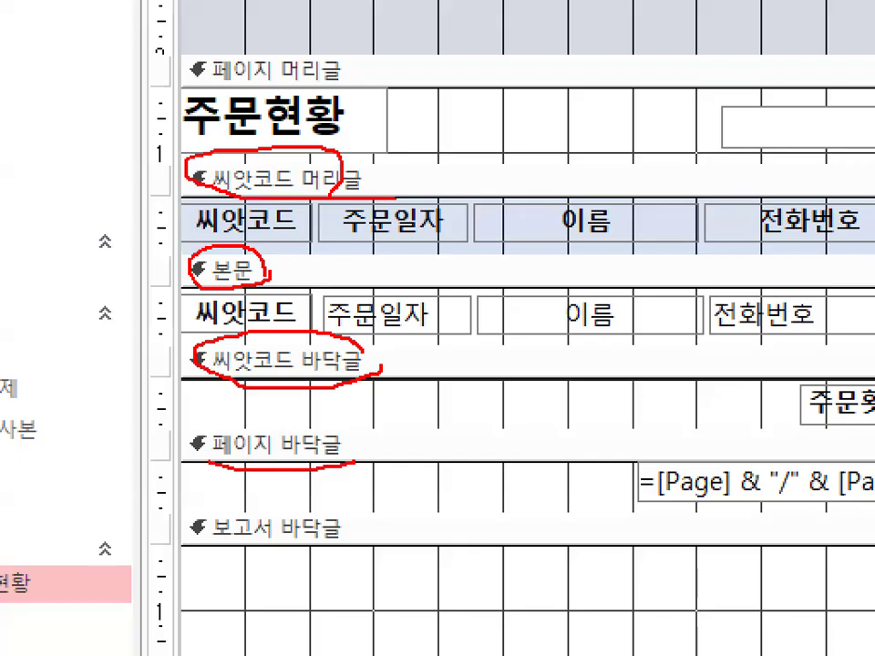
left_click_drag(320, 530, 360, 528)
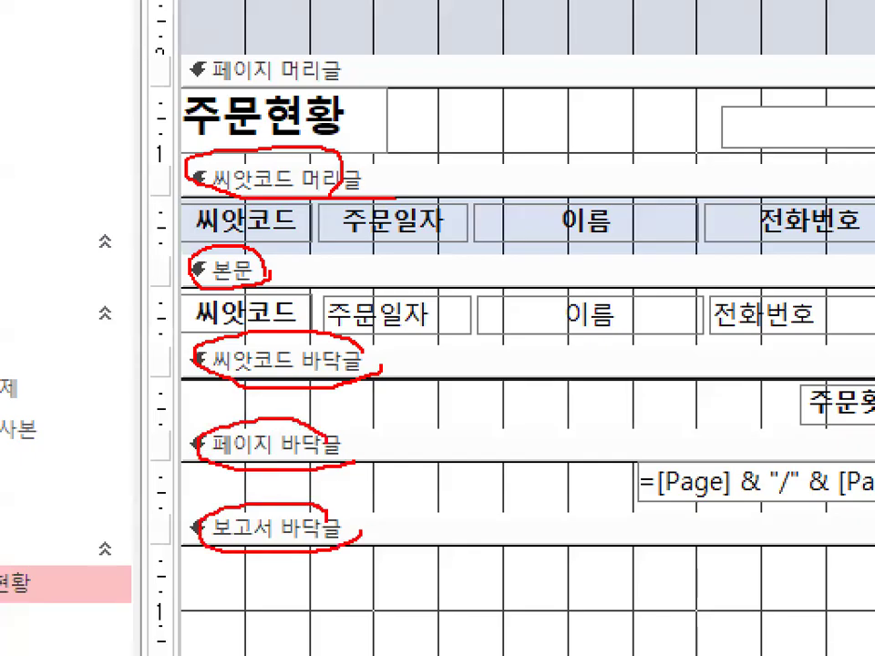
left_click_drag(484, 137, 484, 360)
mouse_move(453, 319)
left_mouse_down()
mouse_move(504, 315)
mouse_move(574, 189)
left_mouse_up()
key("Escape")
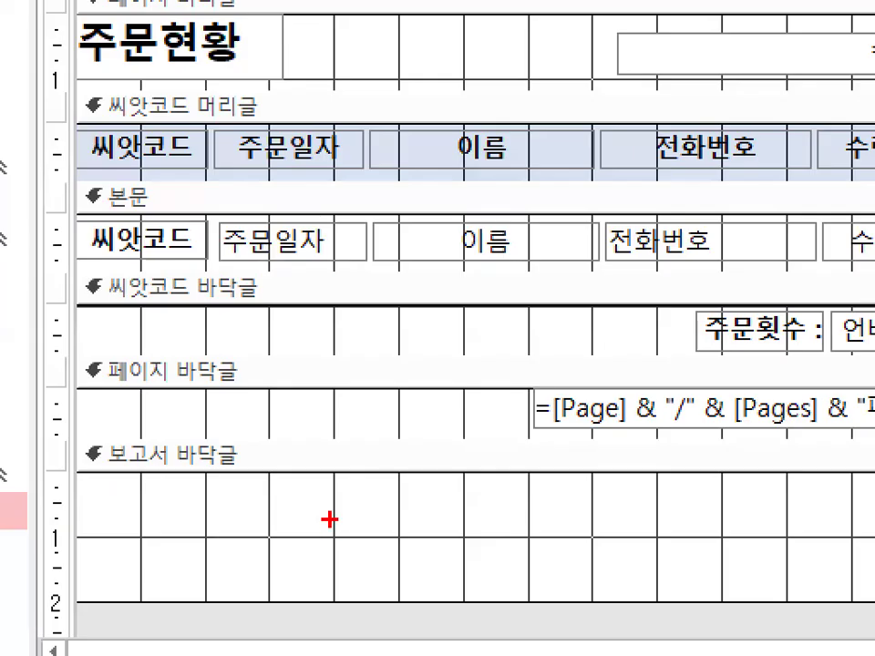
left_click_drag(329, 529, 381, 488)
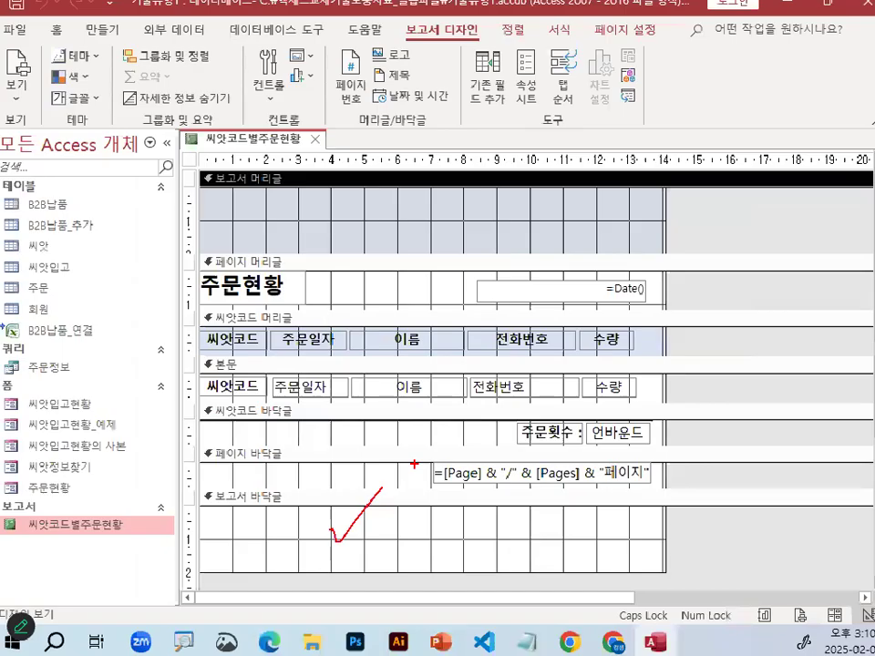
Remove the report header and footer sections (보고서 머리글/바닥글) from the 씨앗코드별주문현황 report design
right_click(335, 534)
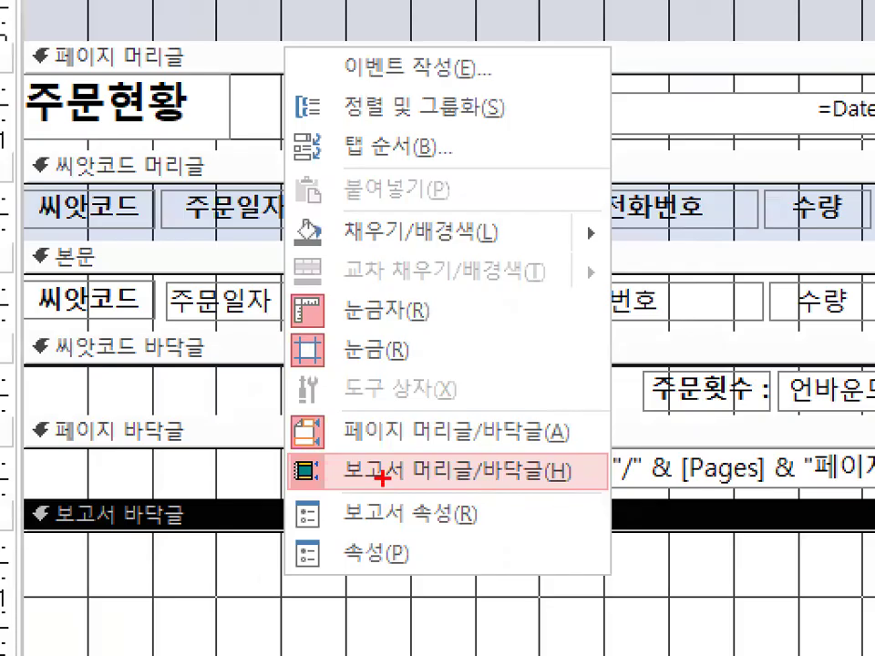
left_click_drag(344, 477, 610, 478)
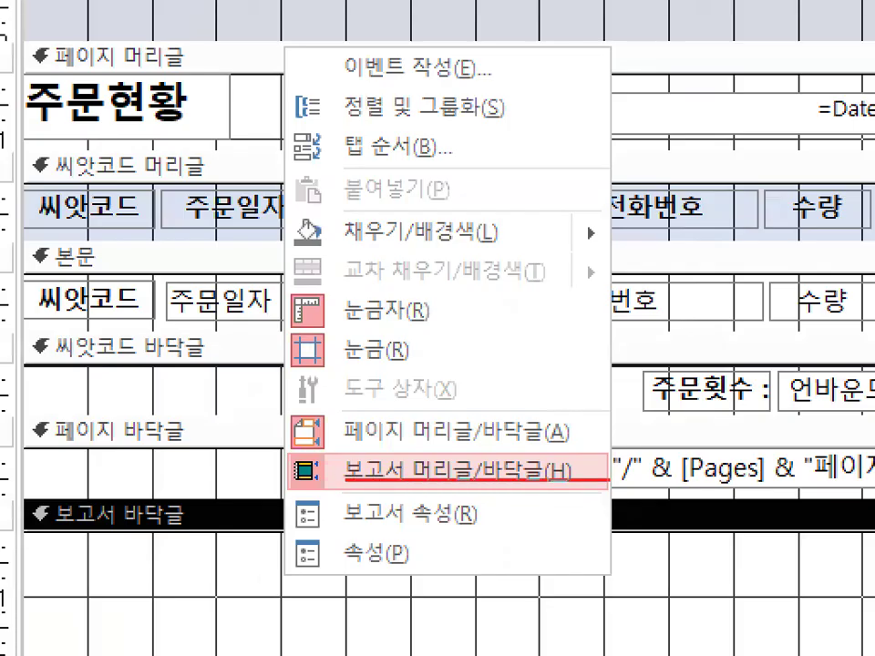
left_click_drag(463, 466, 542, 392)
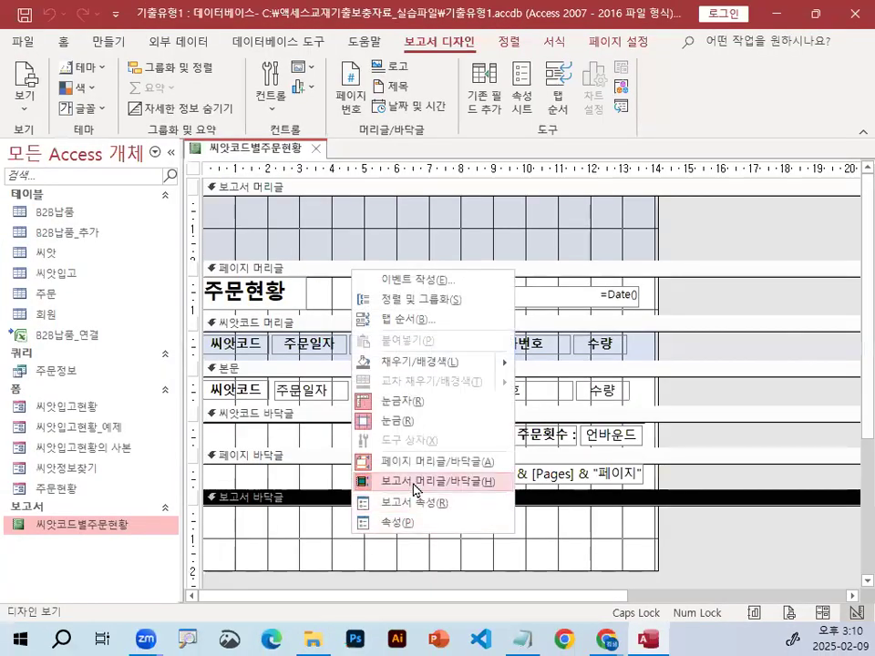
left_click(415, 481)
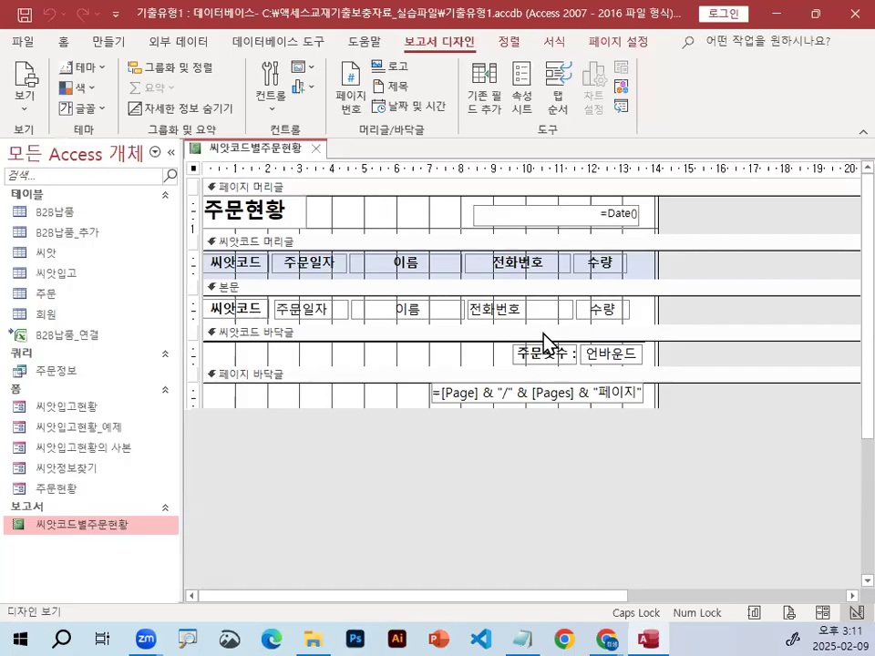
key("ctrl+1")
mouse_move(398, 244)
left_mouse_down()
mouse_move(190, 187)
mouse_move(378, 256)
left_mouse_up()
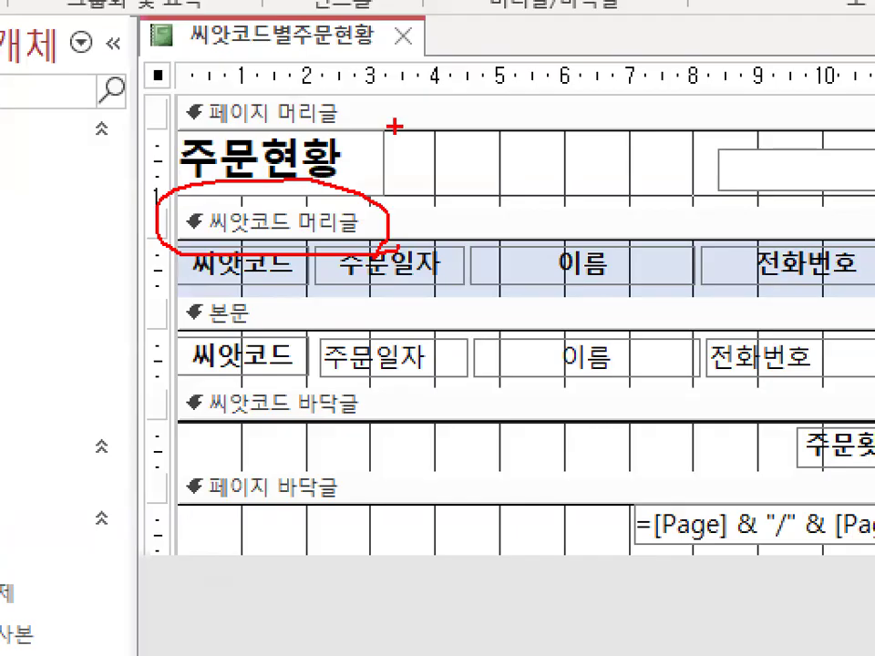
key("Escape")
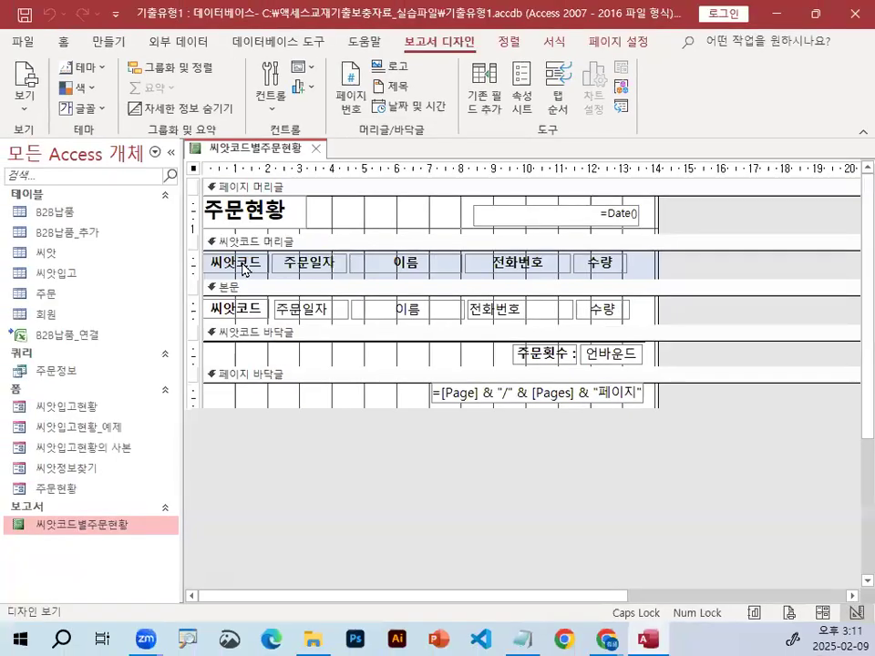
Switch to the Notepad class notes and review the lines on which view to use for setup work and for checking
key("alt+Tab")
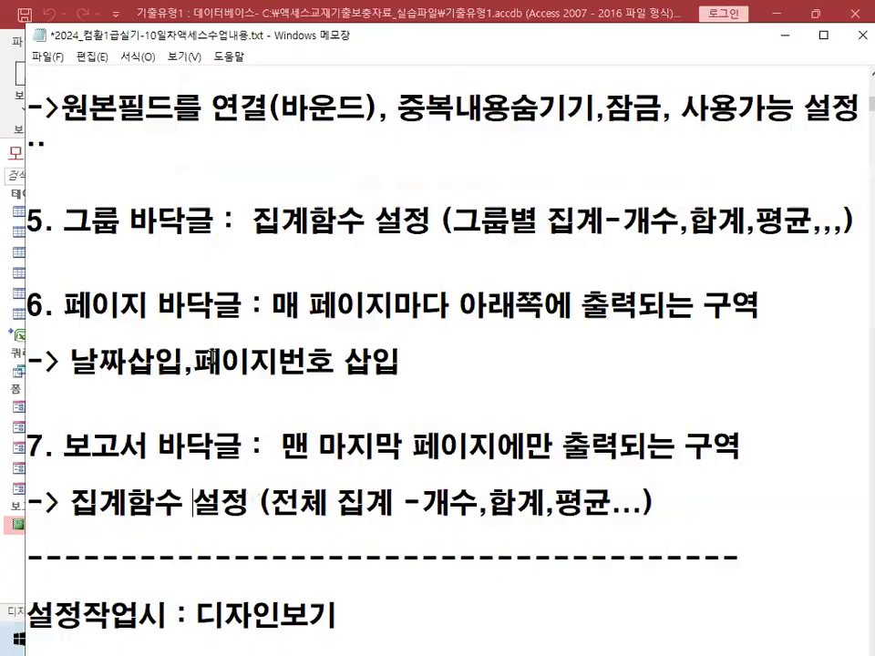
scroll(179, 413, "down", 2)
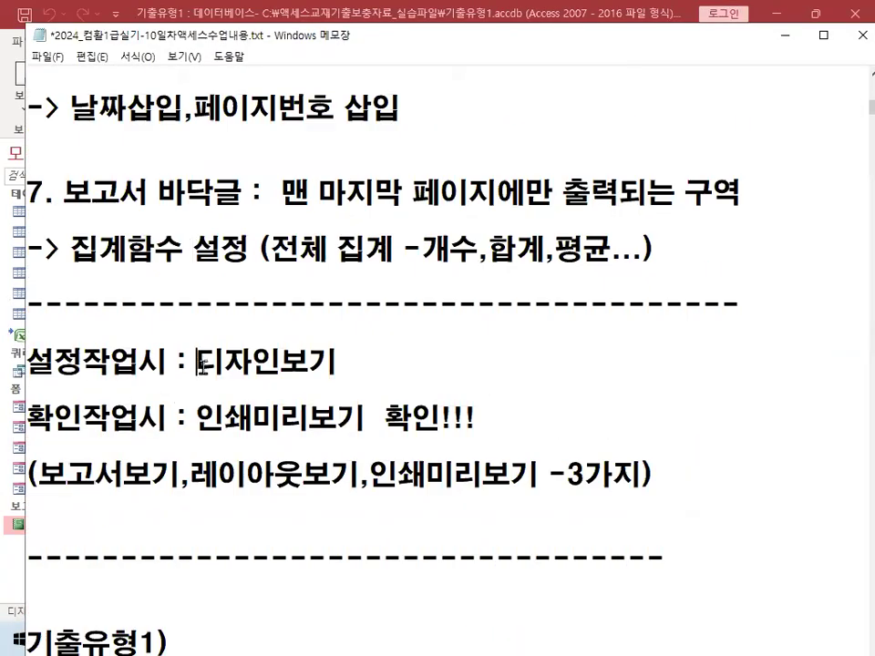
left_click_drag(198, 365, 332, 364)
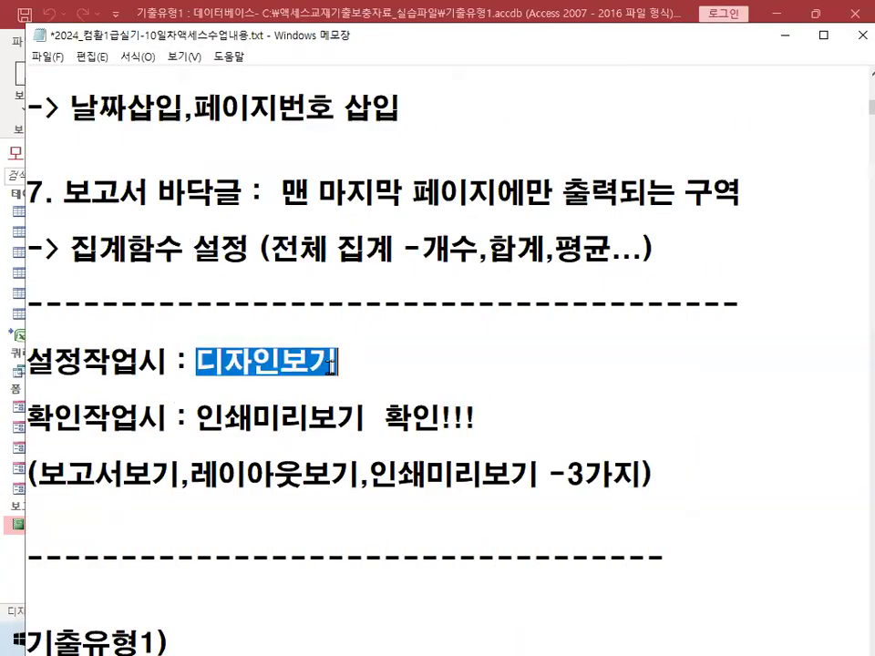
left_click(56, 419)
left_click_drag(187, 421, 473, 419)
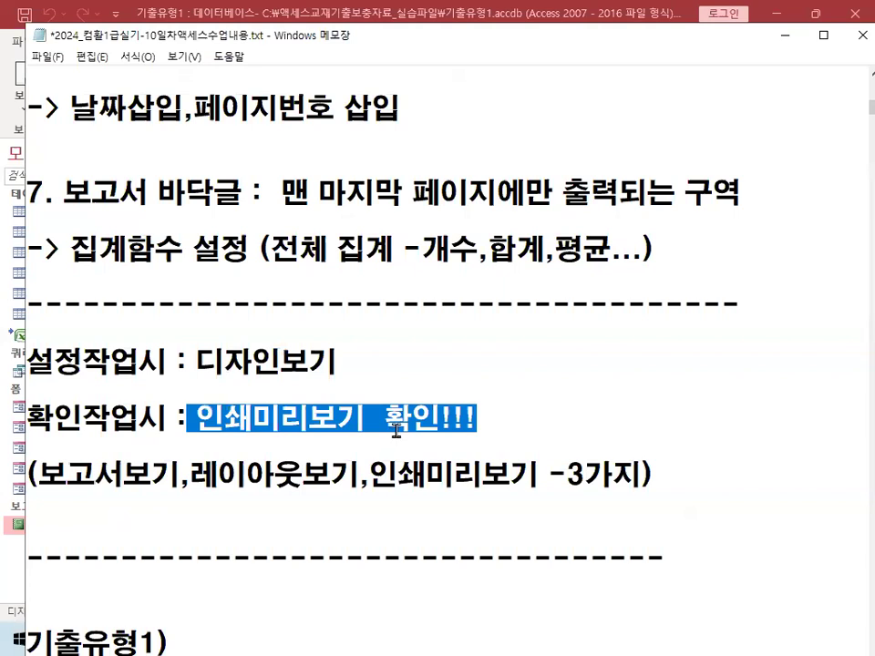
left_click_drag(197, 419, 363, 419)
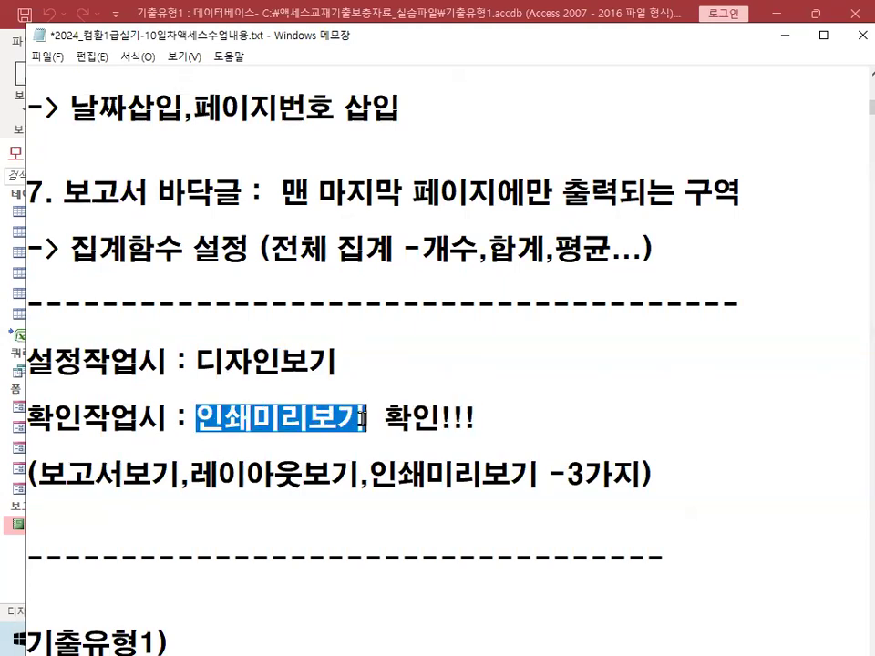
left_click_drag(188, 419, 489, 414)
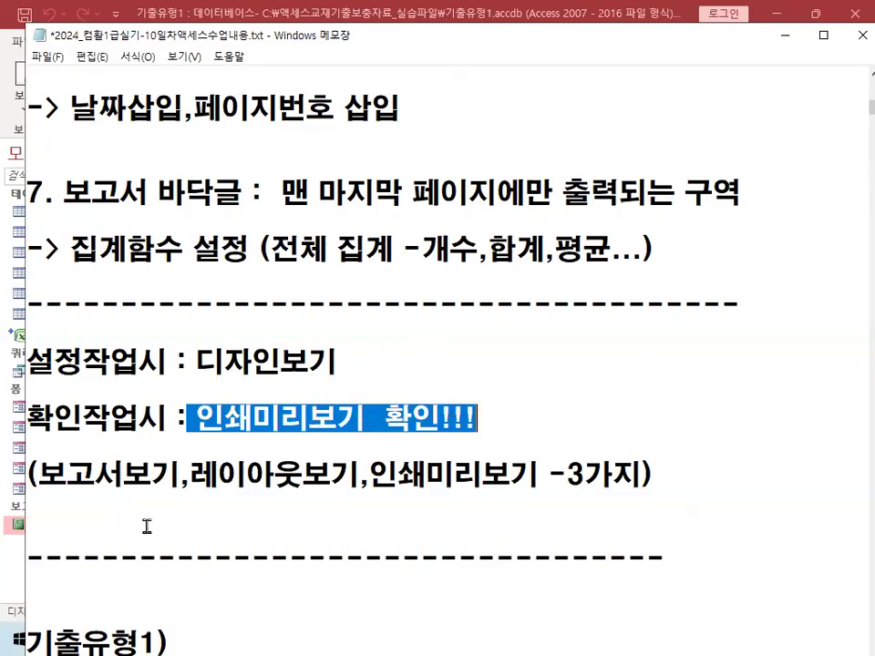
Review the note line listing 보고서보기, 레이아웃보기 and 인쇄미리보기, and minimize the notes to return to Access
scroll(126, 420, "down", 1)
left_click(39, 390)
left_click_drag(40, 390, 480, 391)
left_click(284, 405)
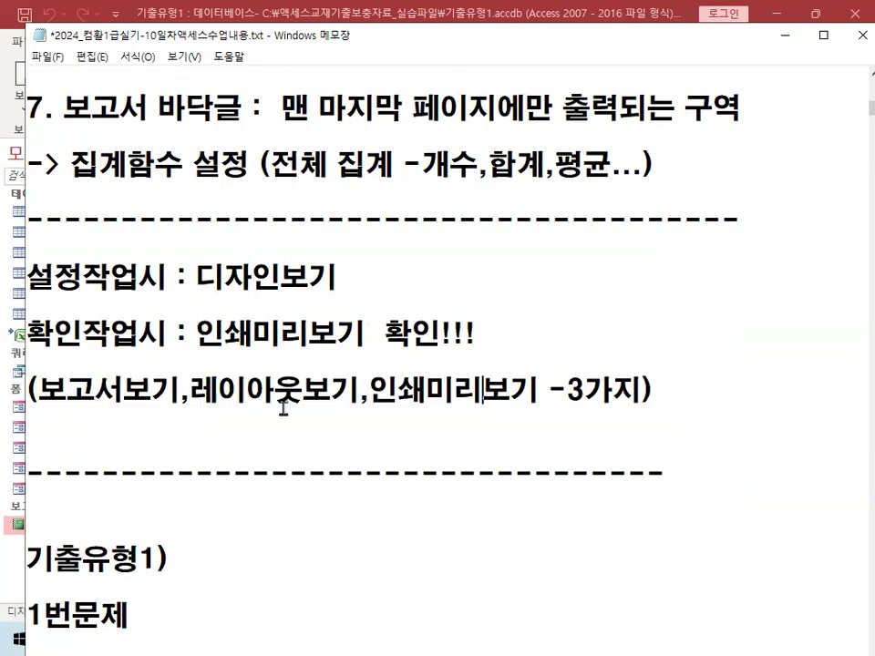
left_click_drag(39, 390, 303, 390)
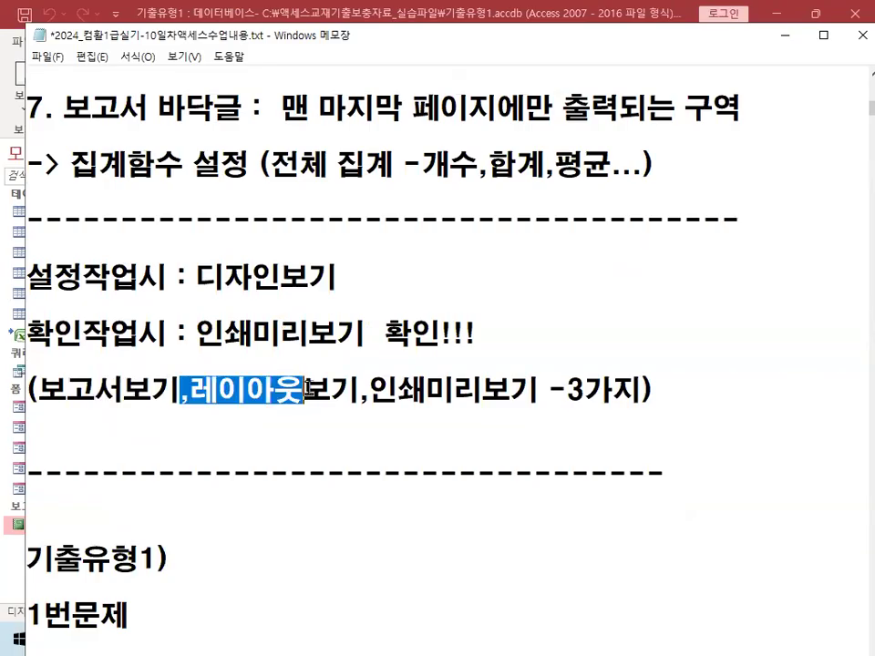
left_click_drag(369, 390, 538, 391)
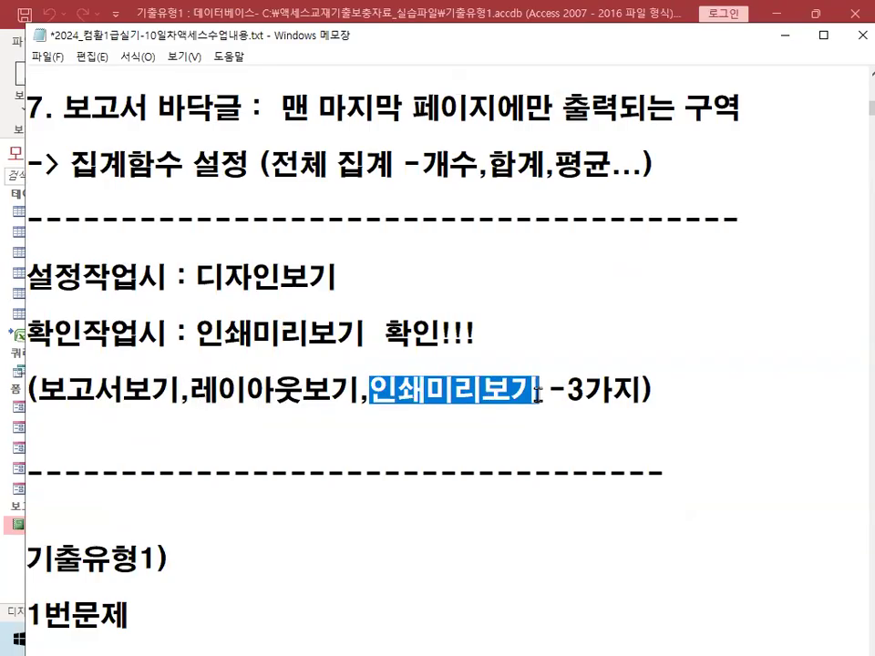
left_click(474, 393)
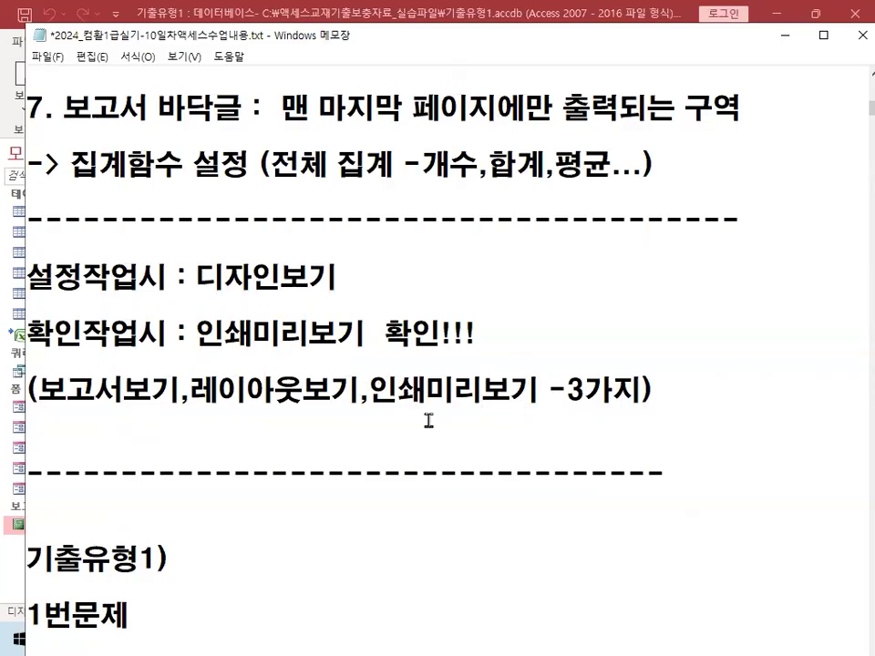
left_click_drag(369, 390, 542, 390)
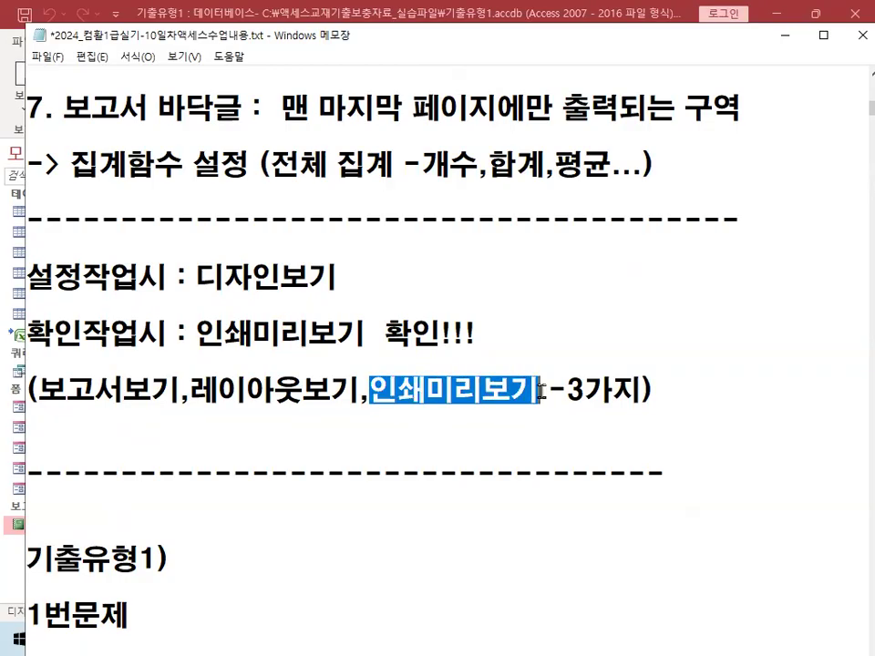
left_click(544, 390)
left_click(782, 34)
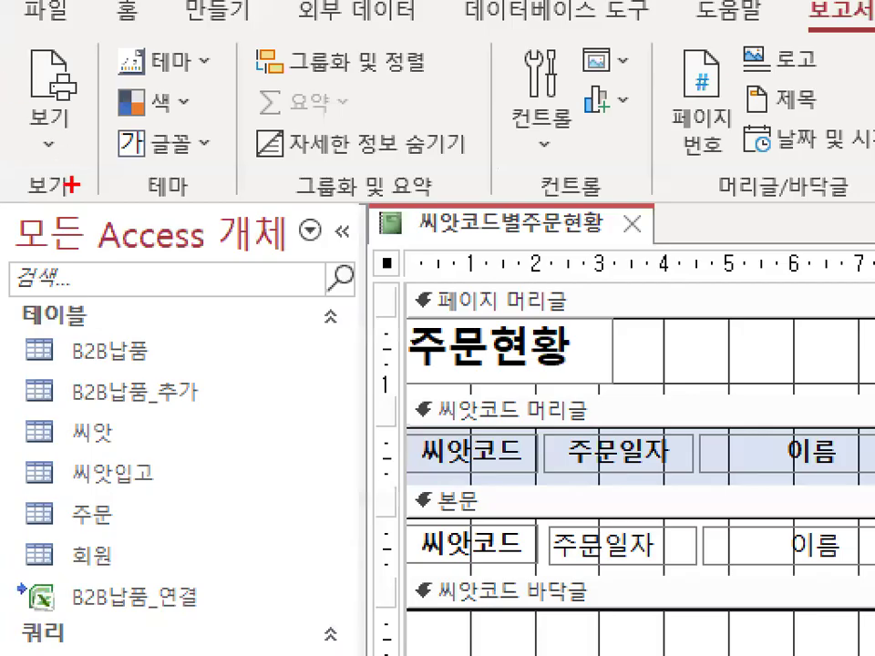
Show the 씨앗코드별주문현황 report in print preview and examine the page number at the foot of the first page
mouse_move(71, 185)
left_mouse_down()
mouse_move(7, 193)
mouse_move(80, 170)
left_mouse_up()
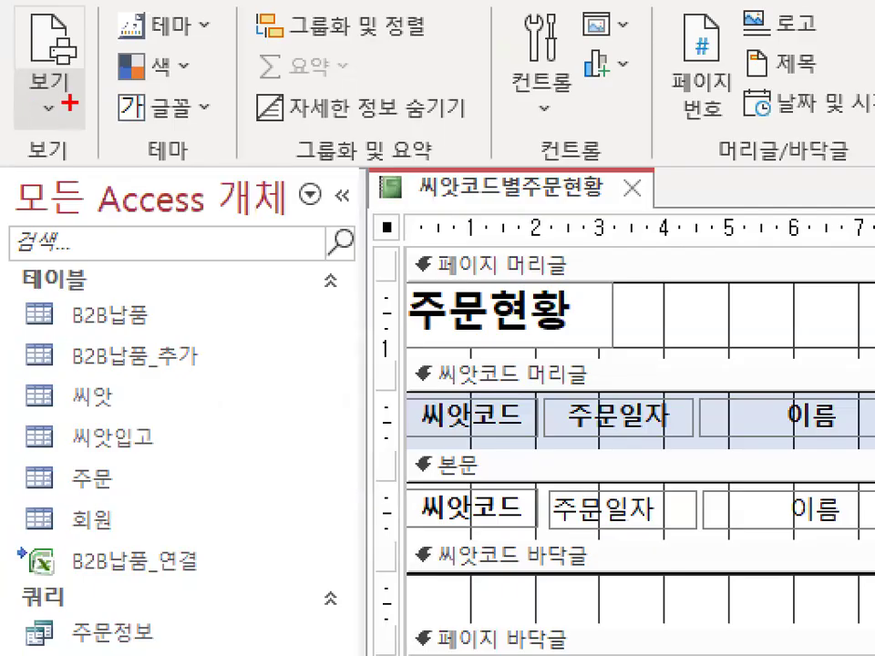
left_click_drag(71, 137, 30, 134)
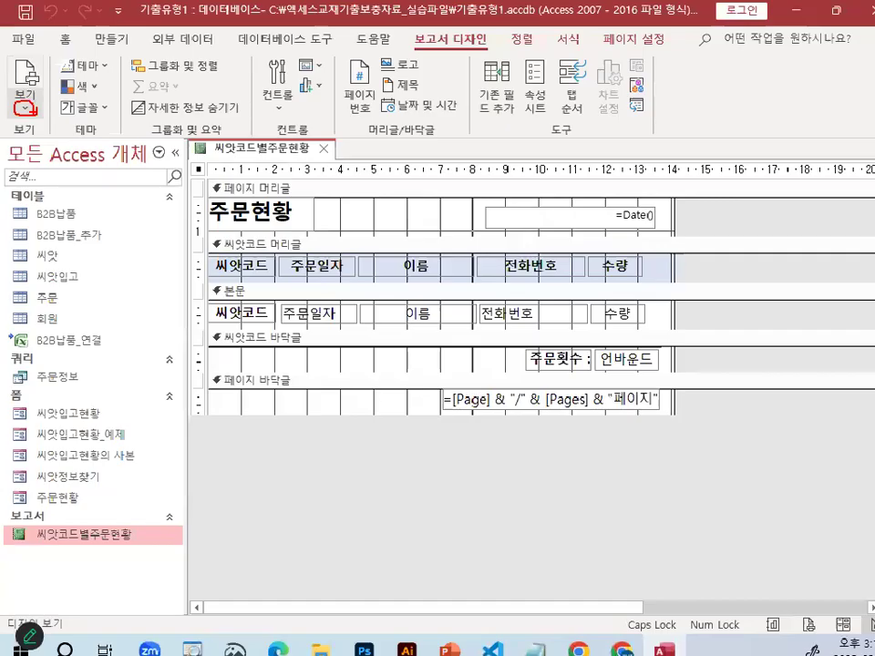
left_click(50, 108)
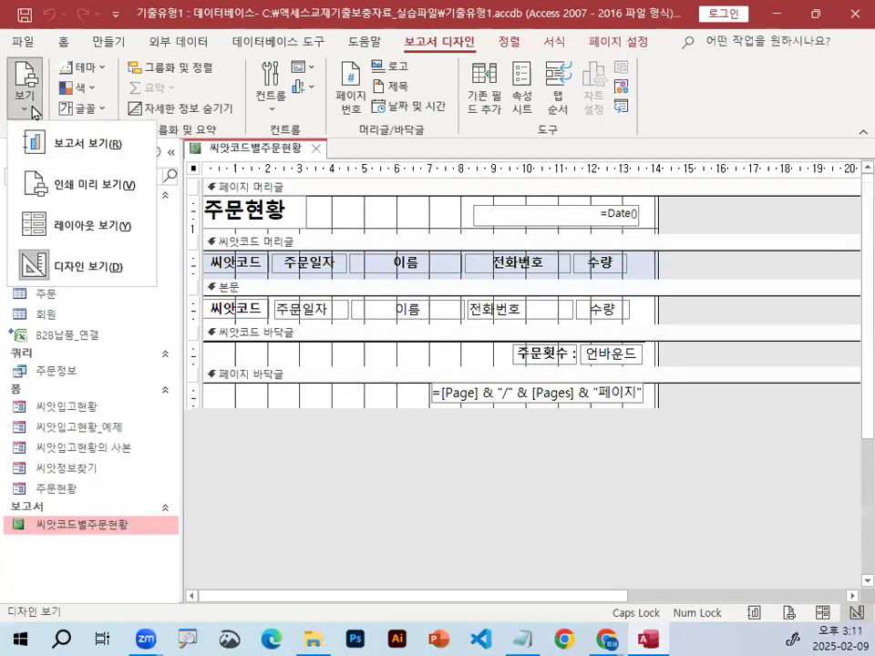
left_click(62, 185)
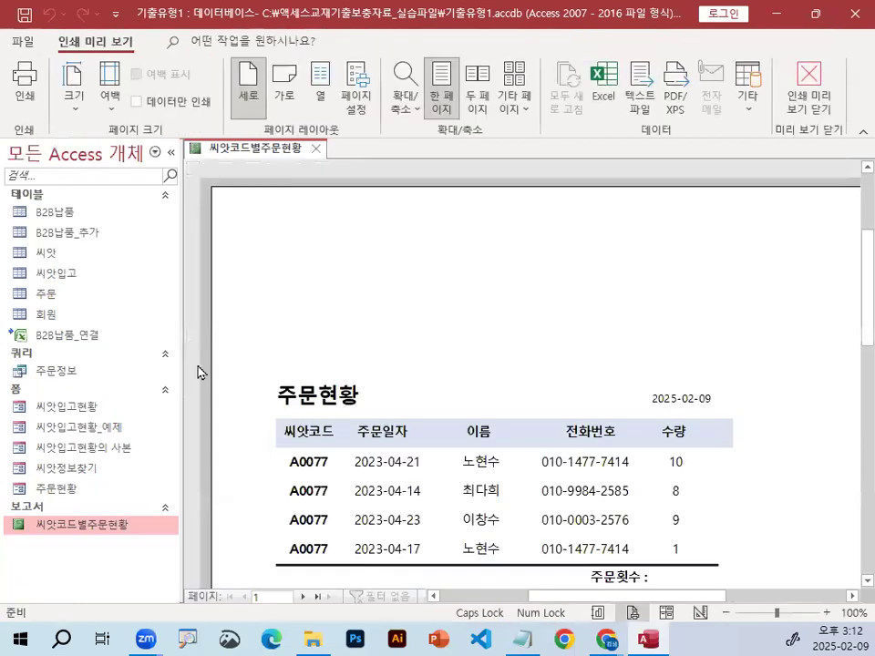
scroll(549, 330, "down", 10)
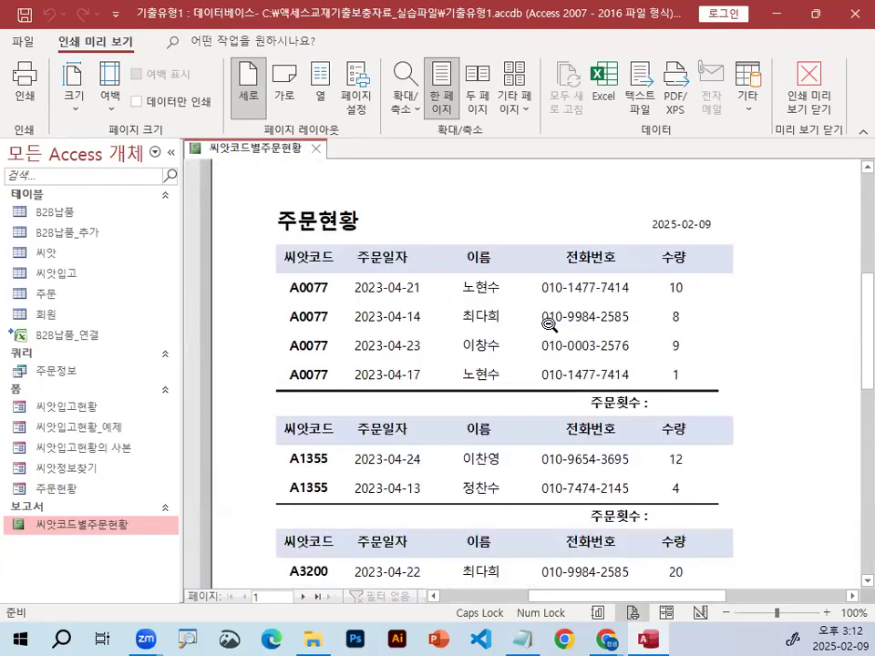
scroll(548, 323, "down", 5)
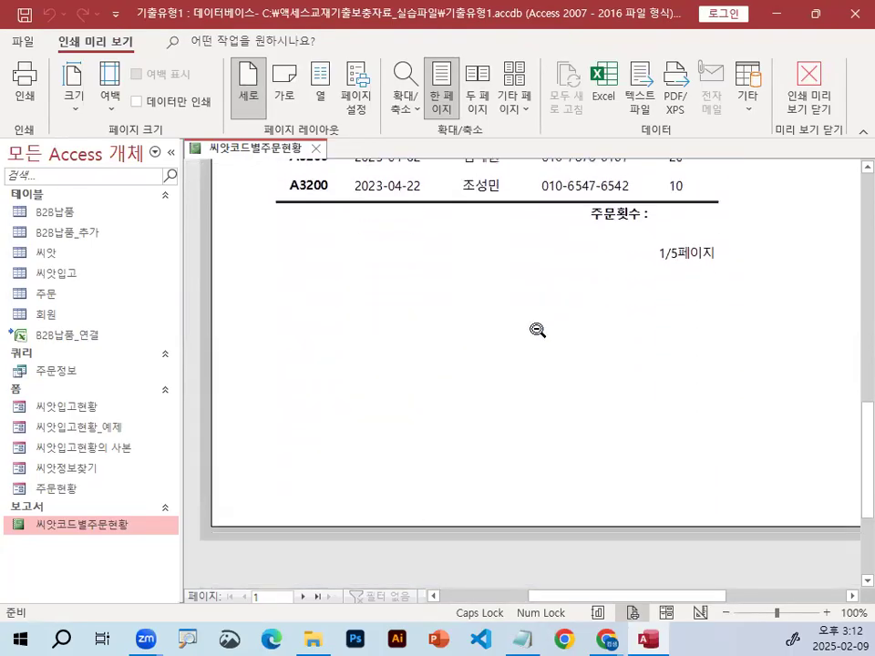
mouse_move(716, 254)
left_mouse_down()
mouse_move(622, 250)
mouse_move(726, 246)
left_mouse_up()
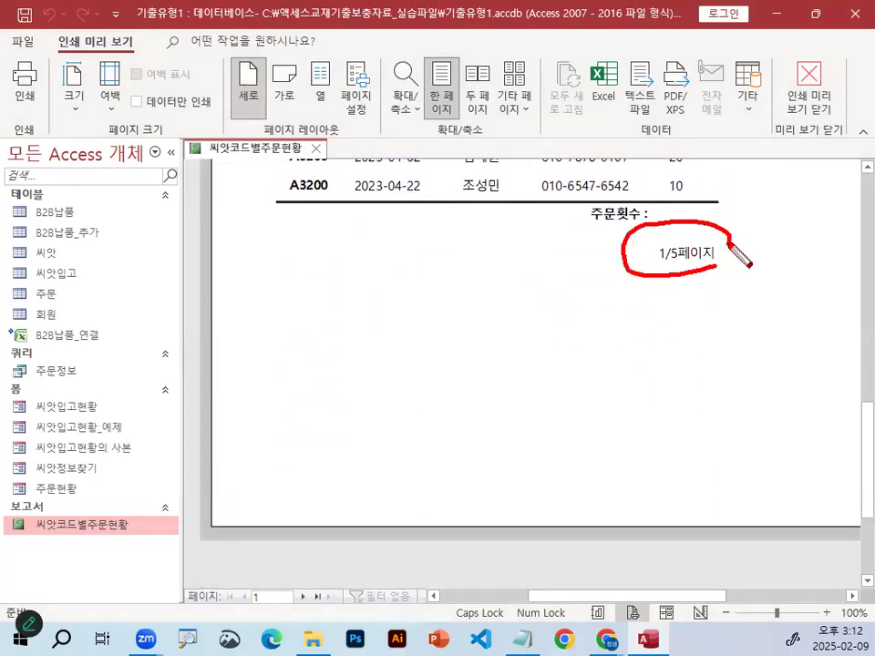
Go to page 2 of the print preview, examine its page footer area, and return to design view
left_click(307, 596)
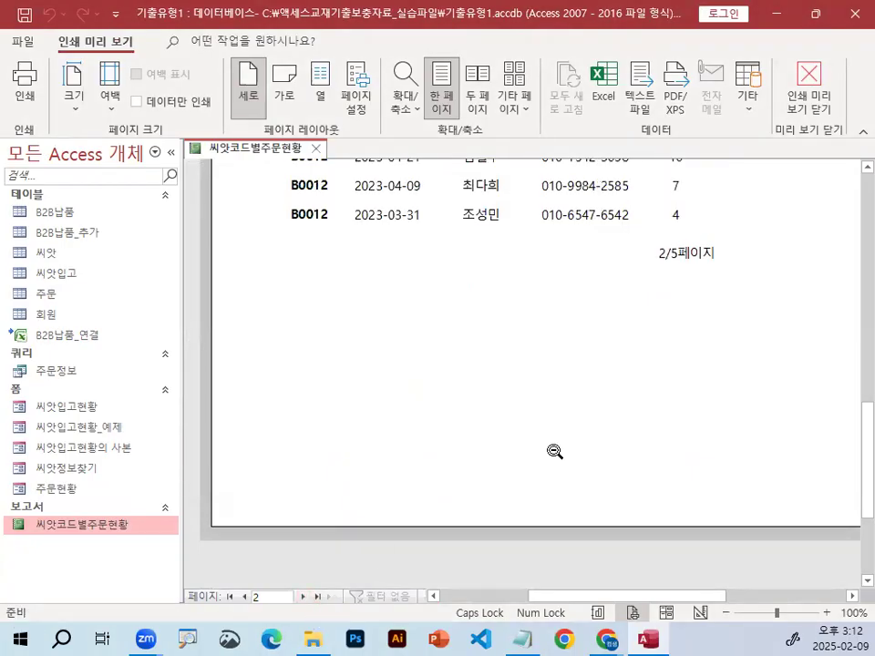
left_click_drag(648, 317, 687, 302)
left_click_drag(618, 265, 663, 238)
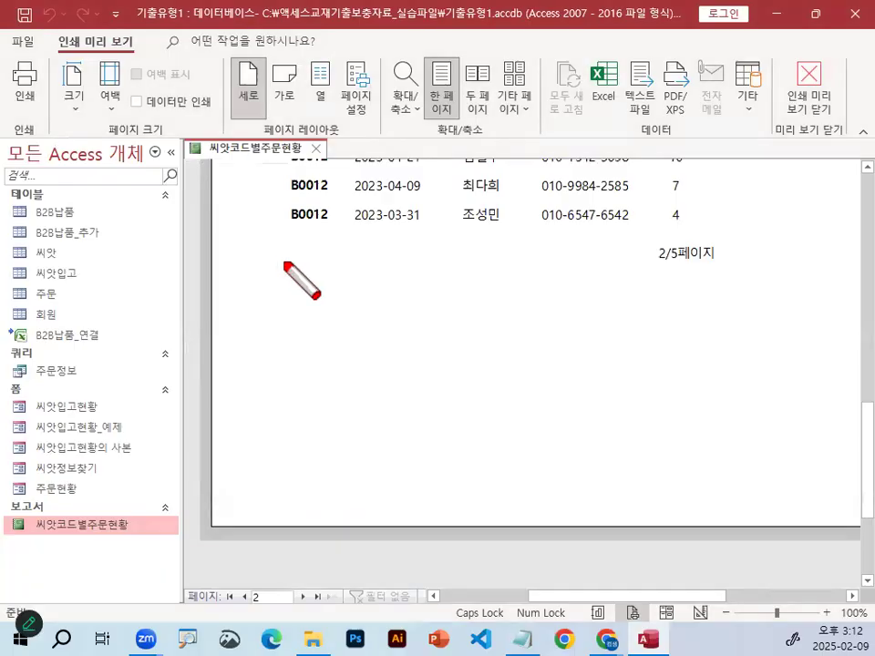
right_click(239, 303)
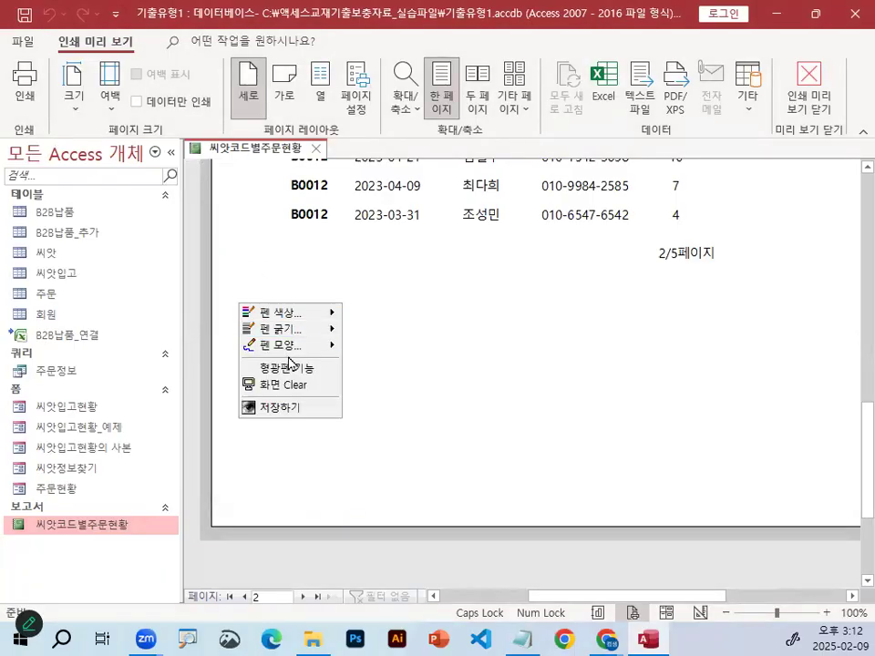
mouse_move(283, 345)
left_click(374, 395)
left_click_drag(419, 242, 818, 282)
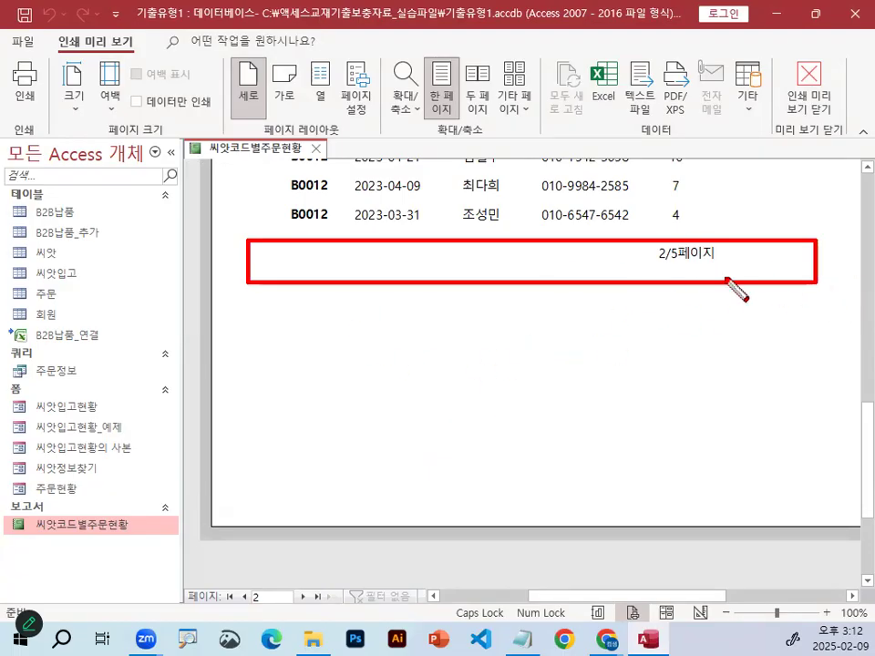
key("Escape")
left_click(36, 106)
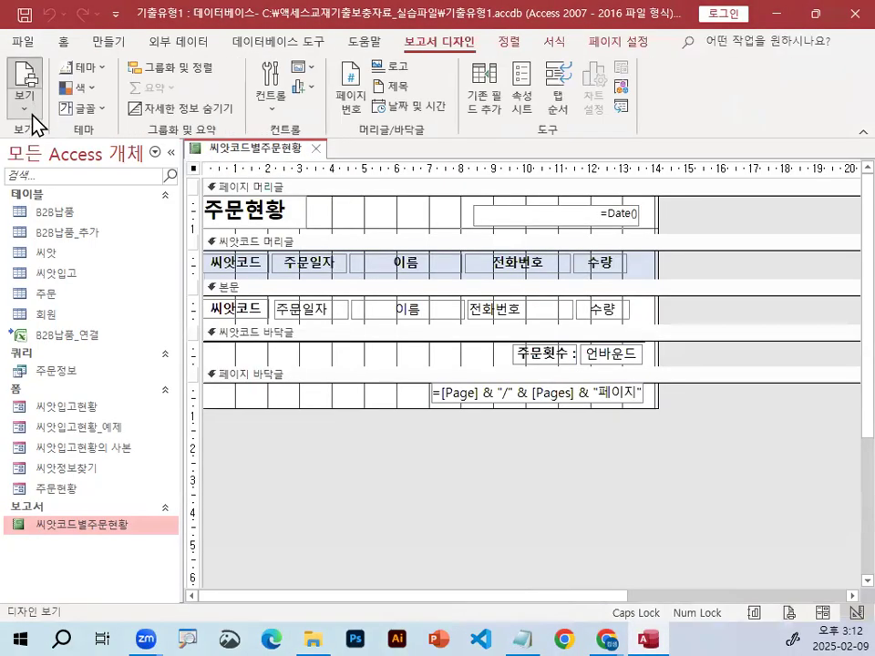
Show the report in report view (보고서 보기) and examine the page number at the very end of the report
left_click(31, 115)
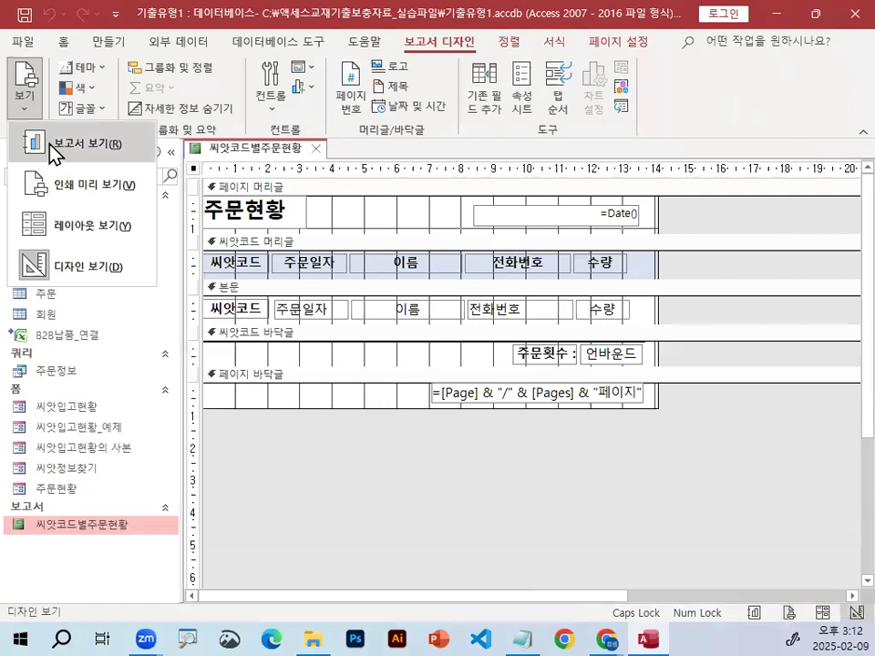
left_click(28, 144)
left_click_drag(853, 199, 768, 546)
mouse_move(630, 376)
left_mouse_down()
mouse_move(657, 401)
mouse_move(656, 374)
left_mouse_up()
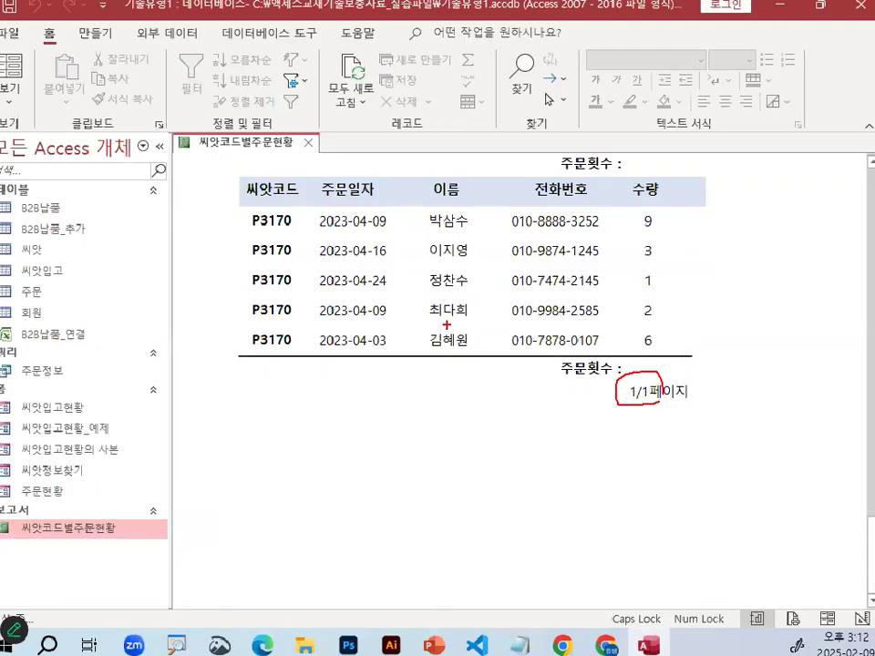
Switch the 씨앗코드별주문현황 report to layout view (레이아웃 보기) and return to the start of the report
scroll(405, 378, "up", 3)
left_click(9, 106)
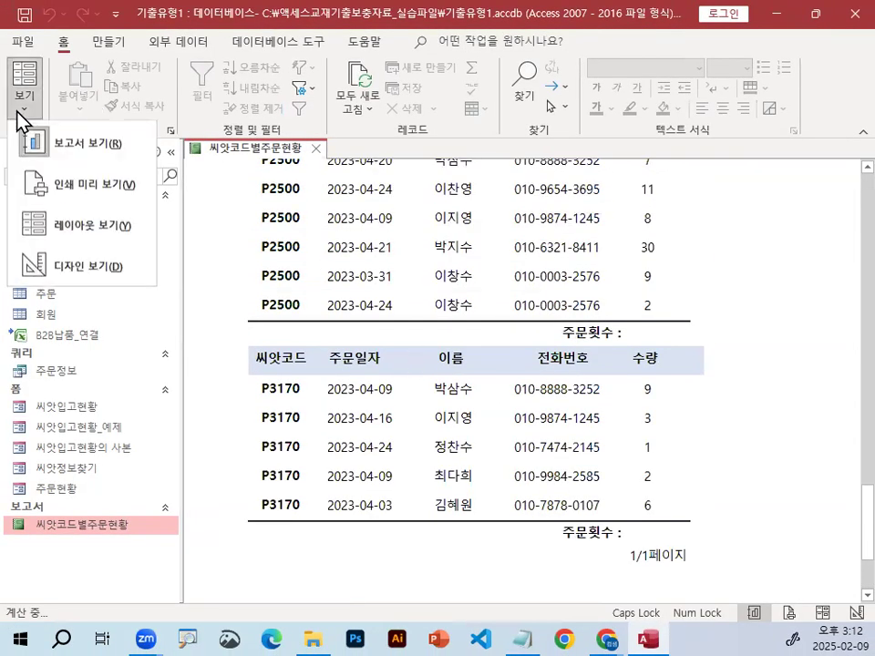
left_click(79, 235)
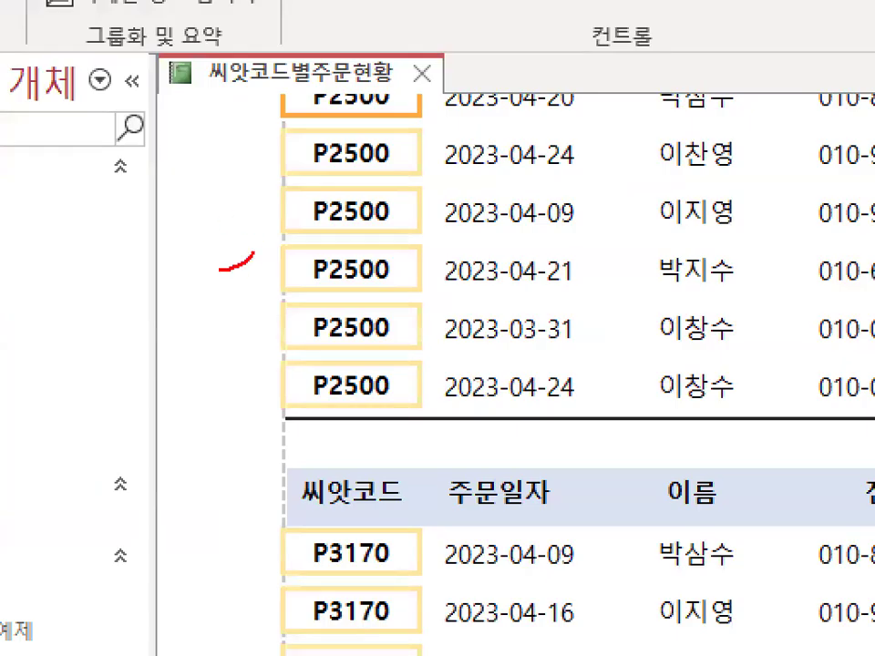
left_click_drag(219, 270, 264, 224)
scroll(455, 245, "up", 4)
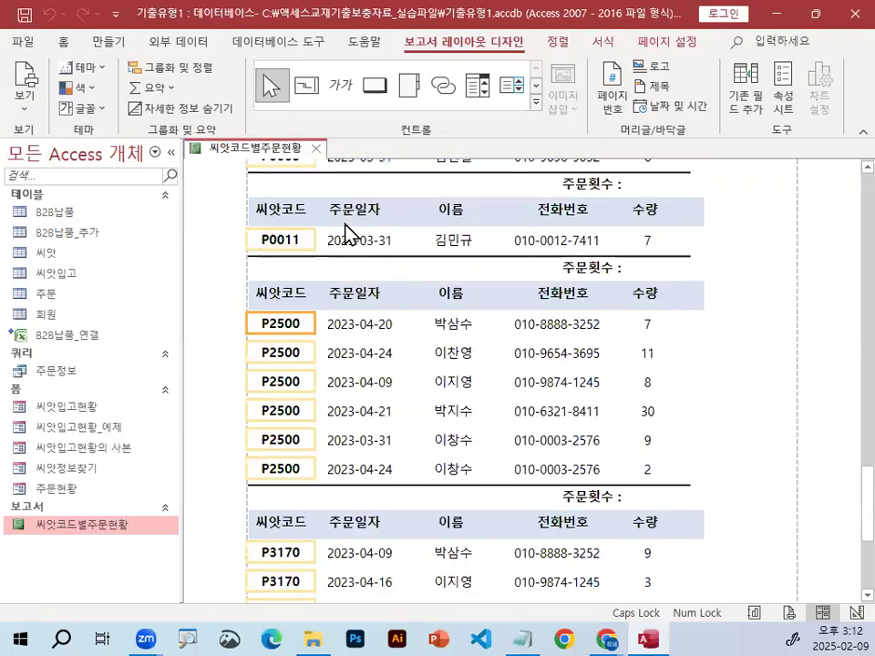
scroll(344, 228, "up", 10)
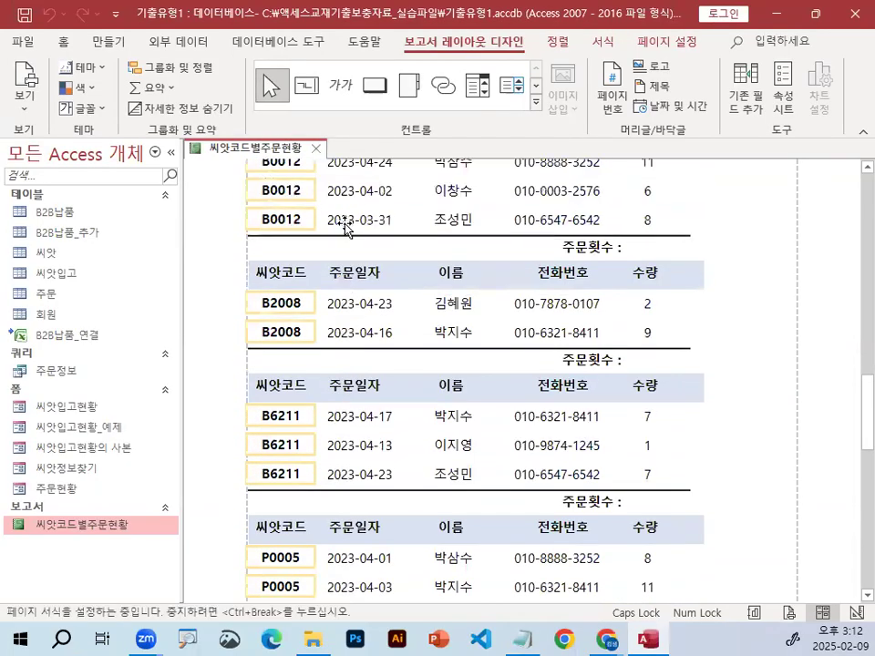
scroll(345, 229, "up", 6)
scroll(840, 182, "up", 5)
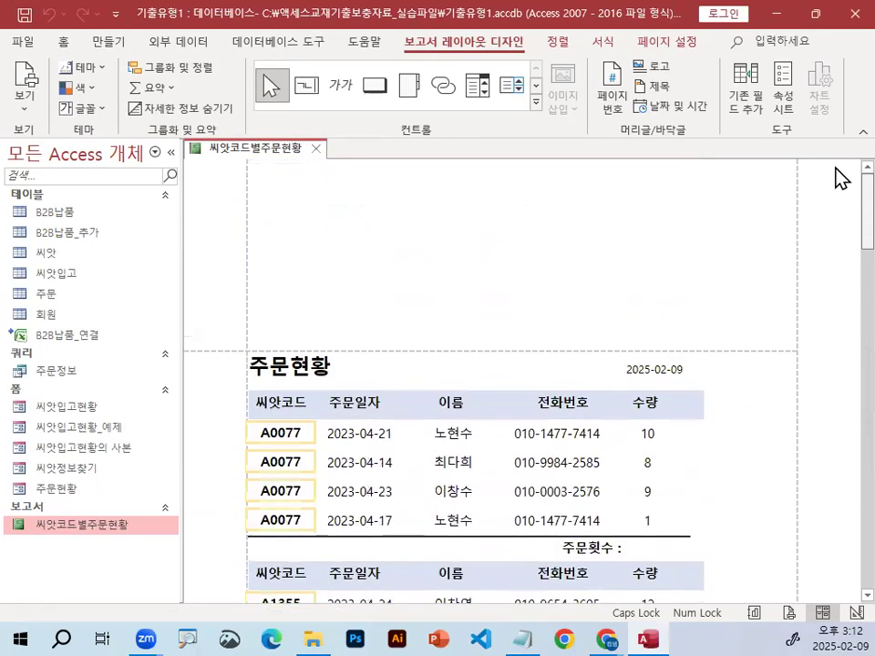
Select the 주문일자, 이름 and 전화번호 fields of the first A0077 record in layout view and examine the data displayed in them
left_click(326, 433)
left_click(472, 440)
left_click(515, 434)
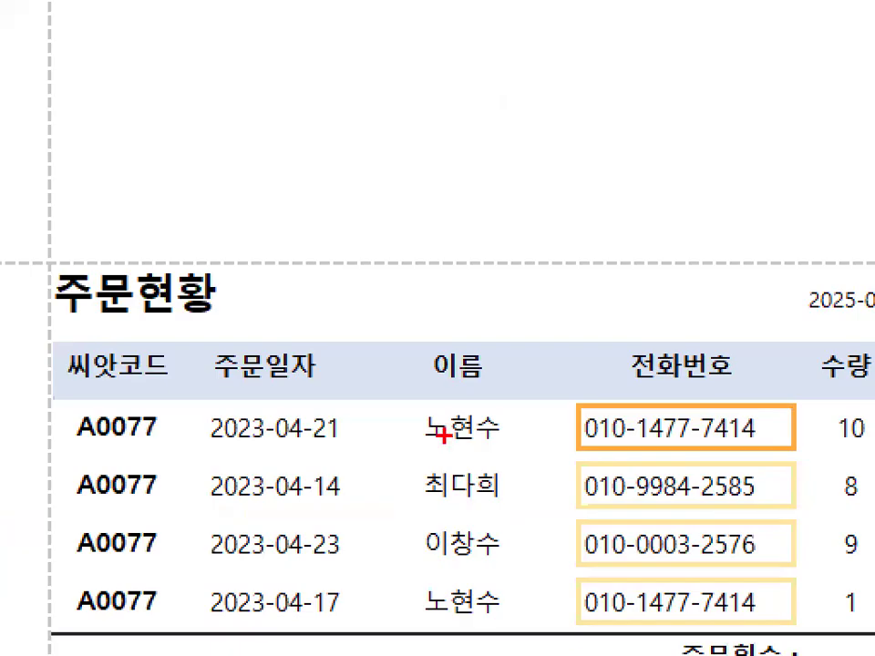
left_click_drag(470, 421, 478, 445)
mouse_move(335, 419)
left_mouse_down()
mouse_move(390, 440)
mouse_move(222, 409)
left_mouse_up()
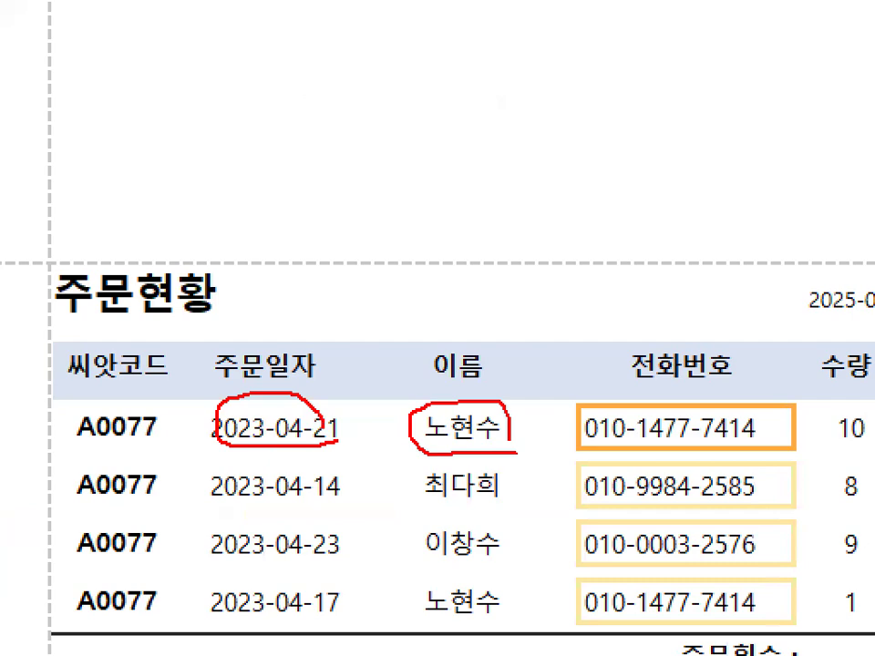
left_click_drag(260, 368, 439, 159)
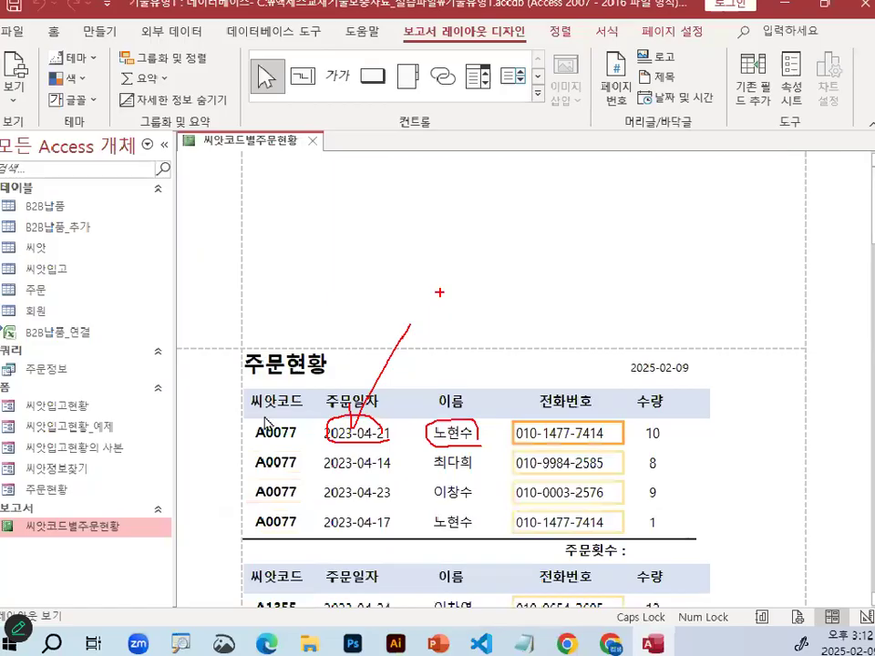
key("Escape")
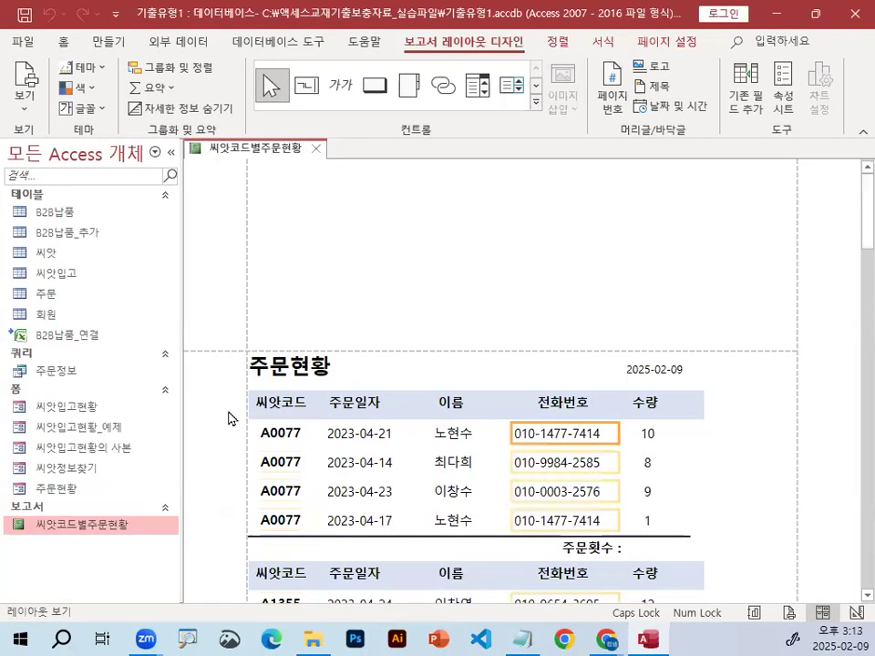
Show the report in print preview (인쇄 미리 보기), examine page 1 from its page number up to the title, and close the preview
left_click(25, 95)
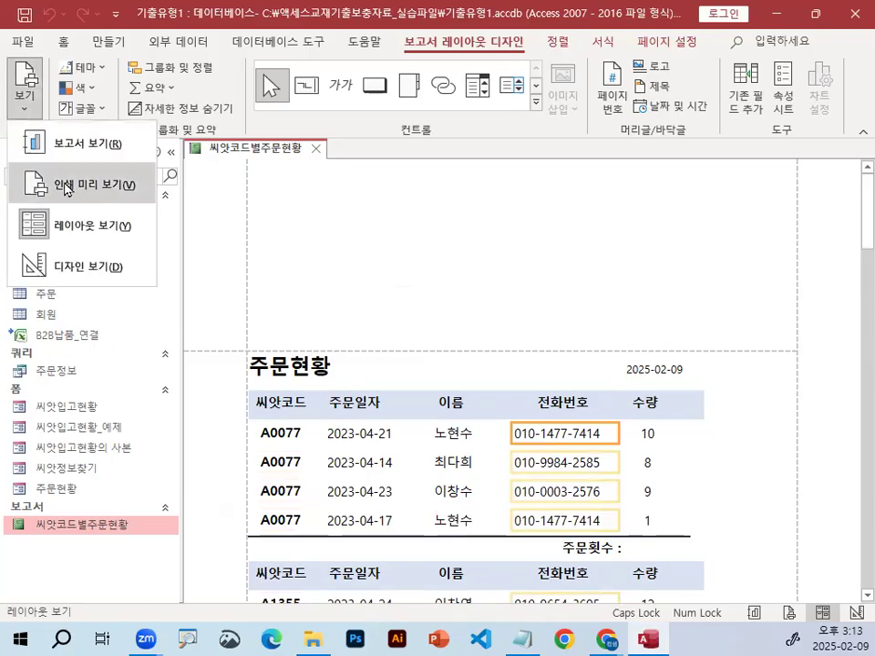
left_click(66, 187)
scroll(492, 528, "up", 4)
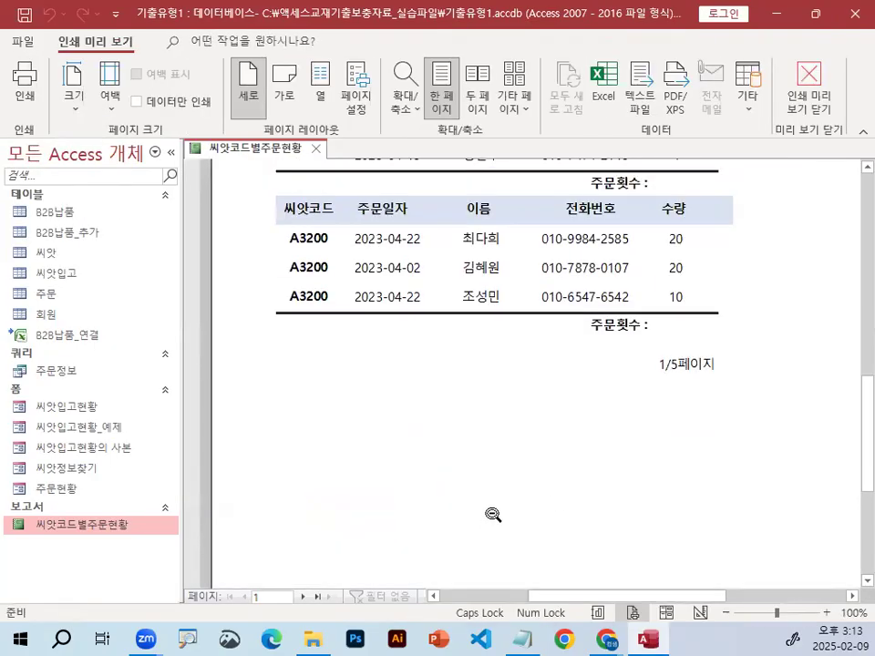
scroll(495, 510, "up", 10)
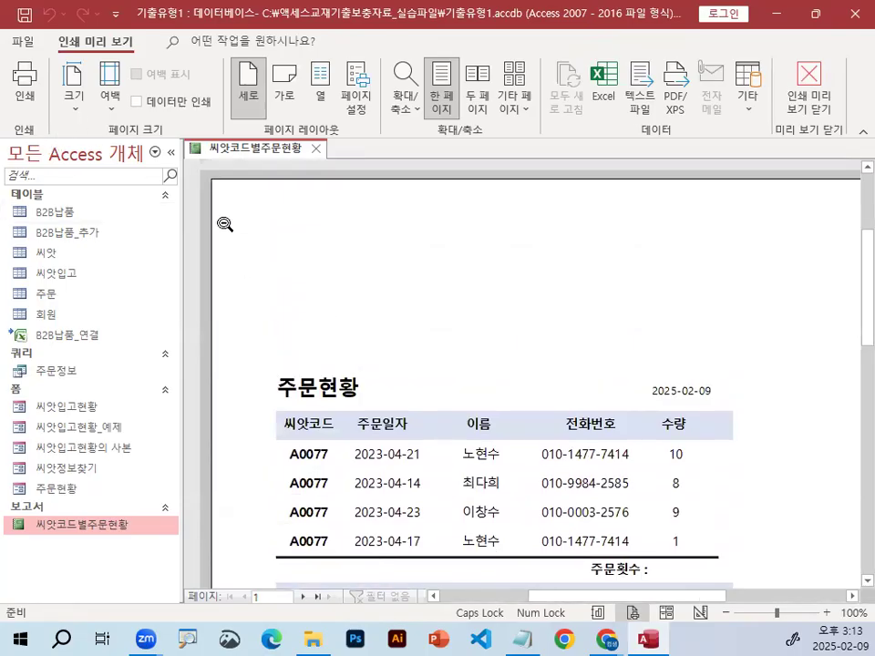
left_click(811, 101)
Review the available report views, comparing 보고서 보기 and 레이아웃 보기 with 인쇄 미리 보기
left_click(18, 86)
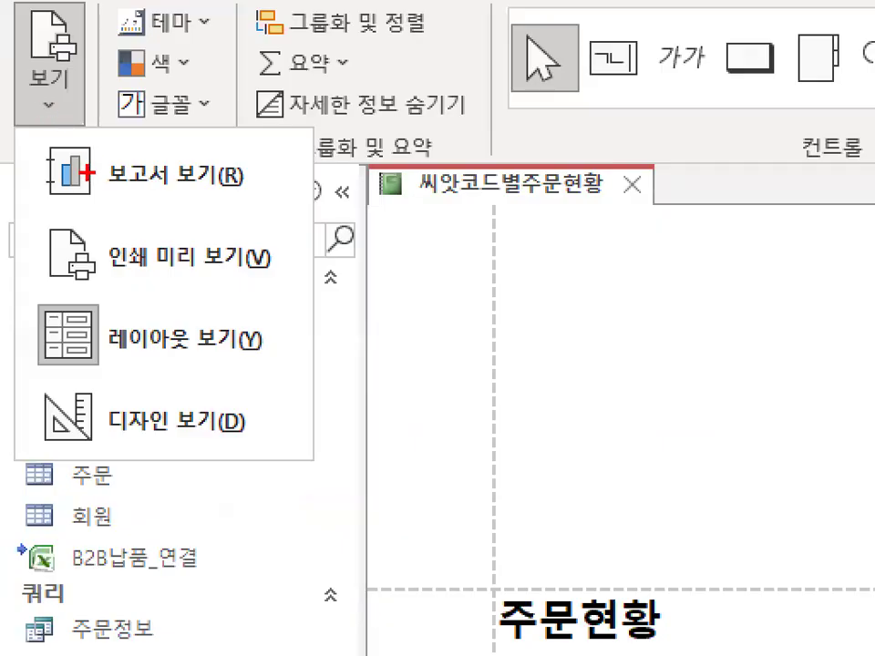
left_click_drag(256, 185, 264, 180)
left_click_drag(64, 360, 297, 360)
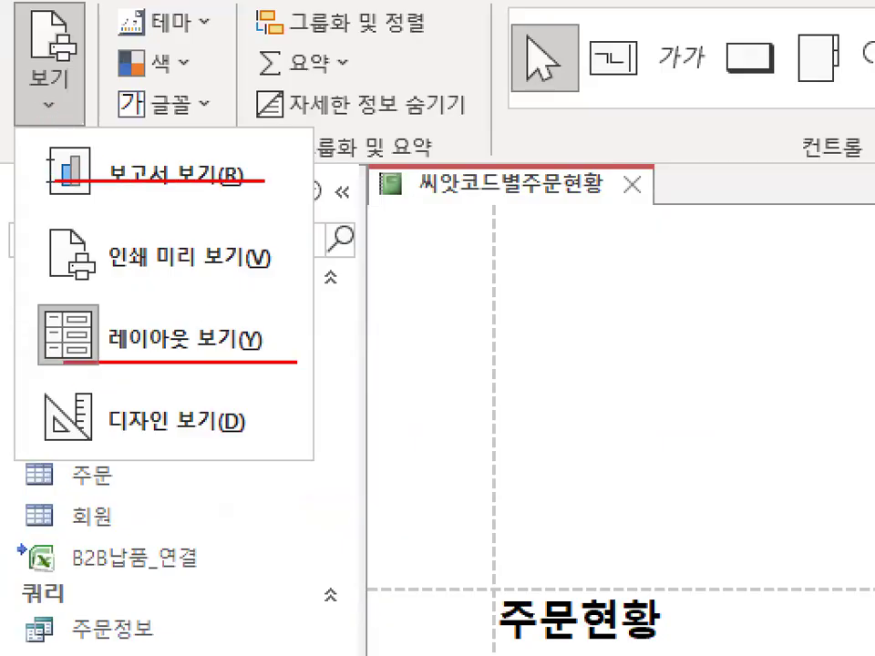
left_click_drag(204, 135, 310, 41)
left_click_drag(190, 321, 257, 258)
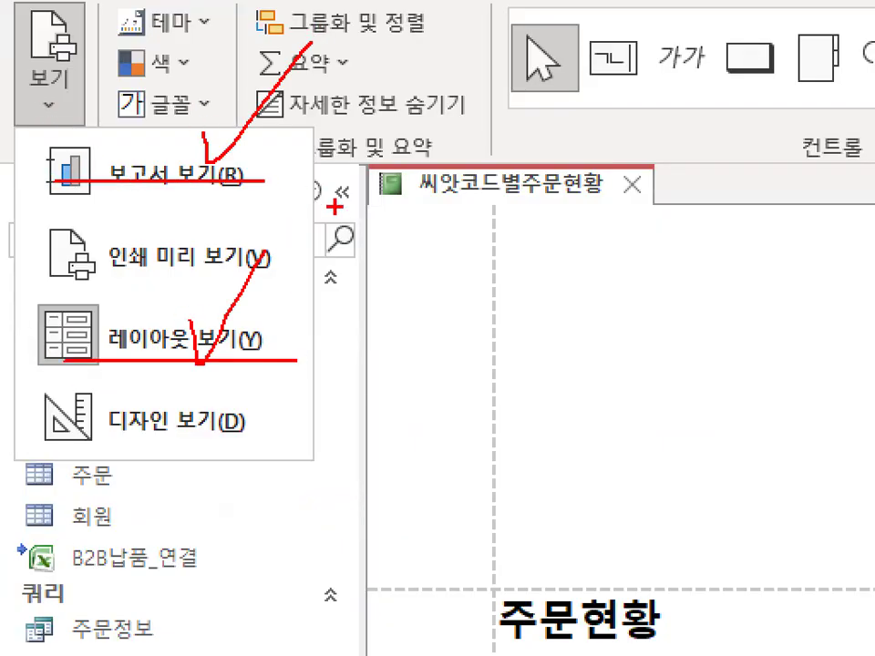
left_click_drag(62, 275, 255, 275)
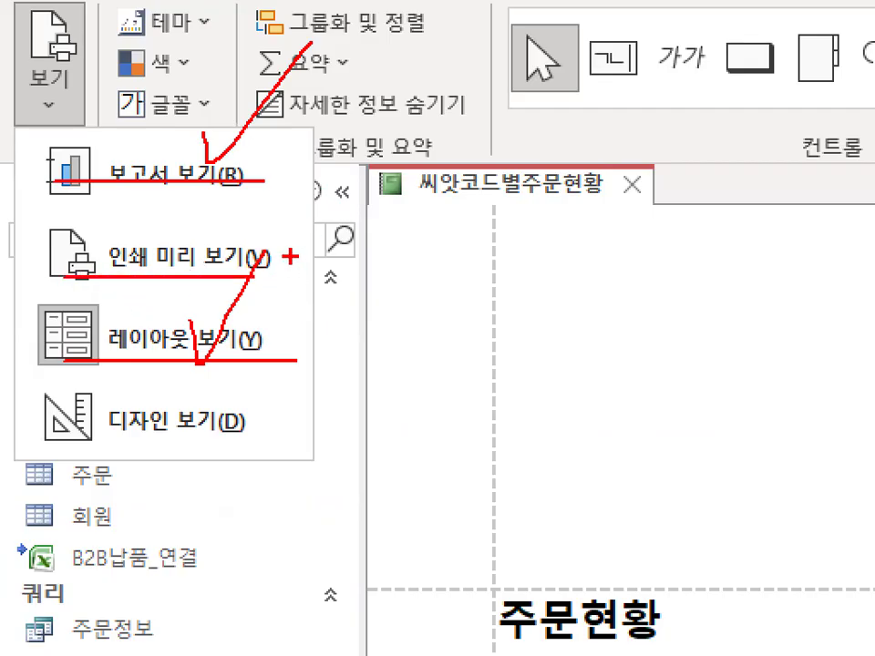
left_click_drag(313, 136, 335, 410)
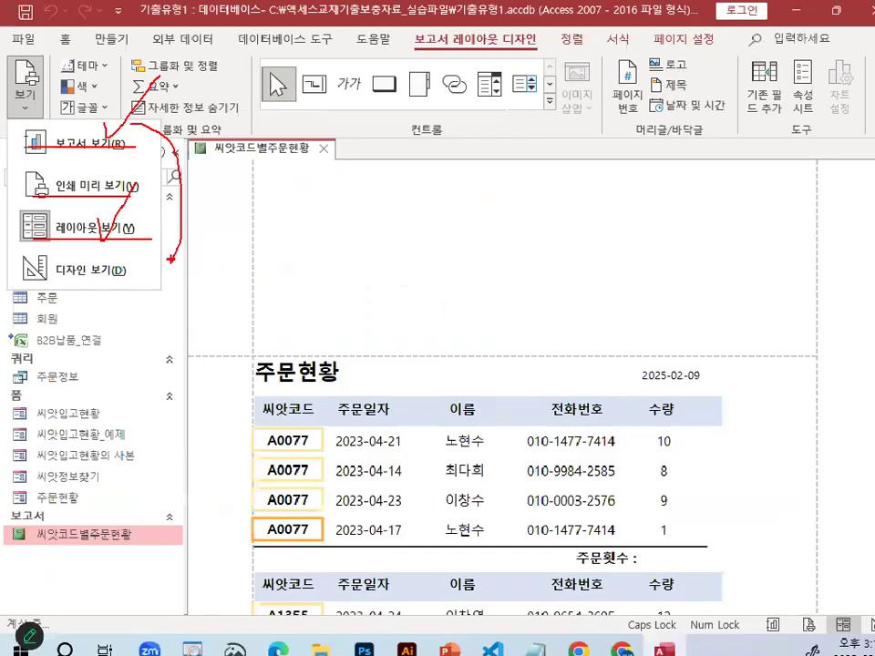
key("Escape")
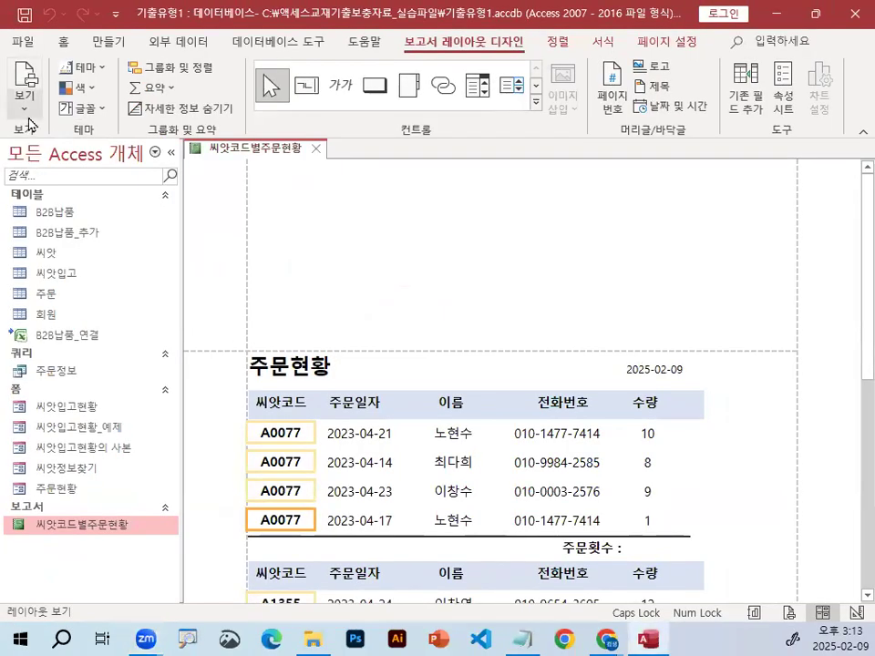
Return the report to design view (디자인 보기) and examine the 씨앗코드 머리글 section
left_click(25, 91)
left_click(72, 266)
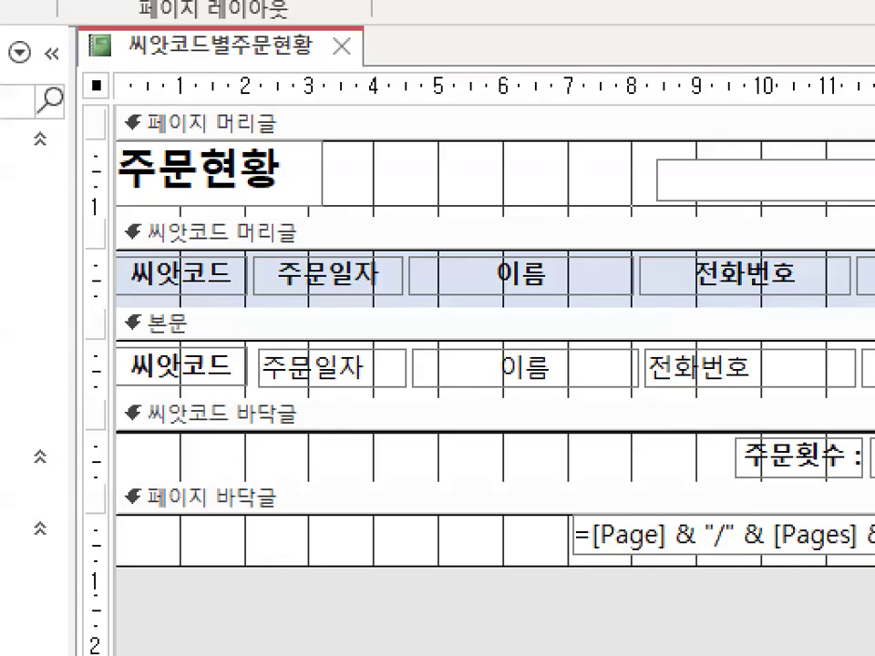
mouse_move(295, 247)
left_mouse_down()
mouse_move(218, 238)
mouse_move(274, 226)
left_mouse_up()
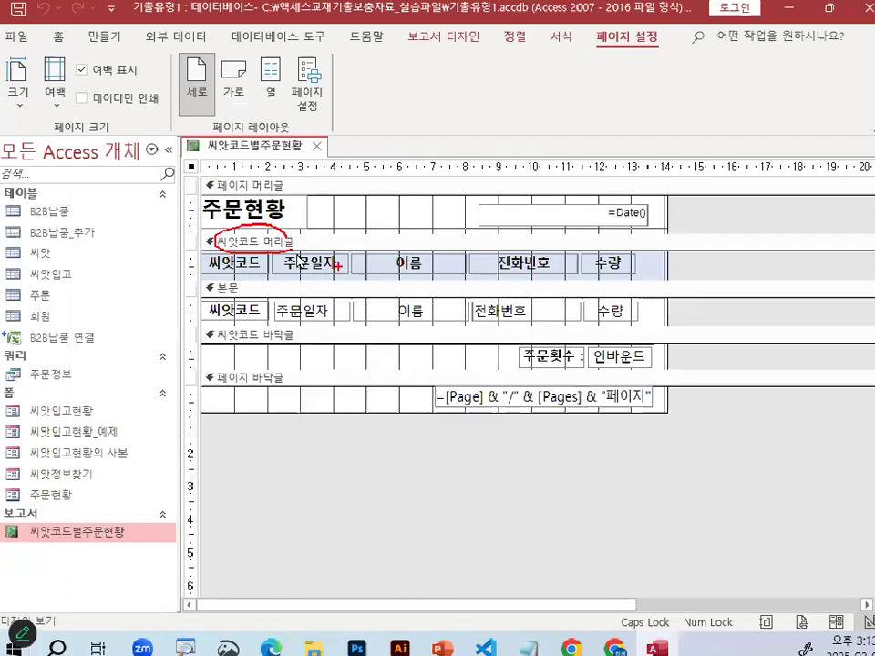
key("Escape")
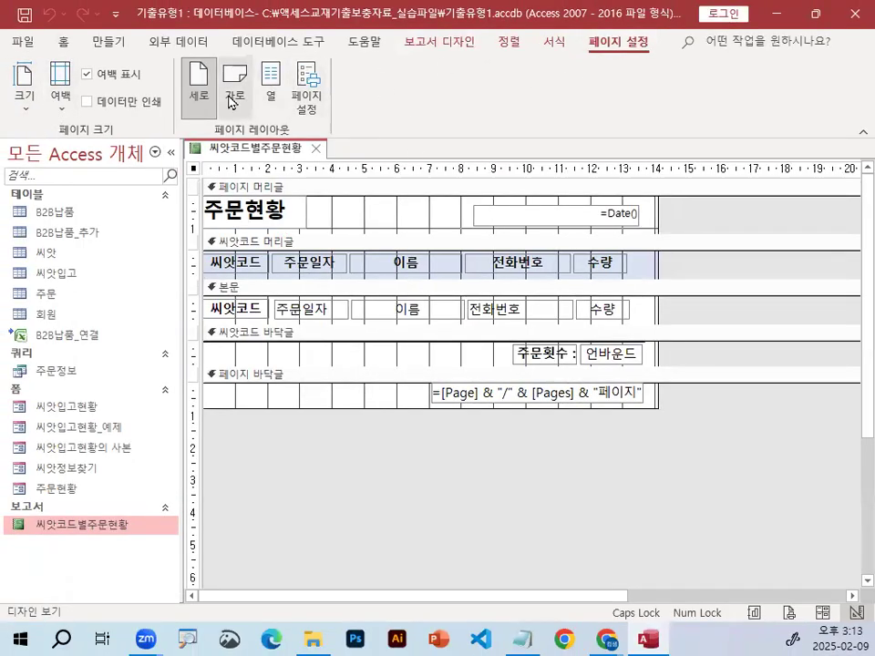
Show the 씨앗코드별주문현황 report in print preview directly from design view
mouse_move(257, 157)
left_mouse_down()
mouse_move(312, 149)
mouse_move(235, 161)
left_mouse_up()
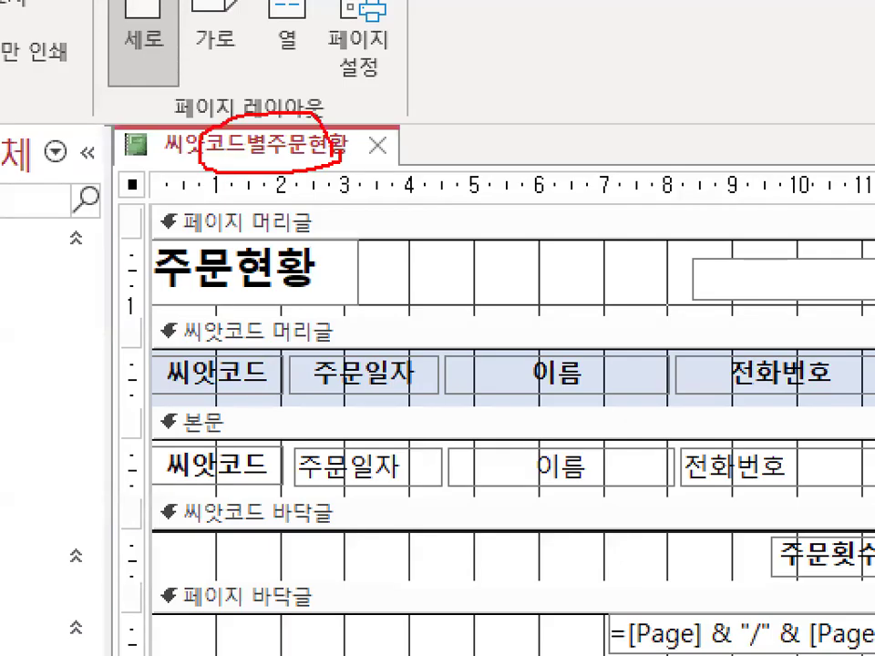
right_click(292, 153)
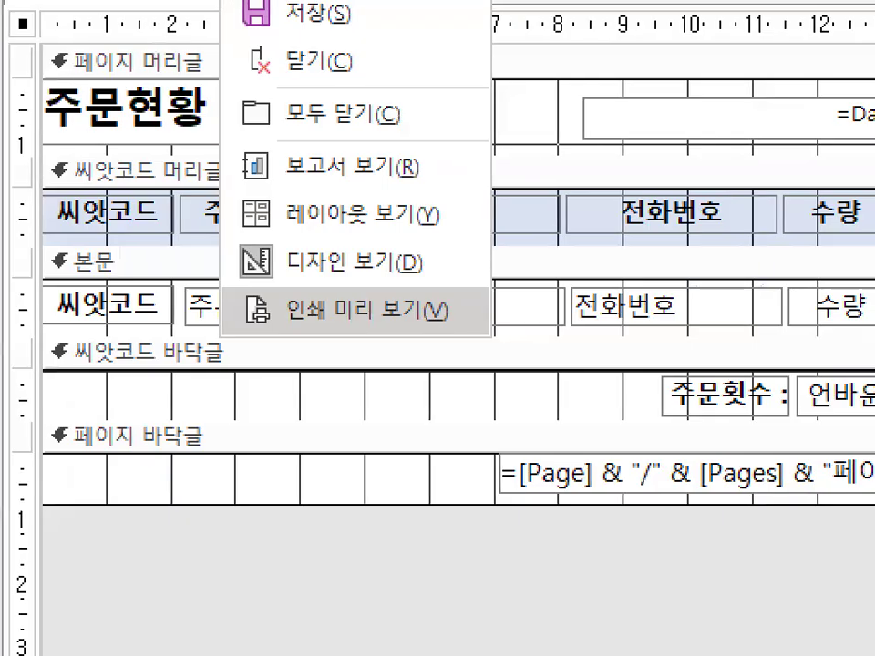
mouse_move(337, 343)
left_mouse_down()
mouse_move(474, 306)
mouse_move(429, 289)
left_mouse_up()
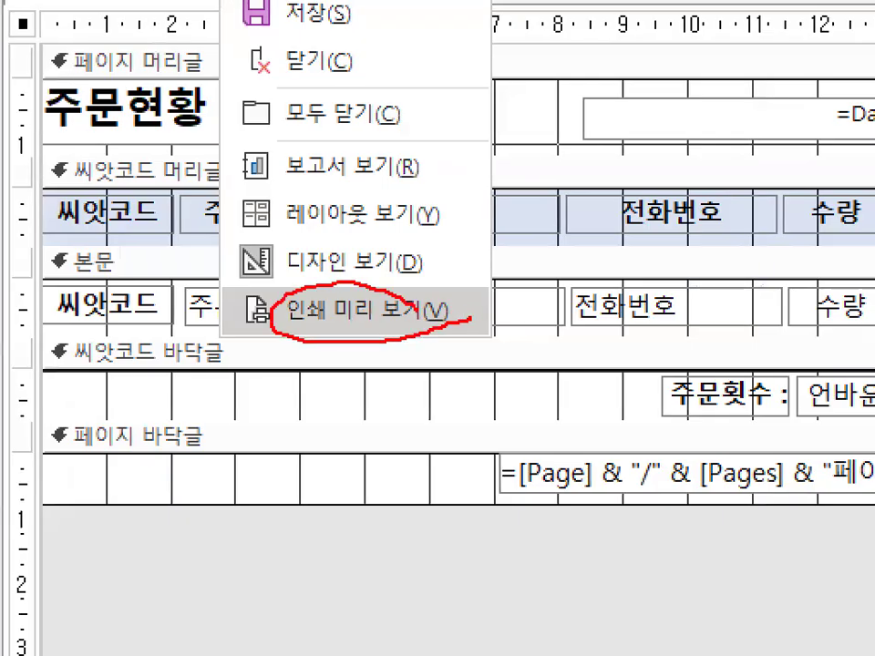
key("Escape")
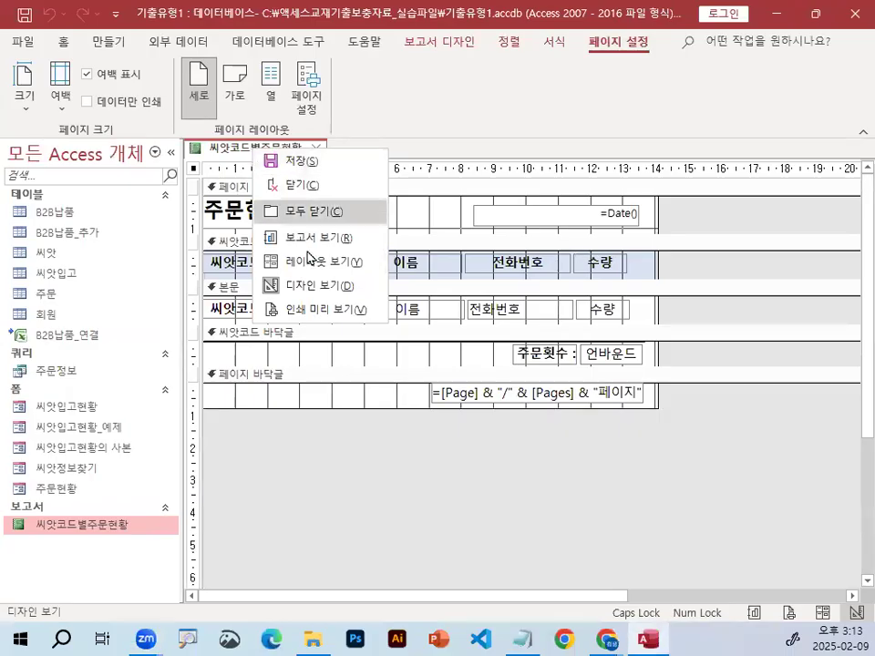
left_click(317, 308)
Examine the A3200 order rows in the last 씨앗코드 group on page 1 of the print preview
scroll(465, 364, "down", 5)
scroll(453, 398, "down", 5)
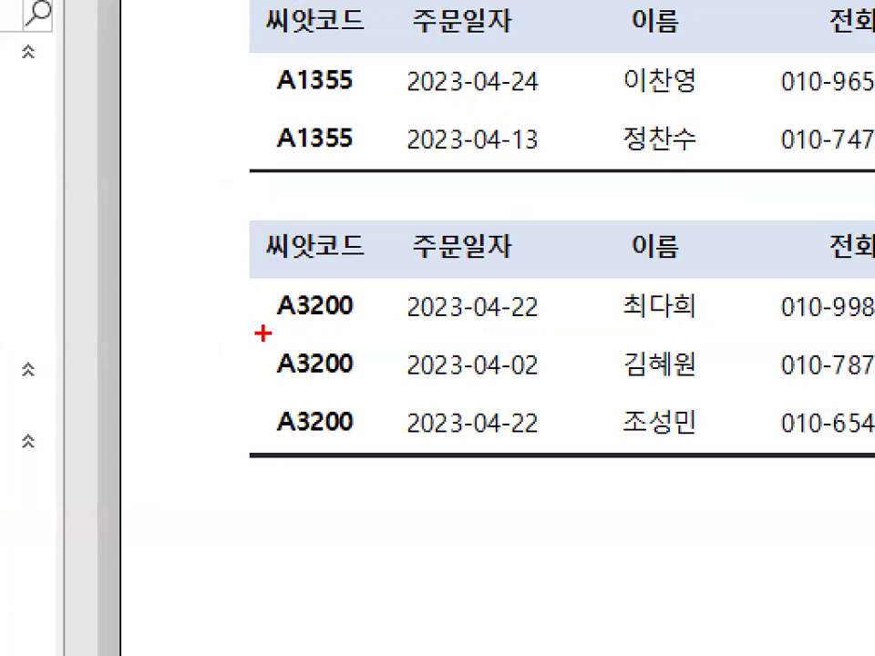
left_click_drag(281, 336, 330, 336)
left_click_drag(262, 383, 379, 384)
left_click_drag(278, 442, 390, 443)
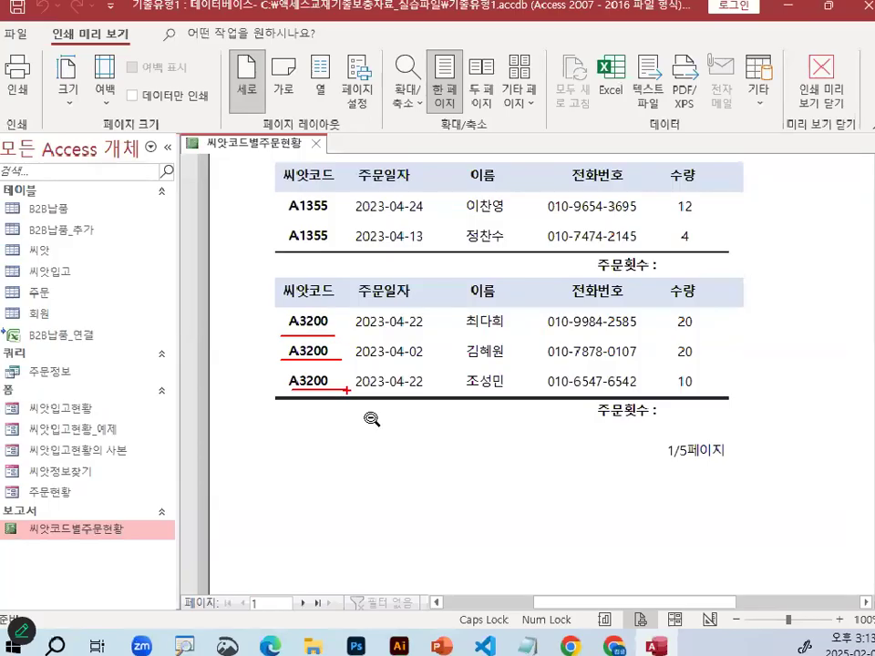
key("Escape")
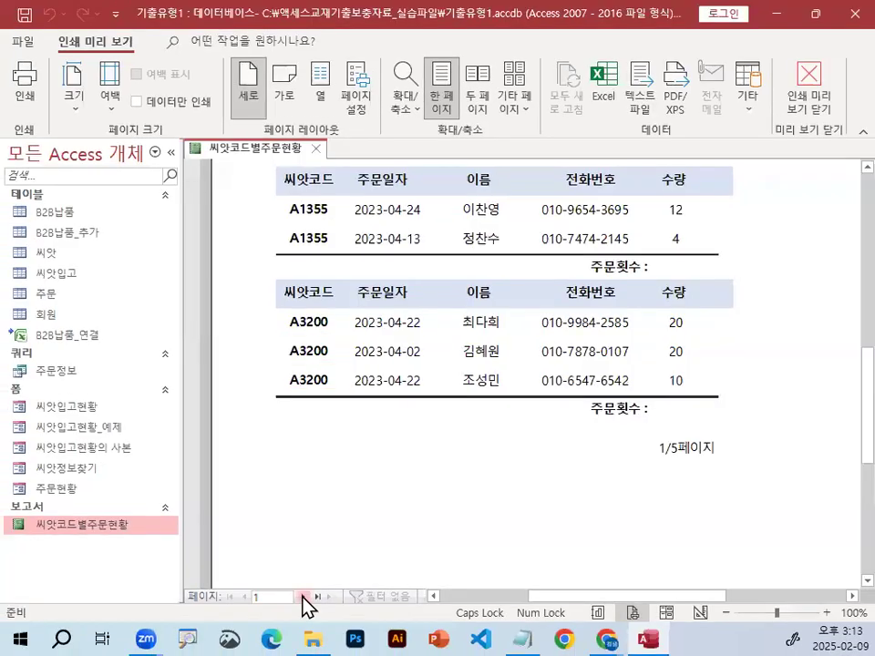
Go to page 2 of the print preview and examine the 주문현황 title and the A9022 group beneath it
left_click(304, 597)
scroll(449, 420, "up", 4)
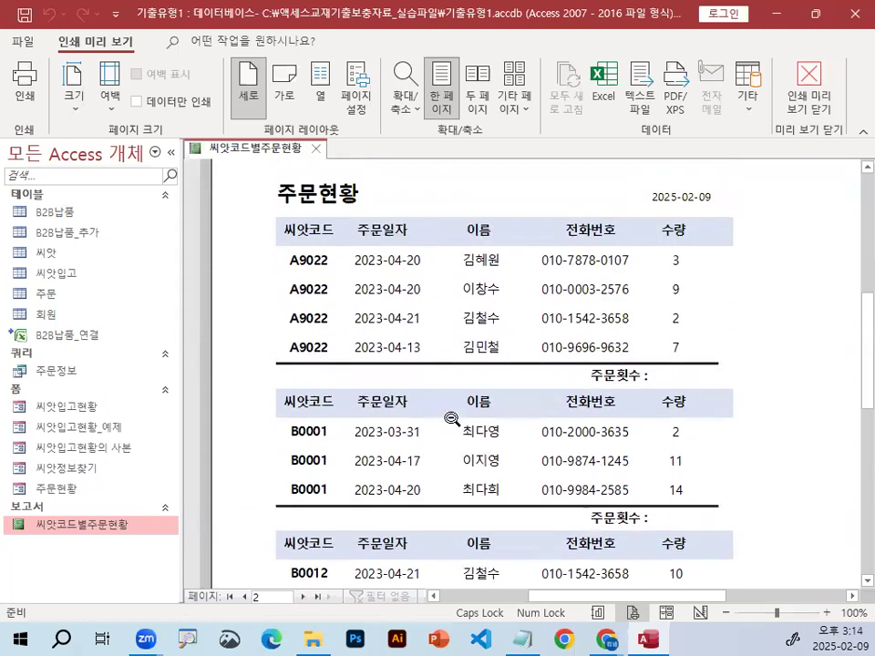
scroll(364, 365, "up", 1)
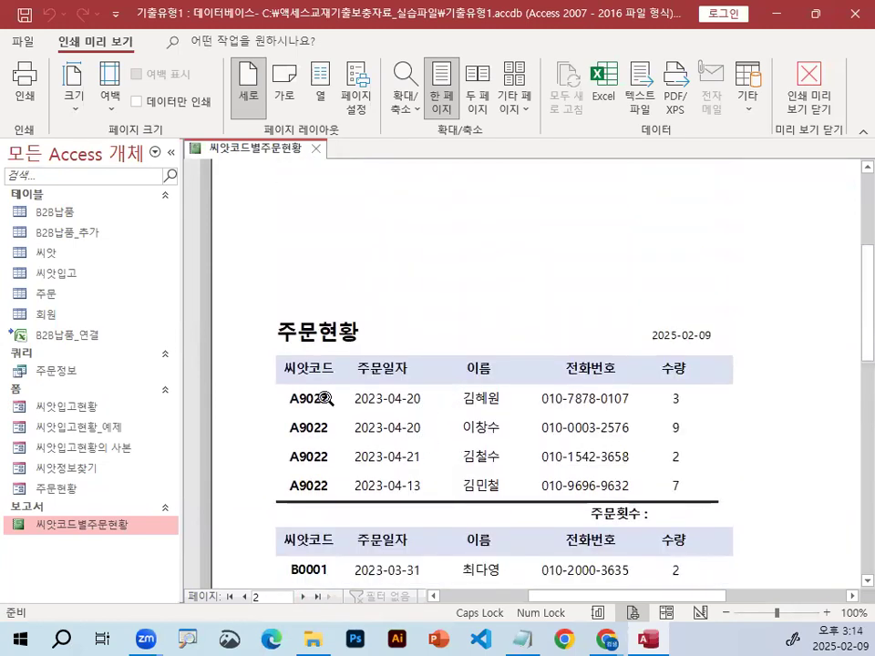
key("ctrl+1")
mouse_move(427, 418)
left_mouse_down()
mouse_move(372, 290)
mouse_move(505, 420)
left_mouse_up()
key("Escape")
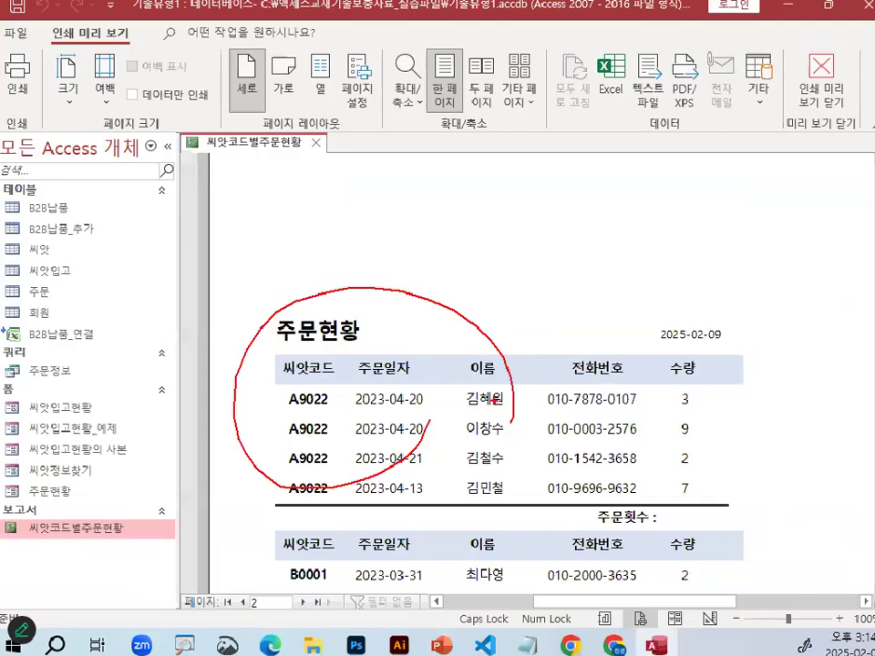
Check the foot of page 2, go to page 3, and examine the group header and P0005 row at its end
scroll(308, 392, "down", 3)
scroll(307, 394, "down", 5)
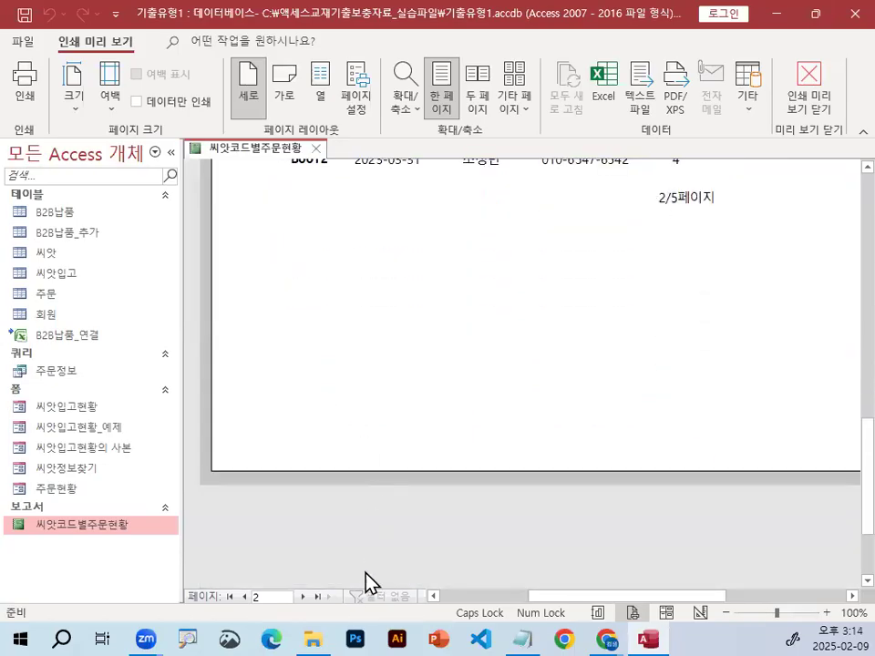
left_click(304, 596)
scroll(492, 451, "up", 5)
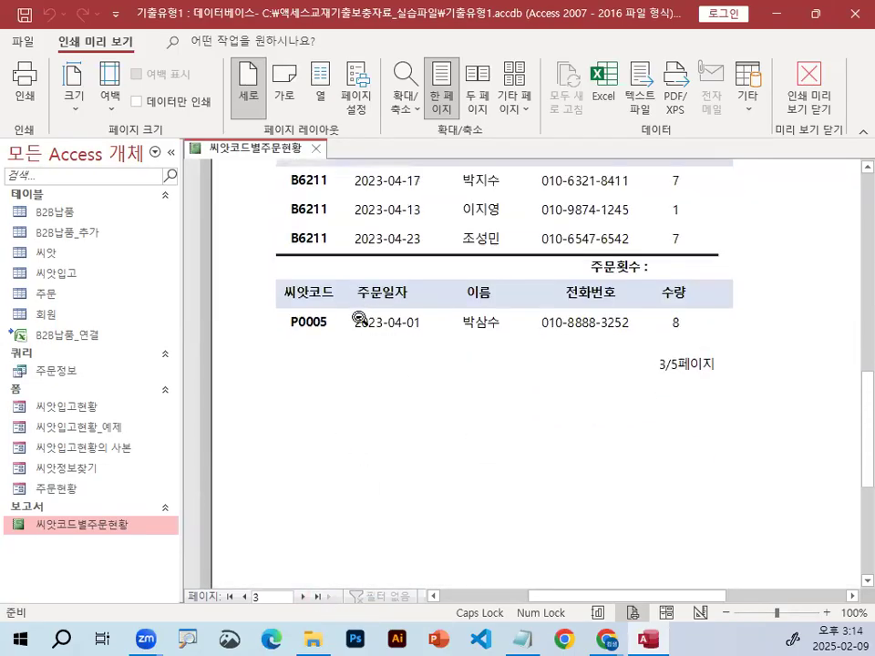
key("ctrl+1")
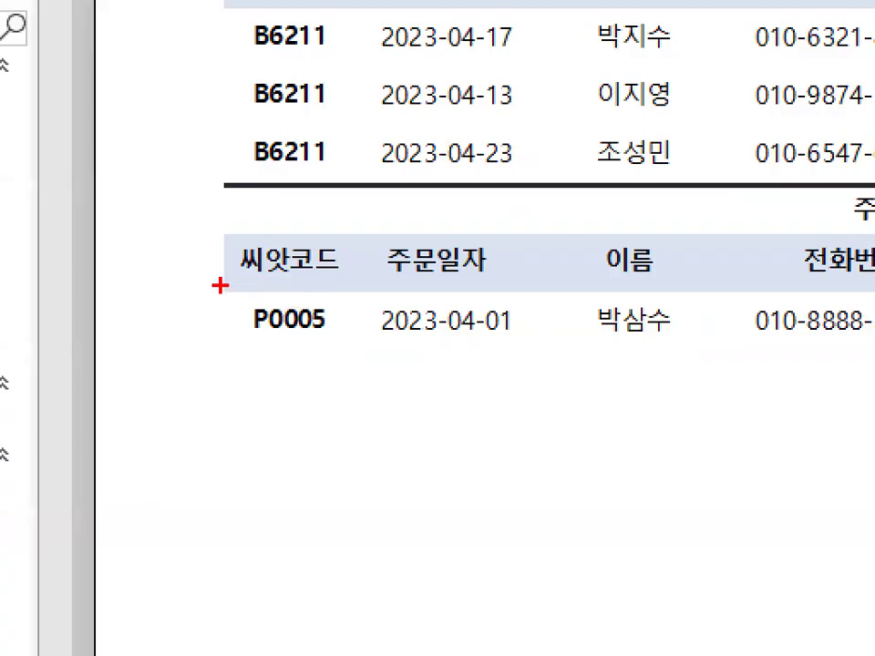
left_click_drag(221, 283, 332, 291)
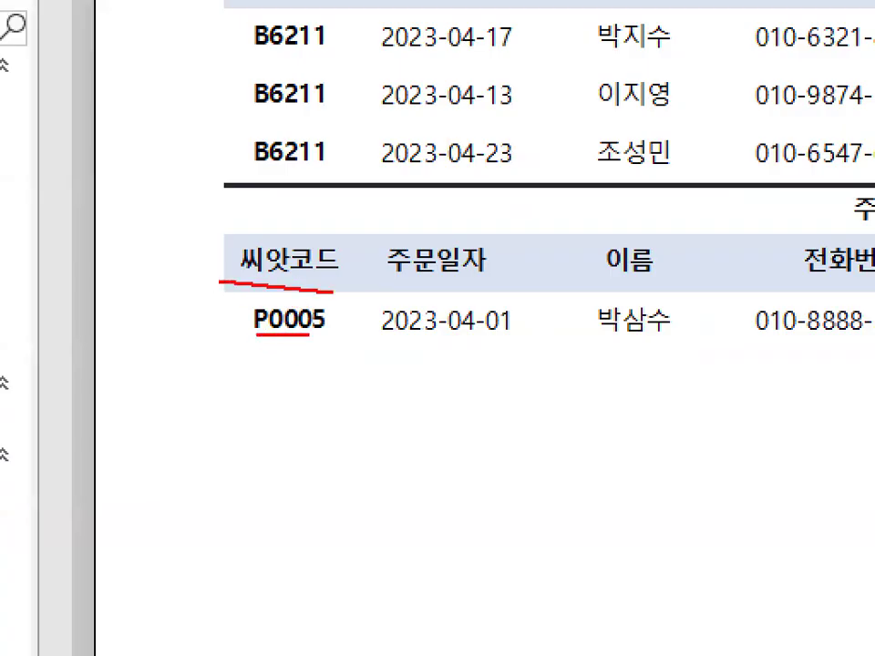
Go to page 4 of the print preview and examine the P0005 rows beneath the 주문현황 title
key("Escape")
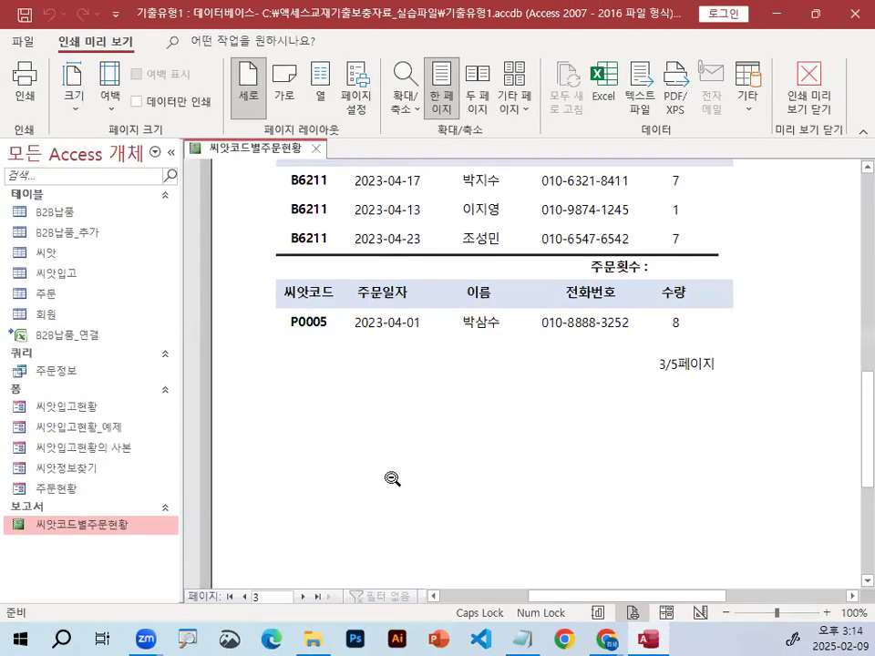
left_click(303, 597)
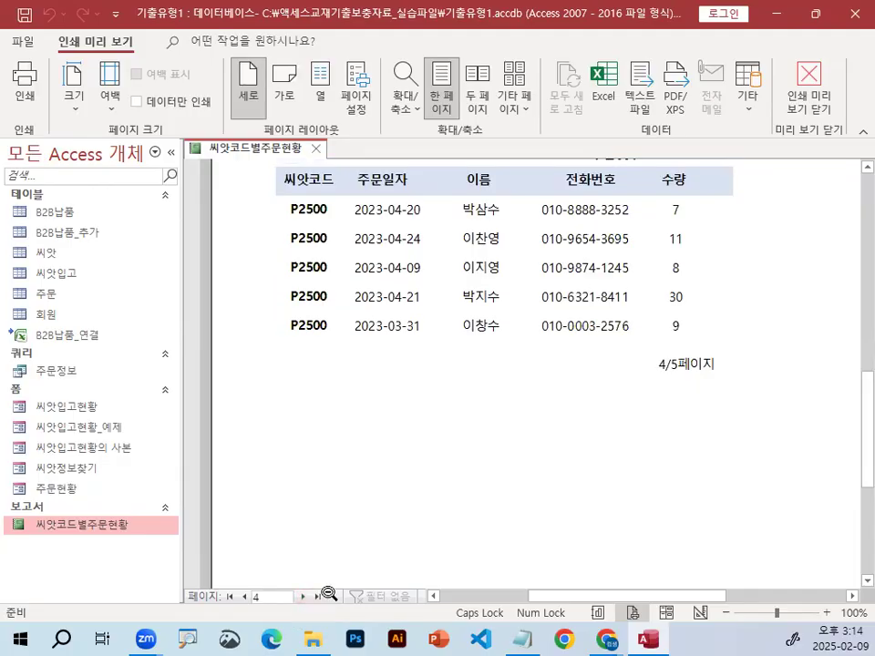
scroll(382, 547, "up", 5)
scroll(343, 278, "up", 2)
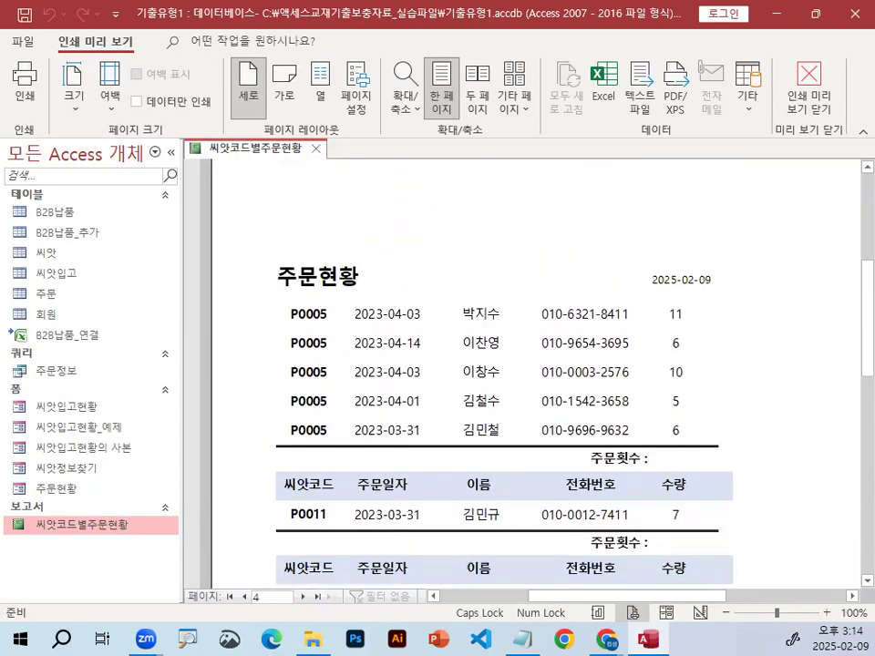
key("ctrl+1")
left_click_drag(253, 310, 348, 311)
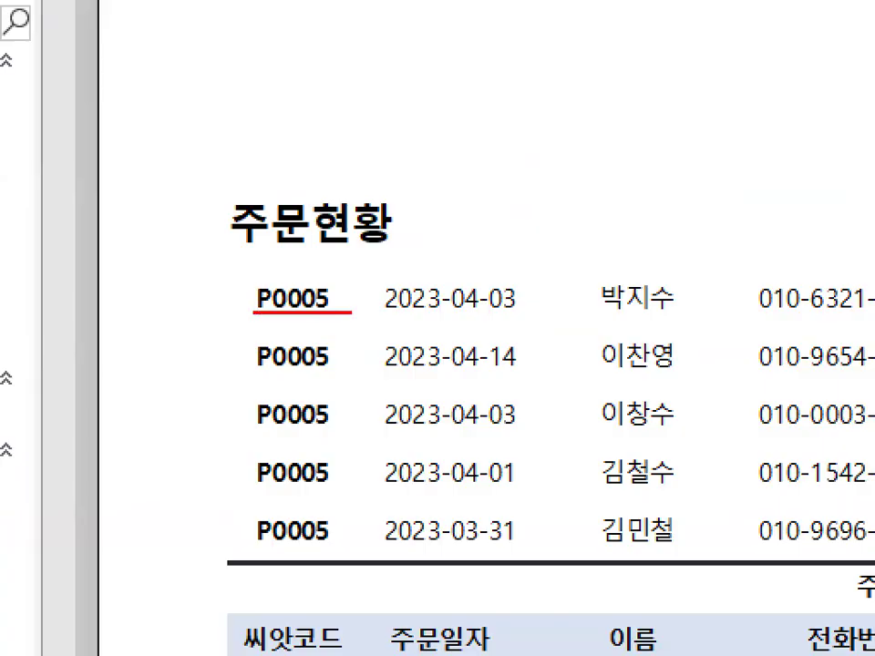
key("Escape")
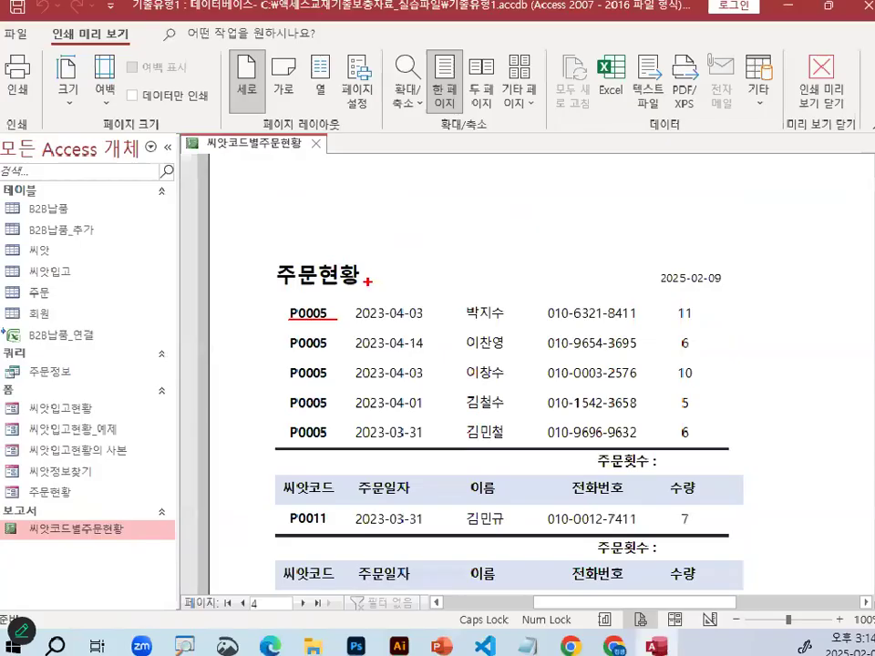
Check the 씨앗코드, 주문일자 and 이름 headings of the P0011 group against the area above the first P0005 row
key("ctrl+1")
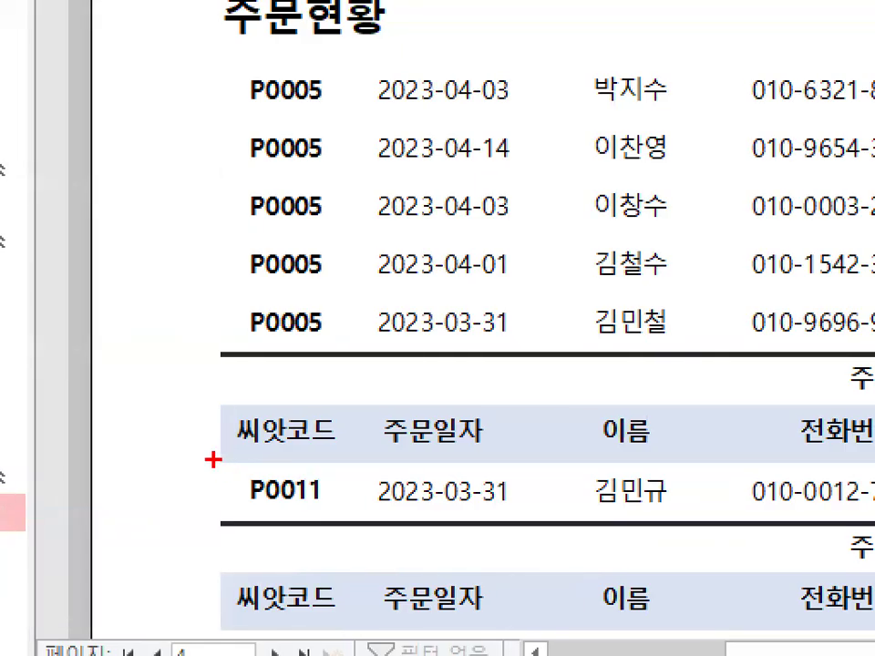
mouse_move(322, 457)
left_mouse_down()
mouse_move(235, 451)
mouse_move(324, 453)
left_mouse_up()
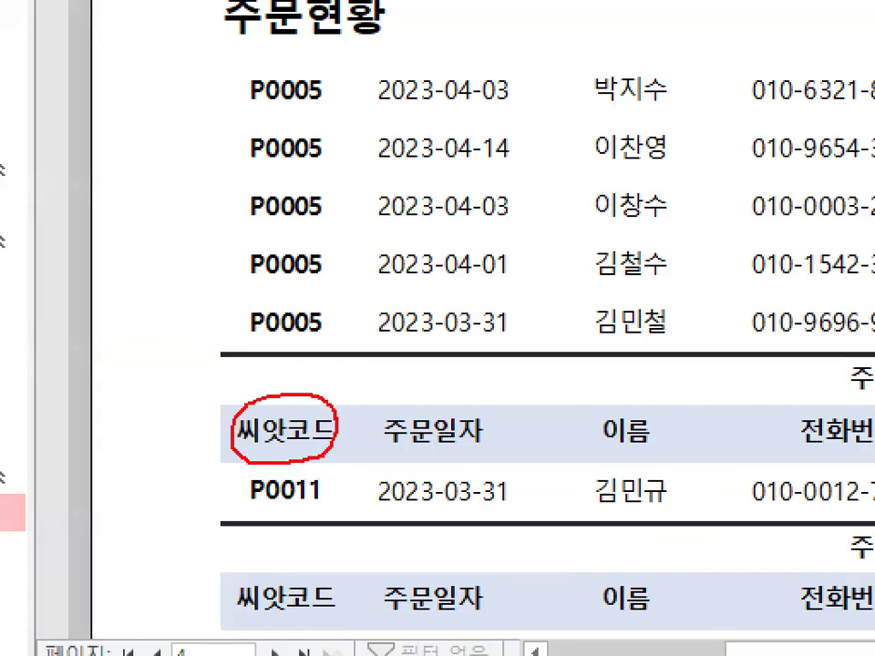
mouse_move(502, 445)
left_mouse_down()
mouse_move(390, 430)
mouse_move(481, 436)
left_mouse_up()
mouse_move(666, 440)
left_mouse_down()
mouse_move(572, 447)
mouse_move(671, 428)
left_mouse_up()
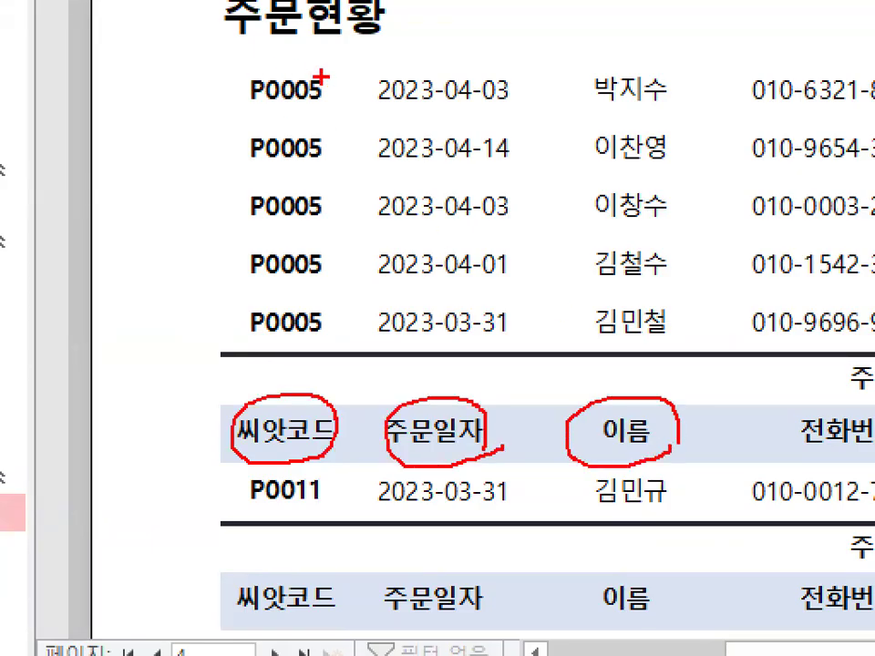
left_click_drag(321, 77, 351, 41)
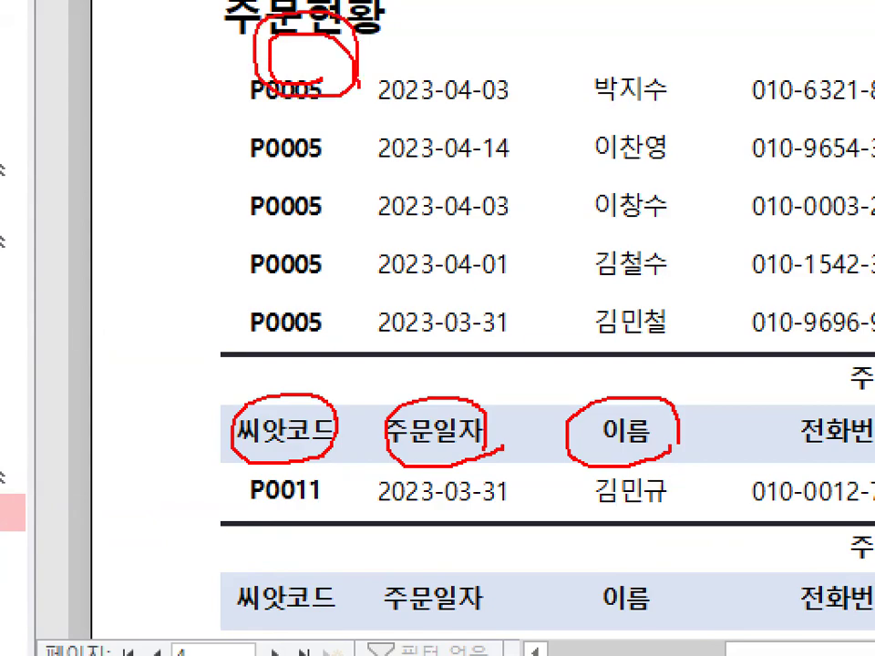
key("Escape")
Compare the strip between the 주문현황 title and the first P0005 row with the P0011 group's shaded header band
key("ctrl+1")
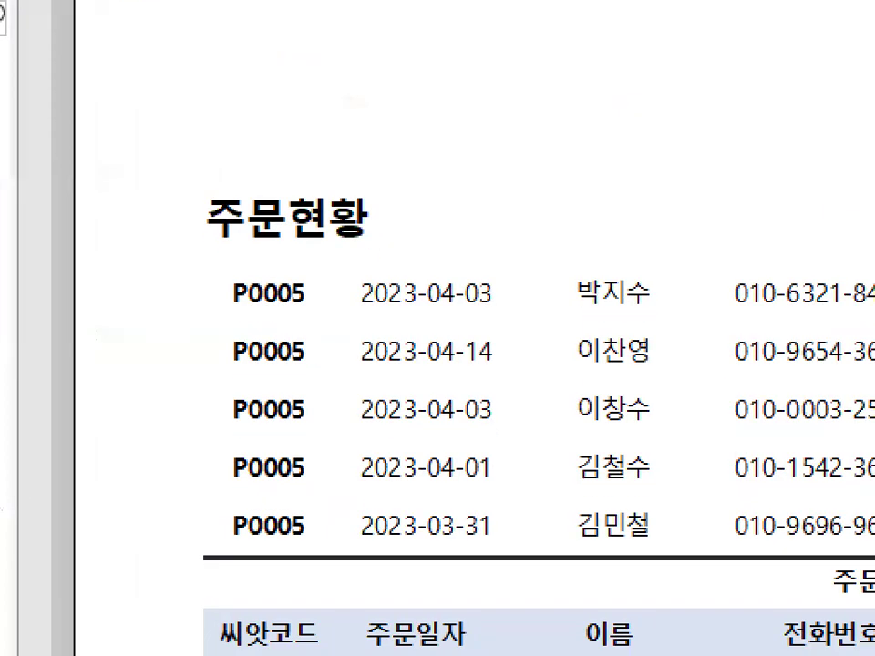
left_click_drag(225, 283, 583, 270)
scroll(583, 274, "down", 3)
scroll(342, 532, "up", 3)
mouse_move(313, 495)
left_mouse_down()
mouse_move(257, 504)
mouse_move(367, 492)
mouse_move(378, 521)
left_mouse_up()
scroll(379, 521, "down", 3)
key("e")
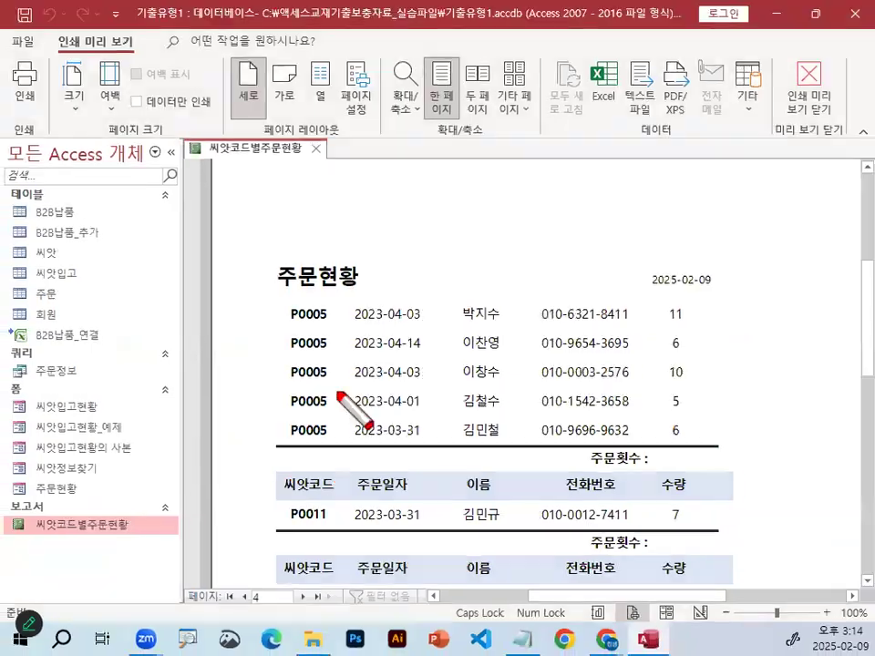
right_click(339, 395)
mouse_move(374, 434)
left_click(460, 483)
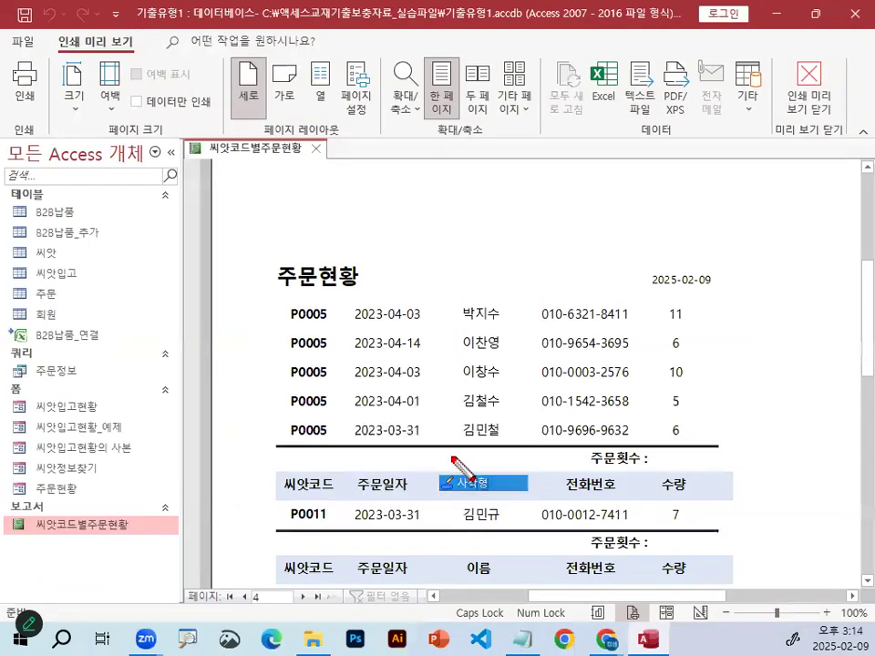
left_click_drag(271, 284, 722, 312)
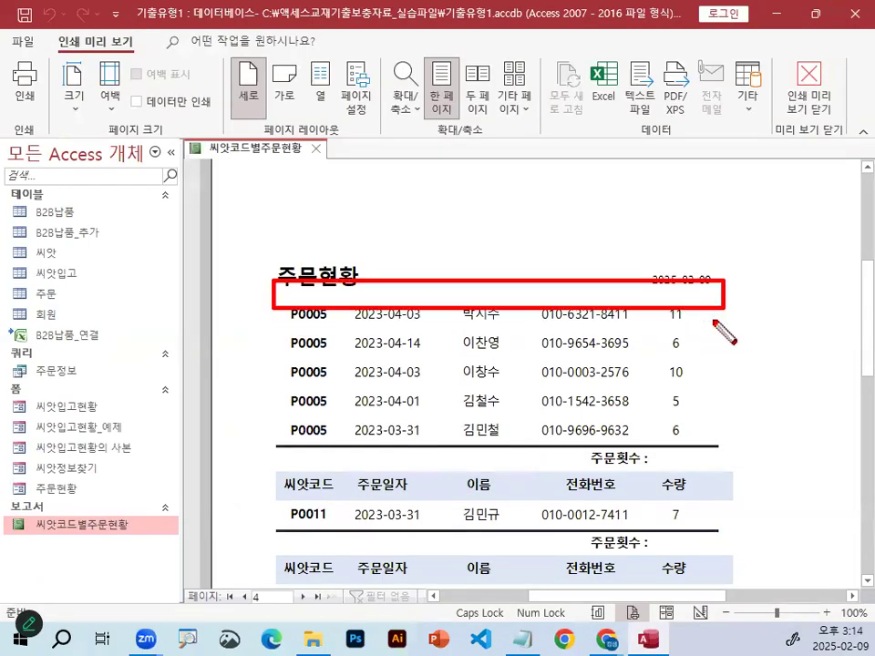
left_click_drag(268, 468, 745, 505)
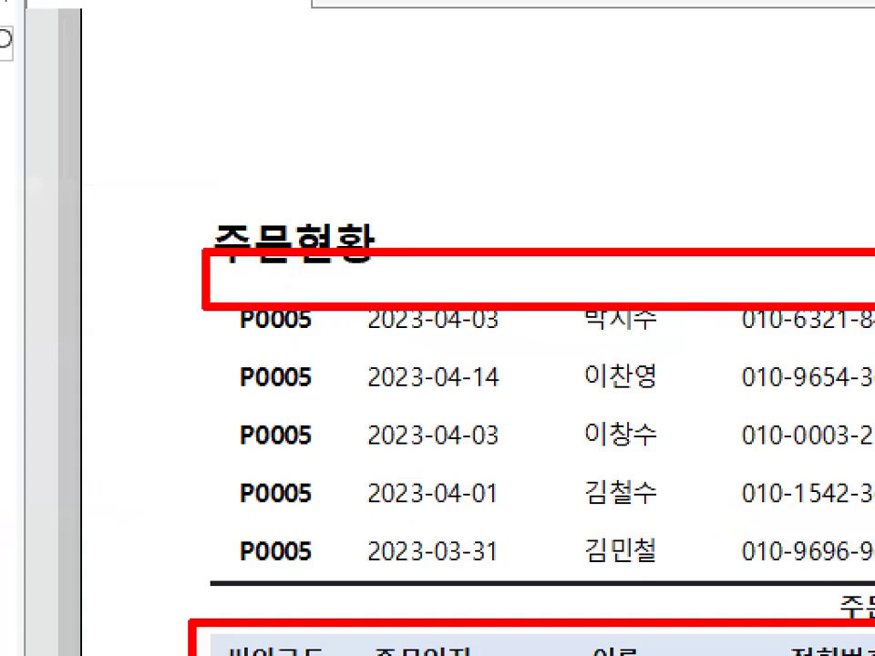
Examine the block of P0005 rows and the space above it on page 4, and return to design view
left_click_drag(344, 301, 362, 296)
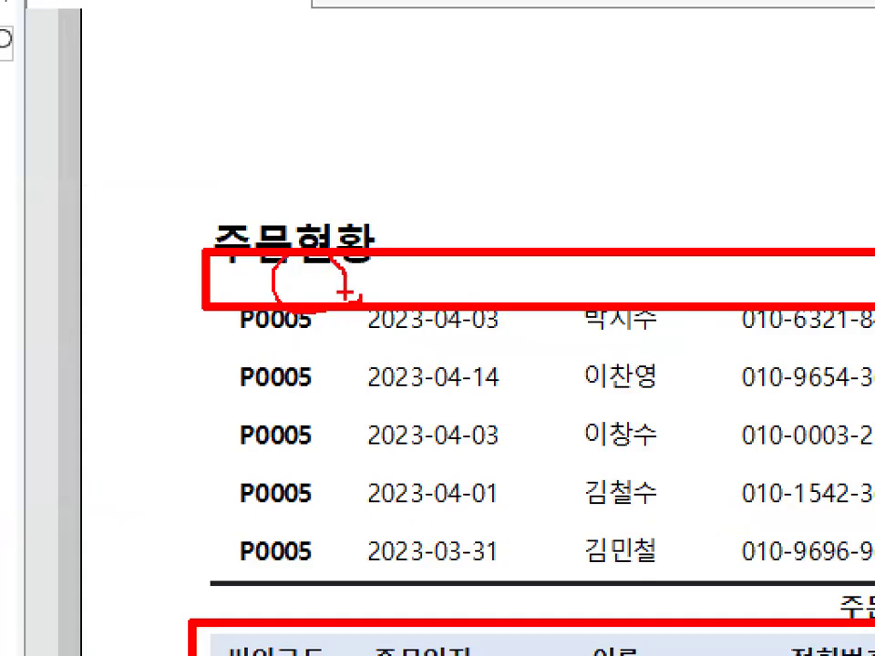
left_click_drag(73, 392, 162, 395)
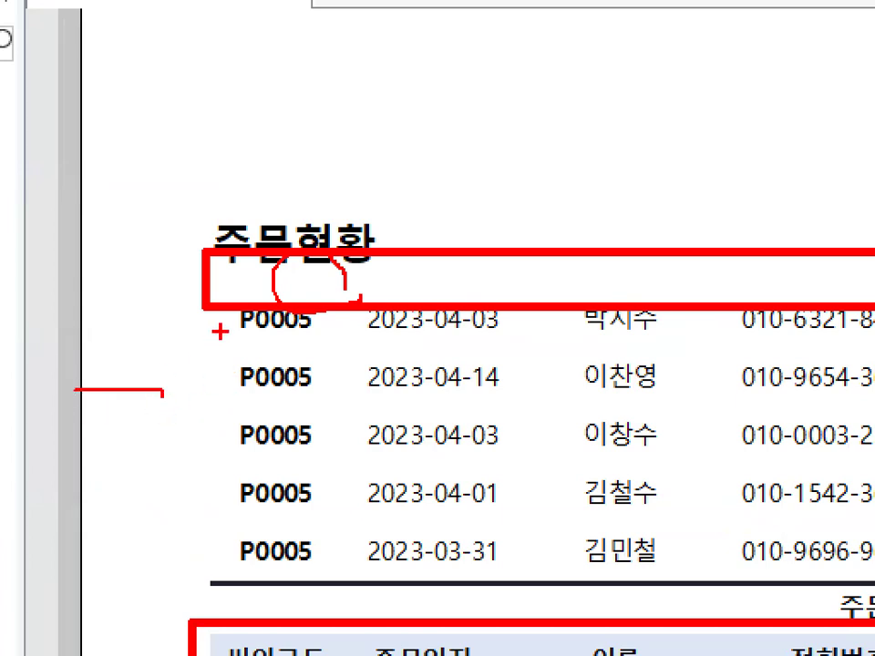
left_click_drag(226, 314, 219, 527)
mouse_move(362, 290)
left_mouse_down()
mouse_move(310, 228)
mouse_move(370, 294)
left_mouse_up()
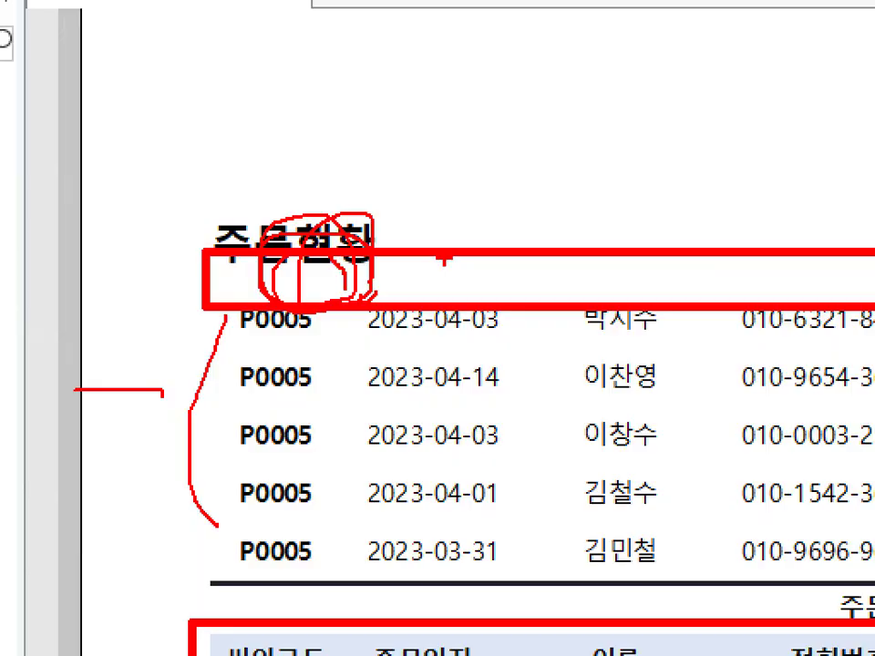
key("Escape")
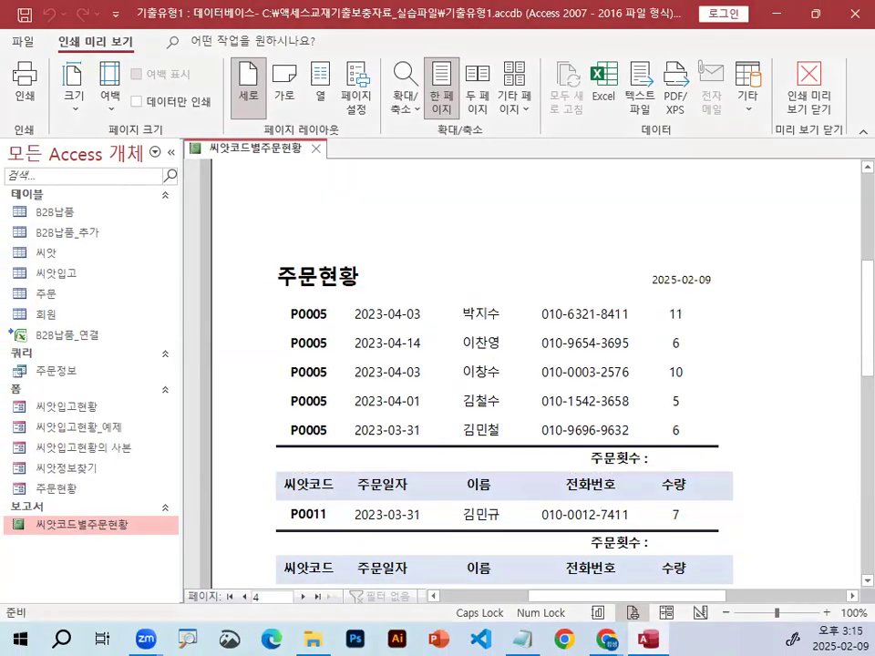
key("ctrl+1")
left_click_drag(325, 460, 337, 512)
key("Escape")
key("Escape")
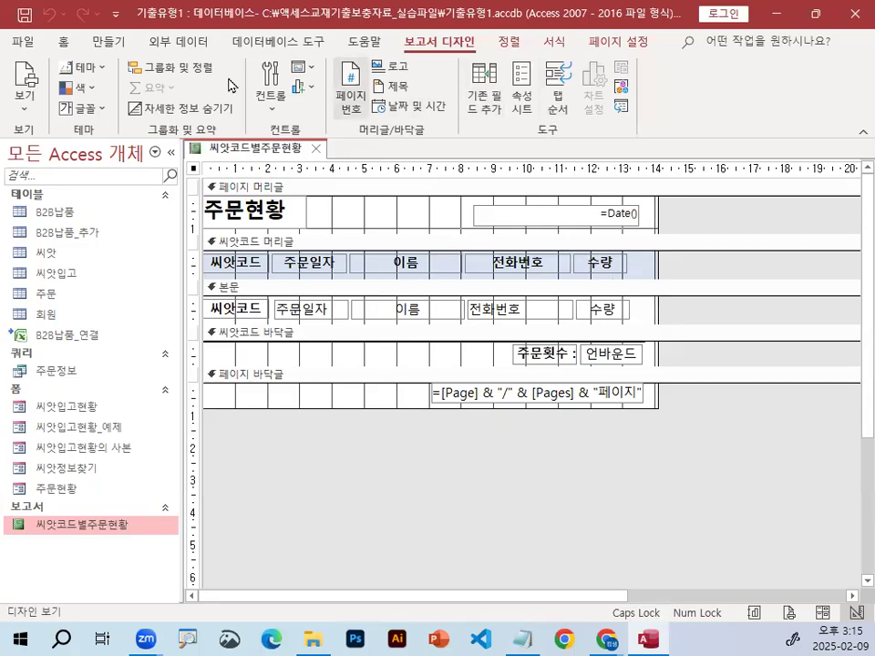
Show the report in print preview once more and close the preview to return to design view
left_click(26, 104)
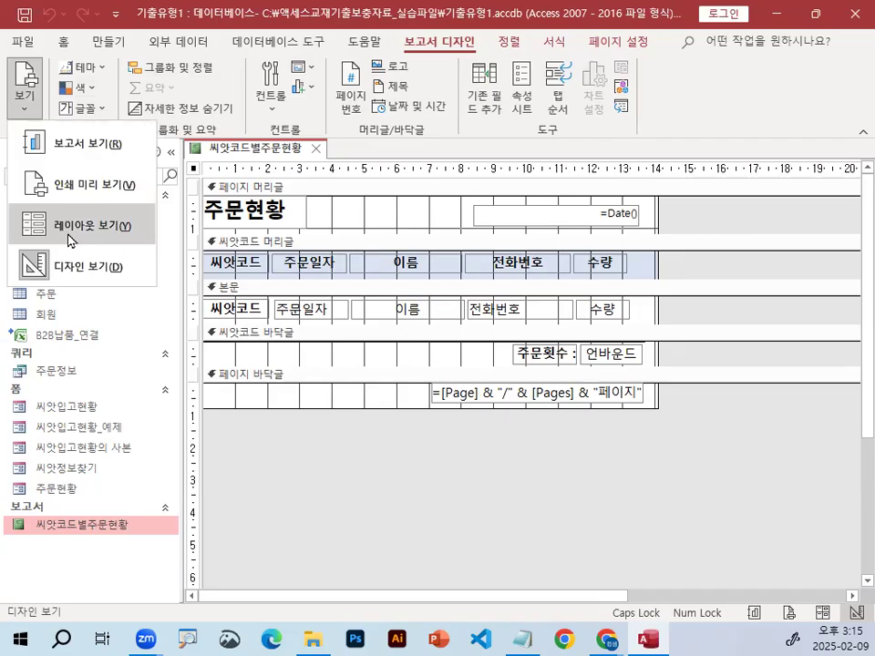
left_click(73, 186)
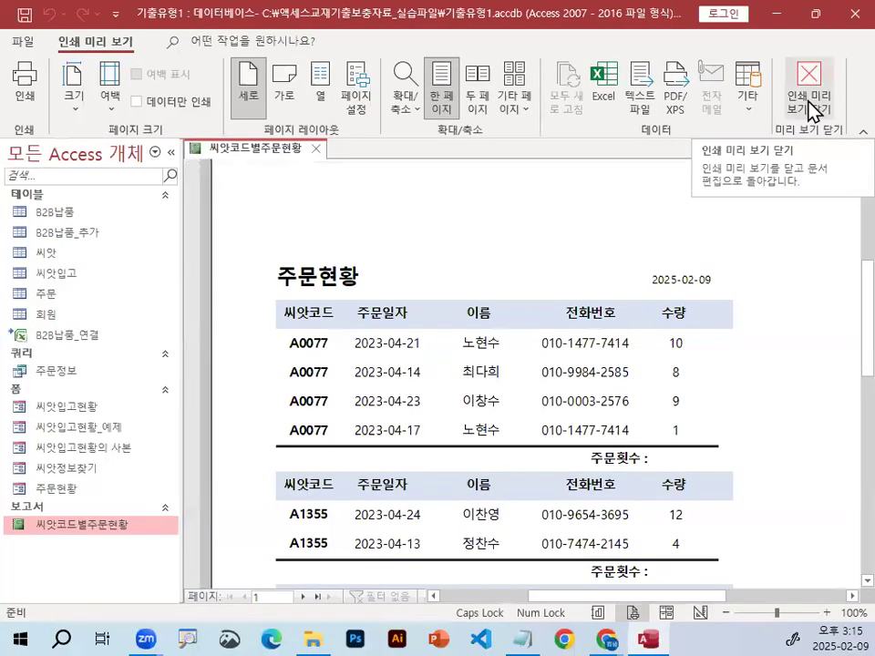
left_click(810, 105)
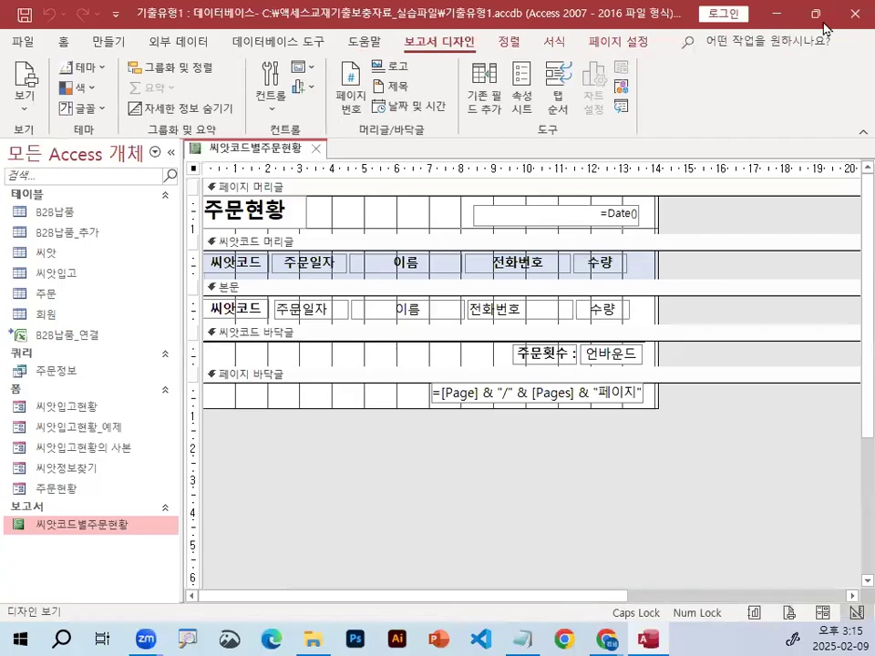
Open the property sheet of the 씨앗코드 머리글 section, list all its properties and move the sheet higher
left_click(259, 243)
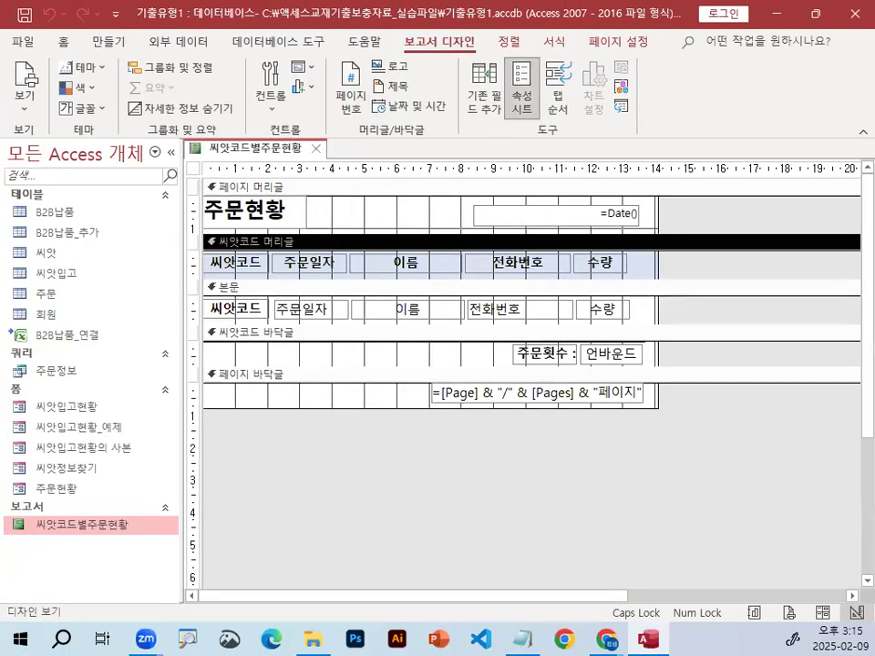
left_click(522, 94)
left_click_drag(732, 180, 703, 127)
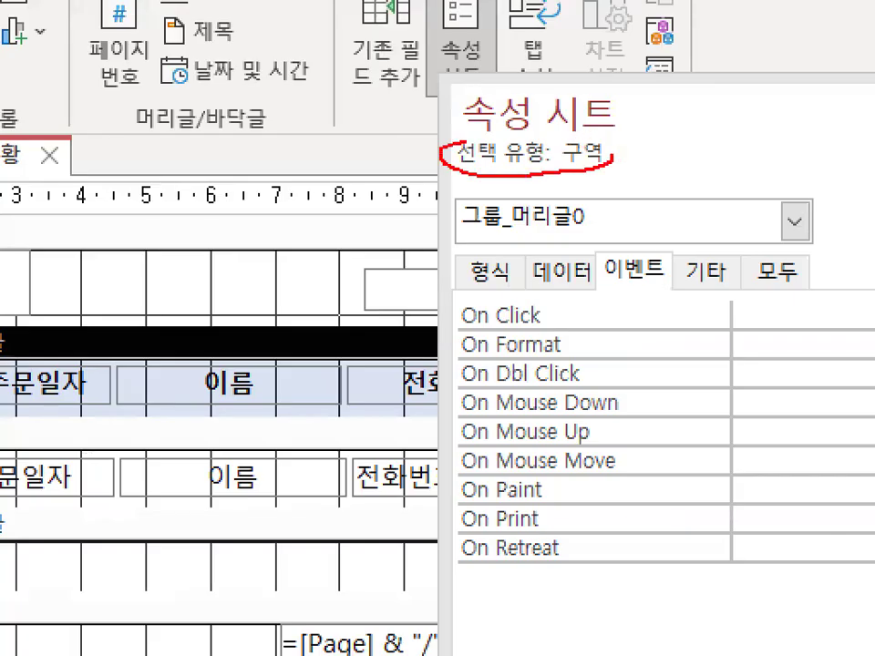
left_click_drag(605, 155, 605, 157)
mouse_move(559, 211)
left_mouse_down()
mouse_move(463, 235)
mouse_move(573, 205)
mouse_move(574, 219)
left_mouse_up()
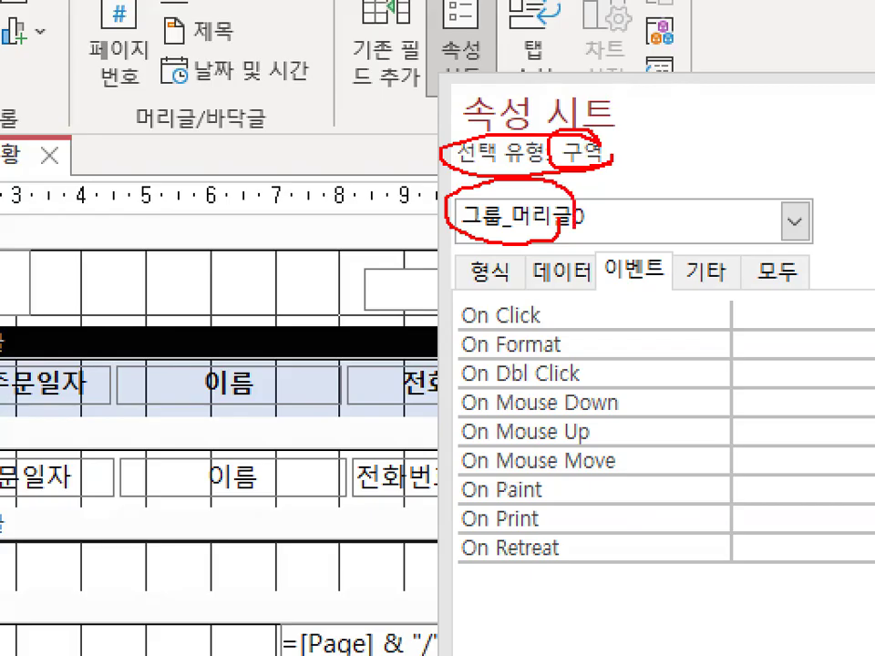
left_click_drag(542, 125, 490, 216)
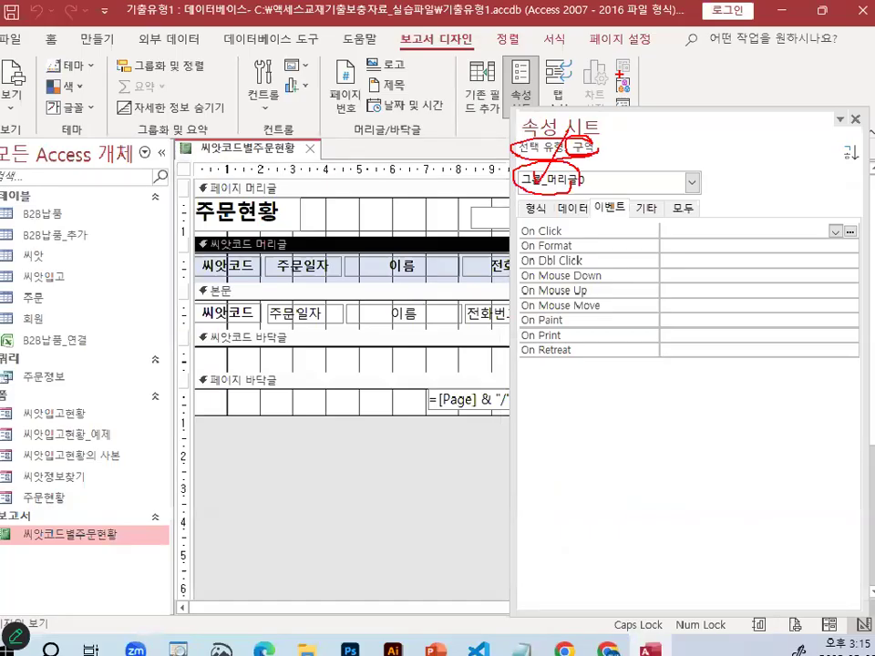
left_click(776, 271)
mouse_move(702, 208)
left_mouse_down()
mouse_move(694, 211)
mouse_move(695, 192)
left_mouse_up()
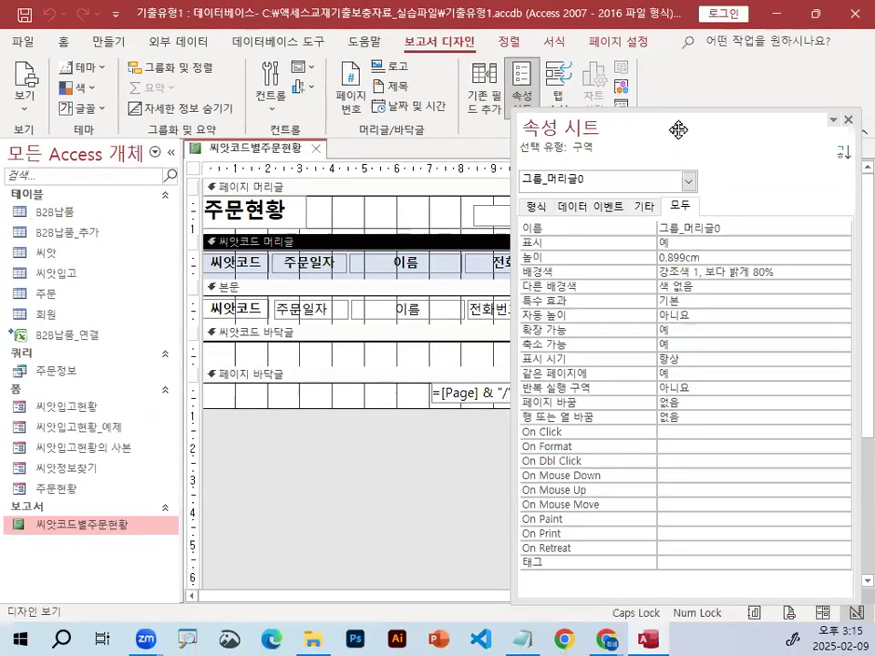
left_click_drag(674, 127, 622, 48)
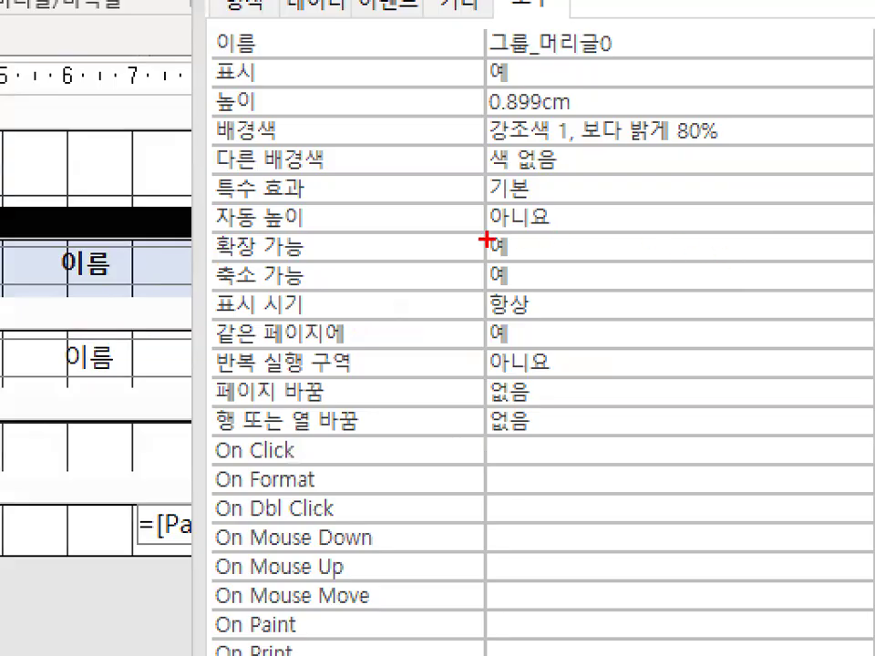
Set the 반복 실행 구역 property of the 씨앗코드 머리글 section to 예
left_click_drag(209, 372, 361, 369)
mouse_move(213, 412)
left_mouse_down()
mouse_move(326, 418)
mouse_move(300, 412)
mouse_move(211, 336)
mouse_move(324, 365)
left_mouse_up()
key("Escape")
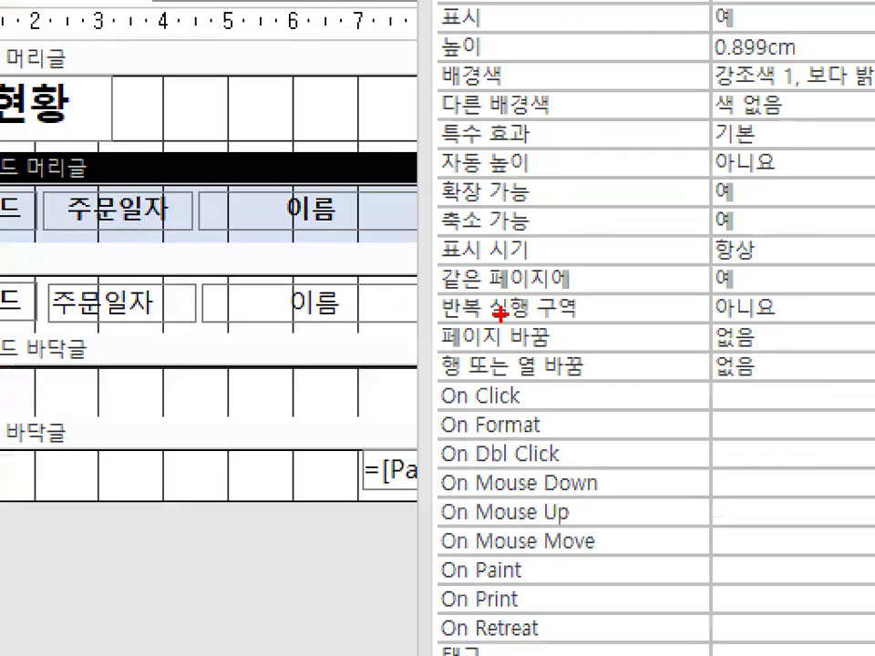
left_click_drag(483, 318, 553, 318)
left_click_drag(665, 318, 648, 305)
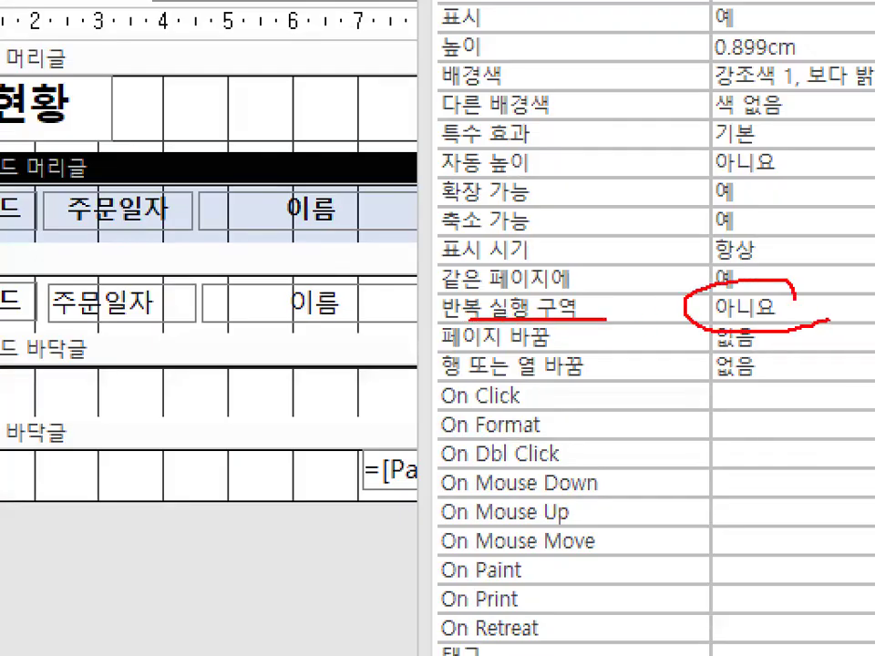
key("Escape")
left_click(658, 312)
left_click(791, 314)
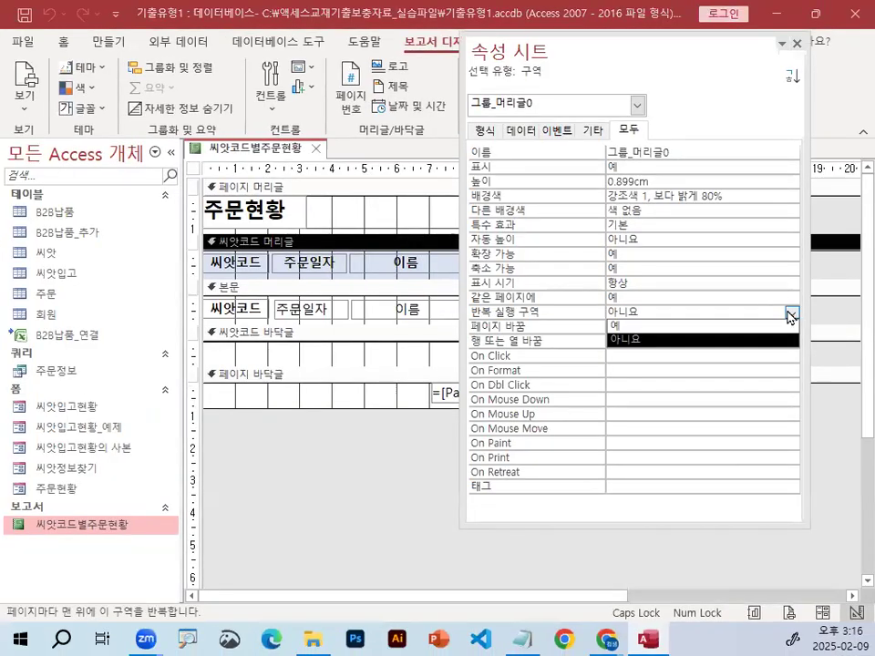
left_click(720, 325)
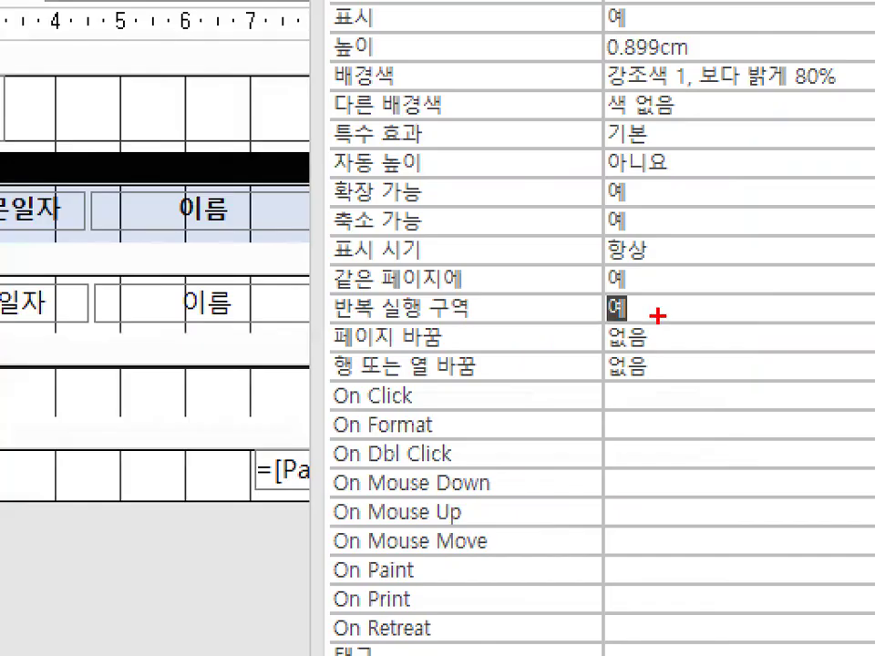
left_click_drag(658, 316, 314, 306)
key("Escape")
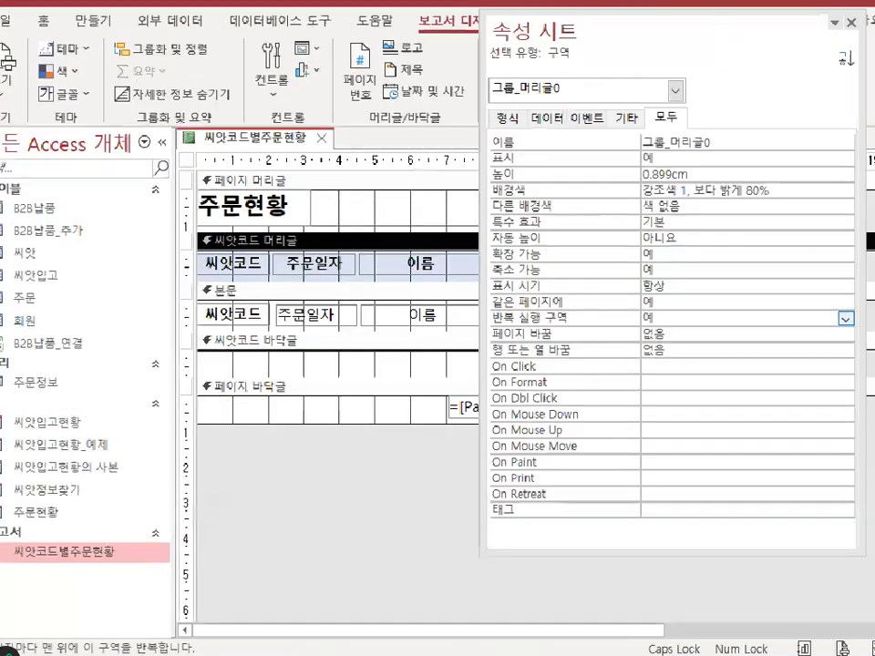
mouse_move(324, 241)
left_mouse_down()
mouse_move(170, 233)
mouse_move(317, 239)
mouse_move(420, 307)
mouse_move(428, 297)
left_mouse_up()
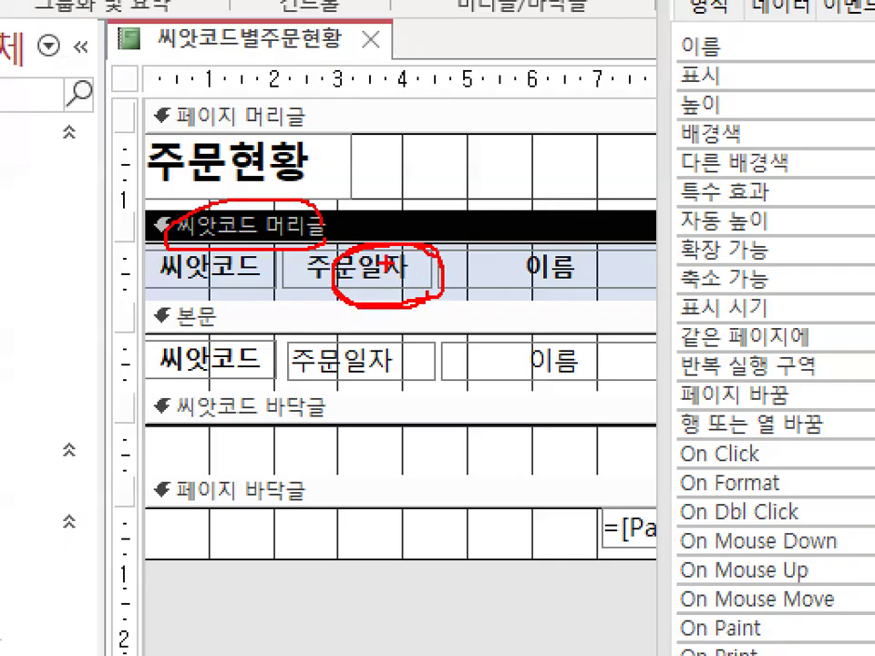
mouse_move(297, 274)
left_mouse_down()
mouse_move(224, 313)
mouse_move(301, 290)
left_mouse_up()
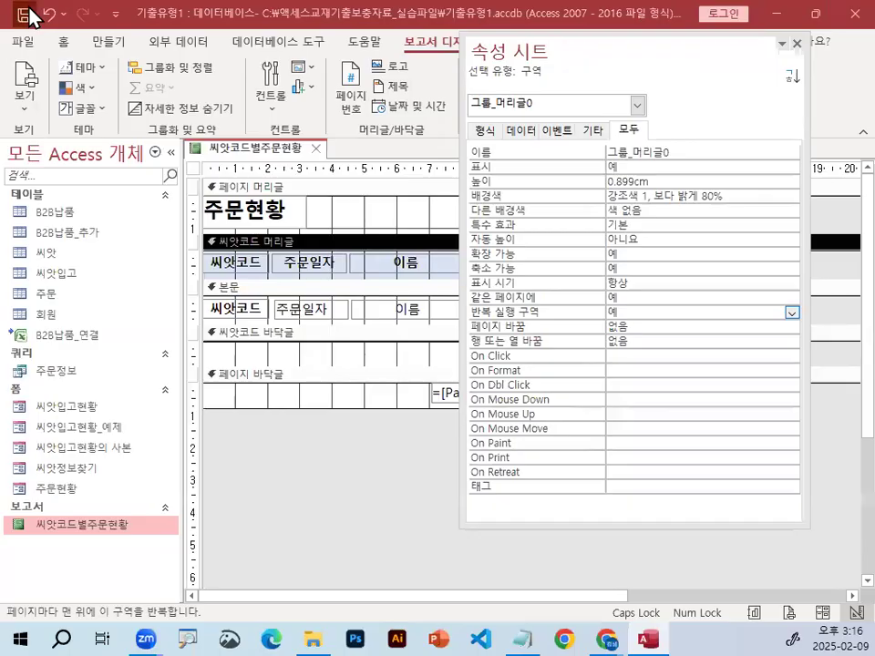
Show the report in print preview and go through its pages to page 4, checking the bottom of page 3
left_click(30, 109)
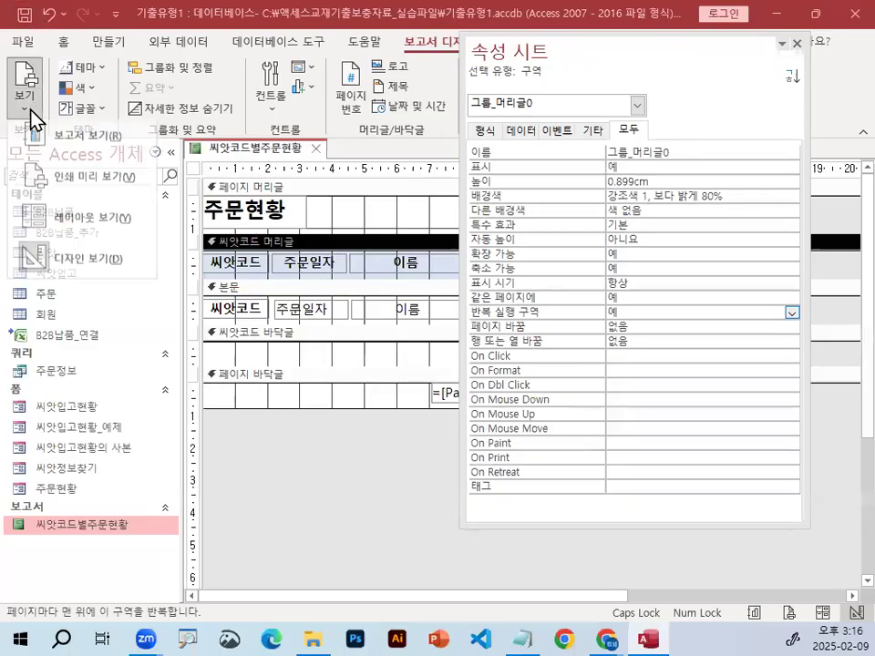
left_click(82, 193)
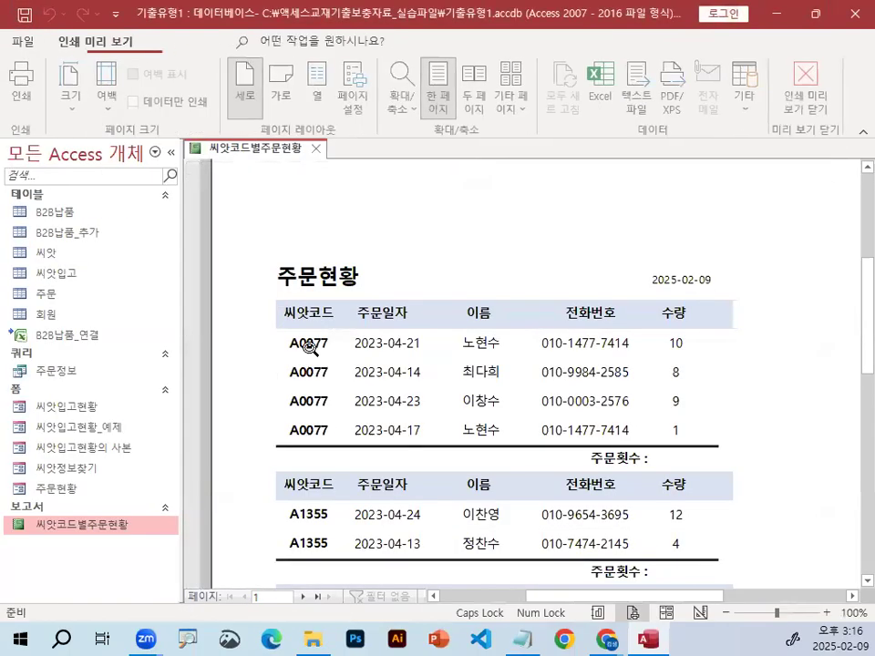
left_click(304, 597)
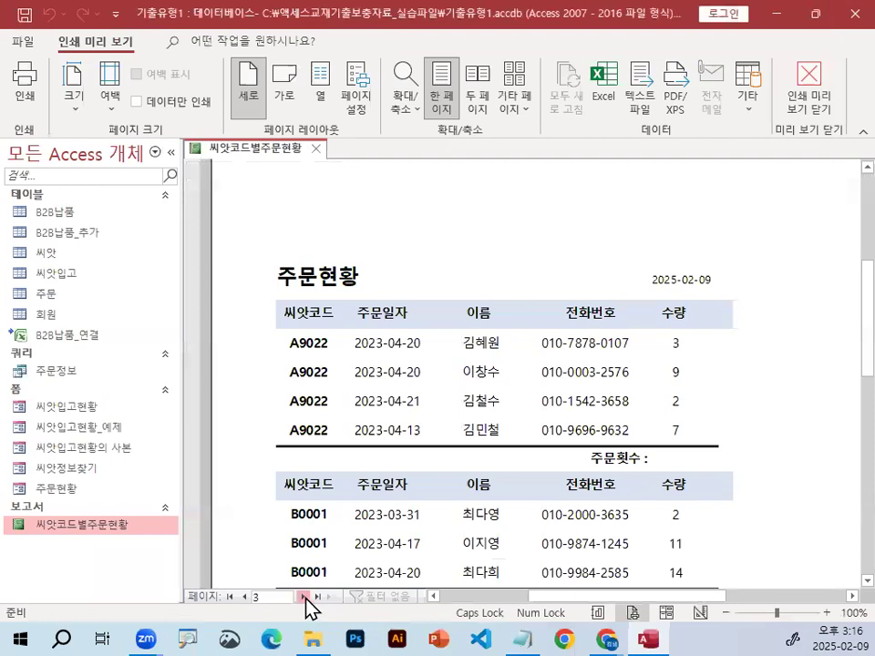
scroll(336, 544, "down", 6)
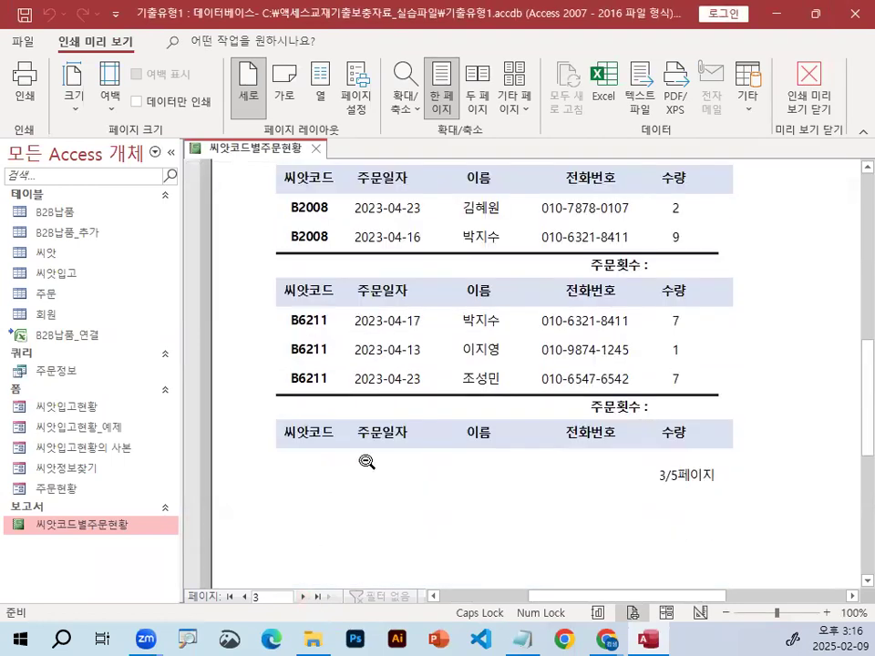
left_click(304, 600)
scroll(385, 498, "up", 5)
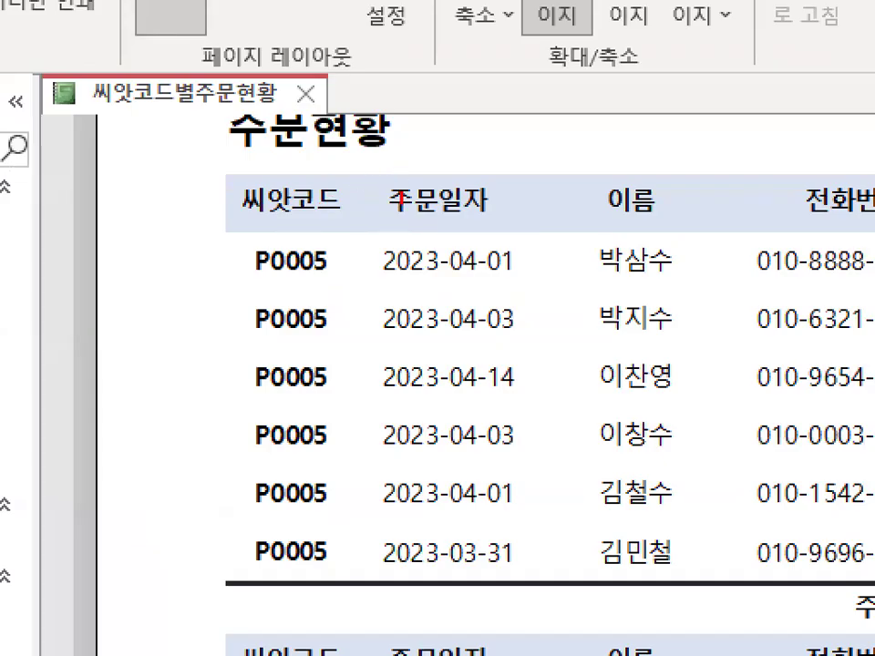
Examine the repeated 씨앗코드 header row above the P0005 rows on page 4
mouse_move(363, 197)
left_mouse_down()
mouse_move(280, 219)
mouse_move(338, 194)
left_mouse_up()
left_click_drag(248, 284, 329, 284)
left_click_drag(255, 319, 250, 579)
mouse_move(269, 166)
left_mouse_down()
mouse_move(242, 216)
mouse_move(339, 226)
mouse_move(301, 157)
left_mouse_up()
left_click_drag(484, 208, 570, 7)
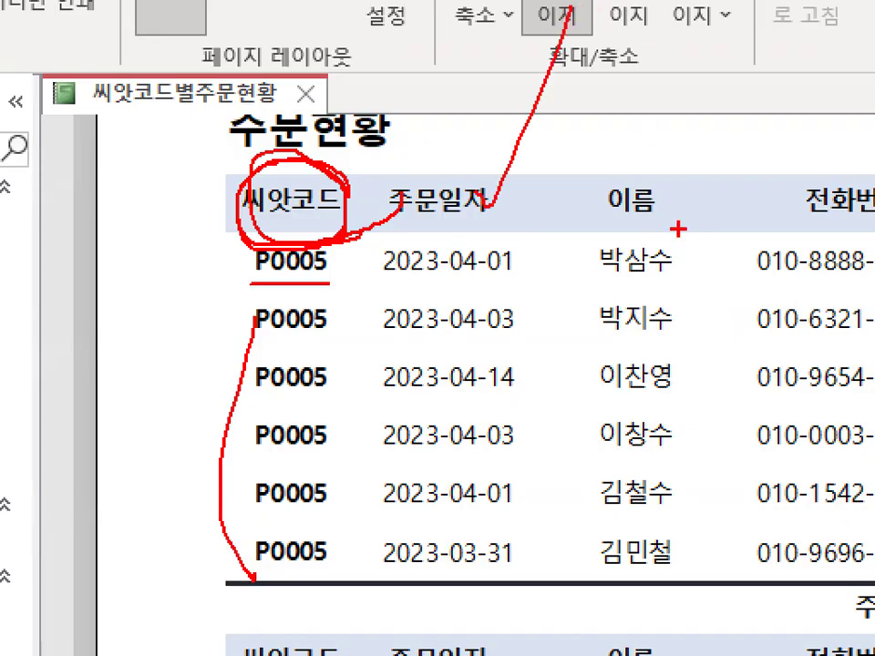
mouse_move(254, 301)
left_mouse_down()
mouse_move(208, 429)
mouse_move(253, 576)
left_mouse_up()
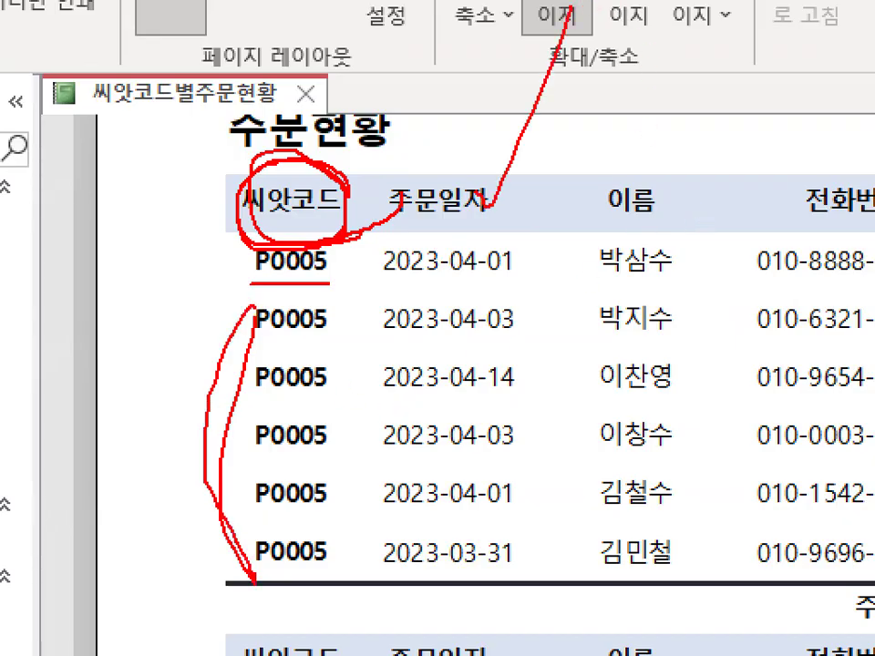
left_click_drag(639, 224, 636, 228)
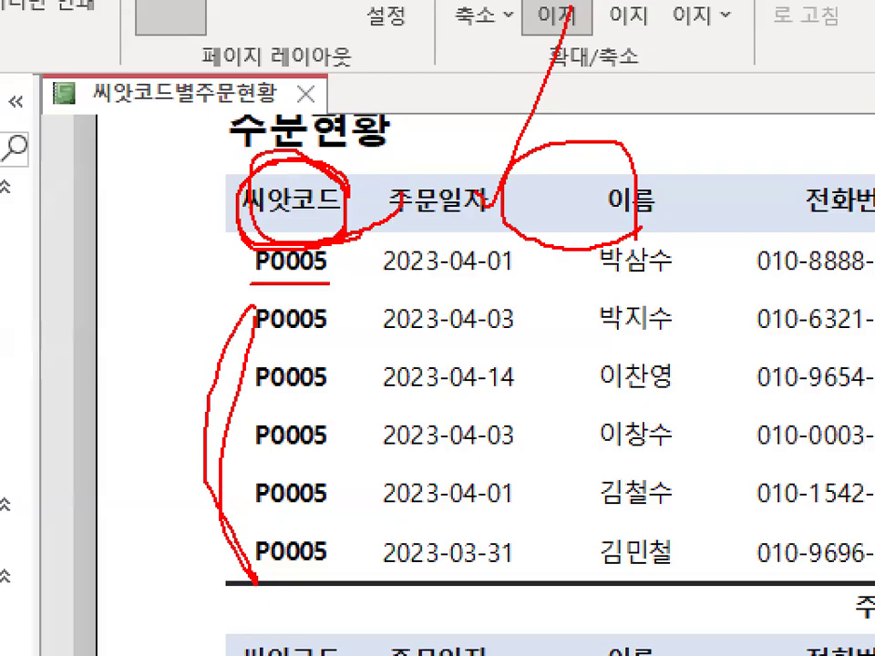
left_click_drag(593, 152, 848, 9)
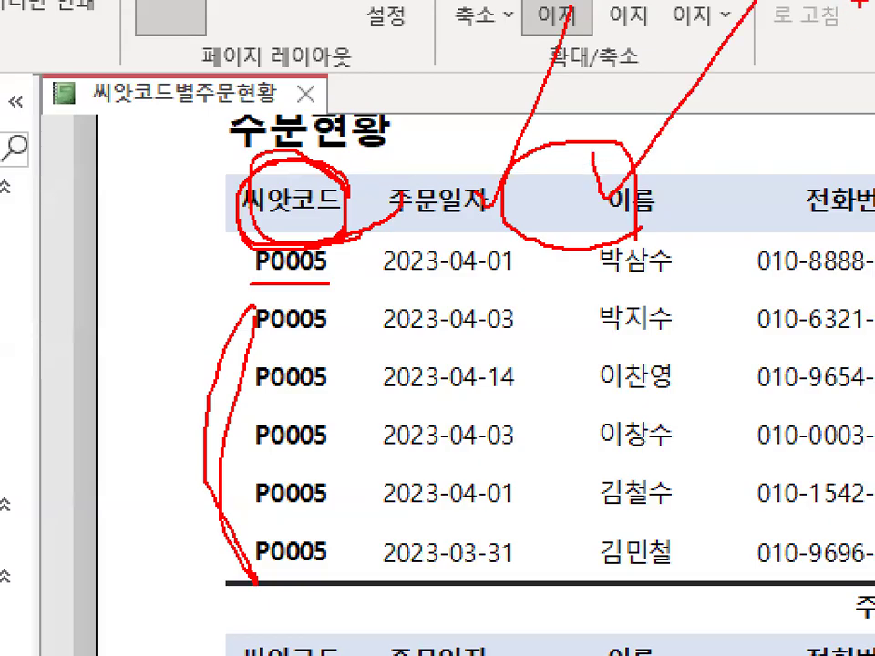
key("Escape")
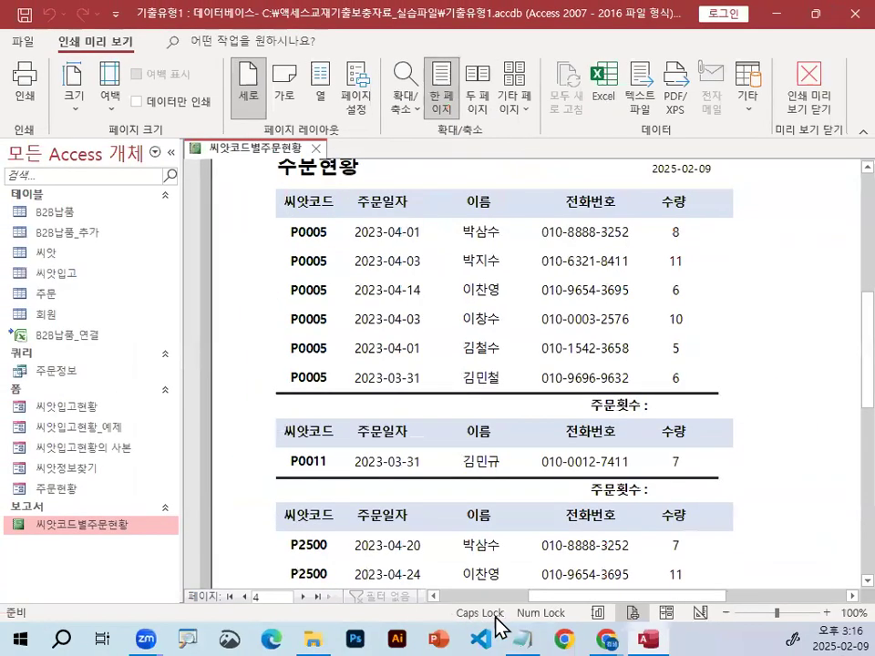
Switch to the Notepad class notes and replace the "~" after 페이지마다 반복적으로 with 표시 under 1번문항
left_click(526, 629)
scroll(111, 338, "down", 3)
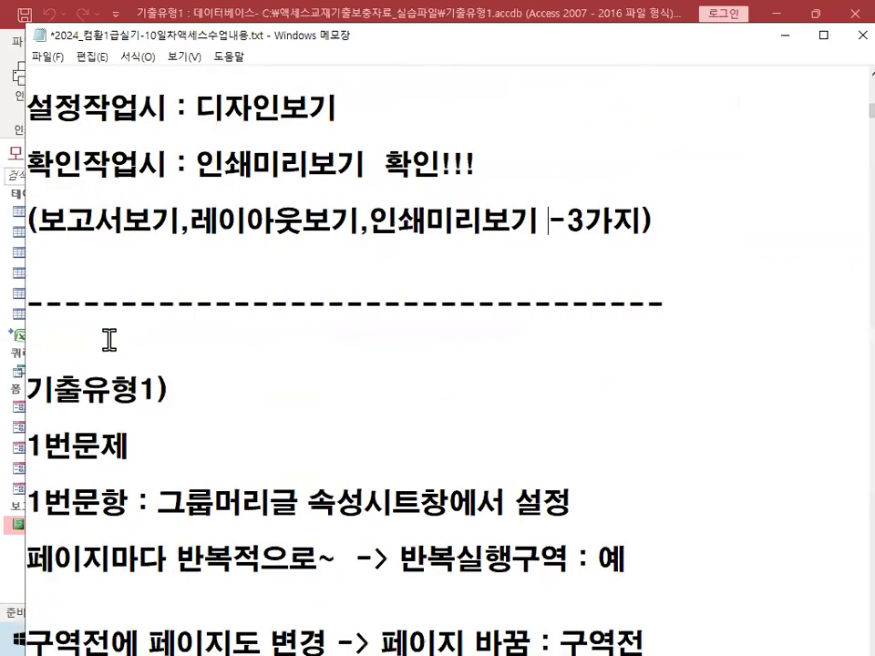
key("ctrl+2")
left_click_drag(33, 320, 314, 318)
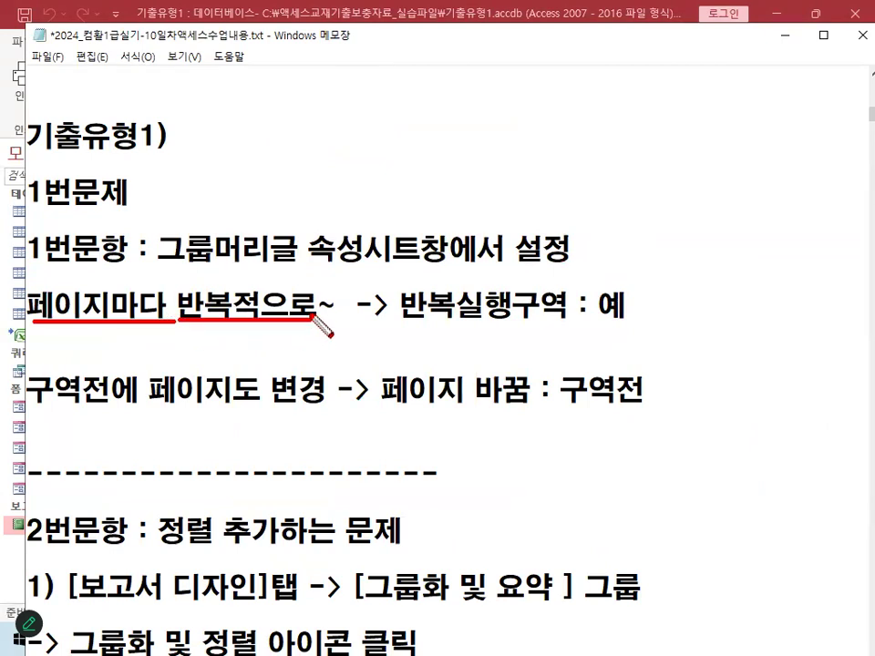
key("Escape")
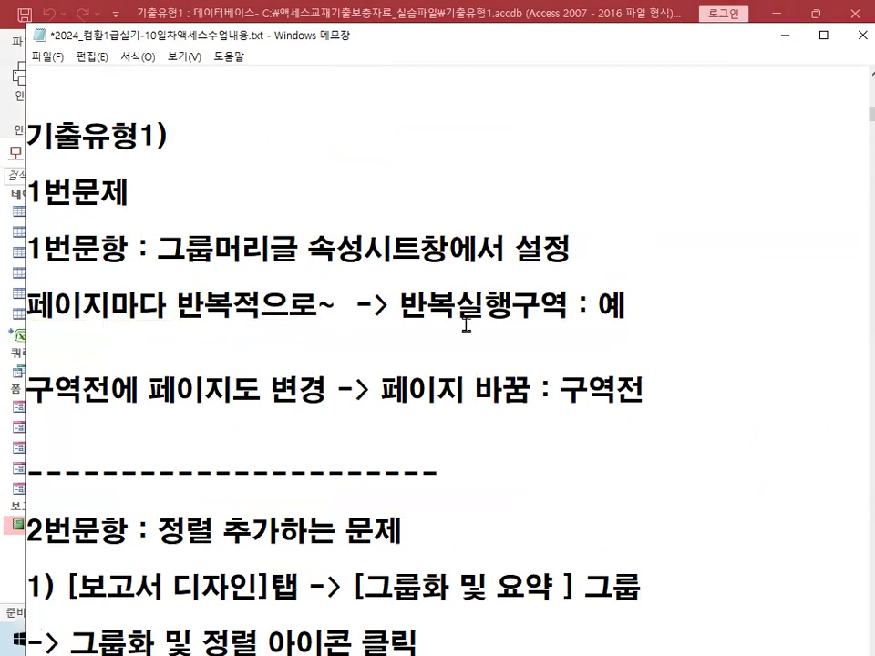
key("BackSpace")
type("ㅍ")
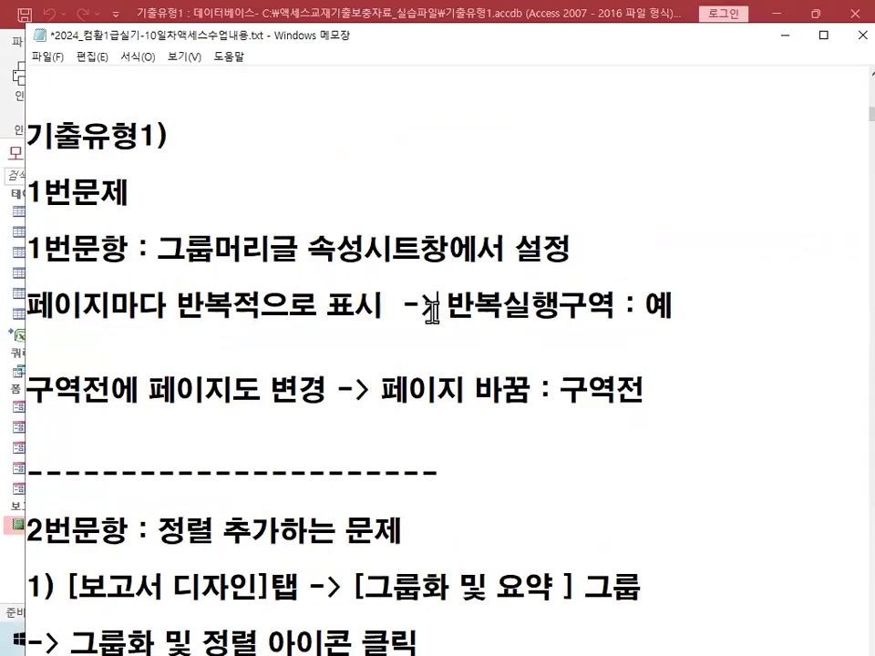
Review the 1번문항 notes on 그룹머리글, 속성시트창 and 반복실행구역 : 예
left_click_drag(177, 304, 228, 300)
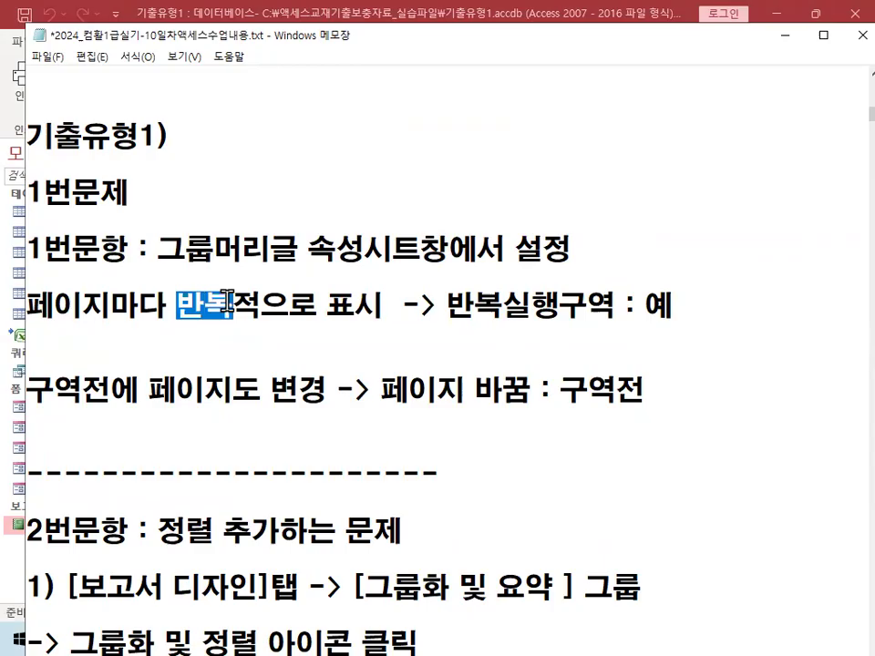
left_click_drag(167, 246, 414, 239)
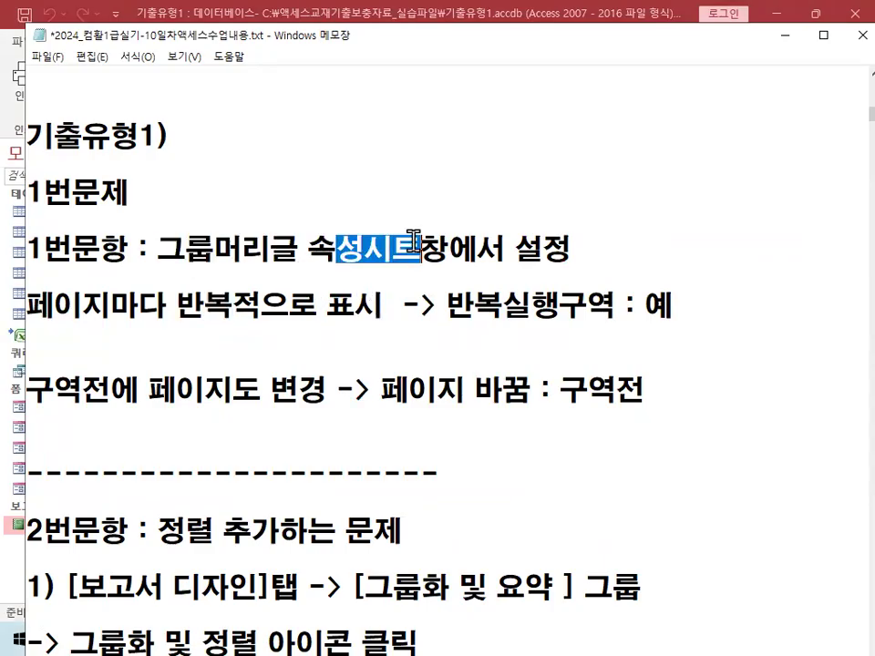
left_click_drag(438, 305, 693, 301)
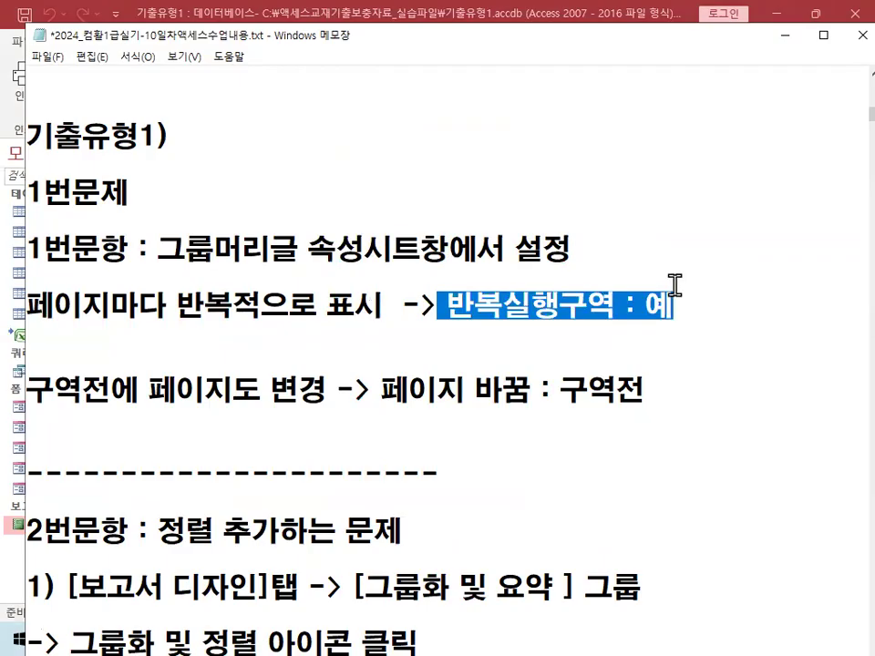
Insert a space between 구역전 and 에 in the page-change note and review its 페이지 바꿈 setting
left_click(120, 390)
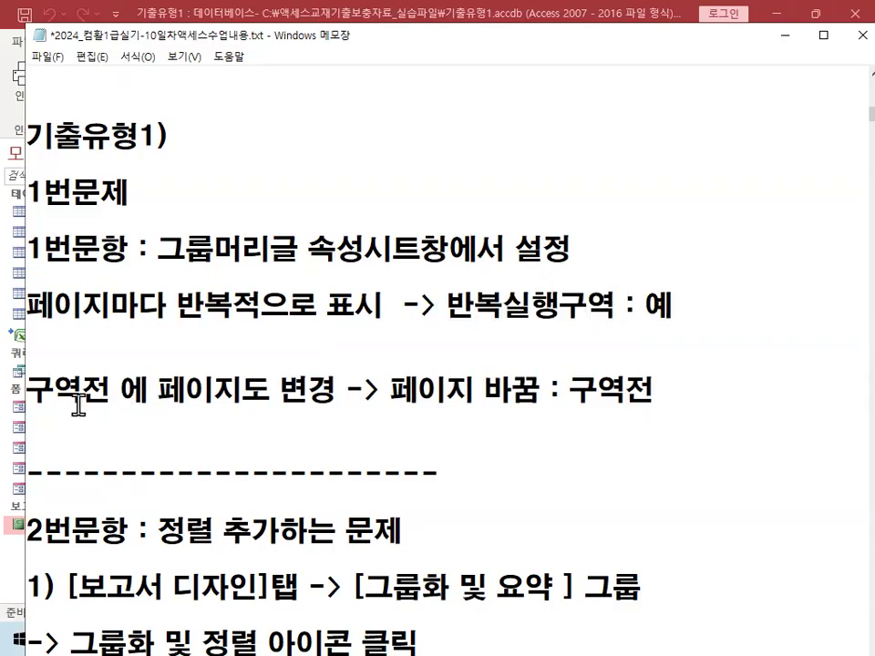
mouse_move(110, 409)
left_mouse_down()
mouse_move(60, 405)
mouse_move(89, 383)
left_mouse_up()
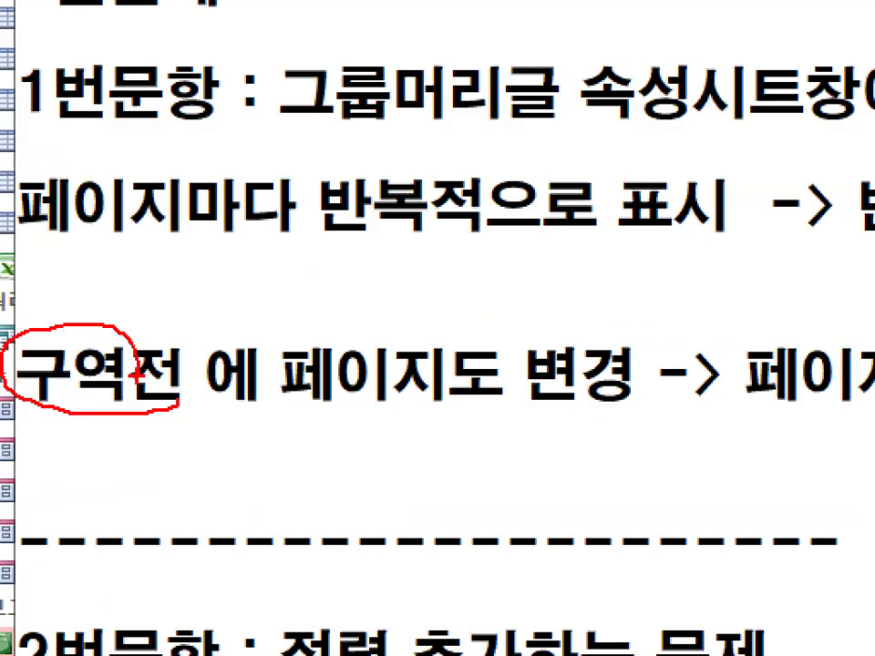
left_click_drag(18, 323, 812, 317)
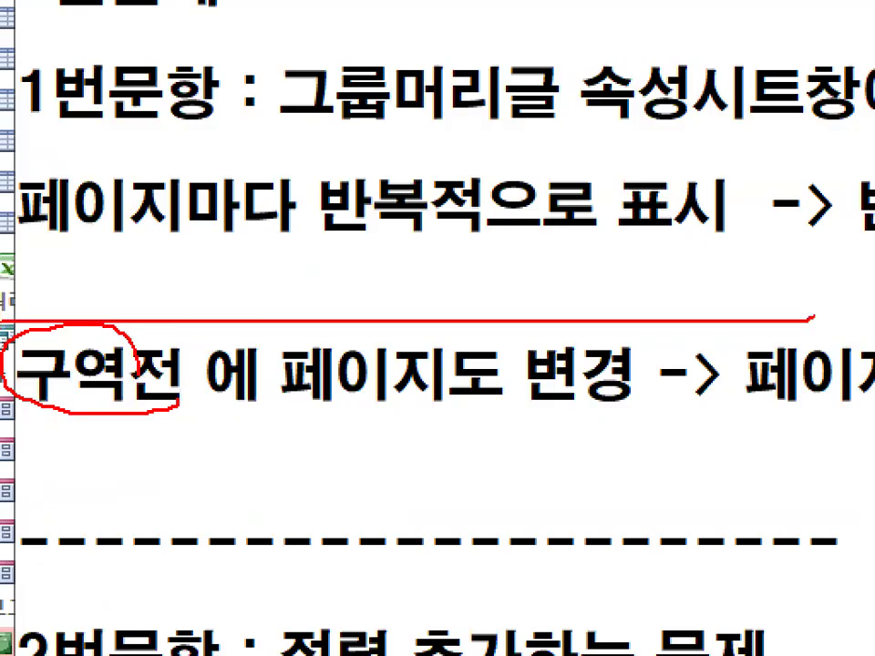
key("Escape")
left_click_drag(390, 392, 541, 392)
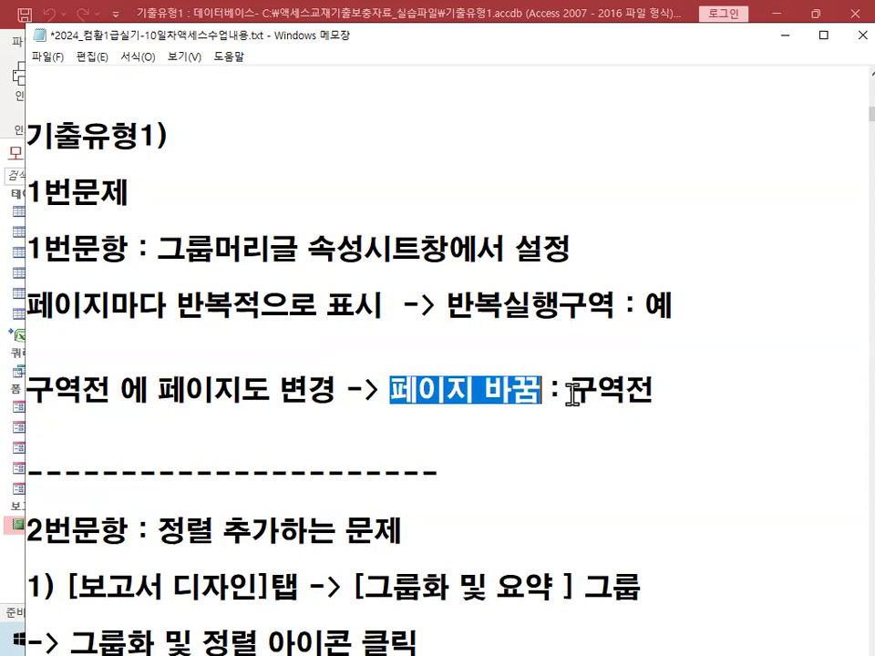
double_click(89, 394)
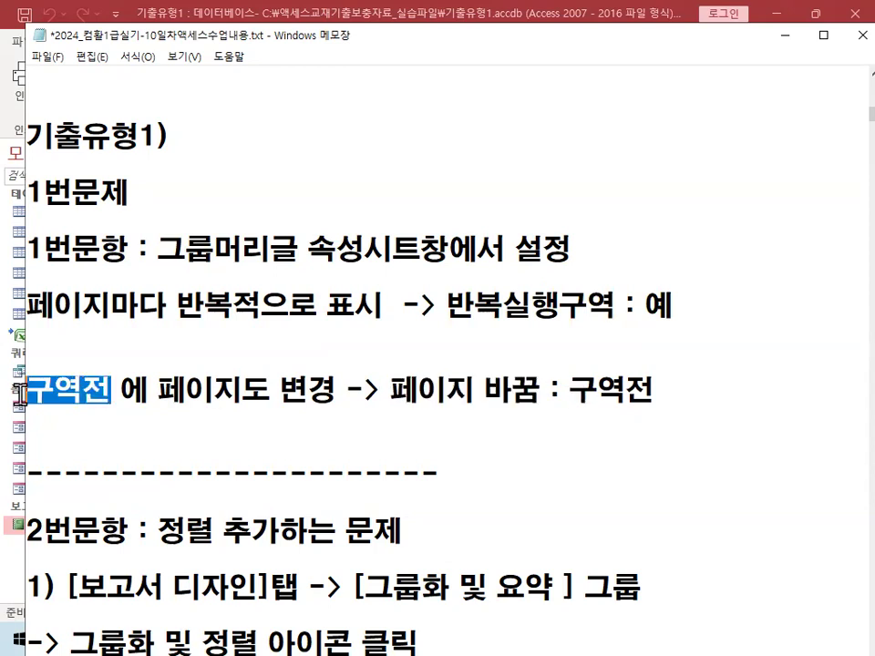
Switch back to the Access preview, examine where each 씨앗코드 group starts on page 4, and return to design view
left_click(782, 35)
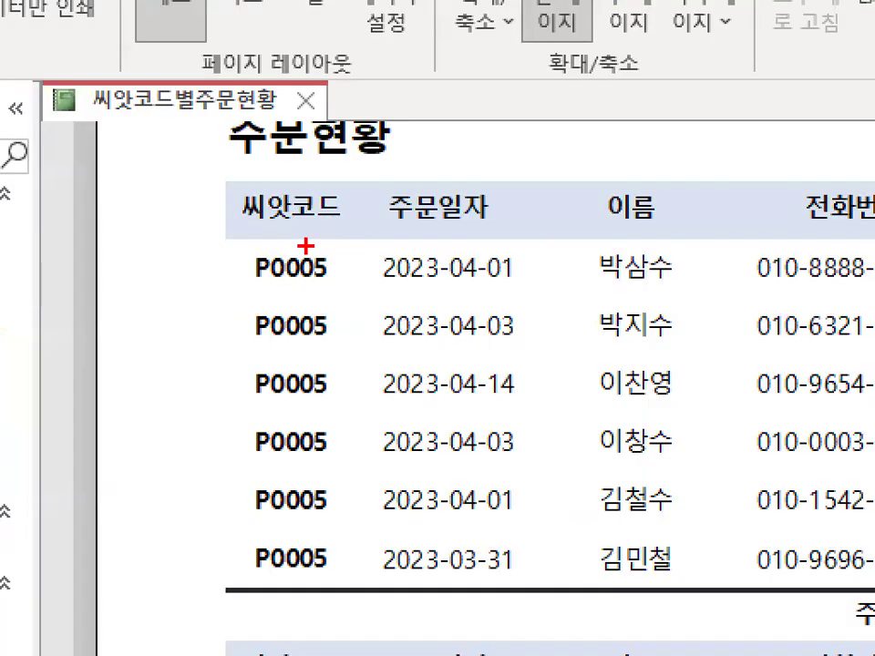
mouse_move(247, 219)
left_mouse_down()
mouse_move(195, 484)
mouse_move(235, 583)
left_mouse_up()
left_click_drag(289, 211, 338, 218)
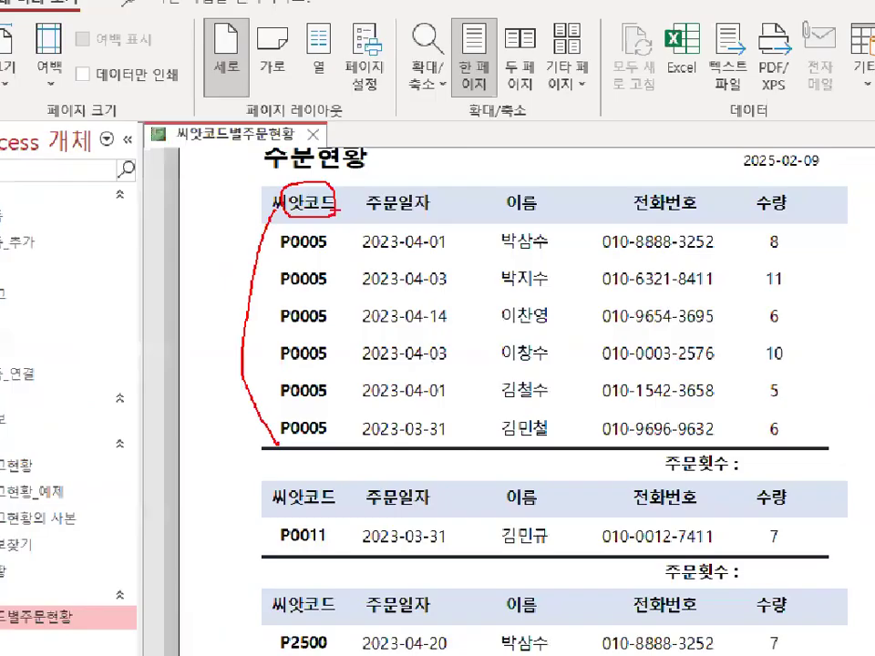
key("e")
mouse_move(340, 501)
left_mouse_down()
mouse_move(349, 533)
mouse_move(336, 655)
mouse_move(372, 641)
left_mouse_up()
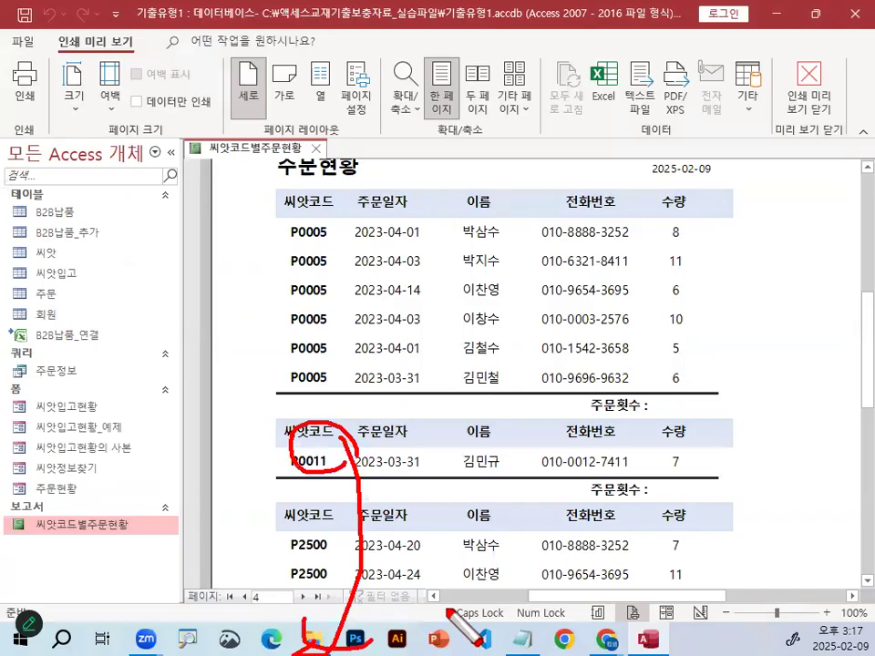
left_click_drag(246, 422, 720, 422)
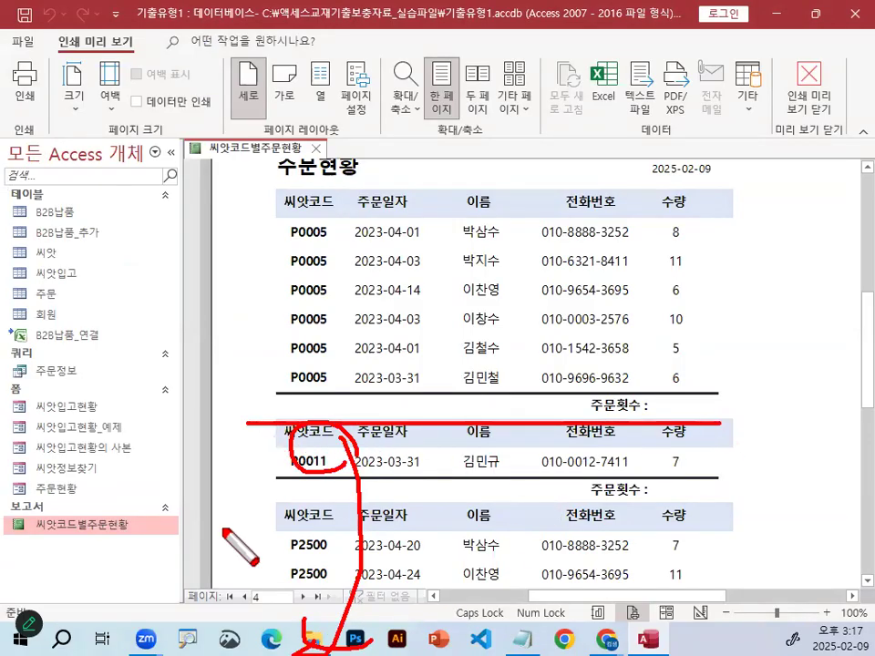
key("Escape")
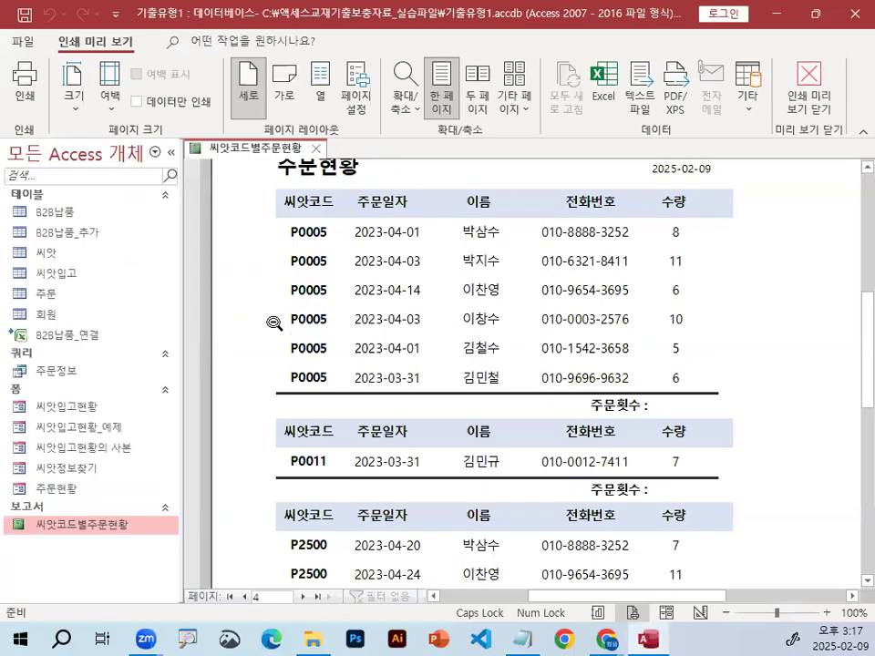
key("Escape")
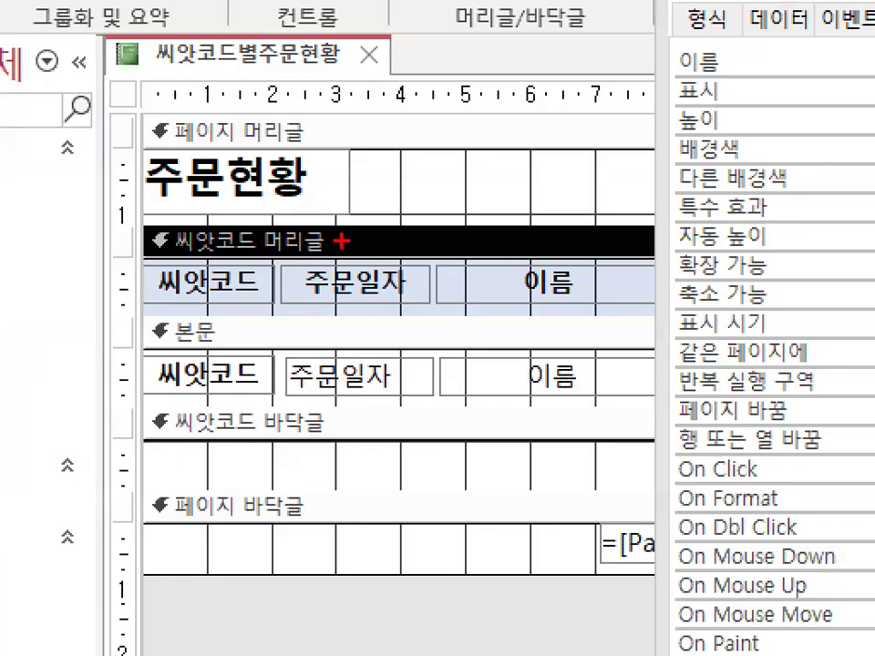
Examine the 씨앗코드 머리글 section, its upper and lower boundaries, and the 페이지 바꿈 property in design view
left_click_drag(342, 240, 197, 264)
left_click_drag(344, 242, 171, 221)
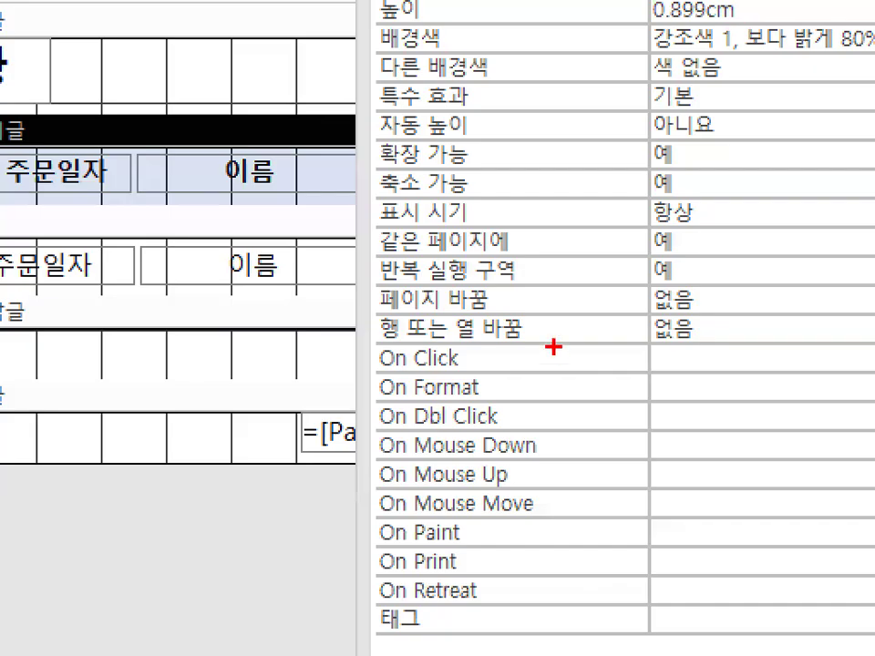
mouse_move(516, 302)
left_mouse_down()
mouse_move(465, 312)
mouse_move(497, 275)
left_mouse_up()
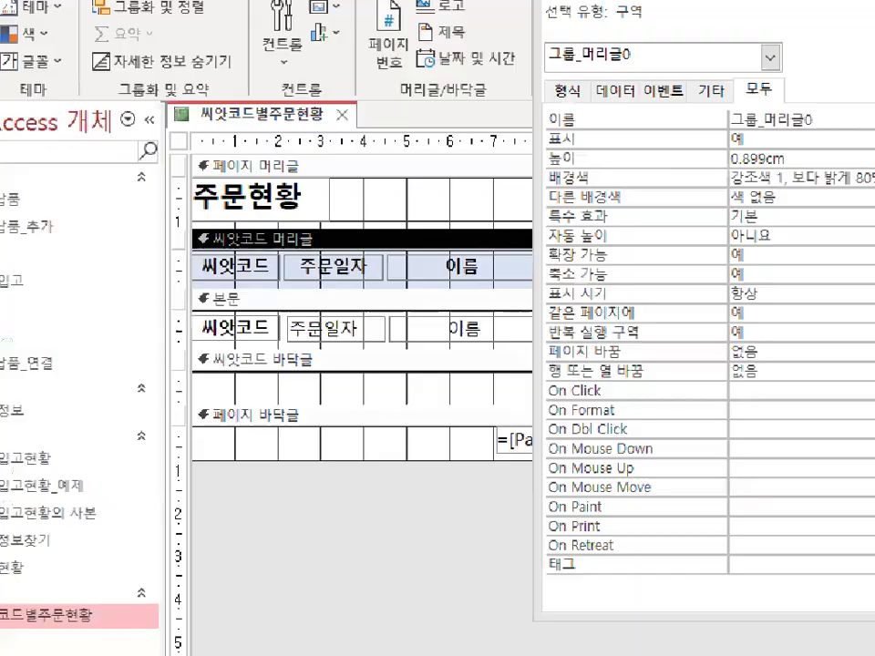
mouse_move(374, 258)
left_mouse_down()
mouse_move(198, 261)
mouse_move(345, 274)
left_mouse_up()
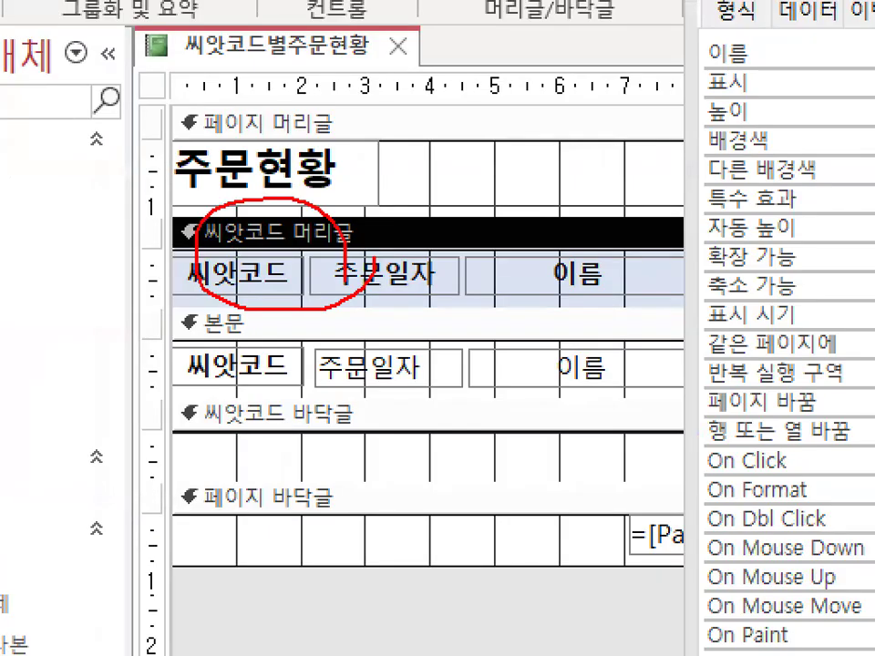
left_click_drag(181, 289, 435, 296)
left_click_drag(164, 325, 531, 326)
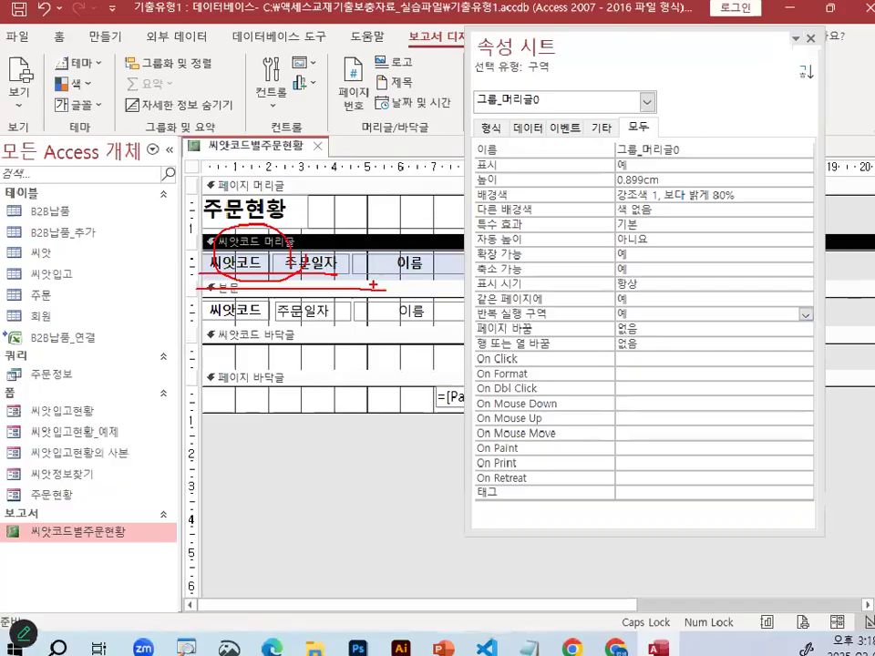
key("Escape")
Set the 페이지 바꿈 property of the 씨앗코드 머리글 section to 구역 전
left_click(675, 326)
mouse_move(606, 334)
left_mouse_down()
mouse_move(642, 322)
mouse_move(640, 330)
left_mouse_up()
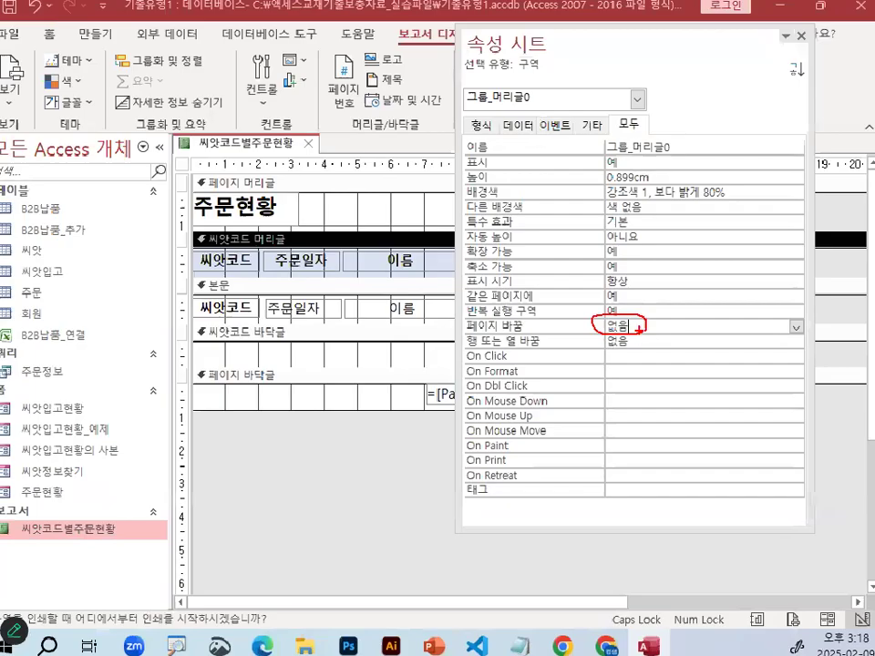
key("Escape")
left_click(796, 328)
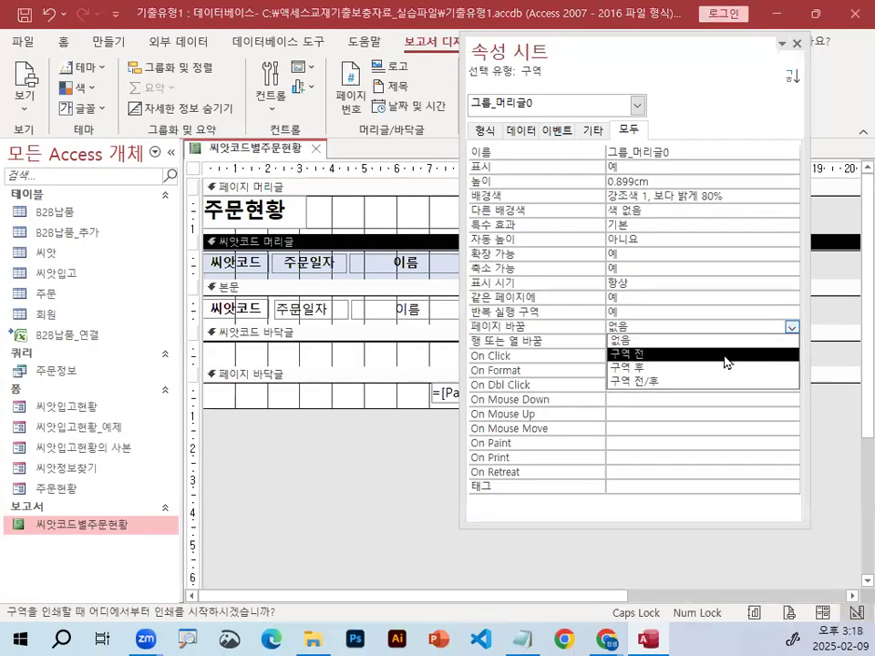
left_click(724, 356)
mouse_move(651, 327)
left_mouse_down()
mouse_move(632, 335)
mouse_move(641, 323)
left_mouse_up()
key("Escape")
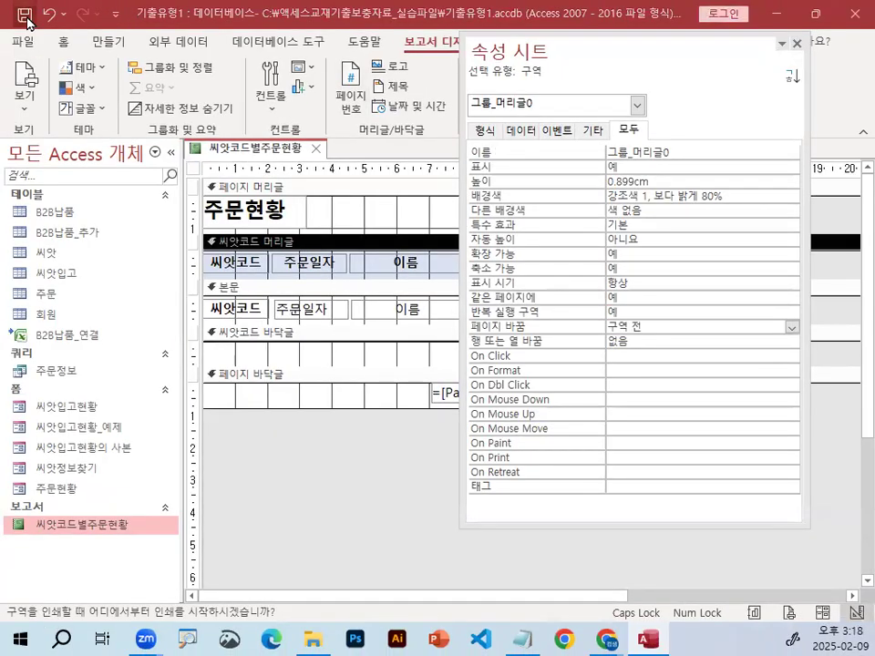
Open the 씨앗코드별주문현황 report in print preview and examine the 씨앗코드 group and its end on page 1
left_click(25, 91)
left_click(60, 188)
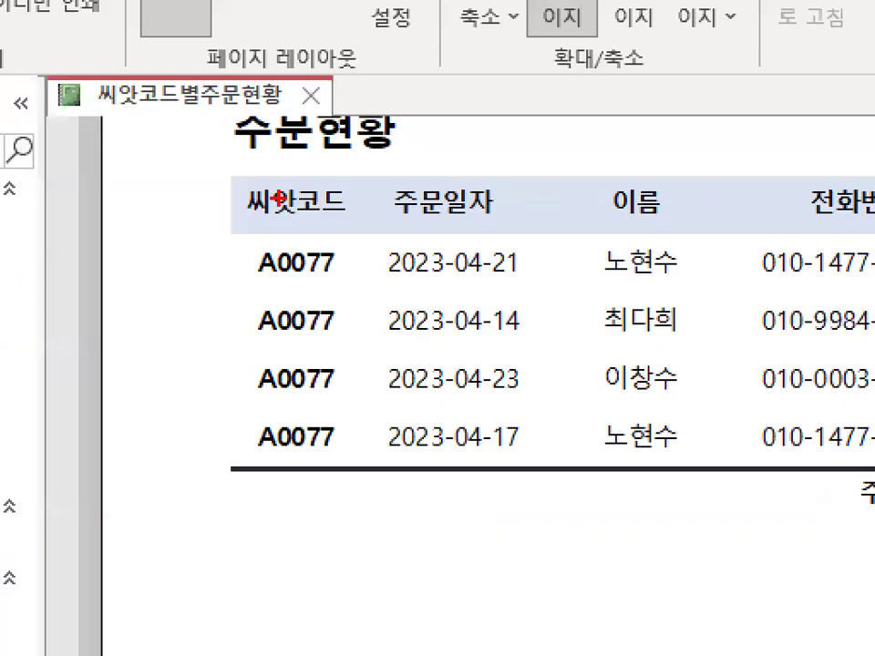
left_click_drag(264, 206, 234, 432)
mouse_move(440, 421)
left_mouse_down()
mouse_move(398, 461)
mouse_move(147, 255)
mouse_move(468, 313)
mouse_move(473, 321)
left_mouse_up()
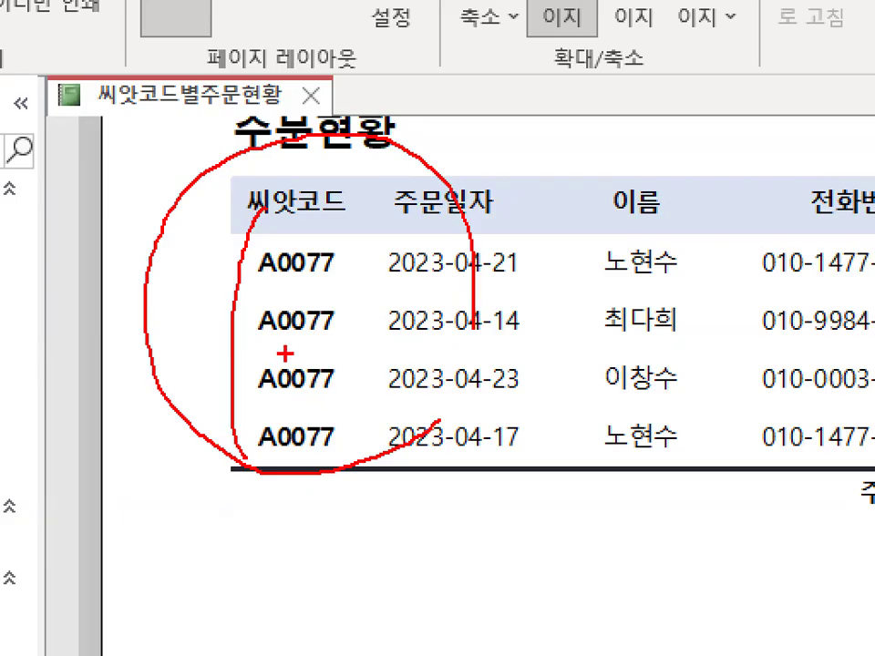
mouse_move(212, 556)
left_mouse_down()
mouse_move(352, 567)
mouse_move(563, 561)
mouse_move(401, 499)
mouse_move(207, 569)
left_mouse_up()
mouse_move(319, 512)
left_mouse_down()
mouse_move(332, 550)
mouse_move(538, 413)
left_mouse_up()
mouse_move(105, 494)
left_mouse_down()
mouse_move(361, 502)
mouse_move(843, 447)
left_mouse_up()
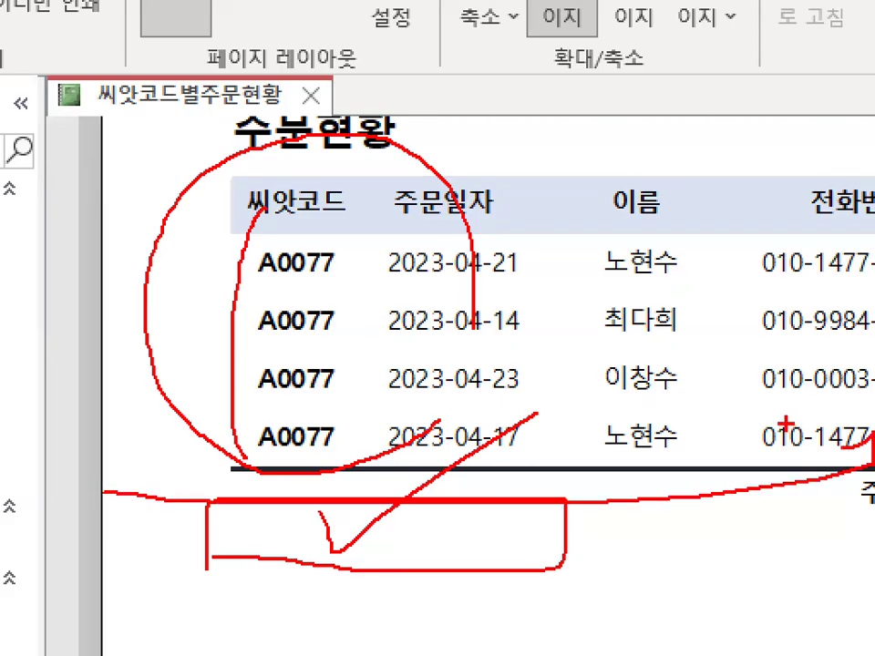
key("Escape")
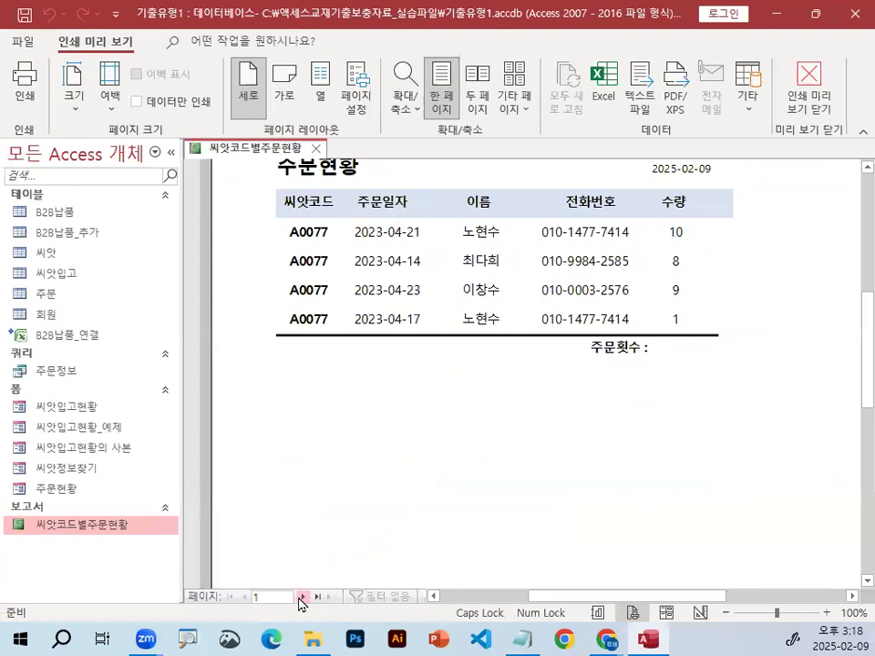
Go to page 2 of the preview and examine which 씨앗코드 group starts there and where it ends
left_click(304, 597)
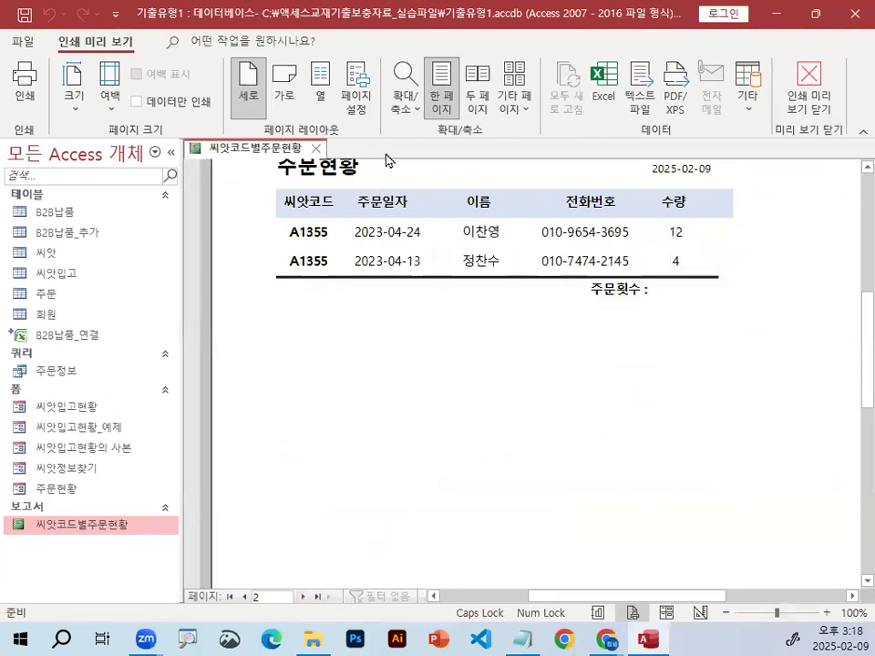
key("ctrl+1")
left_click_drag(307, 210, 253, 210)
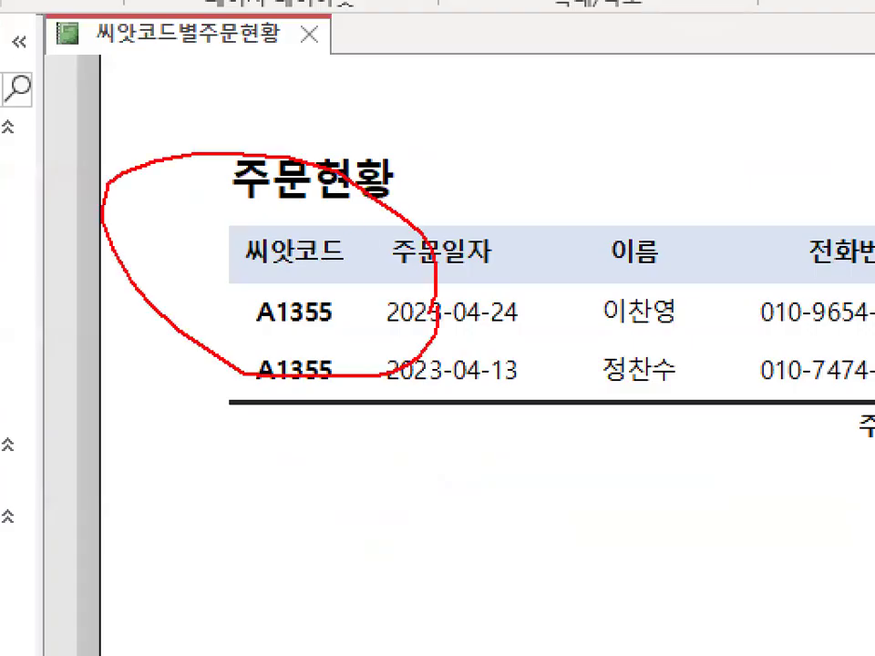
key("Escape")
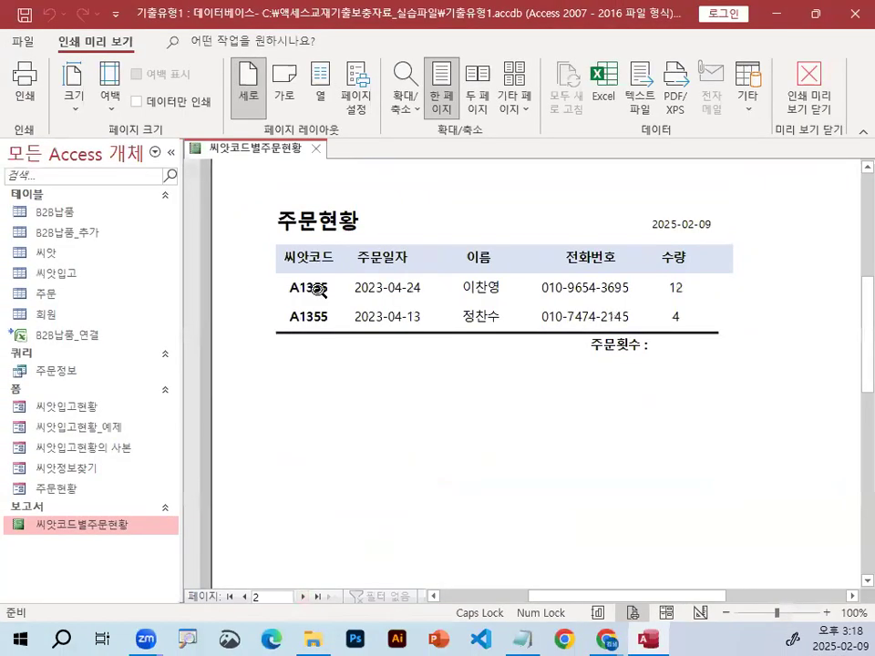
key("ctrl+1")
mouse_move(471, 260)
left_mouse_down()
mouse_move(446, 248)
mouse_move(597, 126)
left_mouse_up()
left_click_drag(590, 421, 722, 320)
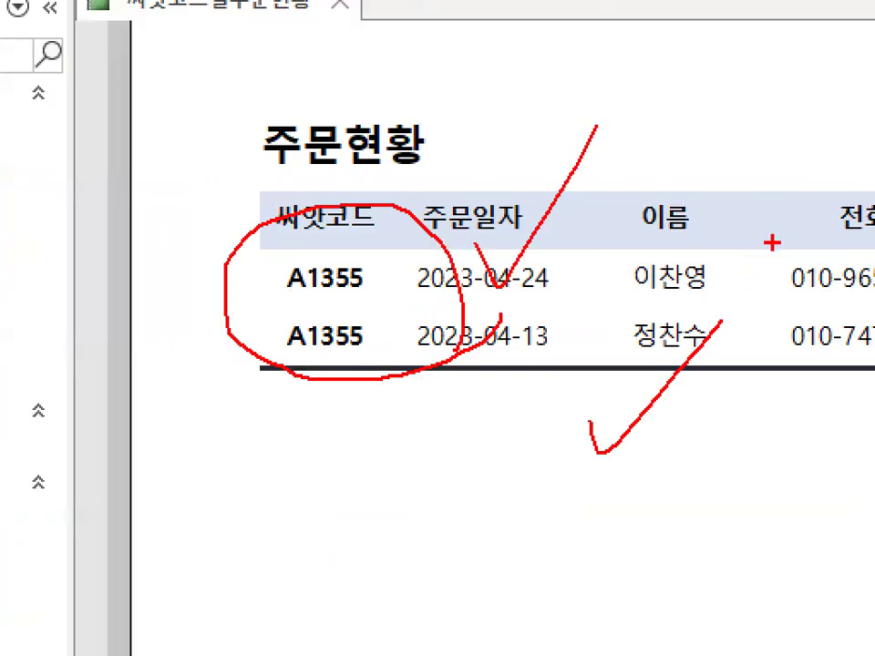
key("Escape")
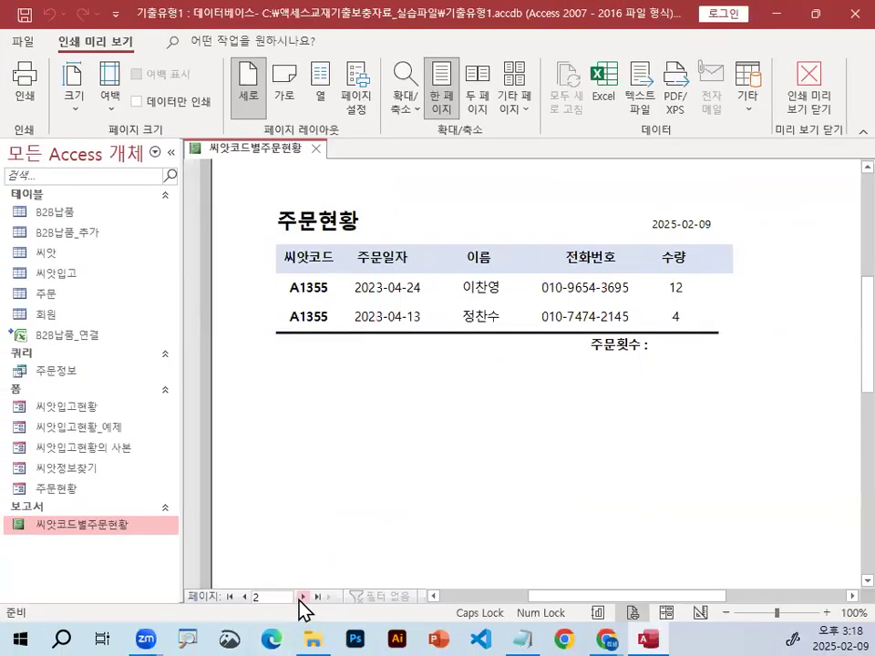
Go to page 3 of the preview and examine the 씨앗코드 values of its group
left_click(304, 609)
key("ctrl+1")
left_click_drag(349, 321, 342, 354)
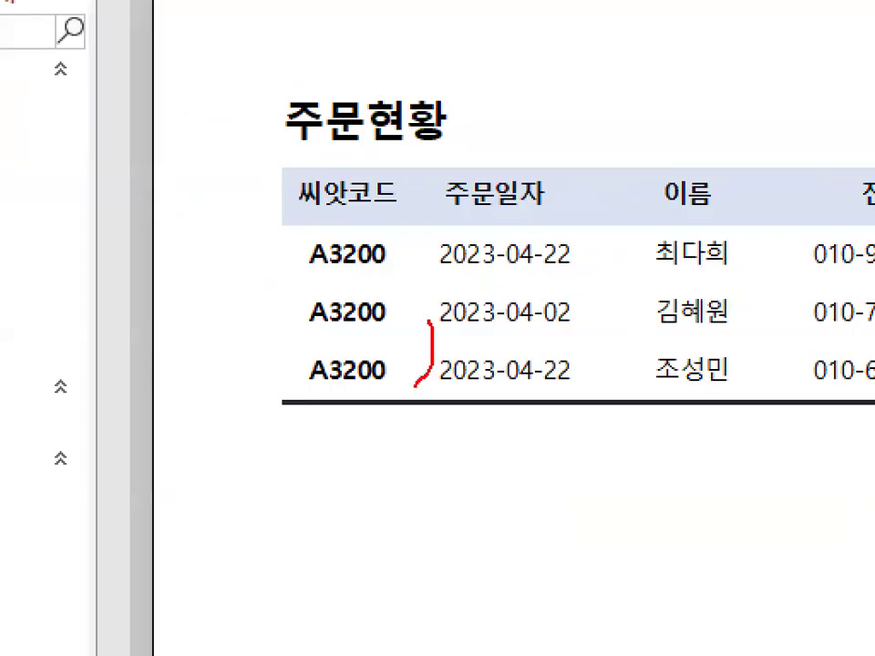
left_click_drag(415, 385, 413, 258)
key("Escape")
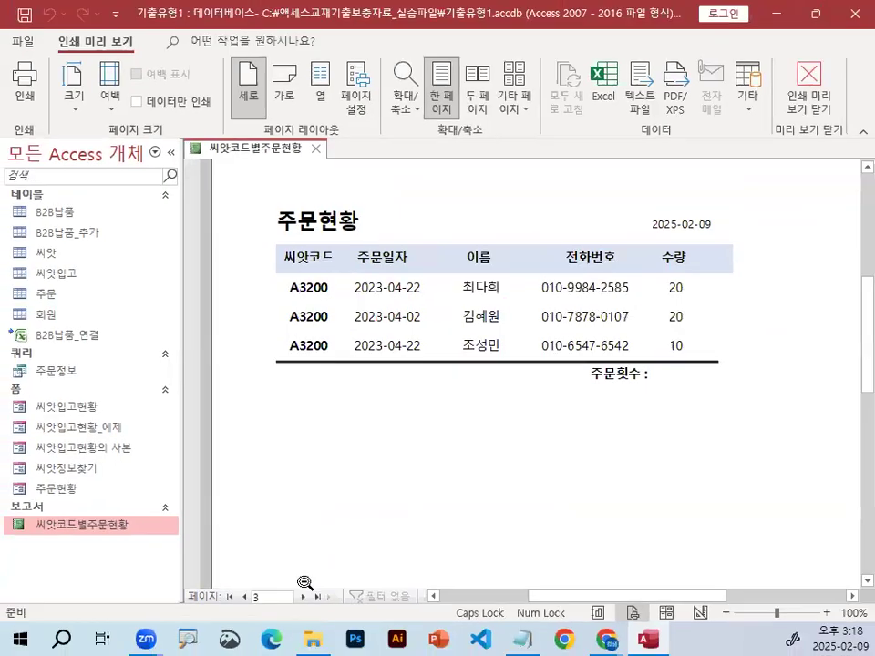
Examine the 씨앗코드 group on page 4 of the preview, and go on to page 5
left_click(303, 597)
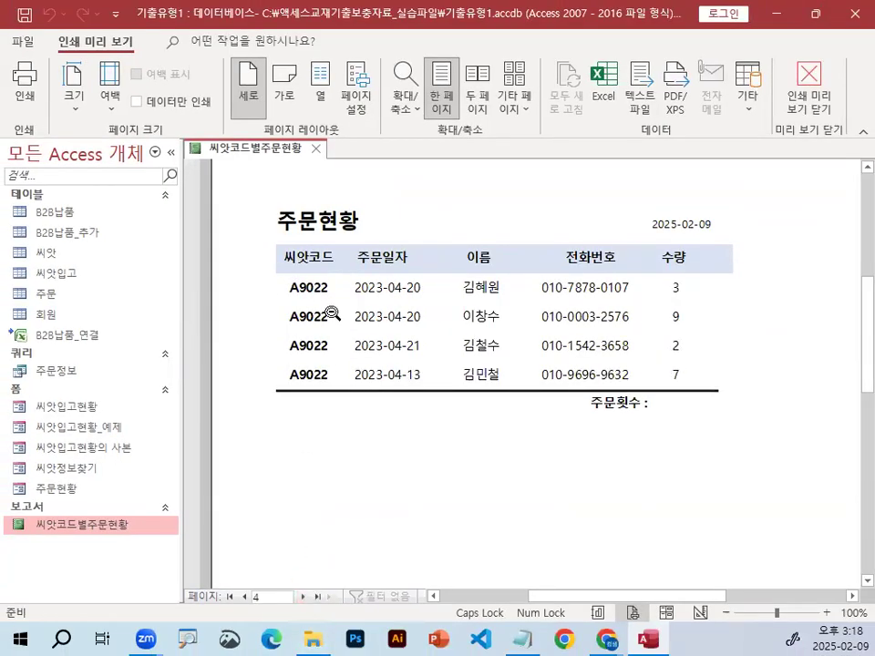
key("ctrl+1")
mouse_move(354, 379)
left_mouse_down()
mouse_move(241, 374)
mouse_move(349, 229)
mouse_move(357, 380)
left_mouse_up()
left_click_drag(373, 459, 378, 476)
mouse_move(270, 206)
left_mouse_down()
mouse_move(282, 225)
mouse_move(489, 1)
left_mouse_up()
left_click(302, 596)
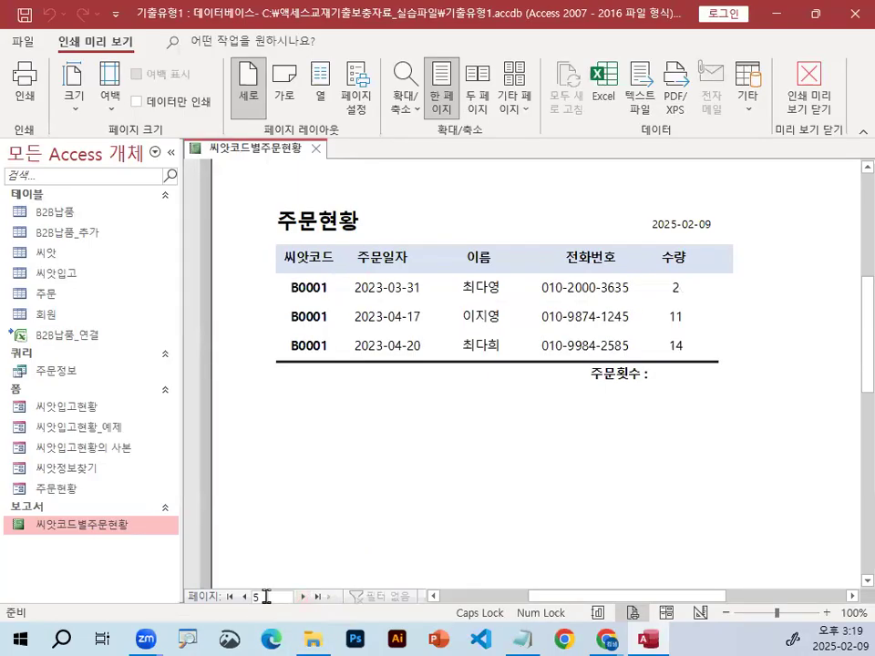
Return to page 1, examine where the page breaks before the next 씨앗코드 header, and go back to design view
left_click(231, 597)
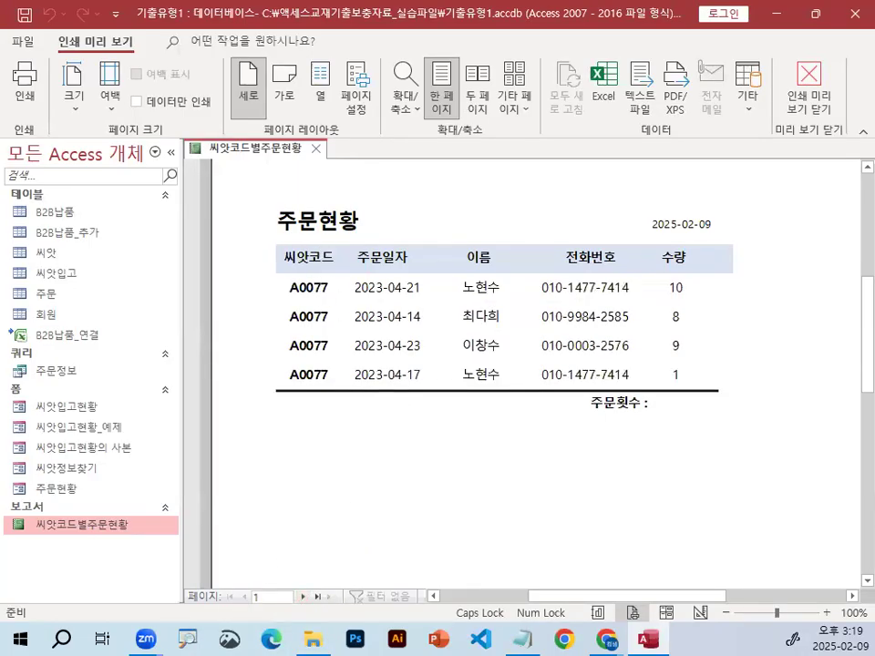
left_click_drag(473, 329, 381, 399)
left_click_drag(453, 499, 617, 419)
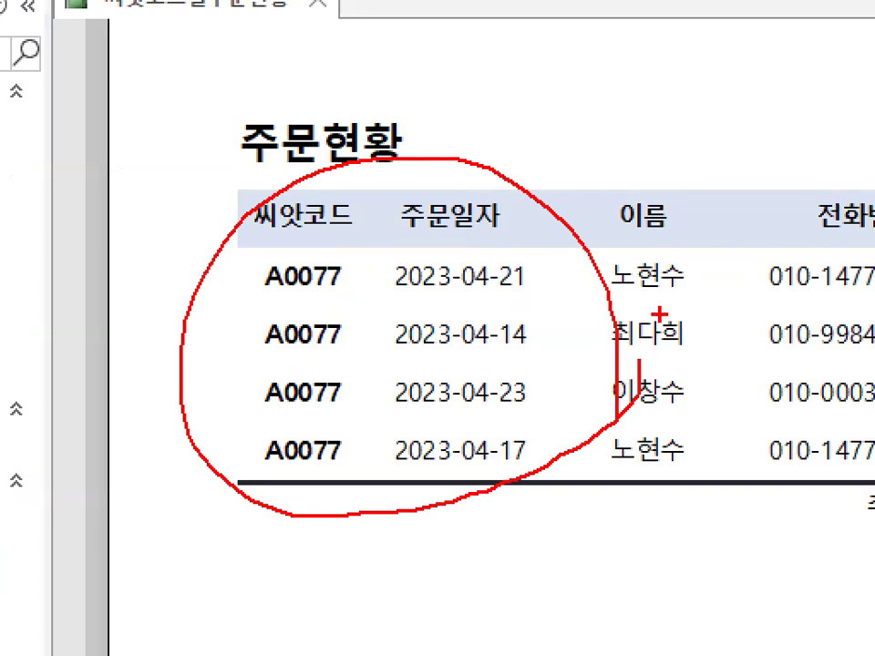
key("Escape")
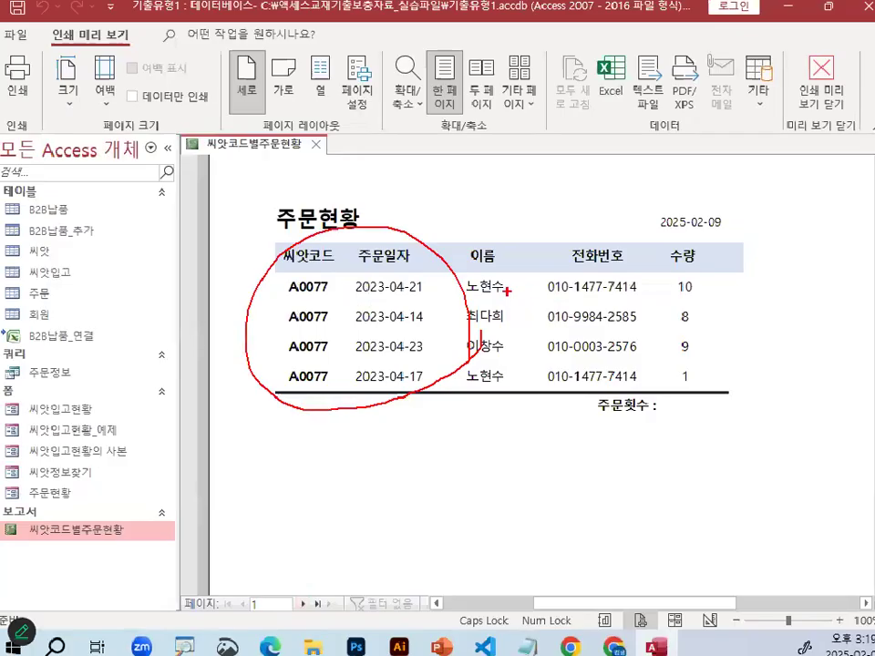
mouse_move(301, 442)
left_mouse_down()
mouse_move(334, 455)
mouse_move(301, 442)
left_mouse_up()
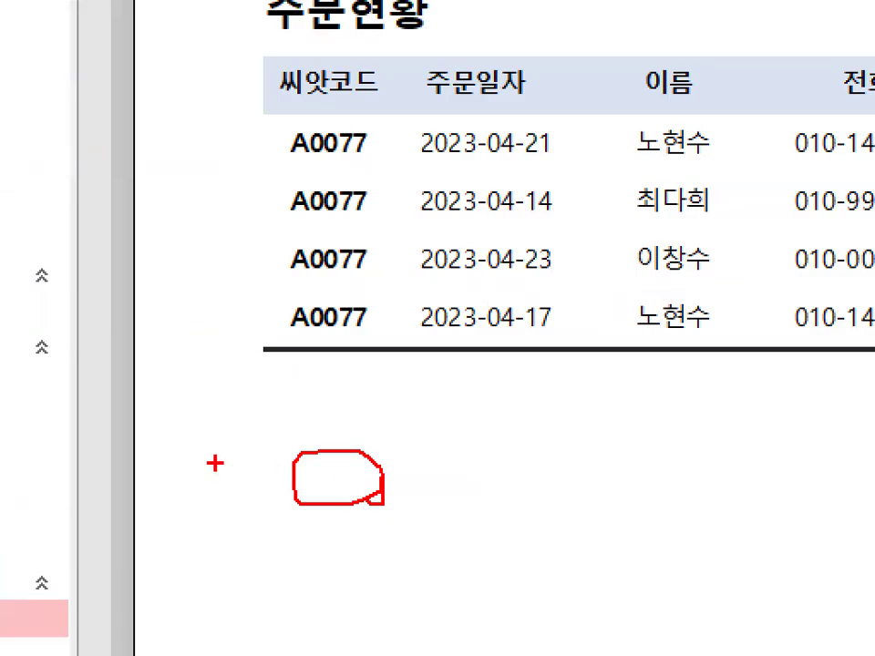
left_click_drag(198, 434, 515, 433)
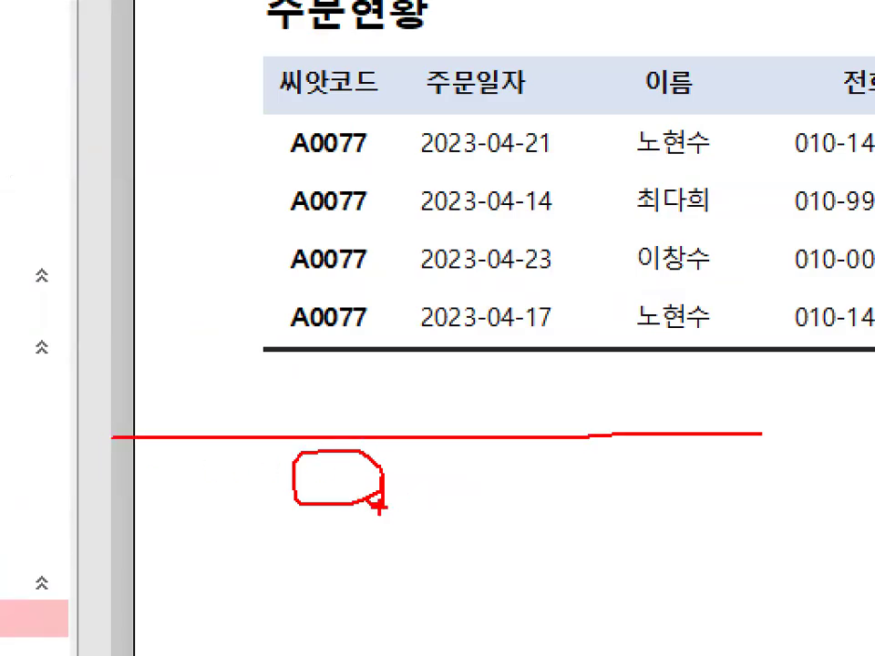
mouse_move(336, 444)
left_mouse_down()
mouse_move(309, 630)
mouse_move(403, 606)
left_mouse_up()
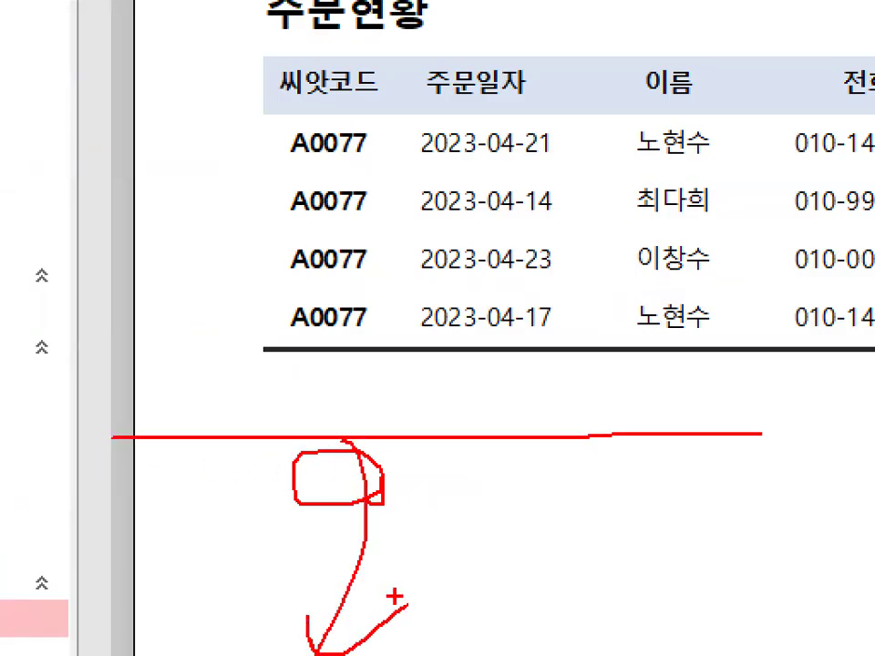
key("Escape")
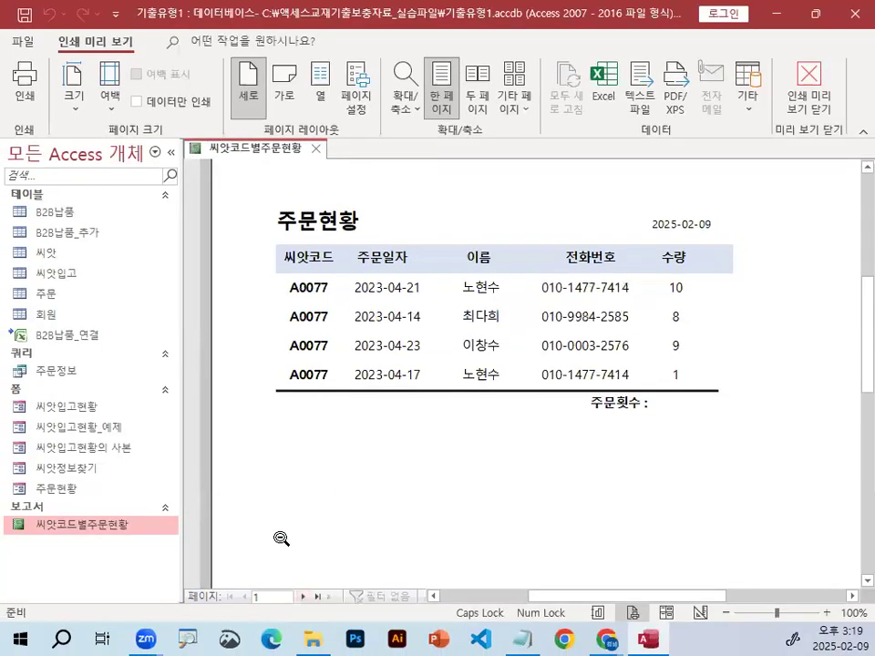
key("Escape")
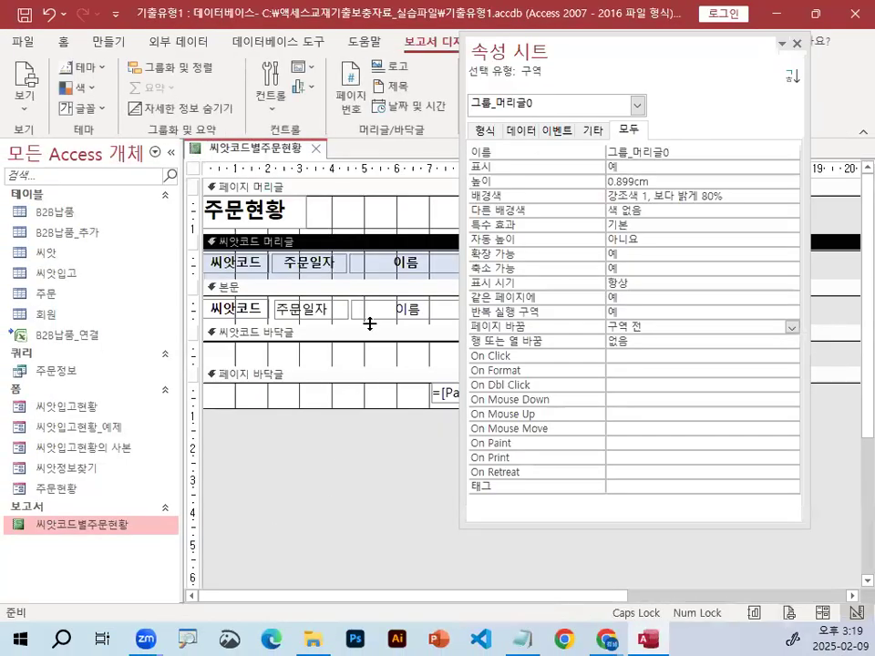
Set the 페이지 바꿈 property of the 씨앗코드 머리글 section to 구역 후 and examine the section's lower boundary
left_click(792, 328)
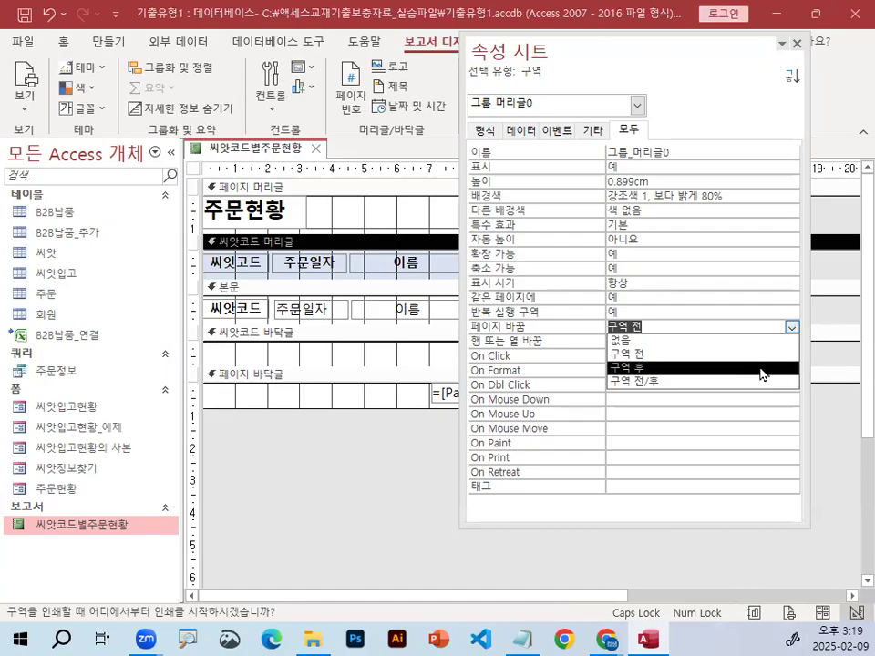
left_click(762, 369)
left_click_drag(204, 277, 299, 277)
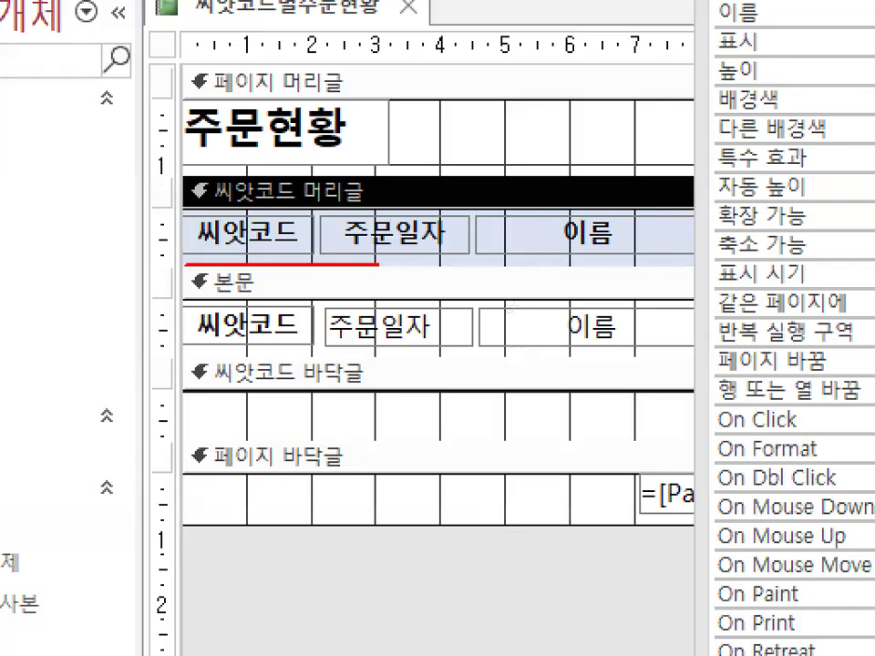
left_click_drag(260, 325, 296, 337)
mouse_move(193, 222)
left_mouse_down()
mouse_move(132, 356)
mouse_move(210, 357)
left_mouse_up()
left_click_drag(267, 223, 301, 213)
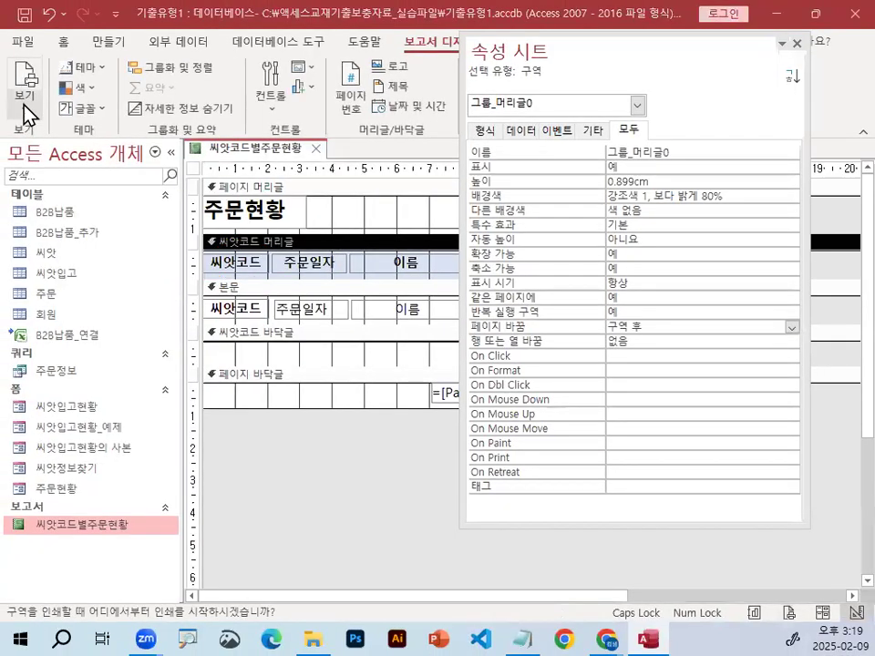
Open the report in print preview and examine the page break below the 씨앗코드 header on page 1
left_click(25, 107)
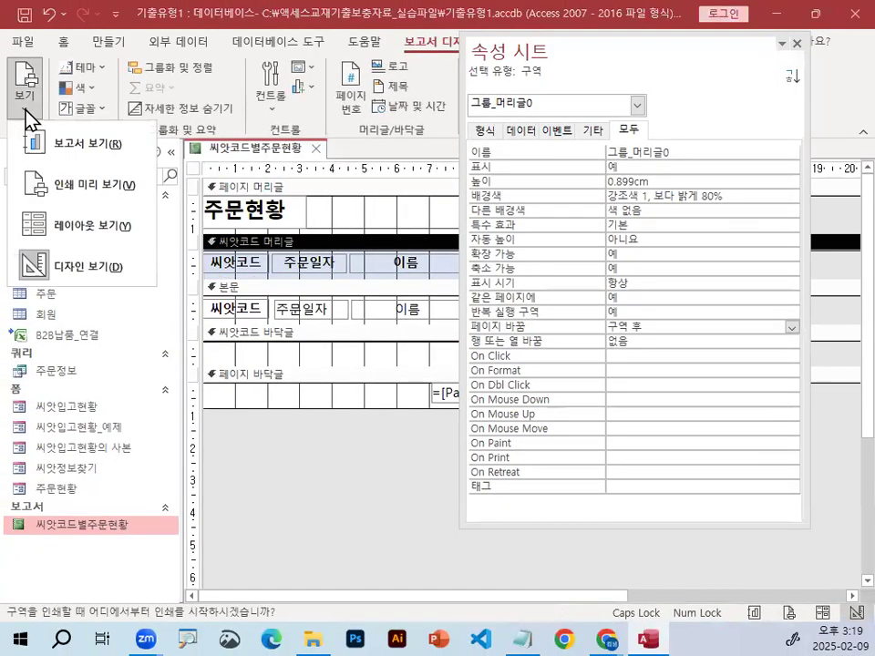
left_click(79, 188)
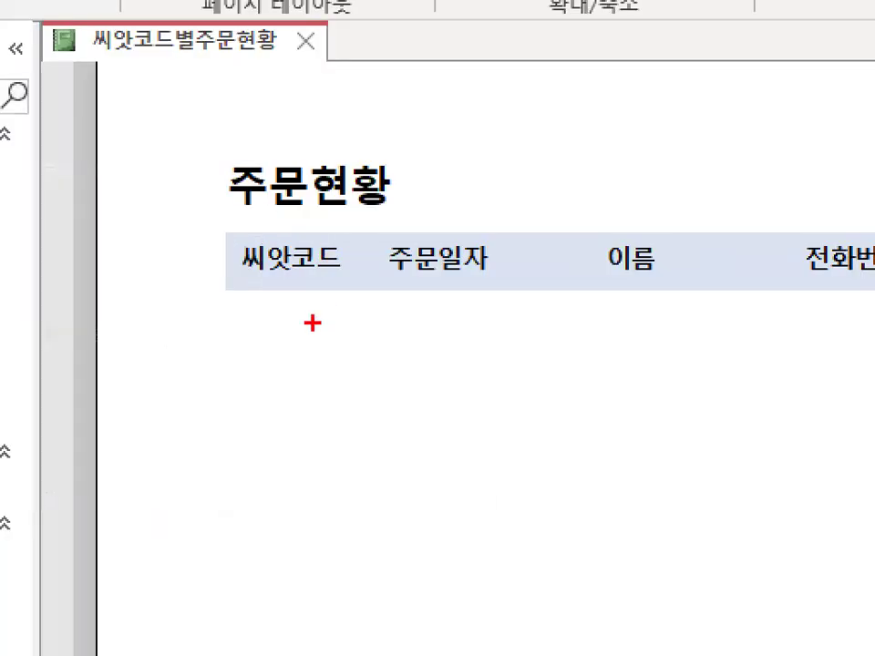
mouse_move(330, 334)
left_mouse_down()
mouse_move(315, 334)
mouse_move(352, 310)
left_mouse_up()
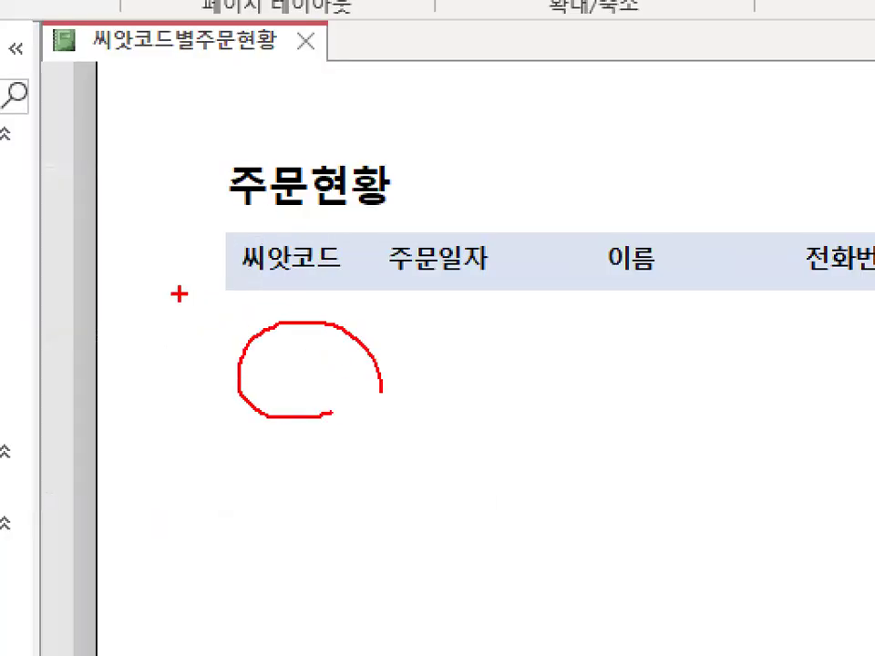
left_click_drag(186, 294, 440, 308)
mouse_move(372, 253)
left_mouse_down()
mouse_move(363, 274)
mouse_move(165, 455)
left_mouse_up()
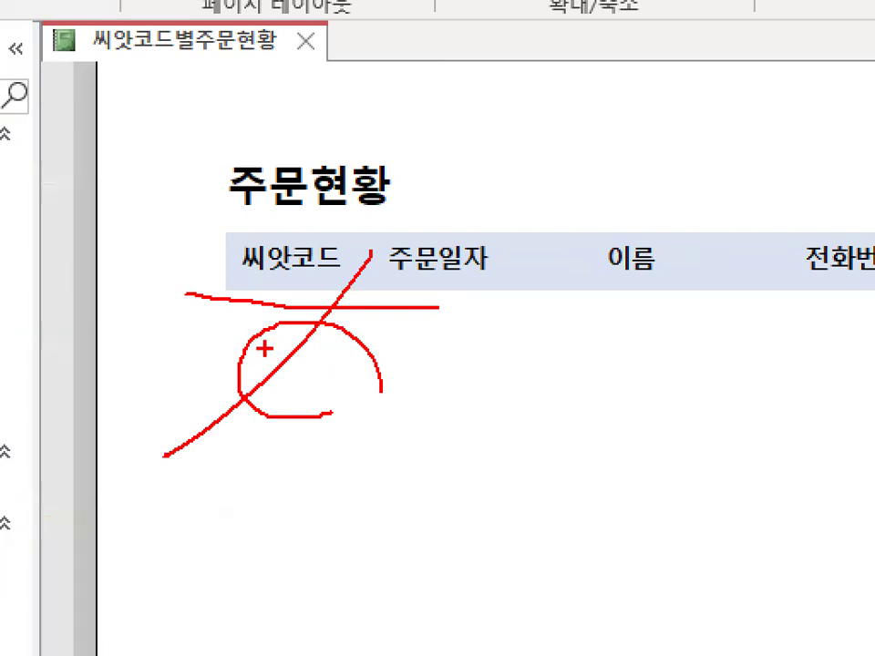
left_click_drag(268, 342, 164, 642)
left_click_drag(305, 507, 217, 652)
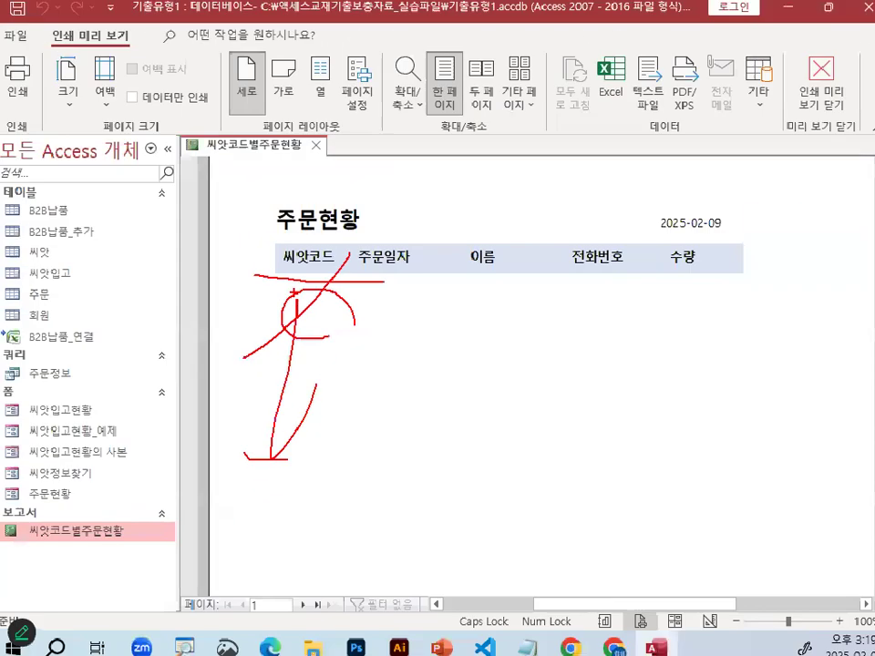
Go to page 2 of the preview and examine the page break after the second 씨앗코드 header
left_click(305, 597)
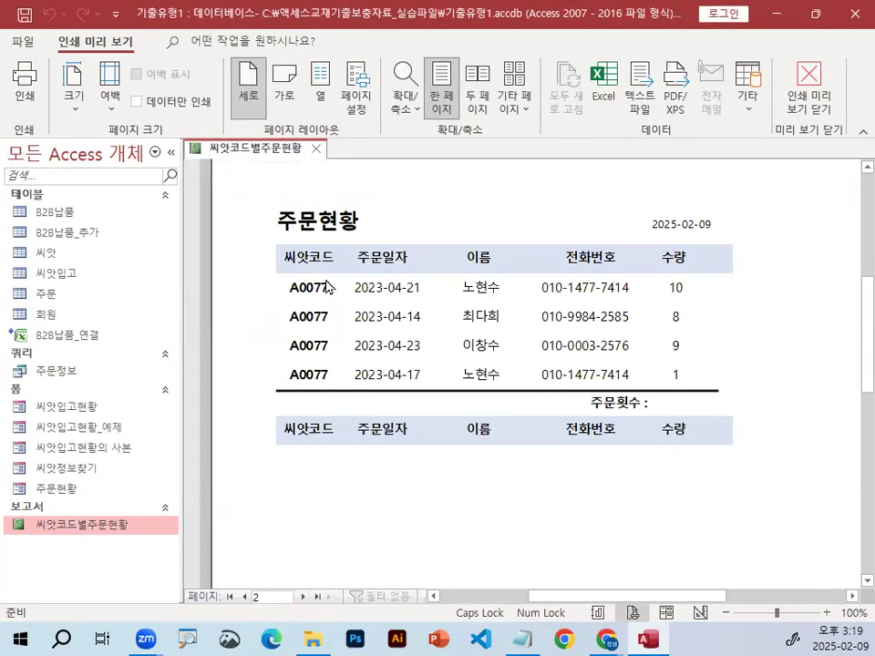
mouse_move(343, 347)
left_mouse_down()
mouse_move(331, 358)
mouse_move(323, 275)
mouse_move(345, 338)
left_mouse_up()
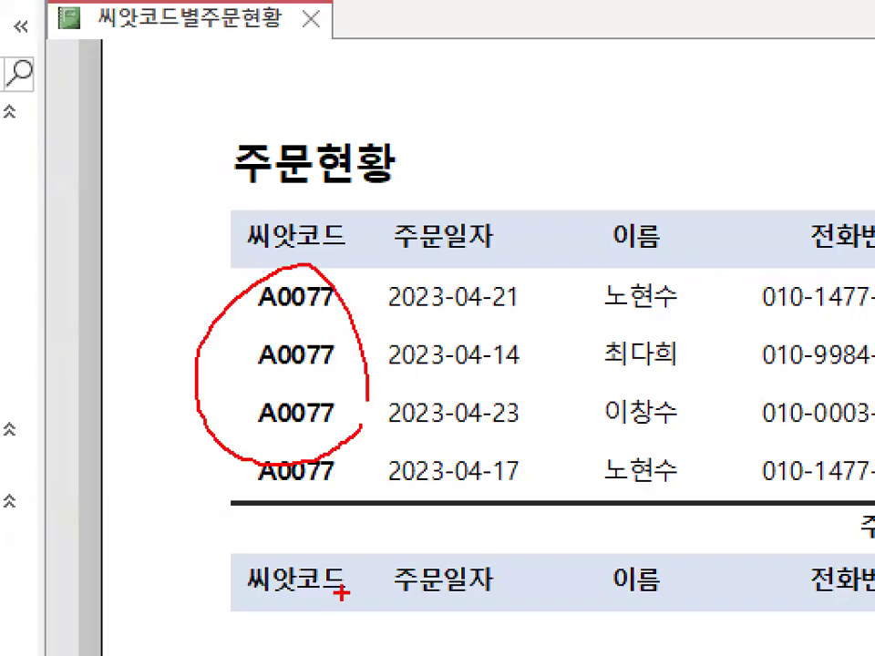
left_click_drag(341, 593, 292, 652)
left_click_drag(330, 439, 378, 511)
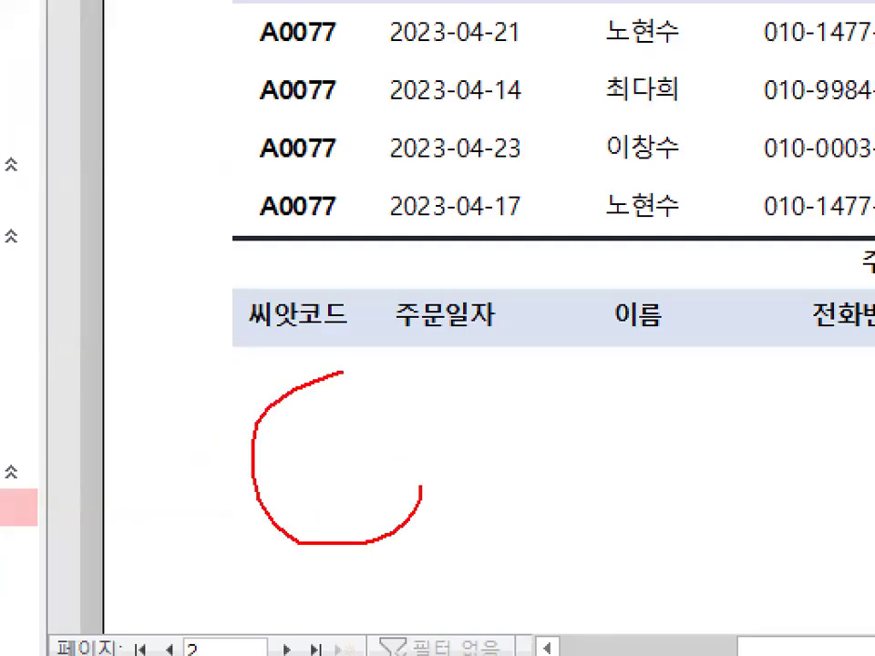
left_click_drag(342, 372, 447, 483)
left_click_drag(210, 353, 700, 358)
mouse_move(470, 359)
left_mouse_down()
mouse_move(492, 551)
mouse_move(591, 563)
left_mouse_up()
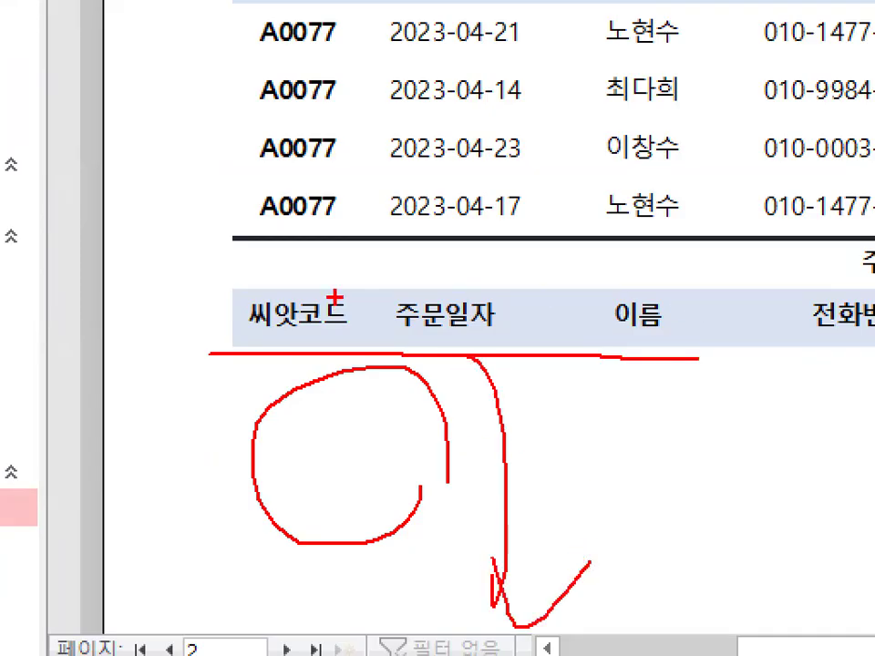
left_click_drag(216, 281, 467, 274)
mouse_move(266, 167)
left_mouse_down()
mouse_move(299, 270)
mouse_move(487, 4)
left_mouse_up()
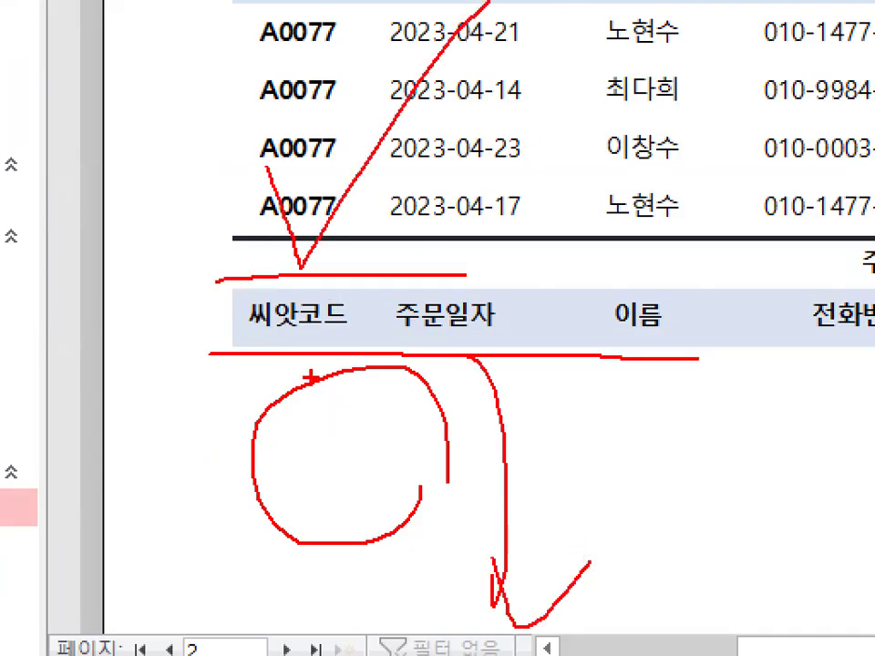
left_click_drag(314, 424, 416, 297)
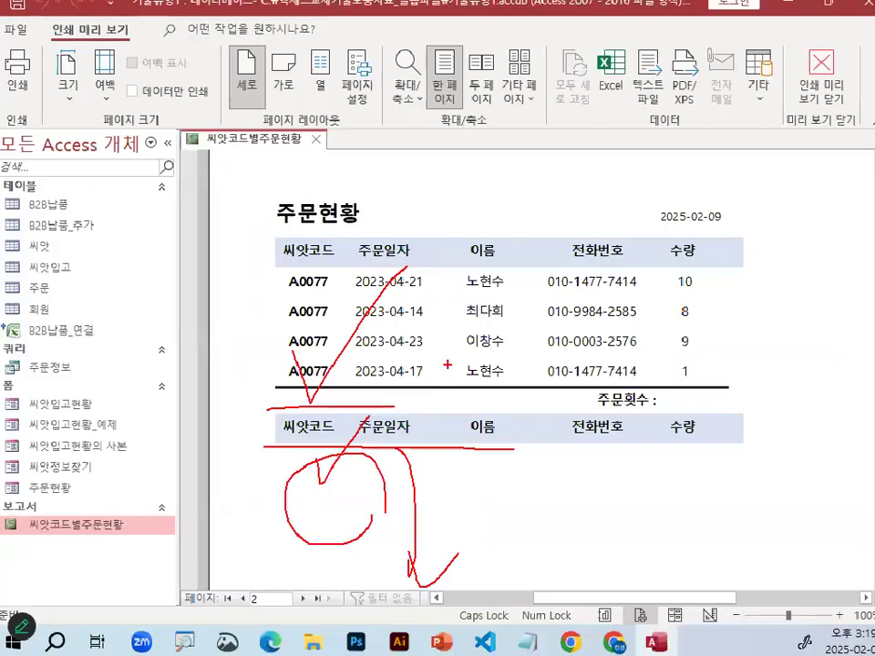
Examine the boundary below the last 씨앗코드 header on page 2 and return to design view
left_click_drag(276, 442, 426, 443)
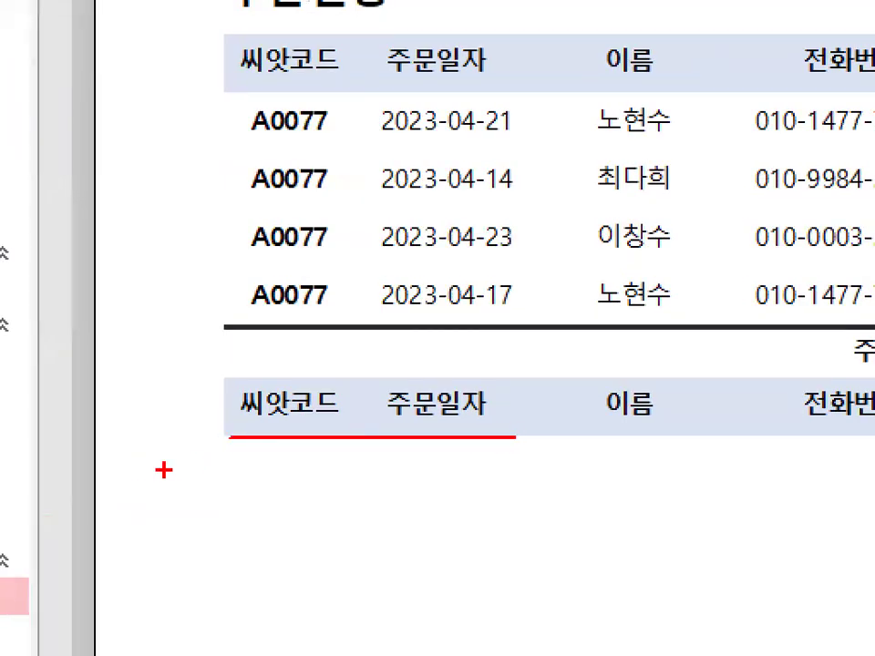
left_click_drag(115, 458, 873, 461)
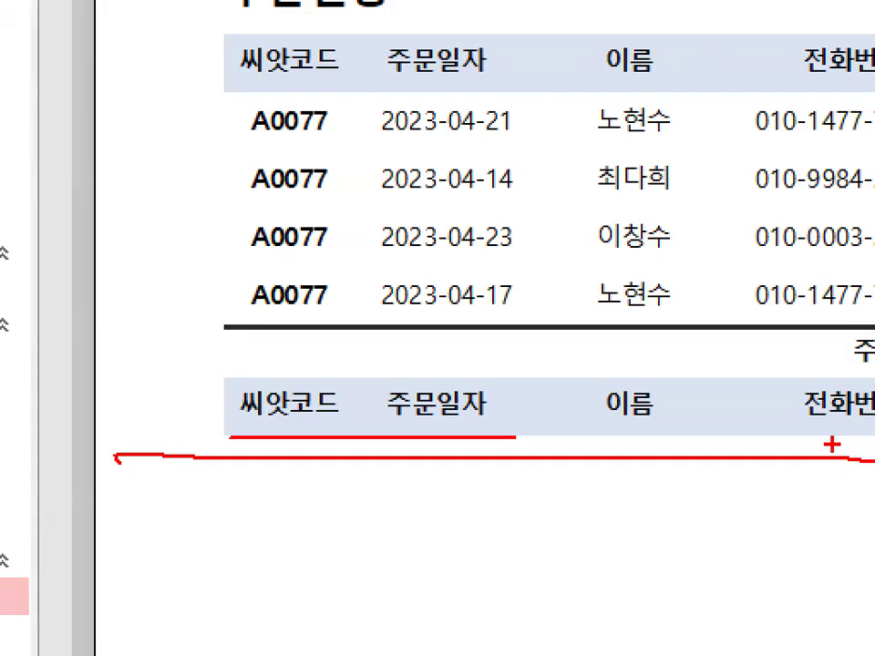
mouse_move(663, 563)
left_mouse_down()
mouse_move(331, 606)
mouse_move(584, 635)
left_mouse_up()
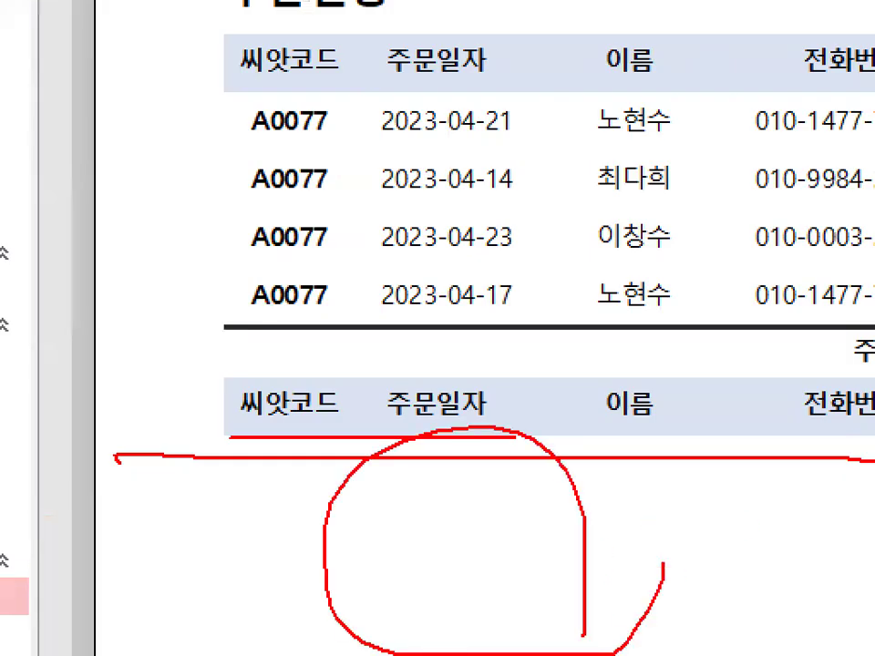
key("Escape")
key("Escape")
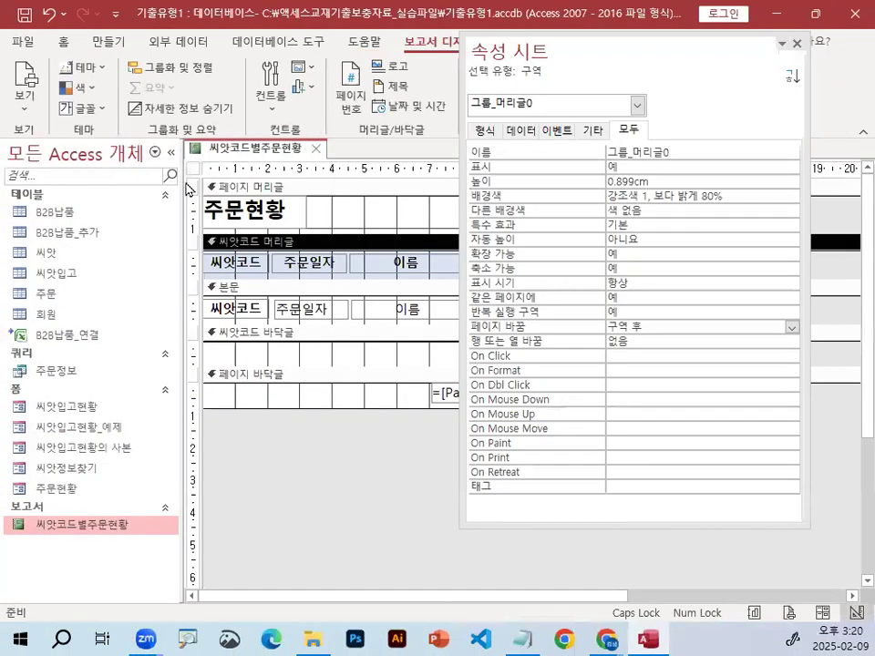
Set the 페이지 바꿈 property of the 씨앗코드 머리글 section to 구역 전, check the report in print preview, and return to design view
left_click(790, 328)
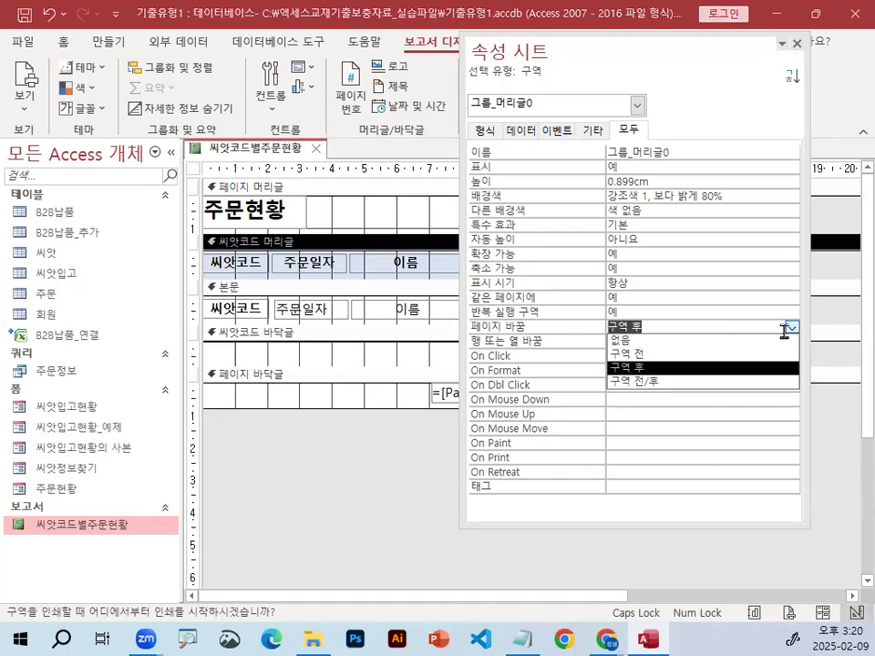
left_click(771, 359)
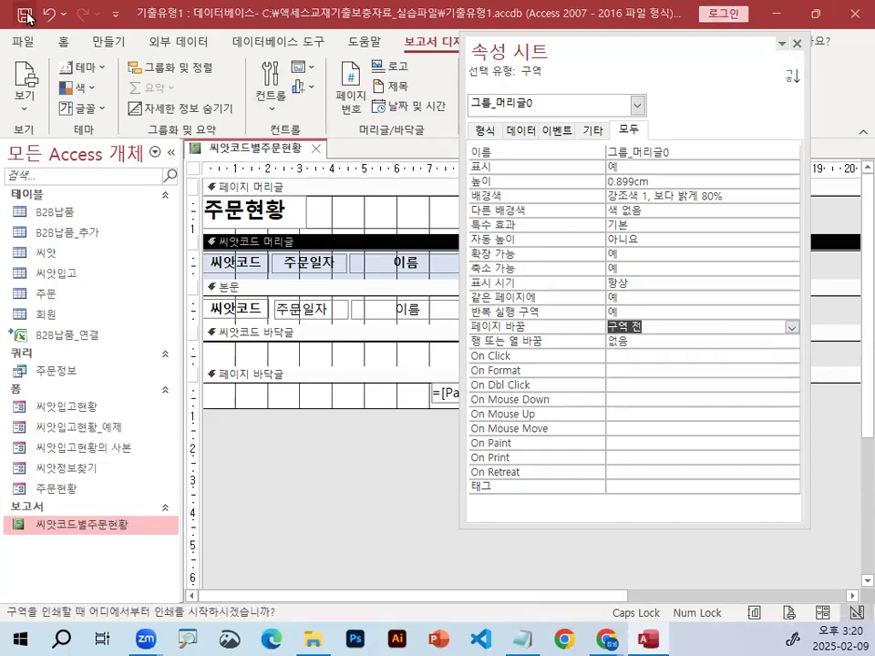
left_click(25, 108)
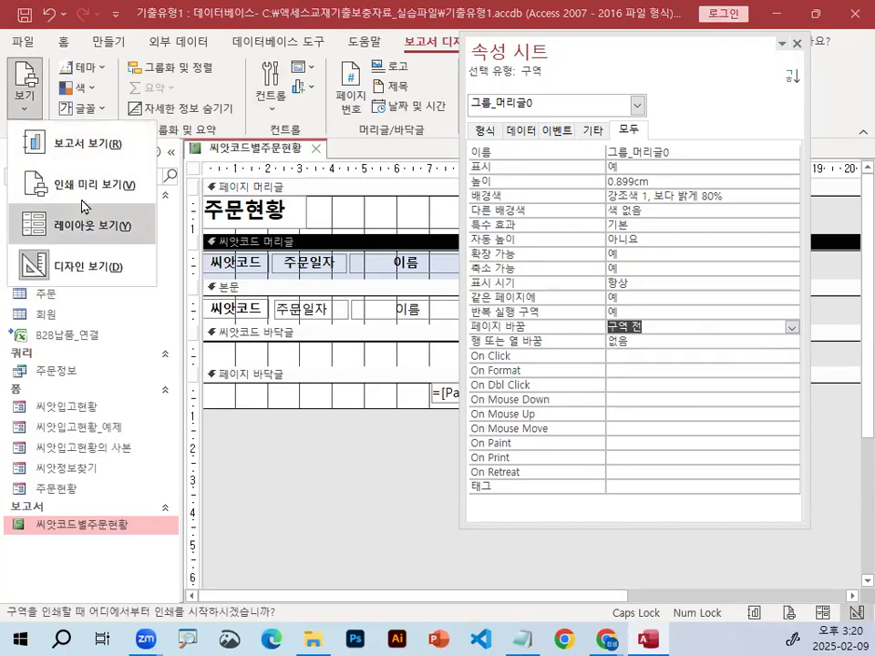
left_click(80, 186)
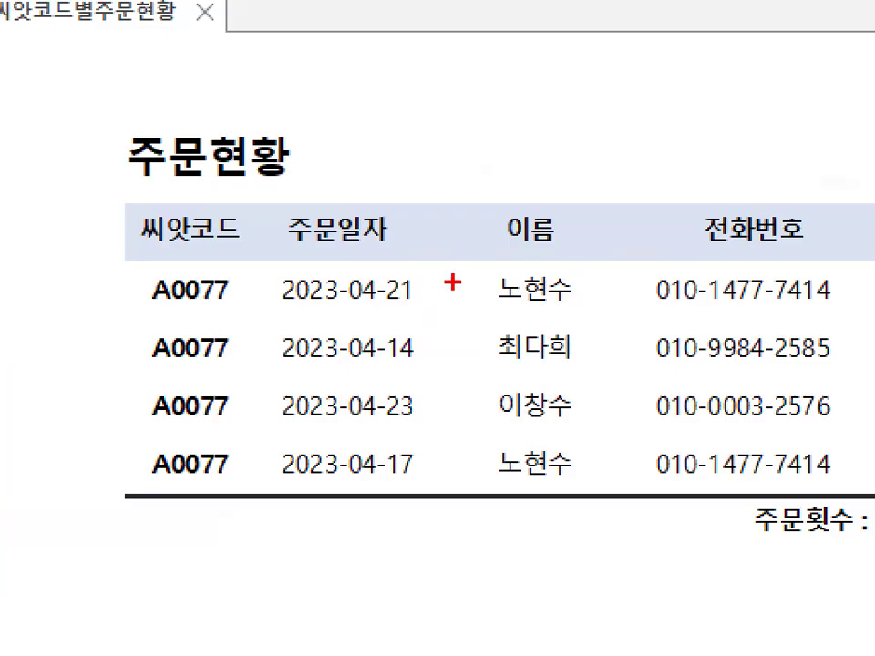
mouse_move(716, 477)
left_mouse_down()
mouse_move(186, 537)
mouse_move(655, 454)
left_mouse_up()
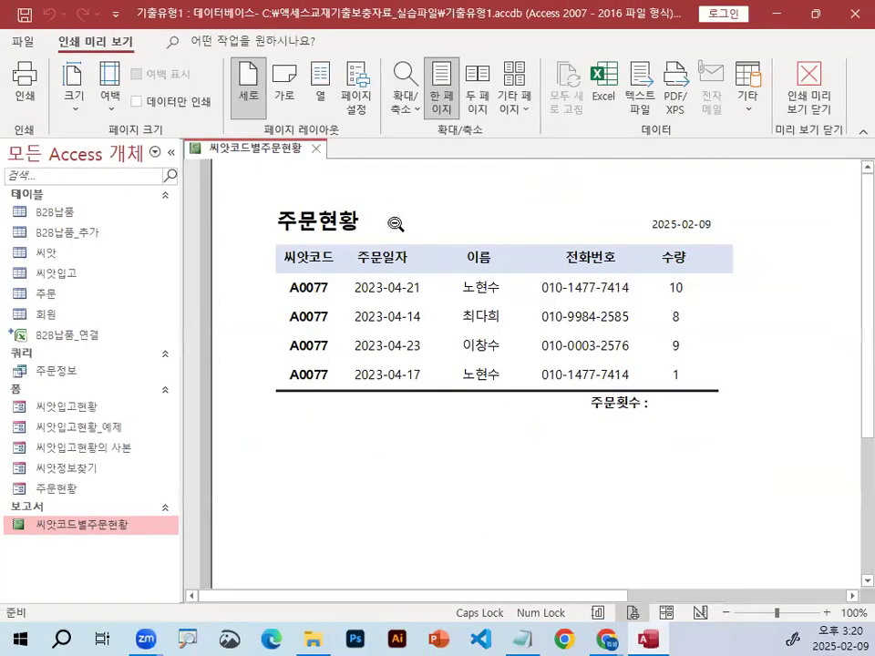
key("Escape")
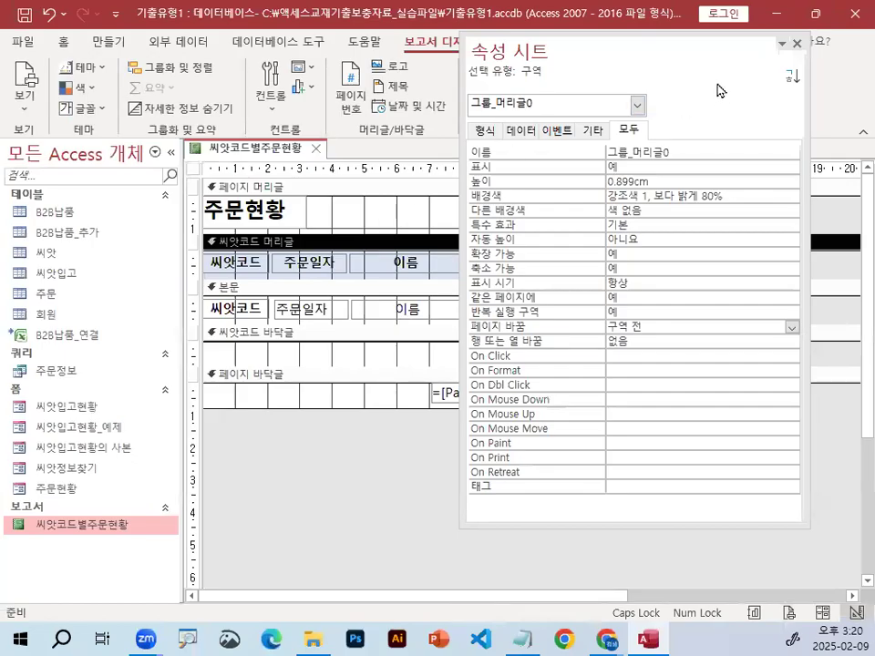
Close the property sheet and examine the 씨앗코드 머리글 section in the report design
left_click(796, 43)
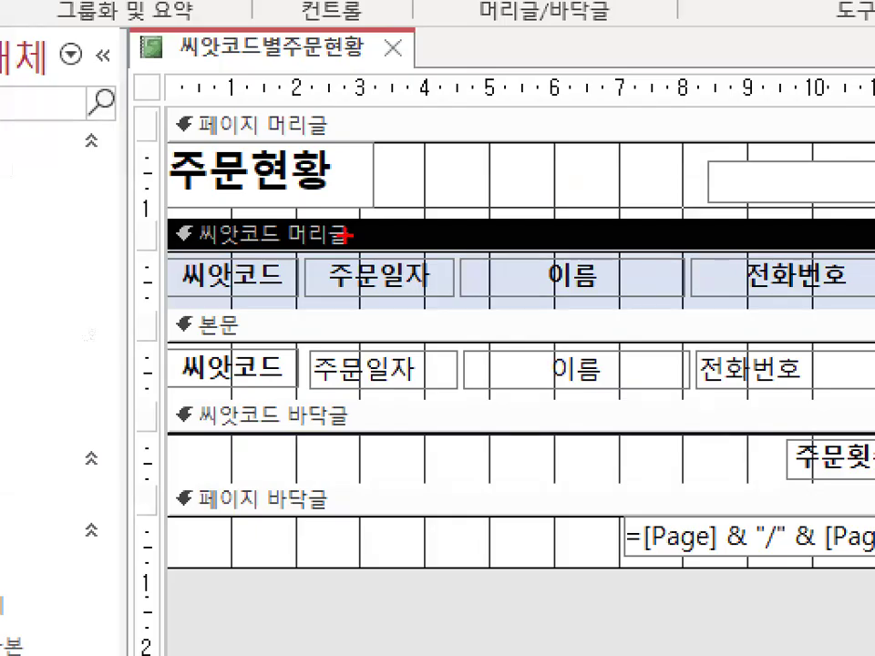
mouse_move(294, 240)
left_mouse_down()
mouse_move(266, 252)
mouse_move(292, 244)
left_mouse_up()
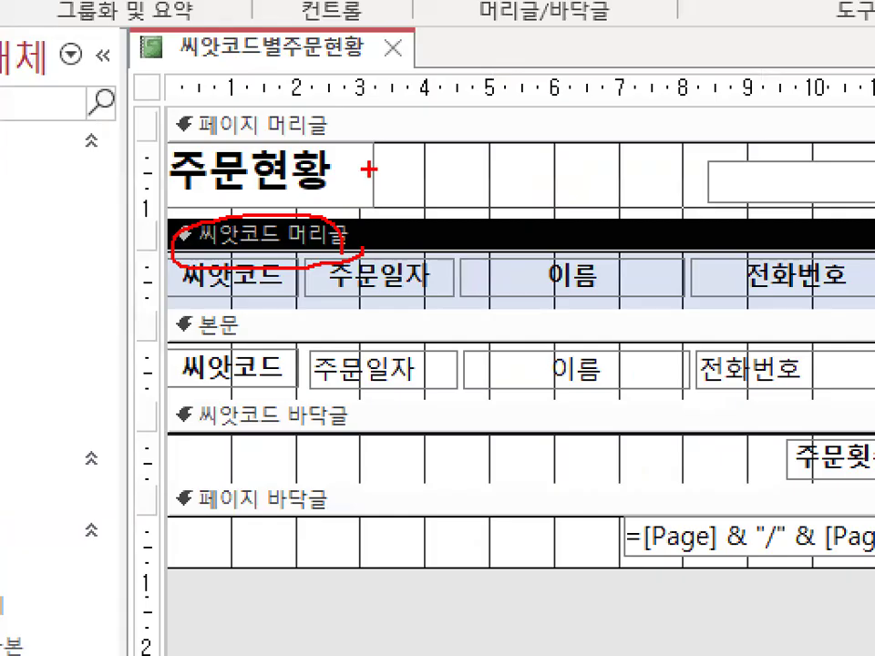
key("Escape")
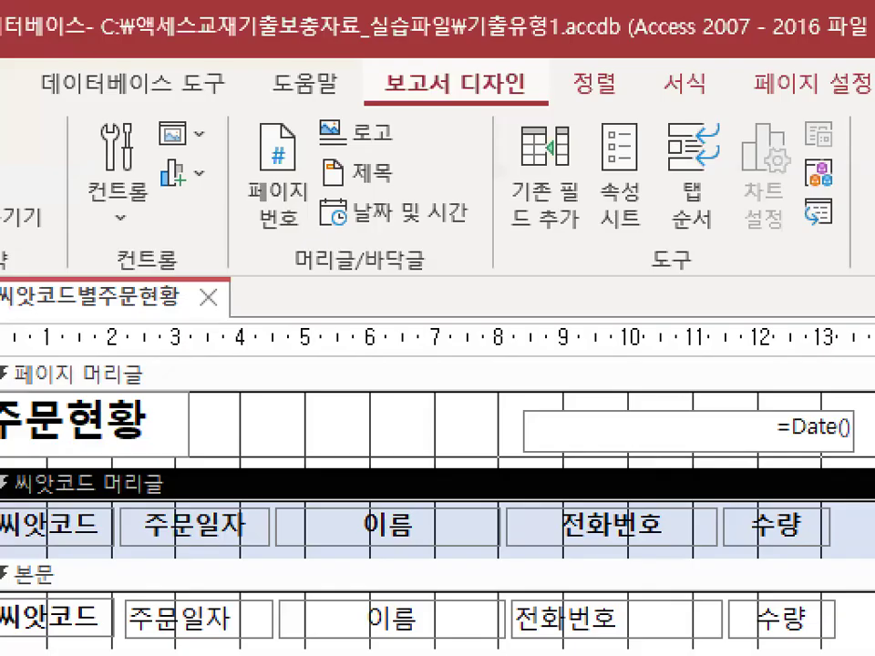
Open the 그룹, 정렬 및 요약 pane for the report with the 그룹화 및 정렬 command
mouse_move(536, 89)
left_mouse_down()
mouse_move(371, 80)
mouse_move(508, 70)
mouse_move(538, 79)
left_mouse_up()
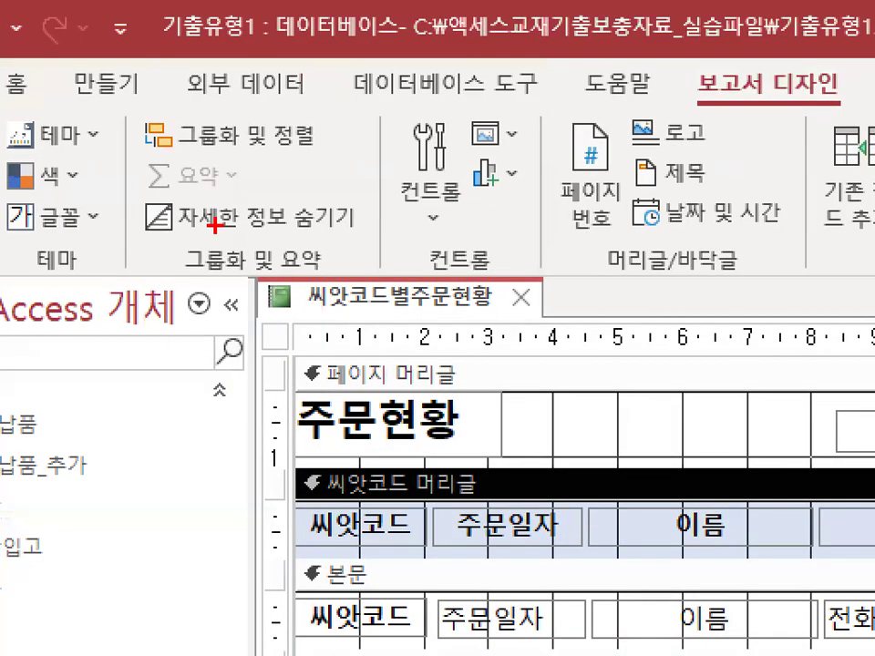
left_click_drag(226, 135, 147, 143)
mouse_move(344, 267)
left_mouse_down()
mouse_move(169, 253)
mouse_move(333, 239)
left_mouse_up()
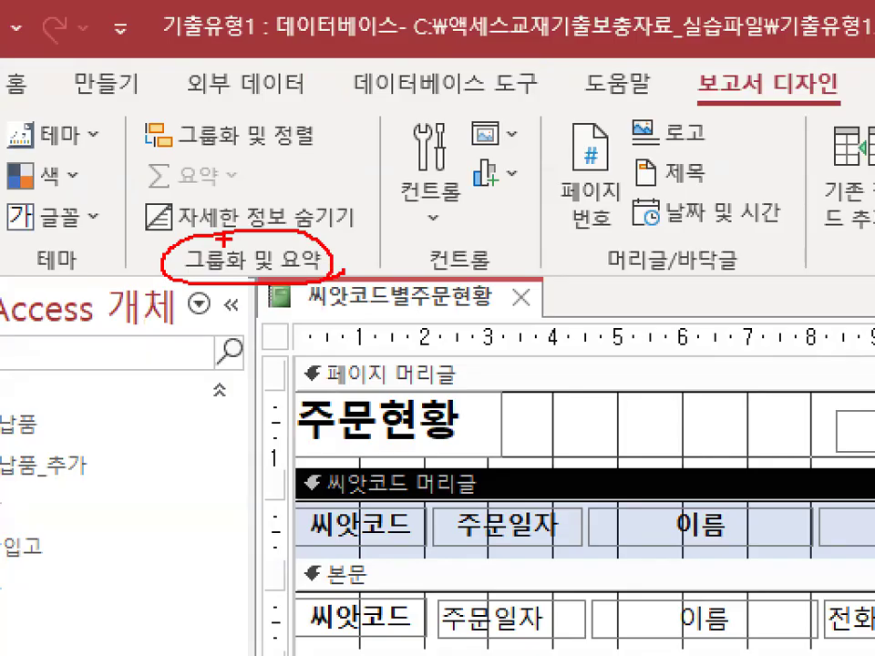
mouse_move(311, 153)
left_mouse_down()
mouse_move(139, 146)
mouse_move(317, 137)
left_mouse_up()
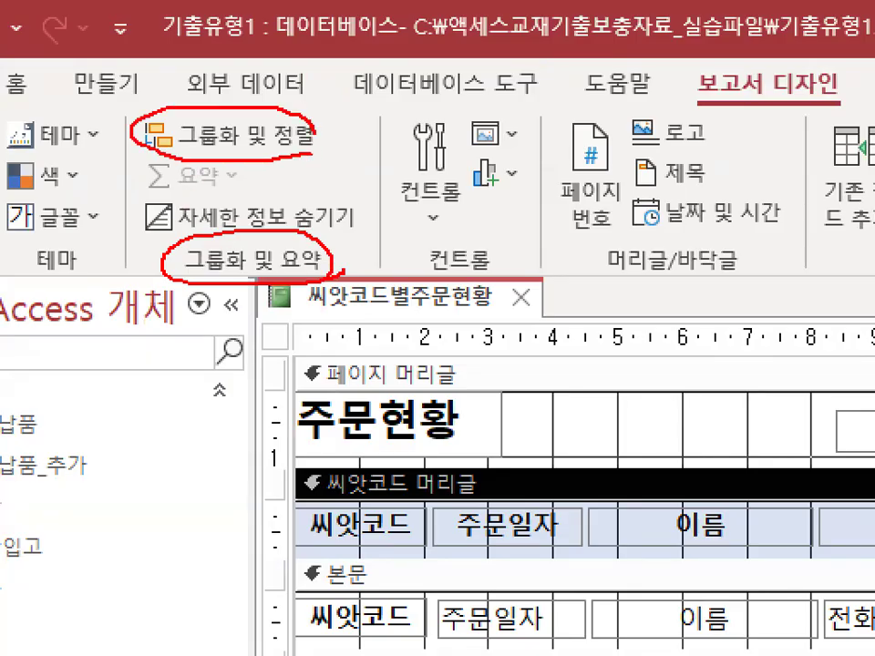
left_click_drag(194, 133, 251, 52)
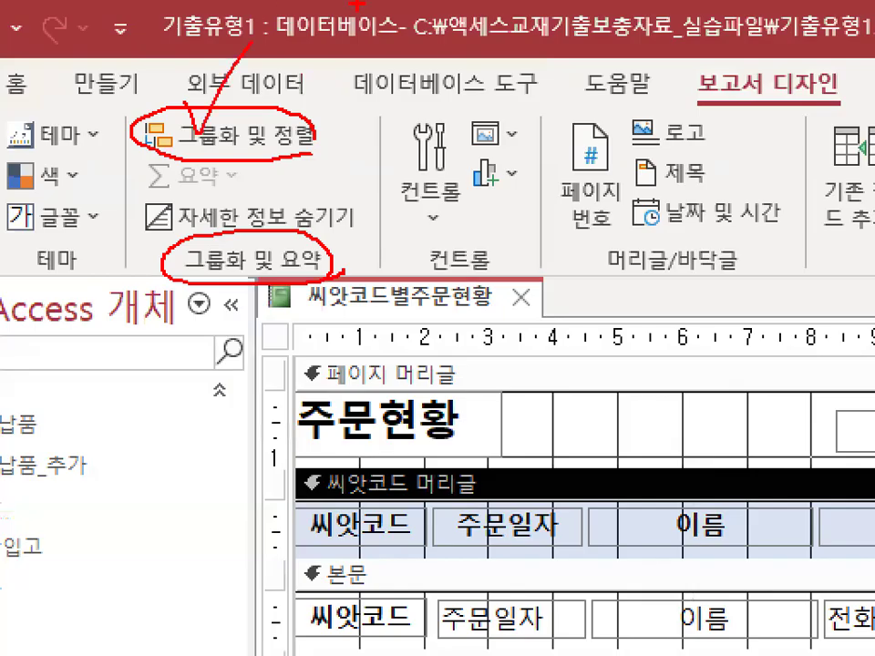
left_click_drag(290, 126, 374, 2)
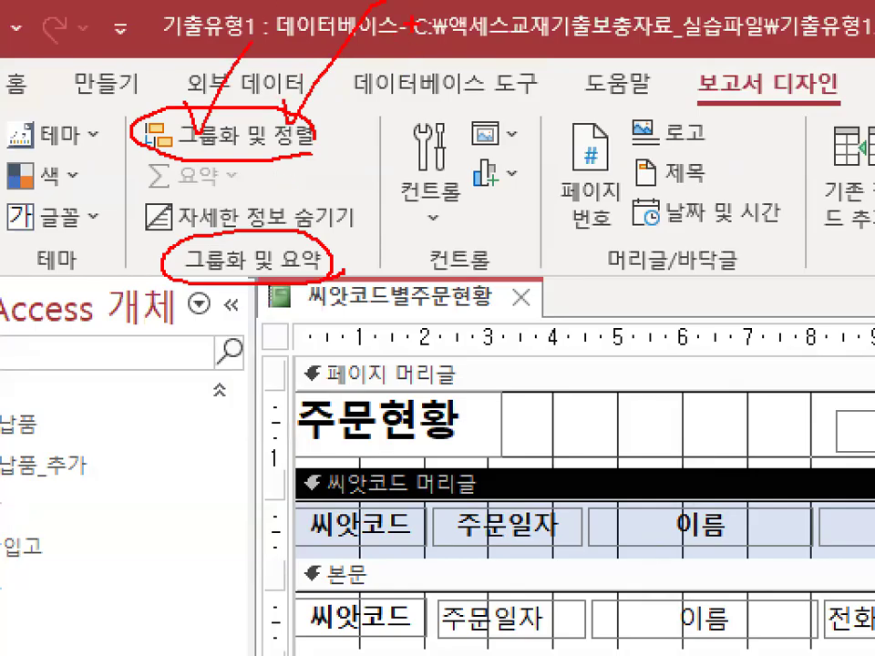
key("Escape")
key("ctrl+1")
mouse_move(467, 517)
left_mouse_down()
mouse_move(415, 575)
mouse_move(383, 579)
left_mouse_up()
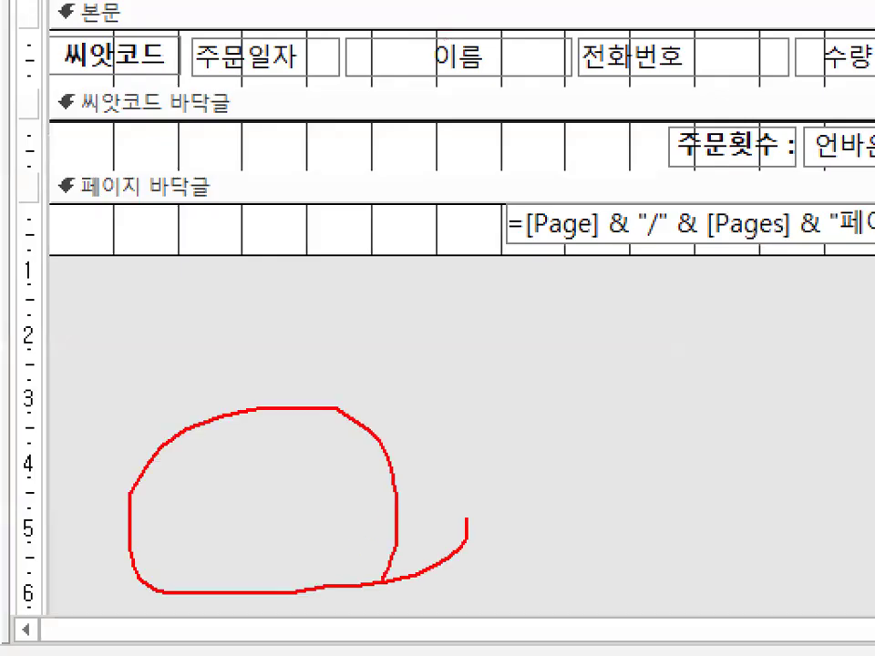
key("Escape")
left_click(150, 68)
Examine the grouping entry and the options for adding groups and sorts in the 그룹, 정렬 및 요약 pane
key("ctrl+1")
mouse_move(603, 536)
left_mouse_down()
mouse_move(500, 478)
mouse_move(516, 588)
left_mouse_up()
key("Escape")
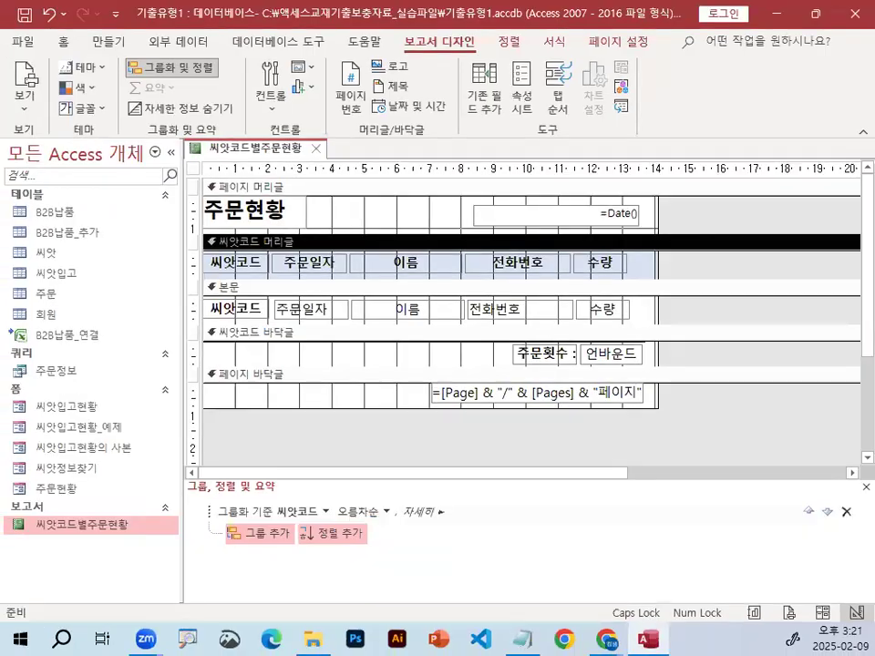
key("ctrl+1")
mouse_move(453, 551)
left_mouse_down()
mouse_move(305, 441)
mouse_move(443, 594)
left_mouse_up()
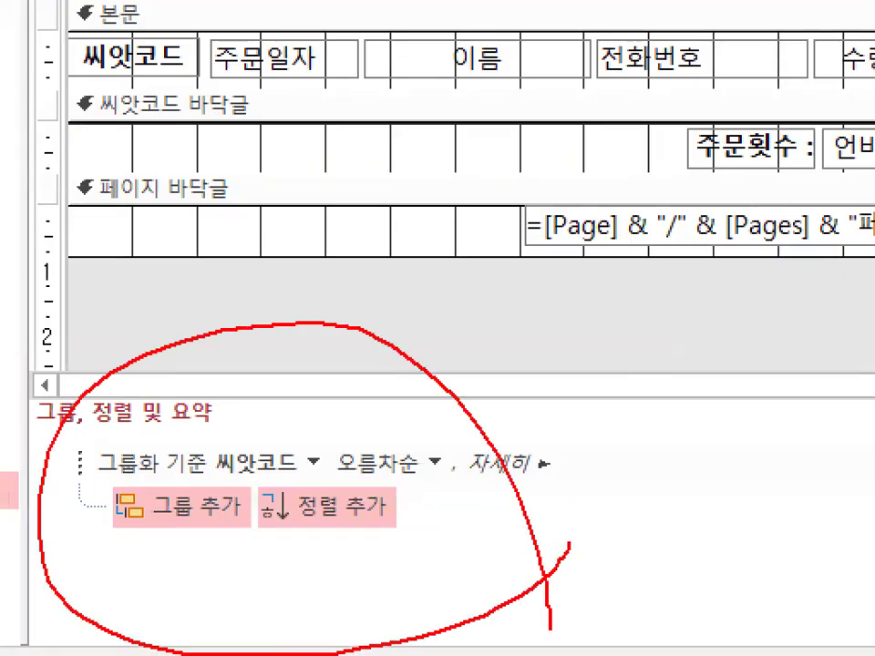
key("Escape")
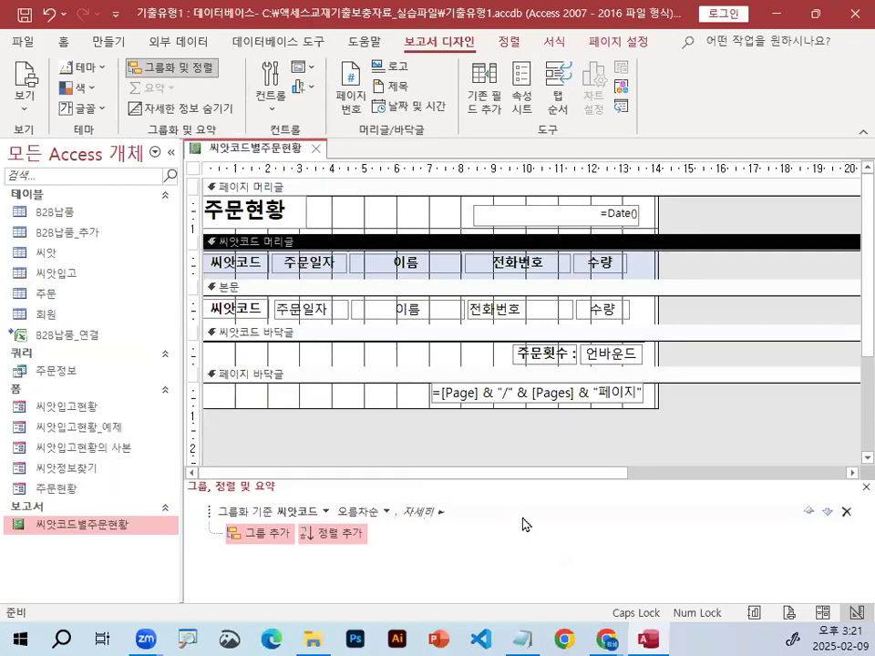
Hide and reshow the 그룹, 정렬 및 요약 pane to see how the 그룹화 및 정렬 command toggles it
key("ctrl+1")
left_click_drag(237, 64, 246, 65)
key("Escape")
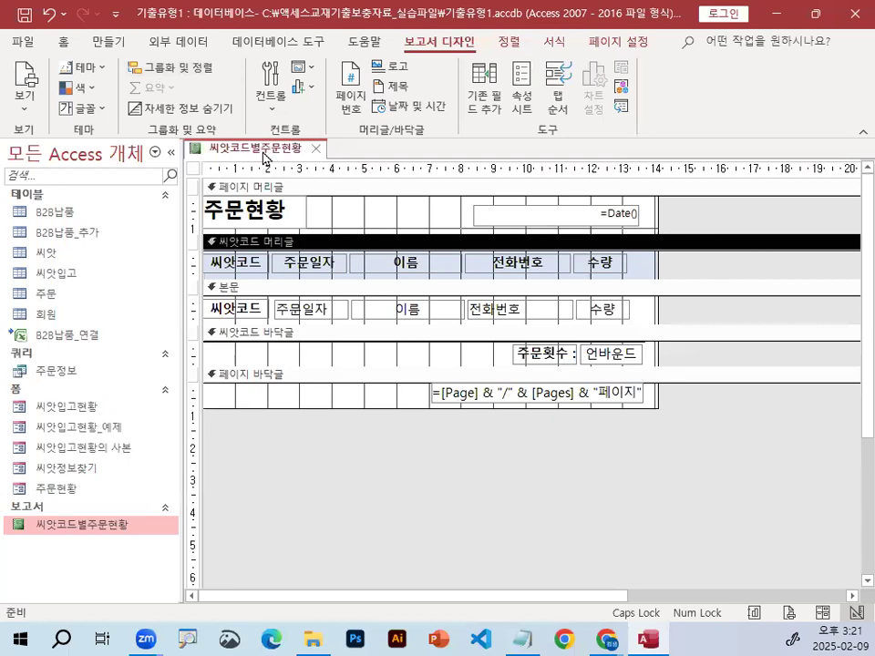
key("ctrl+1")
mouse_move(130, 149)
left_mouse_down()
mouse_move(267, 147)
mouse_move(292, 58)
left_mouse_up()
key("Escape")
left_click(153, 69)
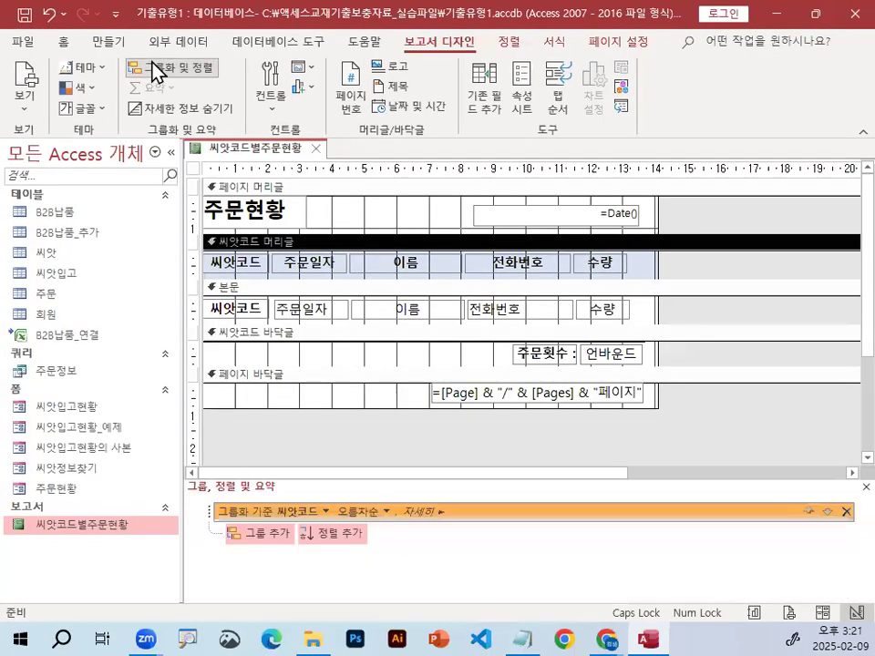
key("ctrl+1")
left_click_drag(455, 585, 496, 571)
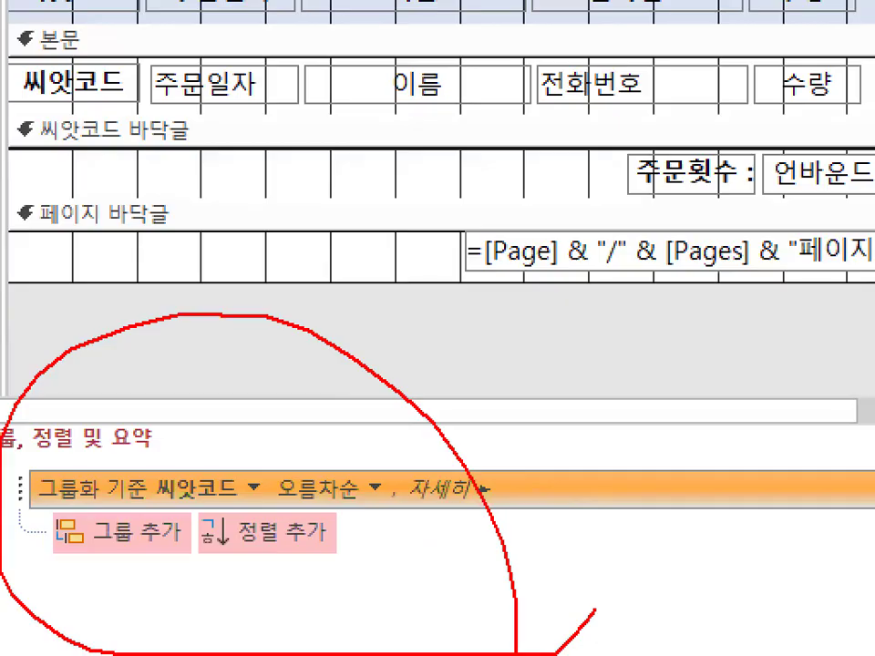
key("Escape")
left_click(176, 71)
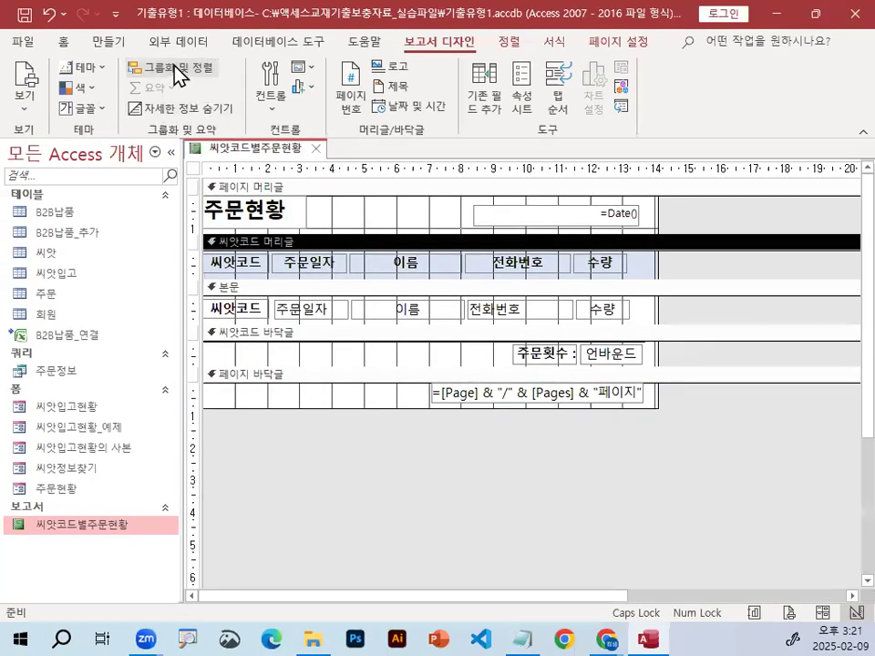
left_click(177, 71)
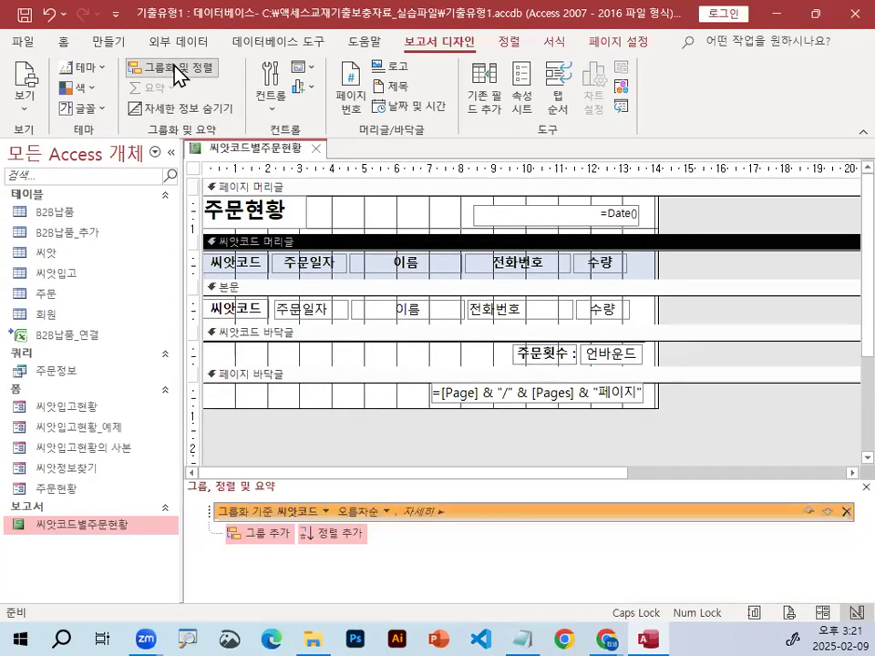
Examine the 씨앗코드 grouping entry and compare it with the 씨앗코드 머리글 and 본문 sections of the design
key("ctrl+1")
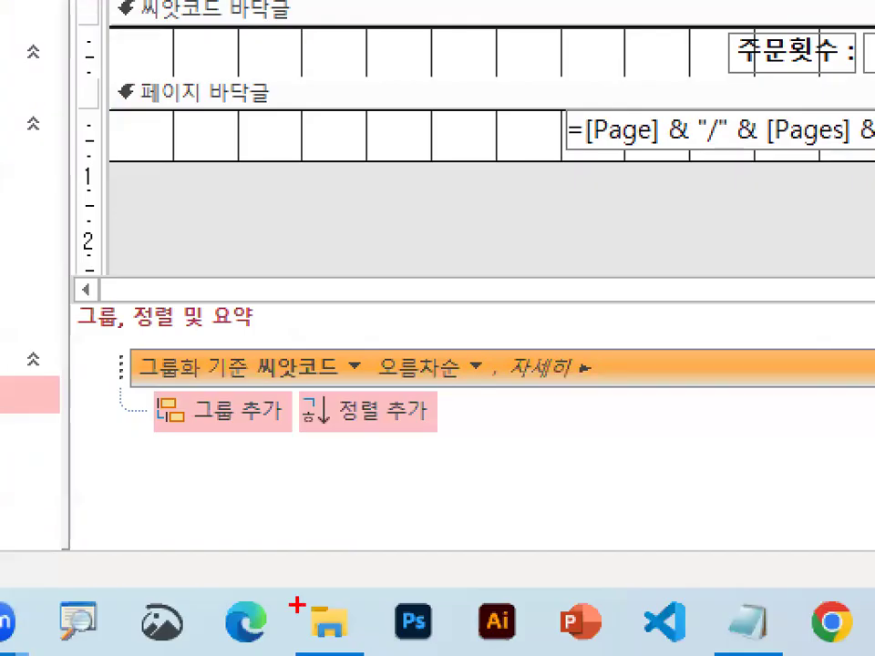
left_click_drag(203, 333, 204, 401)
mouse_move(369, 383)
left_mouse_down()
mouse_move(301, 386)
mouse_move(330, 350)
mouse_move(357, 263)
left_mouse_up()
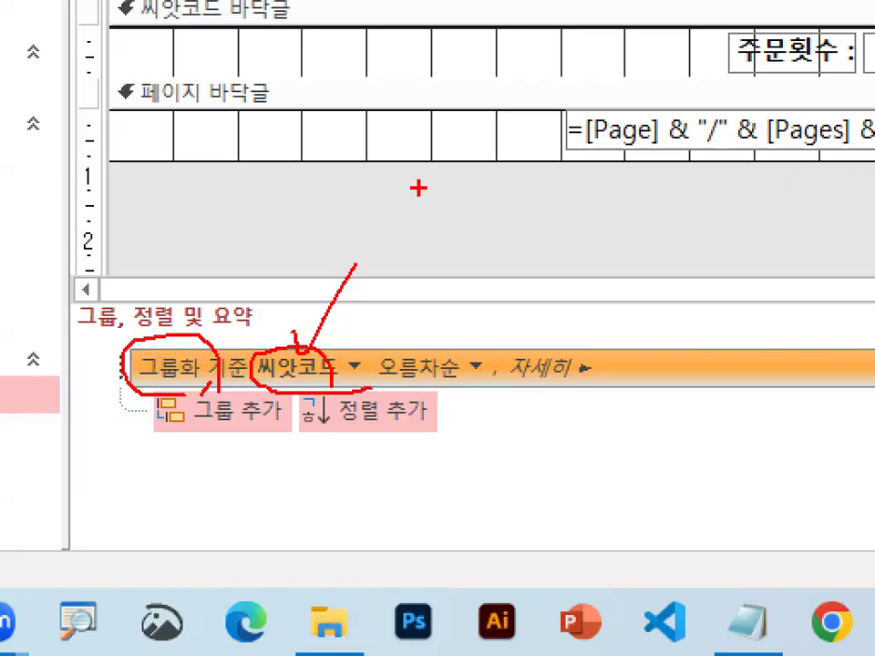
left_click_drag(330, 397, 360, 415)
key("Escape")
key("ctrl+1")
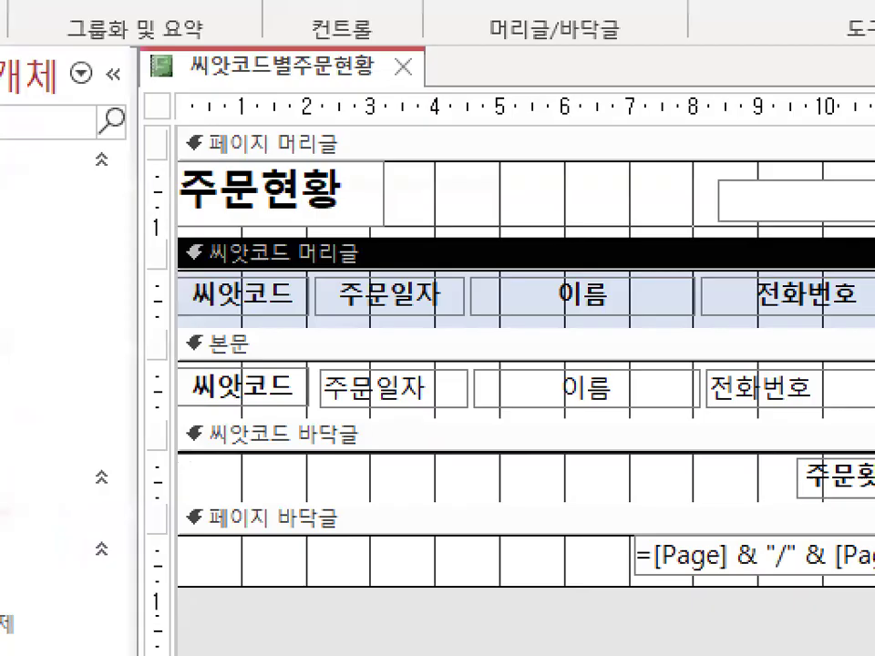
left_click_drag(262, 333, 261, 343)
left_click_drag(202, 256, 386, 259)
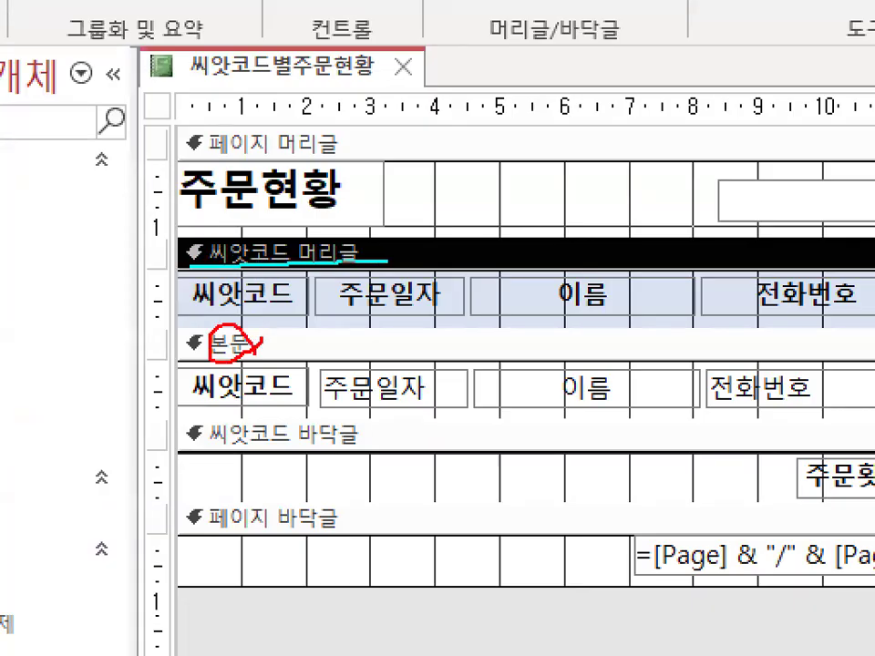
mouse_move(218, 214)
left_mouse_down()
mouse_move(356, 269)
mouse_move(363, 248)
left_mouse_up()
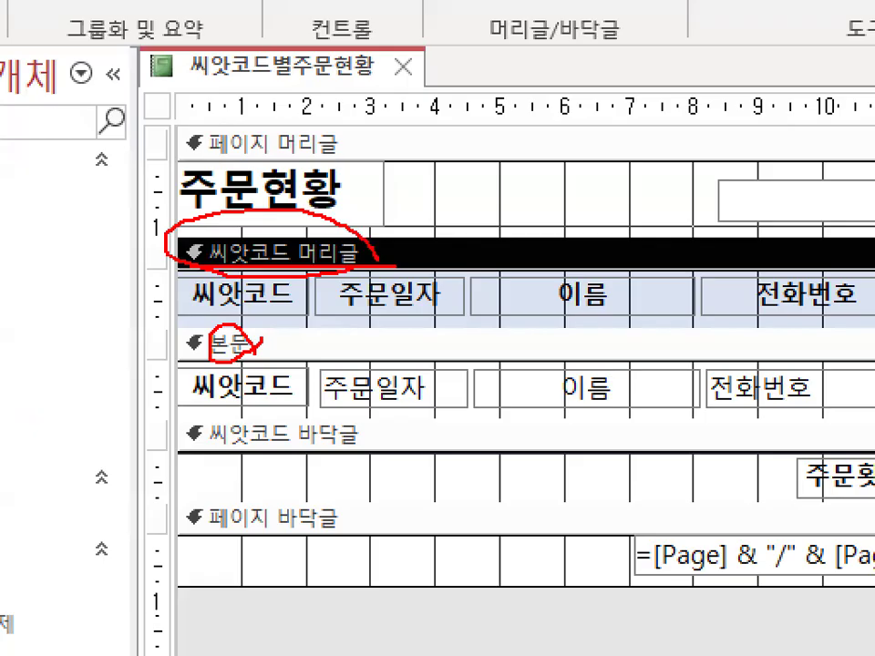
key("Escape")
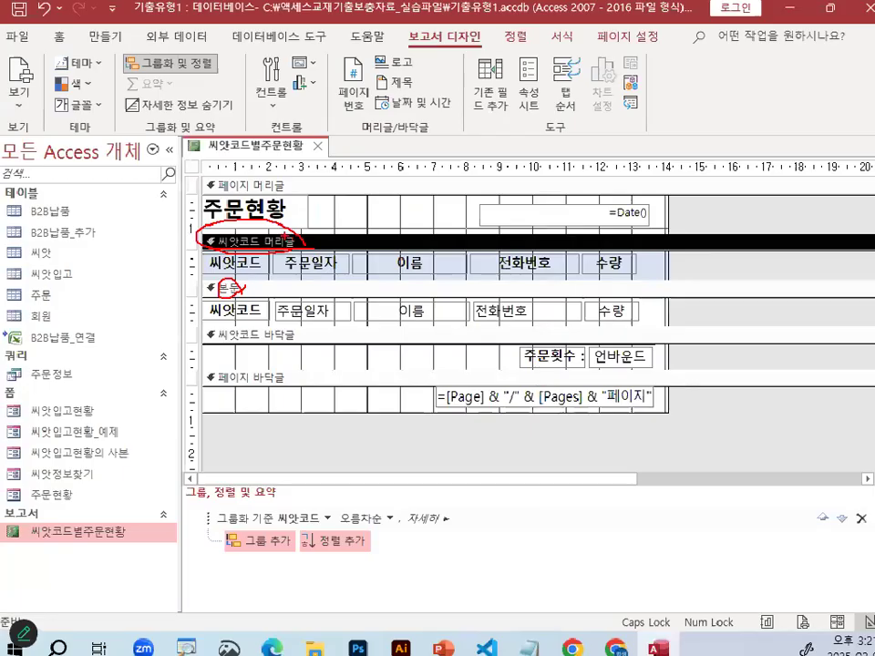
Examine the 오름차순 sort order of the 씨앗코드 group and the place for a further level below it
key("ctrl+1")
mouse_move(479, 394)
left_mouse_down()
mouse_move(386, 369)
mouse_move(485, 381)
left_mouse_up()
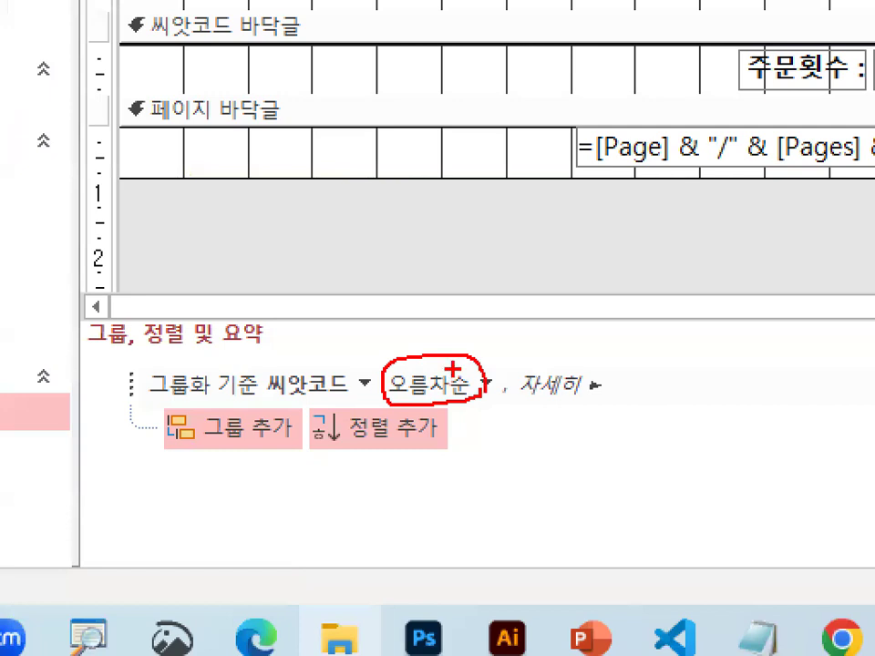
mouse_move(278, 315)
left_mouse_down()
mouse_move(286, 349)
mouse_move(355, 274)
left_mouse_up()
mouse_move(262, 390)
left_mouse_down()
mouse_move(261, 447)
mouse_move(293, 442)
mouse_move(290, 472)
left_mouse_up()
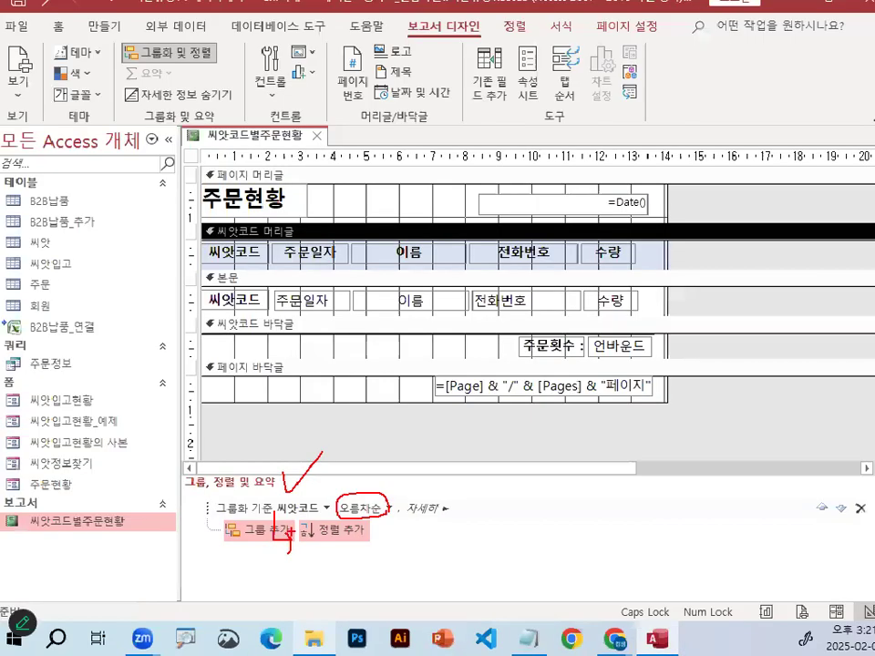
Add a sort on the 주문일자 field below the 씨앗코드 group of the report
key("e")
mouse_move(412, 431)
left_mouse_down()
mouse_move(381, 444)
mouse_move(433, 401)
mouse_move(456, 444)
left_mouse_up()
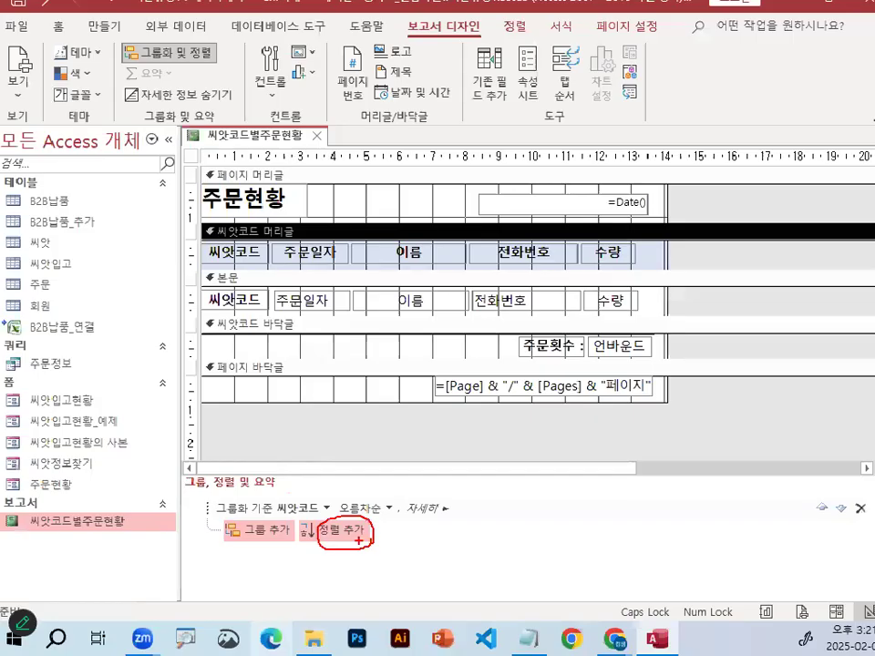
key("Escape")
left_click(350, 535)
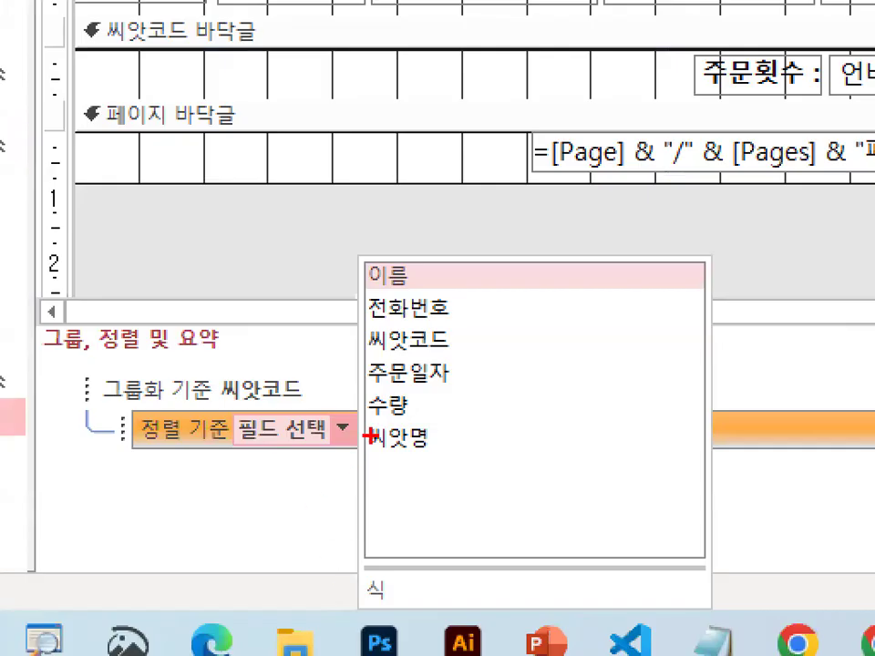
mouse_move(457, 390)
left_mouse_down()
mouse_move(366, 395)
mouse_move(383, 358)
mouse_move(475, 374)
left_mouse_up()
left_click_drag(216, 460, 273, 465)
left_click_drag(292, 455, 293, 472)
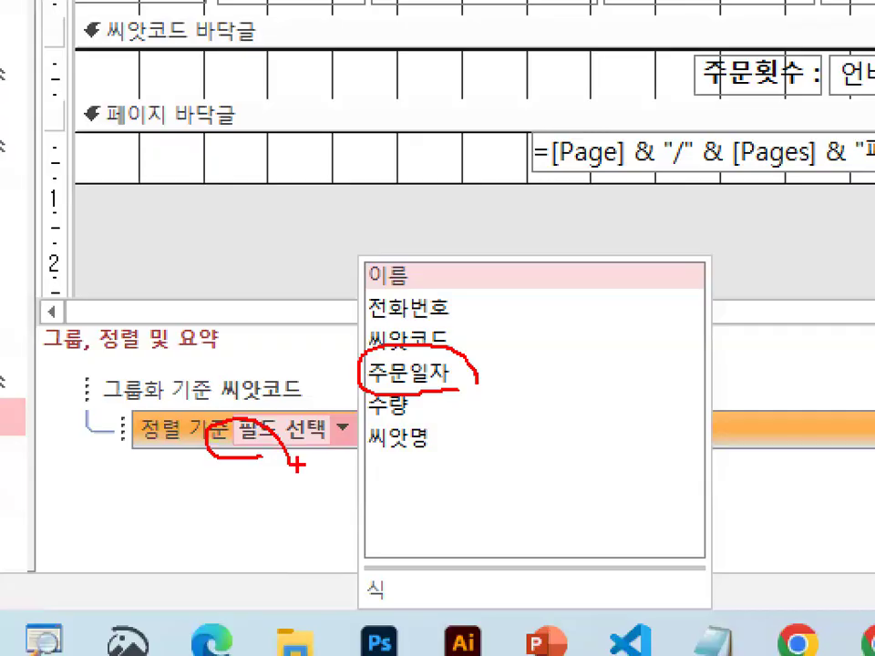
key("Escape")
left_click(334, 533)
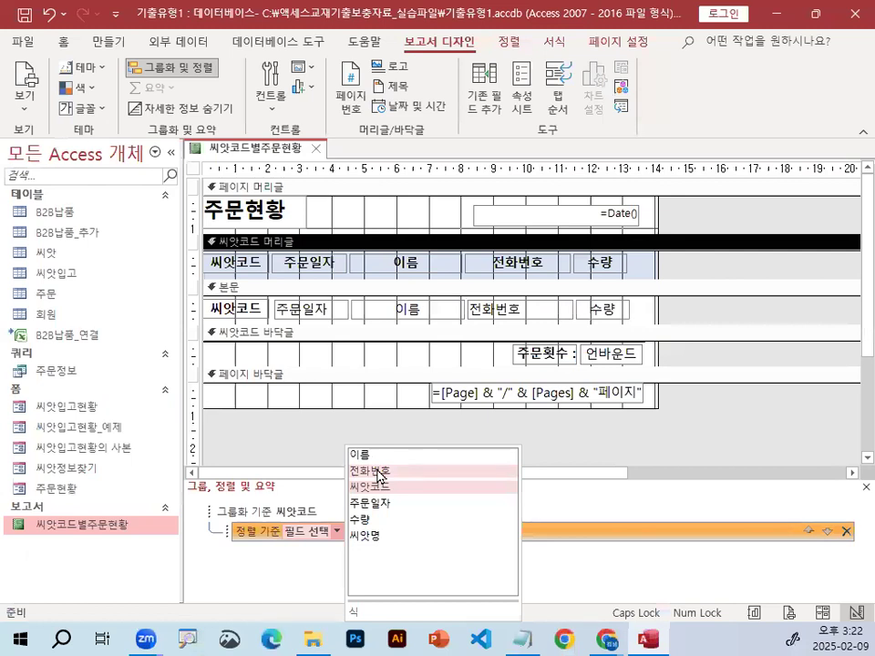
left_click(376, 508)
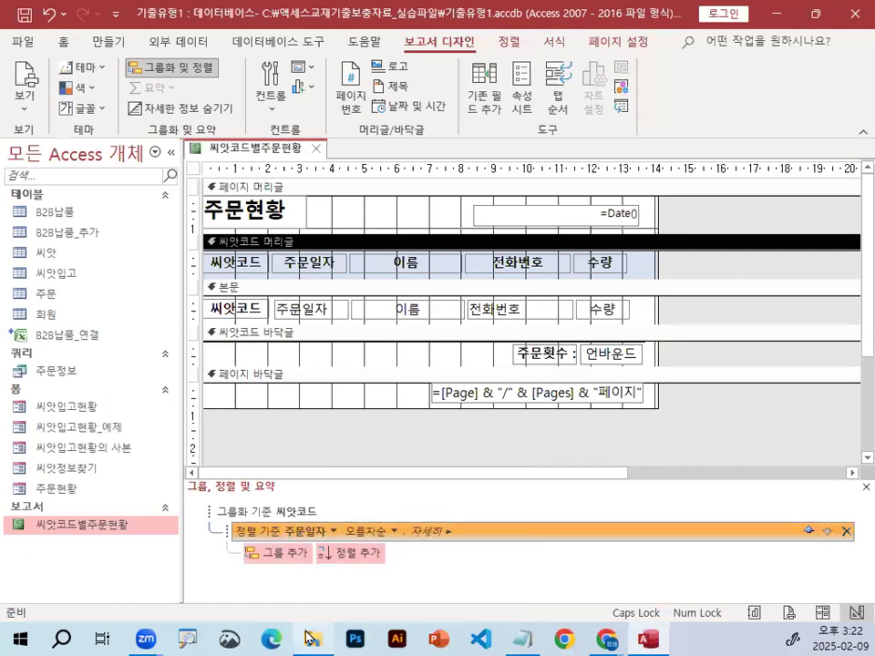
Examine the 주문일자 sort entry and its 오름차순 and 내림차순 order choices
left_click_drag(199, 426, 291, 432)
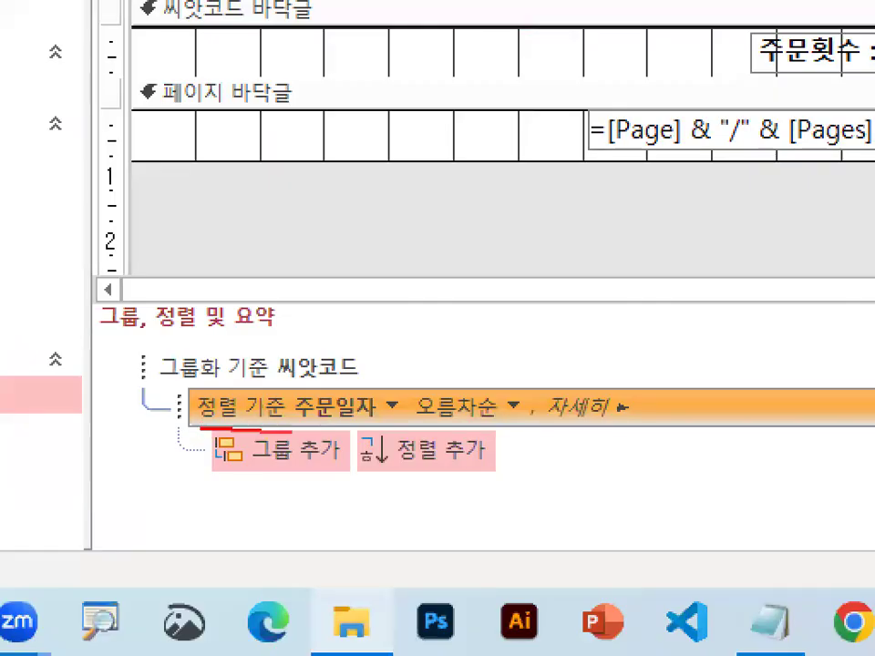
mouse_move(363, 383)
left_mouse_down()
mouse_move(295, 414)
mouse_move(370, 401)
left_mouse_up()
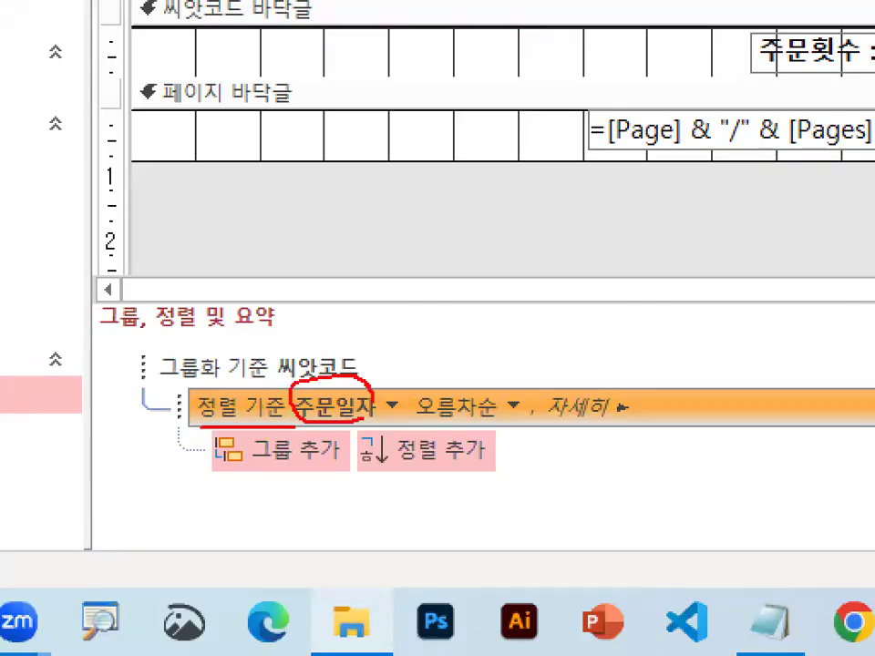
mouse_move(504, 412)
left_mouse_down()
mouse_move(406, 399)
mouse_move(499, 374)
mouse_move(513, 407)
left_mouse_up()
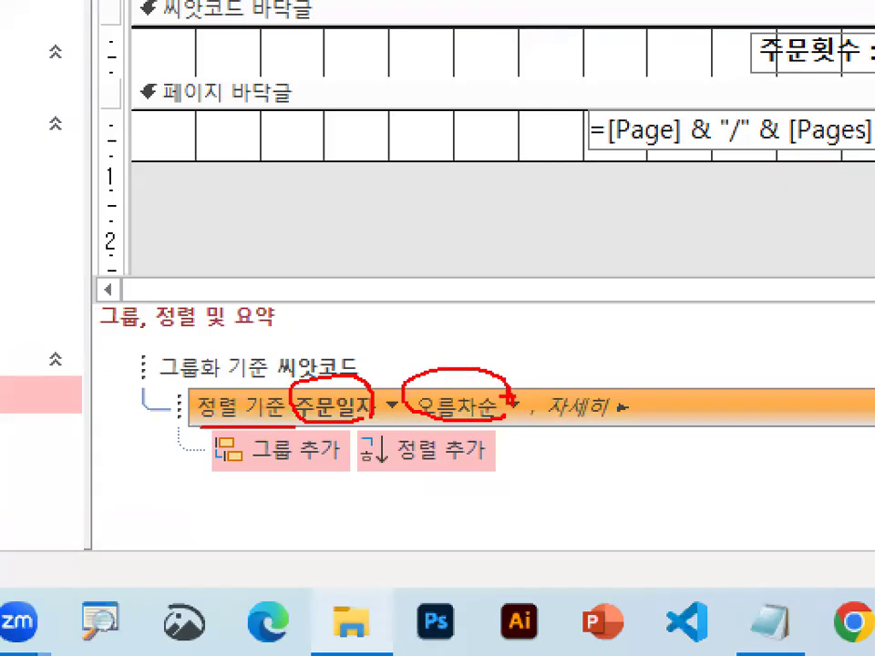
left_click_drag(359, 406, 476, 401)
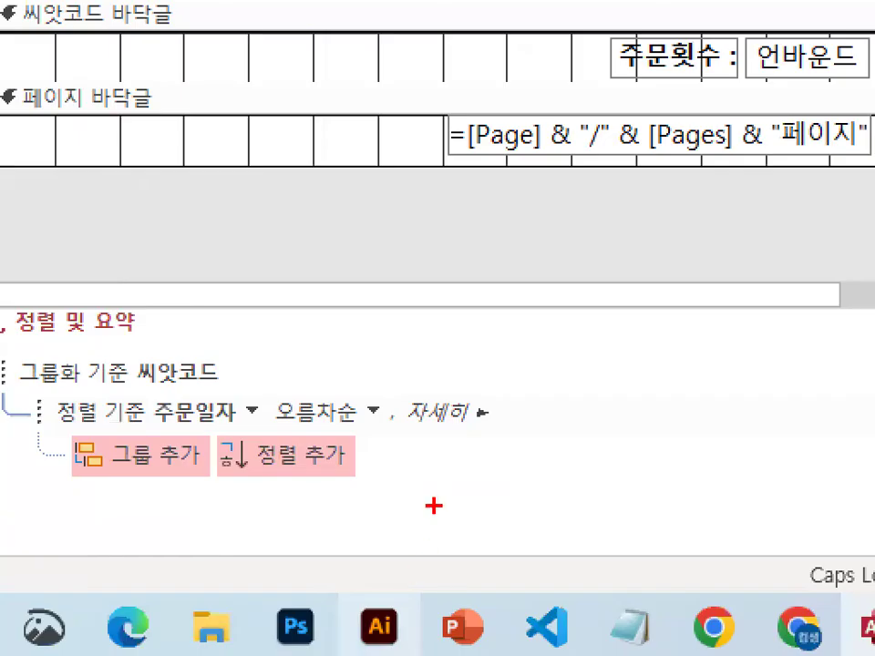
mouse_move(411, 439)
left_mouse_down()
mouse_move(393, 439)
mouse_move(392, 369)
left_mouse_up()
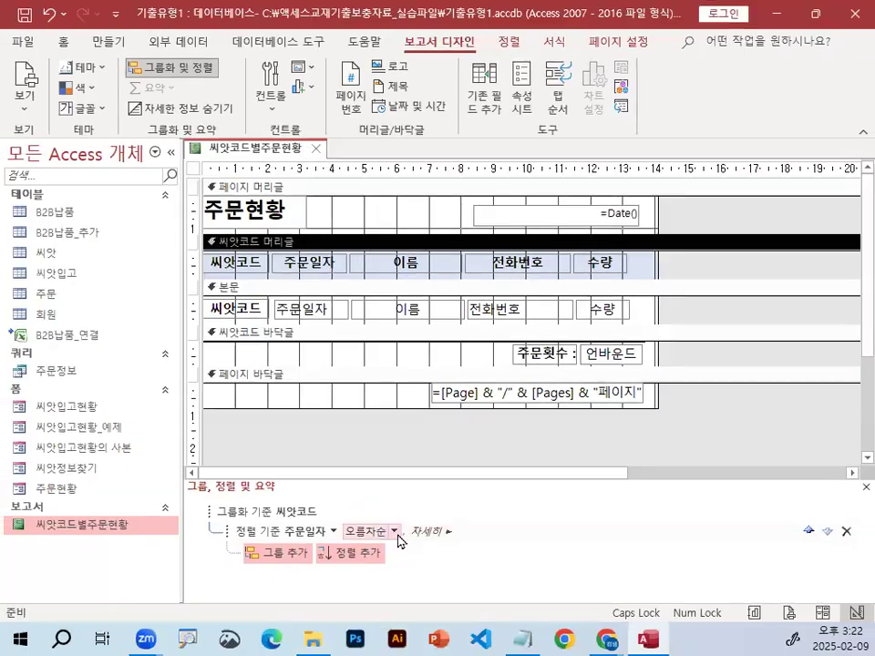
left_click(396, 532)
left_click_drag(358, 559, 392, 571)
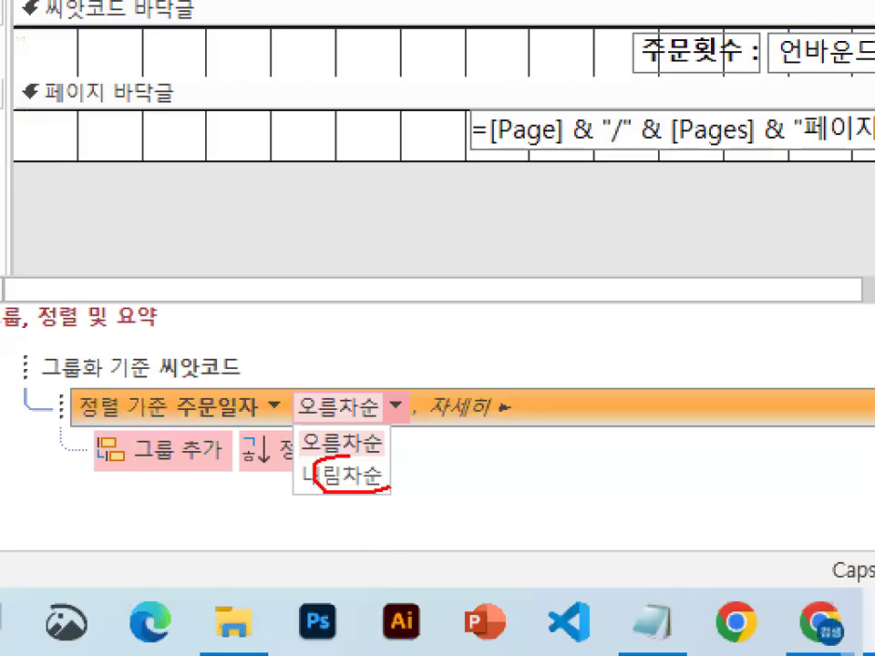
left_click_drag(390, 487, 395, 464)
mouse_move(341, 351)
left_mouse_down()
mouse_move(349, 376)
mouse_move(472, 266)
left_mouse_up()
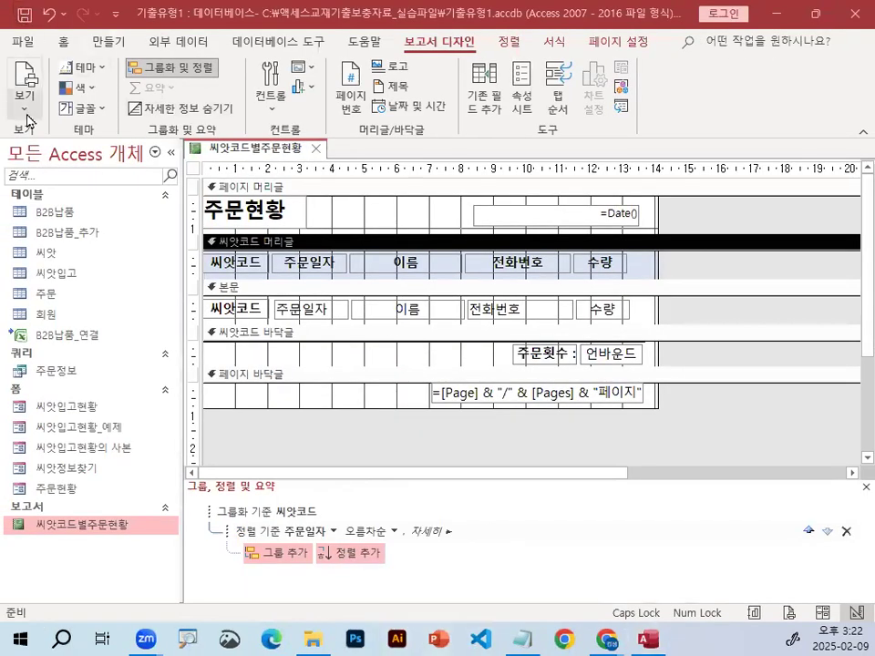
Preview the printed report to check the 주문일자 order within the first 씨앗코드 group, and return to the design
left_click(27, 117)
left_click(41, 179)
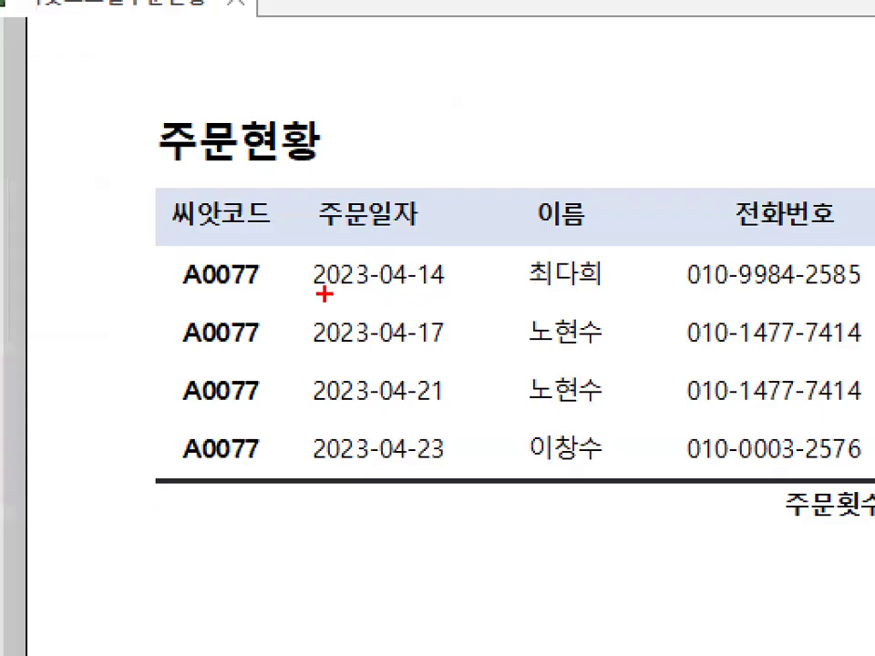
left_click_drag(360, 297, 420, 297)
left_click_drag(319, 346, 448, 346)
left_click_drag(322, 414, 477, 415)
left_click_drag(323, 475, 450, 475)
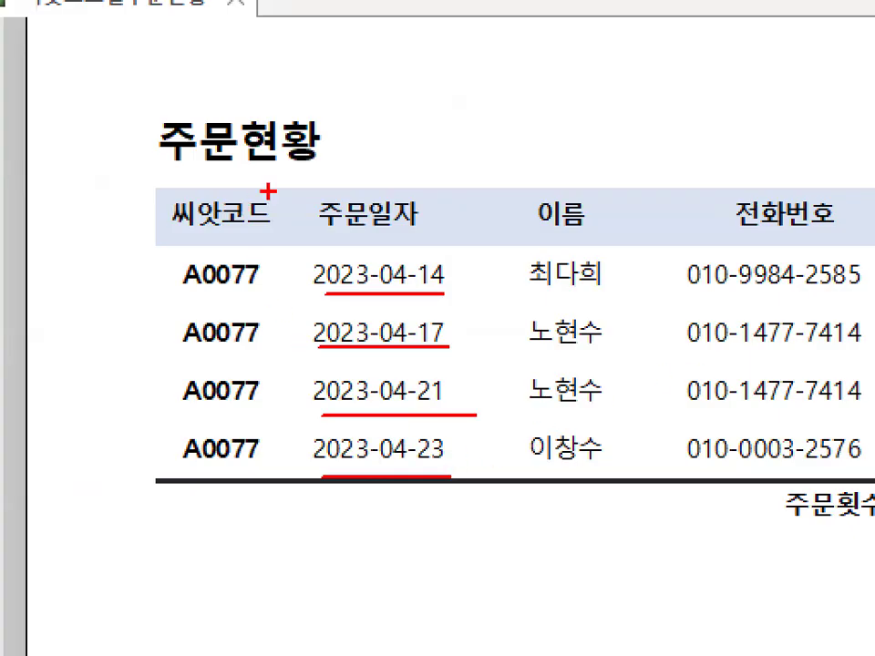
left_click_drag(319, 237, 334, 465)
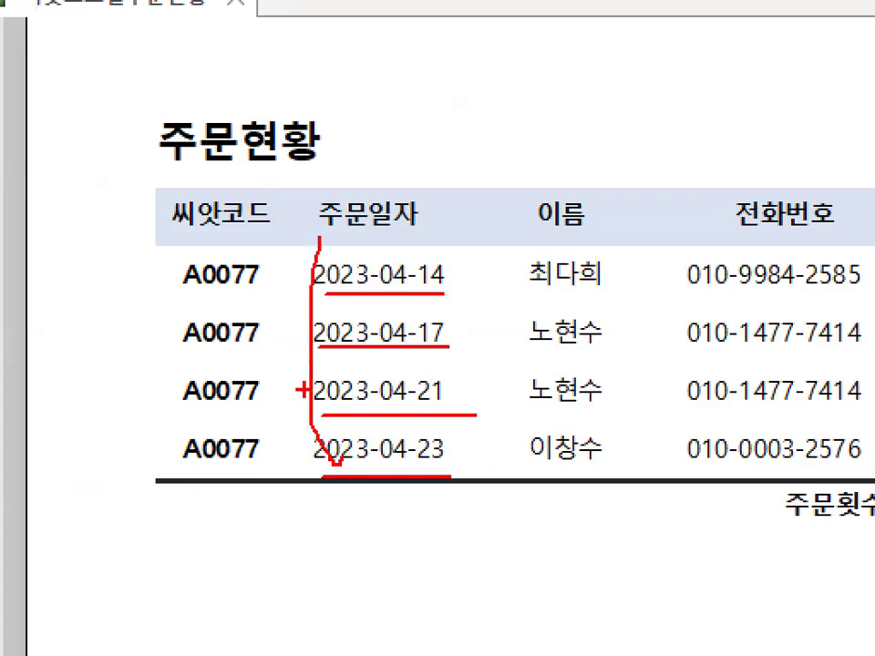
mouse_move(450, 474)
left_mouse_down()
mouse_move(449, 492)
mouse_move(441, 210)
mouse_move(507, 454)
left_mouse_up()
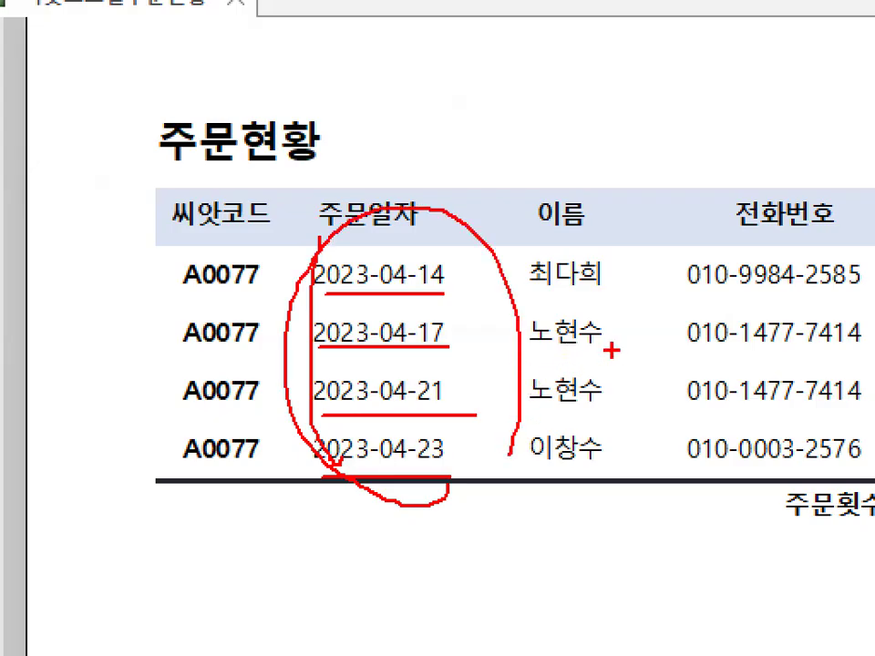
key("Escape")
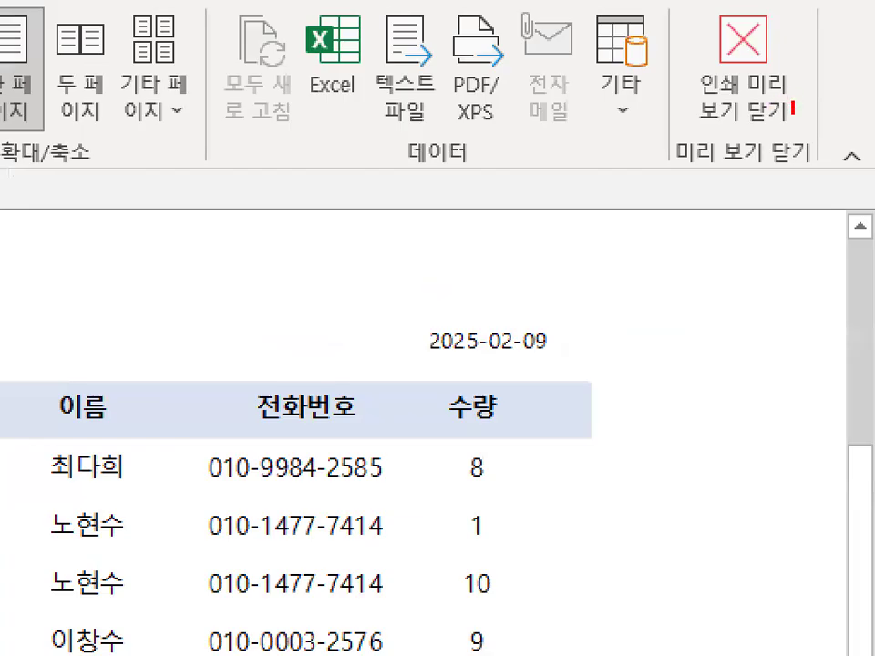
mouse_move(793, 107)
left_mouse_down()
mouse_move(685, 117)
mouse_move(697, 60)
mouse_move(753, 16)
mouse_move(814, 92)
left_mouse_up()
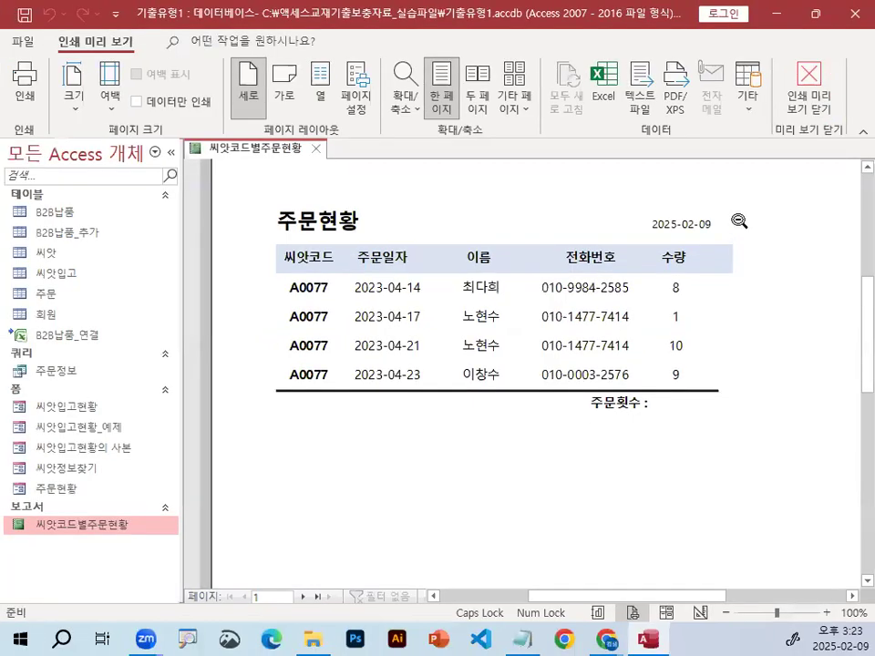
key("Escape")
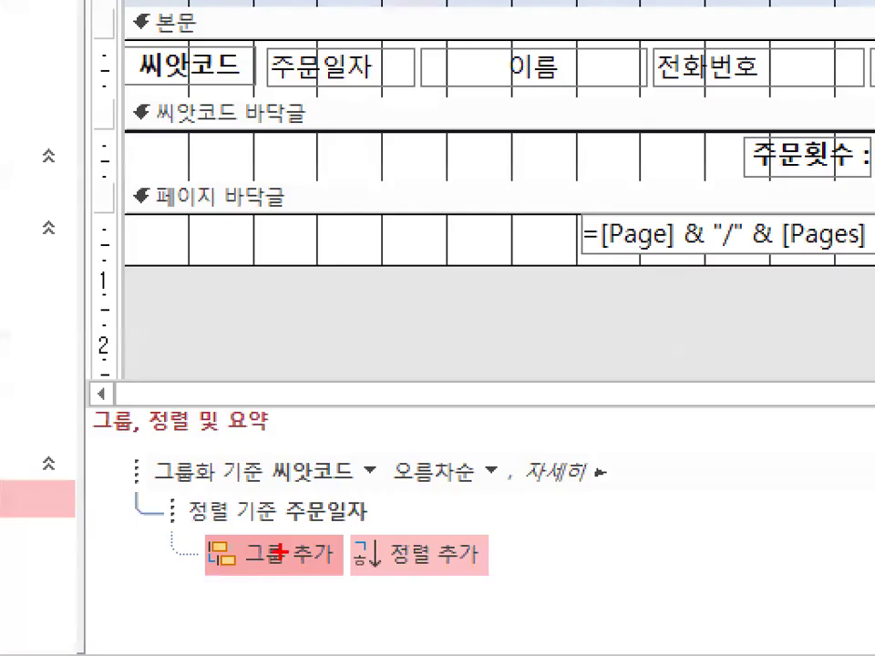
Review the finished group and sort entries and hide the 그룹, 정렬 및 요약 pane
mouse_move(597, 576)
left_mouse_down()
mouse_move(463, 653)
mouse_move(273, 428)
mouse_move(537, 456)
mouse_move(547, 519)
left_mouse_up()
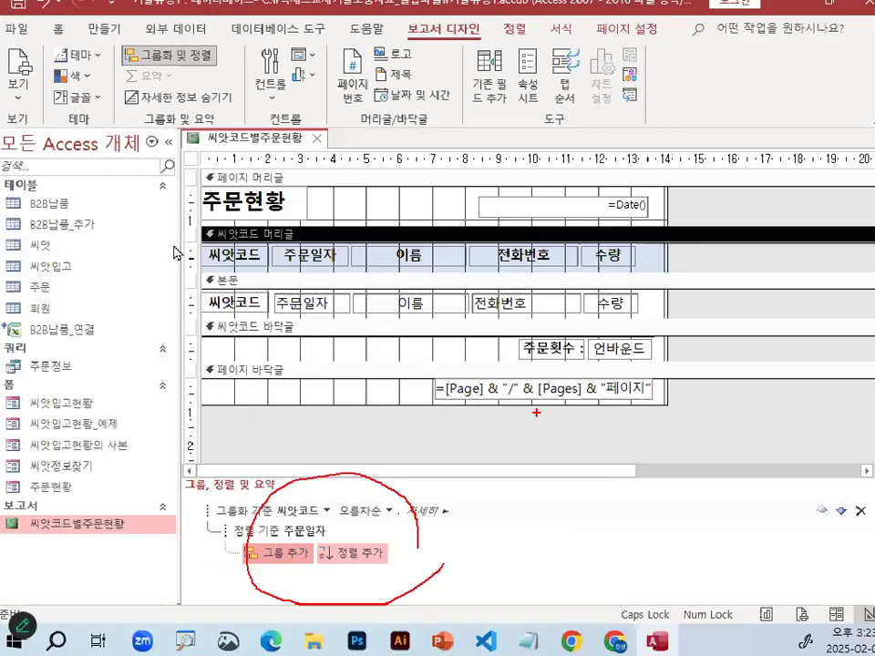
key("e")
left_click_drag(260, 64, 137, 44)
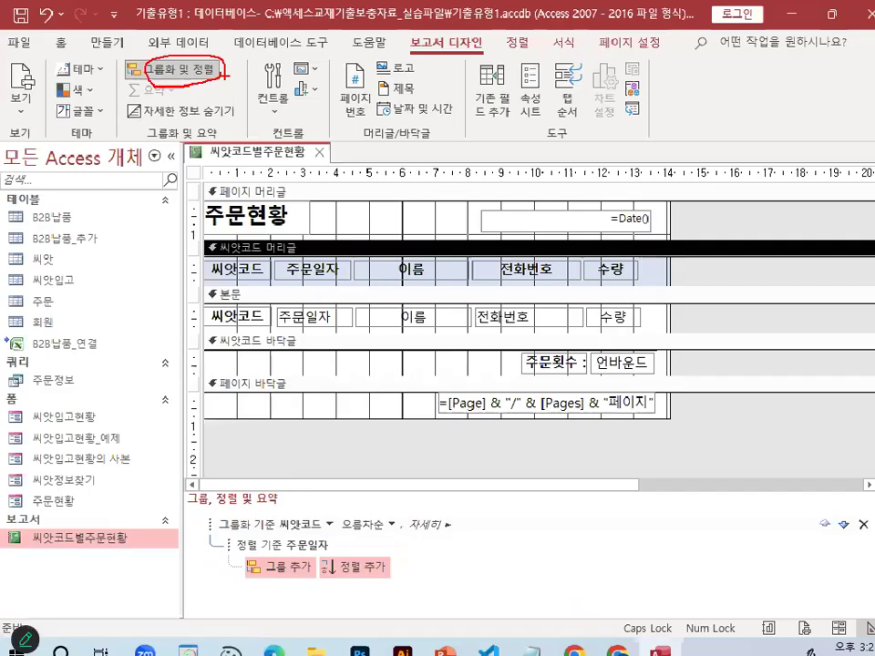
key("Escape")
left_click(173, 80)
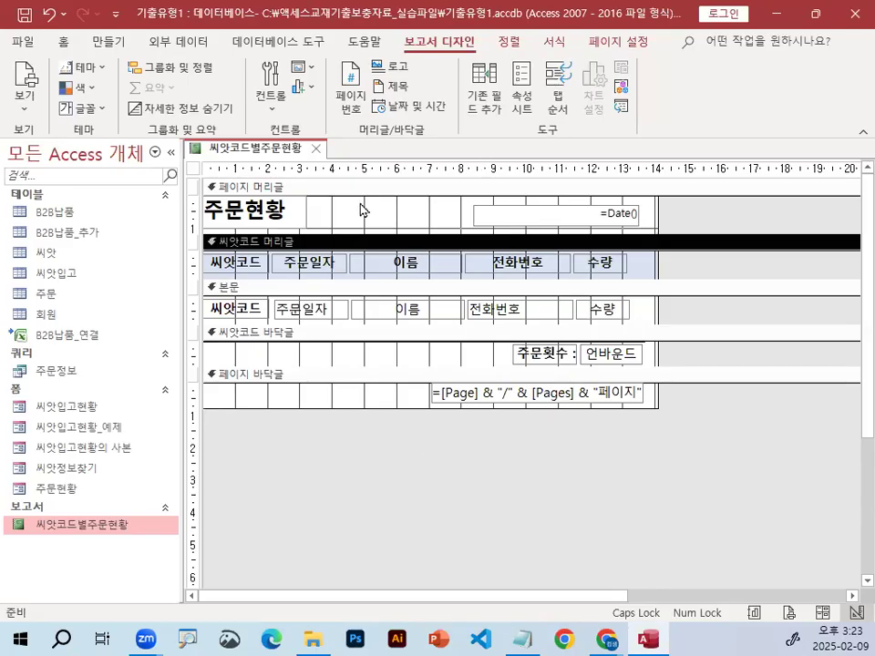
Open the report in print preview and examine the repeated 씨앗코드 values in the first group's rows
left_click(25, 106)
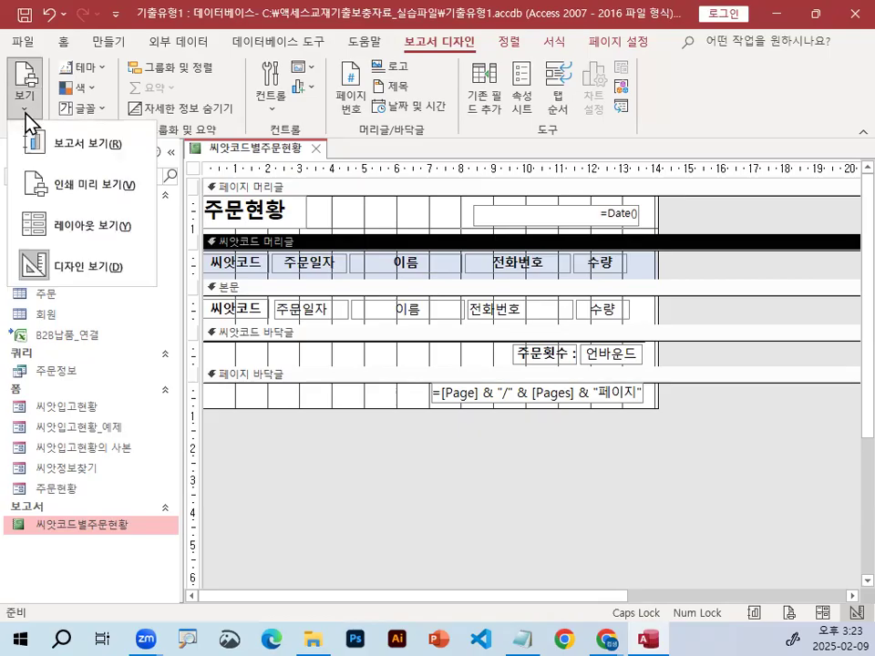
left_click(86, 185)
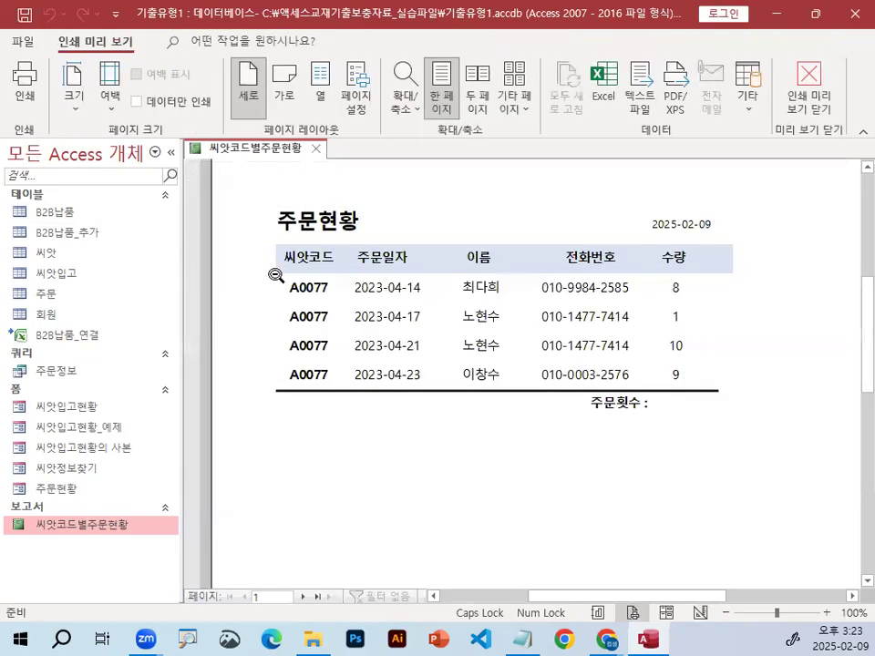
left_click_drag(309, 326, 345, 326)
left_click_drag(309, 384, 407, 384)
left_click_drag(267, 454, 401, 454)
left_click_drag(290, 521, 388, 521)
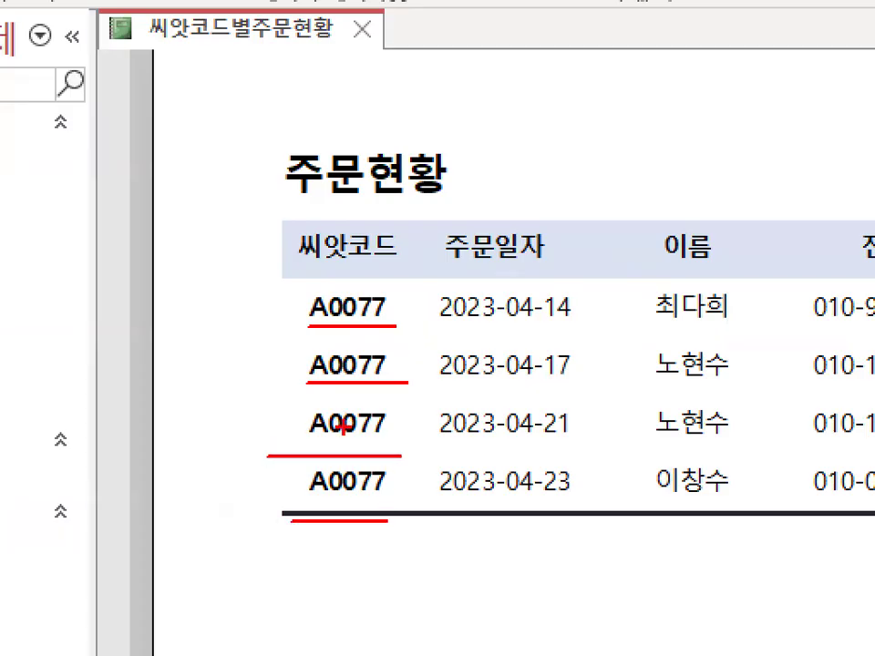
mouse_move(402, 325)
left_mouse_down()
mouse_move(400, 314)
mouse_move(399, 347)
mouse_move(353, 346)
mouse_move(294, 526)
left_mouse_up()
left_click_drag(321, 358, 415, 592)
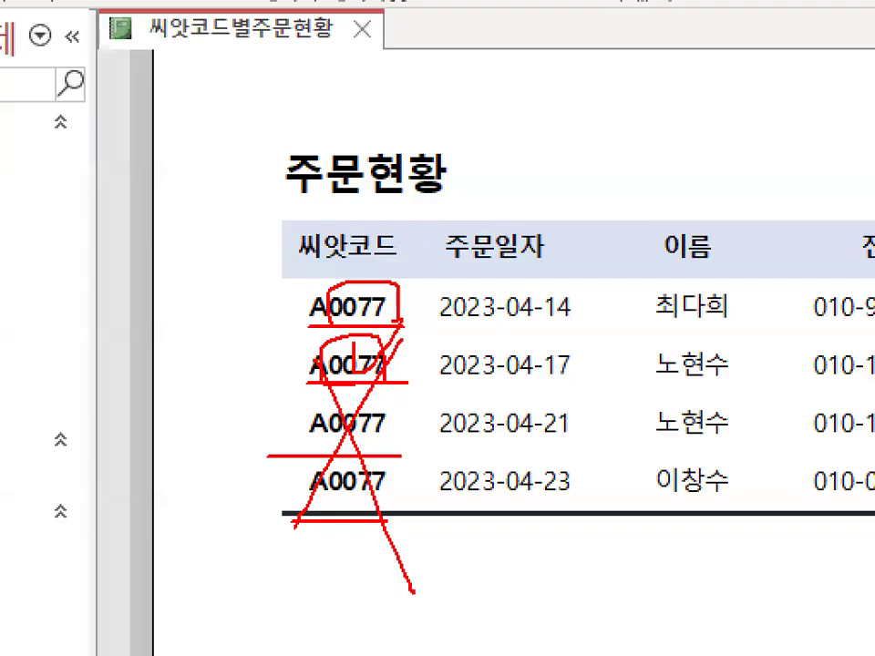
key("Escape")
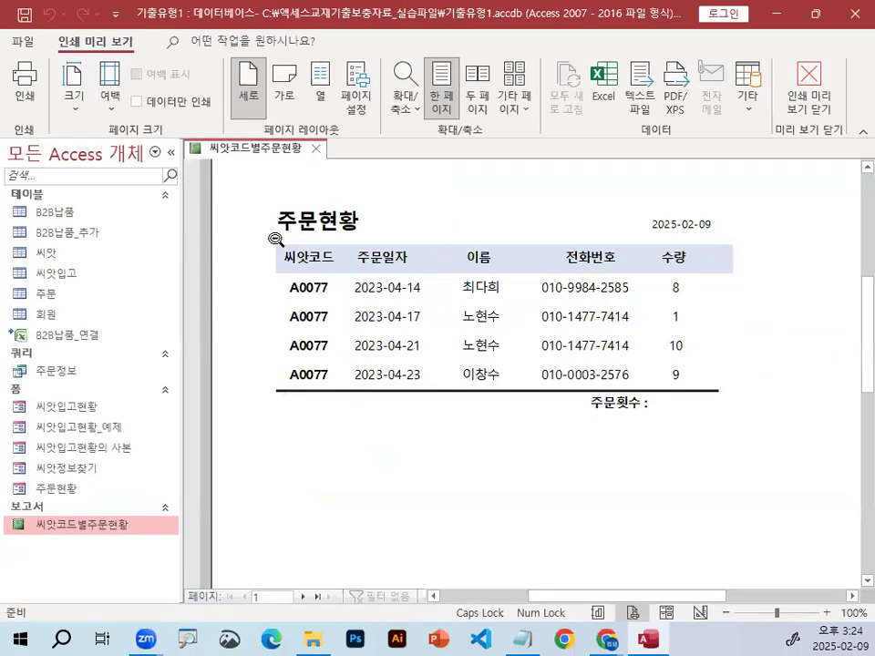
Compare the first 씨앗코드 value with the duplicates in the rows beneath it, and close the print preview
left_click_drag(301, 354, 375, 351)
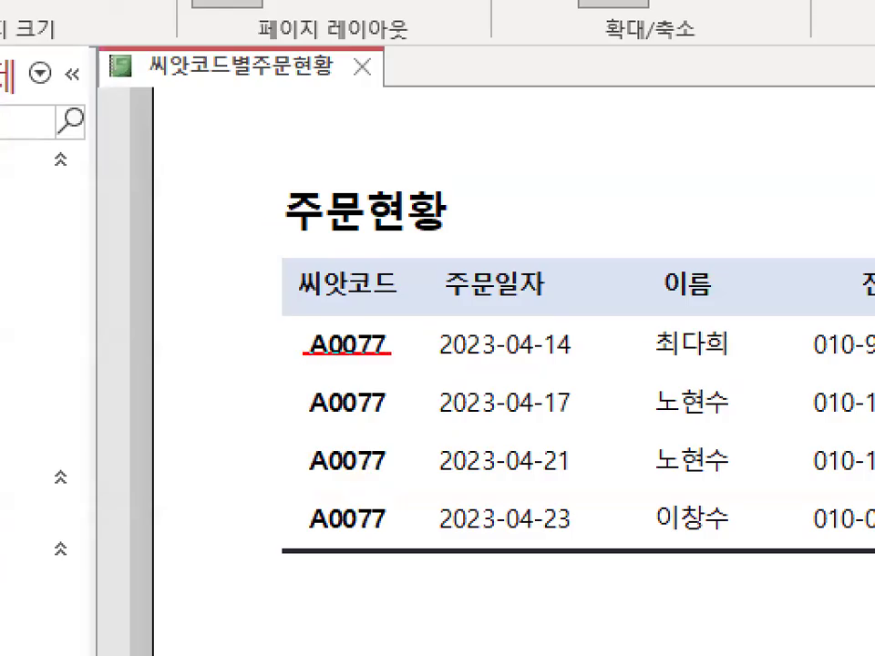
mouse_move(377, 398)
left_mouse_down()
mouse_move(309, 416)
mouse_move(374, 390)
left_mouse_up()
mouse_move(333, 480)
left_mouse_down()
mouse_move(374, 467)
mouse_move(383, 473)
left_mouse_up()
left_click_drag(351, 513, 393, 530)
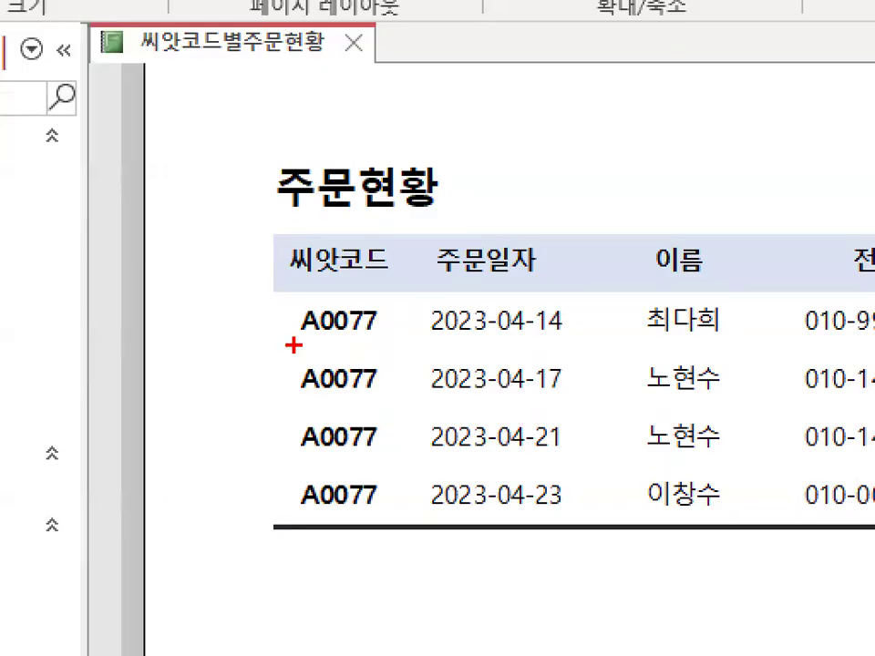
left_click_drag(285, 298, 331, 296)
mouse_move(296, 394)
left_mouse_down()
mouse_move(381, 394)
mouse_move(279, 419)
left_mouse_up()
mouse_move(298, 355)
left_mouse_down()
mouse_move(318, 390)
mouse_move(367, 418)
left_mouse_up()
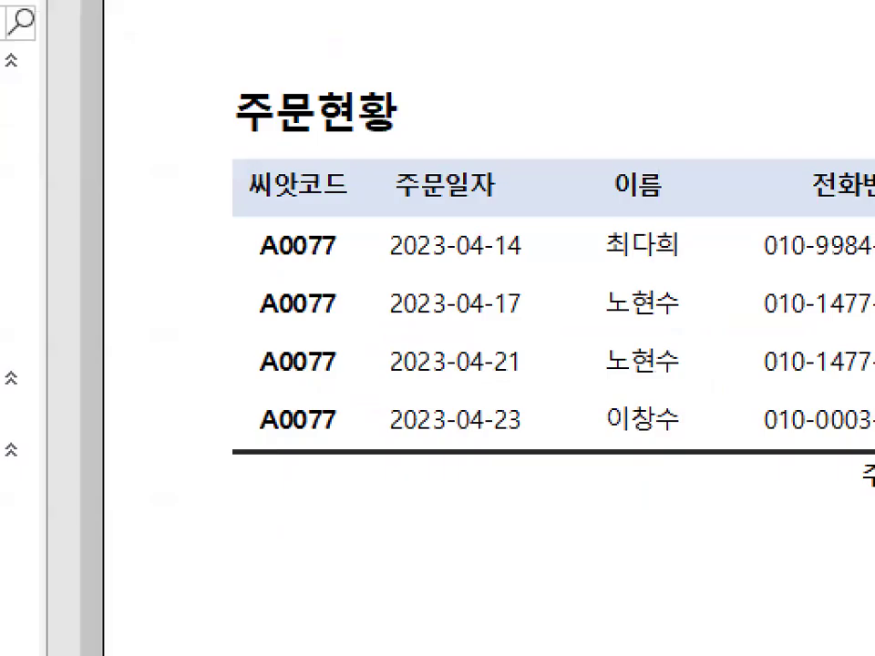
mouse_move(392, 438)
left_mouse_down()
mouse_move(377, 490)
mouse_move(424, 449)
left_mouse_up()
left_click_drag(377, 288, 253, 460)
left_click_drag(260, 283, 365, 497)
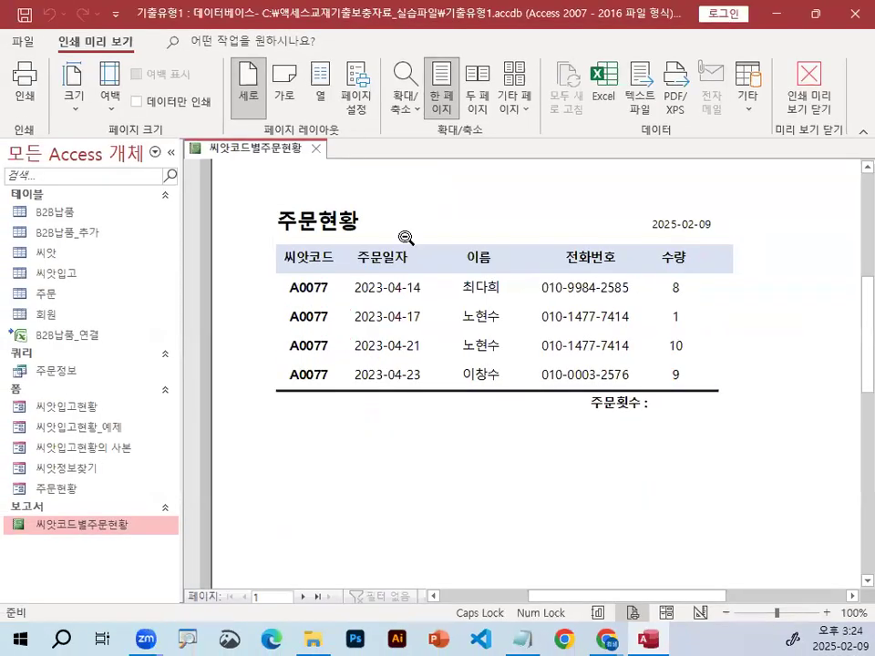
key("Escape")
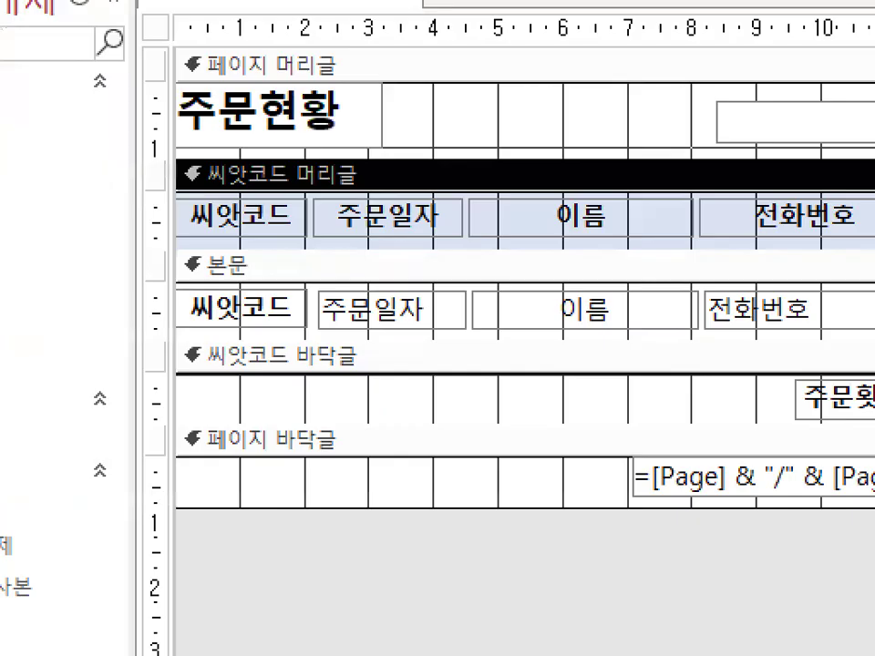
Select the 씨앗코드 text box in the report's 본문 section
mouse_move(295, 306)
left_mouse_down()
mouse_move(273, 321)
mouse_move(211, 277)
mouse_move(289, 290)
mouse_move(362, 189)
left_mouse_up()
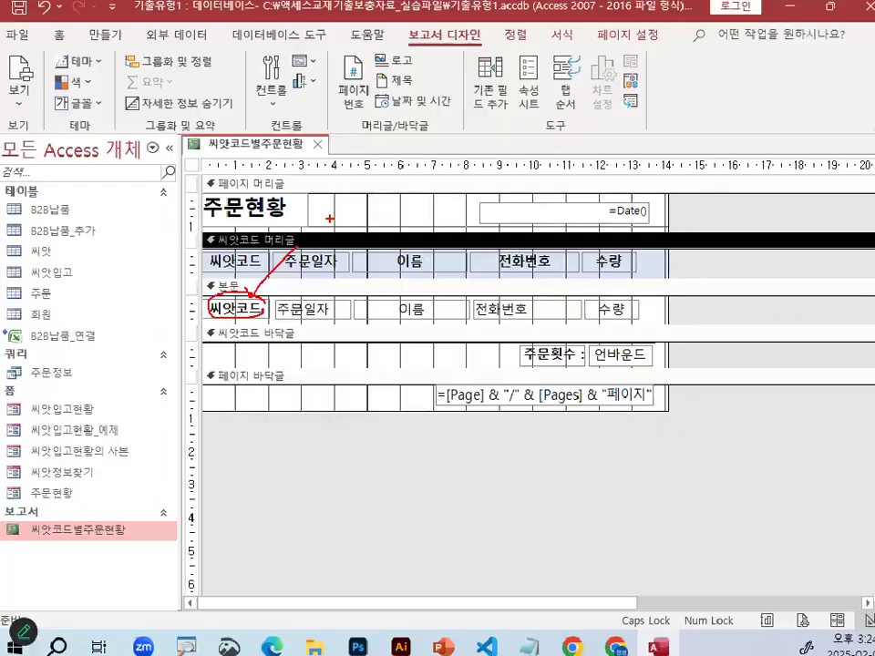
key("Escape")
left_click(242, 310)
left_click_drag(274, 284, 300, 297)
key("Escape")
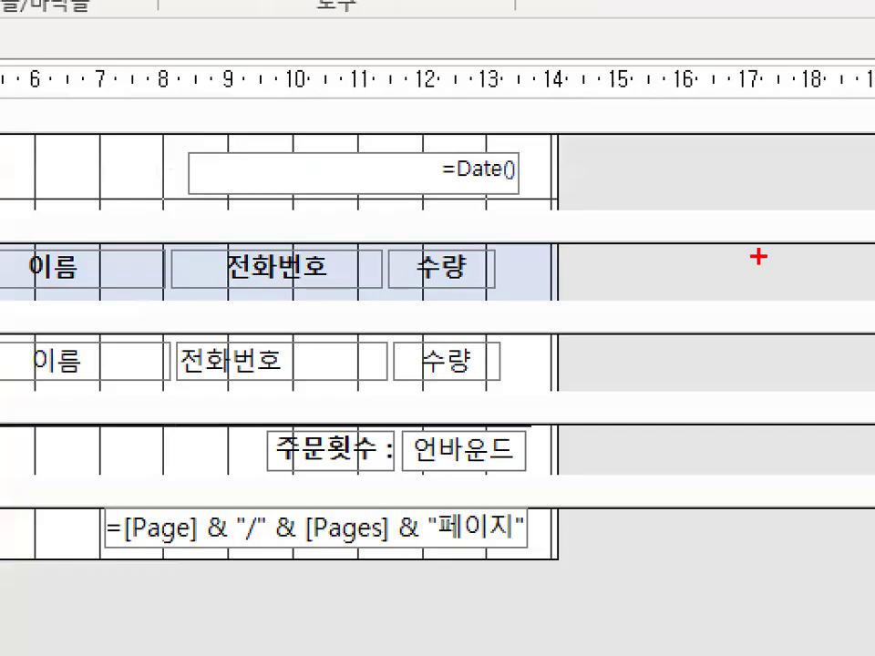
mouse_move(701, 184)
left_mouse_down()
mouse_move(702, 390)
mouse_move(816, 226)
left_mouse_up()
mouse_move(873, 196)
left_mouse_down()
mouse_move(644, 164)
mouse_move(629, 251)
left_mouse_up()
left_click_drag(713, 197, 666, 278)
left_click_drag(766, 202, 697, 350)
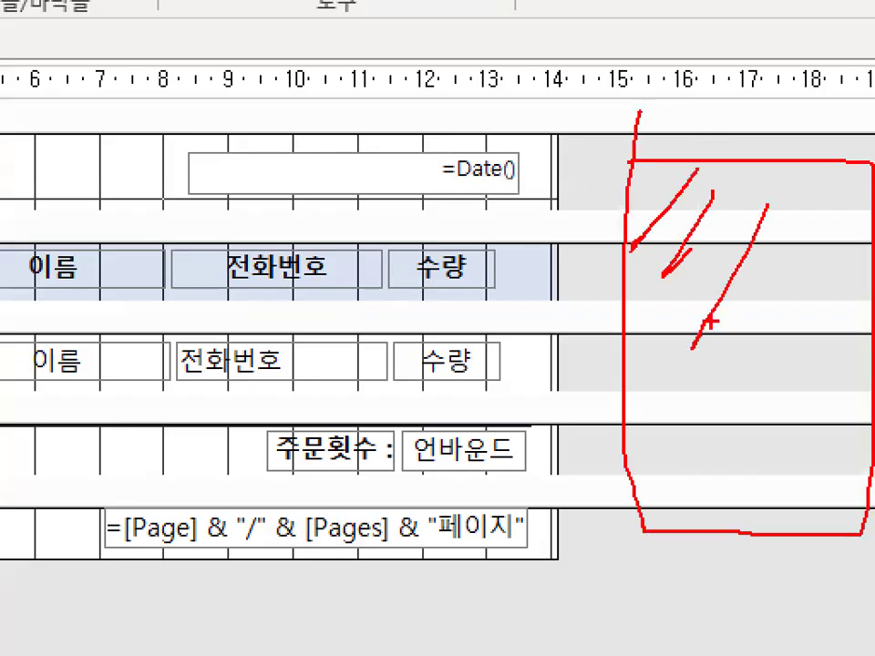
left_click_drag(760, 325, 764, 367)
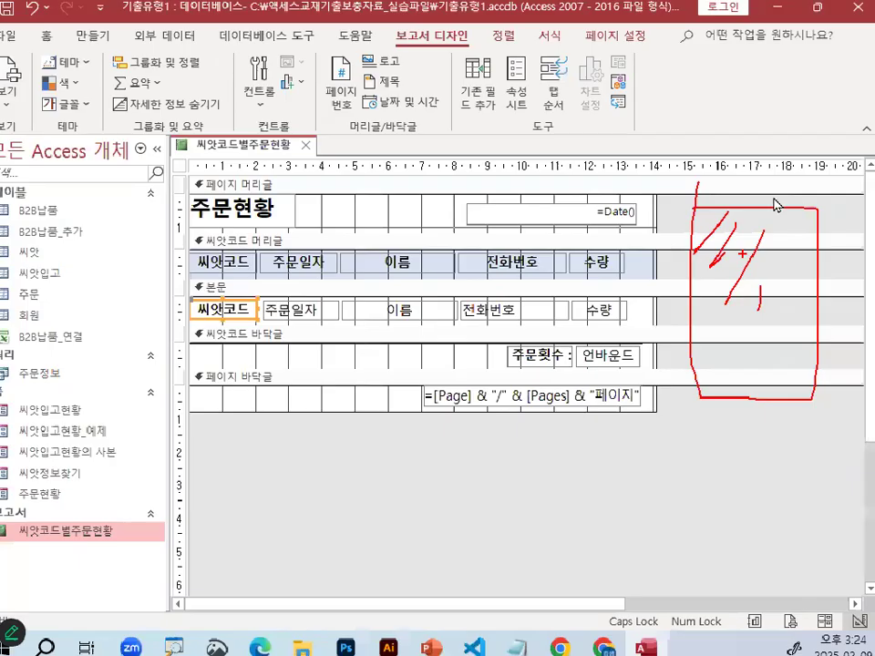
key("Escape")
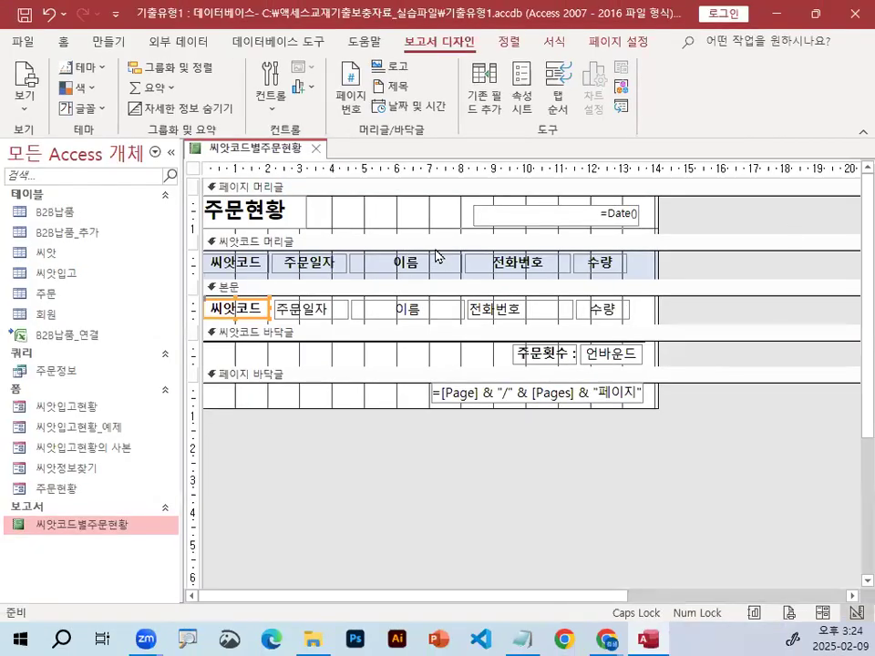
mouse_move(582, 450)
left_mouse_down()
mouse_move(716, 356)
mouse_move(556, 447)
left_mouse_up()
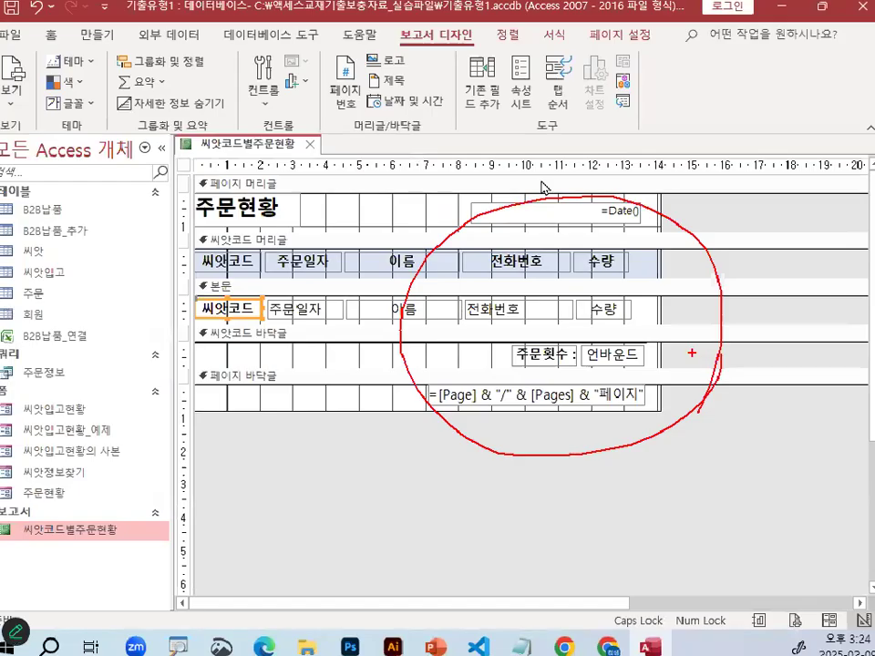
key("Escape")
Open the property sheet for the selected 씨앗코드 text box, reposition it, and check the 컨트롤 원본 property
left_click(529, 114)
left_click_drag(624, 45, 672, 115)
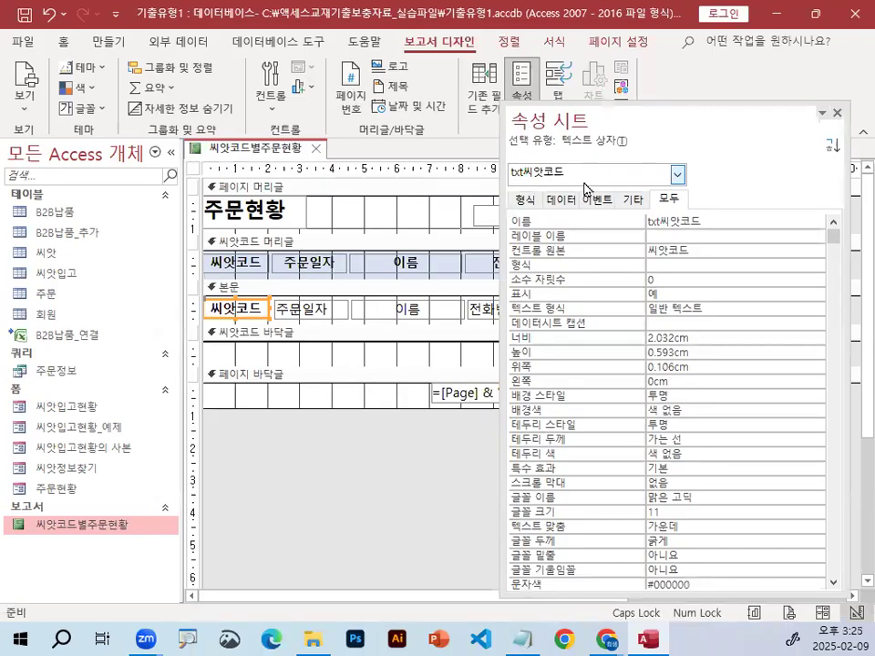
key("ctrl+1")
left_click(683, 264)
mouse_move(709, 251)
left_mouse_down()
mouse_move(615, 257)
mouse_move(704, 244)
left_mouse_up()
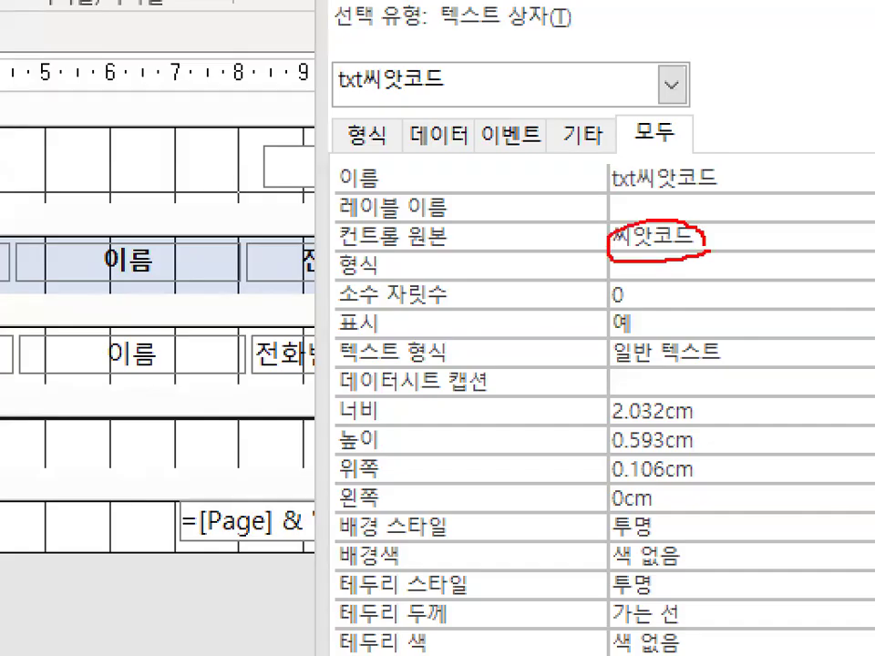
key("Escape")
left_click_drag(765, 147, 617, 80)
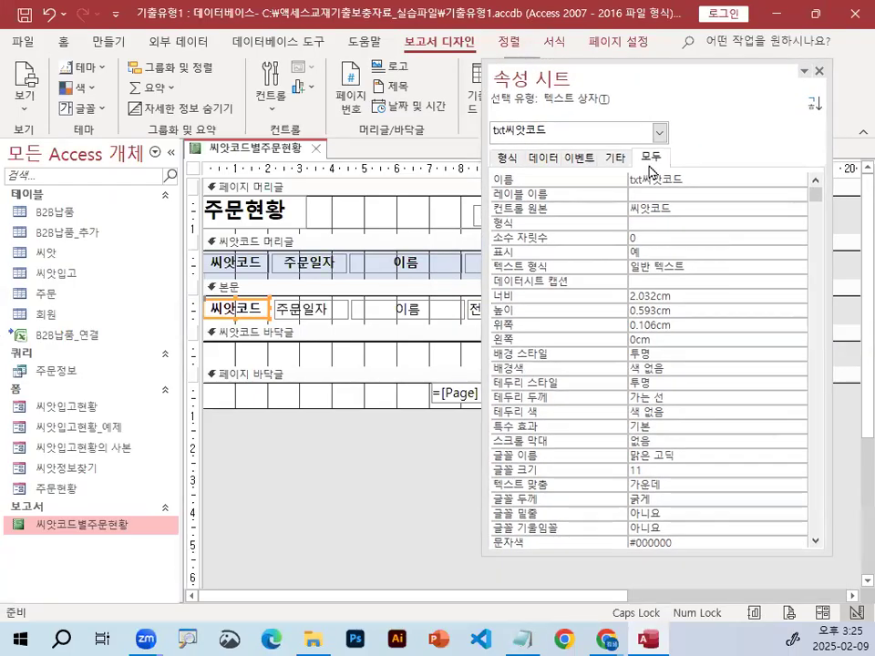
Look through the full property list of the 씨앗코드 text box for the 중복 내용 숨기기 property
key("ctrl+1")
left_click_drag(667, 150, 671, 153)
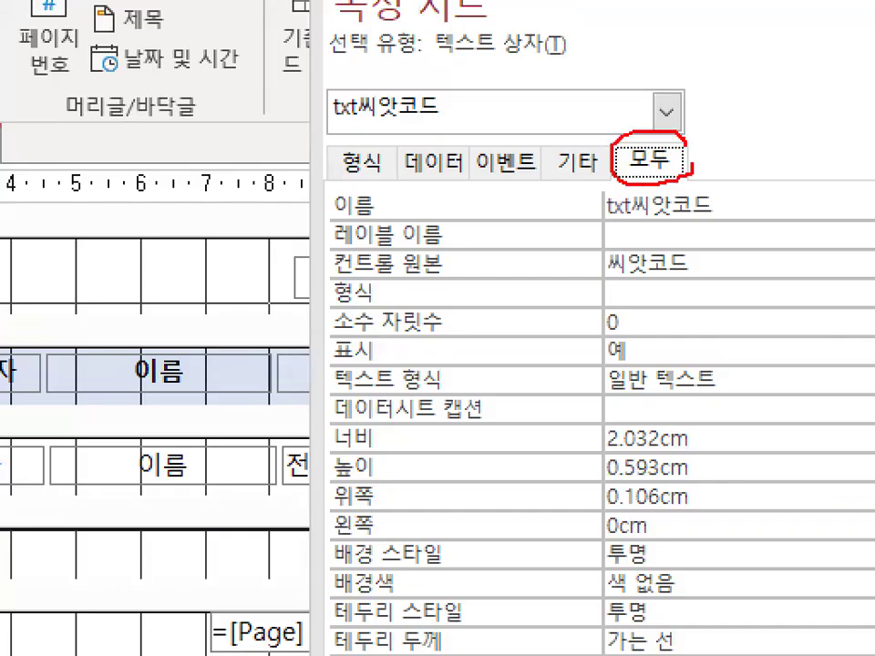
key("Escape")
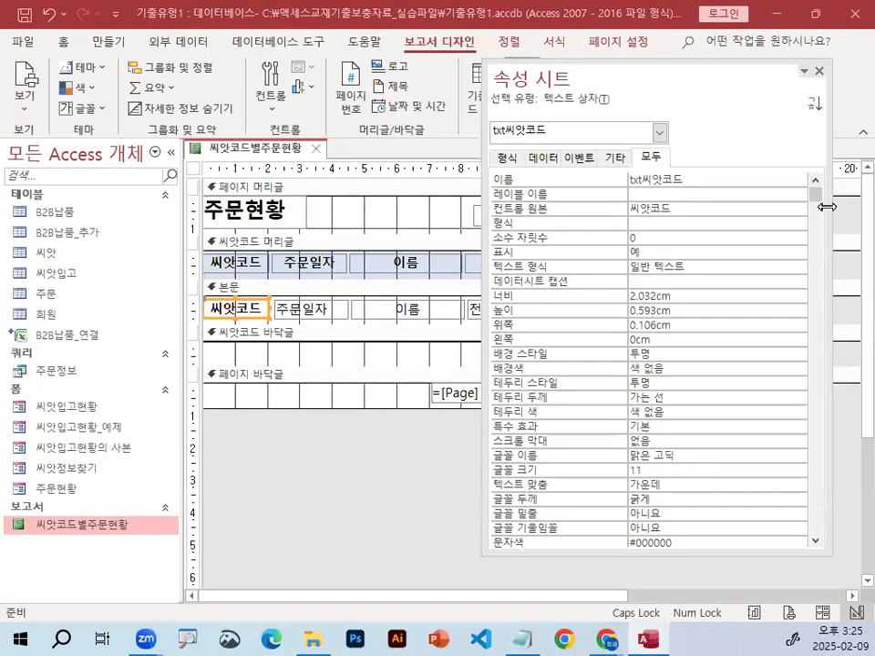
key("ctrl+1")
mouse_move(822, 184)
left_mouse_down()
mouse_move(812, 304)
mouse_move(846, 253)
left_mouse_up()
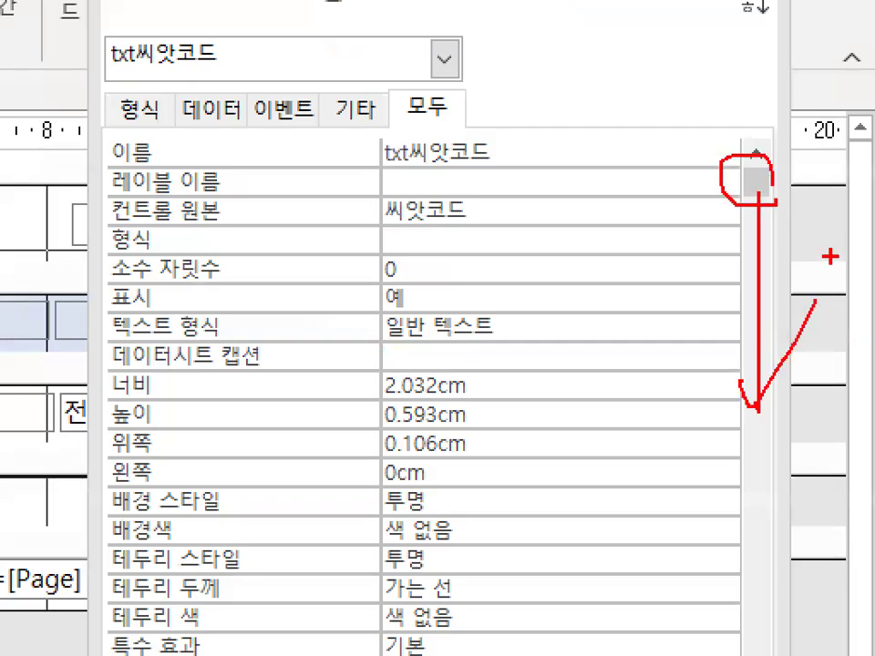
key("Escape")
scroll(825, 339, "down", 5)
left_click_drag(821, 330, 822, 430)
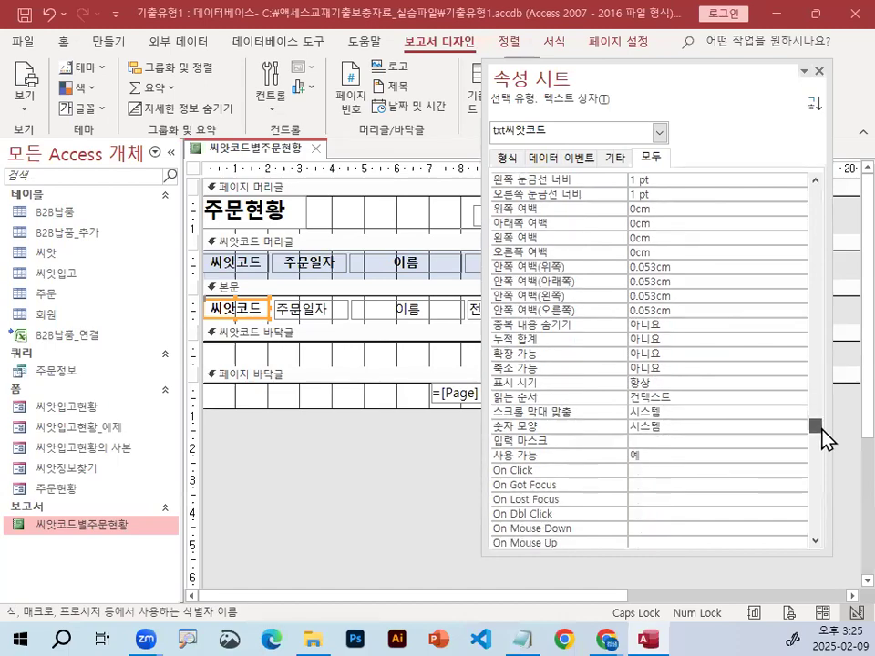
key("ctrl+1")
mouse_move(570, 484)
left_mouse_down()
mouse_move(568, 491)
mouse_move(485, 477)
mouse_move(567, 445)
left_mouse_up()
key("Escape")
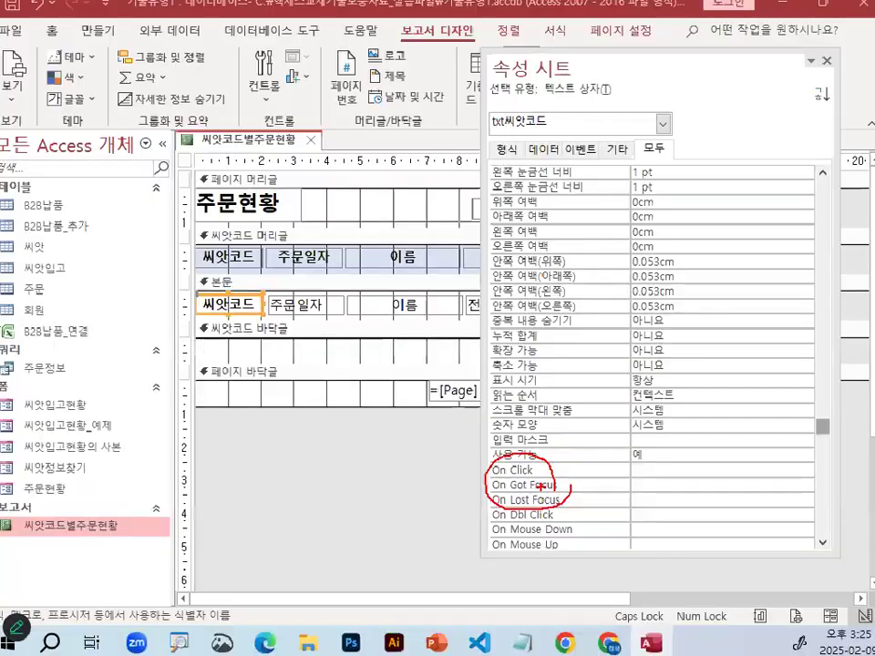
Set 중복 내용 숨기기 to 예 for the 씨앗코드 text box in the 본문 section
key("ctrl+1")
left_click_drag(606, 326, 429, 333)
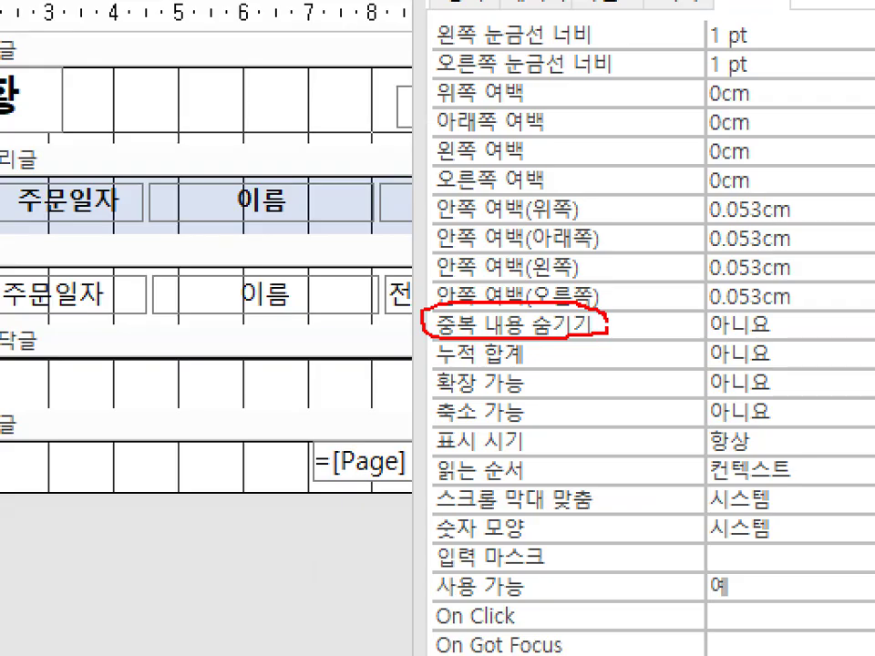
left_click_drag(796, 344, 724, 306)
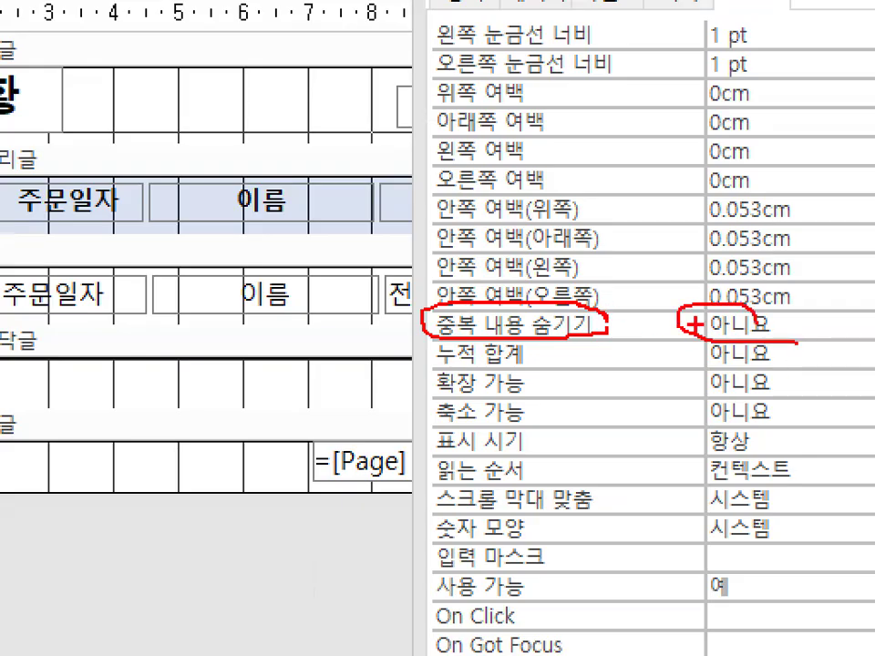
key("Escape")
left_click(670, 323)
left_click(799, 325)
left_click(767, 338)
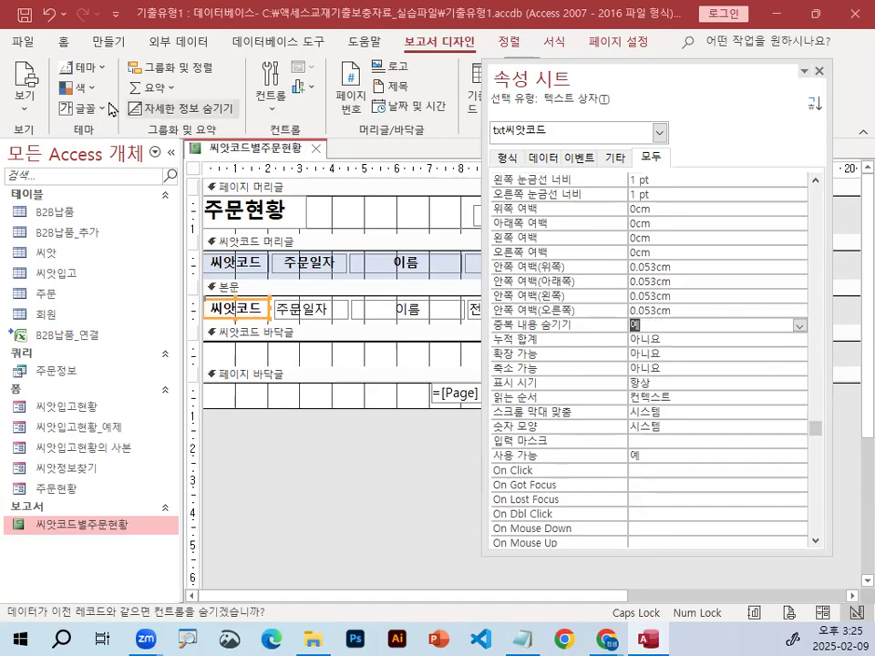
Open the report in print preview and examine the 씨앗코드 column in the first group for repeated values
left_click(29, 112)
left_click(41, 181)
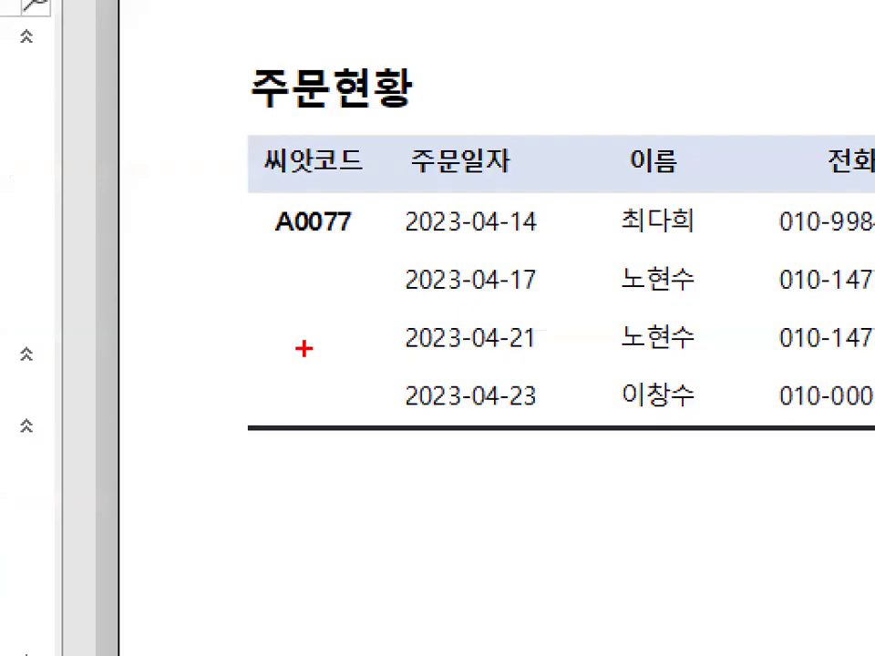
left_click_drag(319, 301, 288, 369)
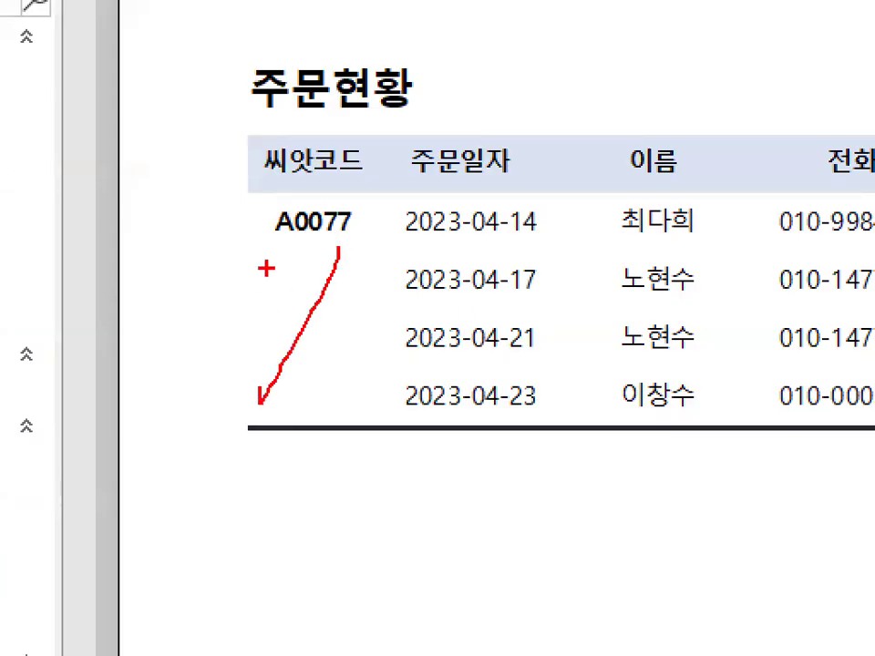
left_click_drag(266, 268, 413, 432)
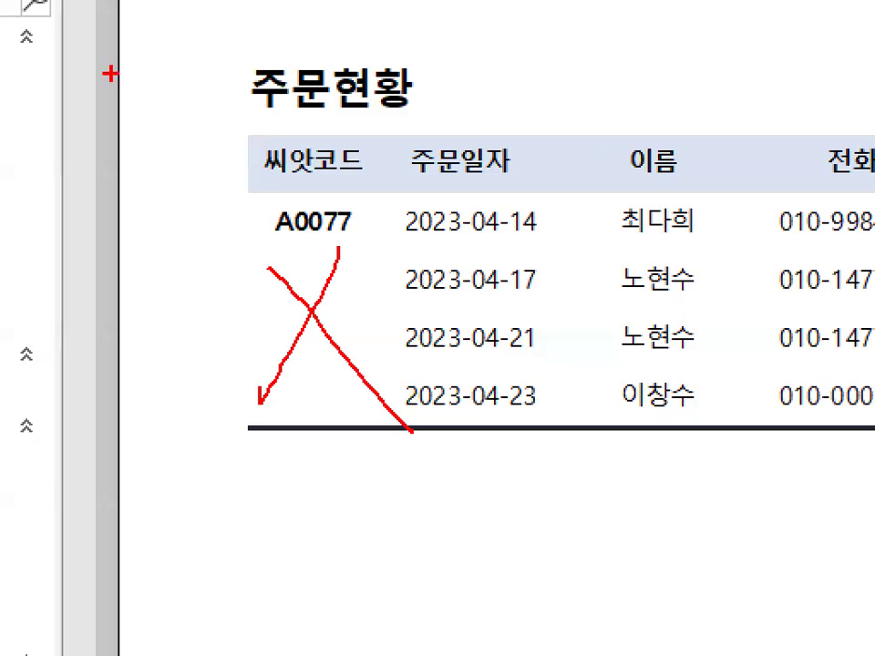
key("Escape")
Switch to the Notepad class notes and read the 3번문항 notes on hiding values identical to the previous record
left_click(530, 638)
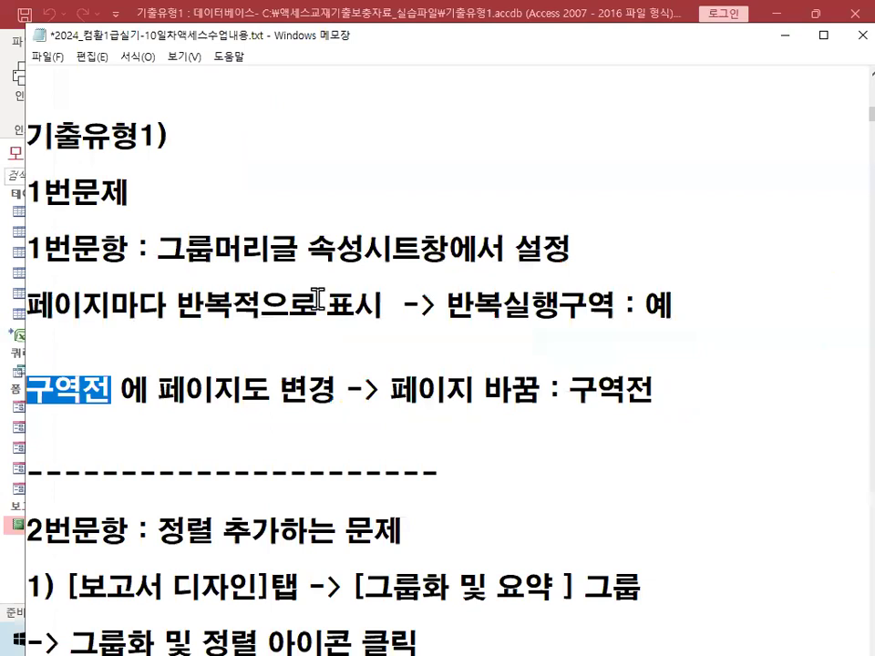
scroll(323, 293, "down", 1)
scroll(327, 316, "down", 2)
scroll(330, 310, "down", 2)
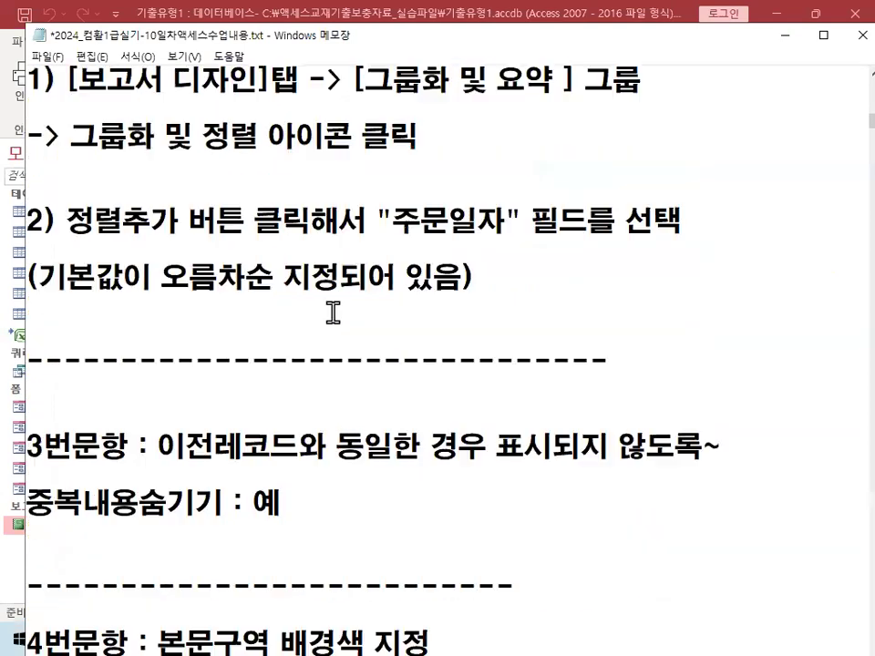
left_click_drag(160, 278, 710, 275)
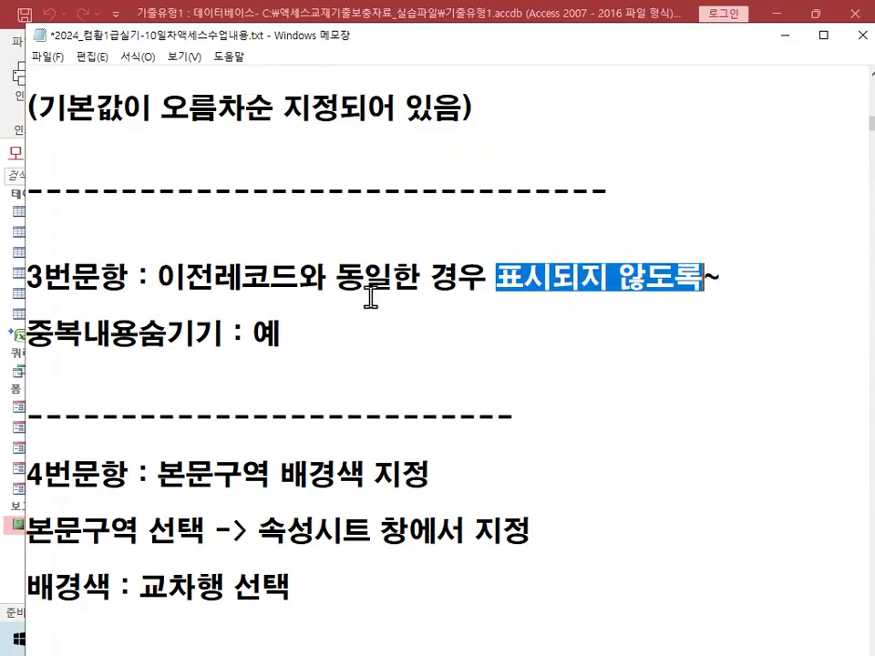
left_click_drag(28, 332, 319, 335)
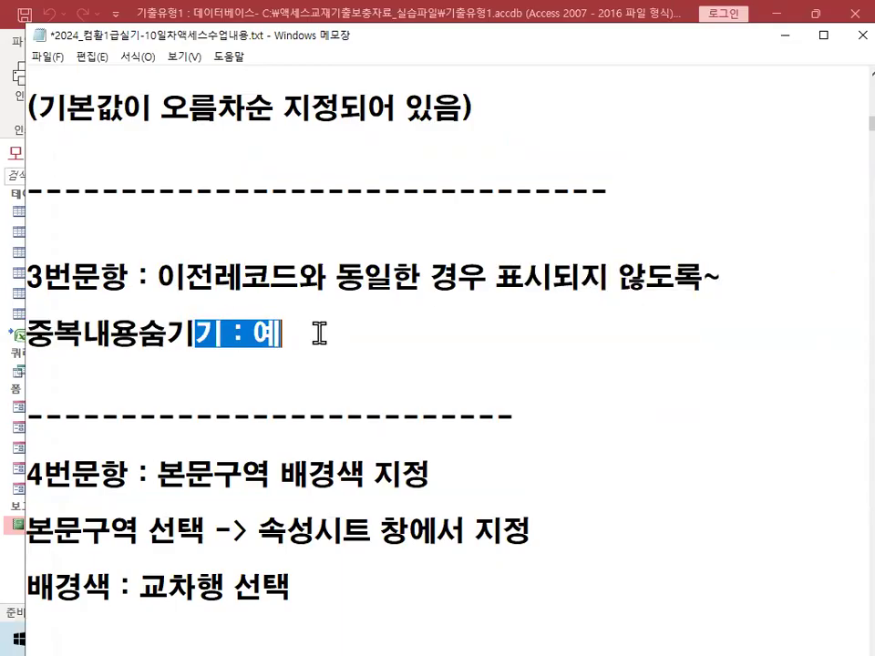
left_click(400, 332)
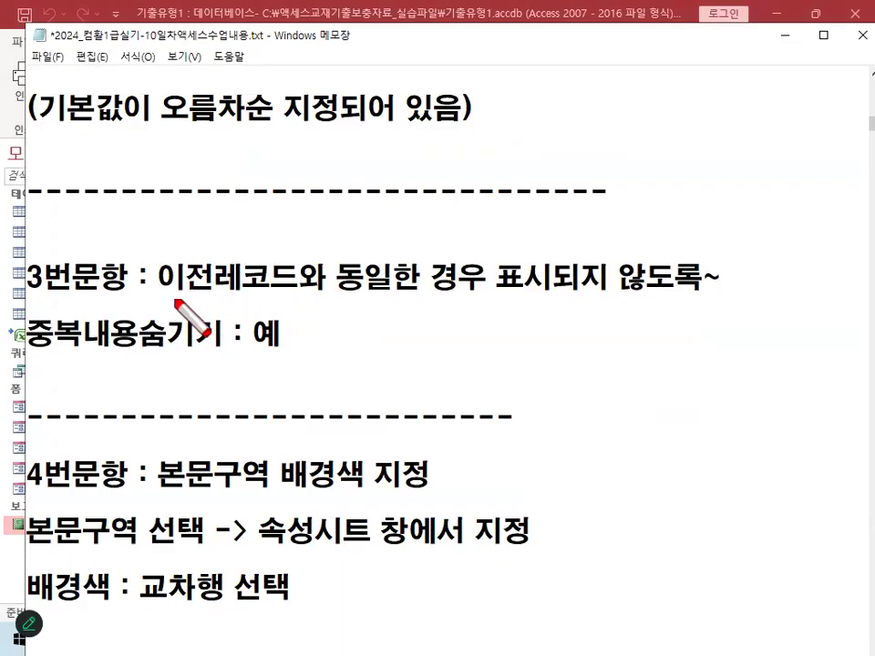
left_click_drag(175, 298, 640, 297)
mouse_move(26, 353)
left_mouse_down()
mouse_move(318, 356)
mouse_move(289, 357)
mouse_move(305, 350)
mouse_move(328, 205)
left_mouse_up()
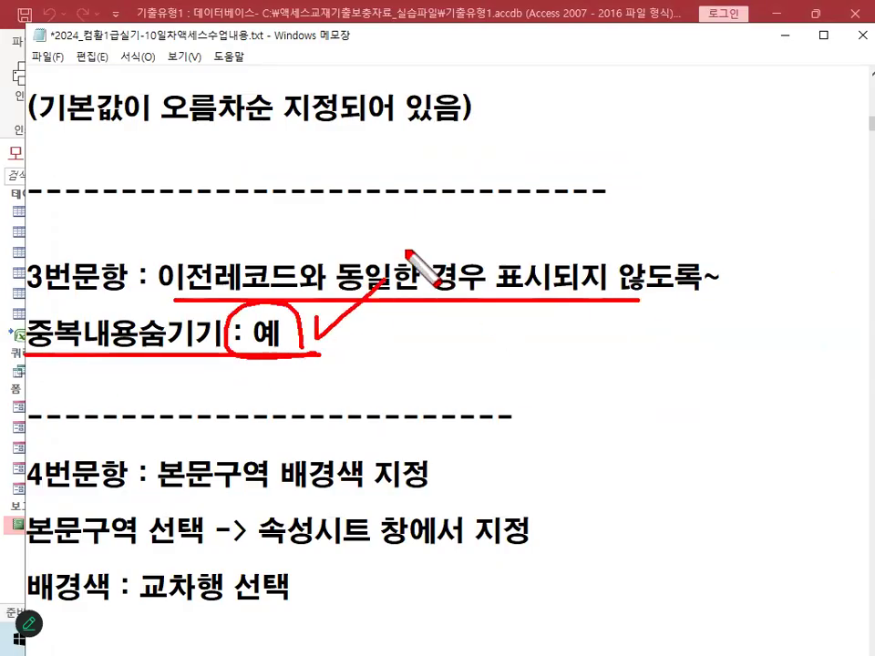
left_click_drag(260, 205, 313, 292)
left_click_drag(394, 202, 392, 265)
mouse_move(369, 237)
left_mouse_down()
mouse_move(417, 234)
mouse_move(460, 249)
left_mouse_up()
left_click_drag(512, 193, 525, 197)
left_click_drag(505, 229, 558, 230)
key("ctrl+z")
key("ctrl+z")
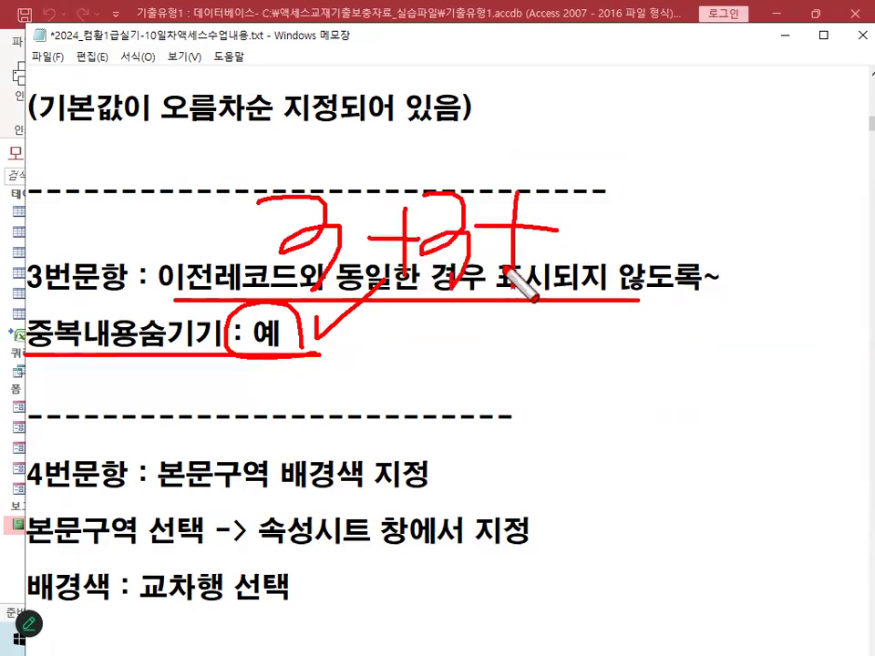
Minimize the notes and close the report's print preview to return to the design
key("Escape")
left_click(786, 43)
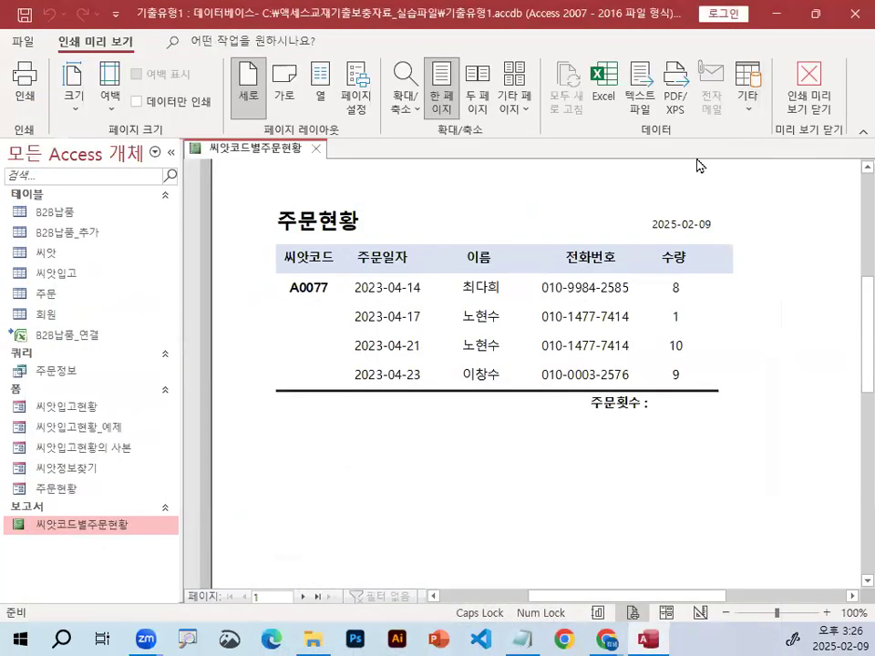
key("Escape")
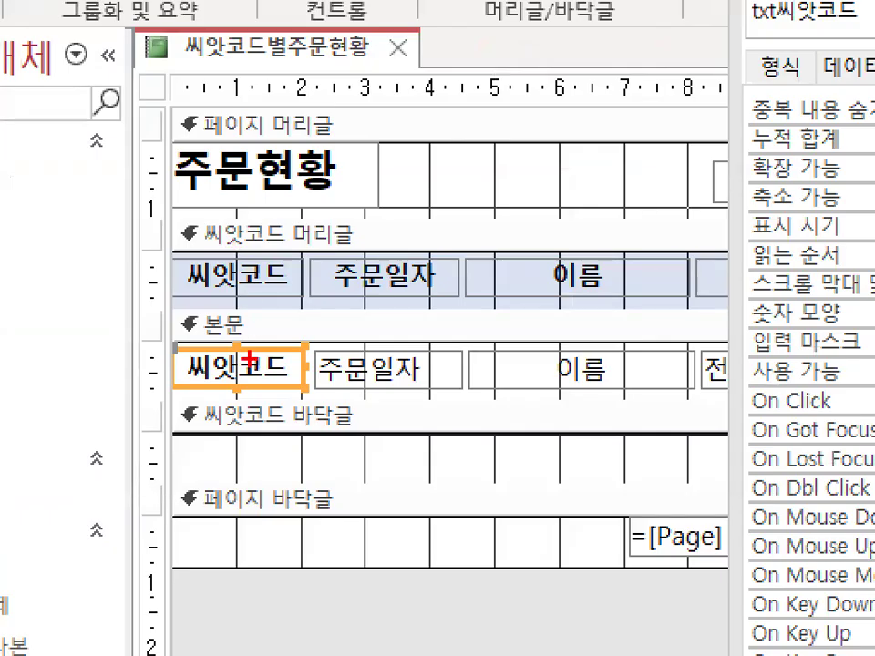
Select the whole 본문 section of the report by its section bar
mouse_move(255, 297)
left_mouse_down()
mouse_move(229, 300)
mouse_move(211, 281)
mouse_move(249, 292)
left_mouse_up()
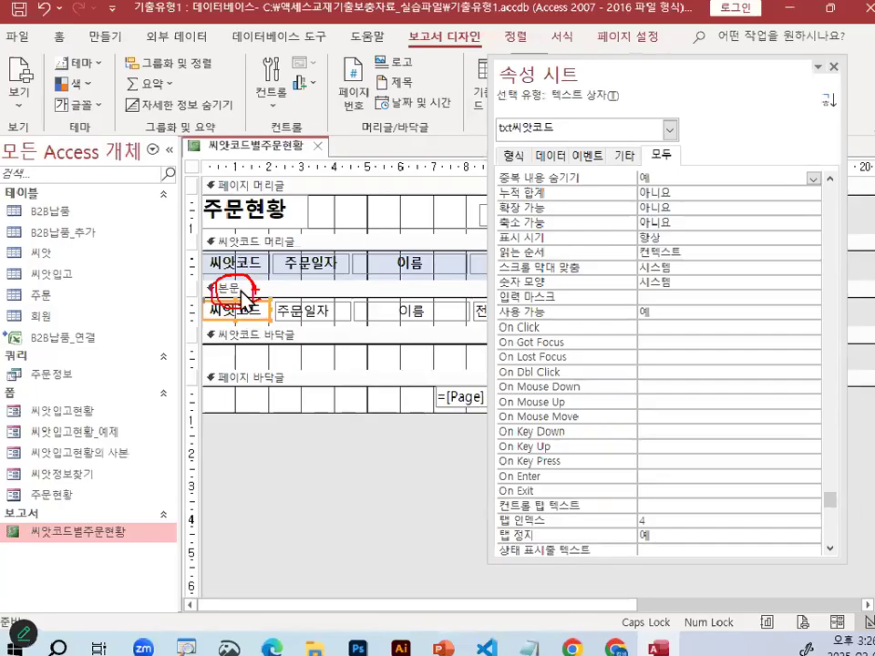
left_click(233, 289)
mouse_move(248, 279)
left_mouse_down()
mouse_move(193, 275)
mouse_move(246, 263)
mouse_move(255, 275)
left_mouse_up()
left_click_drag(448, 318, 533, 235)
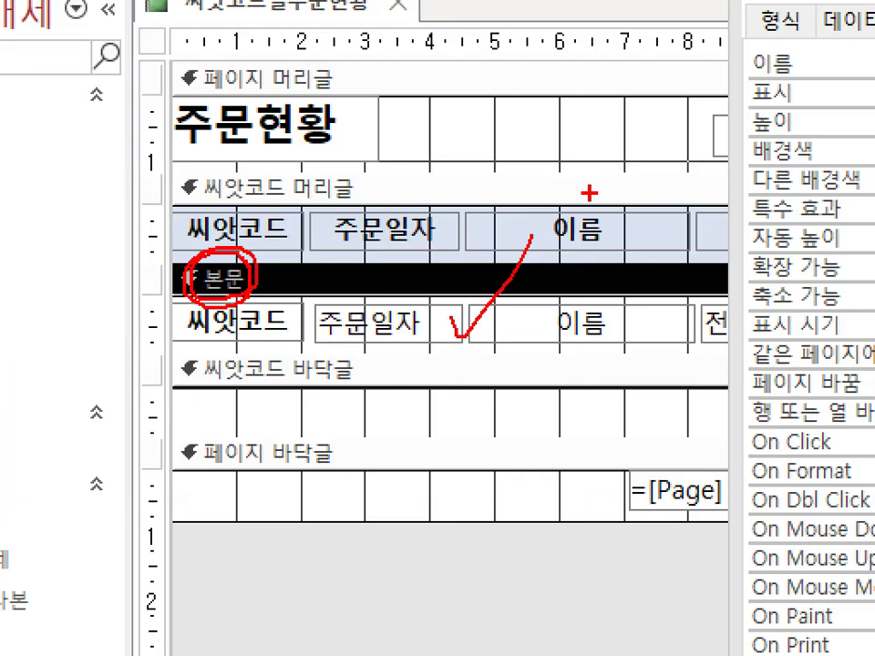
key("Escape")
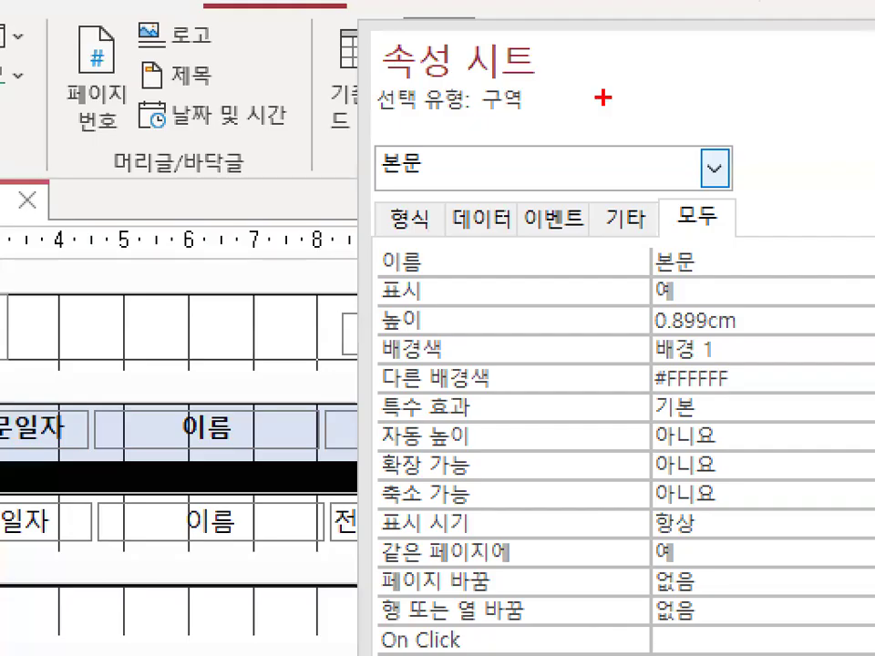
Check in the property sheet that 본문 is the selected object
mouse_move(599, 94)
left_mouse_down()
mouse_move(493, 98)
mouse_move(590, 88)
left_mouse_up()
left_click_drag(542, 132, 490, 147)
mouse_move(415, 135)
left_mouse_down()
mouse_move(364, 192)
mouse_move(420, 137)
mouse_move(471, 141)
left_mouse_up()
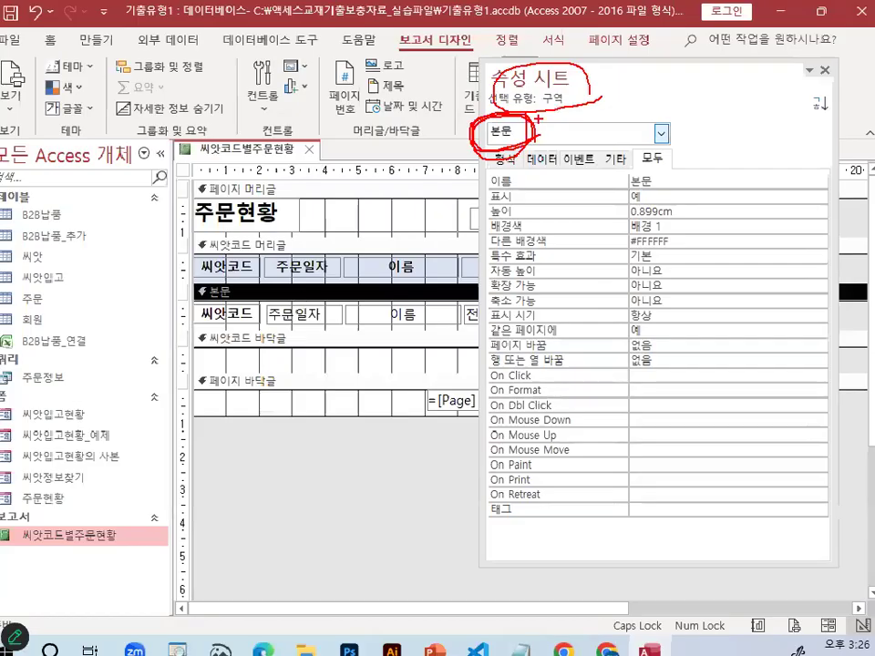
mouse_move(233, 287)
left_mouse_down()
mouse_move(232, 295)
mouse_move(235, 283)
left_mouse_up()
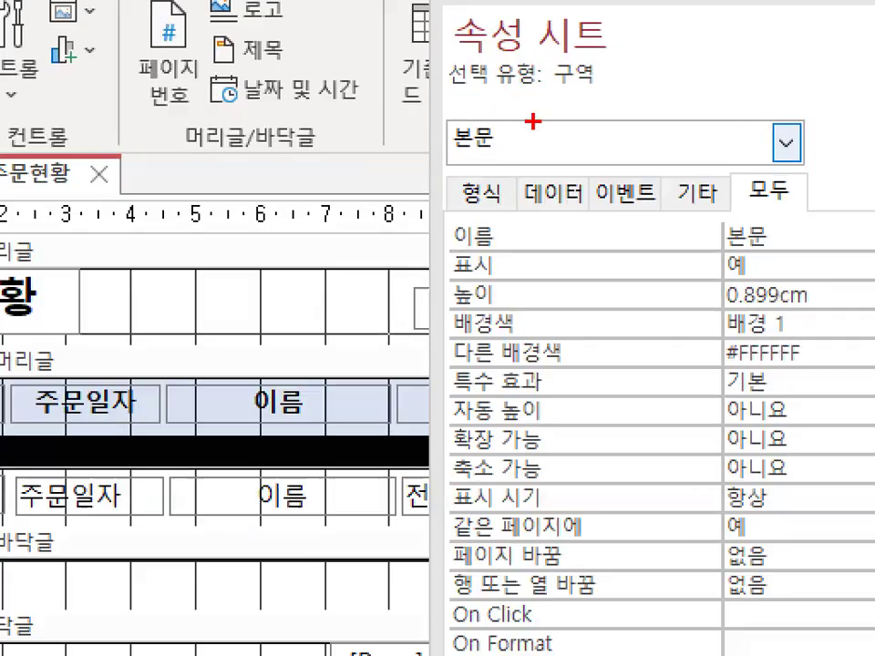
mouse_move(448, 153)
left_mouse_down()
mouse_move(535, 142)
mouse_move(445, 148)
left_mouse_up()
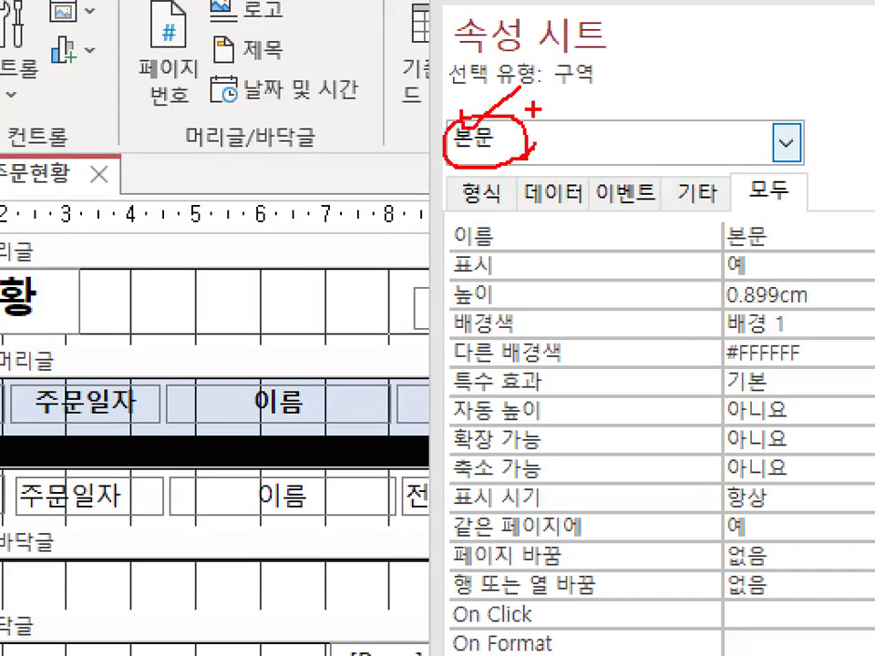
Set the 배경색 property of the 본문 section to 교차 행
left_click_drag(461, 127, 690, 1)
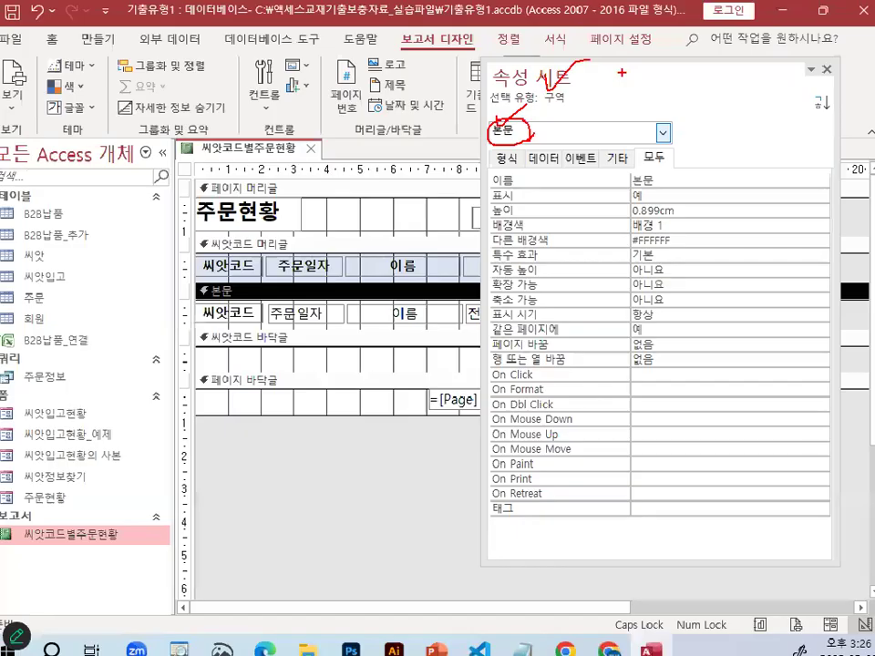
key("e")
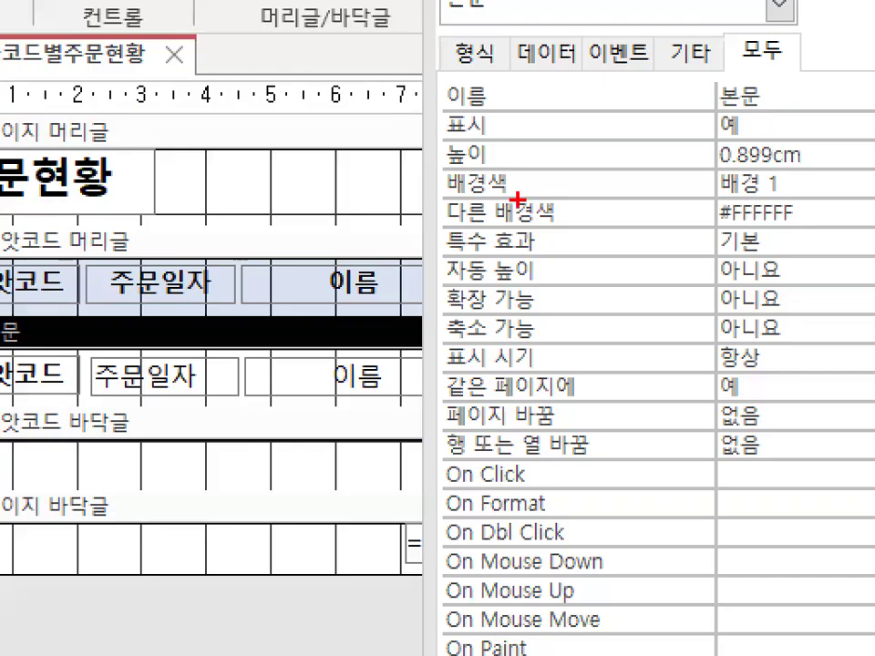
mouse_move(434, 185)
left_mouse_down()
mouse_move(451, 204)
mouse_move(438, 169)
left_mouse_up()
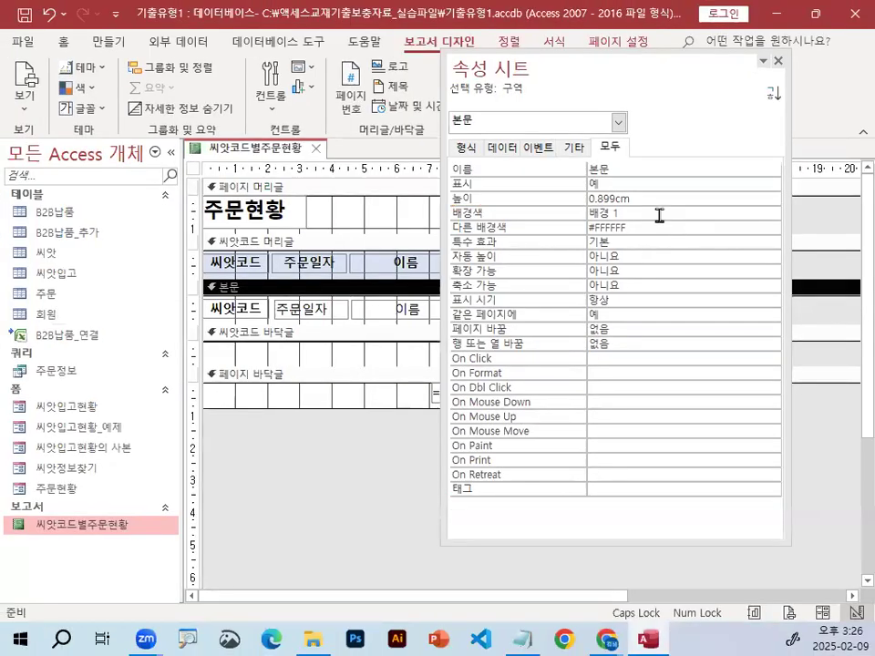
left_click(663, 214)
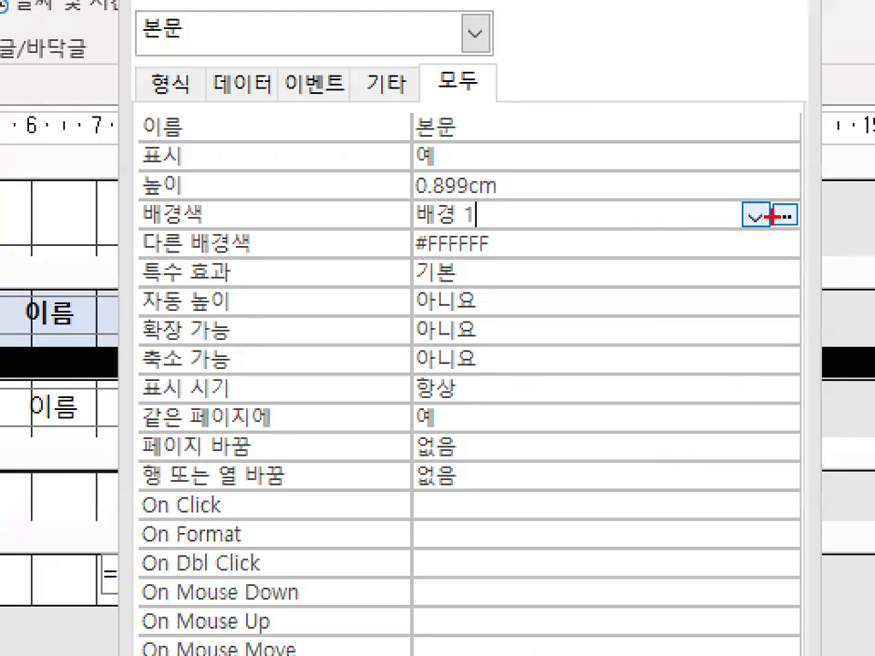
left_click_drag(747, 212, 769, 220)
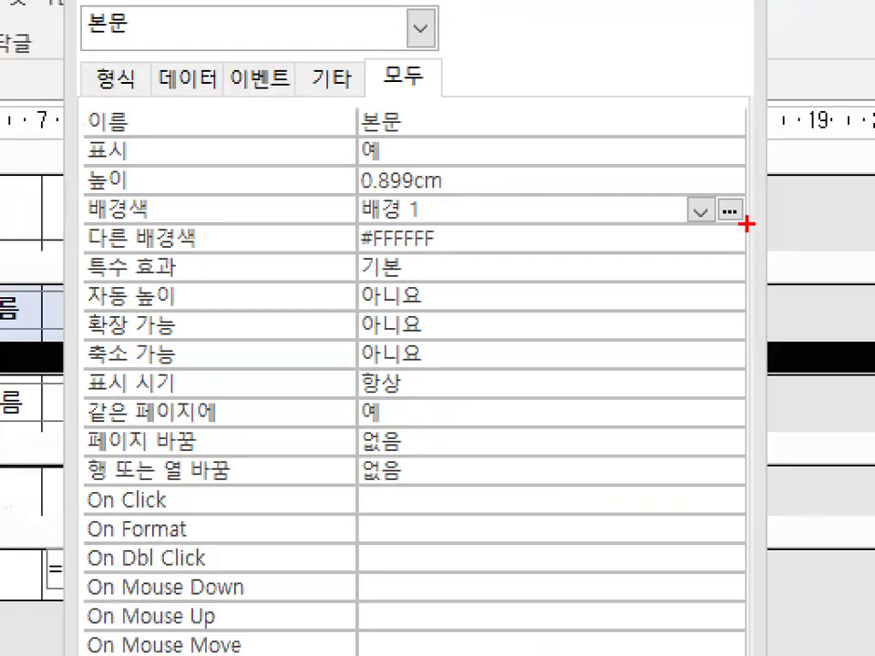
mouse_move(745, 223)
left_mouse_down()
mouse_move(717, 226)
mouse_move(755, 240)
left_mouse_up()
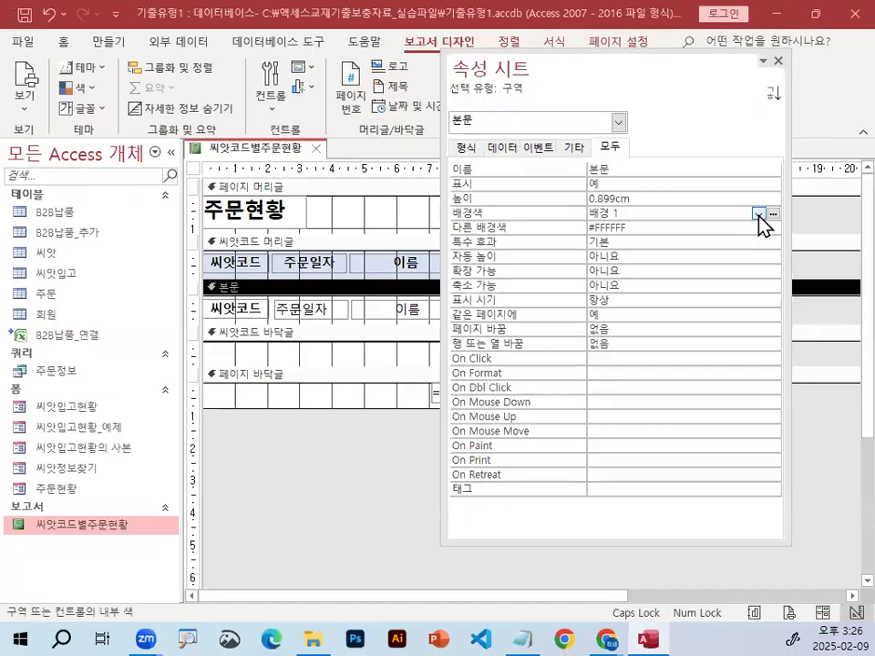
left_click(758, 213)
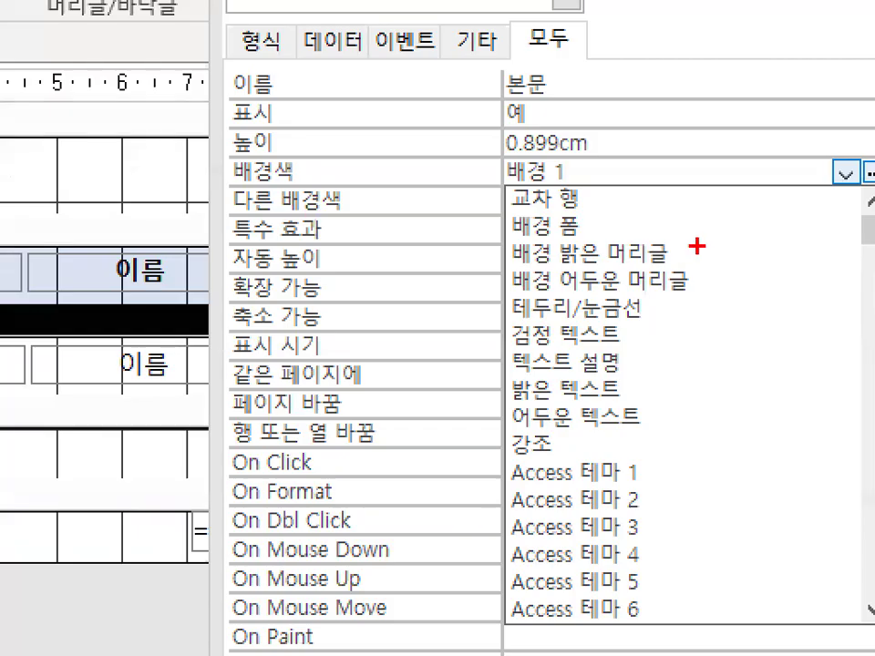
left_click_drag(671, 134, 678, 366)
left_click_drag(671, 13, 766, 521)
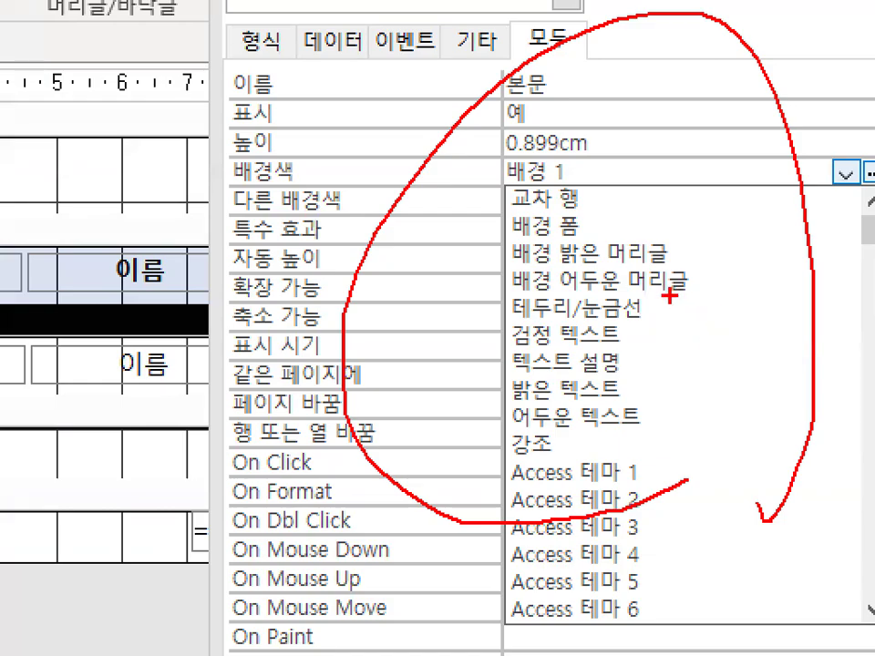
left_click_drag(498, 215, 614, 214)
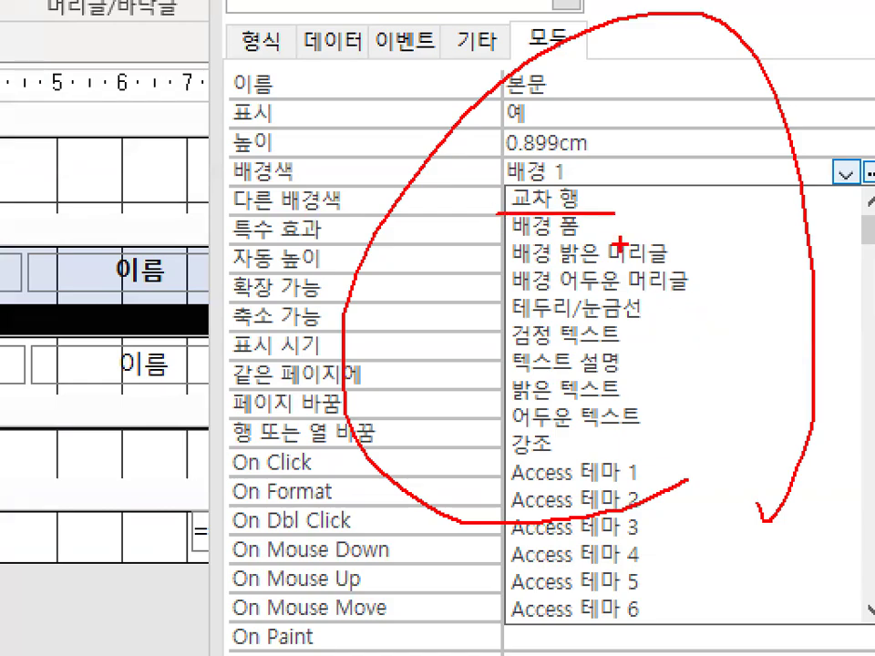
mouse_move(550, 204)
left_mouse_down()
mouse_move(597, 202)
mouse_move(547, 188)
left_mouse_up()
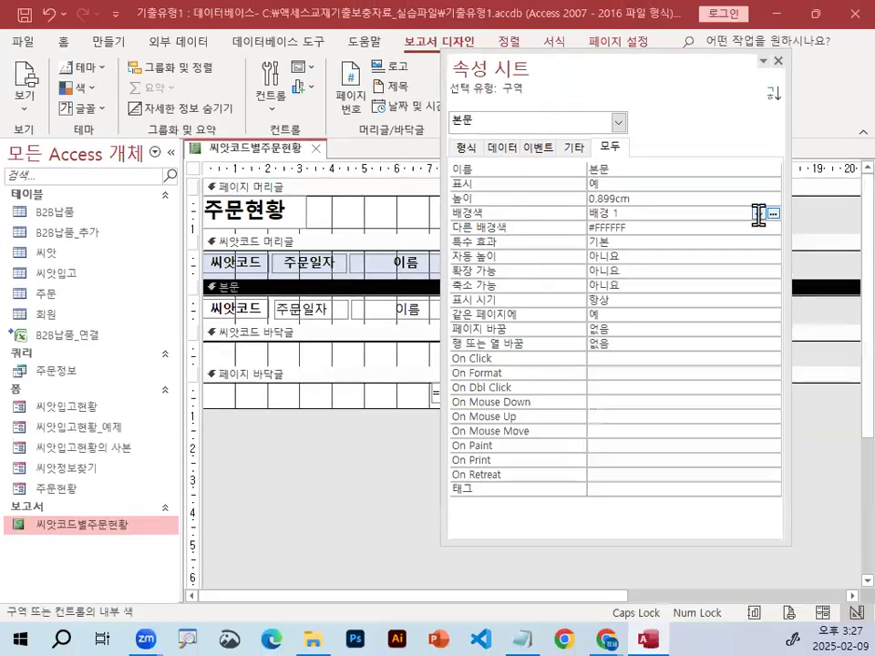
left_click(757, 213)
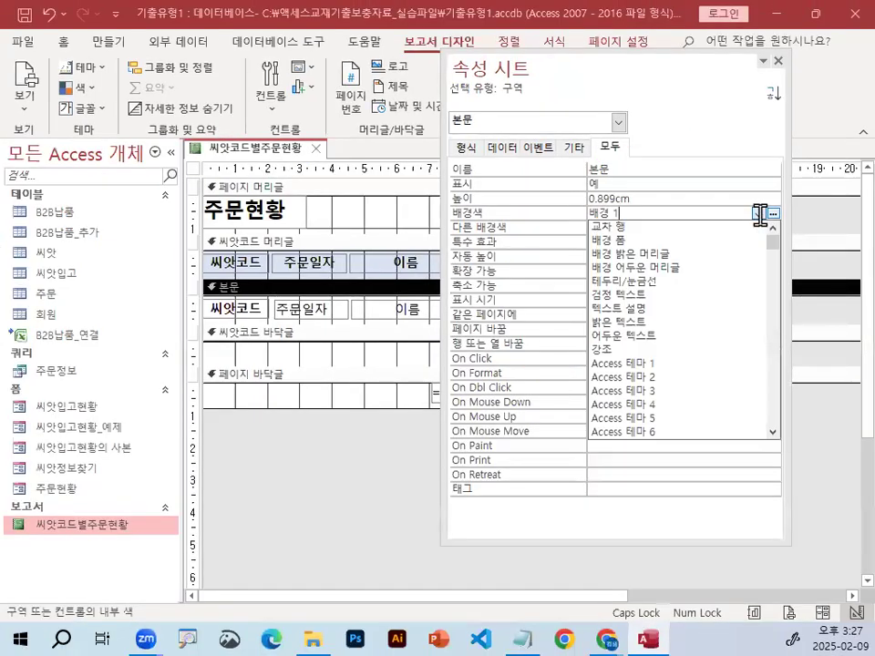
left_click(676, 226)
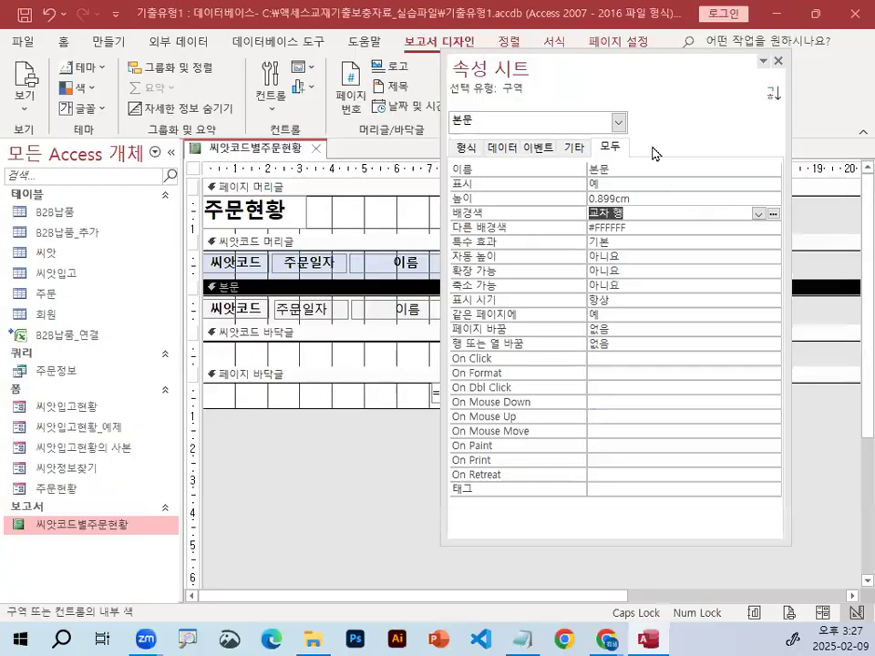
Move the property sheet clear of the report sections and look through the available theme color sets
left_click_drag(646, 72, 660, 479)
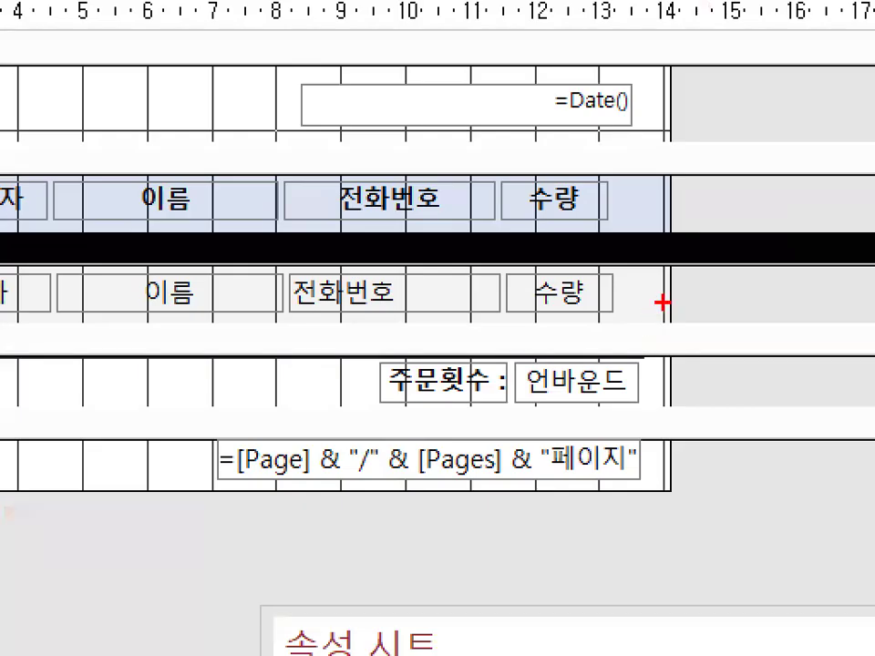
mouse_move(656, 314)
left_mouse_down()
mouse_move(625, 314)
mouse_move(656, 307)
mouse_move(657, 313)
left_mouse_up()
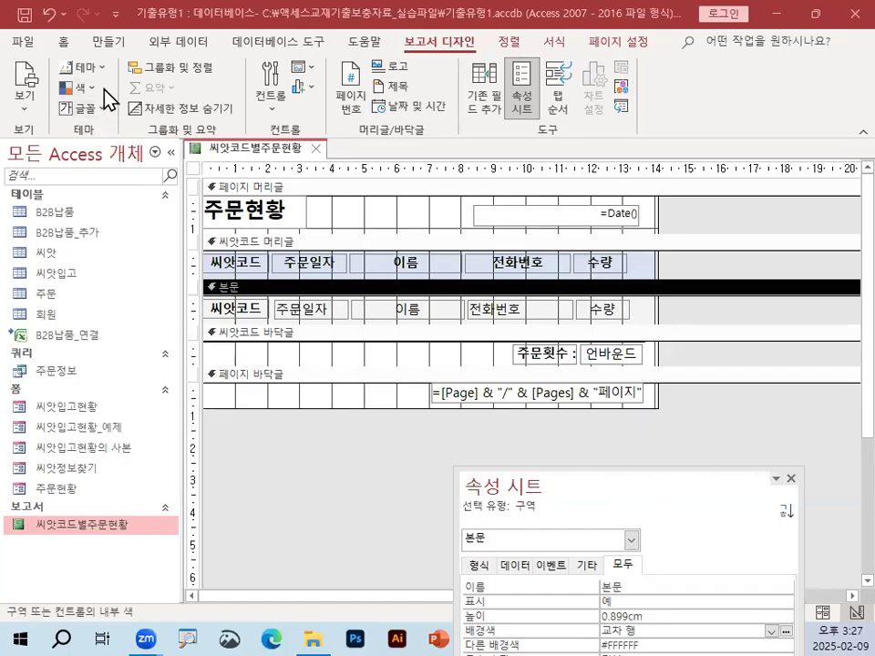
left_click(97, 88)
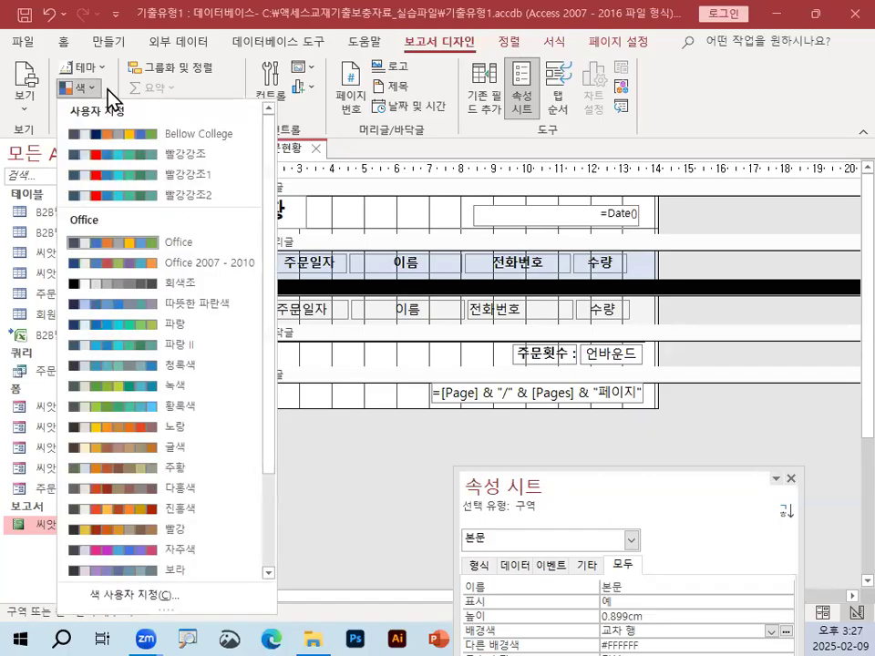
scroll(273, 155, "down", 3)
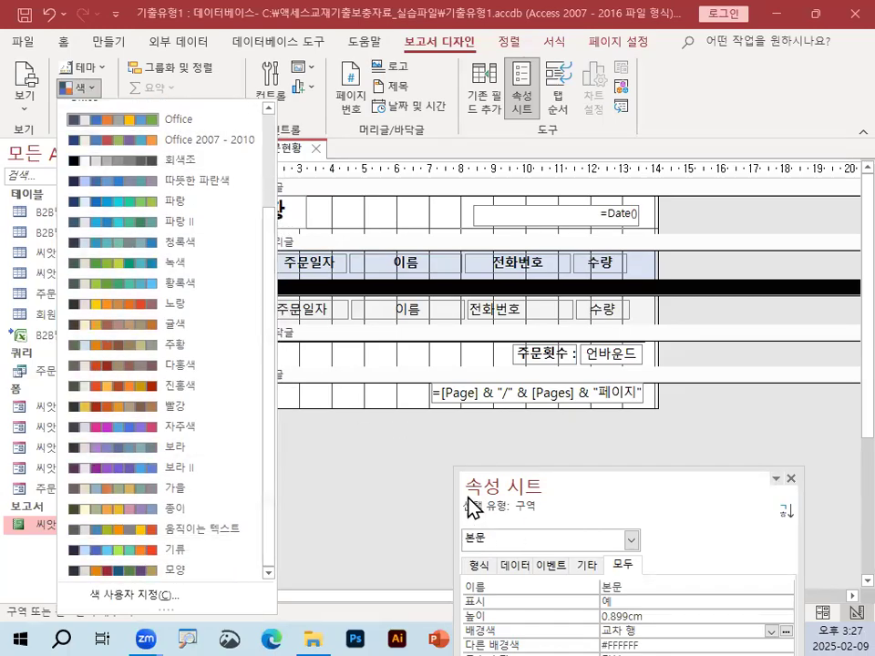
left_click(390, 489)
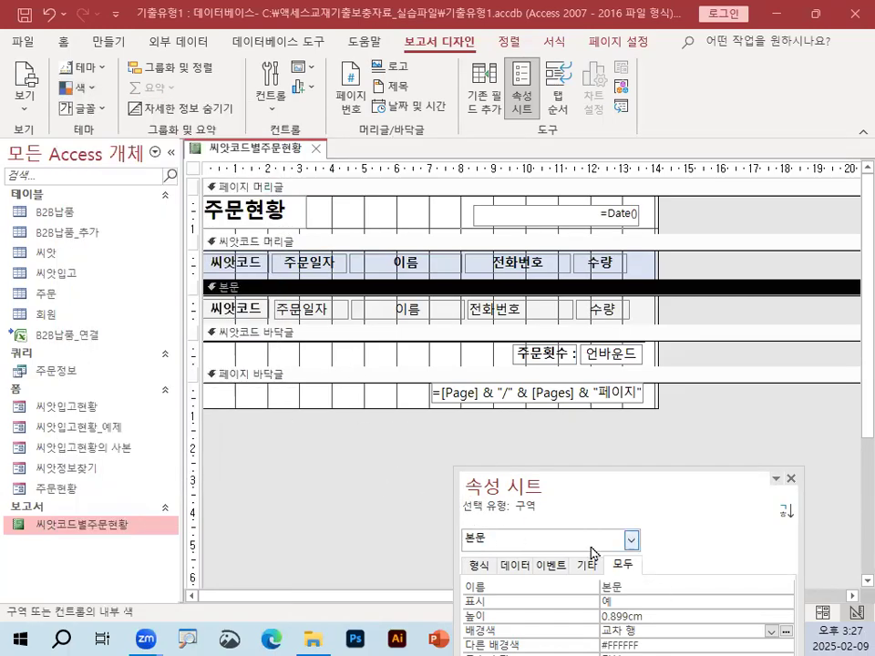
Close the property sheet and examine the 씨앗코드 바닥글 and 페이지 바닥글 sections of the report
left_click_drag(619, 496, 586, 225)
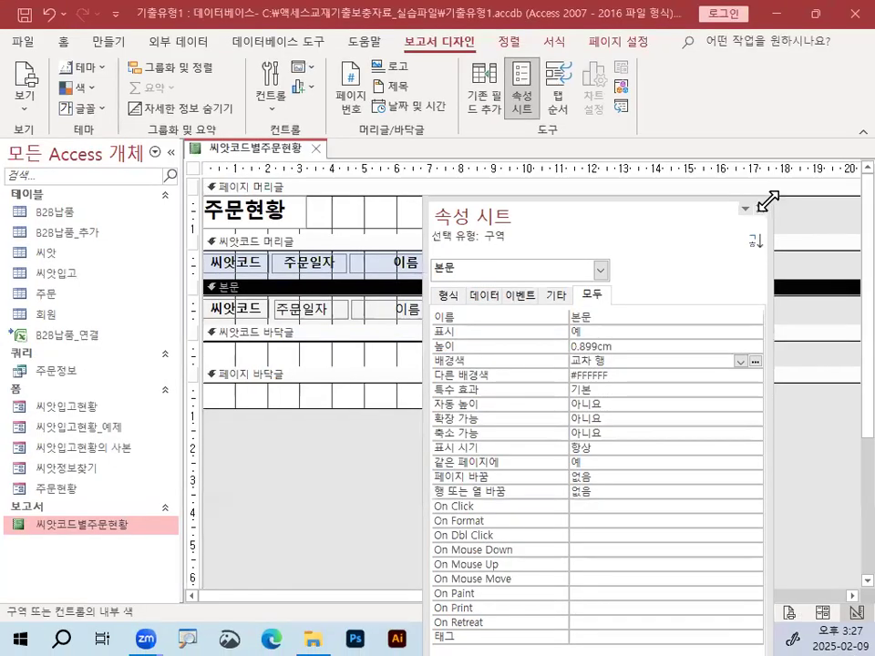
left_click(764, 204)
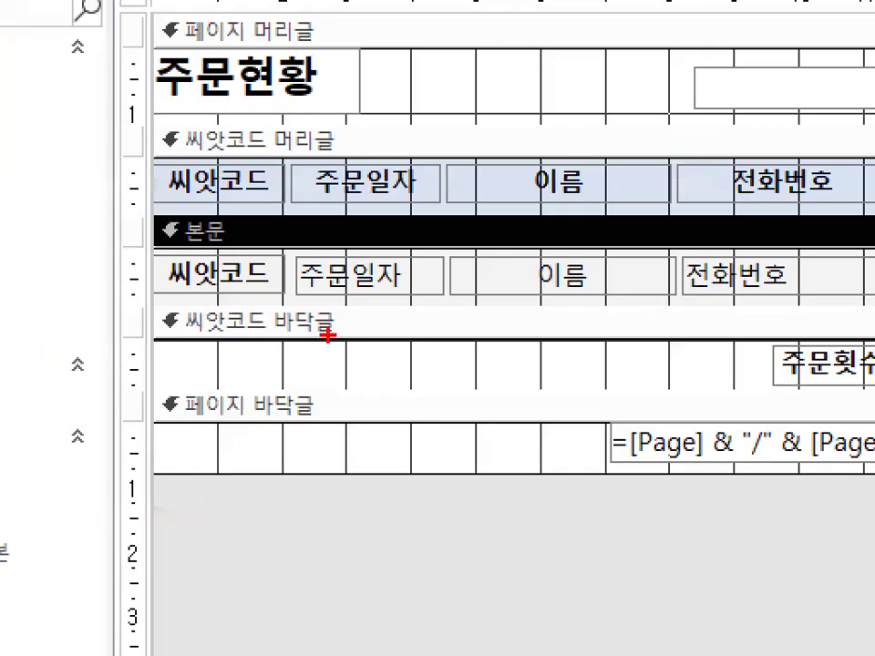
mouse_move(327, 336)
left_mouse_down()
mouse_move(123, 334)
mouse_move(346, 324)
left_mouse_up()
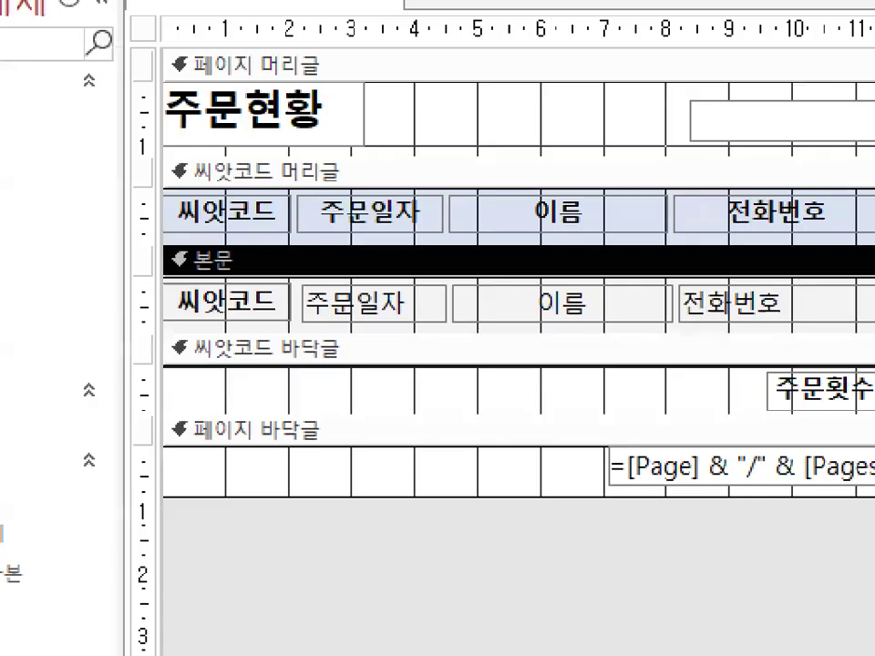
mouse_move(330, 352)
left_mouse_down()
mouse_move(257, 361)
mouse_move(303, 307)
mouse_move(366, 343)
left_mouse_up()
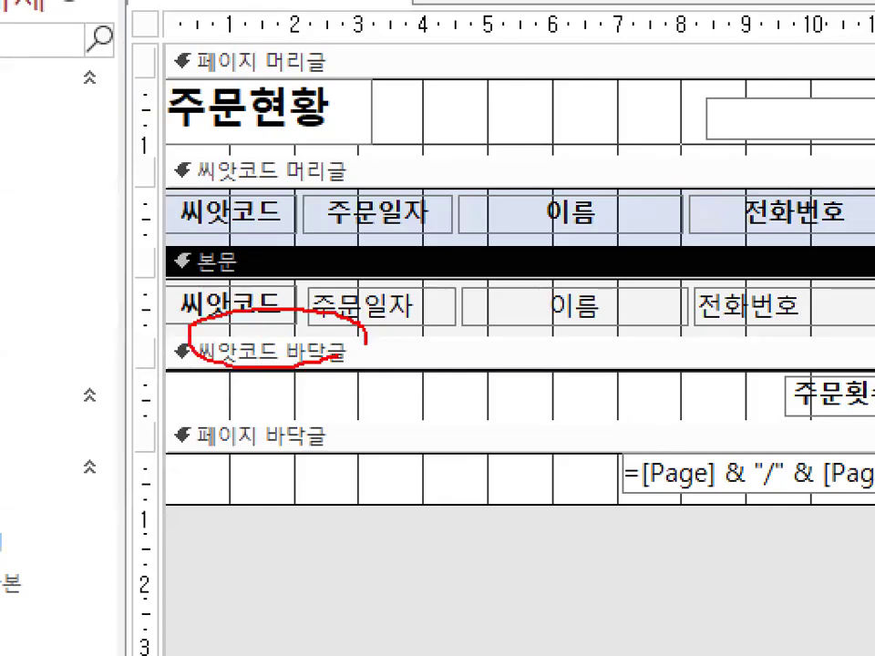
mouse_move(238, 461)
left_mouse_down()
mouse_move(159, 447)
mouse_move(328, 438)
left_mouse_up()
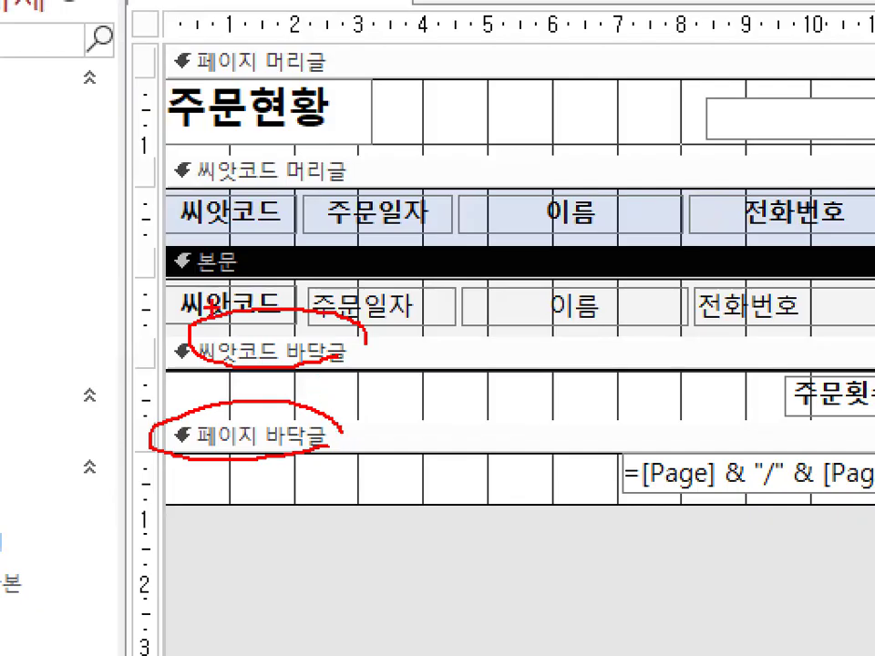
left_click_drag(224, 310, 295, 262)
left_click_drag(226, 360, 173, 400)
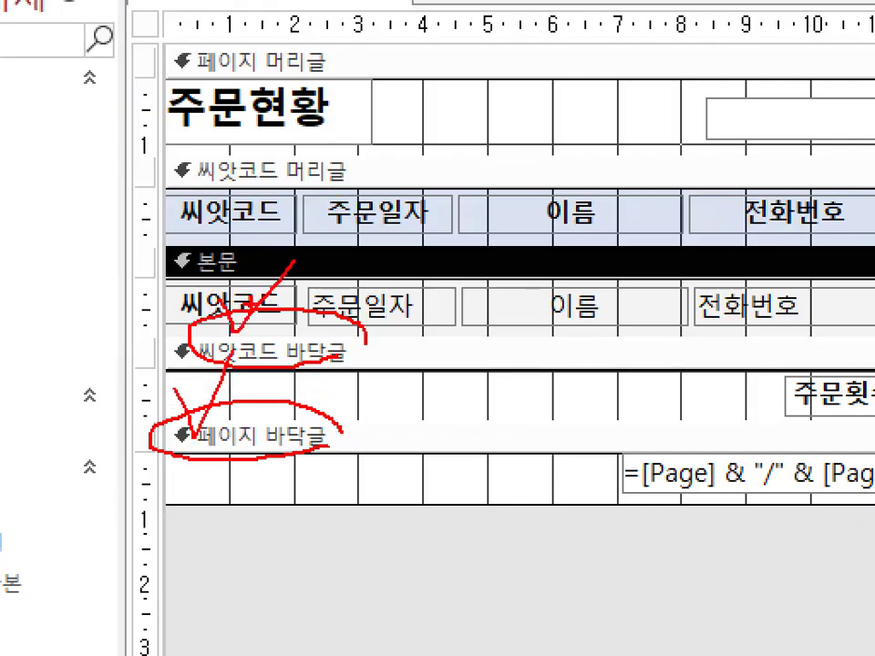
left_click_drag(278, 315, 344, 354)
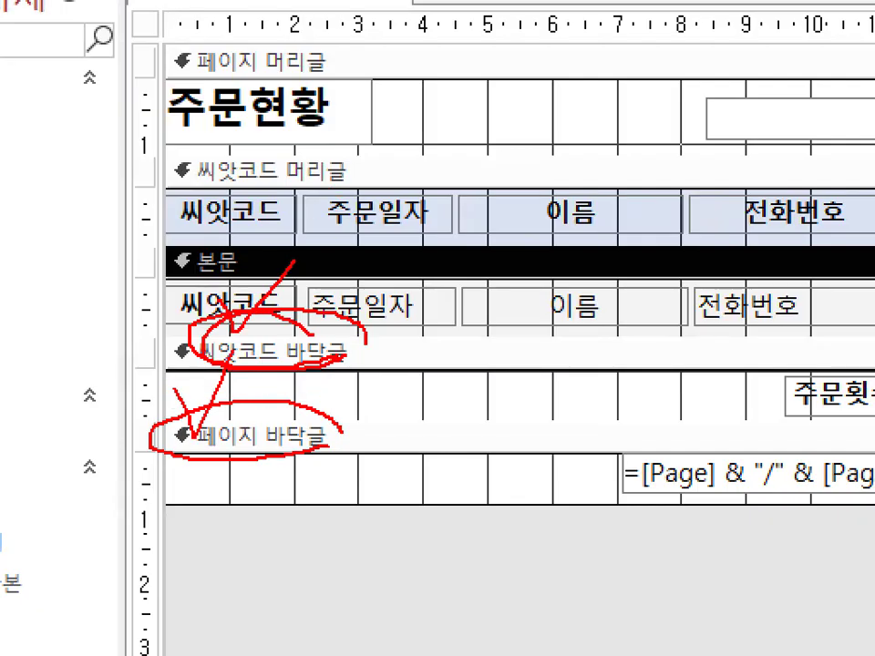
mouse_move(771, 374)
left_mouse_down()
mouse_move(771, 426)
mouse_move(859, 424)
left_mouse_up()
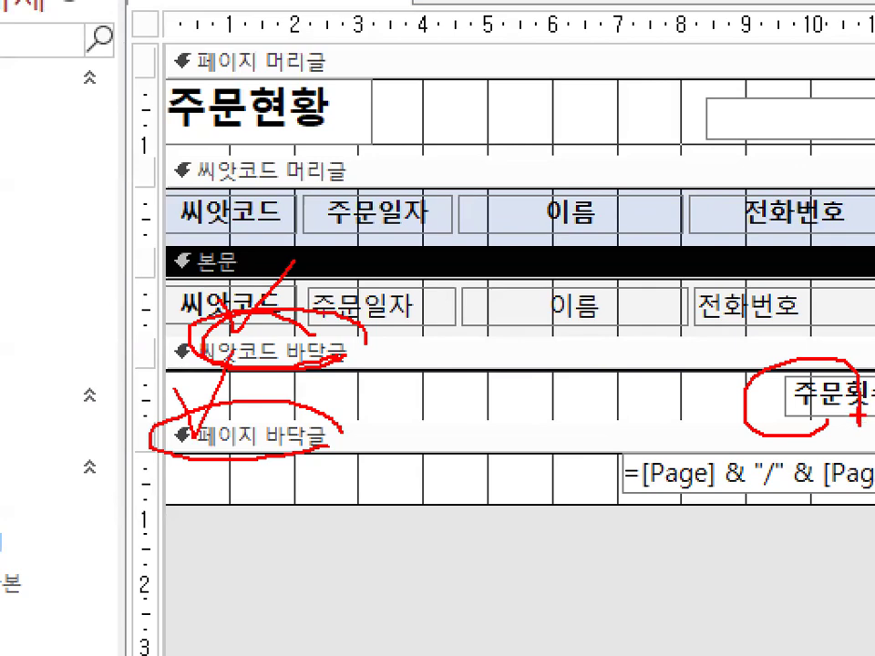
left_click_drag(301, 237, 328, 383)
left_click_drag(856, 419, 820, 467)
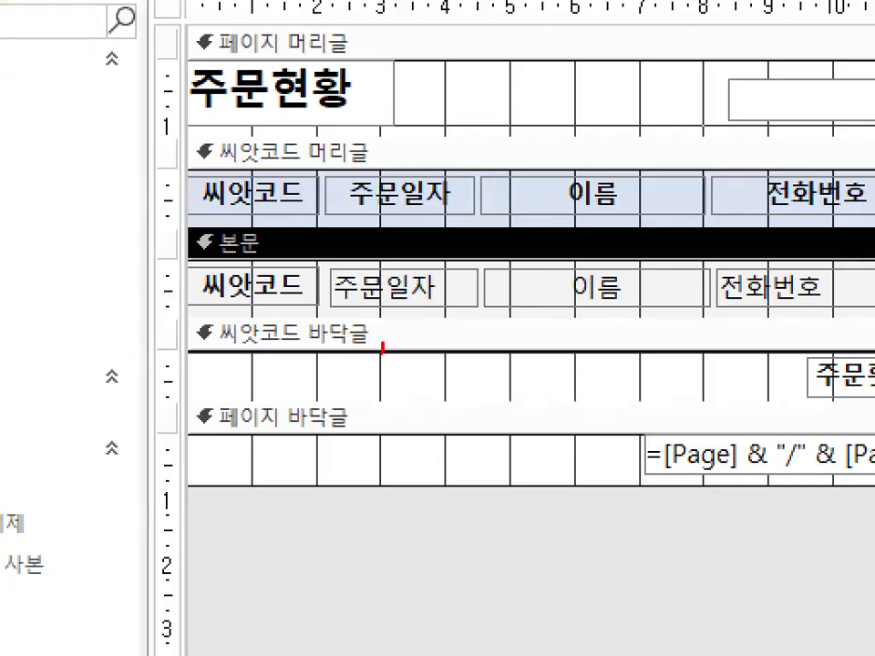
mouse_move(383, 348)
left_mouse_down()
mouse_move(404, 351)
mouse_move(402, 321)
left_mouse_up()
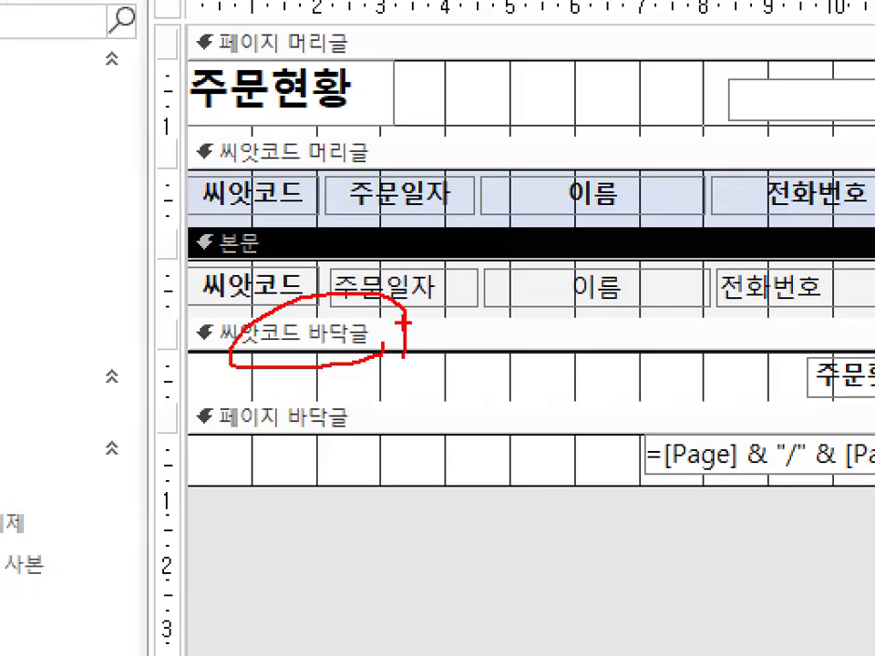
key("Escape")
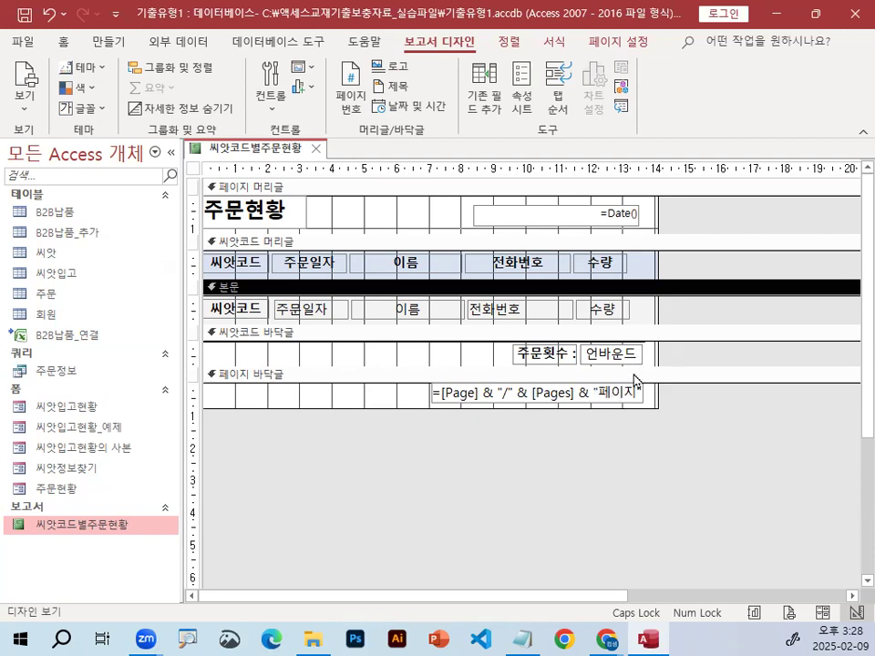
Select the unbound text box beside the 주문횟수 label in the 씨앗코드 바닥글 section and show its properties
left_click(627, 364)
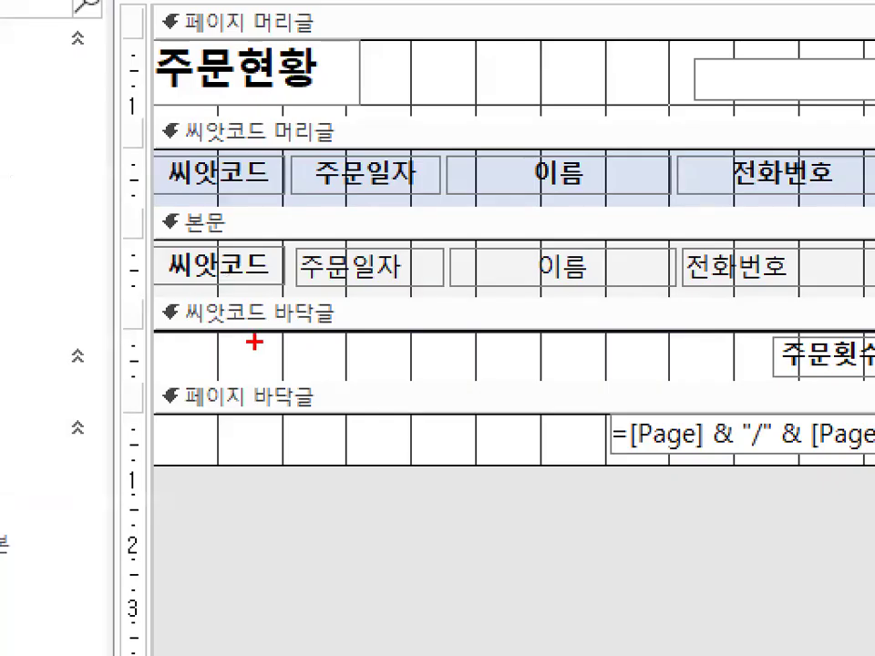
mouse_move(228, 335)
left_mouse_down()
mouse_move(282, 336)
mouse_move(153, 293)
mouse_move(205, 328)
left_mouse_up()
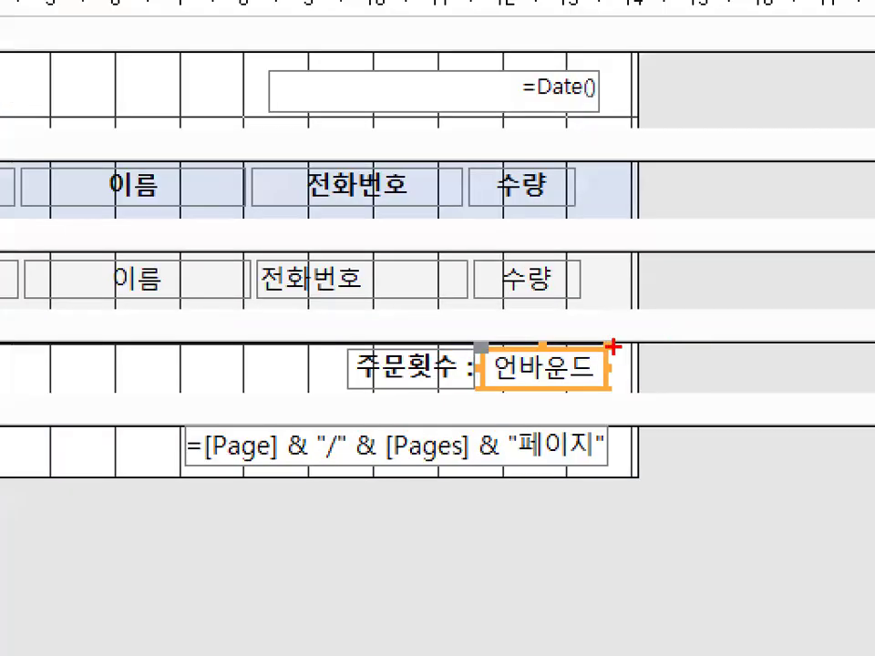
mouse_move(620, 342)
left_mouse_down()
mouse_move(597, 364)
mouse_move(547, 345)
mouse_move(612, 347)
left_mouse_up()
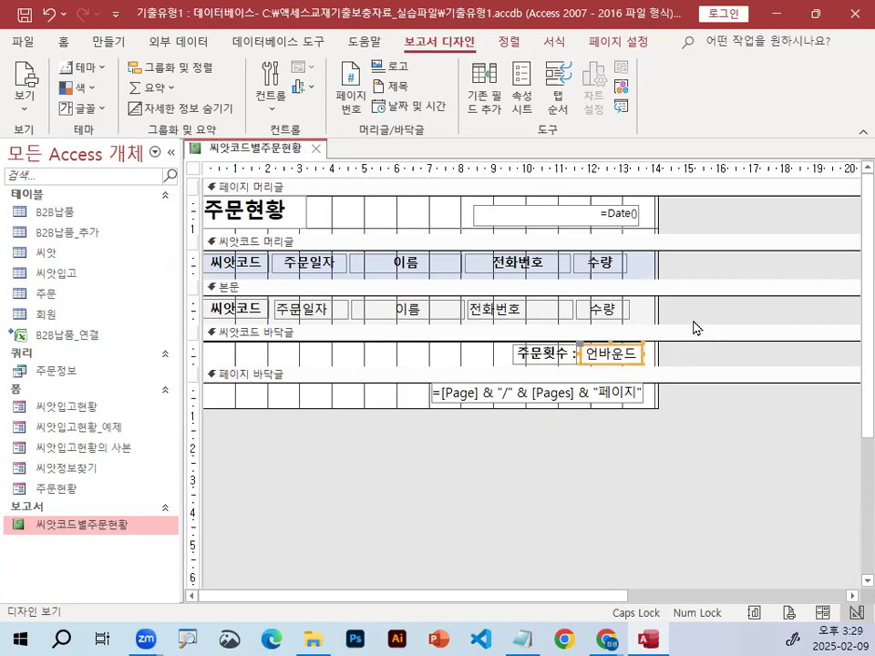
double_click(613, 356)
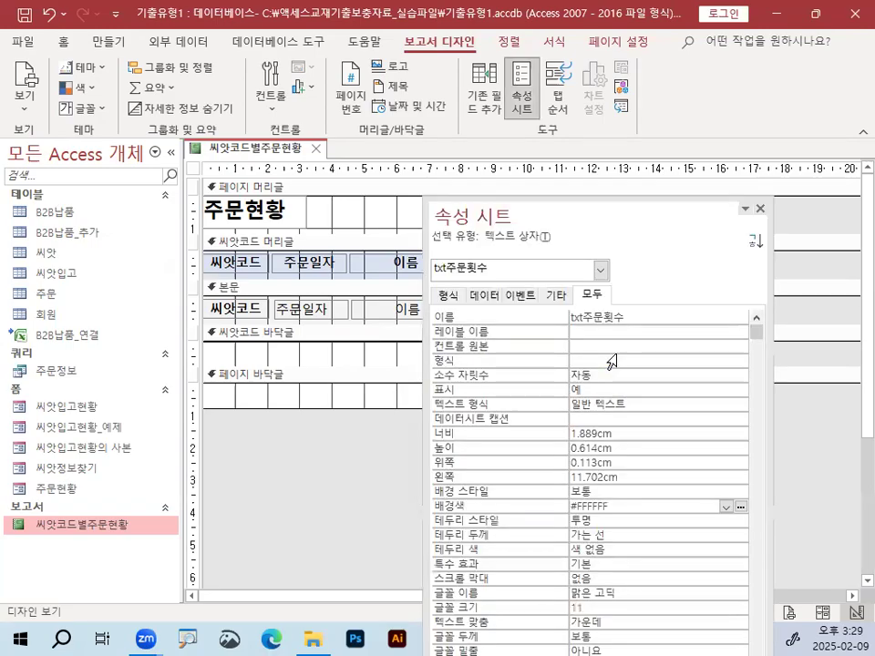
left_click_drag(561, 211, 562, 143)
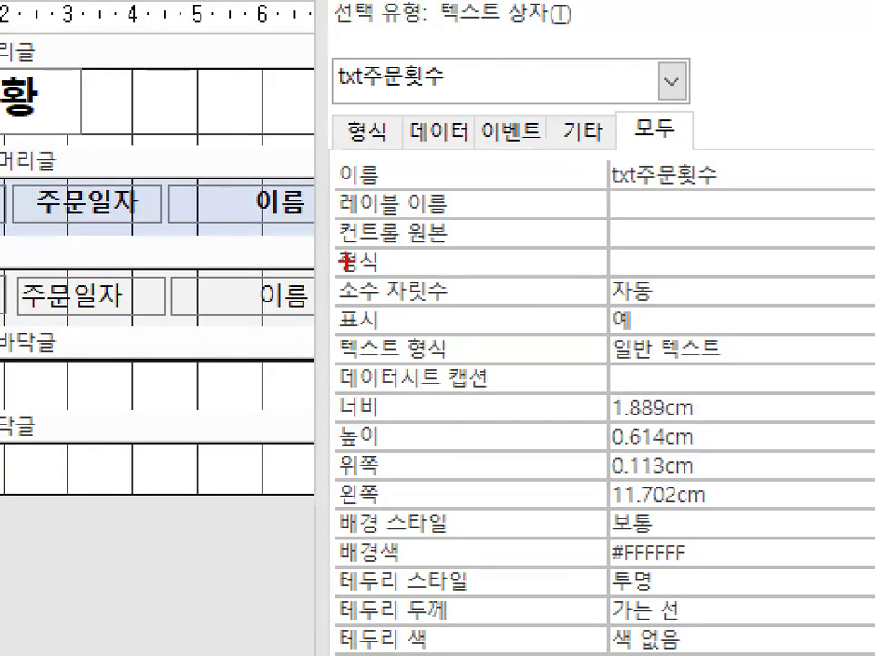
left_click_drag(332, 245, 450, 244)
mouse_move(627, 244)
left_mouse_down()
mouse_move(691, 239)
mouse_move(676, 246)
mouse_move(683, 232)
left_mouse_up()
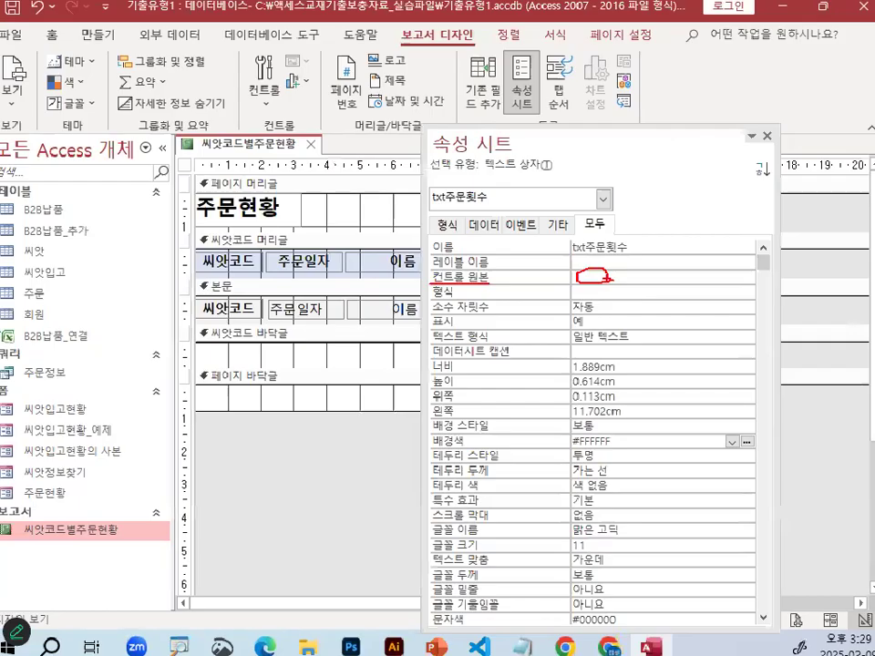
Write the expression =COUNT(*) for the 컨트롤 원본 property of txt주문횟수 in the 확대/축소 editor
left_click(598, 279)
right_click(600, 283)
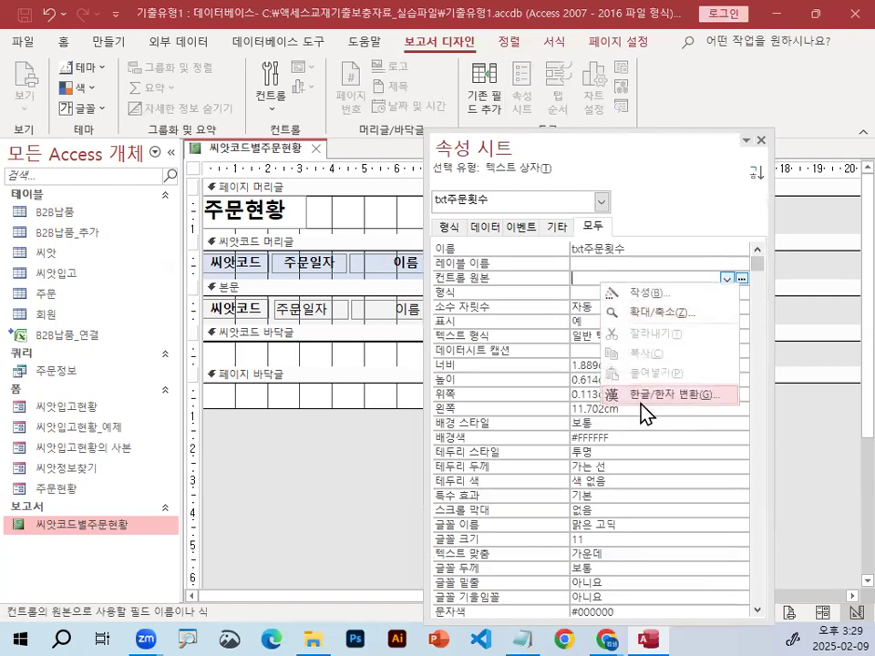
left_click(653, 314)
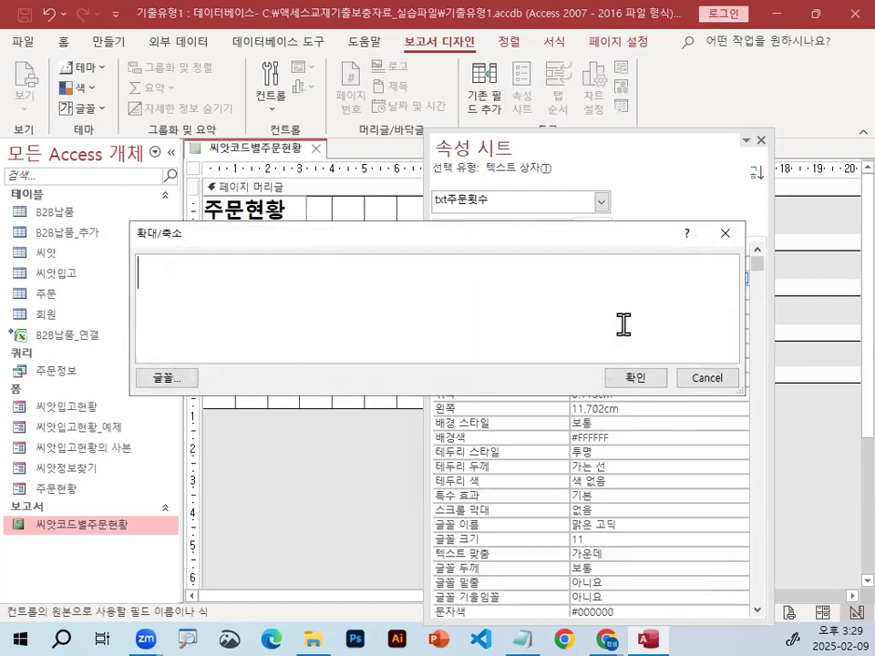
type("=COUNT")
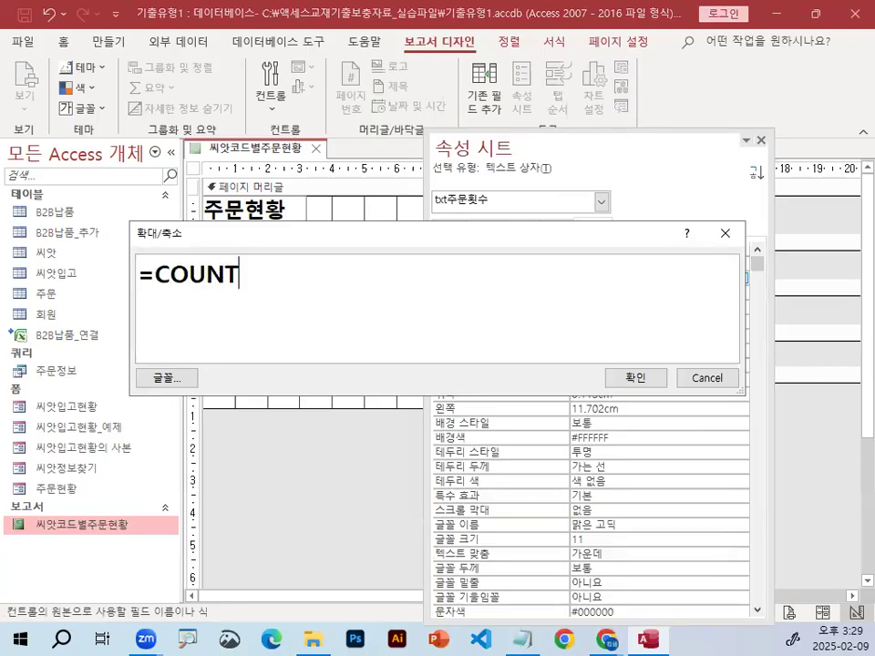
type("(*)")
key("ctrl+2")
left_click_drag(292, 311, 346, 339)
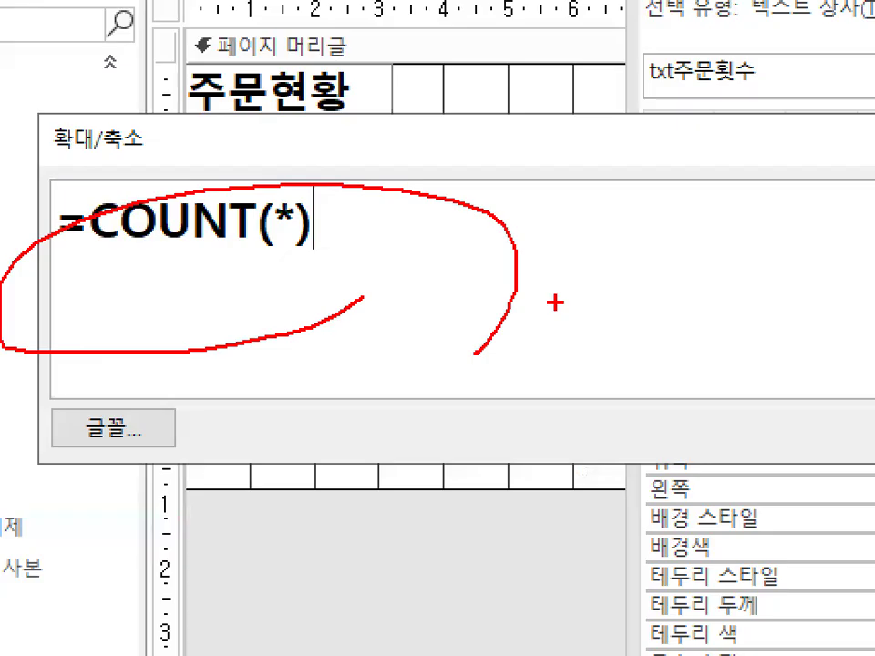
mouse_move(216, 176)
left_mouse_down()
mouse_move(235, 211)
mouse_move(364, 12)
left_mouse_up()
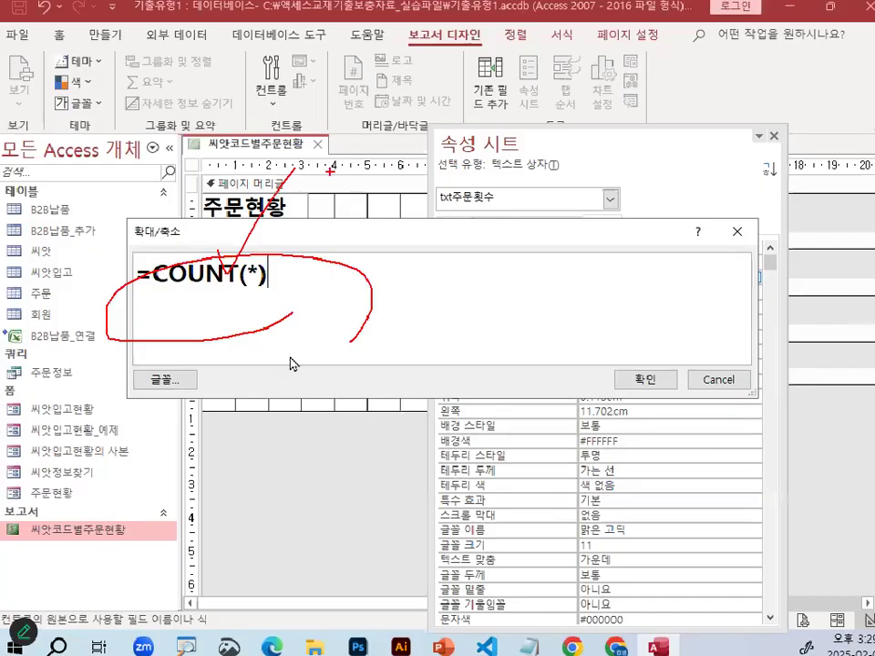
key("Escape")
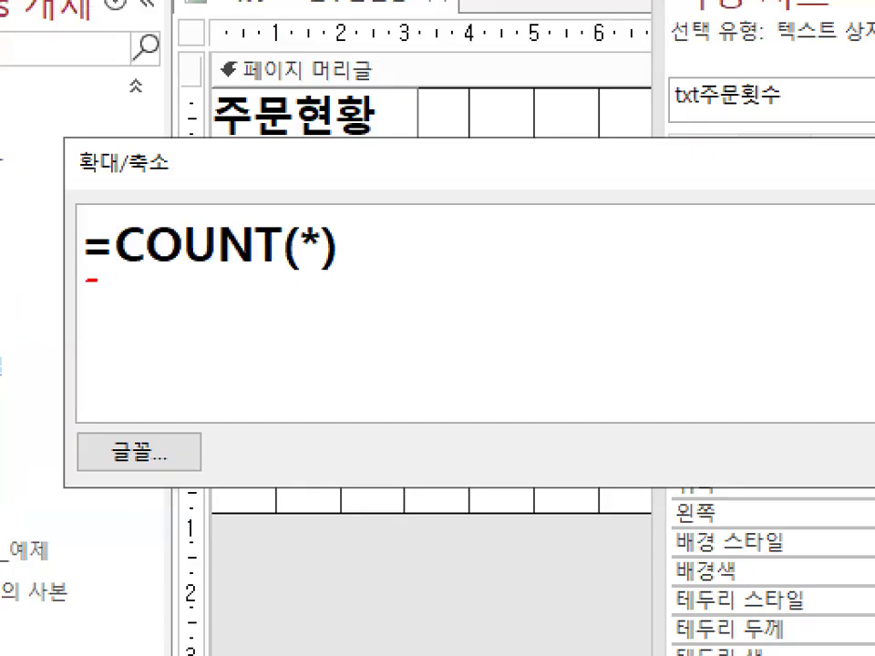
left_click_drag(98, 280, 362, 285)
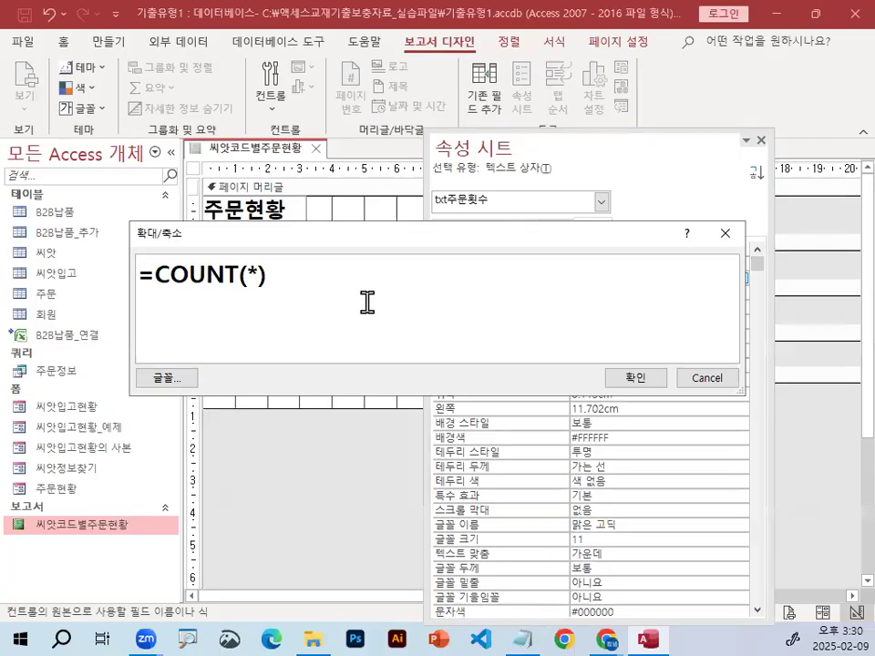
Append &"회" to the =COUNT(*) control source of the txt주문횟수 text box and apply the expression
type("&")
type("\"")
type("ghl")
key("BackSpace")
key("BackSpace")
key("BackSpace")
type("회\"")
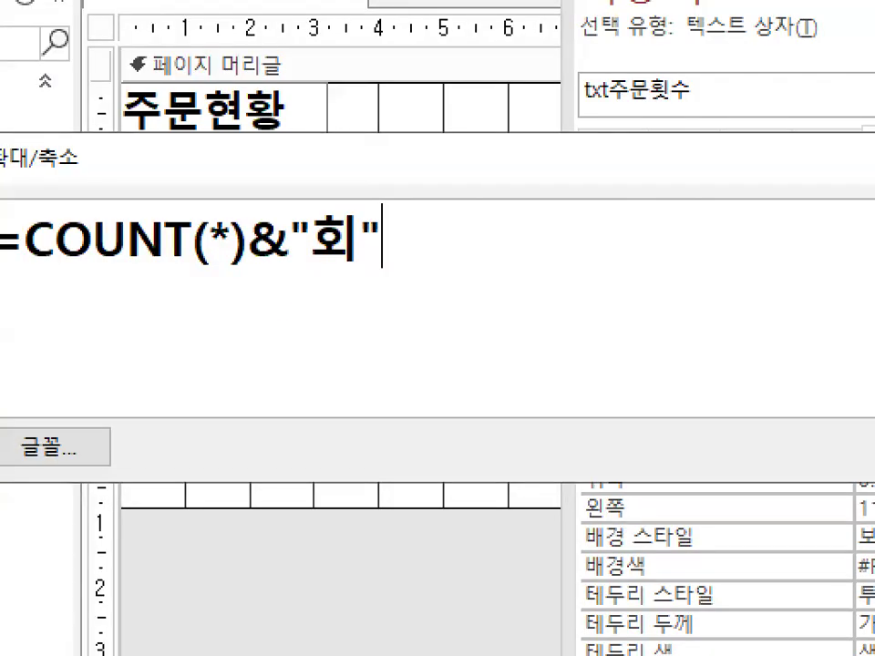
mouse_move(278, 265)
left_mouse_down()
mouse_move(251, 263)
mouse_move(241, 226)
mouse_move(300, 264)
left_mouse_up()
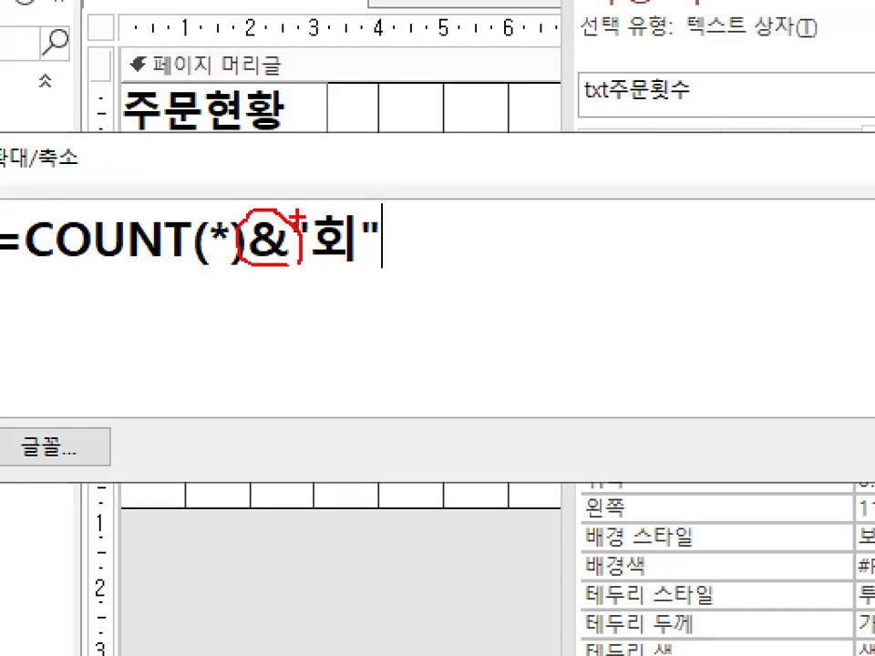
left_click_drag(300, 217, 435, 101)
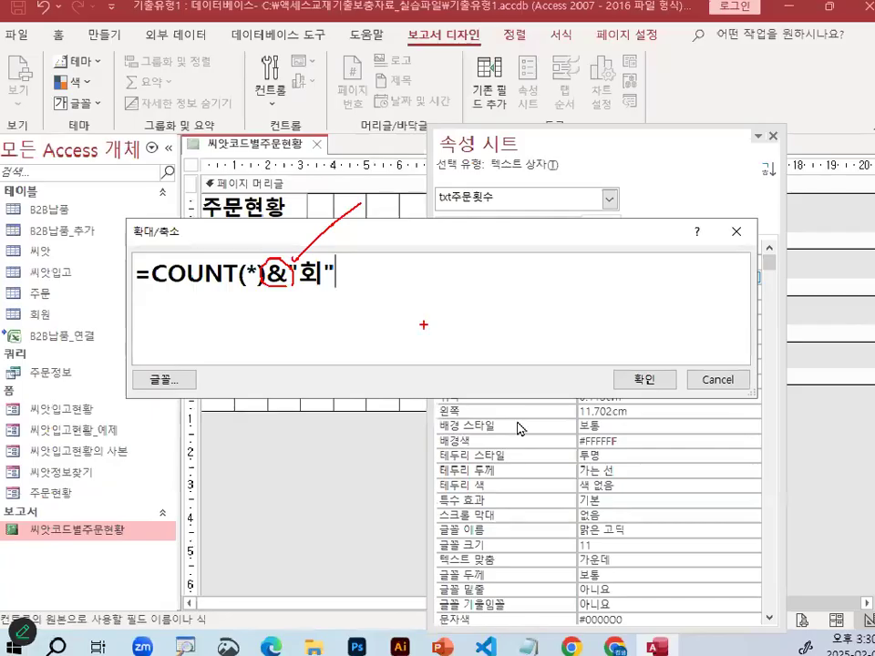
key("Escape")
left_click(638, 377)
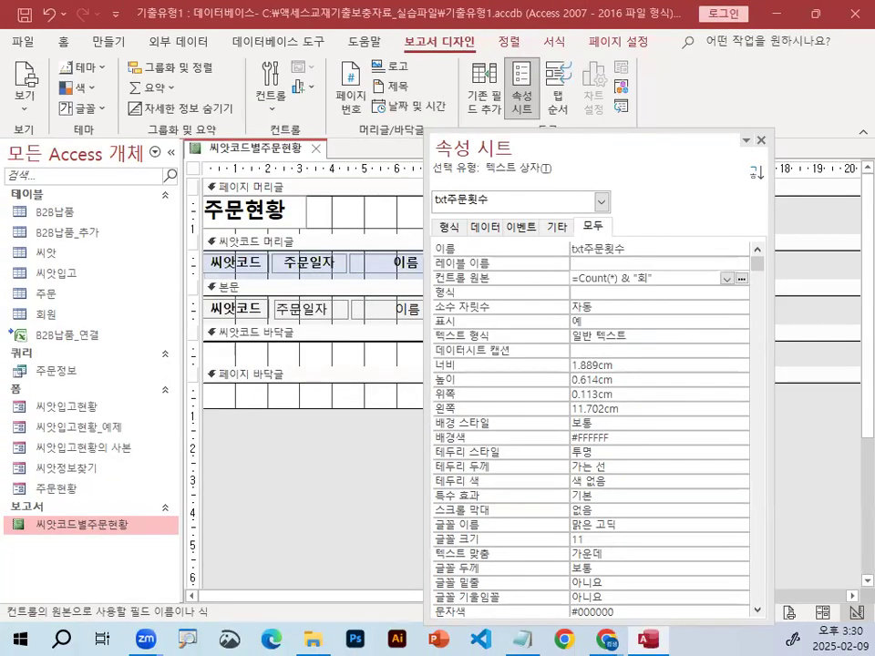
Preview the 씨앗코드별주문현황 report and examine the 주문횟수 value below the order rows
left_click_drag(678, 272, 676, 282)
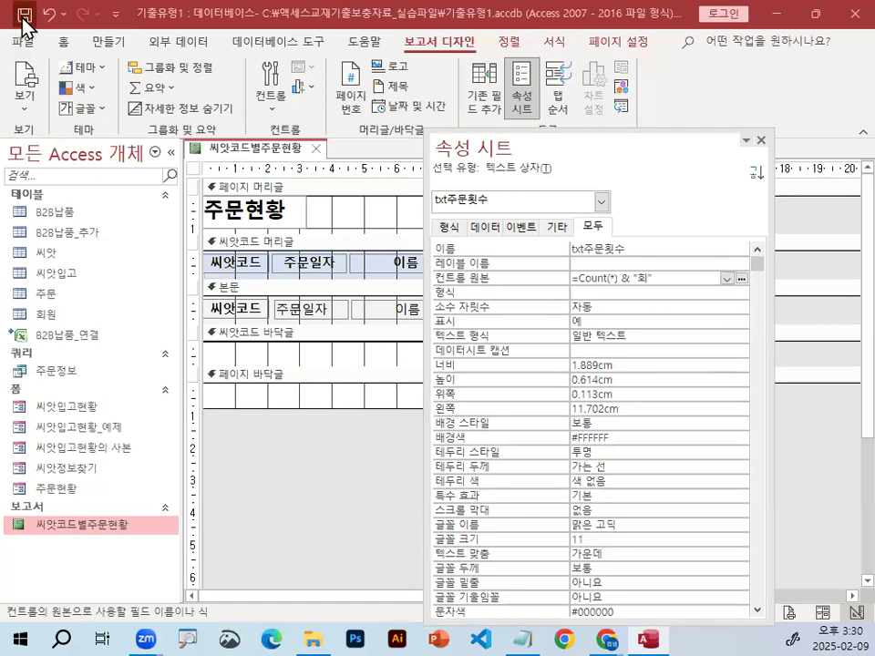
left_click(27, 110)
left_click(31, 179)
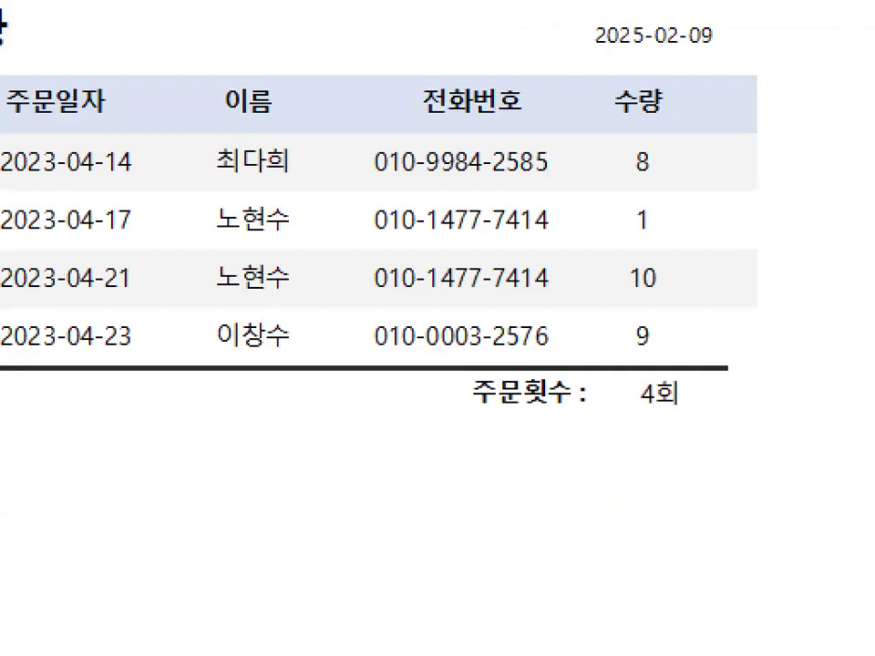
left_click_drag(704, 458, 653, 451)
left_click_drag(606, 390, 688, 376)
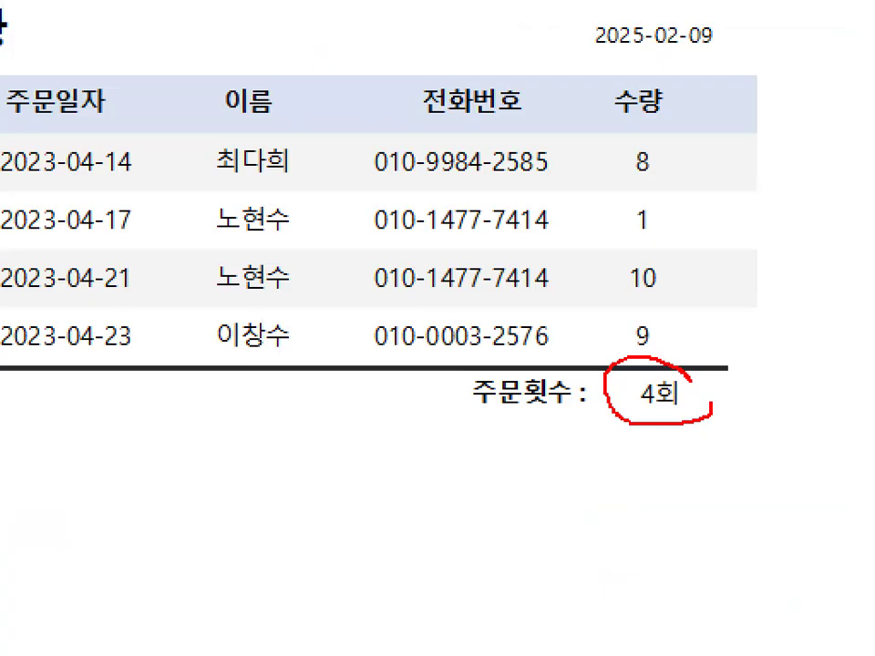
left_click_drag(689, 379, 676, 356)
mouse_move(624, 323)
left_mouse_down()
mouse_move(635, 363)
mouse_move(789, 164)
left_mouse_up()
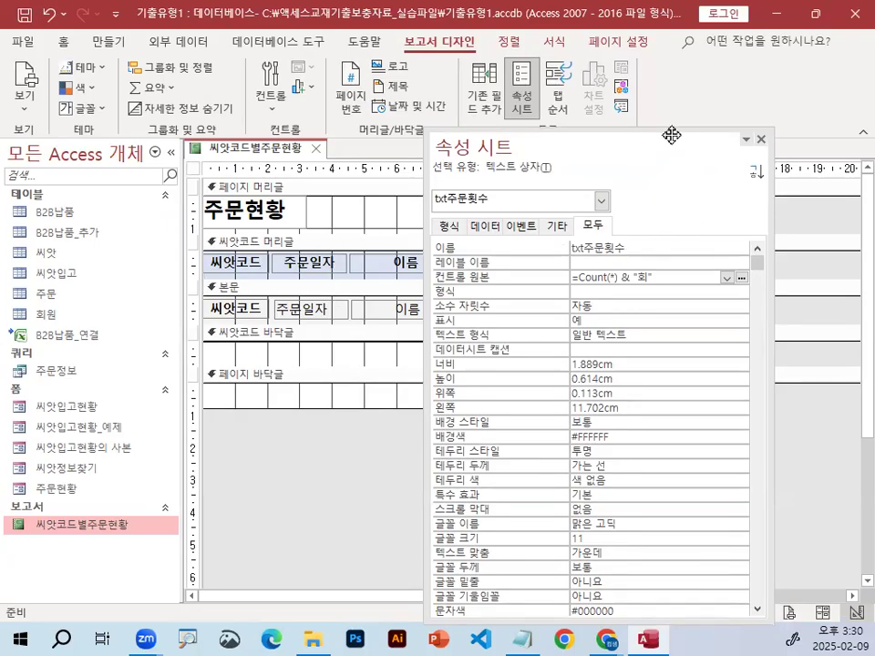
Switch to the Notepad class notes and add a dashed separator line below the question 5 line 컨트롤원본 : =COUNT(*)&"회"
left_click_drag(697, 186, 746, 142)
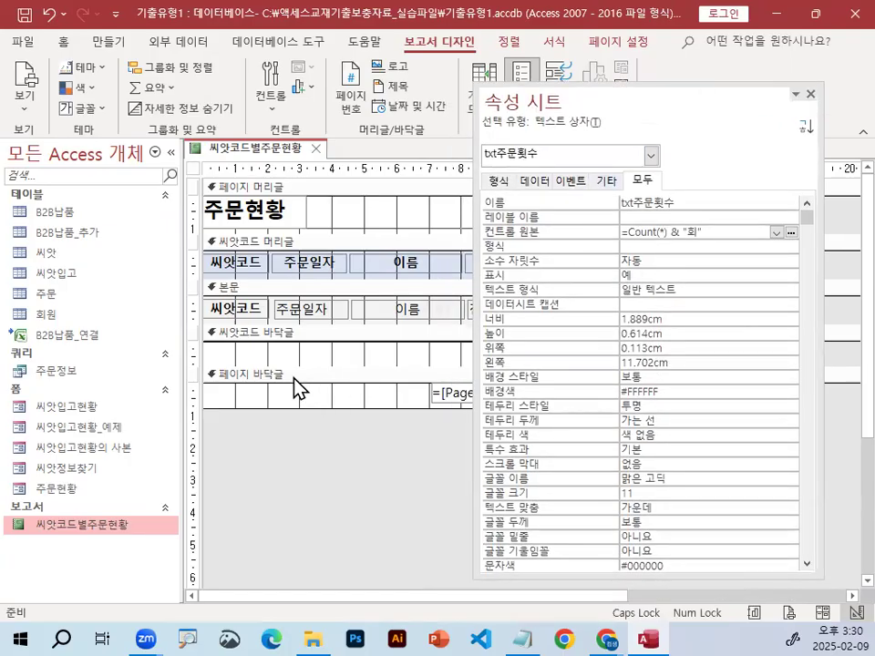
left_click(521, 641)
scroll(362, 466, "down", 3)
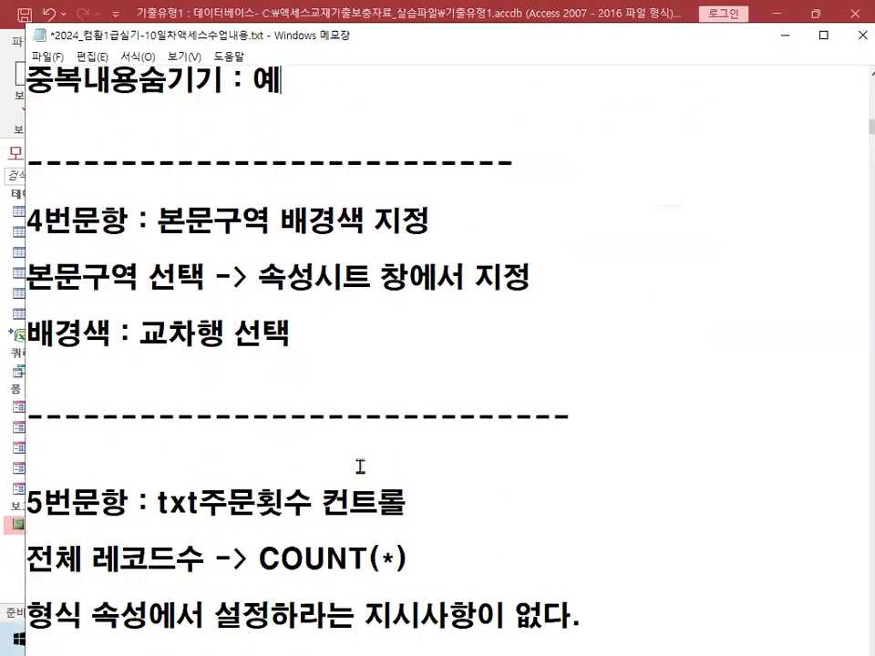
scroll(330, 472, "down", 1)
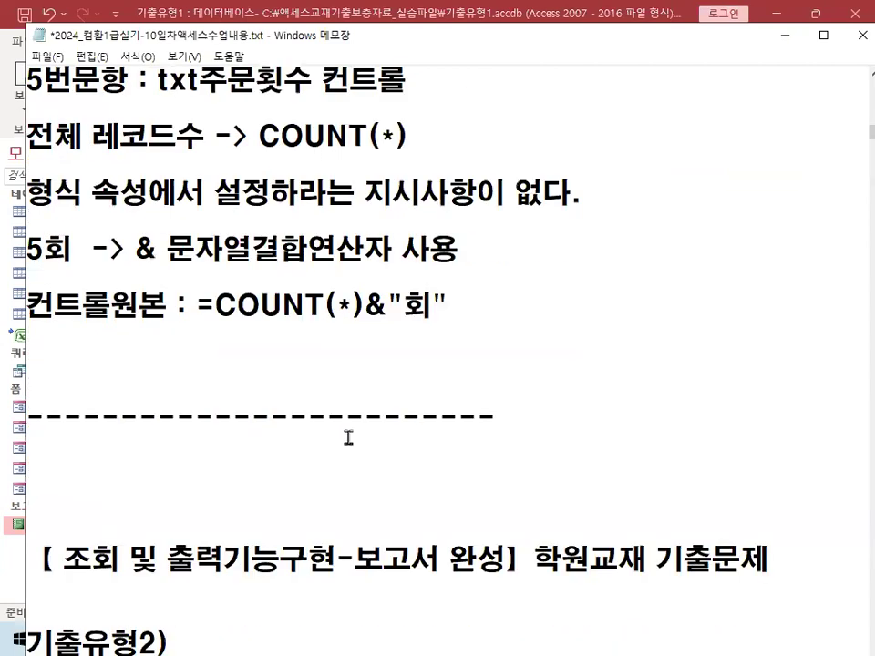
left_click_drag(249, 137, 409, 136)
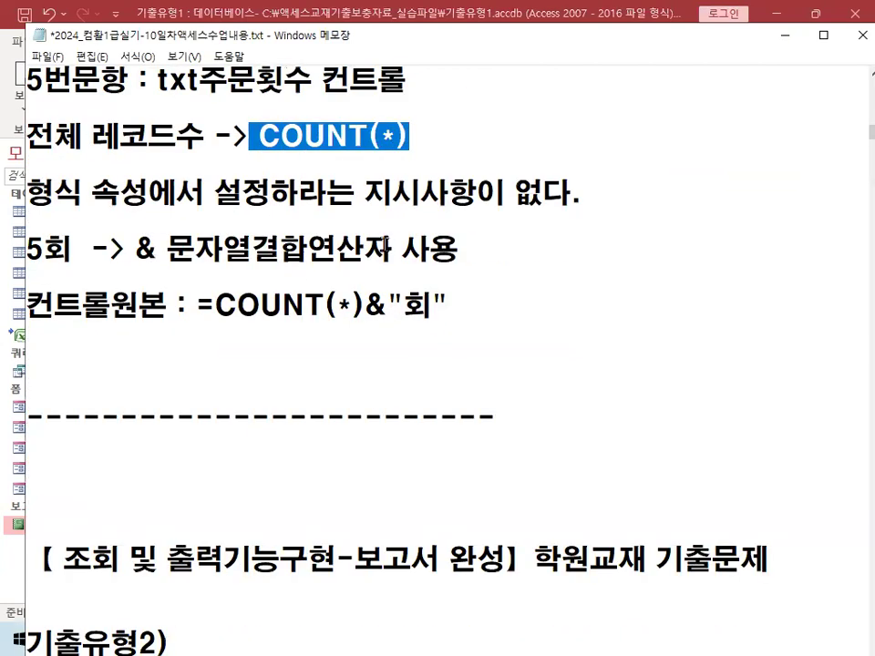
left_click(445, 393)
key("Return")
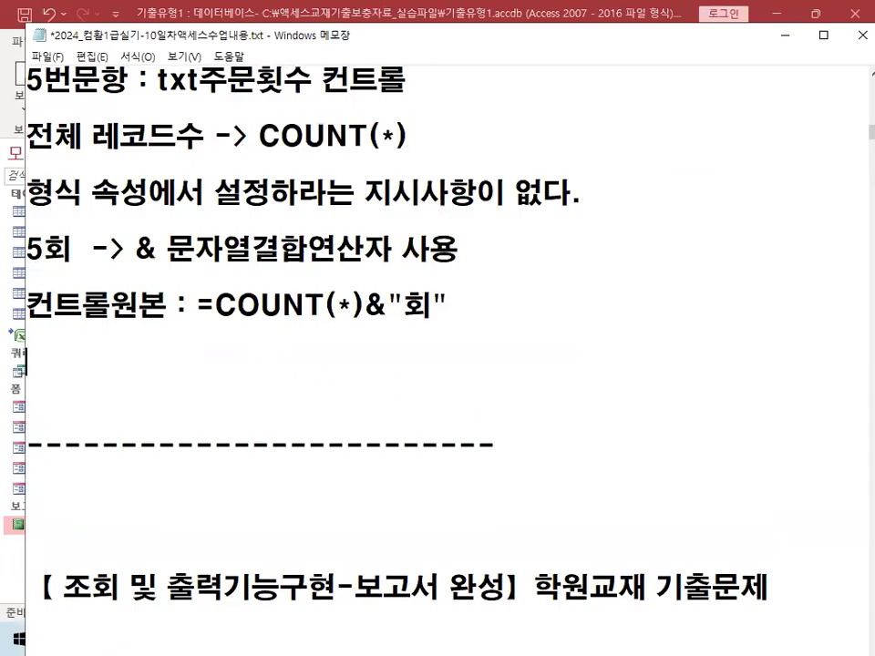
key("Return")
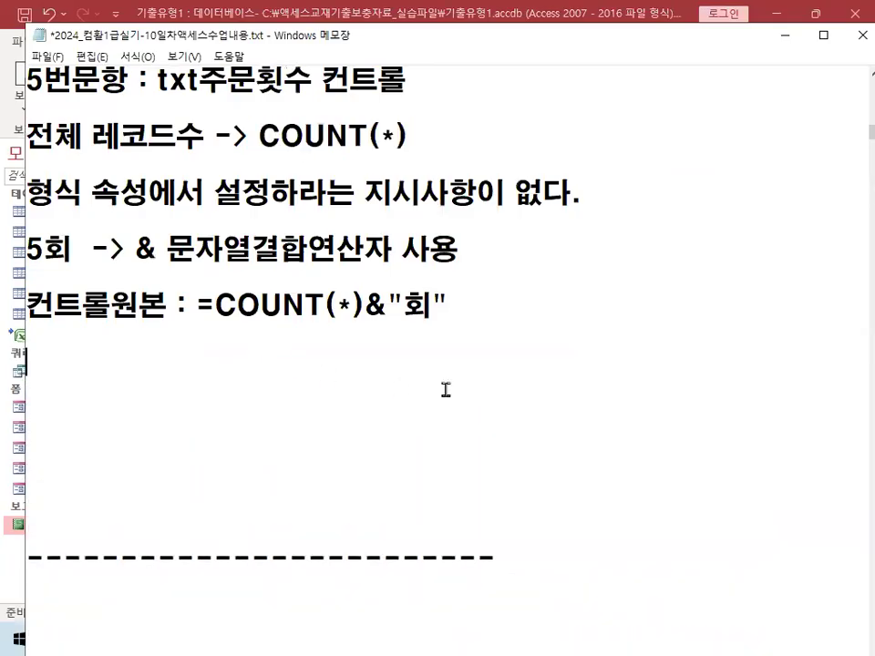
type("---------------------------")
key("Return")
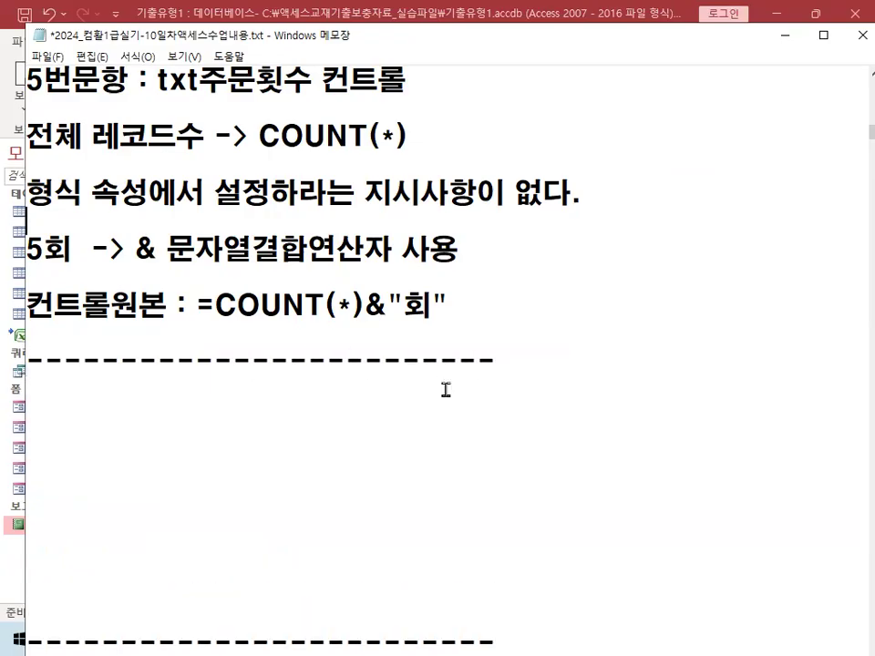
Add the note line "컨트롤원본, 형식 설정하시오." below the dashed separator
type("컨")
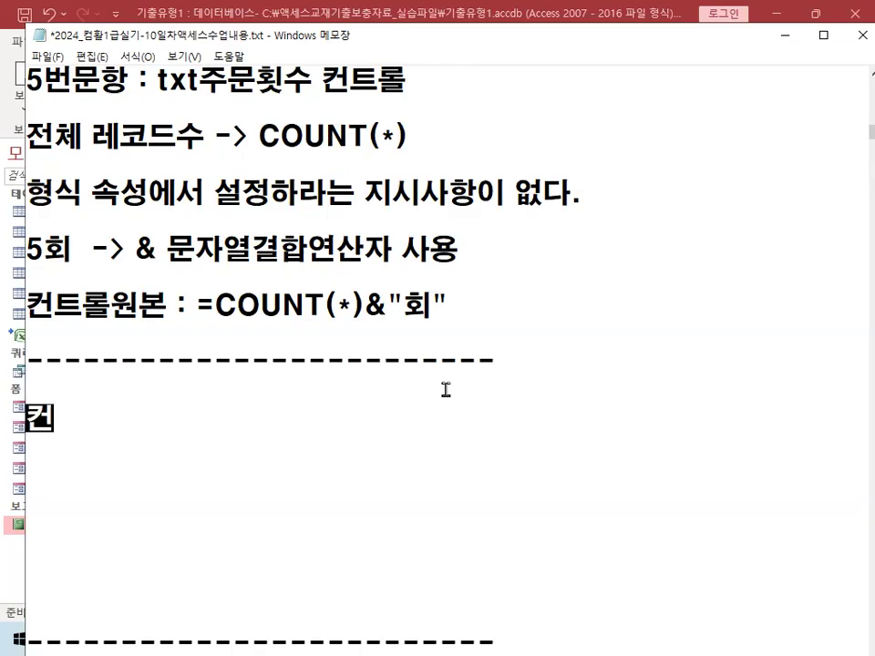
type("트롤원보ㄴ, ㅎ")
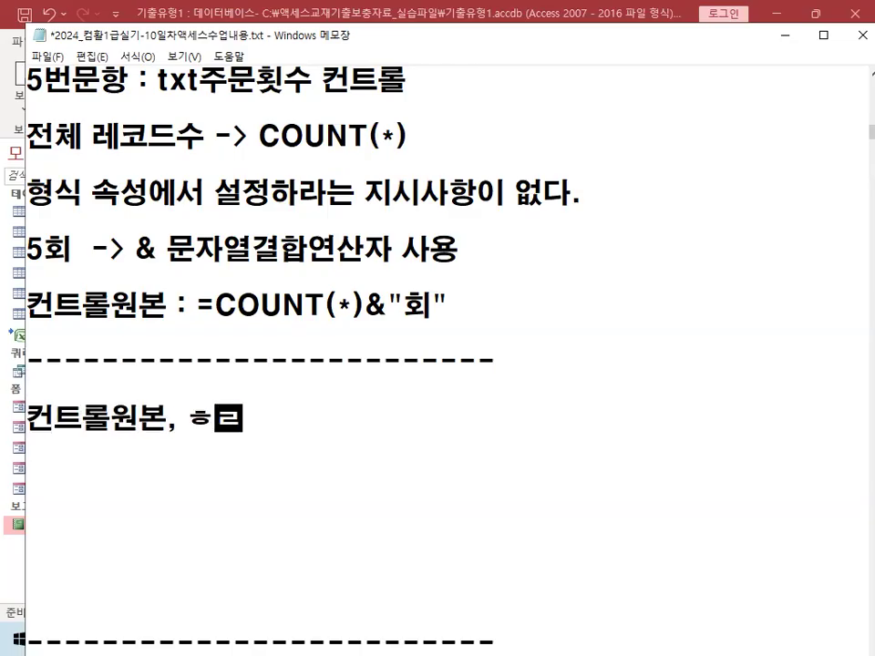
type("ㅕㅇㅅㅣ")
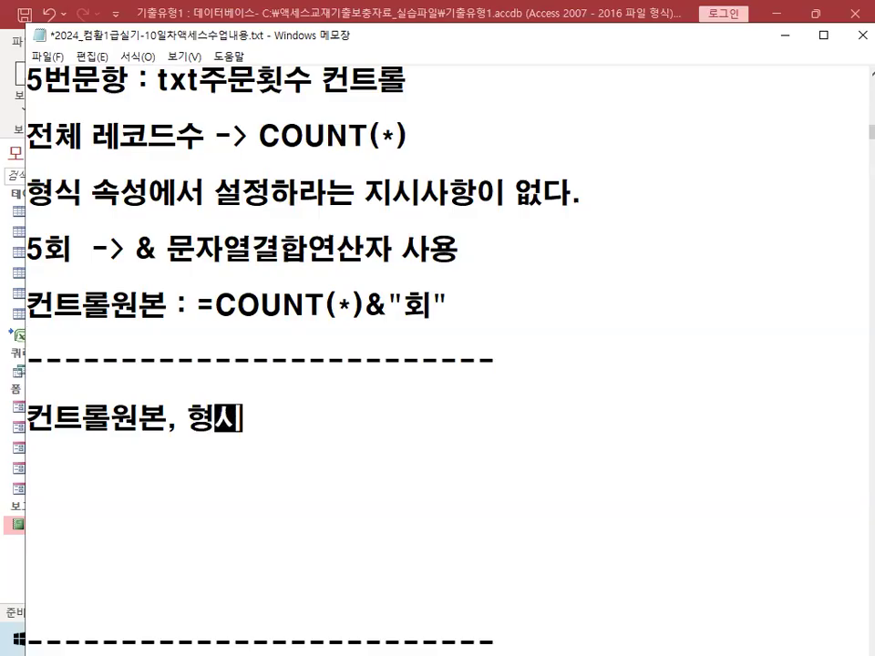
type(" ㅅㅓㅇㅈ")
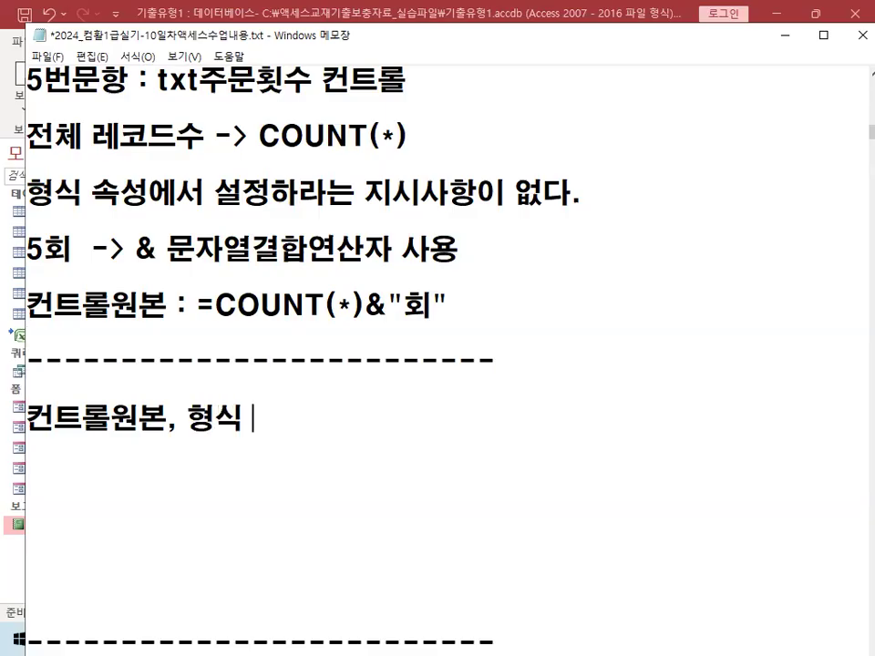
key("BackSpace")
key("BackSpace")
type("ㅅㅓㄹㅈㅓㅇㅎㅏㅅㅣㅇㅗ")
type(".")
key("Return")
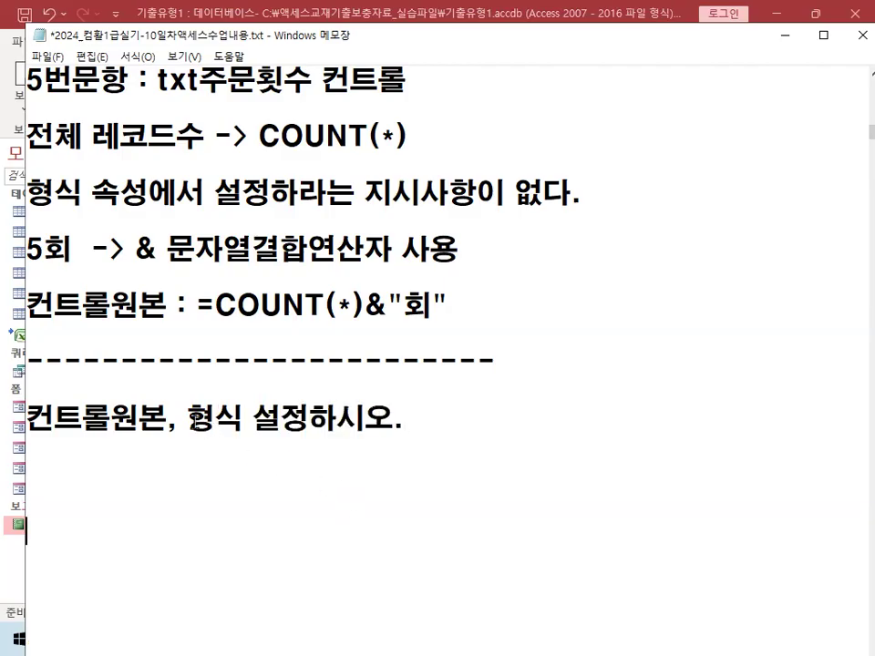
Add the line "컨트롤원본 : =COUNT(*)" under the note 컨트롤원본, 형식 설정하시오
left_click_drag(187, 419, 285, 420)
left_click_drag(365, 305, 475, 299)
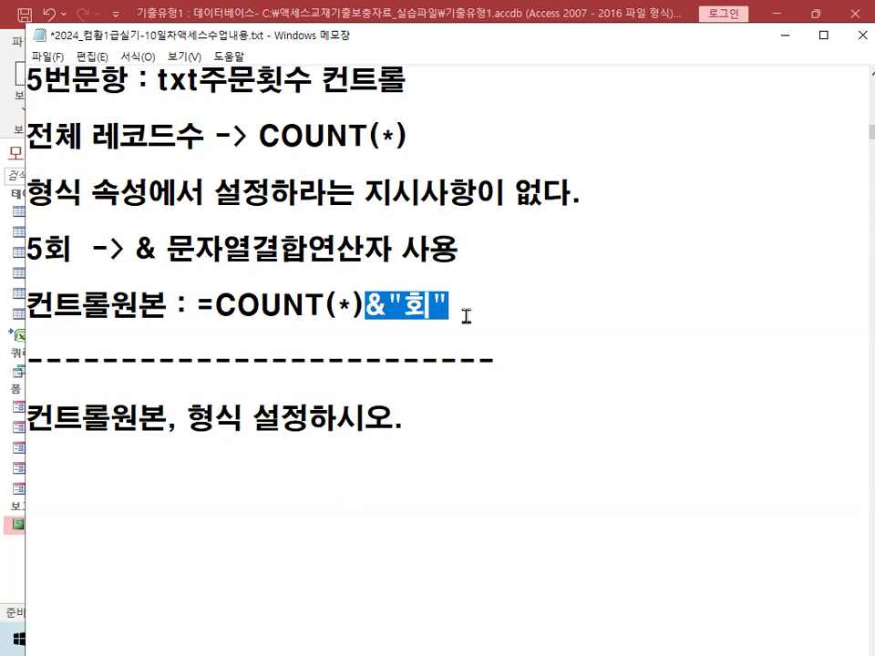
left_click(203, 491)
key("Return")
type("컨트롤")
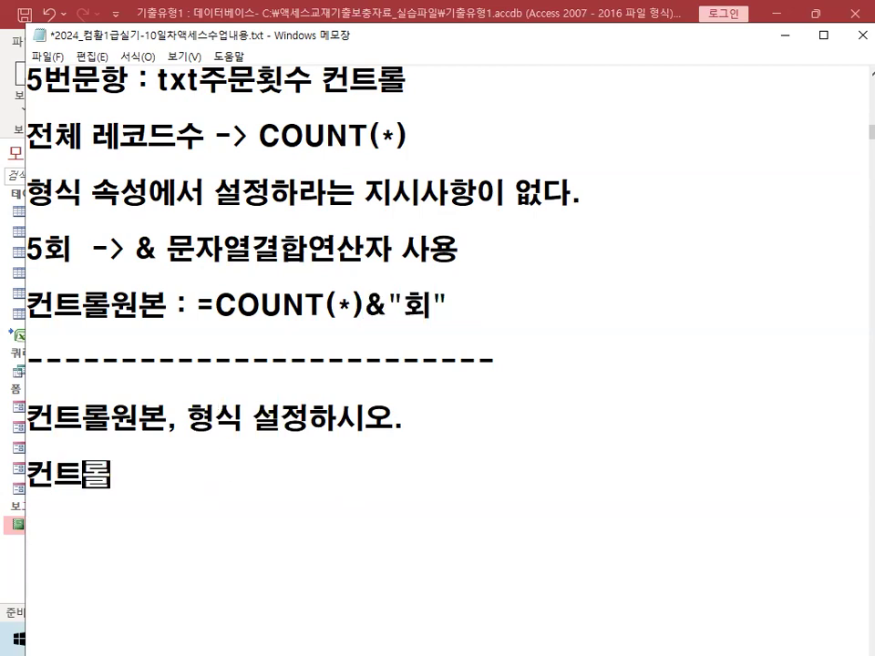
type("원본  =")
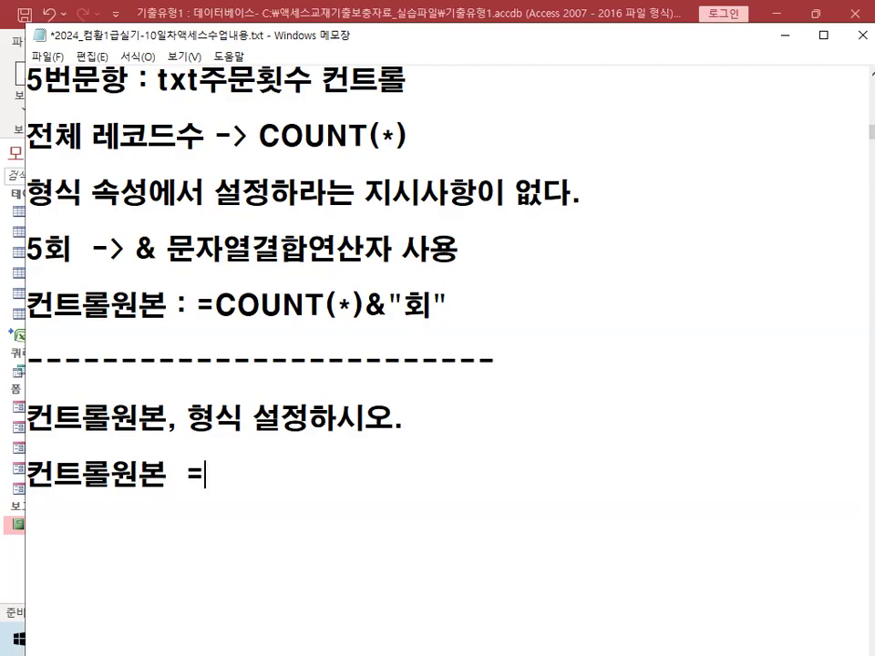
key("BackSpace")
key("BackSpace")
type(": =ㅊ")
key("BackSpace")
type("co")
key("BackSpace")
key("BackSpace")
type("C")
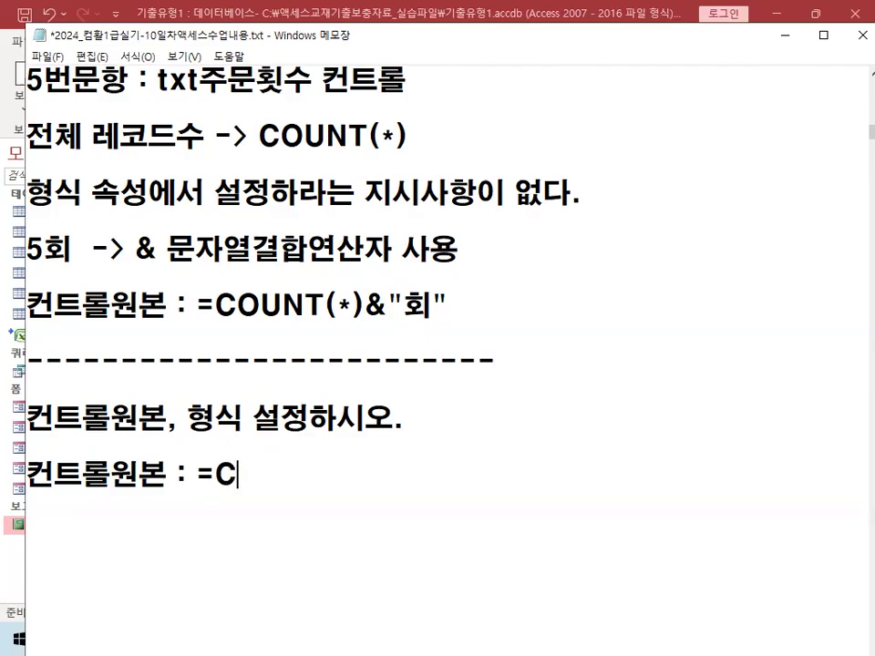
type("OUNT(")
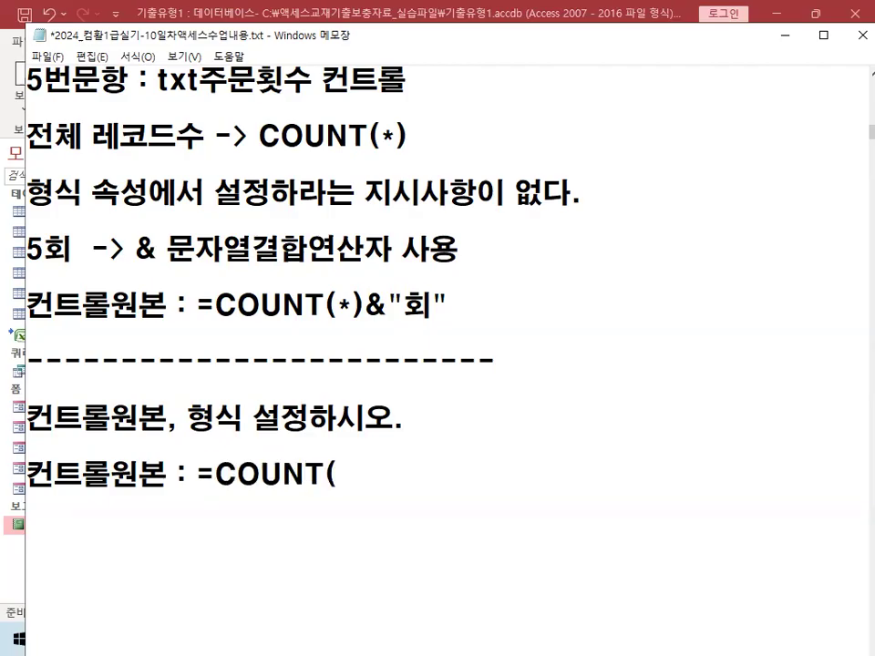
type("*\"")
type(")")
Add the line "형식 : 0회" below the new =COUNT(*) control source note
type("형식 ")
type(": 0")
type("회")
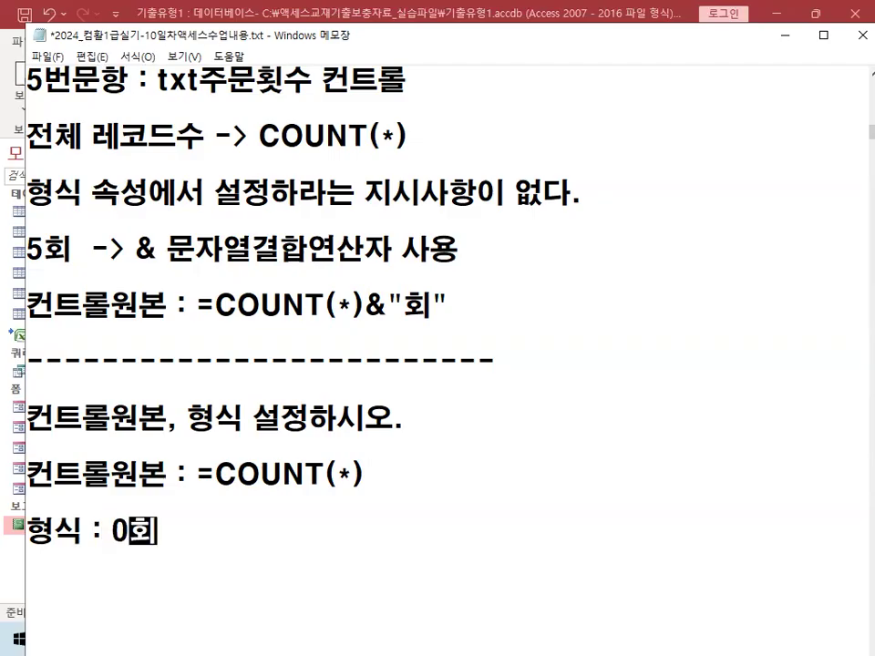
Compare the &"회" control source note with the alternative that uses =COUNT(*) and the 0회 format
scroll(446, 364, "down", 1)
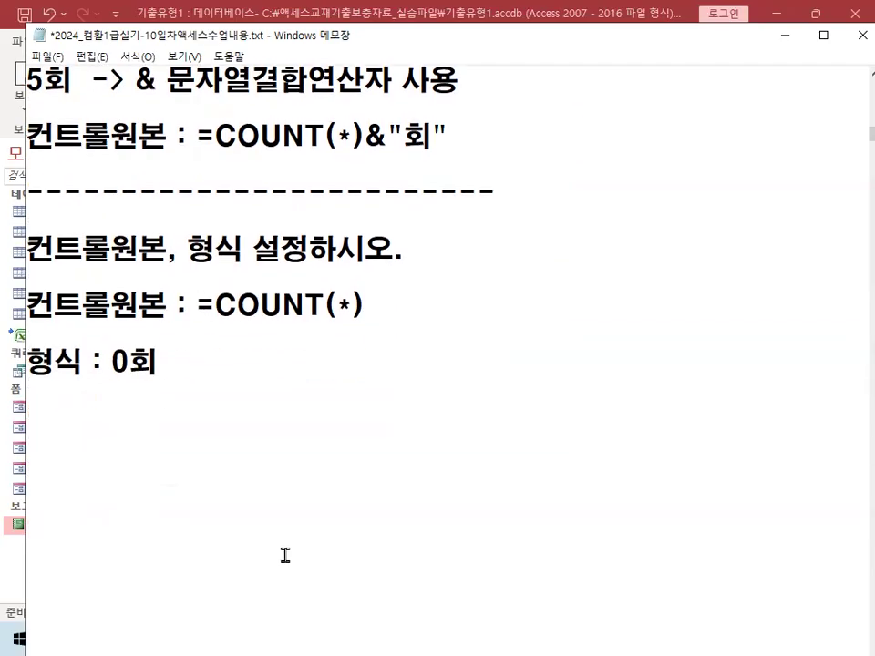
key("ctrl+2")
mouse_move(387, 117)
left_mouse_down()
mouse_move(358, 156)
mouse_move(394, 162)
left_mouse_up()
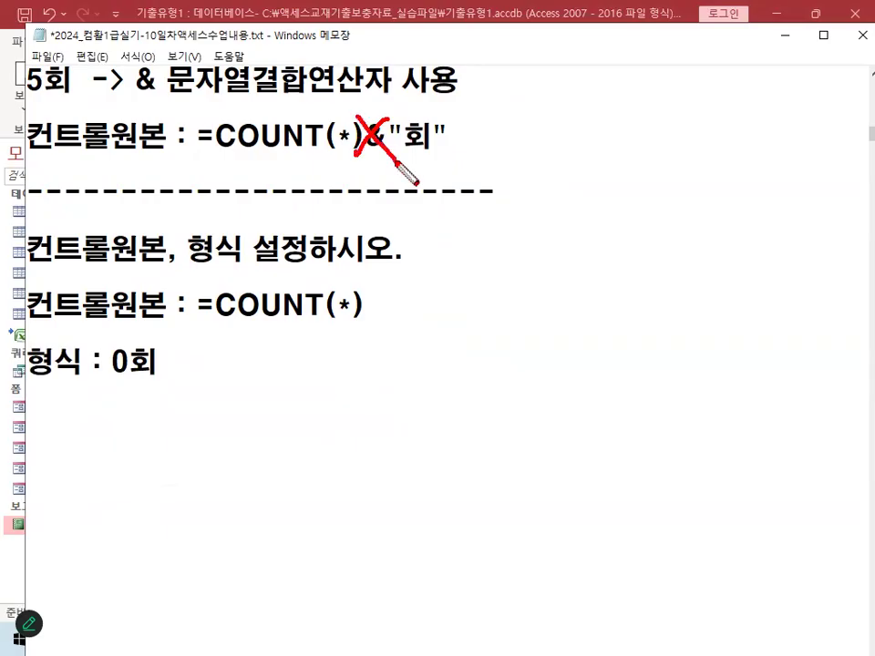
mouse_move(252, 268)
left_mouse_down()
mouse_move(212, 274)
mouse_move(250, 242)
mouse_move(254, 262)
left_mouse_up()
left_click_drag(41, 269, 186, 265)
mouse_move(160, 350)
left_mouse_down()
mouse_move(136, 394)
mouse_move(150, 337)
mouse_move(177, 372)
left_mouse_up()
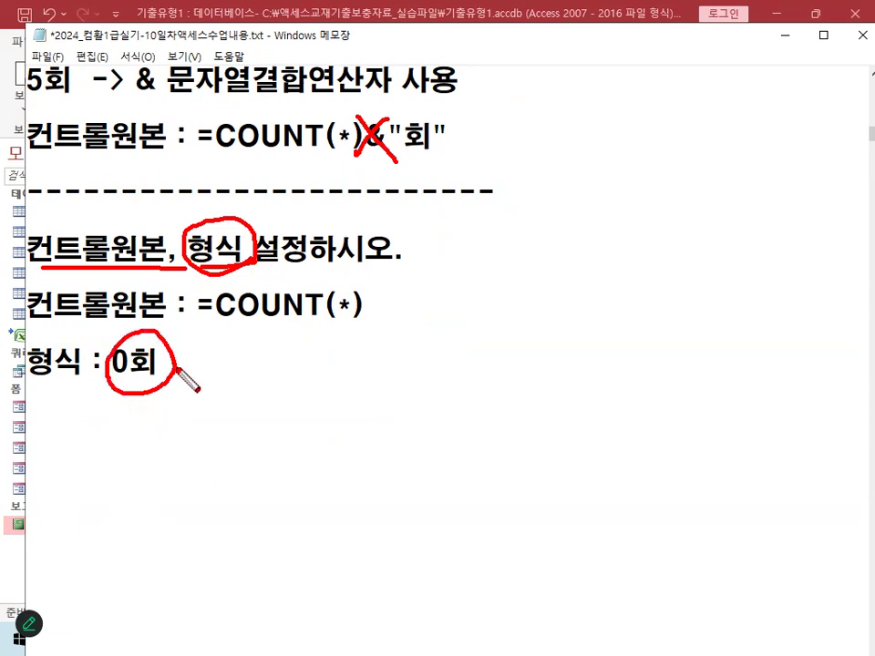
mouse_move(381, 296)
left_mouse_down()
mouse_move(409, 298)
mouse_move(408, 388)
mouse_move(346, 390)
left_mouse_up()
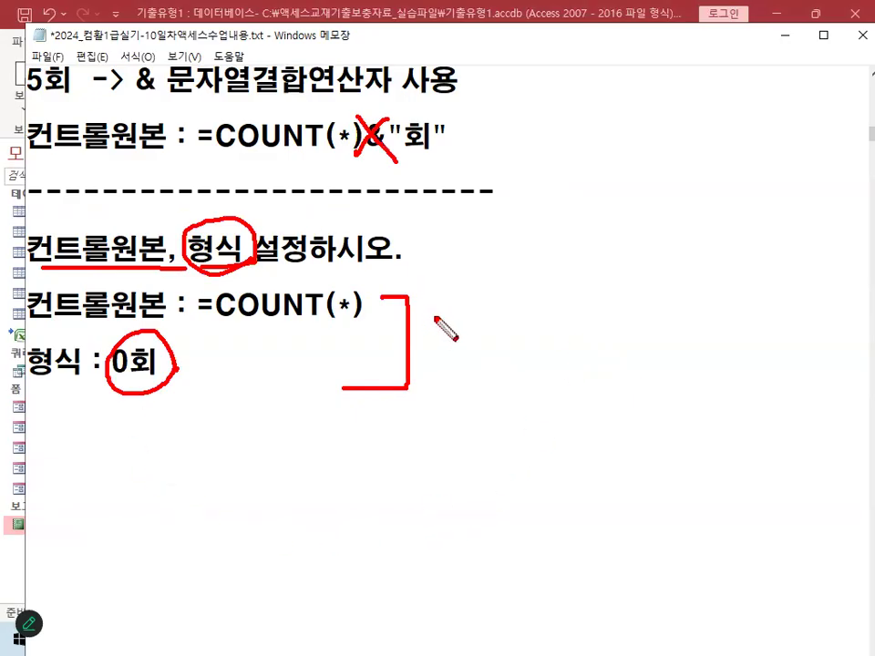
key("Escape")
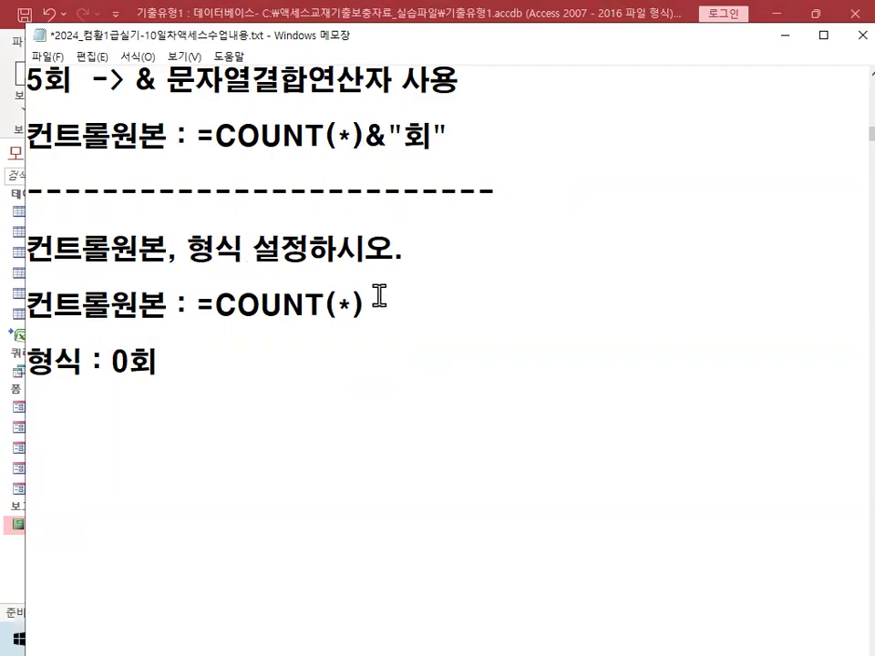
scroll(220, 328, "up", 1)
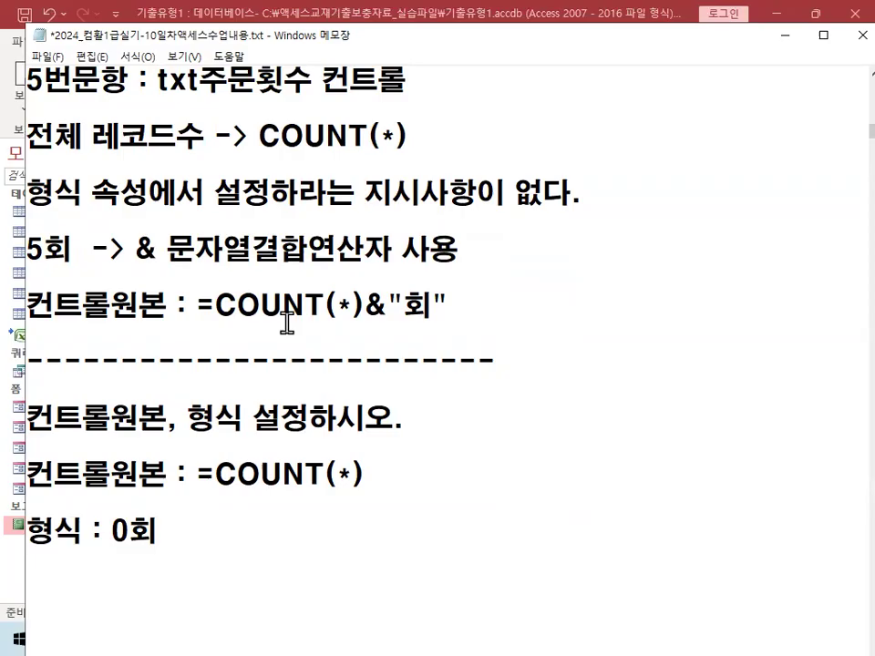
left_click_drag(365, 306, 449, 305)
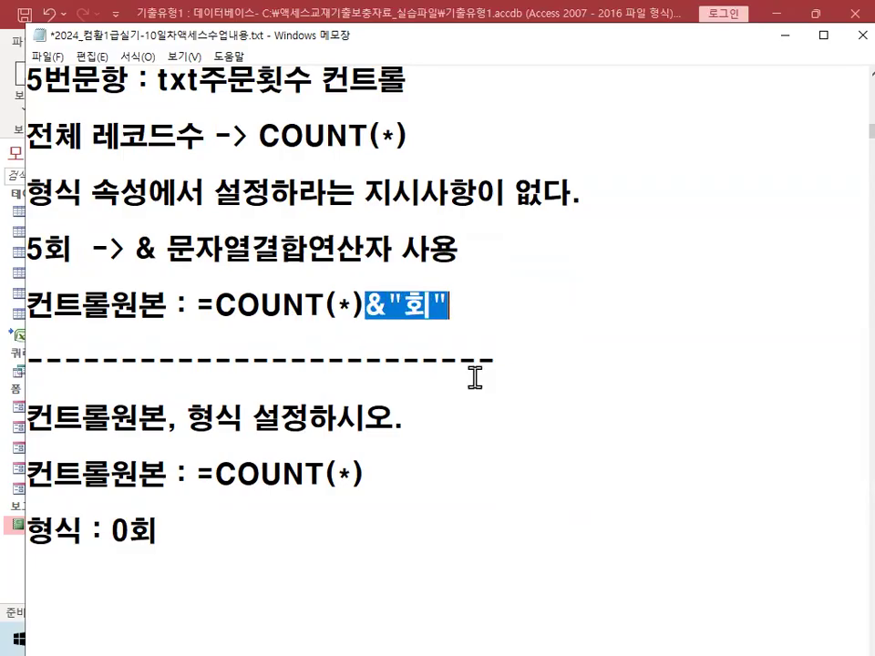
scroll(465, 367, "down", 1)
left_click_drag(360, 229, 449, 227)
mouse_move(103, 445)
left_mouse_down()
mouse_move(147, 441)
mouse_move(150, 472)
mouse_move(157, 453)
left_mouse_up()
key("ctrl+2")
key("Escape")
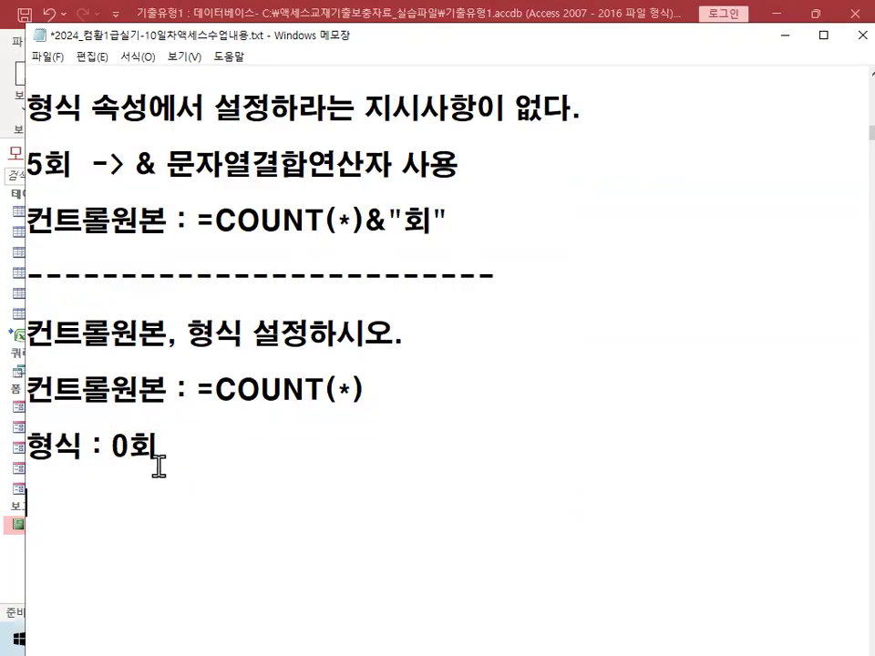
Close the alternative solution in the notes with a dashed line below "형식 : 0회"
key("Return")
type("----------------------------")
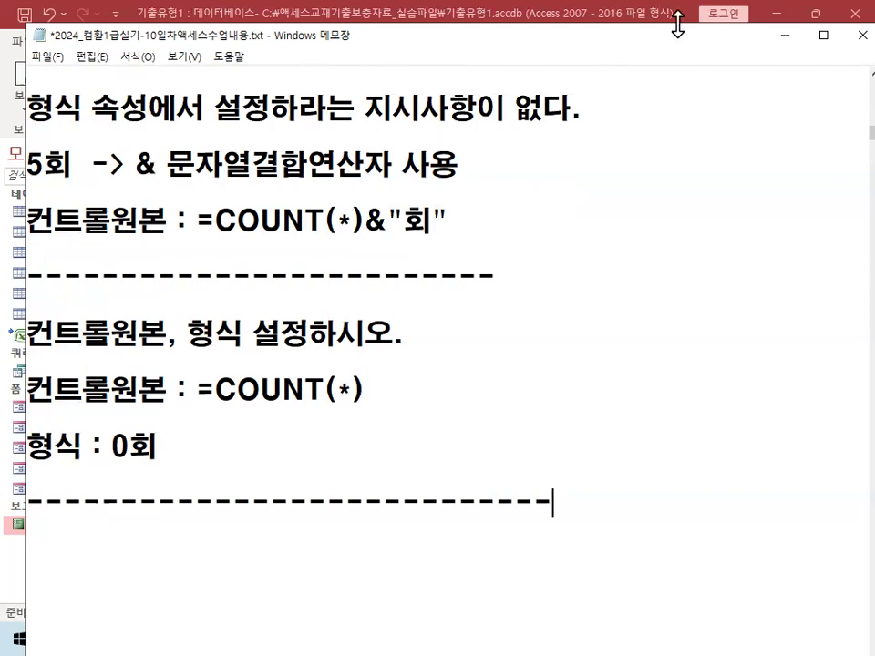
Switch from the notes back to Access, dismiss the txt주문횟수 property sheet and close the 기출유형1 database
left_click(781, 34)
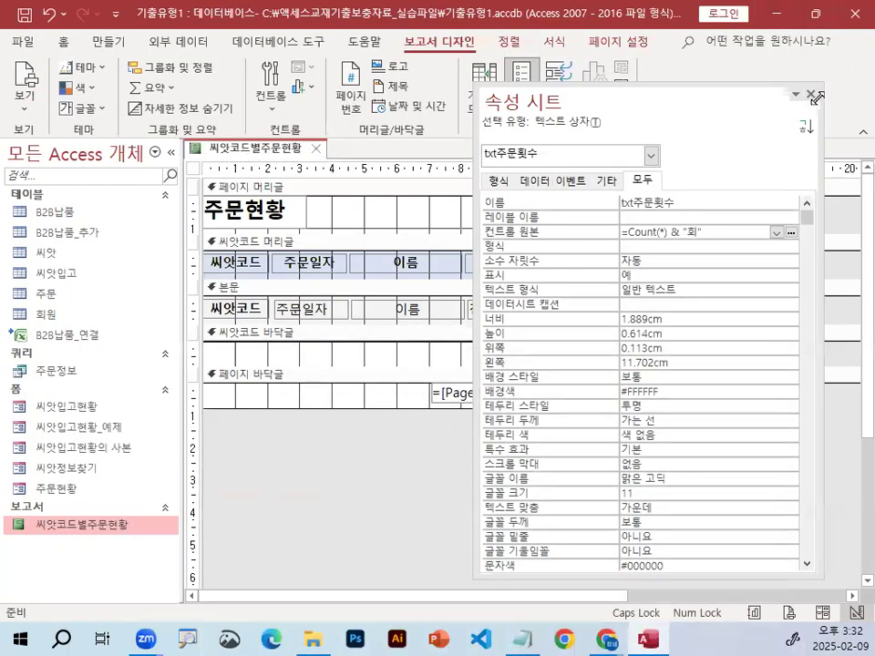
left_click(810, 94)
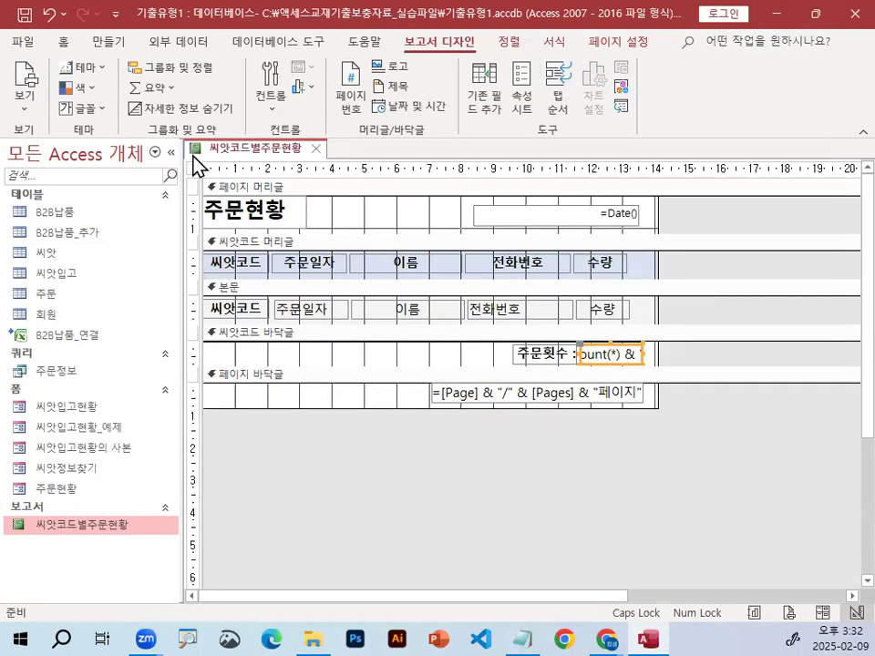
left_click(25, 46)
left_click(51, 361)
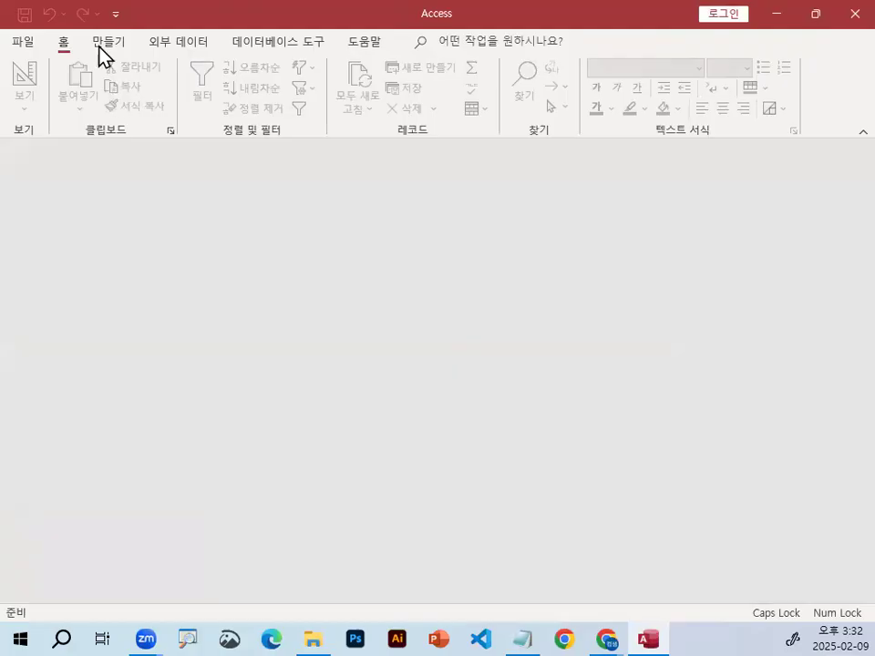
Open the 기출유형2.accdb database from the 액세스교재기출보충자료_실습파일 folder and show its 출발지별통행내역 report in design view
left_click(29, 44)
left_click(36, 162)
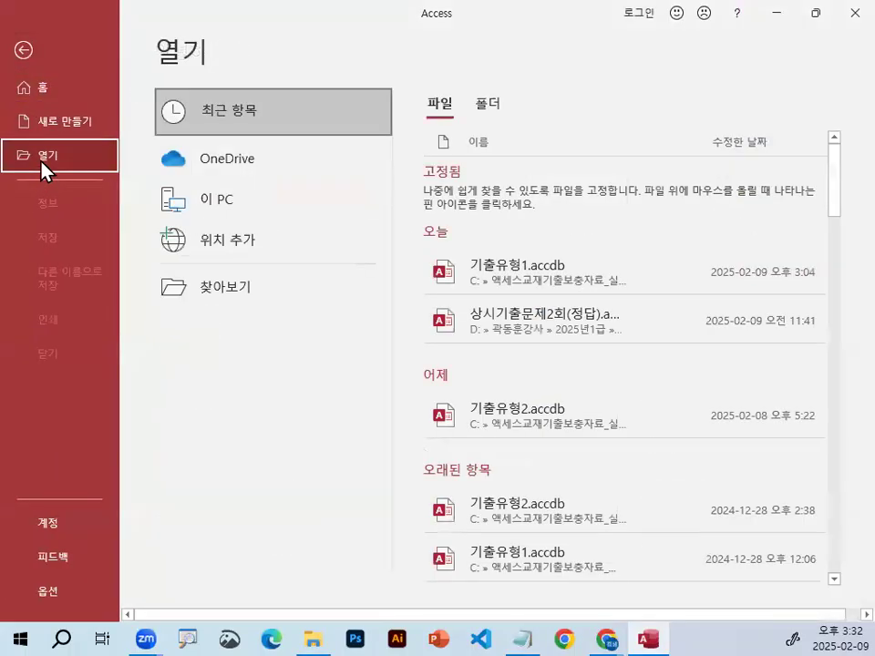
left_click(216, 286)
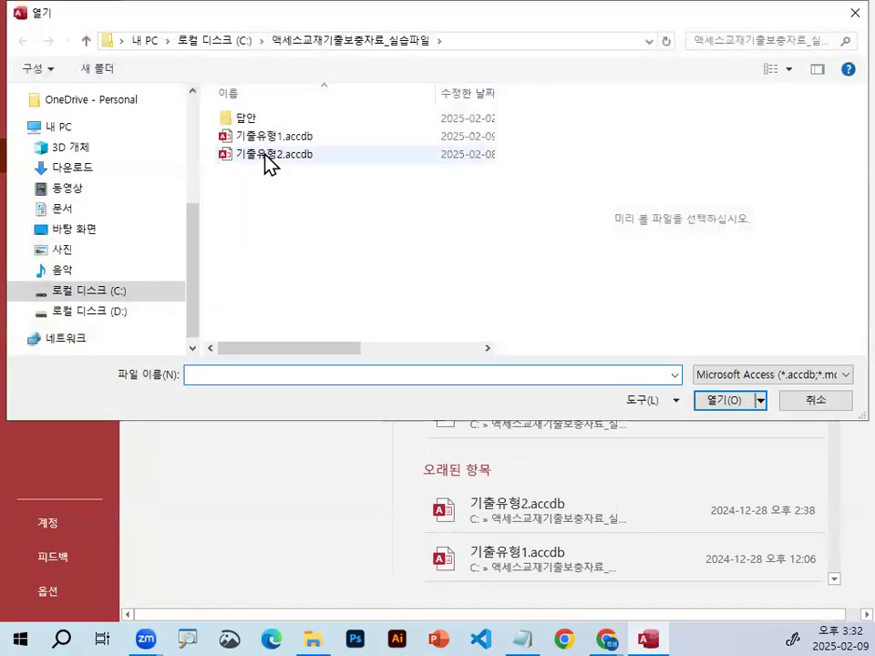
double_click(265, 153)
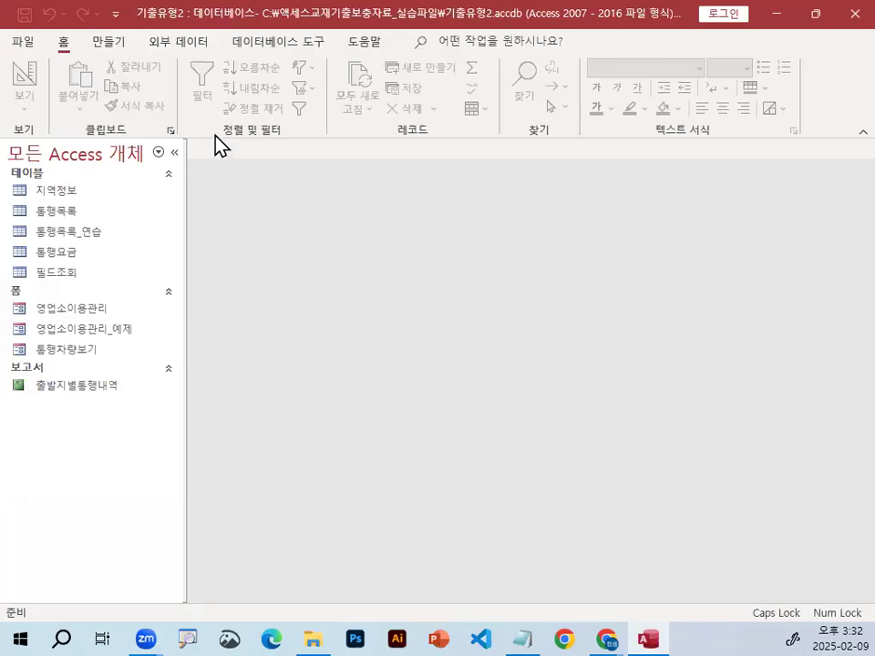
right_click(80, 392)
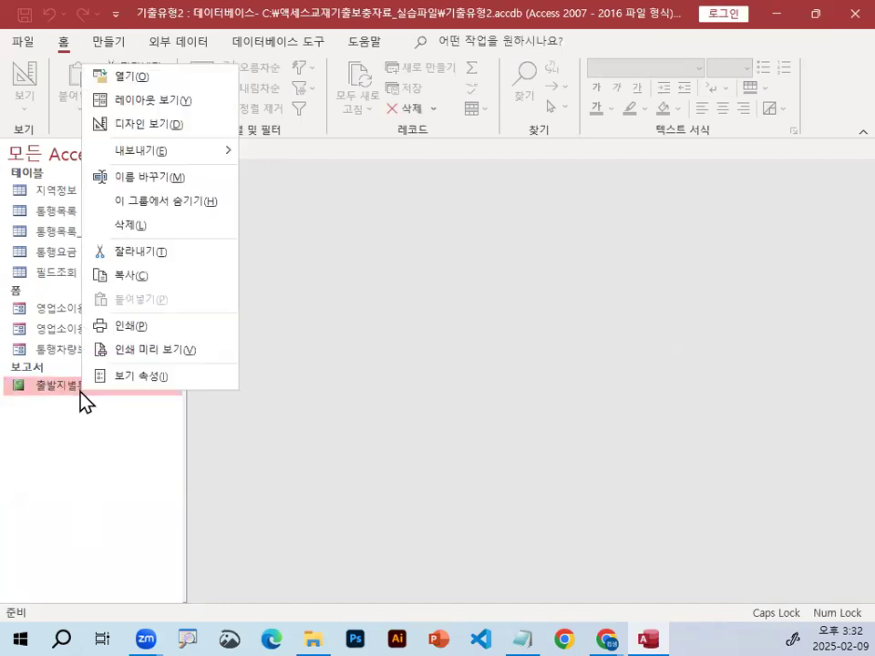
left_click(177, 125)
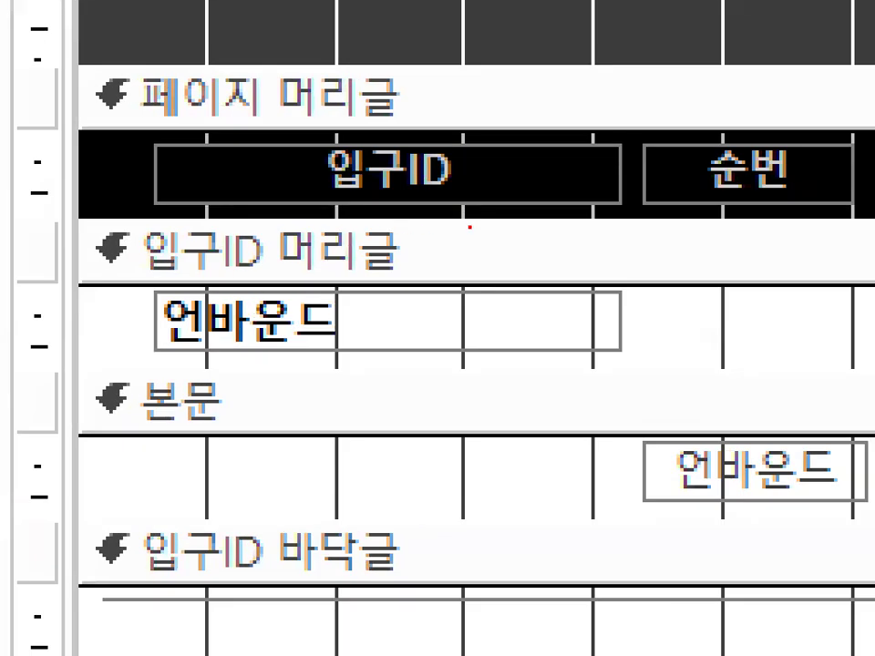
Examine the 입구ID group header section and the unbound text box inside it in the report design
mouse_move(453, 258)
left_mouse_down()
mouse_move(137, 293)
mouse_move(402, 219)
left_mouse_up()
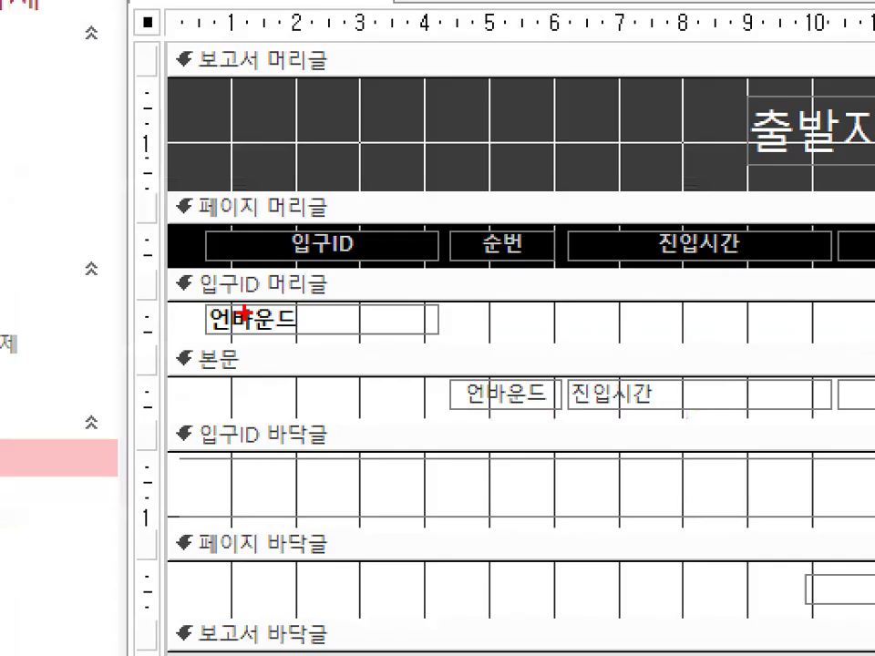
left_click_drag(86, 285, 455, 262)
left_click_drag(335, 296, 175, 289)
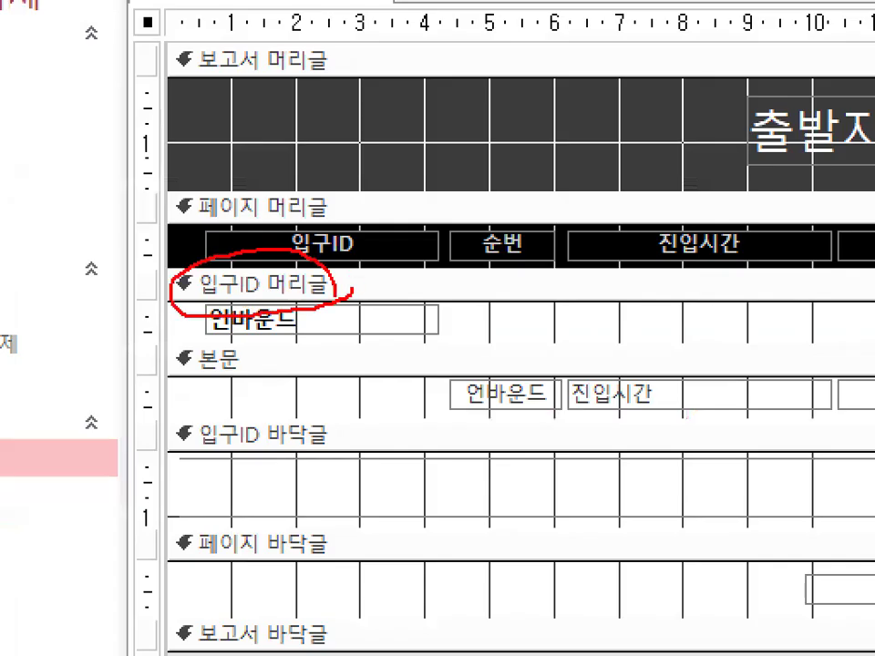
left_click_drag(246, 230, 217, 265)
left_click_drag(354, 186, 303, 281)
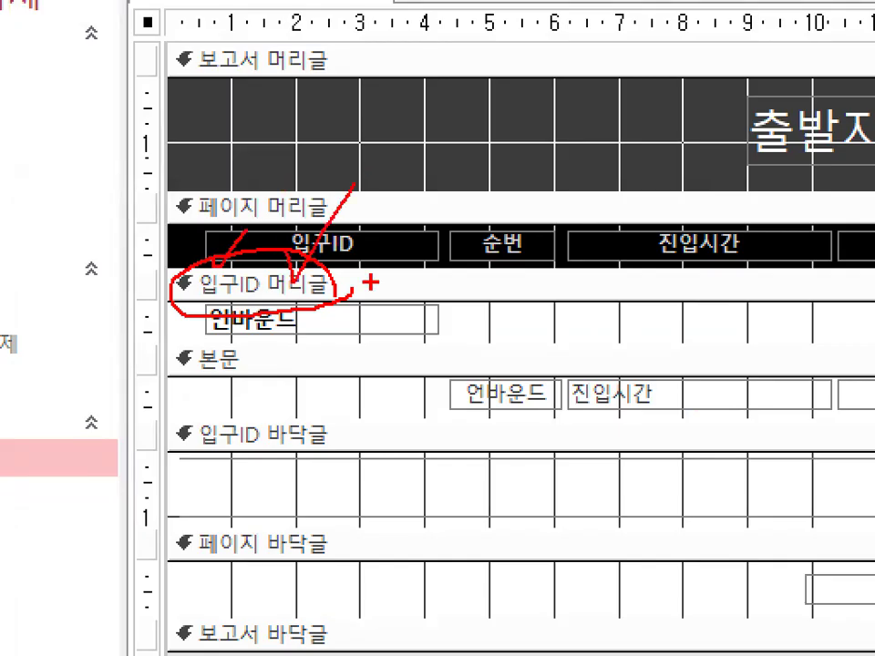
left_click_drag(373, 292, 219, 259)
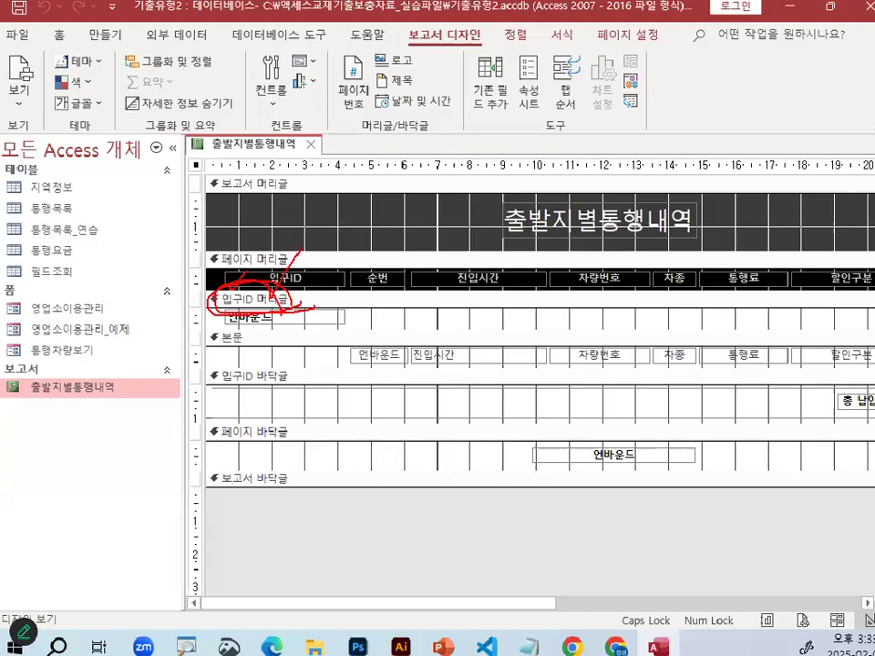
key("e")
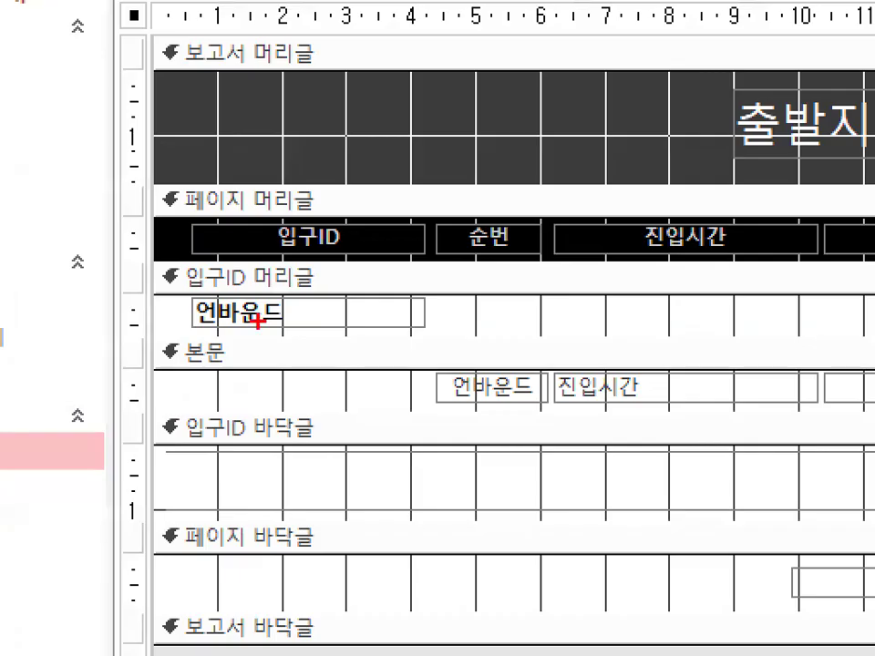
mouse_move(292, 316)
left_mouse_down()
mouse_move(205, 330)
mouse_move(278, 310)
mouse_move(379, 225)
left_mouse_up()
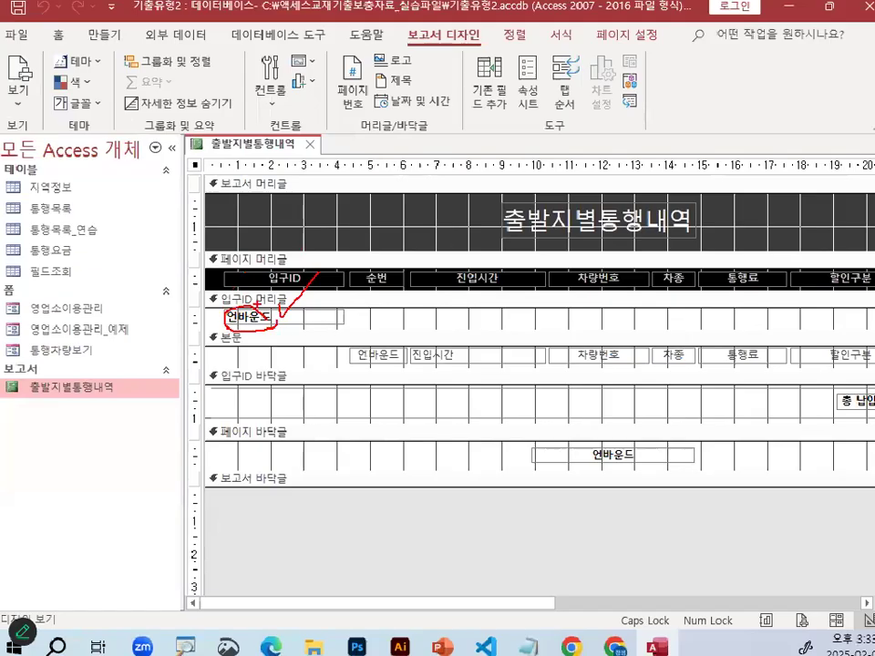
key("e")
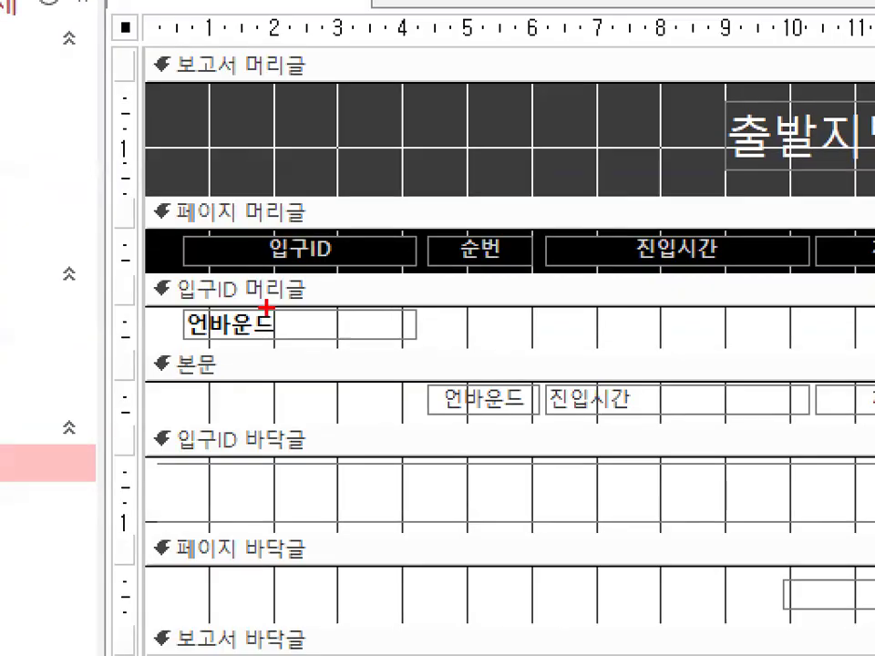
mouse_move(289, 331)
left_mouse_down()
mouse_move(191, 316)
mouse_move(305, 344)
left_mouse_up()
left_click_drag(334, 287, 482, 194)
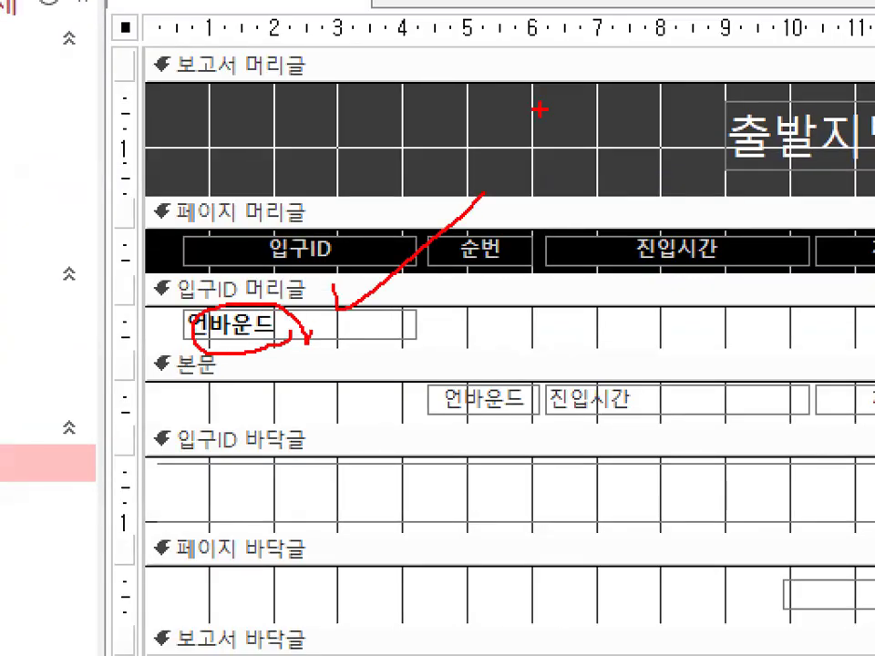
key("Escape")
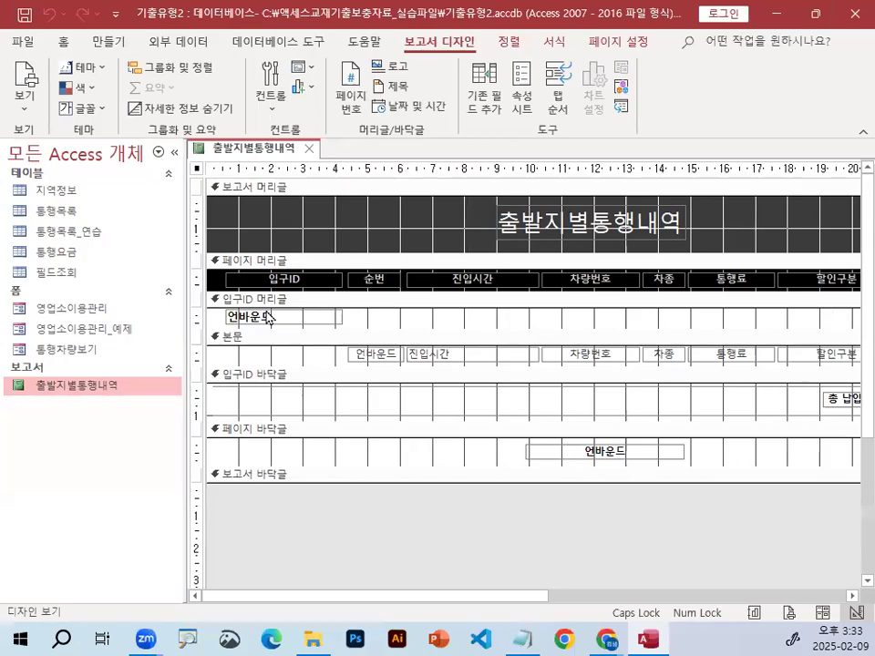
Open the properties of the unbound text box in the 입구ID group header and check its control name
left_click(264, 319)
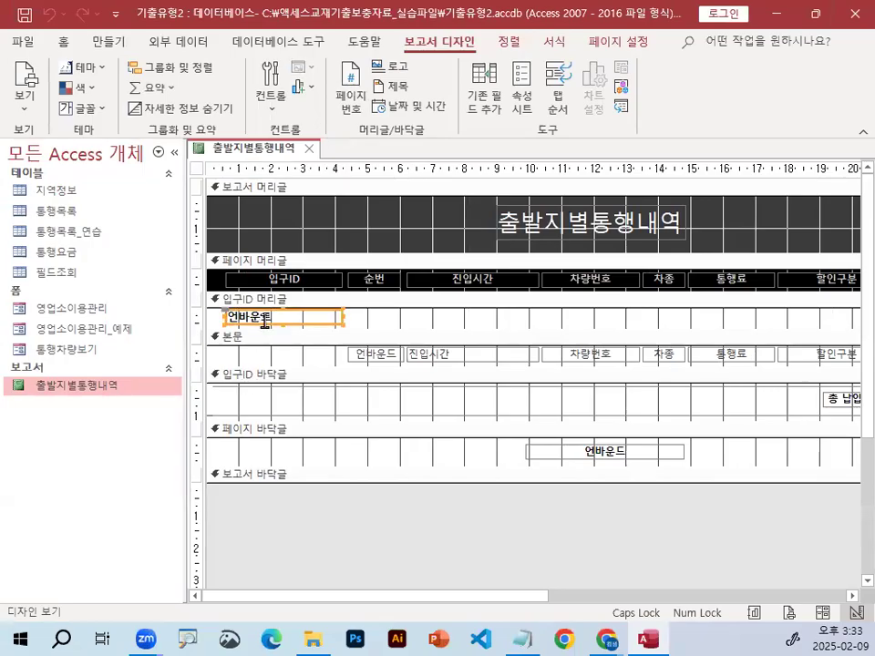
double_click(265, 319)
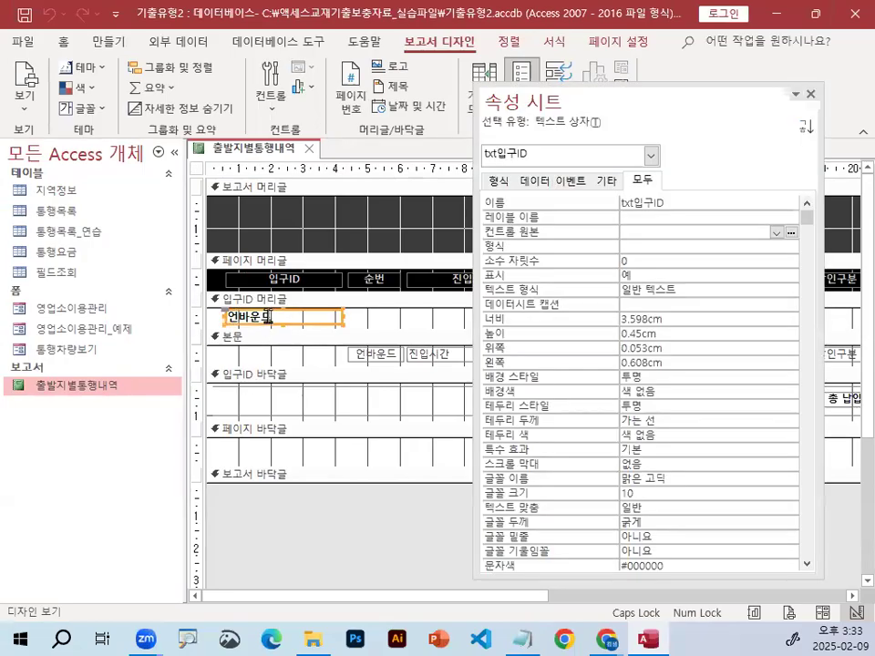
key("ctrl+1")
left_click_drag(538, 133, 563, 165)
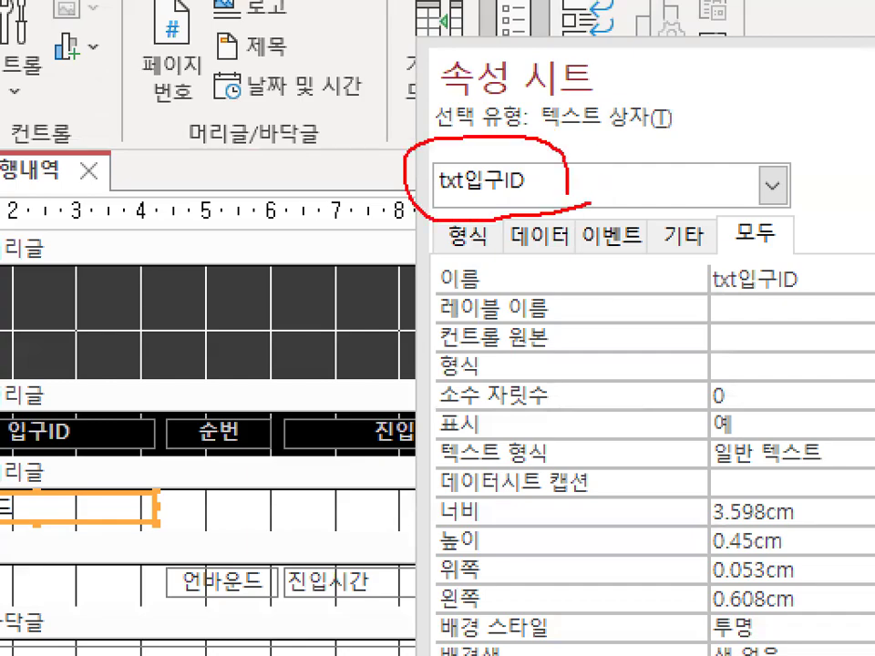
mouse_move(393, 139)
left_mouse_down()
mouse_move(412, 172)
mouse_move(513, 17)
left_mouse_up()
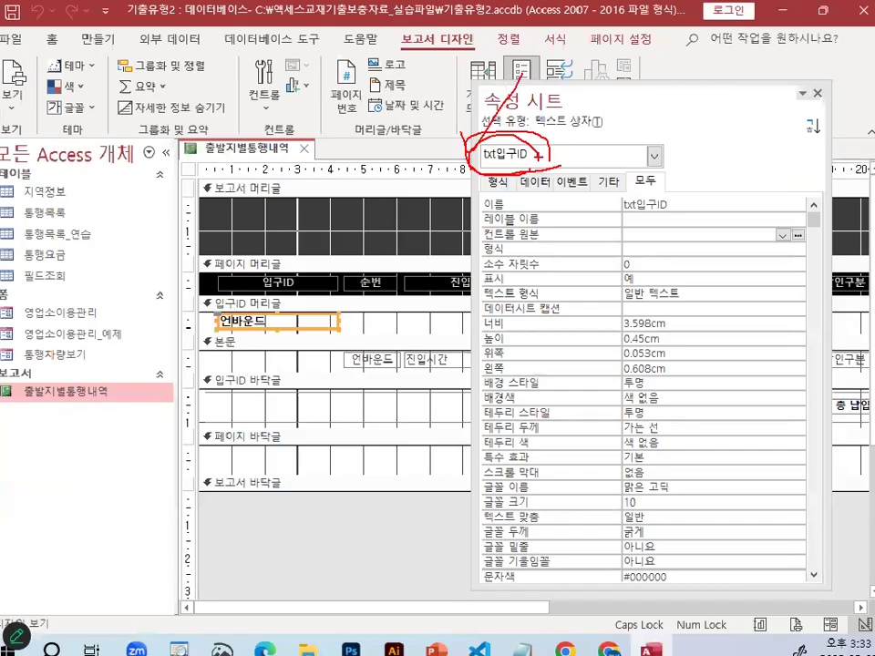
key("Escape")
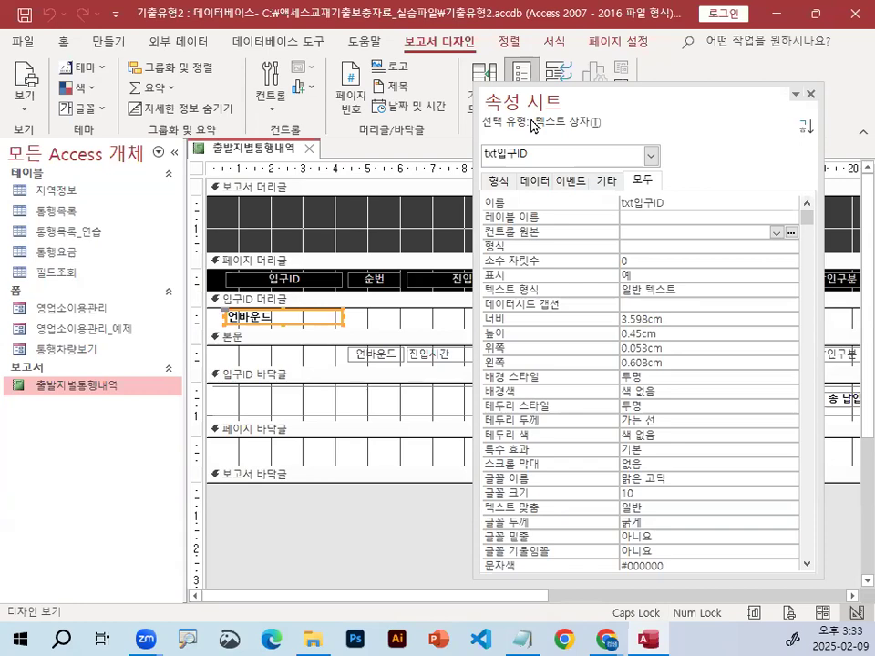
mouse_move(301, 319)
left_mouse_down()
mouse_move(281, 337)
mouse_move(342, 337)
left_mouse_up()
Switch to the class notes and remove the empty gap and extra dashed line above the 기출유형2 section
key("alt+Tab")
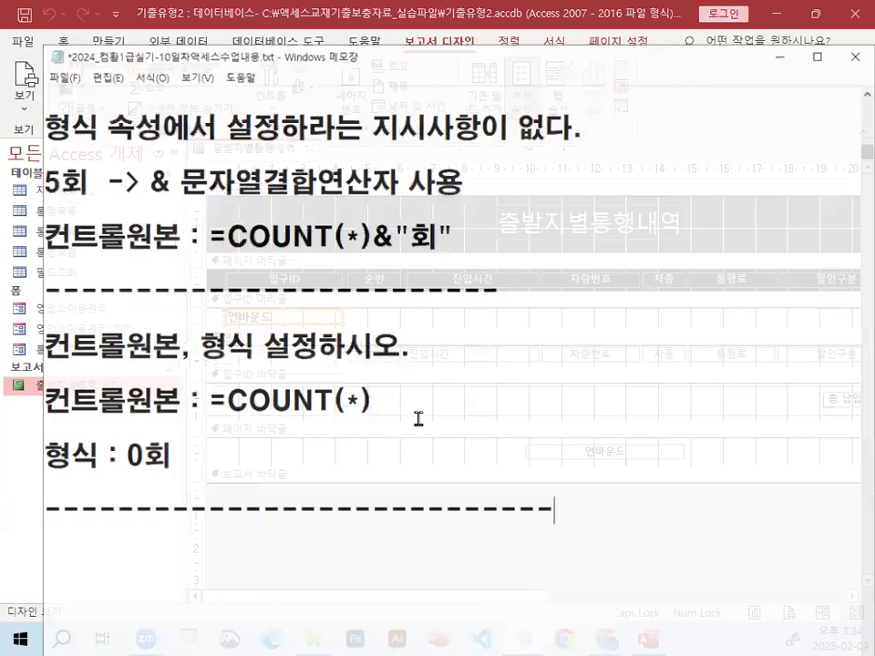
key("Return")
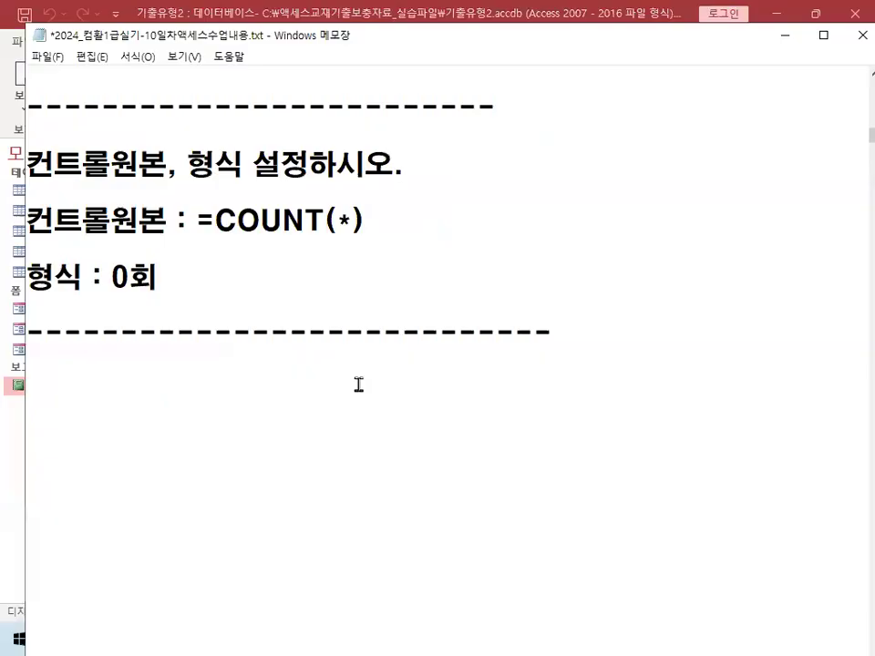
type("-------------------------")
key("Delete")
key("Delete")
key("Delete")
key("Delete")
key("Delete")
key("shift+End")
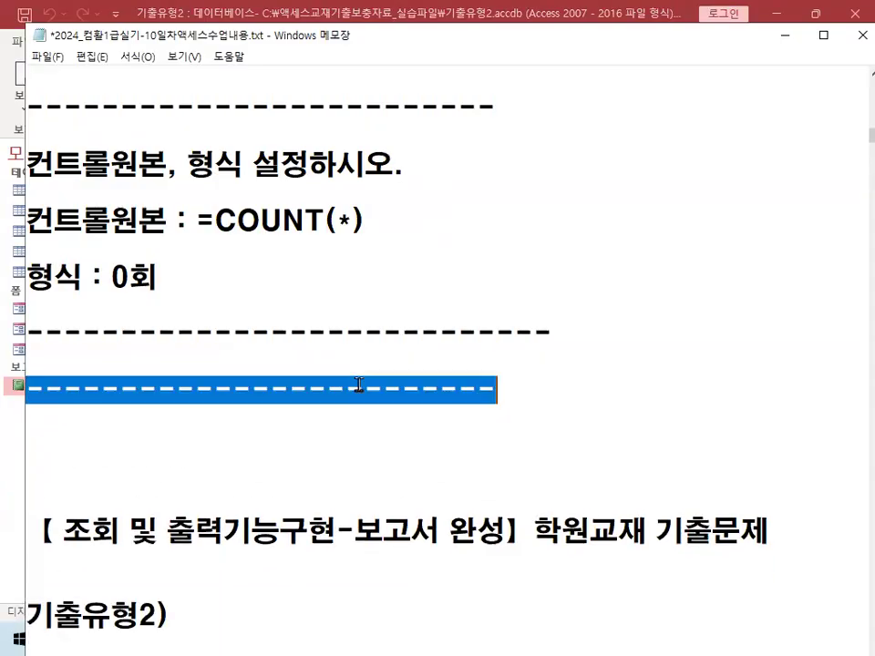
key("Delete")
key("Delete")
Read the 기출유형2 question 1 note on joining fields with the & string operator in the group header
scroll(406, 379, "down", 3)
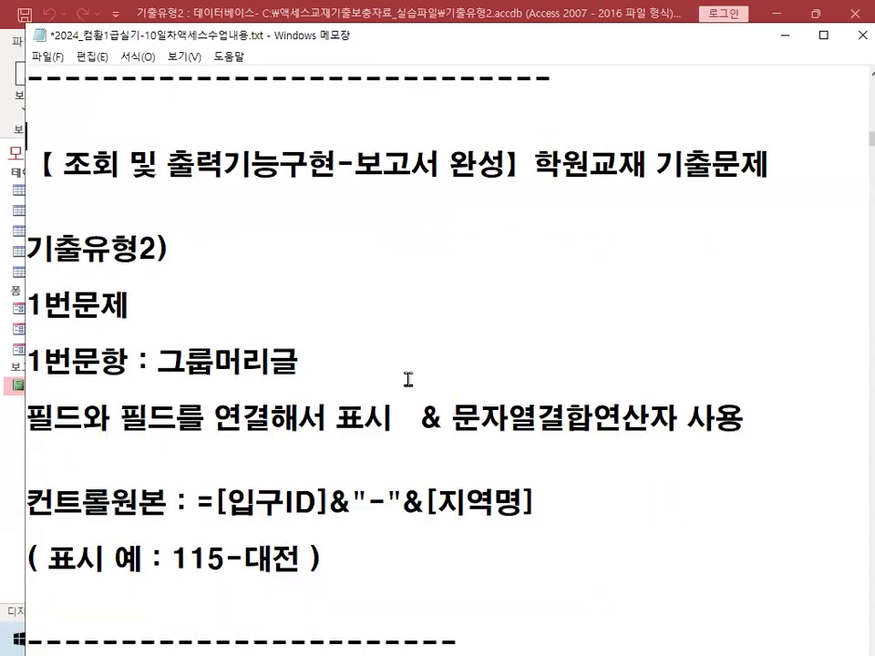
scroll(408, 379, "down", 3)
left_click_drag(36, 352, 157, 352)
left_click_drag(244, 326, 235, 347)
mouse_move(365, 326)
left_mouse_down()
mouse_move(390, 351)
mouse_move(636, 341)
left_mouse_up()
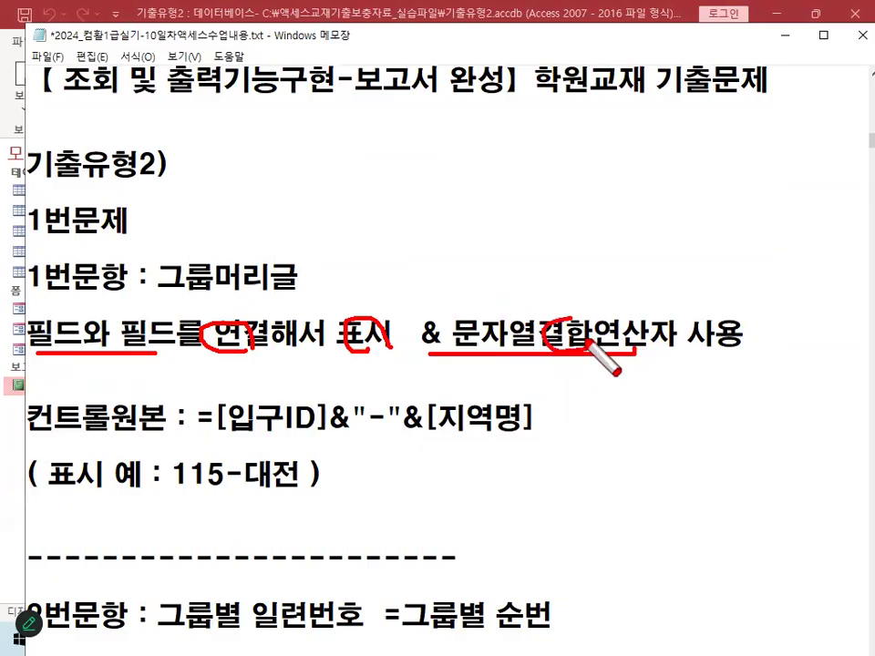
key("Escape")
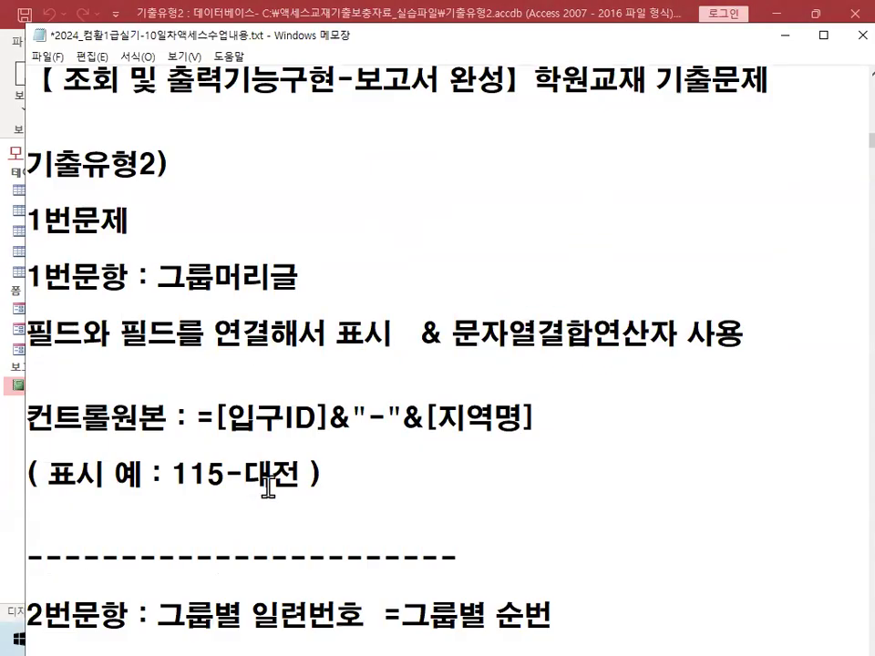
Insert several blank lines in the notes between the 115-대전 display example and the dashed line
scroll(268, 486, "down", 1)
left_click(237, 450)
key("Return")
key("Return")
key("Return")
key("Return")
key("Return")
key("Return")
key("Return")
key("Return")
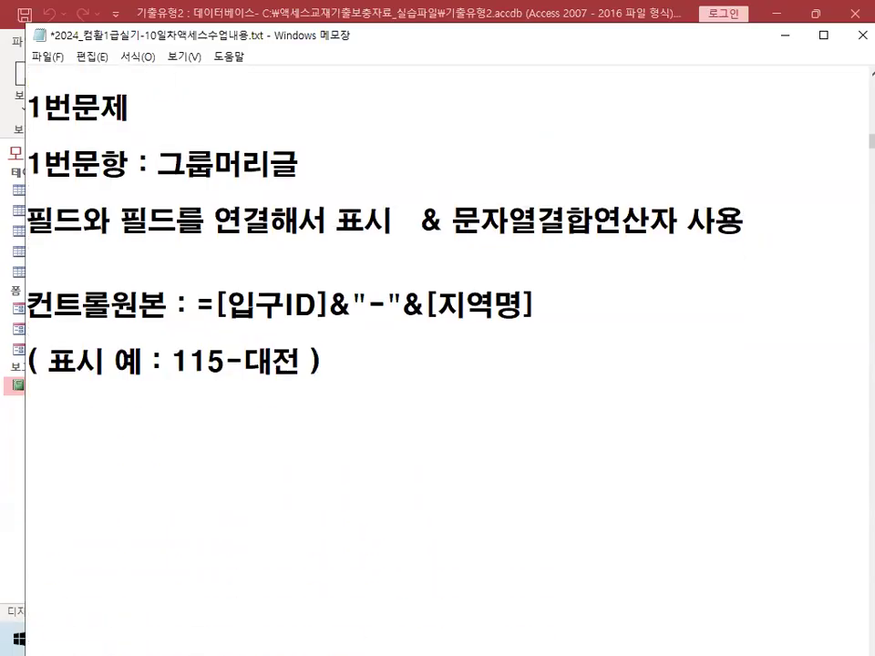
Compare each part of the expression =[입구ID]&"-"&[지역명] with the display example 115-대전 in the notes
scroll(236, 377, "down", 1)
left_click_drag(173, 276, 307, 275)
left_click(313, 275)
left_click_drag(225, 277, 241, 278)
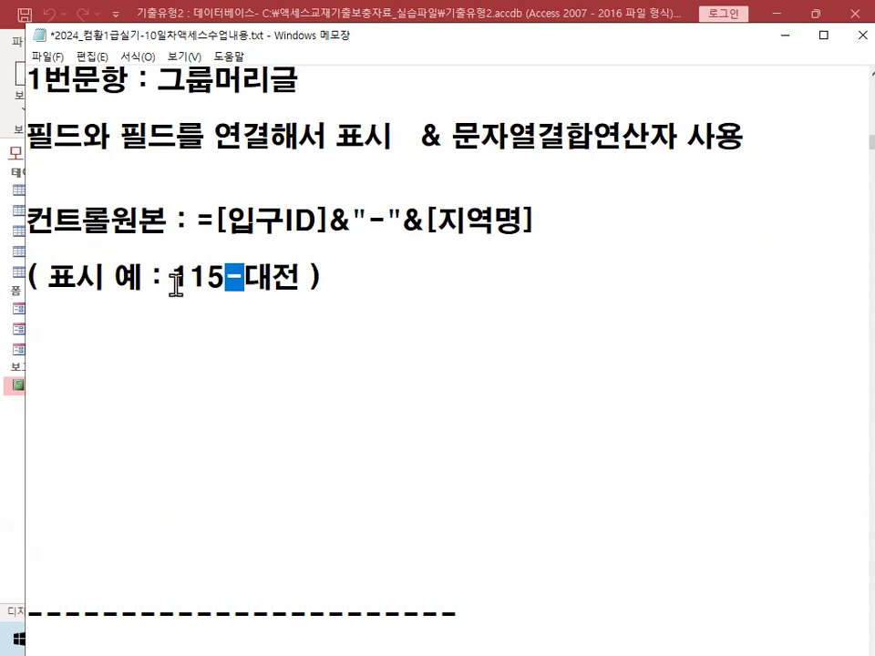
left_click_drag(173, 278, 225, 277)
left_click_drag(216, 220, 329, 221)
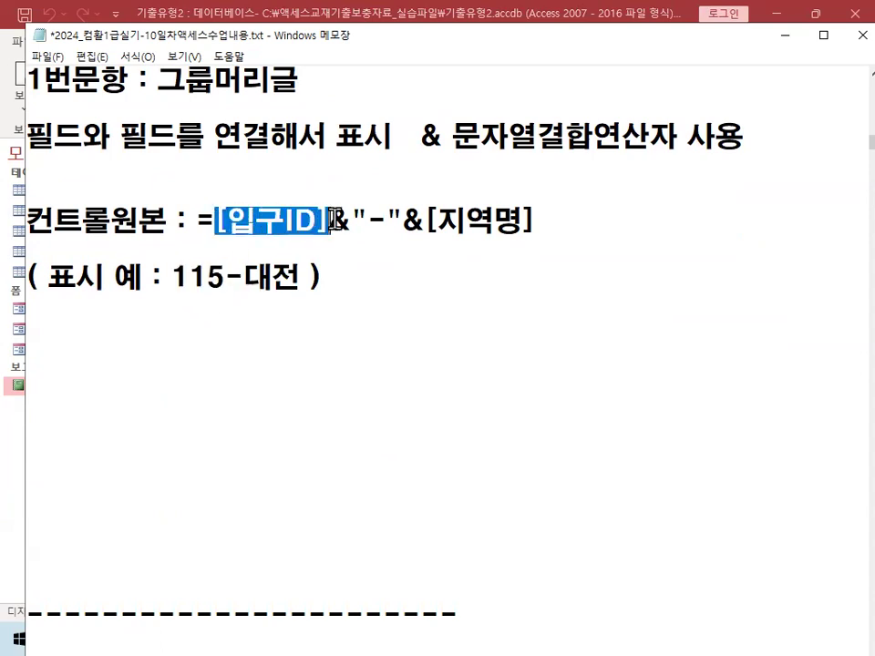
double_click(262, 277)
left_click_drag(424, 221, 541, 220)
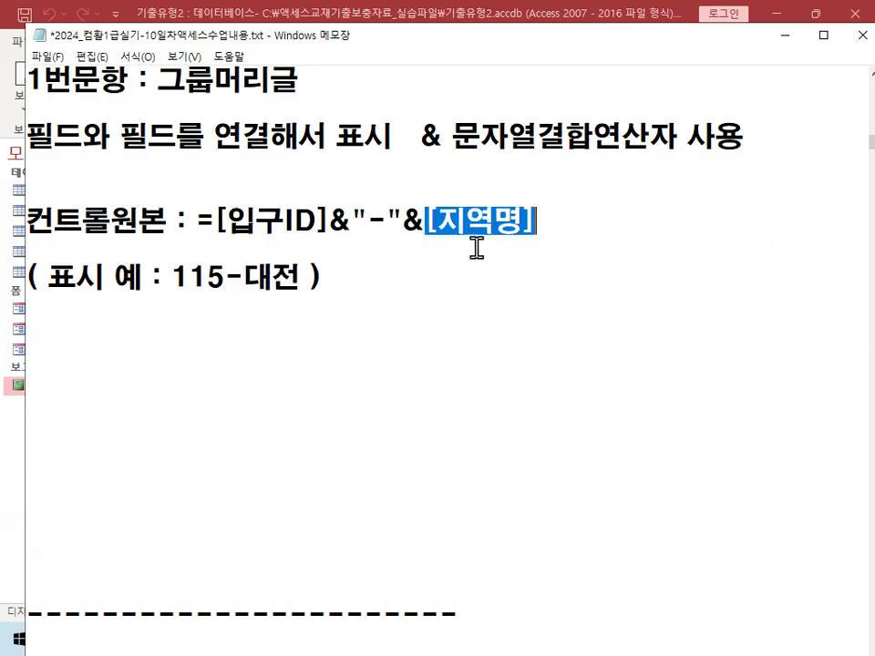
left_click_drag(215, 221, 319, 220)
double_click(177, 271)
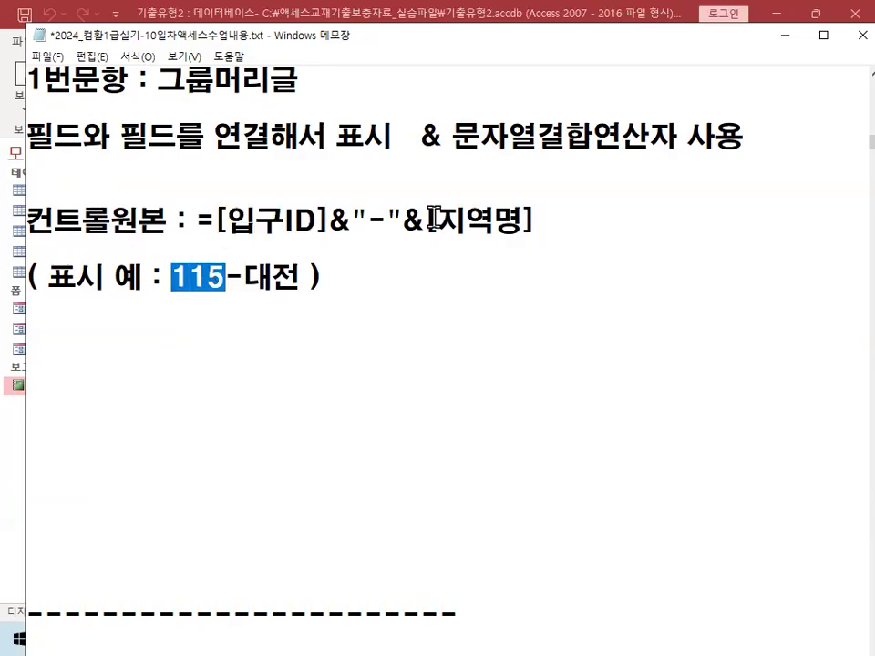
left_click_drag(426, 221, 536, 220)
left_click_drag(246, 275, 300, 275)
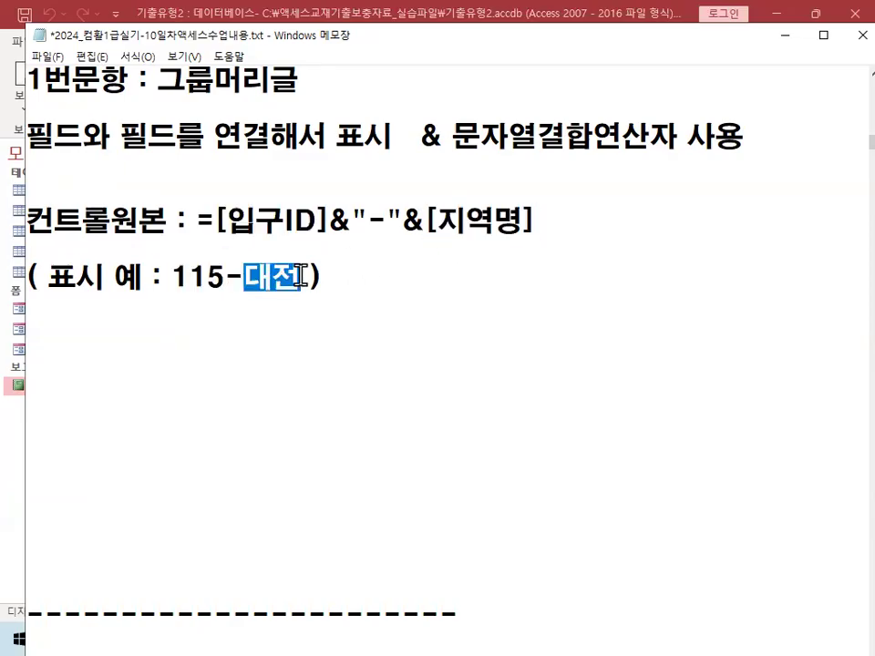
left_click(301, 275)
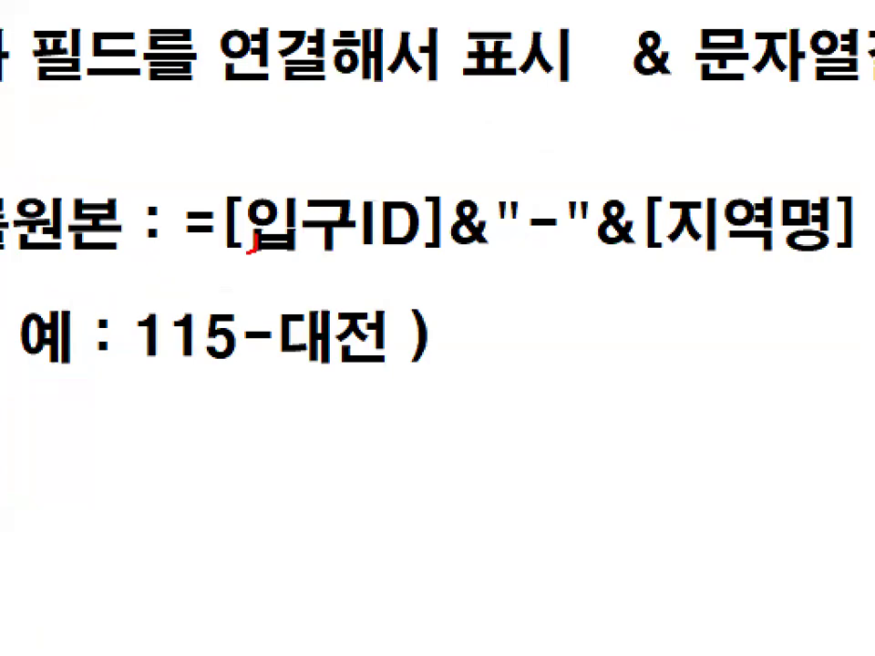
Examine the equals sign, the bracketed 입구ID field and the quoted hyphen in the notes' control source expression
left_click_drag(253, 242, 235, 191)
left_click_drag(445, 191, 506, 243)
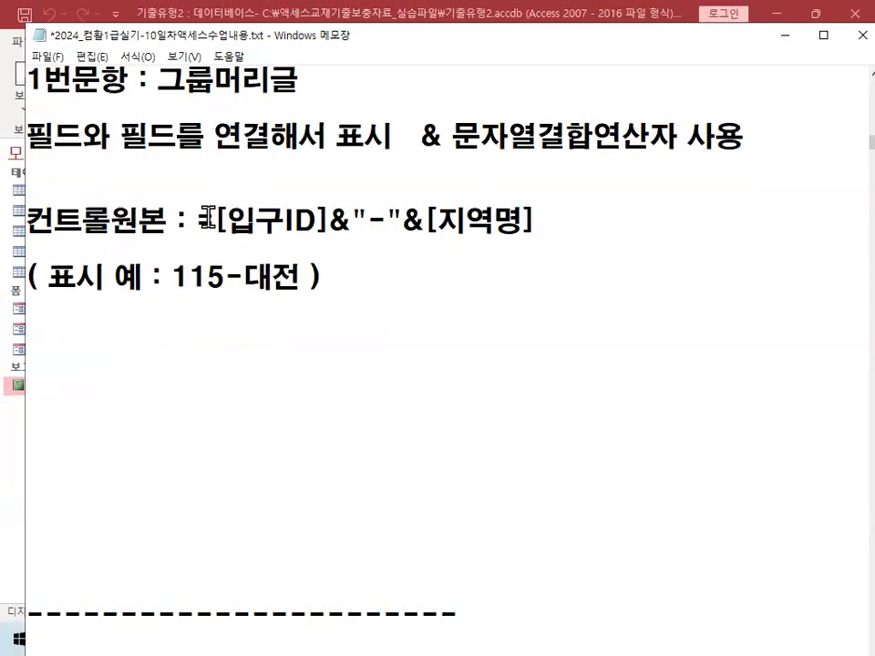
mouse_move(187, 241)
left_mouse_down()
mouse_move(364, 243)
mouse_move(252, 246)
mouse_move(252, 215)
mouse_move(137, 211)
mouse_move(168, 182)
left_mouse_up()
key("e")
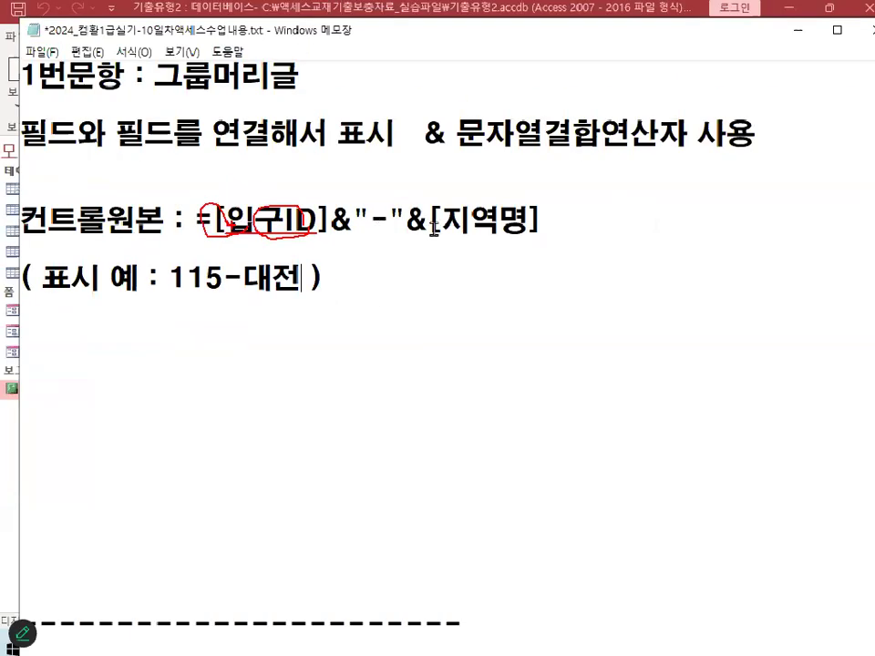
key("e")
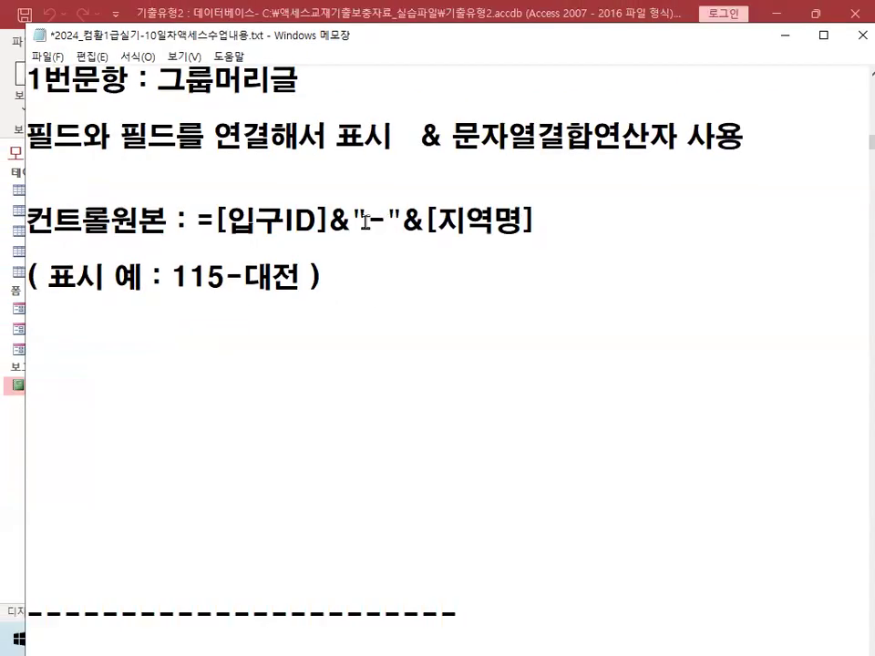
left_click_drag(402, 223, 350, 221)
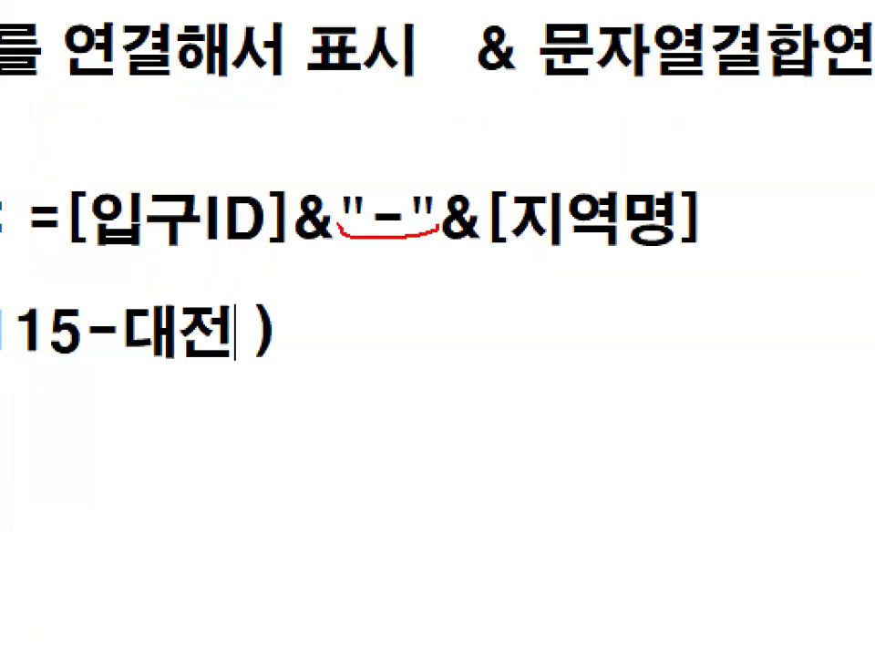
mouse_move(436, 228)
left_mouse_down()
mouse_move(346, 178)
mouse_move(336, 217)
left_mouse_up()
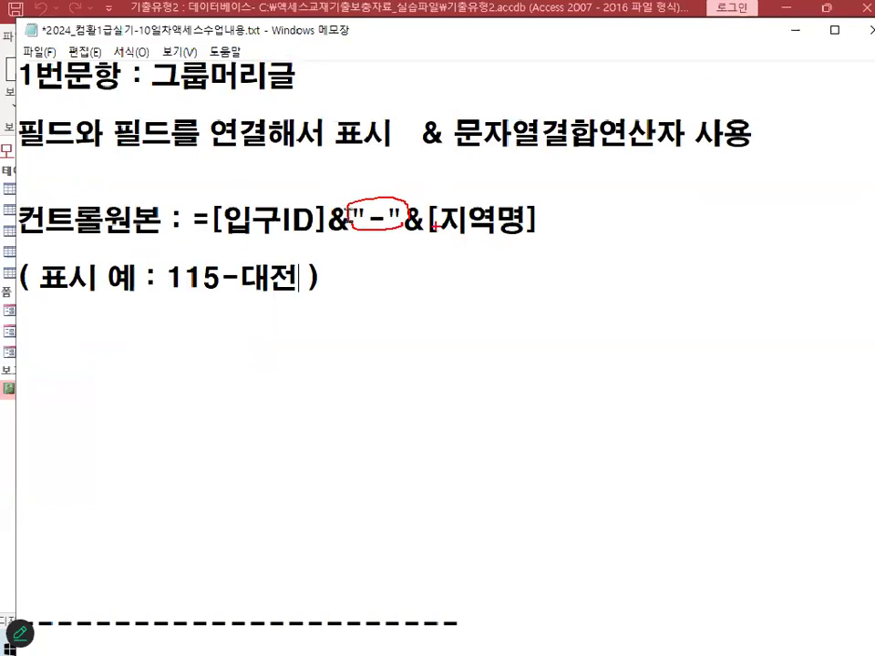
key("Escape")
Review in the notes how the & operators join the hyphen and [지역명] into one expression beginning with an equals sign
left_click_drag(329, 219, 349, 219)
mouse_move(402, 224)
left_mouse_down()
mouse_move(338, 227)
mouse_move(424, 181)
left_mouse_up()
mouse_move(288, 155)
left_mouse_down()
mouse_move(293, 177)
mouse_move(356, 91)
left_mouse_up()
left_click_drag(360, 220, 314, 265)
mouse_move(474, 246)
left_mouse_down()
mouse_move(625, 270)
mouse_move(638, 289)
left_mouse_up()
key("Escape")
left_click_drag(415, 221, 525, 222)
left_click_drag(199, 220, 533, 219)
left_click_drag(194, 219, 215, 218)
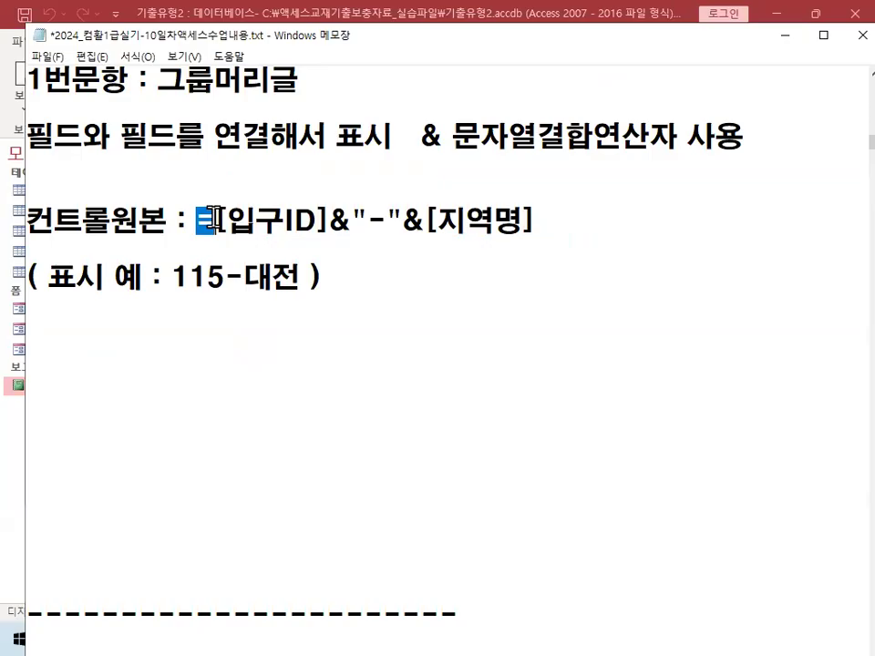
Switch to Access and begin the control source of txt입구ID with =입구ID in the enlarged zoom editor
left_click(787, 36)
left_click(654, 233)
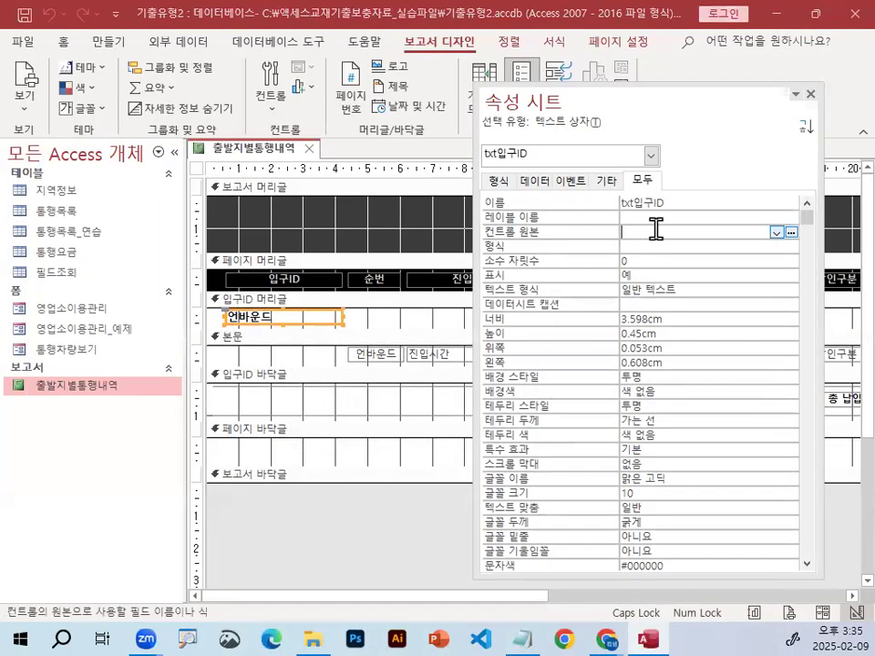
right_click(655, 231)
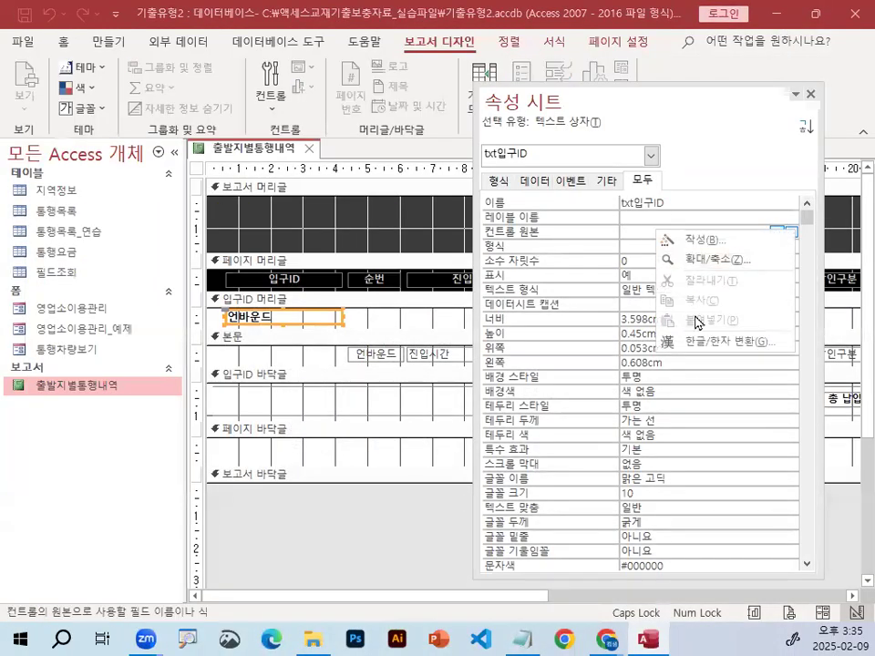
left_click(707, 255)
type("=")
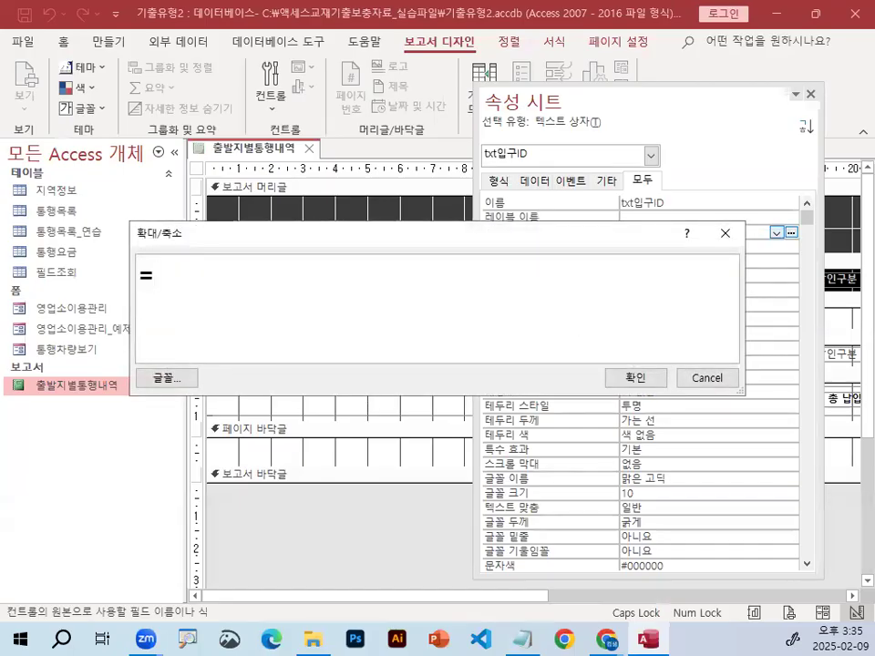
type("입구")
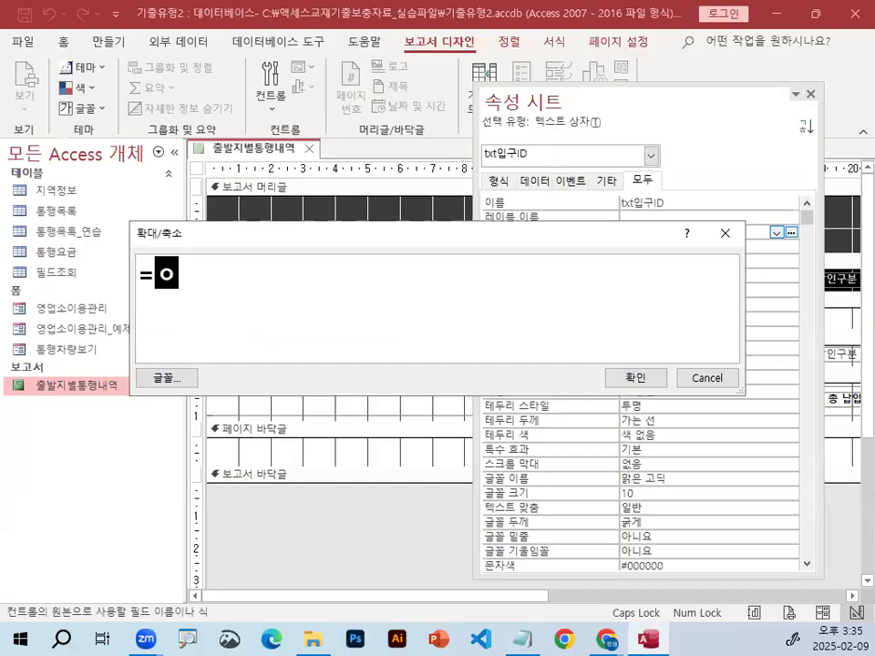
key("Hangul")
type("id")
key("BackSpace")
key("BackSpace")
type("ID")
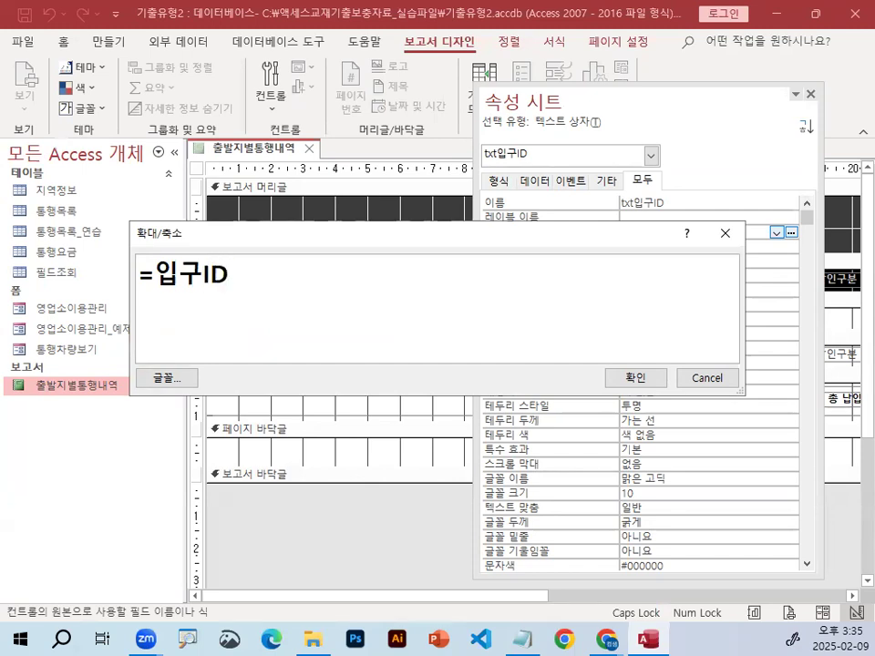
Complete the txt입구ID control source with & "-" & 지역명, confirm it and check both field names in the expression
type(" & \"-\" &")
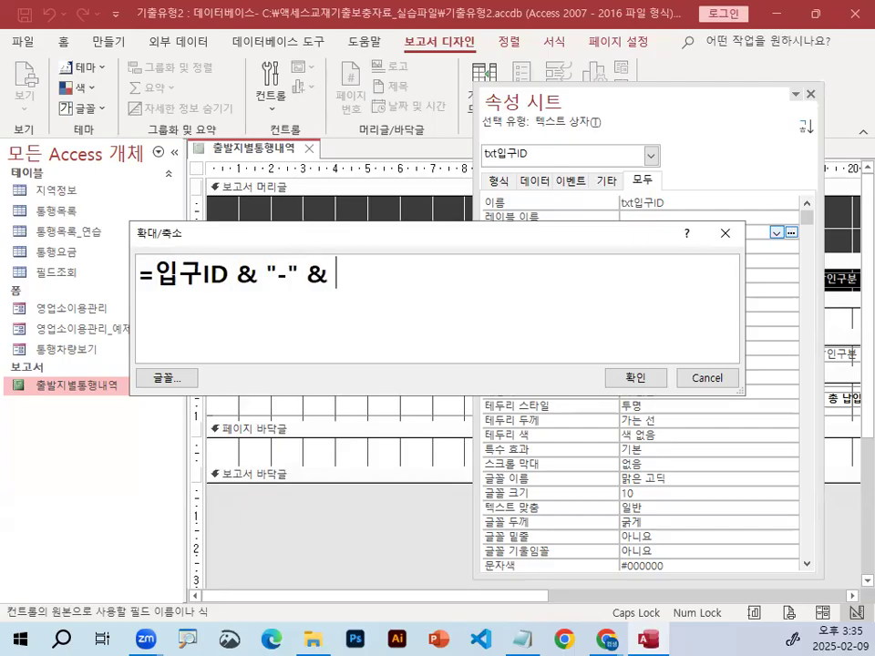
type(" 지역ㅁ녕")
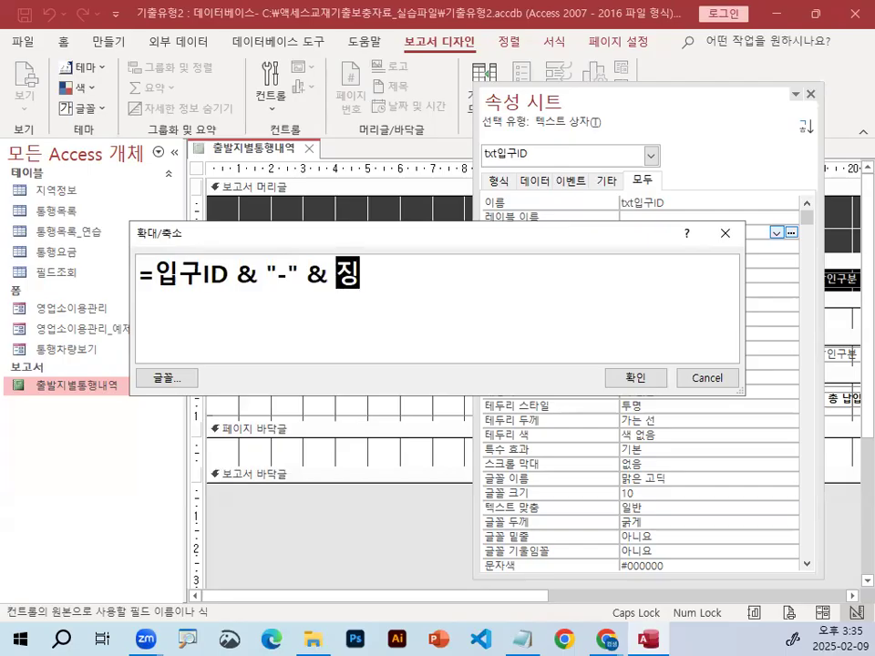
key("BackSpace")
key("BackSpace")
type("명")
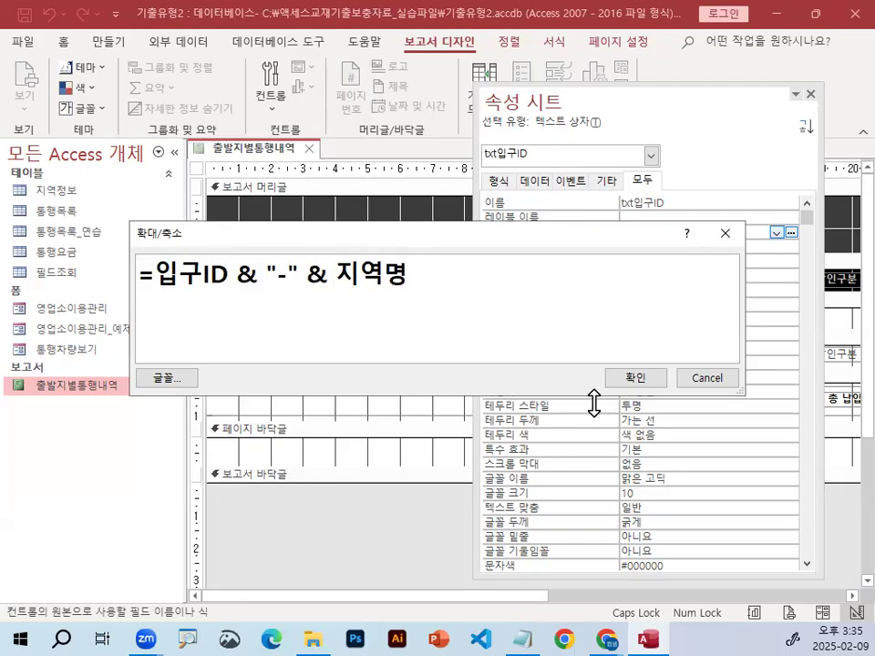
left_click(651, 378)
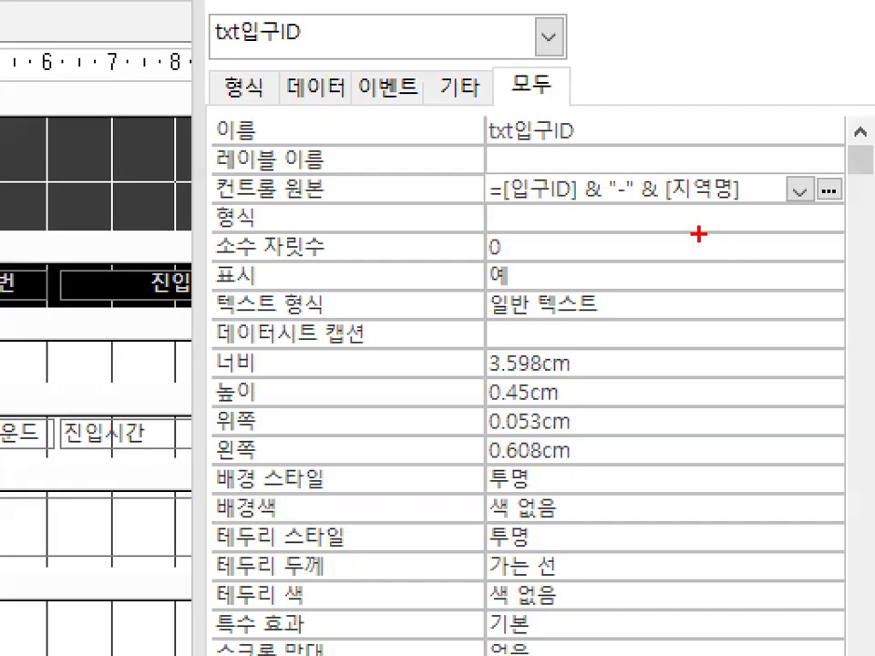
mouse_move(583, 202)
left_mouse_down()
mouse_move(528, 205)
mouse_move(576, 168)
left_mouse_up()
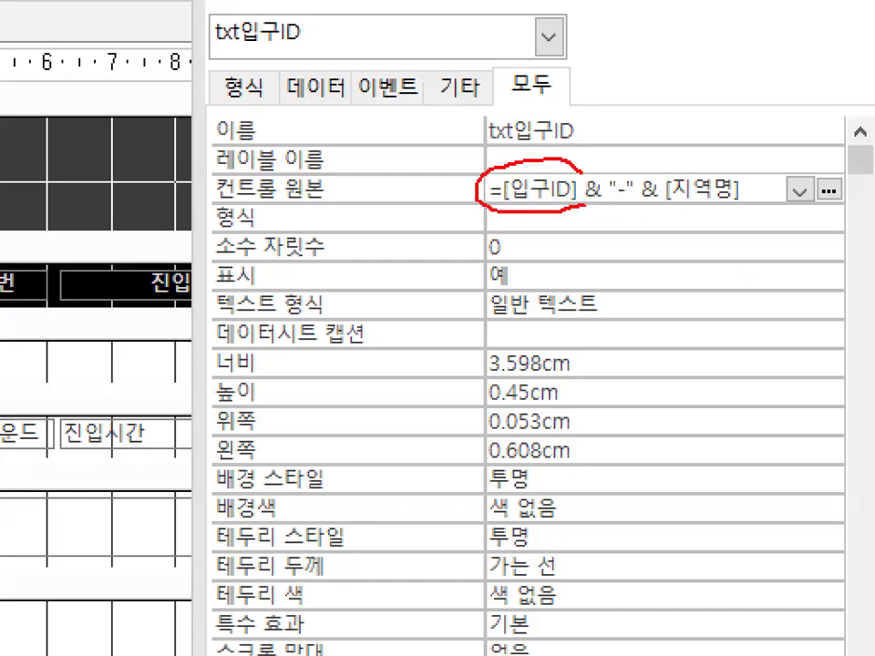
left_click_drag(757, 206, 789, 207)
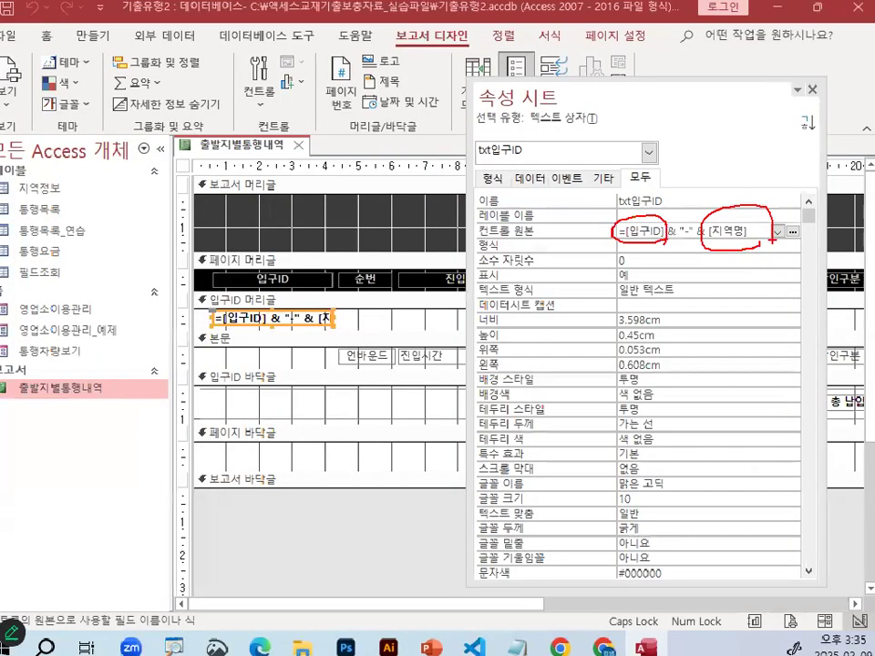
key("Escape")
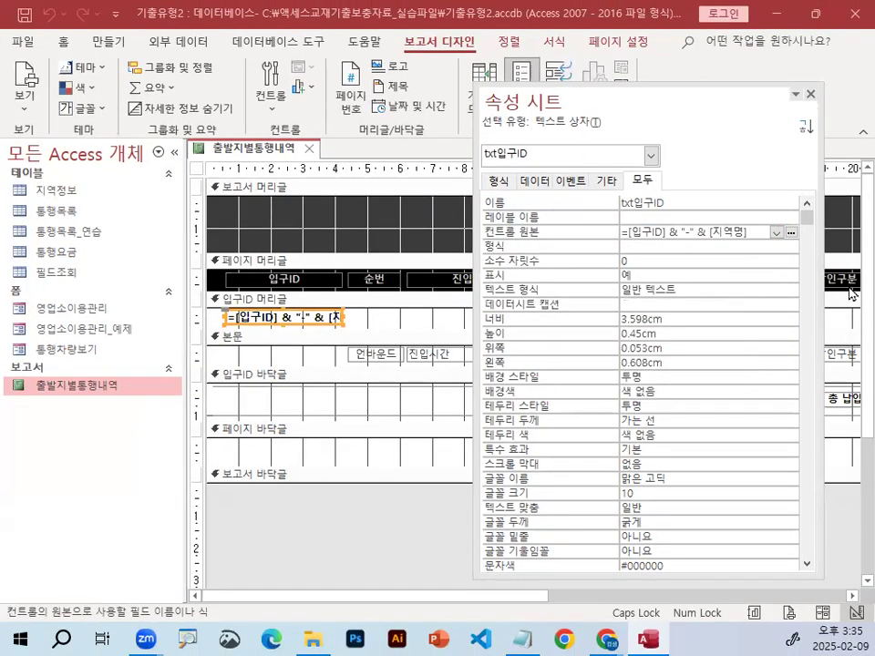
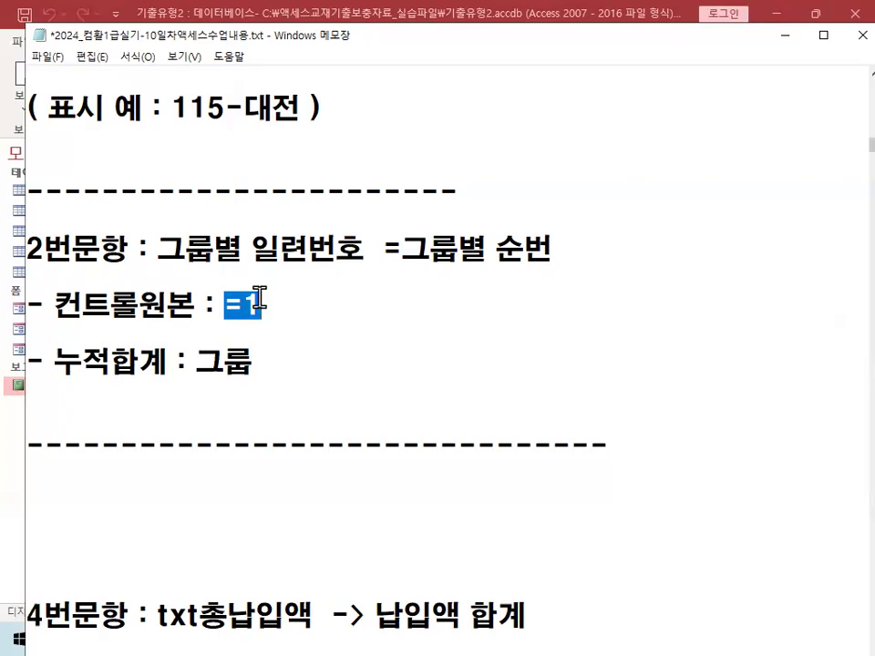
Check the 누적합계 : 그룹 note for question 2, return to Access and set the control source of txt순번 to =1
left_click_drag(54, 362, 257, 357)
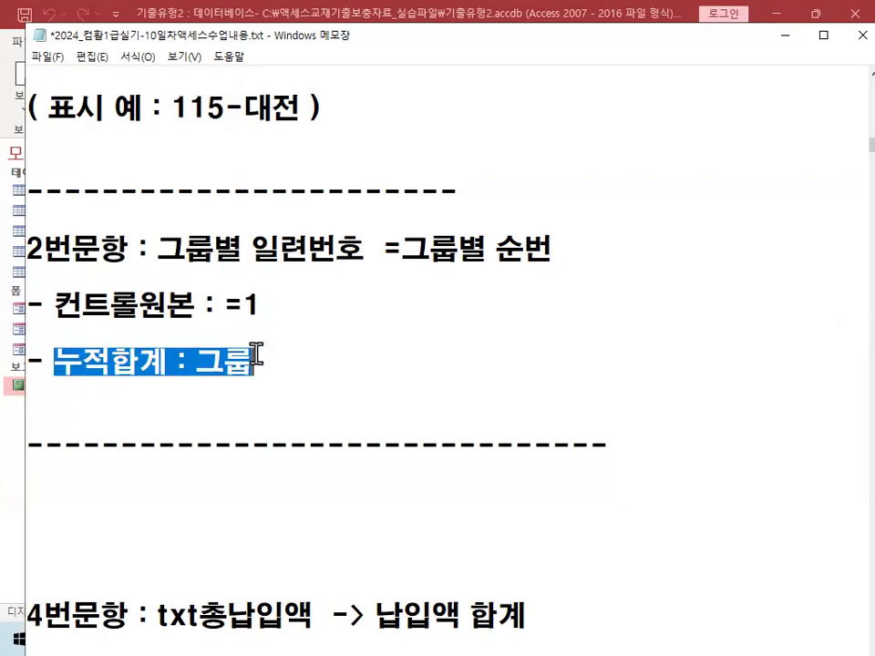
left_click(781, 35)
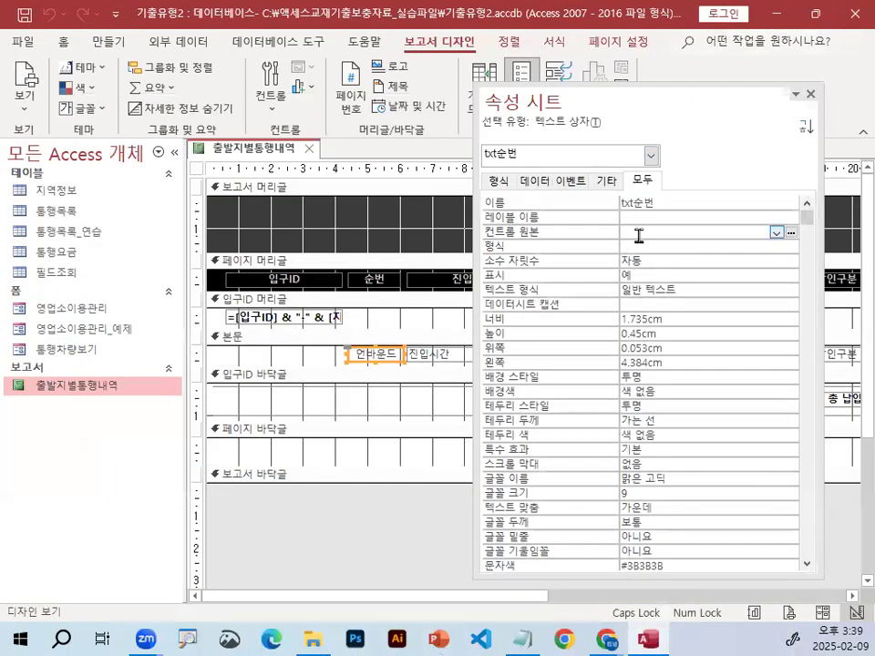
left_click(639, 233)
type("=1")
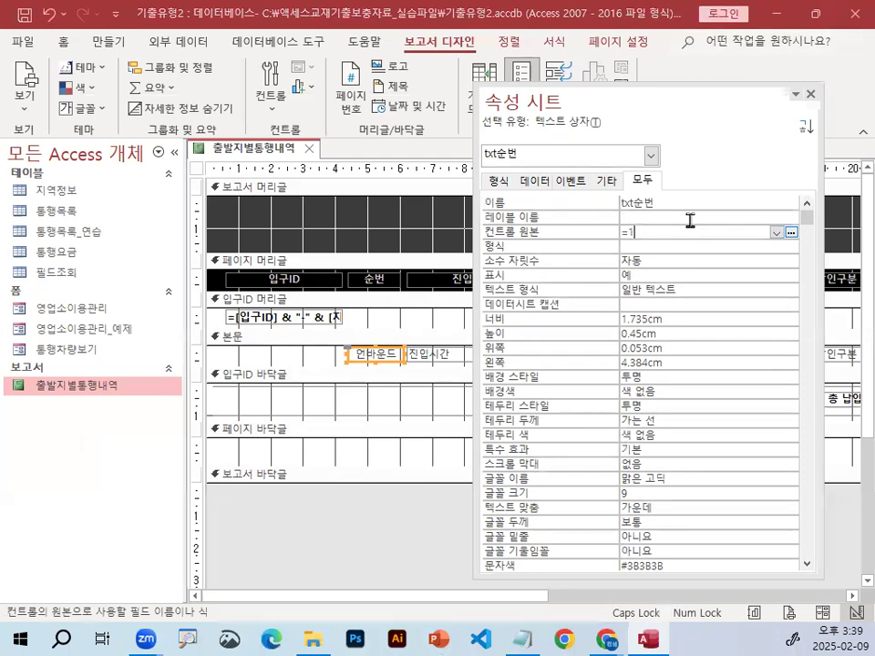
Set the 누적 합계 property of txt순번 to 그룹
left_click_drag(697, 128, 663, 73)
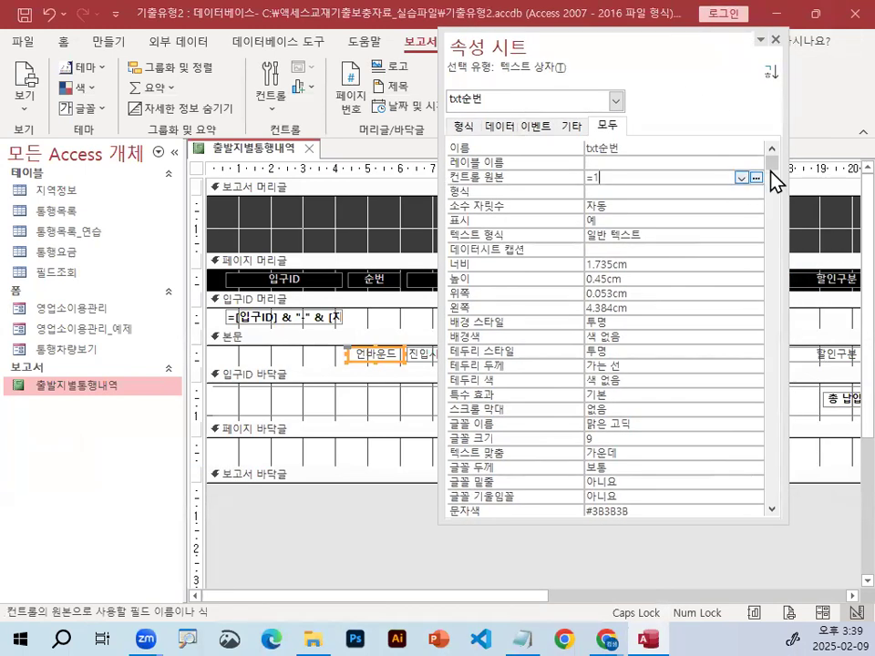
left_click_drag(773, 173, 776, 392)
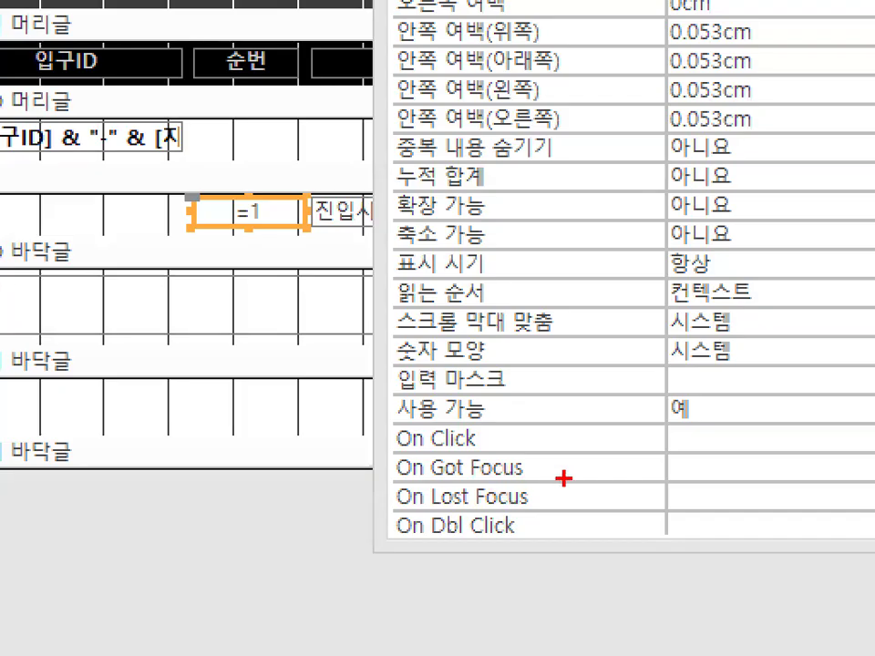
left_click_drag(563, 478, 570, 495)
mouse_move(451, 205)
left_mouse_down()
mouse_move(492, 187)
mouse_move(381, 178)
left_mouse_up()
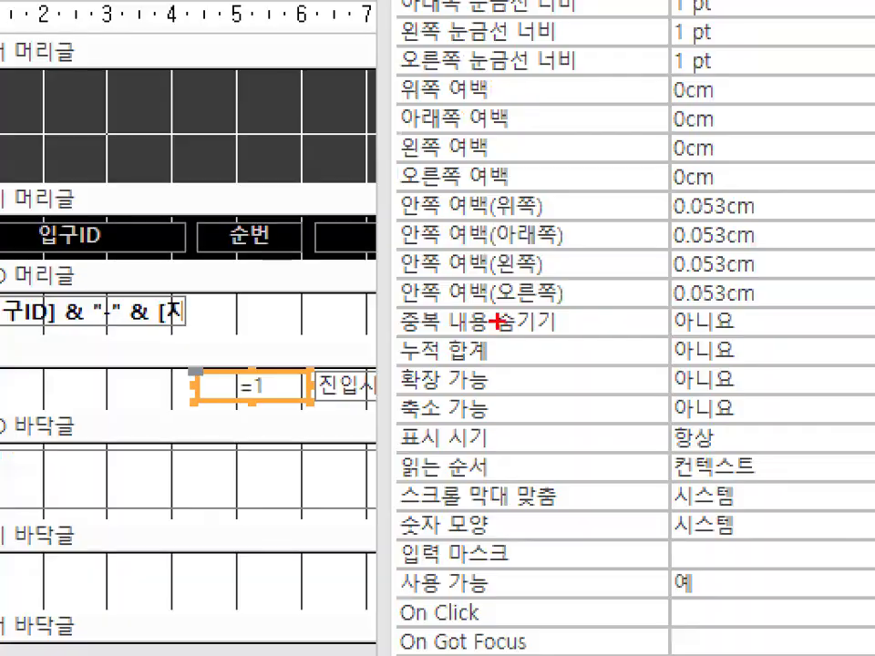
left_click_drag(449, 338, 496, 339)
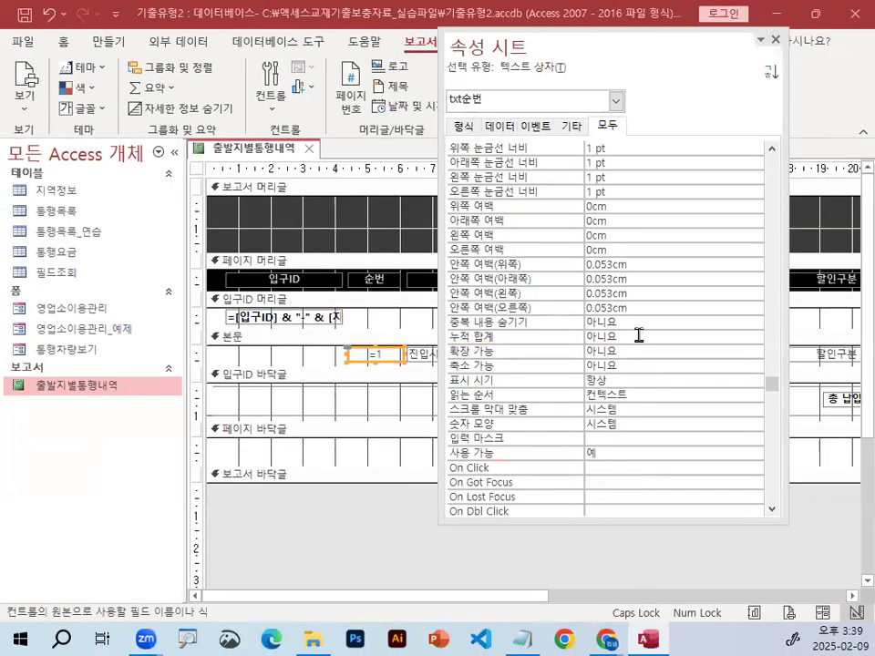
left_click(639, 335)
left_click(756, 336)
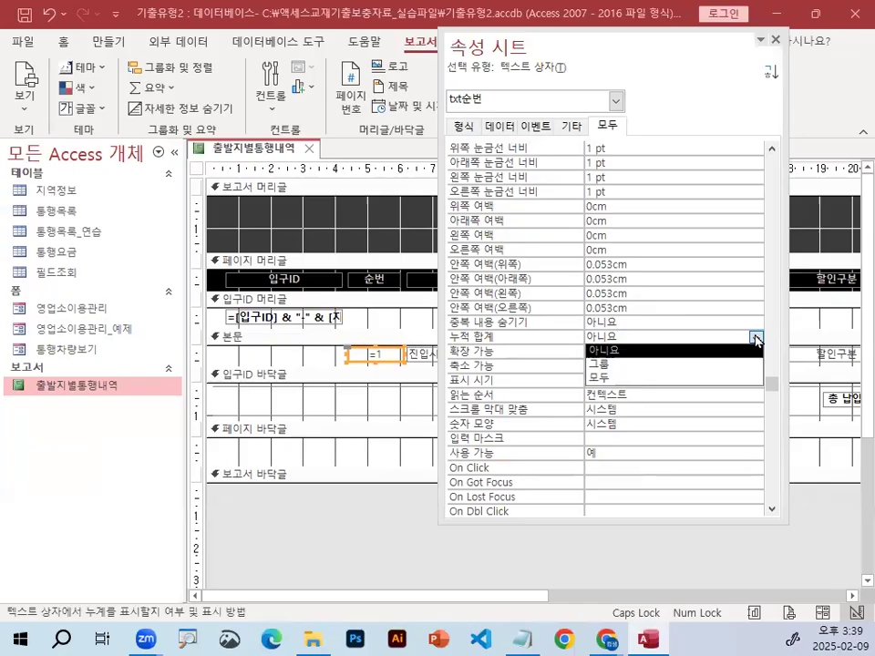
left_click(700, 365)
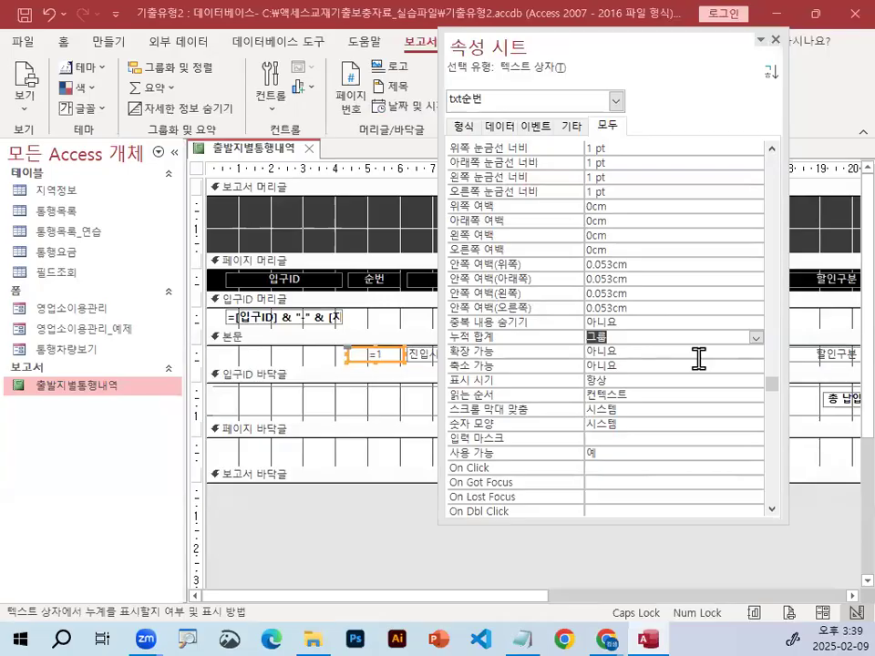
mouse_move(610, 328)
left_mouse_down()
mouse_move(611, 341)
mouse_move(608, 328)
left_mouse_up()
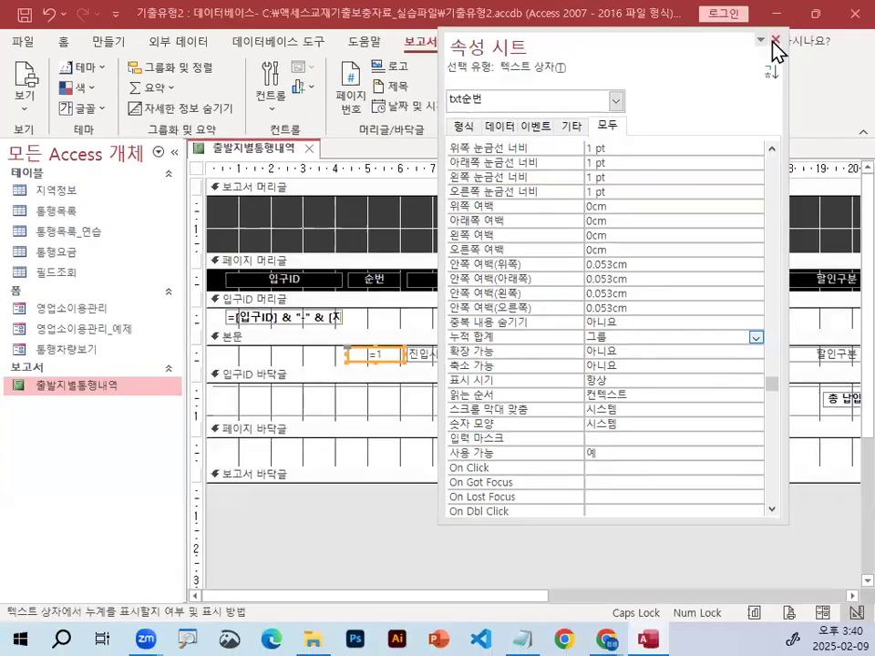
Close the property sheet, check the 순번 numbering of each 입구ID group in print preview, and return to design view
left_click(775, 49)
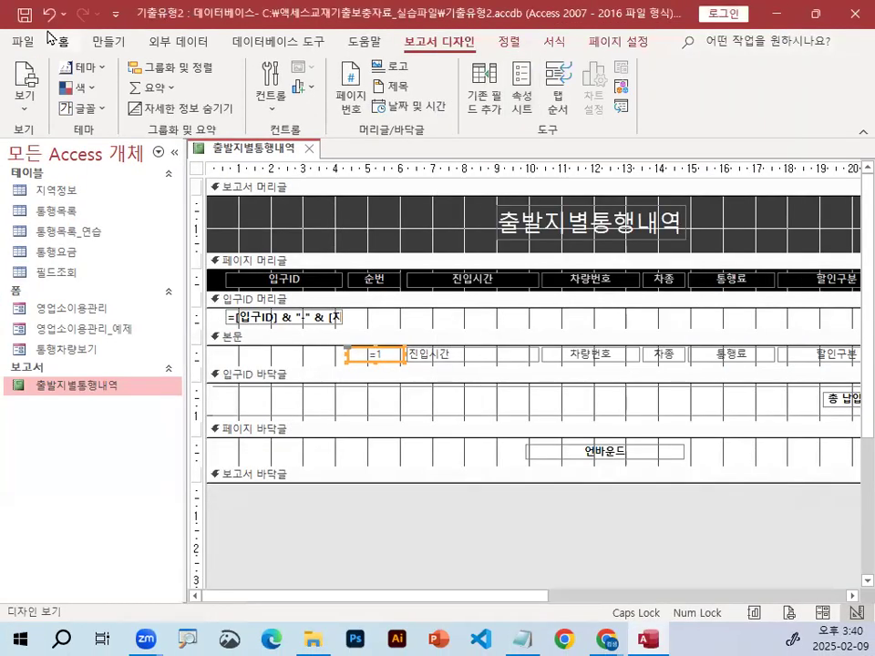
left_click(25, 95)
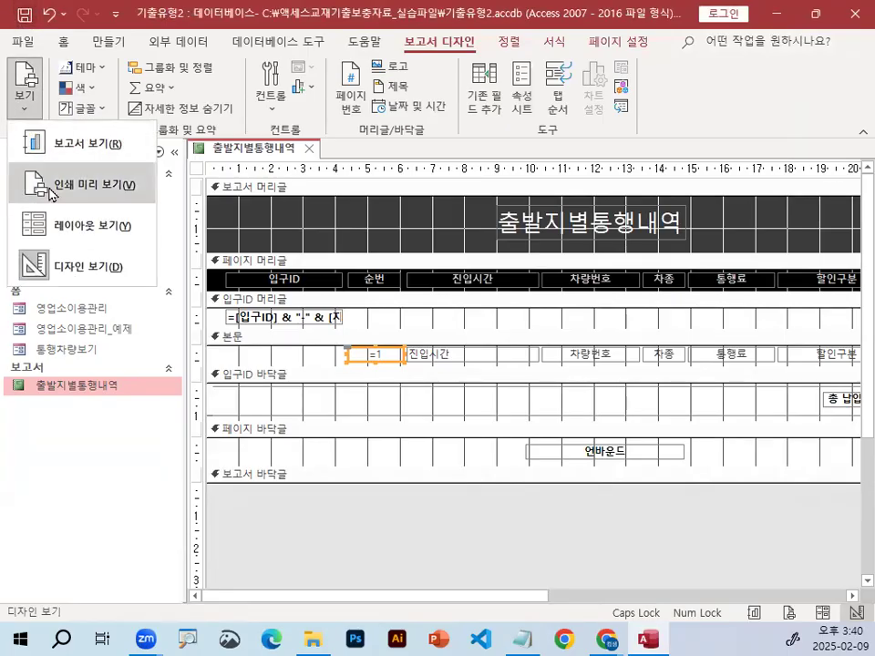
left_click(50, 191)
mouse_move(469, 305)
left_mouse_down()
mouse_move(433, 317)
mouse_move(492, 299)
mouse_move(497, 328)
left_mouse_up()
left_click_drag(202, 453, 189, 448)
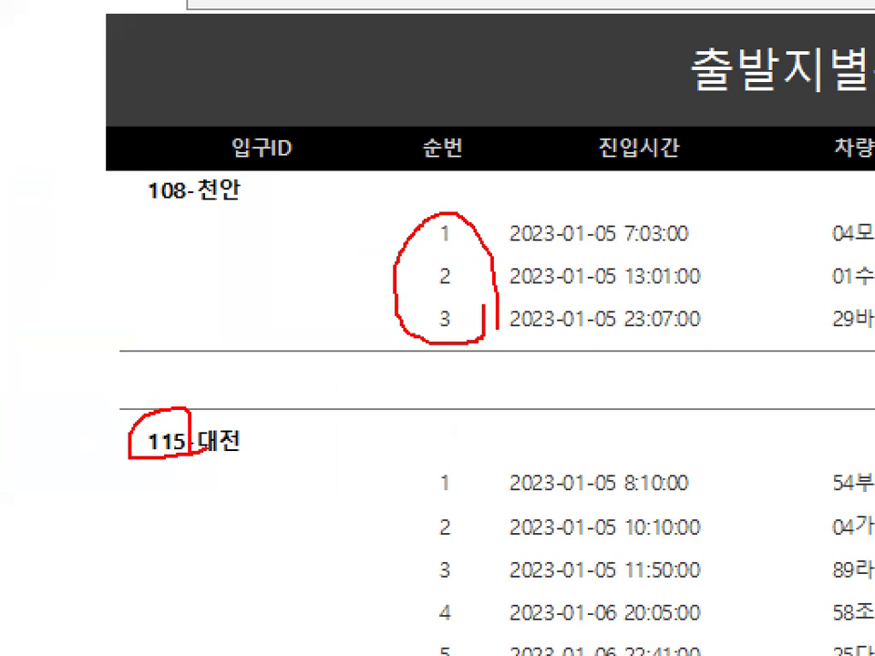
mouse_move(453, 498)
left_mouse_down()
mouse_move(425, 498)
mouse_move(483, 496)
left_mouse_up()
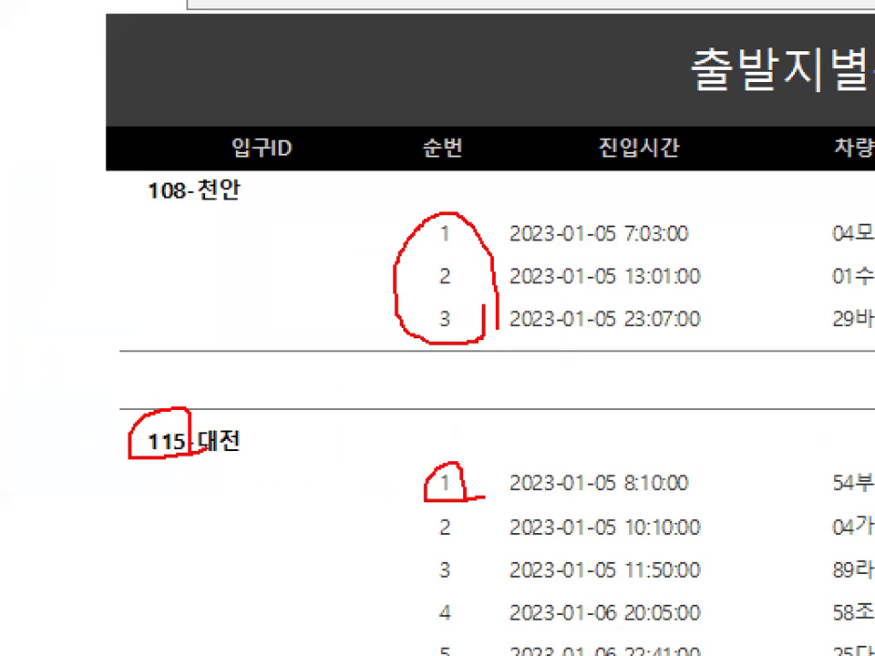
key("Escape")
key("ctrl+1")
left_click(476, 407)
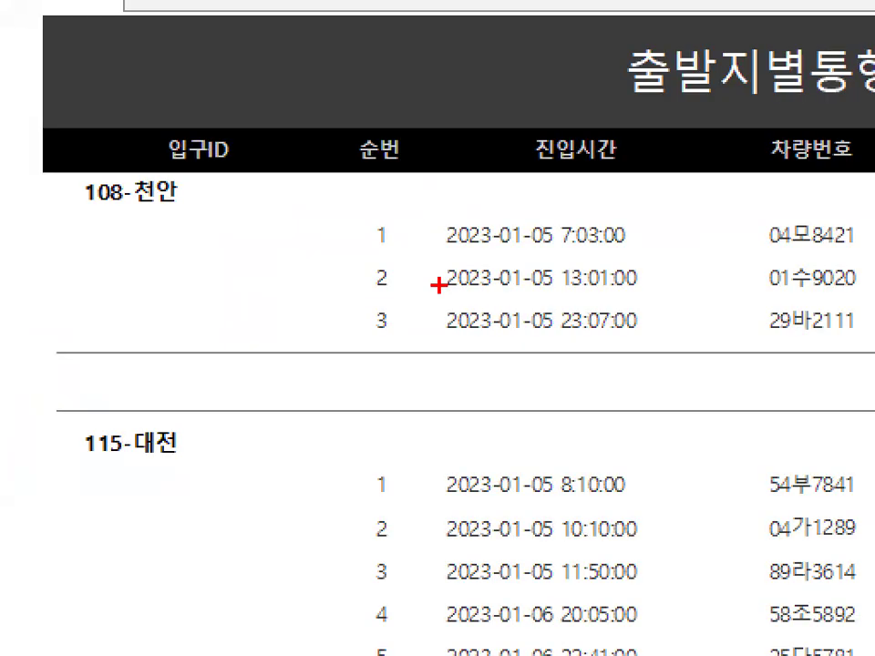
key("Escape")
key("Escape")
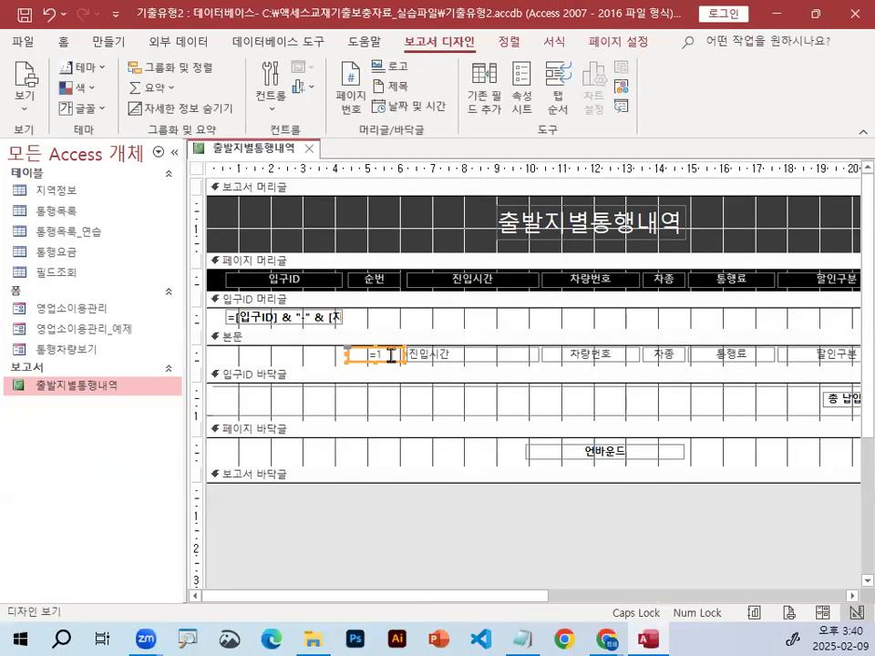
Open the properties of txt순번 in the 본문 section and try =2 as its control source
left_click(521, 98)
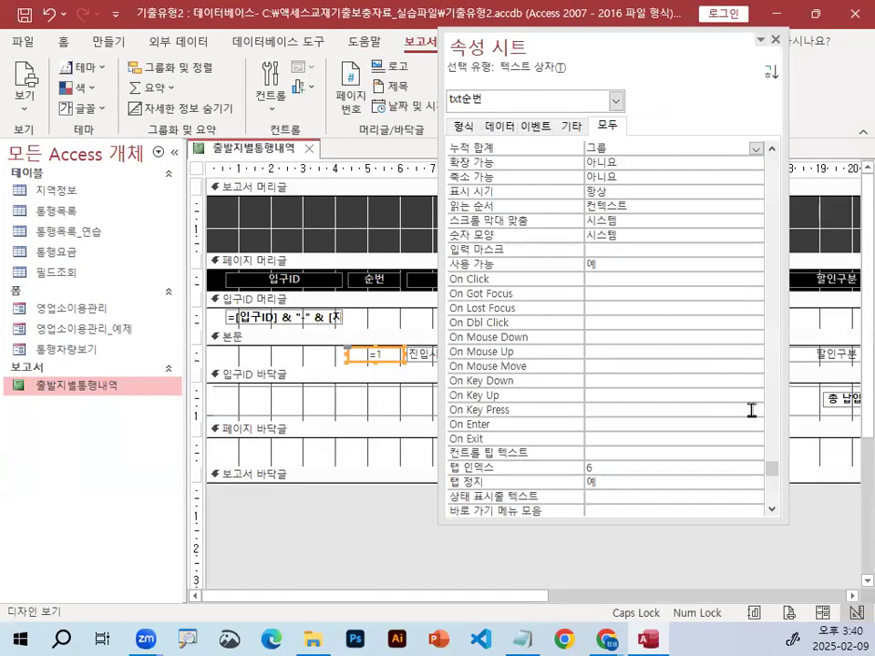
left_click_drag(776, 472, 648, 185)
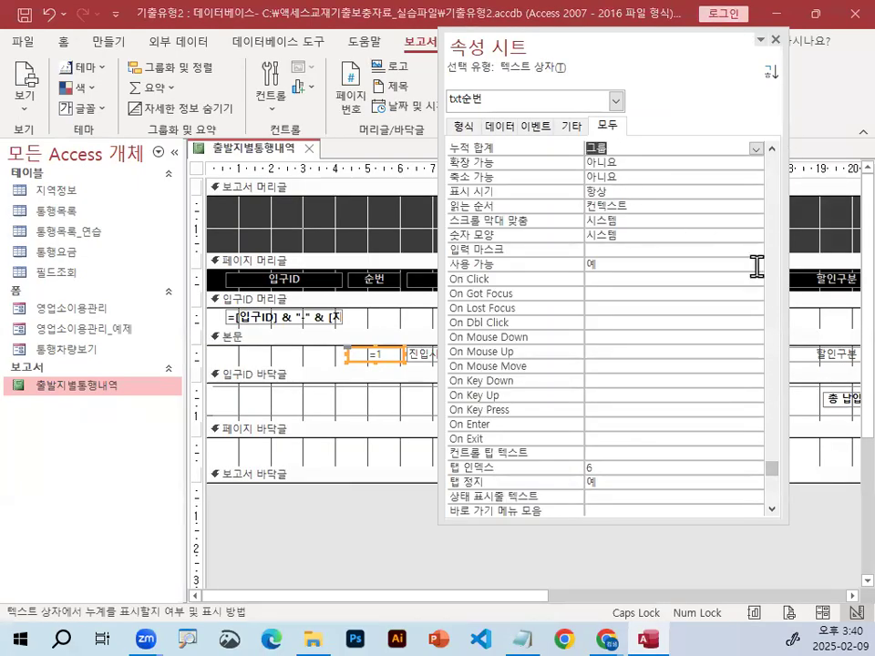
left_click_drag(777, 483, 771, 159)
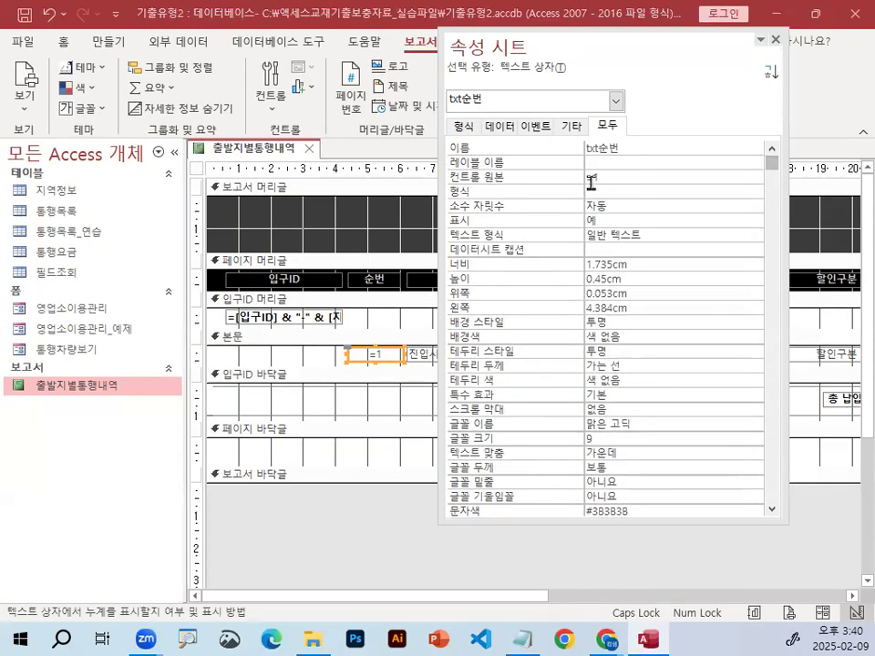
left_click(649, 177)
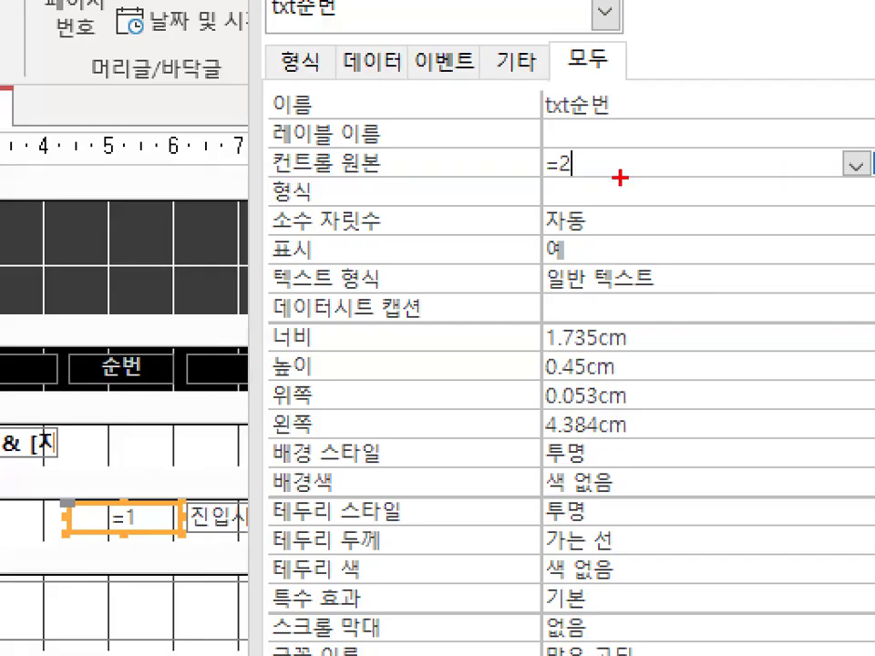
mouse_move(592, 157)
left_mouse_down()
mouse_move(596, 176)
mouse_move(614, 178)
mouse_move(650, 165)
mouse_move(866, 173)
left_mouse_up()
key("Escape")
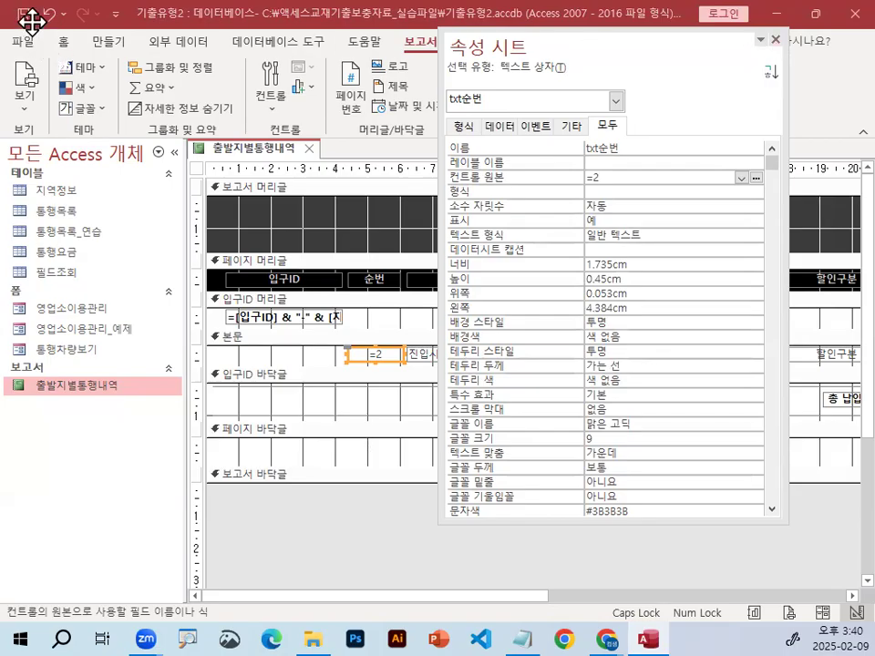
Check the 순번 numbering of the 108-천안 and 115-대전 groups in print preview and return to design view
left_click(24, 99)
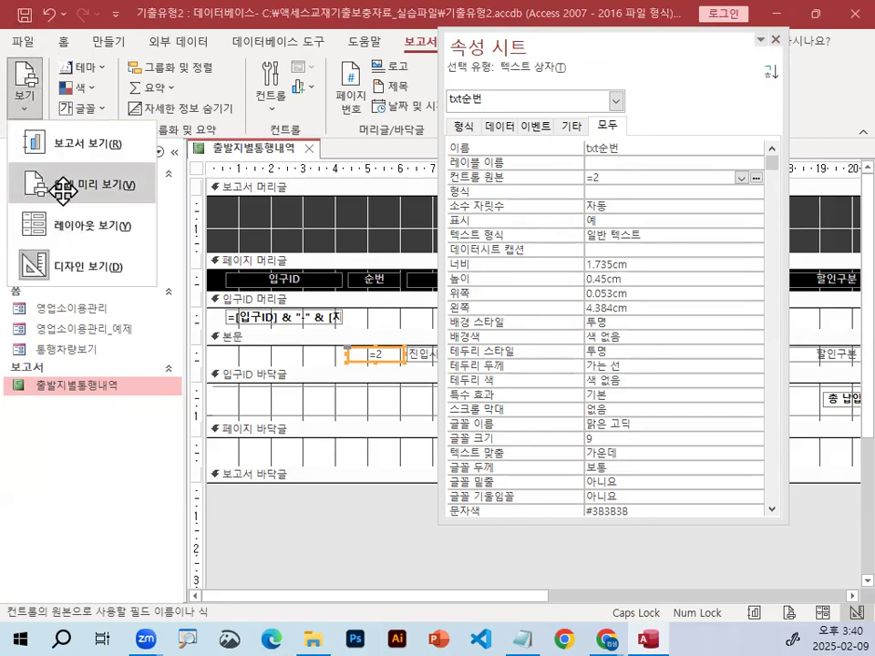
left_click(55, 181)
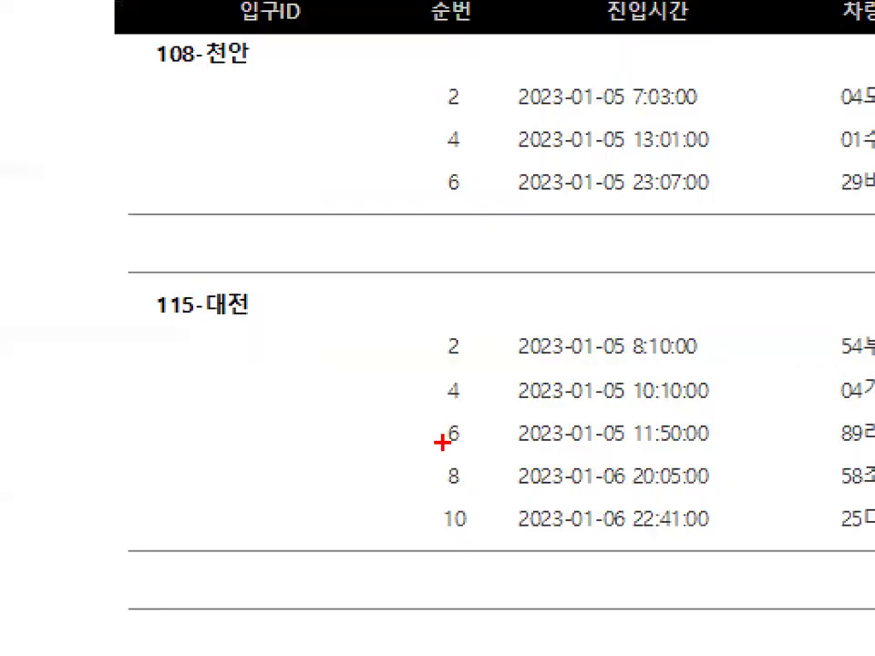
left_click_drag(485, 447, 470, 461)
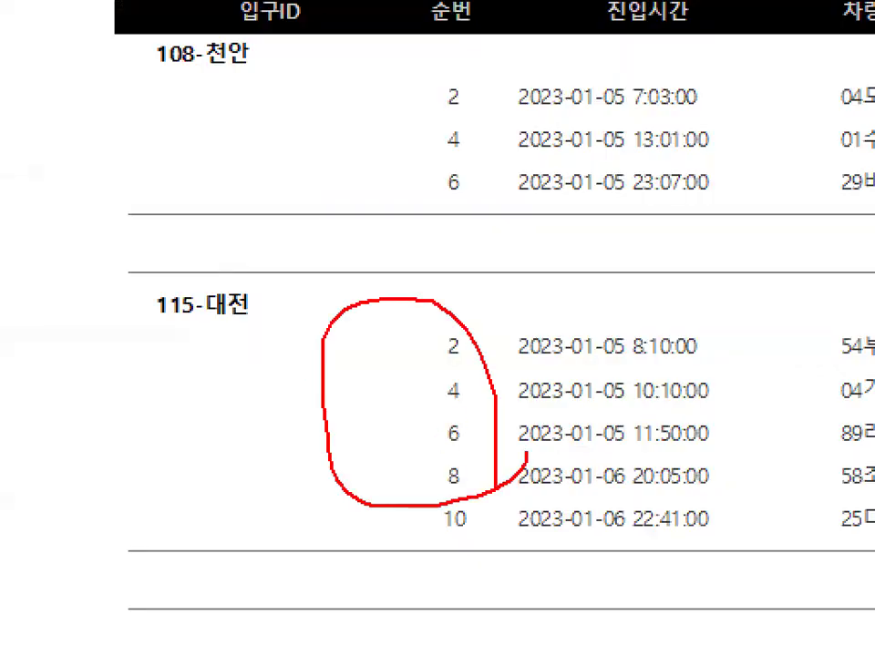
key("Escape")
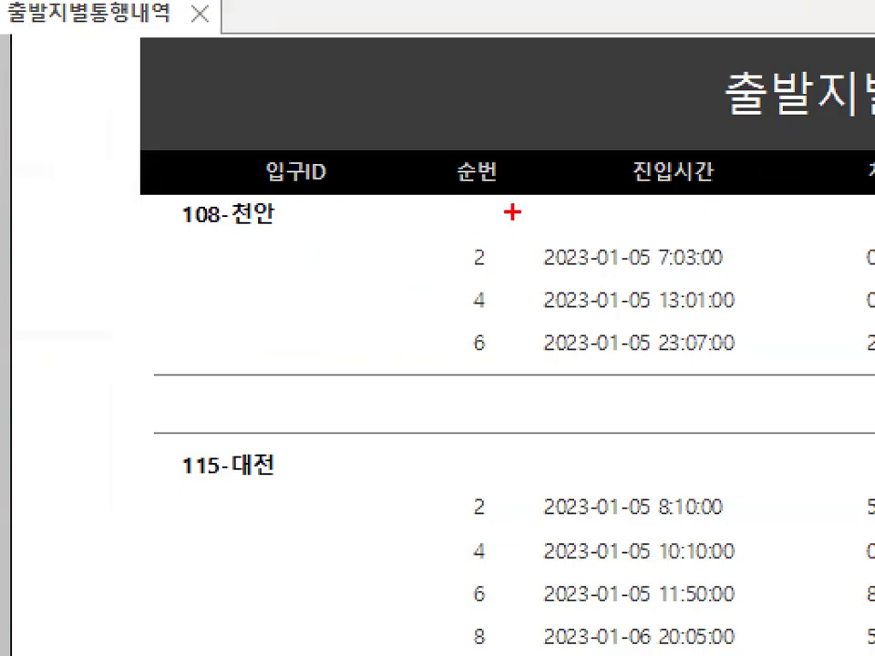
left_click_drag(467, 248, 403, 354)
left_click_drag(409, 237, 450, 375)
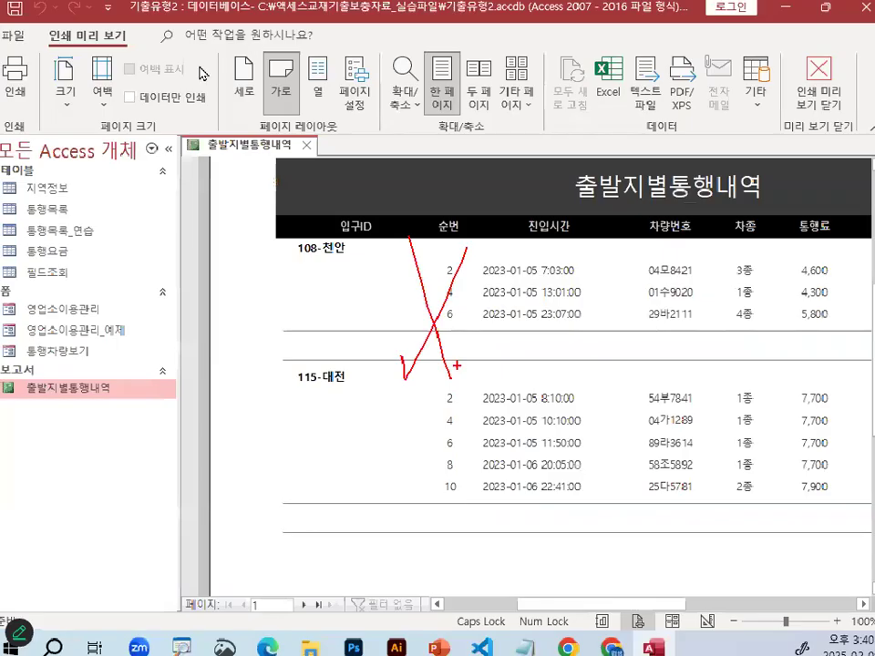
key("Escape")
key("Escape")
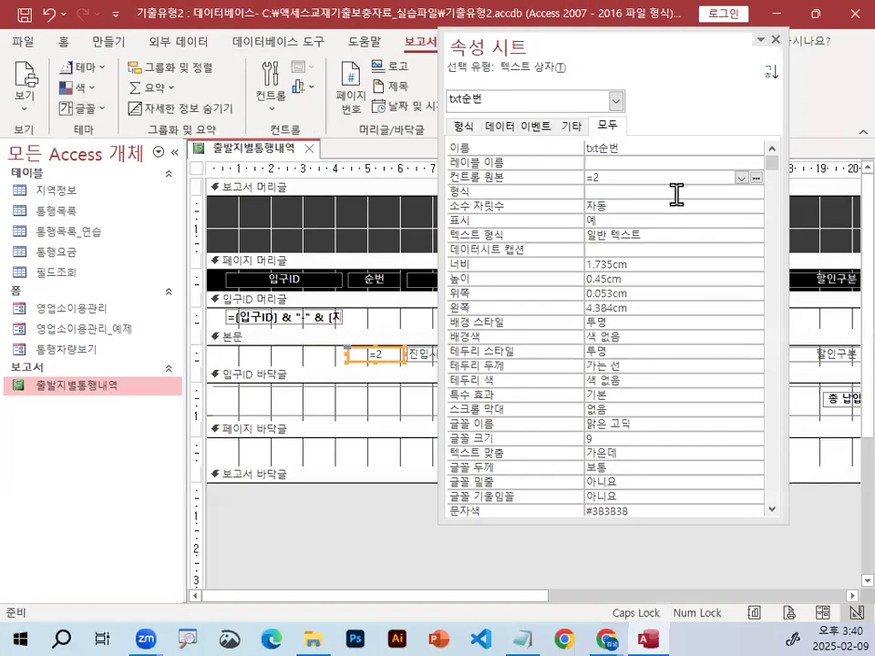
Set the control source of txt순번 back to =1, check the group numbering in print preview and return to design view
double_click(629, 175)
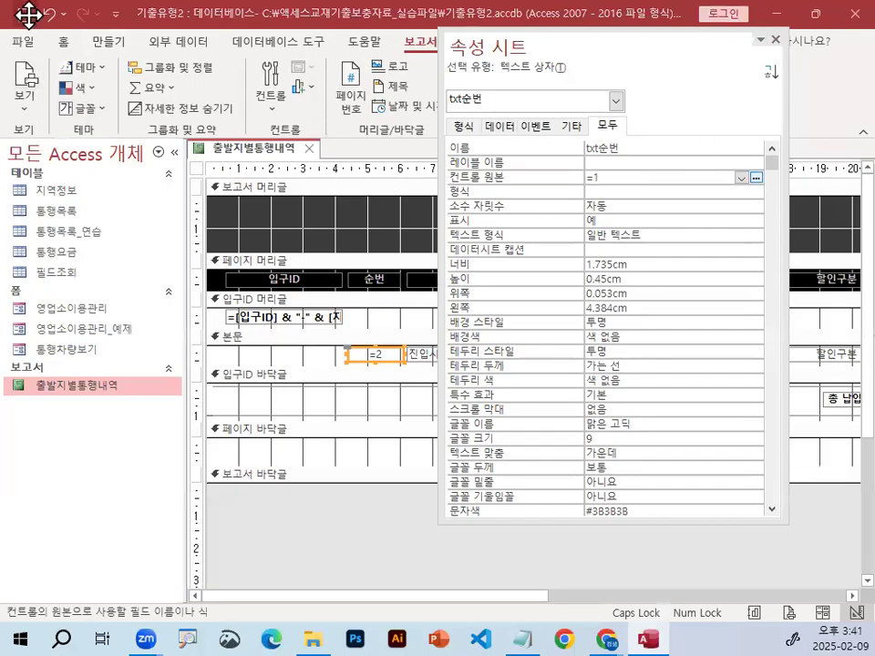
left_click(25, 98)
left_click(29, 182)
key("ctrl+1")
mouse_move(469, 314)
left_mouse_down()
mouse_move(438, 320)
mouse_move(459, 265)
mouse_move(469, 304)
left_mouse_up()
left_click_drag(511, 624, 548, 599)
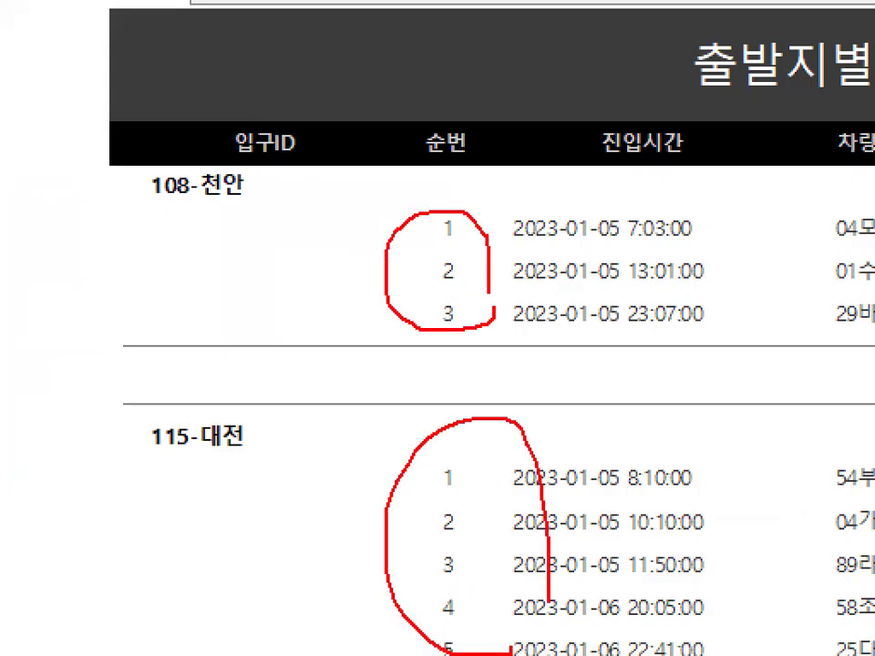
key("Escape")
key("Escape")
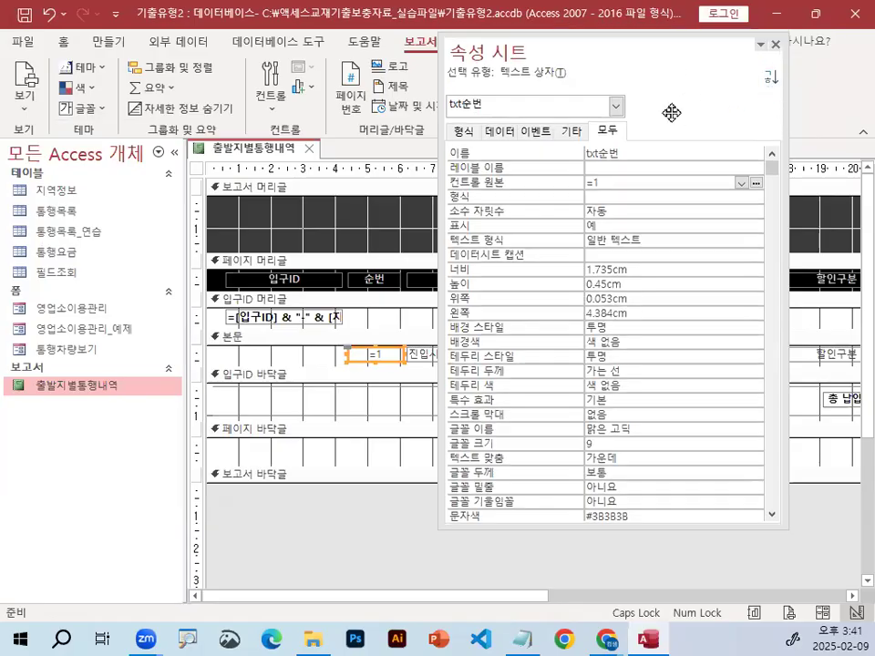
Move the property sheet clear of the 본문 section and select the 차종 text box there
left_click_drag(670, 111, 694, 473)
mouse_move(685, 356)
left_mouse_down()
mouse_move(638, 362)
mouse_move(682, 339)
left_mouse_up()
left_click_drag(724, 192, 641, 330)
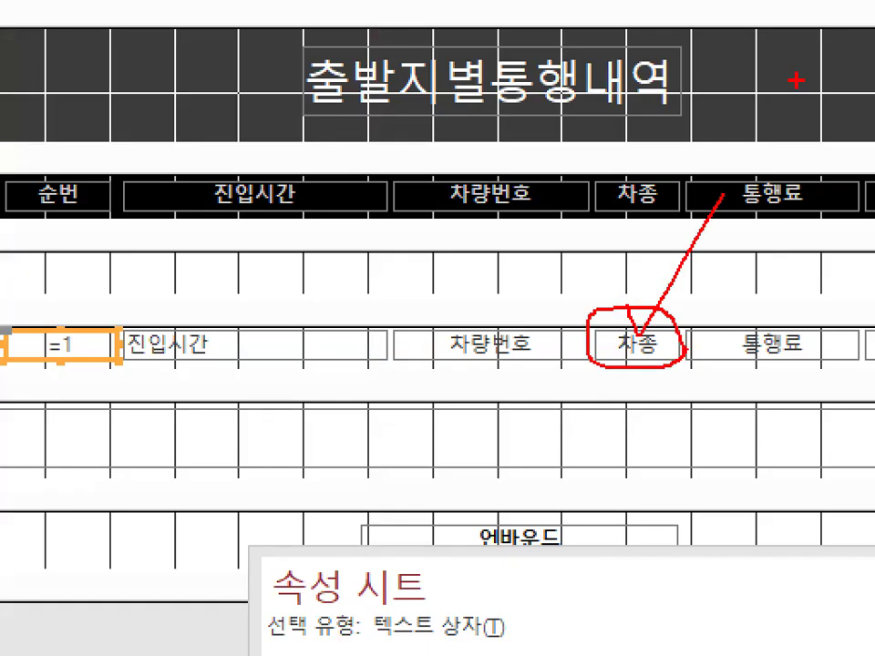
mouse_move(703, 342)
left_mouse_down()
mouse_move(602, 318)
mouse_move(685, 346)
left_mouse_up()
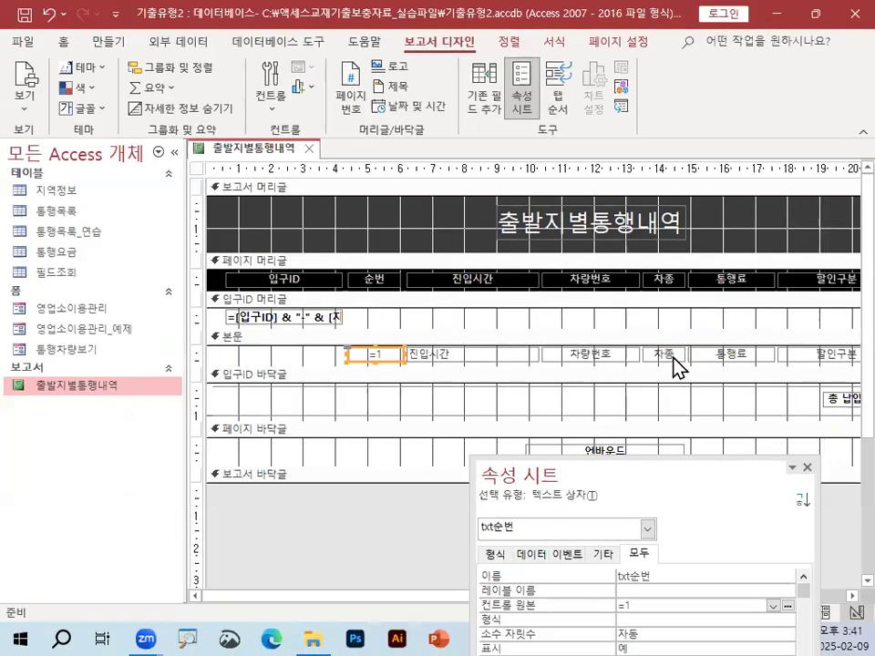
left_click(637, 343)
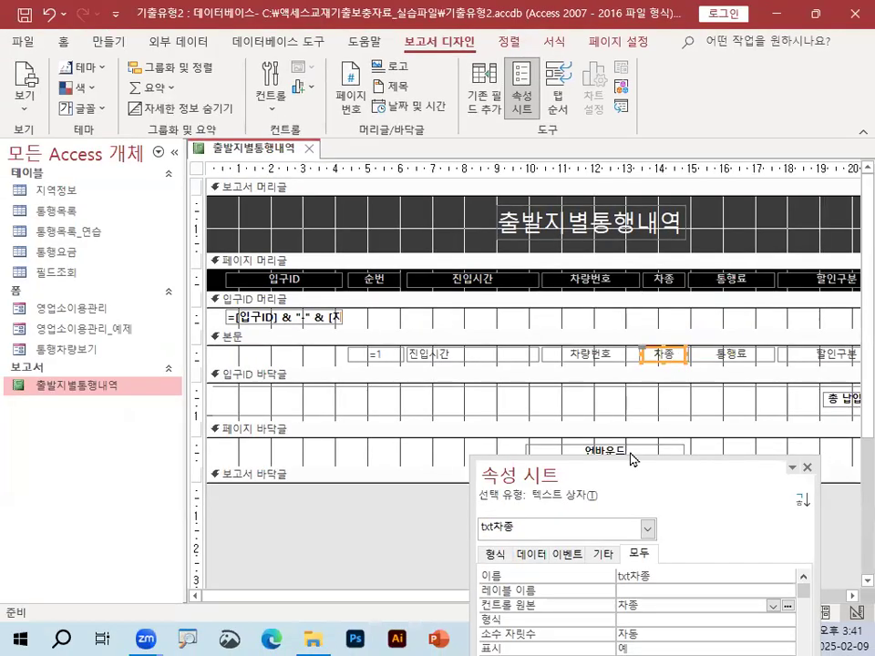
Compare the 이름 and 컨트롤 원본 properties of the 차종 text box, noting the txt prefix in the control name
left_click_drag(619, 475, 322, 107)
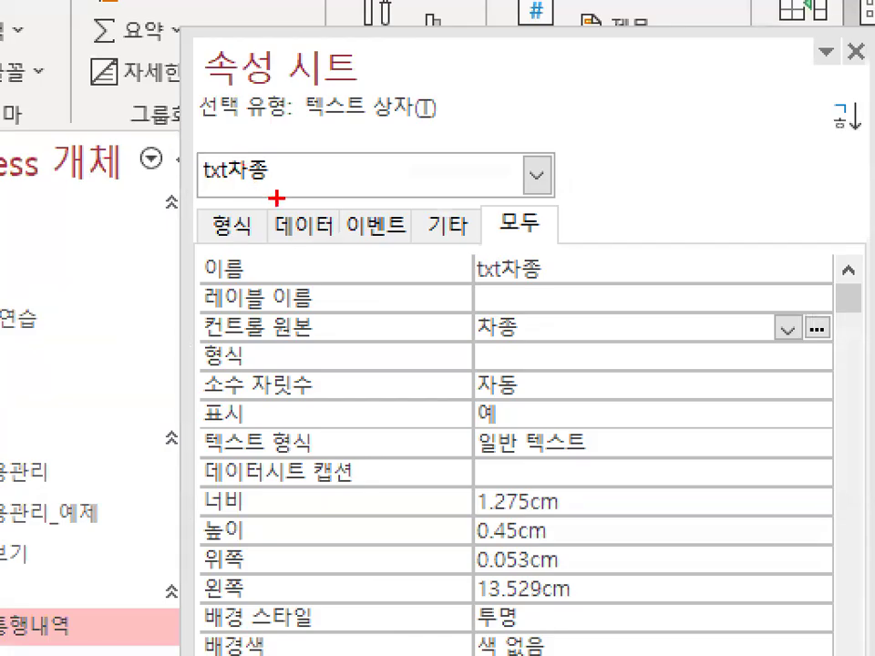
mouse_move(558, 269)
left_mouse_down()
mouse_move(520, 277)
mouse_move(508, 253)
left_mouse_up()
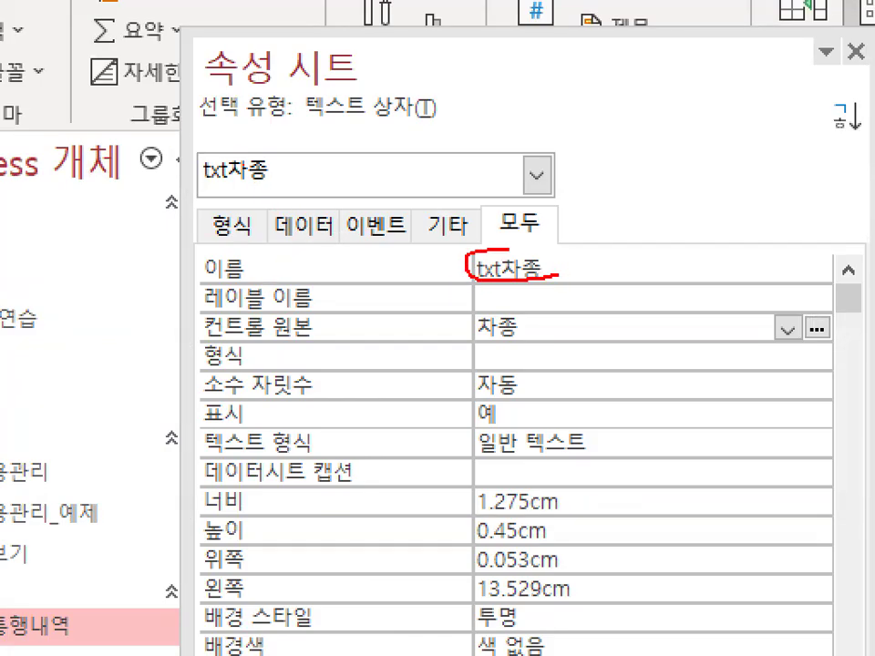
mouse_move(545, 333)
left_mouse_down()
mouse_move(524, 334)
mouse_move(532, 319)
left_mouse_up()
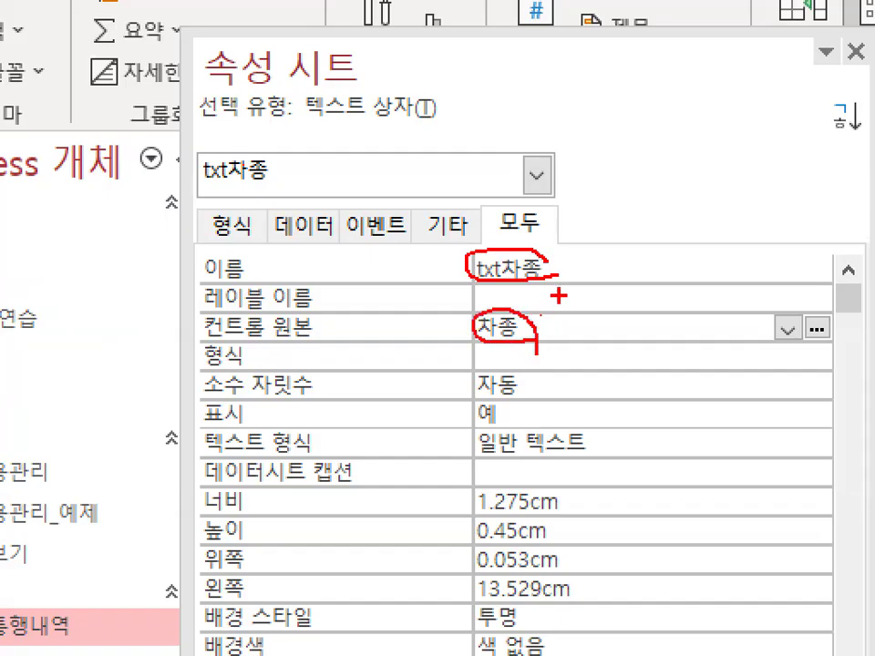
left_click_drag(537, 328, 625, 240)
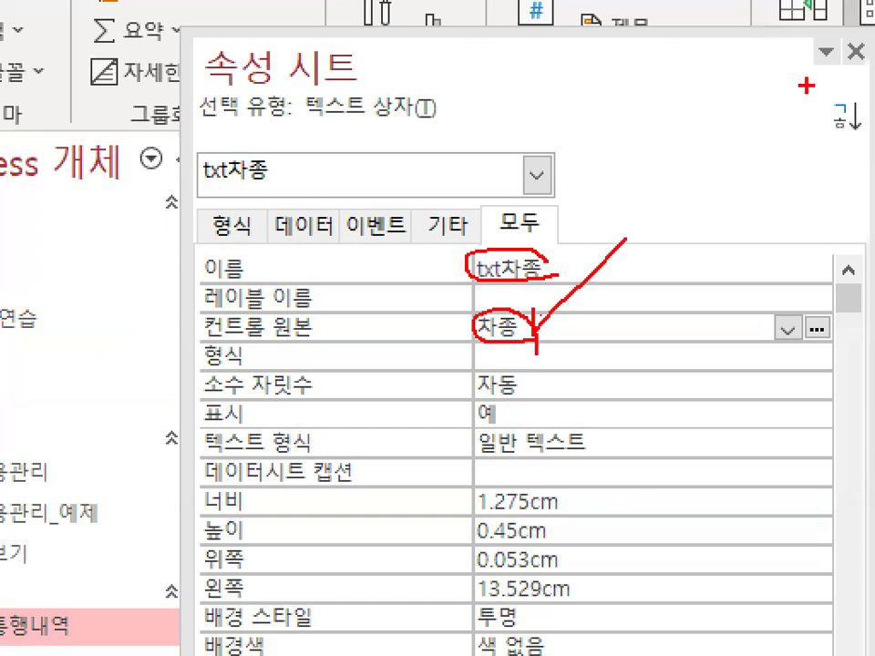
key("Escape")
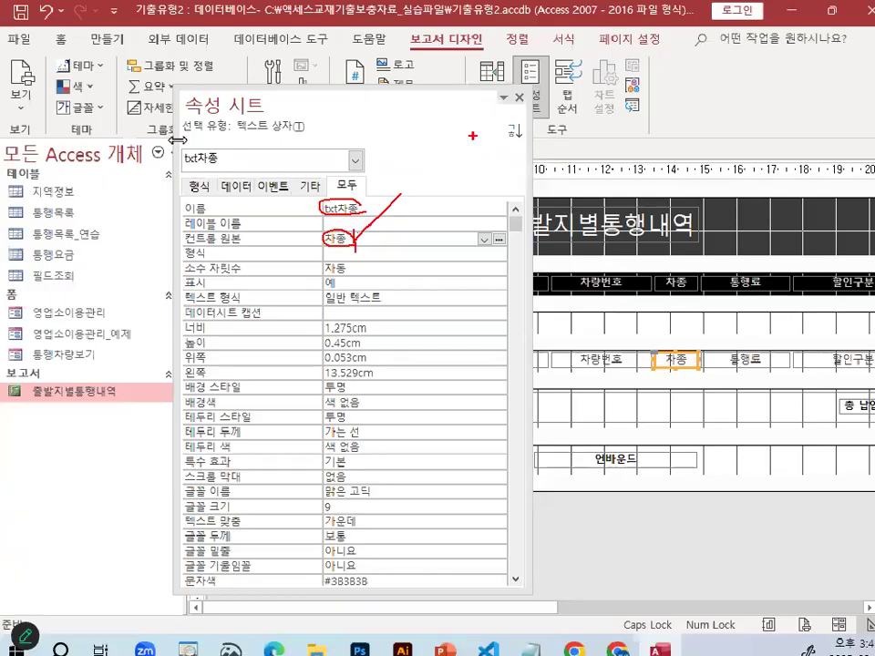
key("ctrl+1")
mouse_move(339, 213)
left_mouse_down()
mouse_move(366, 200)
mouse_move(361, 210)
left_mouse_up()
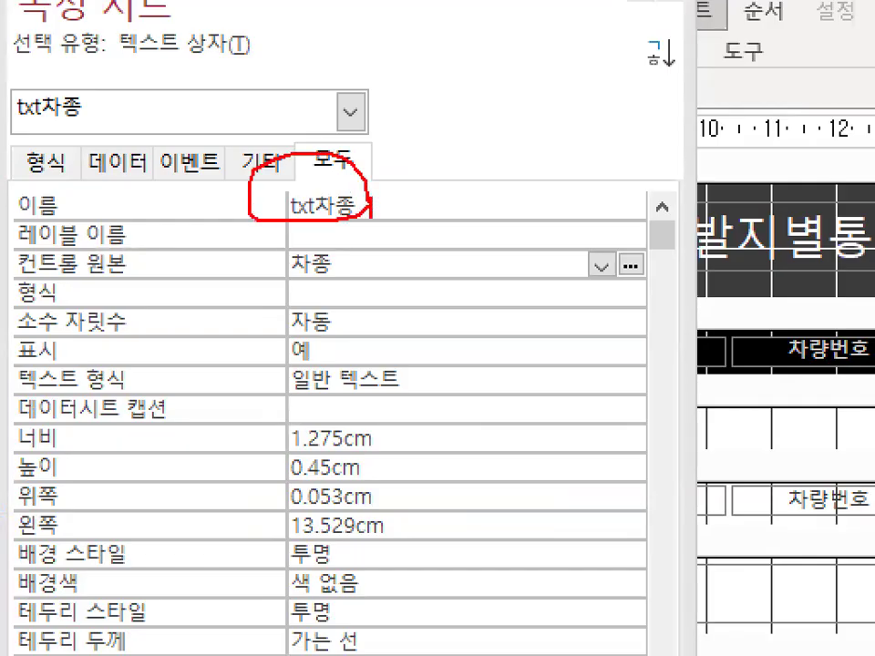
left_click_drag(277, 260, 306, 238)
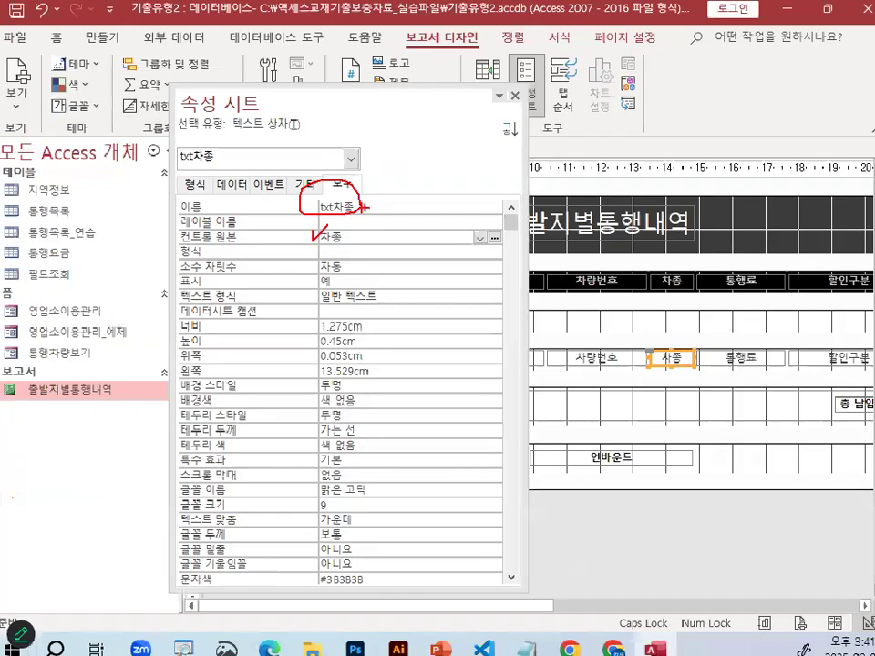
key("Escape")
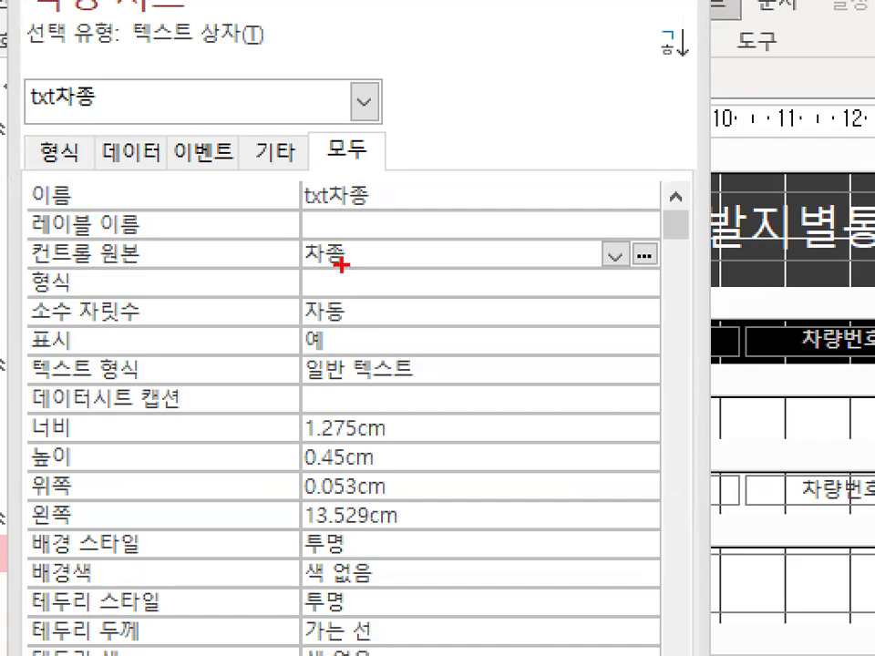
mouse_move(348, 274)
left_mouse_down()
mouse_move(361, 265)
mouse_move(294, 239)
mouse_move(385, 209)
left_mouse_up()
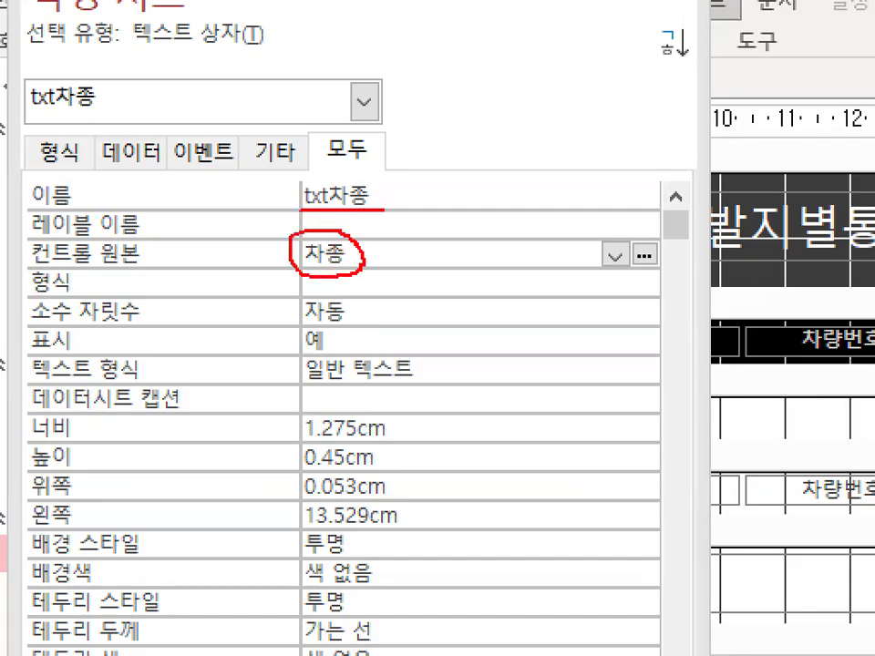
mouse_move(349, 155)
left_mouse_down()
mouse_move(426, 87)
mouse_move(301, 154)
mouse_move(279, 205)
mouse_move(387, 164)
left_mouse_up()
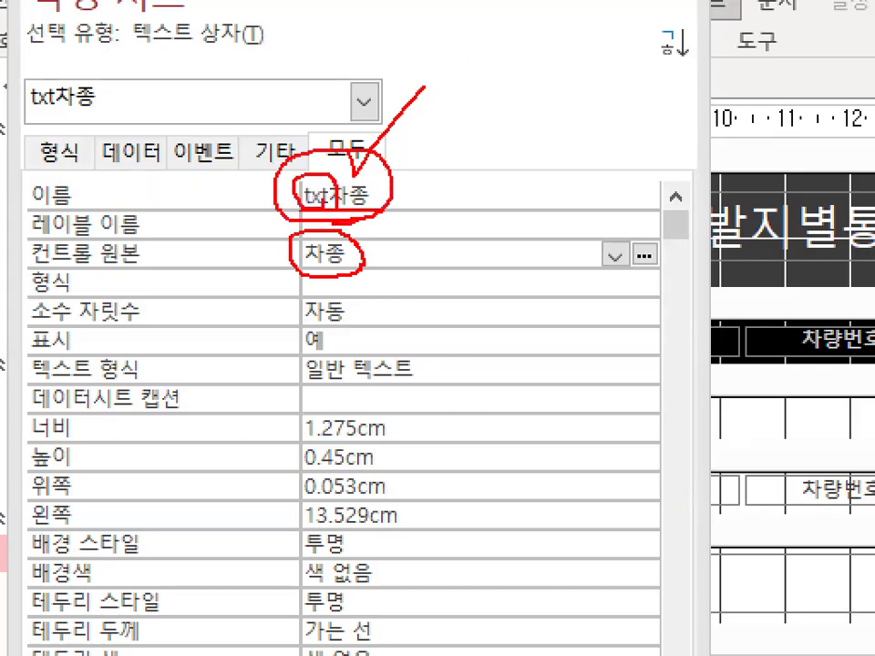
mouse_move(531, 97)
left_mouse_down()
mouse_move(475, 98)
mouse_move(508, 132)
mouse_move(553, 127)
mouse_move(643, 93)
left_mouse_up()
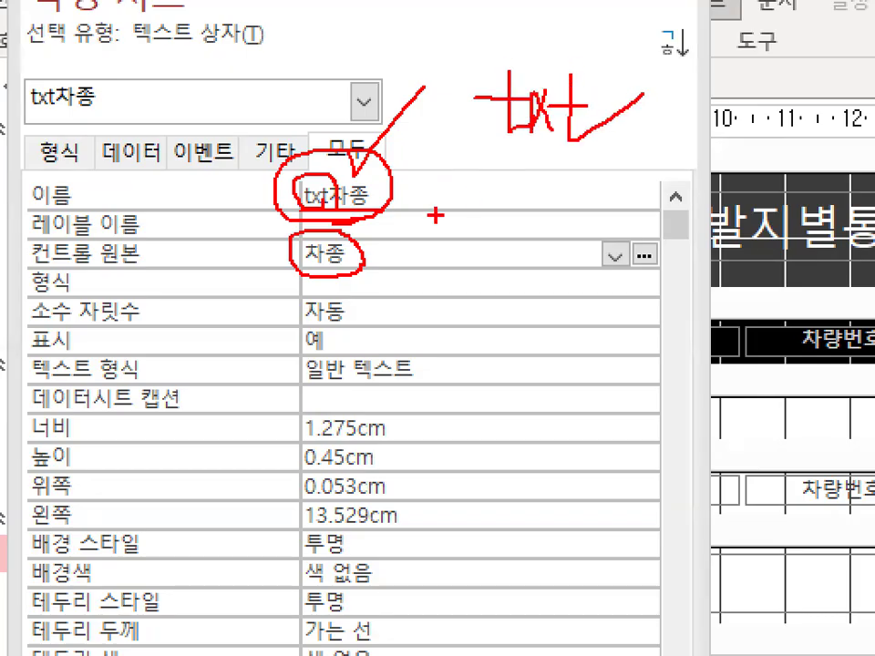
key("Escape")
key("ctrl+1")
left_click_drag(372, 183, 375, 202)
mouse_move(282, 271)
left_mouse_down()
mouse_move(351, 269)
mouse_move(354, 254)
left_mouse_up()
key("Escape")
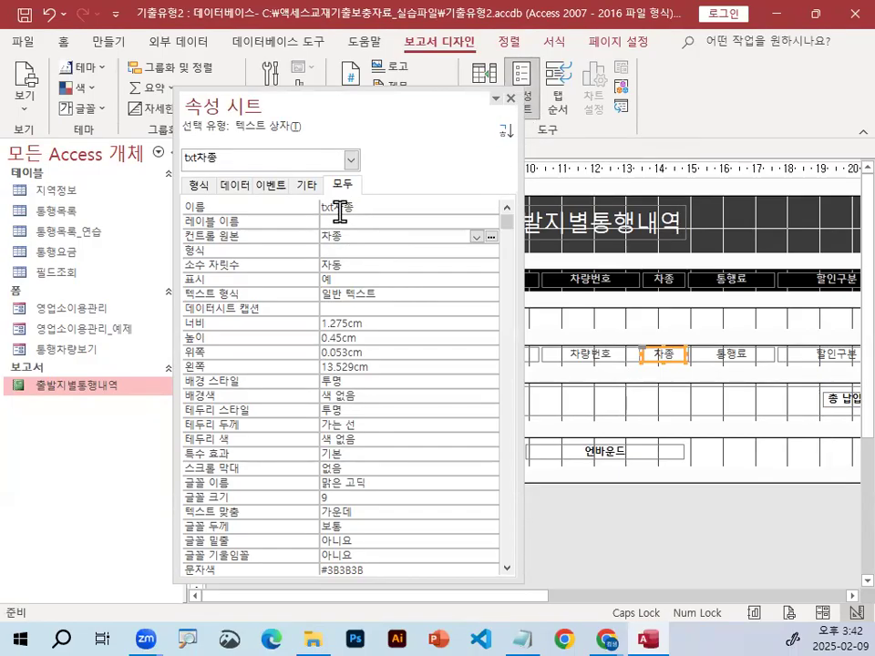
Set the 중복 내용 숨기기 property of txt차종 to 예
left_click_drag(507, 228, 523, 493)
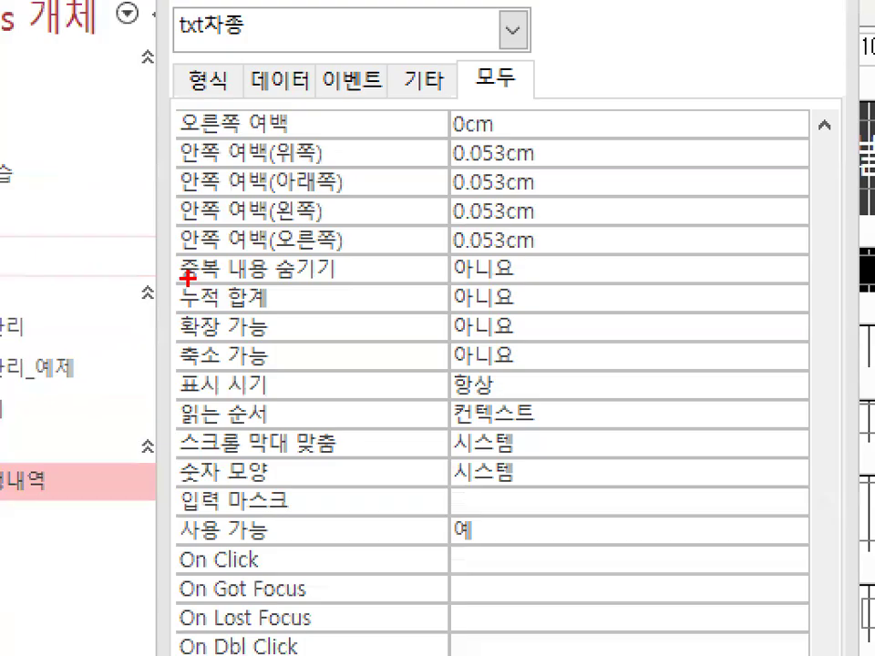
left_click_drag(187, 278, 323, 279)
mouse_move(522, 285)
left_mouse_down()
mouse_move(453, 244)
mouse_move(514, 279)
left_mouse_up()
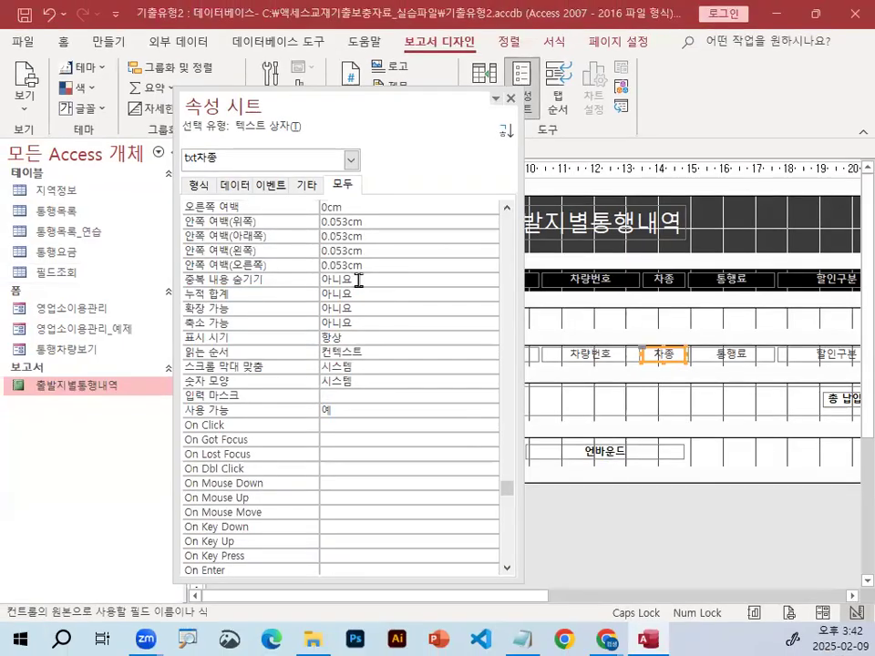
left_click(357, 279)
left_click(492, 286)
left_click(383, 293)
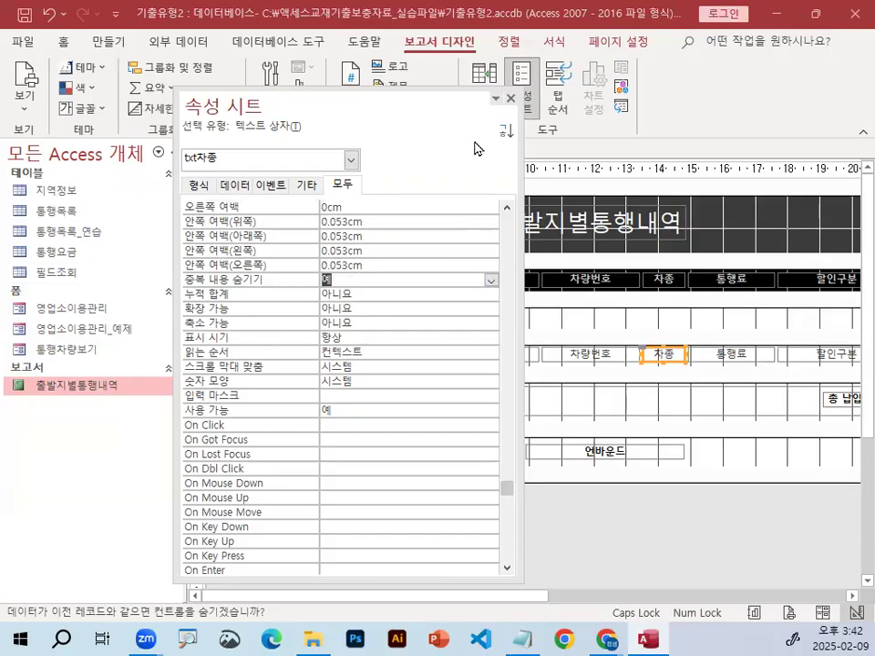
Move the property sheet aside and check in print preview how repeated 차종 values appear within the groups
left_click_drag(497, 100, 802, 98)
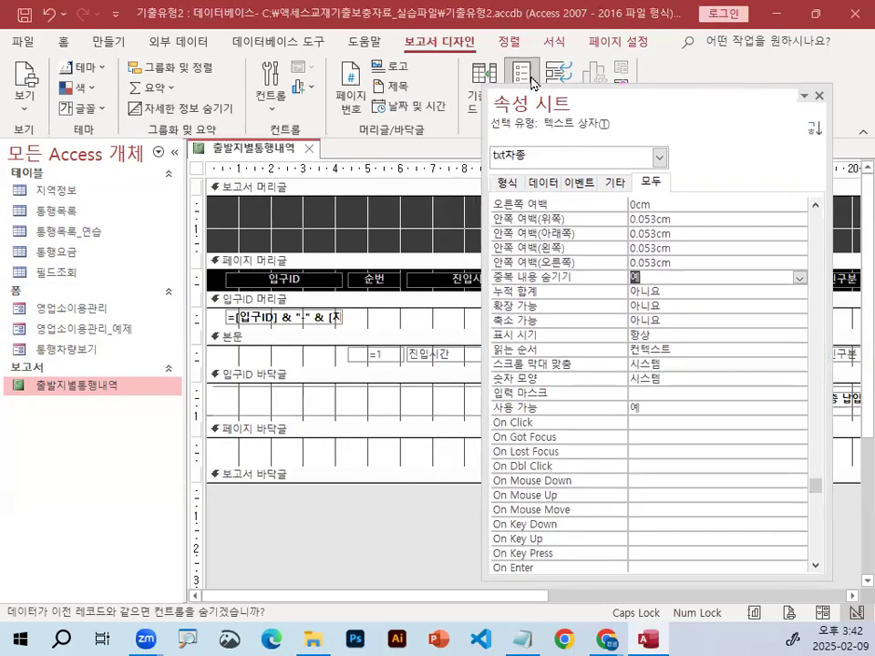
left_click(27, 109)
left_click(73, 184)
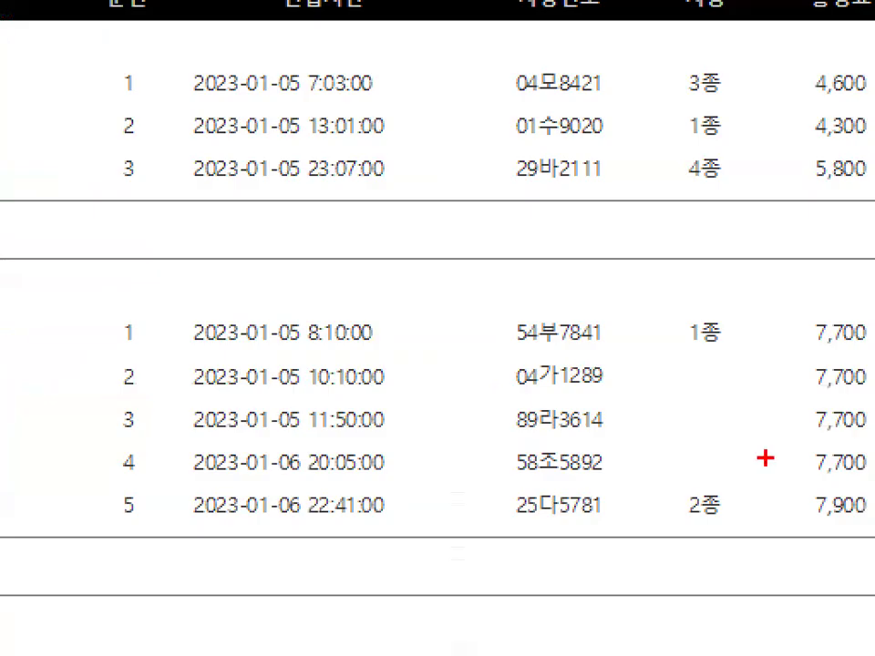
mouse_move(763, 460)
left_mouse_down()
mouse_move(736, 466)
mouse_move(726, 411)
left_mouse_up()
left_click_drag(682, 363, 757, 463)
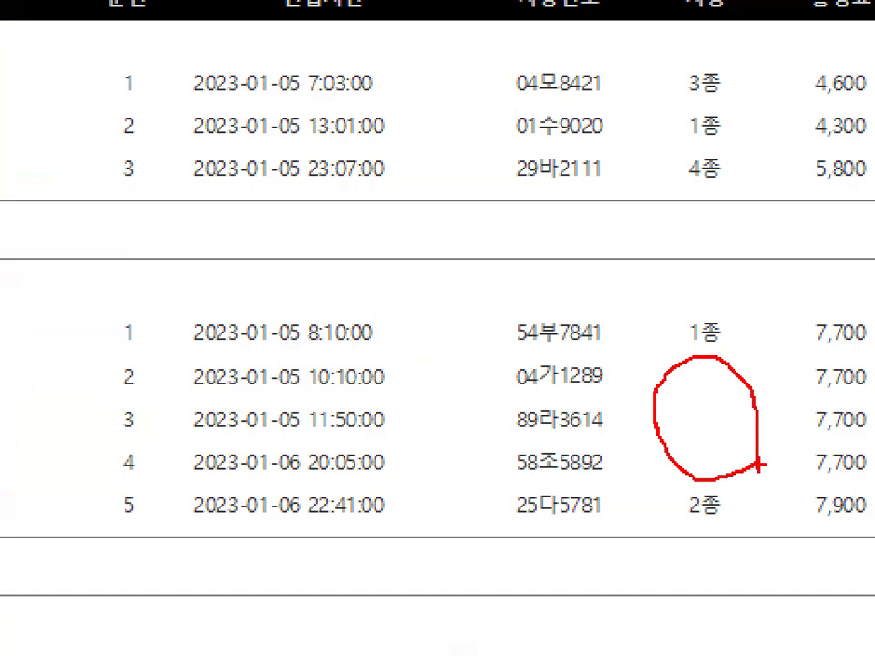
Examine the suppressed repeats in the 차종 column of the 115-대전 group and return the report to design view
key("e")
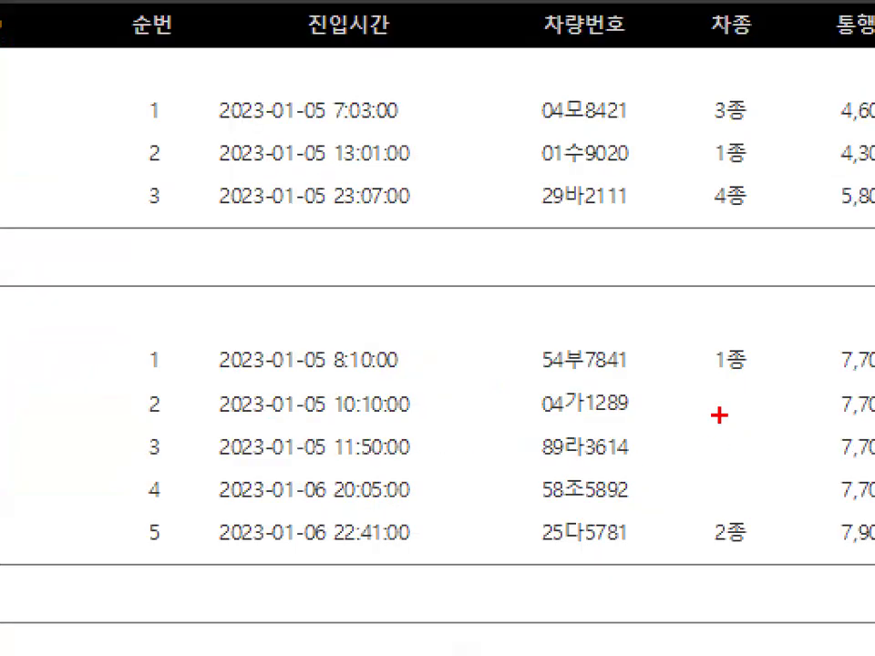
left_click_drag(719, 393, 760, 376)
left_click_drag(722, 431, 754, 429)
left_click_drag(723, 469, 762, 425)
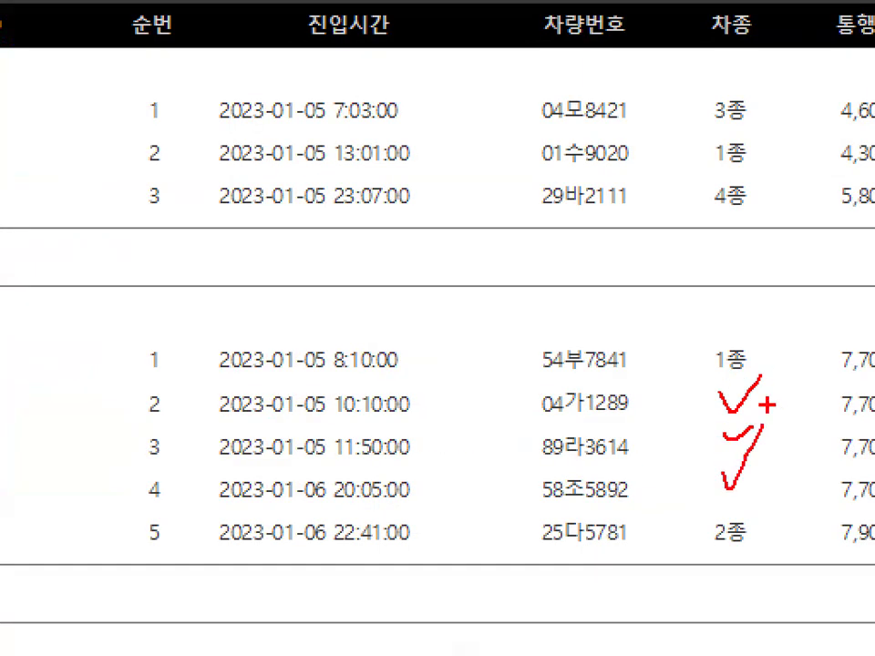
mouse_move(743, 372)
left_mouse_down()
mouse_move(764, 351)
mouse_move(779, 374)
mouse_move(708, 465)
left_mouse_up()
left_click_drag(713, 401, 771, 508)
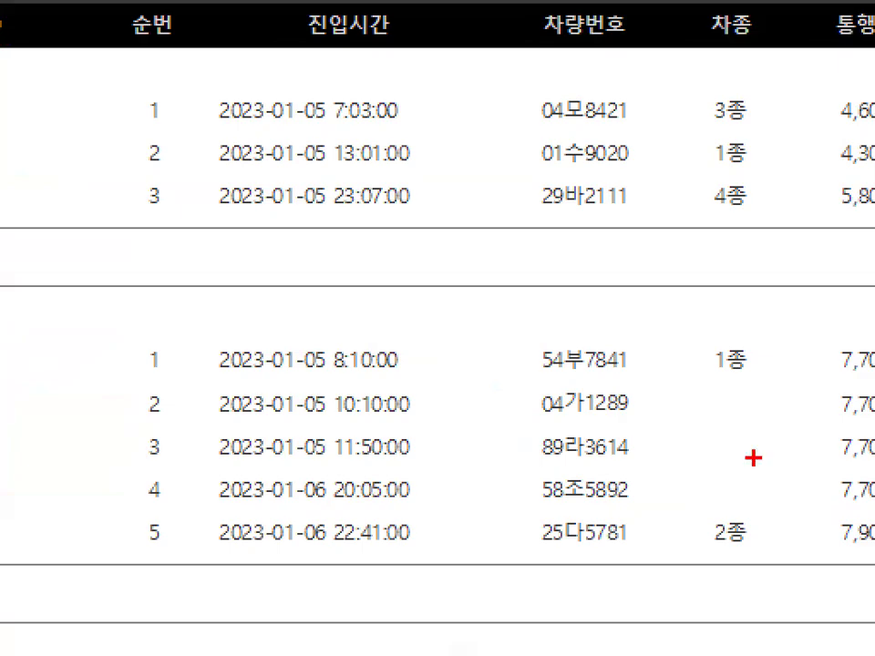
mouse_move(755, 497)
left_mouse_down()
mouse_move(738, 517)
mouse_move(705, 484)
mouse_move(727, 379)
mouse_move(773, 514)
left_mouse_up()
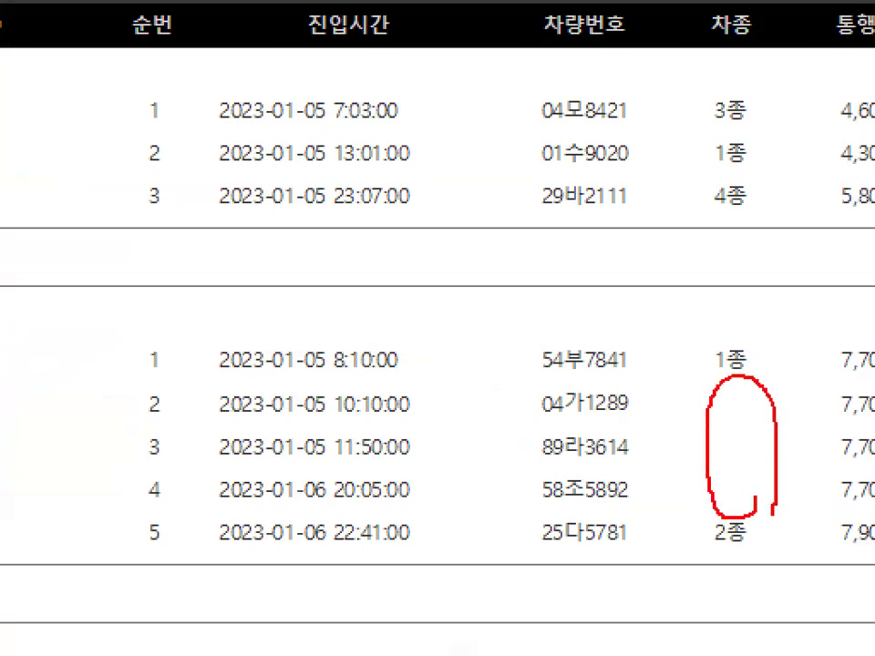
mouse_move(732, 387)
left_mouse_down()
mouse_move(719, 414)
mouse_move(740, 498)
left_mouse_up()
left_click_drag(774, 465, 749, 508)
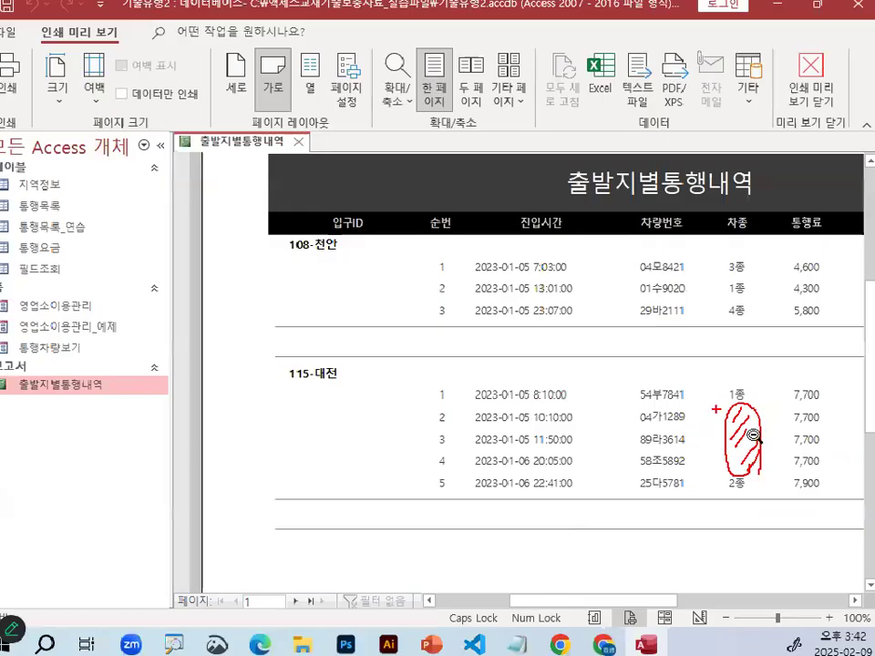
key("Escape")
key("Escape")
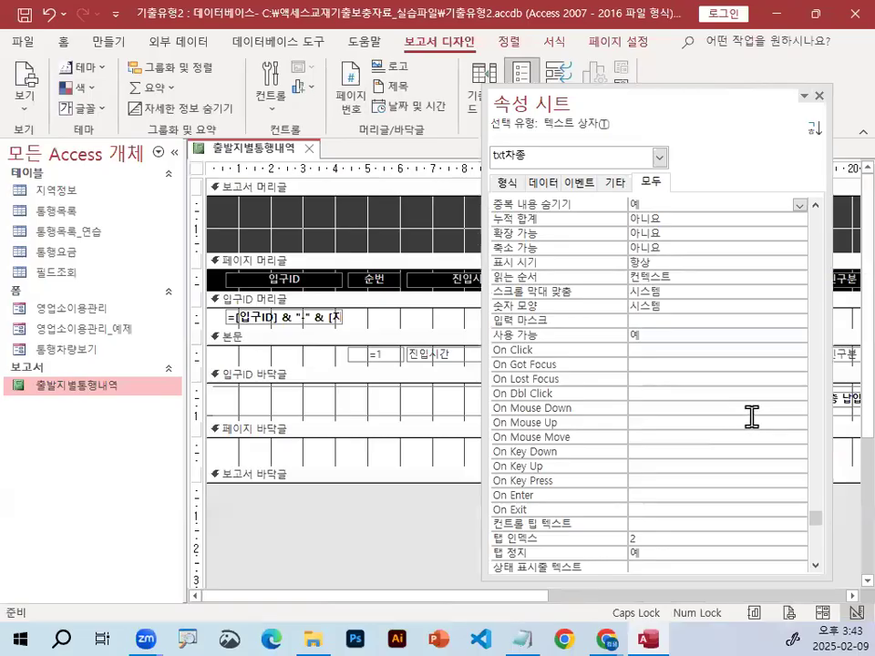
Close the property sheet and review the 본문, 입구ID 바닥글 and 페이지 바닥글 sections of the report design
left_click(819, 98)
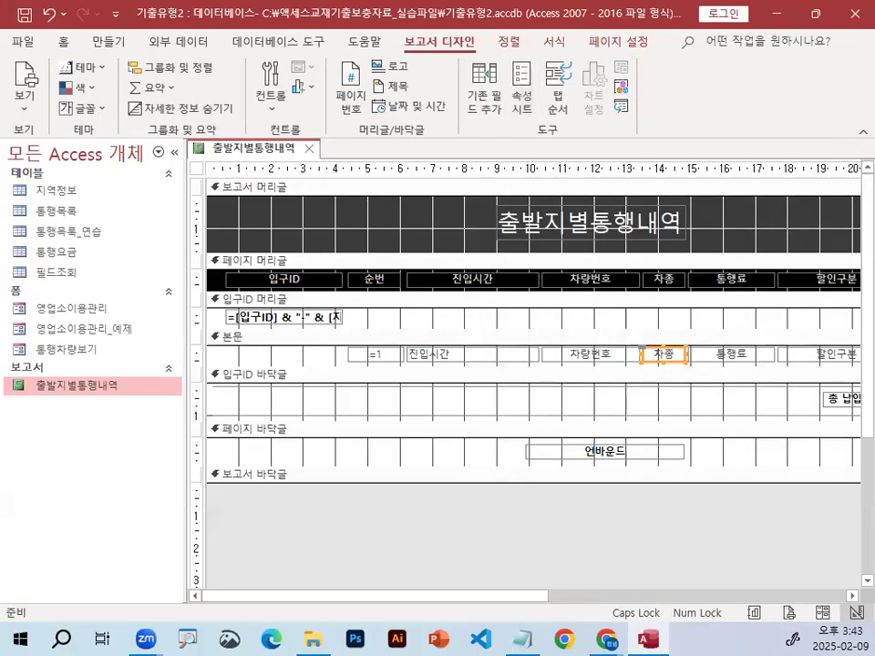
key("ctrl+1")
left_click(251, 379)
mouse_move(268, 290)
left_mouse_down()
mouse_move(162, 323)
mouse_move(244, 310)
left_mouse_up()
left_click_drag(333, 358, 352, 394)
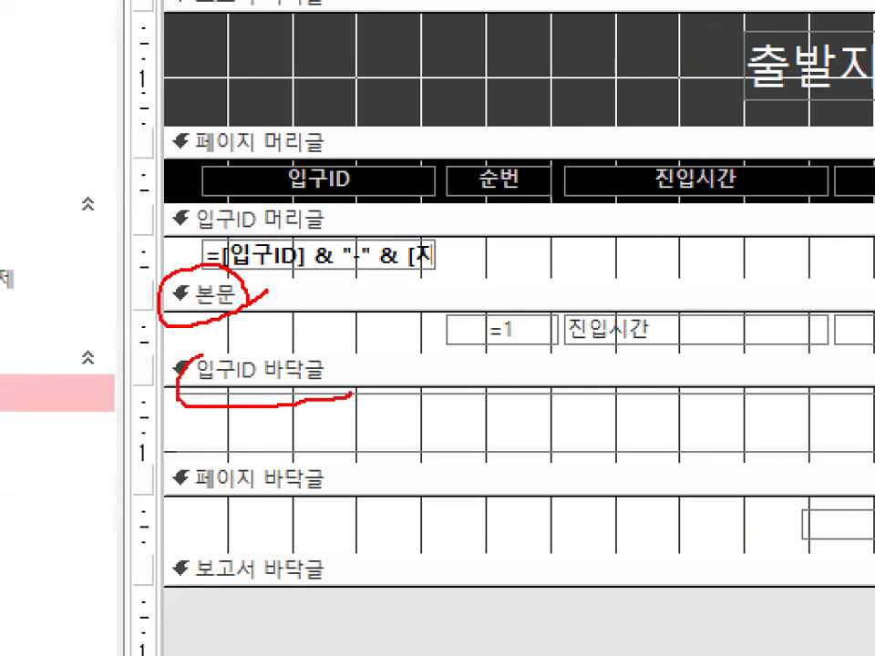
left_click_drag(196, 491, 306, 494)
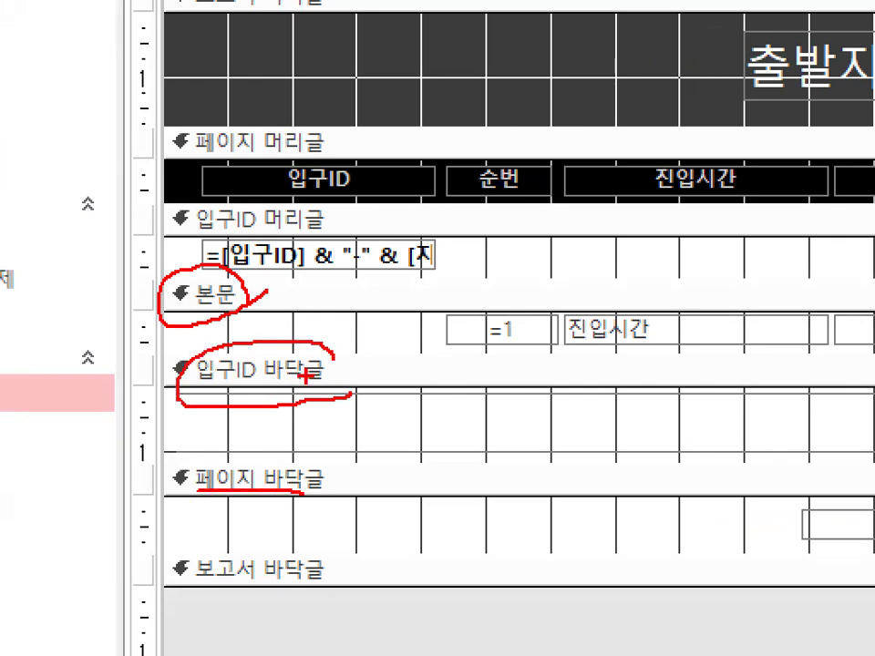
left_click_drag(323, 351, 310, 387)
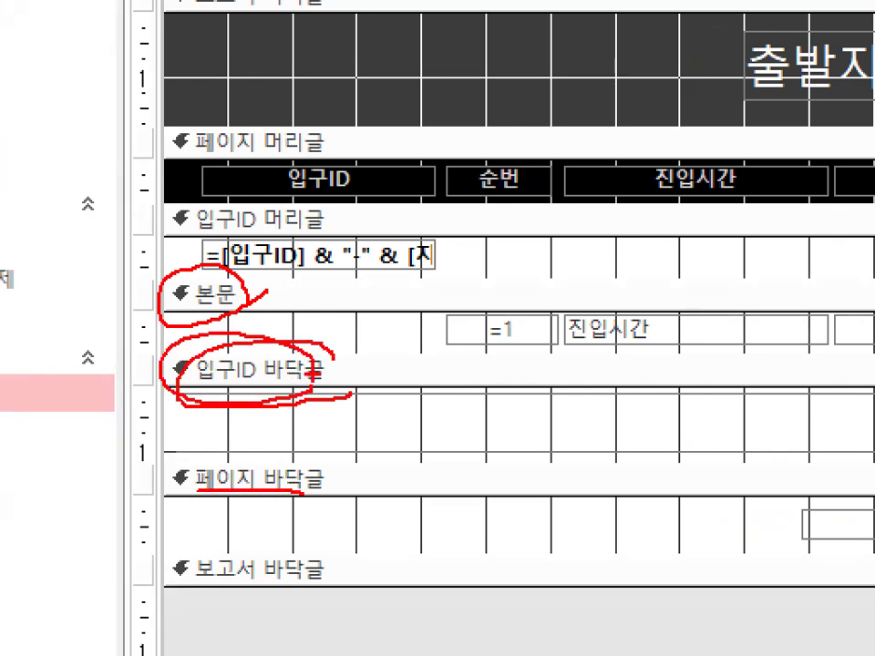
key("Escape")
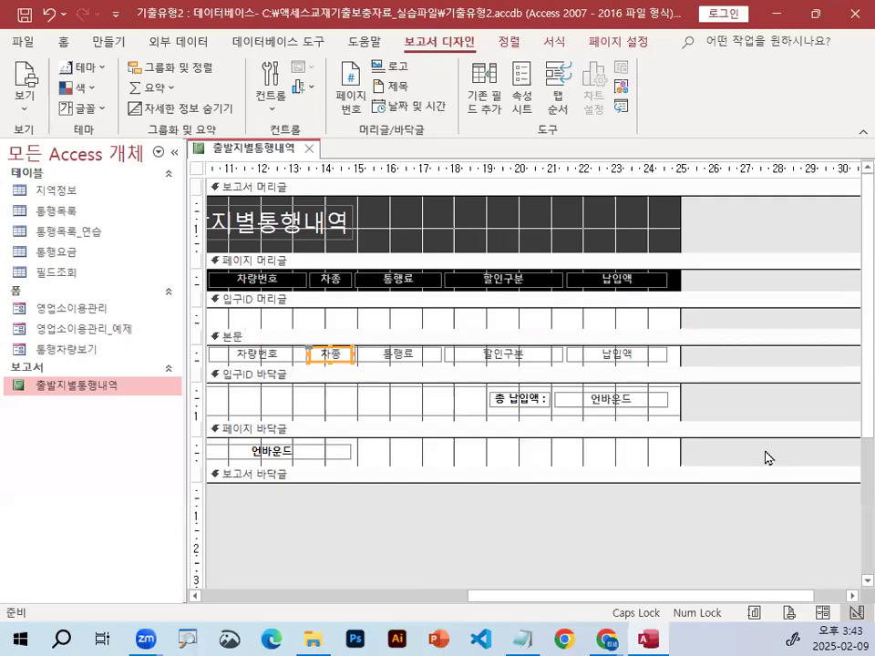
Inspect the 이름 and 컨트롤 원본 properties of the unbound text box beside the 총 납입액 label, then close its property sheet
key("ctrl+1")
left_click_drag(570, 402, 652, 401)
left_click_drag(502, 401, 618, 405)
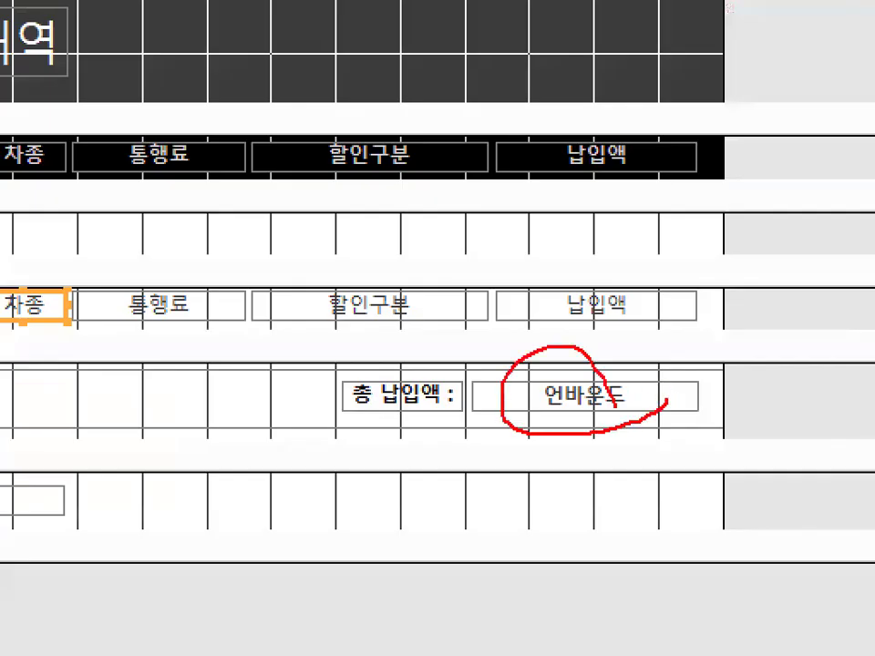
scroll(602, 401, "down", 3)
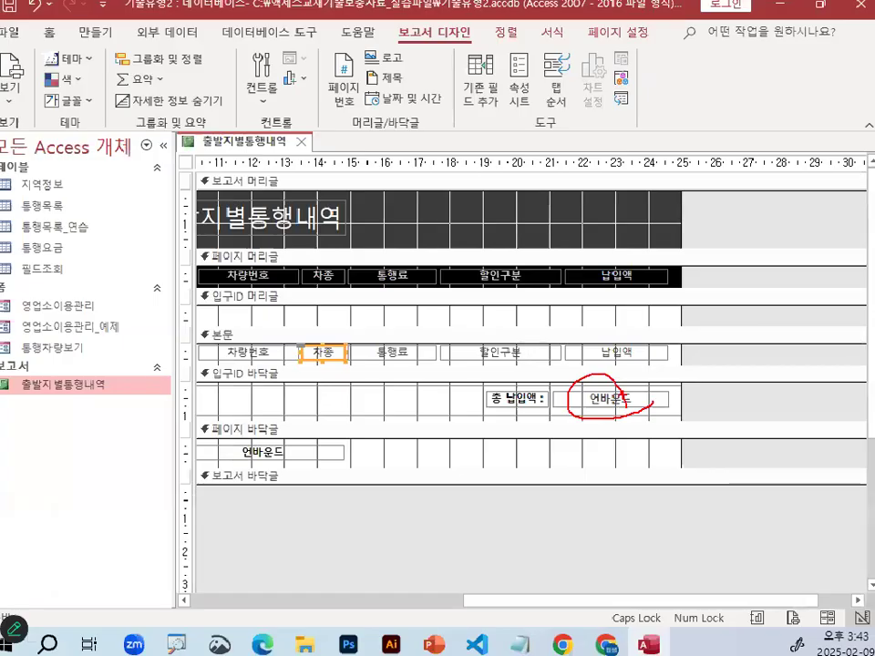
key("Escape")
left_click(635, 399)
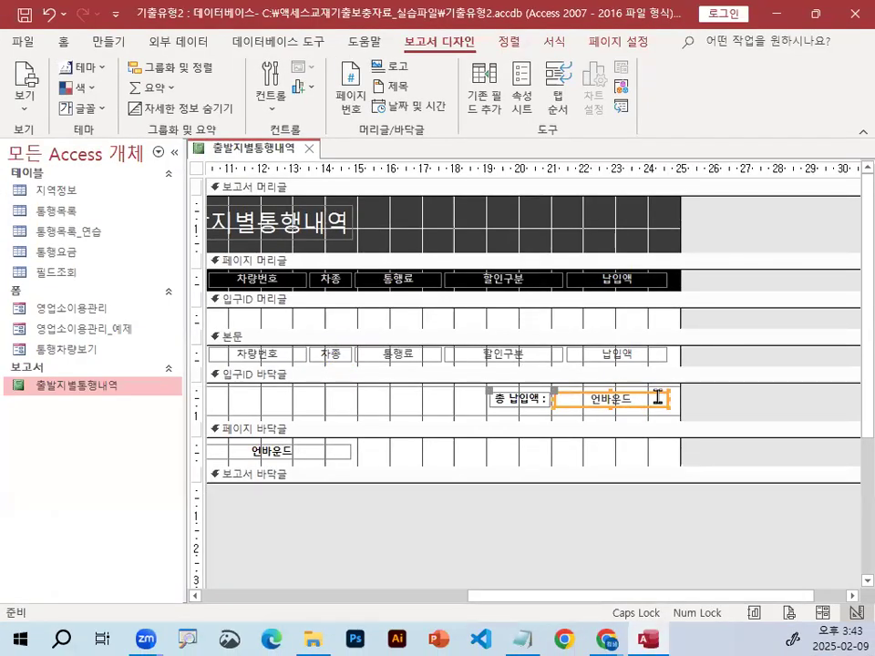
double_click(656, 398)
mouse_move(814, 521)
left_mouse_down()
mouse_move(825, 270)
mouse_move(816, 209)
left_mouse_up()
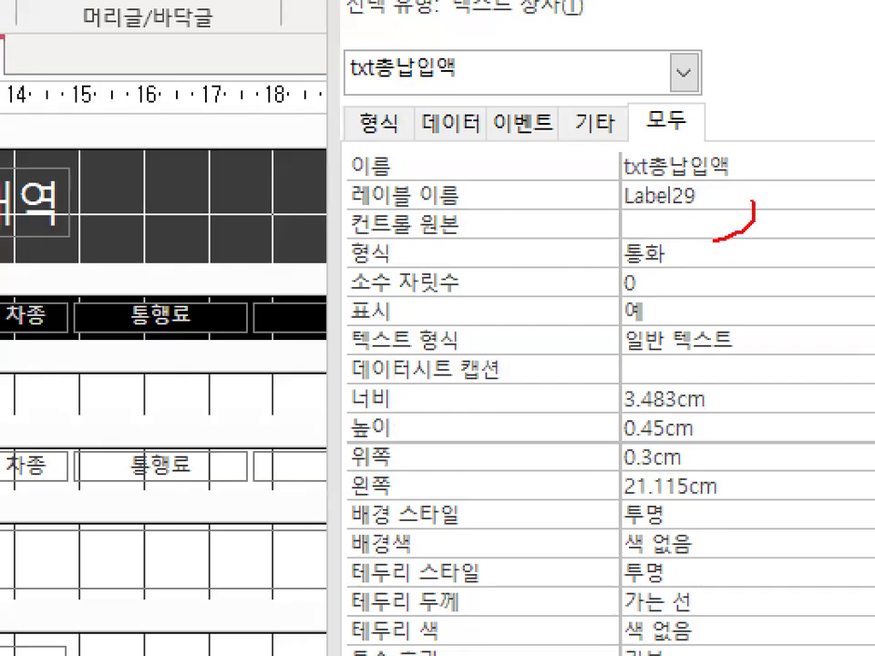
left_click_drag(713, 241, 683, 179)
left_click(819, 99)
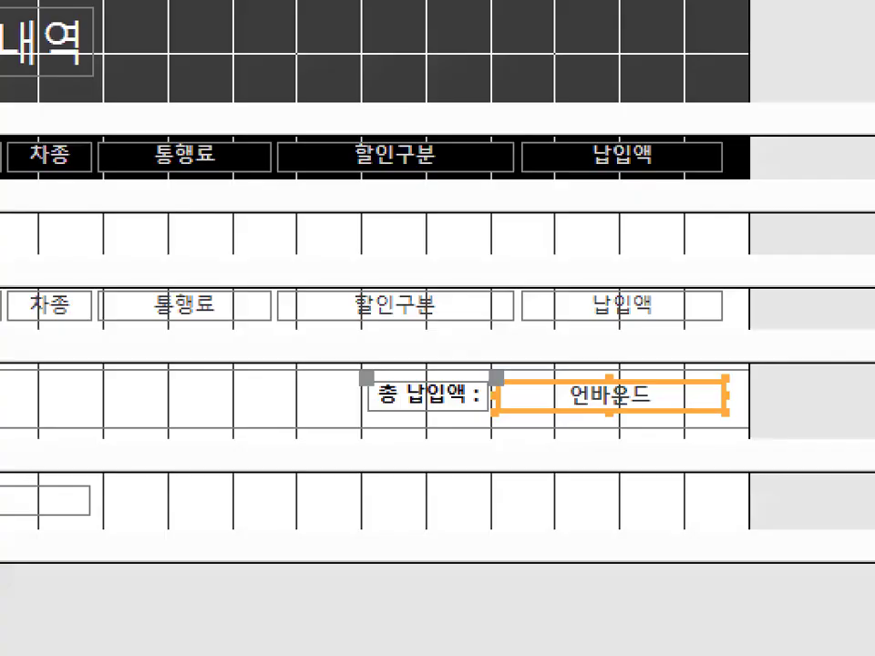
Enter the expression =Sum([납입액]) directly in the unbound text box beside the 총 납입액 label in 입구ID 바닥글
left_click_drag(588, 386, 631, 349)
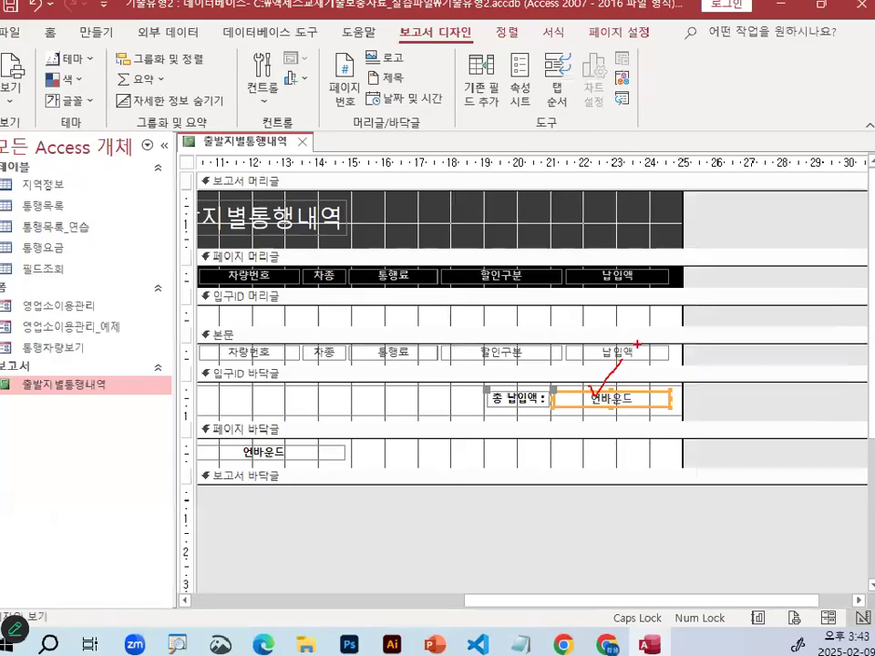
left_click(620, 398)
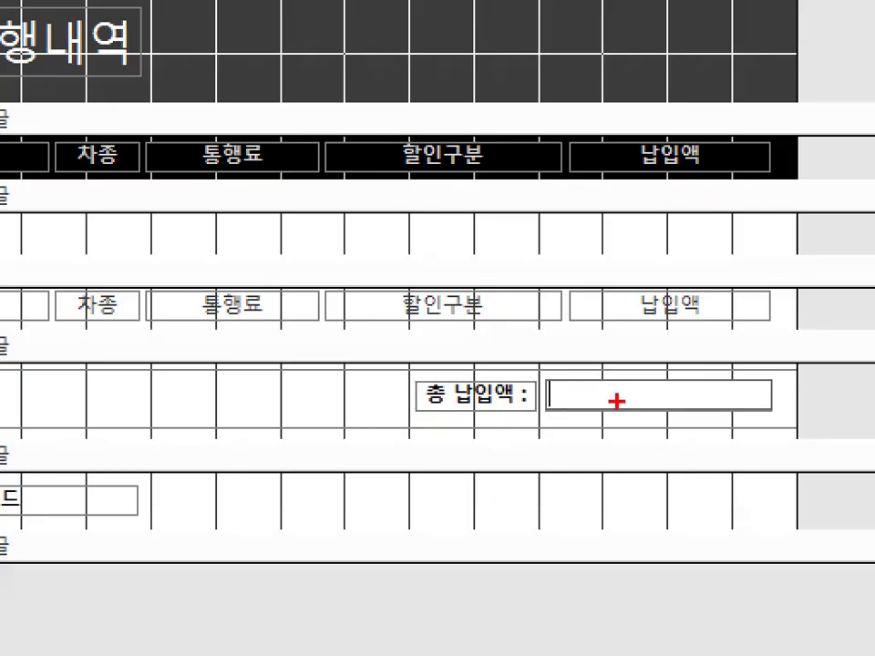
left_click_drag(617, 401, 636, 399)
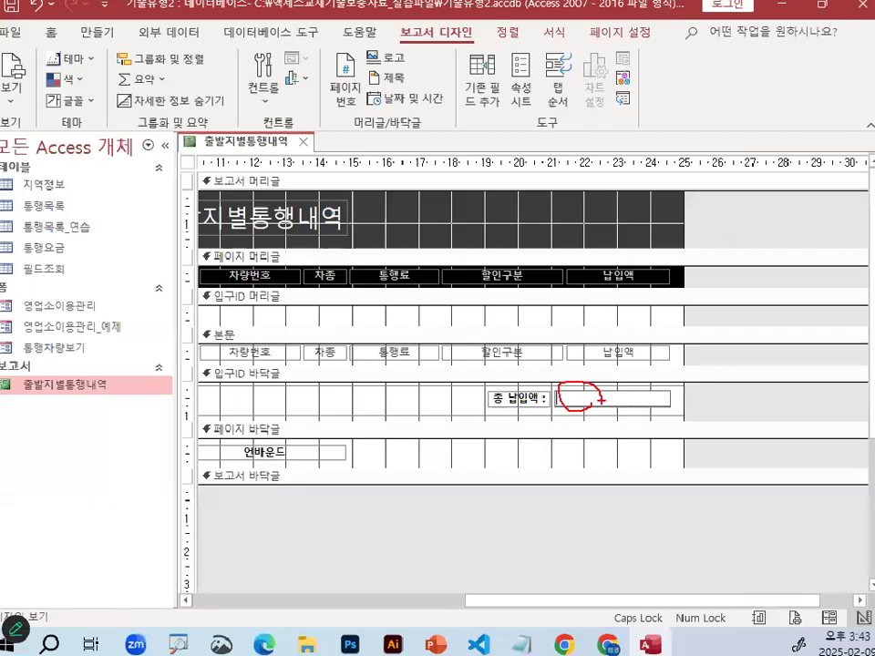
key("Escape")
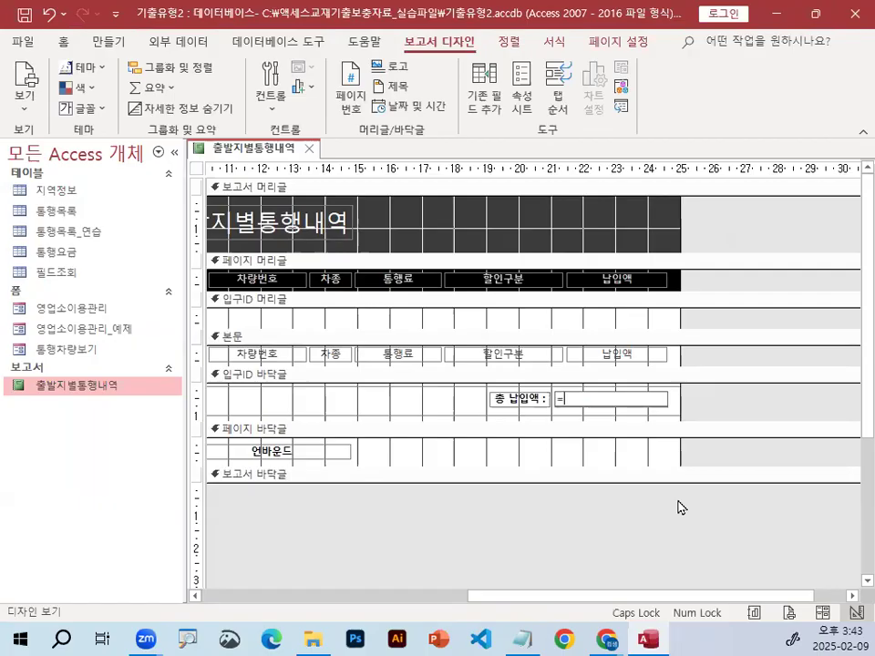
type("ㅕ")
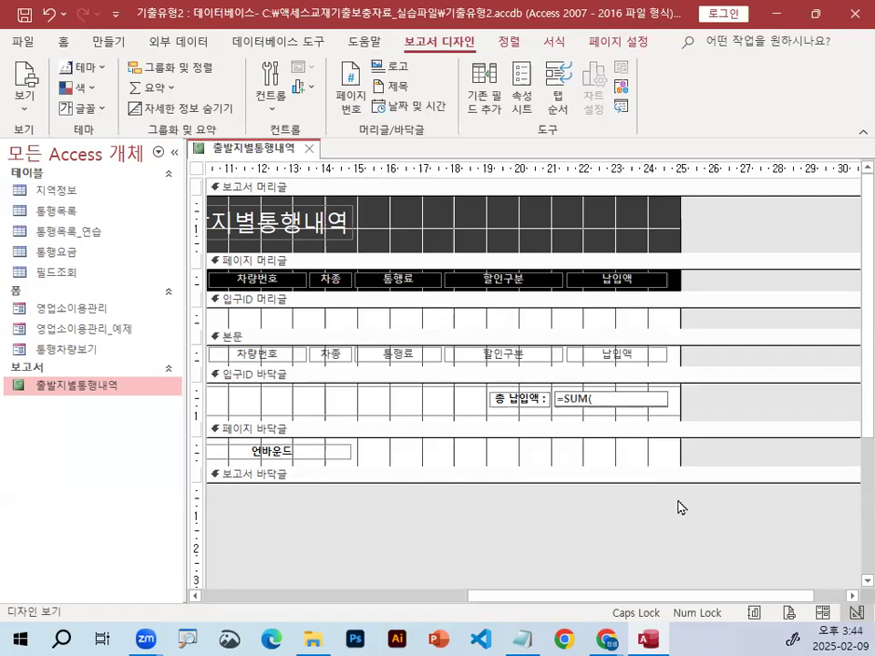
type("납ㅇ")
type("액")
key("Return")
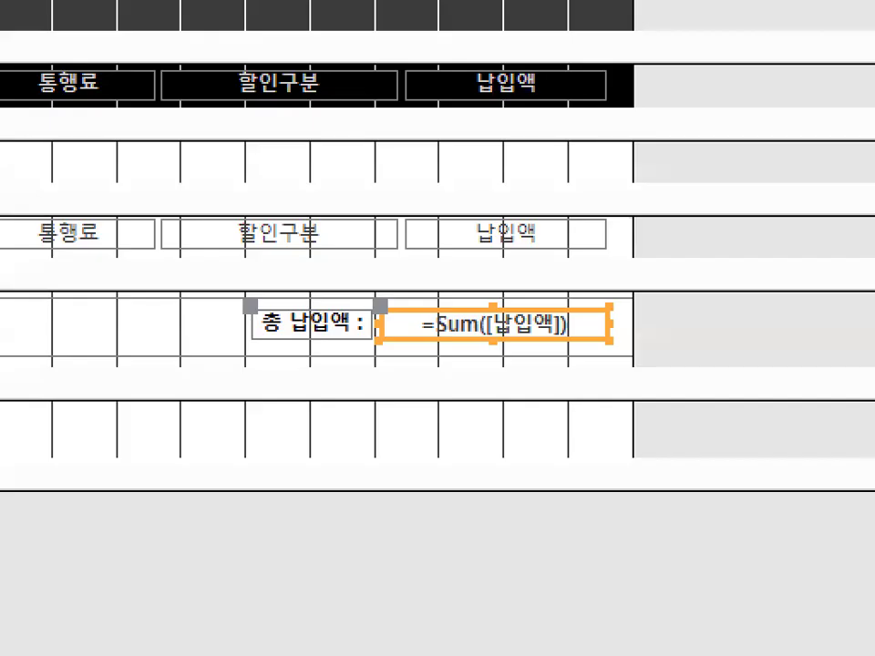
left_click_drag(697, 407, 678, 428)
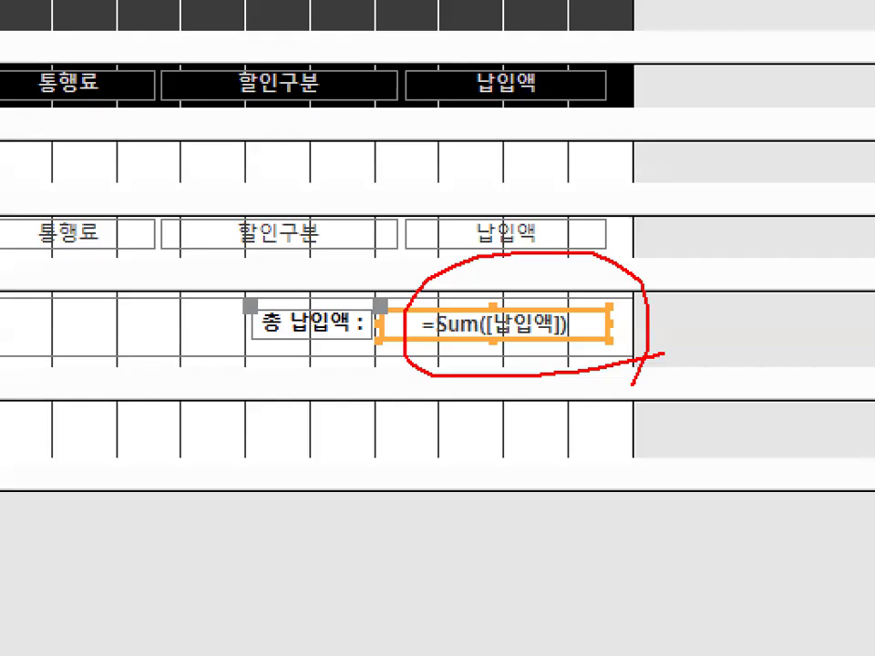
mouse_move(461, 293)
left_mouse_down()
mouse_move(481, 315)
mouse_move(586, 199)
left_mouse_up()
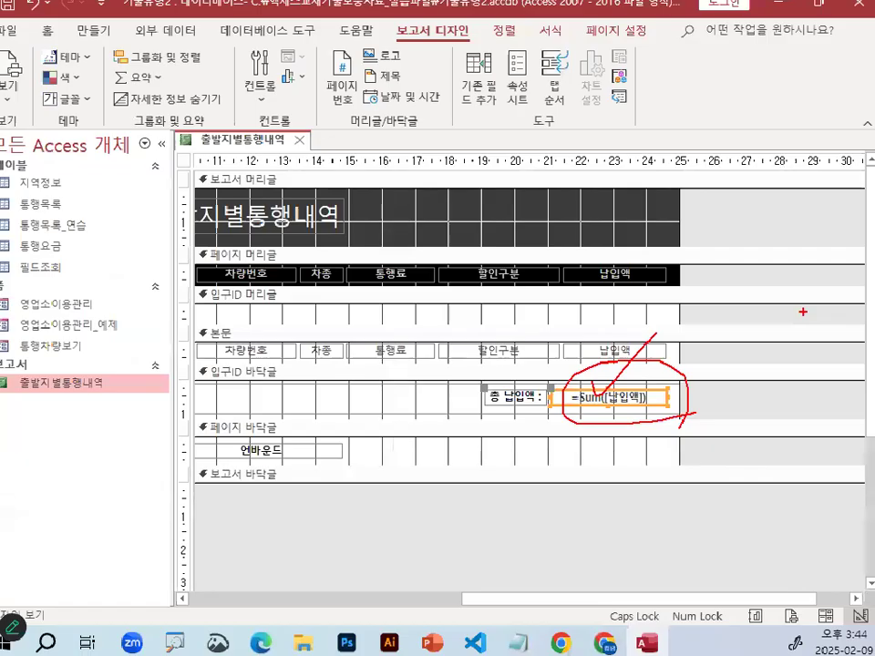
key("Escape")
Check the 컨트롤 원본 expression of txt총납입액 in its properties and in the enlarged 확대/축소 window, then close that window
left_click(515, 102)
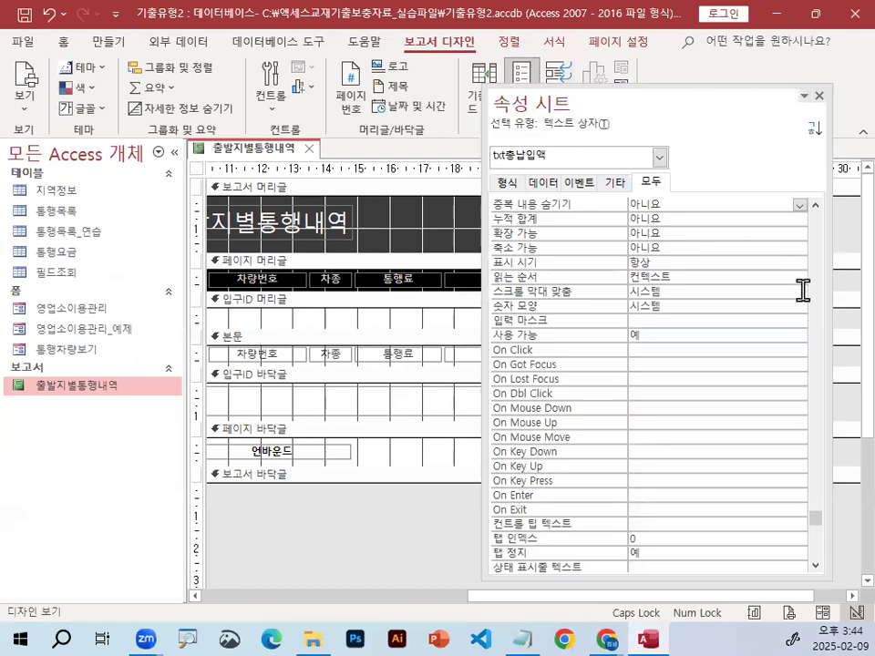
scroll(823, 483, "up", 10)
mouse_move(620, 239)
left_mouse_down()
mouse_move(725, 232)
mouse_move(682, 214)
left_mouse_up()
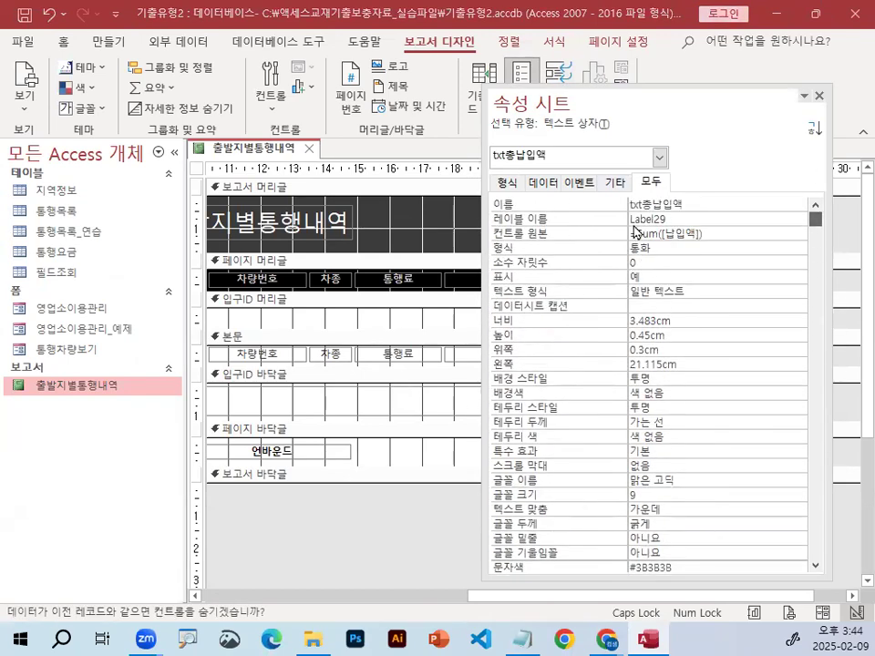
key("Escape")
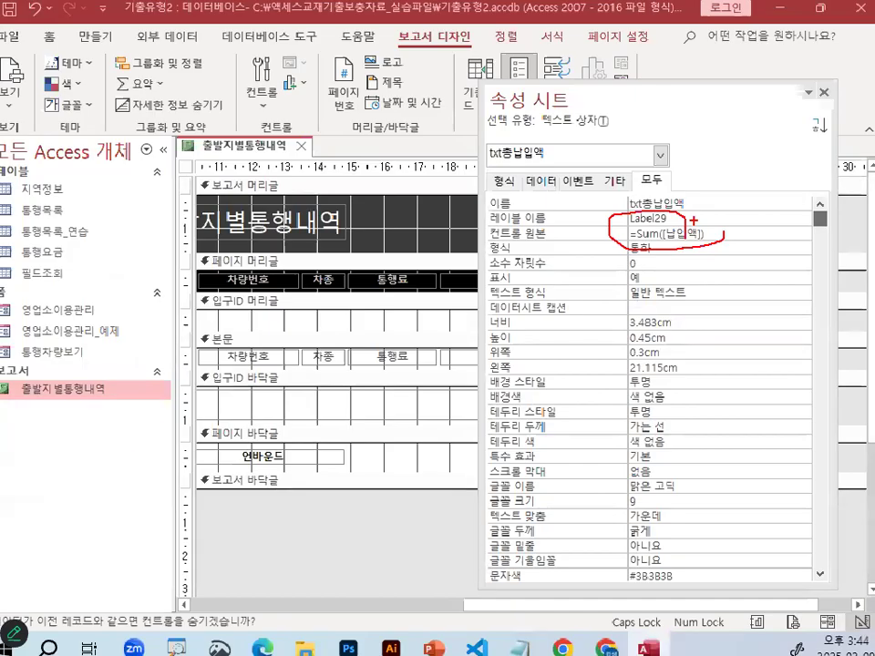
left_click(679, 236)
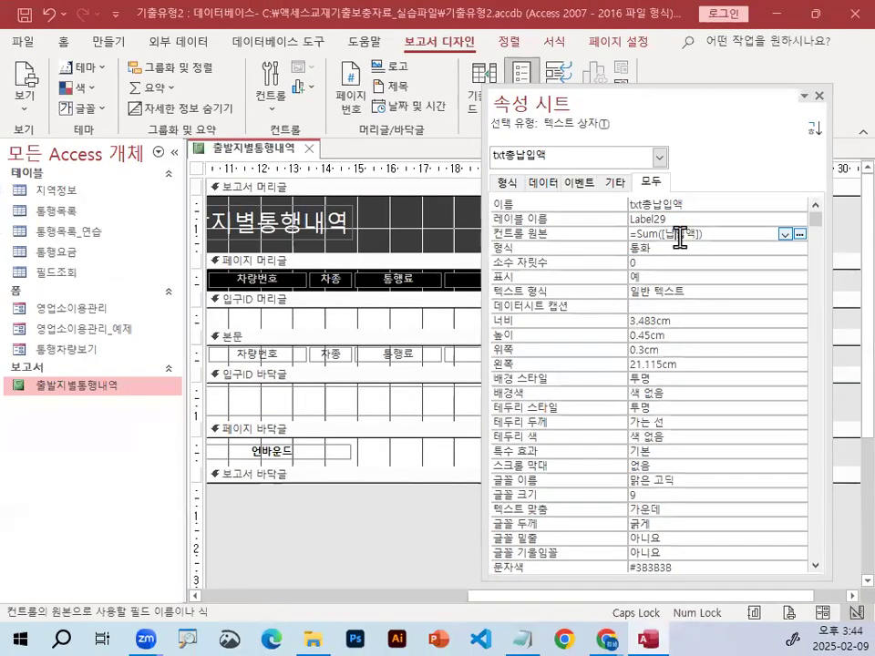
right_click(679, 236)
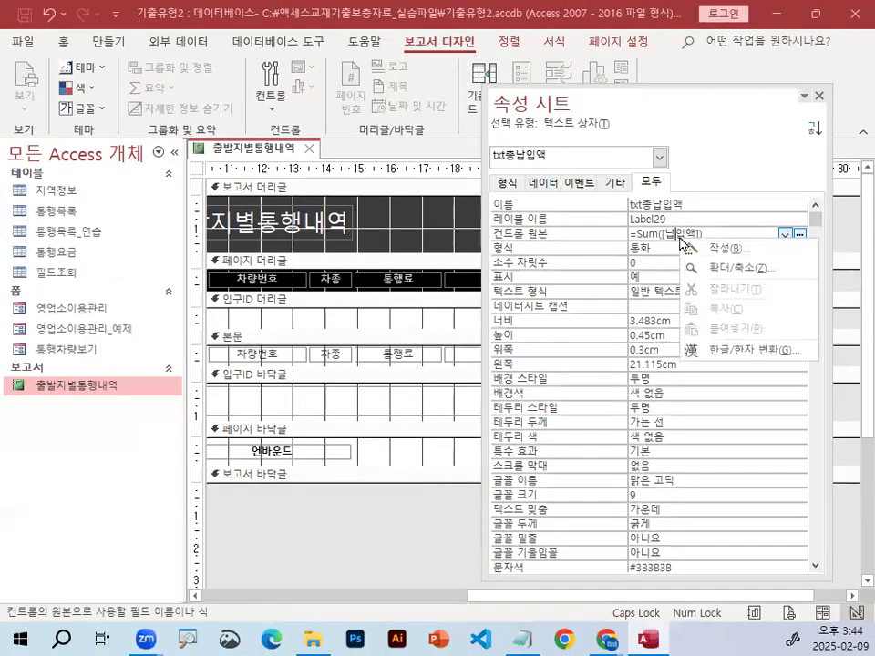
left_click(741, 268)
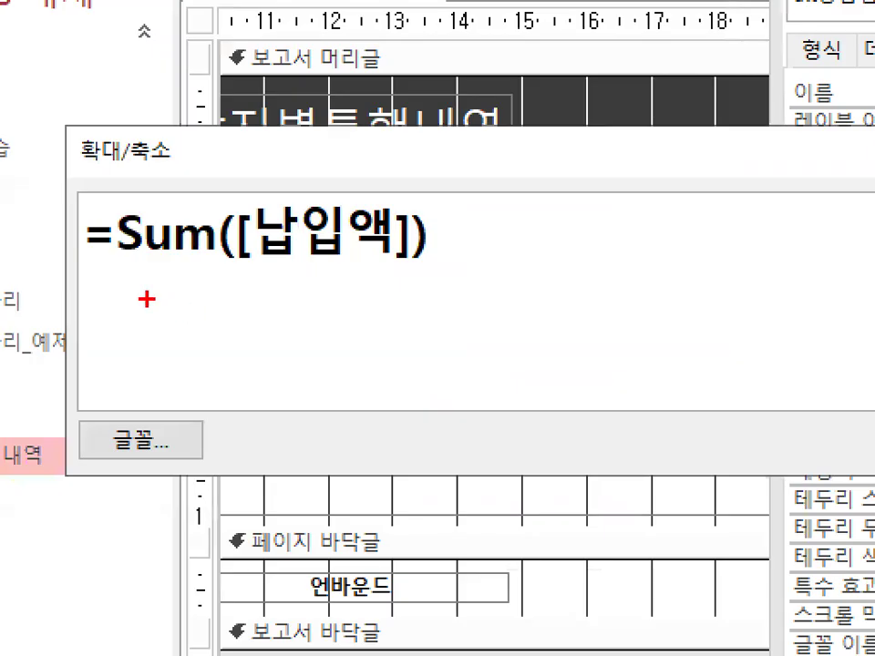
left_click_drag(139, 298, 303, 298)
left_click_drag(412, 284, 447, 282)
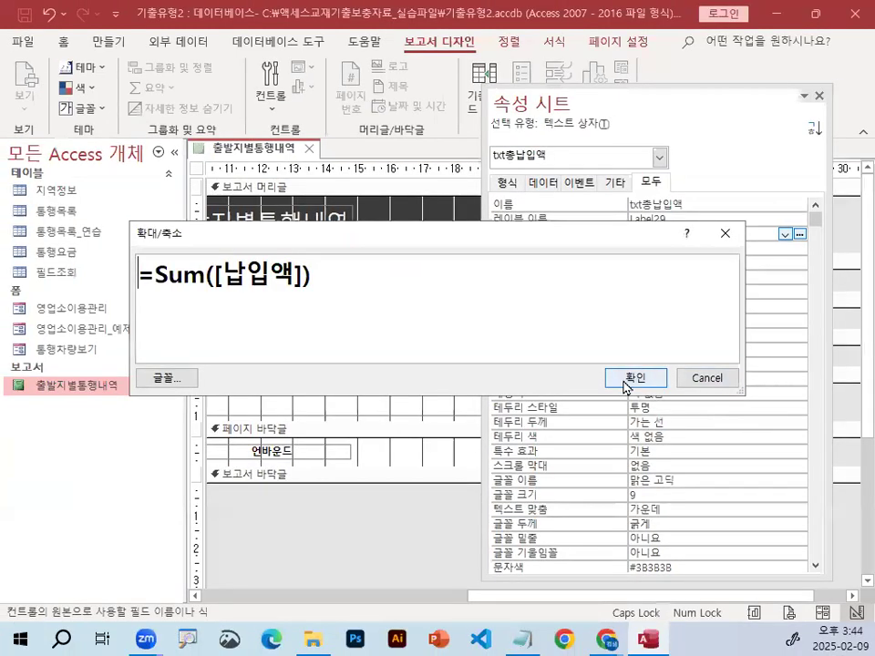
left_click(625, 385)
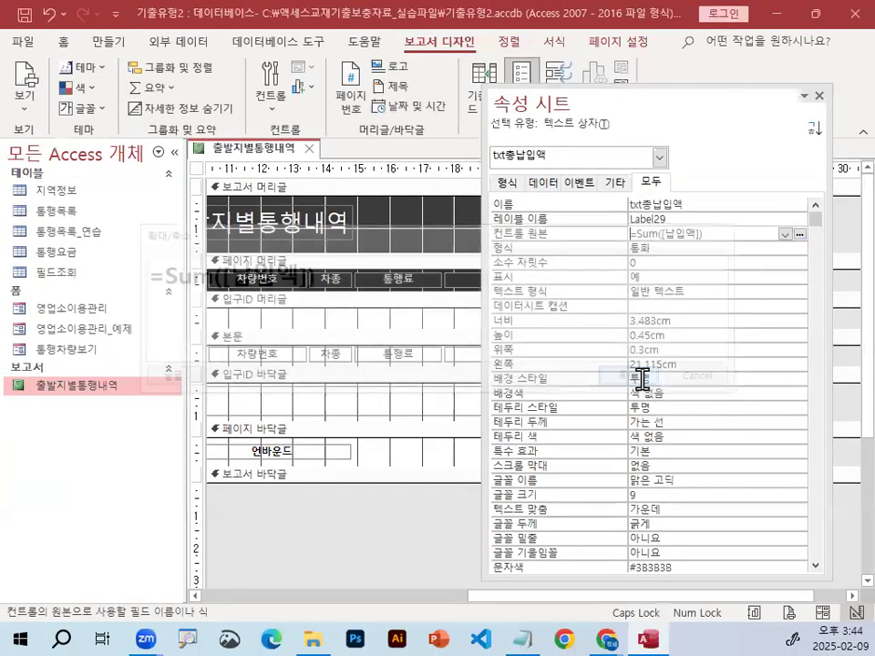
Save the 출발지별통행내역 report and open it in print preview
left_click(25, 14)
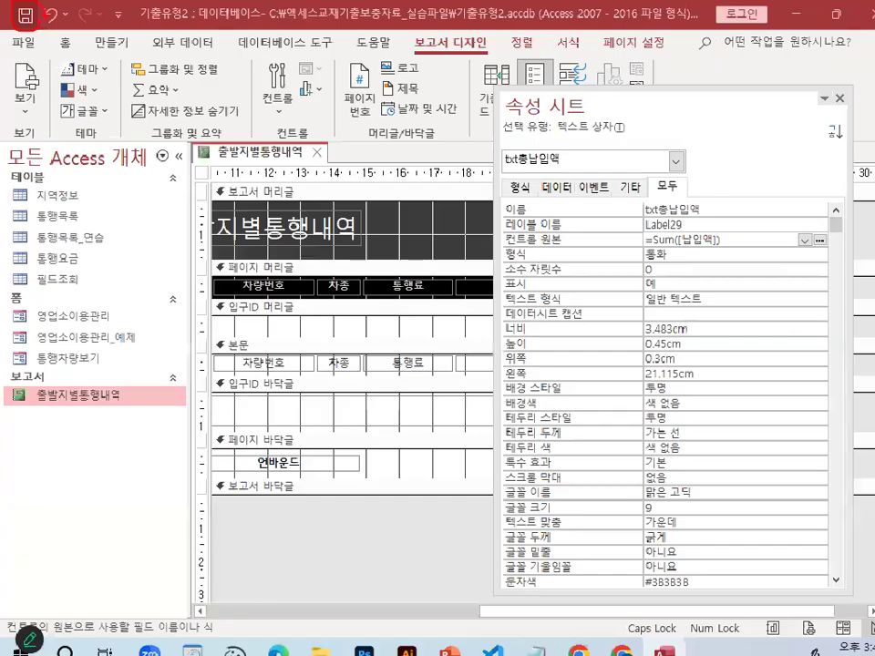
left_click(49, 215)
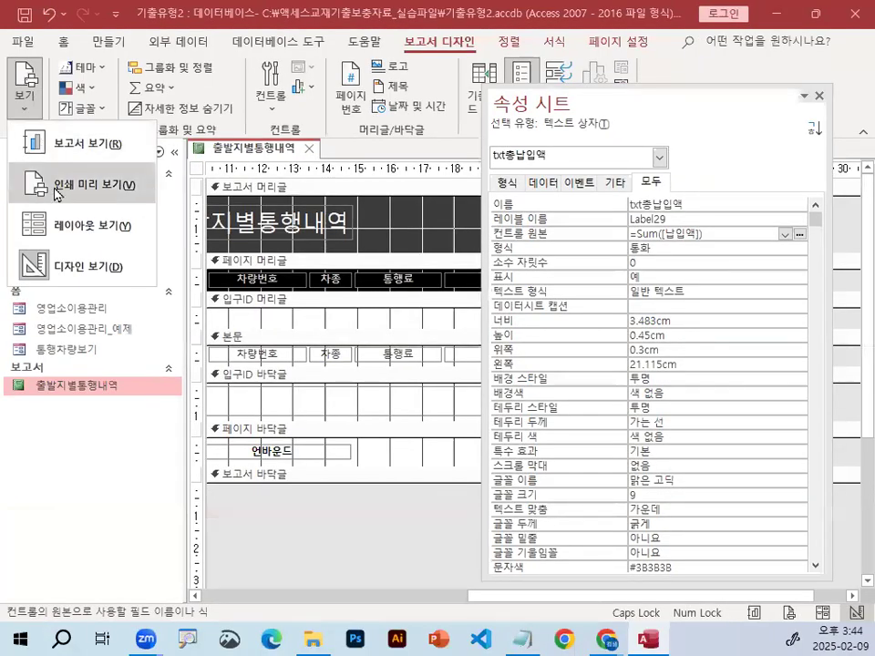
left_click(57, 187)
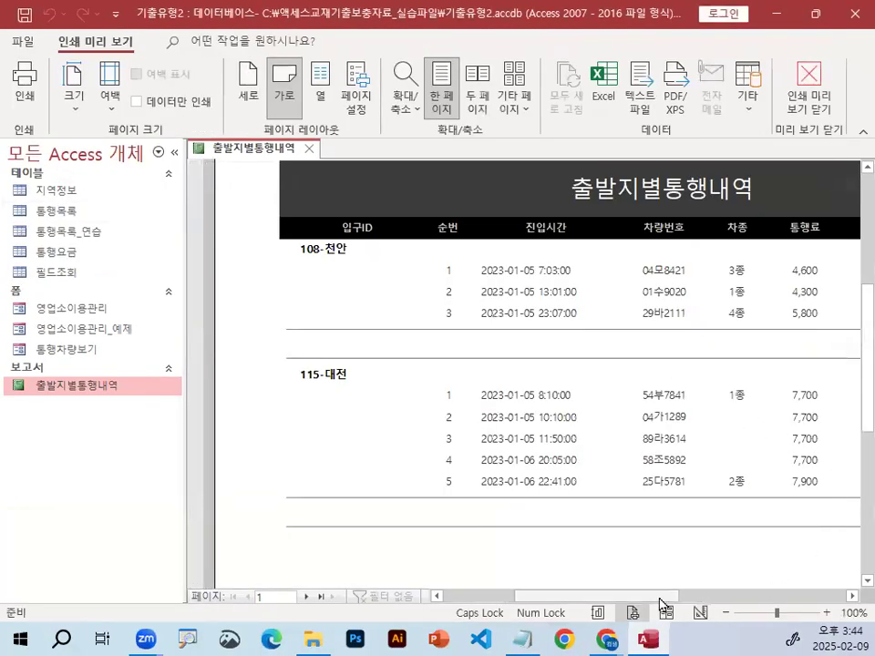
Examine the 총 납입액 group totals below the 108-천안 and 115-대전 records in the print preview
left_click_drag(664, 597, 747, 600)
mouse_move(695, 321)
left_mouse_down()
mouse_move(704, 347)
mouse_move(708, 335)
left_mouse_up()
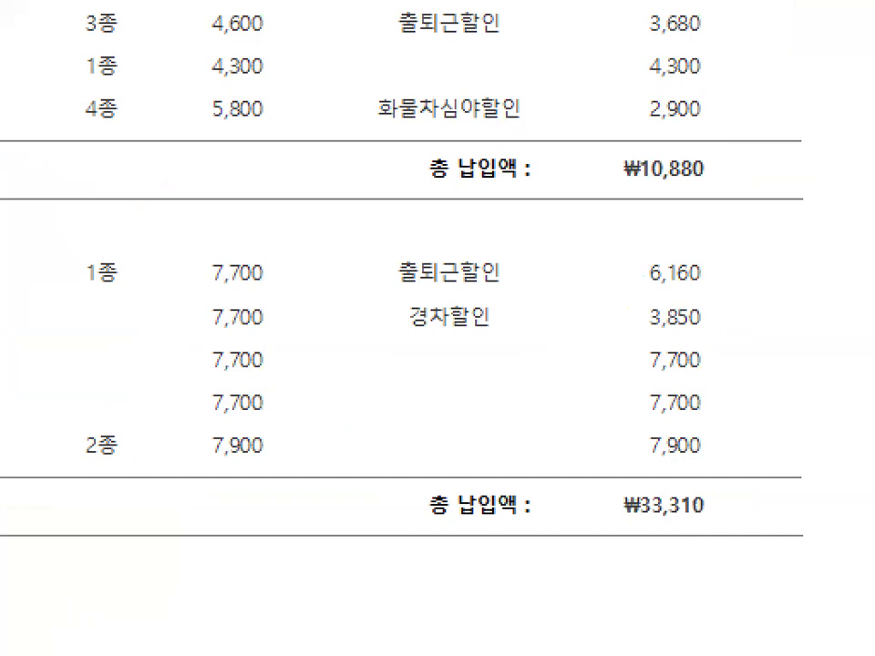
mouse_move(706, 511)
left_mouse_down()
mouse_move(683, 523)
mouse_move(717, 503)
left_mouse_up()
mouse_move(702, 117)
left_mouse_down()
mouse_move(747, 182)
mouse_move(753, 147)
left_mouse_up()
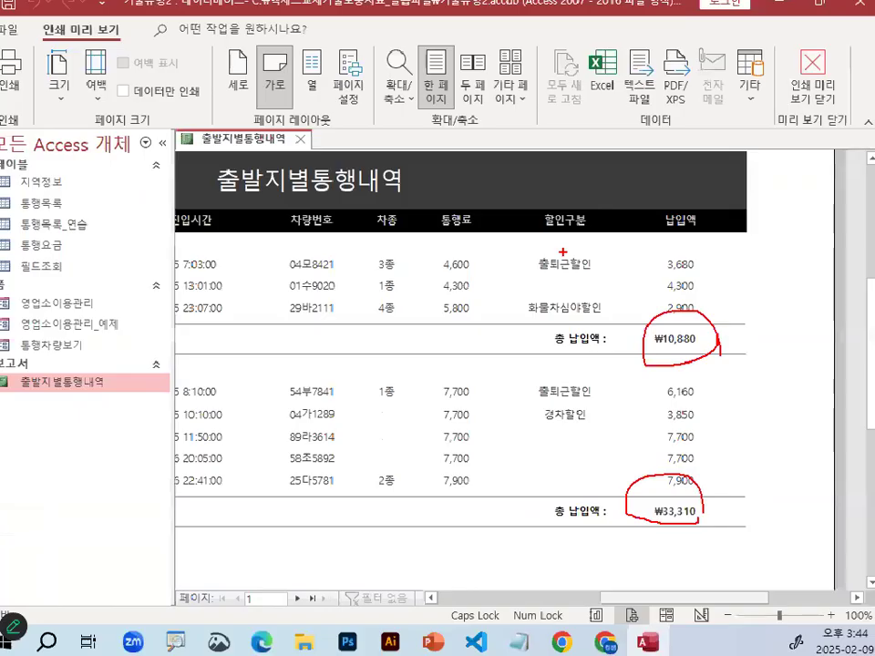
key("Escape")
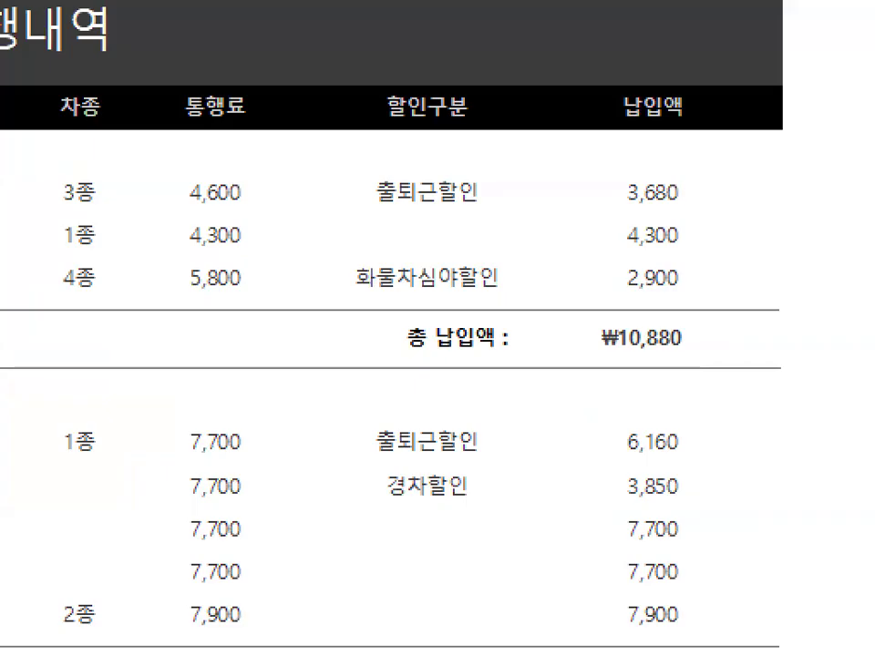
mouse_move(706, 306)
left_mouse_down()
mouse_move(742, 357)
mouse_move(723, 366)
left_mouse_up()
key("Escape")
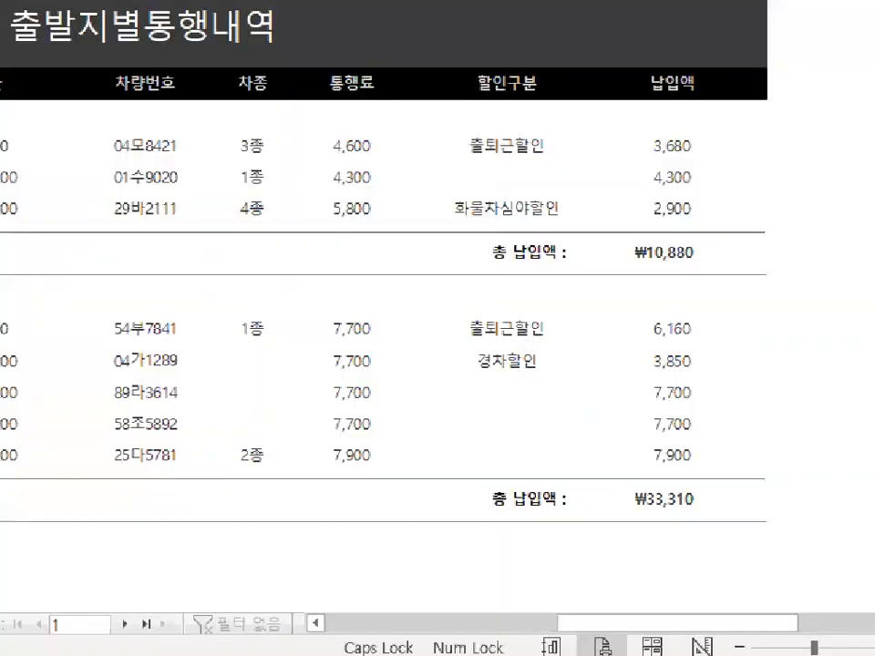
left_click_drag(676, 463, 759, 508)
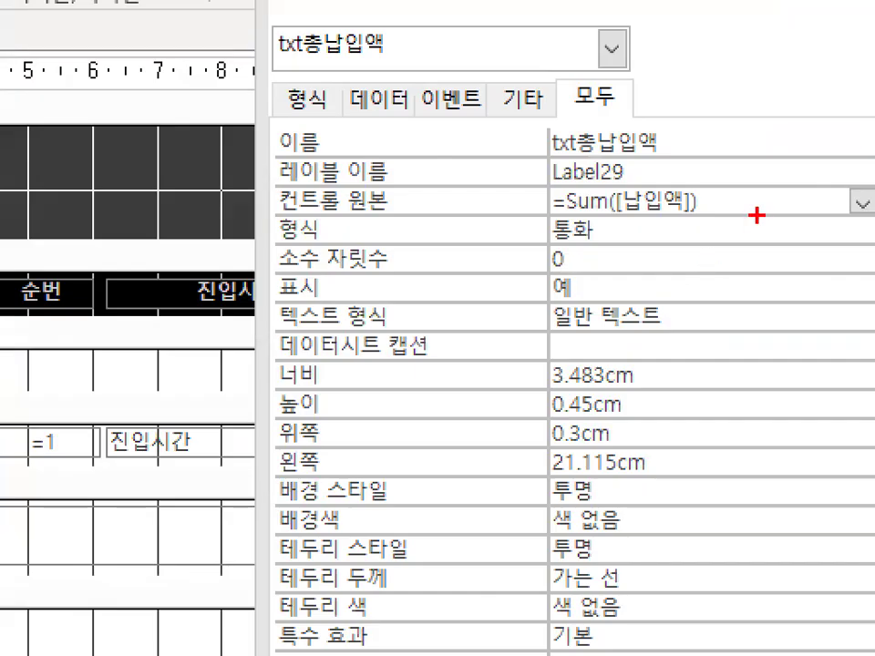
Check the 컨트롤 원본 property of txt총납입액, close its property sheet, and inspect the 입구ID 바닥글 section in design view
left_click_drag(757, 215, 771, 176)
key("Escape")
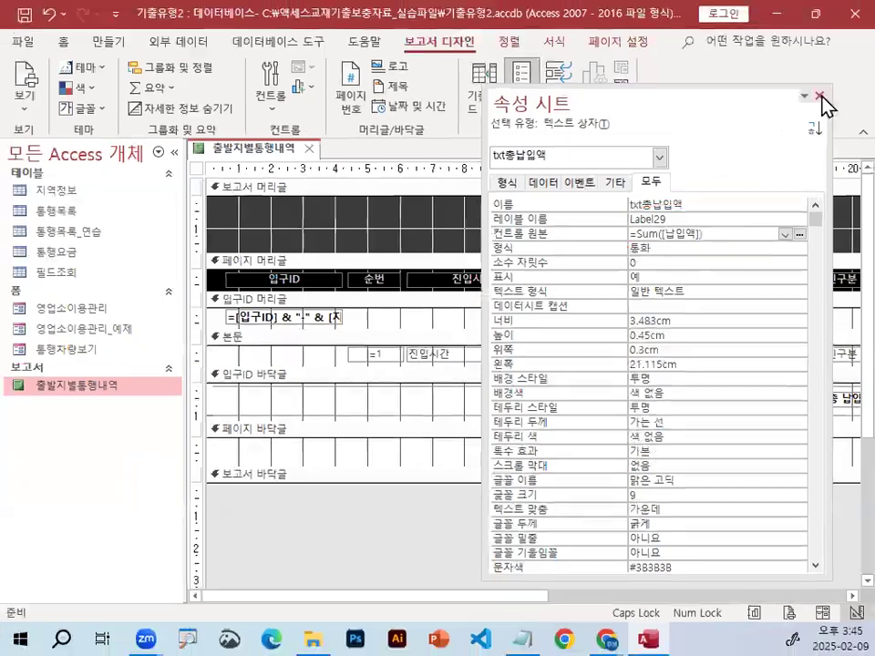
left_click(825, 101)
mouse_move(338, 342)
left_mouse_down()
mouse_move(277, 347)
mouse_move(312, 397)
left_mouse_up()
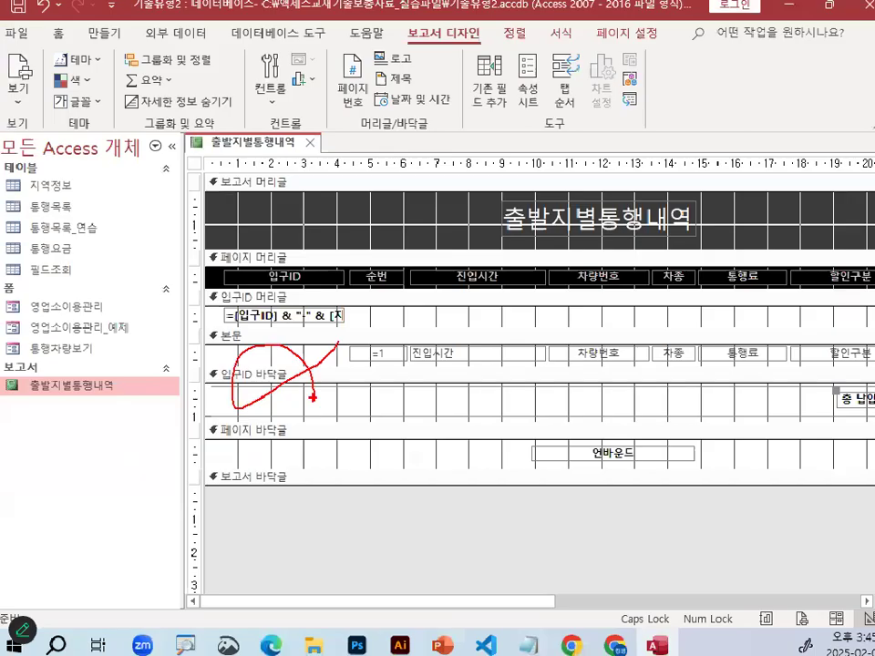
key("Escape")
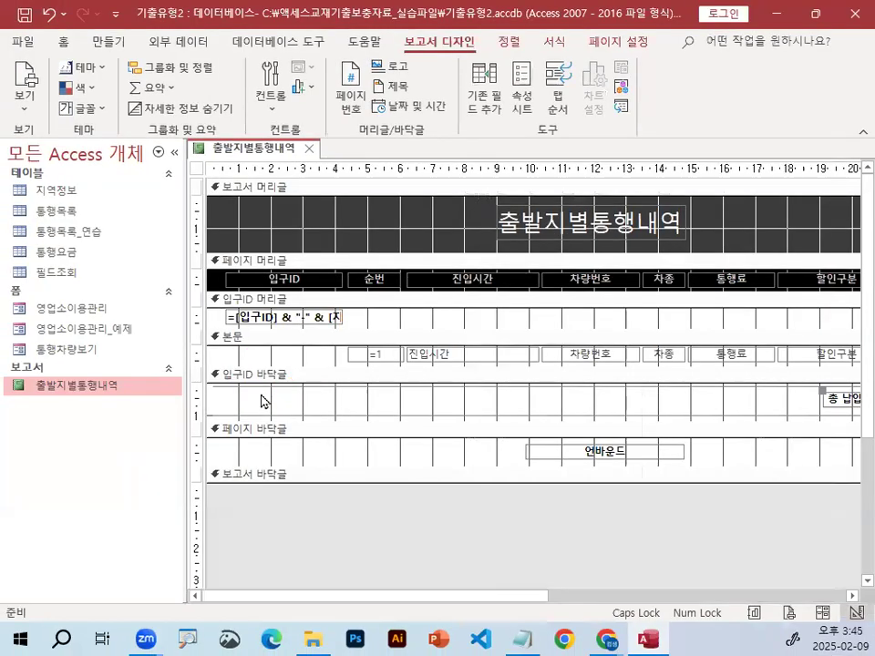
key("ctrl+2")
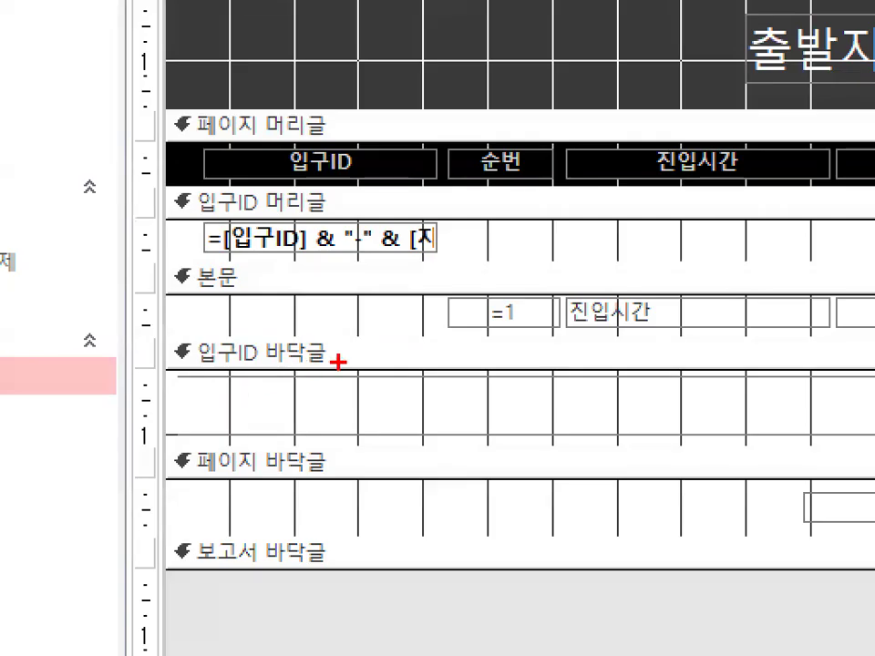
mouse_move(293, 378)
left_mouse_down()
mouse_move(212, 374)
mouse_move(296, 379)
left_mouse_up()
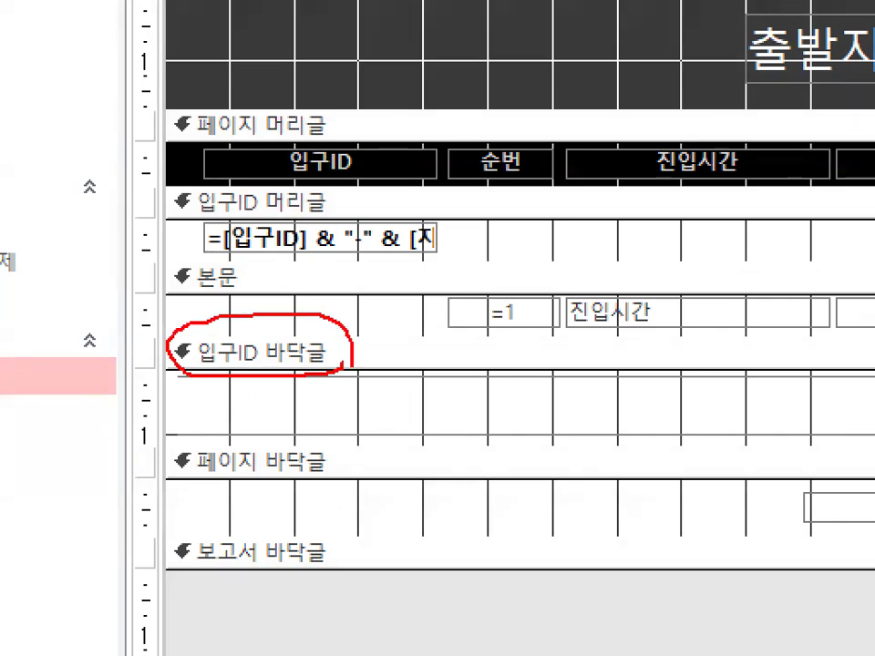
key("Escape")
Reopen the report in print preview and compare the first group's 총 납입액 with the 납입액 values above it
left_click(27, 102)
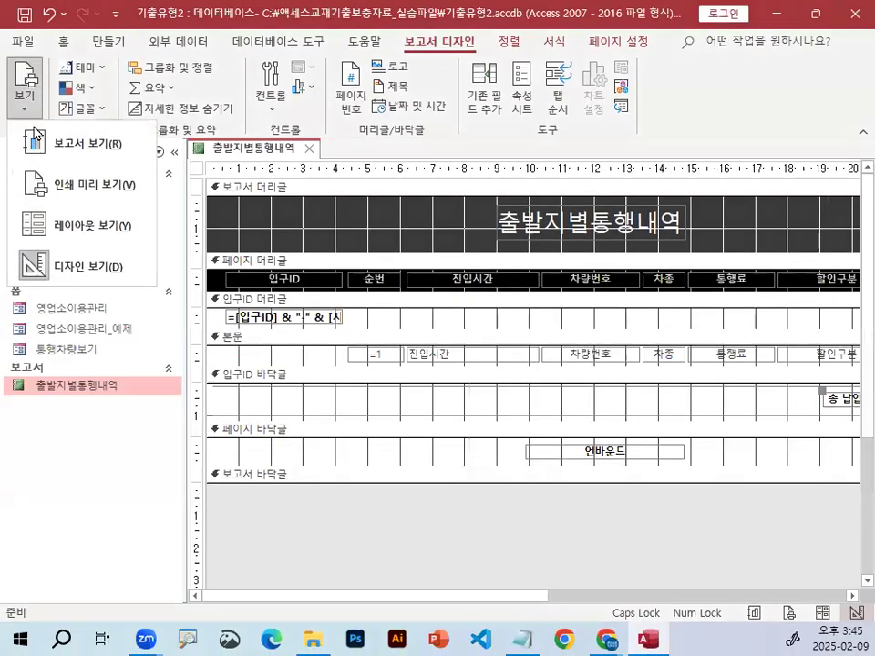
left_click(78, 182)
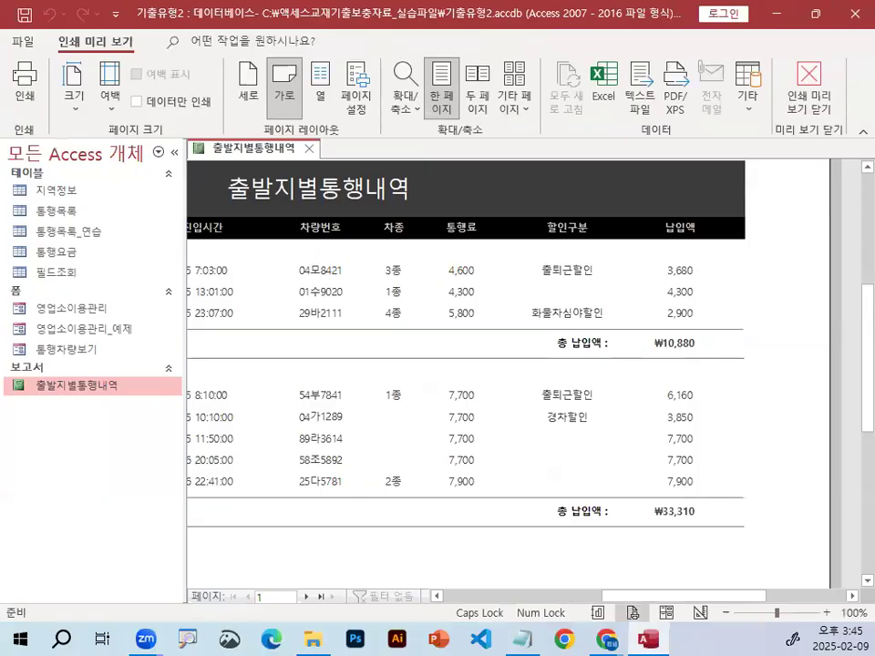
left_click_drag(686, 325, 692, 328)
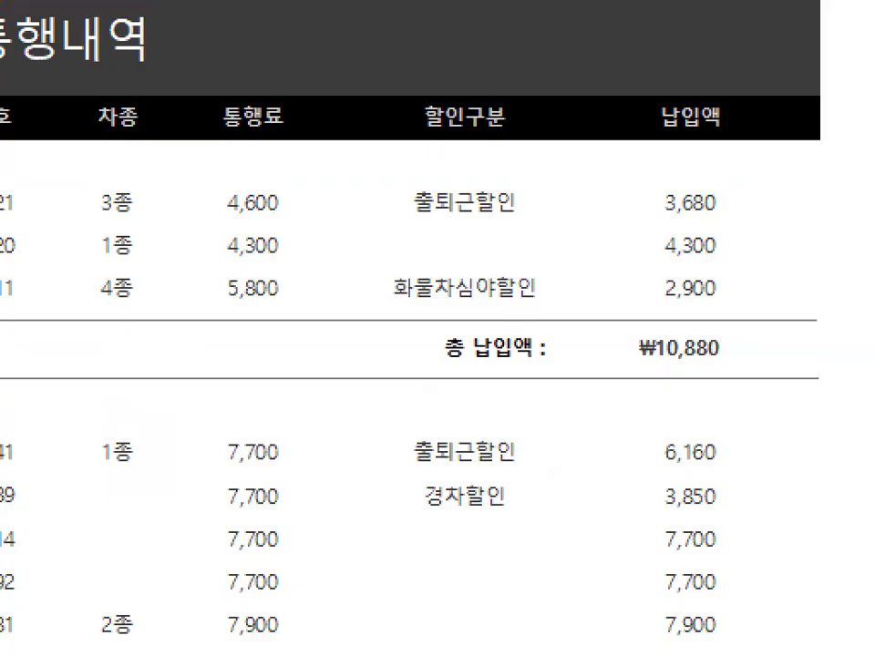
mouse_move(711, 275)
left_mouse_down()
mouse_move(761, 295)
mouse_move(764, 332)
left_mouse_up()
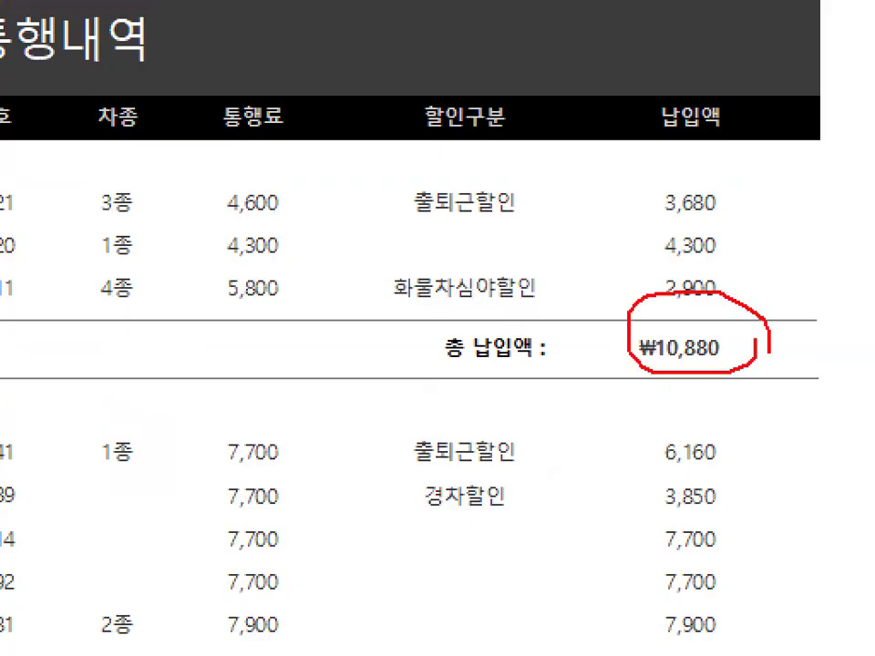
mouse_move(675, 310)
left_mouse_down()
mouse_move(791, 121)
mouse_move(863, 107)
left_mouse_up()
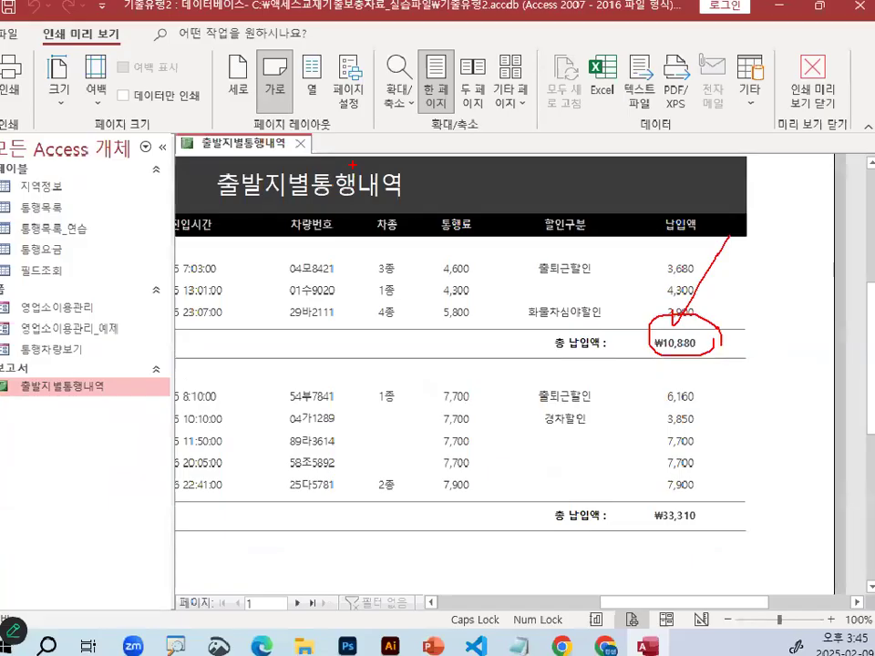
key("Escape")
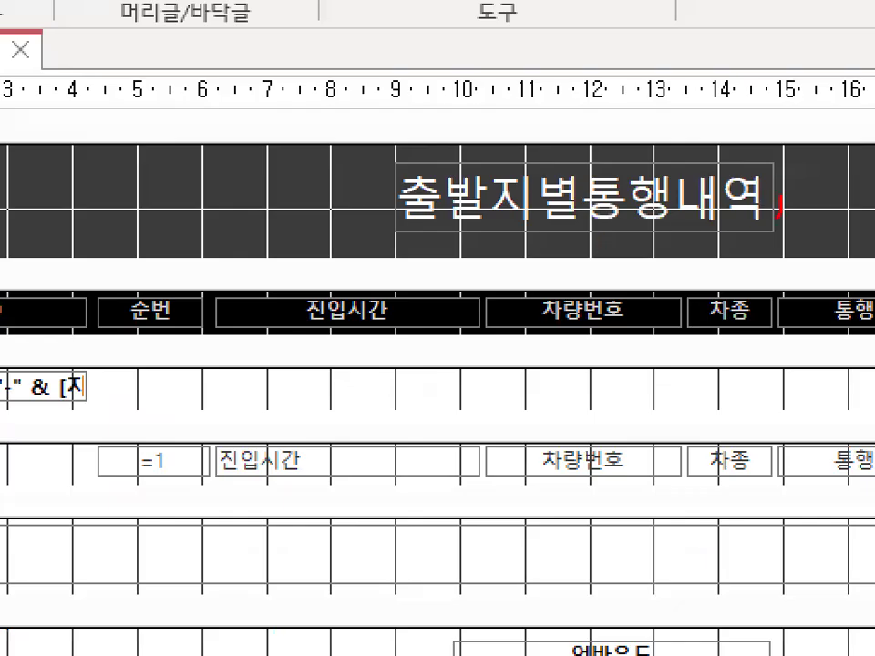
Examine the report title, the 페이지 머리글 labels, and the 입구ID 머리글, 본문 and 입구ID 바닥글 sections in design view
left_click_drag(722, 223, 711, 215)
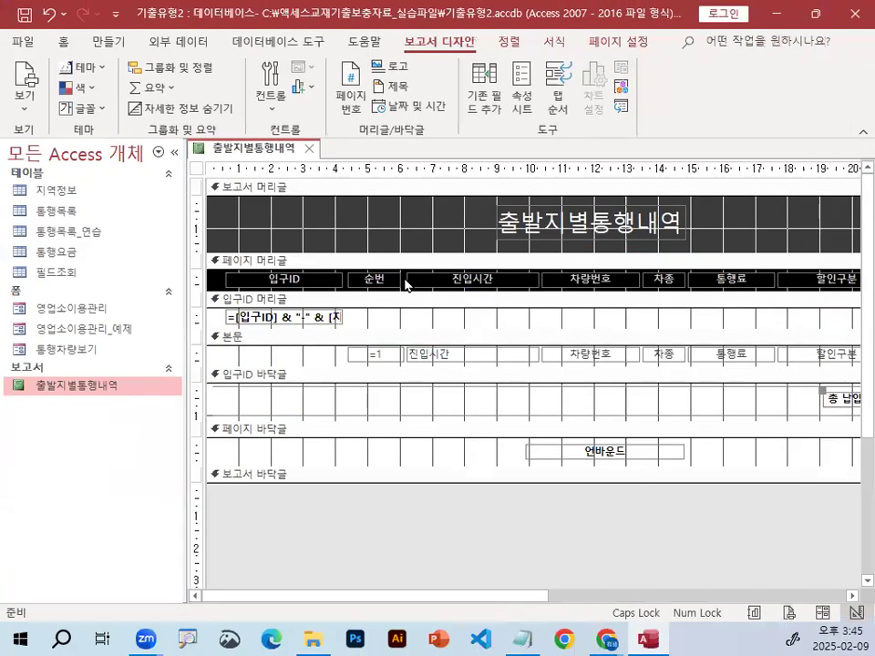
left_click_drag(337, 292, 325, 266)
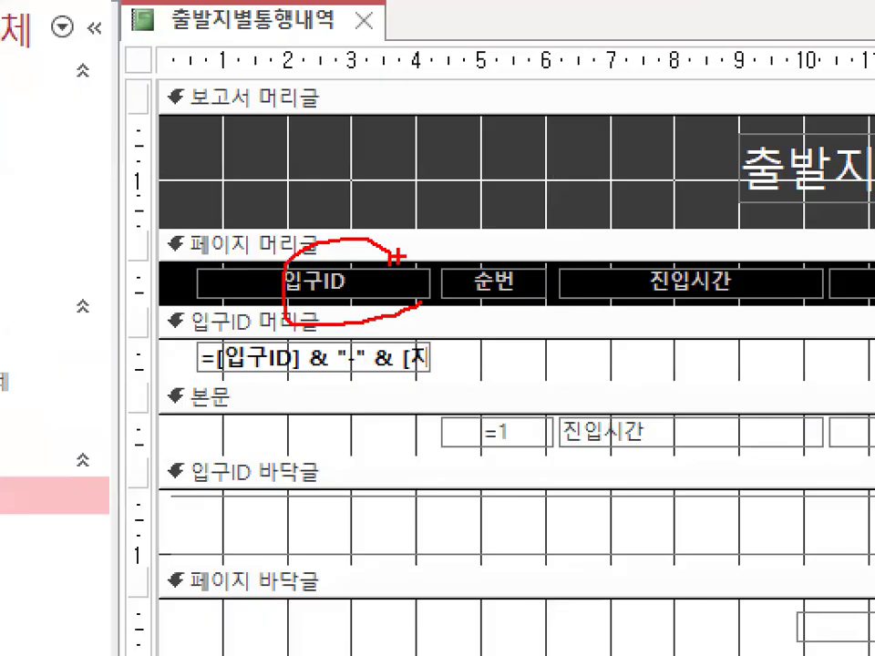
left_click_drag(827, 137, 862, 193)
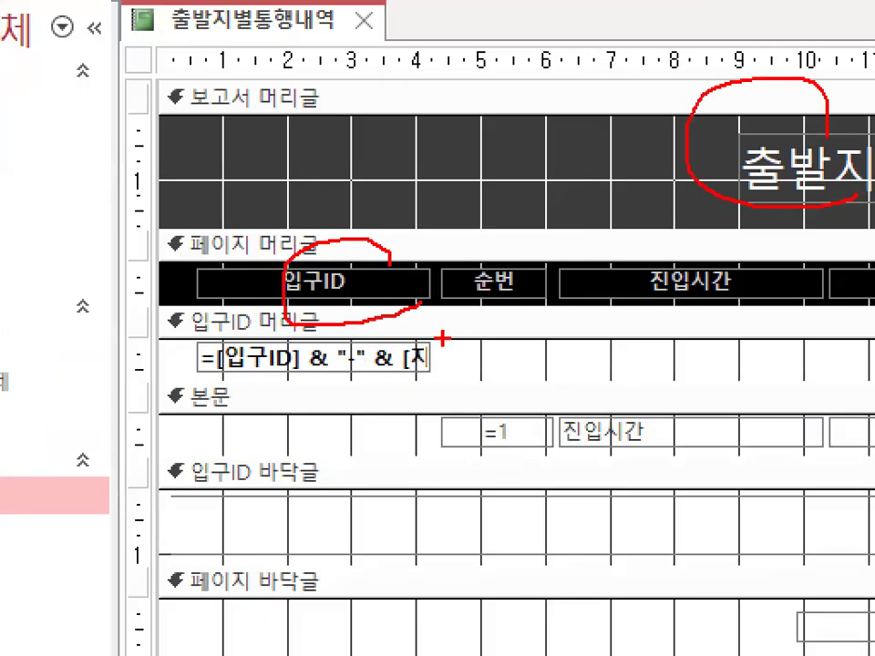
left_click_drag(572, 270, 554, 315)
left_click_drag(415, 190, 388, 251)
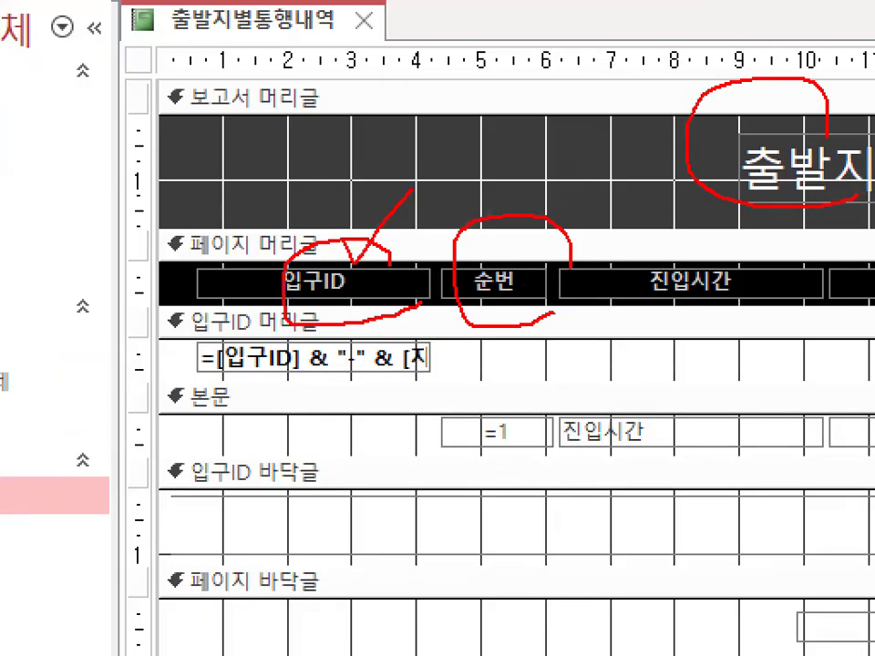
key("Escape")
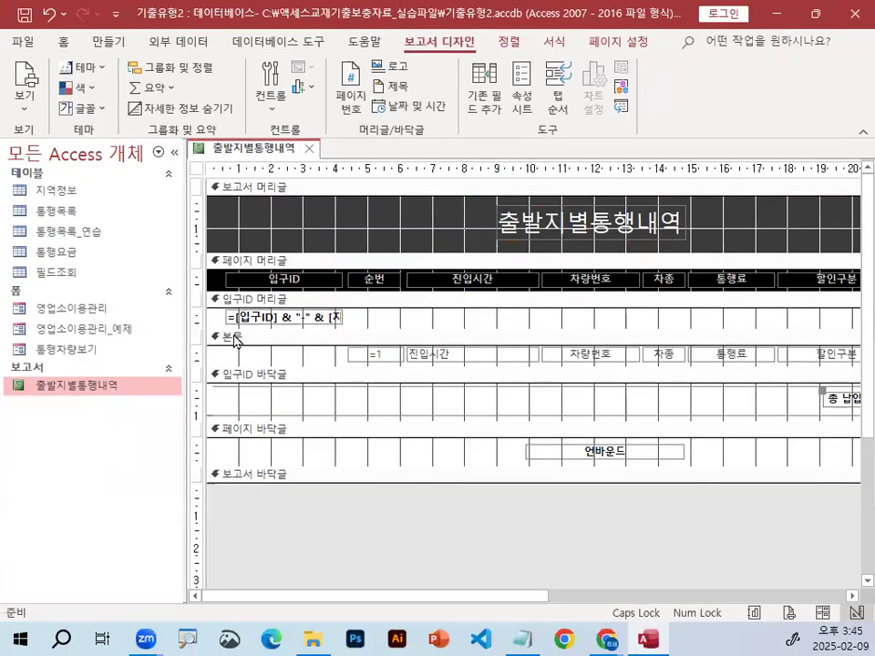
key("ctrl+1")
left_click_drag(270, 318, 274, 315)
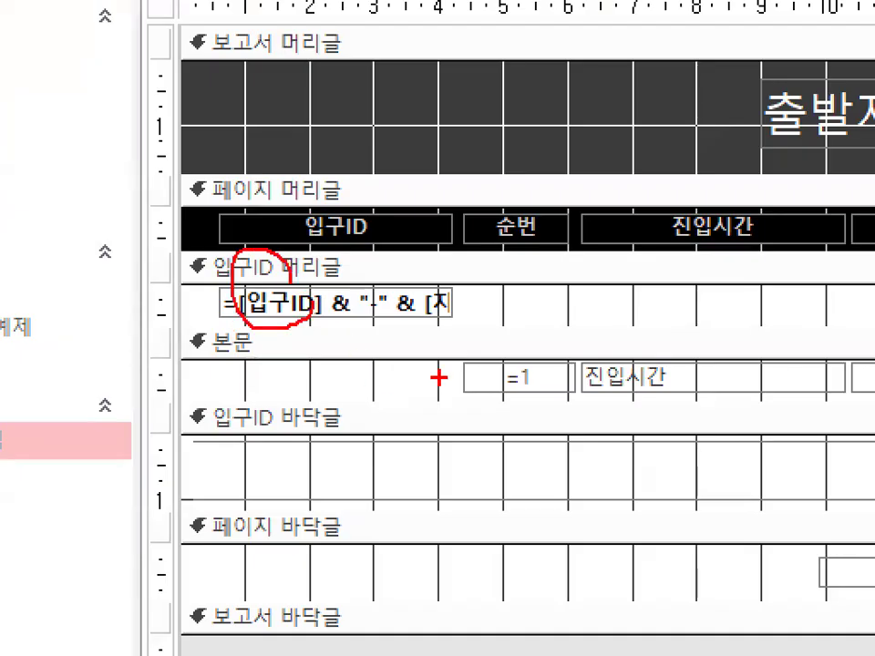
mouse_move(597, 404)
left_mouse_down()
mouse_move(504, 352)
mouse_move(580, 370)
left_mouse_up()
left_click_drag(344, 440, 392, 474)
mouse_move(297, 555)
left_mouse_down()
mouse_move(383, 565)
mouse_move(300, 510)
mouse_move(331, 509)
left_mouse_up()
key("Escape")
key("ctrl+1")
key("Escape")
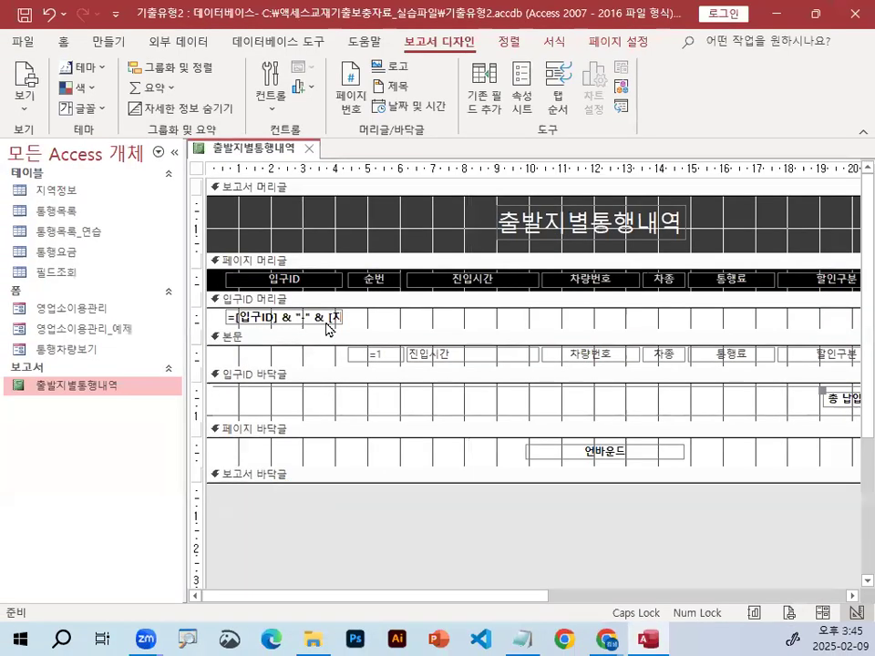
Return the report to print preview, outline its title band and column heading row with annotation rectangles, and clear the markings
left_click(24, 108)
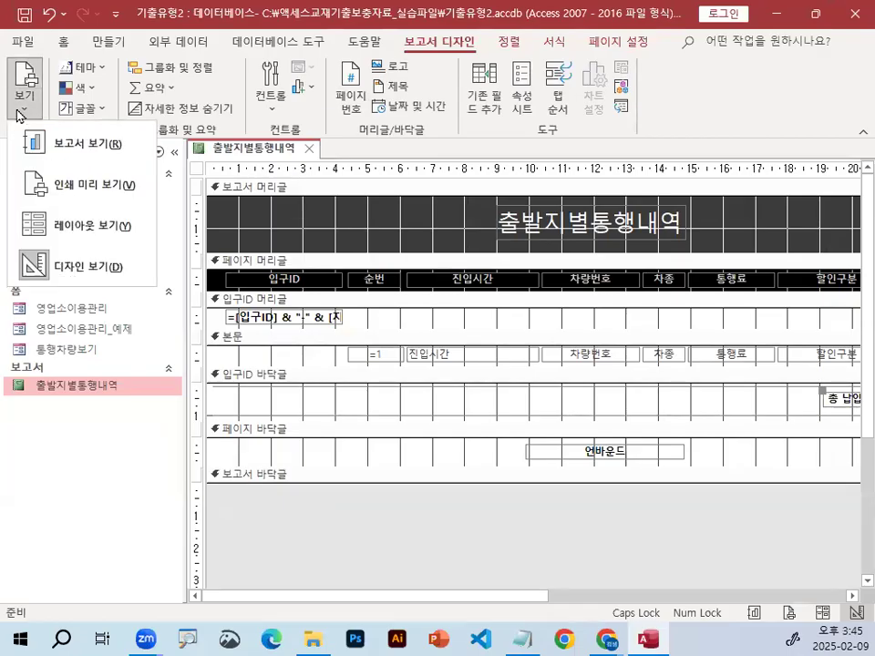
left_click(87, 185)
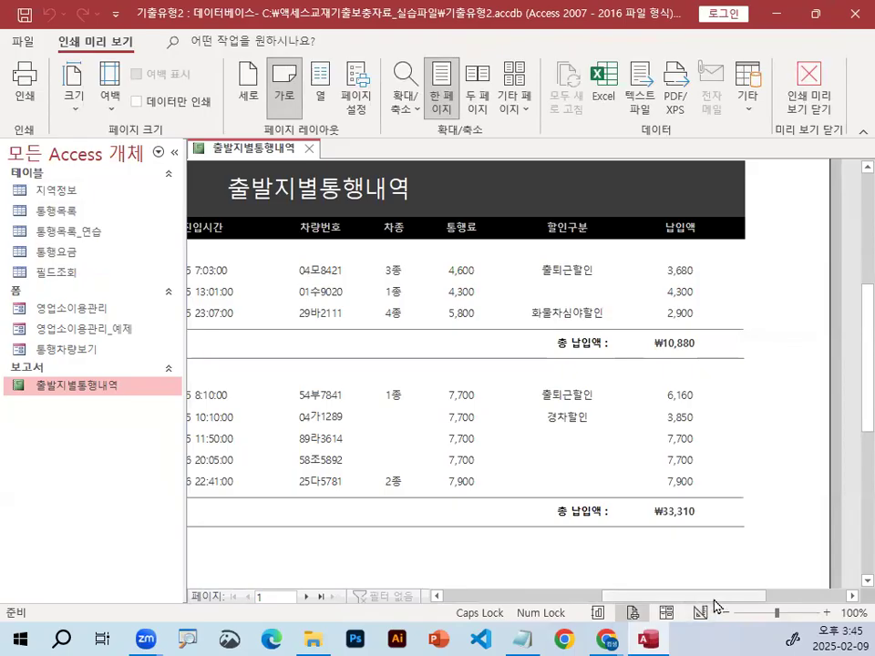
left_click_drag(693, 598, 679, 599)
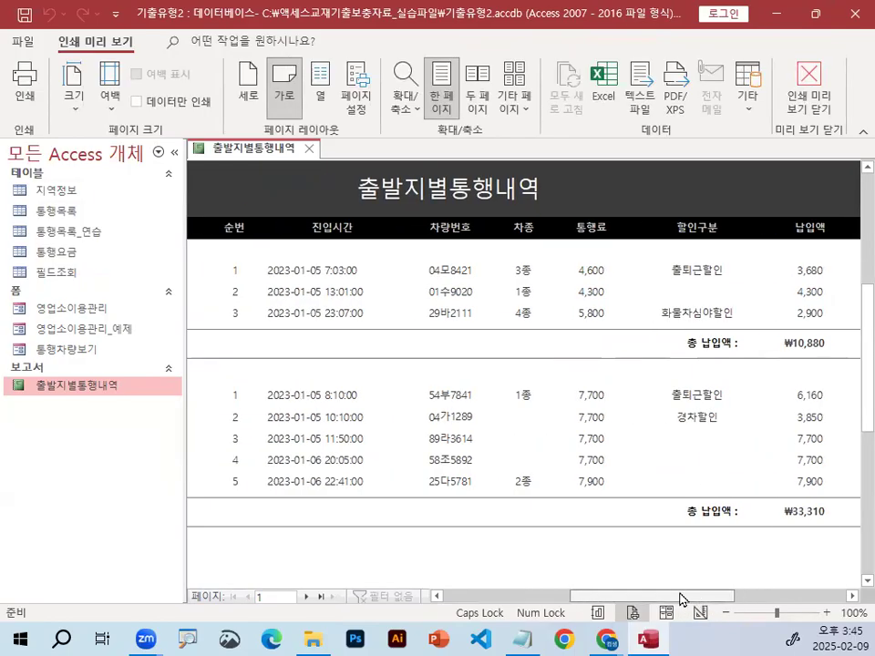
right_click(383, 426)
mouse_move(421, 475)
left_click(522, 516)
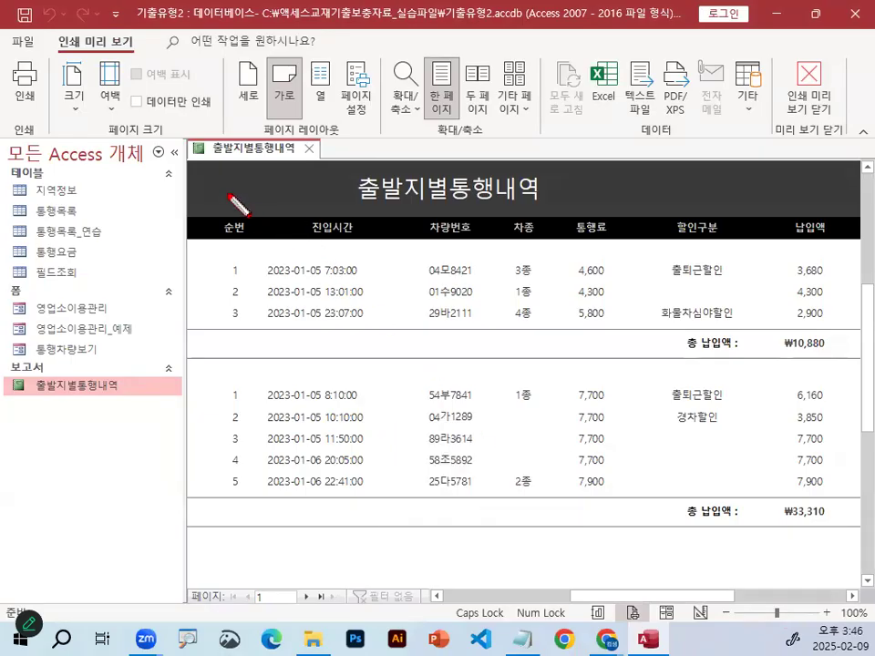
left_click_drag(298, 167, 846, 216)
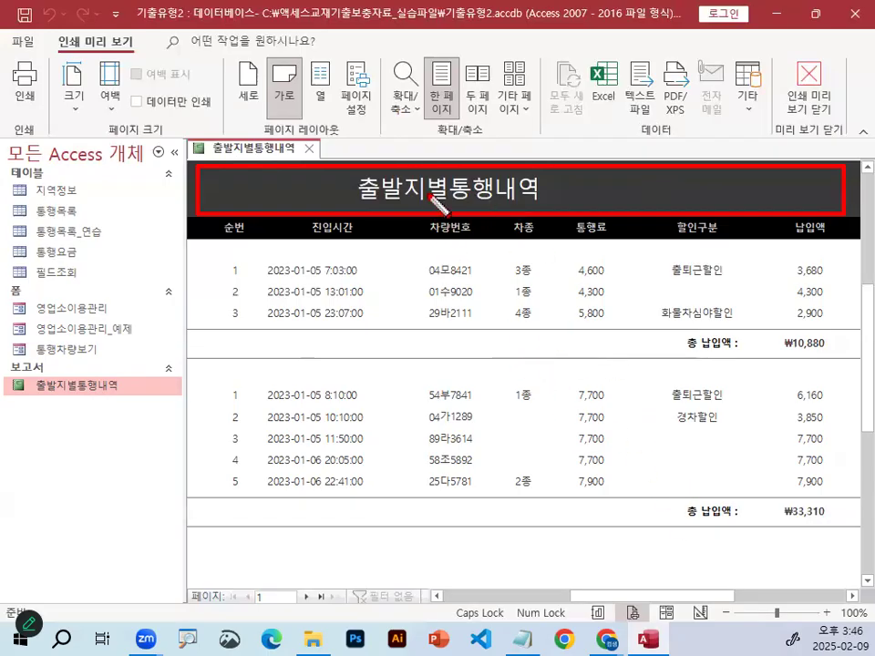
mouse_move(176, 213)
left_mouse_down()
mouse_move(235, 229)
mouse_move(620, 260)
mouse_move(855, 247)
left_mouse_up()
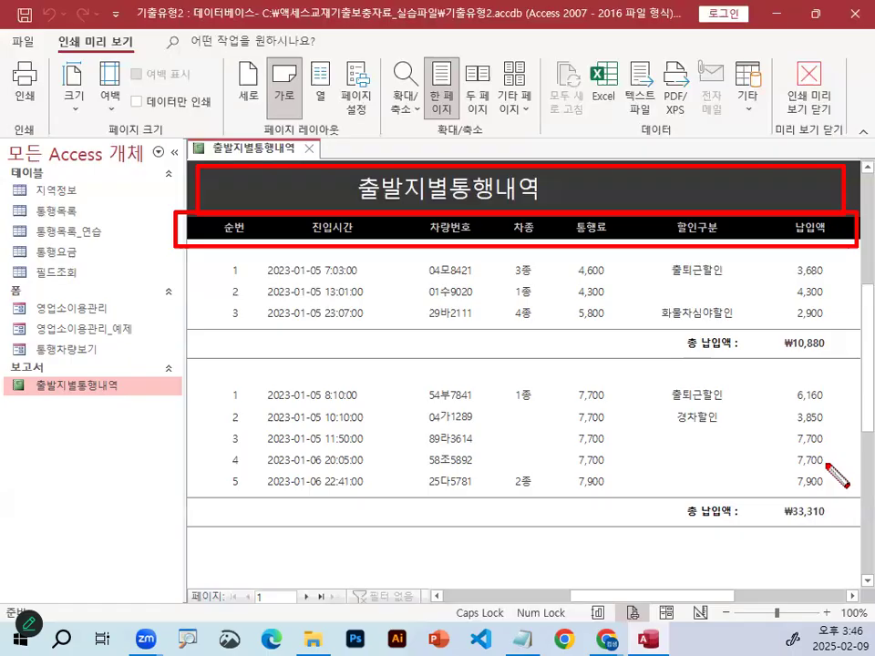
key("Escape")
Bring the 입구ID column into the preview and outline the title band and the heading row from 입구ID to 통행료 with annotation rectangles
left_click_drag(658, 599, 606, 599)
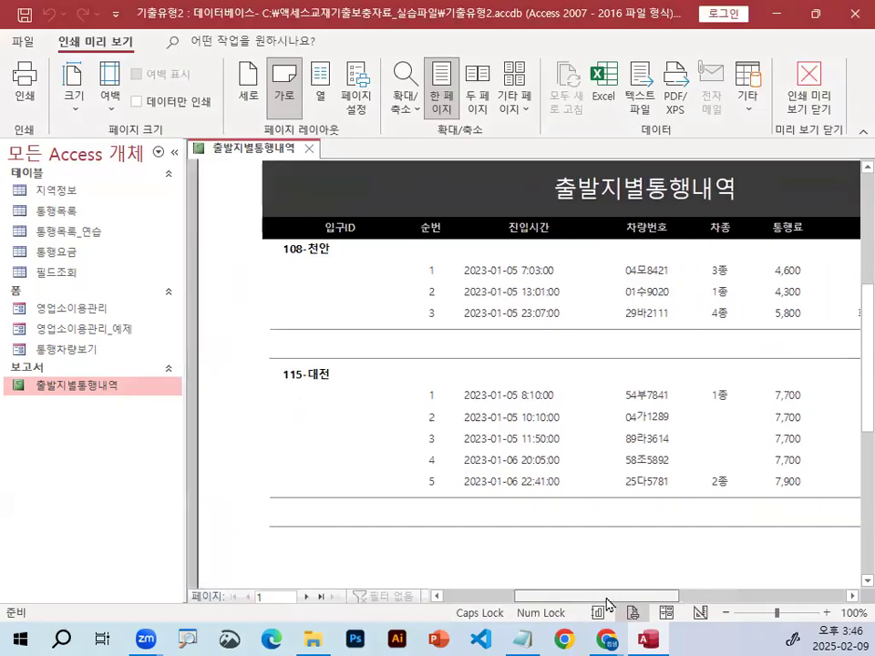
right_click(580, 371)
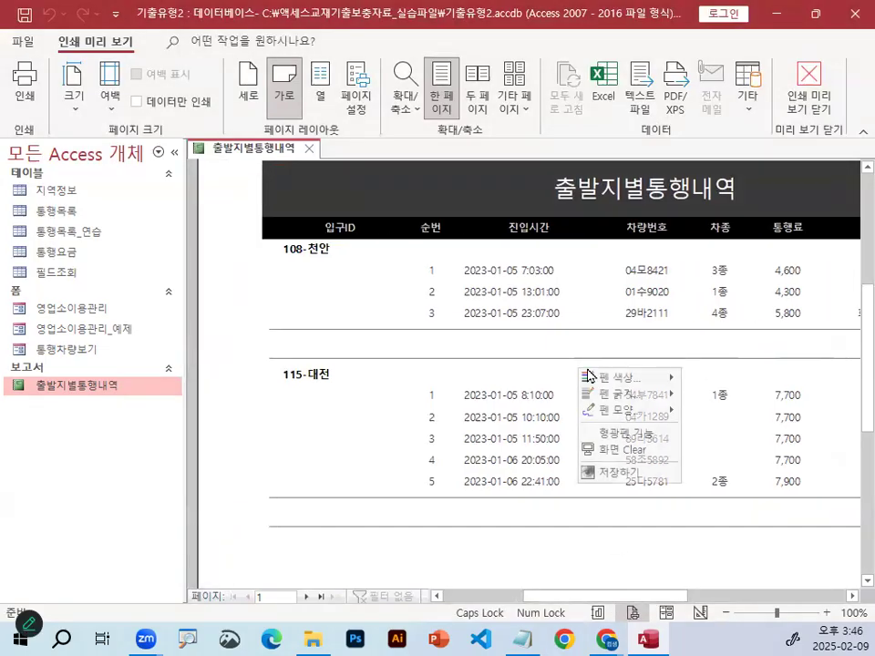
mouse_move(620, 419)
left_click(720, 454)
left_click_drag(274, 161, 844, 209)
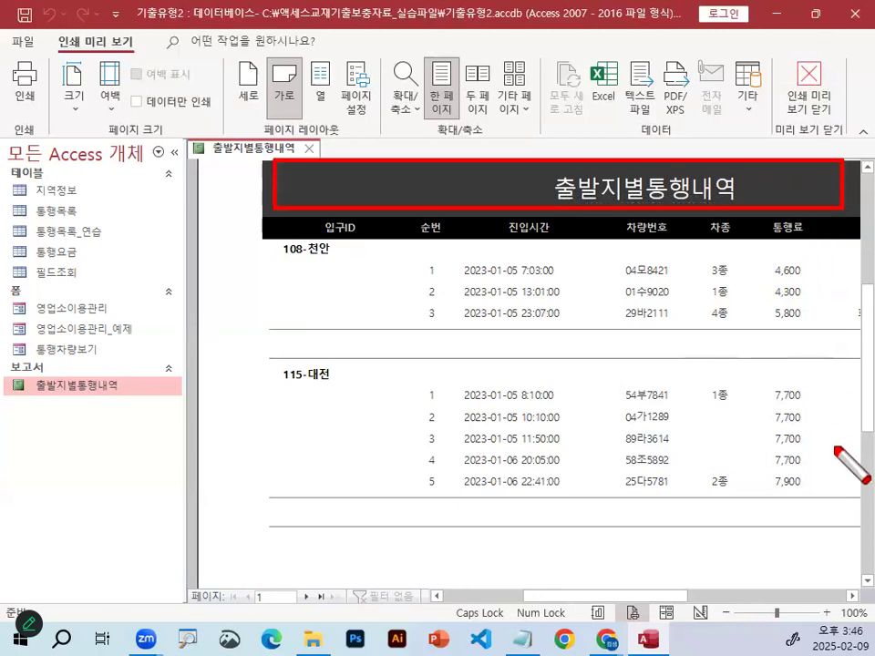
left_click_drag(269, 216, 845, 241)
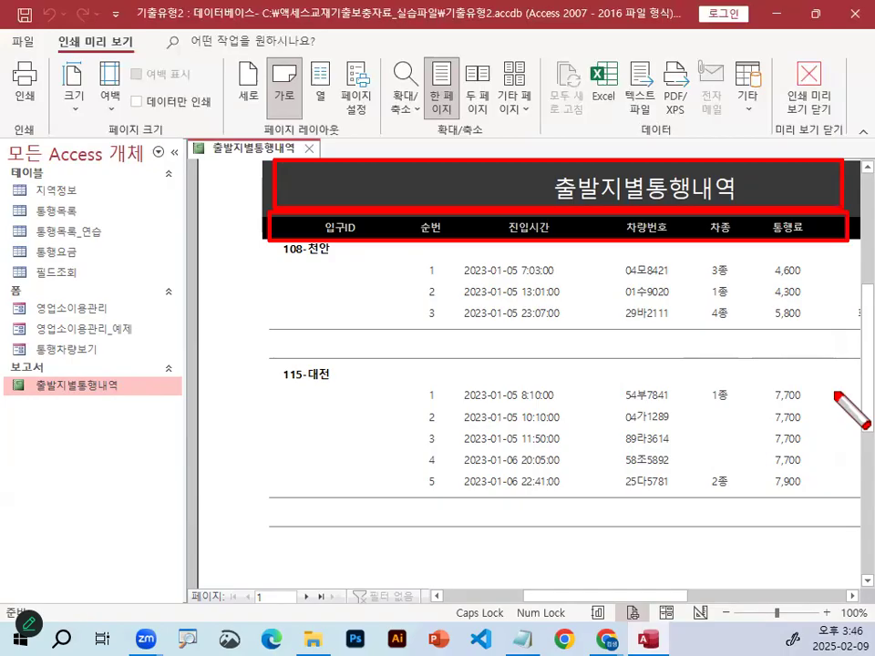
Outline the 108-천안 group header row in the preview with a blue annotation rectangle
right_click(266, 323)
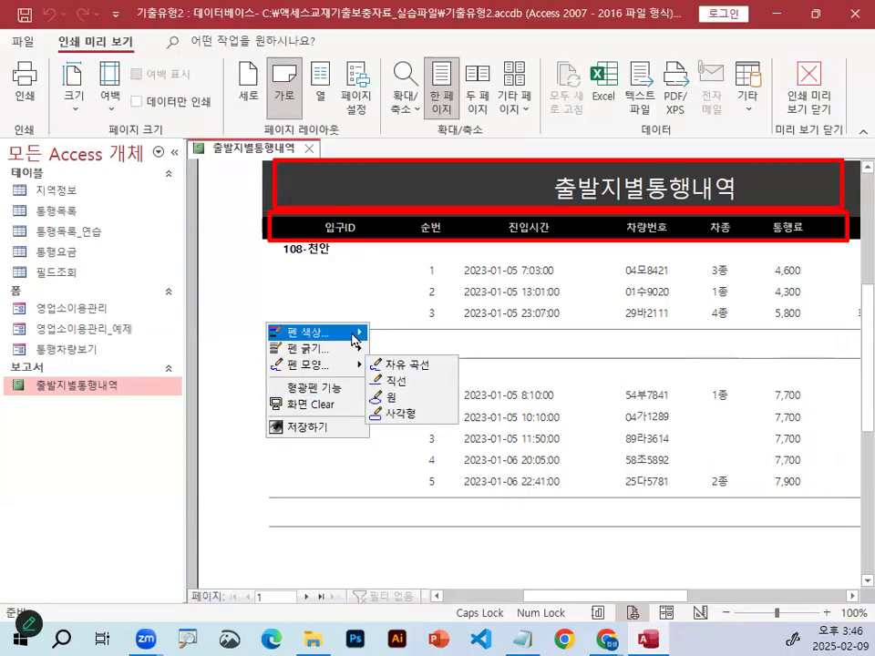
mouse_move(314, 332)
right_click(395, 342)
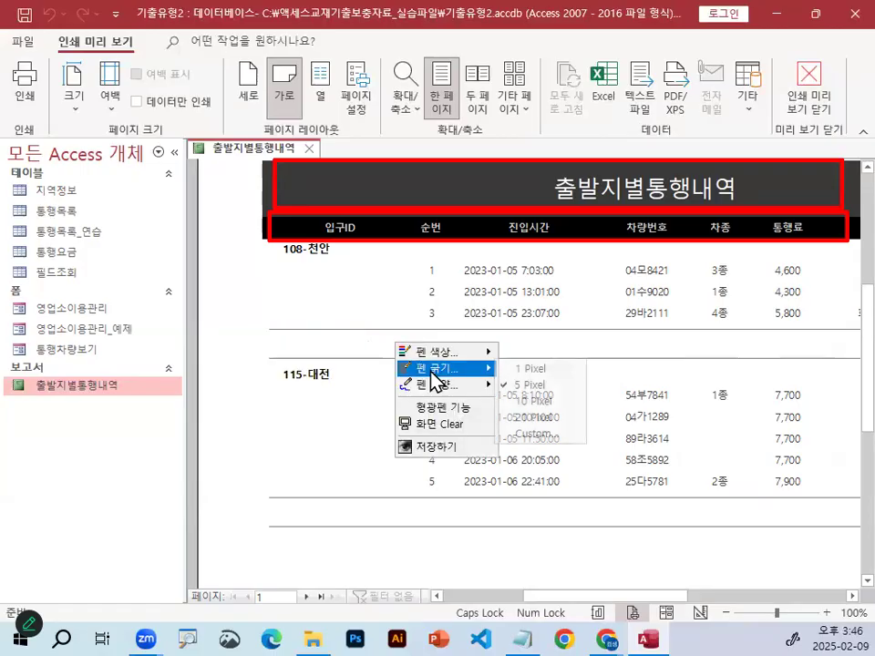
mouse_move(453, 397)
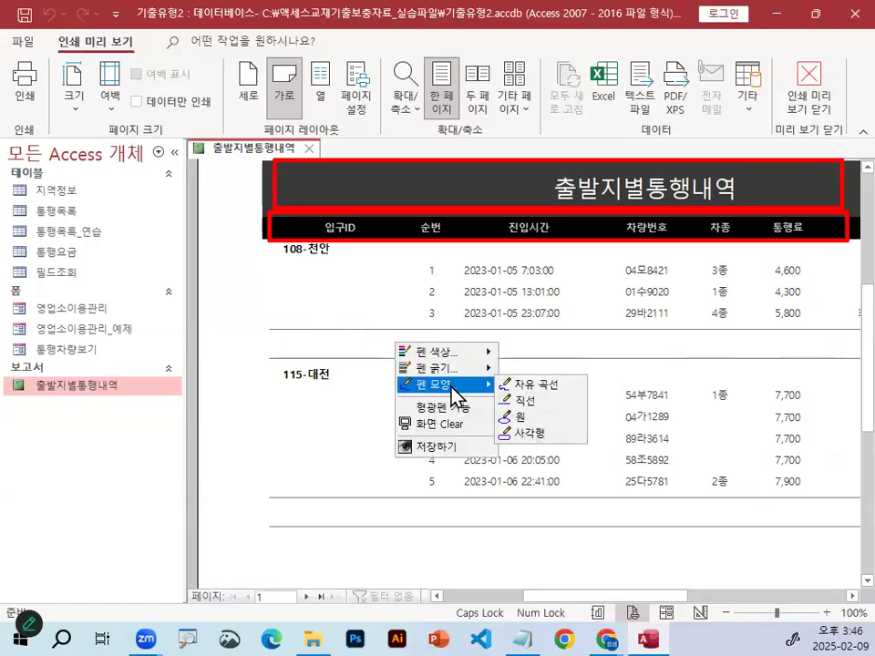
left_click(511, 430)
left_click_drag(336, 244, 854, 259)
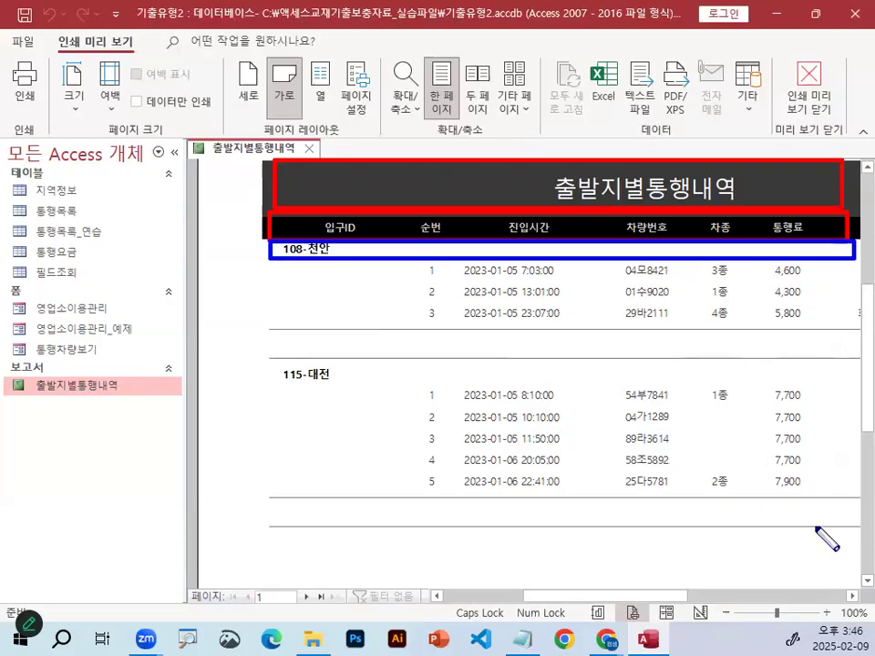
Outline the 108-천안 group's three detail rows and its footer band with red annotation rectangles
right_click(649, 458)
mouse_move(688, 473)
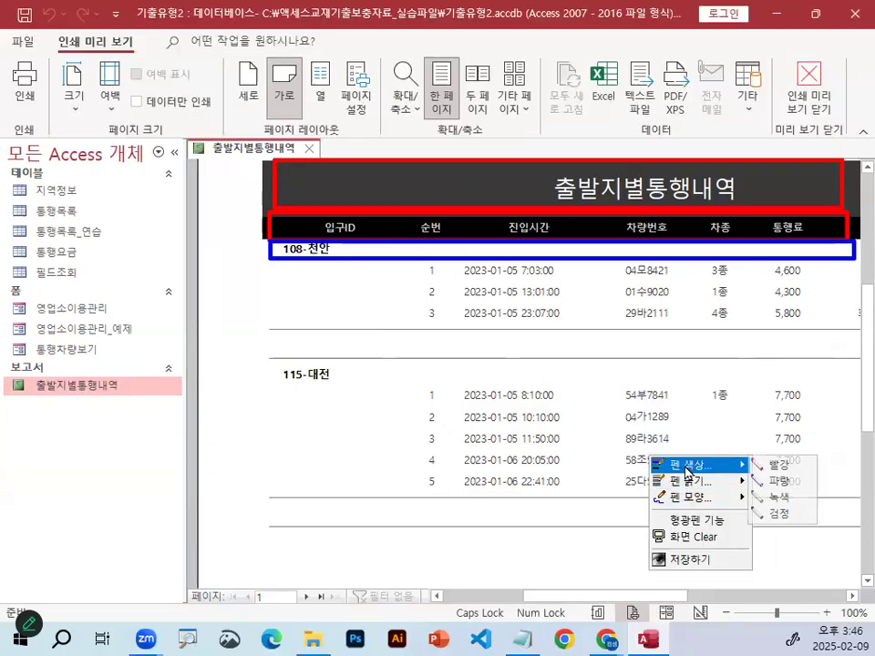
left_click(779, 463)
right_click(675, 425)
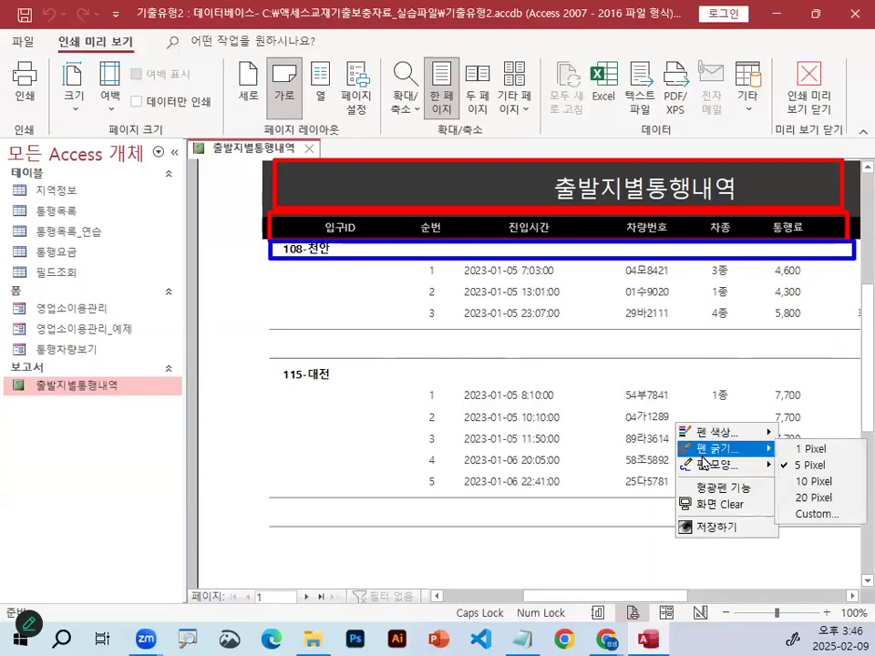
left_click(811, 567)
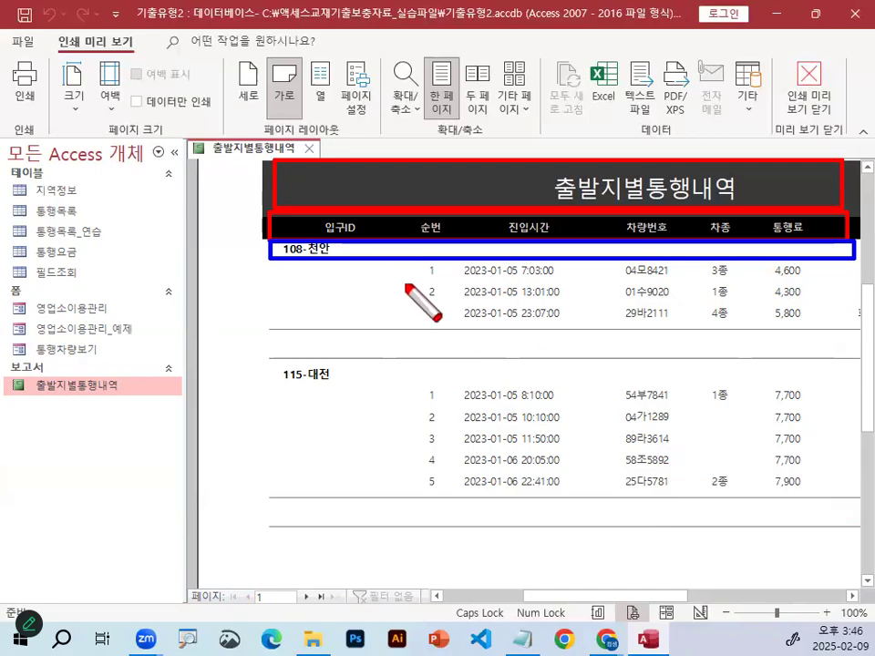
left_click_drag(406, 265, 847, 324)
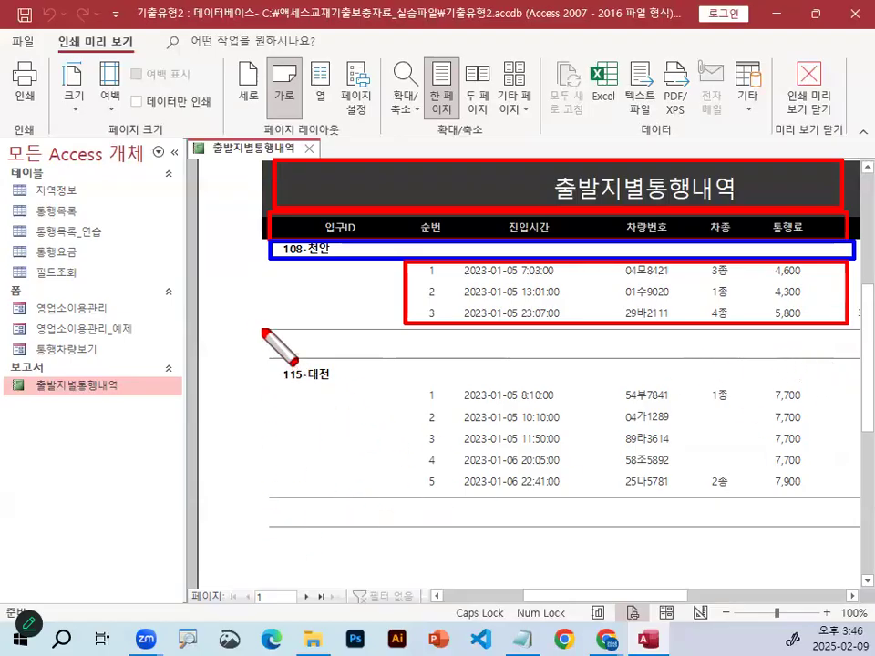
left_click_drag(260, 324, 836, 366)
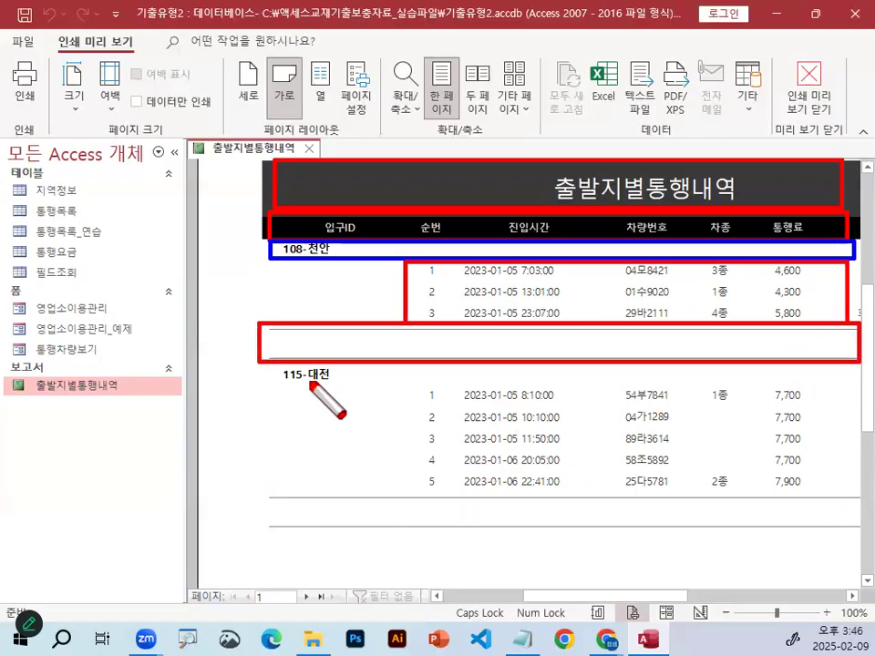
Mark the 115-대전 group's header, detail rows and footer with red freehand annotations, and clear all markings
right_click(409, 413)
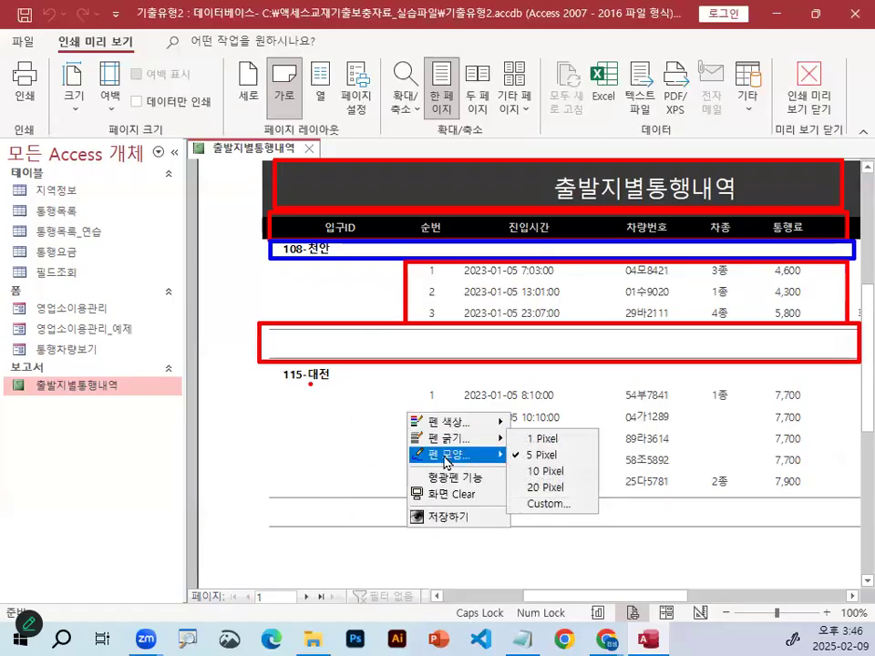
mouse_move(447, 454)
left_click(563, 455)
mouse_move(323, 367)
left_mouse_down()
mouse_move(279, 373)
mouse_move(331, 373)
left_mouse_up()
left_click_drag(412, 388, 425, 476)
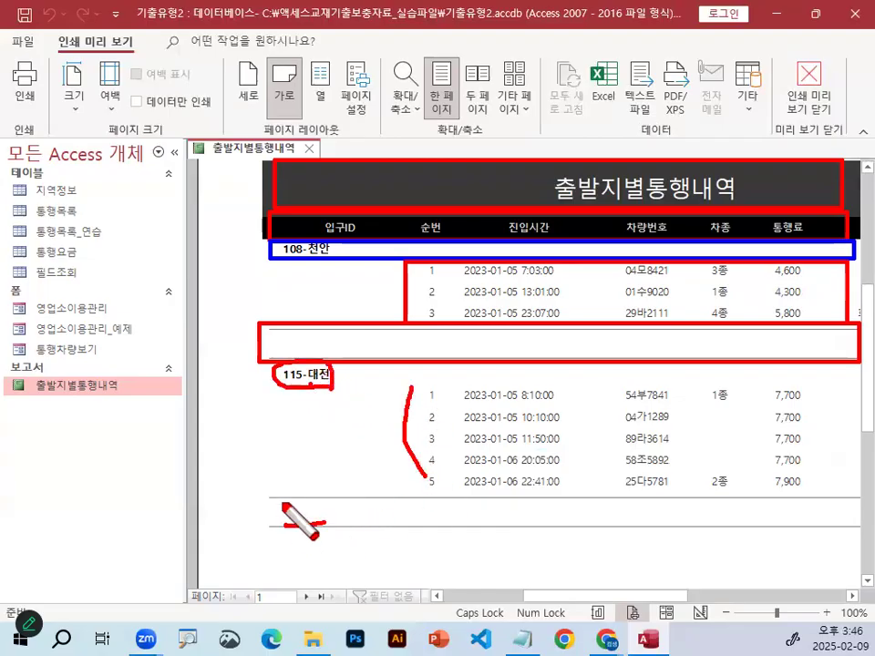
left_click_drag(321, 495, 301, 492)
mouse_move(273, 381)
left_mouse_down()
mouse_move(246, 383)
mouse_move(287, 524)
left_mouse_up()
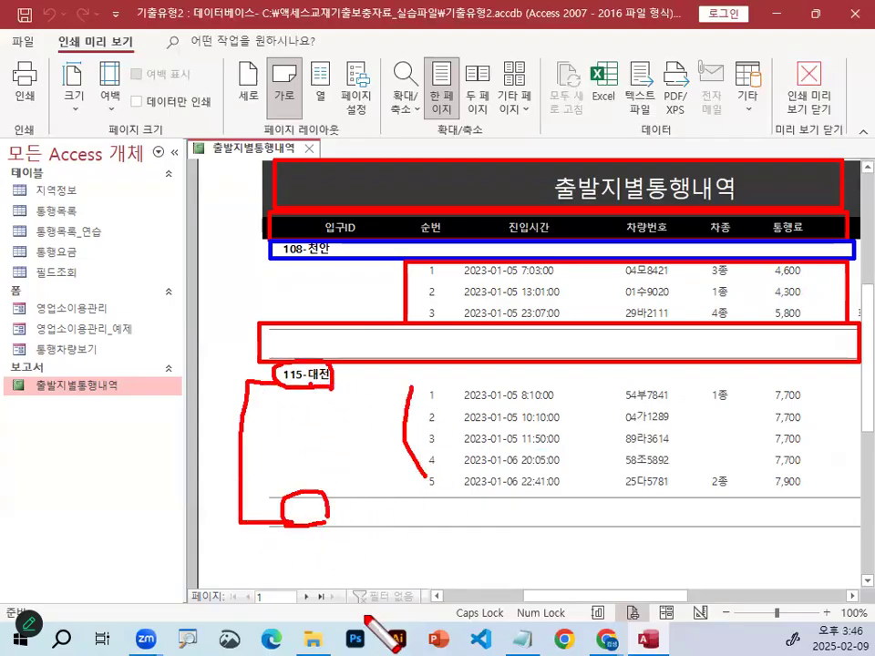
left_click_drag(408, 538, 284, 449)
left_click_drag(332, 423, 387, 527)
mouse_move(433, 323)
left_mouse_down()
mouse_move(334, 219)
mouse_move(434, 325)
left_mouse_up()
key("Escape")
Check the 총 납입액 footers, outline the blank page footer area with a red annotation rectangle, and clear it
scroll(699, 440, "down", 2)
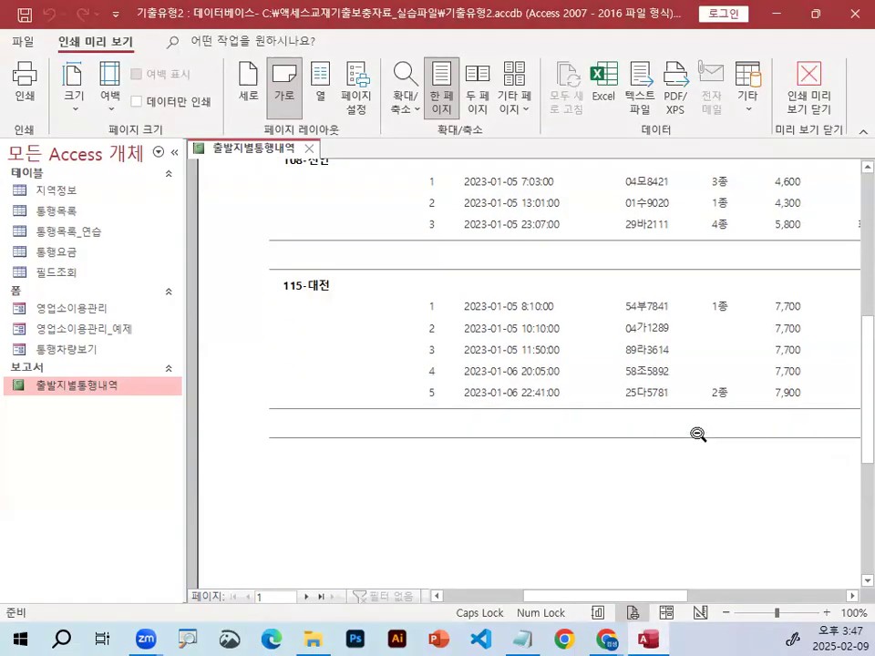
scroll(698, 435, "up", 2)
scroll(698, 434, "down", 2)
scroll(698, 435, "right", 3)
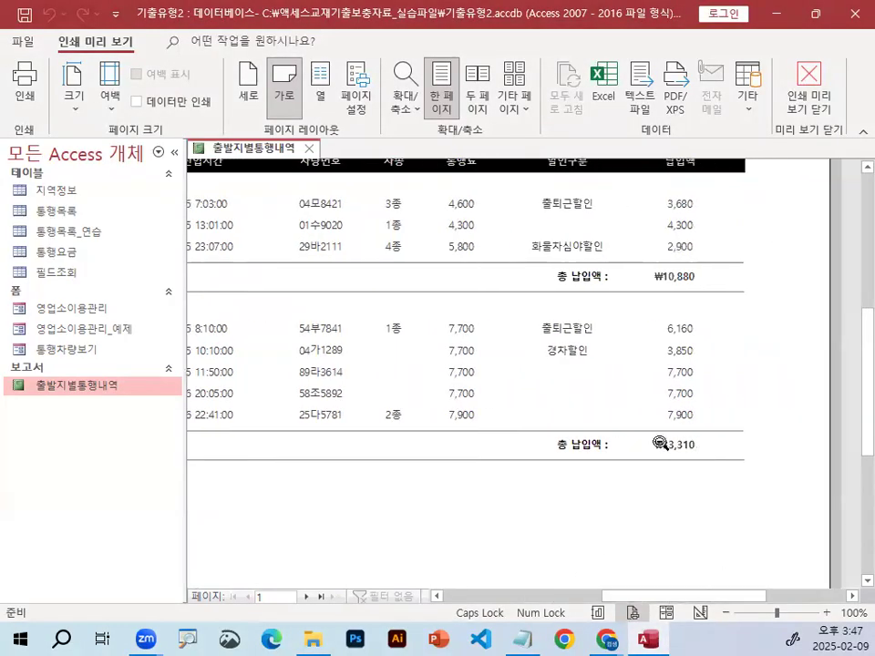
left_click_drag(701, 596, 720, 600)
scroll(591, 525, "down", 2)
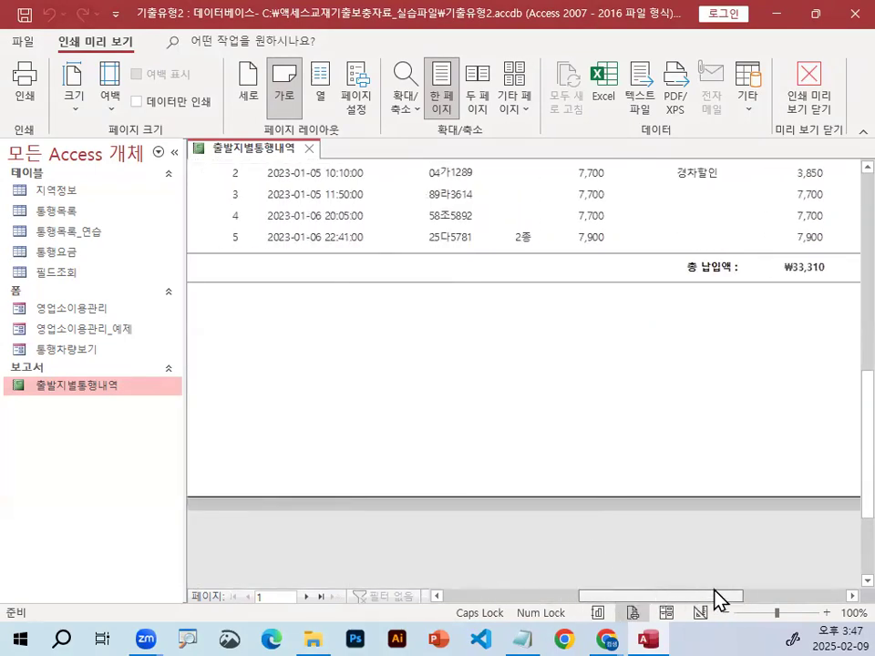
right_click(422, 483)
mouse_move(447, 523)
left_click(552, 569)
left_click_drag(195, 401, 847, 452)
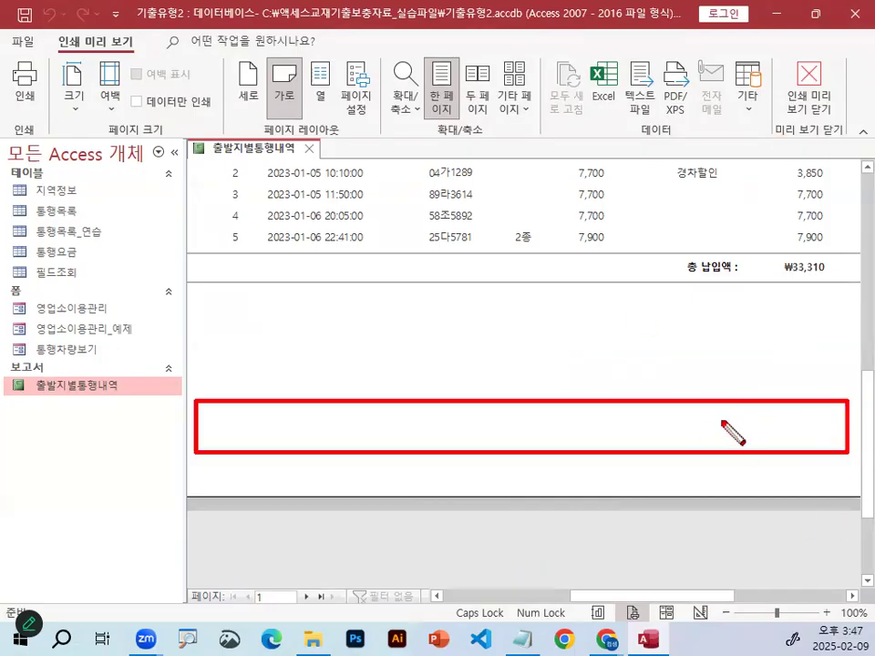
key("Escape")
Show the whole report page and mark the blank page footer area below the last group with a red circle and check mark
left_click(655, 349)
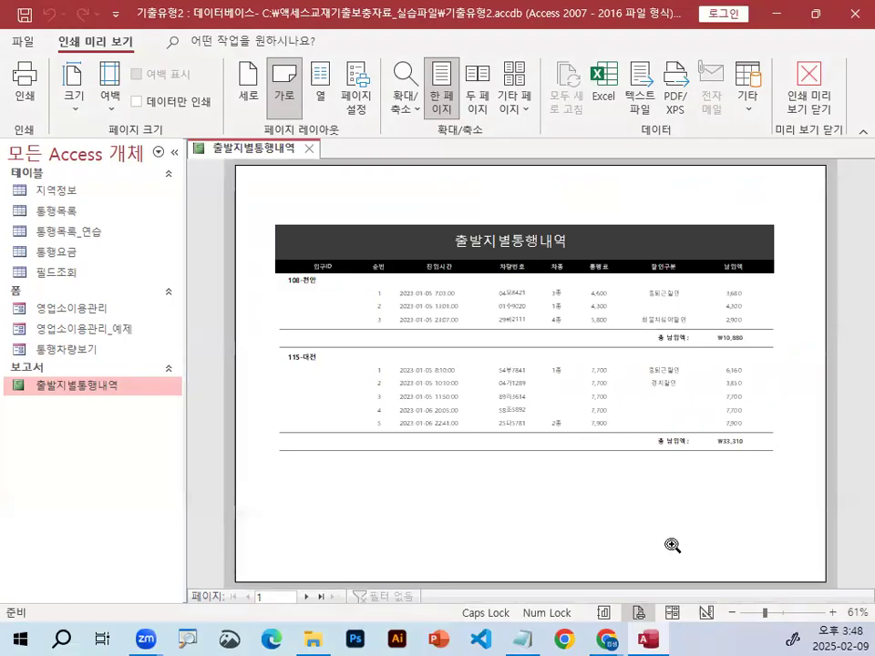
left_click(586, 491)
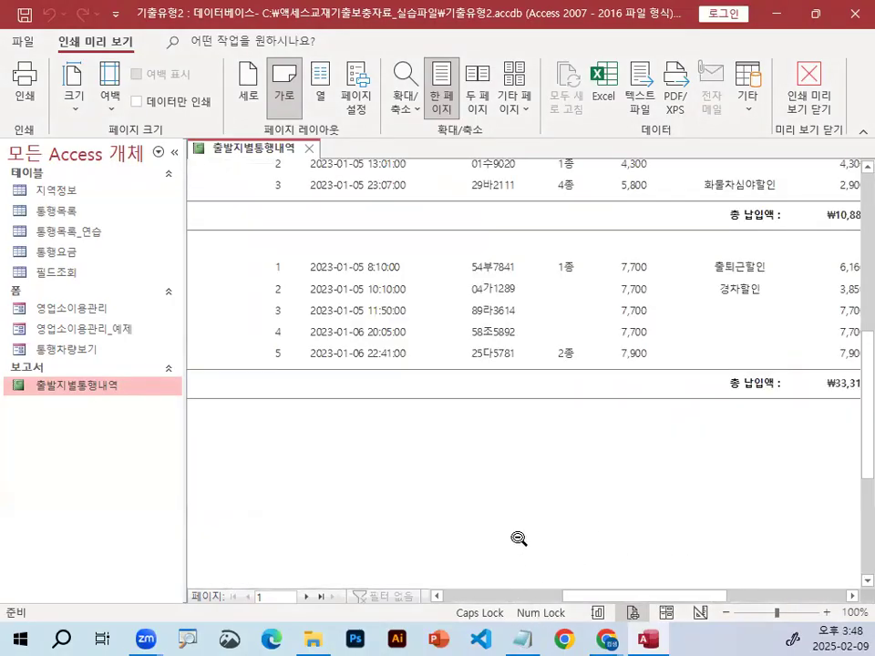
left_click(521, 588)
left_click_drag(766, 529, 784, 547)
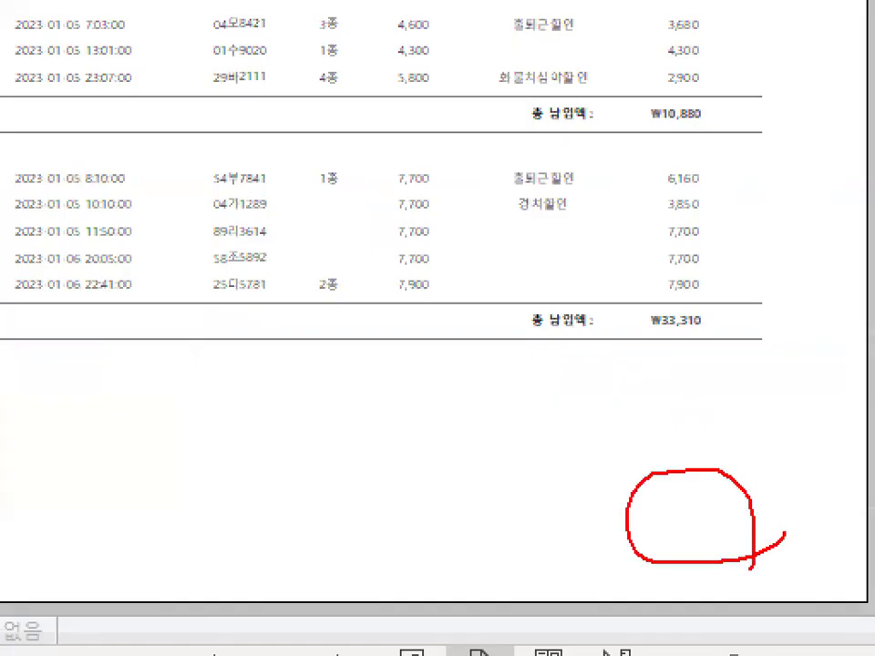
left_click_drag(672, 490, 786, 412)
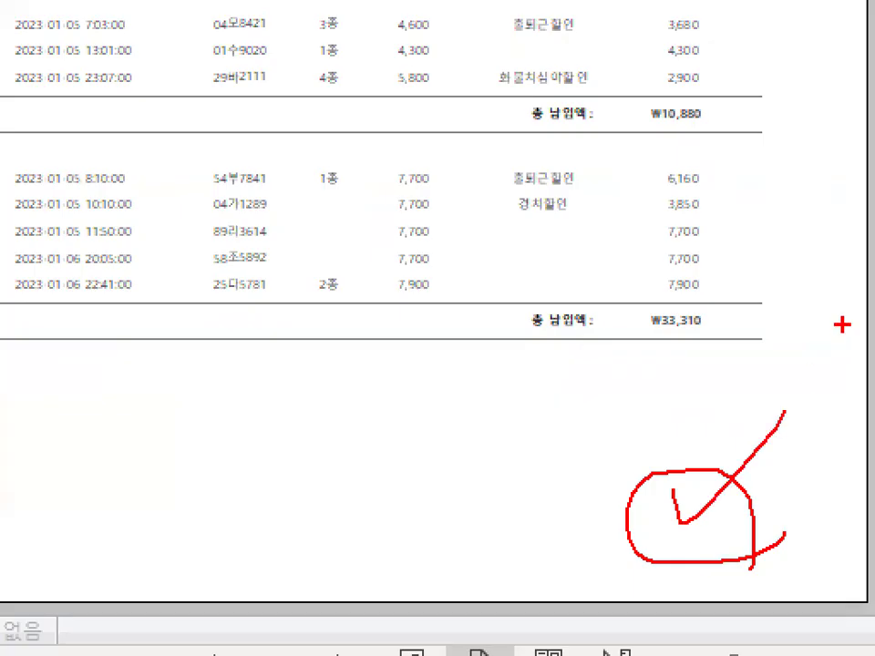
mouse_move(752, 501)
left_mouse_down()
mouse_move(642, 447)
mouse_move(770, 537)
left_mouse_up()
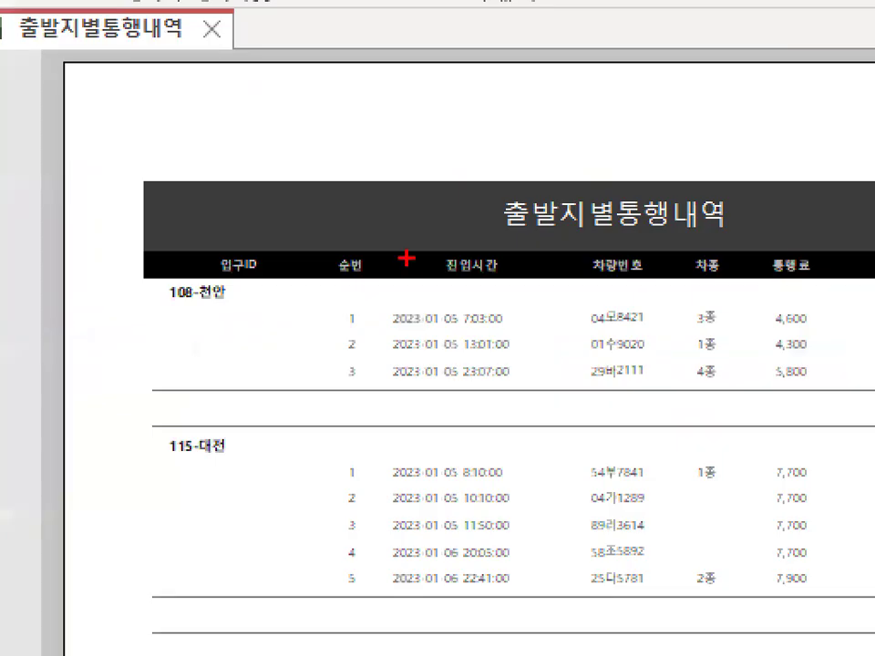
Check-mark the title band, heading row and 108-천안 header, clear the markings, and switch to the Notepad class notes
left_click_drag(411, 224, 459, 190)
left_click_drag(428, 276, 454, 239)
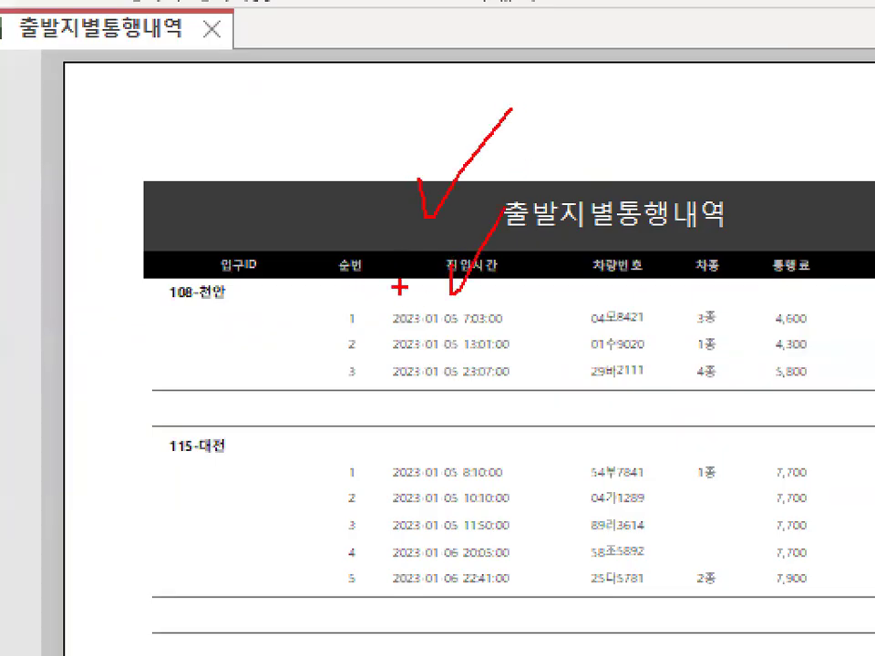
mouse_move(216, 314)
left_mouse_down()
mouse_move(128, 289)
mouse_move(223, 314)
left_mouse_up()
left_click_drag(137, 266, 263, 141)
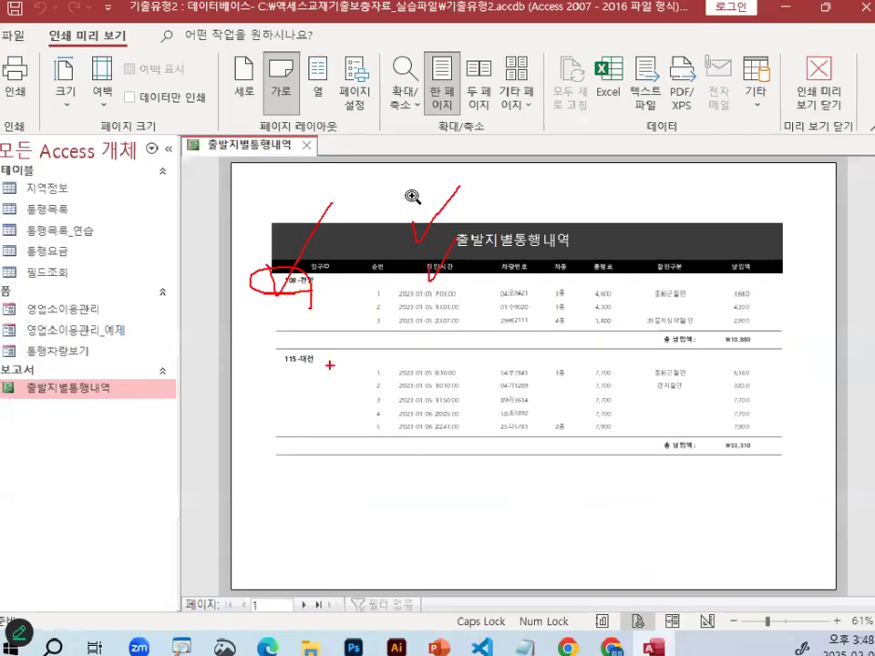
key("Escape")
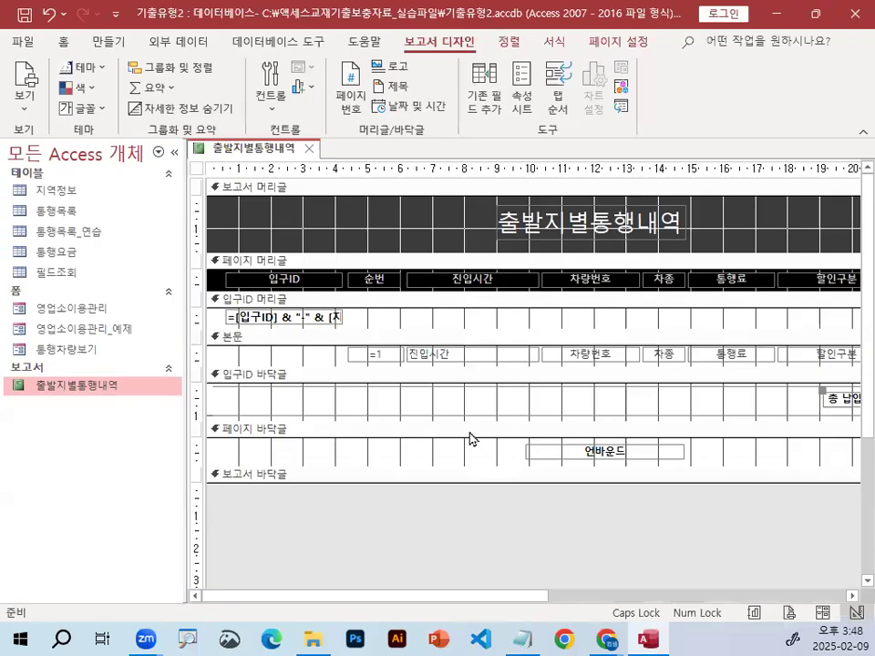
left_click(523, 638)
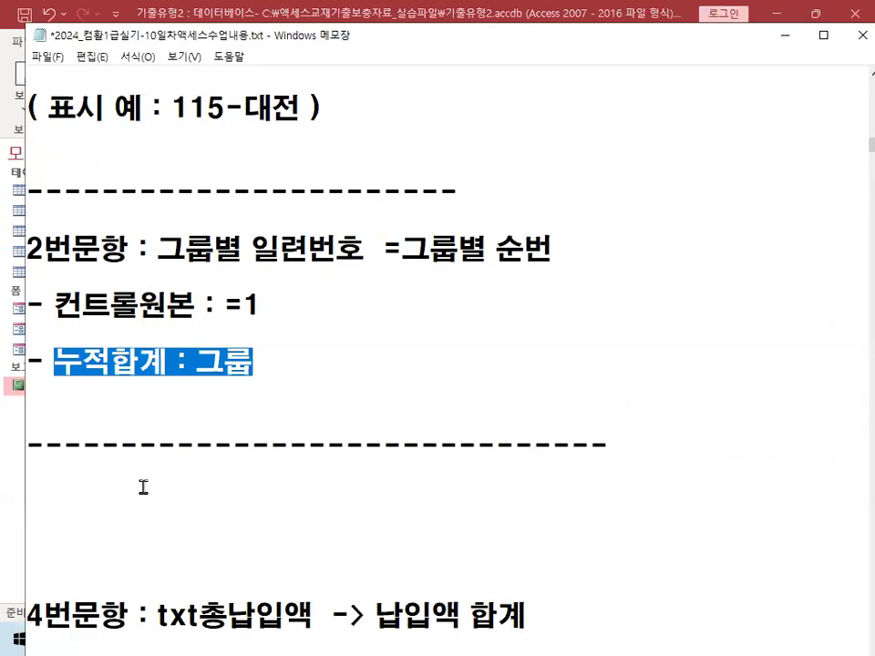
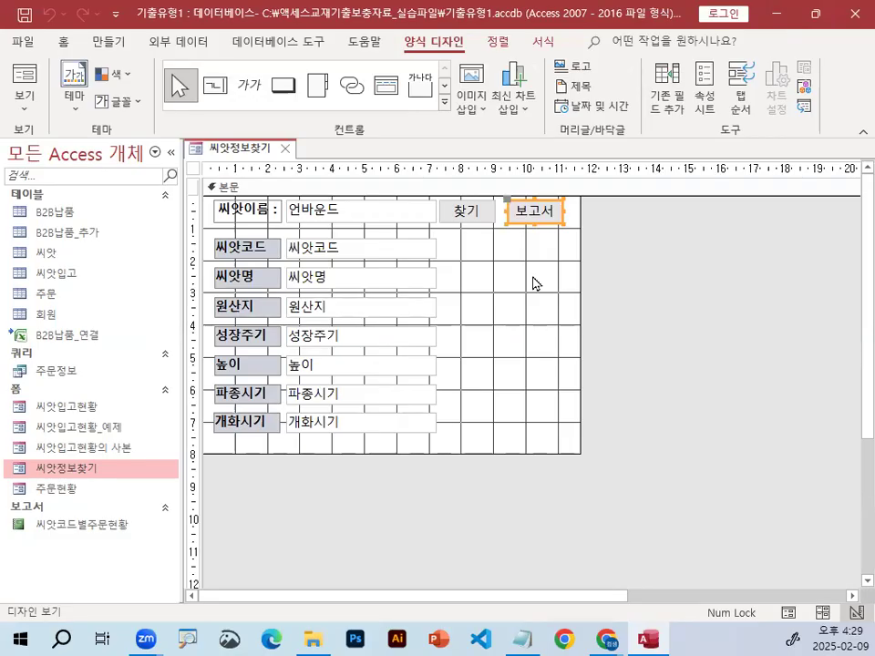
Show the 씨앗정보찾기 form in form view and place the cursor in the 씨앗코드 field
left_click(527, 273)
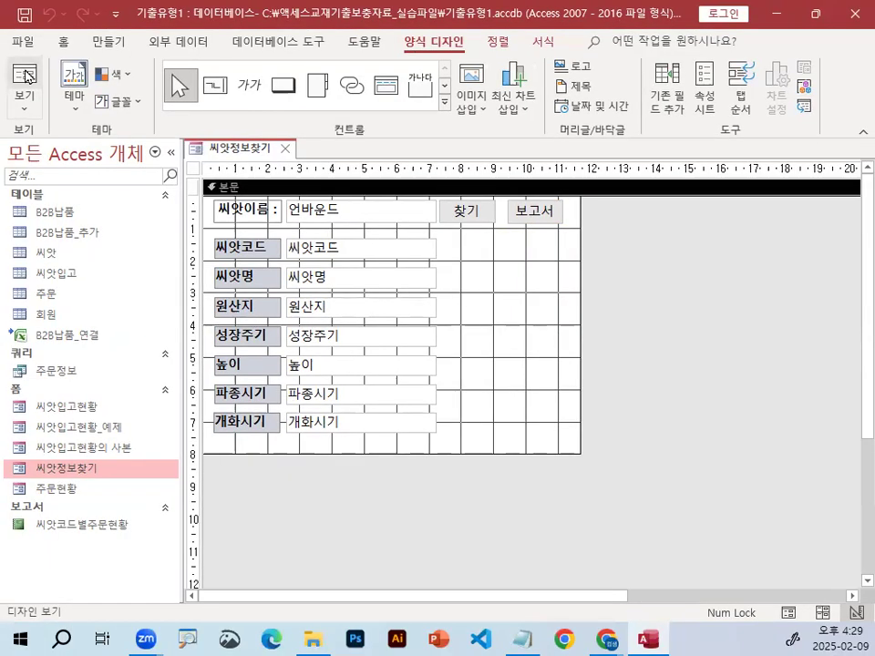
left_click(26, 80)
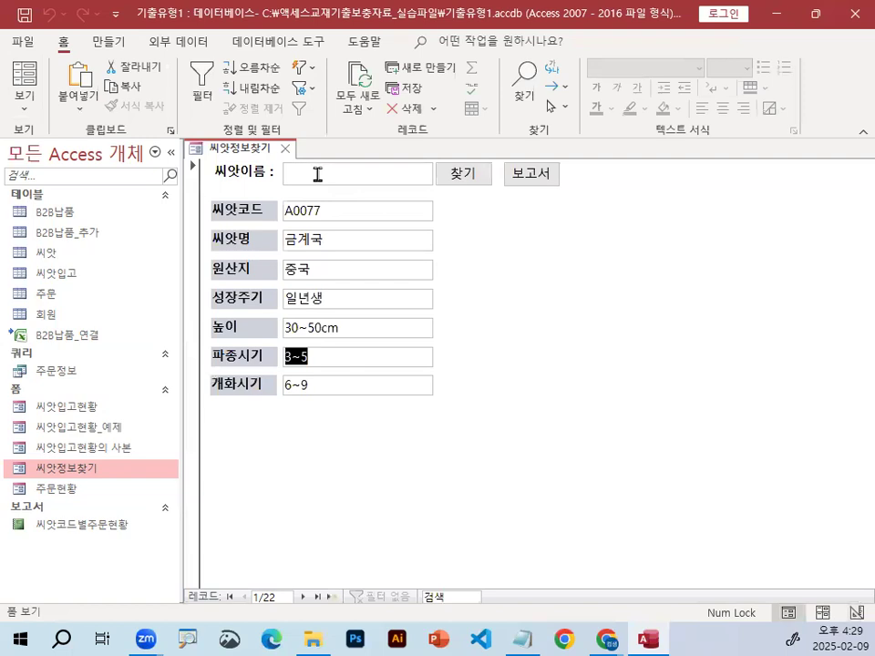
left_click(329, 238)
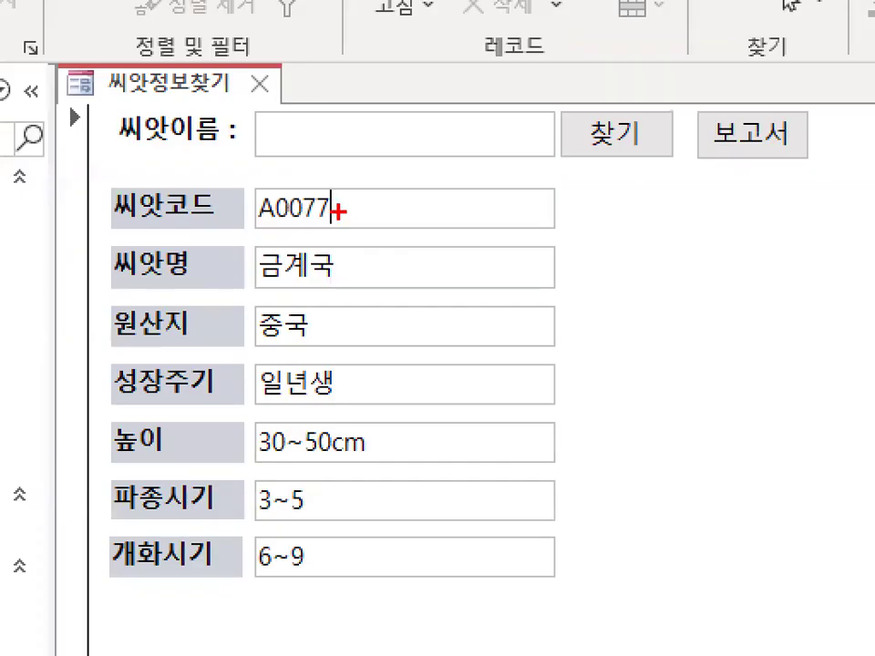
Cross out the empty 씨앗이름 box, circle the 씨앗코드 value, check-mark the 보고서 button with the pen, and clear the markings
mouse_move(329, 213)
left_mouse_down()
mouse_move(299, 220)
mouse_move(292, 197)
mouse_move(329, 213)
left_mouse_up()
left_click_drag(331, 165, 379, 108)
left_click_drag(335, 123, 392, 169)
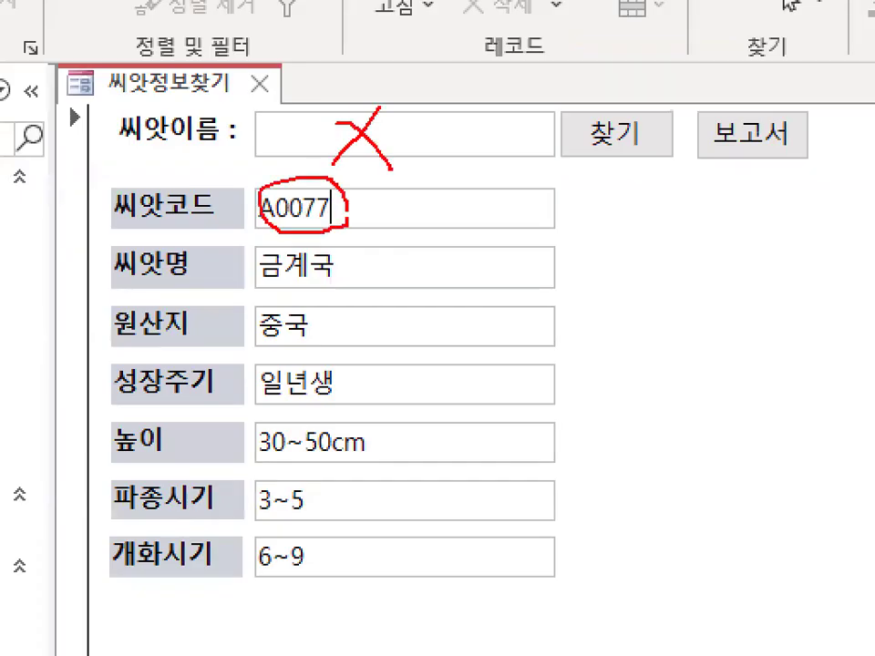
left_click_drag(290, 179, 260, 225)
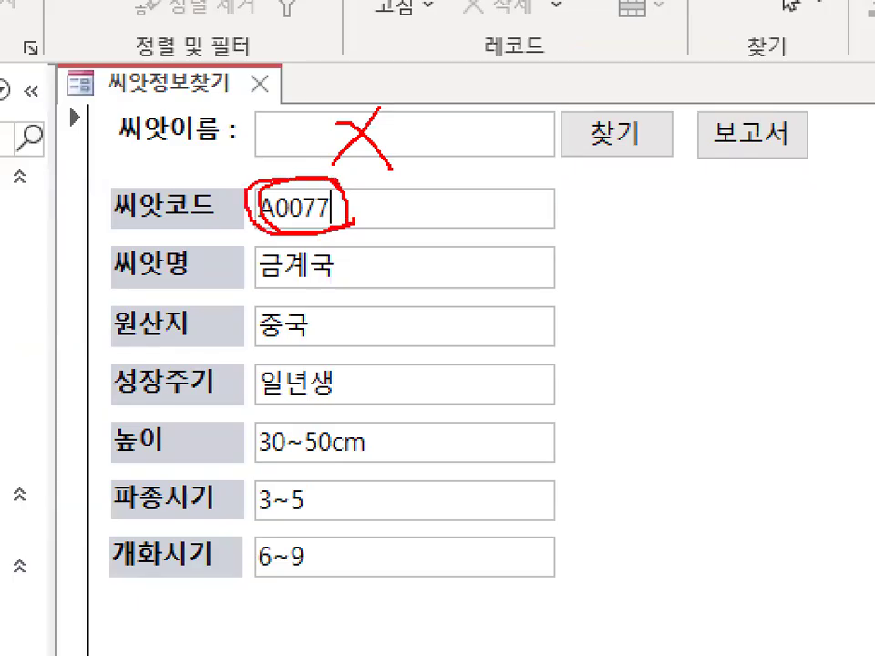
mouse_move(727, 102)
left_mouse_down()
mouse_move(738, 125)
mouse_move(789, 27)
left_mouse_up()
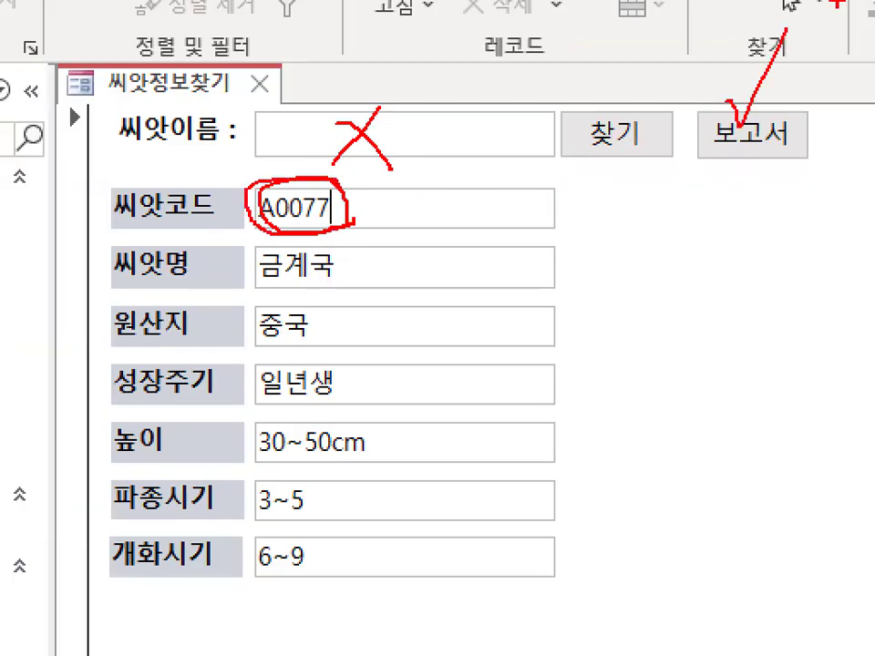
key("Escape")
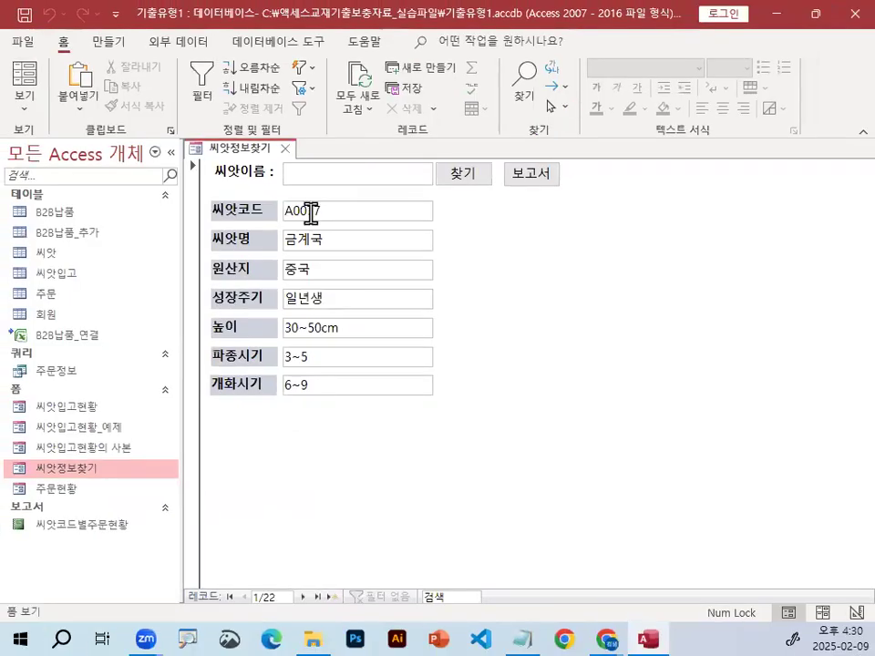
Open the 씨앗코드별주문현황 report, enlarge the preview, and circle the A0077 씨앗코드 value in red
double_click(78, 529)
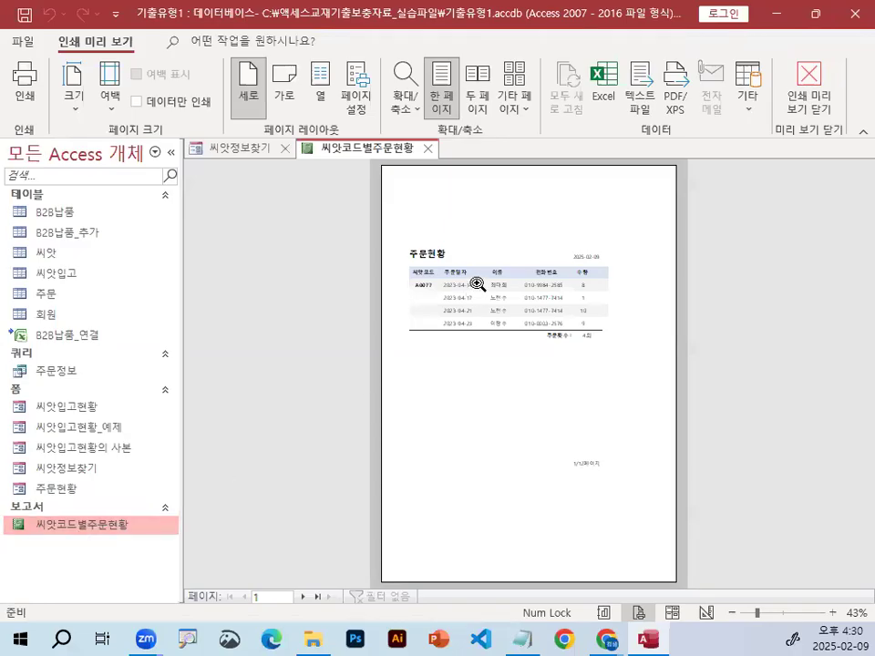
left_click(475, 287)
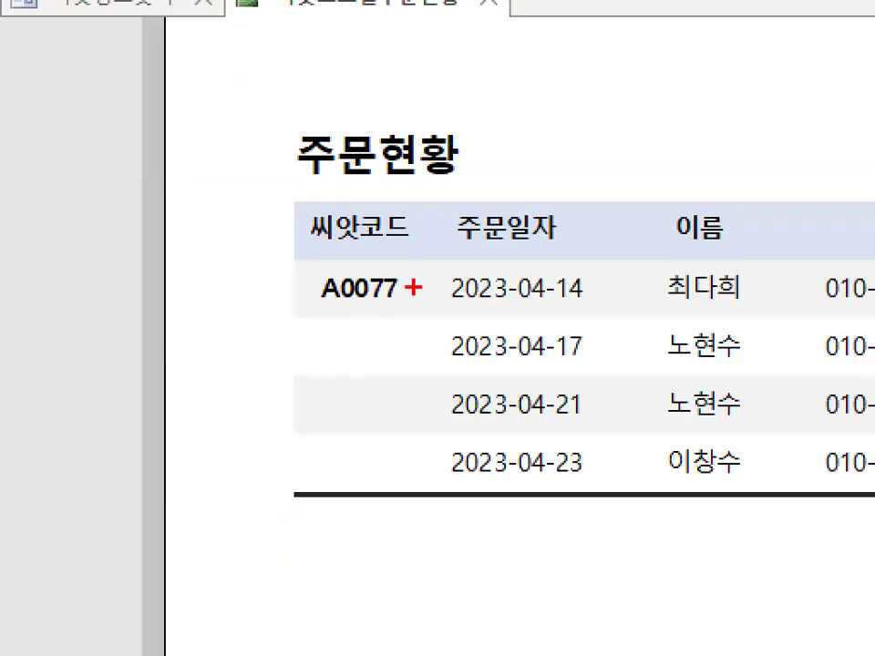
mouse_move(393, 295)
left_mouse_down()
mouse_move(342, 303)
mouse_move(366, 277)
left_mouse_up()
left_click_drag(421, 294, 401, 253)
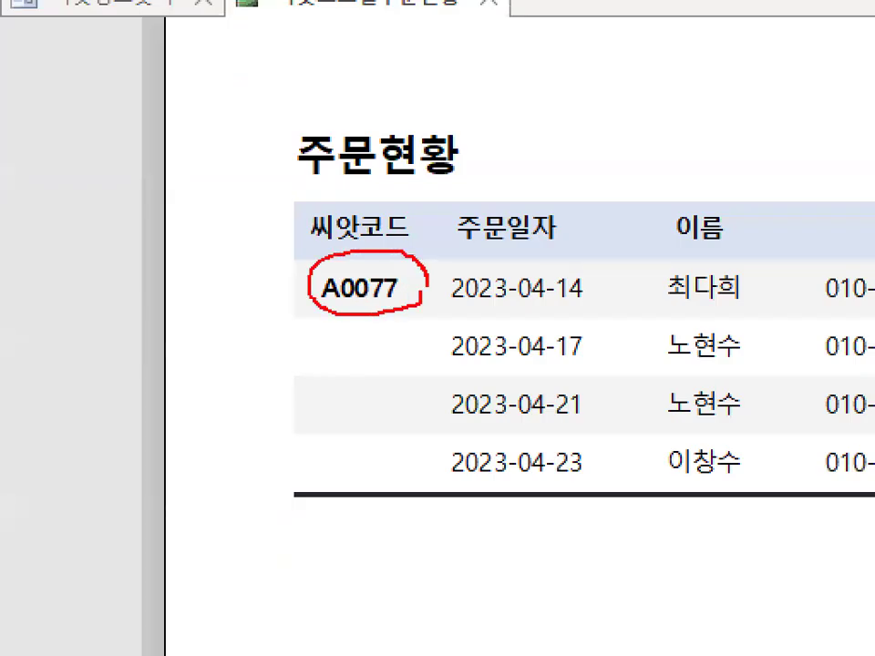
Switch to the 씨앗정보찾기 form and circle its 씨앗코드 value A0077 with the red pen
left_click(160, 5)
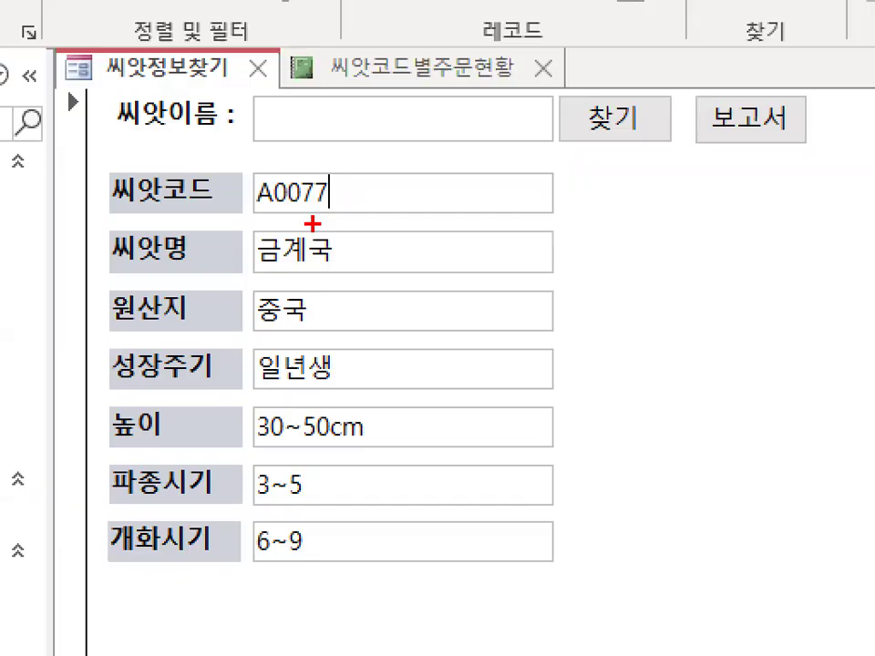
mouse_move(312, 224)
left_mouse_down()
mouse_move(314, 204)
mouse_move(350, 194)
left_mouse_up()
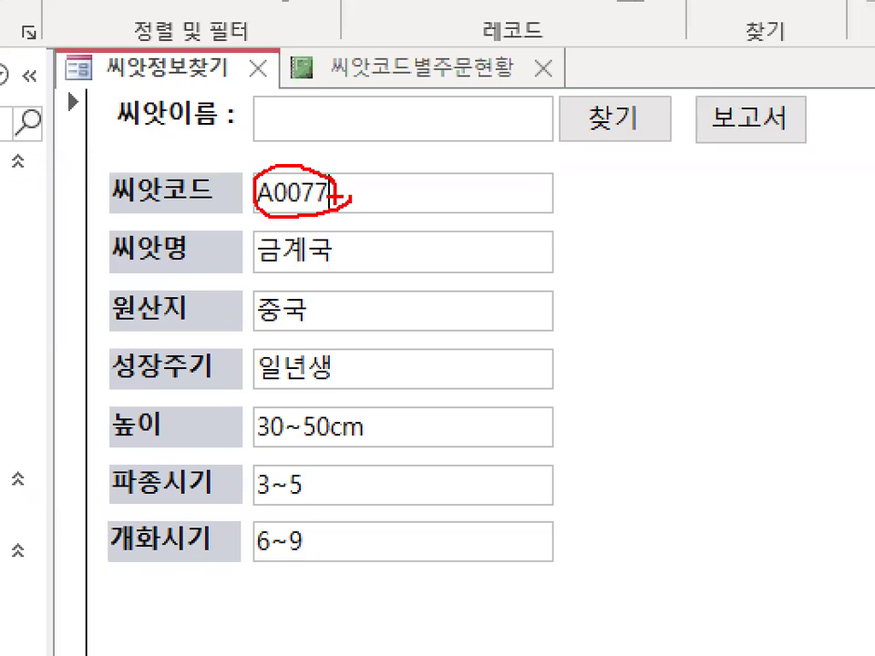
left_click_drag(321, 157, 361, 203)
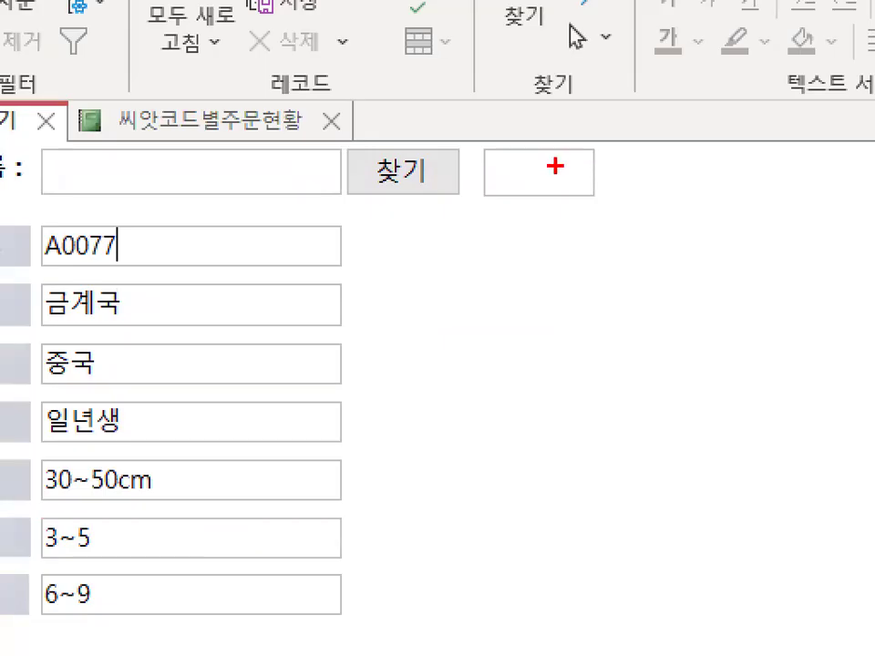
Mark the form's 보고서 button and the 씨앗코드별주문현황 report object with the red pen, and clear the markings
mouse_move(510, 184)
left_mouse_down()
mouse_move(565, 177)
mouse_move(497, 199)
left_mouse_up()
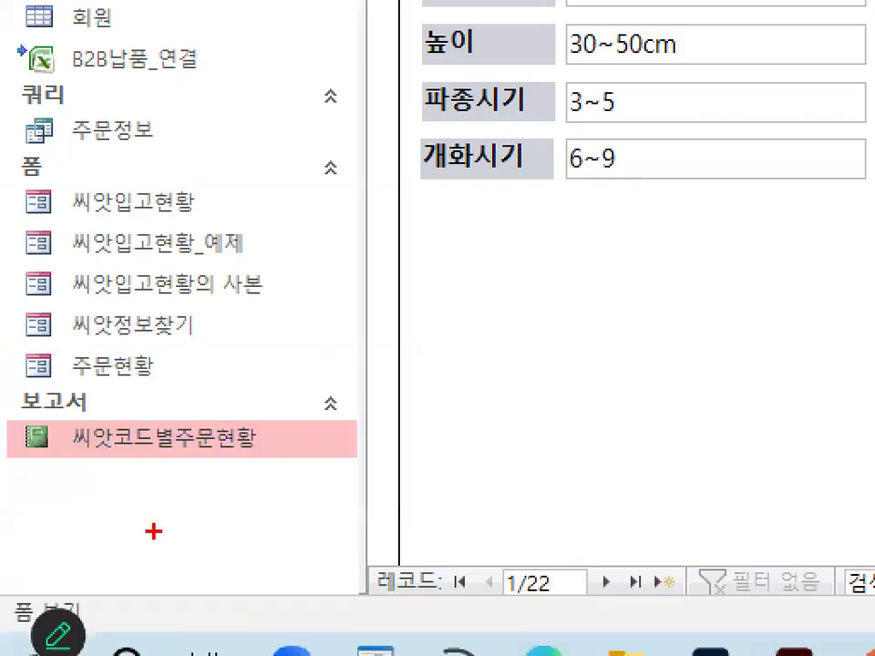
mouse_move(173, 547)
left_mouse_down()
mouse_move(127, 557)
mouse_move(109, 490)
mouse_move(183, 560)
left_mouse_up()
left_click_drag(117, 506, 273, 374)
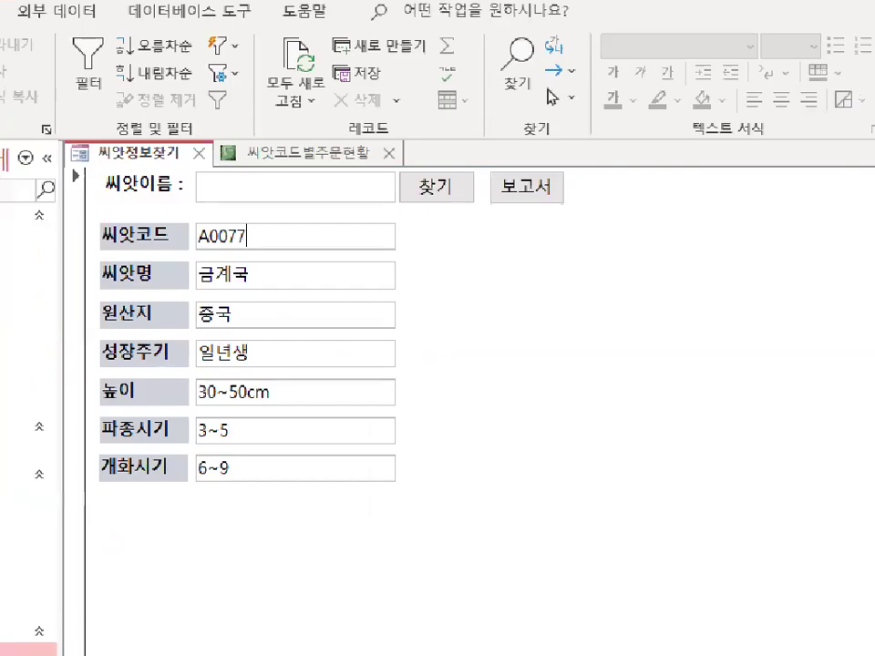
mouse_move(625, 199)
left_mouse_down()
mouse_move(549, 257)
mouse_move(604, 195)
left_mouse_up()
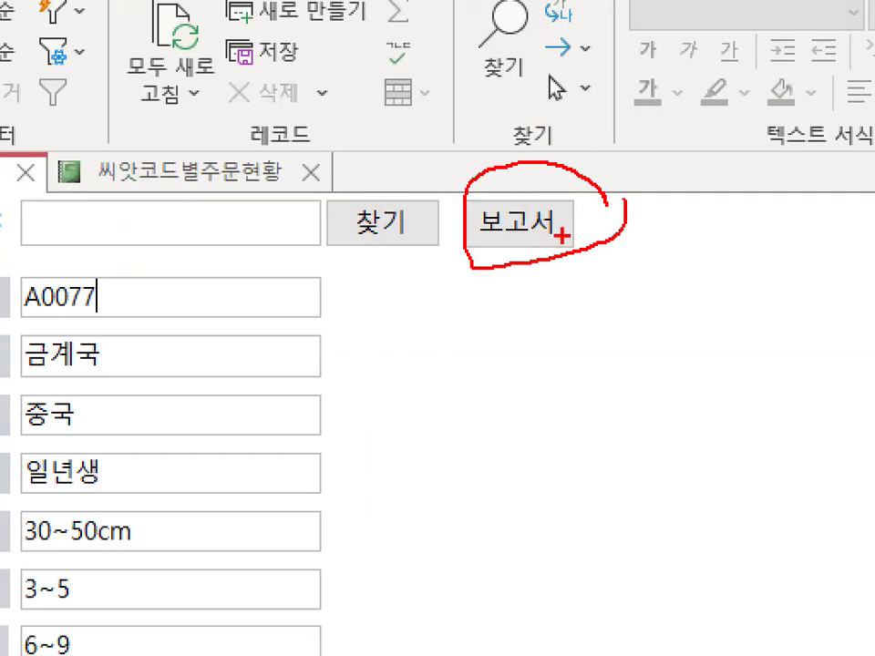
key("Escape")
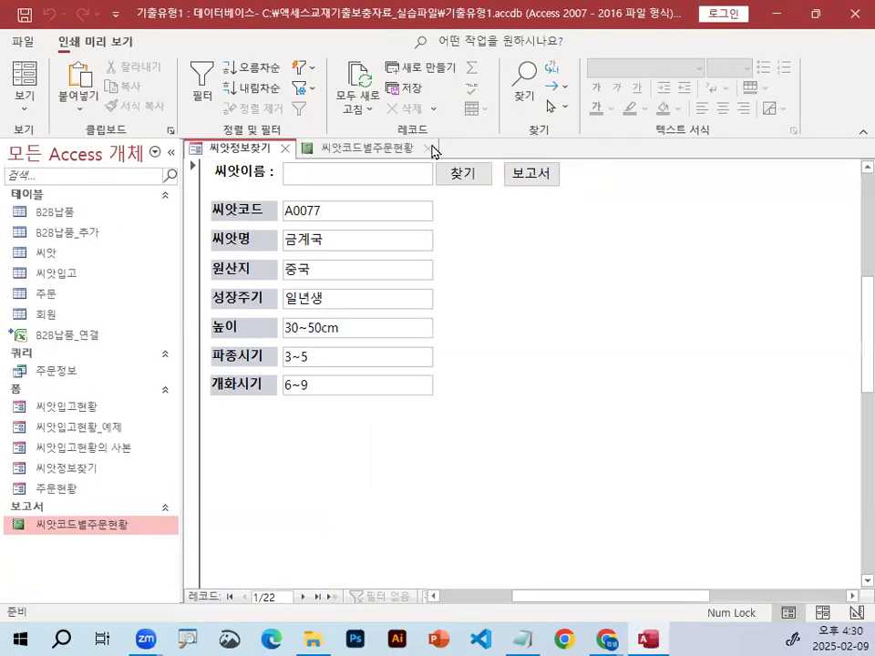
Close the print preview of 씨앗코드별주문현황 and open the report in design view
left_click(430, 148)
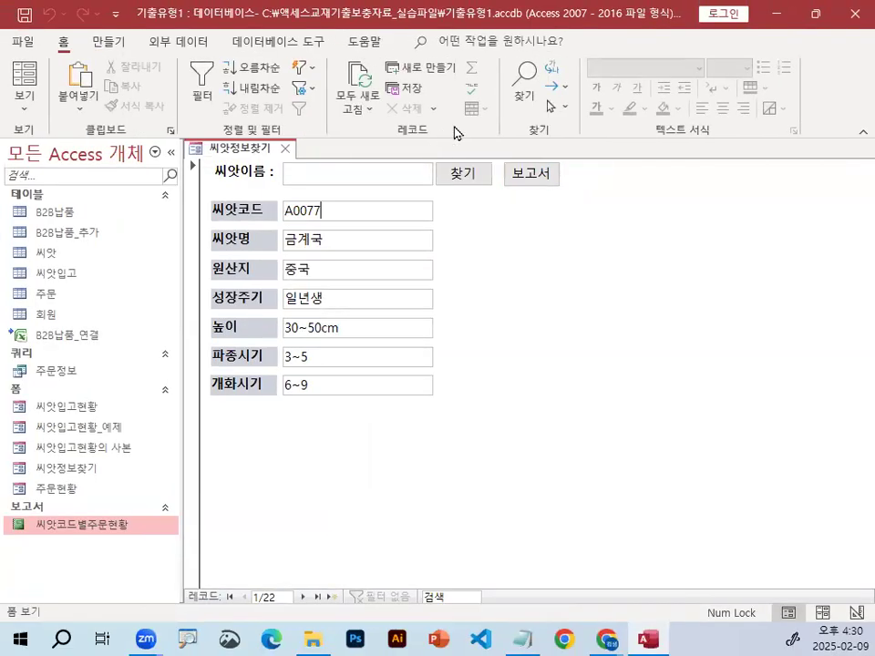
right_click(73, 525)
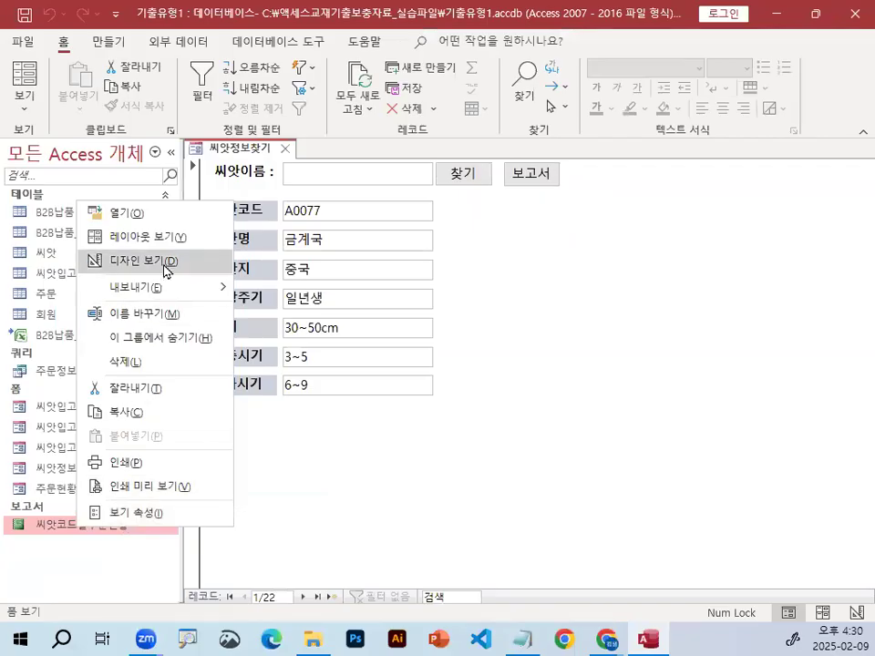
left_click(146, 261)
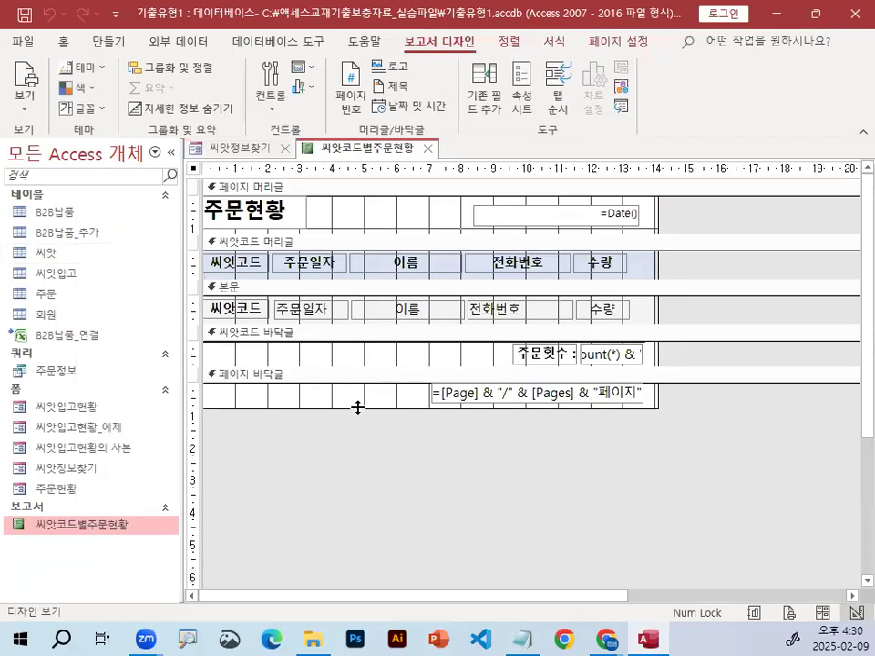
left_click(427, 148)
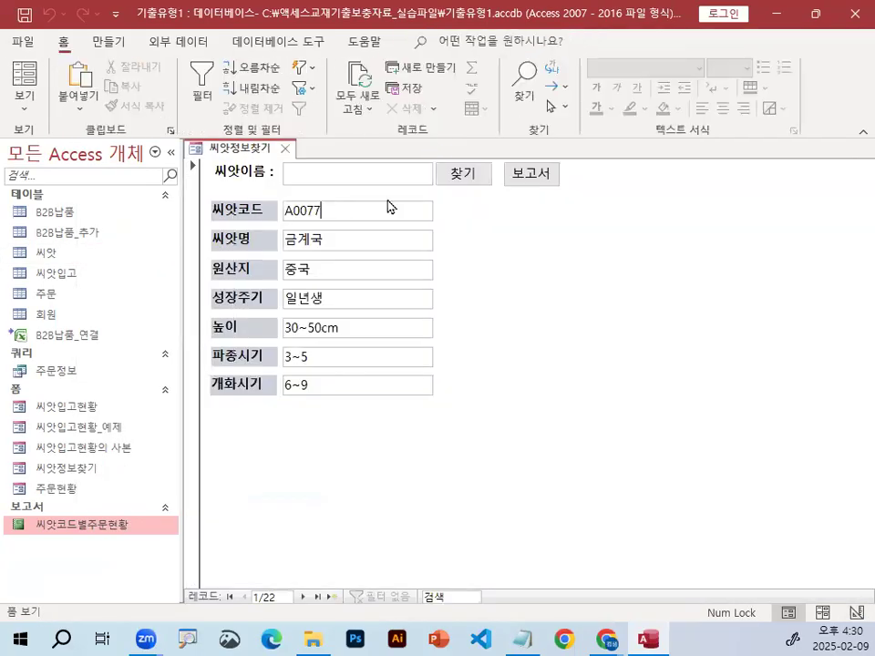
right_click(69, 528)
left_click(150, 265)
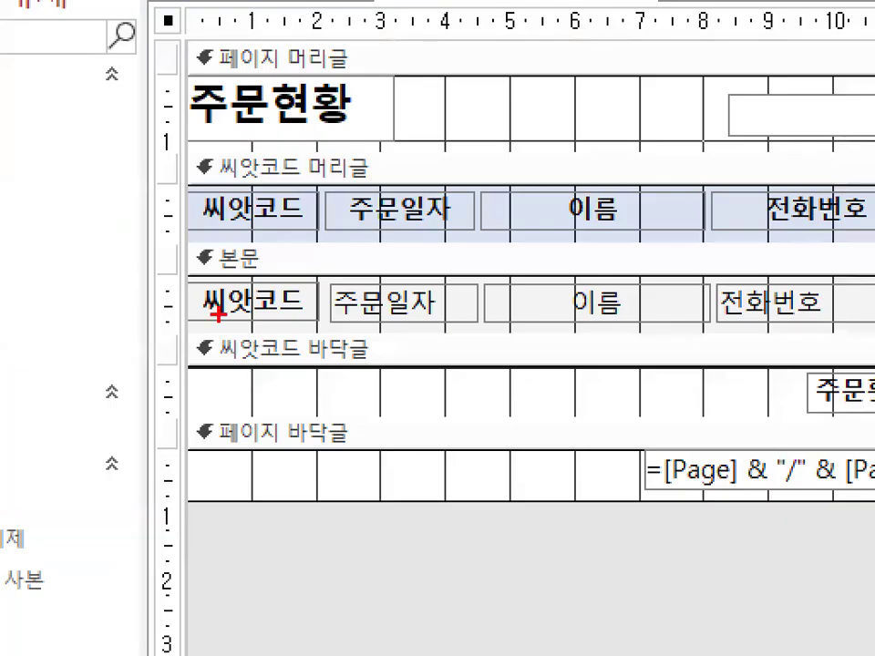
Circle and check-mark the 씨앗코드 field in the report's 본문, circle 씨앗코드 A0077 on 씨앗정보찾기, and clear the markings
mouse_move(318, 303)
left_mouse_down()
mouse_move(268, 312)
mouse_move(195, 285)
mouse_move(282, 272)
mouse_move(367, 133)
left_mouse_up()
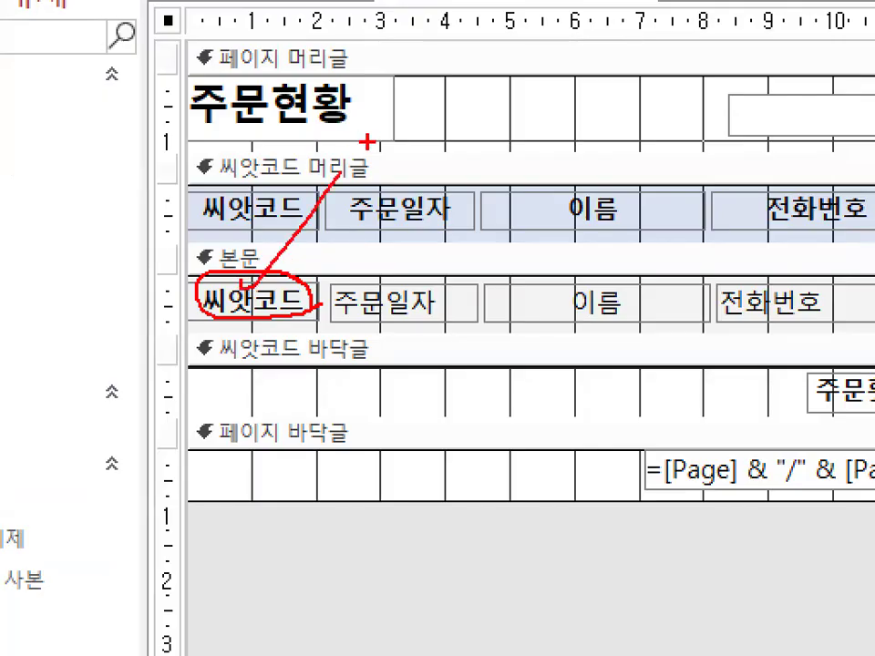
key("Escape")
left_click(253, 158)
mouse_move(327, 207)
left_mouse_down()
mouse_move(334, 205)
mouse_move(333, 216)
left_mouse_up()
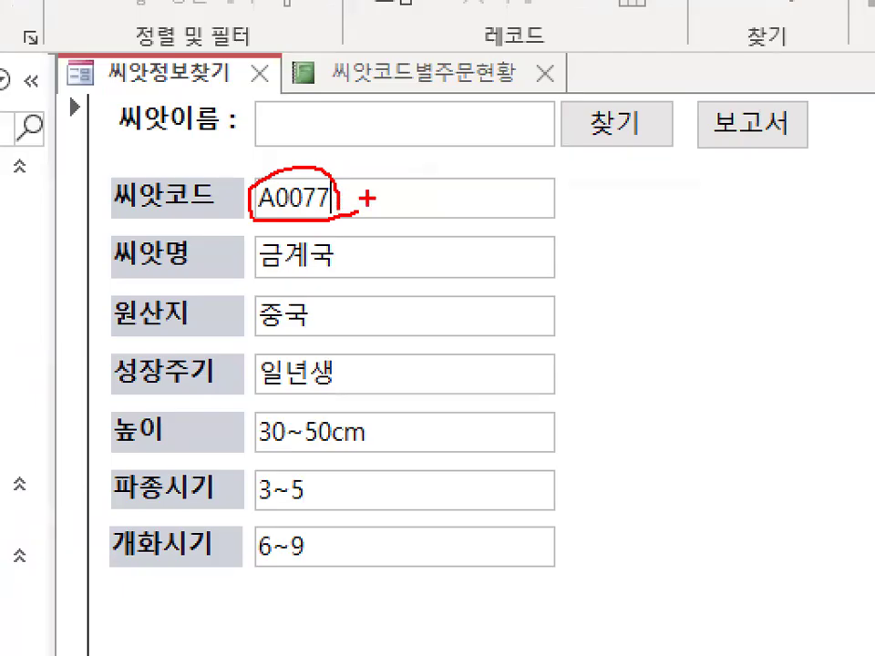
key("Escape")
Switch to the Notepad class notes and highlight parts of the 기출유형1 line about creating, saving and connecting a macro
key("alt+Tab")
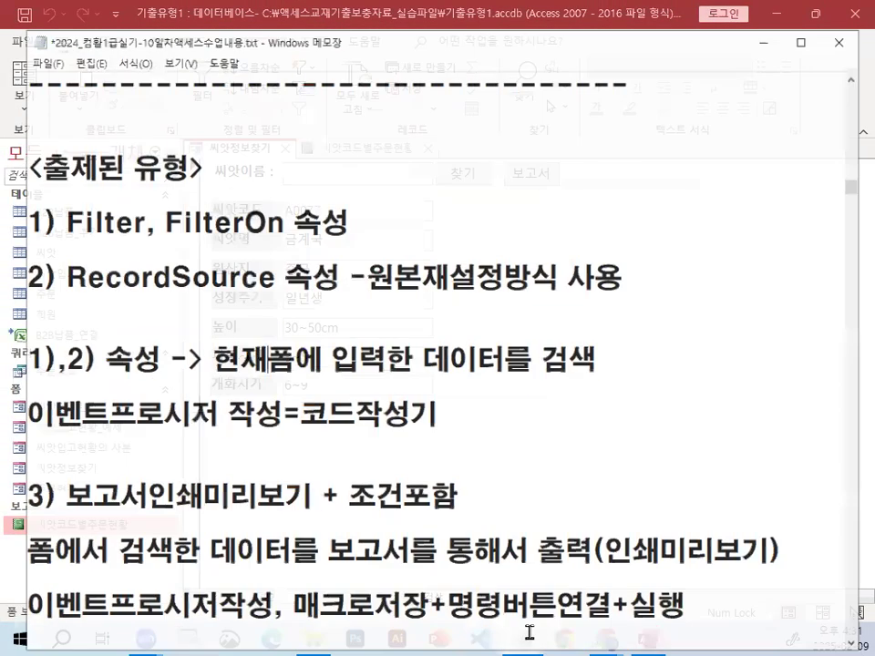
scroll(331, 221, "down", 12)
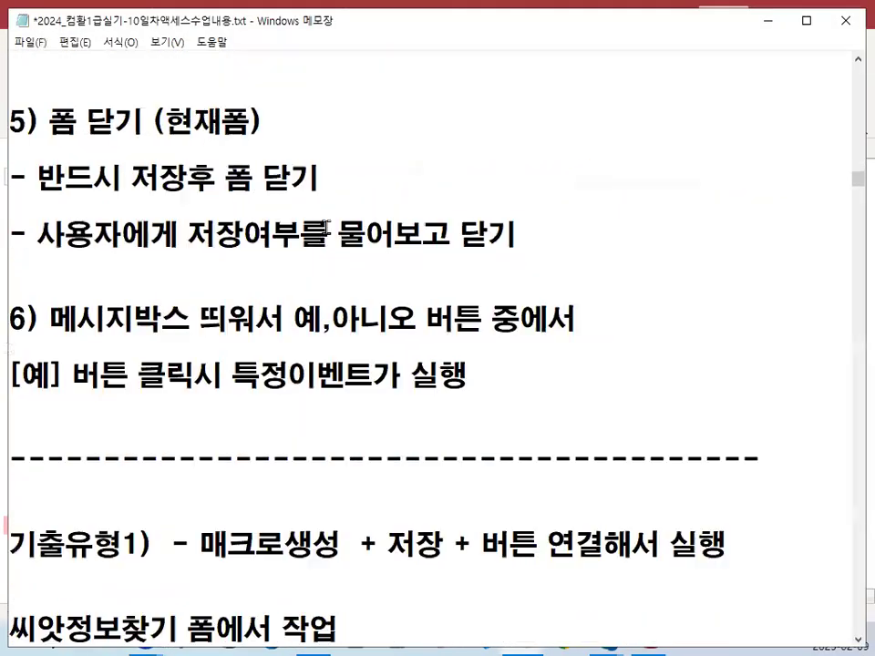
scroll(321, 230, "down", 1)
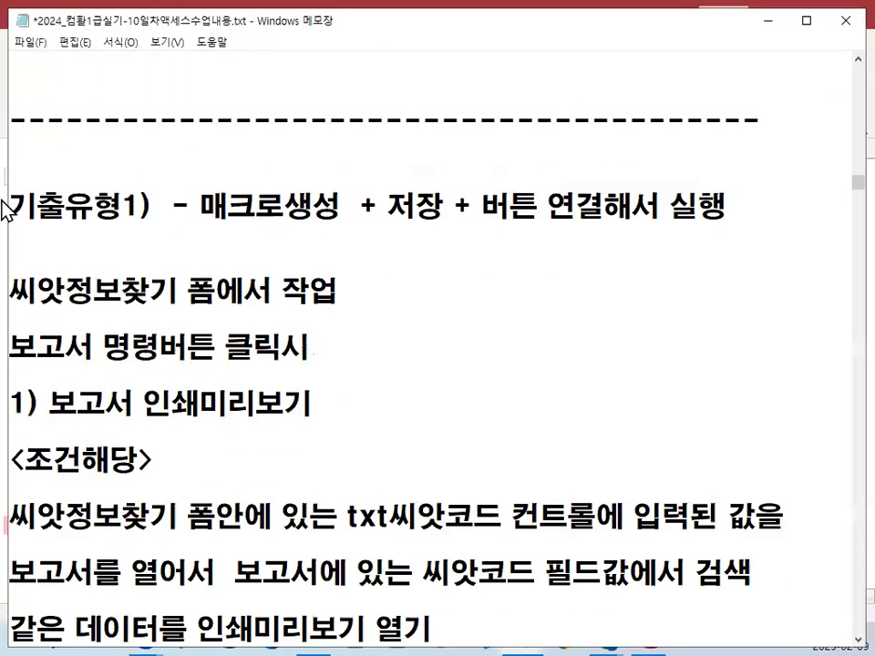
left_click_drag(9, 207, 137, 208)
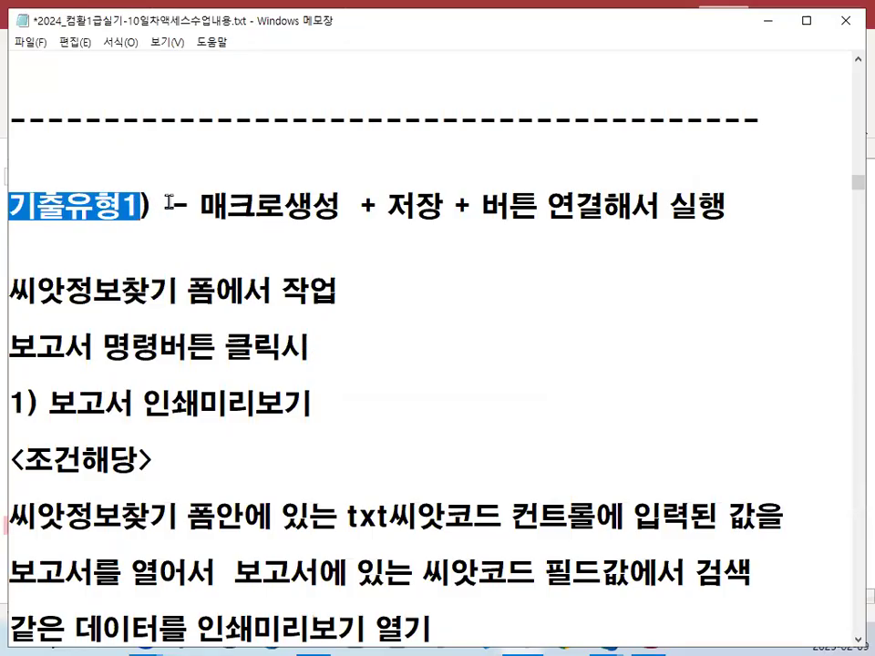
left_click(171, 207)
left_click_drag(199, 206, 604, 207)
left_click_drag(697, 200, 731, 199)
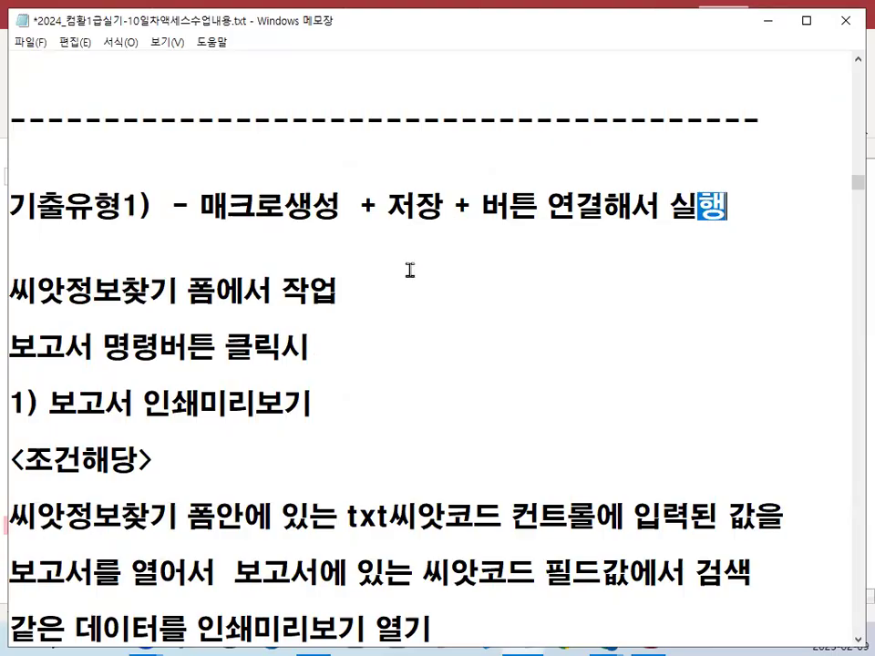
Highlight 보고서 인쇄미리보기, the 조건해당 heading, and the phrases about the txt씨앗코드 control value and the report field search
left_click_drag(49, 404, 317, 404)
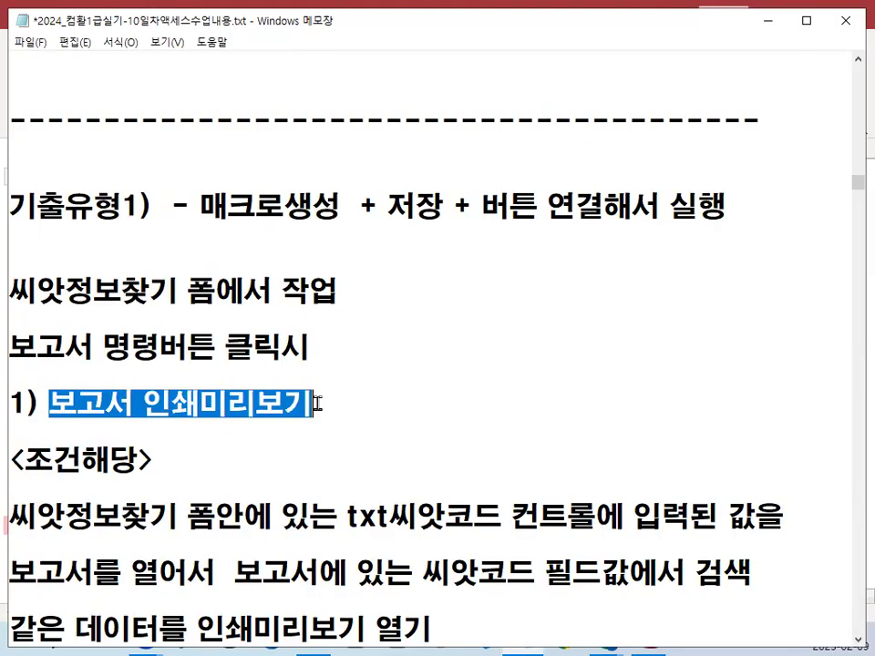
scroll(318, 403, "down", 1)
left_click_drag(24, 374, 110, 374)
scroll(61, 362, "down", 1)
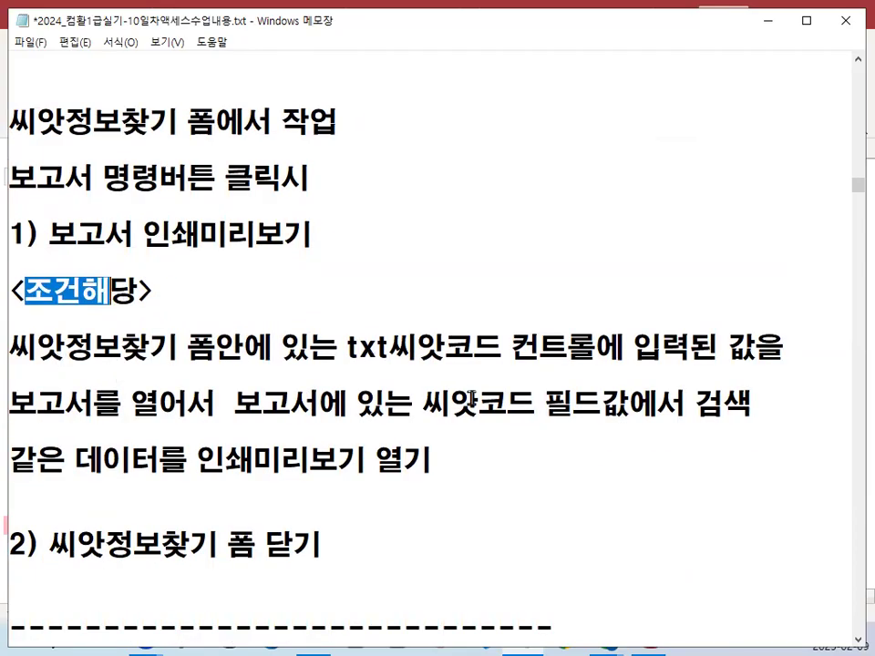
left_click_drag(416, 404, 763, 404)
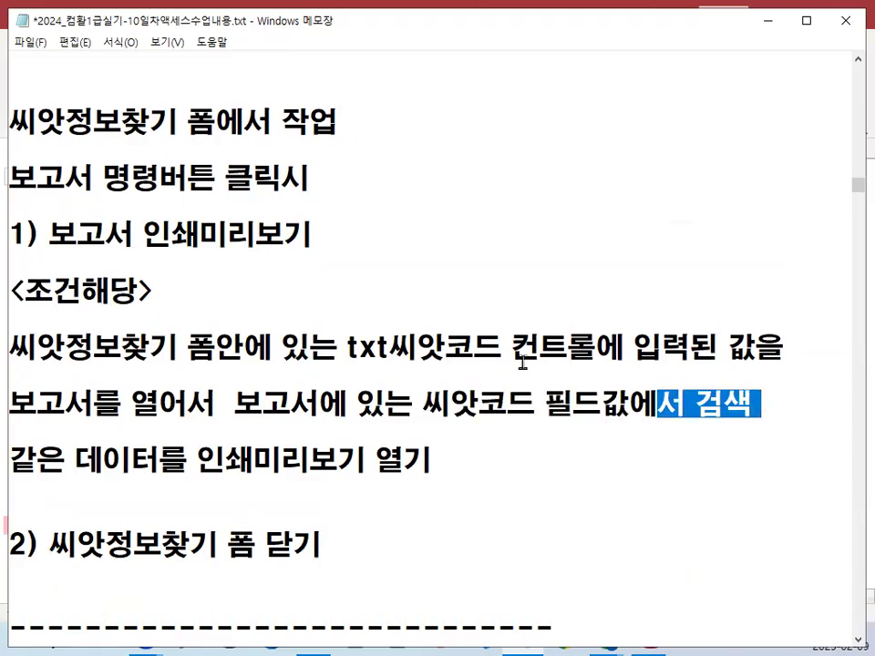
left_click_drag(350, 347, 760, 347)
Pen an equals mark between the condition lines, underline 인쇄미리보기 열기 and 씨앗정보찾기, outline a page shape, and clear the markings
left_click_drag(641, 359, 645, 396)
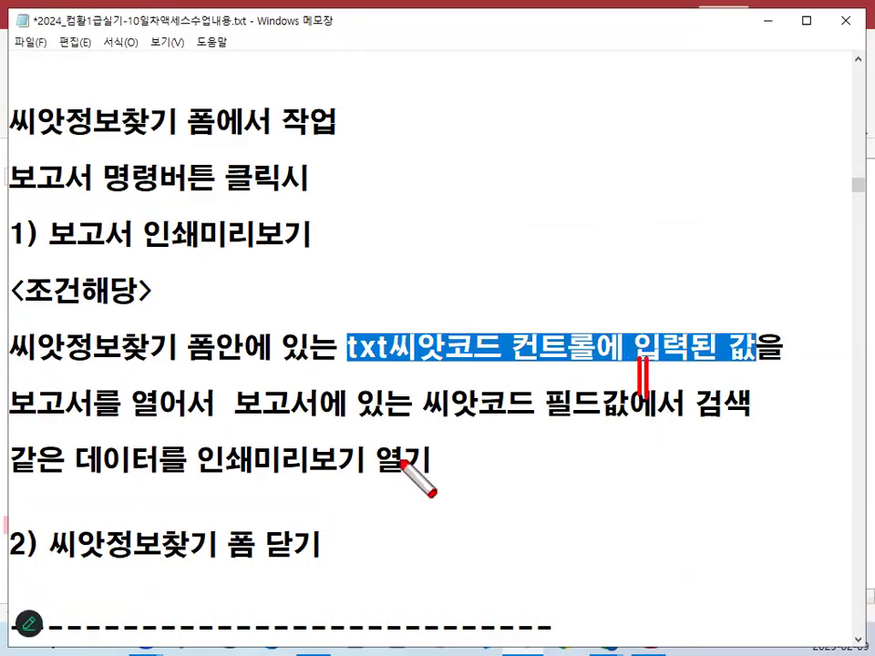
left_click_drag(196, 479, 342, 481)
left_click_drag(421, 482, 429, 479)
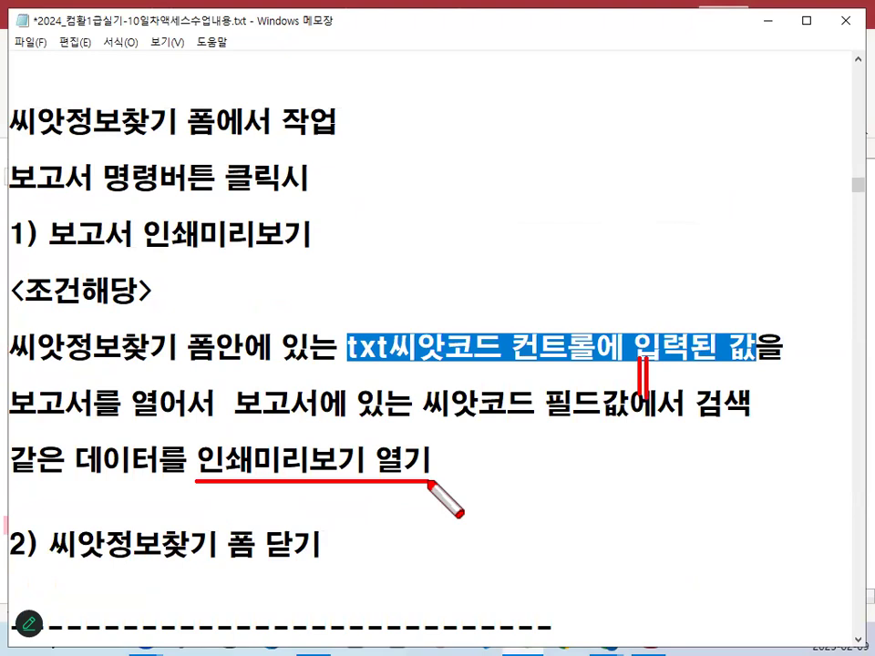
mouse_move(452, 84)
left_mouse_down()
mouse_move(444, 550)
mouse_move(736, 363)
left_mouse_up()
mouse_move(726, 217)
left_mouse_down()
mouse_move(460, 85)
mouse_move(477, 84)
left_mouse_up()
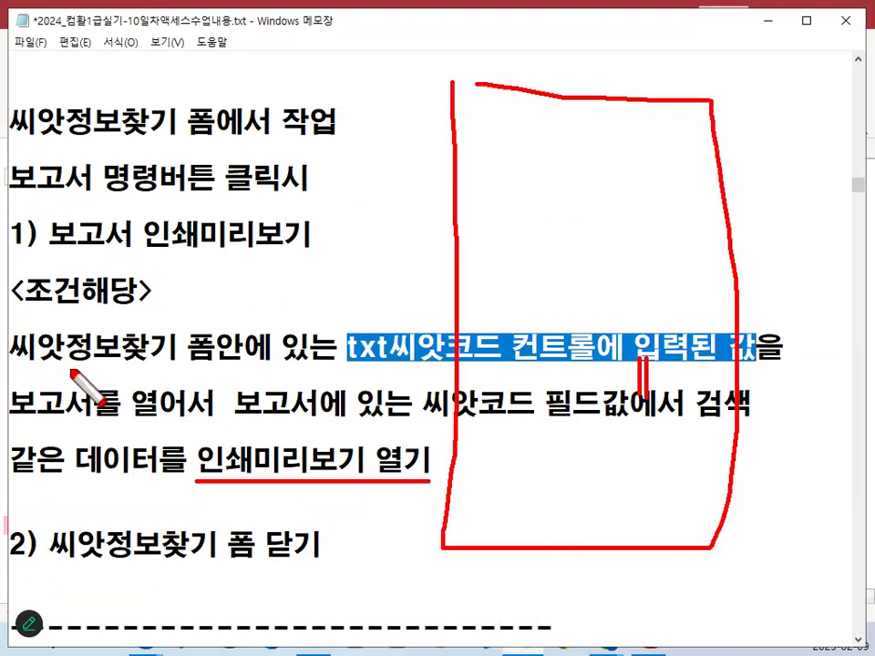
left_click_drag(9, 360, 187, 362)
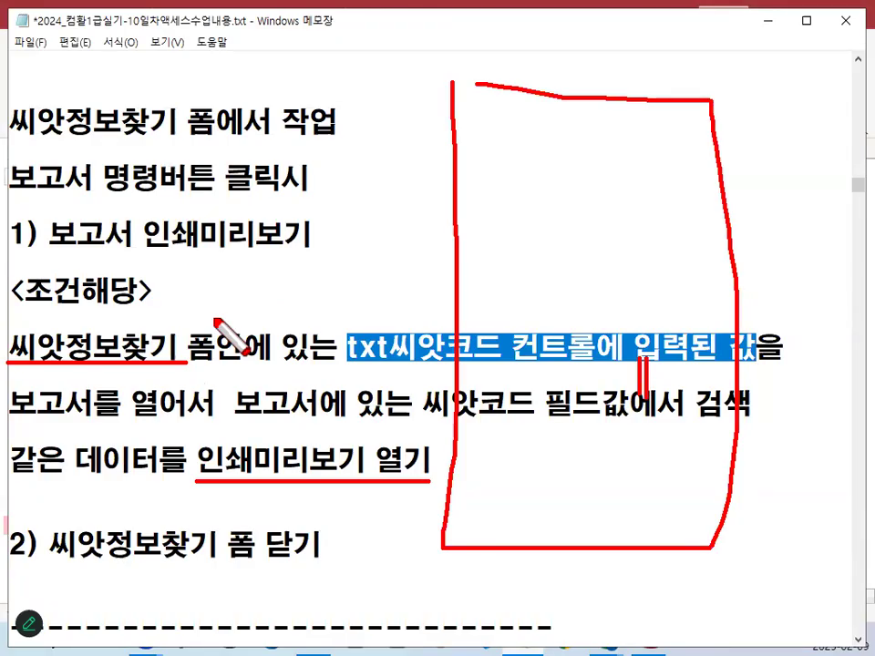
key("Escape")
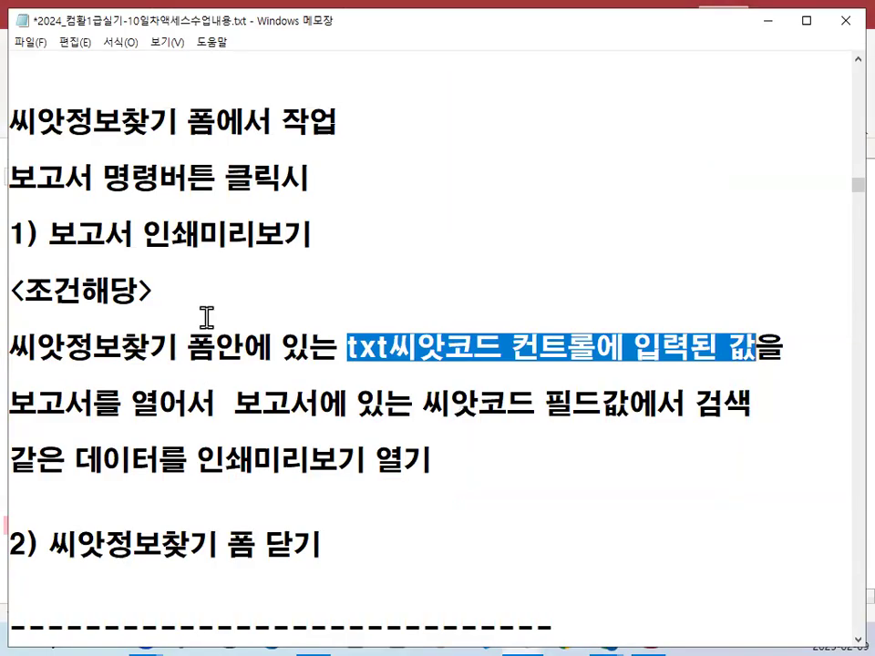
Return to the 씨앗정보찾기 form in Access, mark the 보고서 button and the 씨앗코드 value with the pen, and clear the markings
left_click(767, 24)
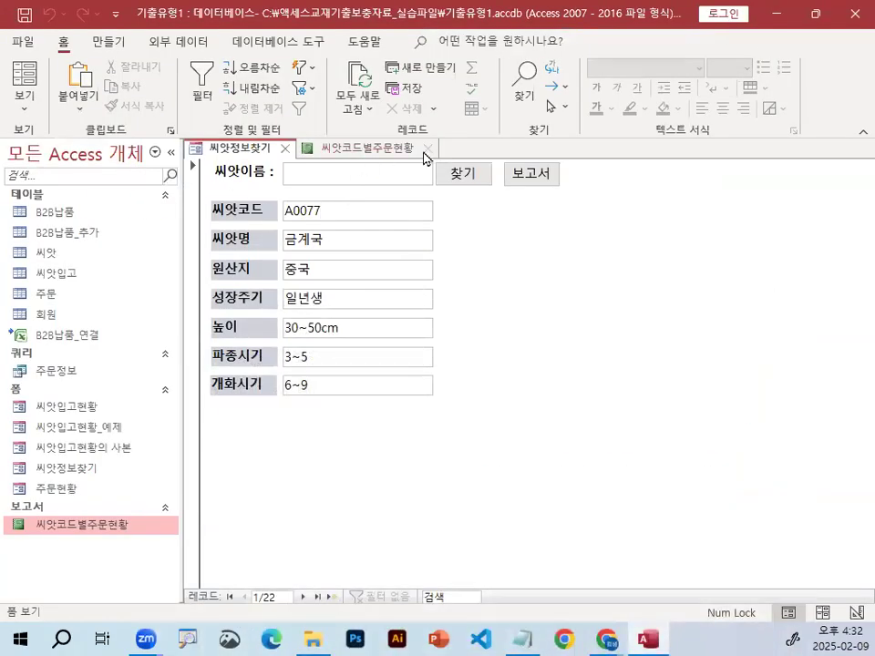
left_click_drag(496, 182, 558, 176)
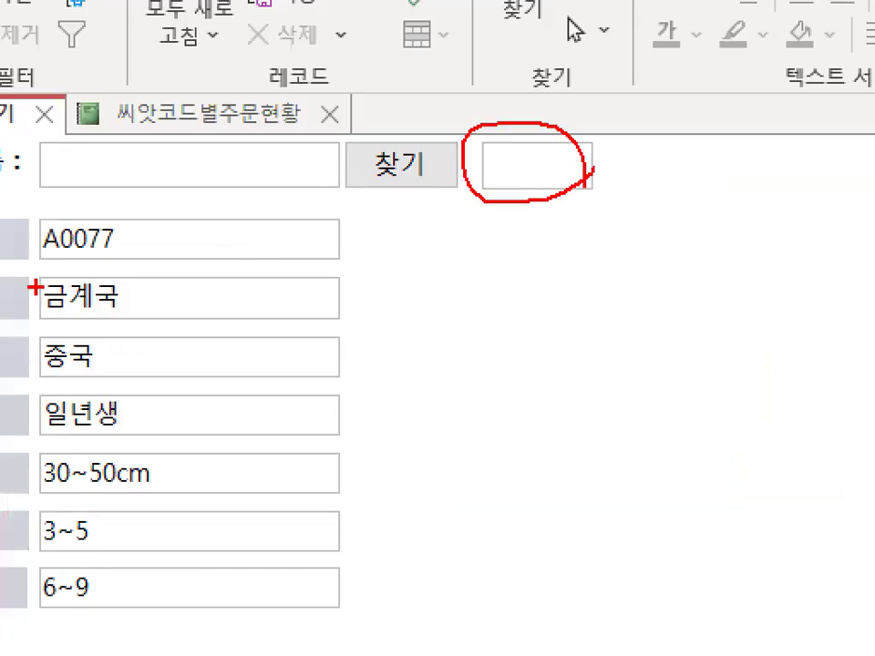
left_click_drag(146, 245, 148, 235)
key("Escape")
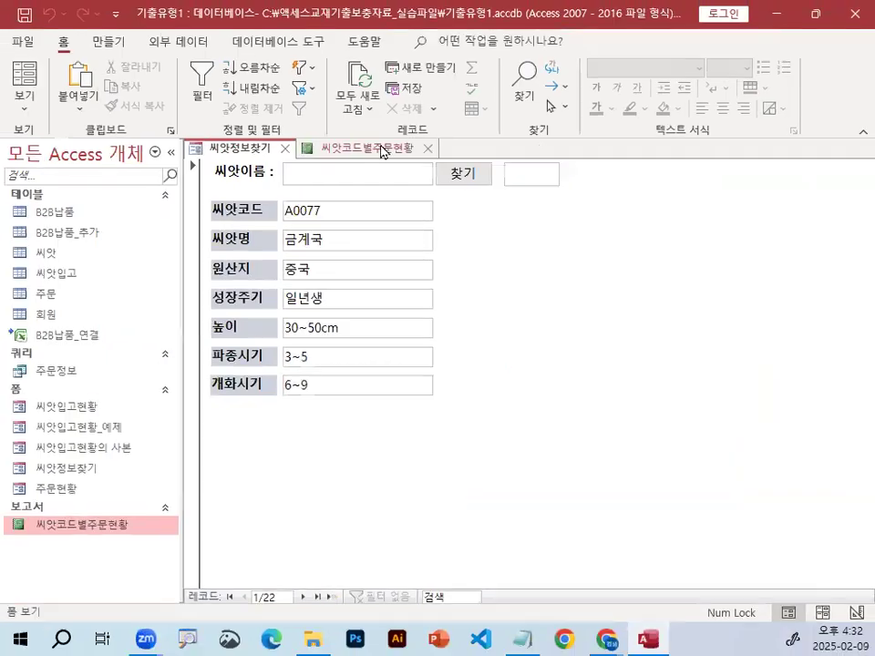
Show the 씨앗코드별주문현황 report in print preview
left_click(386, 153)
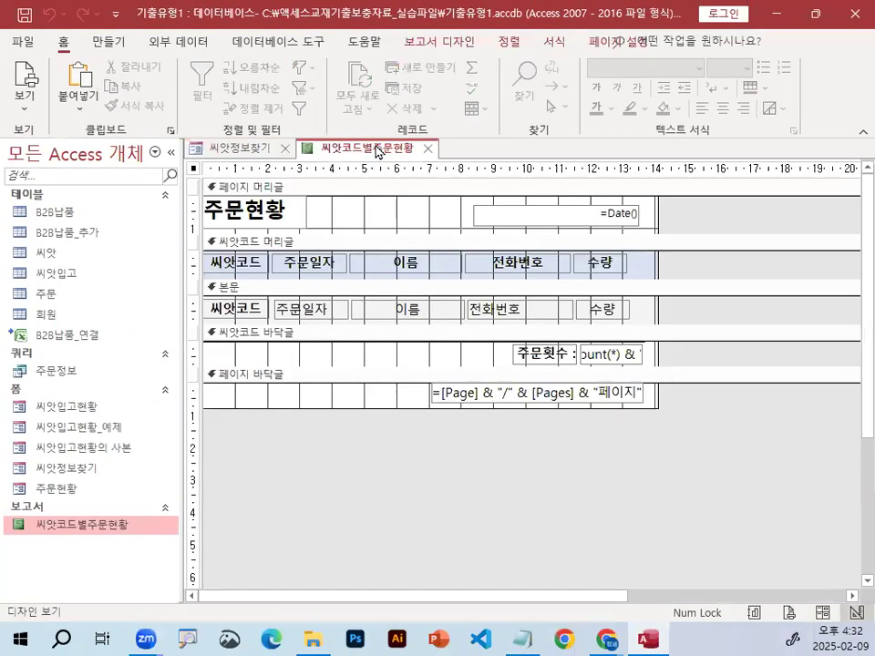
left_click(26, 114)
left_click(70, 182)
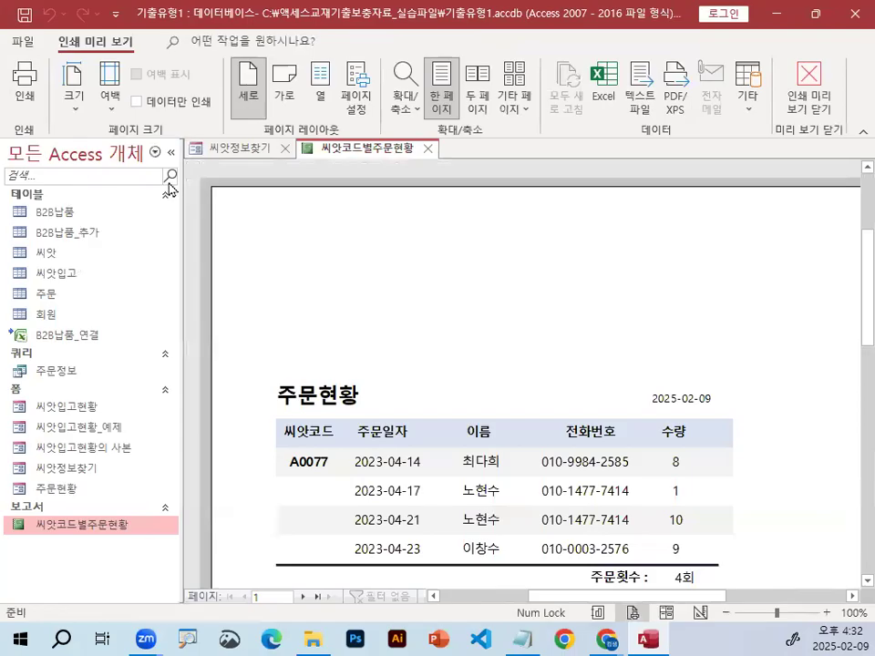
Close the 씨앗정보찾기 form and the 씨앗코드별주문현황 report, and reopen 씨앗정보찾기 in design view
left_click(246, 149)
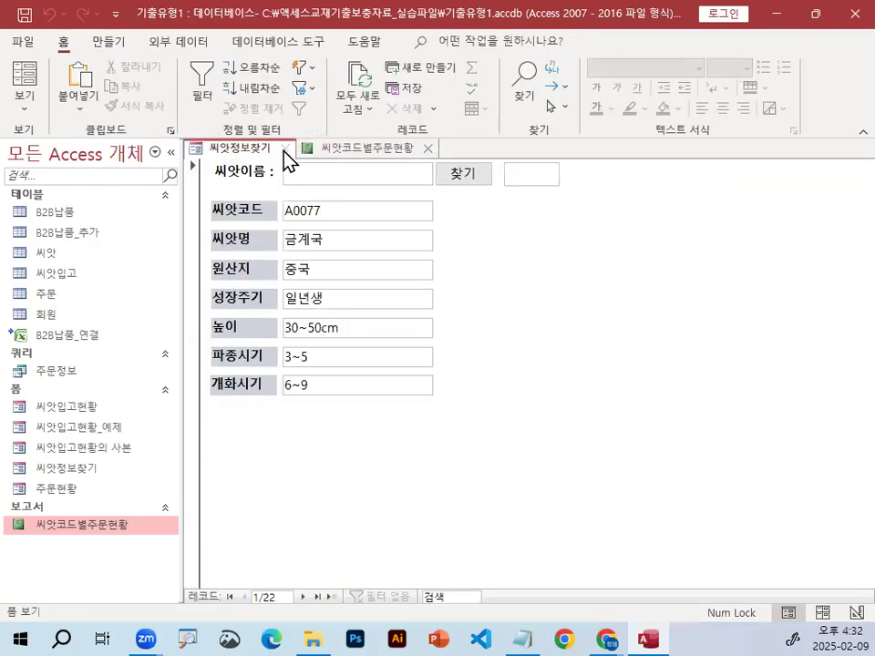
left_click(285, 148)
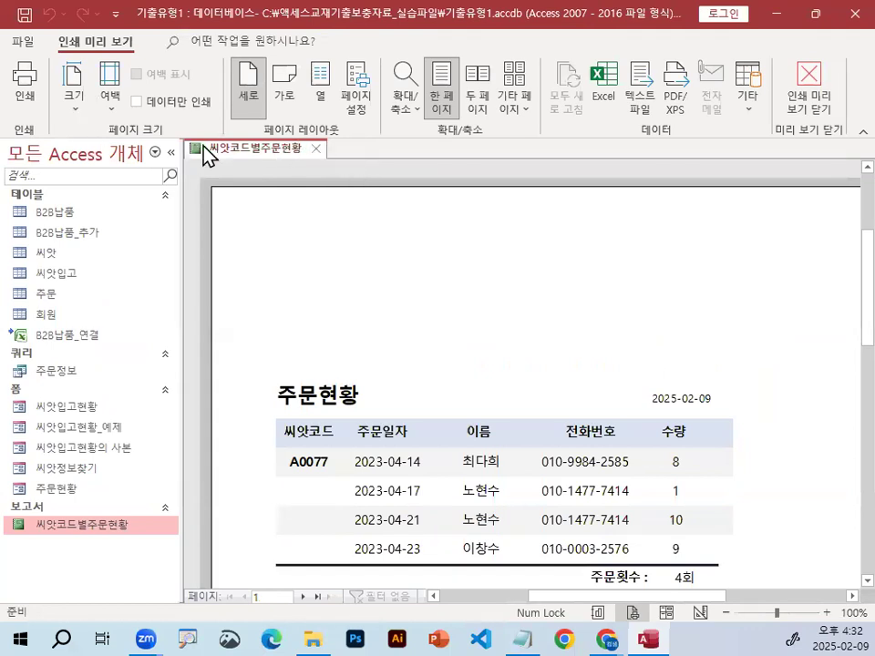
left_click(315, 148)
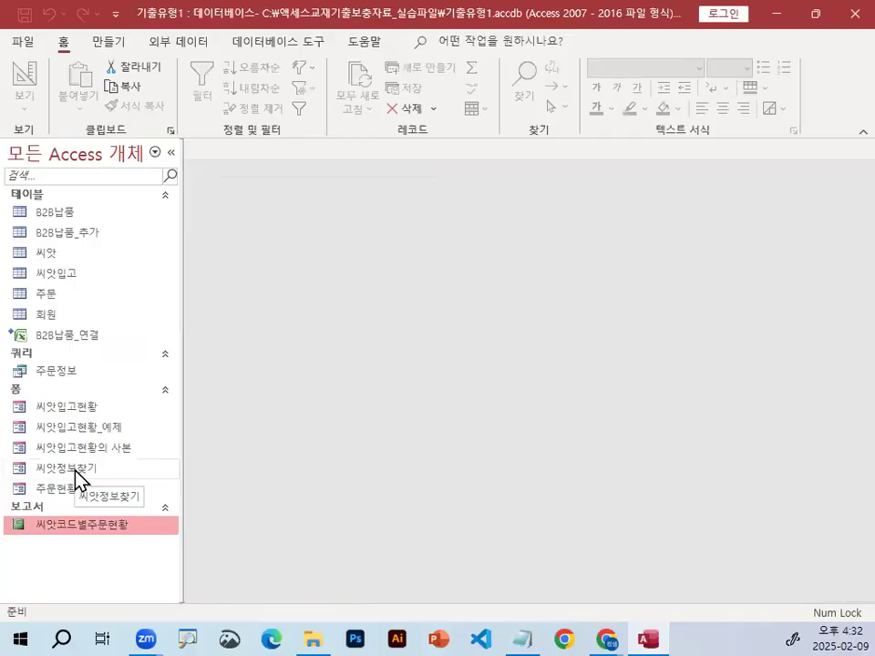
right_click(76, 472)
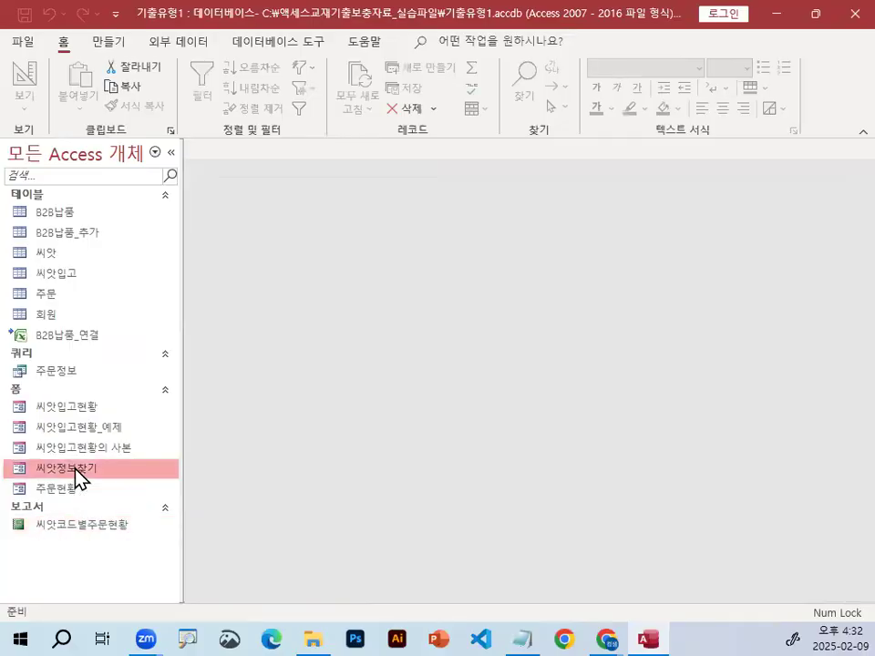
left_click(179, 255)
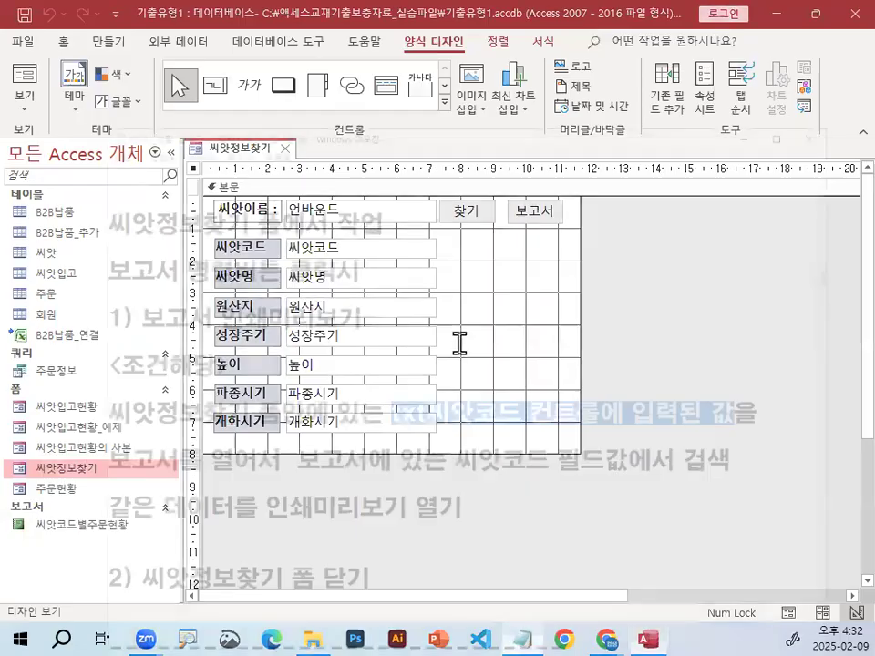
Switch to the Notepad notes, underline 매크로 생성 in the macro creation heading and [만들기]탭 with the pen, and clear the markings
key("alt+Tab")
scroll(450, 336, "down", 3)
scroll(450, 339, "down", 1)
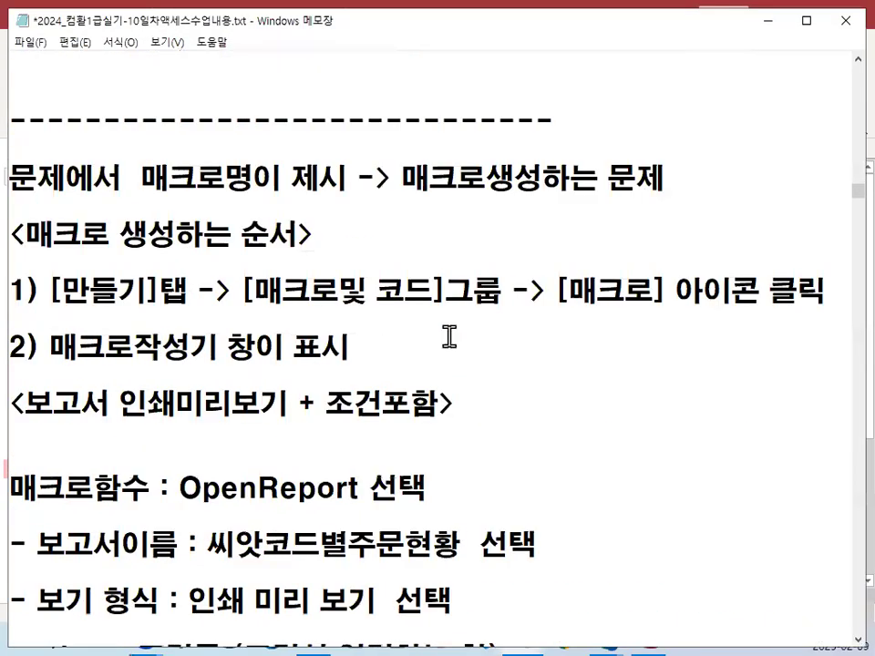
scroll(433, 201, "down", 1)
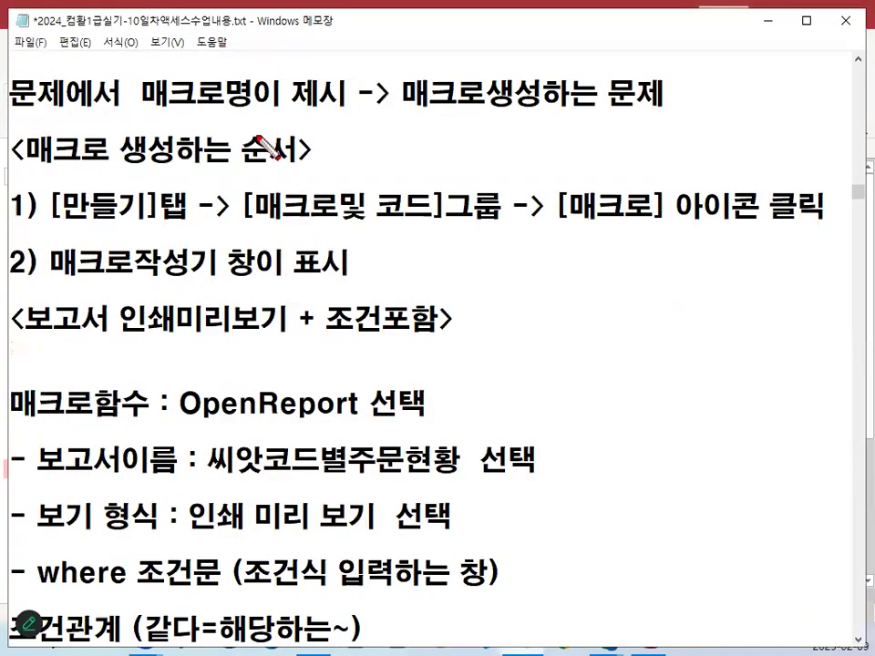
left_click_drag(34, 162, 153, 163)
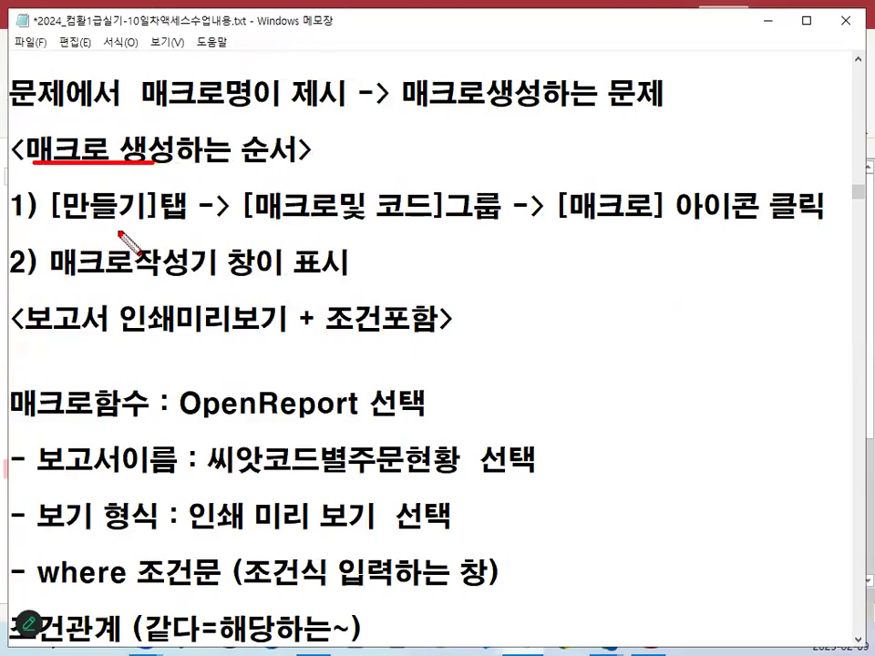
left_click_drag(56, 223, 194, 224)
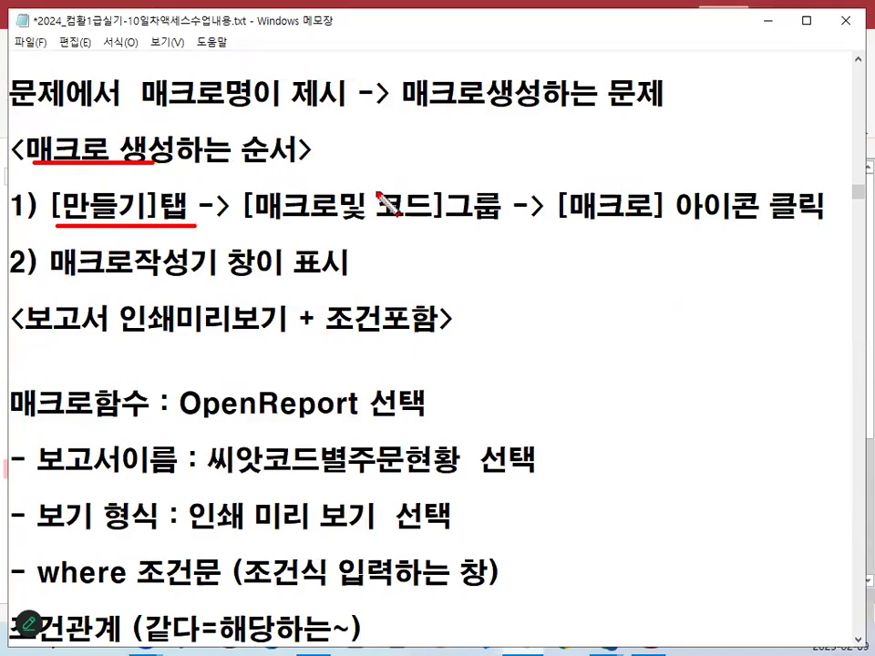
key("Escape")
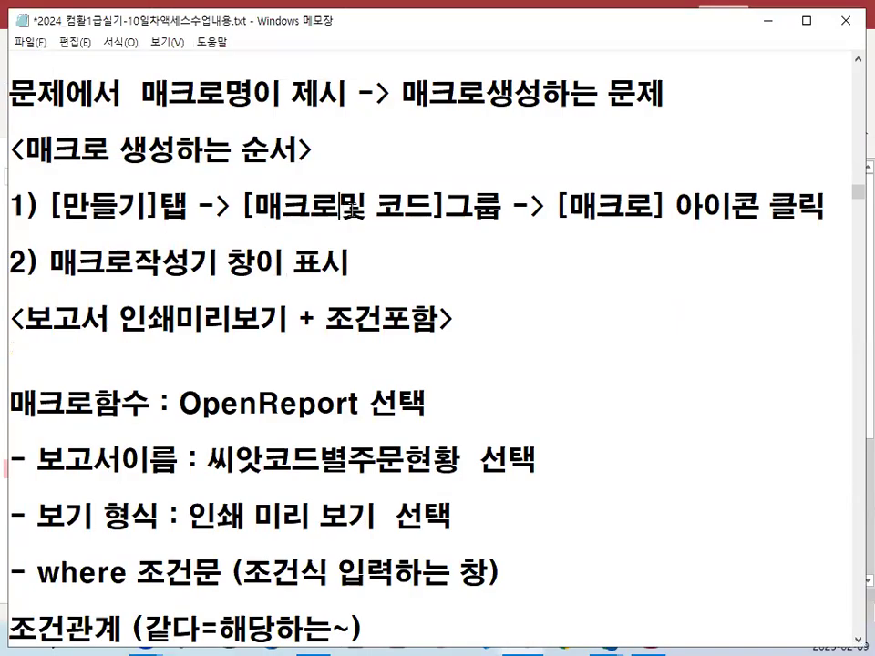
Insert a space between 매크로 and 및 in the notes, highlight [매크로] 아이콘, and return to Access
left_click(345, 209)
left_click_drag(567, 209, 771, 201)
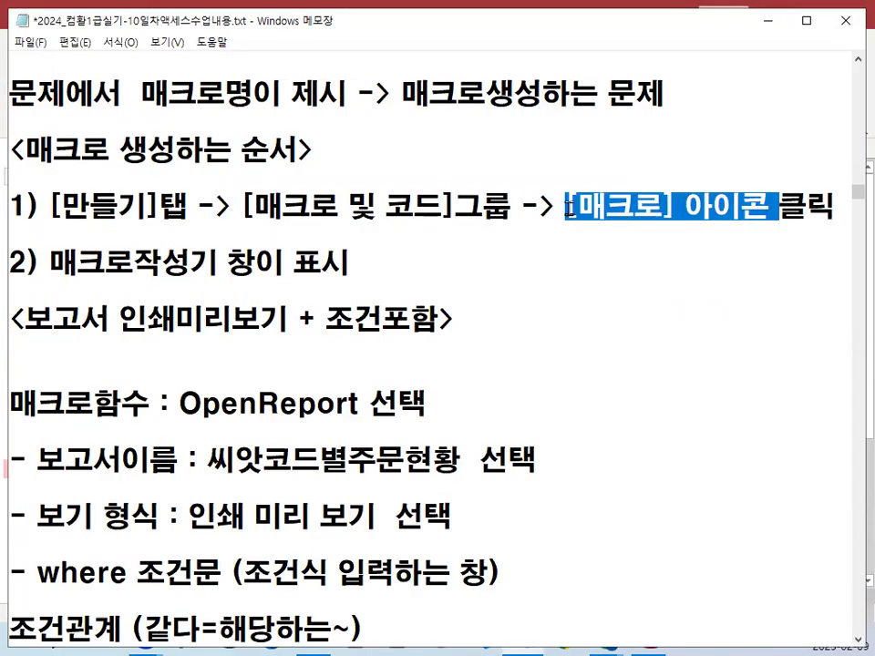
left_click(768, 23)
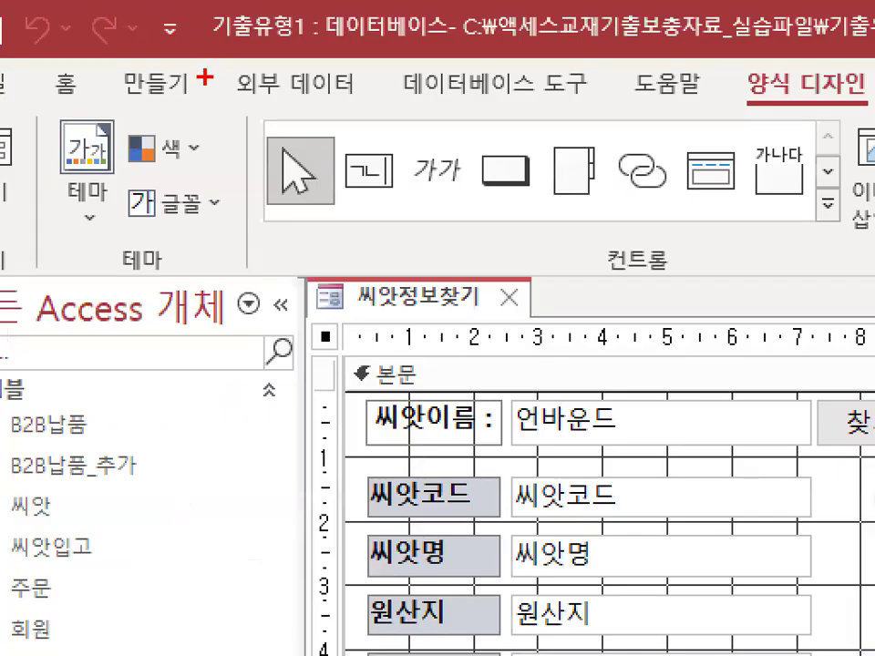
Circle 만들기 with the pen, show its commands, mark the 매크로 및 코드 group and the 매크로 command, and clear the markings
mouse_move(205, 79)
left_mouse_down()
mouse_move(186, 96)
mouse_move(113, 75)
left_mouse_up()
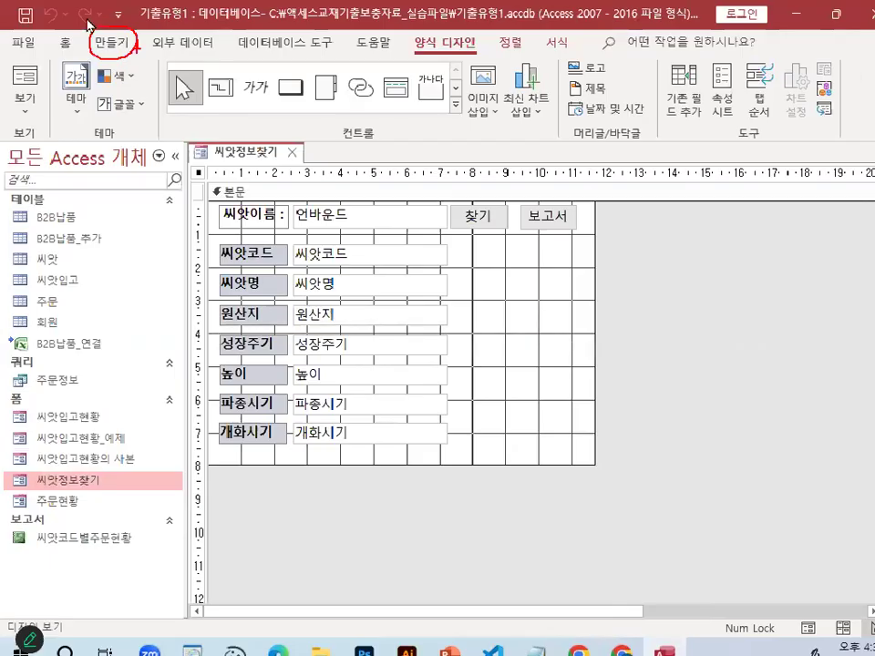
left_click(155, 84)
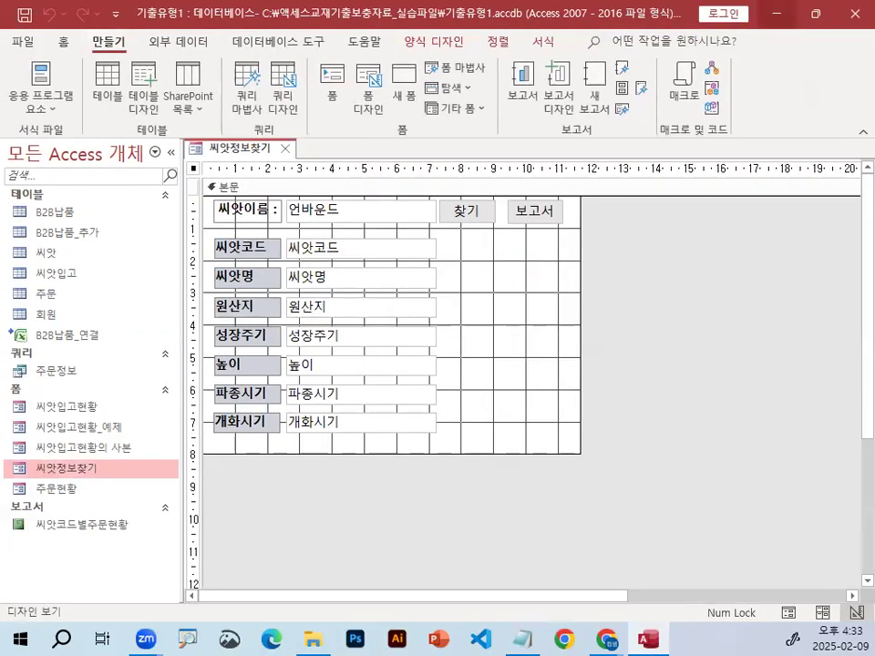
left_click_drag(583, 272, 694, 273)
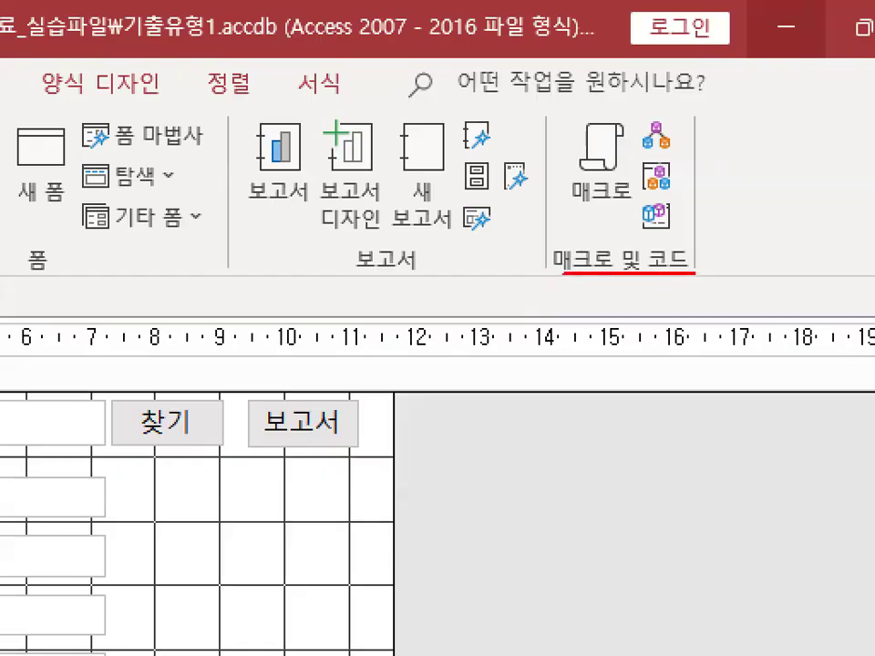
mouse_move(641, 155)
left_mouse_down()
mouse_move(565, 183)
mouse_move(594, 111)
mouse_move(649, 181)
left_mouse_up()
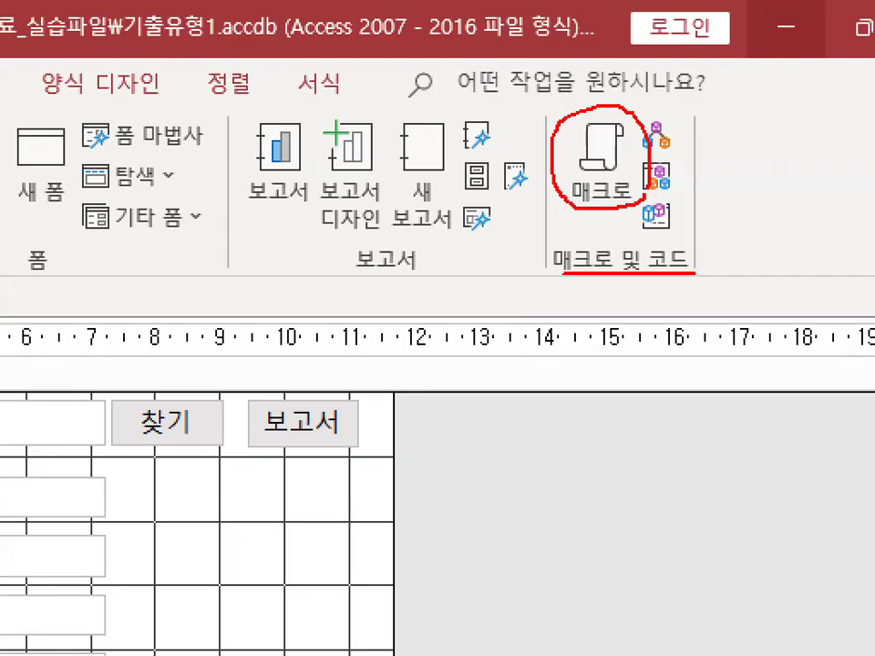
left_click_drag(567, 114, 638, 1)
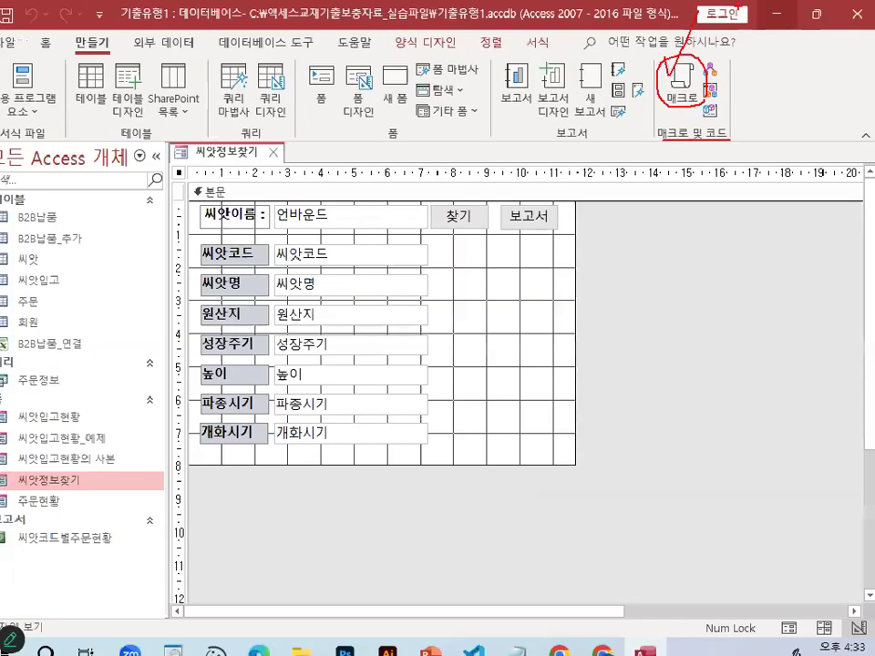
key("Escape")
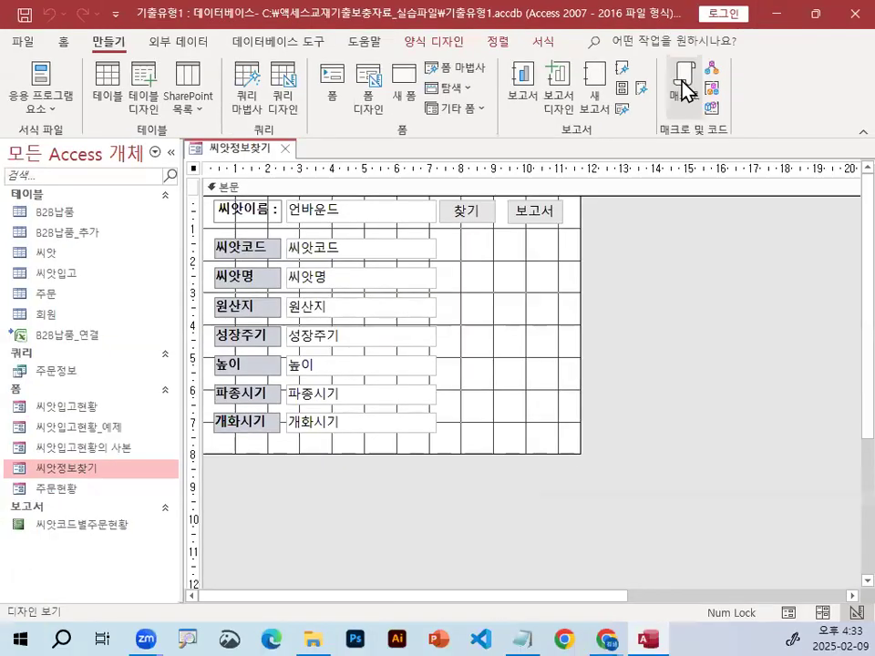
Create a new macro, circle its builder area and 새 함수 추가 with the pen, and clear the markings
left_click(685, 92)
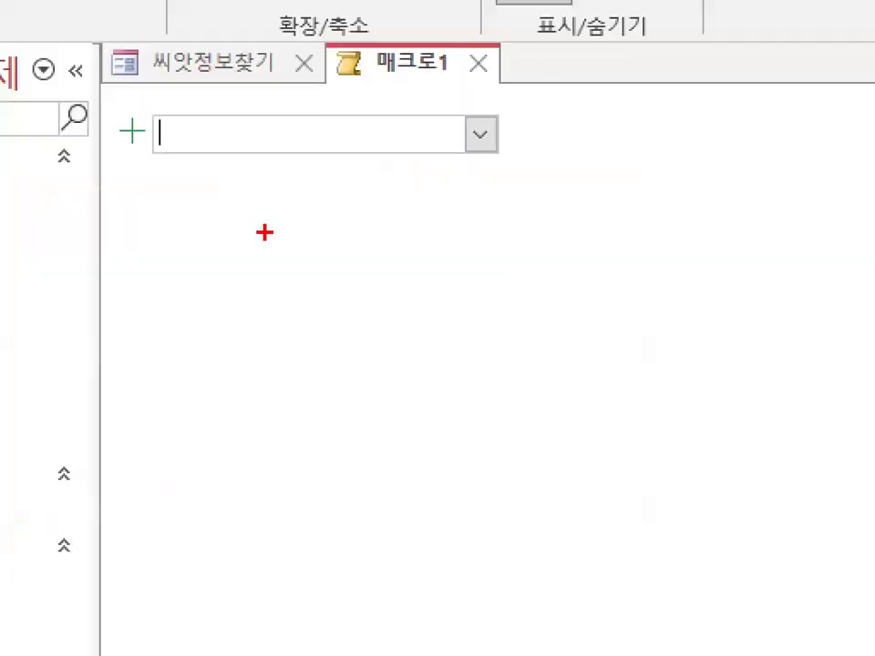
mouse_move(455, 266)
left_mouse_down()
mouse_move(416, 307)
mouse_move(198, 187)
mouse_move(401, 174)
left_mouse_up()
left_click_drag(536, 114, 589, 345)
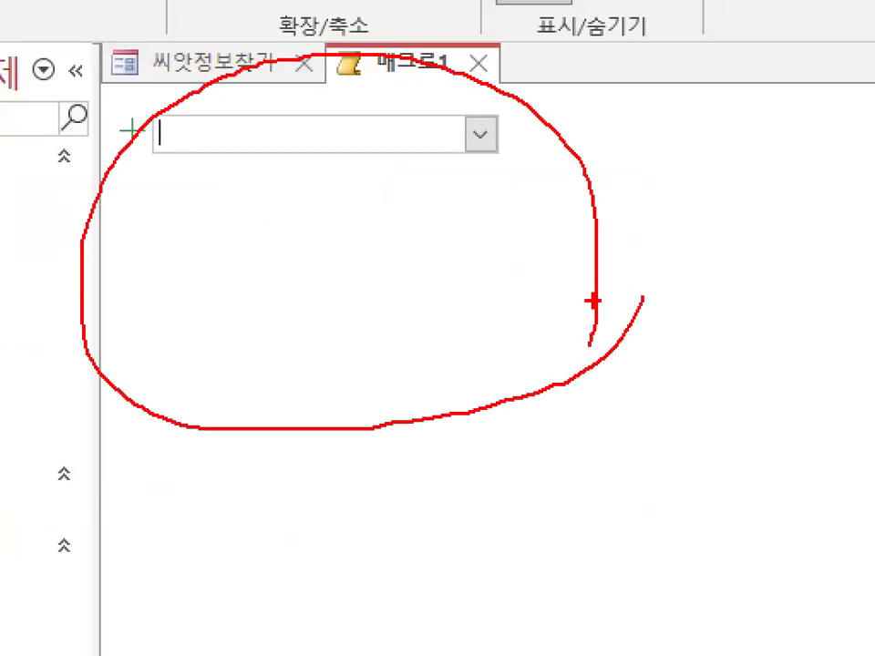
key("Escape")
key("ctrl+2")
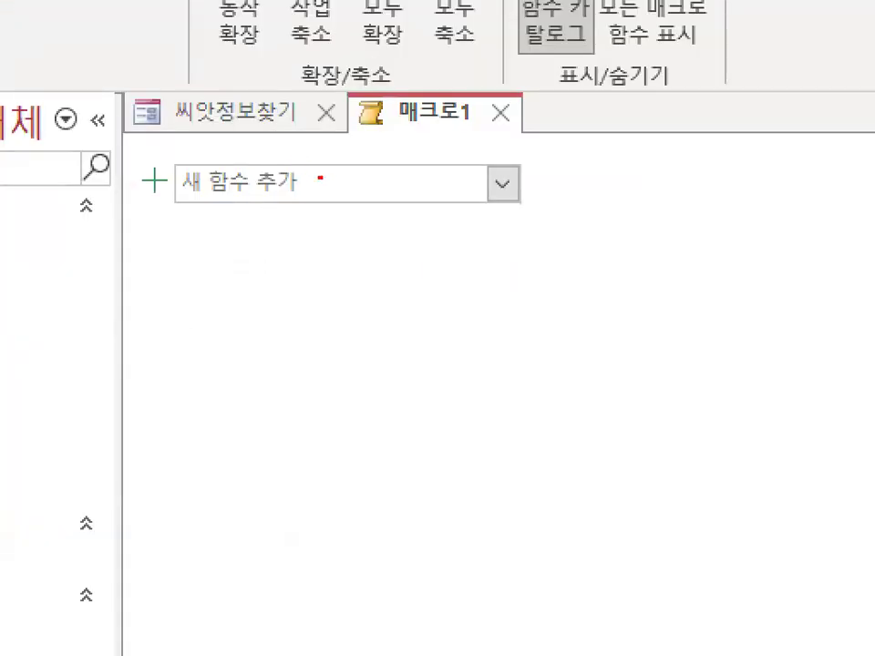
left_click_drag(280, 117, 297, 137)
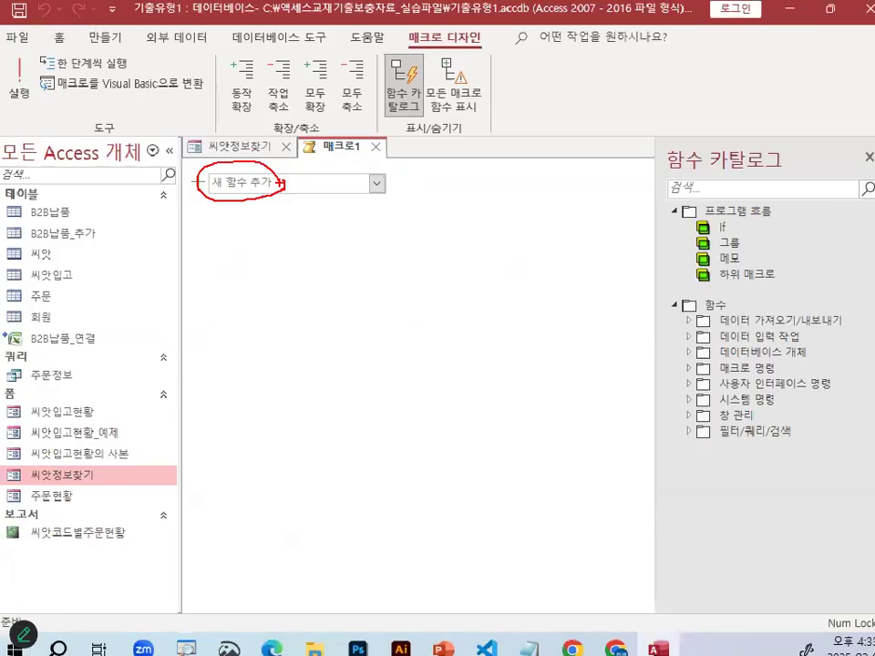
key("Escape")
Return to the Notepad notes and highlight 보고서 in the 인쇄미리보기 requirement and the OpenReport macro function
left_click(529, 647)
scroll(387, 243, "up", 3)
left_click_drag(48, 150, 350, 148)
left_click_drag(57, 151, 137, 153)
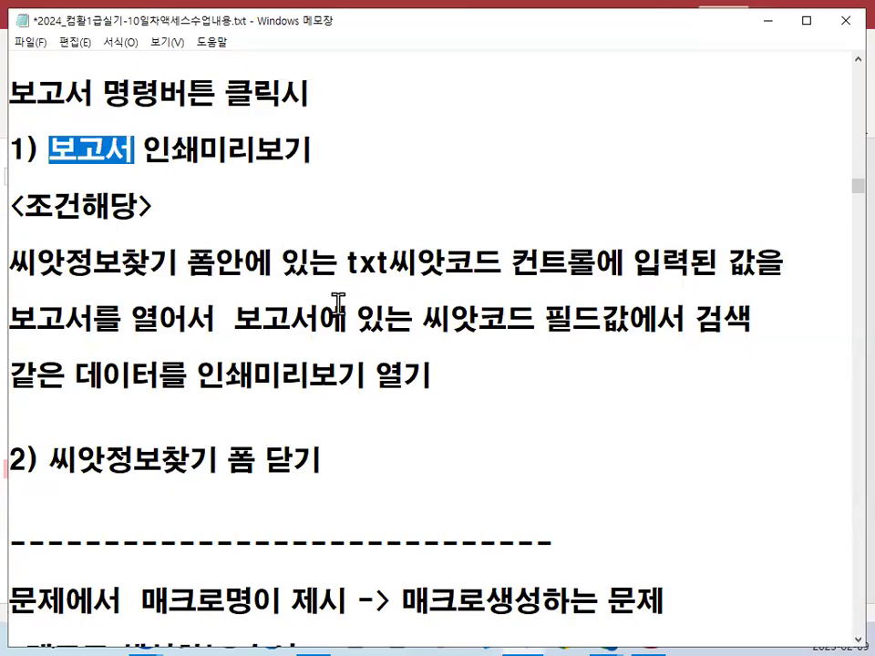
scroll(337, 305, "down", 3)
left_click_drag(169, 318, 355, 318)
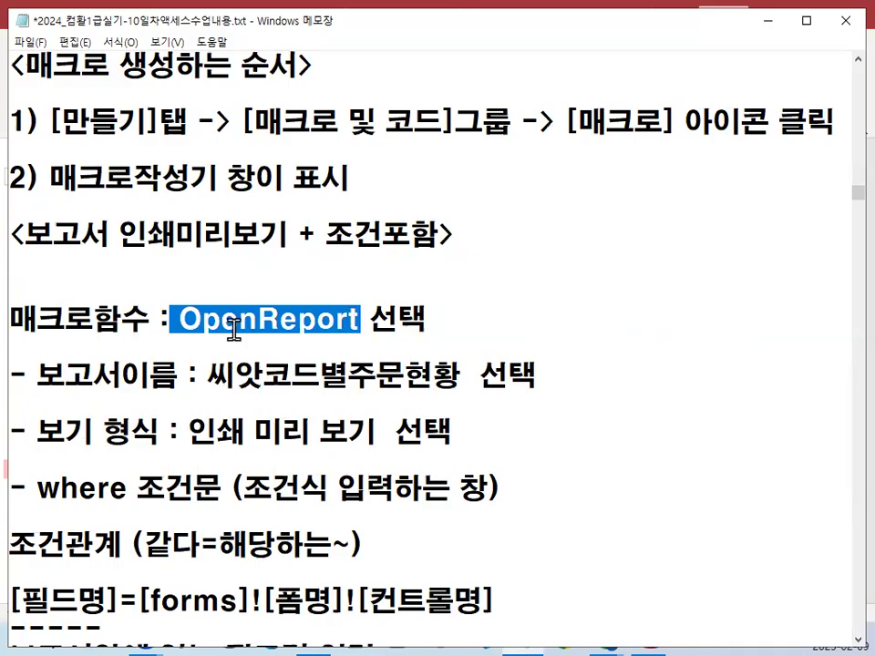
Insert two blank lines below the 매크로함수 : OpenReport 선택 line in the notes
left_click(453, 330)
key("Return")
key("Return")
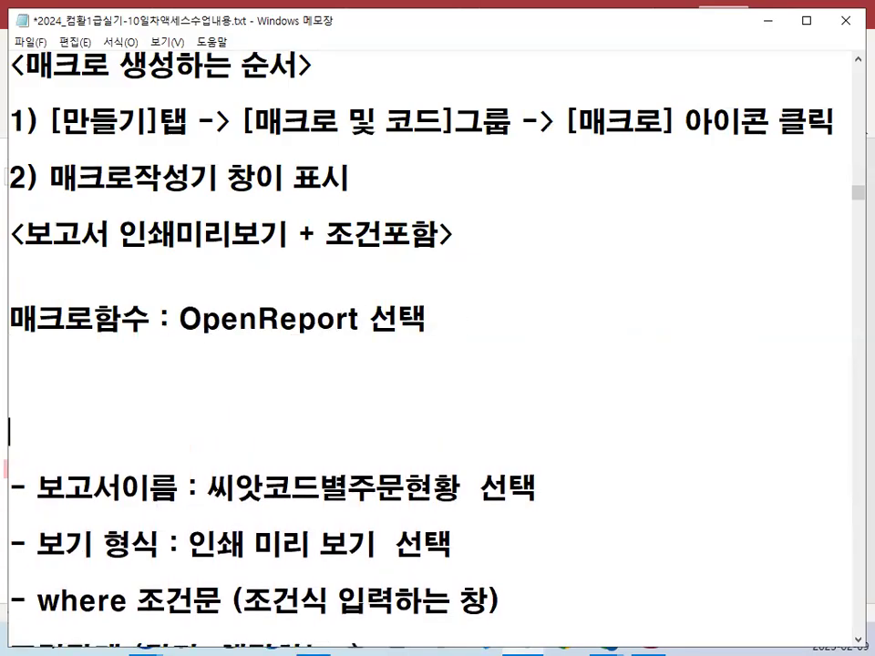
Underline OpenReport and circle its two word parts with the pen, clear the markings, and return to Access
mouse_move(186, 335)
left_mouse_down()
mouse_move(358, 336)
mouse_move(328, 324)
left_mouse_up()
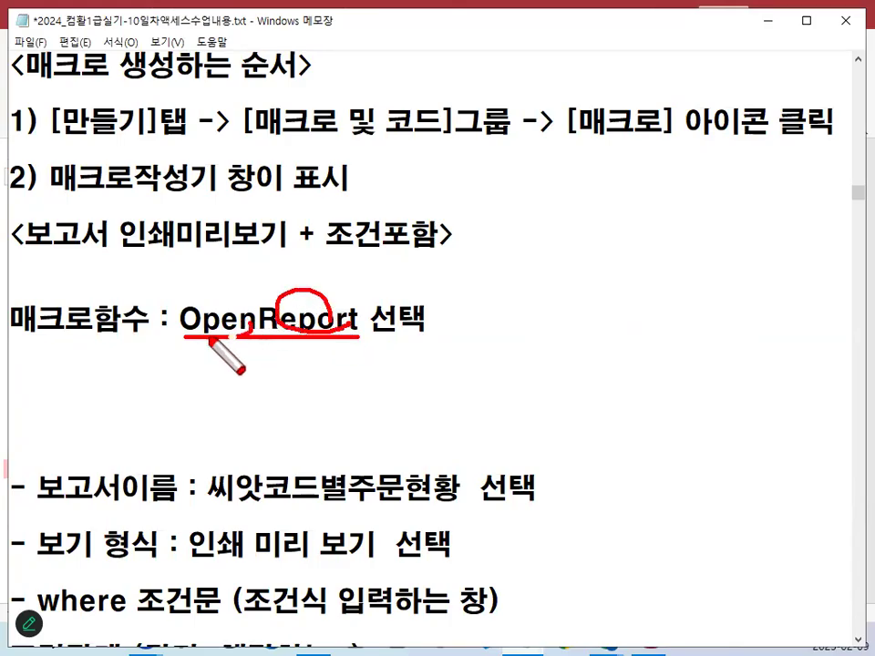
left_click_drag(243, 347, 253, 319)
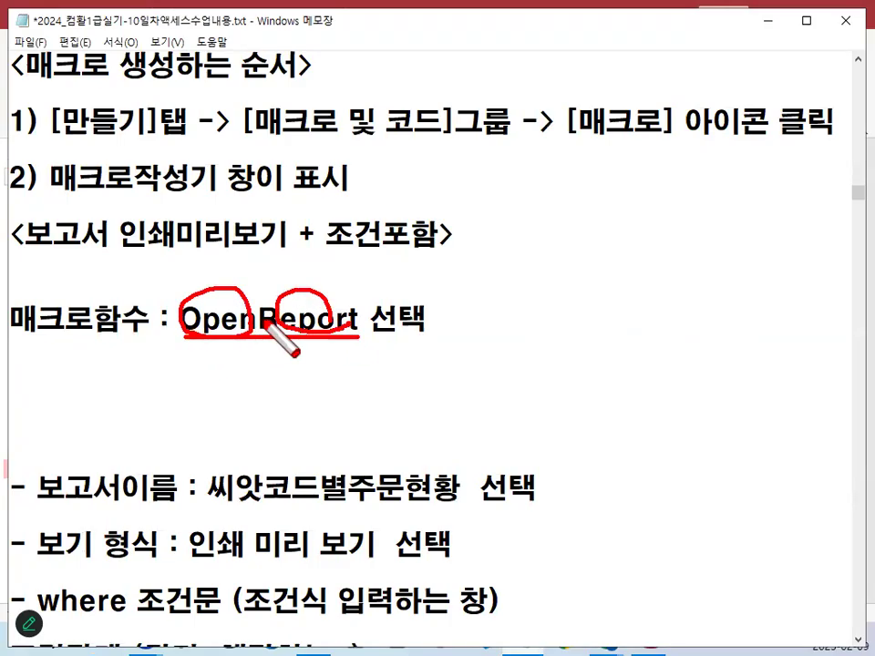
key("Escape")
left_click(772, 22)
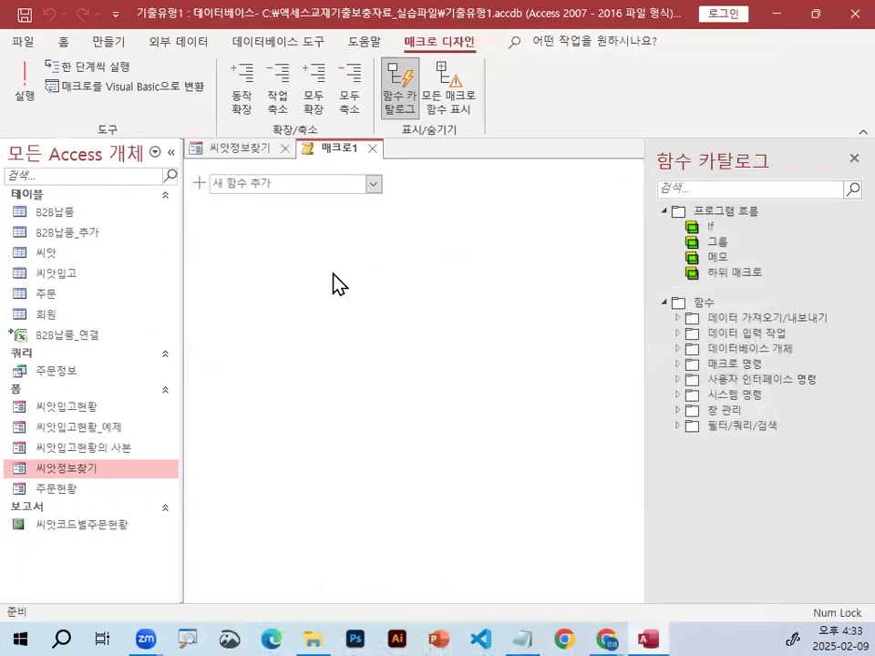
Mark OpenReport in the list of macro functions with the pen, and add it to the new macro
left_click(373, 186)
left_click_drag(377, 236, 378, 319)
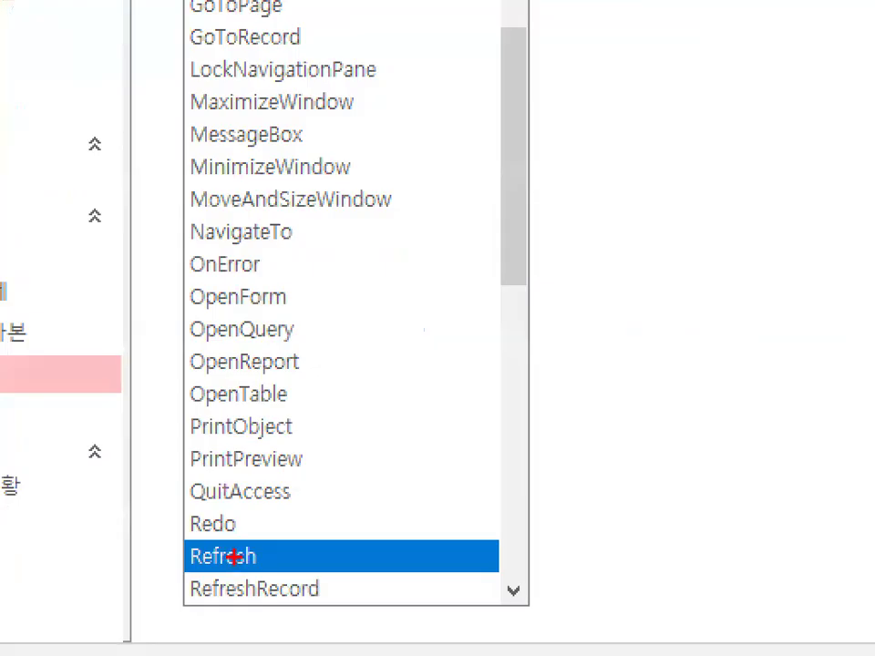
mouse_move(189, 373)
left_mouse_down()
mouse_move(312, 372)
mouse_move(234, 379)
mouse_move(284, 348)
left_mouse_up()
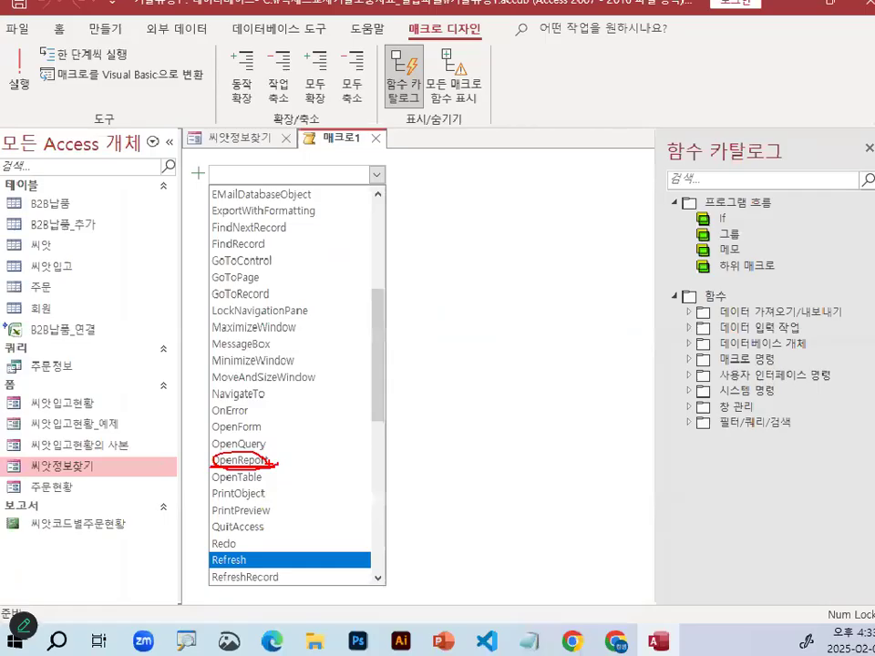
left_click(373, 183)
left_click(373, 183)
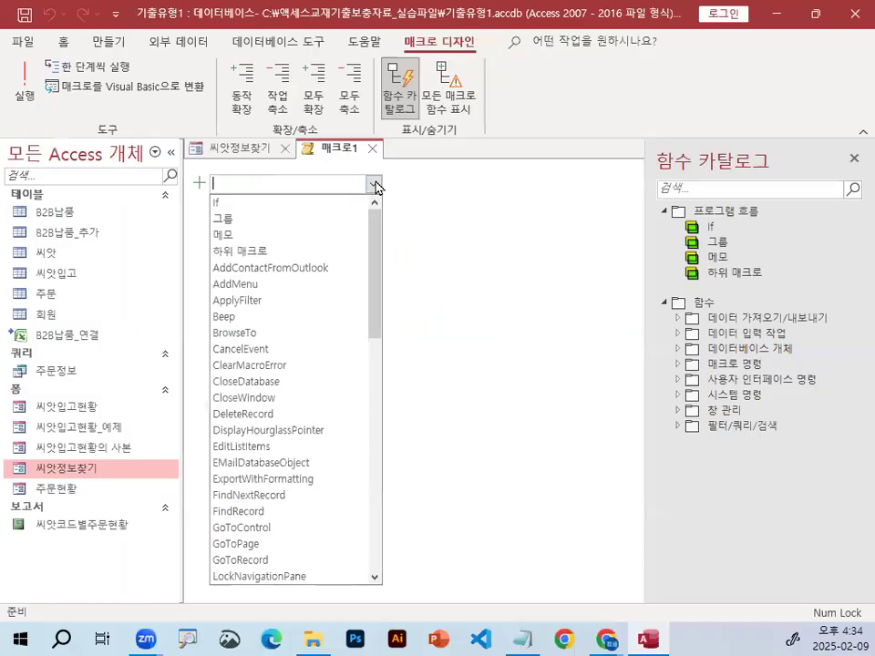
left_click_drag(379, 276, 381, 334)
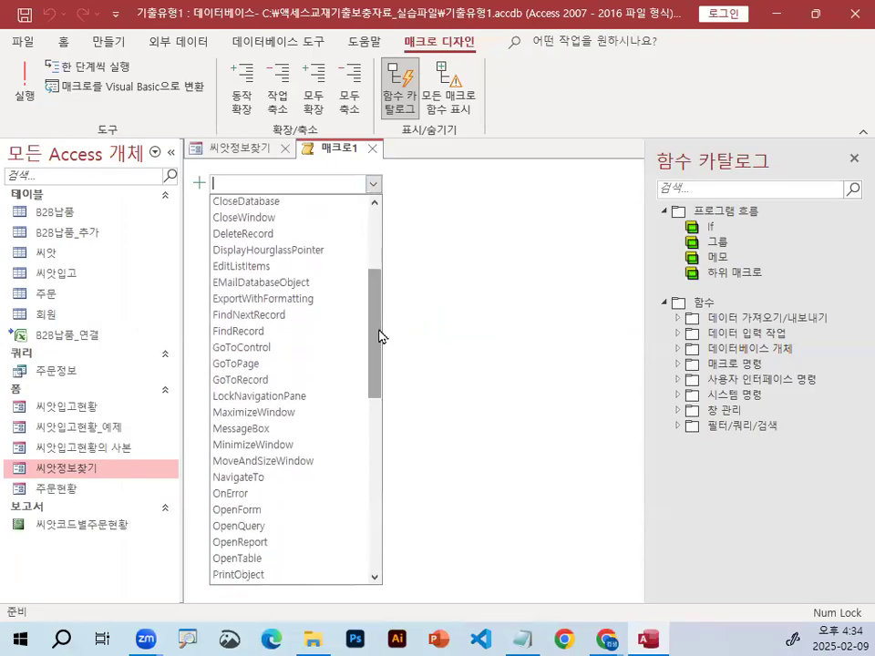
left_click(283, 542)
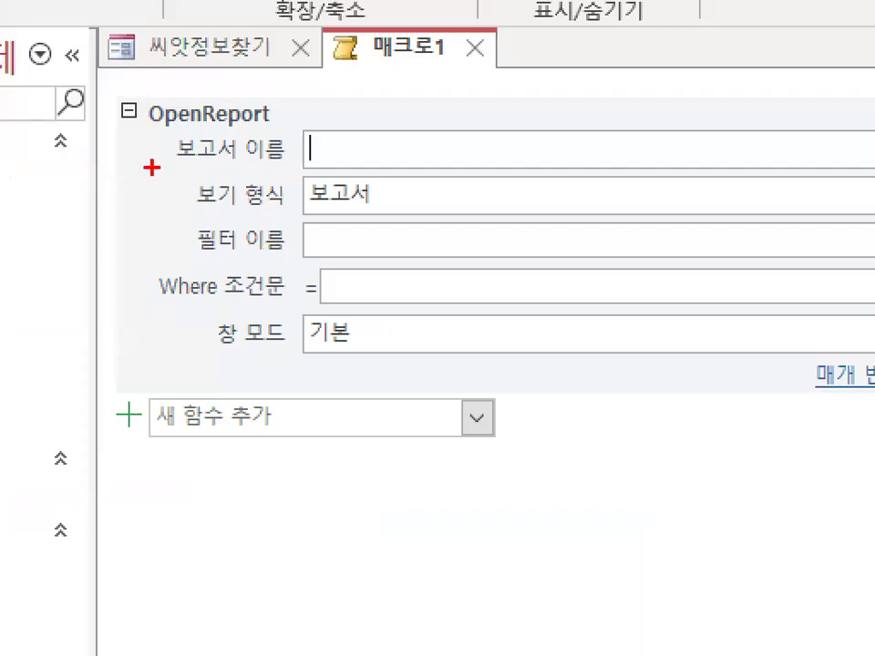
Underline the 보고서 이름 and 보기 형식 arguments of OpenReport with the pen and clear the markings
left_click_drag(197, 208, 276, 203)
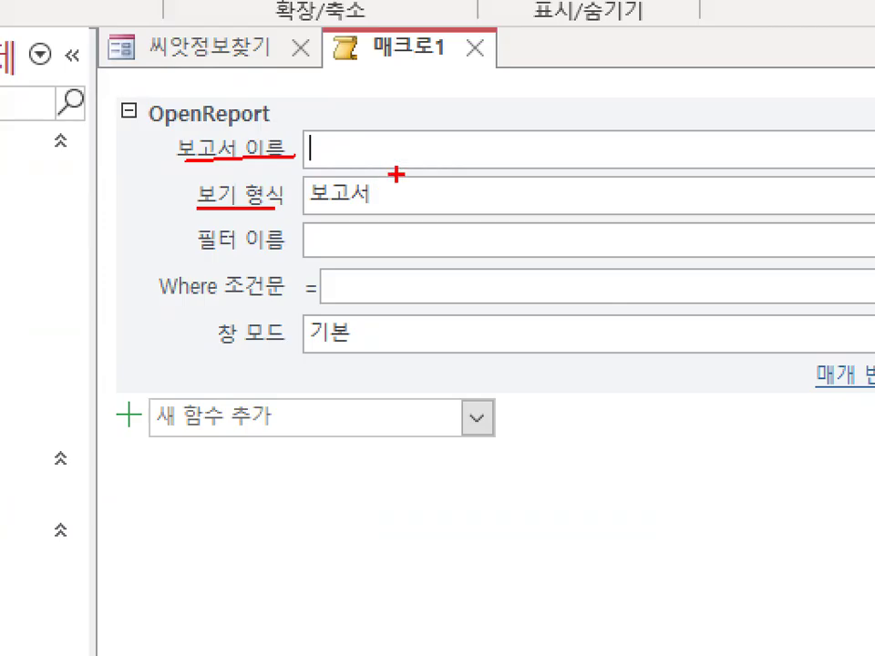
key("Escape")
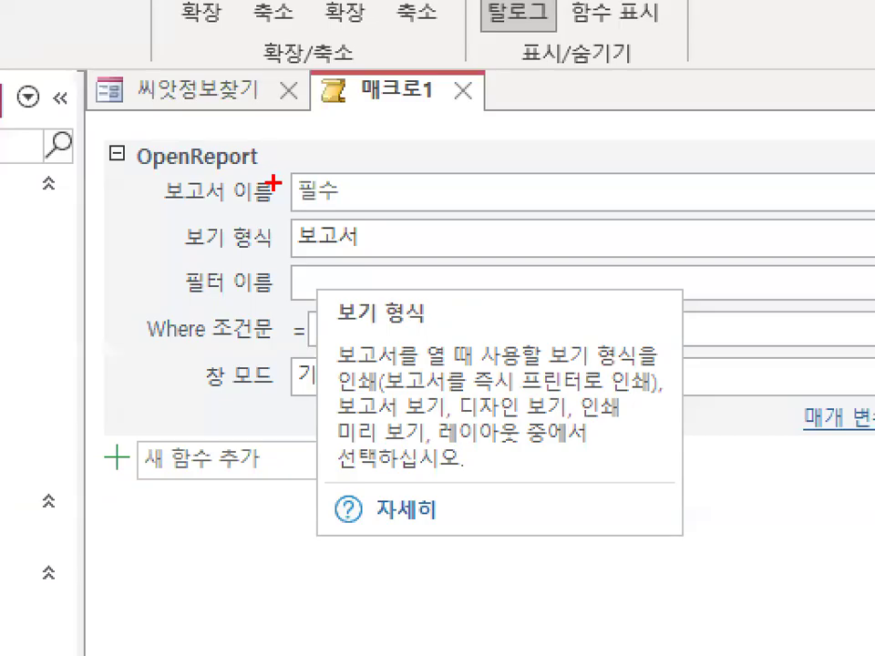
Mark the 보고서 이름 argument with the pen, set it to 씨앗코드별주문현황, and underline the chosen report name
mouse_move(212, 189)
left_mouse_down()
mouse_move(285, 200)
mouse_move(257, 192)
left_mouse_up()
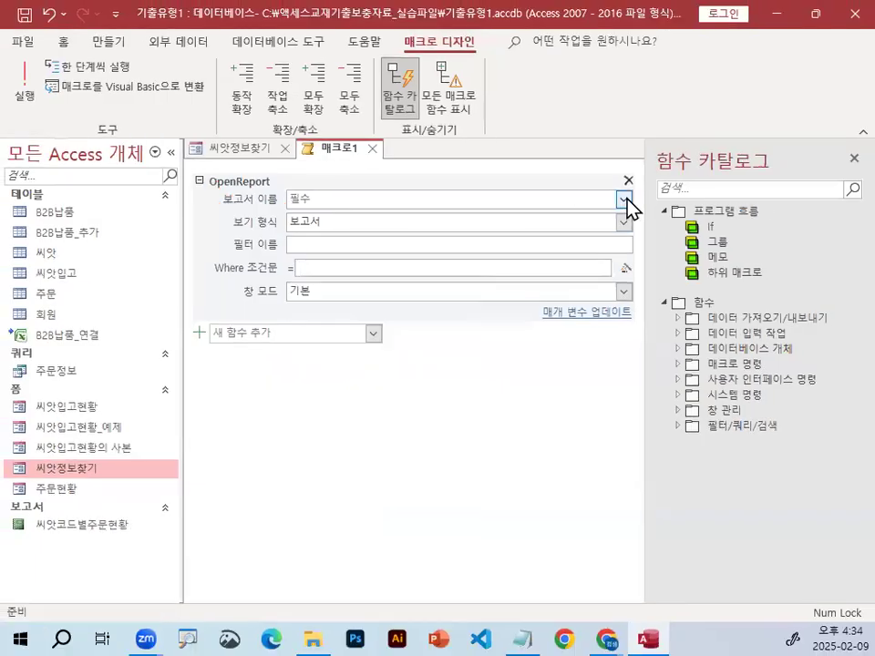
left_click(625, 200)
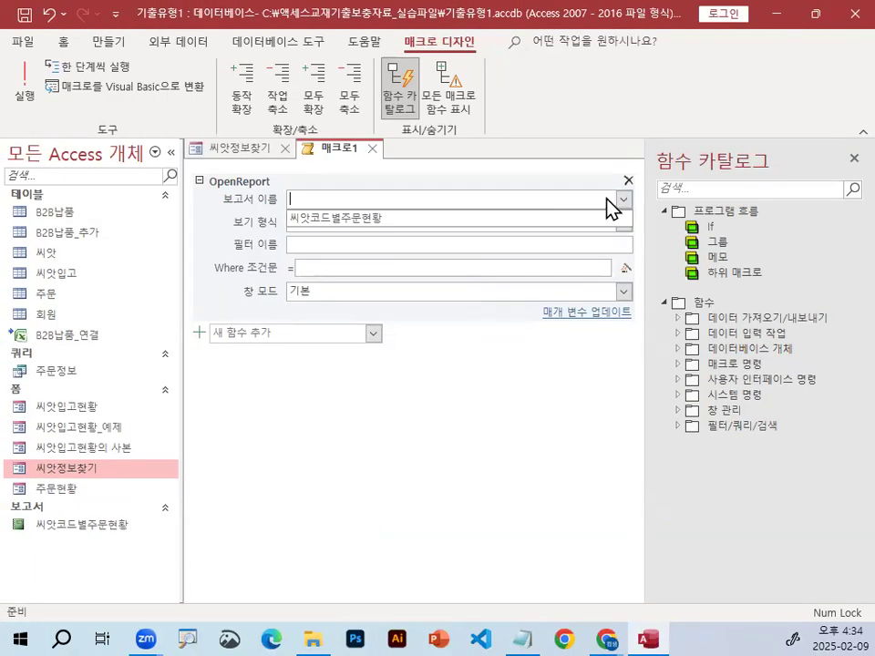
left_click(318, 219)
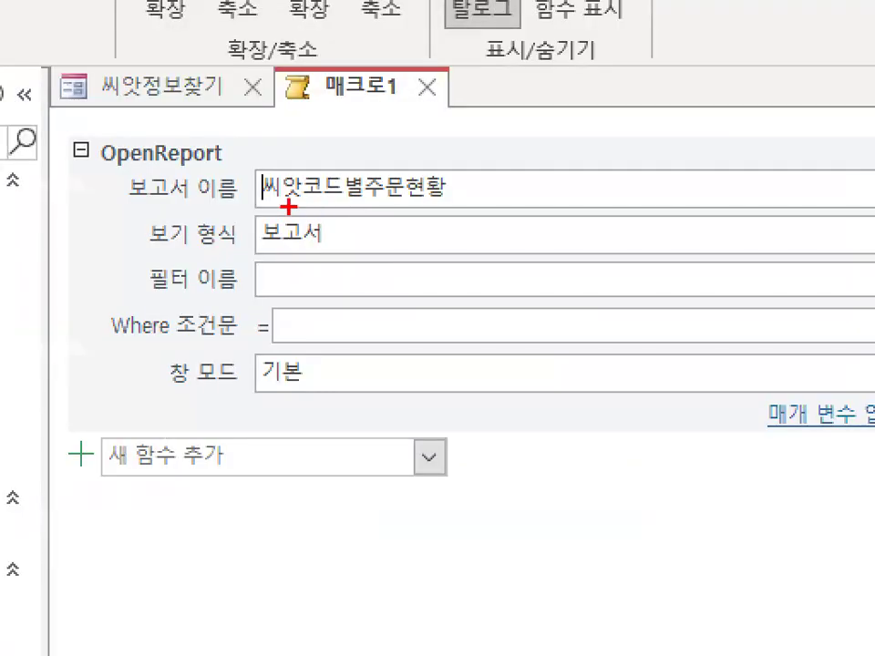
left_click_drag(266, 199, 412, 200)
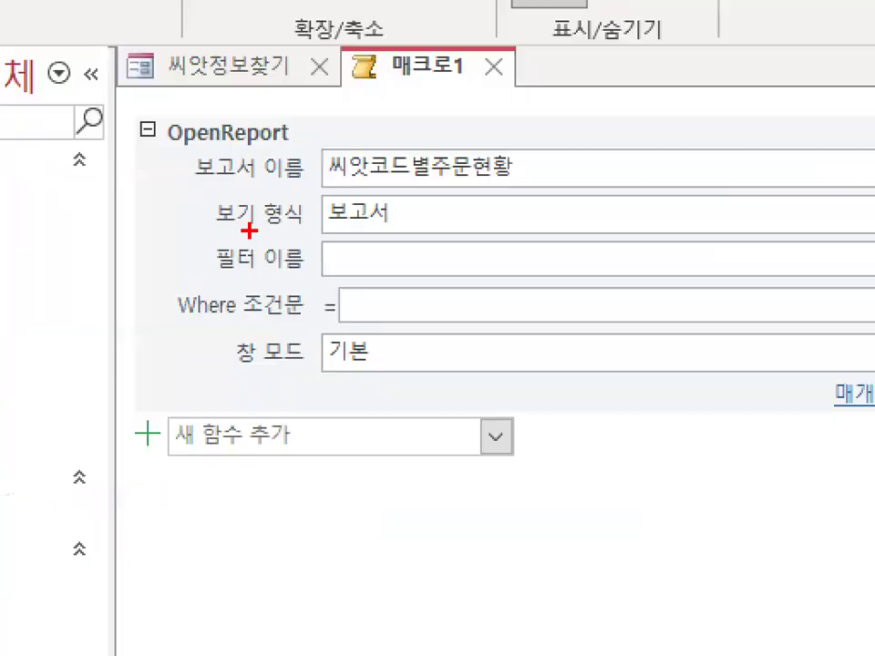
Mark the 보기 형식 argument with the pen, set it to 인쇄 미리 보기, and circle the chosen view
left_click_drag(241, 241, 146, 227)
left_click_drag(214, 209, 254, 184)
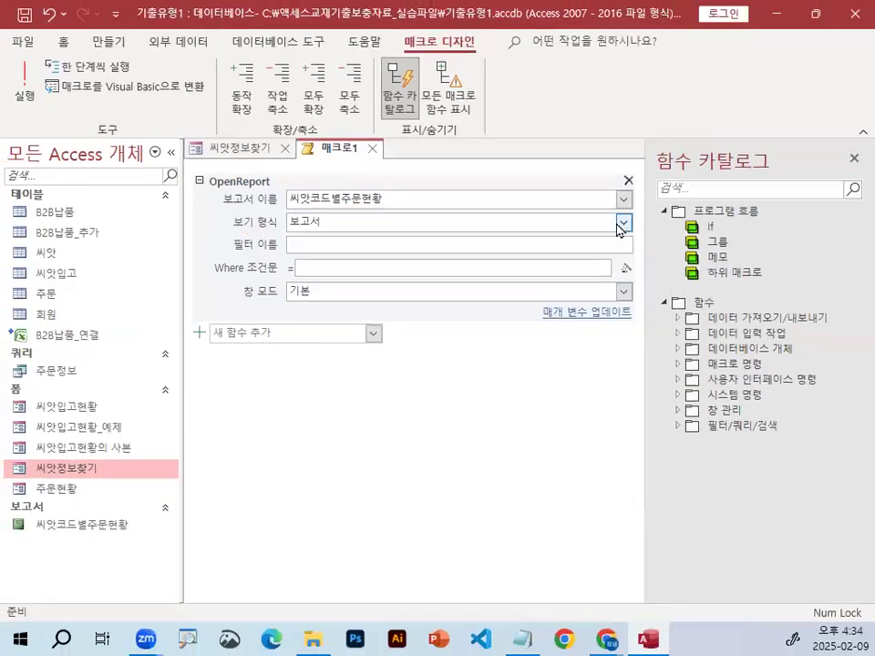
left_click(623, 223)
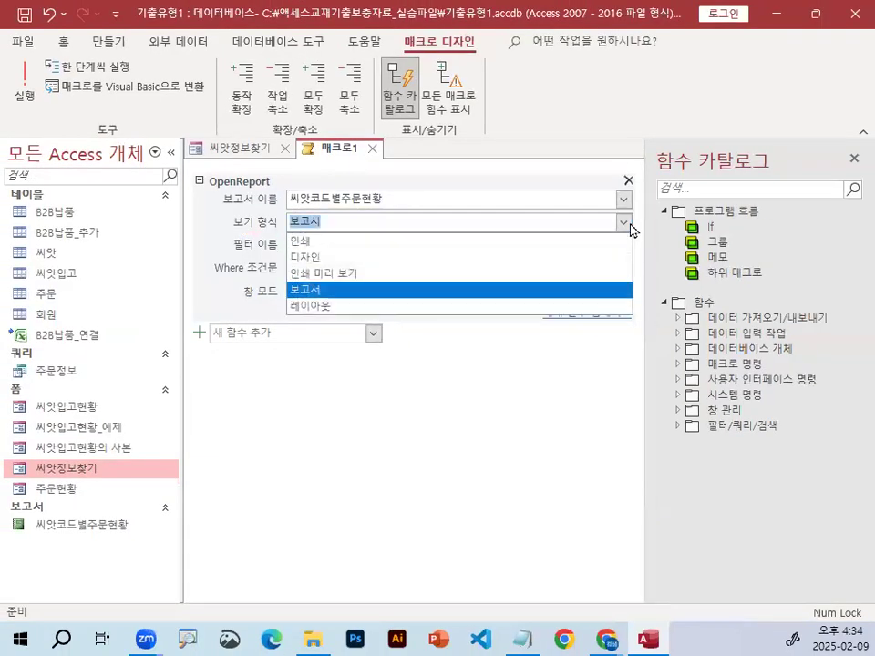
left_click(438, 273)
mouse_move(365, 223)
left_mouse_down()
mouse_move(296, 214)
mouse_move(385, 212)
left_mouse_up()
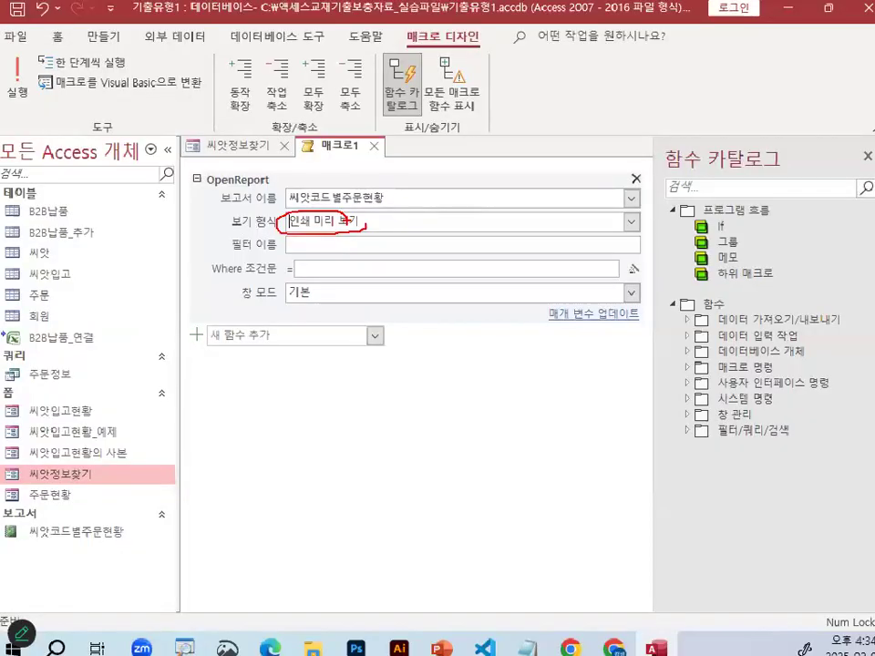
key("e")
mouse_move(327, 239)
left_mouse_down()
mouse_move(393, 228)
mouse_move(438, 191)
left_mouse_up()
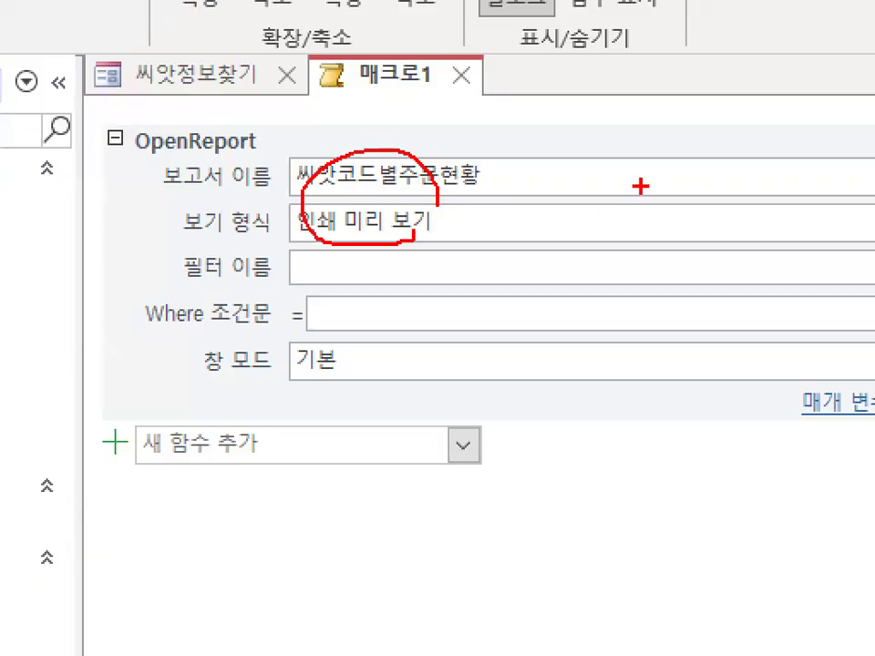
key("e")
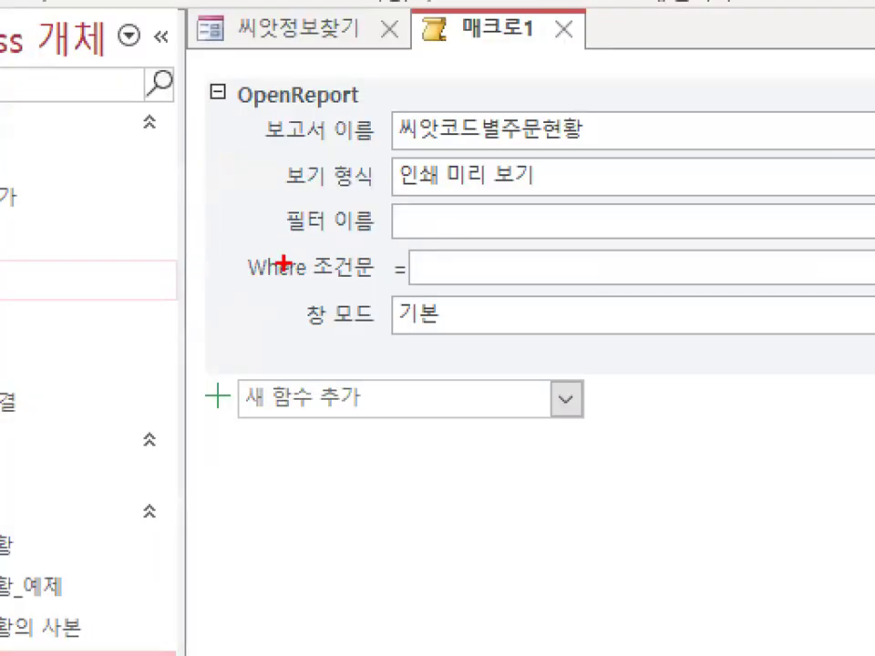
left_click_drag(240, 284, 383, 283)
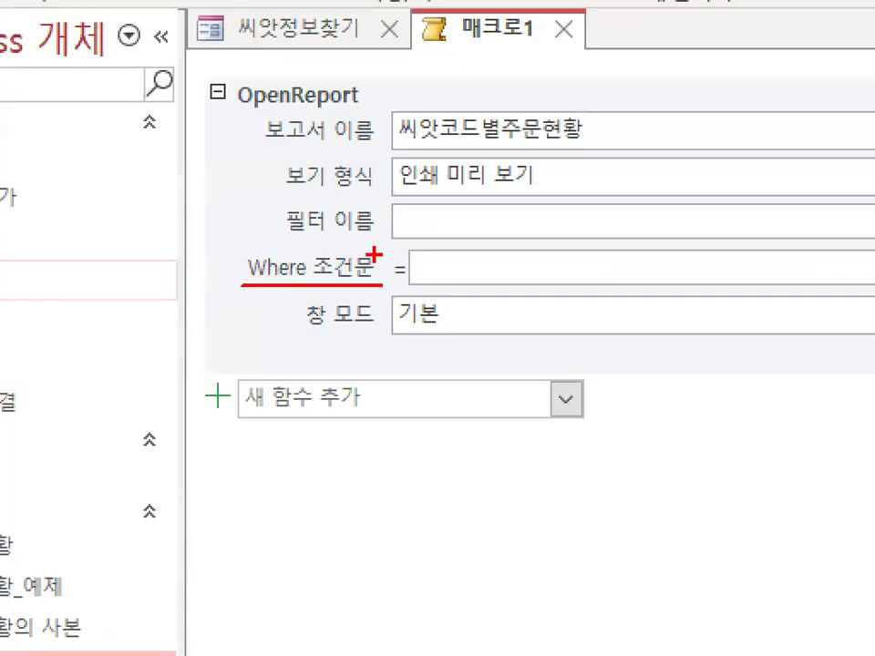
mouse_move(359, 278)
left_mouse_down()
mouse_move(339, 283)
mouse_move(248, 246)
left_mouse_up()
mouse_move(418, 262)
left_mouse_down()
mouse_move(425, 273)
mouse_move(494, 199)
left_mouse_up()
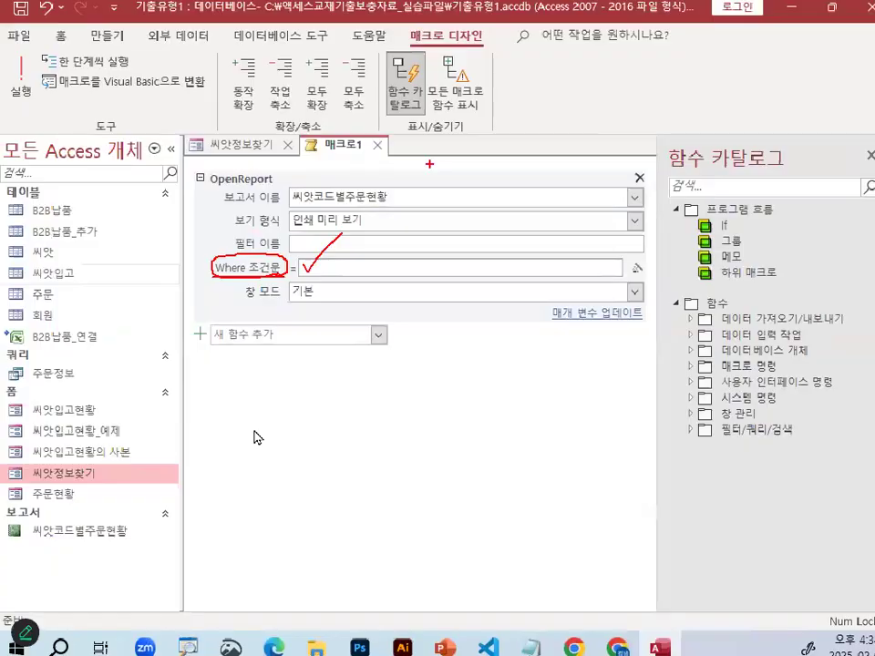
key("Escape")
Switch to the Notepad class notes, remove the extra blank lines above the 보고서이름 item and insert blank lines above the where 조건문 item
key("alt+Tab")
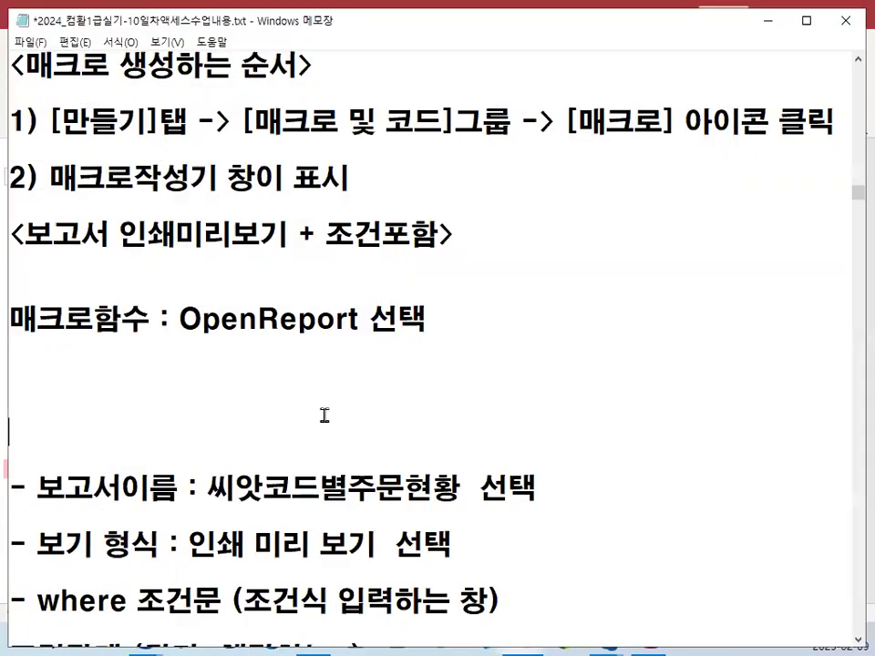
key("Delete")
key("Delete")
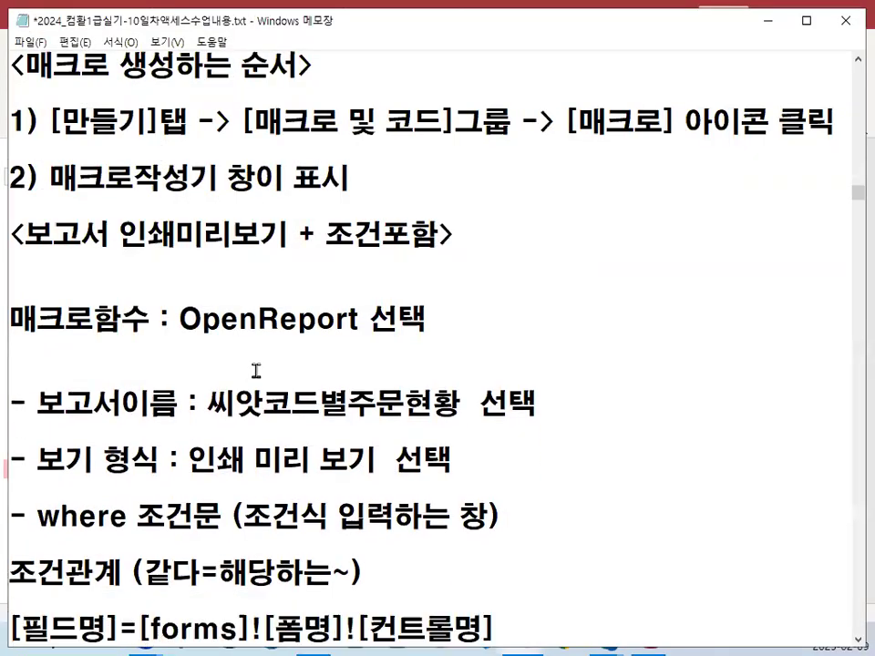
key("Return")
key("Return")
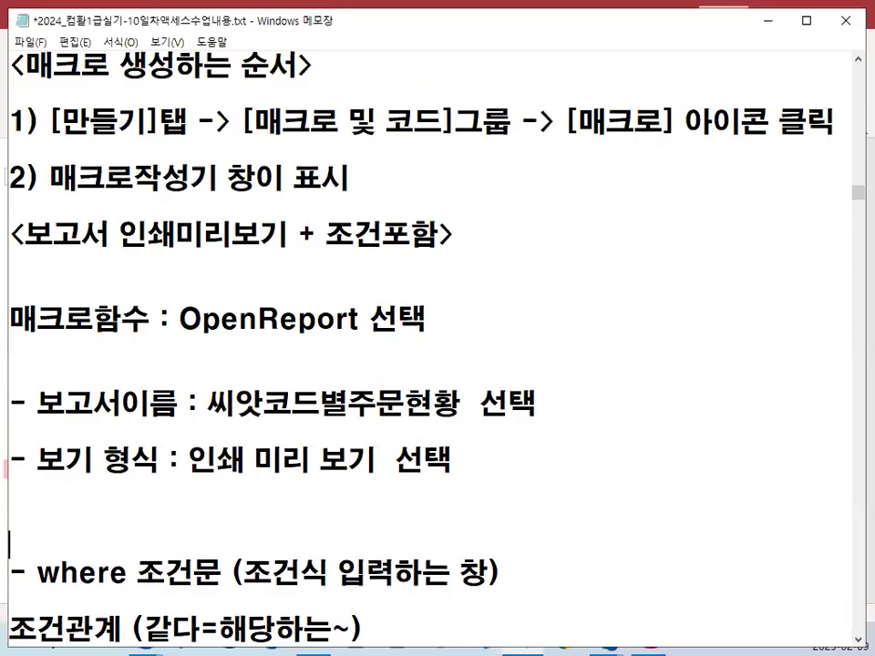
Read the where 조건문 notes, going through the 조건관계 line and each part of the [필드명]=[forms]![폼명]![컨트롤명] pattern
scroll(263, 335, "down", 3)
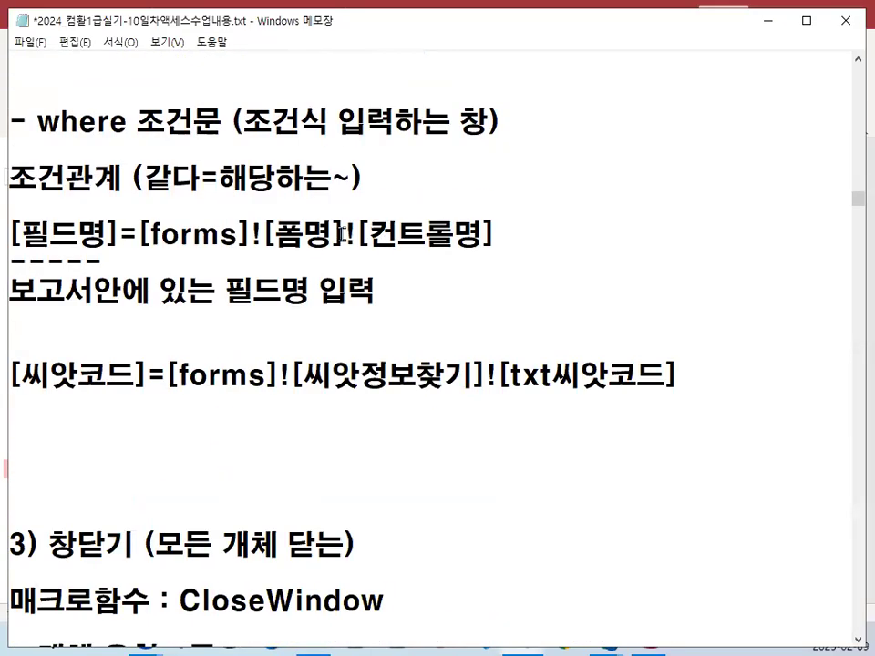
scroll(246, 290, "up", 1)
left_click_drag(243, 289, 503, 290)
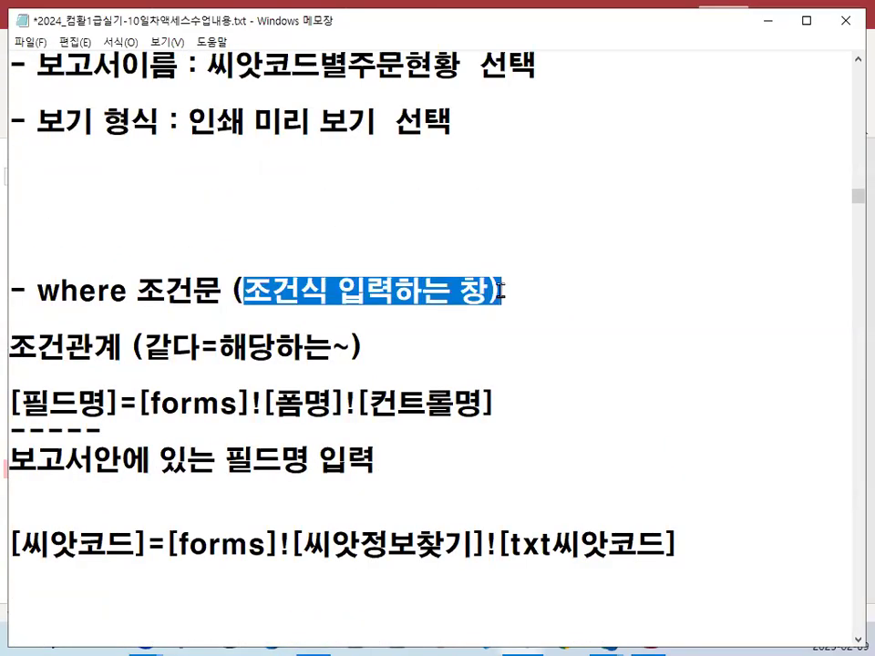
scroll(503, 290, "down", 1)
left_click_drag(17, 266, 331, 265)
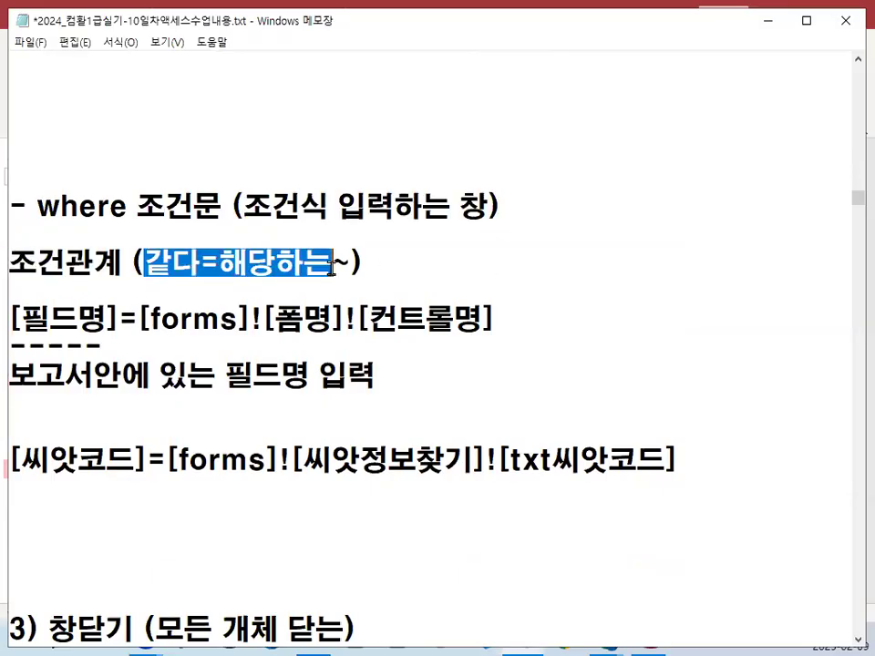
scroll(238, 306, "down", 1)
double_click(94, 236)
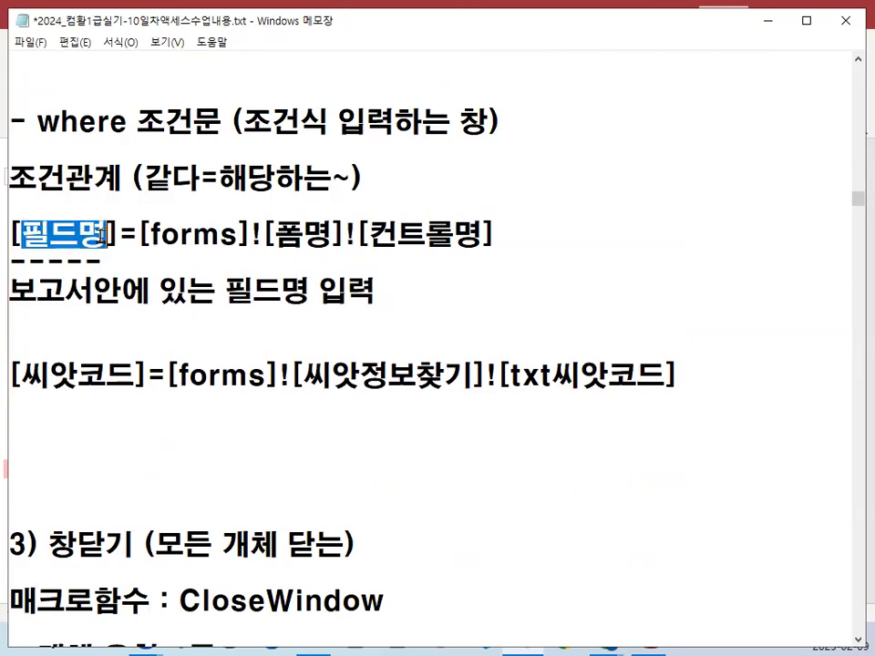
double_click(94, 233)
double_click(128, 235)
left_click_drag(150, 236, 239, 235)
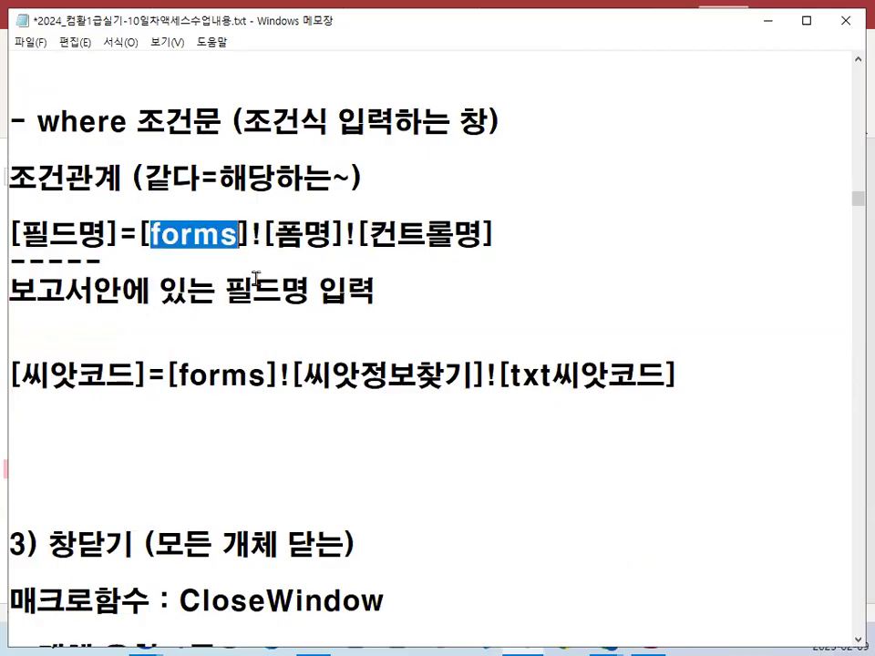
double_click(256, 235)
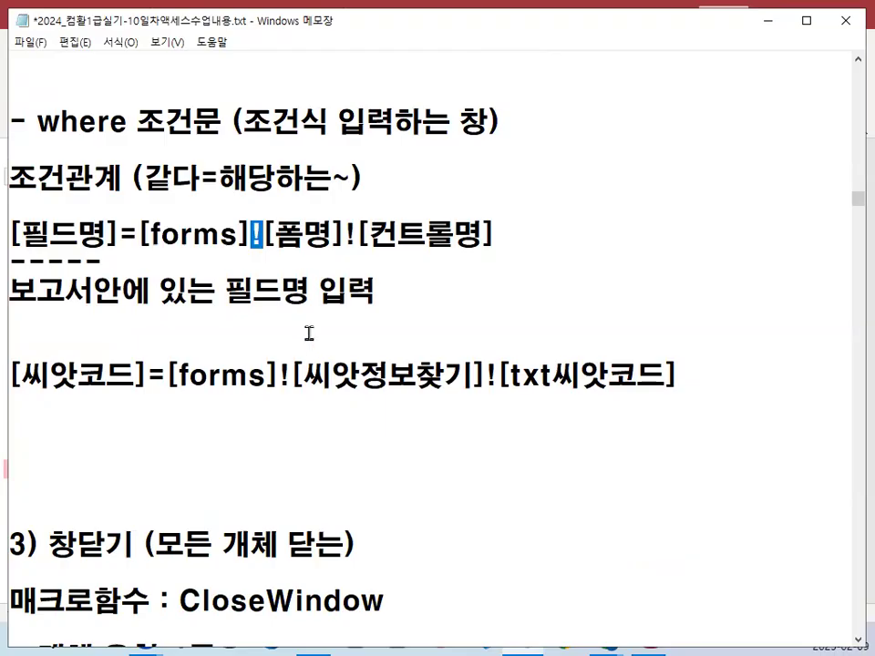
double_click(302, 236)
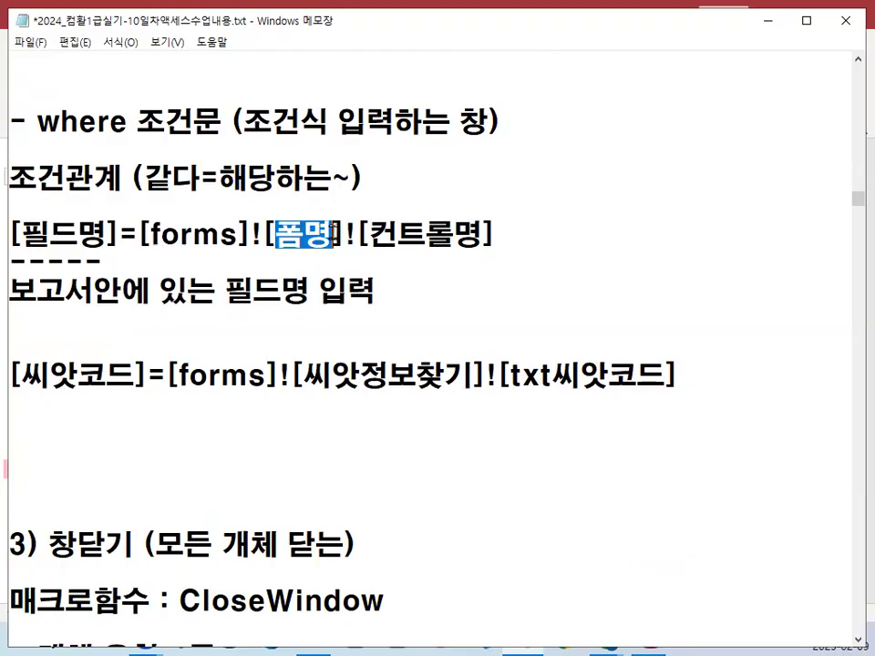
double_click(351, 235)
left_click_drag(375, 231, 498, 235)
left_click(497, 235)
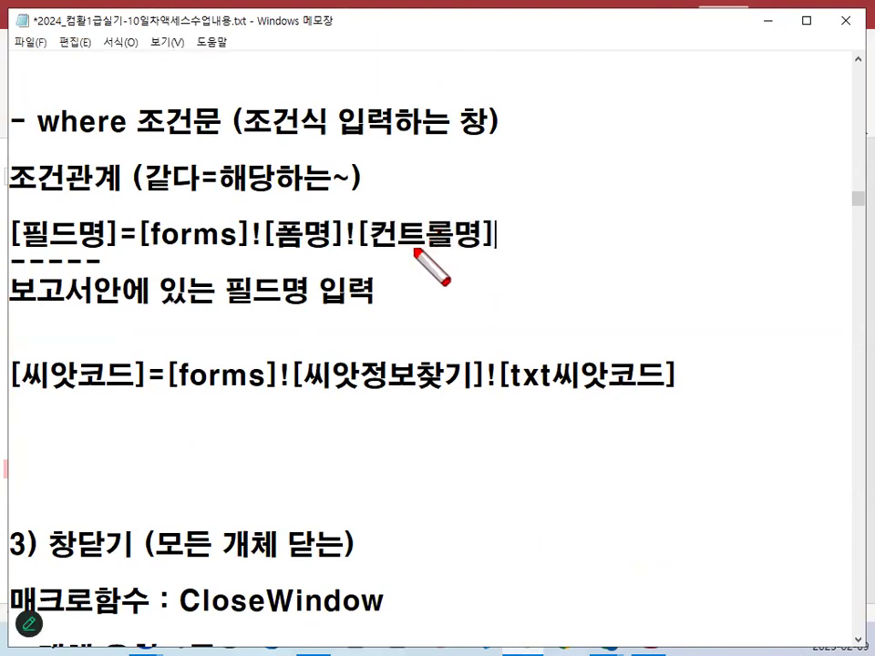
Examine how the control name relates to the field name and where the exclamation marks separate forms, form name and control name
mouse_move(376, 248)
left_mouse_down()
mouse_move(446, 254)
mouse_move(485, 243)
left_mouse_up()
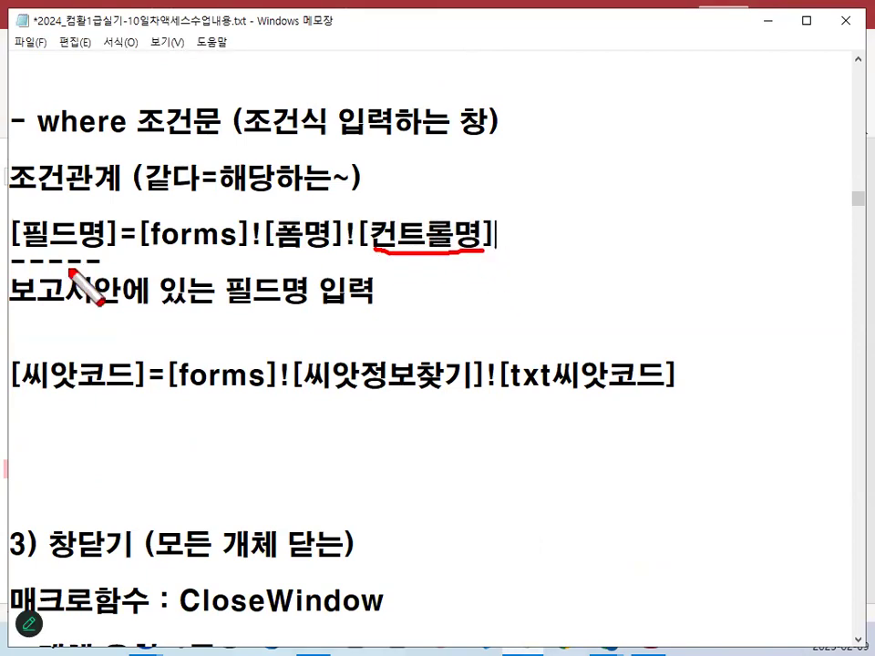
left_click_drag(19, 260, 113, 257)
mouse_move(401, 220)
left_mouse_down()
mouse_move(155, 151)
mouse_move(96, 222)
mouse_move(118, 218)
left_mouse_up()
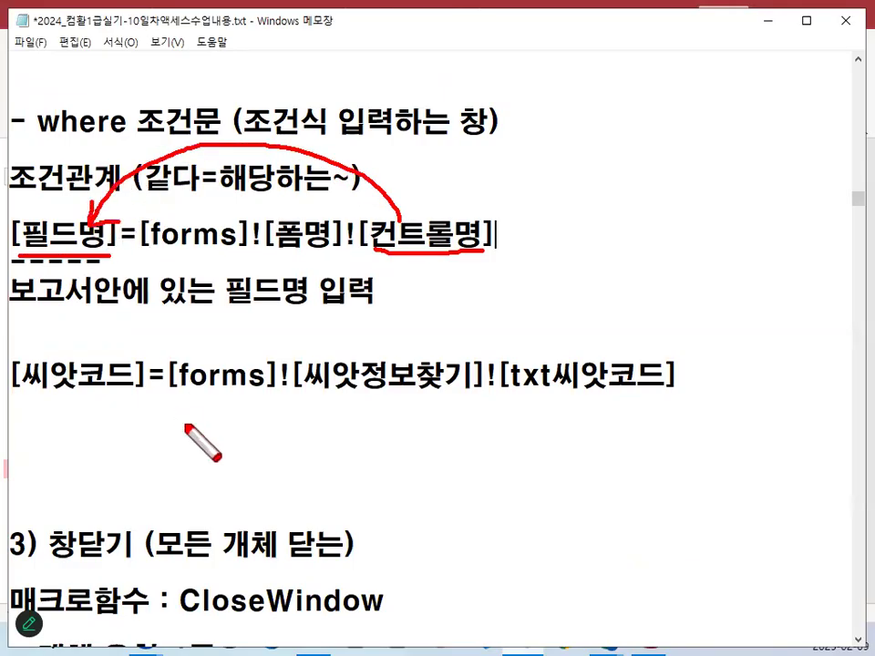
key("Escape")
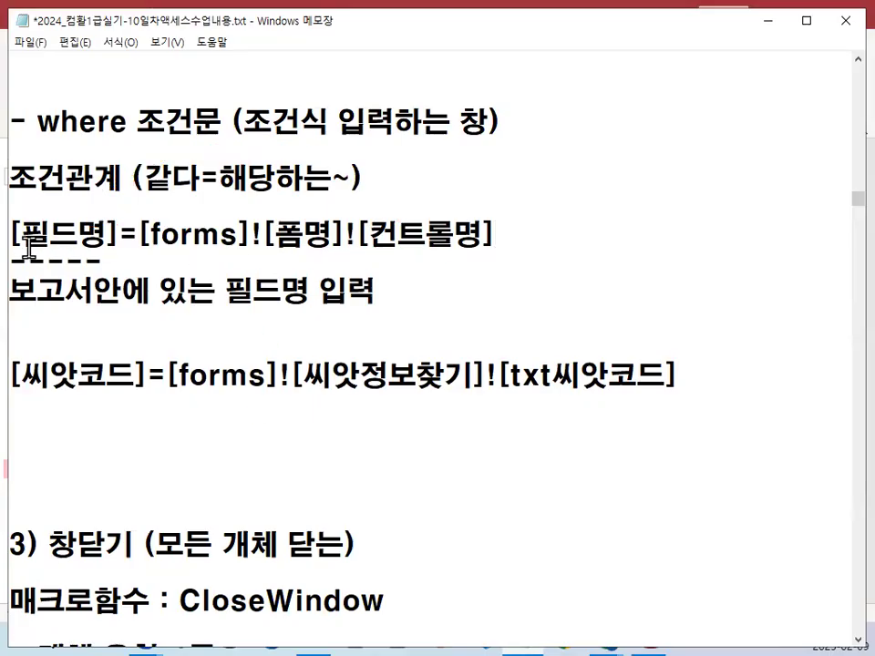
left_click_drag(19, 234, 586, 239)
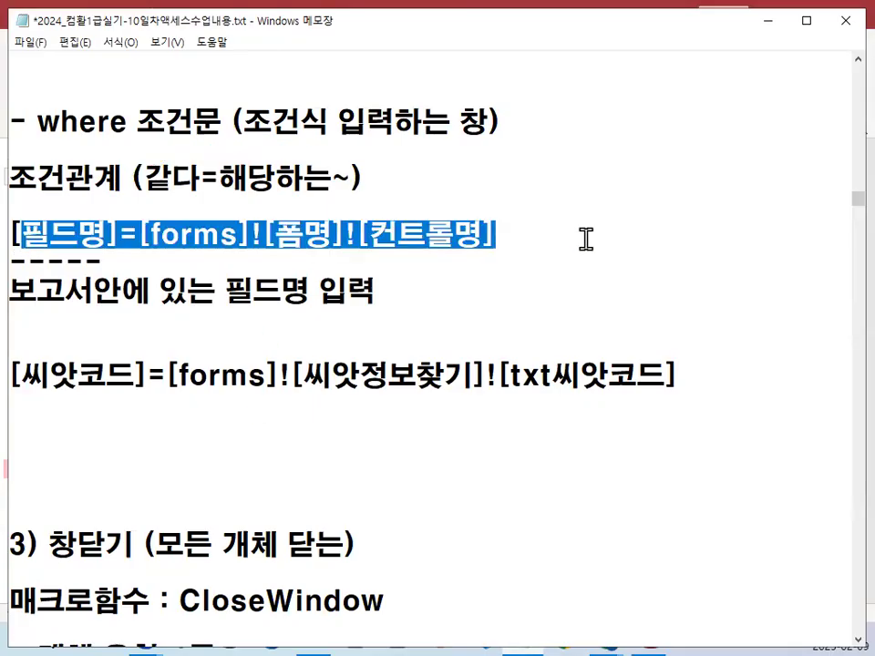
left_click_drag(140, 234, 120, 234)
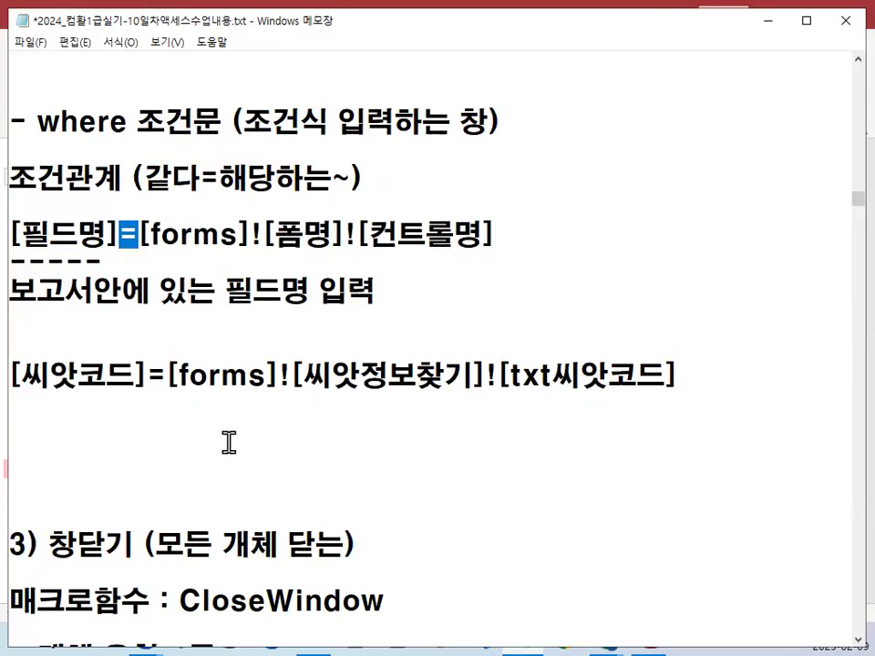
left_click(259, 254)
key("ctrl+1")
mouse_move(239, 221)
left_mouse_down()
mouse_move(259, 248)
mouse_move(290, 234)
left_mouse_up()
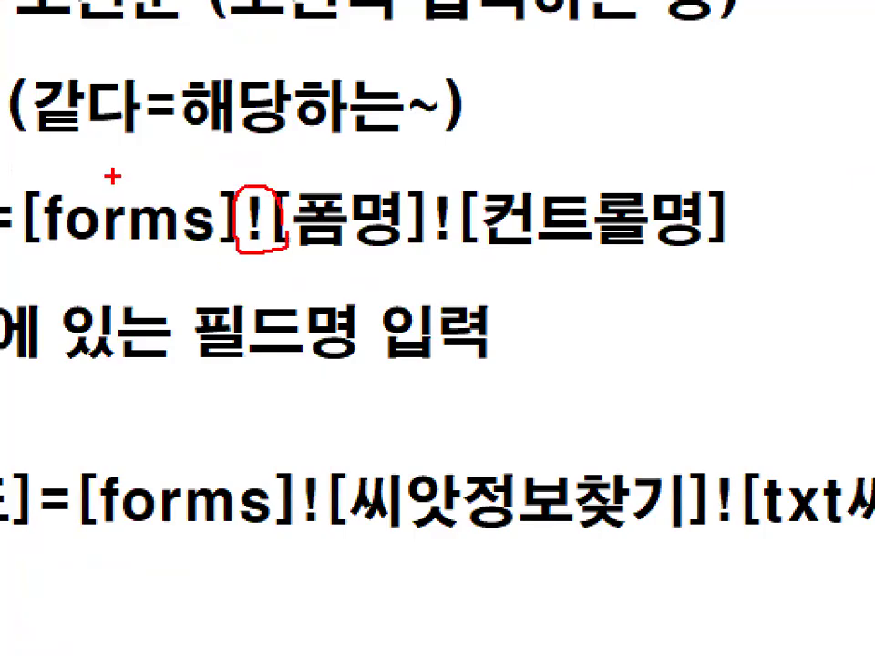
left_click_drag(119, 178, 287, 139)
left_click_drag(389, 161, 460, 134)
left_click_drag(555, 182, 644, 107)
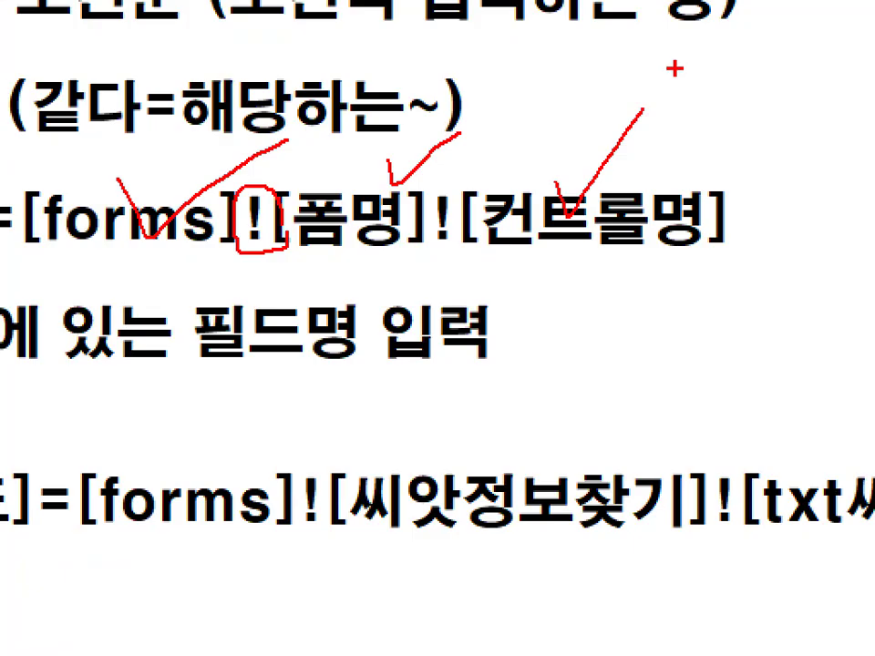
mouse_move(428, 183)
left_mouse_down()
mouse_move(421, 244)
mouse_move(492, 224)
left_mouse_up()
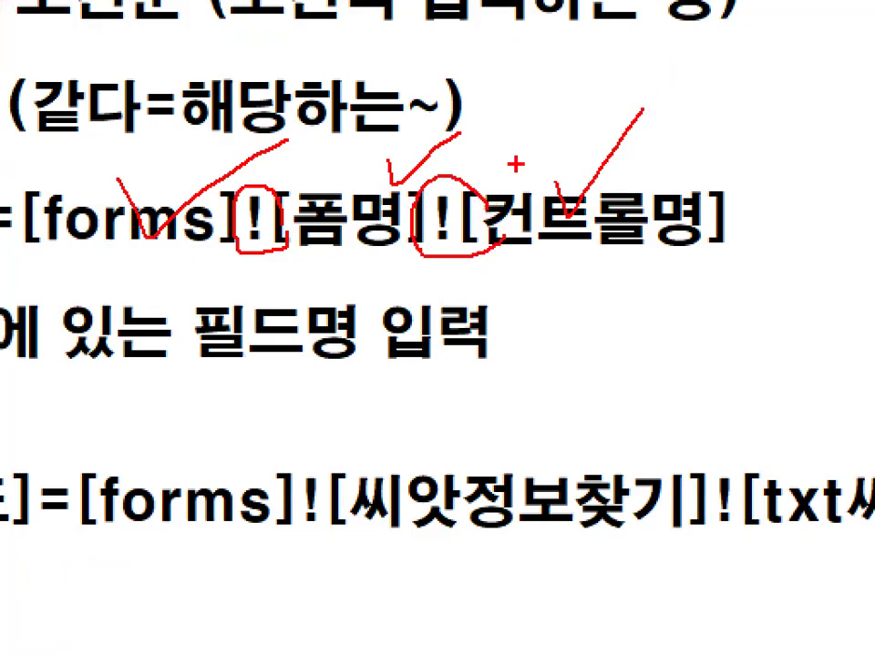
scroll(516, 164, "down", 3)
key("Escape")
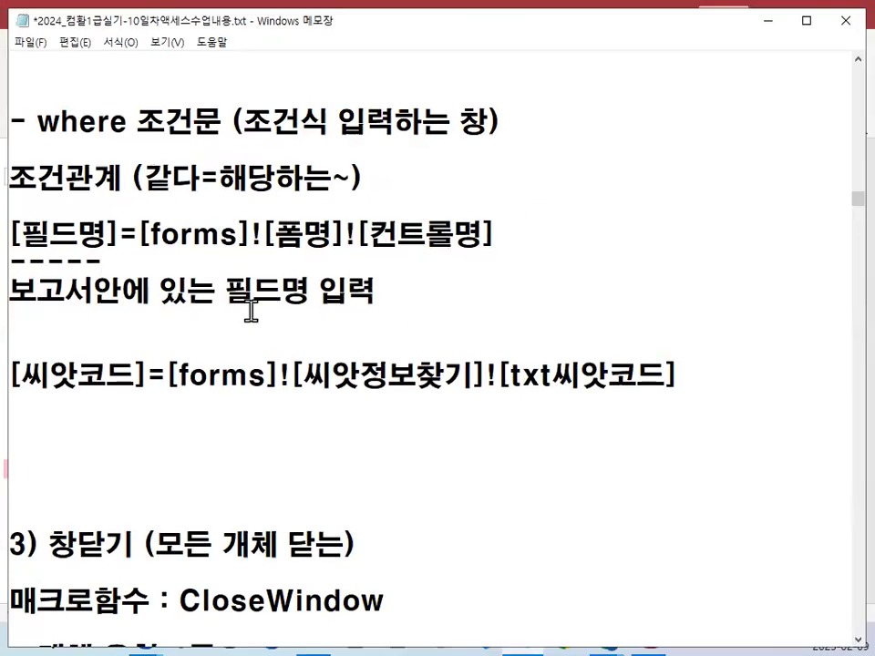
Add the line "컨트롤명.RowSource" in the blank space between the 보기 형식 and where 조건문 items
scroll(315, 270, "up", 1)
left_click(250, 191)
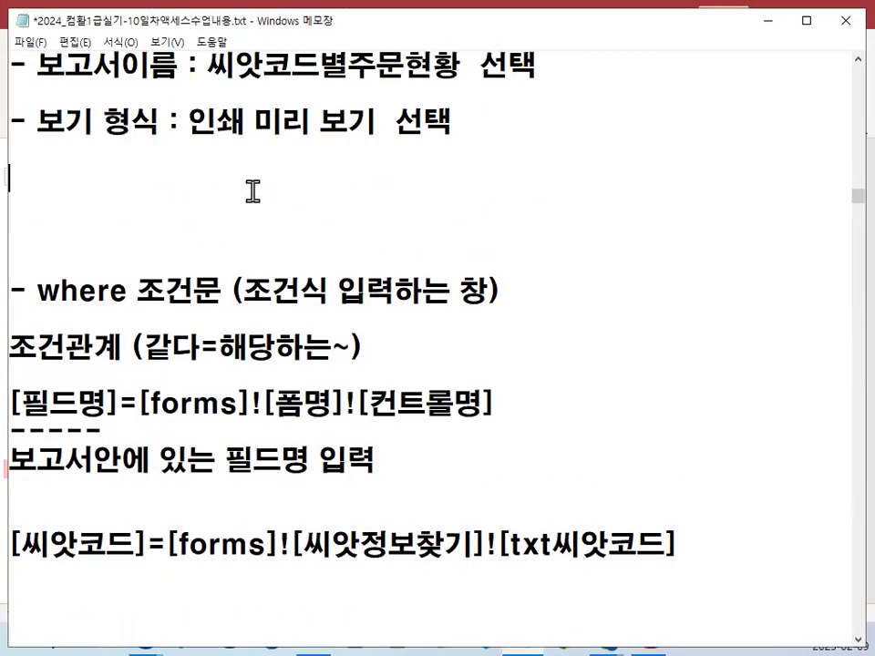
key("Return")
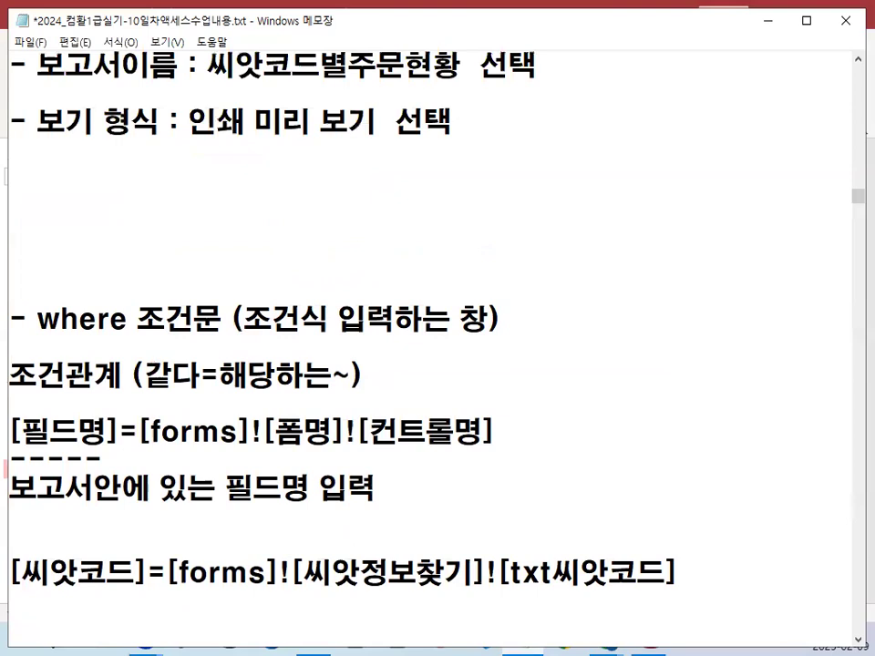
type("컨트롤명.")
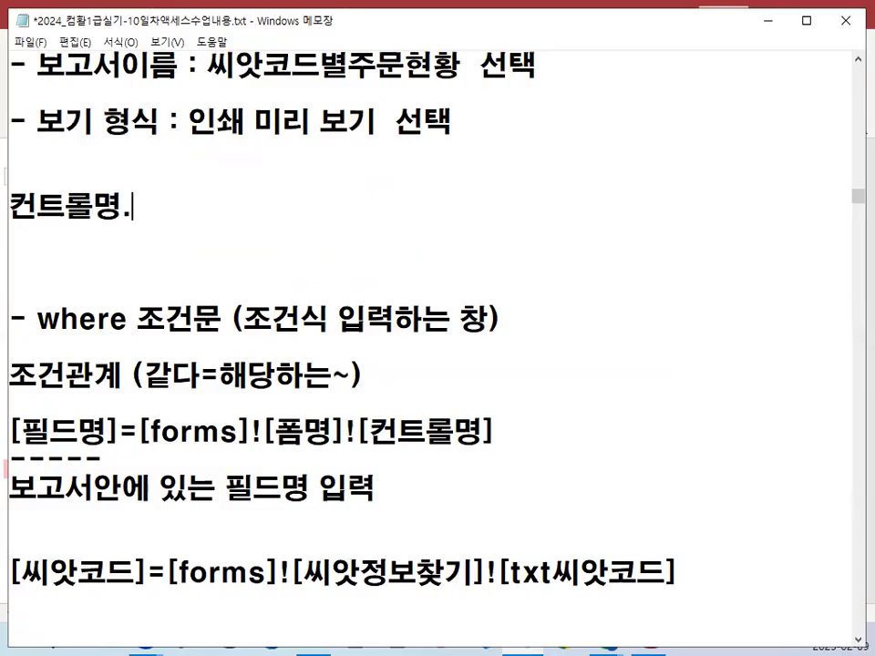
type("RowSource")
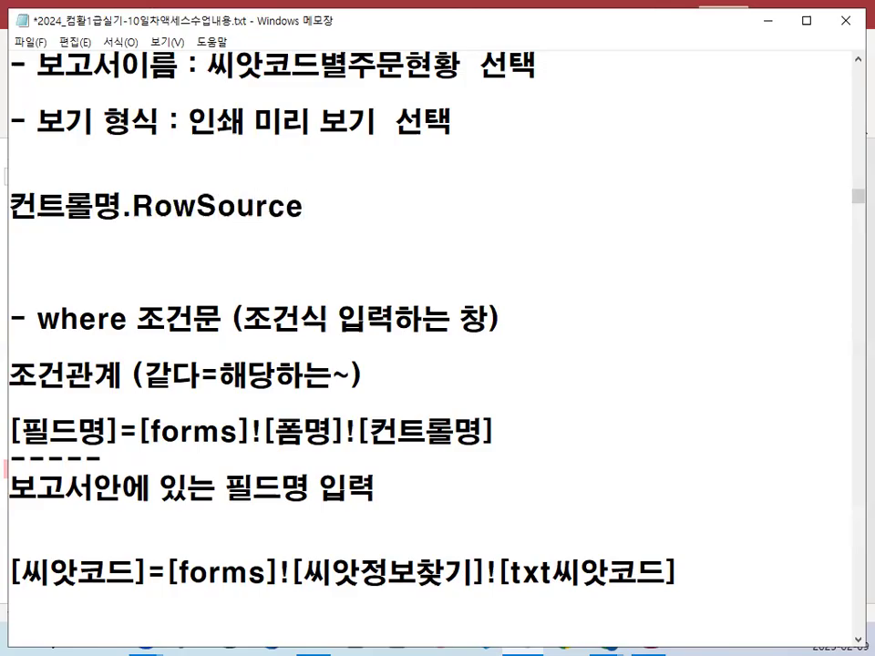
Compare the dot separator in 컨트롤명.RowSource with the exclamation-mark separators in the [forms]![폼명]![컨트롤명] expression
mouse_move(8, 228)
left_mouse_down()
mouse_move(87, 234)
mouse_move(310, 219)
left_mouse_up()
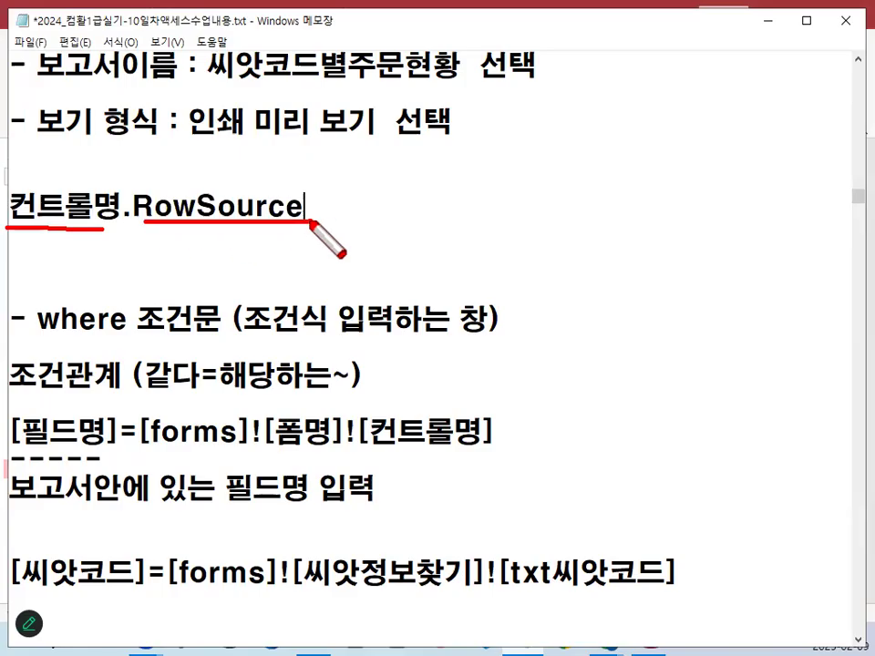
left_click_drag(73, 178, 117, 162)
left_click_drag(209, 164, 255, 143)
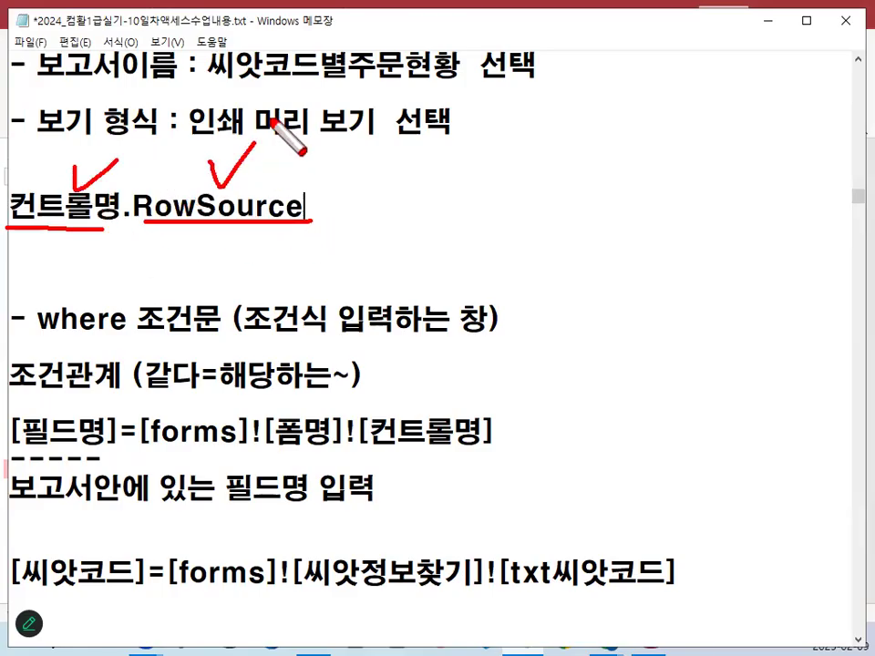
left_click_drag(113, 215, 139, 222)
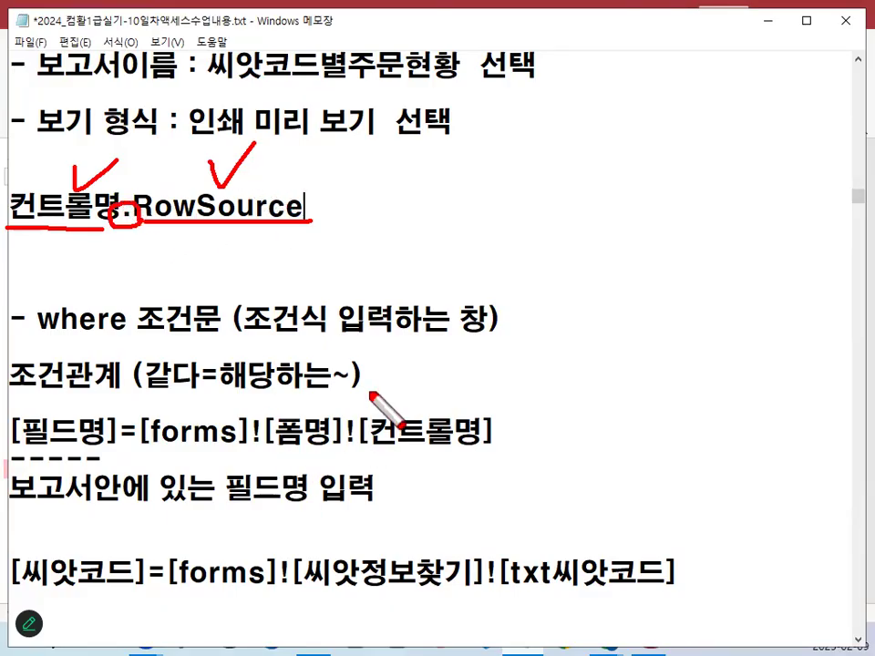
left_click_drag(371, 393, 278, 477)
left_click_drag(275, 399, 342, 478)
left_click_drag(444, 399, 421, 474)
mouse_move(410, 401)
left_mouse_down()
mouse_move(504, 518)
mouse_move(504, 540)
left_mouse_up()
key("Escape")
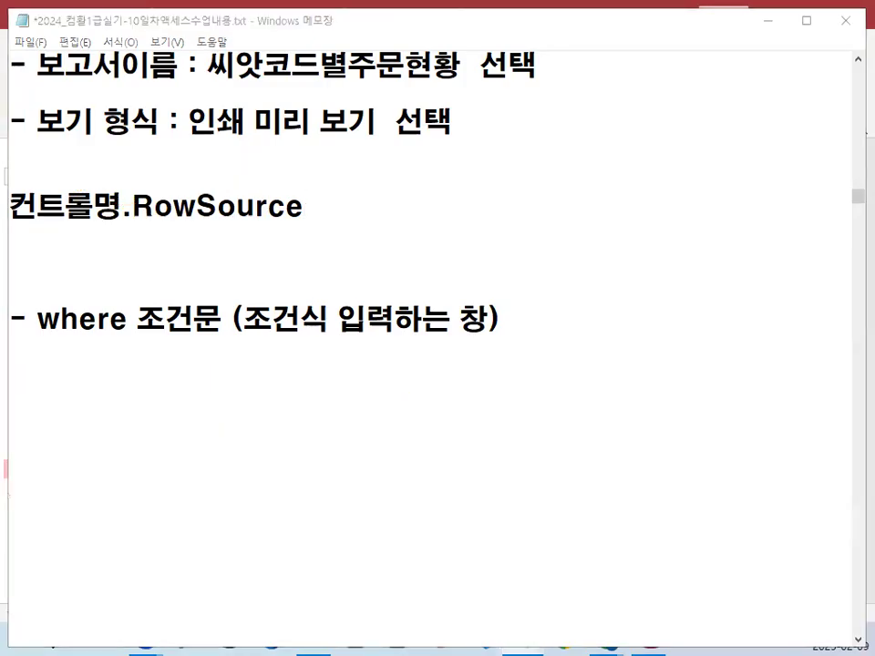
key("ctrl+1")
left_click_drag(346, 449, 339, 385)
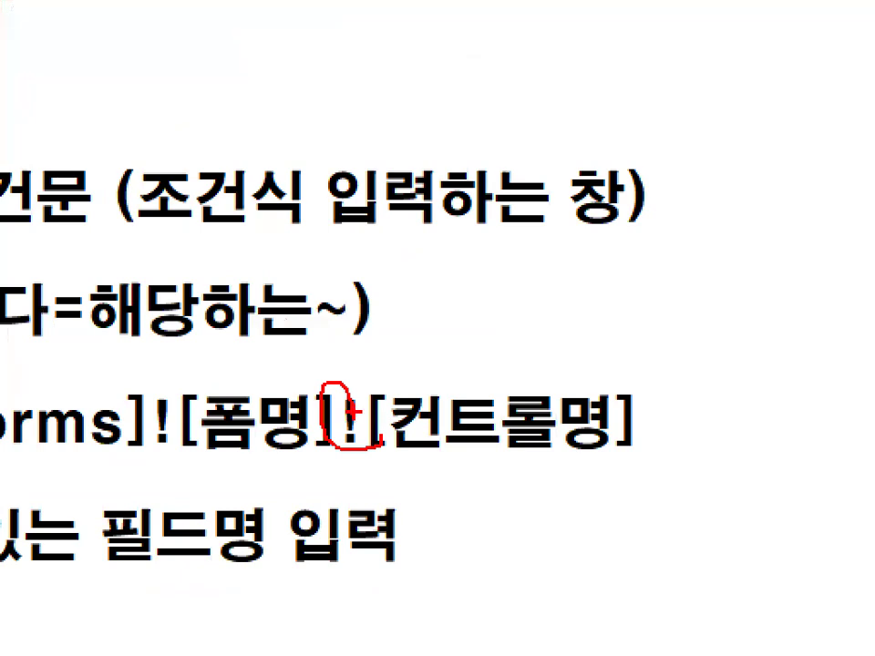
key("Escape")
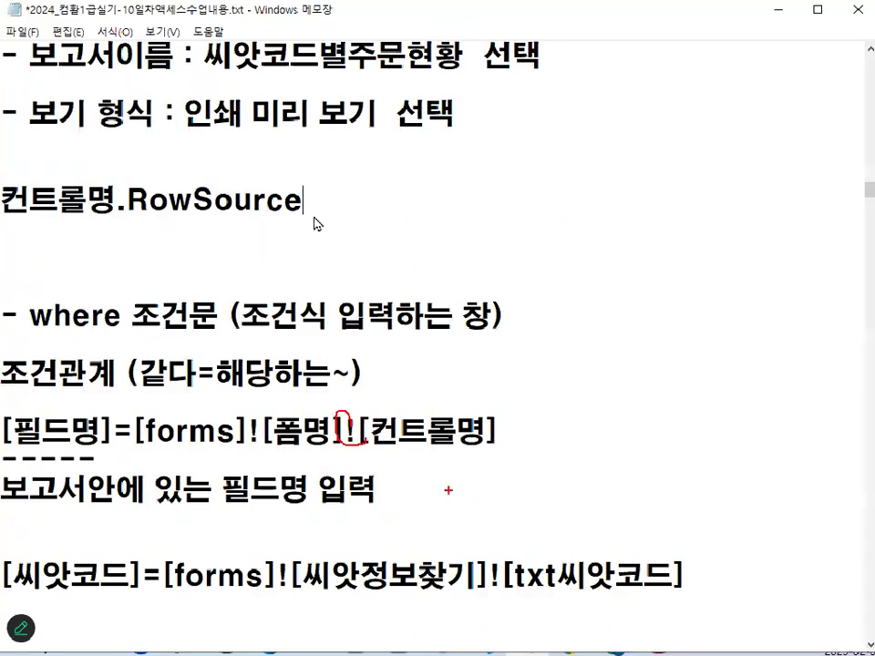
Delete the 컨트롤명.RowSource example line above the where 조건문 item
left_click_drag(12, 206, 404, 248)
type("ro")
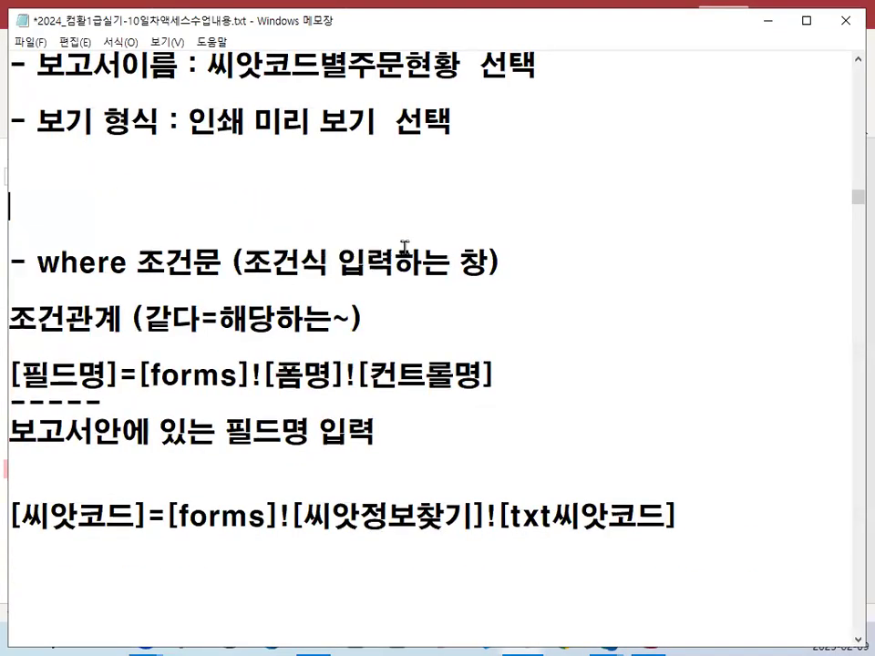
Add the example line "개체!개체" in the blank space between the 보기 형식 and where 조건문 items
key("BackSpace")
key("BackSpace")
type("ro")
key("BackSpace")
key("BackSpace")
type("개체")
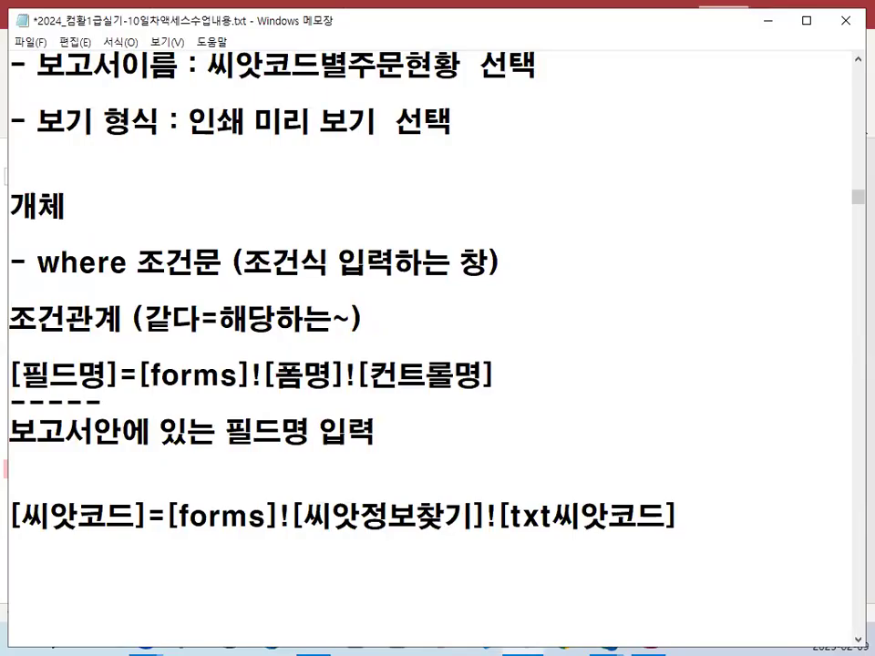
type("갳")
key("BackSpace")
key("BackSpace")
key("BackSpace")
key("BackSpace")
type("!")
type("개체")
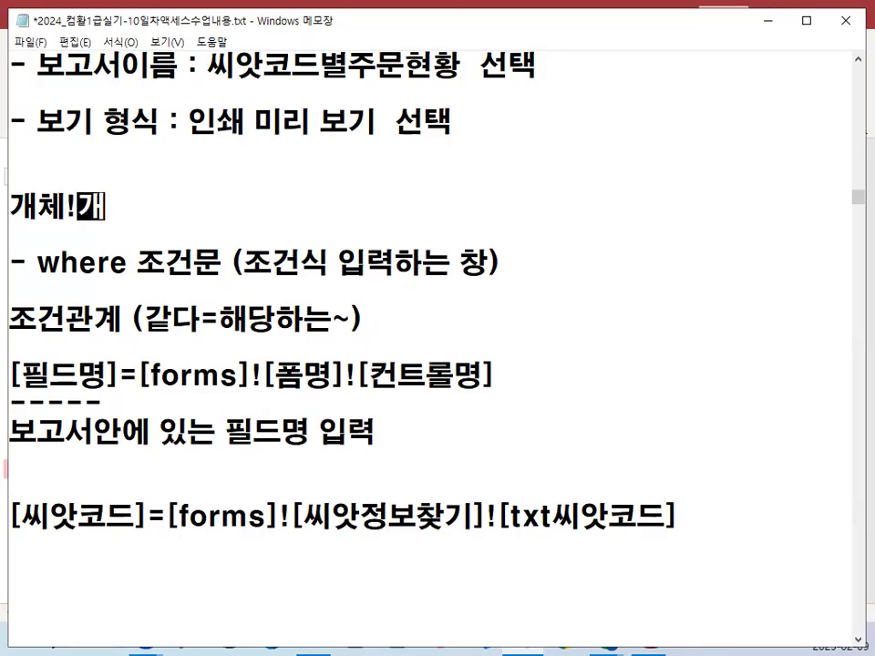
Add a second example line, "개체.속성", directly below the 개체!개체 line
key("Return")
key("Return")
key("Return")
left_click(404, 247)
type("개체")
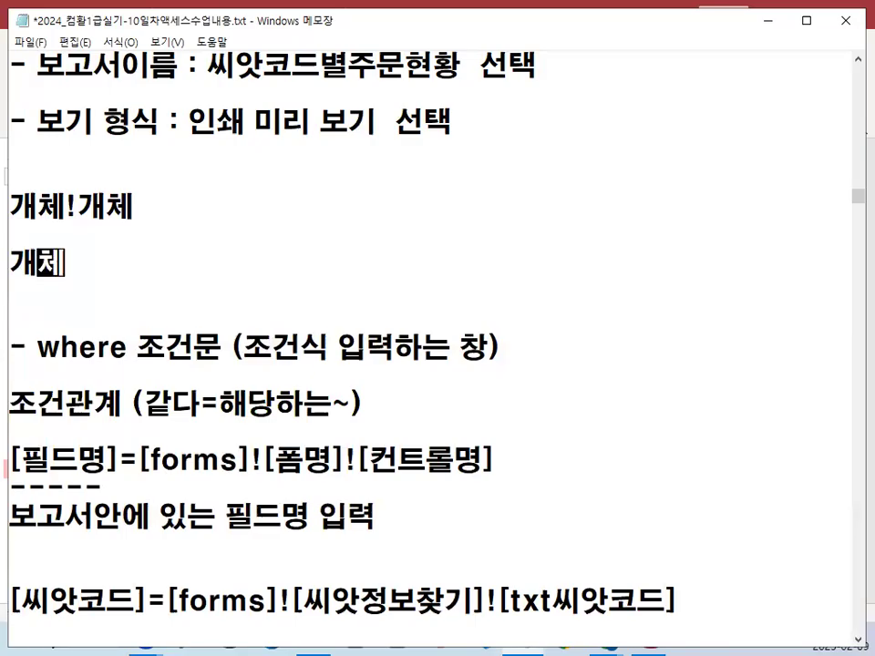
type(".th")
key("BackSpace")
key("BackSpace")
key("Hangul")
type("속성")
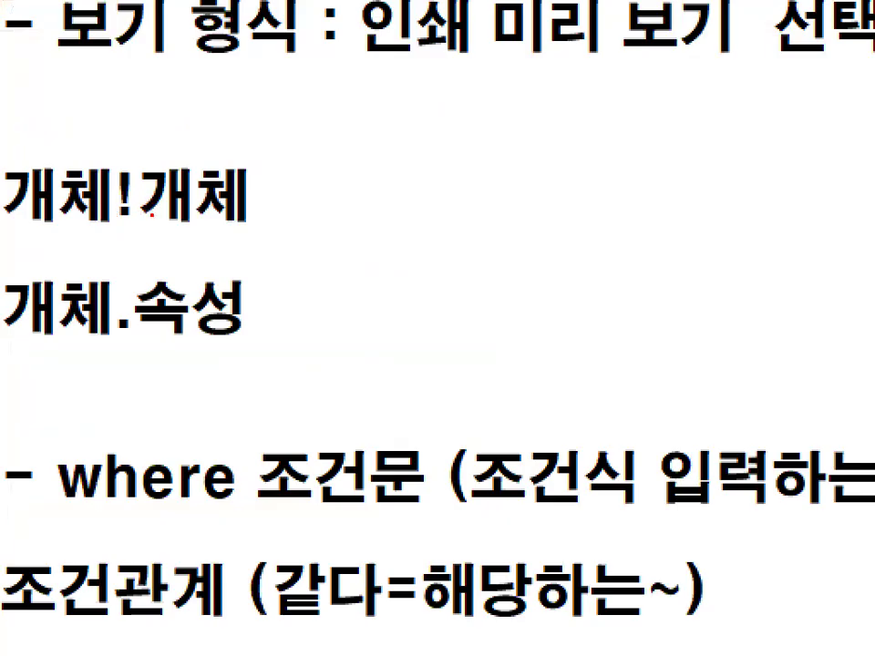
Compare the exclamation-mark and dot separators in the 개체!개체 and 개체.속성 lines, and delete both lines
left_click_drag(98, 197, 152, 214)
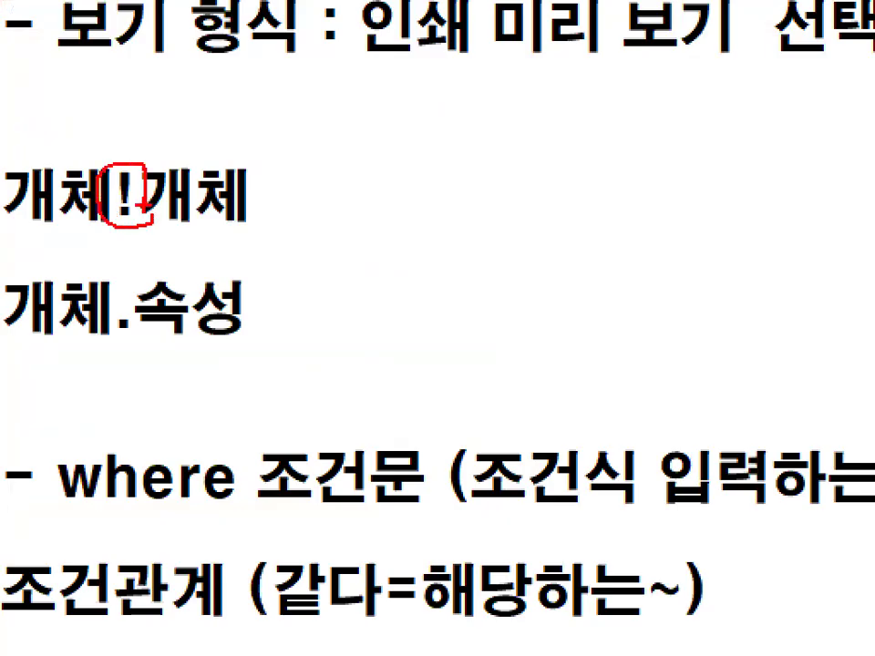
left_click_drag(88, 225, 172, 220)
left_click_drag(88, 361, 152, 360)
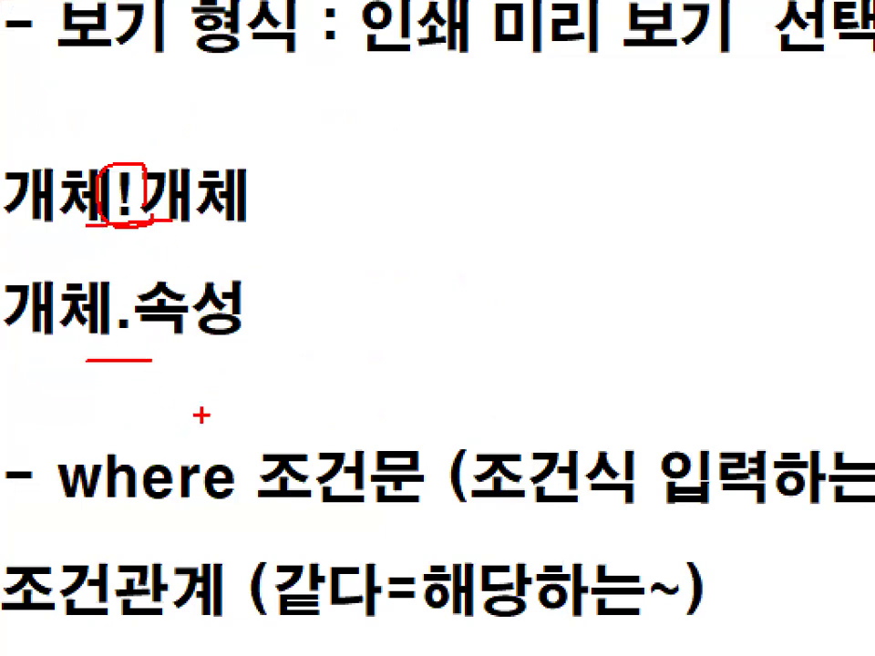
key("Escape")
mouse_move(14, 106)
left_mouse_down()
mouse_move(346, 267)
mouse_move(402, 315)
left_mouse_up()
key("Delete")
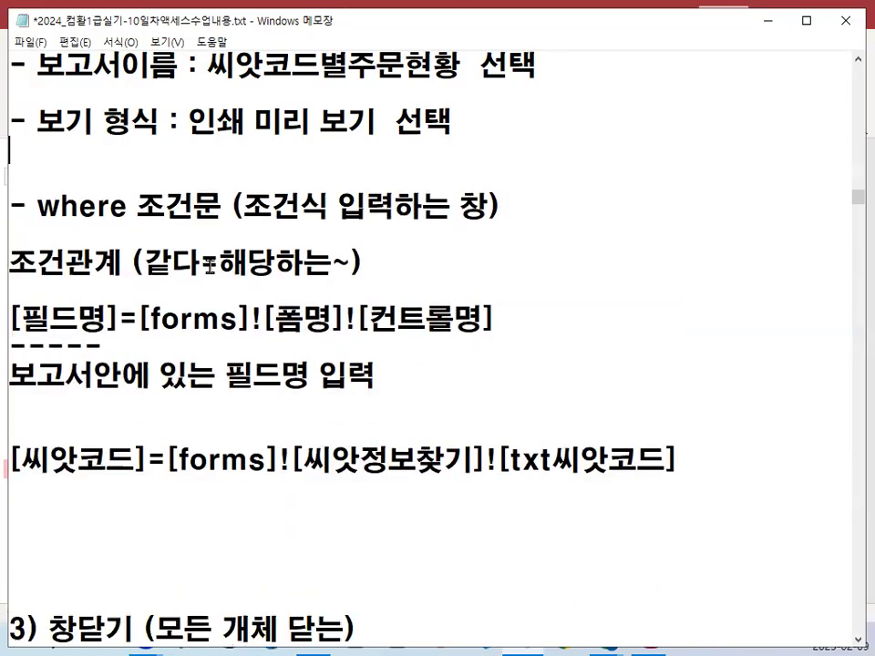
Examine how the 씨앗코드 example follows the [필드명]=[forms]![폼명]![컨트롤명] pattern, matching the txt씨앗코드 control to the 씨앗코드 field
left_click_drag(150, 319, 239, 321)
scroll(243, 328, "down", 1)
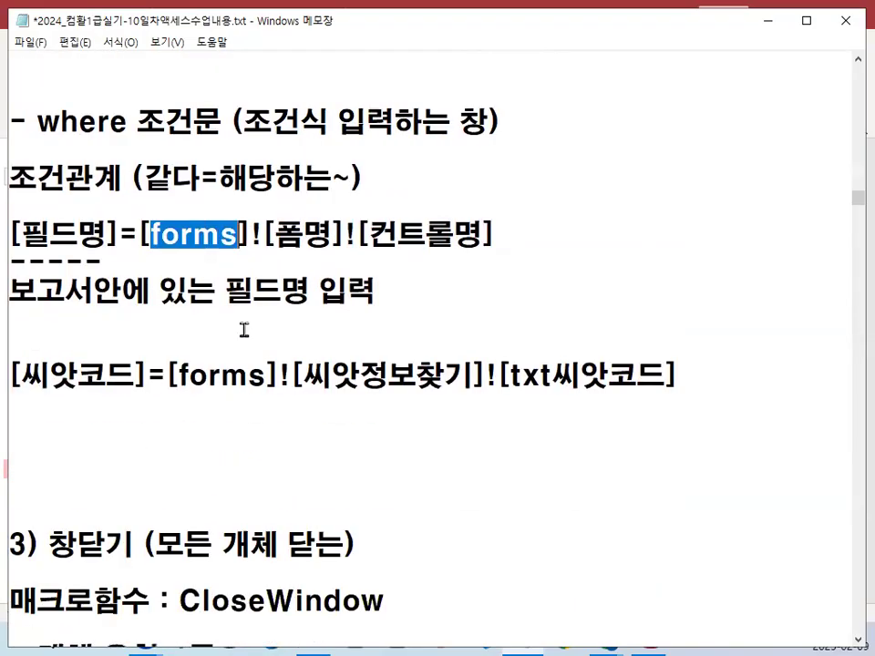
left_click_drag(18, 234, 109, 235)
left_click_drag(20, 376, 135, 374)
scroll(137, 371, "down", 1)
left_click_drag(144, 290, 657, 292)
left_click_drag(515, 291, 656, 292)
mouse_move(583, 297)
left_mouse_down()
mouse_move(528, 239)
mouse_move(331, 193)
mouse_move(91, 278)
mouse_move(111, 283)
left_mouse_up()
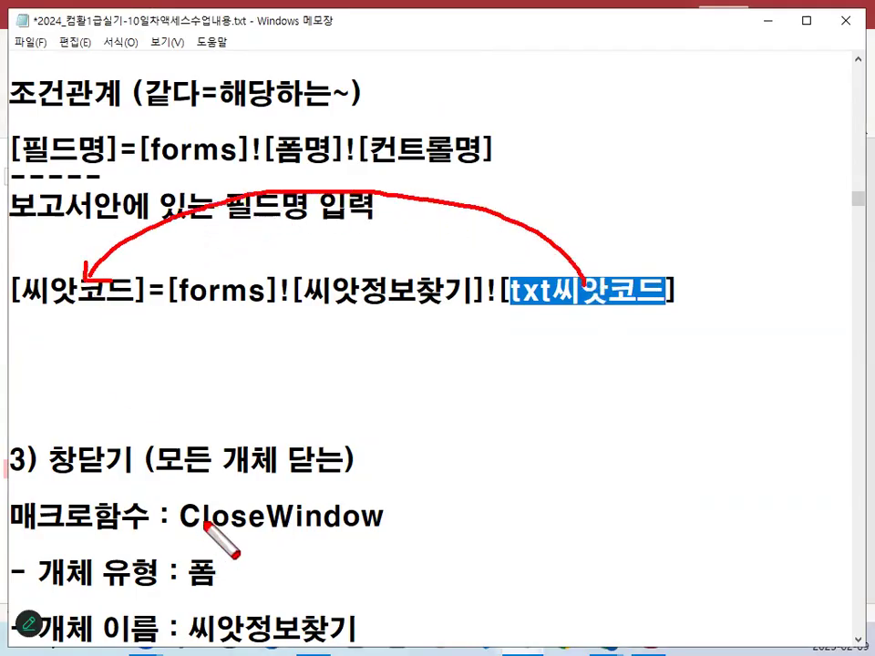
key("Escape")
left_click_drag(179, 290, 271, 292)
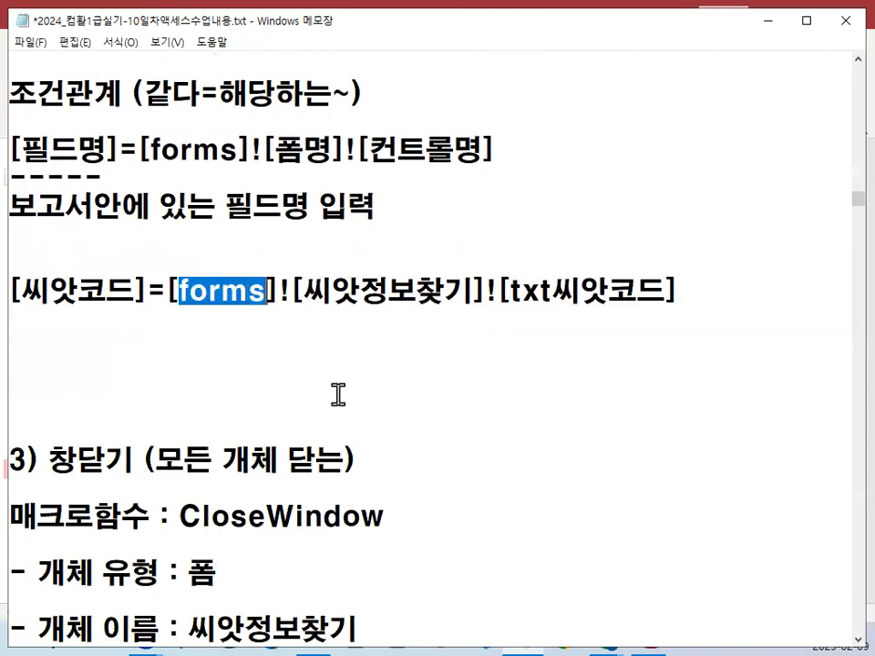
left_click(291, 315)
left_click_drag(157, 286, 178, 290)
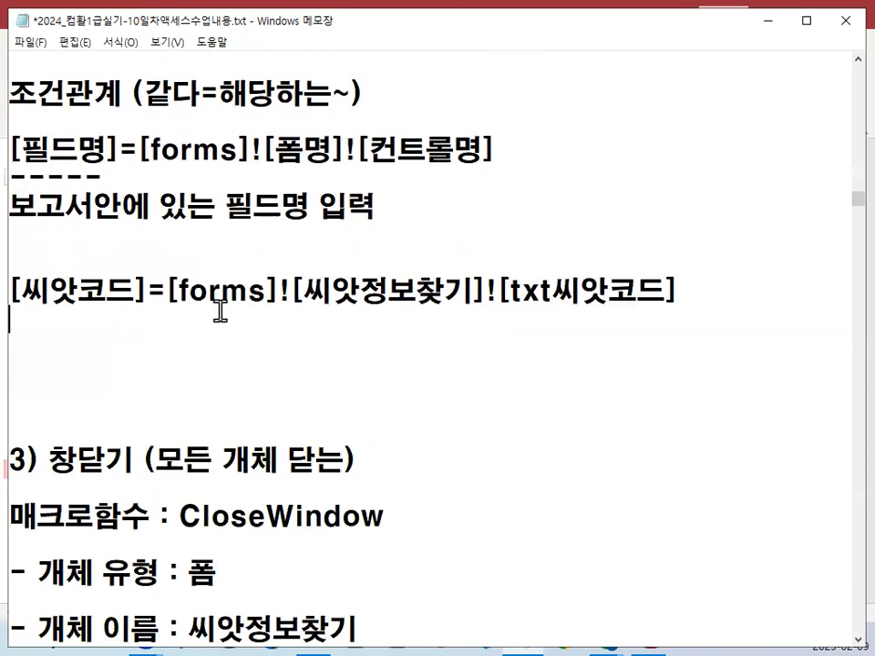
Remove the square brackets around forms in the 씨앗코드 example expression and put them back
left_click(276, 308)
left_click(169, 290)
key("Delete")
key("Delete")
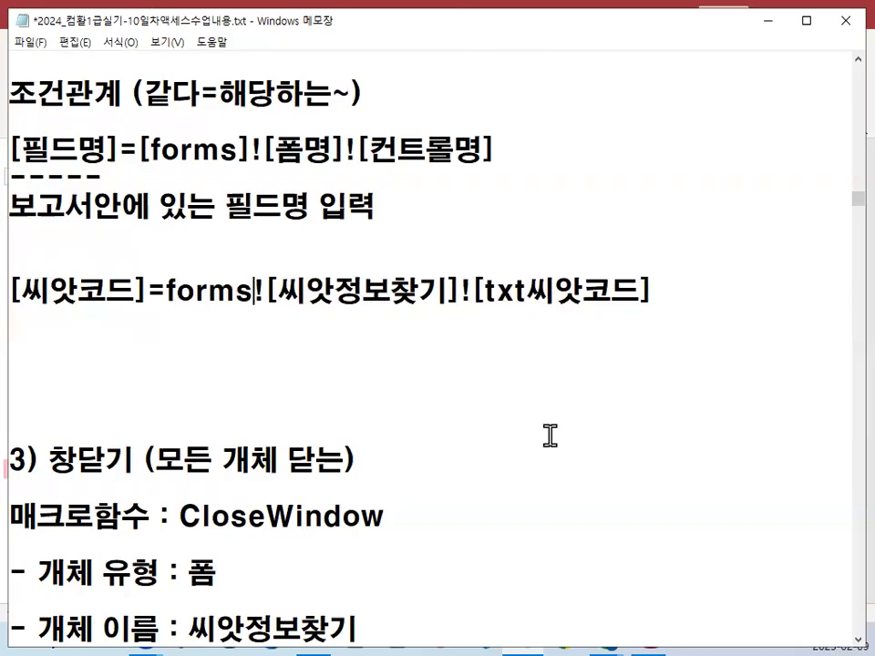
key("Left")
type("[씨앗코드")
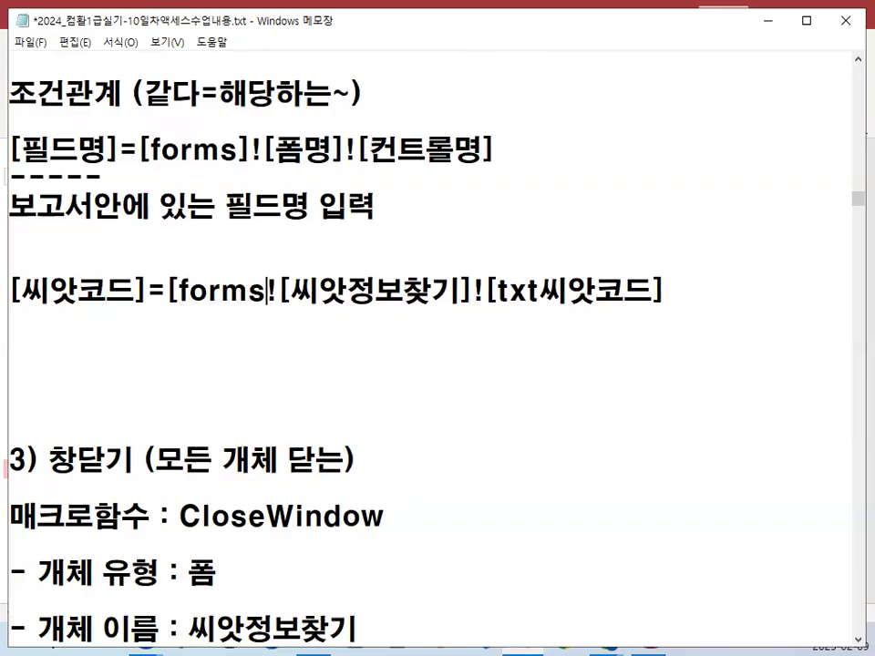
type("]")
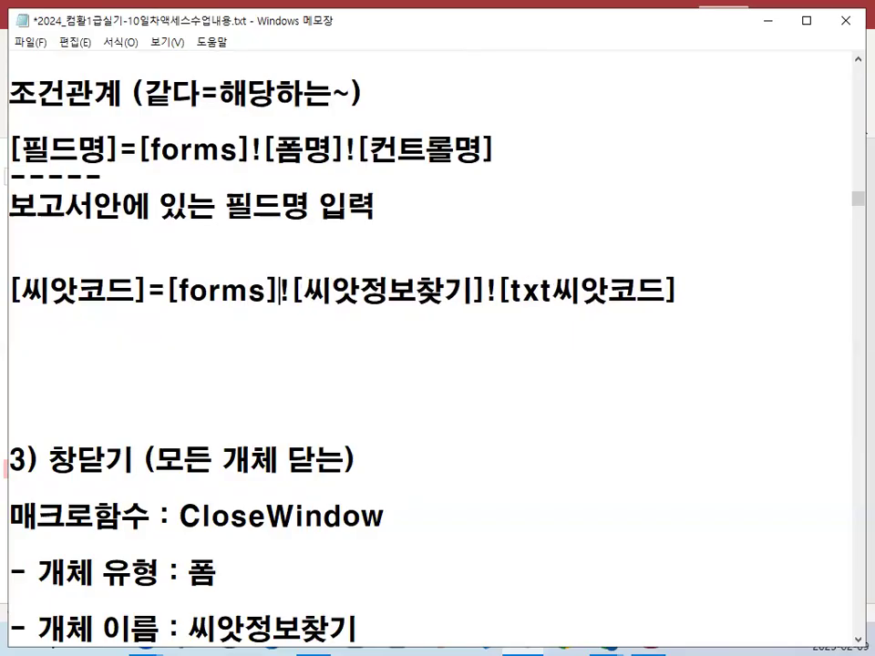
Review the whole 씨앗코드 expression, its field and control names, and the equals sign in the general pattern above it
left_click_drag(21, 291, 739, 285)
left_click(739, 285)
left_click_drag(508, 294, 670, 292)
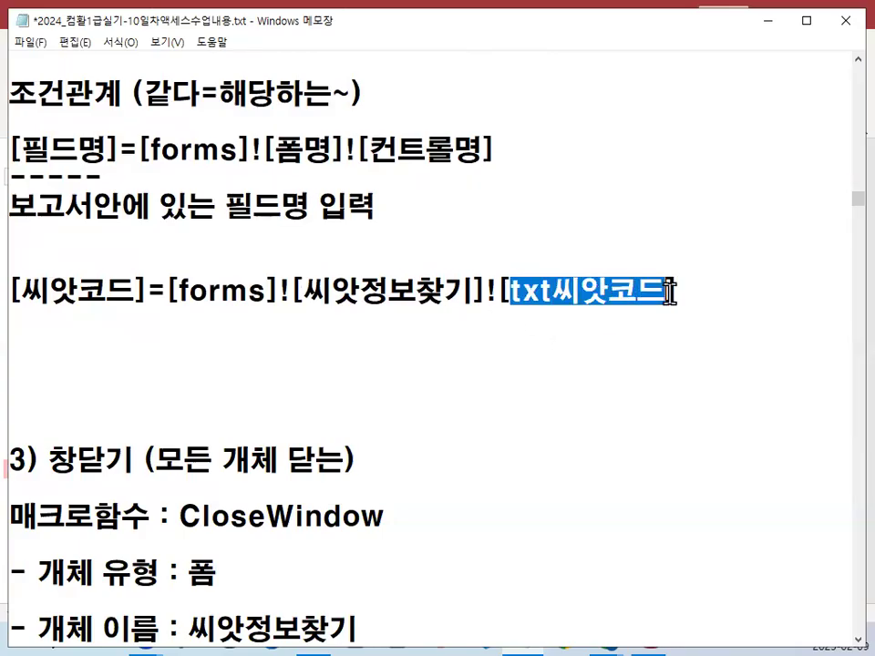
left_click_drag(19, 291, 135, 293)
left_click(30, 292)
key("ctrl+z")
key("ctrl+z")
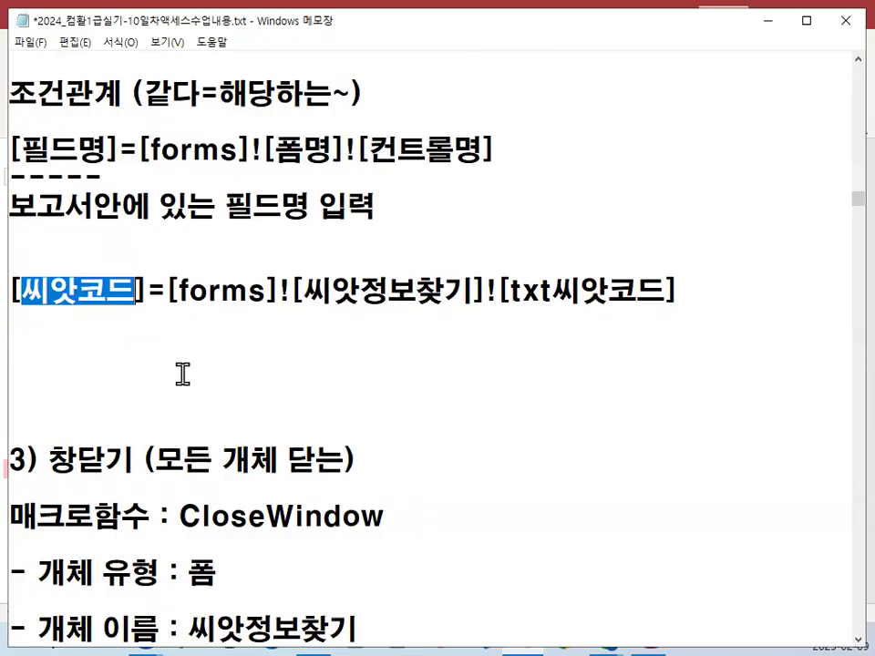
left_click(183, 374)
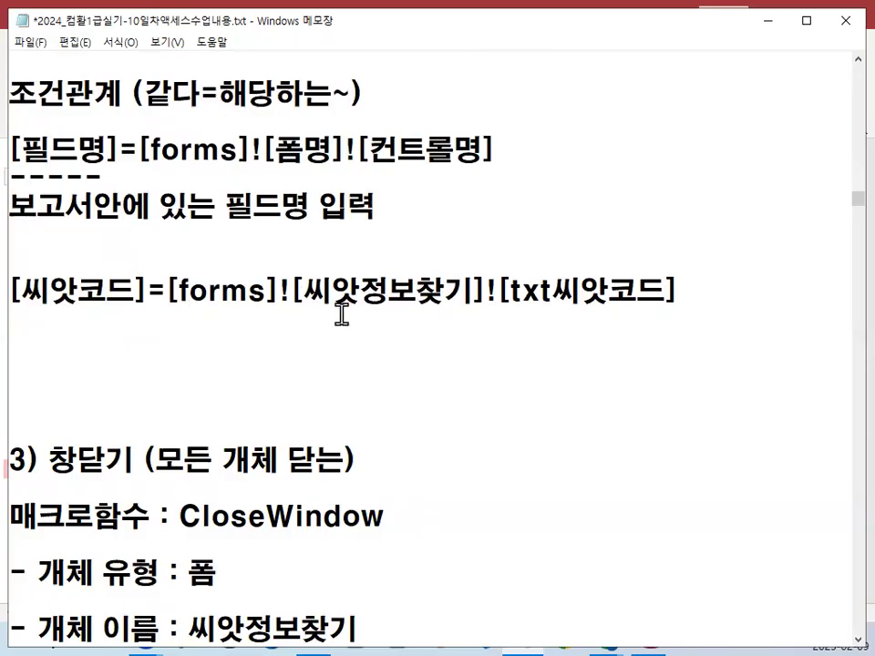
key("ctrl+2")
left_click_drag(14, 173, 495, 172)
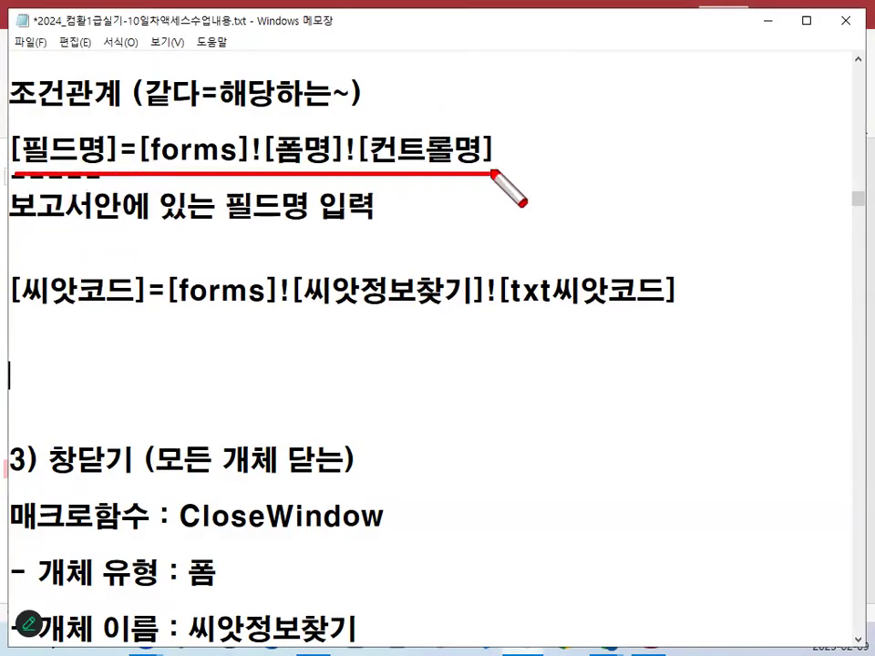
mouse_move(128, 135)
left_mouse_down()
mouse_move(122, 158)
mouse_move(128, 170)
mouse_move(137, 164)
left_mouse_up()
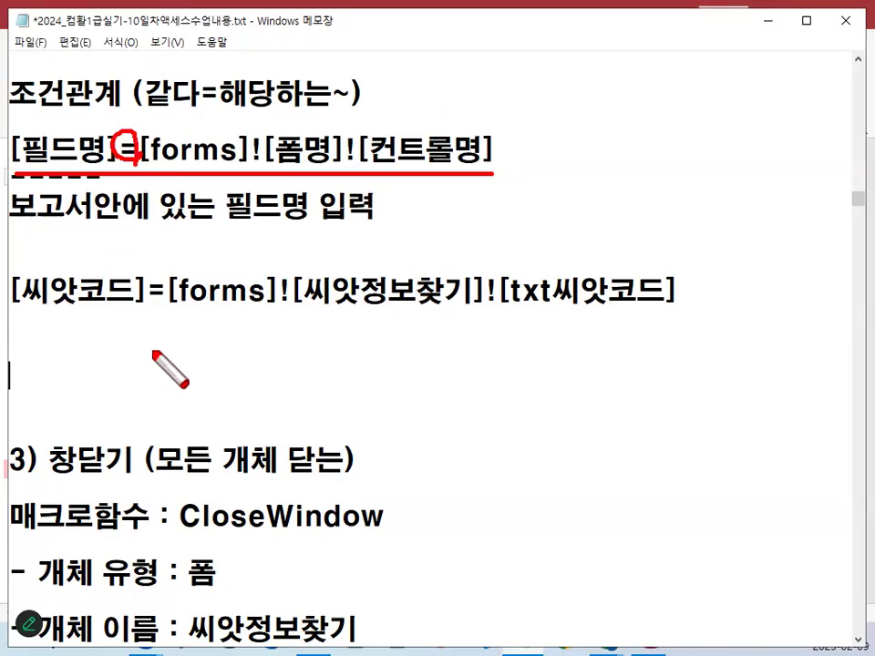
left_click_drag(13, 313, 700, 312)
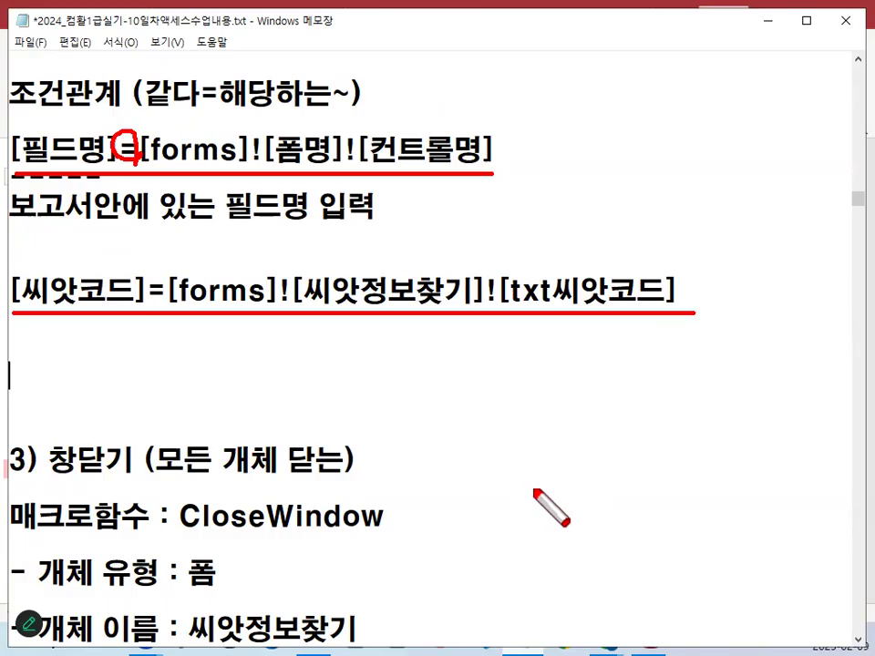
key("Escape")
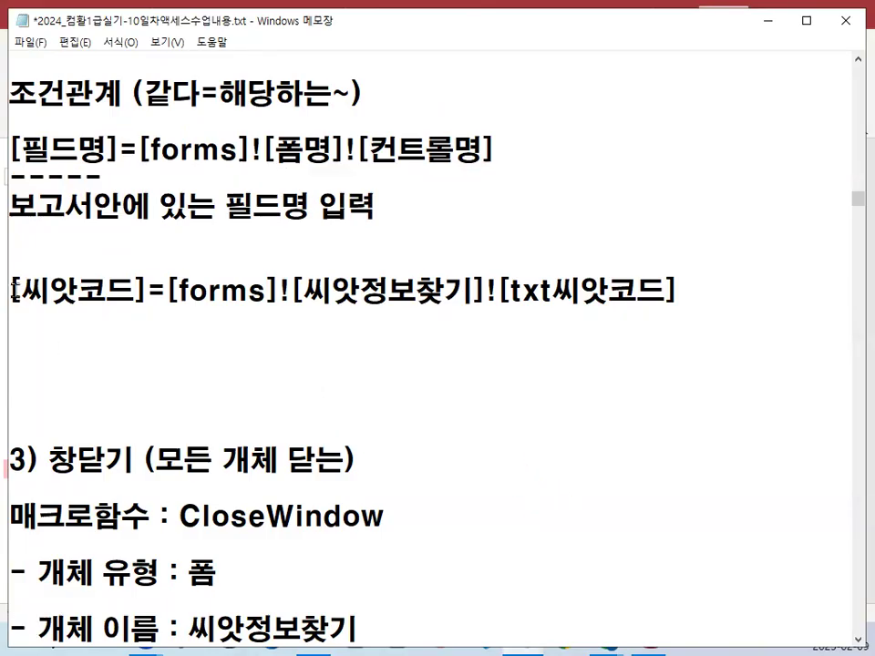
Copy [씨앗코드]=[forms]![씨앗정보찾기]![txt씨앗코드] from the notes into the Where 조건문 argument of the OpenReport action in Access
left_click_drag(13, 290, 730, 296)
key("ctrl+c")
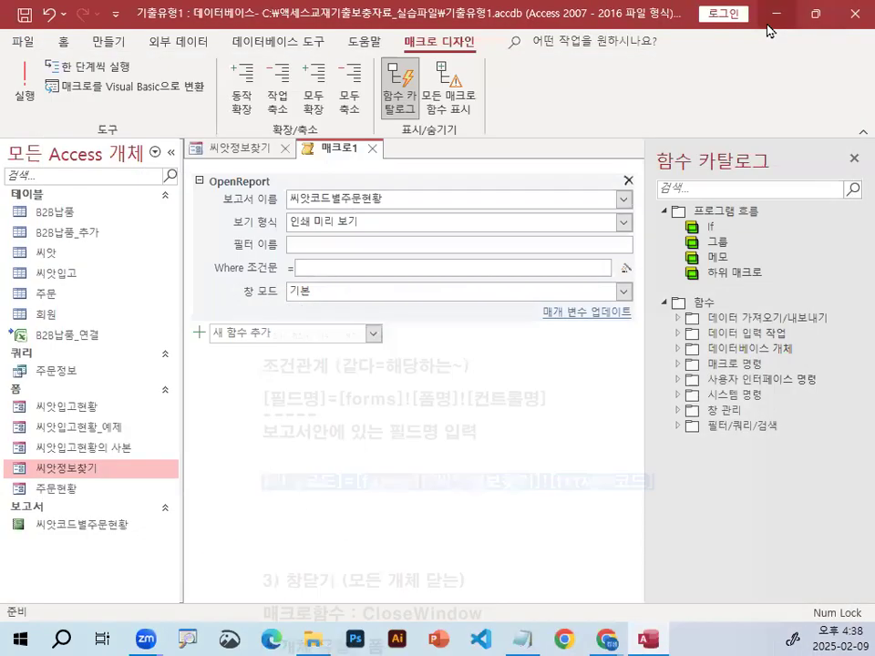
left_click(766, 20)
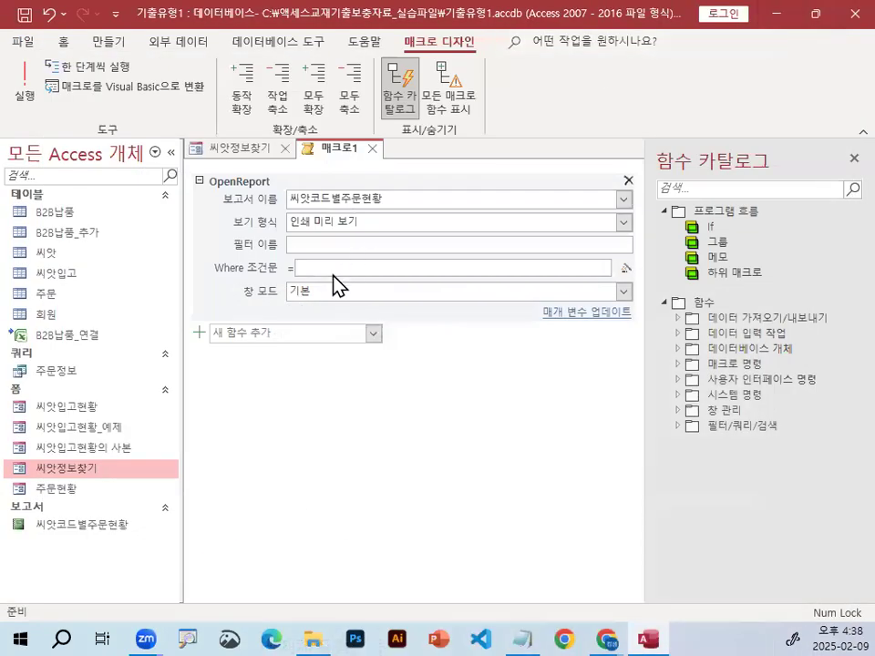
key("ctrl+v")
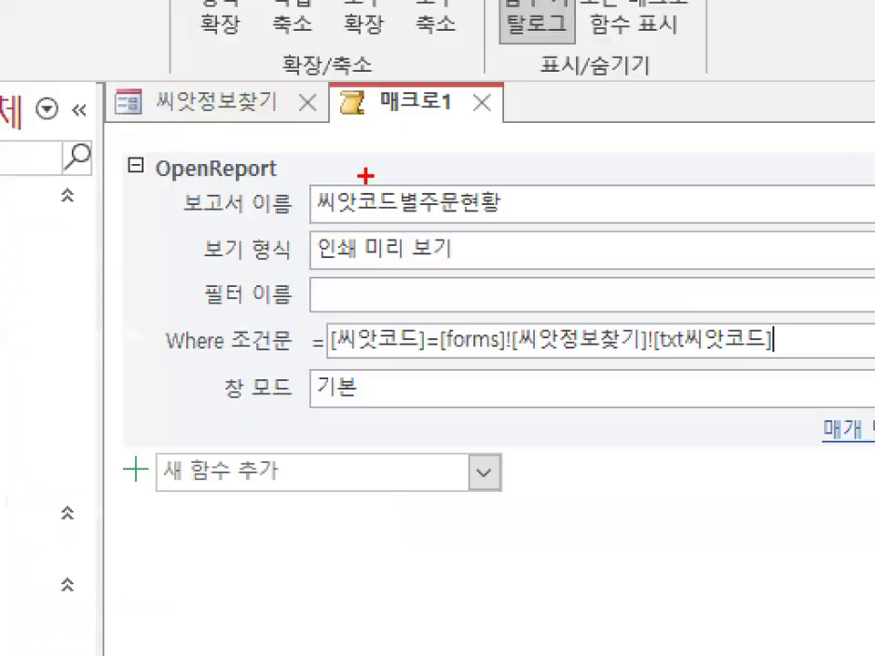
Examine the macro's order, with the filled-in OpenReport action first and the place for a second action below it
left_click_drag(344, 220, 397, 229)
mouse_move(132, 189)
left_mouse_down()
mouse_move(132, 255)
mouse_move(144, 265)
left_mouse_up()
left_click_drag(128, 161, 146, 266)
mouse_move(235, 512)
left_mouse_down()
mouse_move(257, 504)
mouse_move(284, 543)
left_mouse_up()
mouse_move(285, 558)
left_mouse_down()
mouse_move(328, 552)
mouse_move(273, 553)
left_mouse_up()
left_click_drag(407, 126, 707, 2)
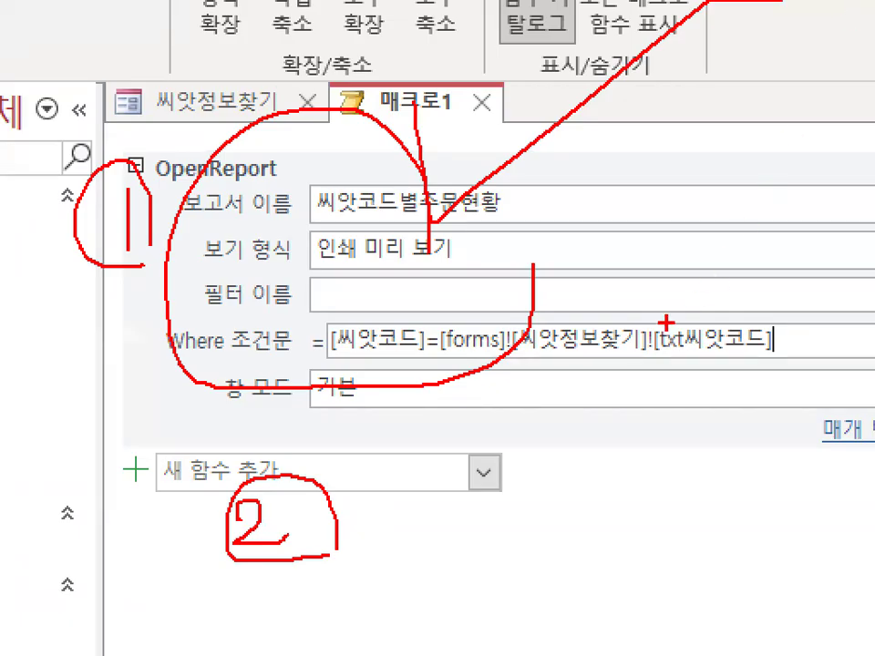
left_click_drag(644, 187, 836, 45)
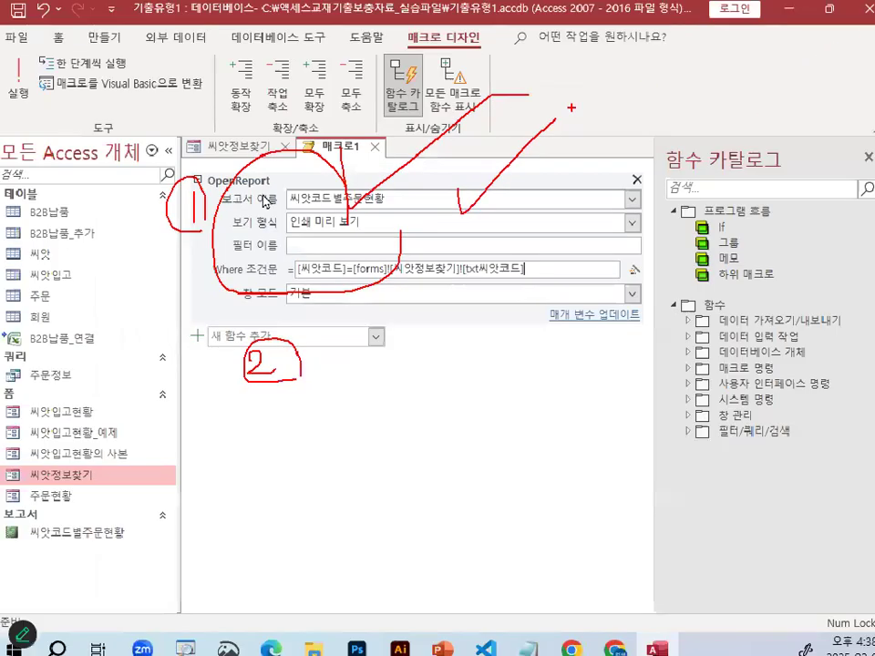
key("Escape")
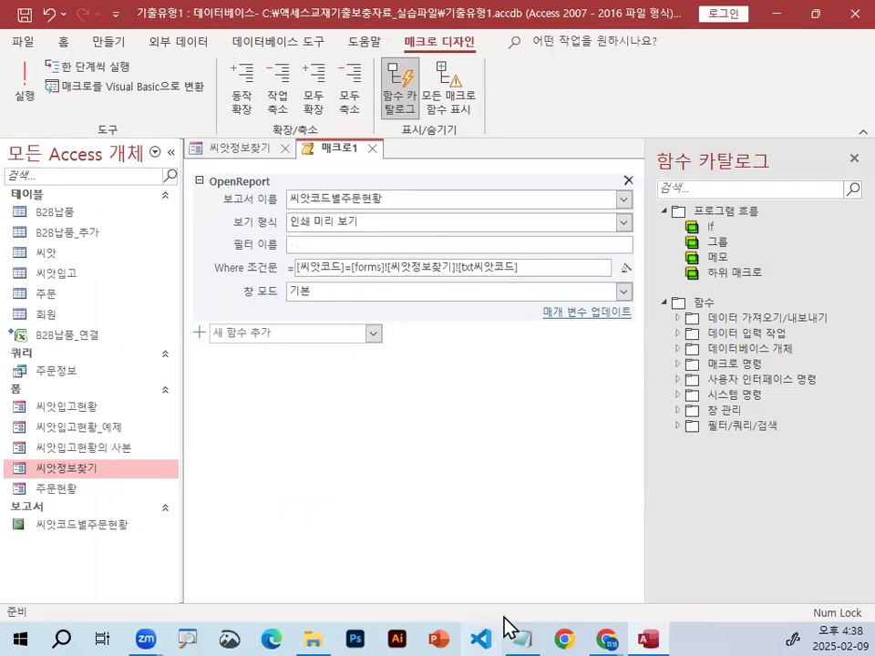
In the Notepad notes, remove the extra blank space above item 3) and change its heading to start with "개체 창닫기"
left_click(521, 639)
left_click(192, 363)
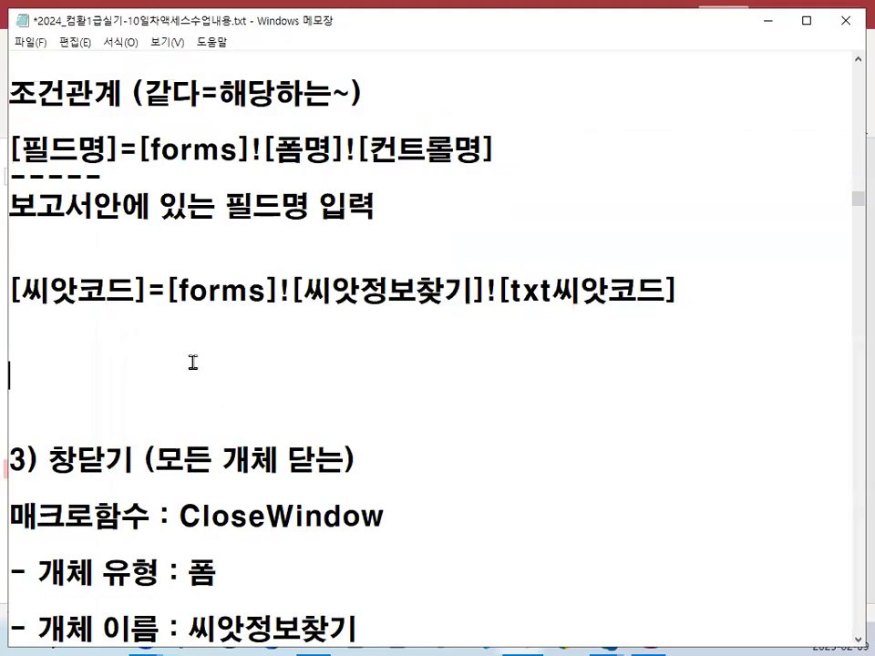
key("Delete")
scroll(438, 432, "down", 1)
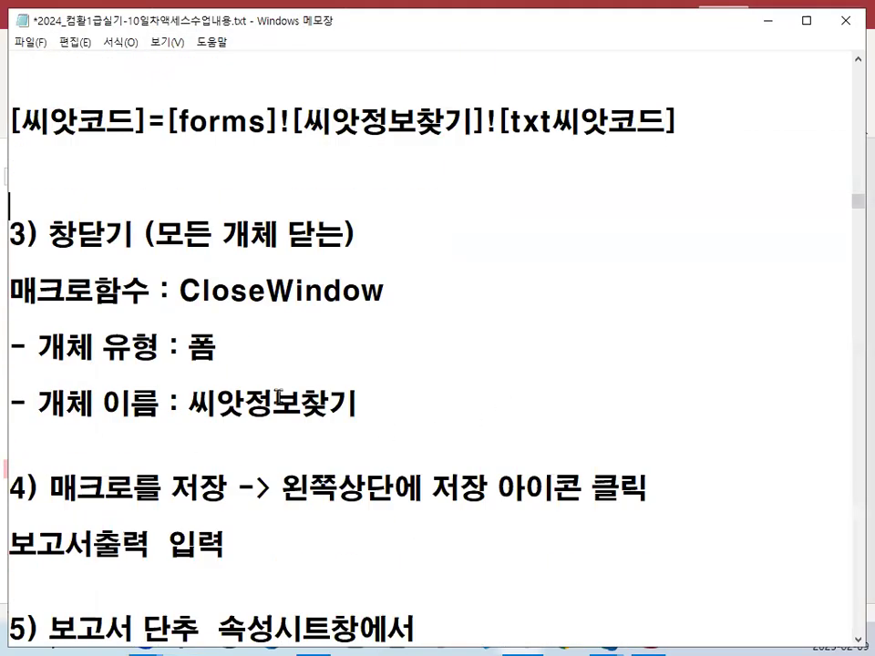
type("개체")
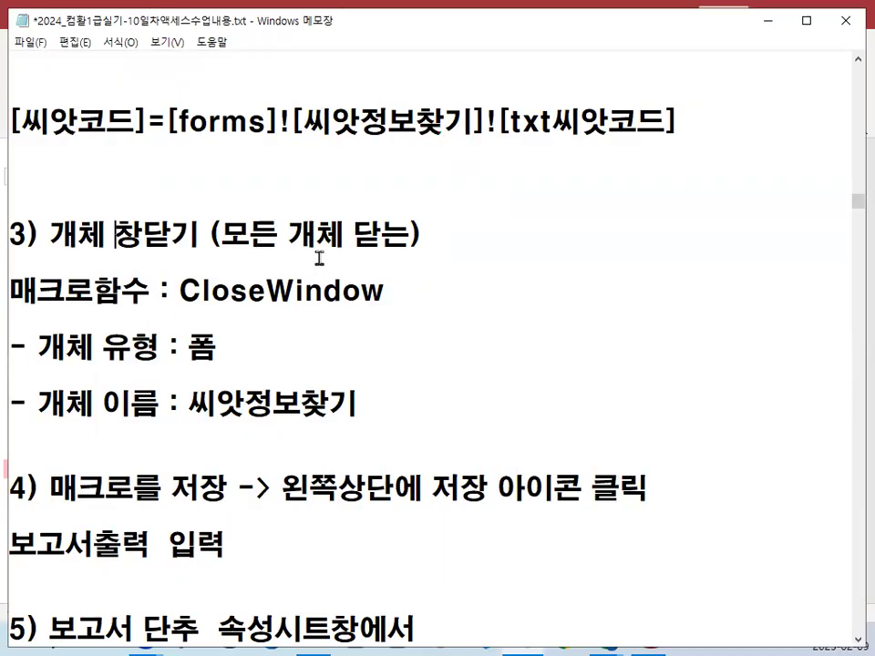
Add the CloseWindow action named in item 3) of the notes below OpenReport in the Access macro
left_click_drag(54, 234, 195, 234)
left_click_drag(177, 289, 402, 291)
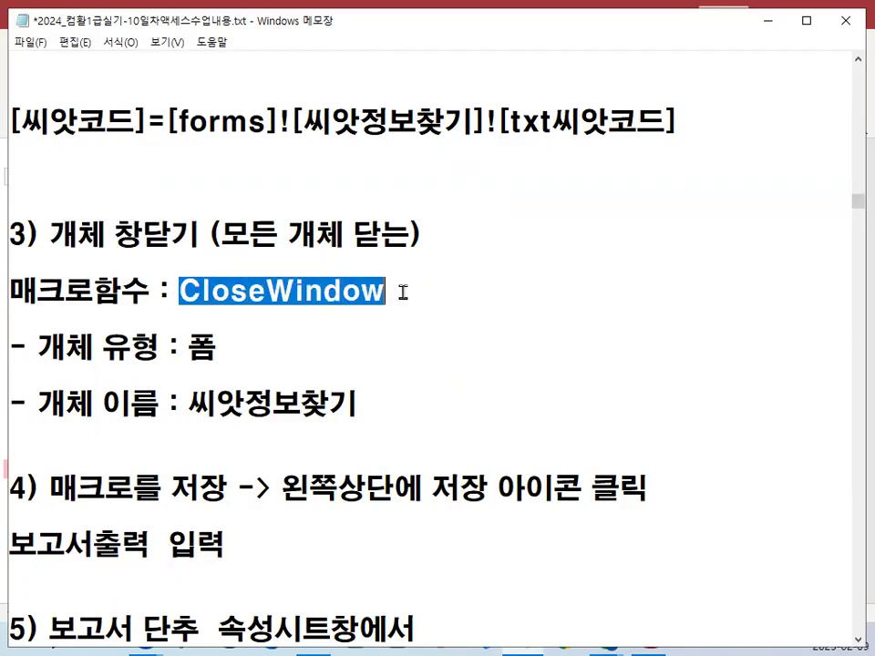
left_click_drag(177, 290, 381, 291)
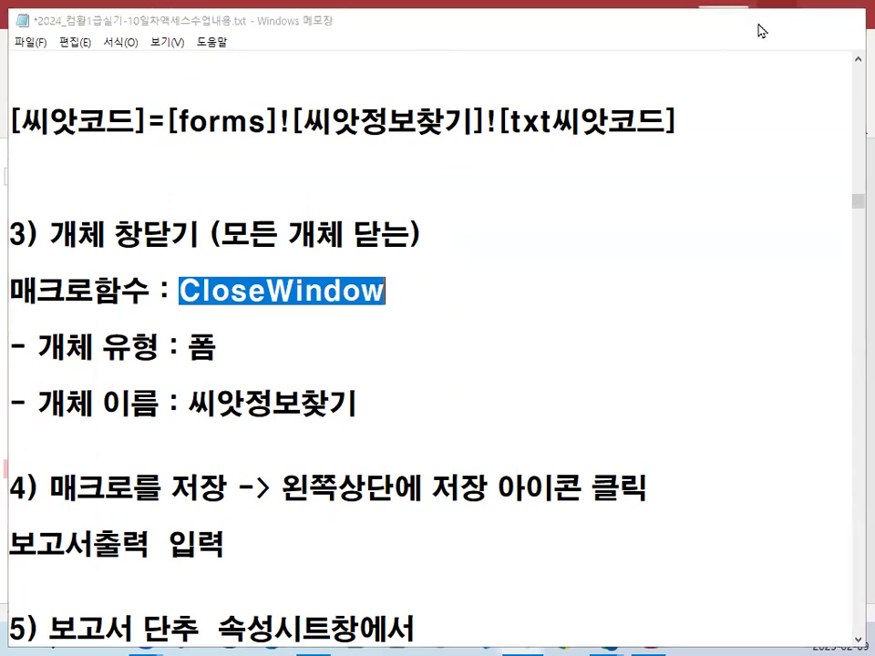
left_click(766, 22)
left_click(375, 333)
left_click(374, 333)
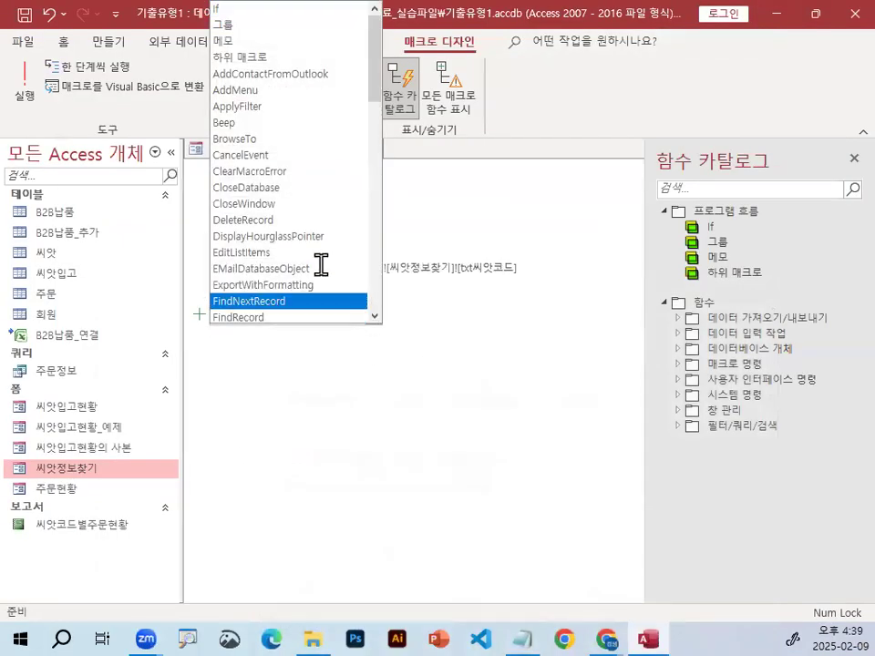
left_click(297, 205)
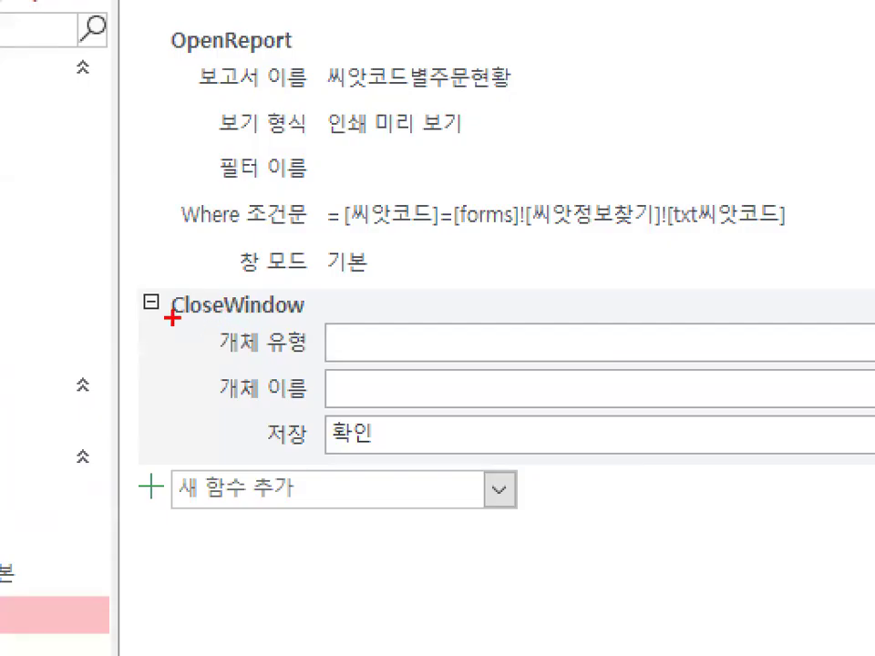
mouse_move(172, 318)
left_mouse_down()
mouse_move(310, 318)
mouse_move(212, 340)
left_mouse_up()
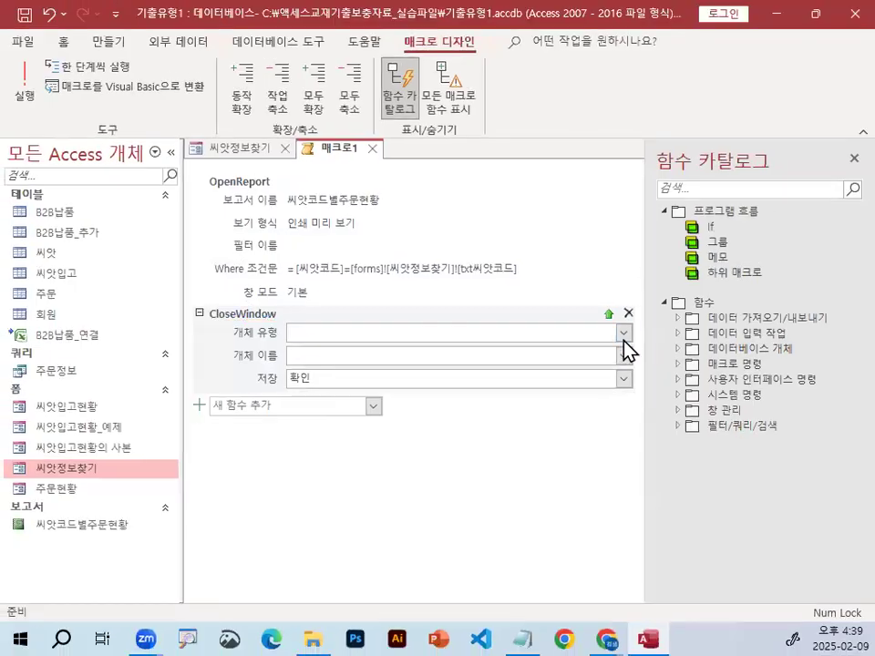
Set the CloseWindow action's object type to 폼 and its object name to 씨앗정보찾기
left_click(623, 334)
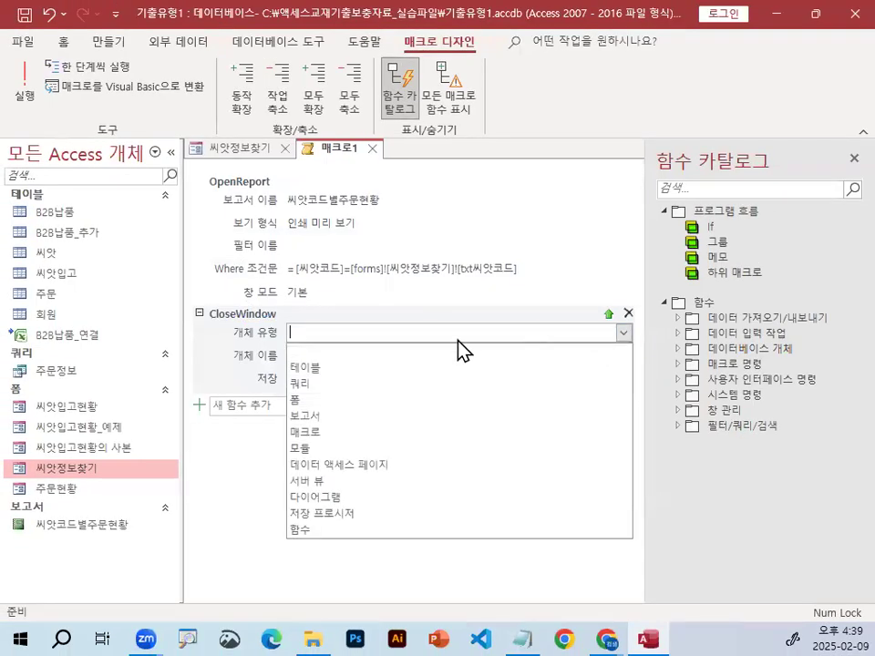
left_click(374, 409)
left_click_drag(291, 322, 307, 329)
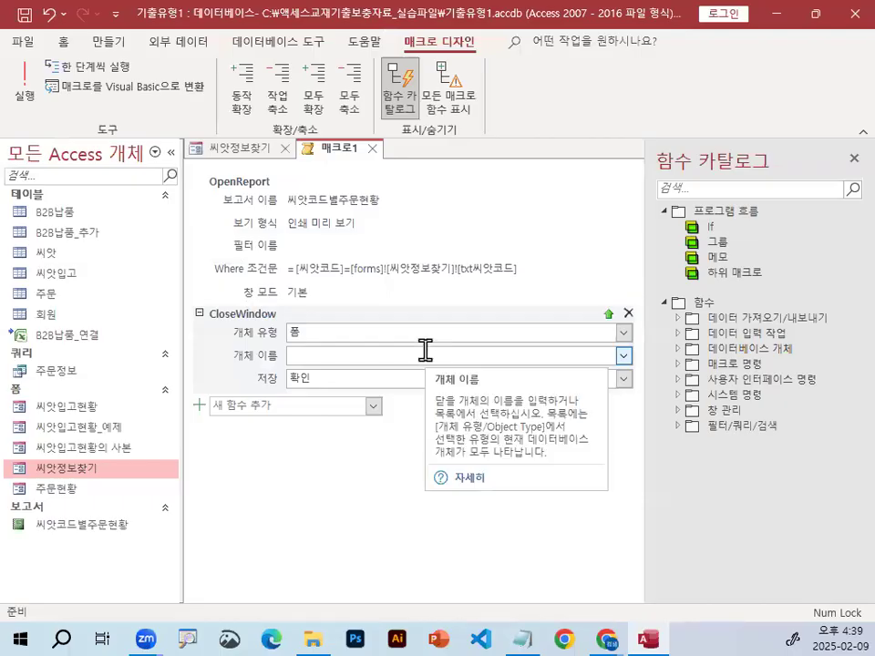
left_click(623, 357)
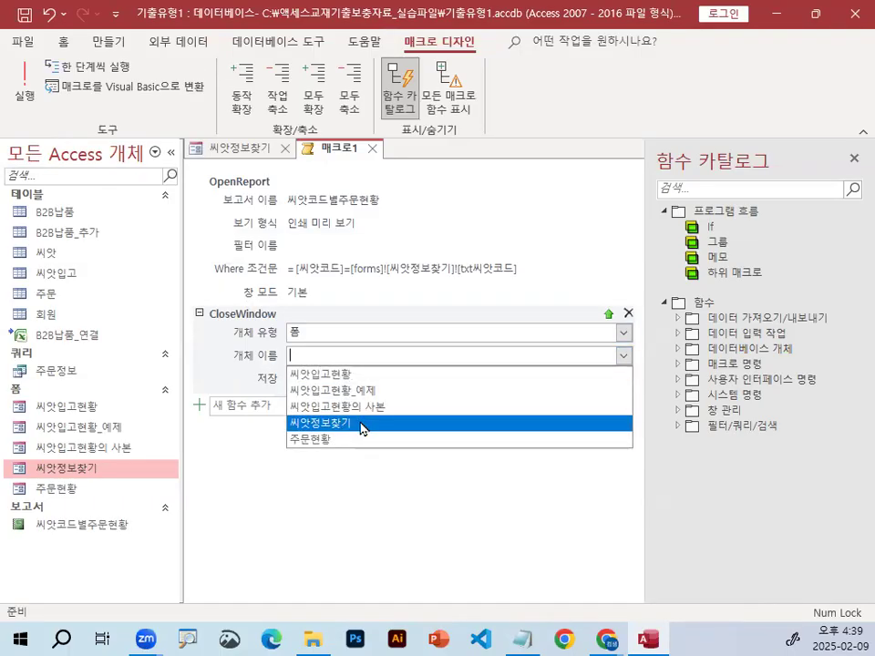
left_click(364, 423)
left_click_drag(347, 346, 347, 351)
mouse_move(297, 317)
left_mouse_down()
mouse_move(275, 286)
mouse_move(284, 292)
left_mouse_up()
mouse_move(248, 259)
left_mouse_down()
mouse_move(277, 273)
mouse_move(264, 330)
left_mouse_up()
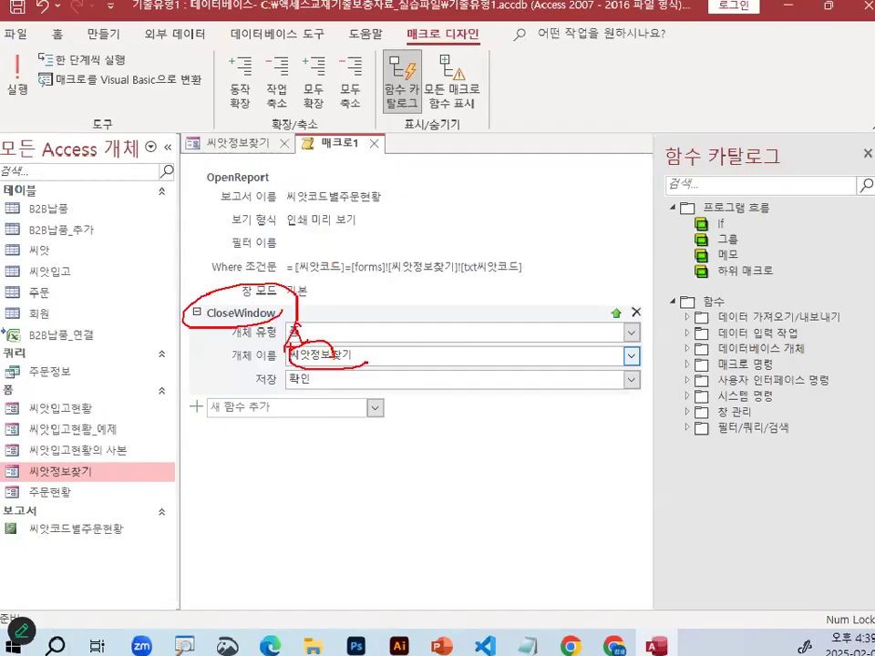
key("Escape")
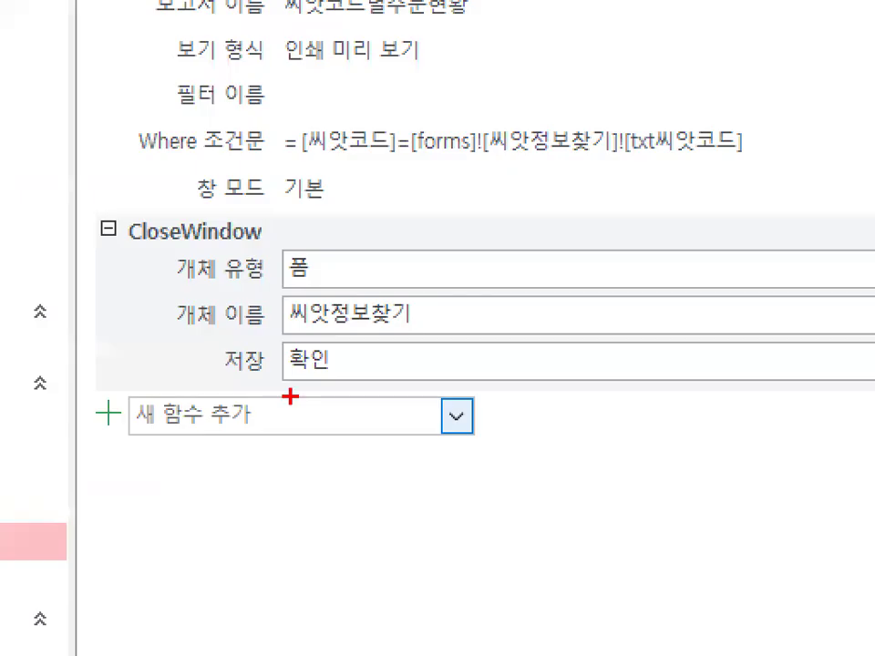
mouse_move(291, 384)
left_mouse_down()
mouse_move(319, 381)
mouse_move(282, 368)
left_mouse_up()
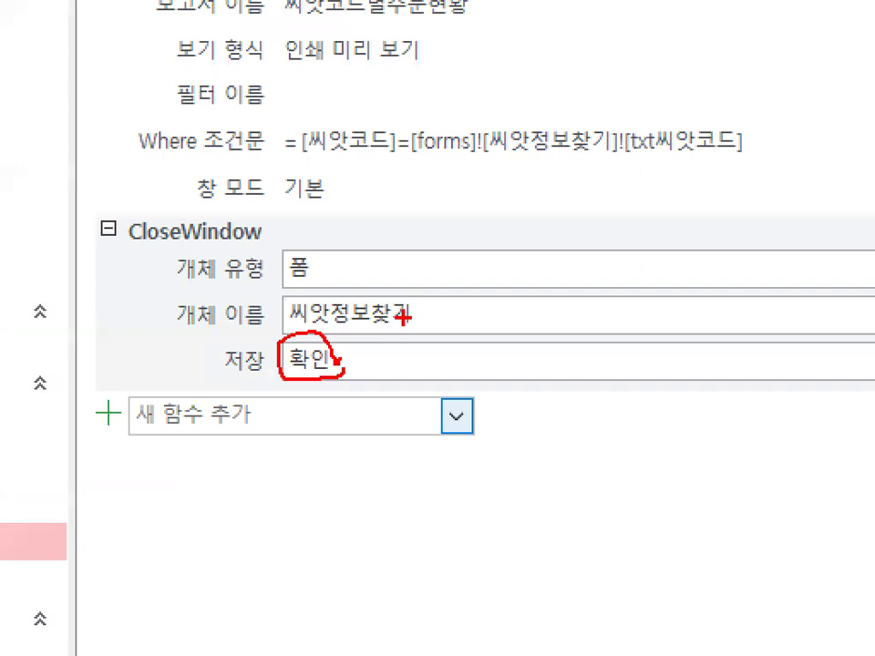
key("Escape")
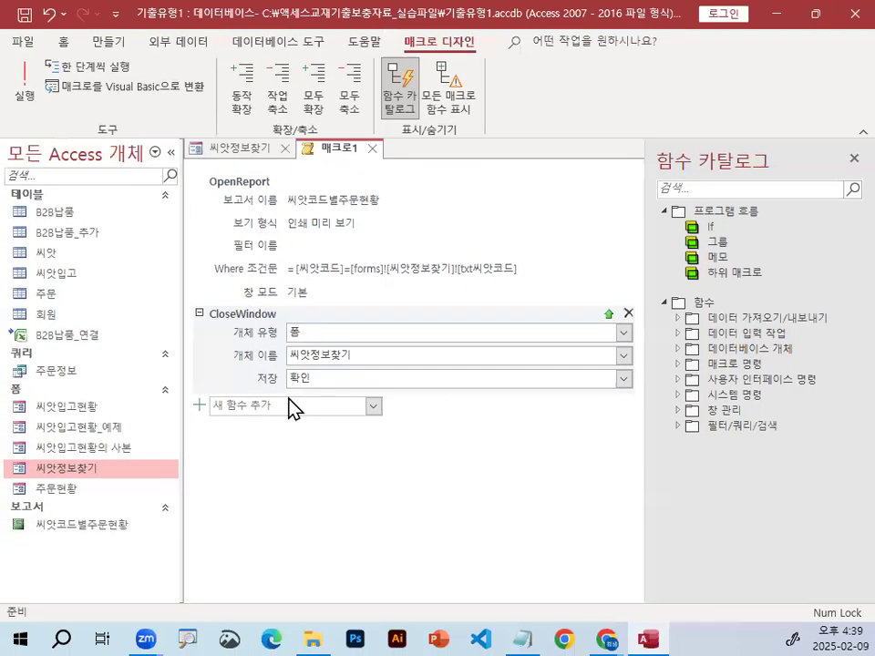
In the Notepad notes, check the CloseWindow arguments under item 3) and insert a blank line above item 4)
left_click(520, 638)
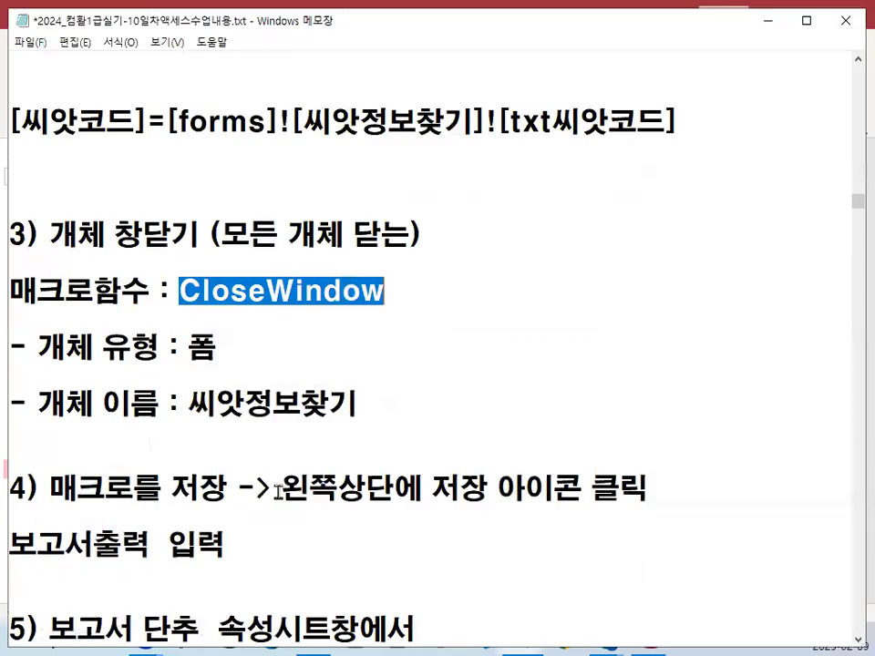
scroll(279, 493, "down", 2)
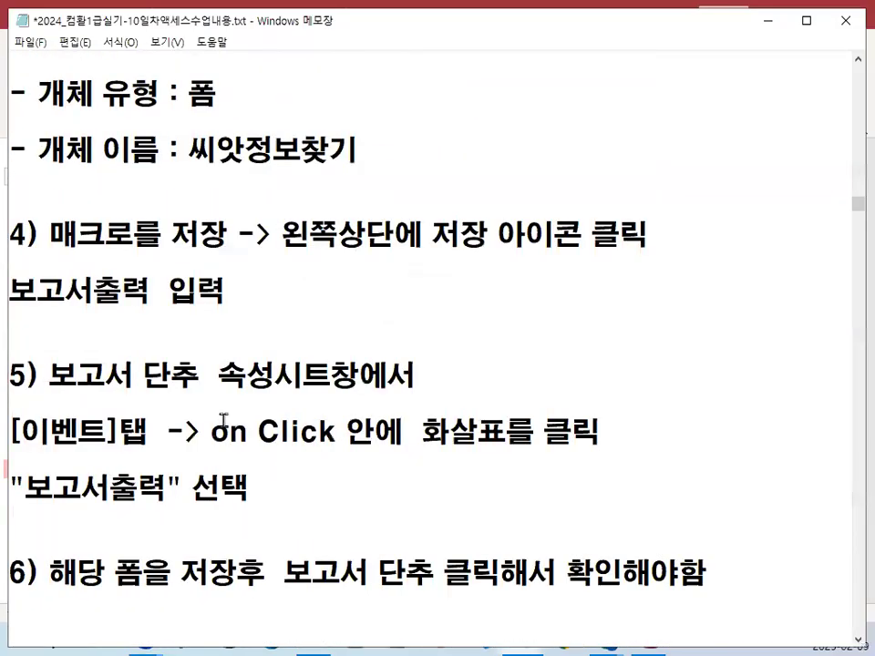
scroll(241, 401, "up", 1)
left_click_drag(37, 262, 216, 263)
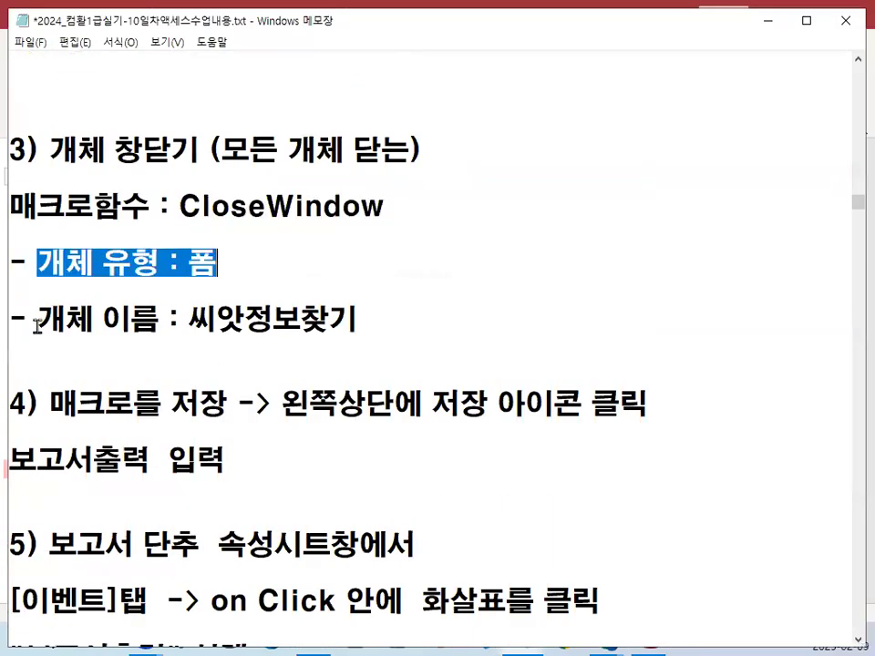
left_click_drag(37, 319, 397, 327)
left_click(190, 363)
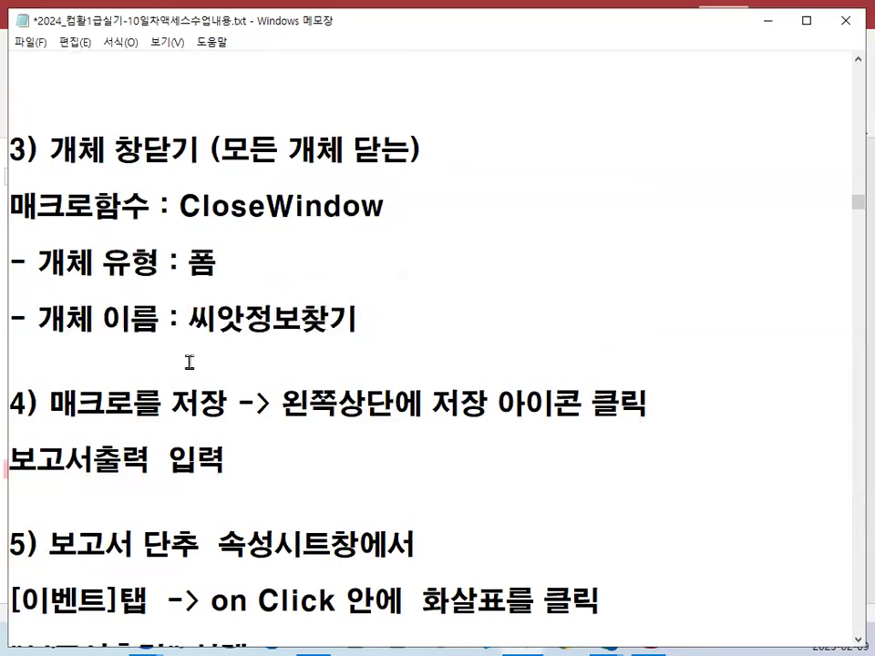
key("Return")
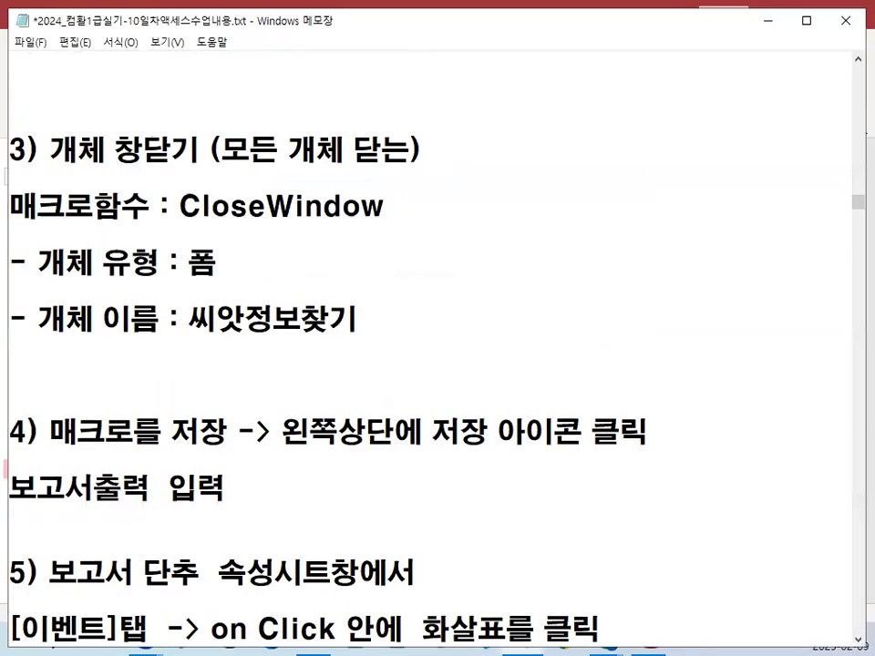
left_click(765, 21)
In Access, reduce the maximized window and save the new macro under the name 보고서 출력
left_click_drag(375, 151, 311, 149)
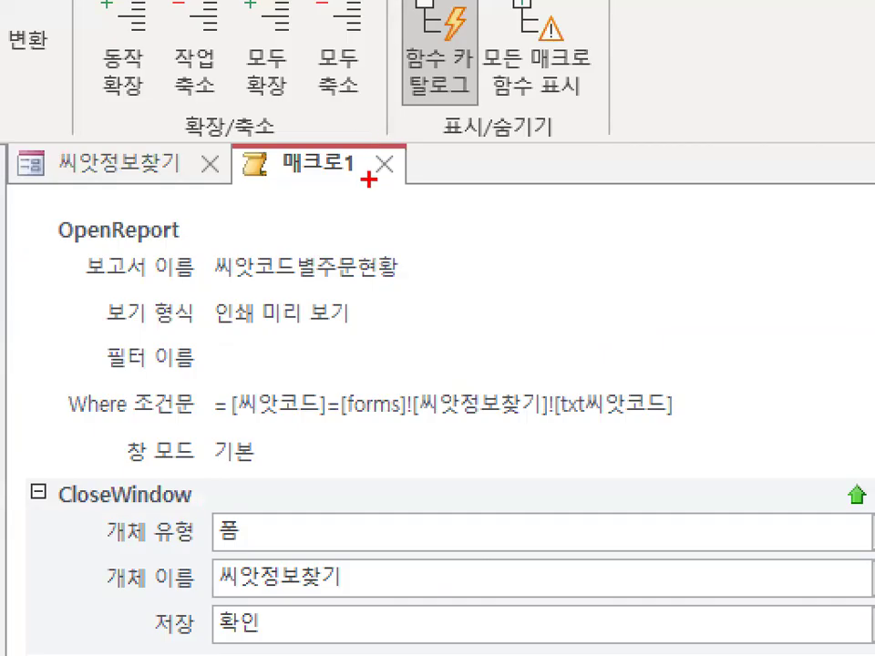
mouse_move(373, 169)
left_mouse_down()
mouse_move(365, 137)
mouse_move(273, 139)
left_mouse_up()
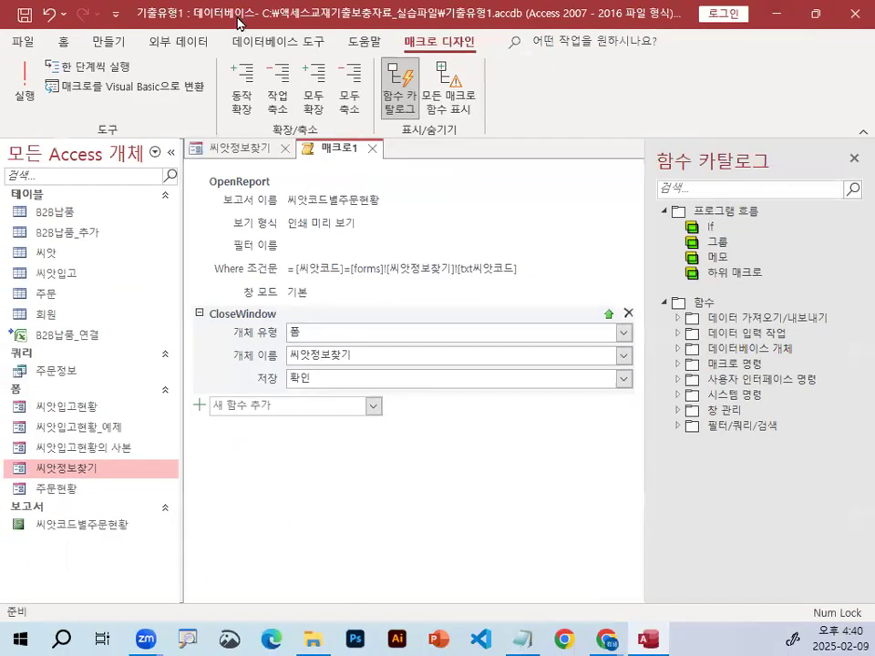
double_click(239, 22)
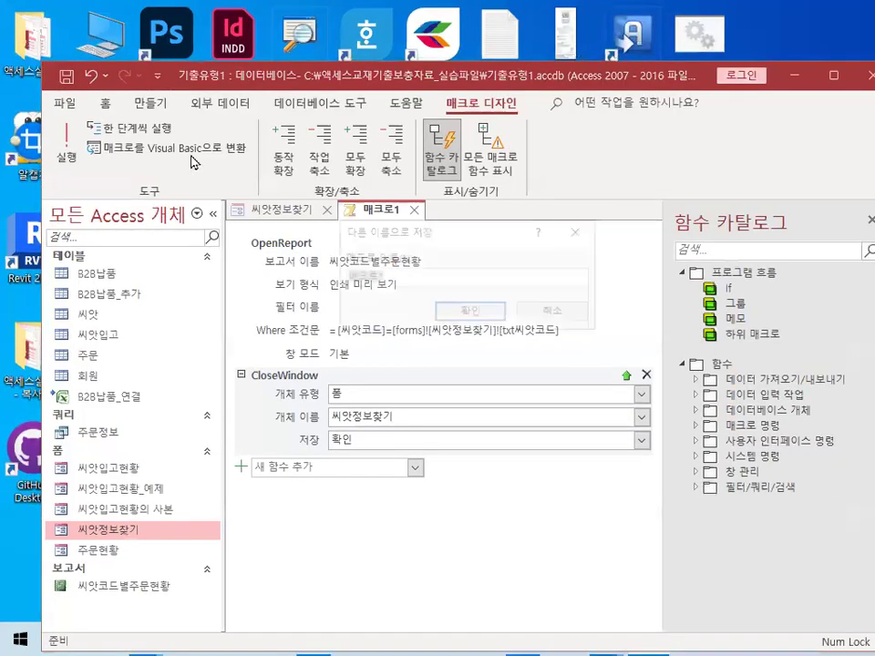
key("ctrl+s")
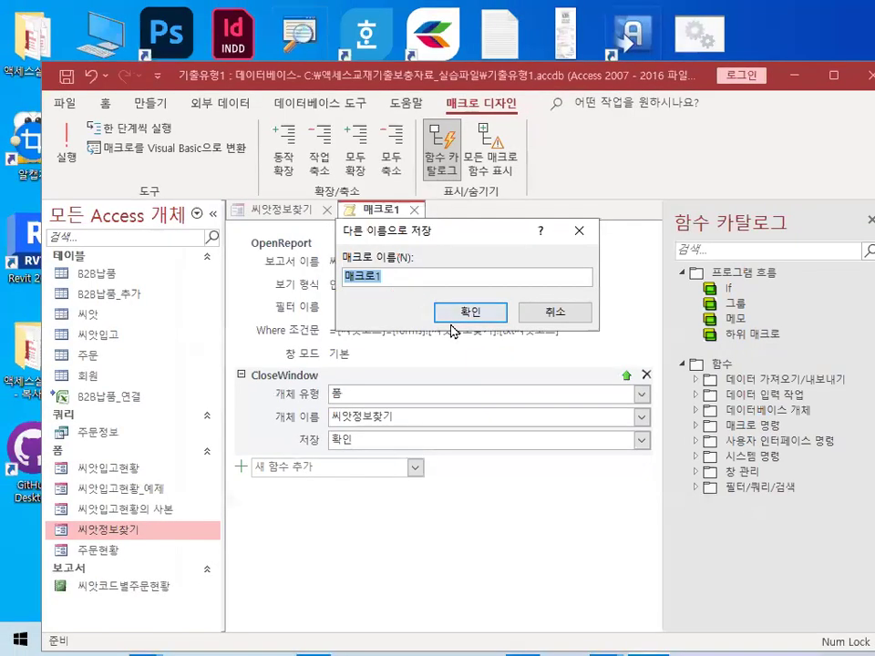
type("ㅁ고서")
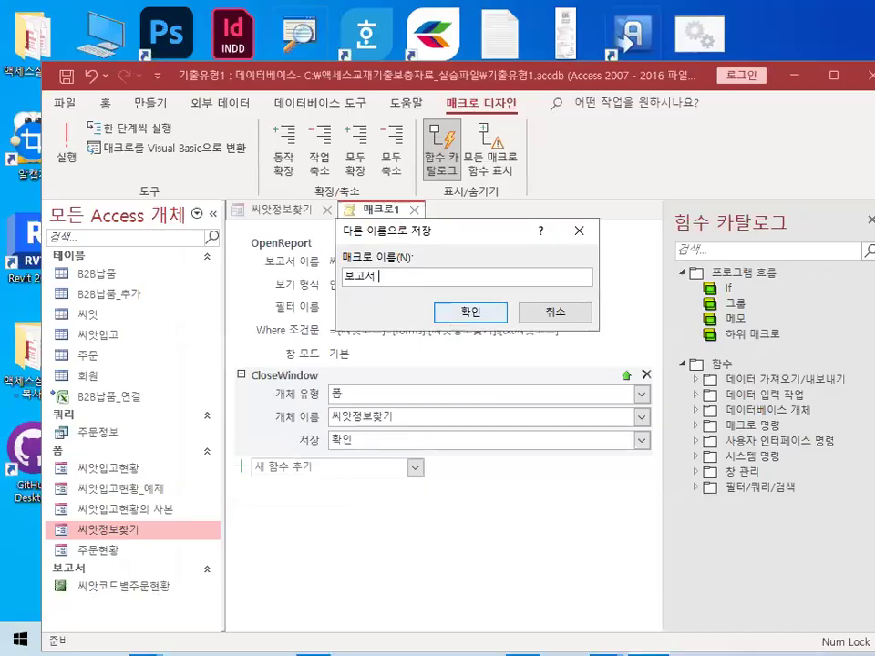
type(" 출력")
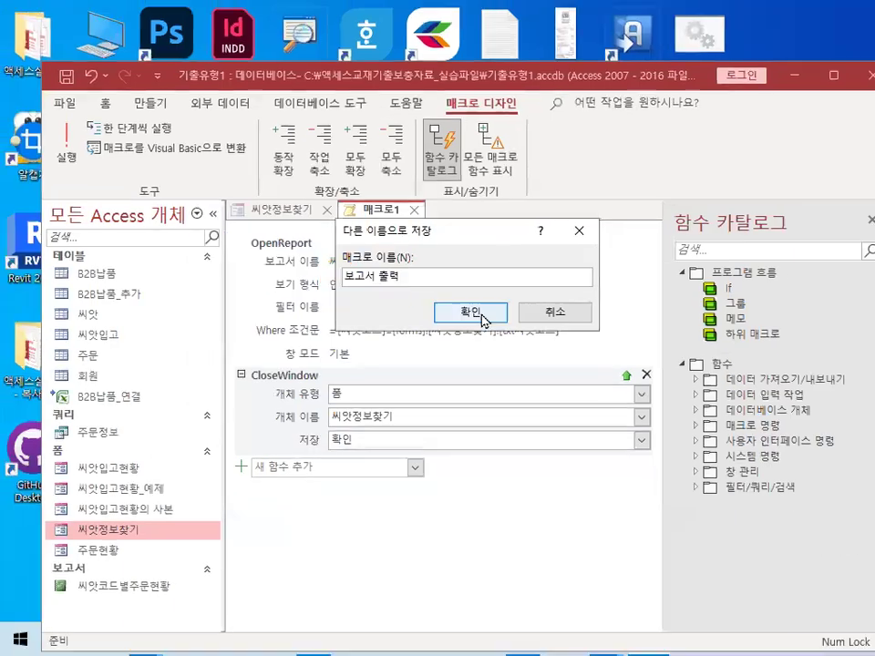
left_click(565, 347)
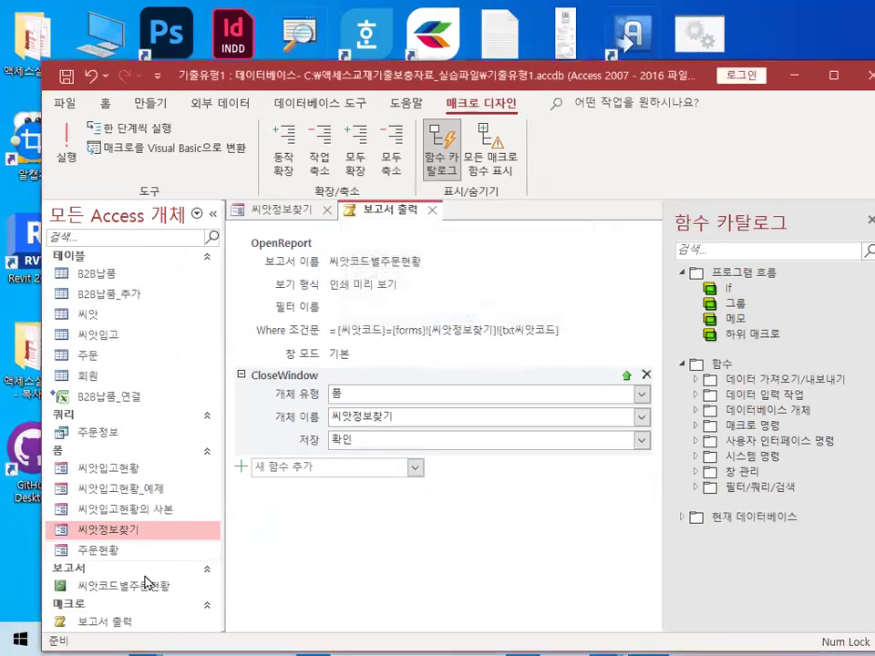
Reposition the Access window on the desktop and close the saved 보고서 출력 macro
left_click_drag(269, 83, 233, 25)
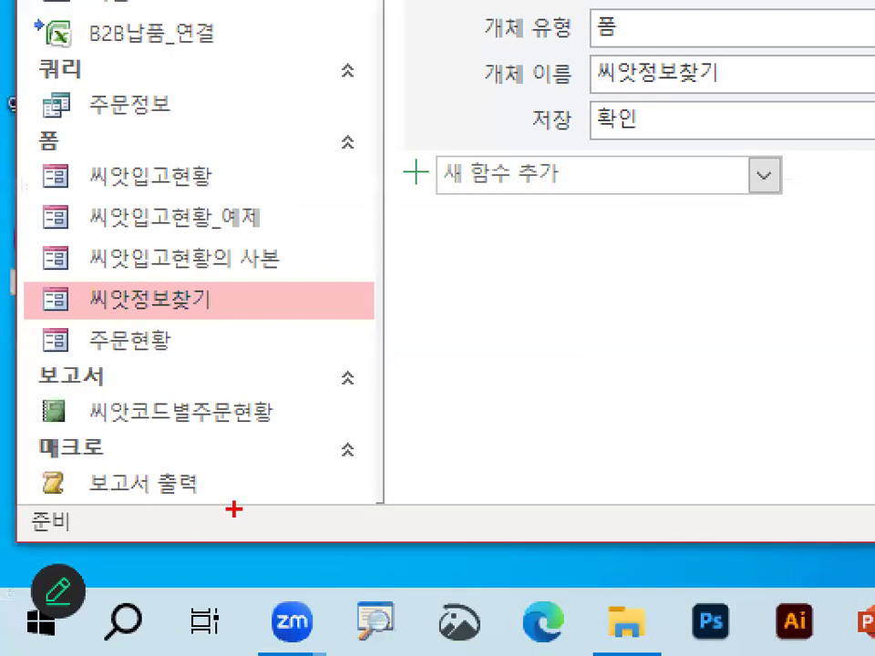
mouse_move(234, 510)
left_mouse_down()
mouse_move(46, 503)
mouse_move(243, 500)
left_mouse_up()
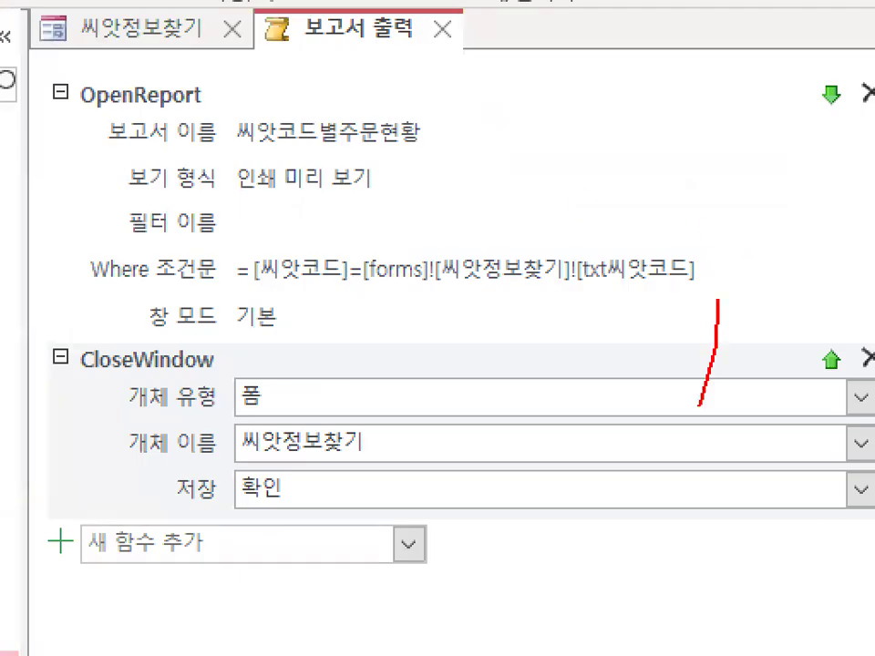
left_click_drag(718, 301, 581, 513)
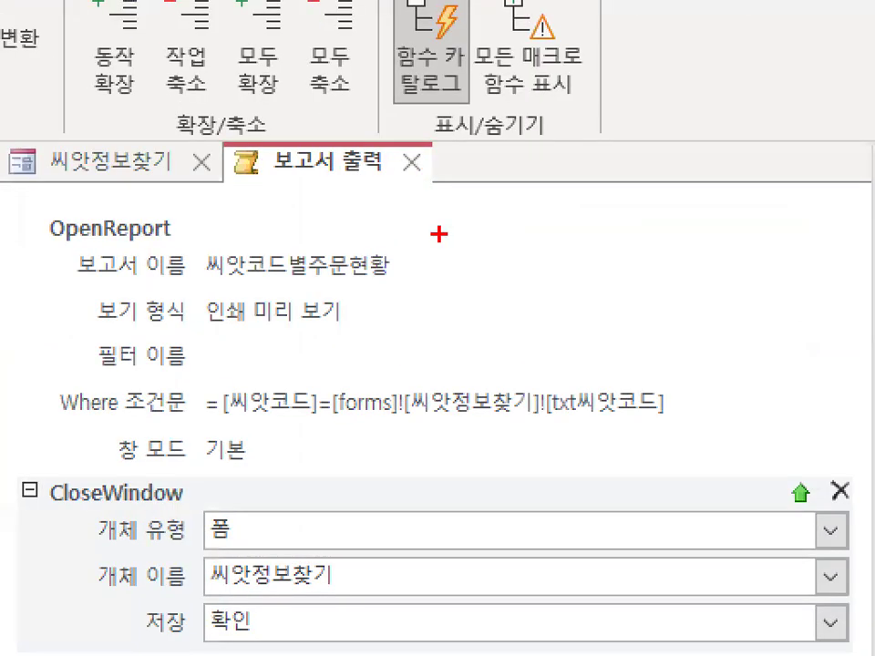
mouse_move(611, 422)
left_mouse_down()
mouse_move(402, 318)
mouse_move(531, 456)
left_mouse_up()
mouse_move(392, 164)
left_mouse_down()
mouse_move(442, 175)
mouse_move(393, 153)
left_mouse_up()
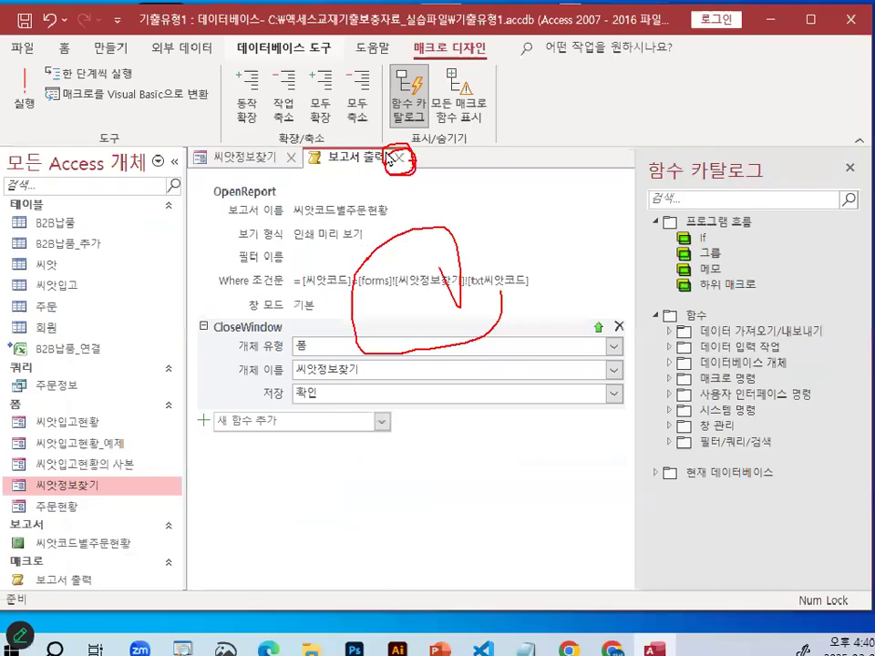
left_click(398, 158)
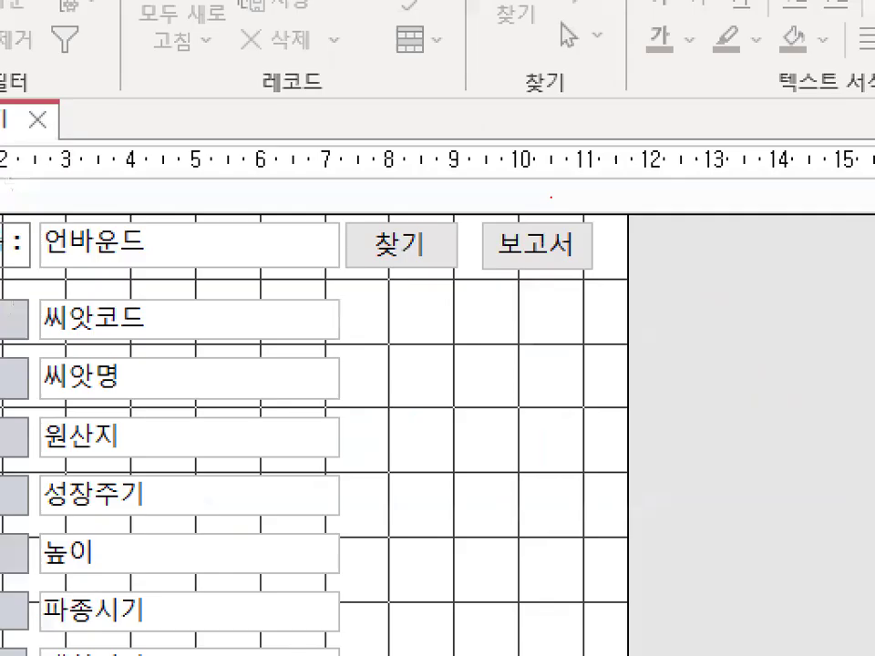
Select the 보고서 command button in the design of the 씨앗정보찾기 form
mouse_move(583, 227)
left_mouse_down()
mouse_move(526, 207)
mouse_move(570, 220)
mouse_move(679, 68)
left_mouse_up()
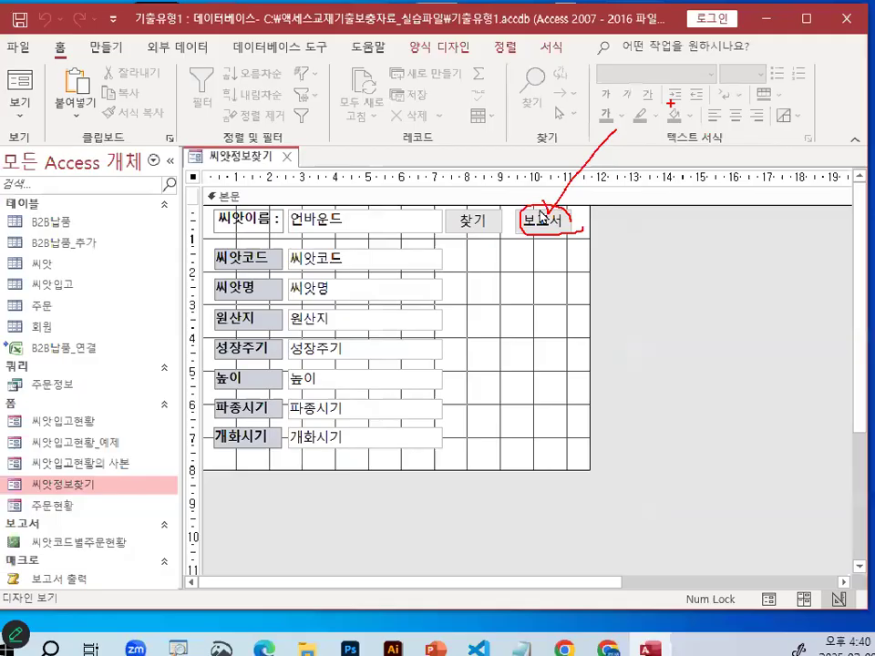
left_click(541, 216)
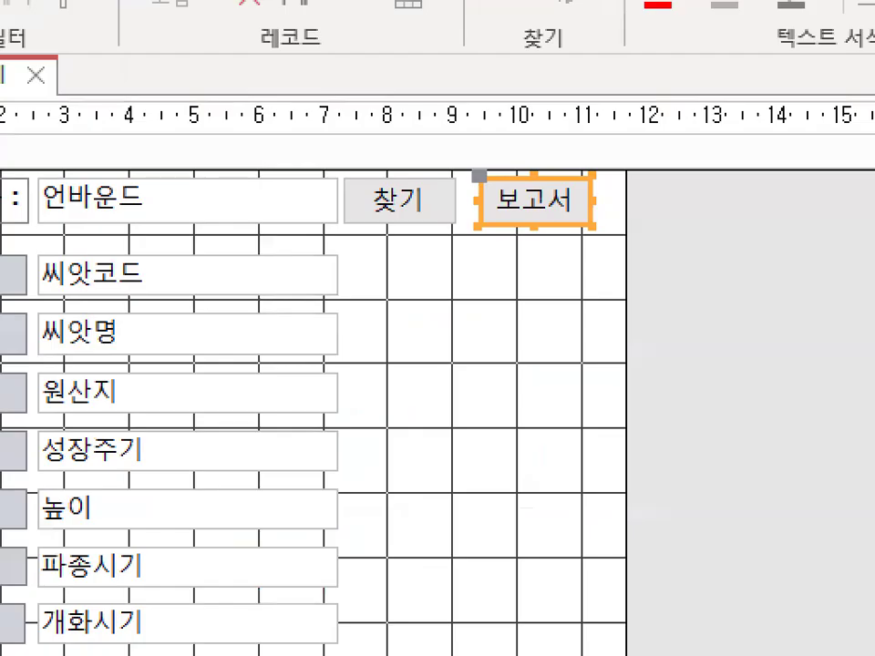
left_click_drag(565, 220, 559, 206)
Read item 5) of the Notepad notes on attaching the saved macro to the 보고서 button's On Click event
key("alt+Tab")
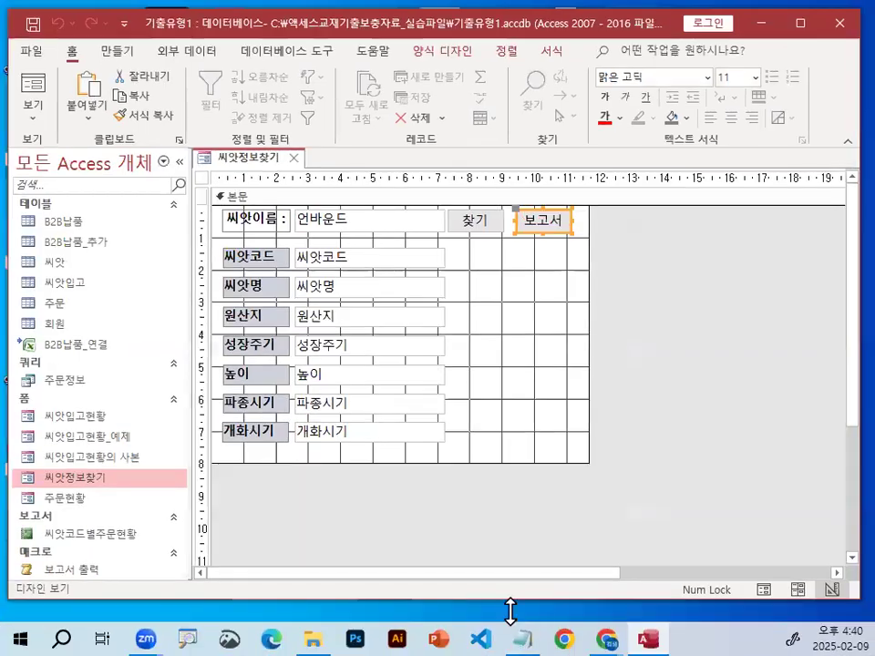
scroll(274, 392, "down", 3)
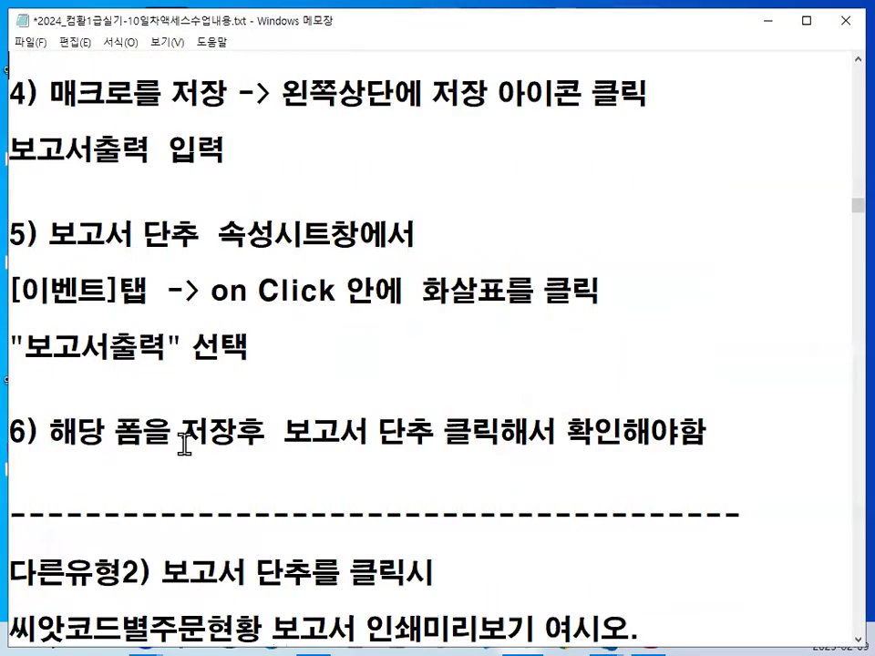
left_click_drag(48, 235, 274, 234)
left_click_drag(219, 235, 362, 230)
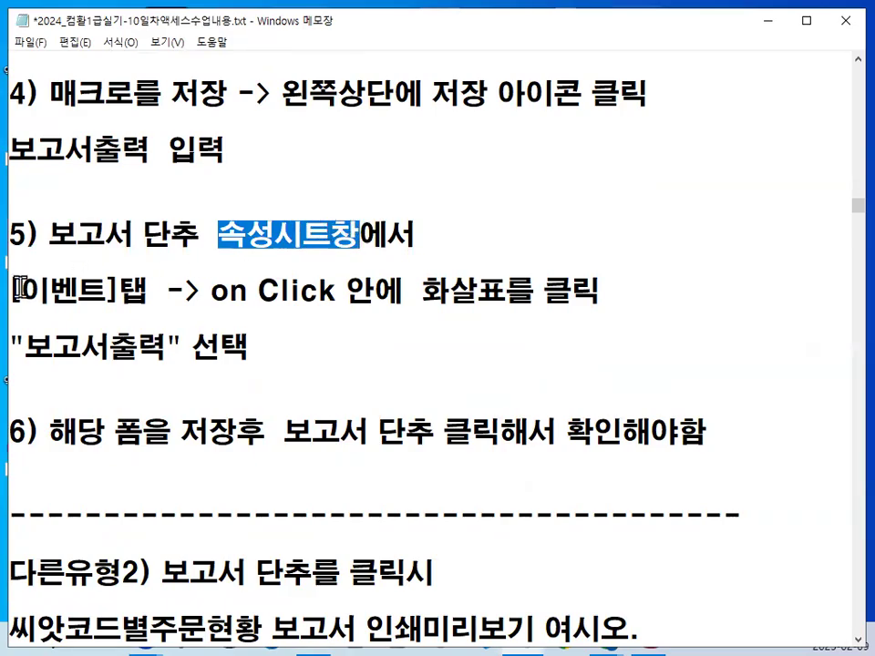
left_click_drag(18, 290, 155, 292)
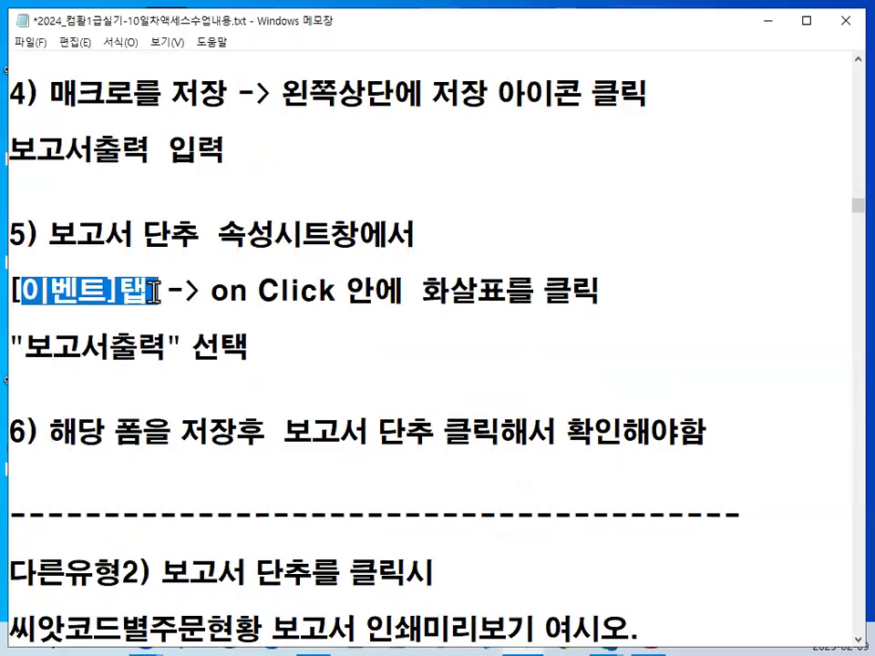
left_click_drag(60, 238, 192, 238)
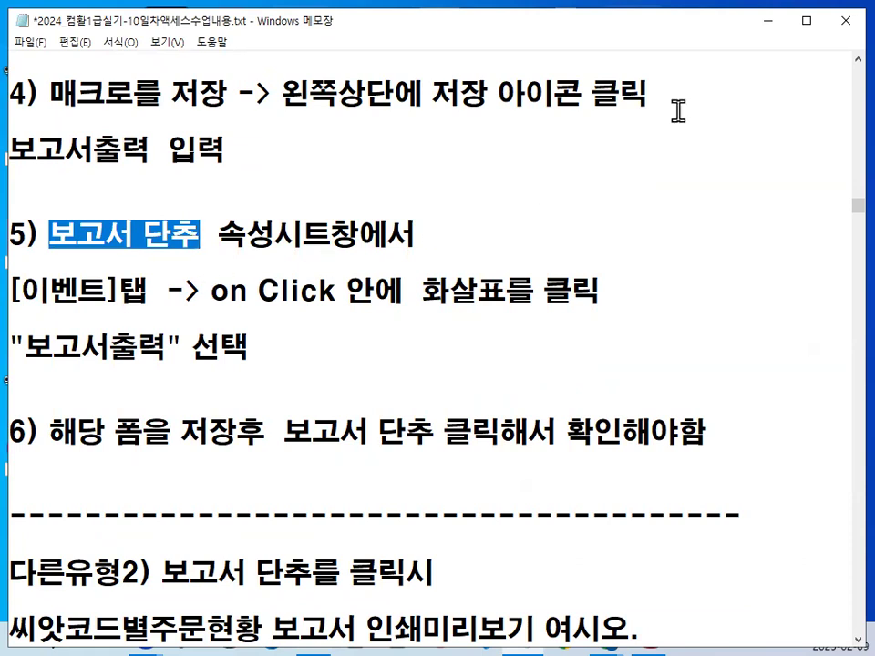
left_click(768, 22)
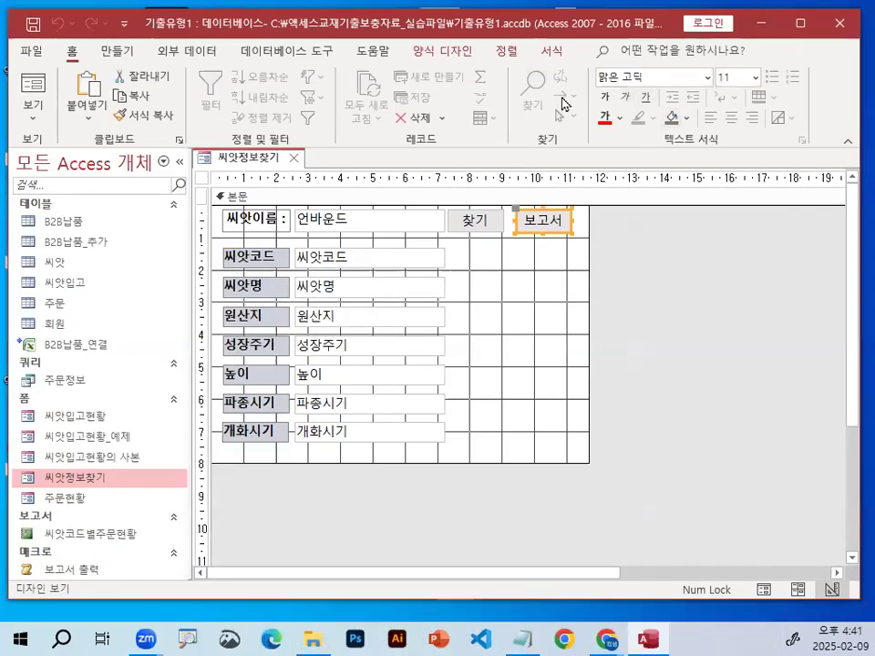
Show the event properties of the 보고서 command button, reposition the property sheet over the form and activate the On Click event
key("F4")
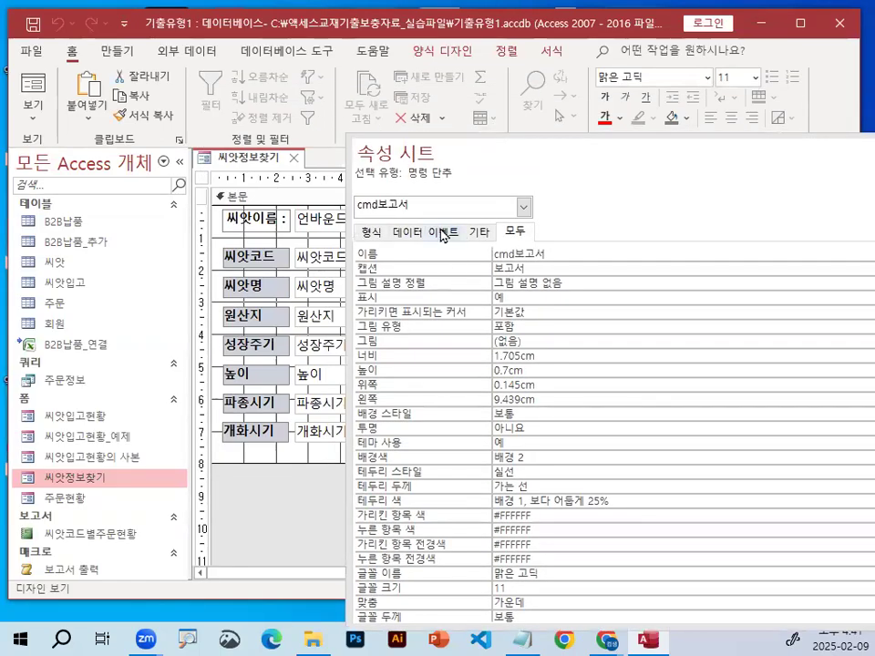
left_click(446, 232)
left_click_drag(453, 215, 463, 235)
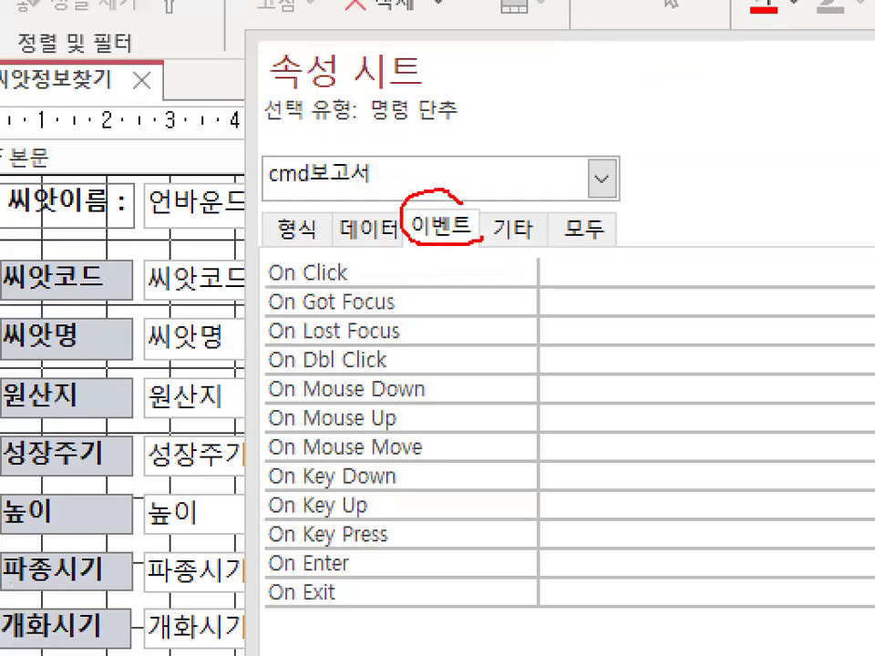
left_click_drag(275, 297, 371, 259)
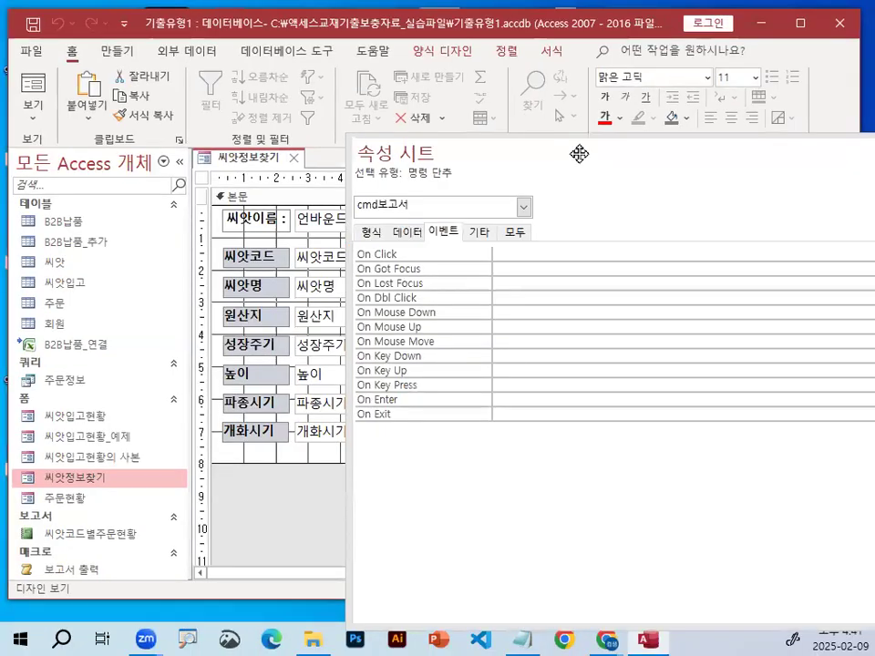
left_click_drag(576, 152, 387, 124)
left_click(395, 232)
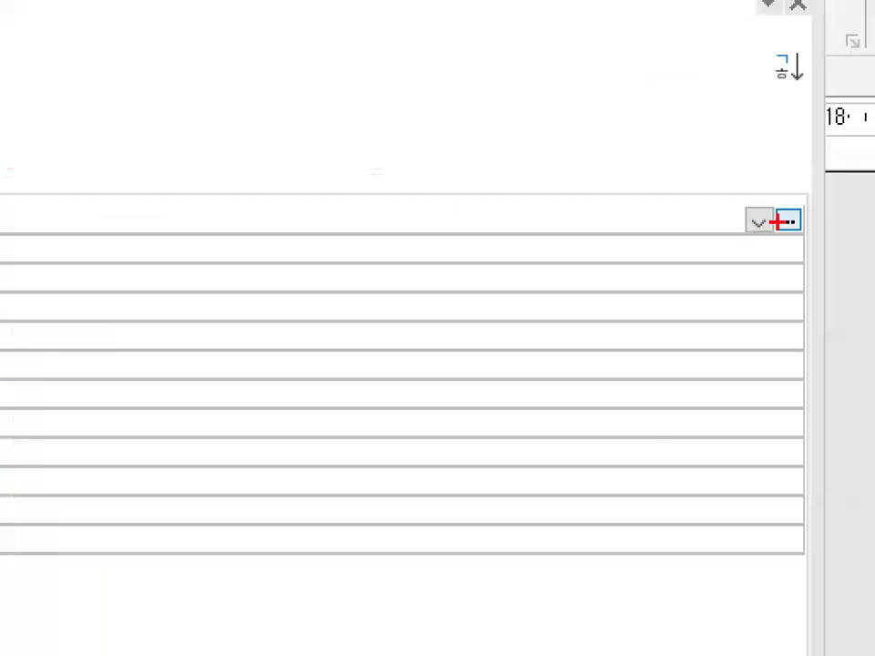
Assign the saved macro 보고서 출력 to the On Click event of the 보고서 button
mouse_move(765, 229)
left_mouse_down()
mouse_move(739, 233)
mouse_move(763, 228)
left_mouse_up()
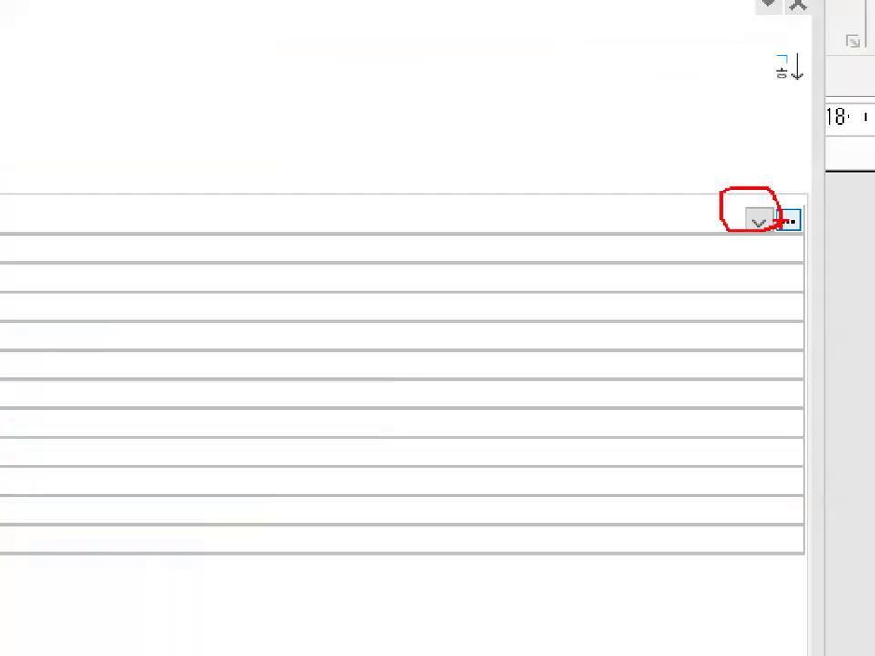
left_click_drag(738, 166, 800, 84)
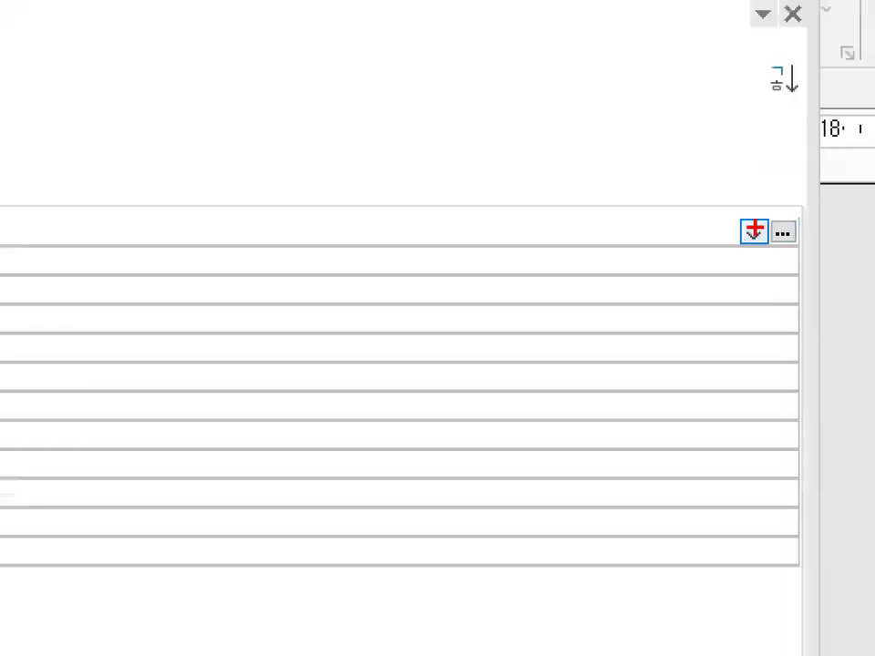
mouse_move(754, 230)
left_mouse_down()
mouse_move(764, 250)
mouse_move(772, 218)
left_mouse_up()
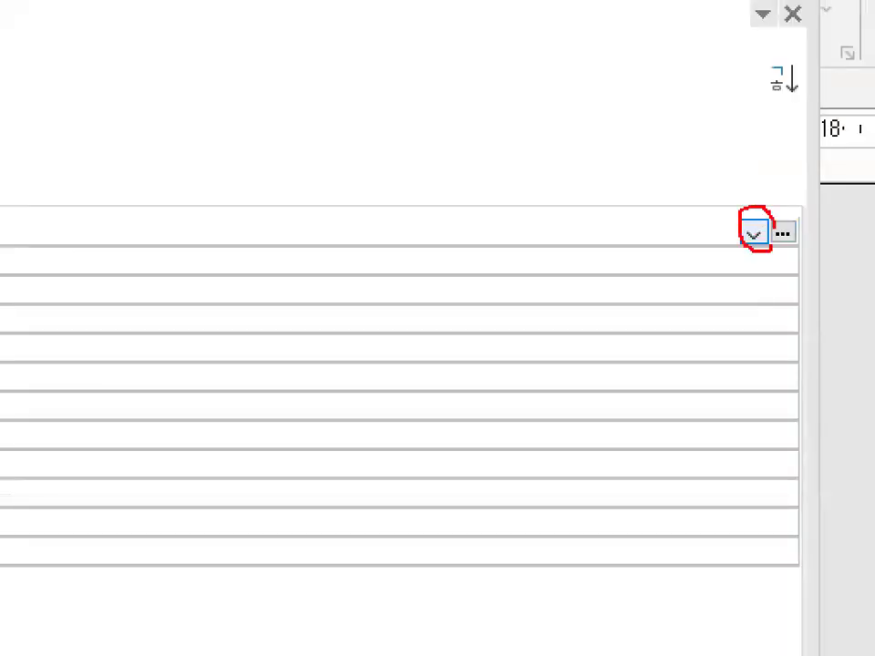
left_click(754, 230)
left_click(337, 242)
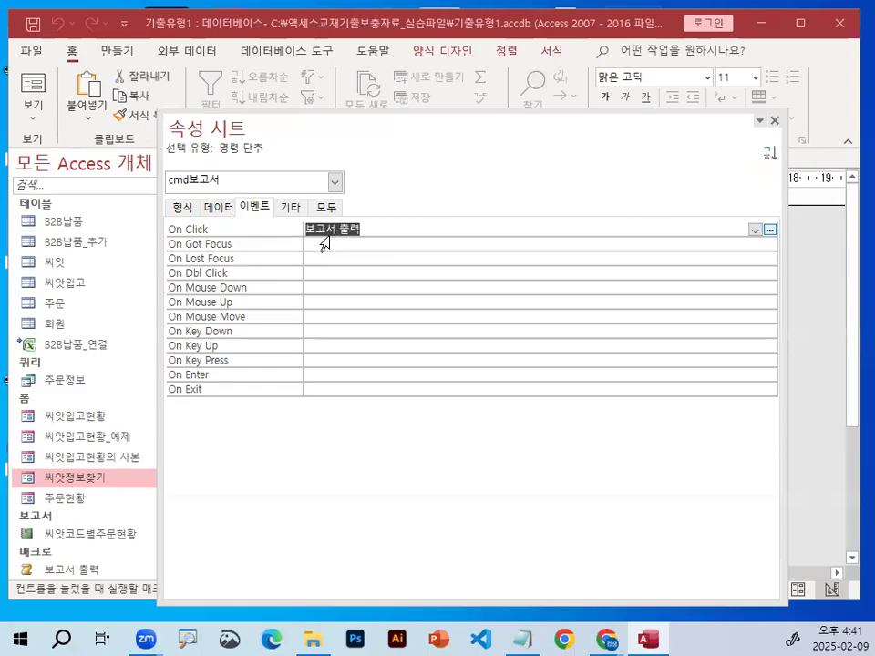
Check the 보고서 button's On Click assignment and close the property sheet
mouse_move(444, 233)
left_mouse_down()
mouse_move(289, 215)
mouse_move(447, 241)
left_mouse_up()
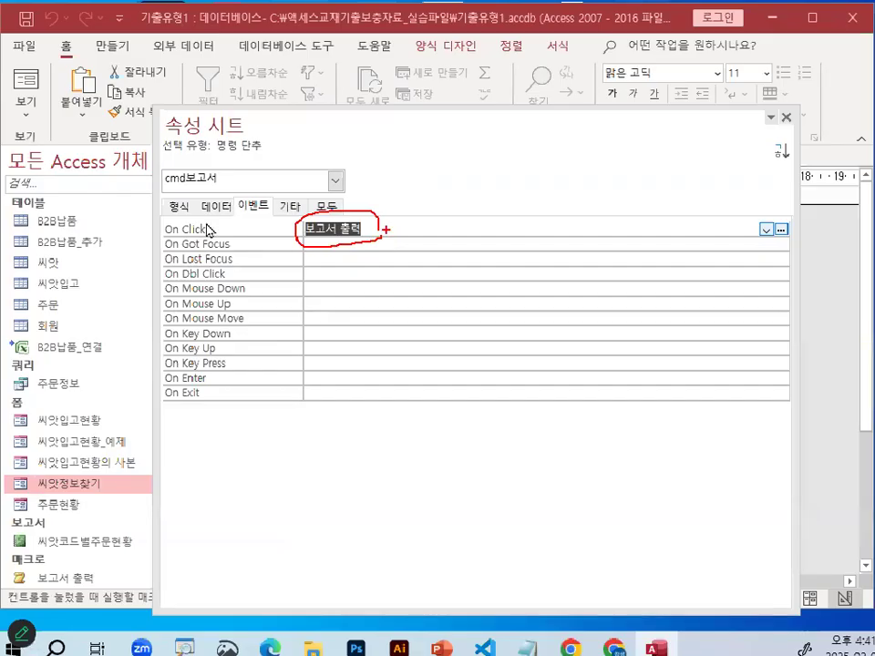
key("Escape")
left_click_drag(181, 158, 271, 85)
left_click_drag(328, 244, 371, 240)
left_click_drag(553, 301, 437, 314)
left_click_drag(472, 236, 565, 178)
mouse_move(550, 285)
left_mouse_down()
mouse_move(401, 265)
mouse_move(378, 310)
mouse_move(528, 307)
left_mouse_up()
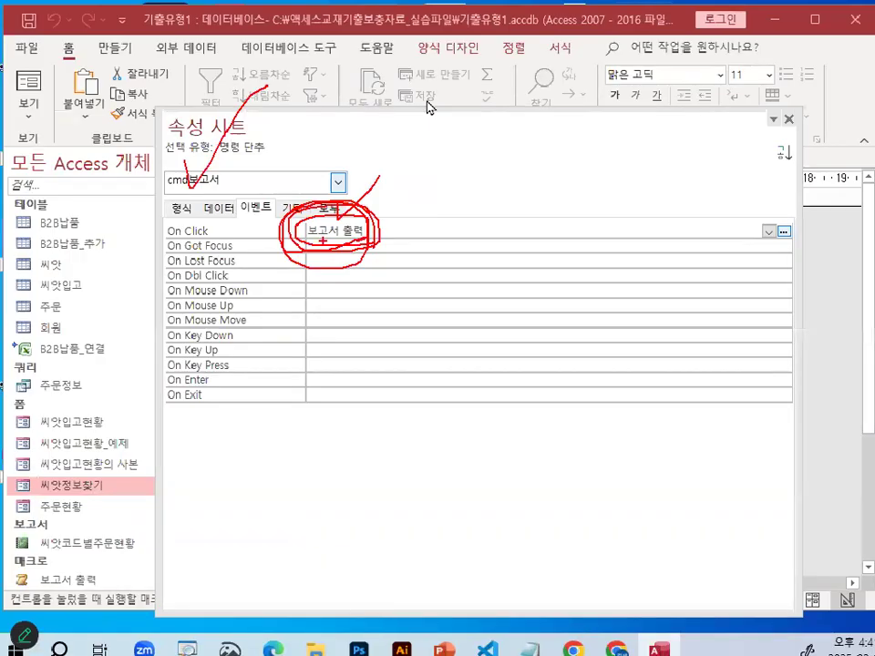
key("Escape")
left_click(773, 125)
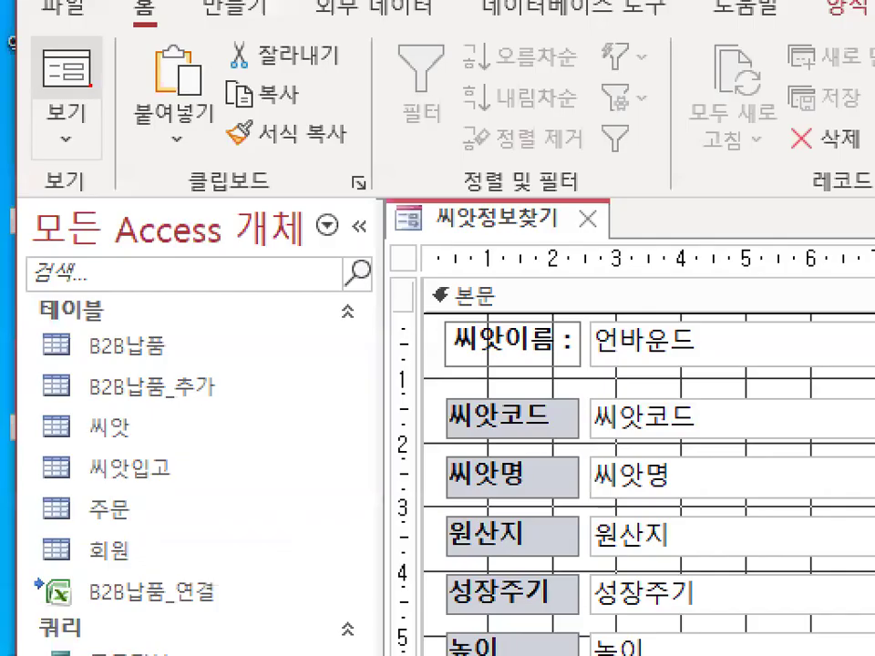
Switch the 씨앗정보찾기 form to Form view and run its 보고서 button for the current record
mouse_move(91, 85)
left_mouse_down()
mouse_move(29, 47)
mouse_move(94, 73)
left_mouse_up()
left_click(66, 78)
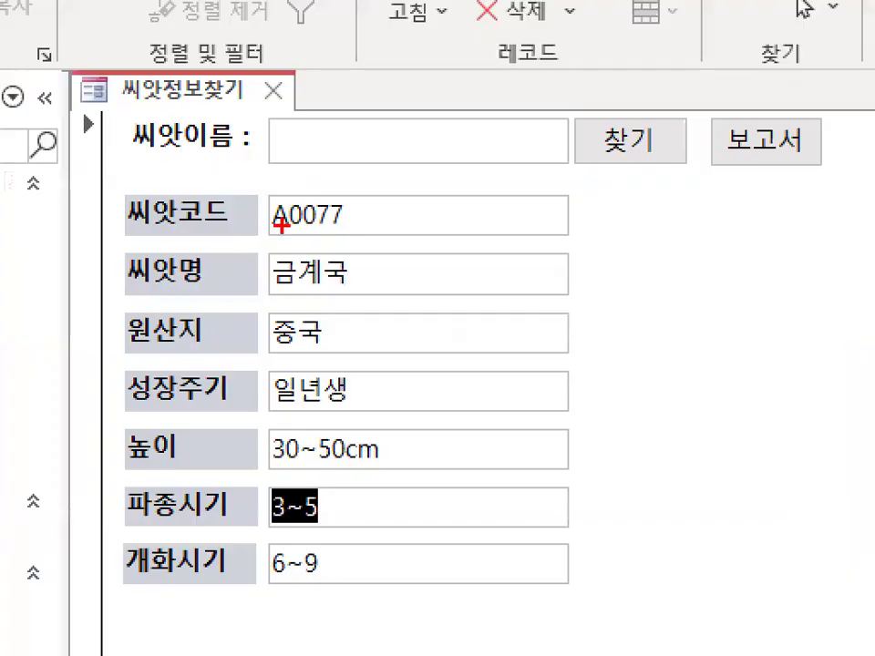
left_click_drag(296, 227, 357, 228)
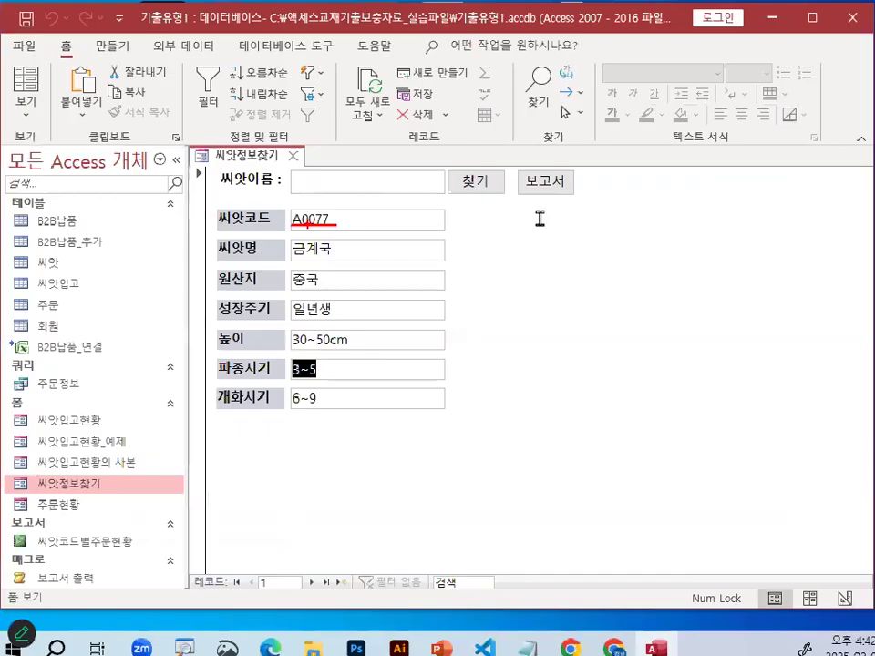
left_click(545, 184)
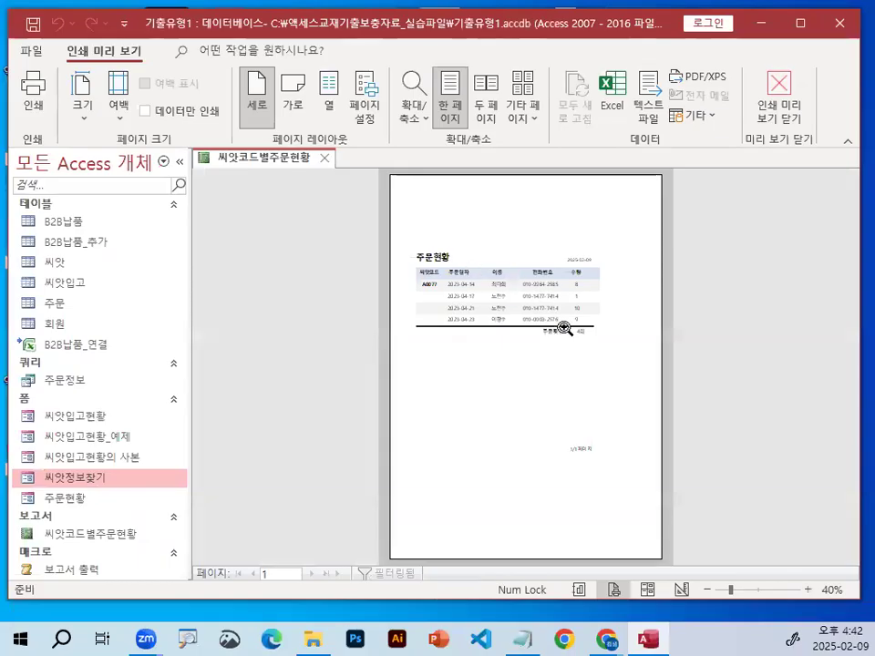
Examine the 씨앗코드별주문현황 report preview for its 씨앗코드, its filter status and whether the form closed
left_click(562, 327)
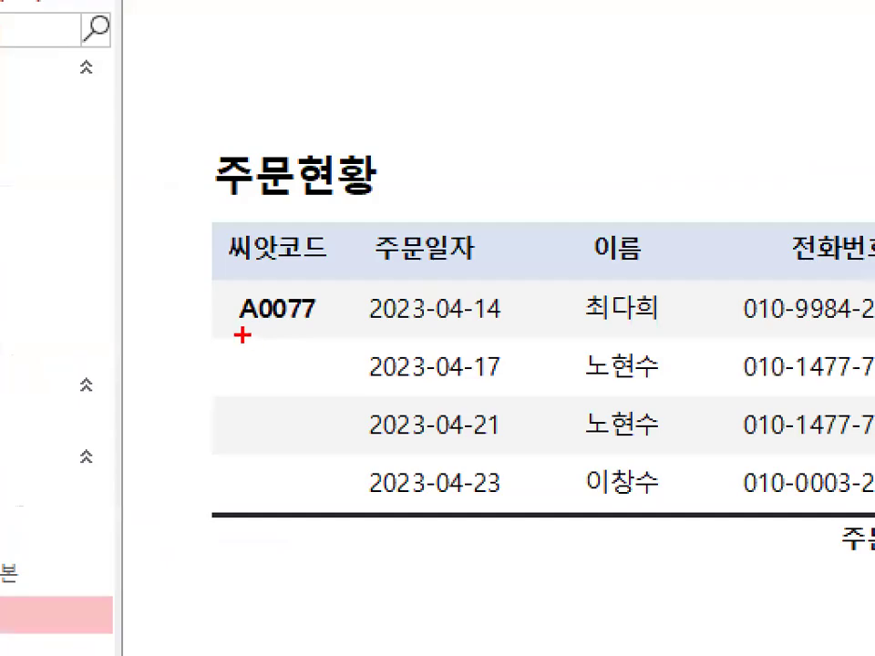
left_click_drag(253, 337, 293, 337)
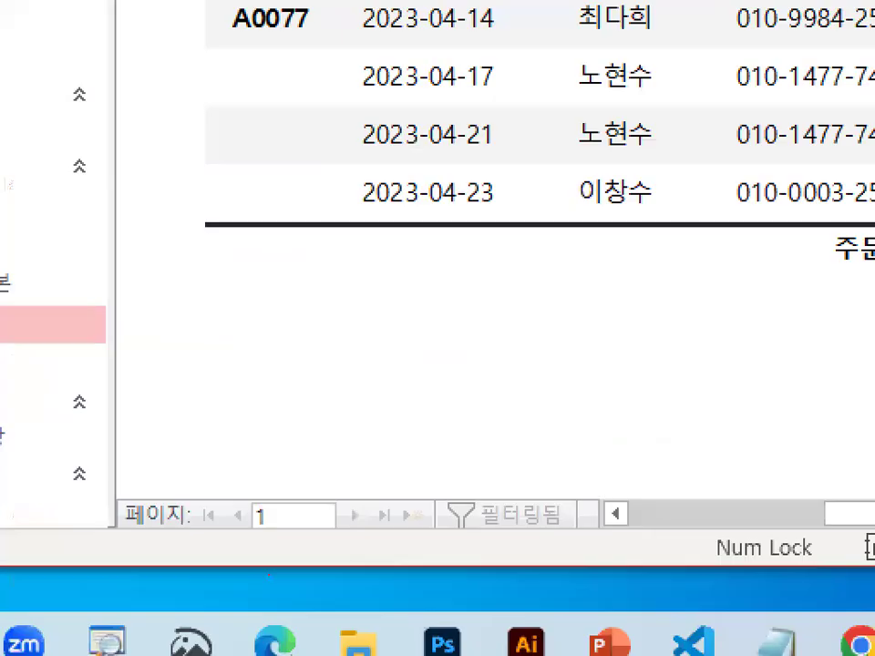
mouse_move(408, 518)
left_mouse_down()
mouse_move(501, 547)
mouse_move(500, 574)
left_mouse_up()
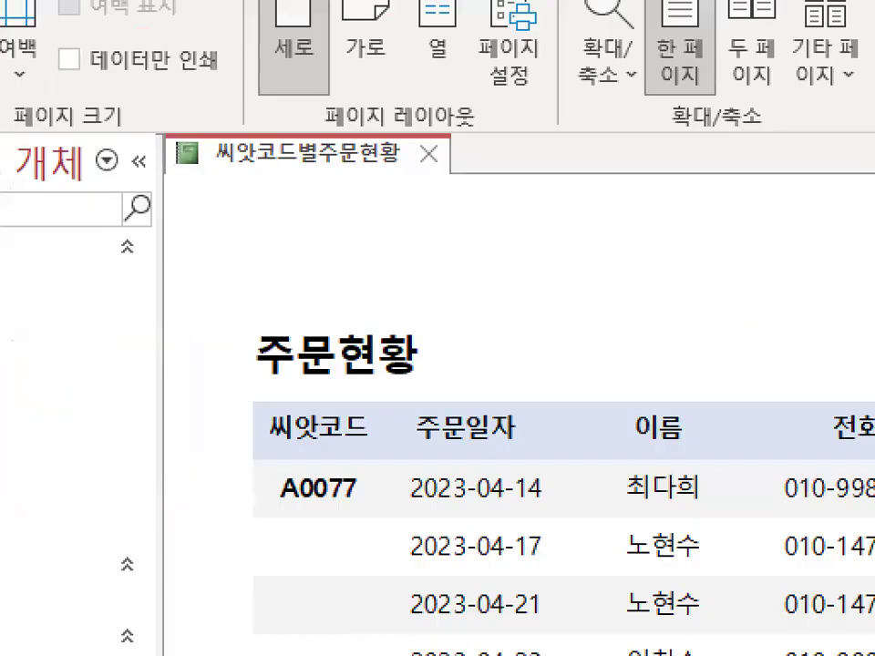
mouse_move(770, 255)
left_mouse_down()
mouse_move(508, 126)
mouse_move(646, 446)
left_mouse_up()
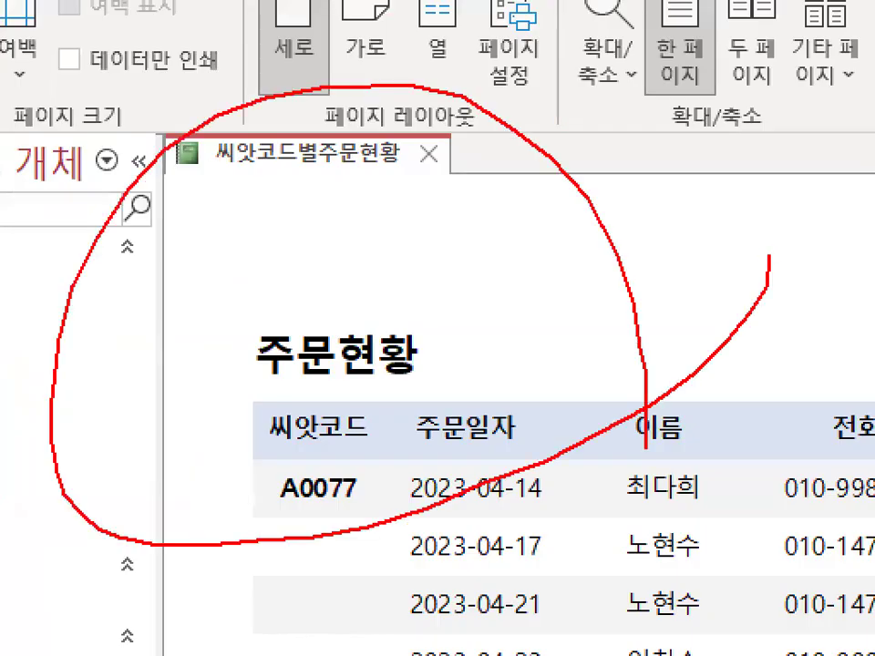
key("Escape")
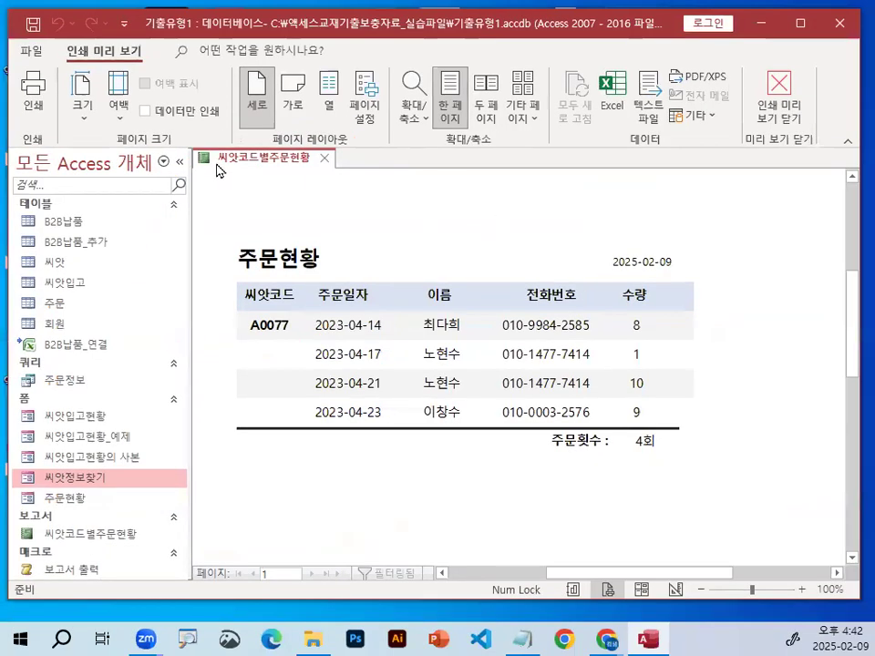
Close the 씨앗코드별주문현황 report preview and reopen the 씨앗정보찾기 form in Design view
left_click(325, 160)
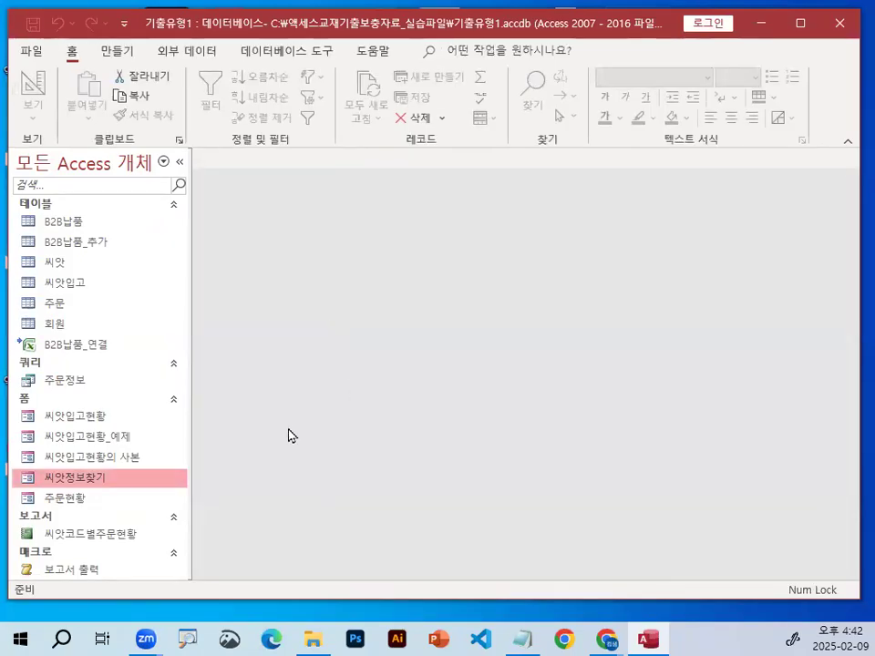
right_click(98, 490)
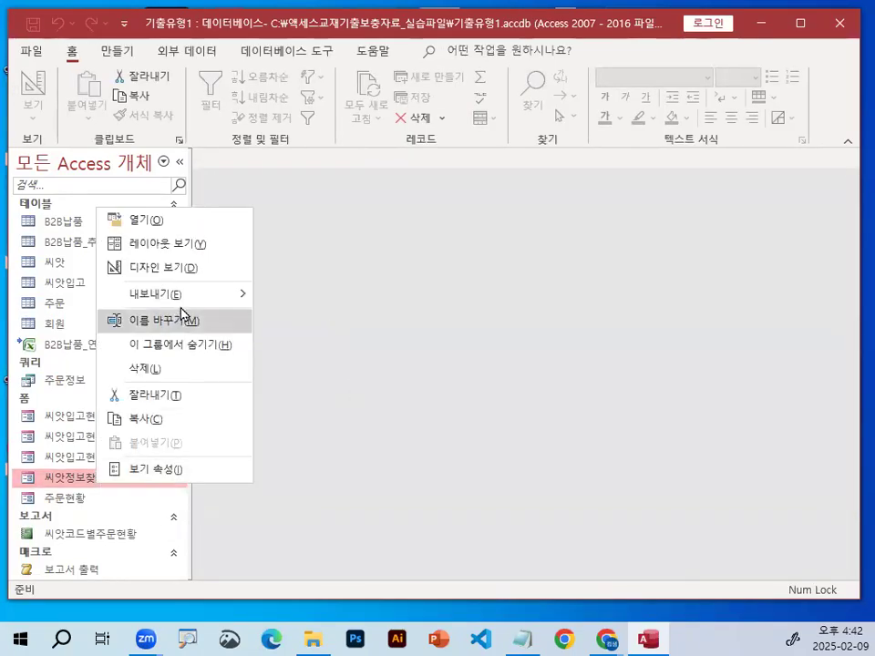
left_click(187, 268)
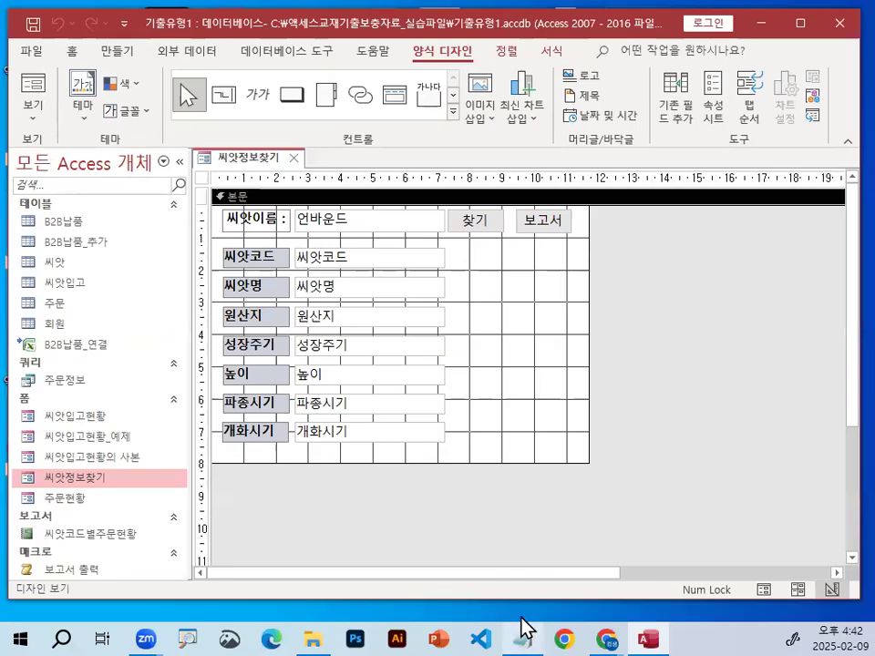
Switch to the Notepad notes and insert blank lines between item 6) and the 다른유형2) section
left_click(522, 638)
left_click(374, 325)
scroll(367, 453, "up", 1)
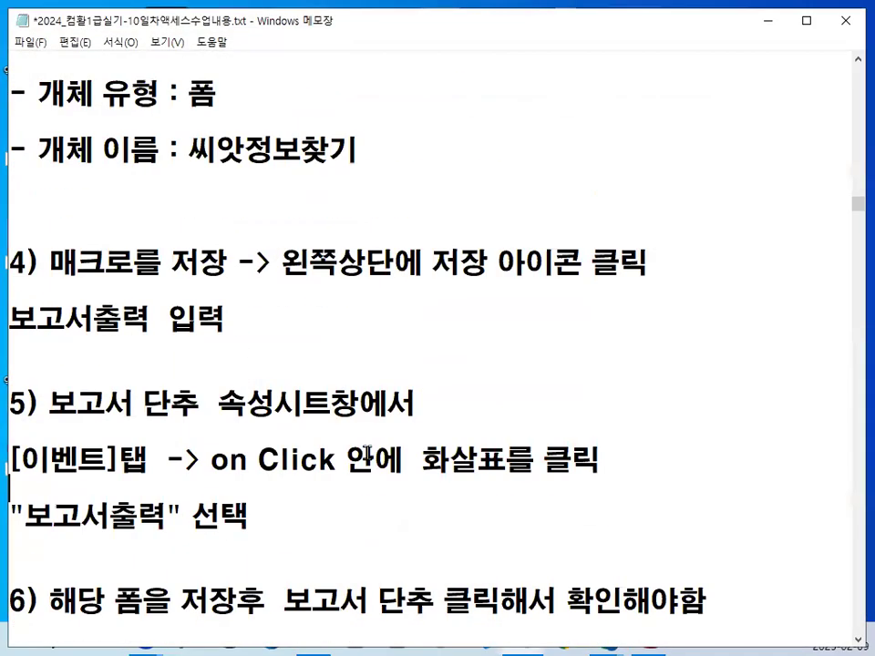
scroll(367, 453, "down", 3)
left_click(365, 422)
left_click(297, 451)
key("Return")
key("Return")
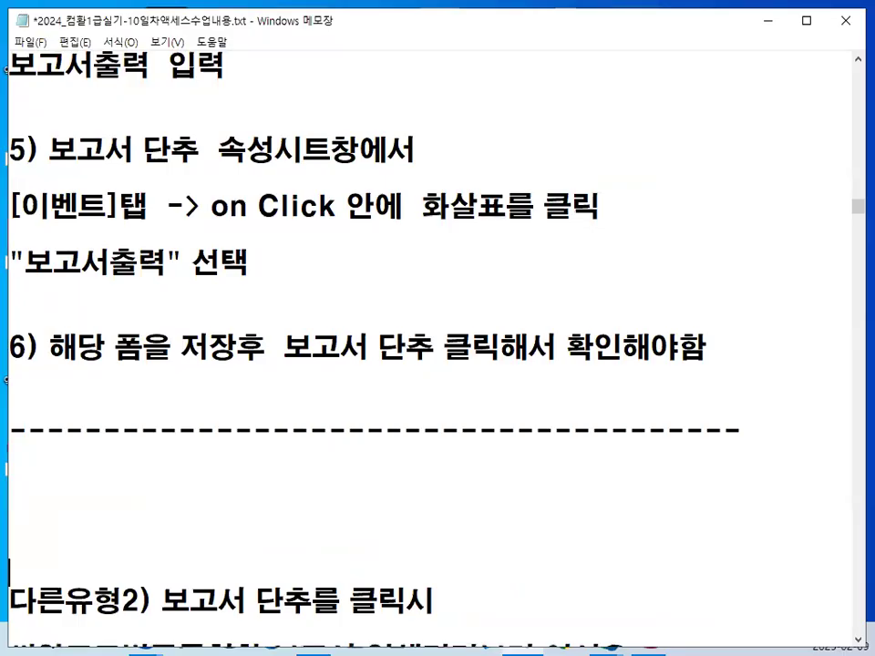
Look through the Notepad notes for the code-builder condition rules and the section on searching text data
key("Up")
key("Up")
key("Up")
key("Up")
key("Up")
key("Up")
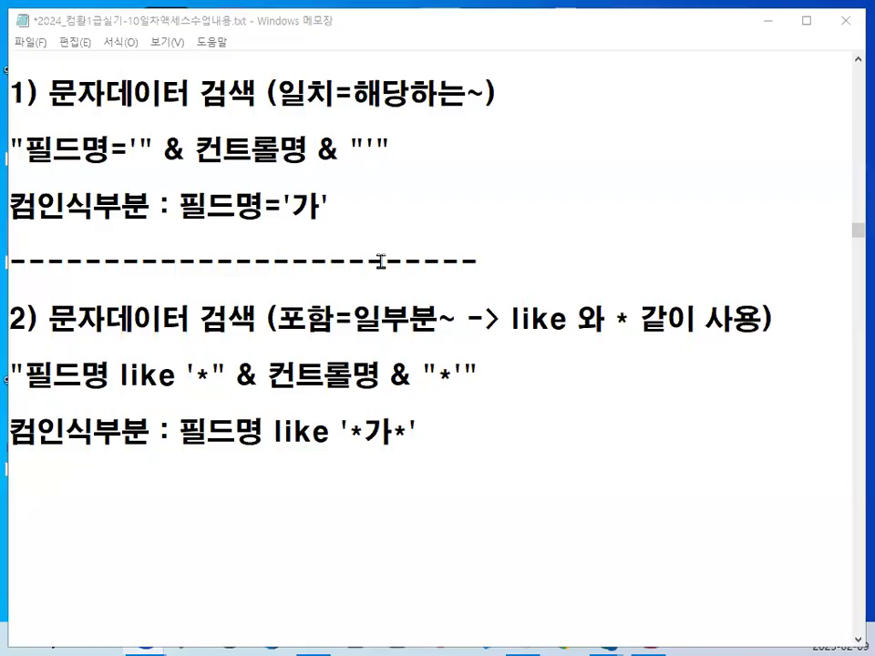
left_click(335, 252)
scroll(347, 374, "up", 2)
scroll(346, 374, "up", 3)
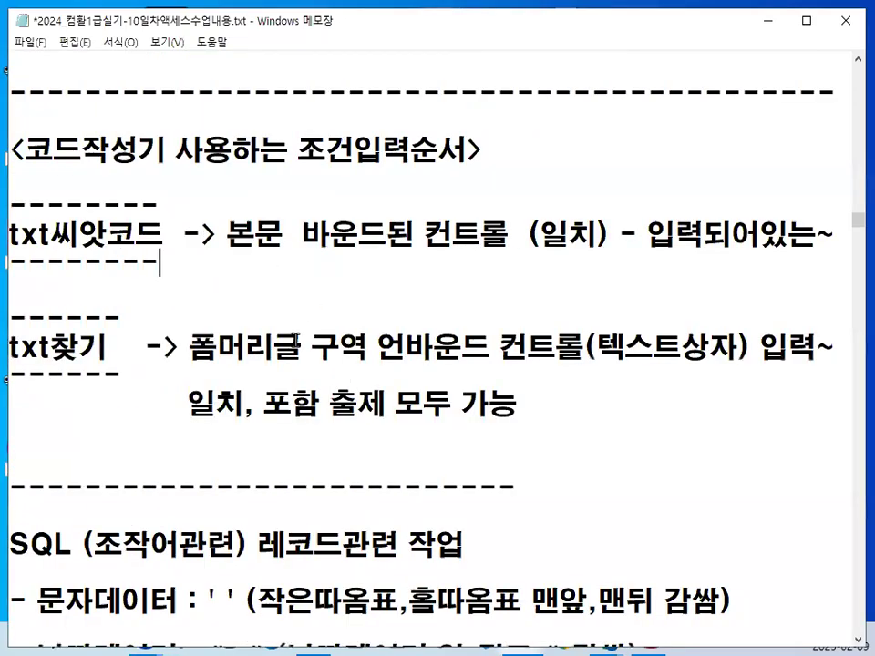
scroll(297, 339, "down", 7)
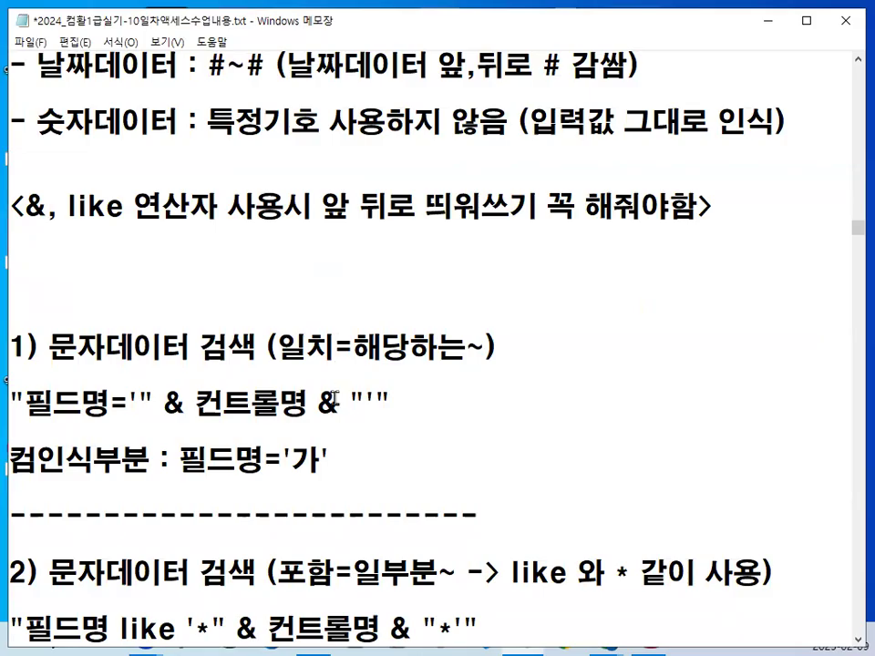
Examine note 1) on exact-match text conditions, focusing on the quotes, the spaces around & and the control name
left_click_drag(51, 369, 467, 368)
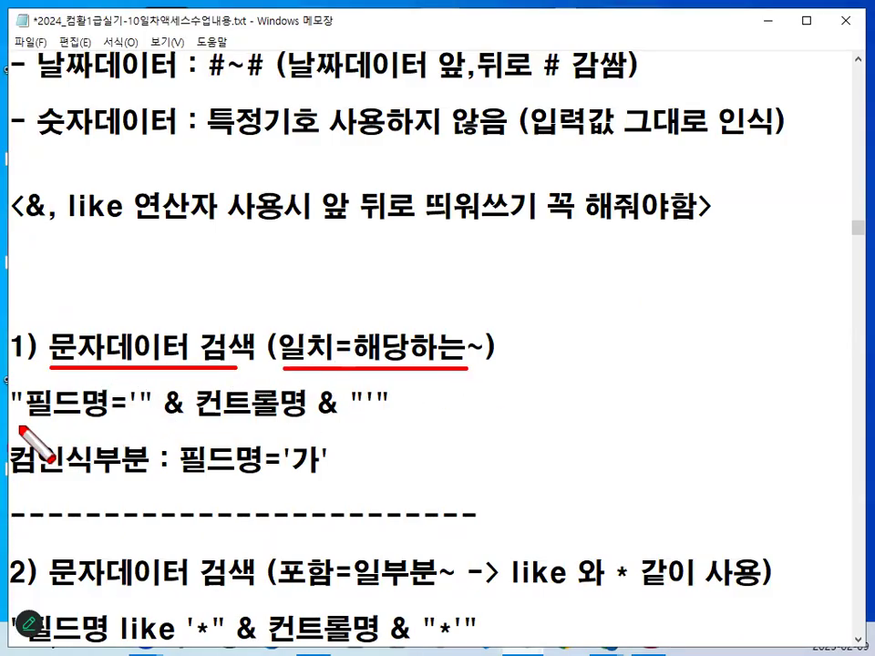
left_click_drag(16, 426, 116, 423)
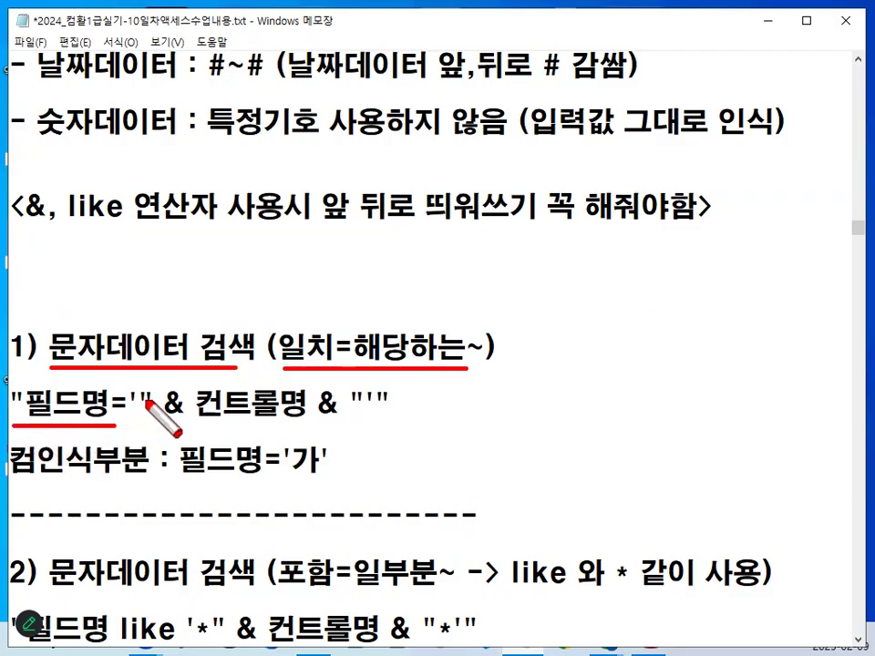
left_click_drag(21, 390, 24, 412)
mouse_move(135, 402)
left_mouse_down()
mouse_move(151, 399)
mouse_move(173, 374)
mouse_move(205, 372)
left_mouse_up()
left_click_drag(198, 414, 305, 413)
mouse_move(298, 364)
left_mouse_down()
mouse_move(325, 354)
mouse_move(355, 368)
mouse_move(390, 407)
left_mouse_up()
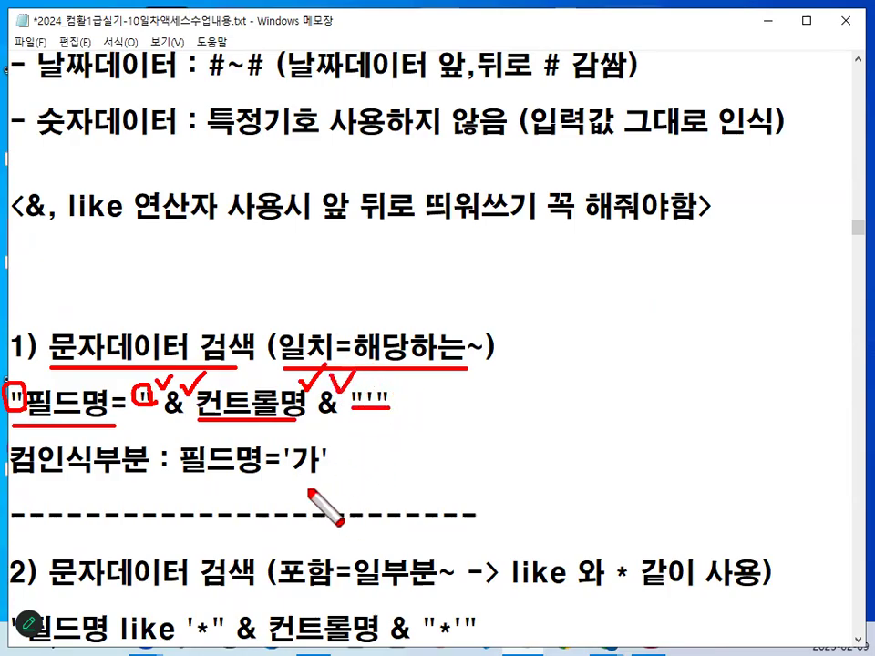
key("Escape")
Examine note 2) on partial-match text conditions using like and *, and compare its syntax with the exact-match form
scroll(250, 498, "down", 3)
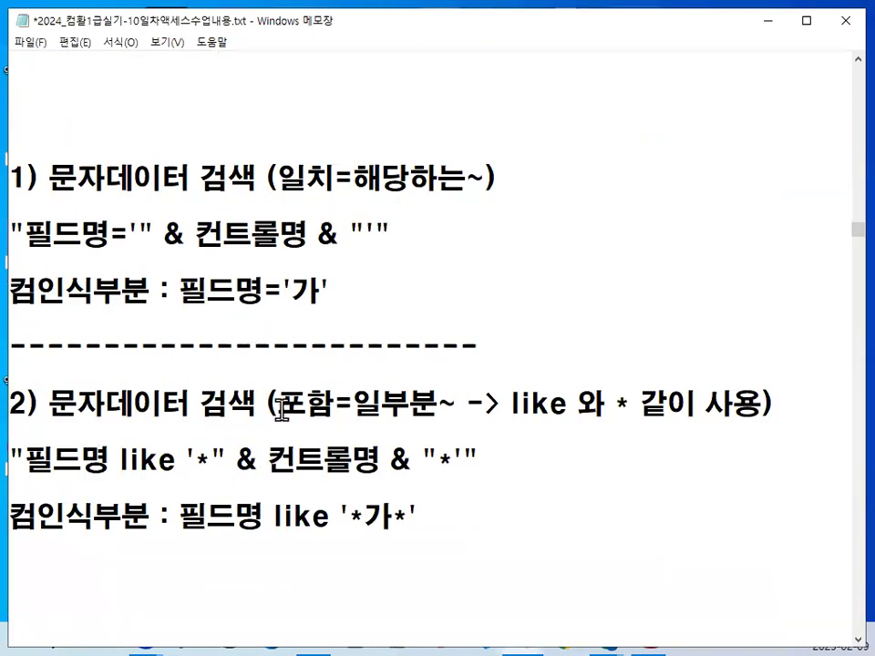
left_click_drag(117, 458, 212, 457)
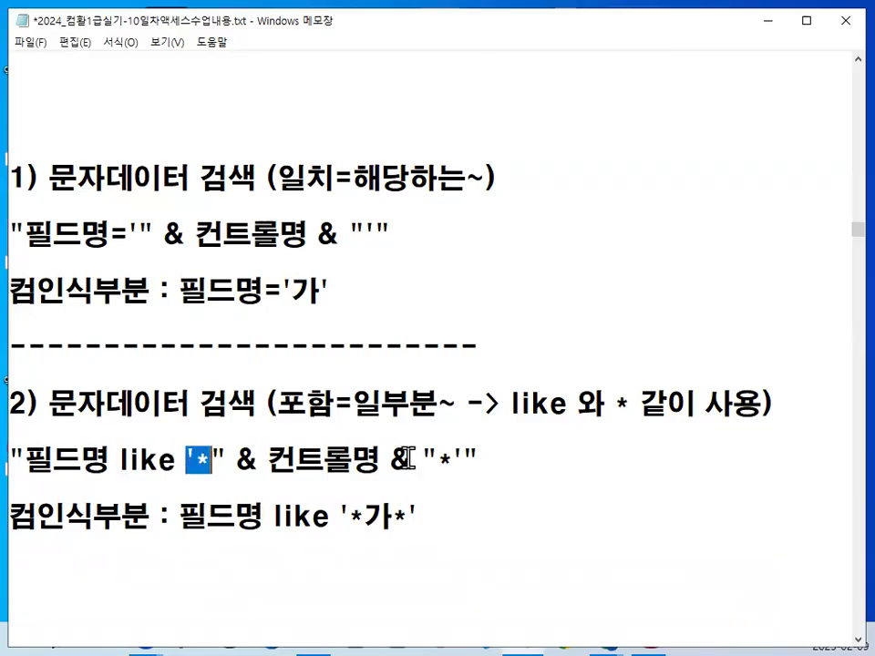
left_click_drag(439, 458, 461, 458)
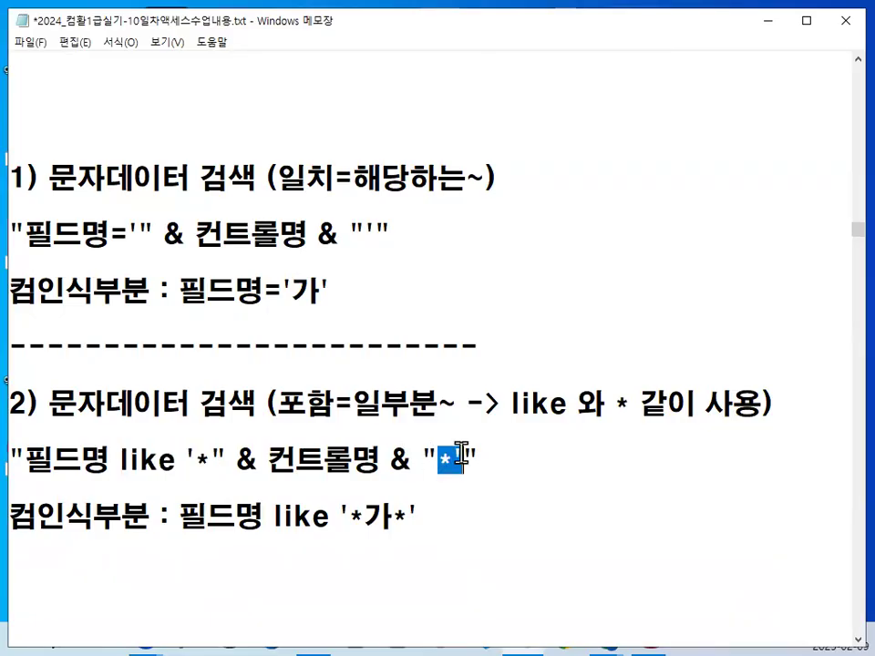
left_click(53, 459)
left_click_drag(14, 480, 462, 479)
left_click_drag(14, 259, 336, 259)
left_click_drag(295, 164, 299, 164)
left_click_drag(319, 387, 342, 386)
key("Escape")
Find the Filter property notes under 추가문제2) and highlight the 조건식 part of the Me.Filter statement
scroll(305, 421, "down", 2)
scroll(305, 421, "down", 7)
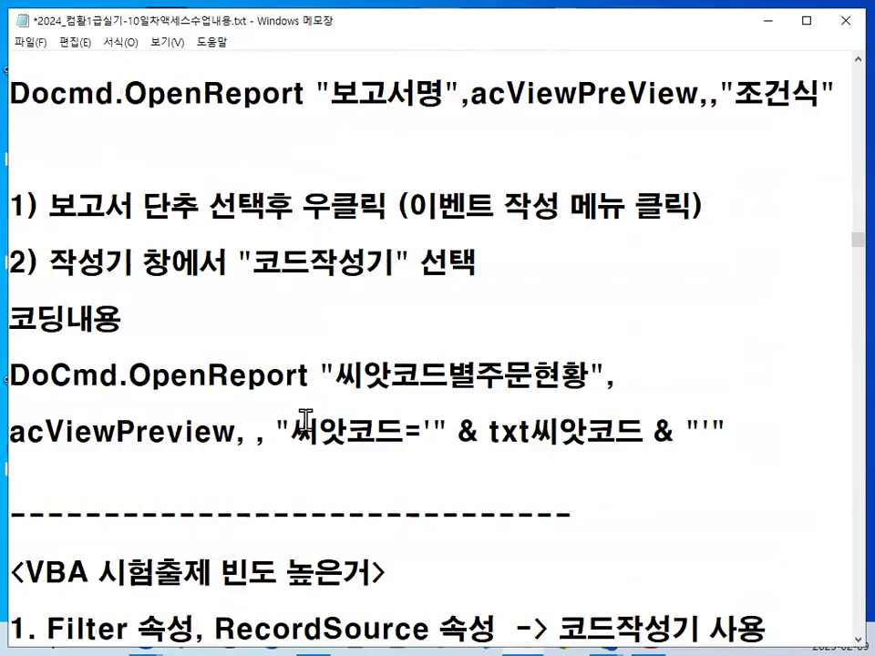
left_click_drag(11, 319, 278, 319)
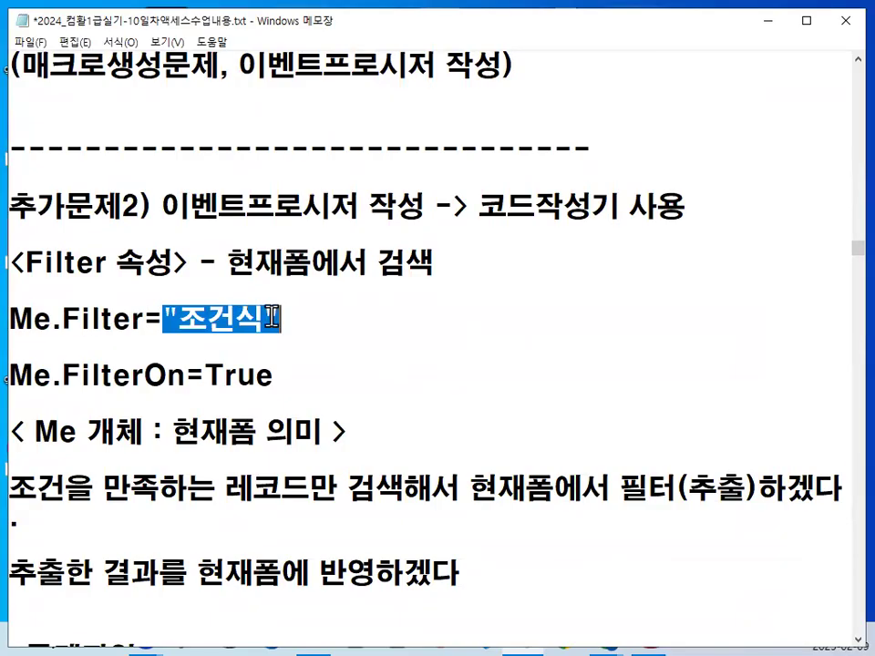
Read on in the Filter notes, examining the Me.FilterOn=True statement and the Me.Filter example that searches 씨앗명 with like and txt찾기
left_click_drag(11, 375, 146, 375)
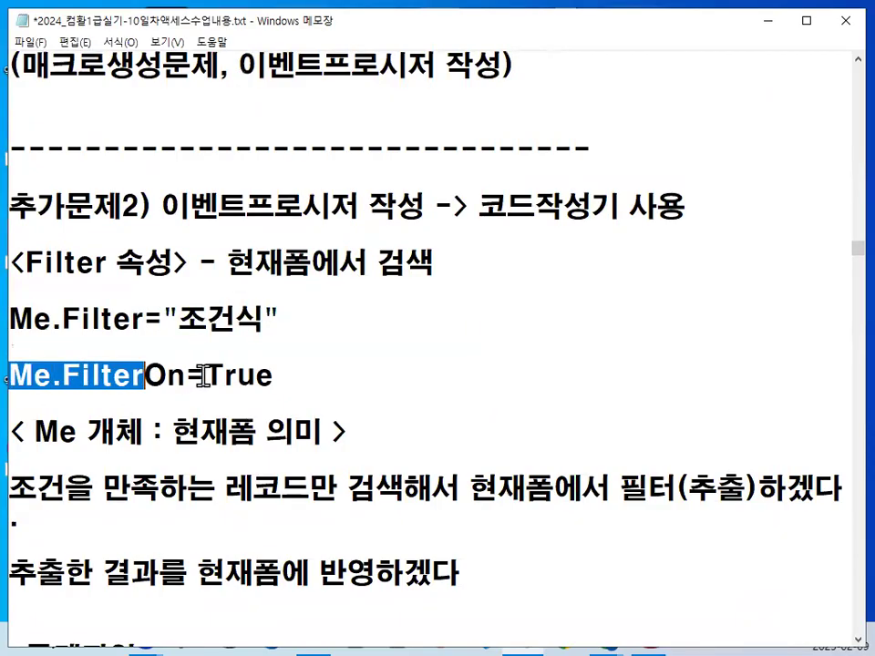
left_click_drag(204, 375, 340, 376)
left_click(340, 376)
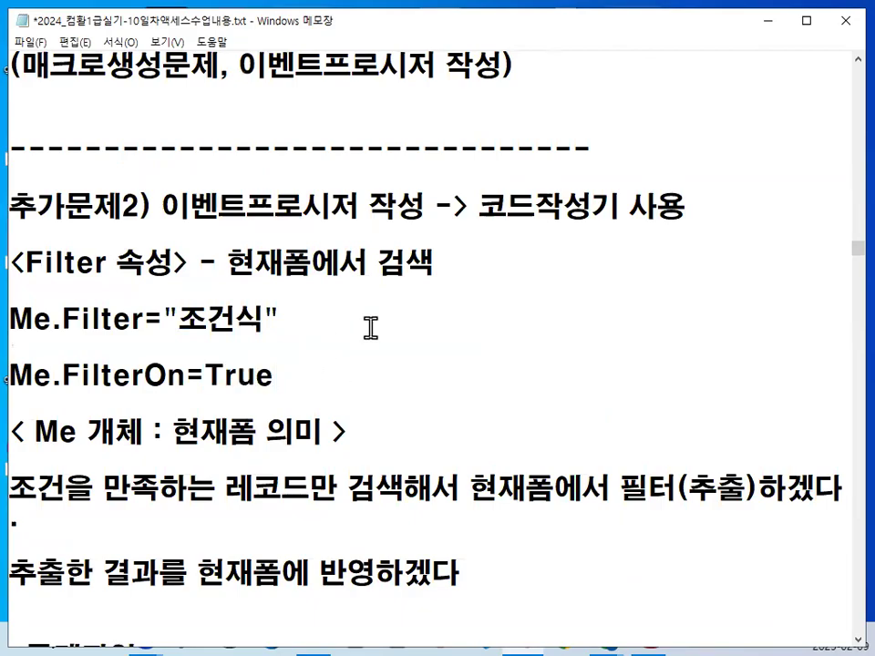
scroll(442, 342, "down", 1)
scroll(438, 348, "down", 5)
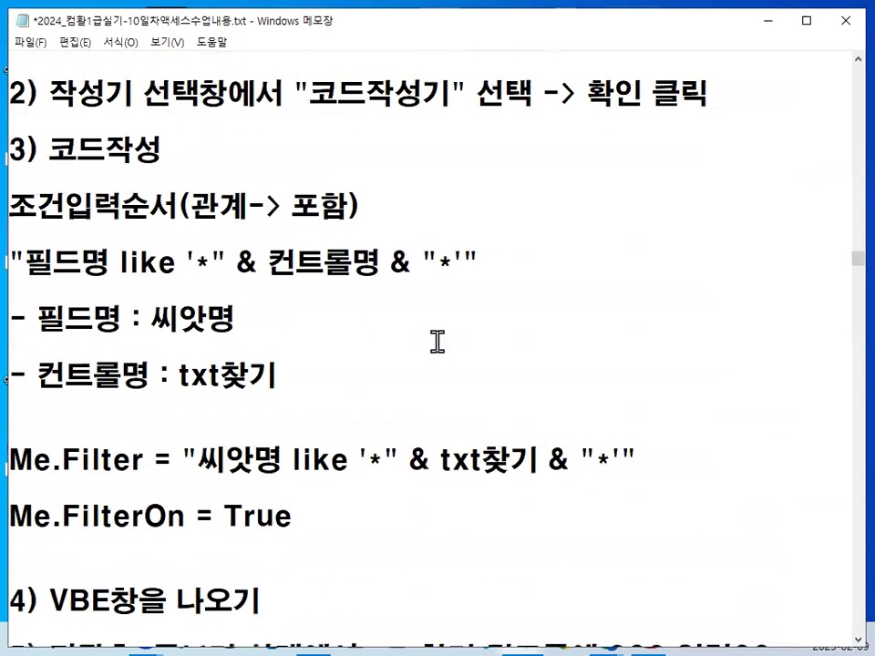
key("ctrl+2")
left_click_drag(185, 317, 632, 319)
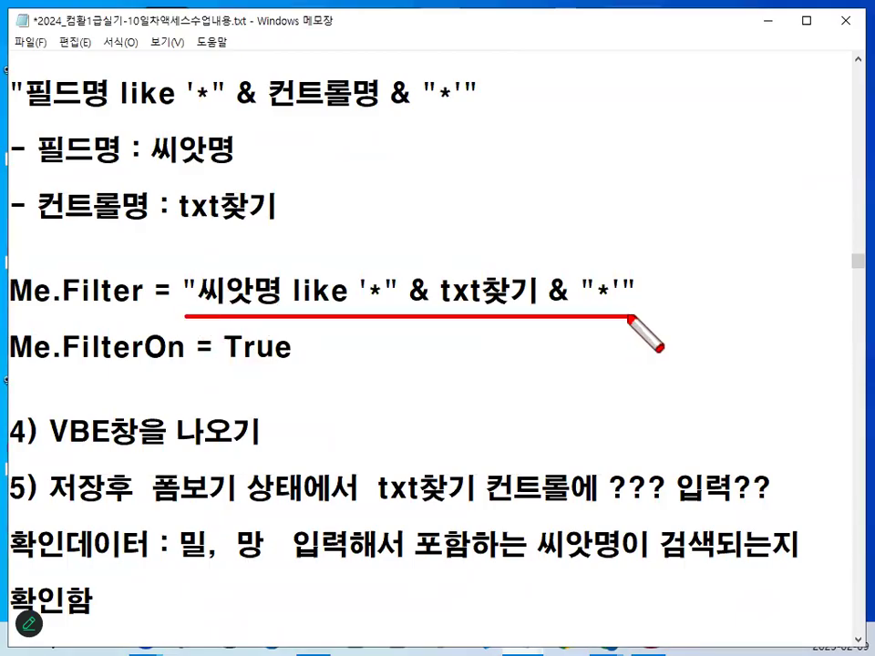
key("Escape")
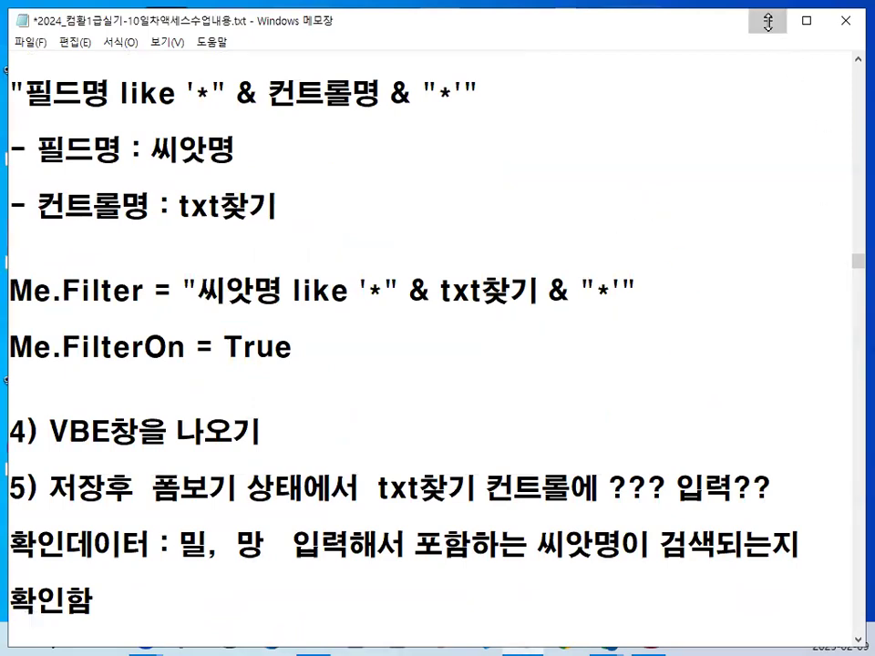
Switch to Access, close the current database and open 기출유형2.accdb from the 액세스교재기출보충자료_실습파일 folder
key("alt+Tab")
left_click(34, 51)
left_click(78, 364)
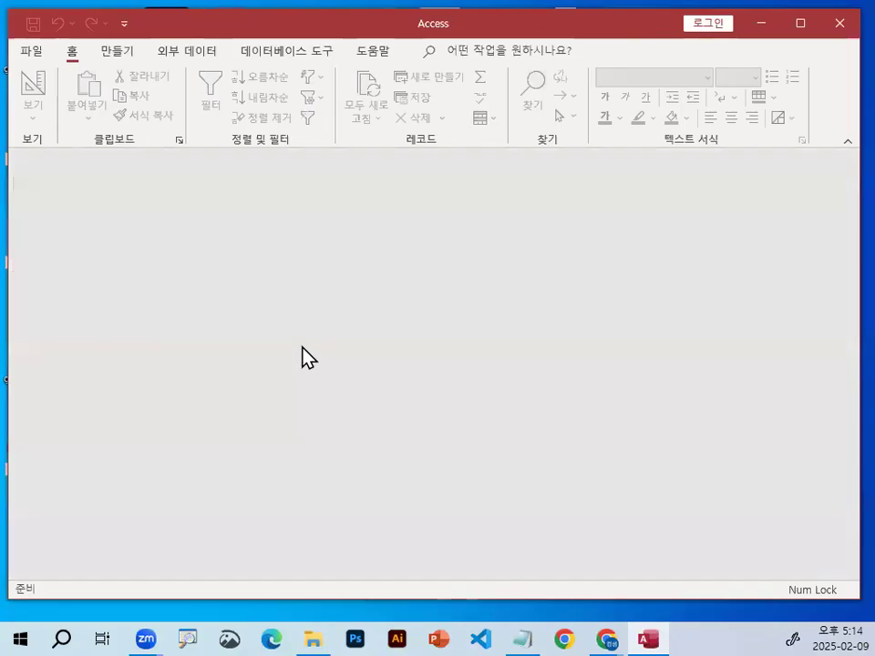
left_click(36, 52)
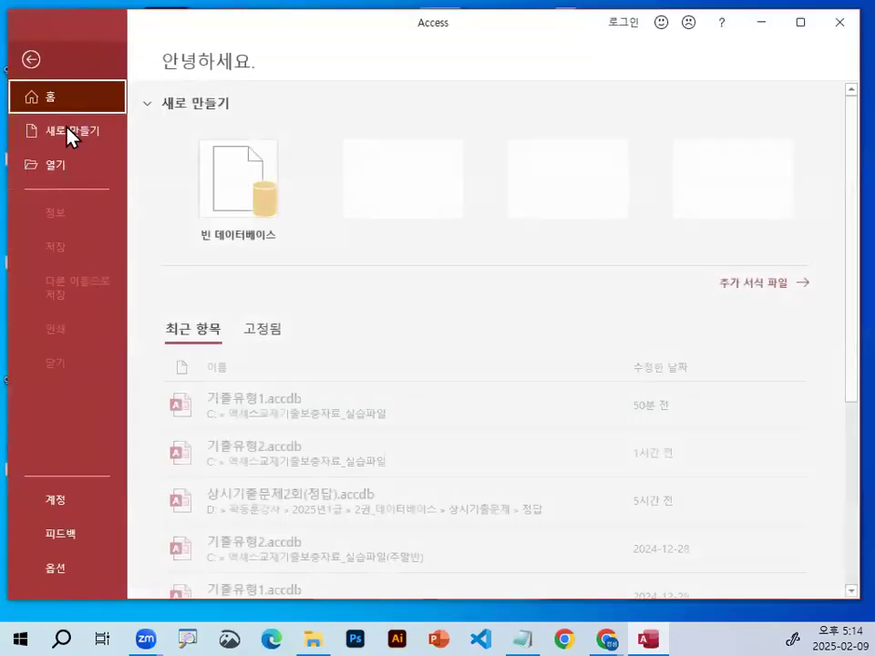
left_click(100, 170)
left_click(224, 302)
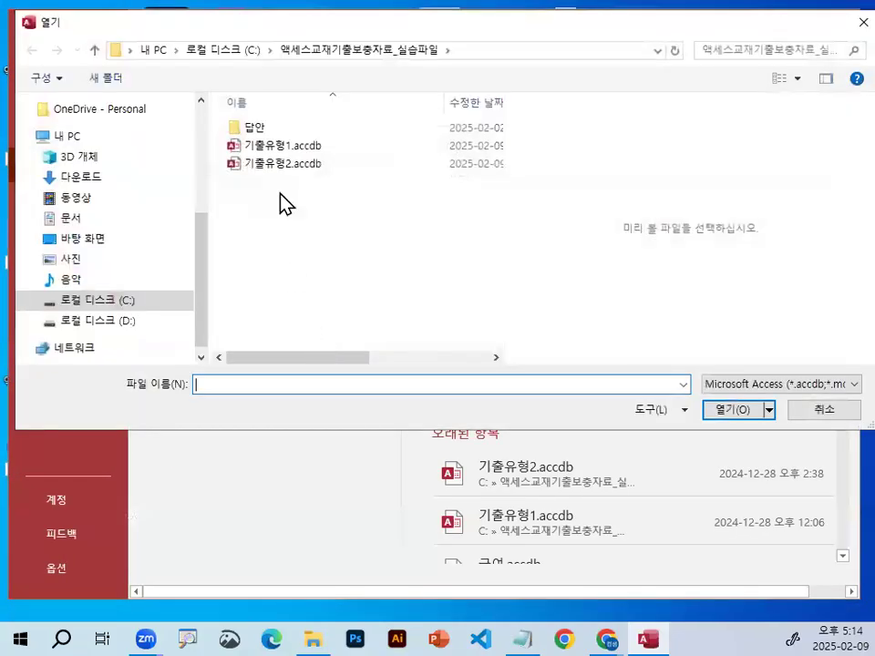
left_click(282, 164)
double_click(288, 165)
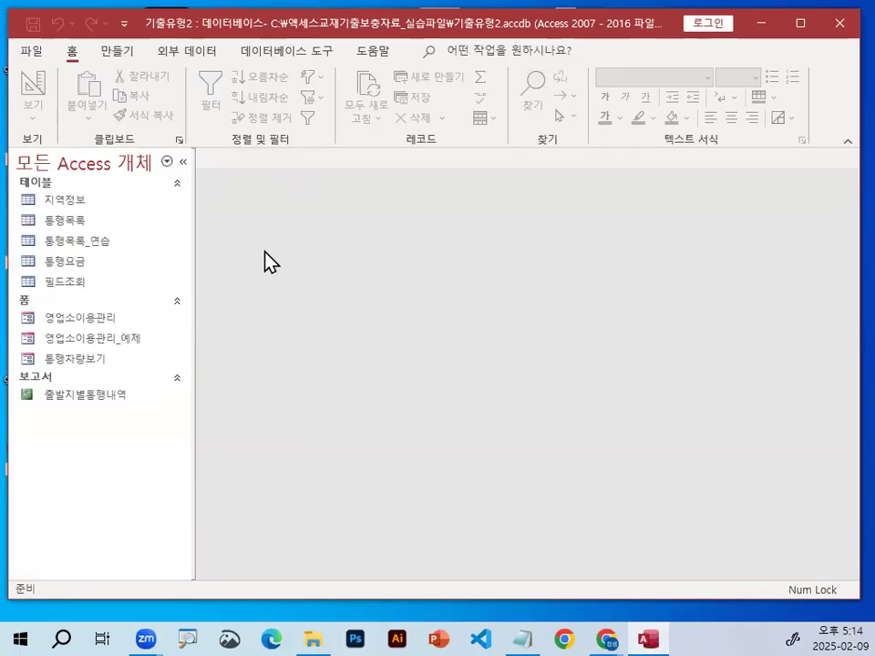
Open the 영업소이용관리 form in Design View and locate the unbound combo box beside the 지역코드 label
left_click(87, 322)
right_click(87, 322)
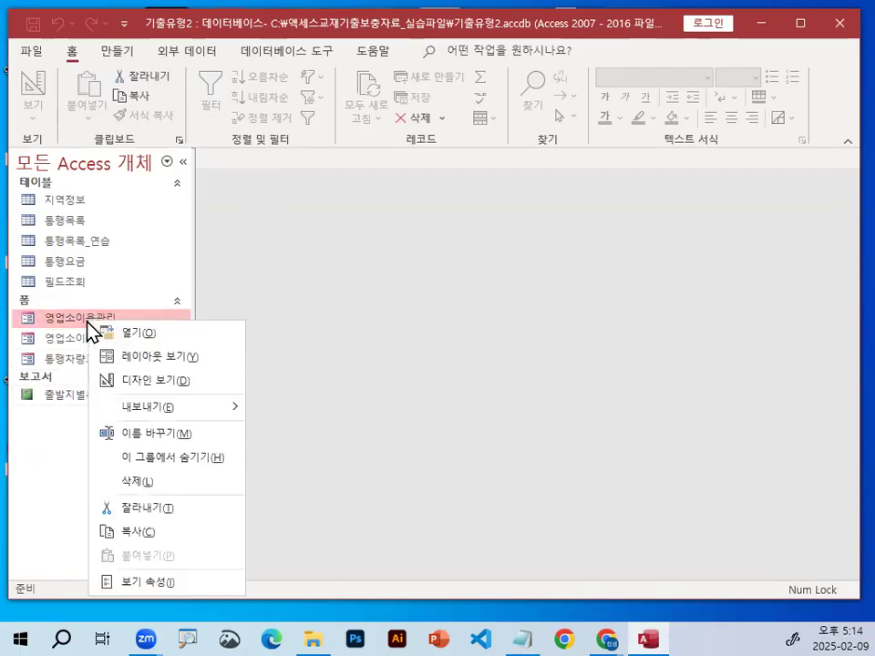
left_click(146, 381)
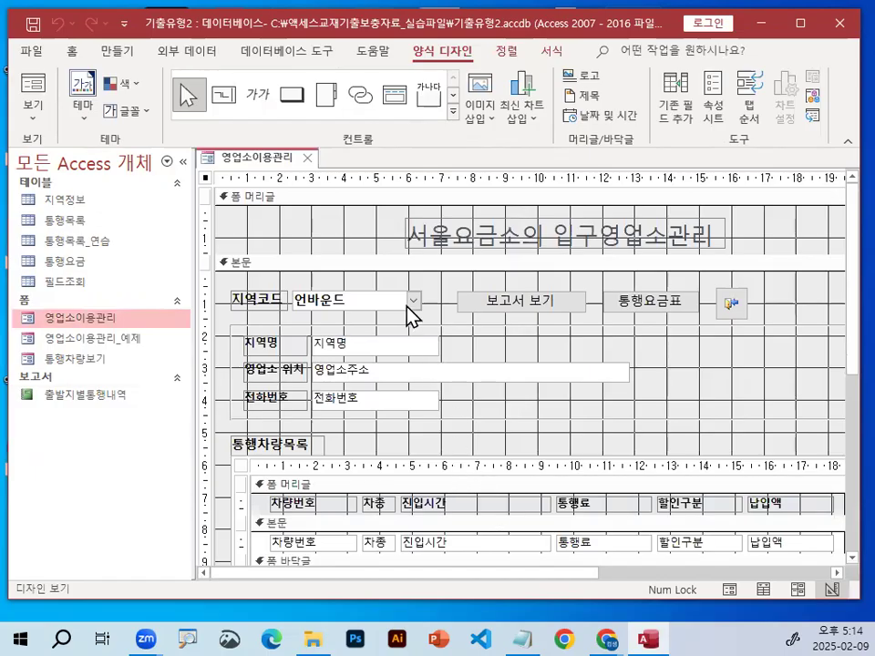
key("ctrl+1")
left_click(307, 314)
left_click_drag(392, 296, 288, 298)
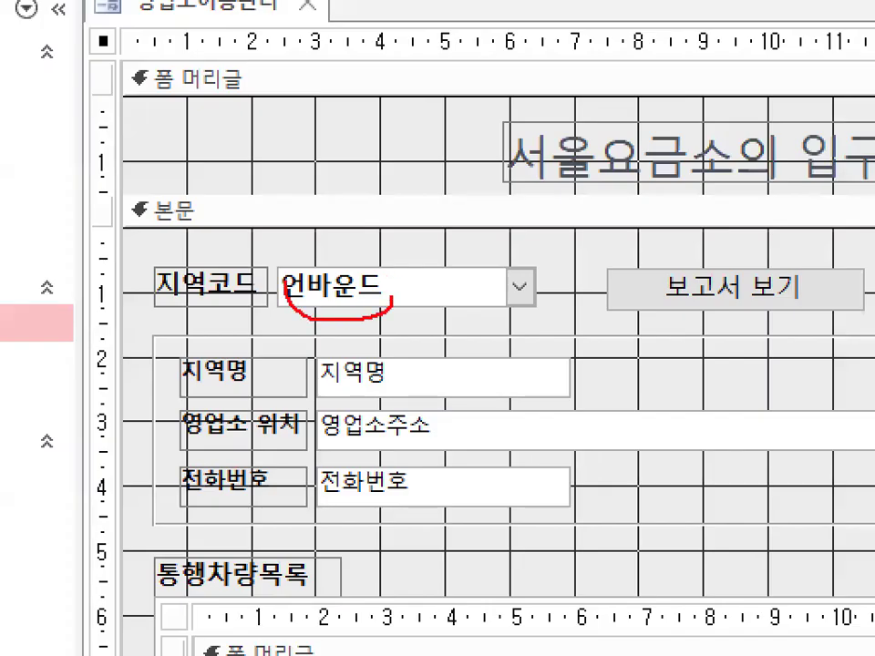
left_click_drag(578, 295, 525, 242)
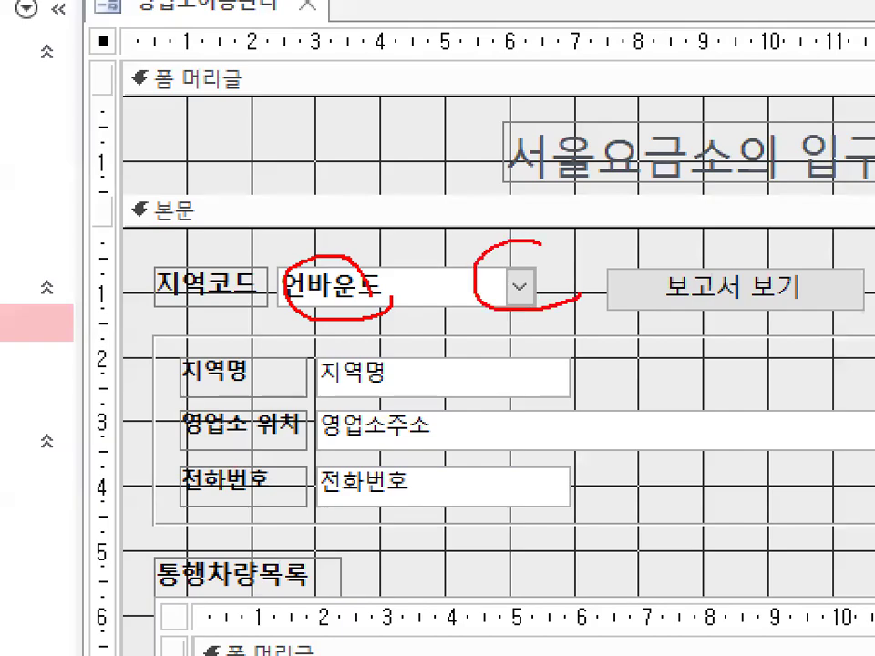
key("Escape")
Display the property sheet of the 지역코드 combo box, resize and move it clear of the control, and check the control name
left_click(412, 299)
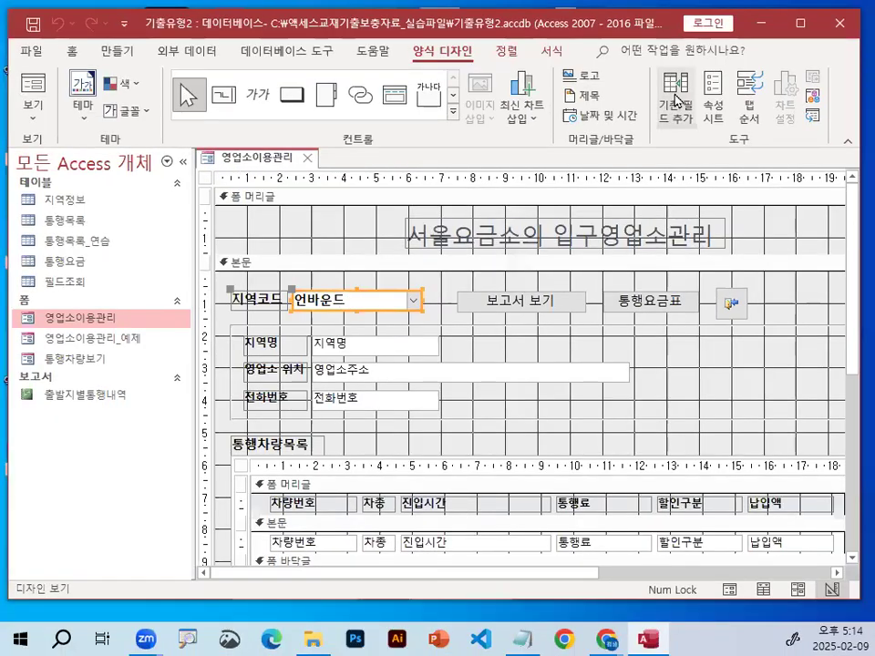
left_click(712, 113)
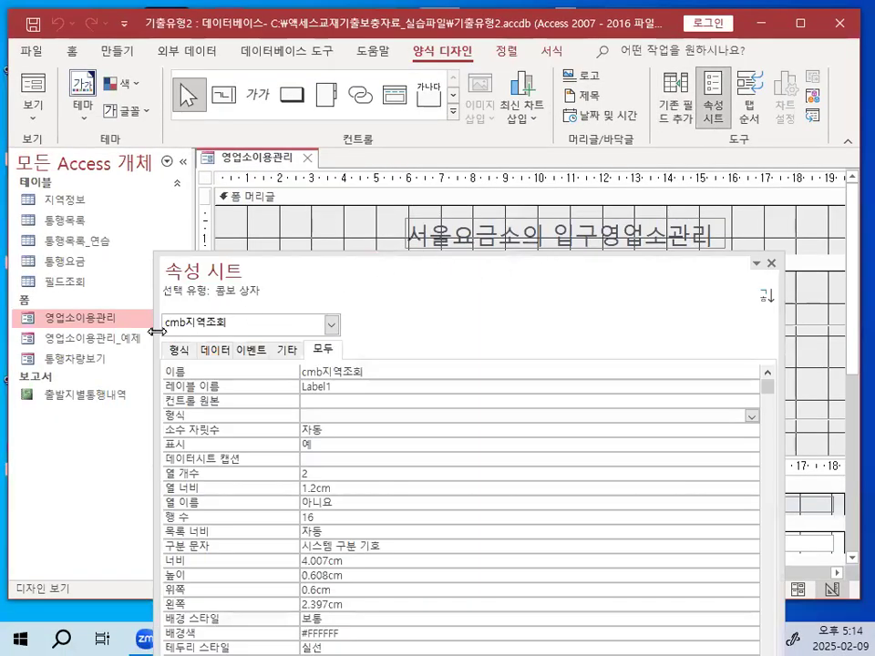
left_click_drag(156, 330, 383, 333)
double_click(498, 274)
mouse_move(704, 321)
left_mouse_down()
mouse_move(710, 315)
mouse_move(683, 297)
left_mouse_up()
mouse_move(453, 264)
left_mouse_down()
mouse_move(274, 187)
mouse_move(215, 302)
mouse_move(276, 303)
left_mouse_up()
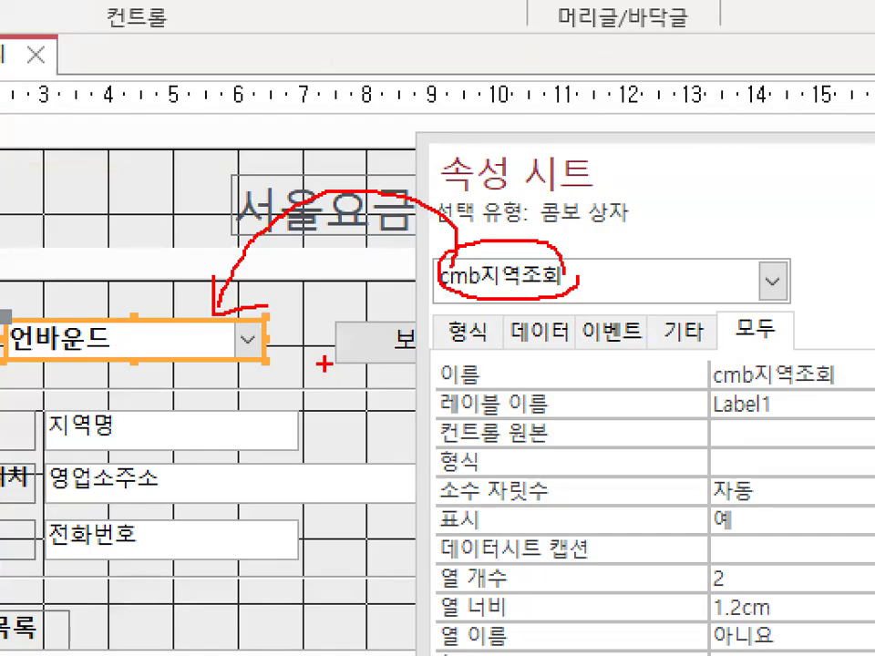
key("Escape")
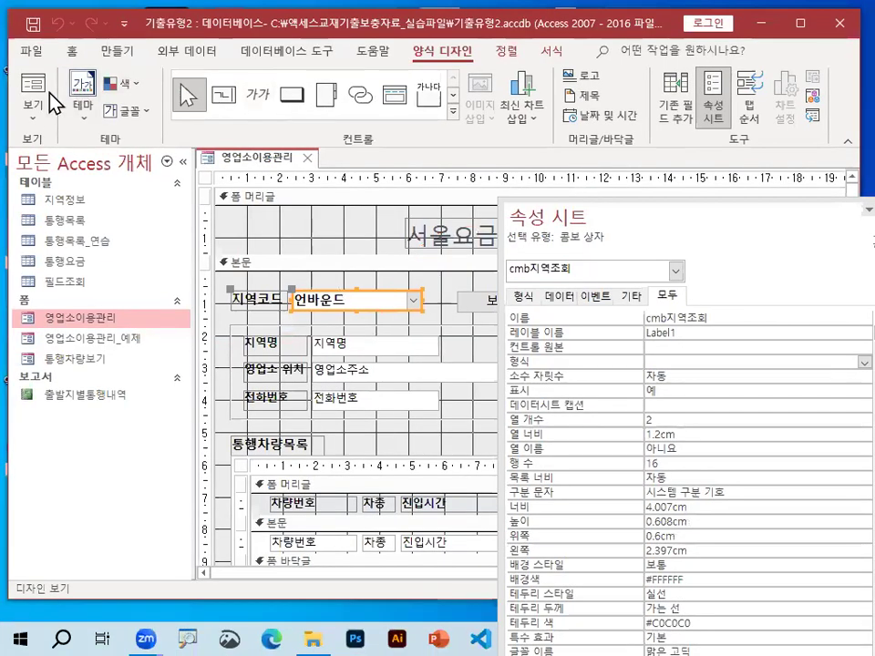
Switch the form to Form View and choose 108 (천안) in the 지역코드 combo box to examine how its value changes
left_click(33, 112)
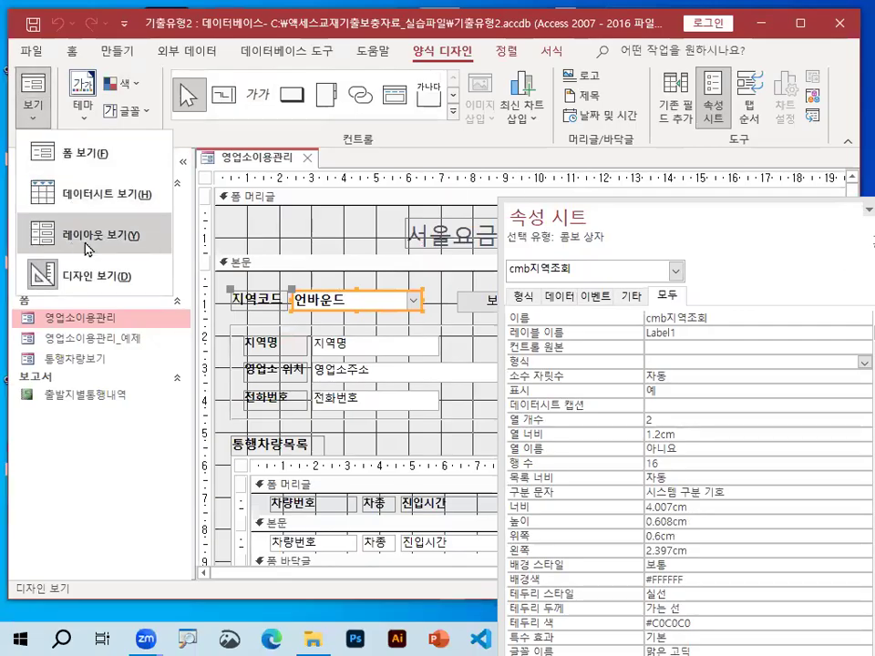
left_click(89, 170)
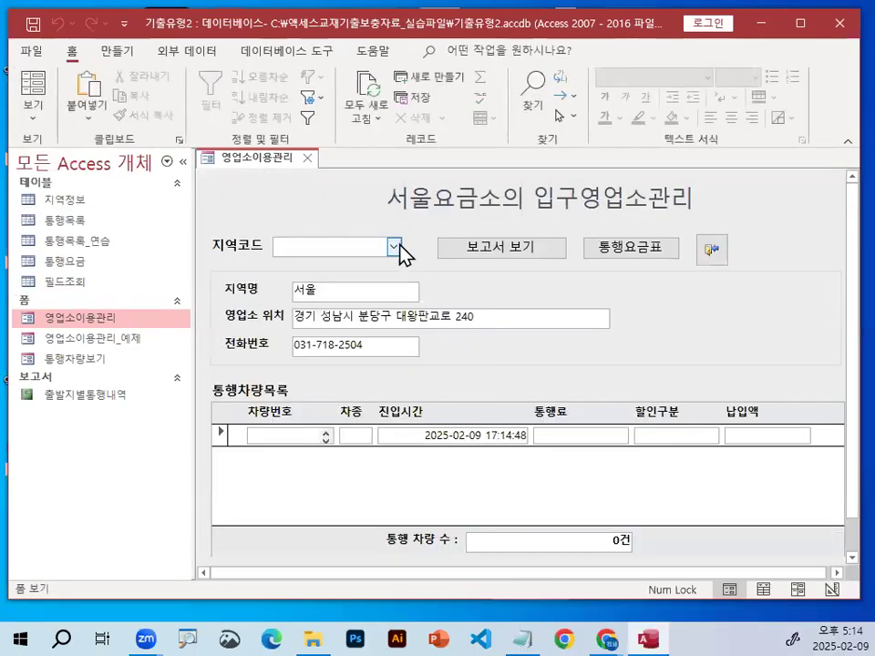
left_click(394, 248)
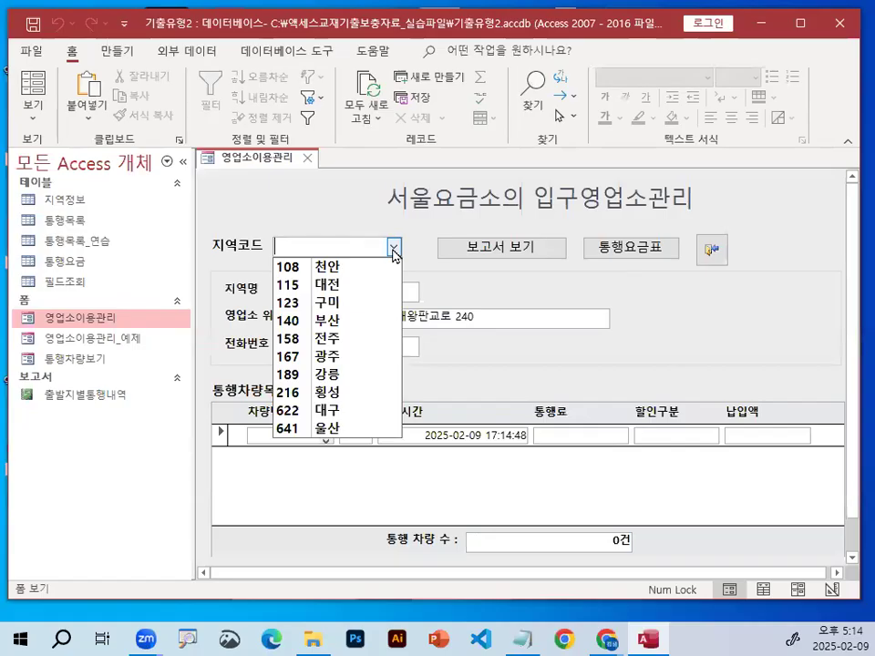
left_click(347, 268)
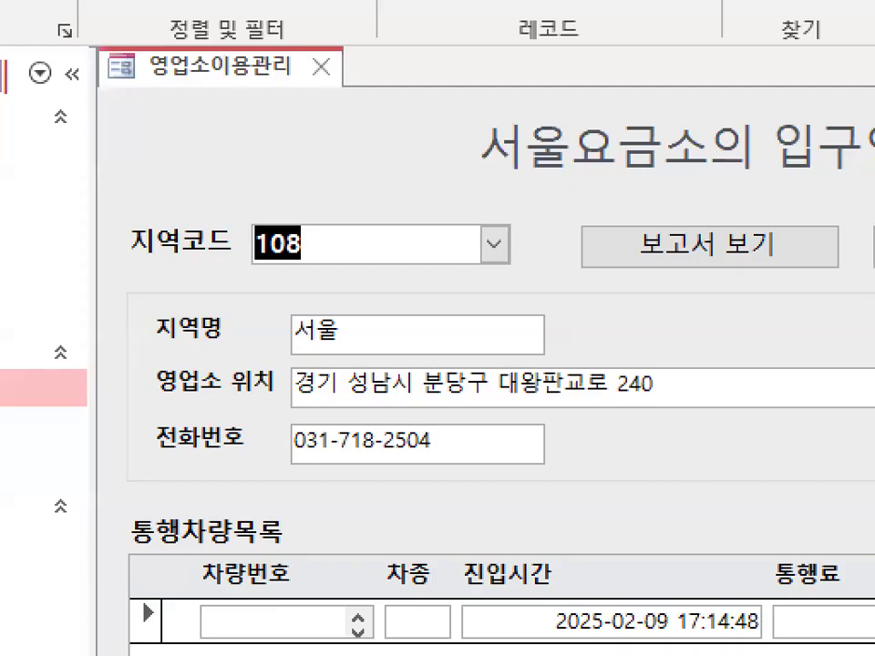
left_click_drag(319, 249, 318, 258)
left_click_drag(400, 181, 392, 209)
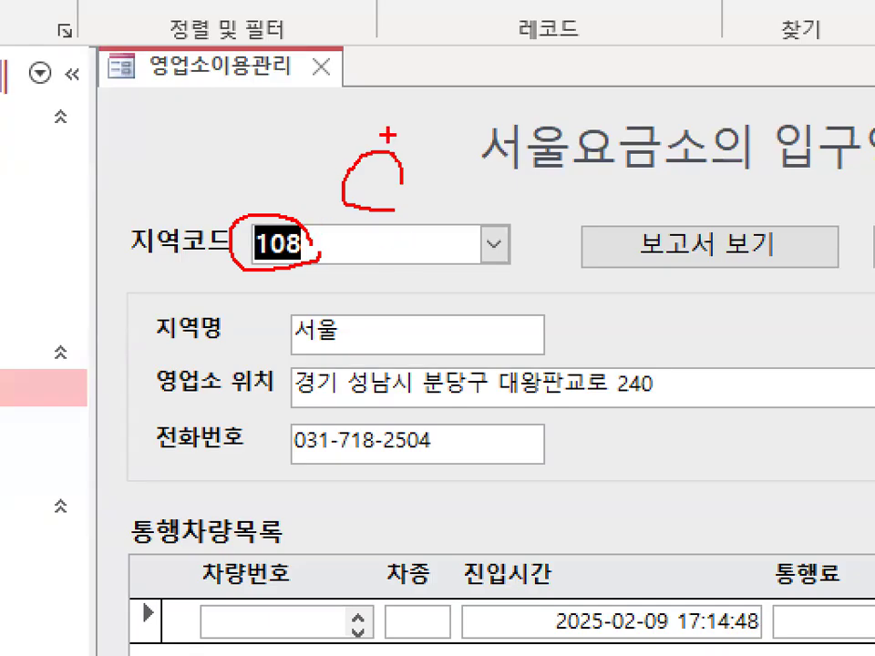
left_click_drag(507, 263, 489, 217)
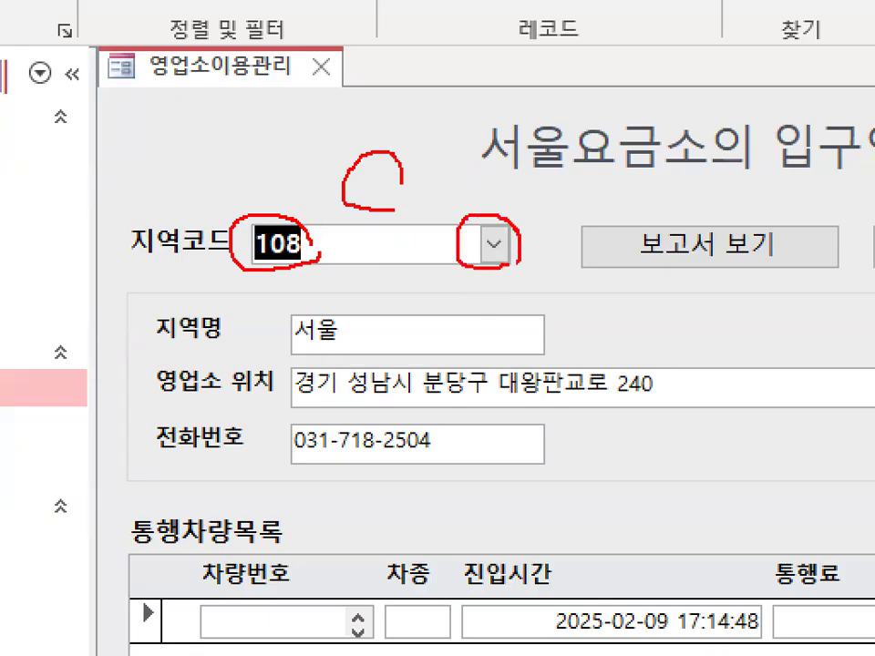
left_click_drag(420, 221, 516, 104)
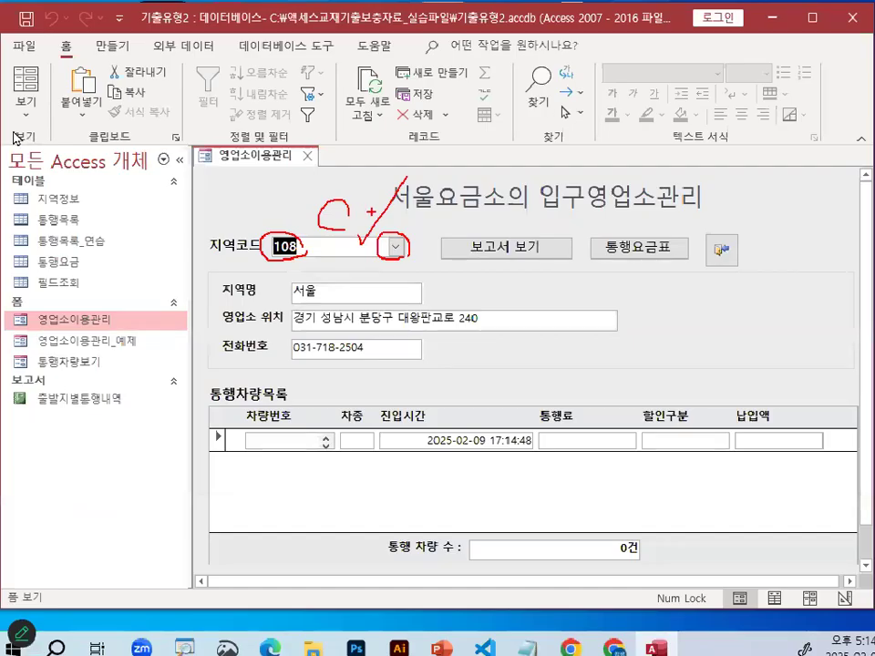
Return the form to Design View and show the event properties of the cmb지역조회 combo box, locating On Change
left_click(33, 91)
left_click(88, 276)
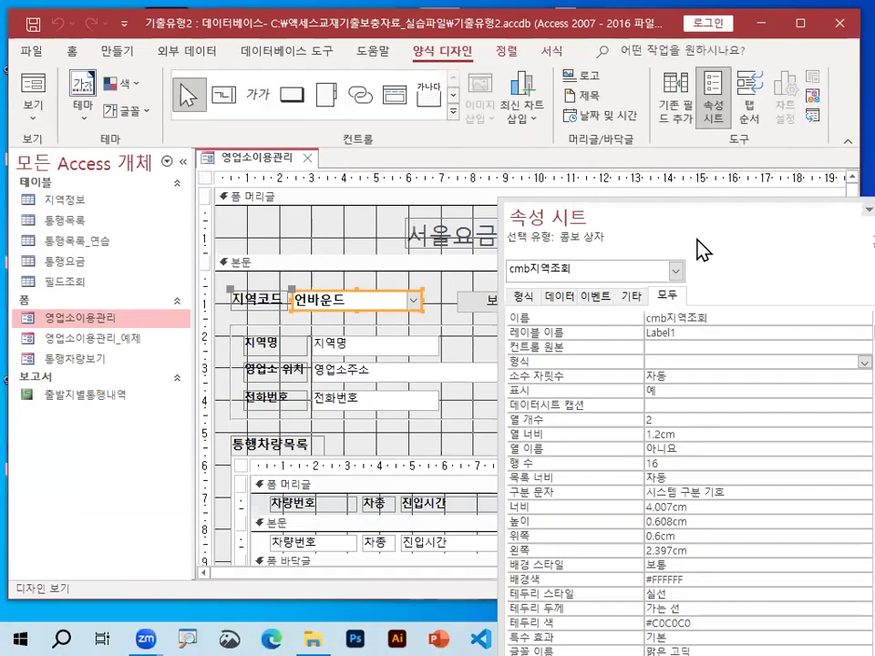
left_click_drag(723, 210, 633, 129)
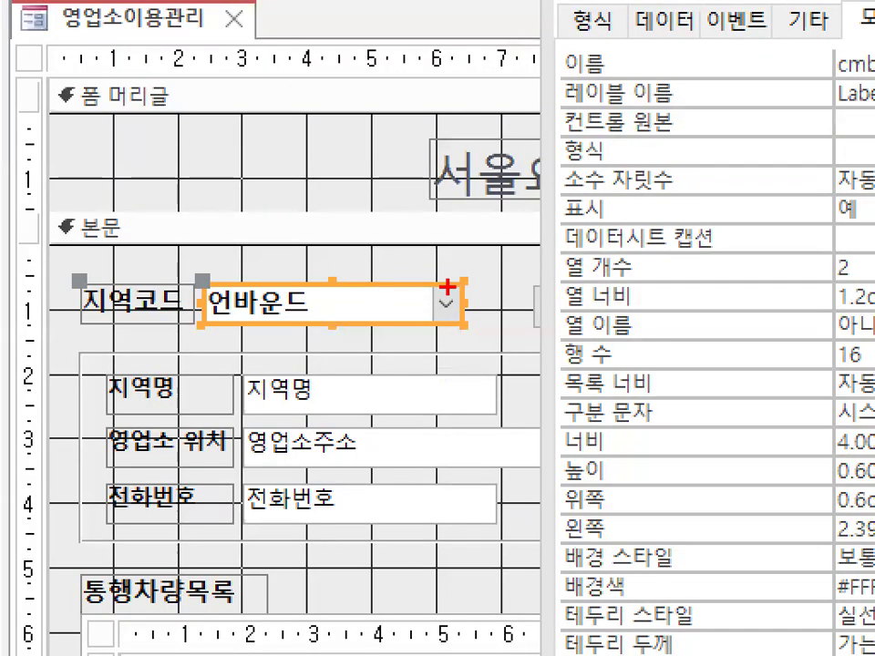
mouse_move(420, 297)
left_mouse_down()
mouse_move(368, 317)
mouse_move(373, 281)
left_mouse_up()
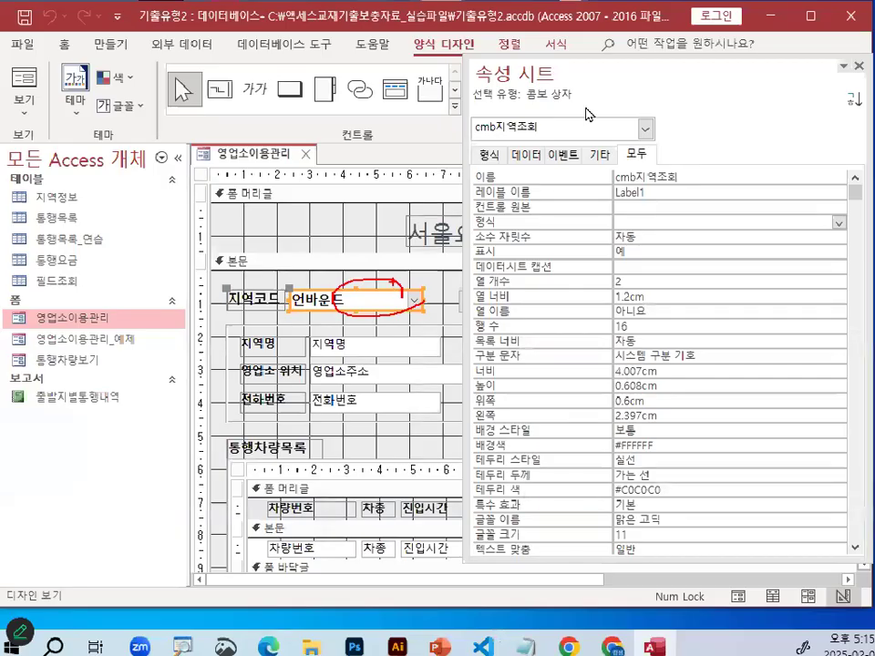
left_click_drag(594, 97, 492, 99)
left_click(472, 180)
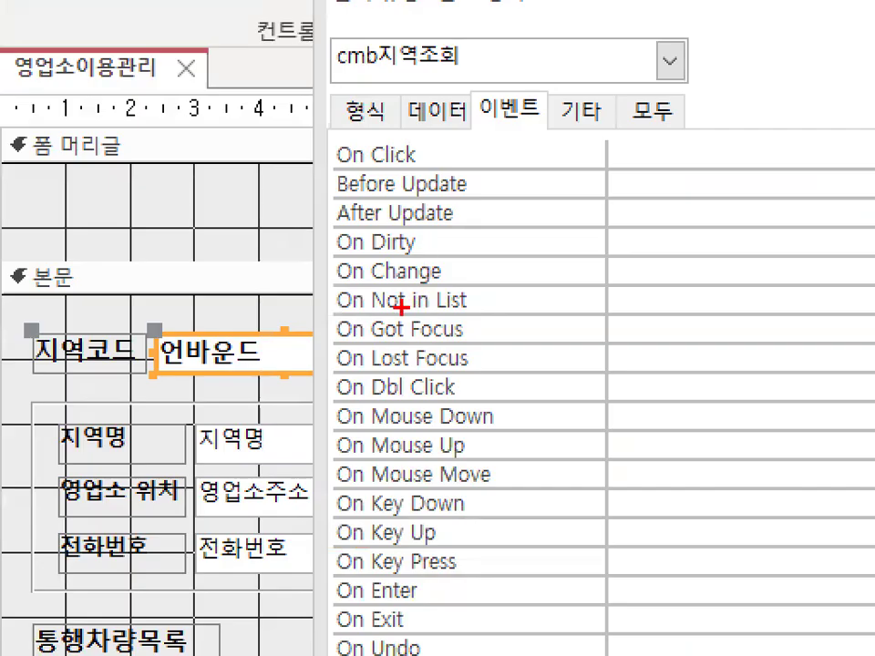
mouse_move(329, 285)
left_mouse_down()
mouse_move(443, 286)
mouse_move(342, 287)
left_mouse_up()
left_click_drag(355, 244, 461, 277)
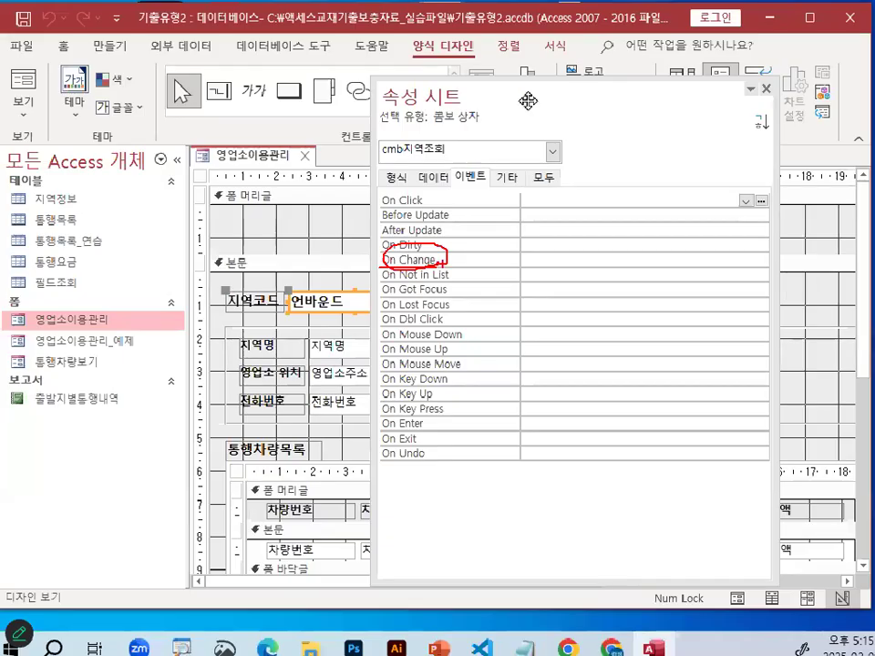
key("Escape")
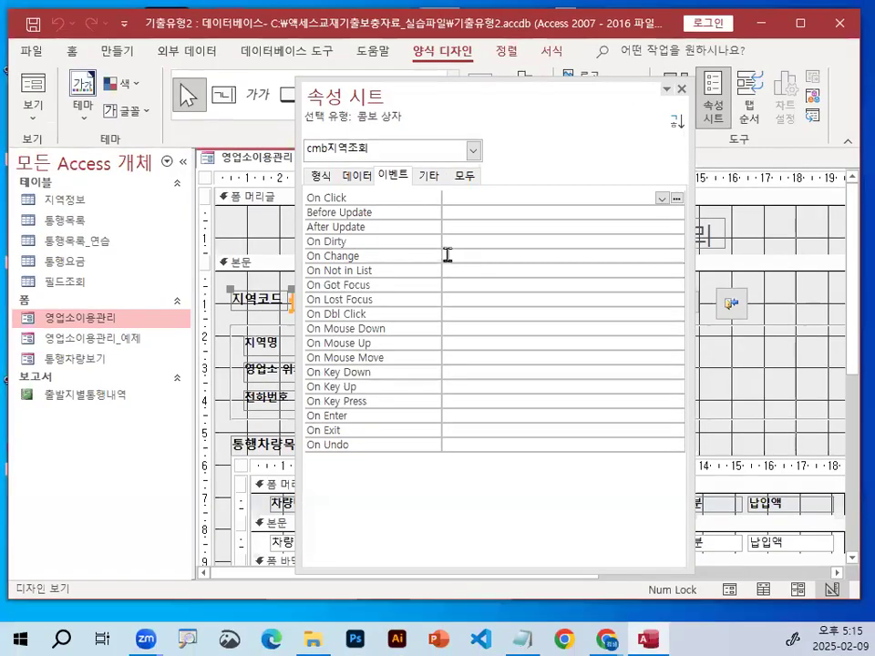
Create an On Change event procedure for cmb지역조회 with the code builder (코드 작성기) and check the event name in its Sub line
left_click(448, 254)
left_click_drag(468, 254, 470, 261)
key("Escape")
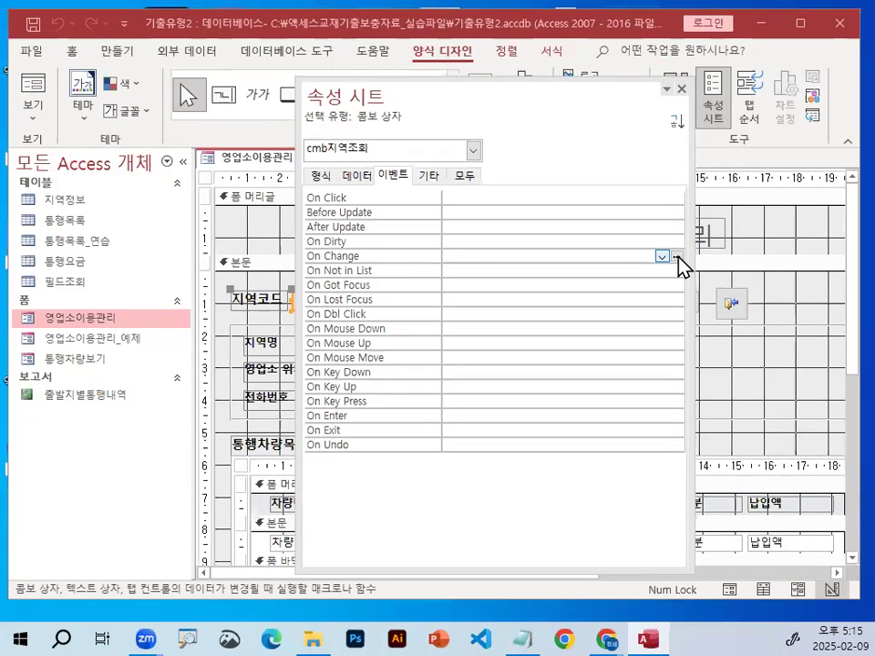
left_click(675, 248)
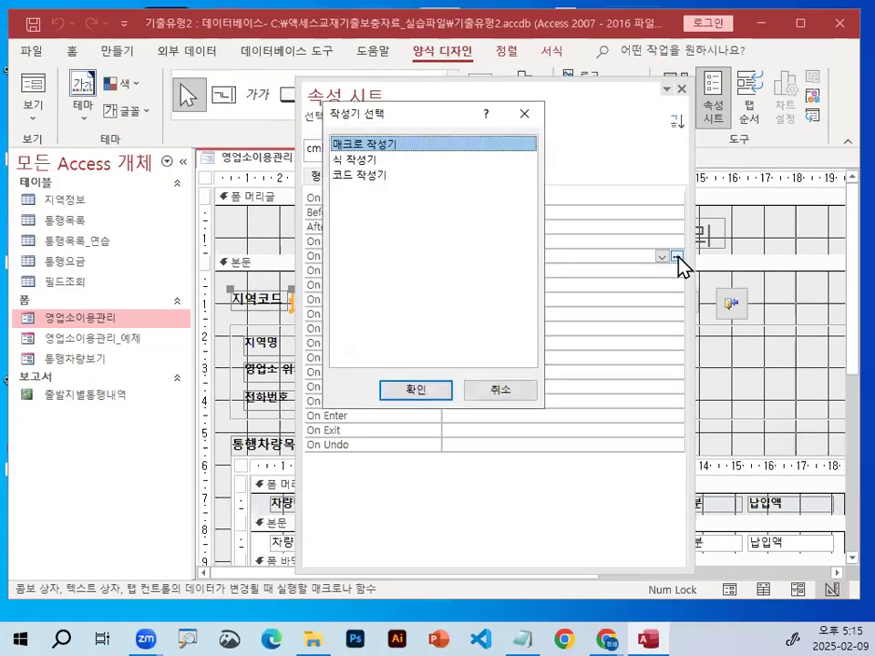
left_click(354, 176)
left_click_drag(384, 176, 333, 182)
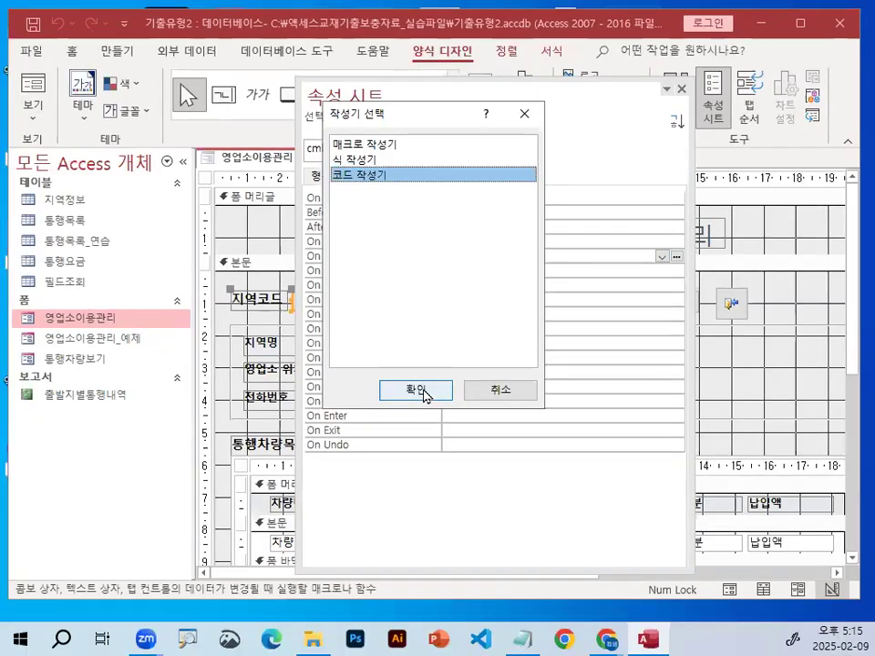
left_click(476, 595)
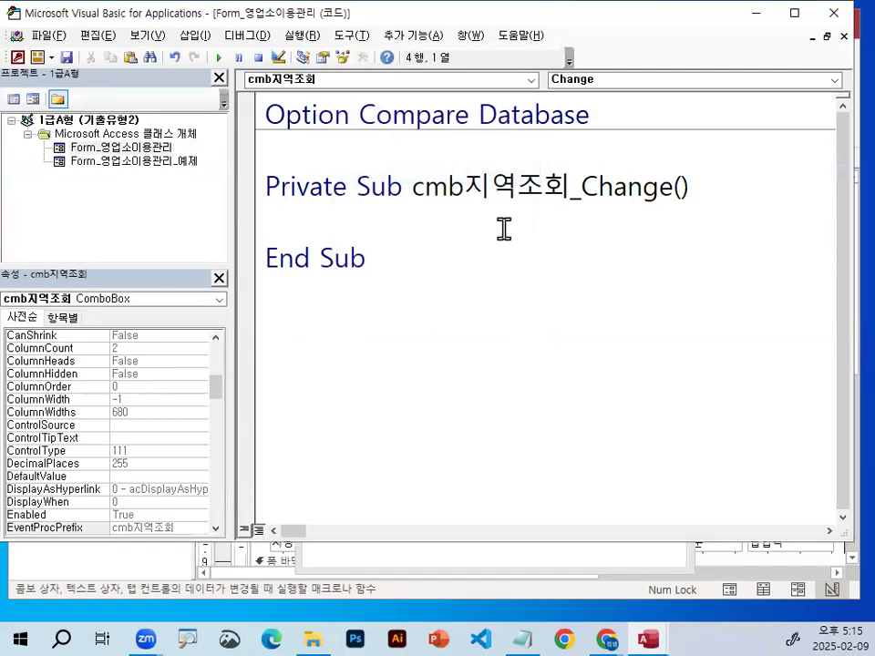
left_click_drag(581, 187, 707, 187)
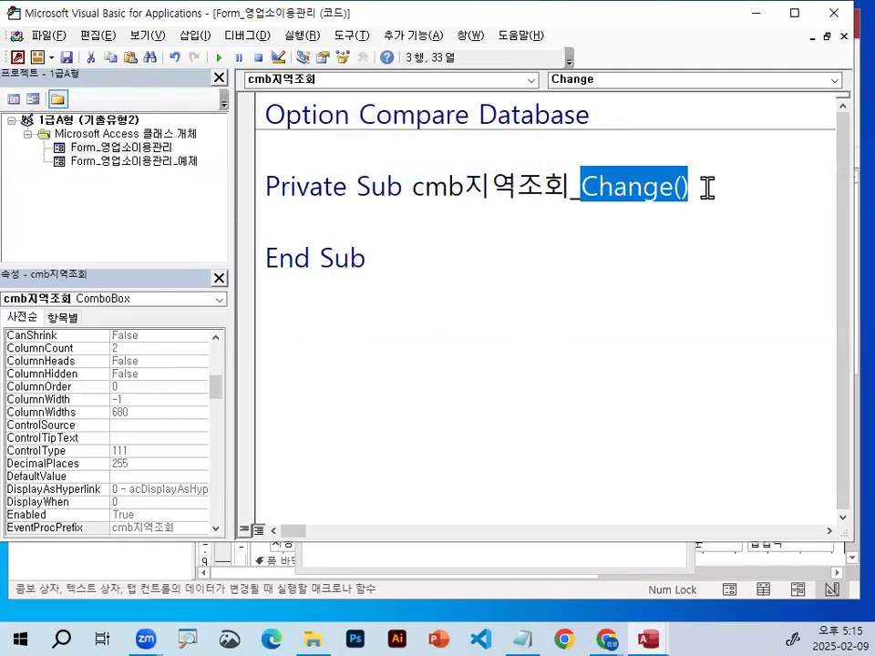
Add three blank lines inside the cmb지역조회_Change procedure to make room for its code
left_click(454, 218)
key("Return")
key("Return")
key("Return")
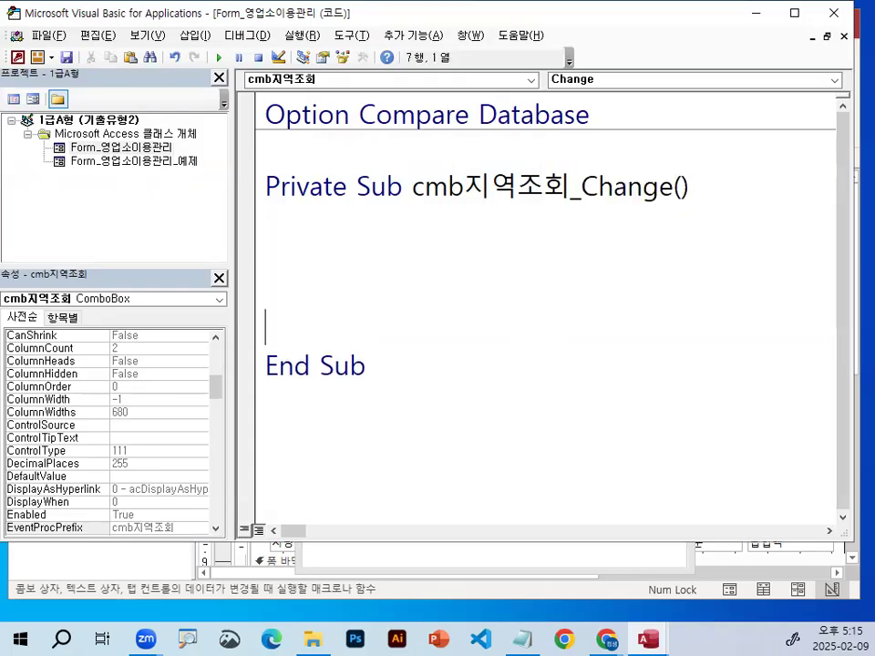
Switch to the class notes in Notepad and extend the Me.Filter condition text to "조건식"
left_click(524, 639)
scroll(292, 317, "down", 3)
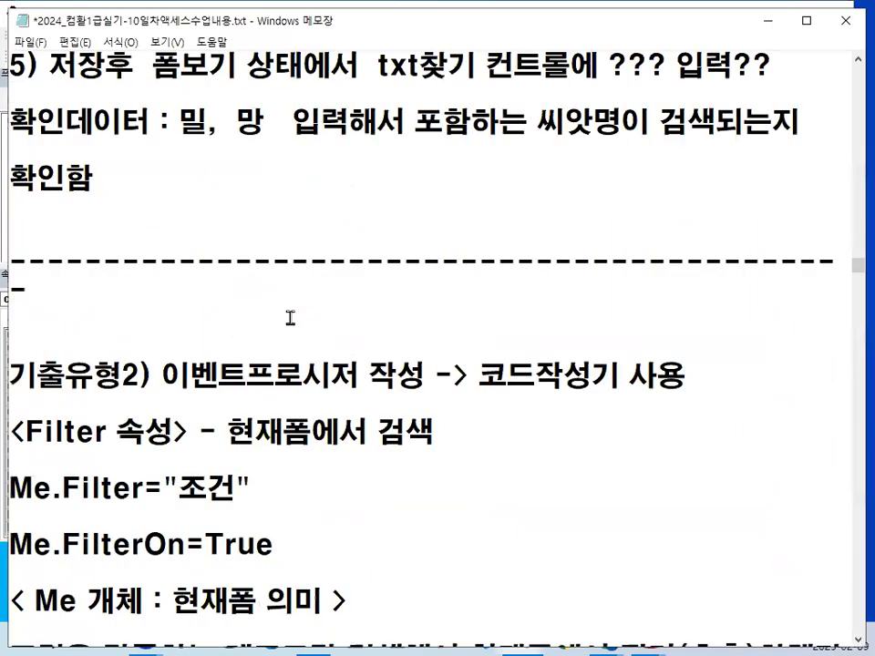
scroll(292, 319, "down", 2)
type("식")
scroll(251, 355, "down", 1)
scroll(251, 351, "down", 2)
scroll(101, 369, "up", 1)
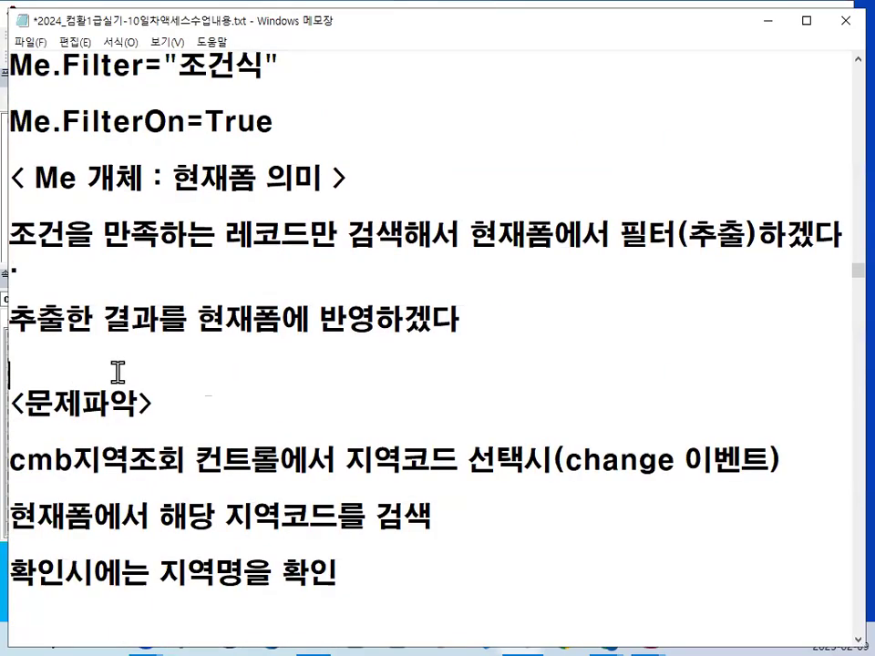
Enclose cmb지역조회 in single quotes under <문제파악>, review the 지역코드 search line, and return to the blank code line
scroll(103, 346, "down", 1)
left_click(18, 380)
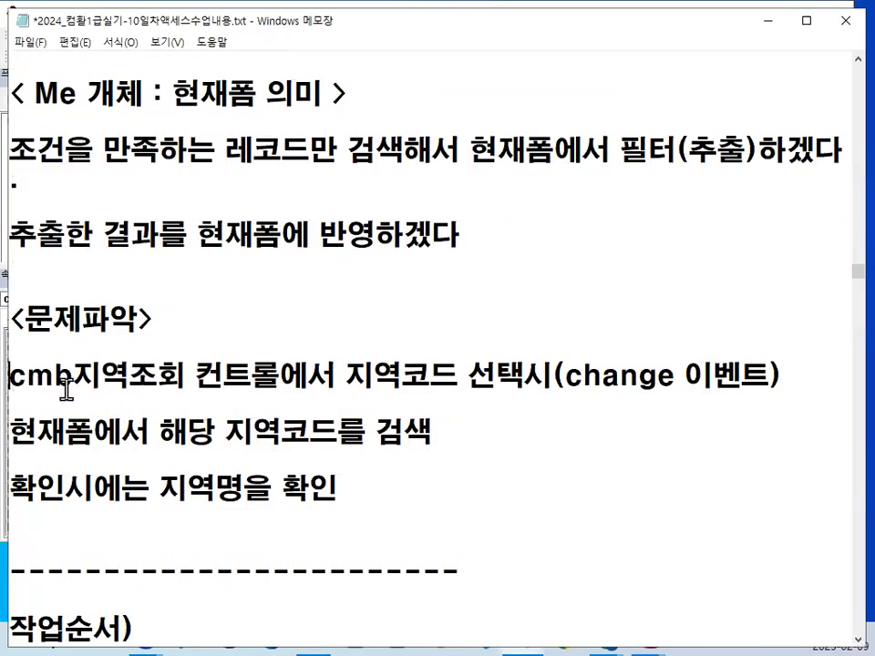
type("'")
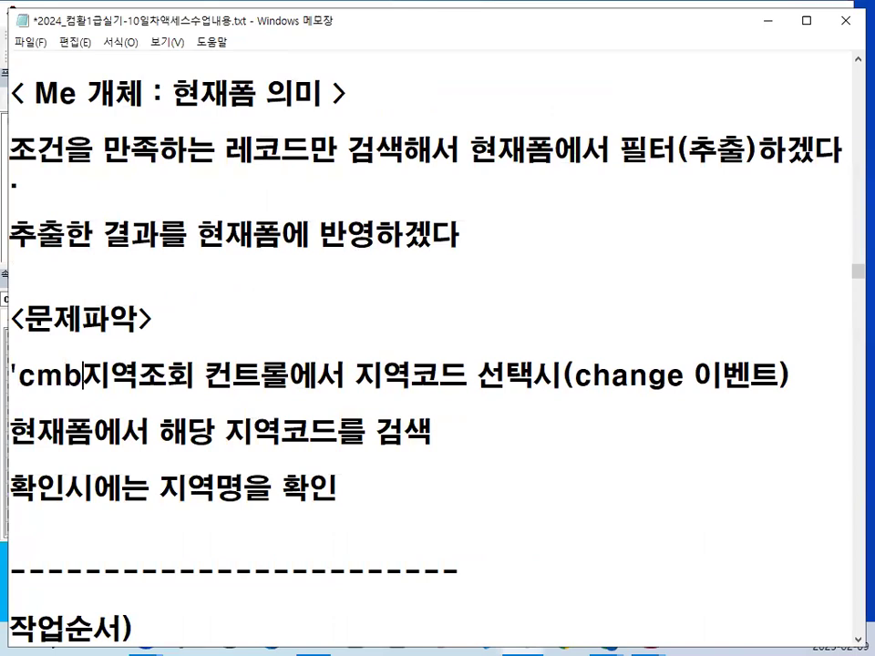
type("'")
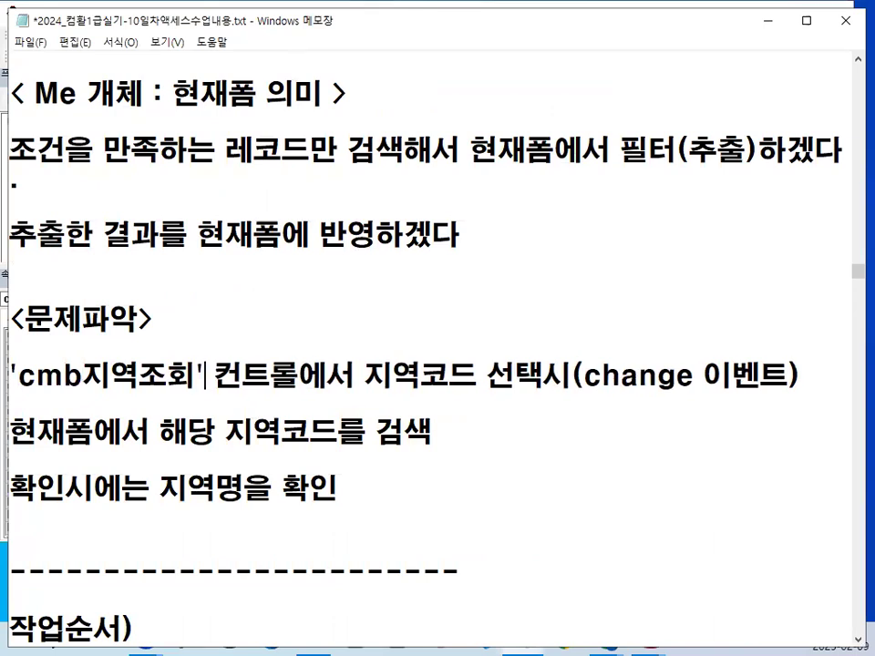
left_click(239, 434)
left_click_drag(239, 434, 442, 434)
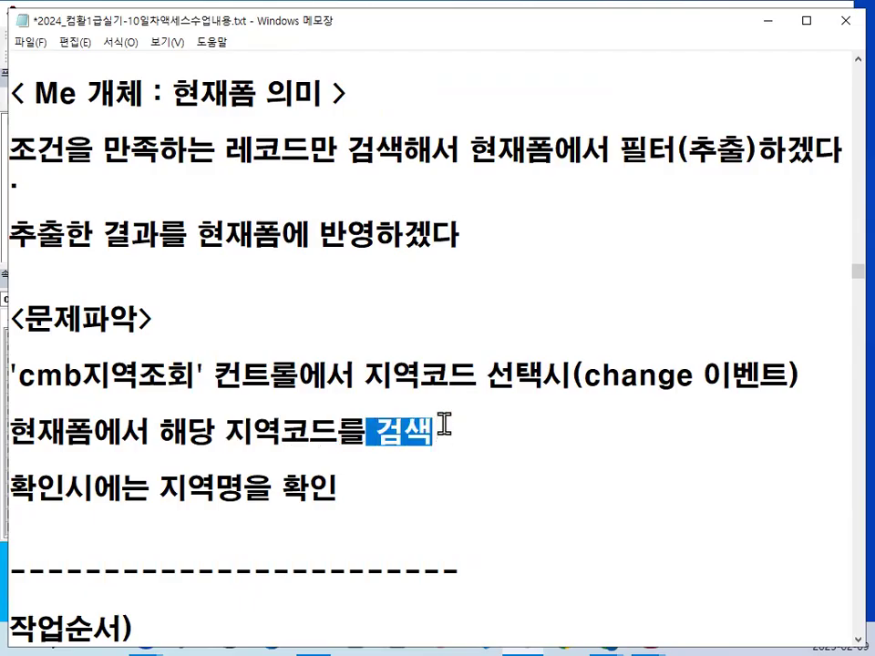
left_click(767, 21)
left_click(410, 237)
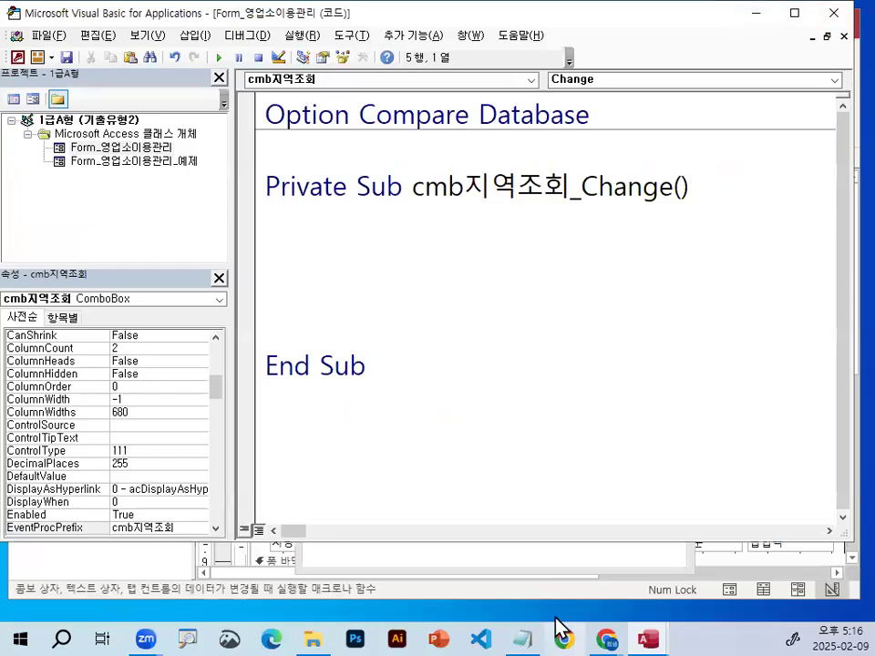
Show the 영업소이용관리 form in Form View and compare the 지역코드 list entries with the 지역명, 영업소 위치 and 전화번호 fields
mouse_move(658, 631)
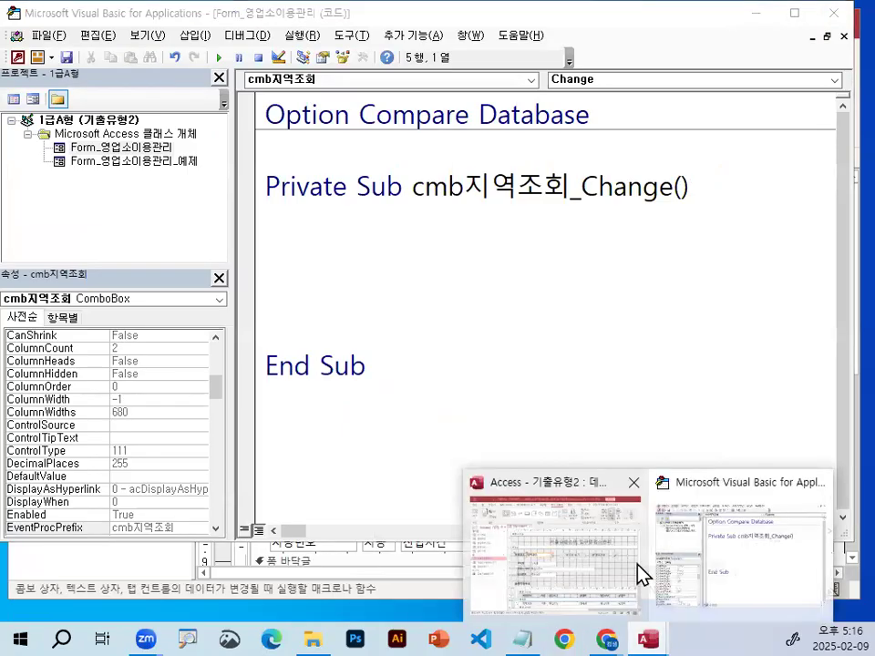
left_click(578, 566)
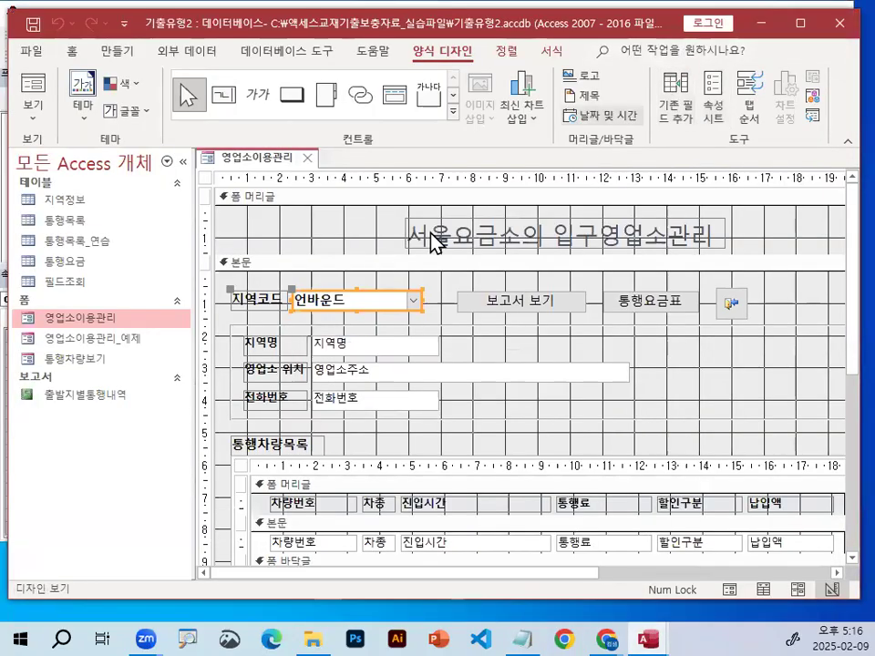
left_click(31, 93)
left_click(394, 247)
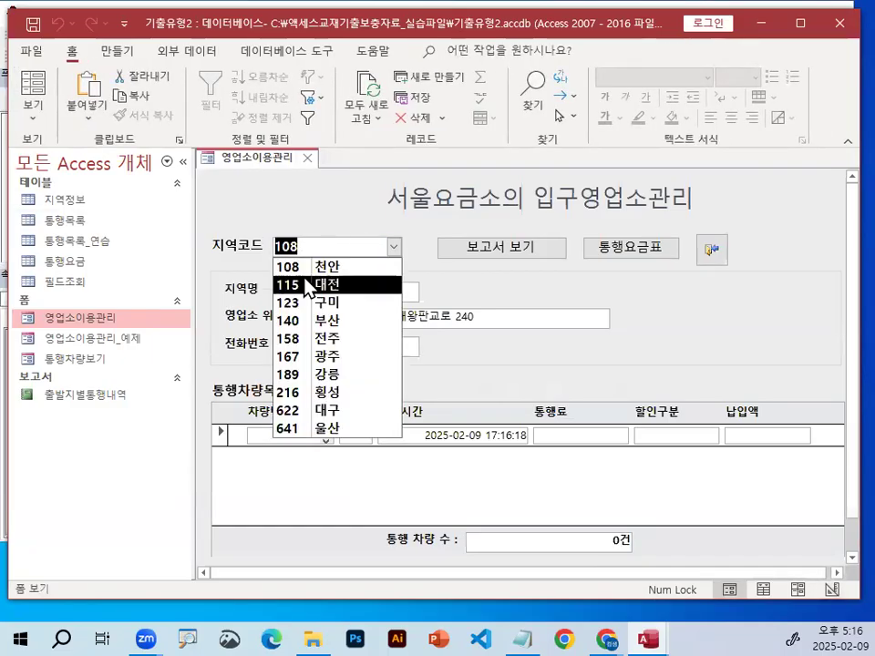
left_click_drag(282, 267, 298, 264)
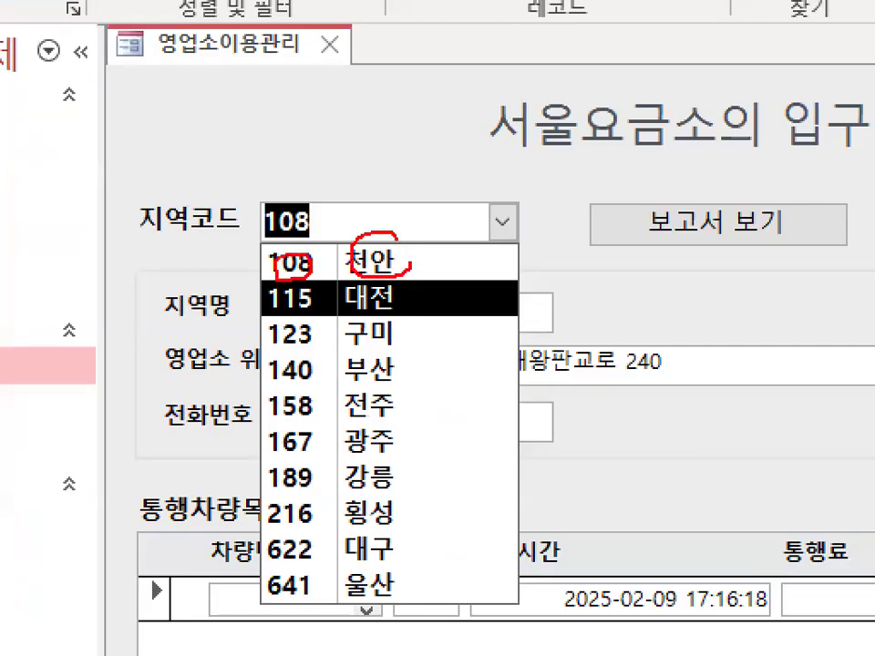
mouse_move(305, 316)
left_mouse_down()
mouse_move(266, 293)
mouse_move(308, 257)
left_mouse_up()
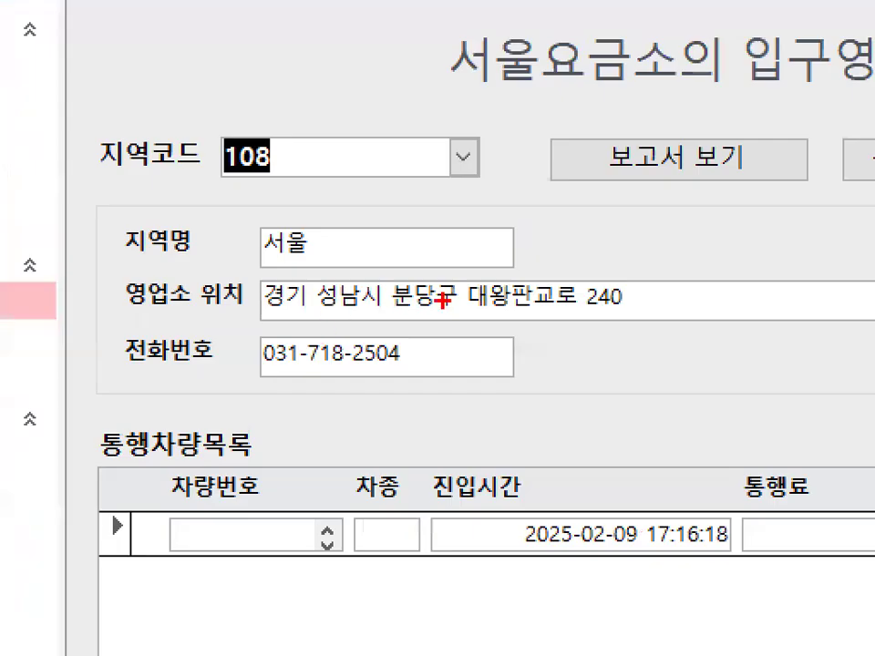
mouse_move(478, 328)
left_mouse_down()
mouse_move(254, 352)
mouse_move(465, 344)
left_mouse_up()
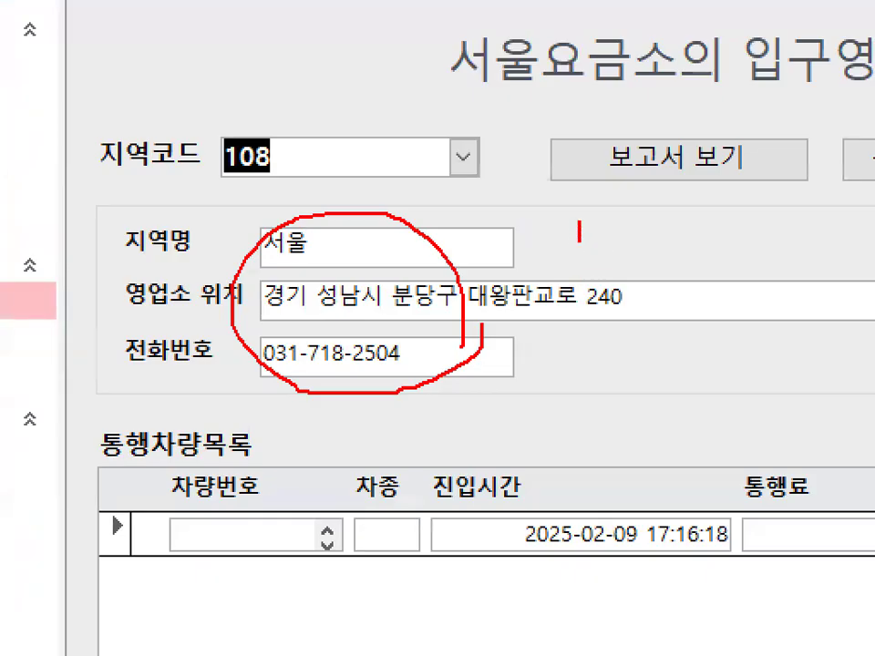
left_click_drag(579, 228, 599, 262)
left_click(598, 273)
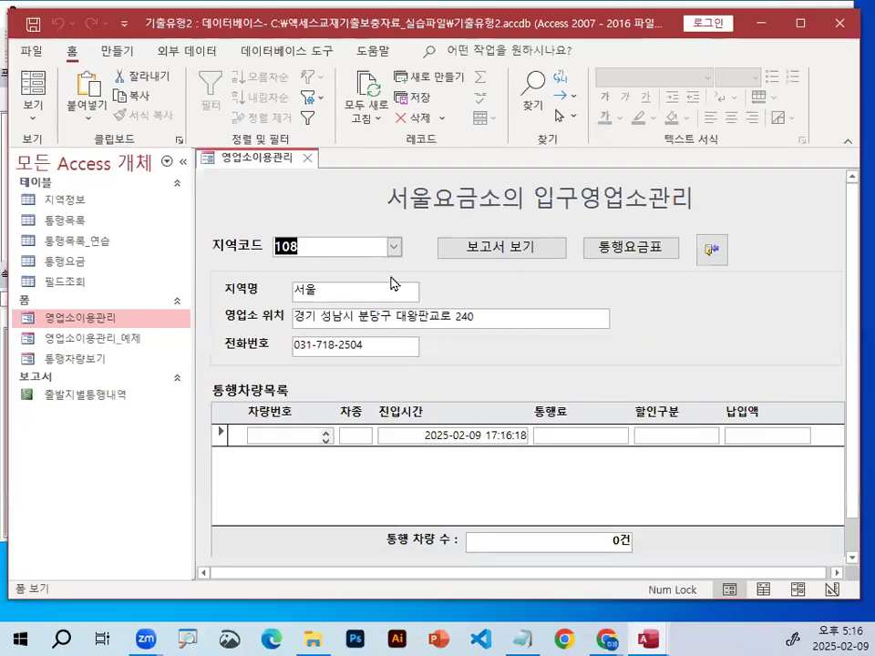
Choose 140 (부산) in the 지역코드 combo box and check the 지역명 field against it
left_click(464, 157)
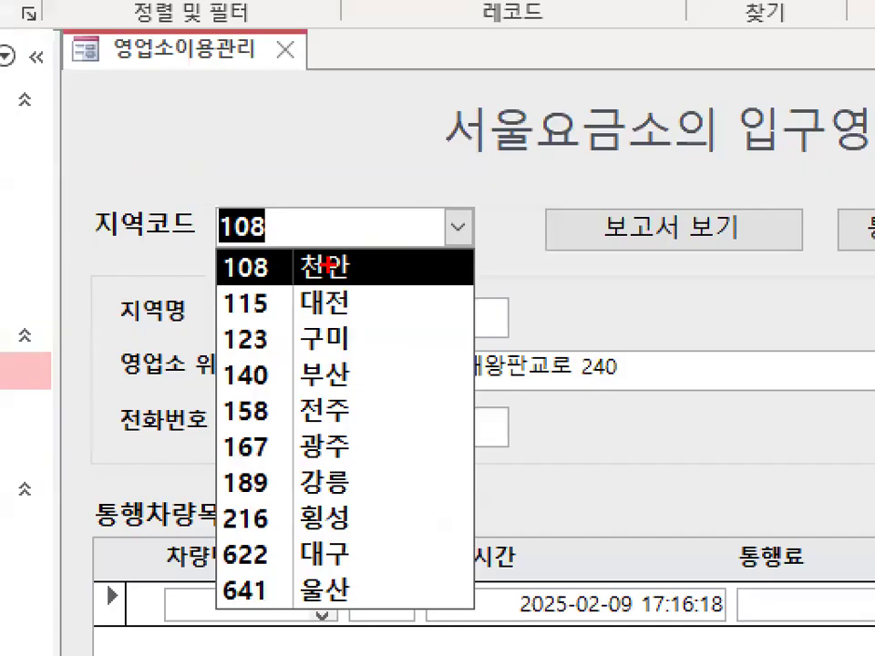
mouse_move(327, 266)
left_mouse_down()
mouse_move(336, 265)
mouse_move(318, 259)
left_mouse_up()
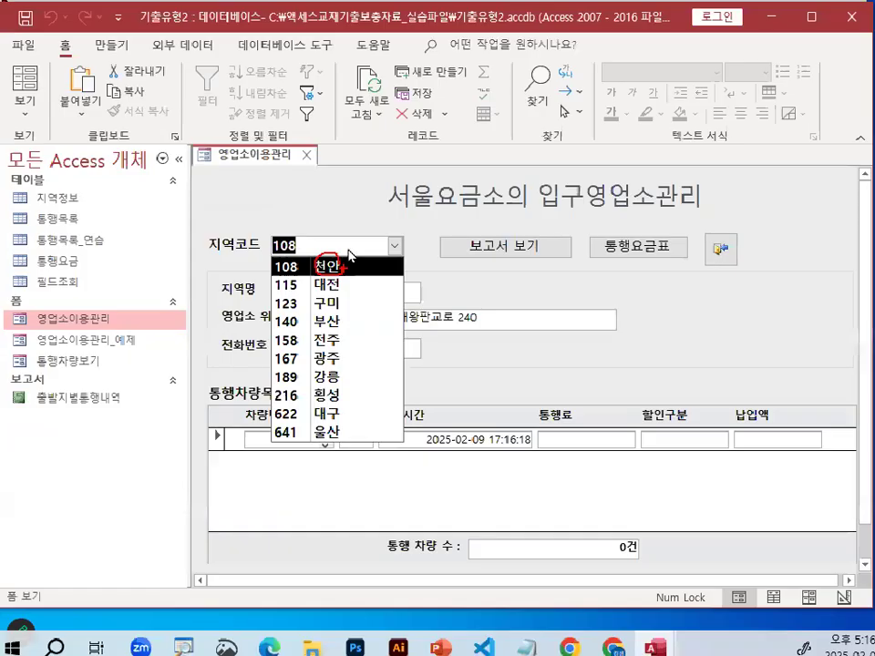
left_click(458, 226)
left_click(458, 226)
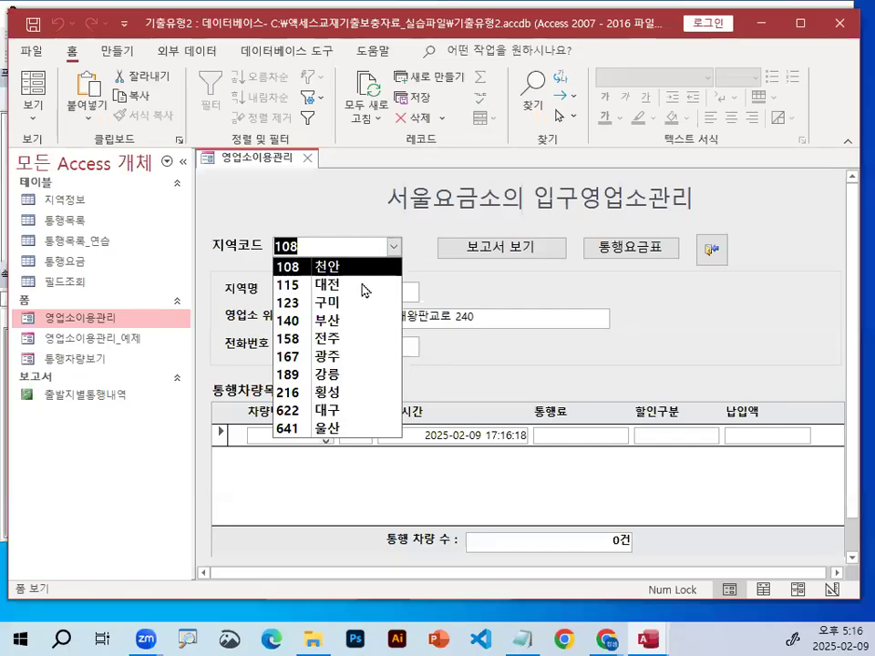
left_click(330, 321)
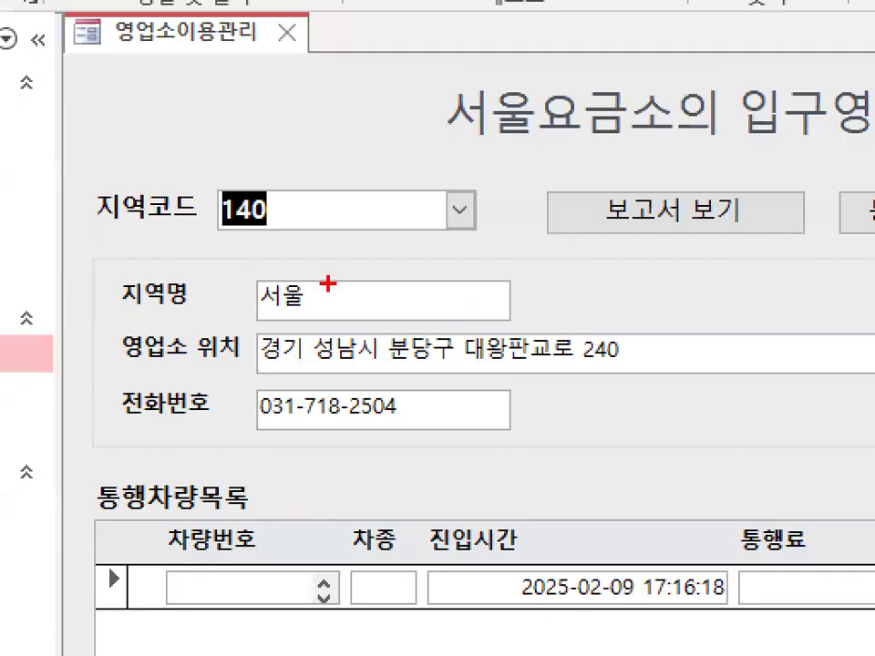
left_click_drag(314, 290, 353, 310)
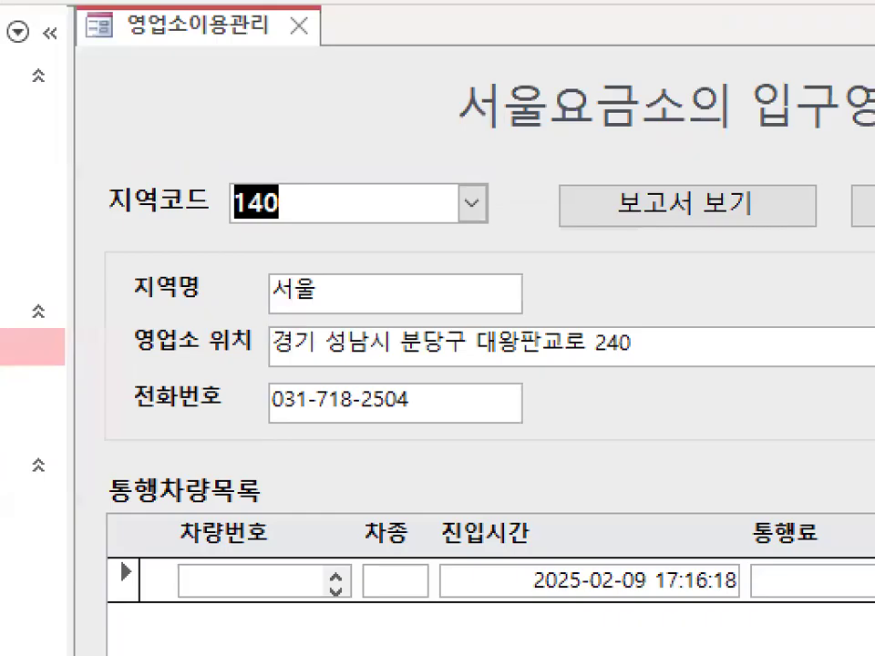
left_click_drag(285, 284, 321, 291)
mouse_move(258, 239)
left_mouse_down()
mouse_move(263, 260)
mouse_move(323, 197)
left_mouse_up()
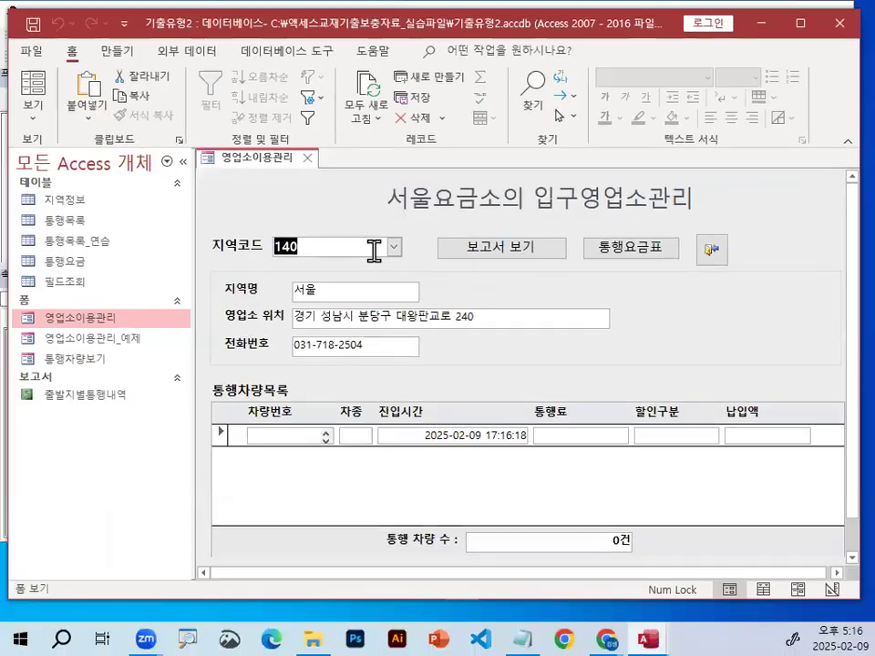
Choose 108 (천안) in the 지역코드 combo box and check which region the 지역명 field shows
left_click(472, 202)
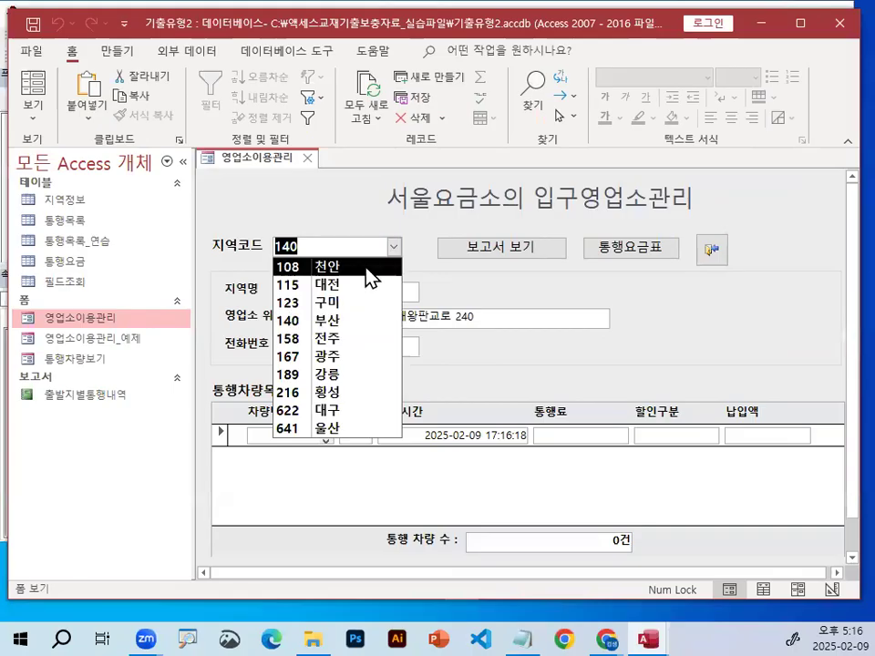
left_click(369, 267)
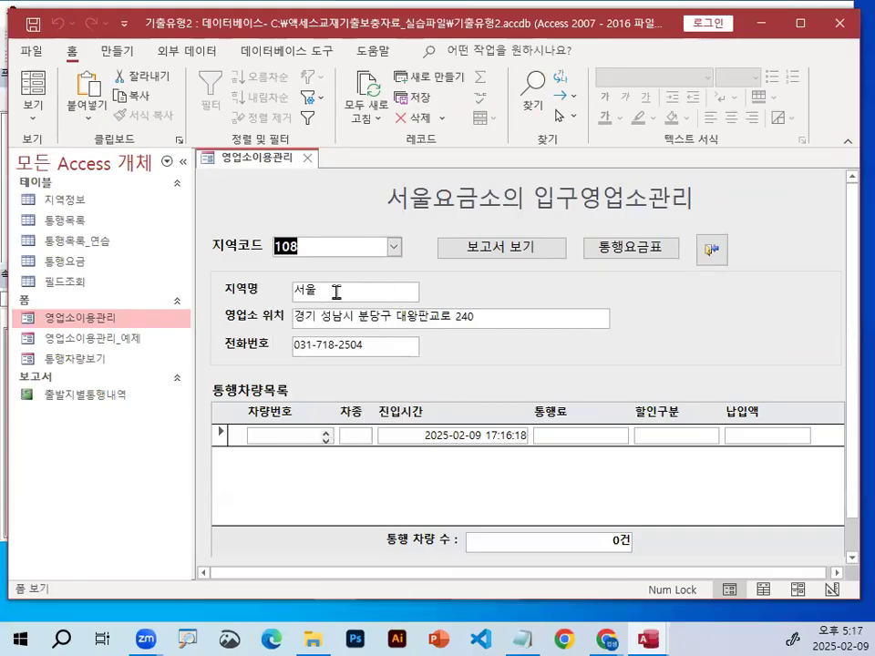
left_click(393, 246)
left_click(333, 273)
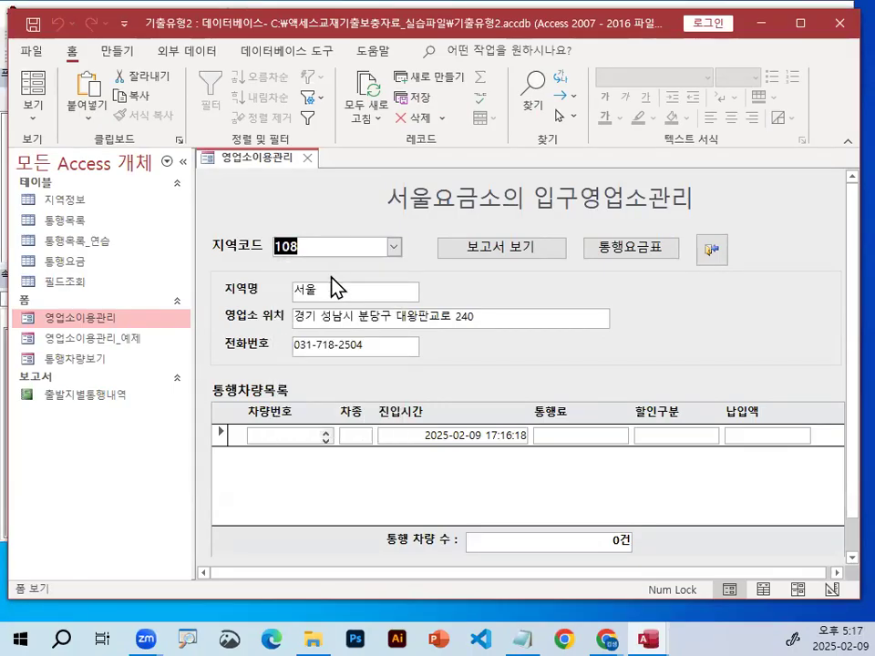
left_click_drag(298, 283, 332, 288)
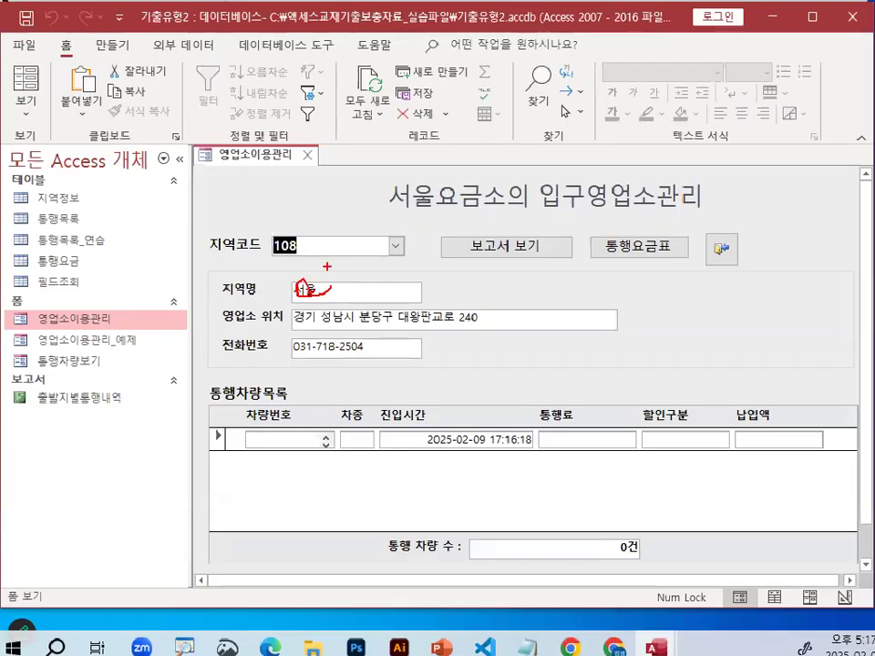
key("Escape")
Return the form to Design View and open the On Change event procedure of cmb지역조회 from its property sheet
left_click(33, 91)
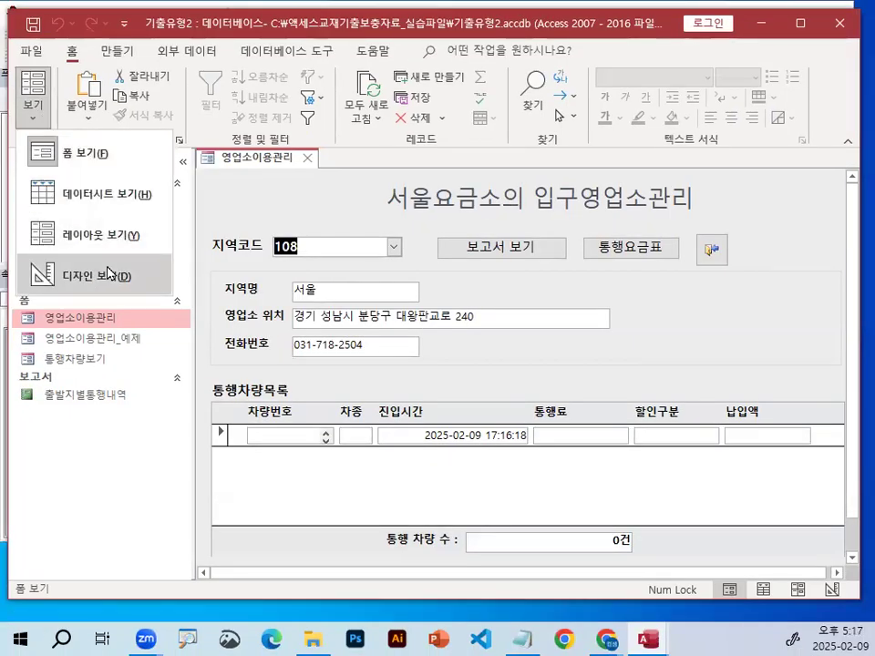
left_click(107, 273)
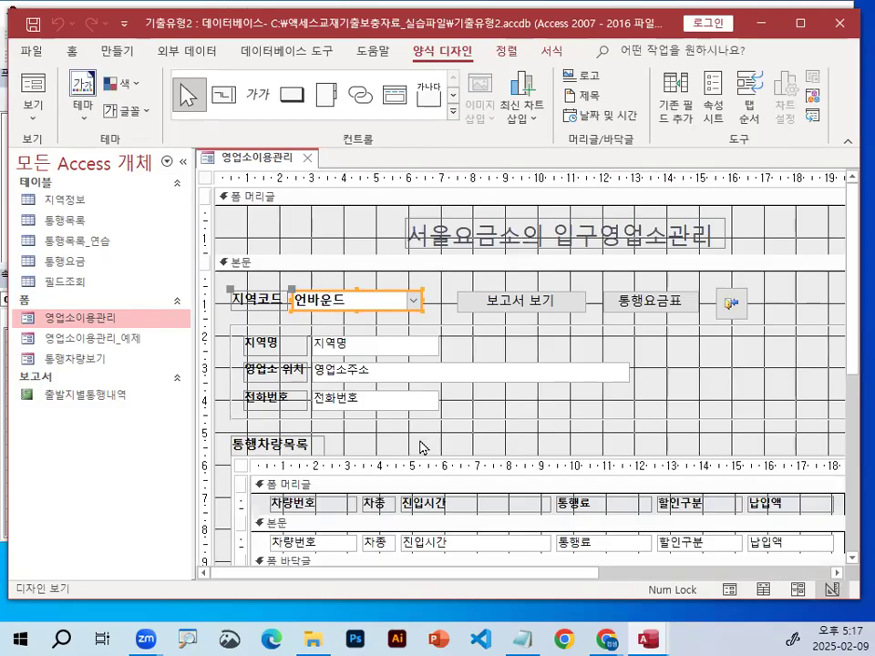
left_click(712, 98)
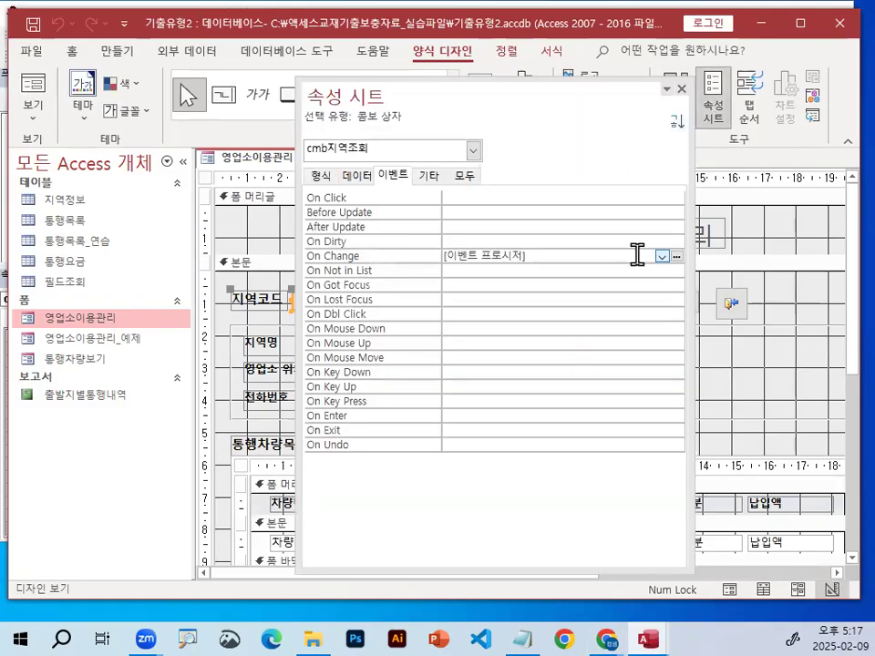
left_click(677, 258)
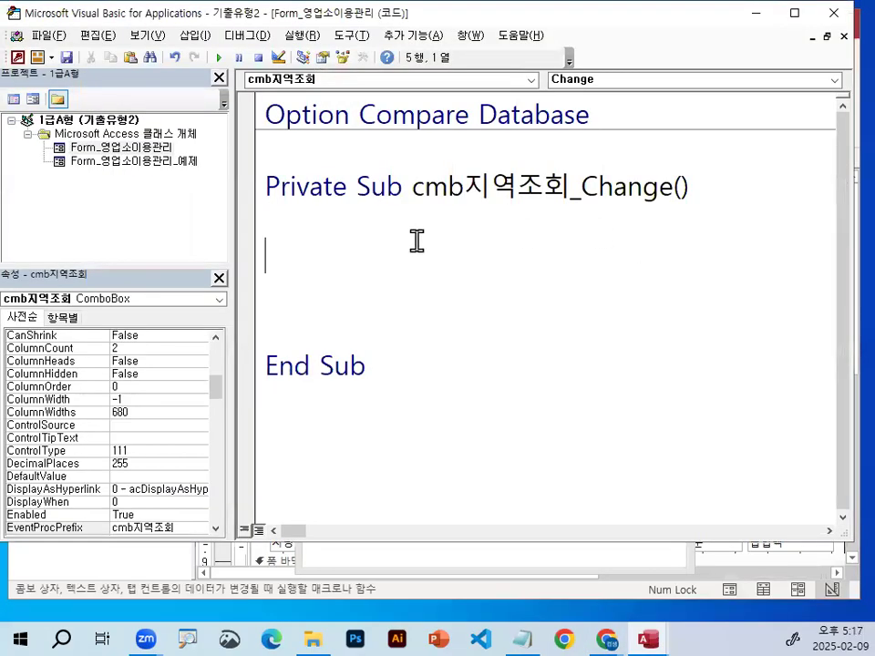
Begin the filter statement in the cmb지역조회_Change procedure with me.Filter=" using the Filter property
type("ㅡㄷ")
key("BackSpace")
key("BackSpace")
key("Hangul")
type("me")
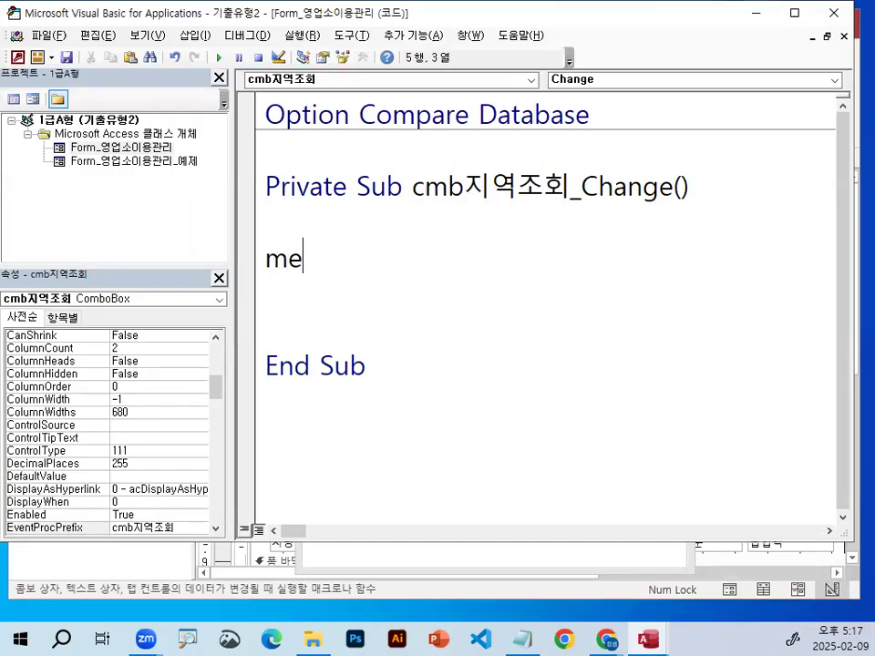
type(".")
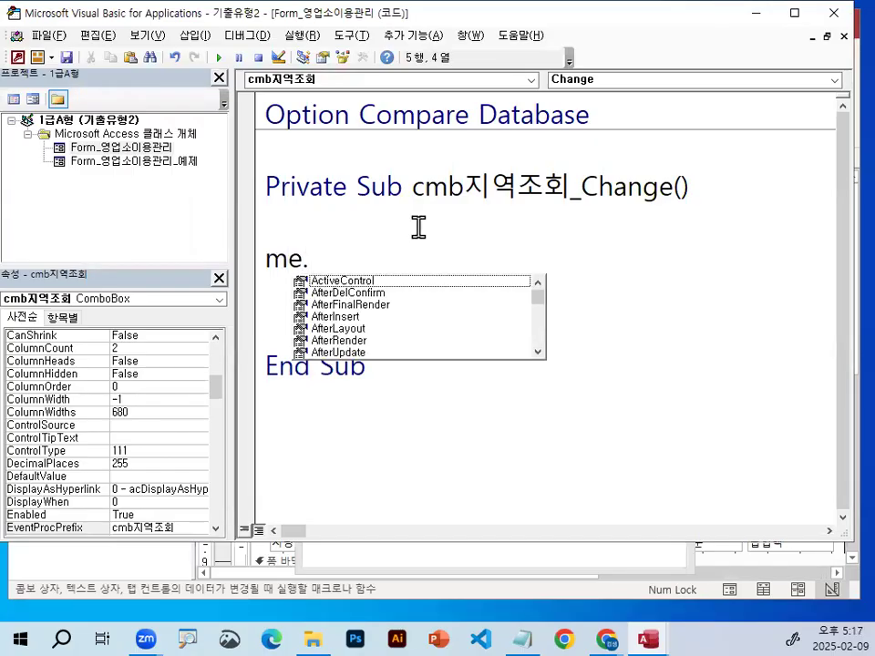
type("f")
key("Down")
key("Down")
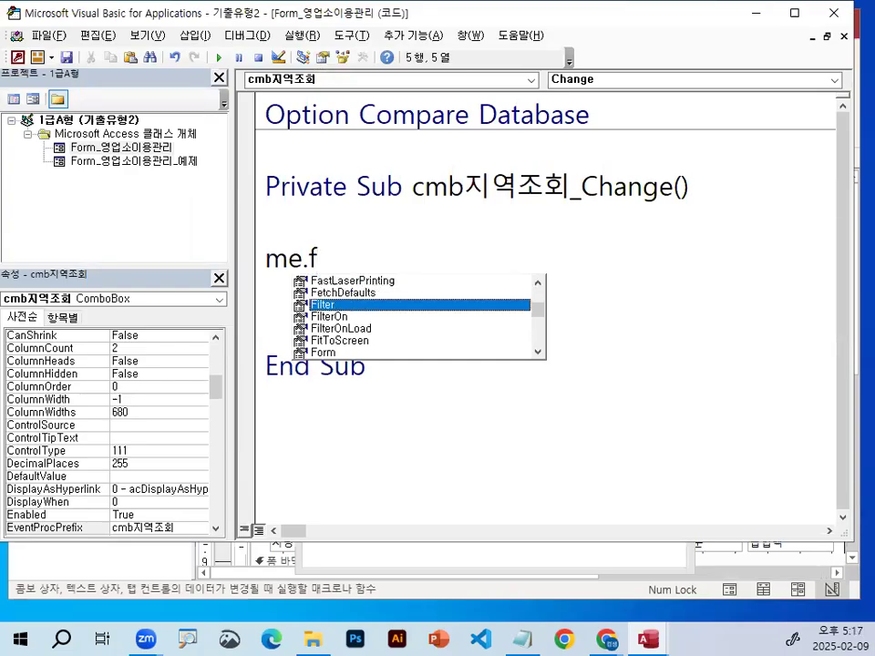
key("Tab")
type("=")
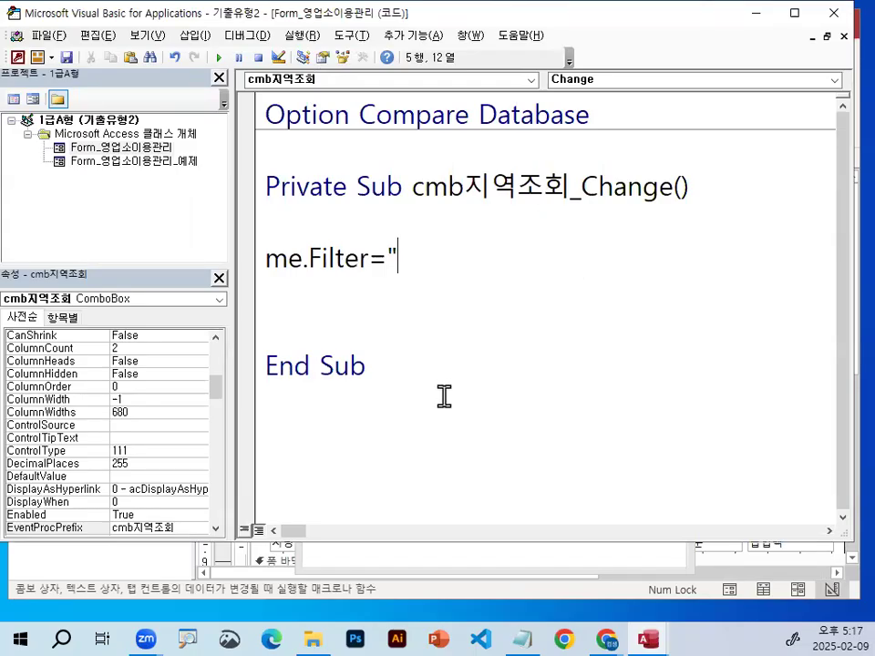
Switch back to the 영업소이용관리 form design and close the property sheet to expose its controls
left_click(650, 638)
left_click(557, 537)
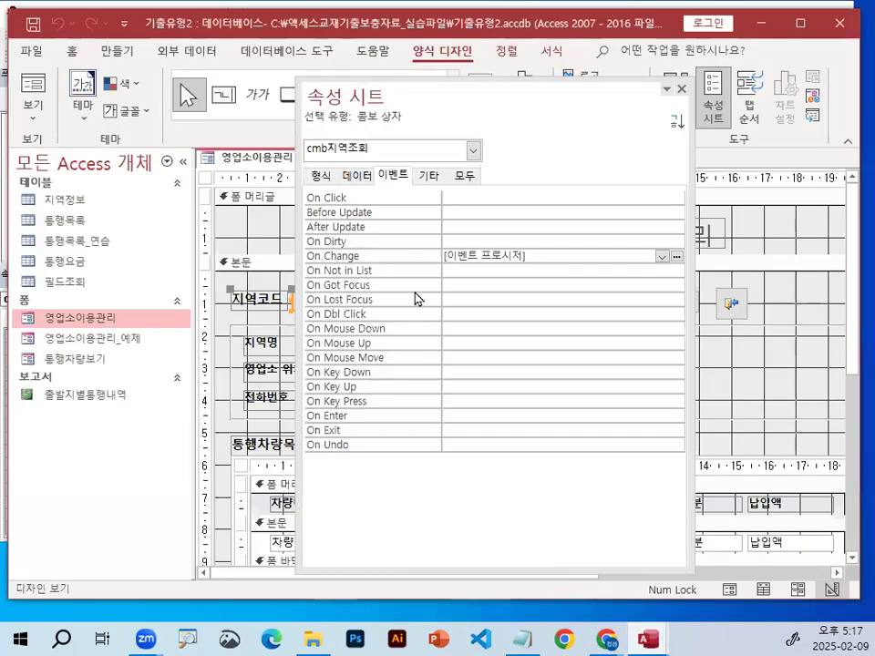
left_click(681, 89)
left_click(501, 383)
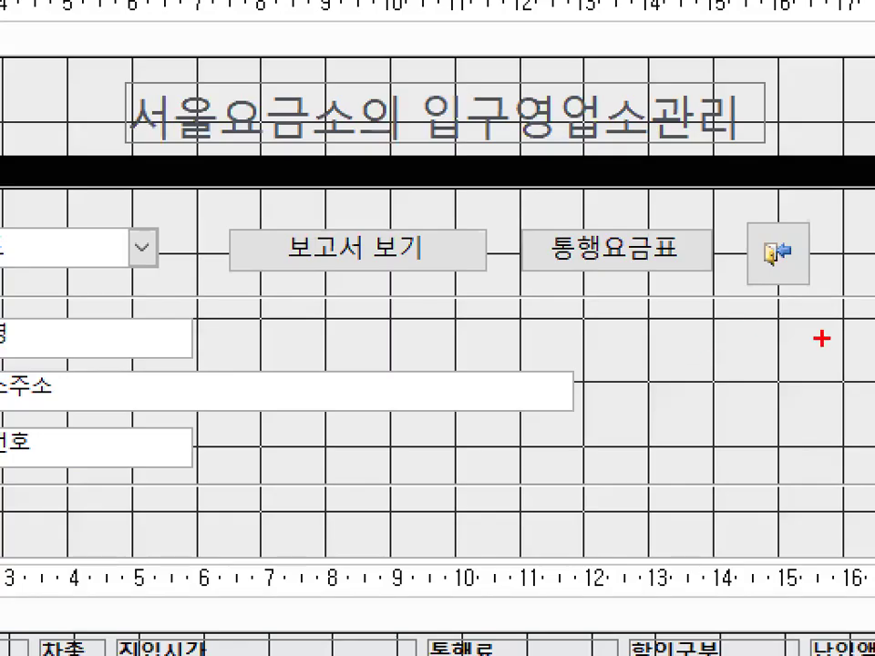
Open the form's field list to check the available field names, and close it again
left_click_drag(753, 345, 754, 349)
key("Escape")
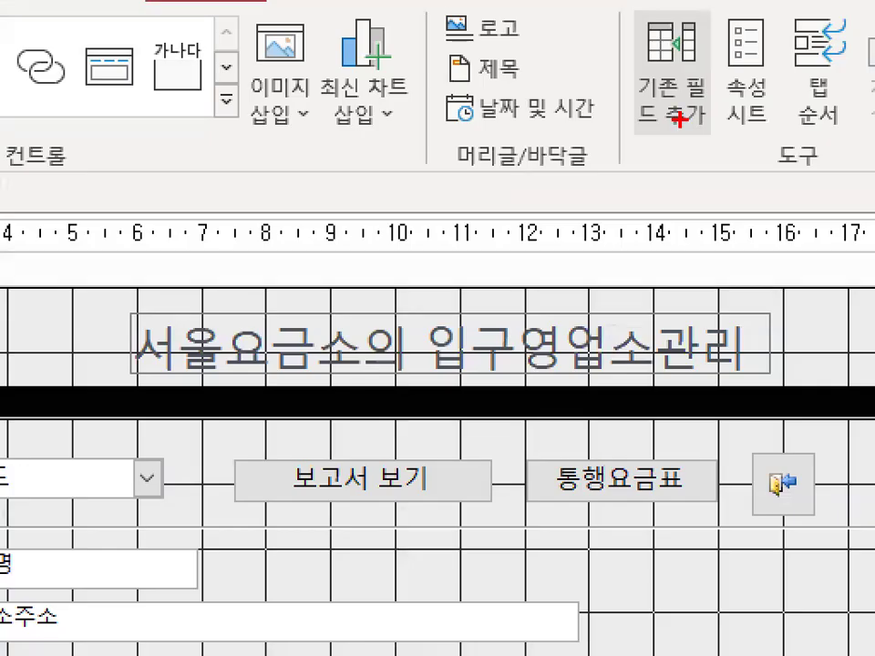
left_click_drag(774, 157, 803, 134)
left_click_drag(800, 189, 857, 137)
mouse_move(715, 41)
left_mouse_down()
mouse_move(638, 28)
mouse_move(702, 26)
left_mouse_up()
mouse_move(590, 468)
left_mouse_down()
mouse_move(592, 487)
mouse_move(679, 394)
left_mouse_up()
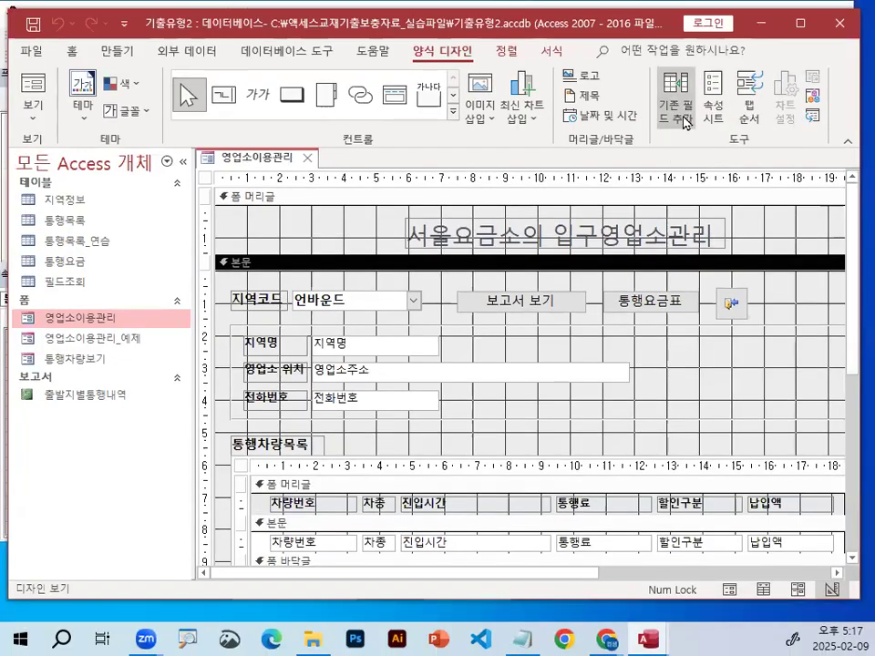
left_click(685, 121)
mouse_move(372, 161)
left_mouse_down()
mouse_move(357, 166)
mouse_move(363, 151)
left_mouse_up()
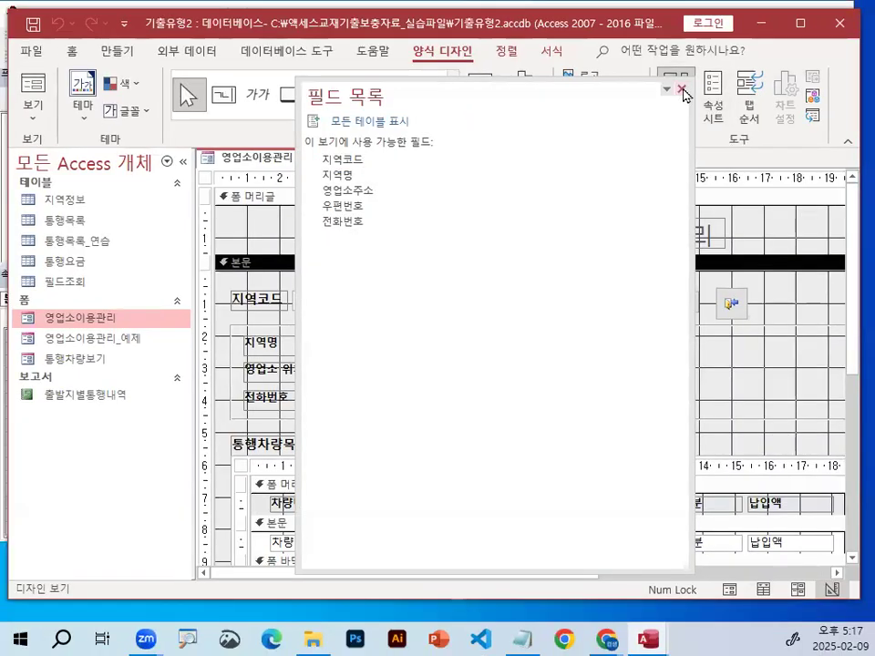
left_click(681, 90)
left_click_drag(673, 339, 650, 364)
left_click_drag(654, 345, 667, 361)
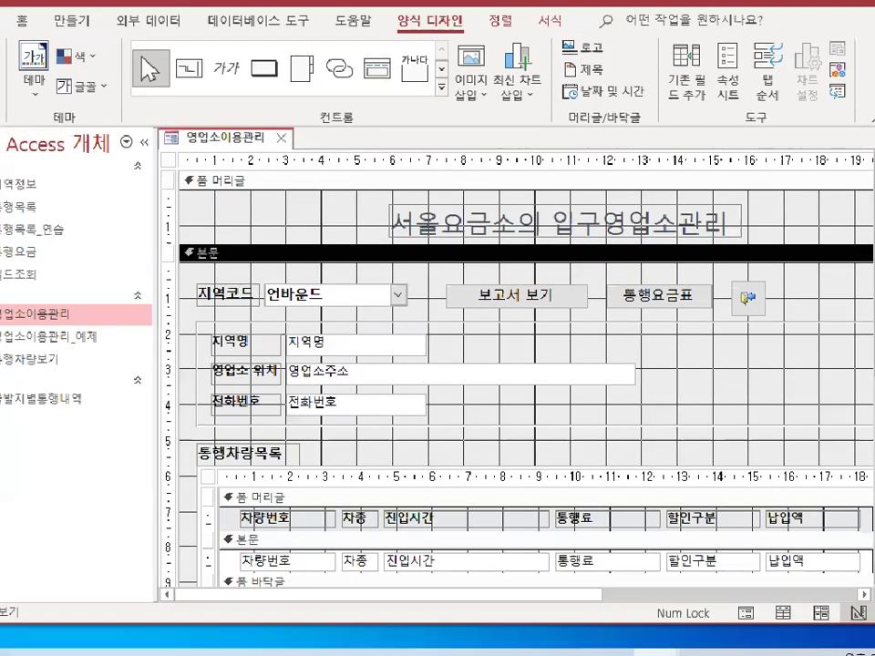
mouse_move(656, 307)
left_mouse_down()
mouse_move(679, 378)
mouse_move(651, 436)
left_mouse_up()
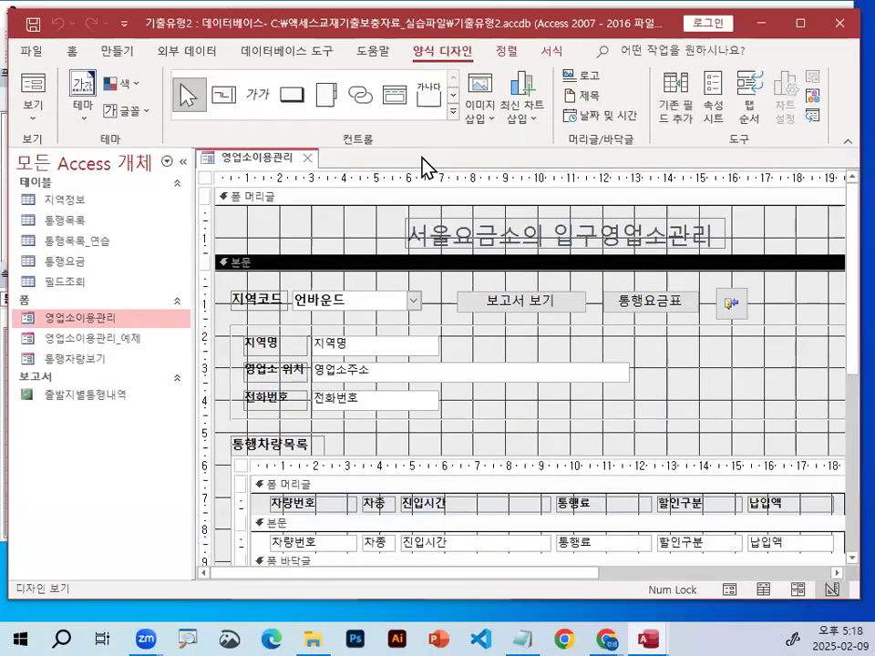
Return to the code window and continue the Me.Filter string in cmb지역조회_Change with 지역코드='" as the condition
mouse_move(648, 641)
left_click(701, 532)
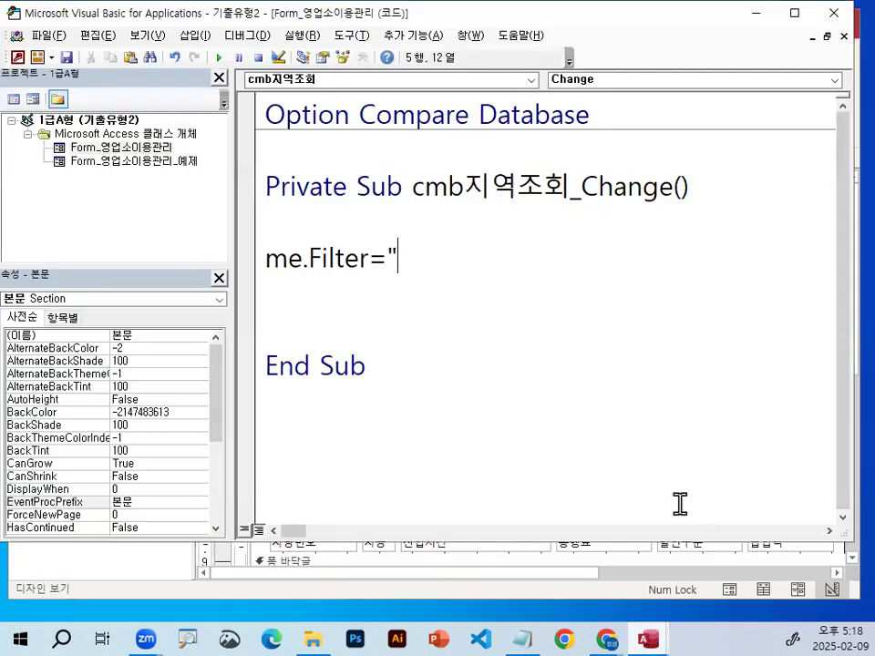
type("wl")
key("BackSpace")
key("BackSpace")
type("wld")
key("BackSpace")
key("BackSpace")
key("BackSpace")
type("wldr")
key("BackSpace")
key("BackSpace")
type("wldurzhem")
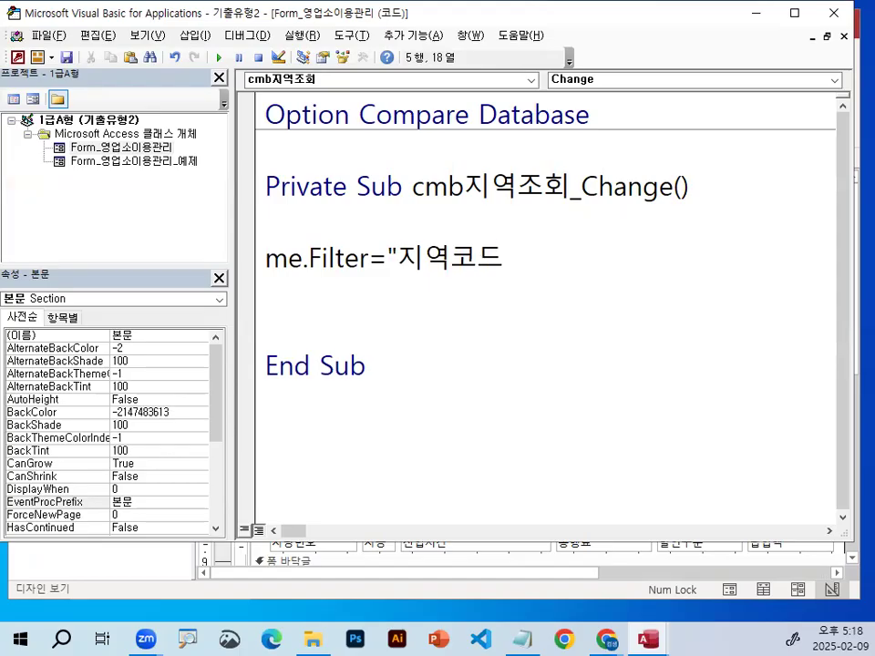
type("=")
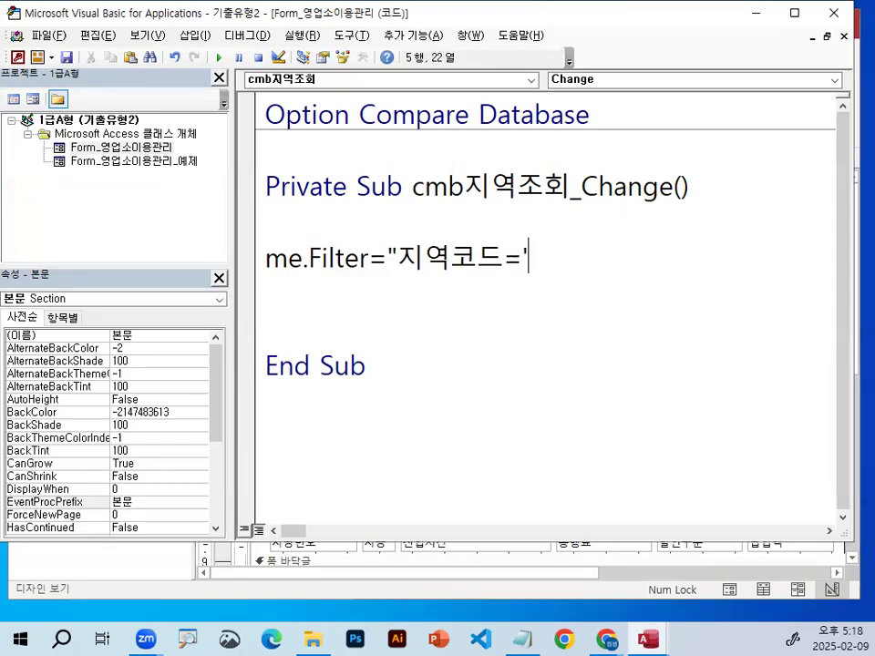
type("'\"")
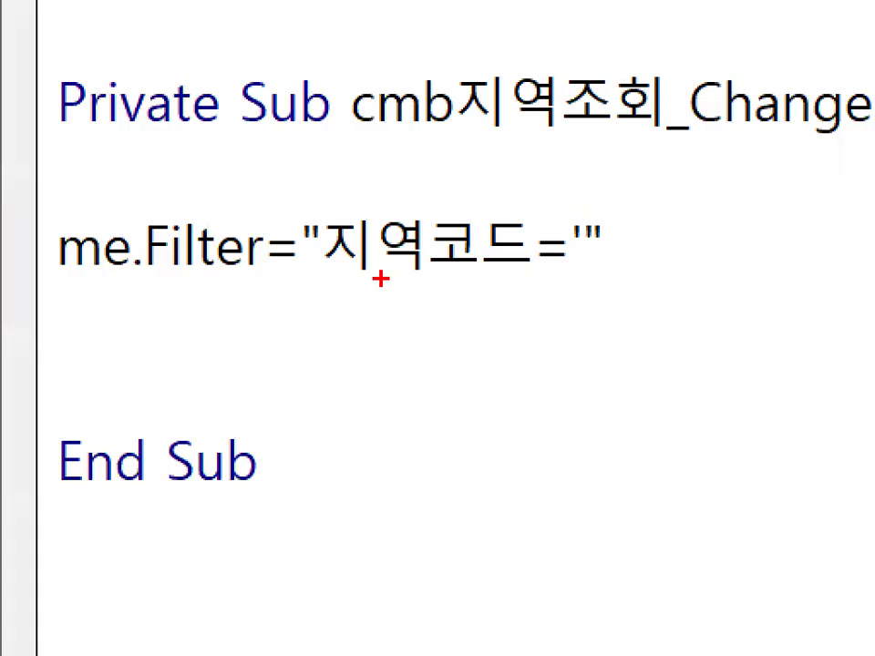
left_click_drag(341, 275, 589, 274)
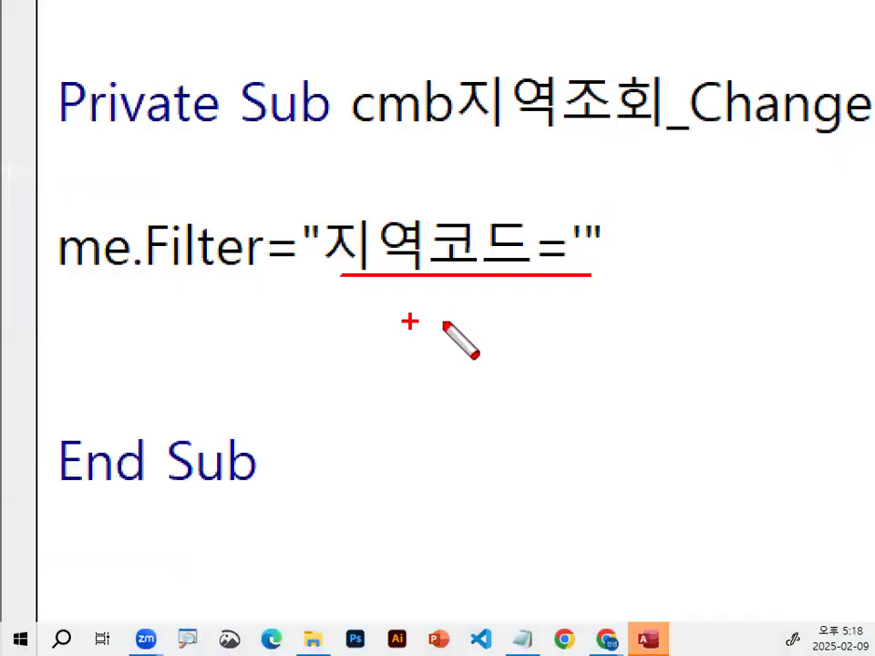
right_click(445, 323)
mouse_move(492, 364)
left_click(569, 412)
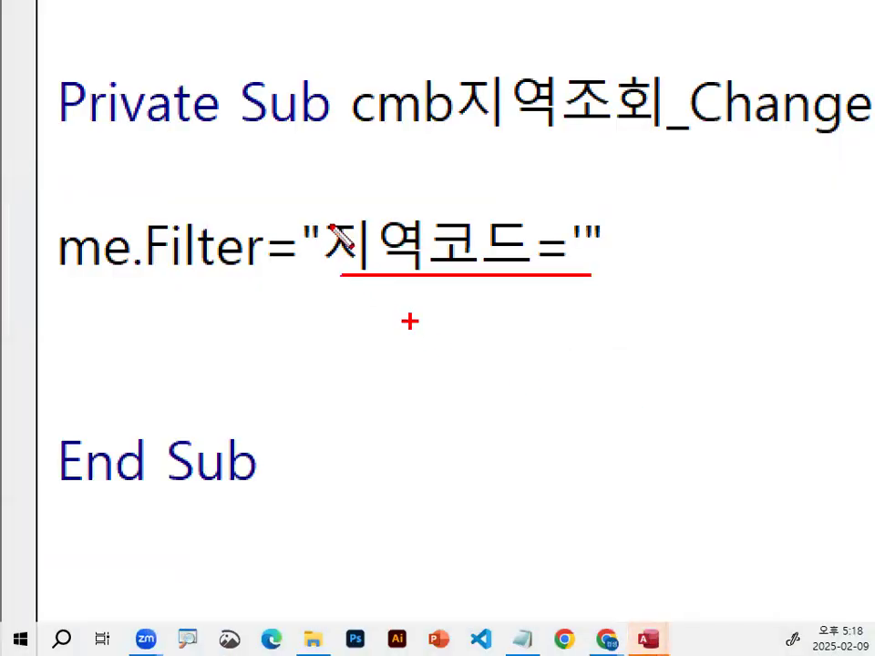
left_click_drag(321, 211, 588, 275)
key("Escape")
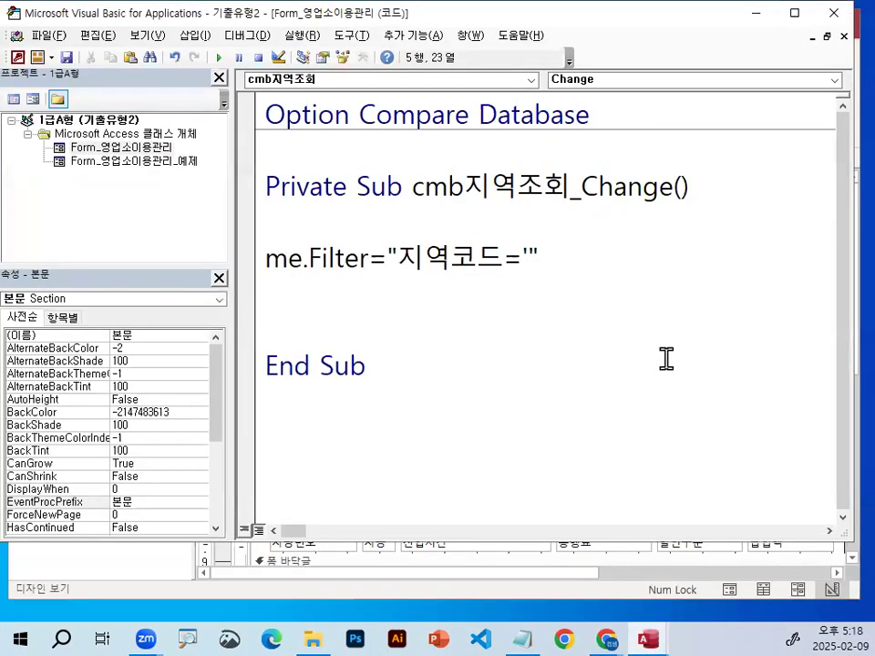
Complete the filter statement by appending & cmb지역조회 & "'" after the 지역코드 condition
type("&")
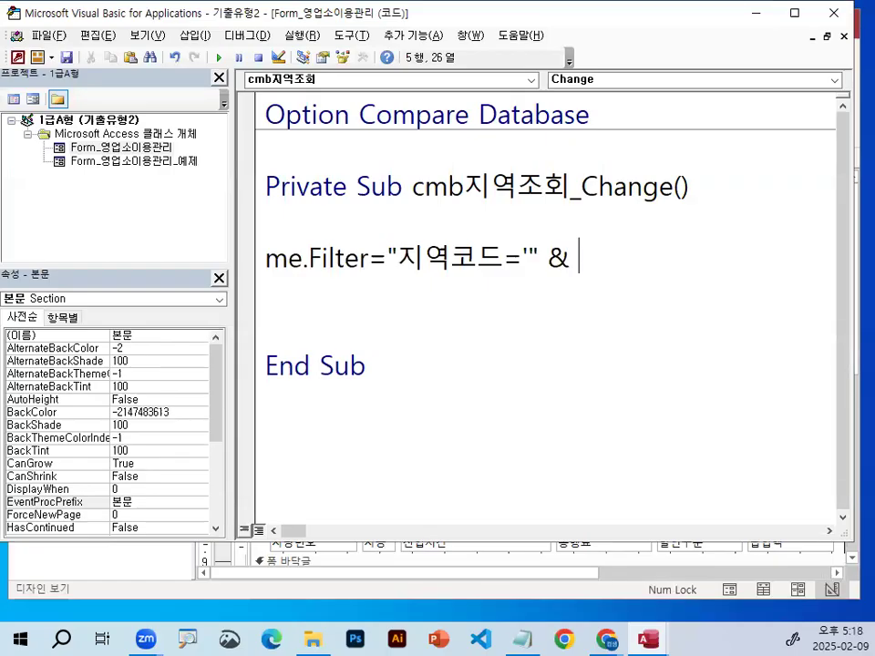
type(" cmb지역")
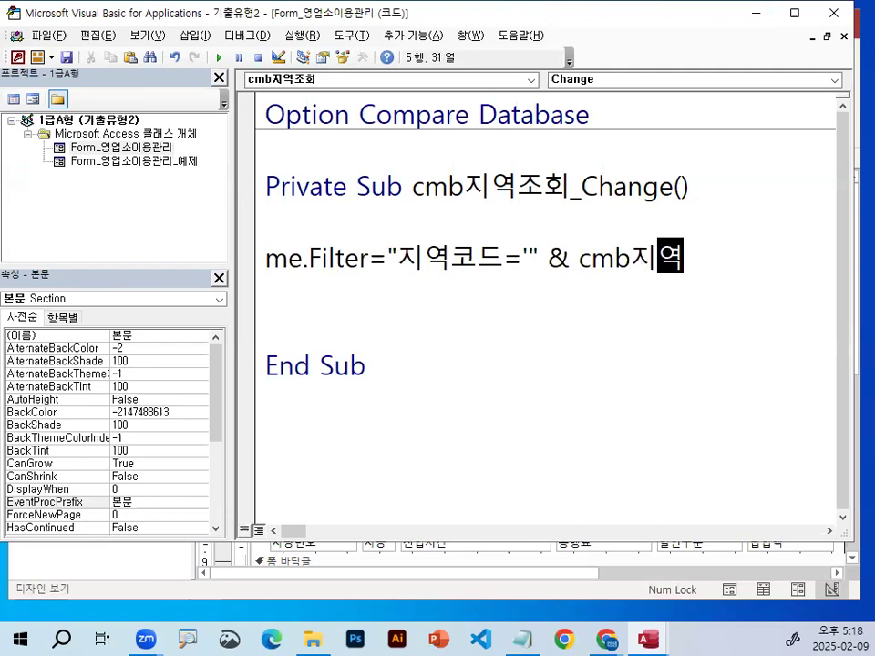
type("조회")
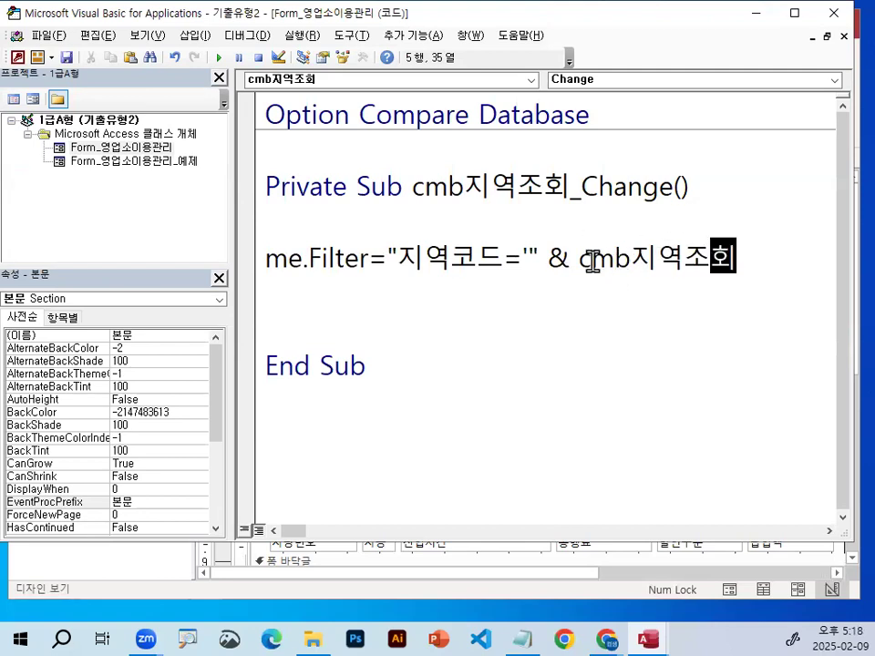
left_click_drag(579, 259, 735, 258)
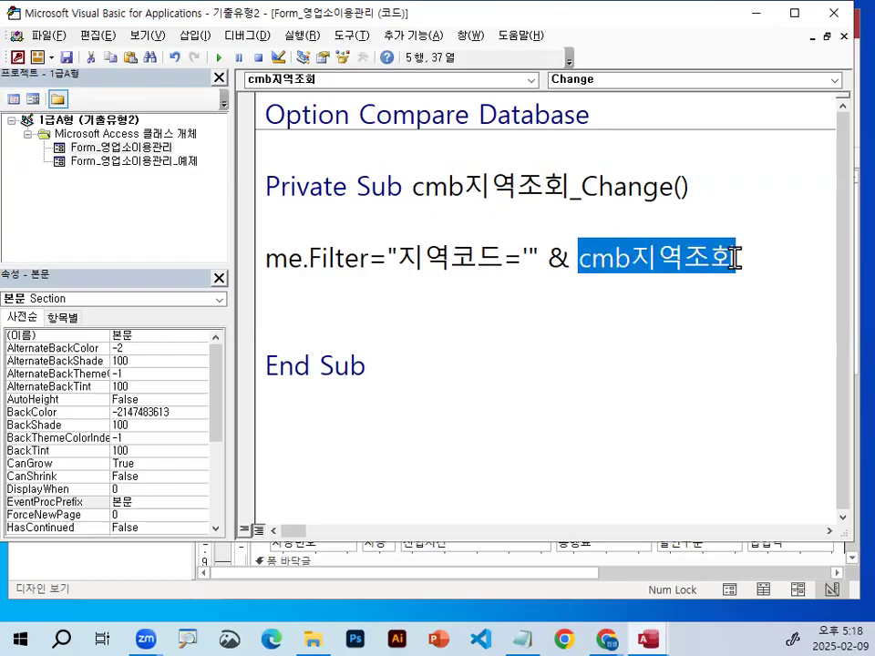
left_click(736, 258)
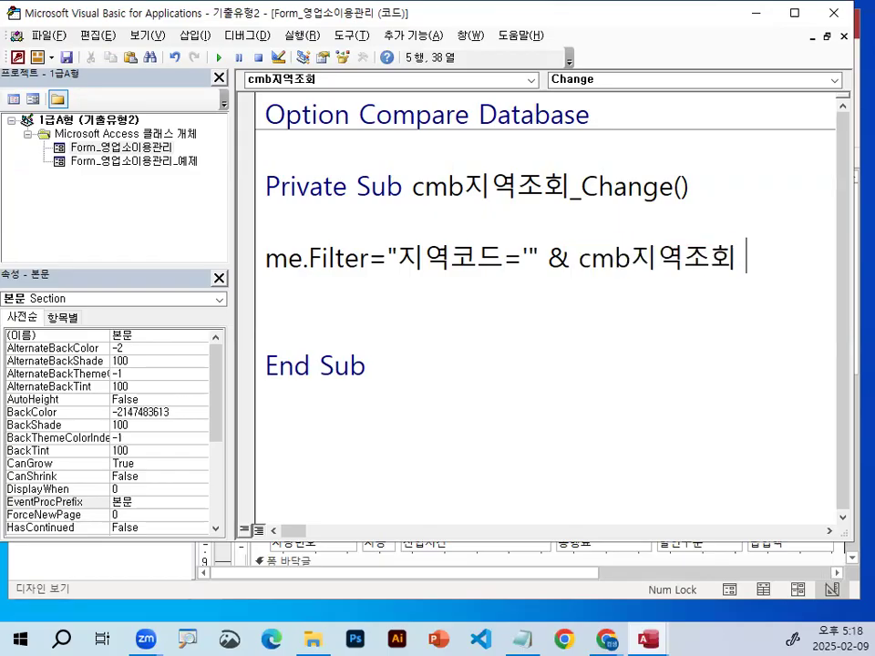
type("&")
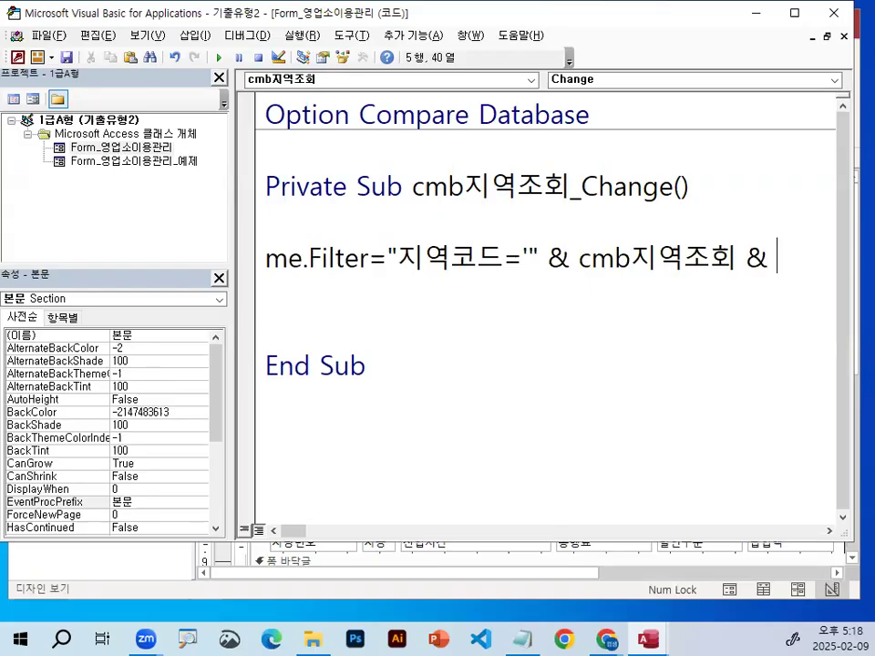
type(" \"")
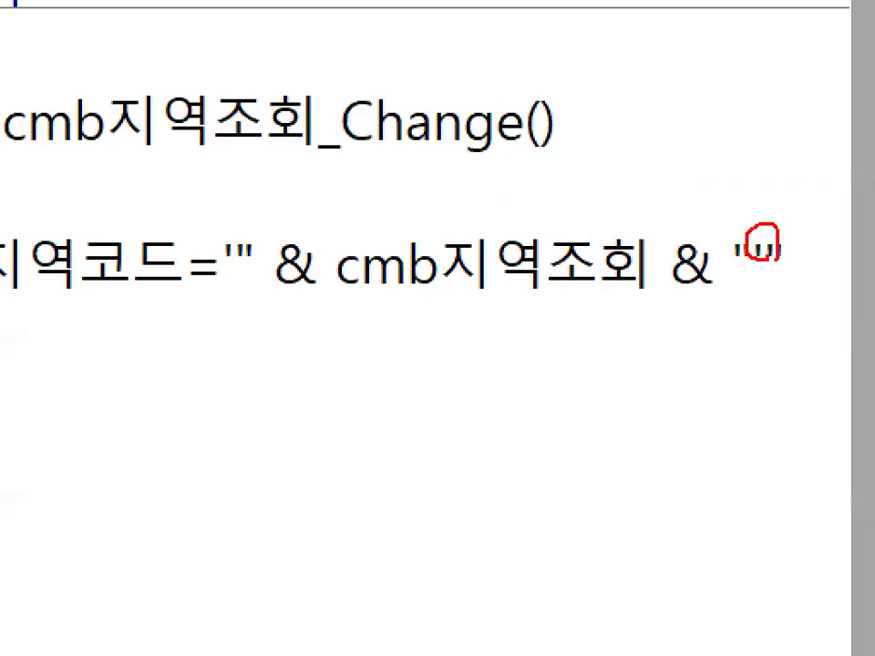
mouse_move(805, 290)
left_mouse_down()
mouse_move(746, 291)
mouse_move(817, 257)
mouse_move(741, 245)
mouse_move(815, 269)
left_mouse_up()
key("Escape")
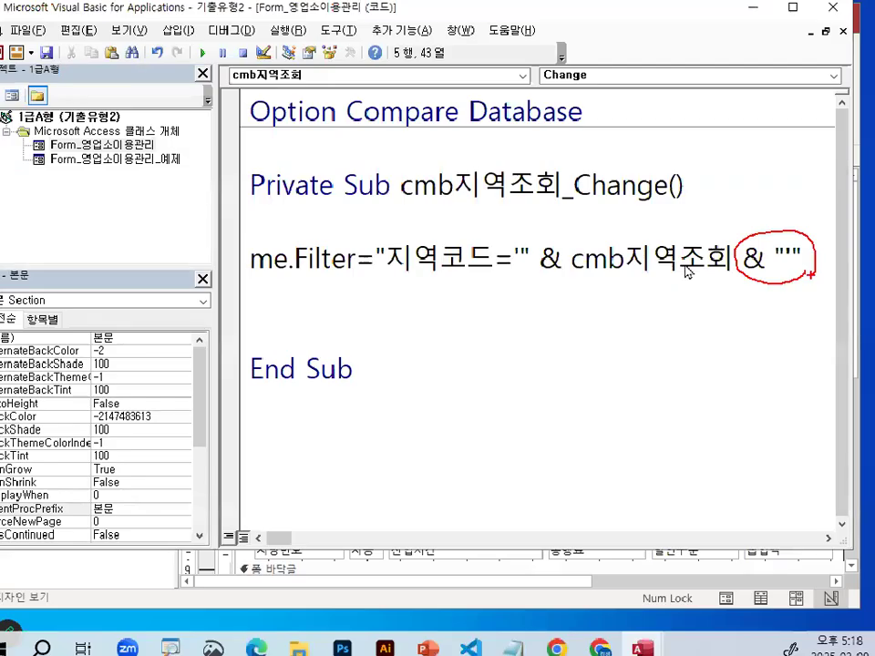
key("e")
mouse_move(536, 233)
left_mouse_down()
mouse_move(543, 246)
mouse_move(565, 210)
mouse_move(594, 212)
left_mouse_up()
mouse_move(729, 227)
left_mouse_down()
mouse_move(736, 250)
mouse_move(757, 219)
mouse_move(800, 207)
left_mouse_up()
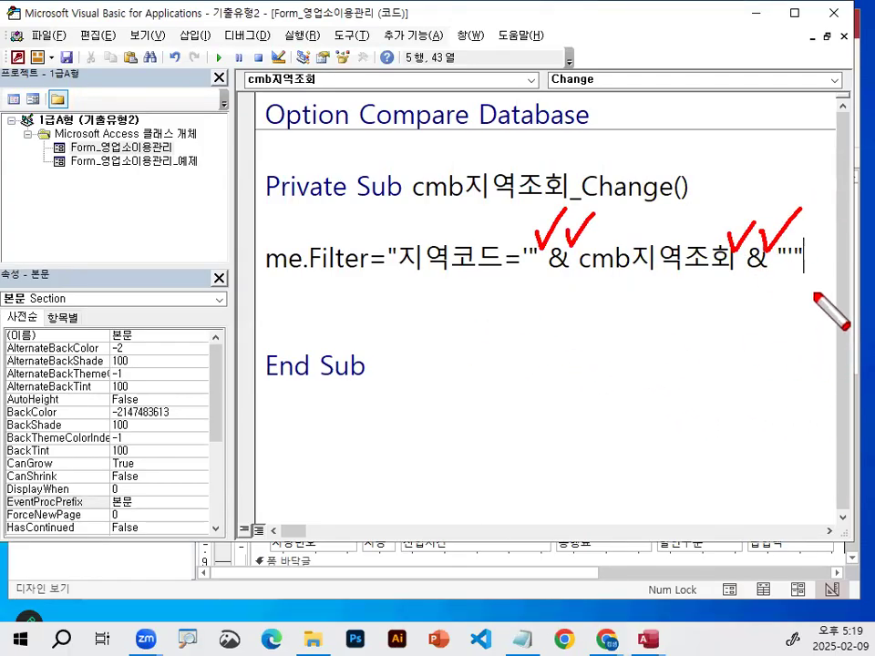
key("Escape")
Add the statement Me.FilterOn = True below the Me.Filter line, separated by a blank line
key("Return")
key("Return")
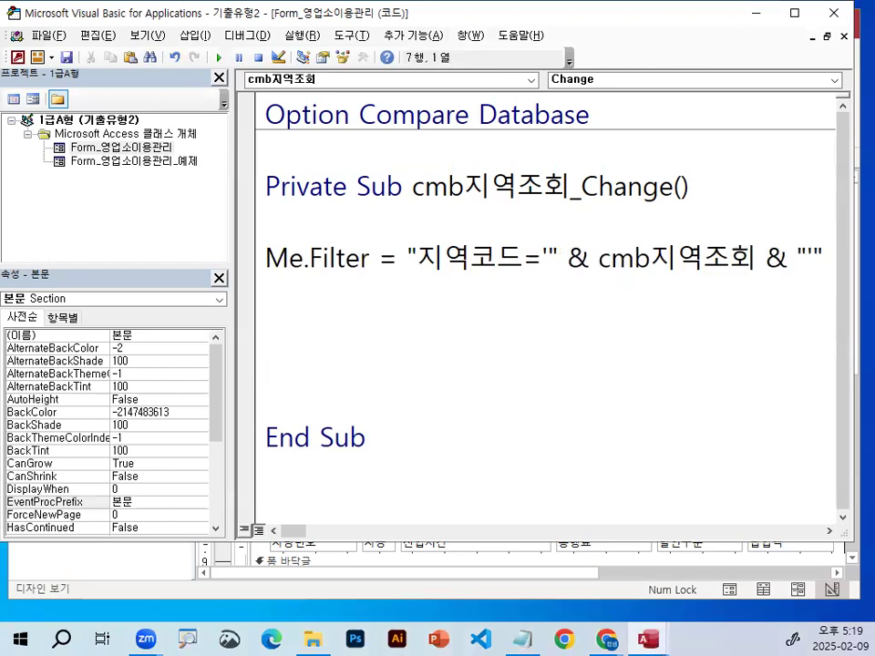
type("me")
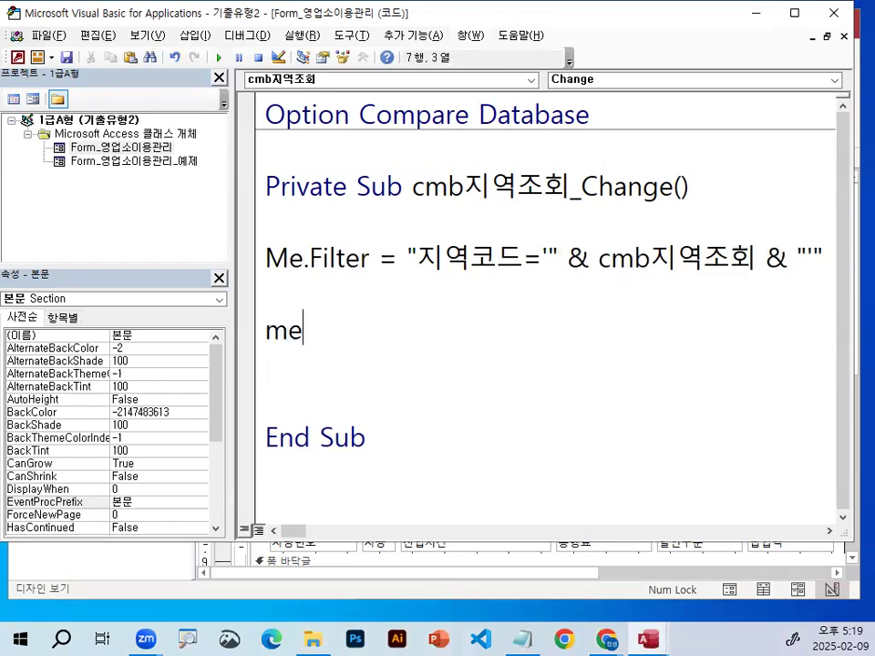
type(".f")
key("Down")
key("Down")
key("Down")
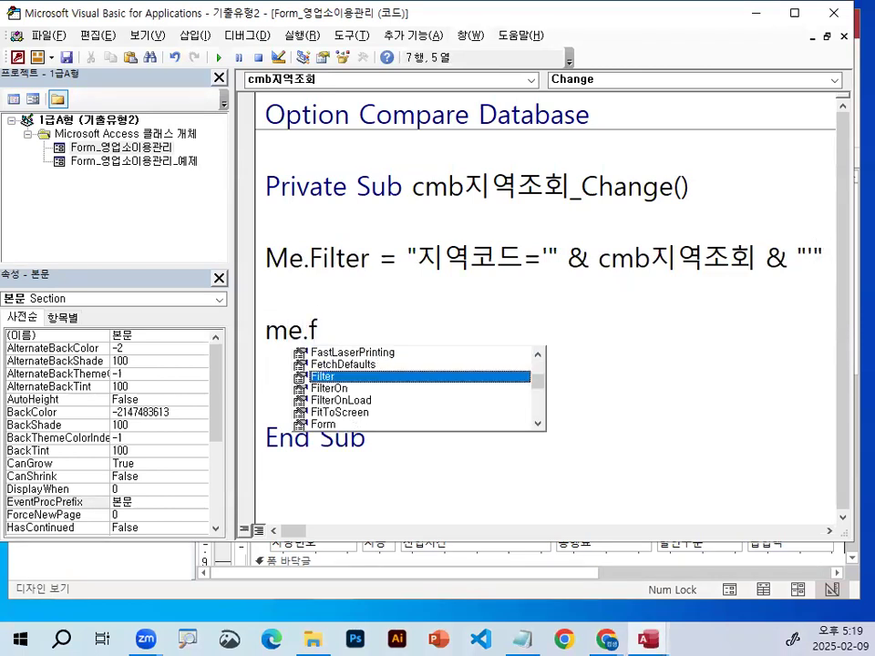
key("Tab")
type("=")
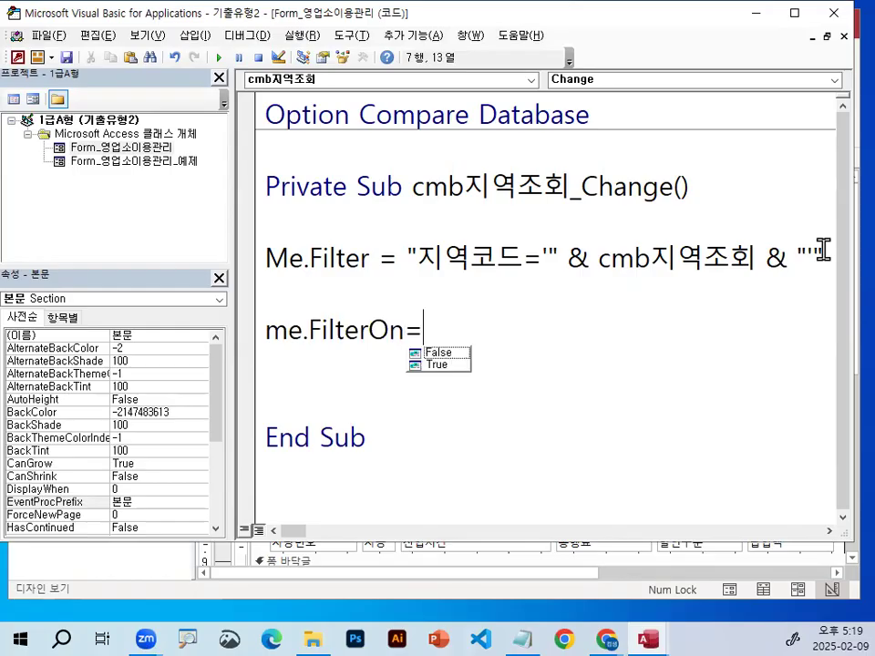
key("Down")
key("Down")
key("Return")
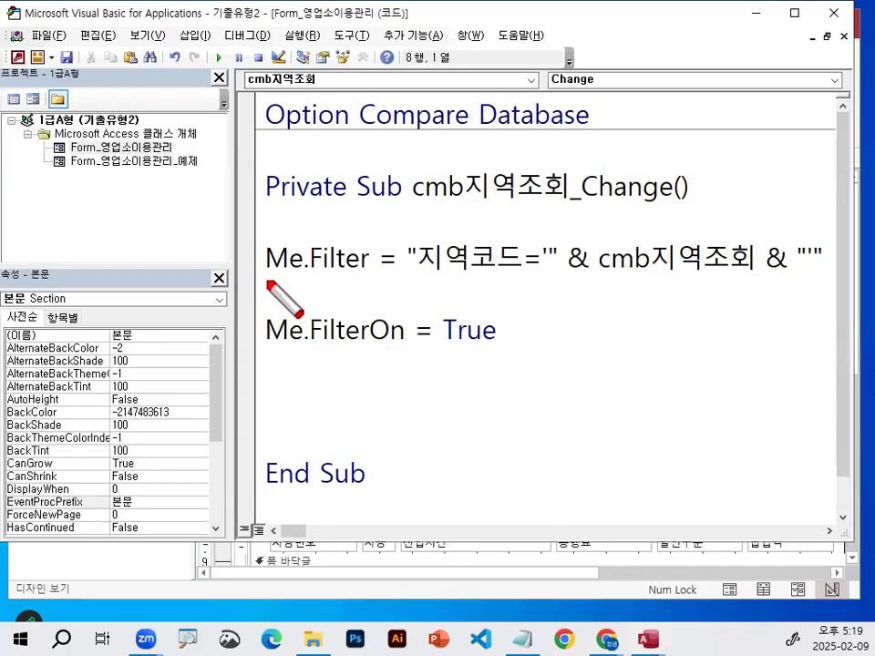
left_click_drag(265, 280, 362, 279)
mouse_move(262, 346)
left_mouse_down()
mouse_move(400, 348)
mouse_move(386, 333)
left_mouse_up()
mouse_move(455, 326)
left_mouse_down()
mouse_move(494, 333)
mouse_move(479, 312)
mouse_move(500, 273)
left_mouse_up()
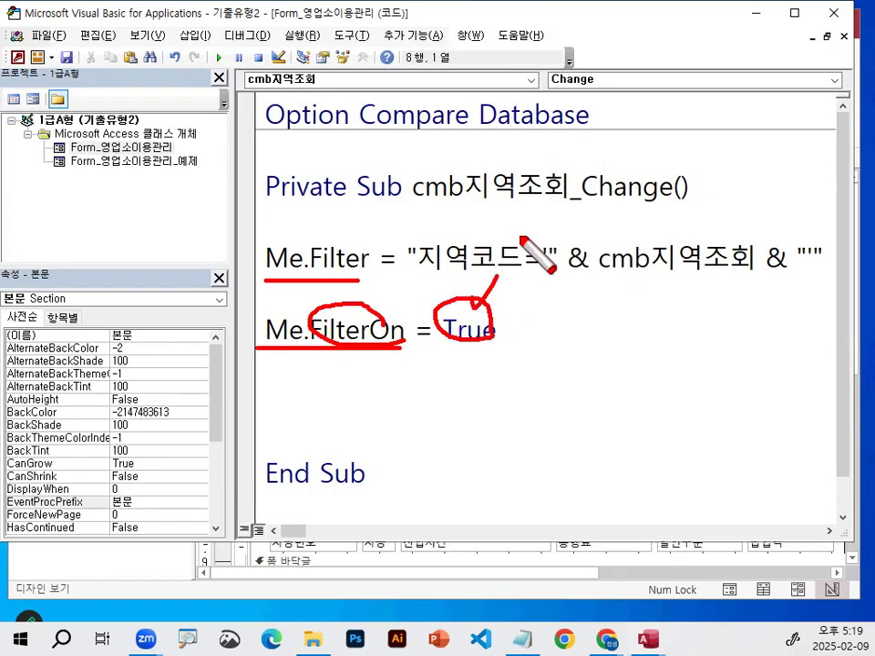
key("Escape")
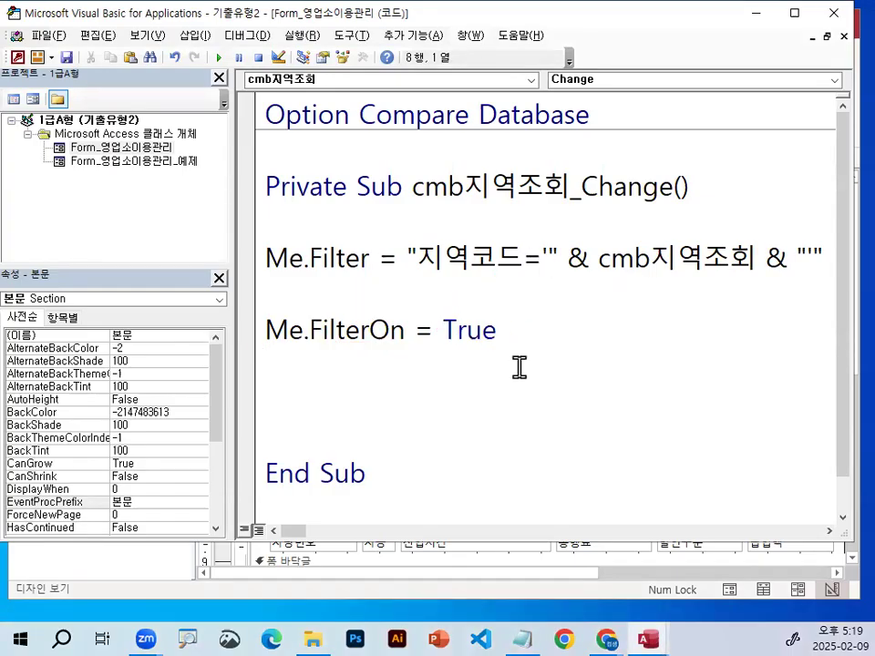
left_click_drag(266, 259, 360, 259)
left_click(360, 260)
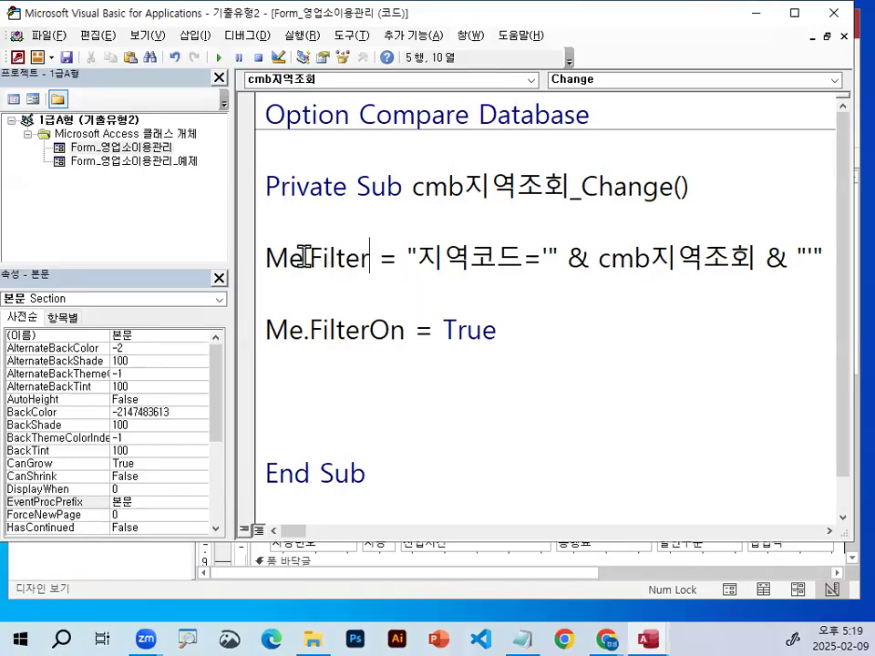
left_click_drag(310, 257, 366, 253)
left_click(367, 256)
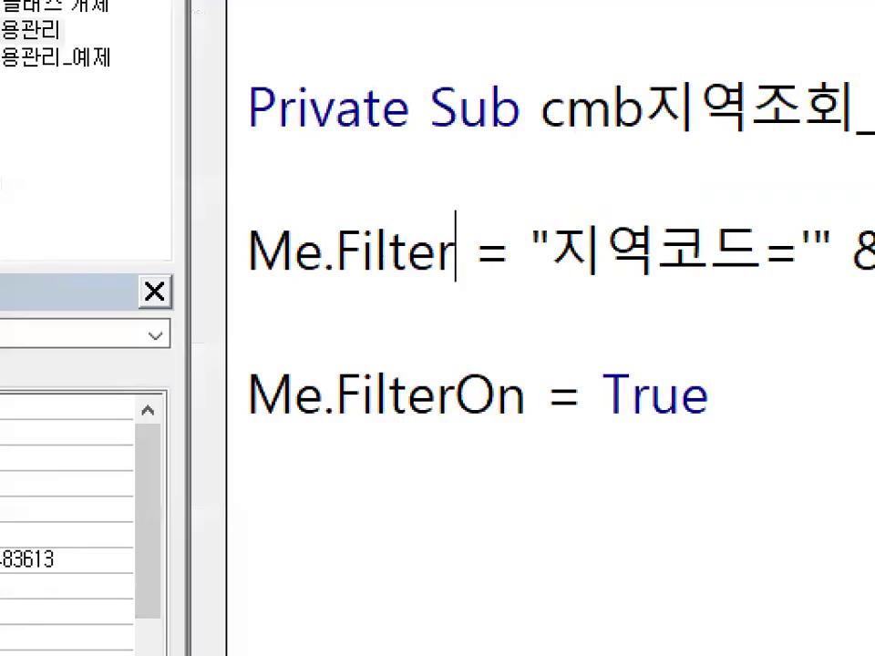
mouse_move(296, 263)
left_mouse_down()
mouse_move(310, 250)
mouse_move(328, 270)
left_mouse_up()
left_click_drag(341, 351, 256, 427)
left_click_drag(282, 350, 328, 451)
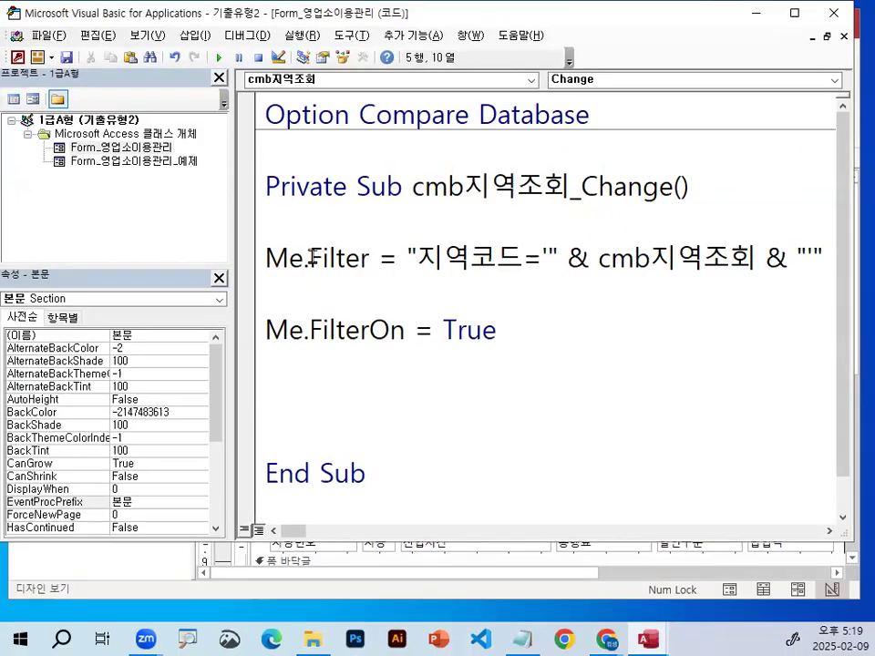
double_click(374, 258)
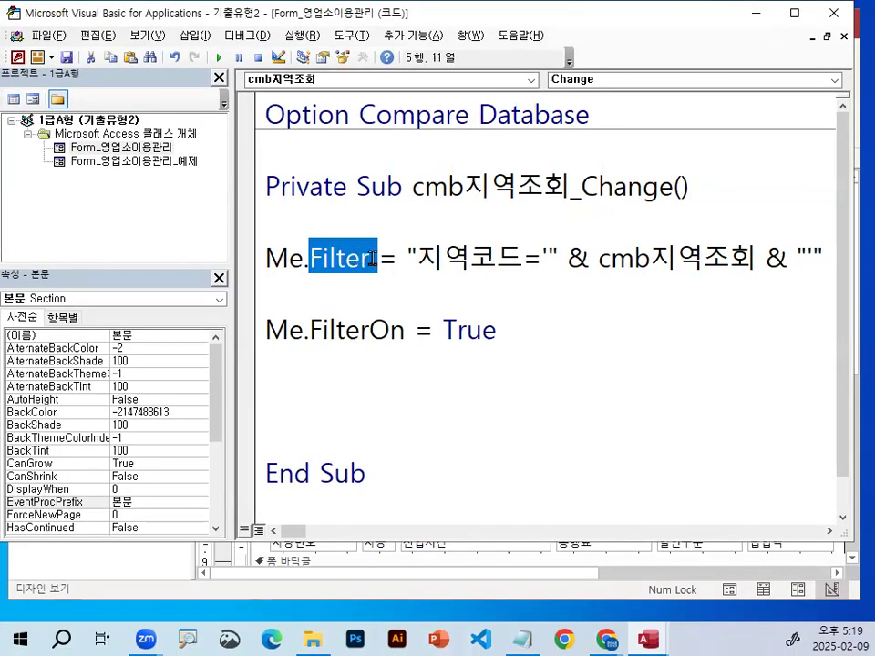
left_click_drag(270, 259, 300, 257)
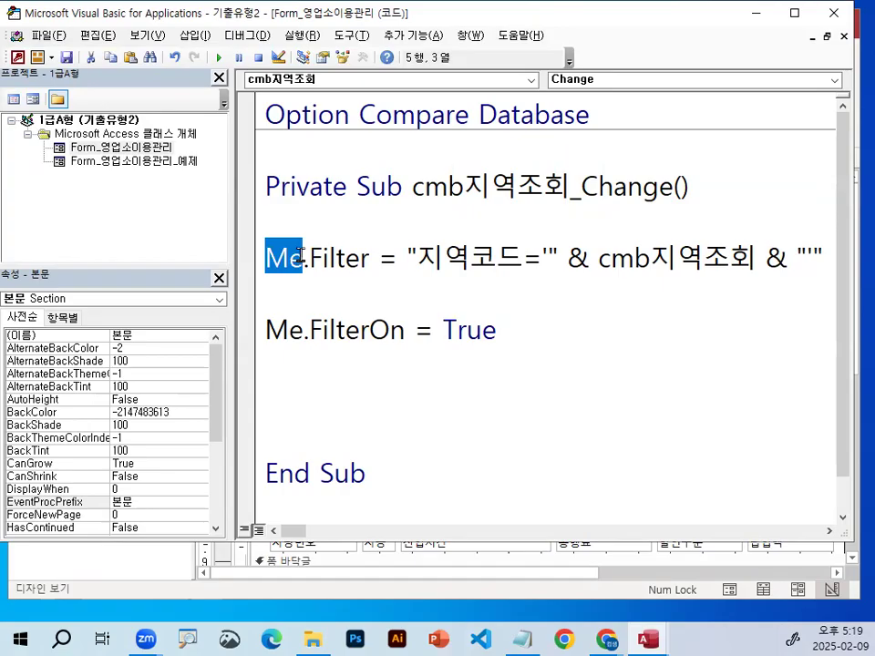
left_click(265, 259)
left_click_drag(330, 258, 367, 258)
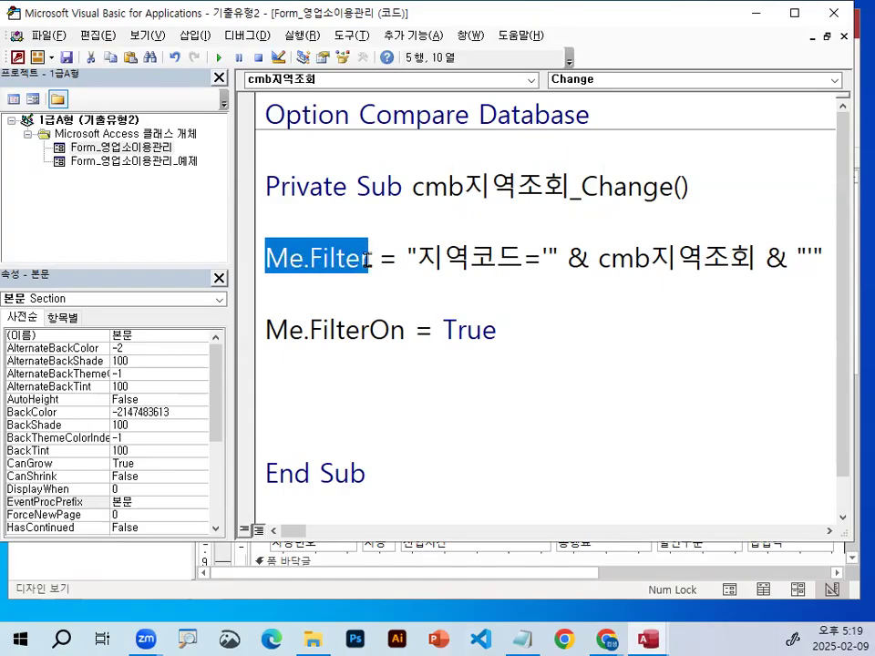
left_click(366, 280)
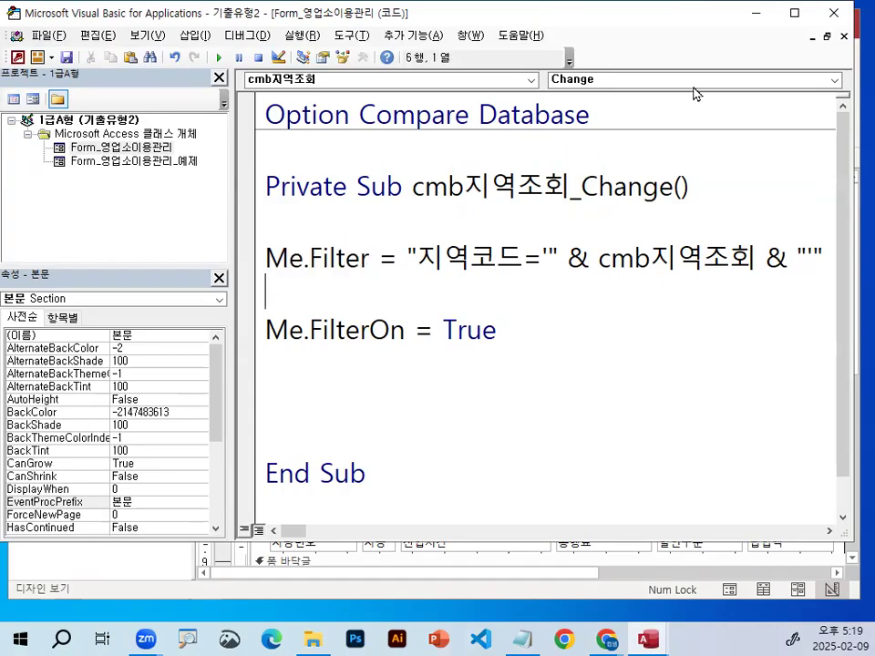
Return from the code editor to the form, switch it to Form view and test the filter with 지역코드 108 (천안)
left_click(839, 15)
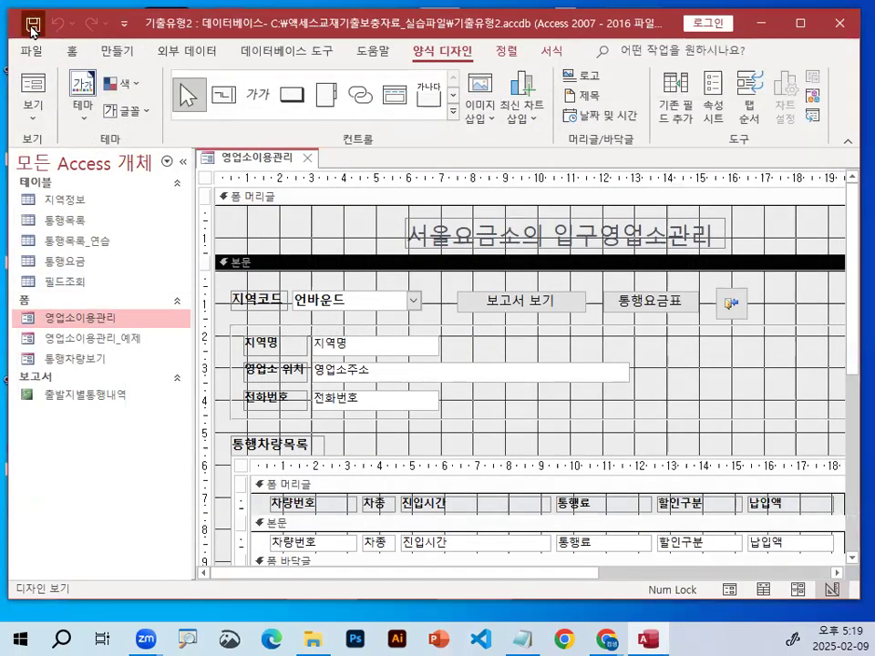
left_click(31, 80)
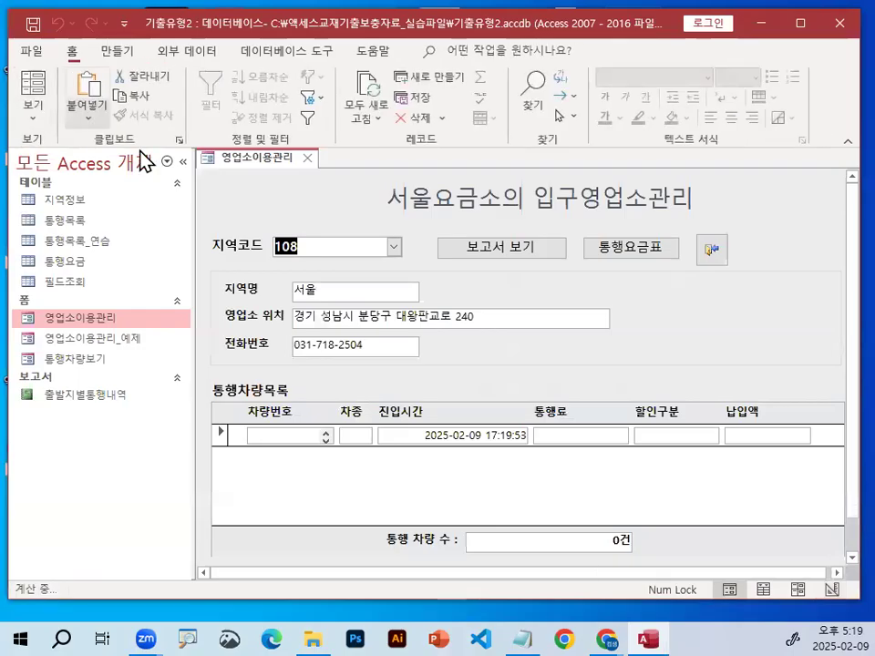
left_click(394, 246)
left_click(369, 267)
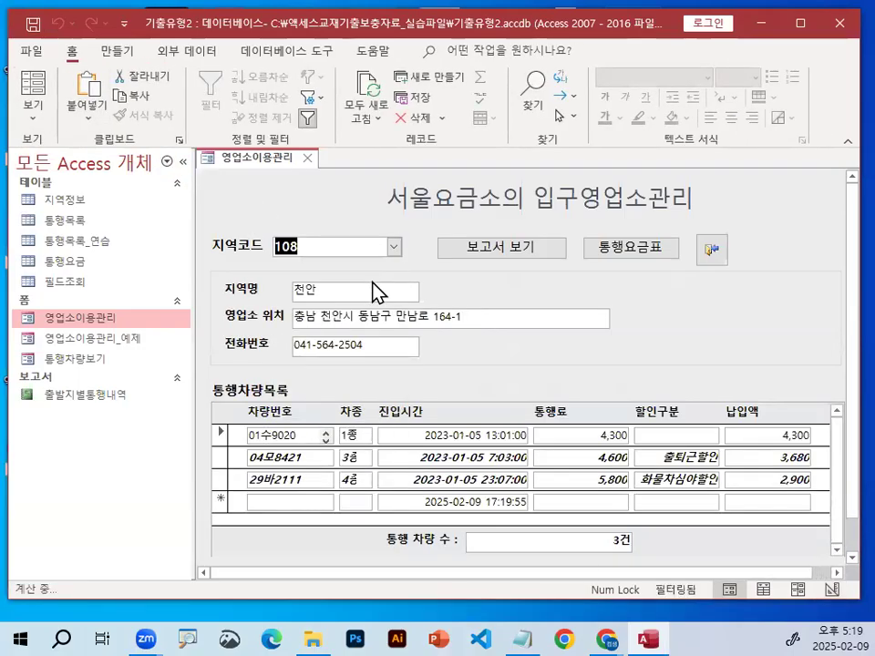
Check the filtered record against the chosen 지역코드, looking at 지역명, the vehicle list and 통행 차량 수
key("ctrl+1")
left_click(293, 291)
mouse_move(356, 288)
left_mouse_down()
mouse_move(334, 305)
mouse_move(352, 283)
left_mouse_up()
key("Escape")
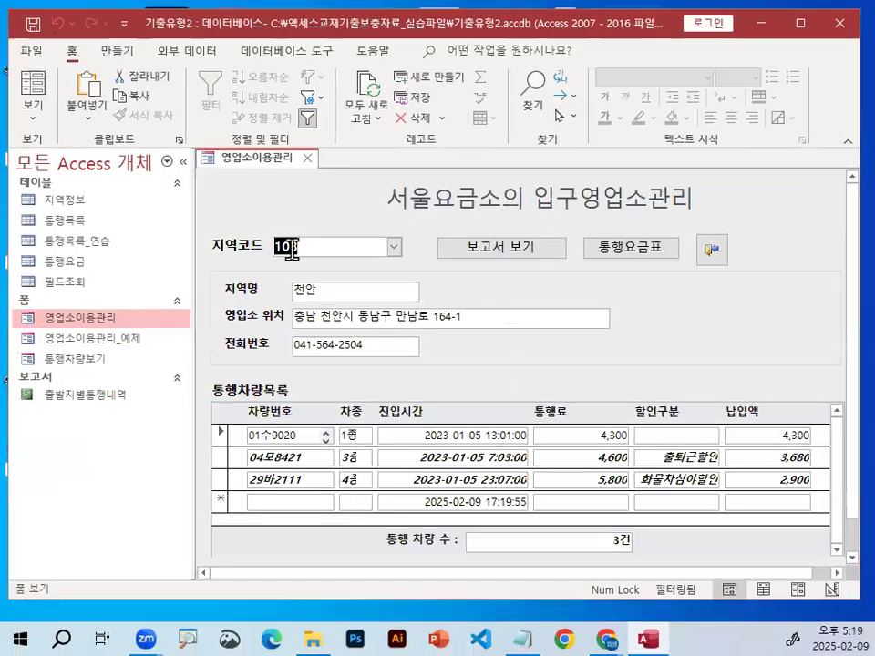
key("ctrl+1")
mouse_move(261, 266)
left_mouse_down()
mouse_move(323, 257)
mouse_move(310, 211)
left_mouse_up()
key("Escape")
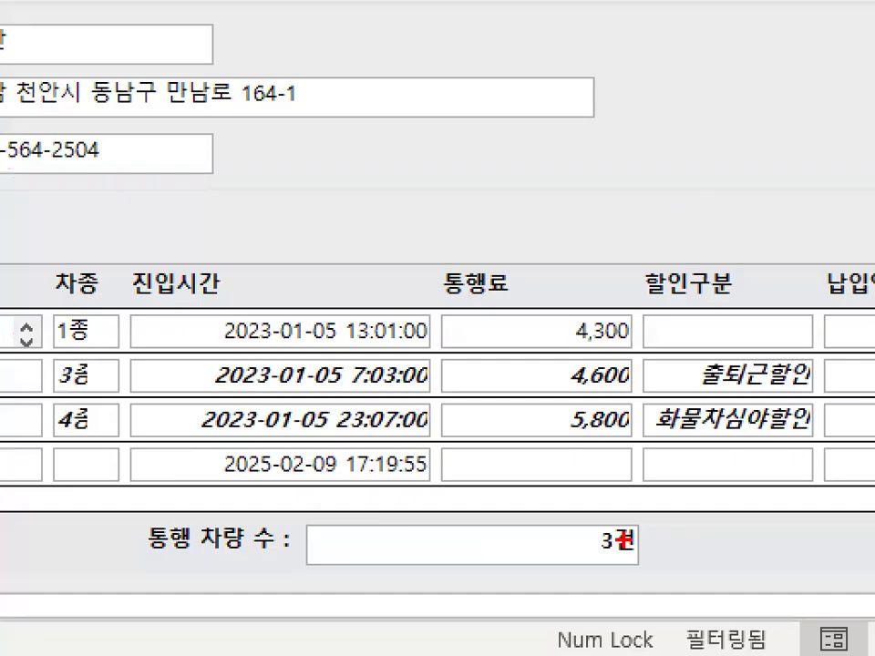
left_click_drag(631, 559, 670, 545)
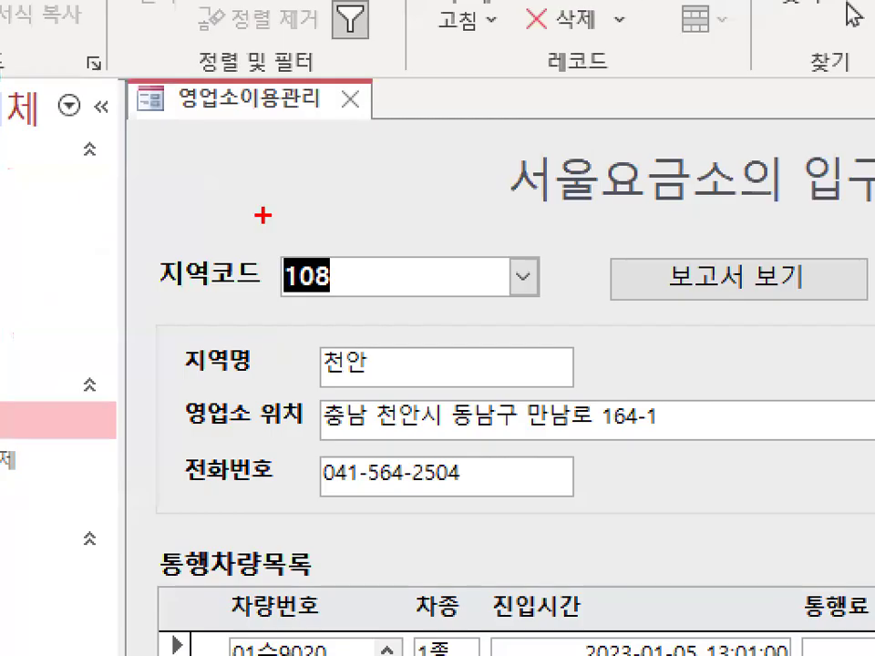
mouse_move(398, 303)
left_mouse_down()
mouse_move(284, 400)
mouse_move(454, 343)
left_mouse_up()
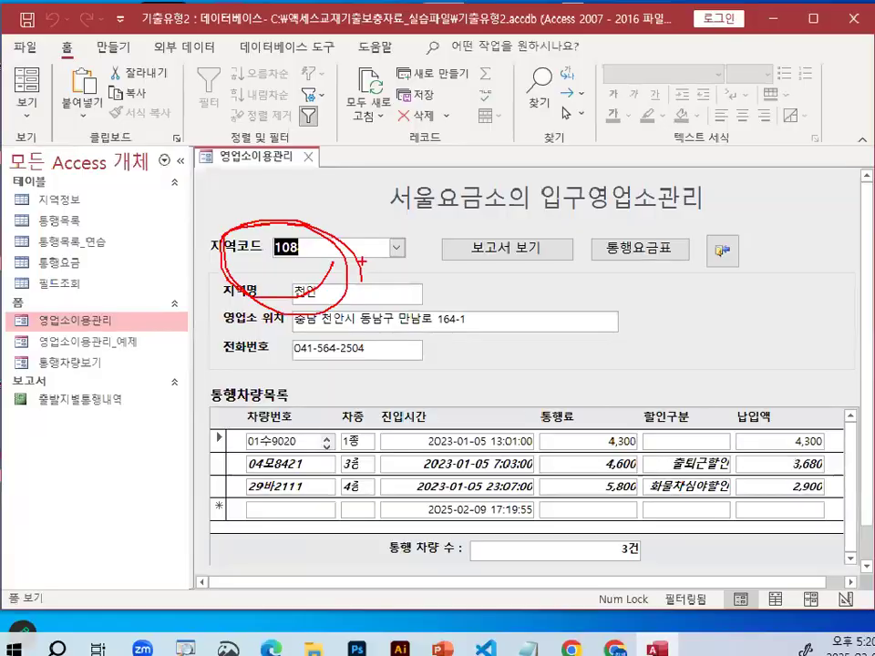
key("Escape")
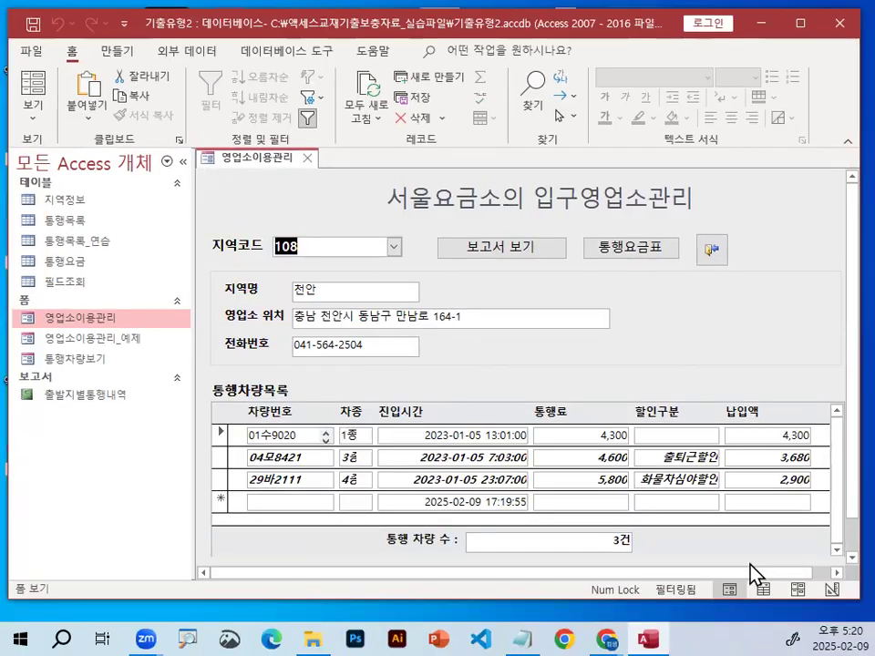
mouse_move(686, 573)
left_mouse_down()
mouse_move(650, 589)
mouse_move(639, 572)
left_mouse_up()
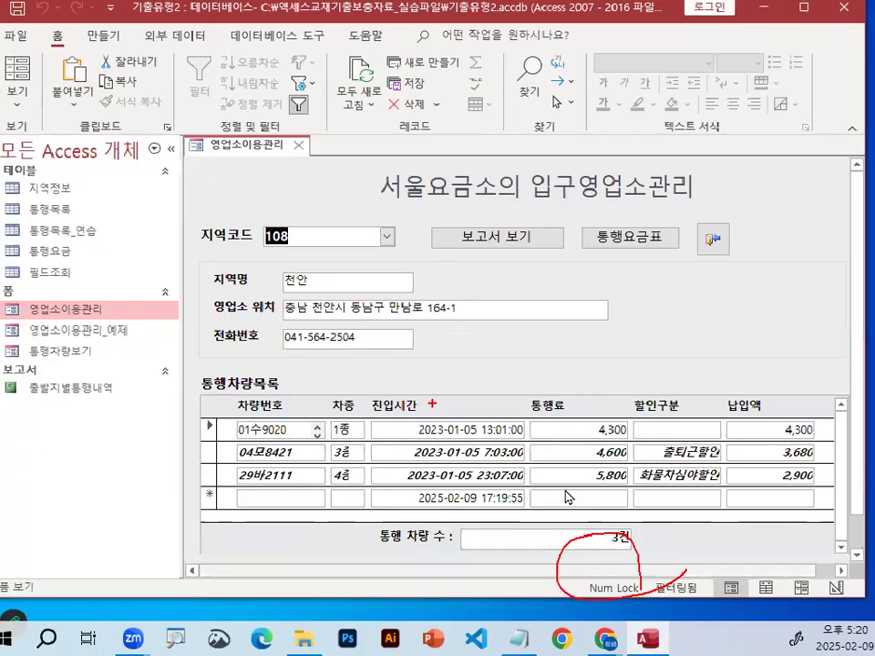
key("Escape")
mouse_move(319, 246)
left_mouse_down()
mouse_move(565, 300)
mouse_move(649, 556)
mouse_move(647, 524)
left_mouse_up()
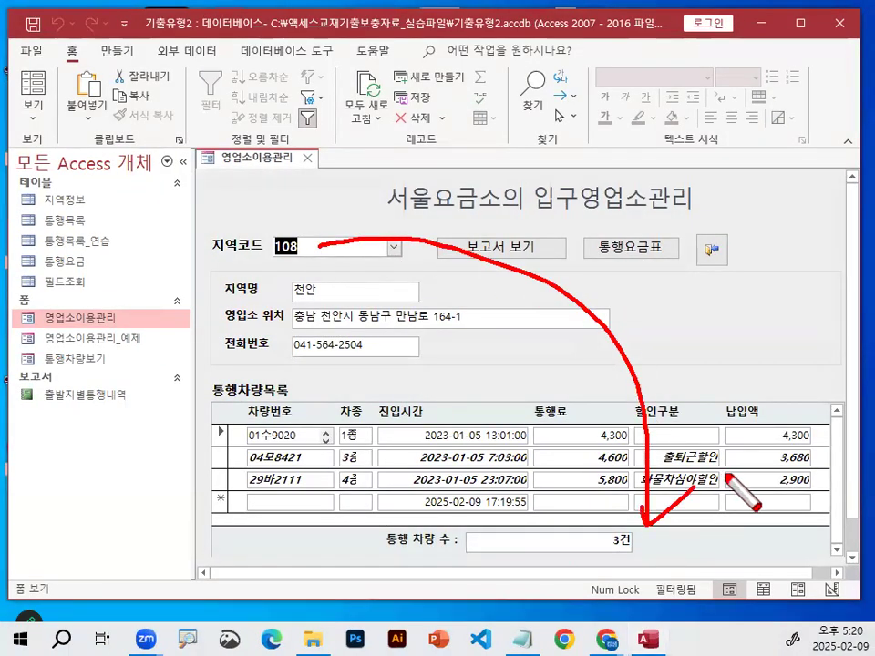
key("Escape")
Test the filter again with 지역코드 140 (부산) and check the 지역명 and 통행 차량 수 fields
left_click(394, 248)
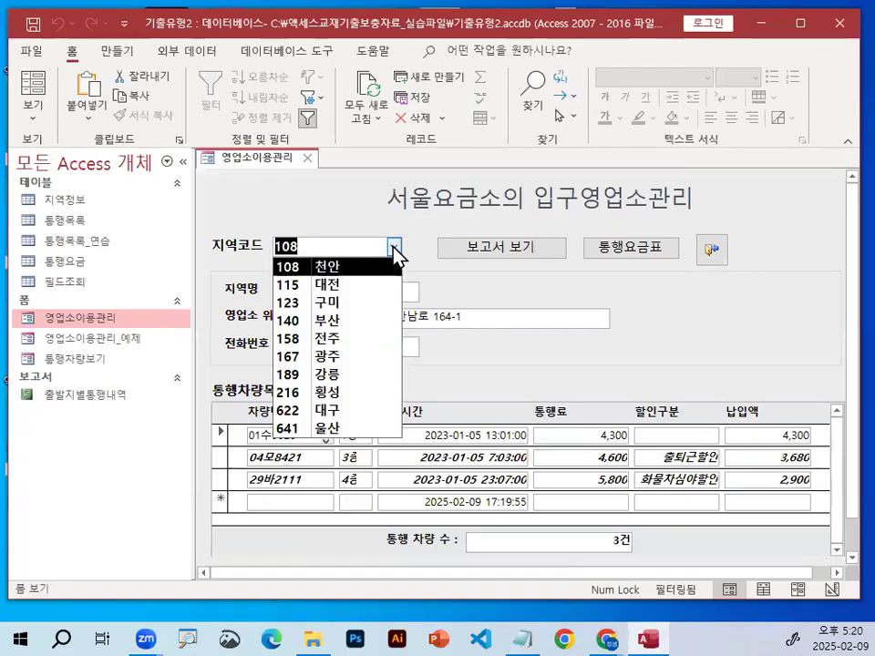
left_click(364, 319)
mouse_move(319, 285)
left_mouse_down()
mouse_move(293, 293)
mouse_move(319, 288)
left_mouse_up()
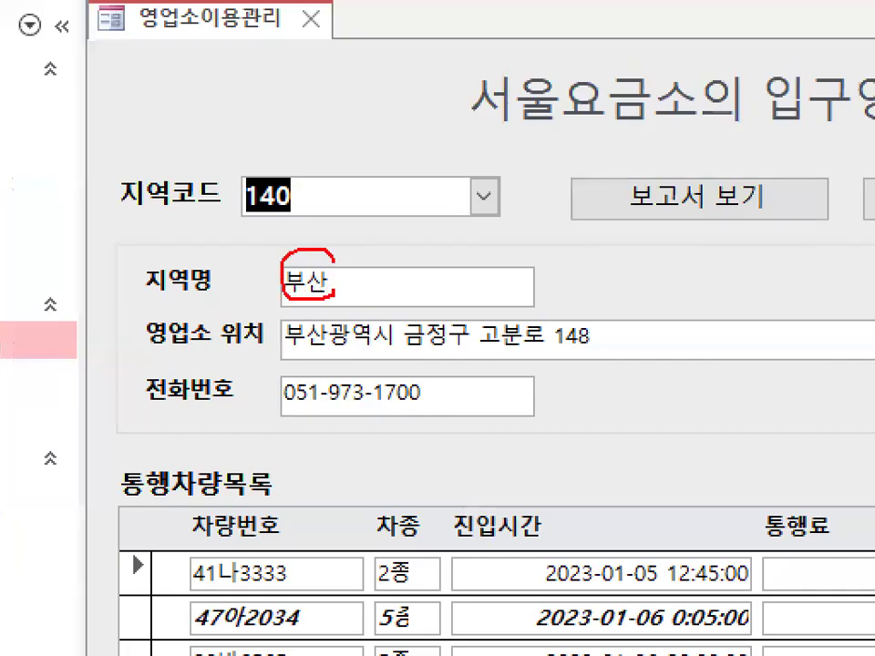
key("Escape")
mouse_move(648, 536)
left_mouse_down()
mouse_move(615, 558)
mouse_move(647, 526)
left_mouse_up()
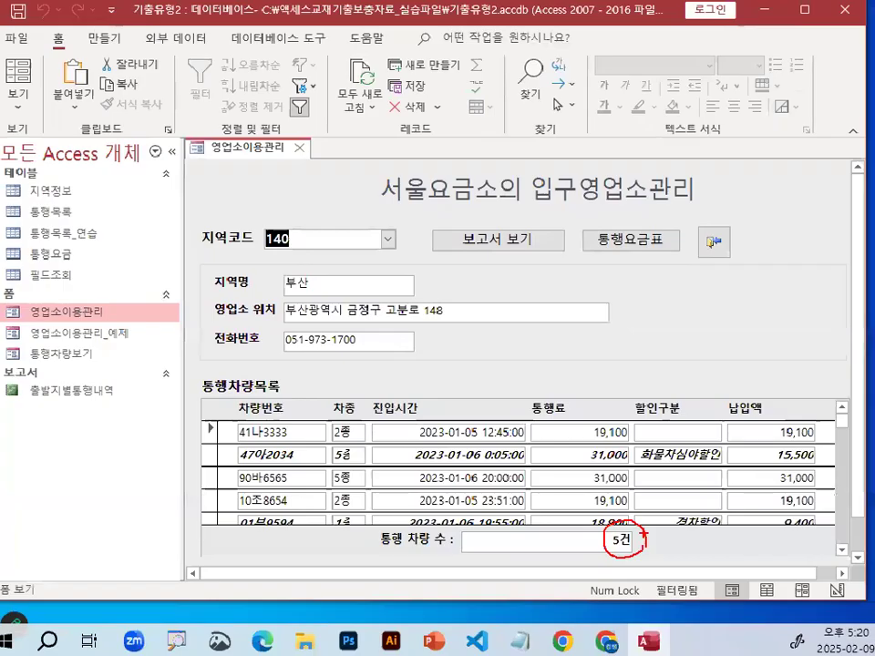
key("Escape")
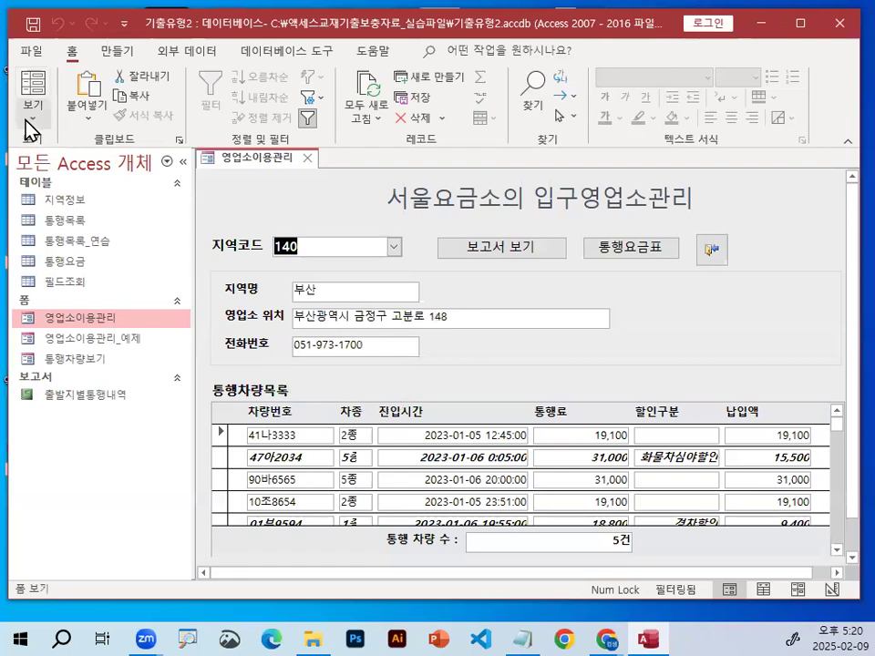
Switch the 영업소이용관리 form back to Design view and close it
left_click(18, 91)
left_click(87, 206)
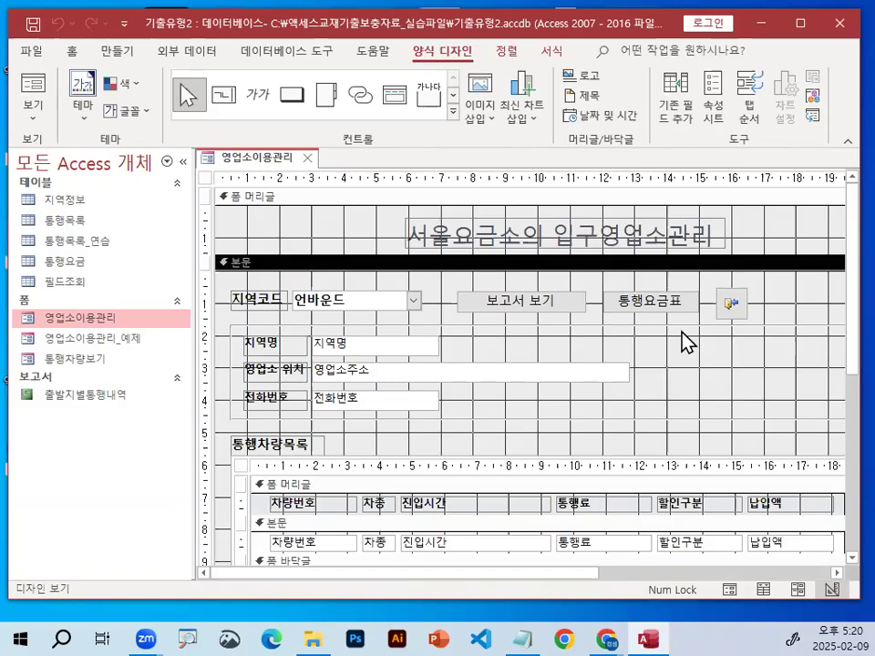
left_click(308, 158)
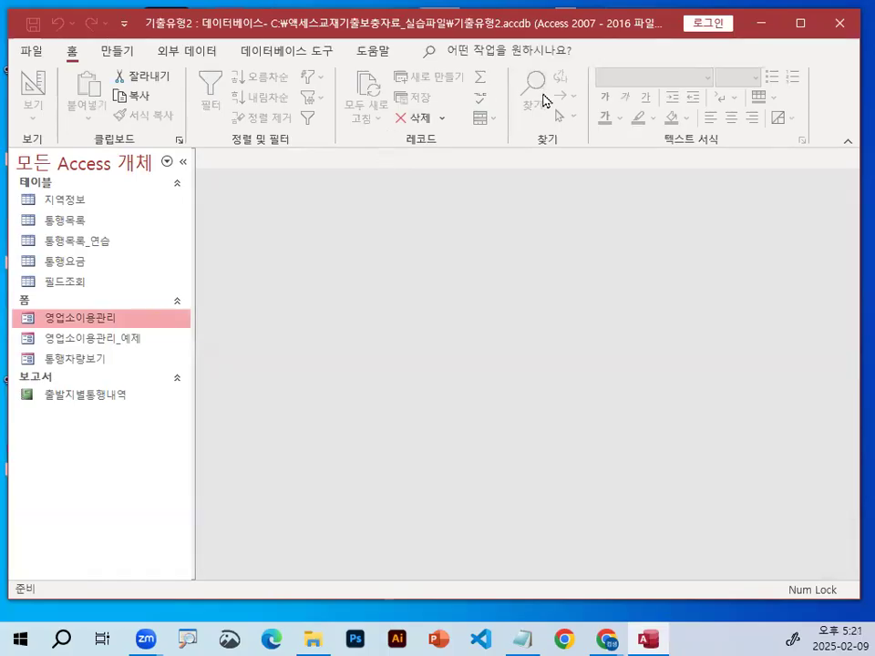
Open the 영업소이용관리_예제 form in Design view
left_click(103, 347)
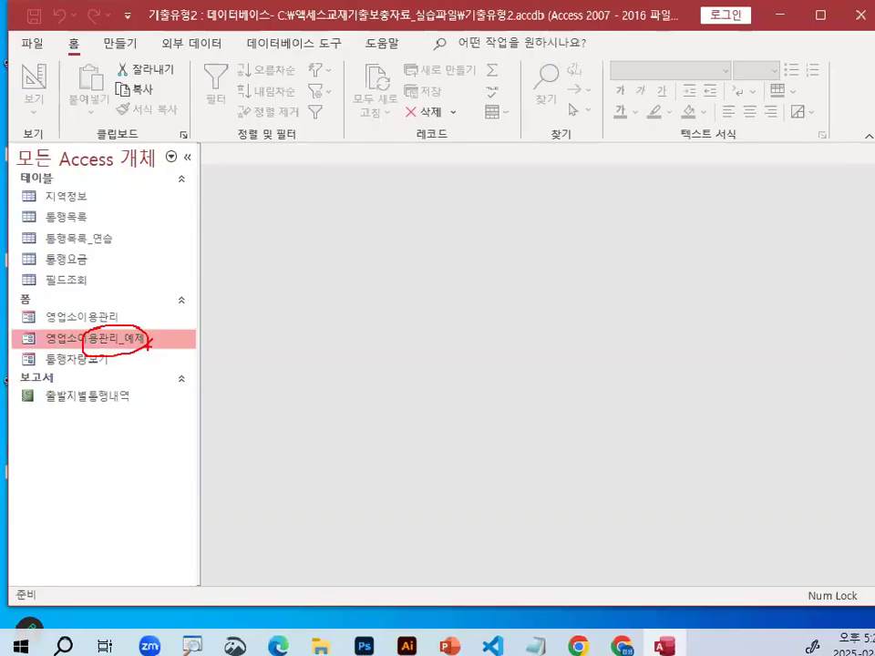
right_click(103, 347)
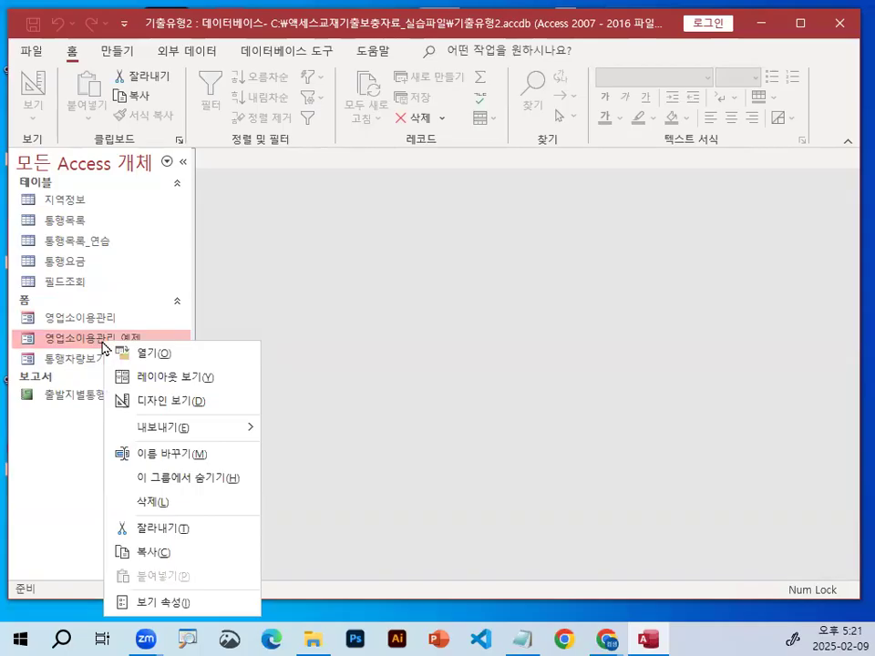
left_click(173, 400)
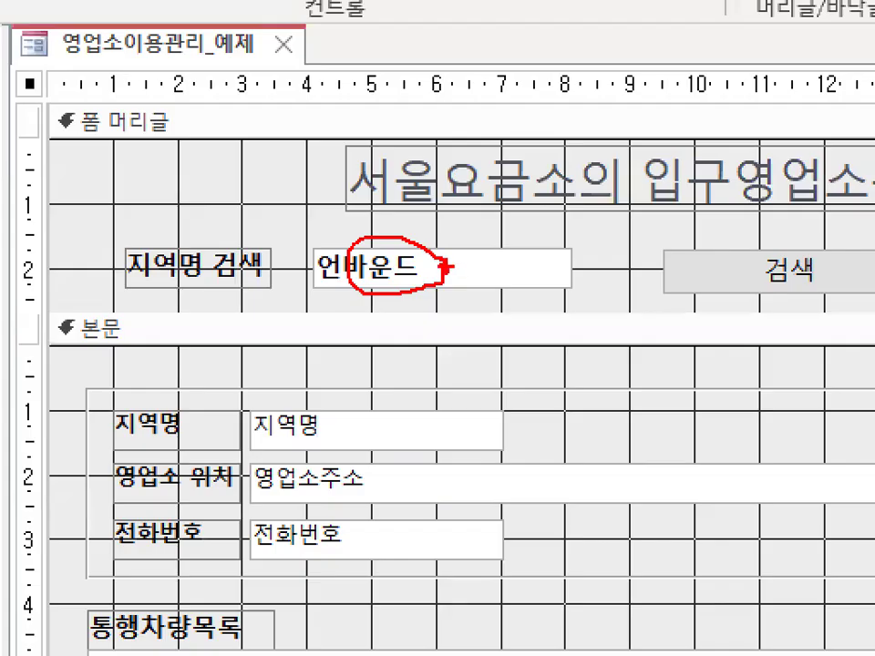
Examine the unbound 지역명 검색 text box and the 검색 button in the form header
left_click_drag(438, 239, 501, 169)
left_click_drag(436, 242, 482, 123)
left_click(394, 273)
left_click(384, 270)
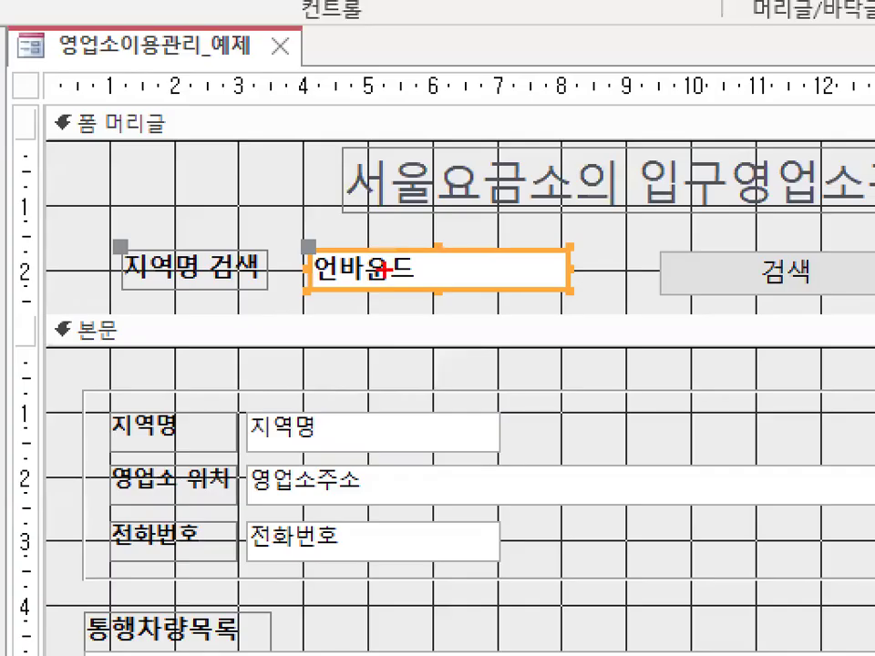
mouse_move(406, 268)
left_mouse_down()
mouse_move(407, 278)
mouse_move(409, 270)
left_mouse_up()
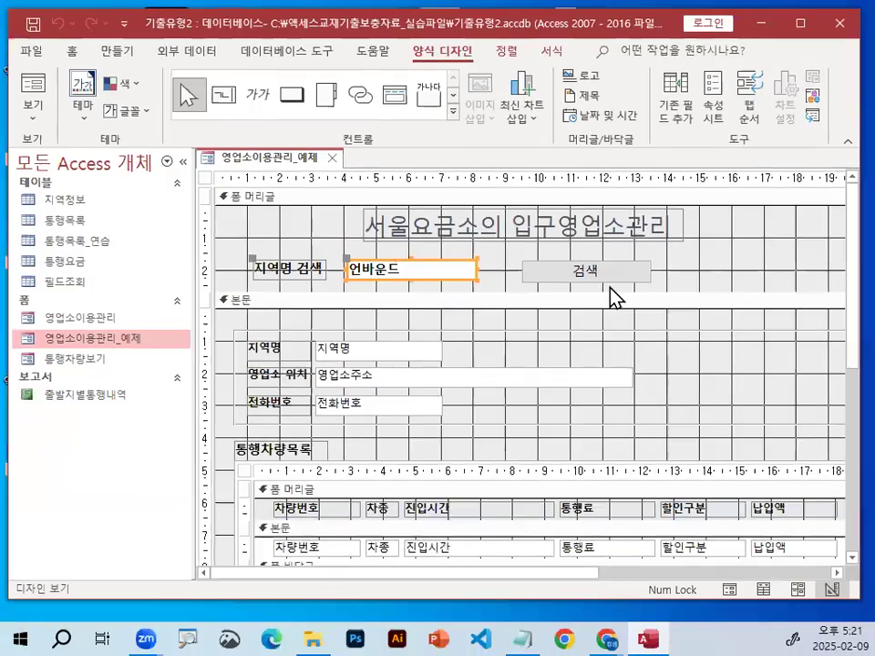
left_click(834, 288)
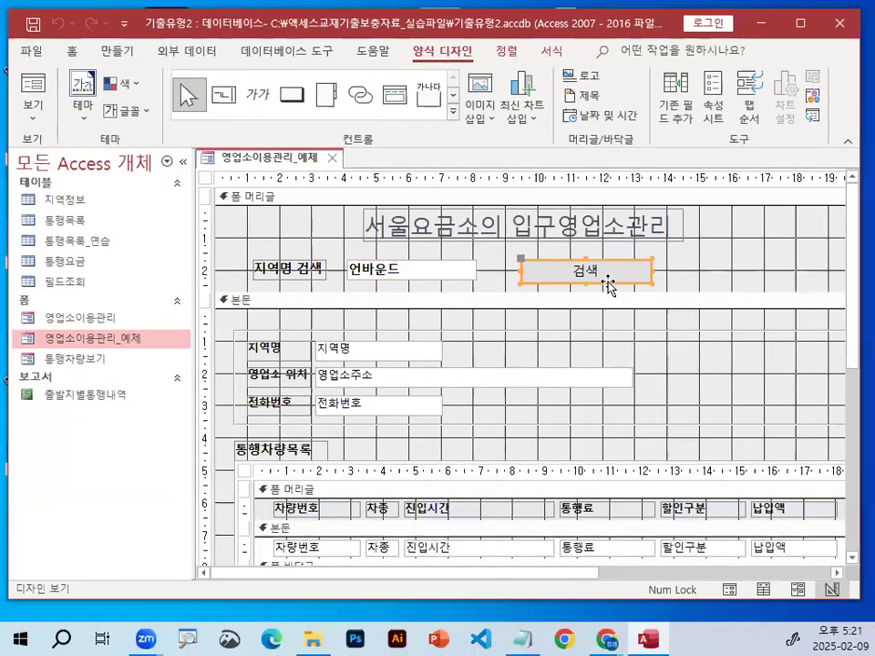
mouse_move(638, 275)
left_mouse_down()
mouse_move(583, 297)
mouse_move(614, 275)
left_mouse_up()
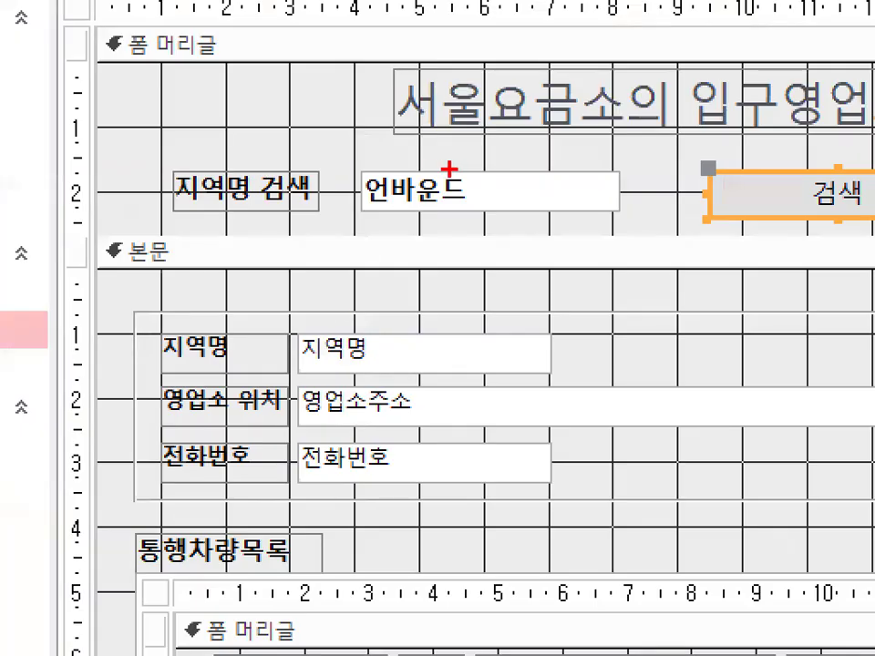
mouse_move(448, 169)
left_mouse_down()
mouse_move(378, 219)
mouse_move(424, 167)
mouse_move(453, 182)
left_mouse_up()
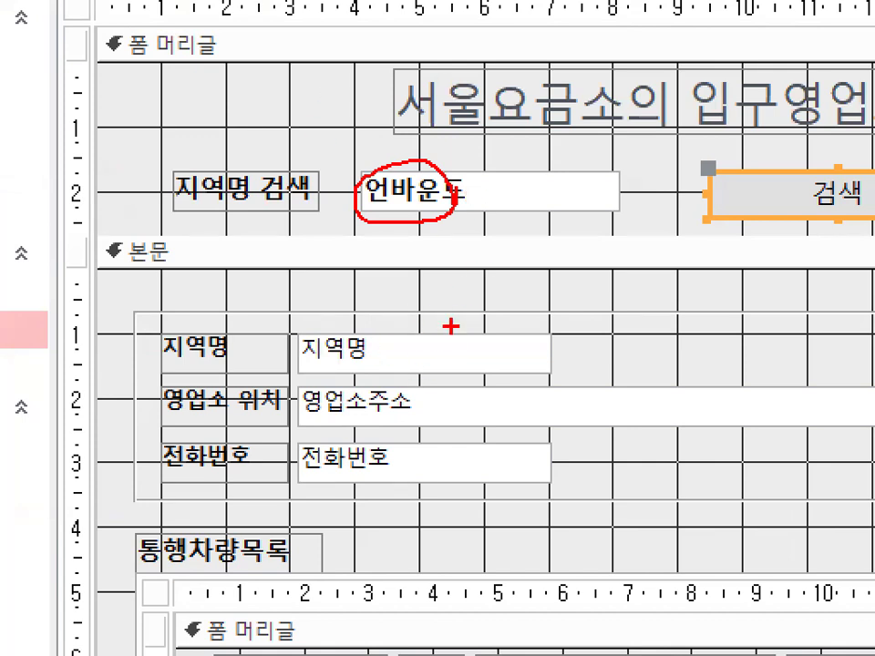
key("Escape")
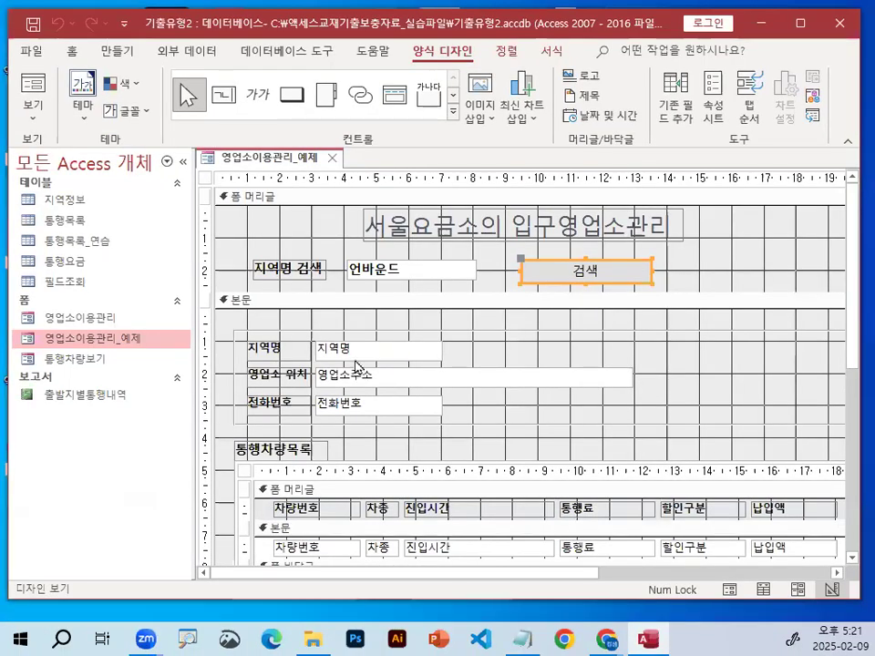
Compare the unbound 지역명 검색 text box in the header with the 지역명 field in the detail section
key("ctrl+1")
mouse_move(393, 278)
left_mouse_down()
mouse_move(368, 277)
mouse_move(380, 276)
left_mouse_up()
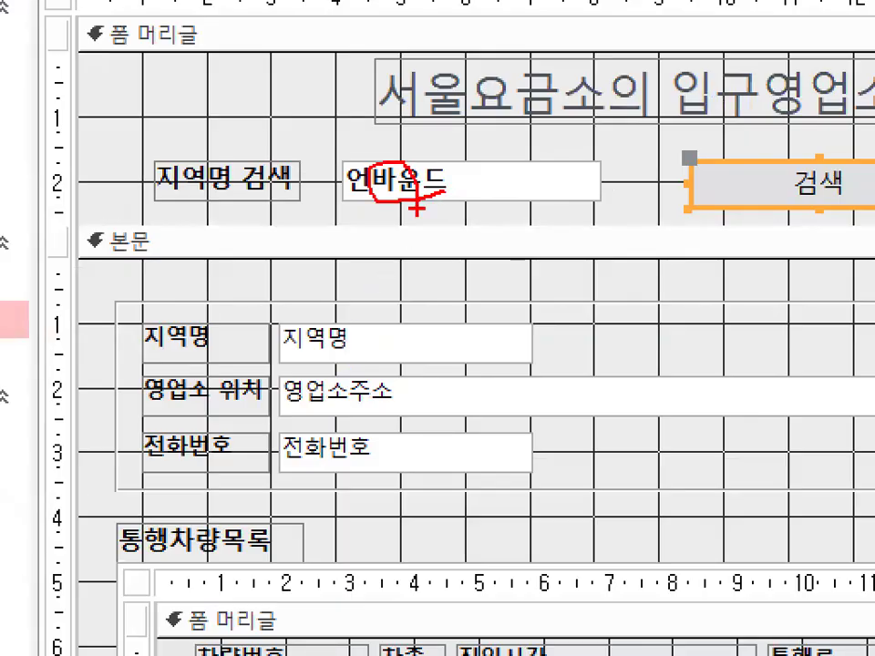
mouse_move(367, 336)
left_mouse_down()
mouse_move(275, 318)
mouse_move(369, 339)
mouse_move(386, 361)
left_mouse_up()
mouse_move(314, 305)
left_mouse_down()
mouse_move(328, 351)
mouse_move(435, 178)
left_mouse_up()
scroll(434, 155, "down", 3)
key("Escape")
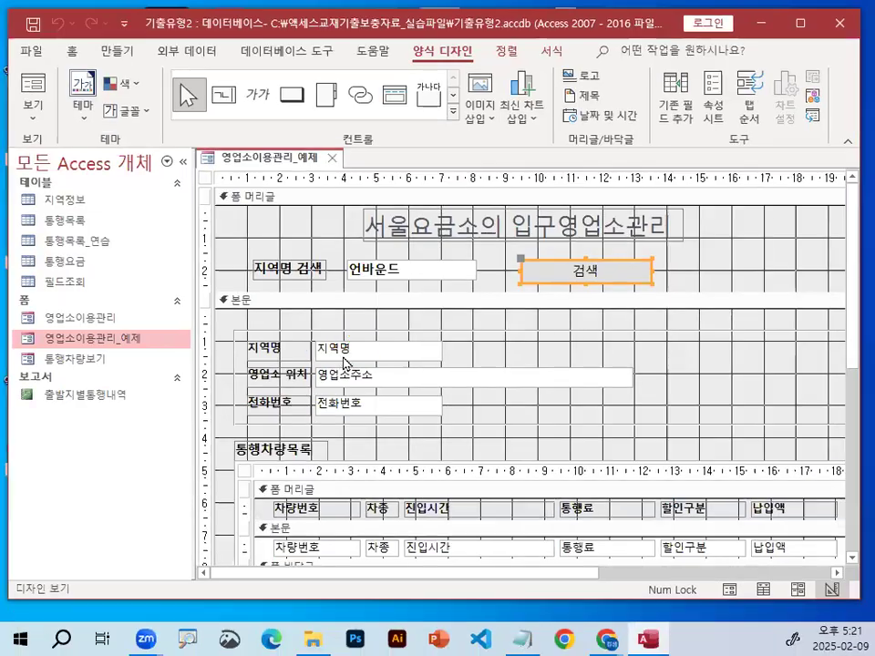
key("ctrl+1")
left_click(354, 351)
mouse_move(354, 351)
left_mouse_down()
mouse_move(316, 343)
mouse_move(356, 351)
left_mouse_up()
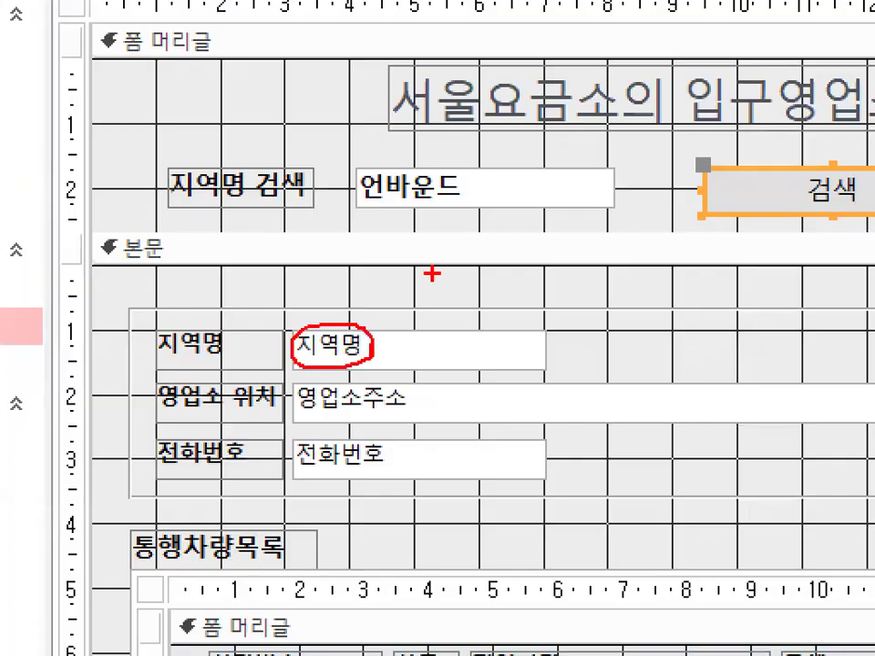
mouse_move(469, 183)
left_mouse_down()
mouse_move(374, 157)
mouse_move(477, 212)
left_mouse_up()
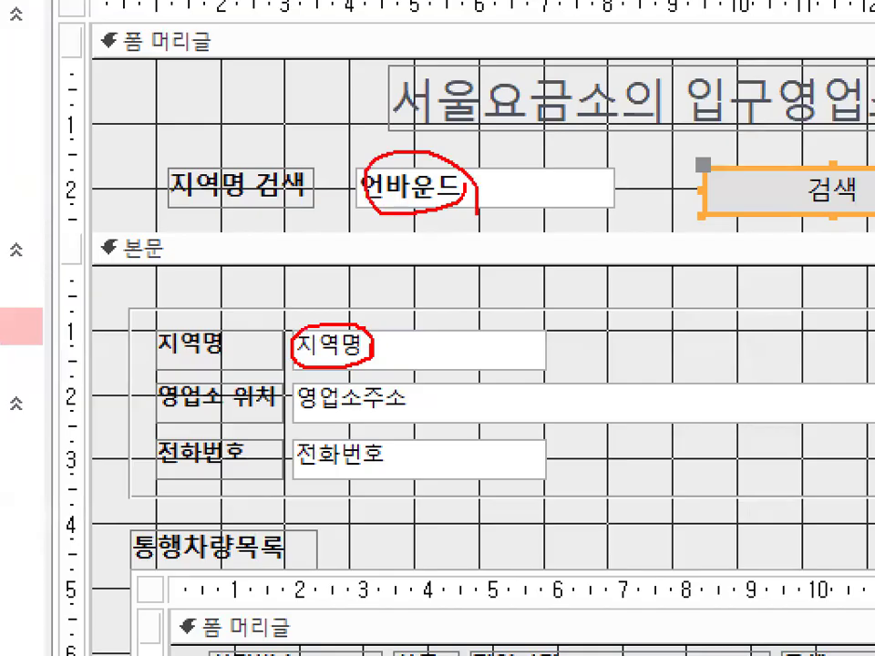
mouse_move(362, 155)
left_mouse_down()
mouse_move(307, 344)
mouse_move(293, 298)
left_mouse_up()
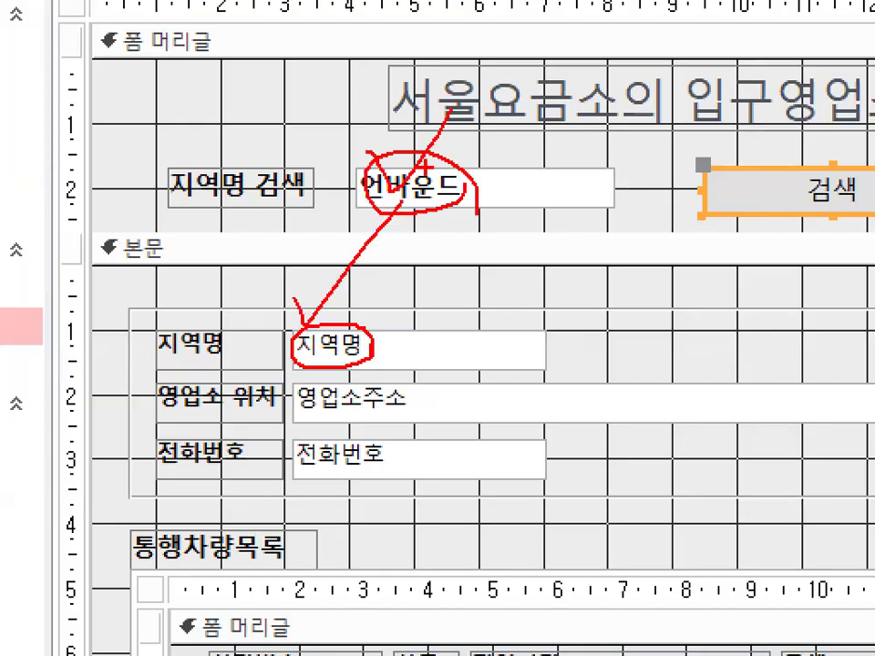
mouse_move(526, 246)
left_mouse_down()
mouse_move(533, 285)
mouse_move(538, 273)
mouse_move(537, 321)
left_mouse_up()
mouse_move(576, 266)
left_mouse_down()
mouse_move(554, 290)
mouse_move(583, 308)
left_mouse_up()
mouse_move(602, 309)
left_mouse_down()
mouse_move(609, 299)
mouse_move(685, 285)
left_mouse_up()
key("Escape")
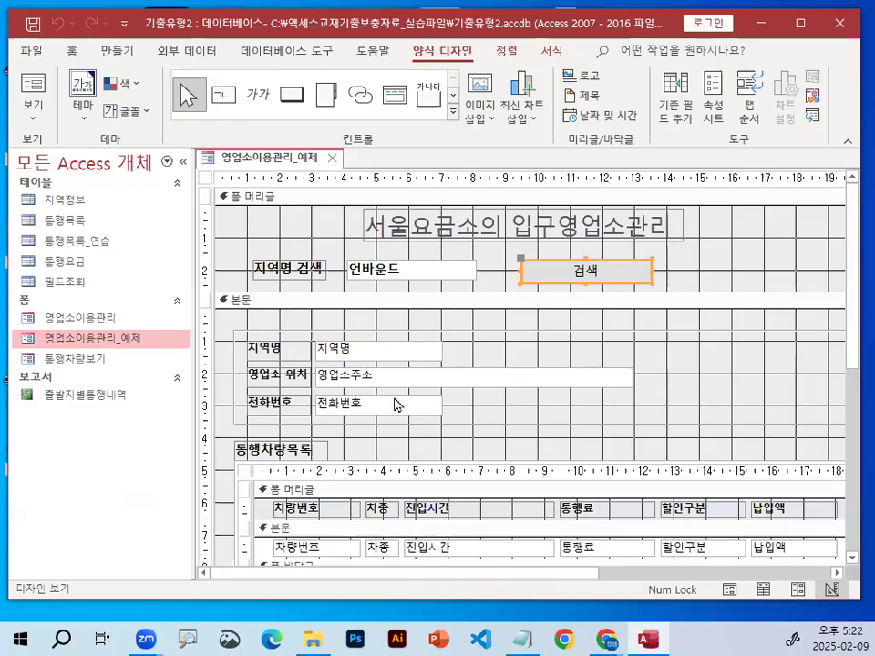
left_click(537, 300)
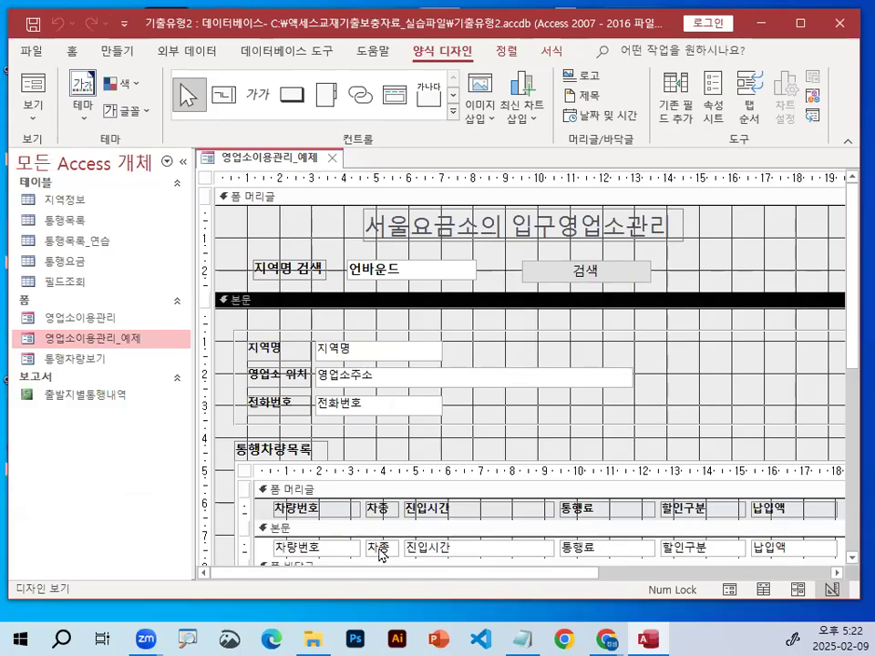
Switch to the Notepad lesson notes and review 추가문제2, covering the RecordSource property, 코드작성기 and the like condition syntax
left_click(537, 630)
scroll(424, 412, "down", 4)
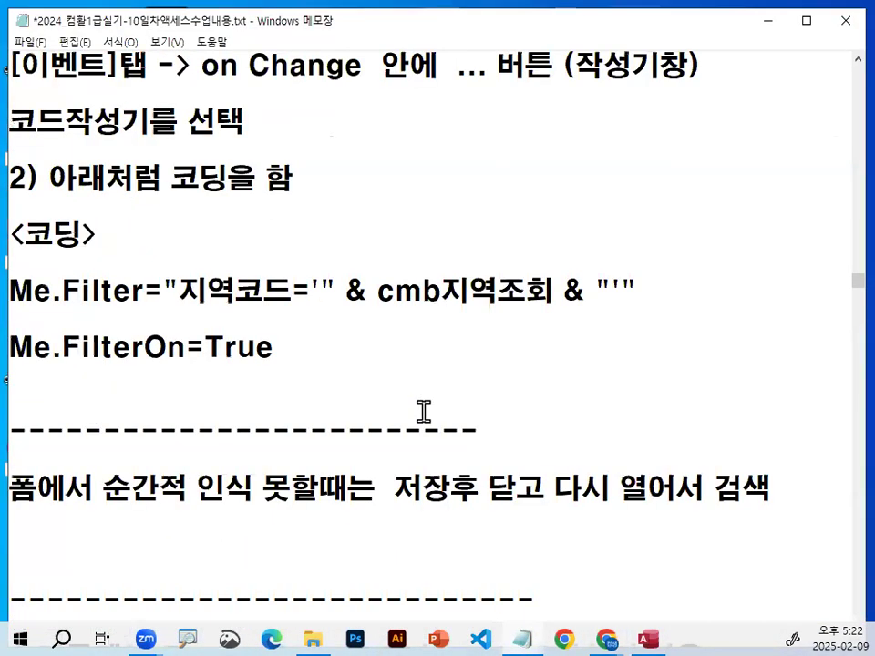
scroll(424, 412, "down", 3)
left_click_drag(163, 150, 433, 153)
left_click_drag(497, 151, 631, 150)
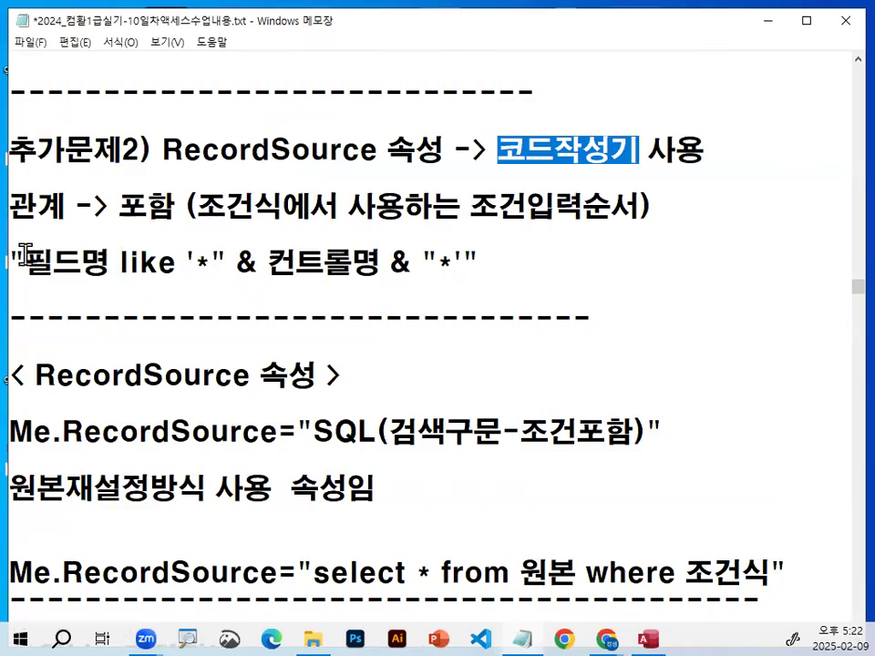
left_click_drag(24, 263, 466, 263)
Examine the < RecordSource 속성 > section and its Me.RecordSource="SQL(검색구문-조건포함)" syntax
scroll(190, 371, "down", 1)
left_click_drag(261, 290, 312, 290)
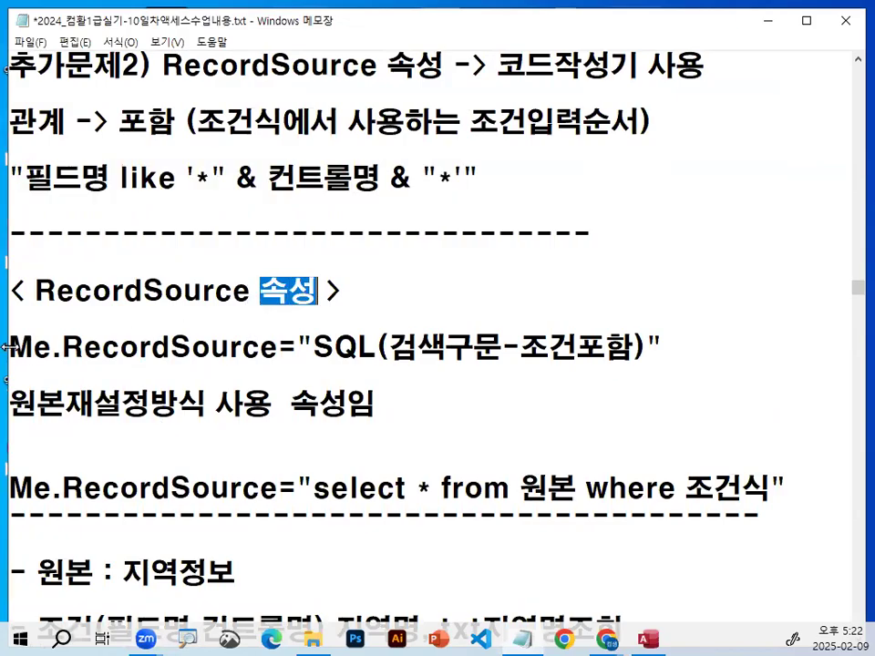
left_click_drag(61, 346, 214, 345)
left_click_drag(61, 347, 633, 346)
scroll(273, 437, "down", 1)
Insert four blank lines between the separator line and the < RecordSource 속성 > heading
left_click(297, 274)
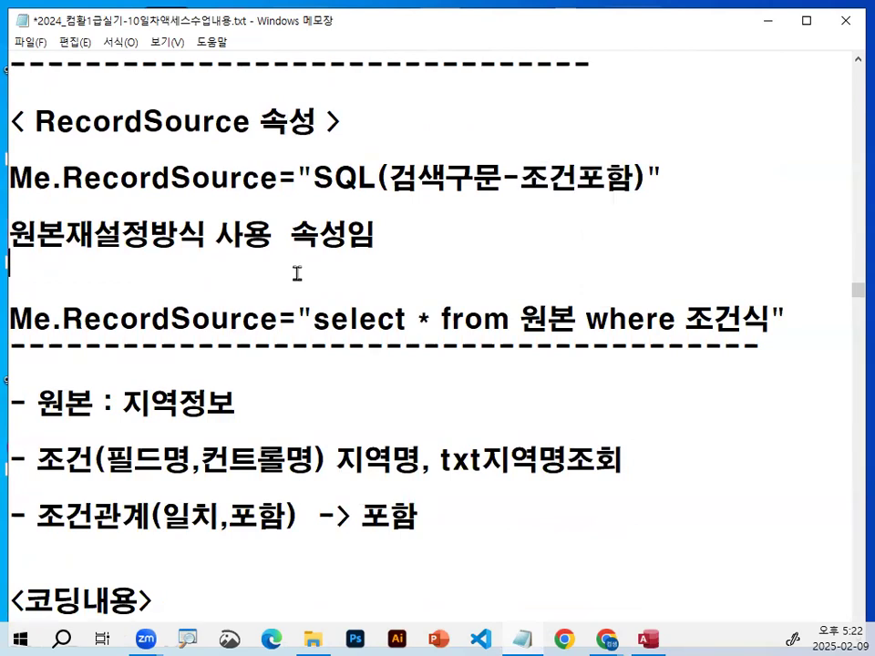
key("Up")
key("Up")
key("Up")
key("Up")
key("Up")
key("Return")
key("Return")
key("Return")
key("Return")
key("Up")
key("Up")
key("Up")
key("Up")
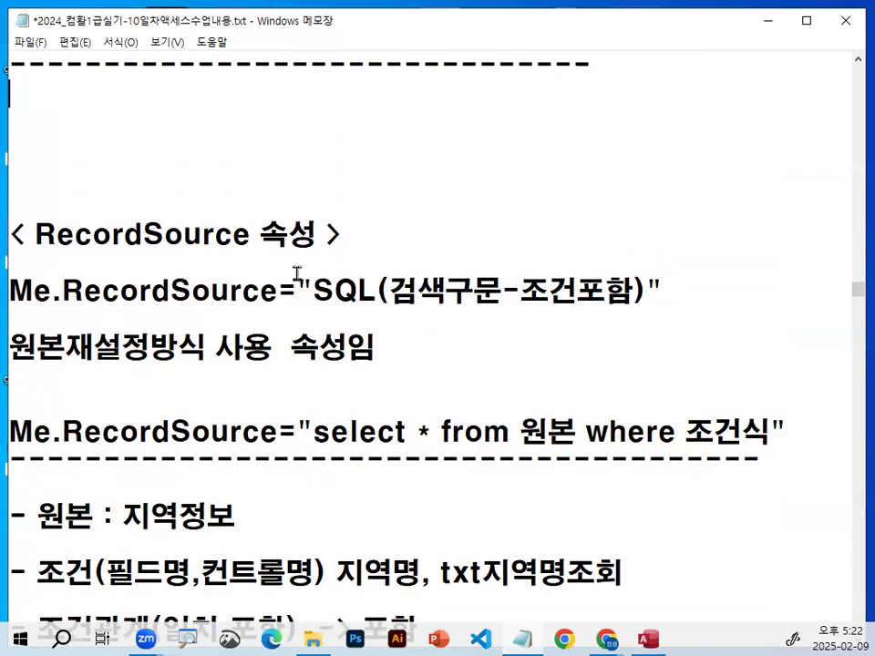
Write "select 필드명1,...." on a new line below the separator above the < RecordSource 속성 > heading
key("Return")
type("ㄴㄷ")
key("BackSpace")
key("BackSpace")
key("Hangul")
type("se")
key("BackSpace")
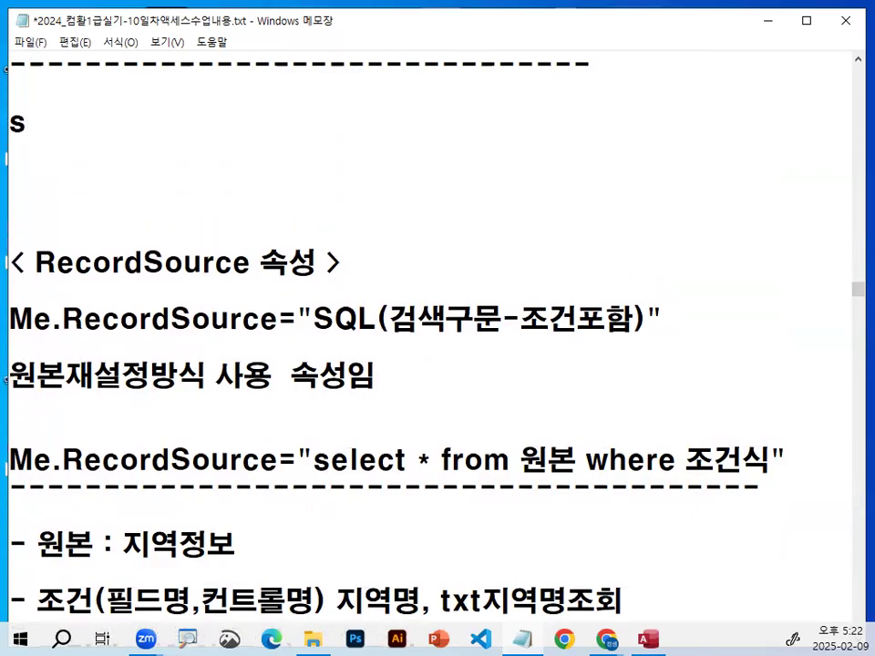
type("elec")
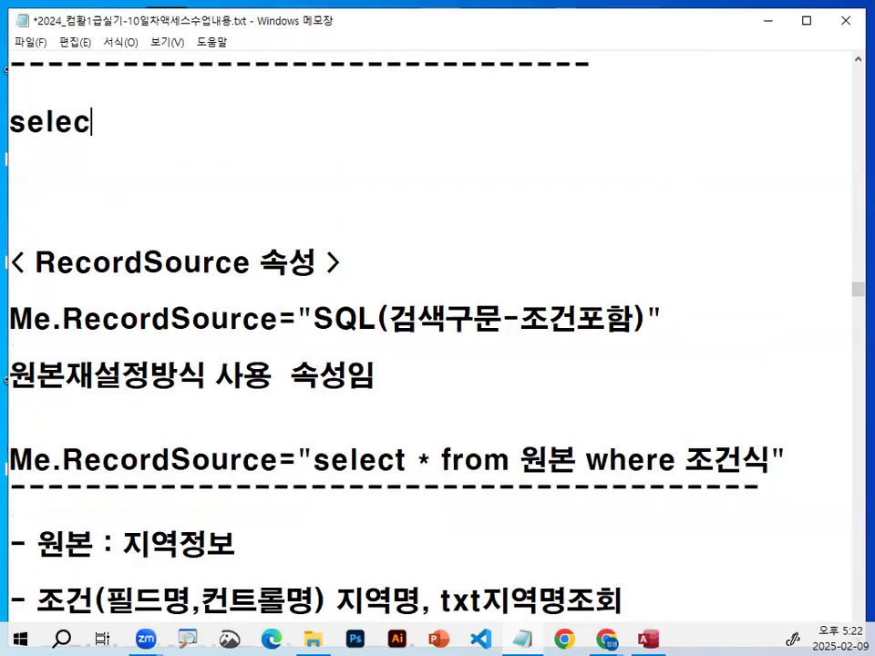
type("t 필드명")
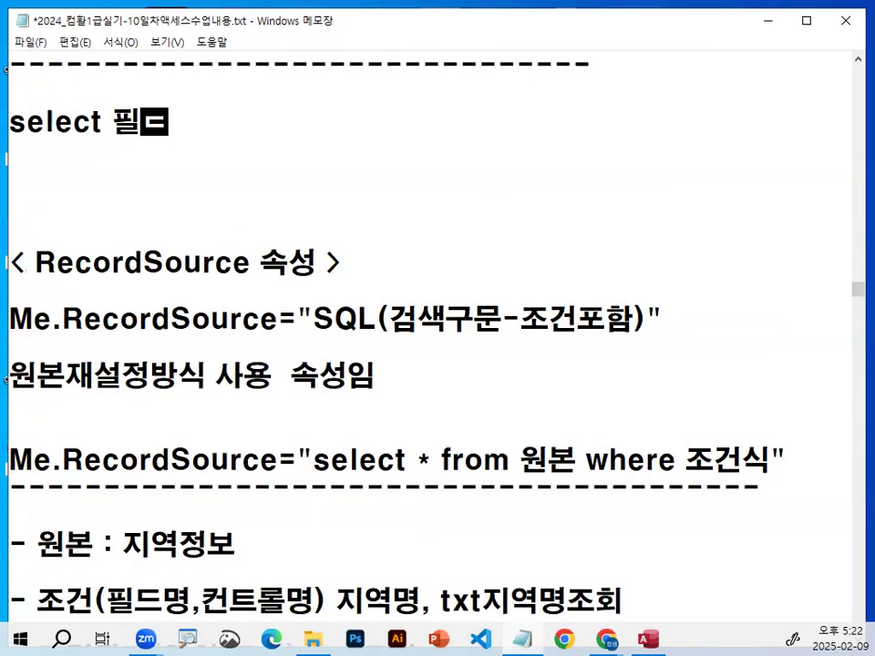
type("1,")
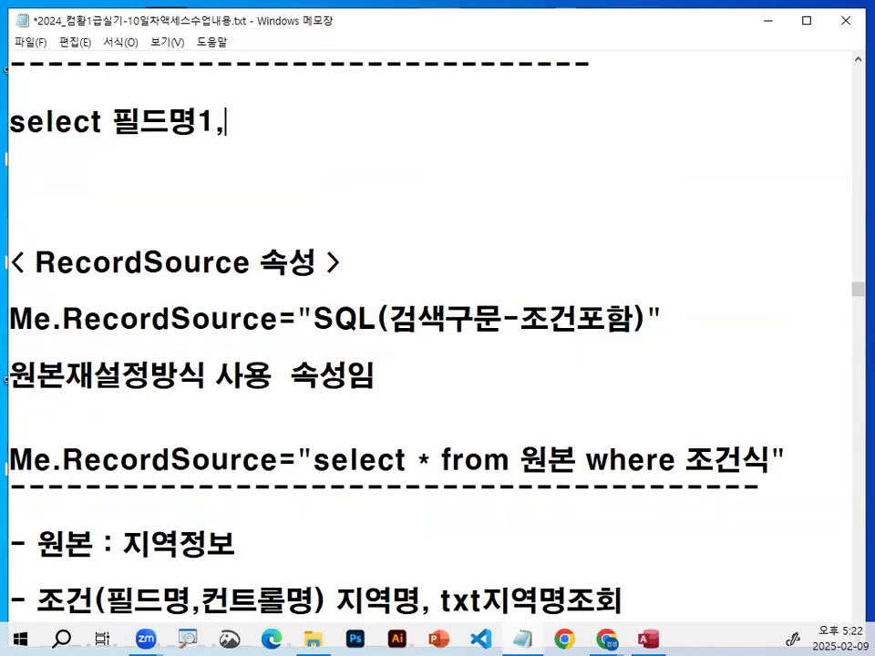
type("....")
Replace the field list after select with * in the new SQL line
key("BackSpace")
key("BackSpace")
key("BackSpace")
key("BackSpace")
key("BackSpace")
key("BackSpace")
key("BackSpace")
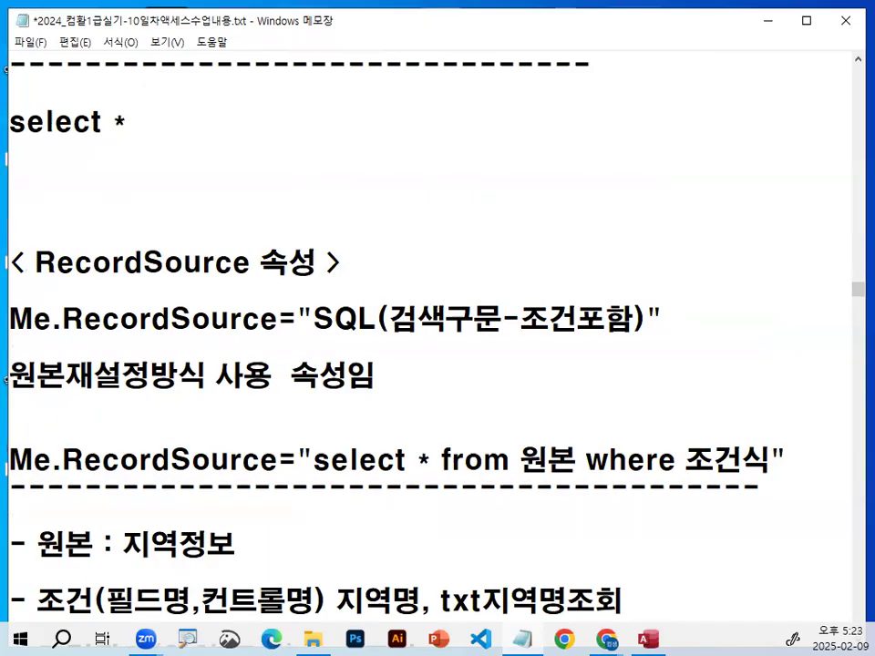
Complete the SQL template line so it reads "select * from 원본 where 조건식"
type("o,m")
key("BackSpace")
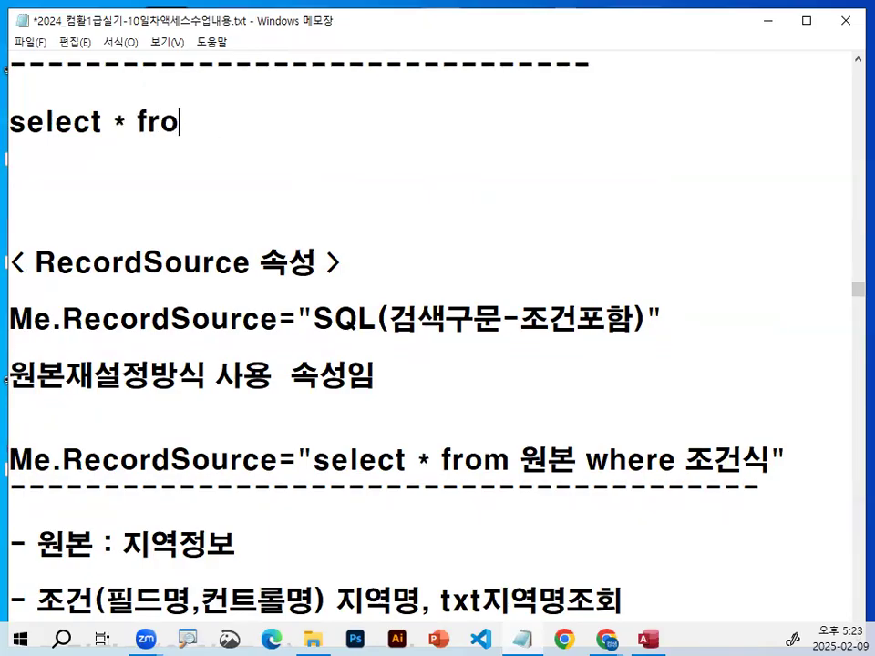
type("원본 ")
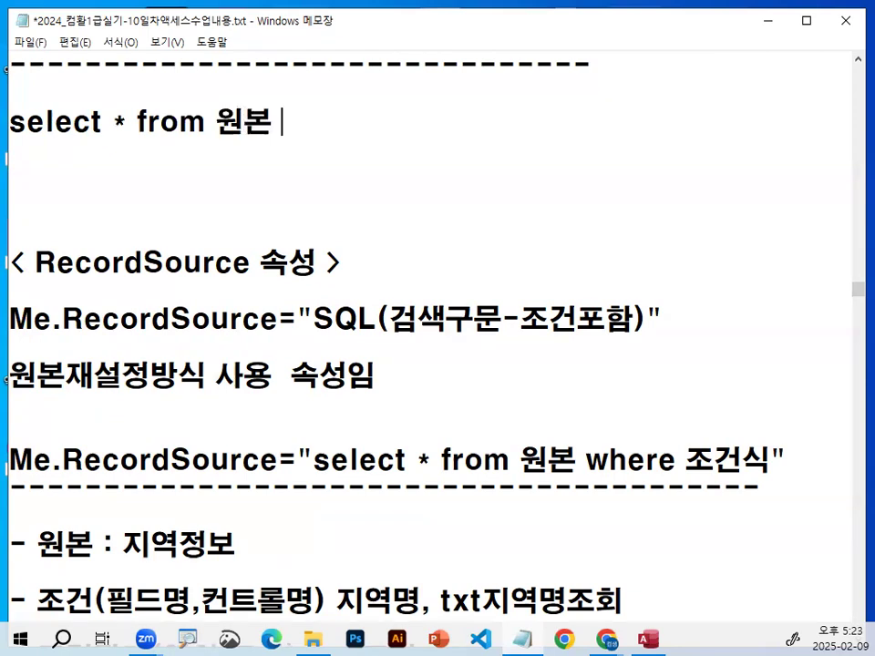
type("wher")
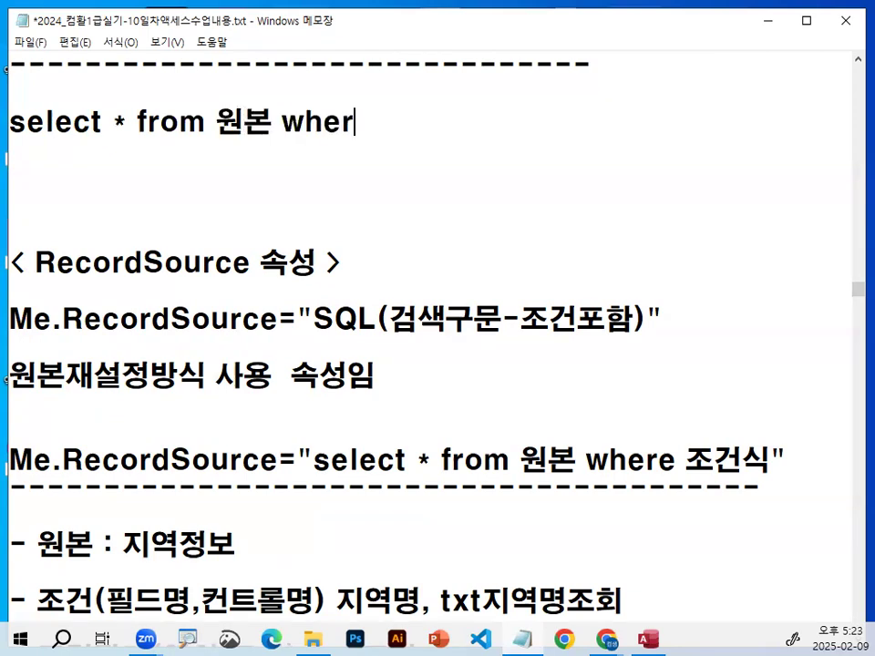
type("e 조건식")
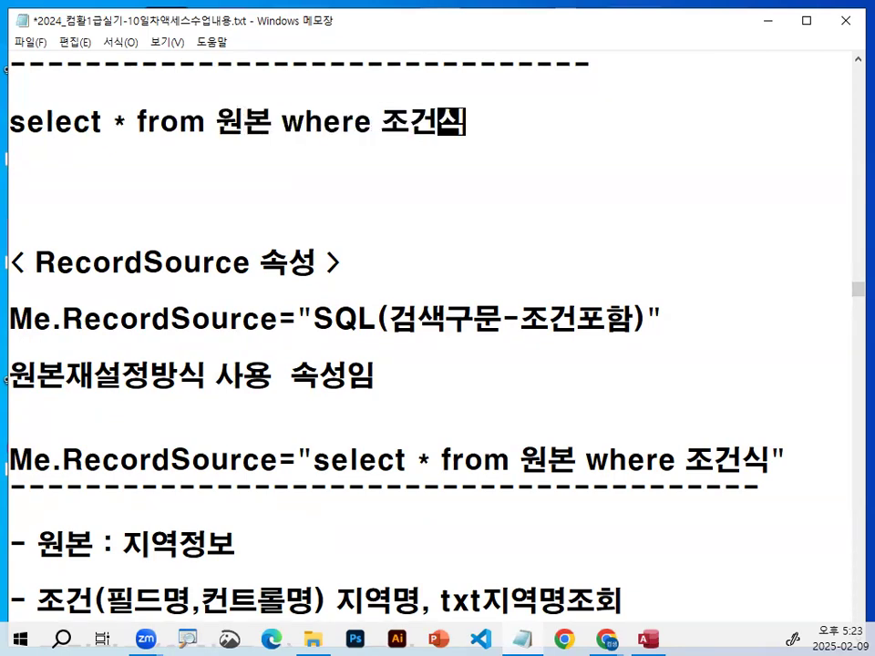
Underline the new select statement from select through 조건식 with the annotation pen and relate it to the RecordSource syntax, clearing the marks
left_click_drag(11, 138, 100, 138)
left_click_drag(384, 140, 465, 141)
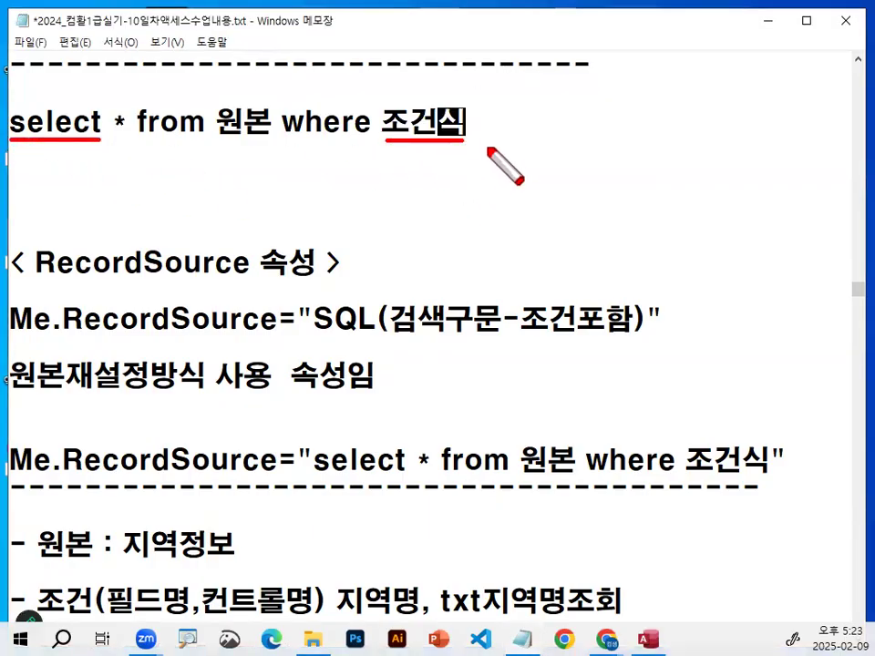
left_click_drag(100, 138, 474, 139)
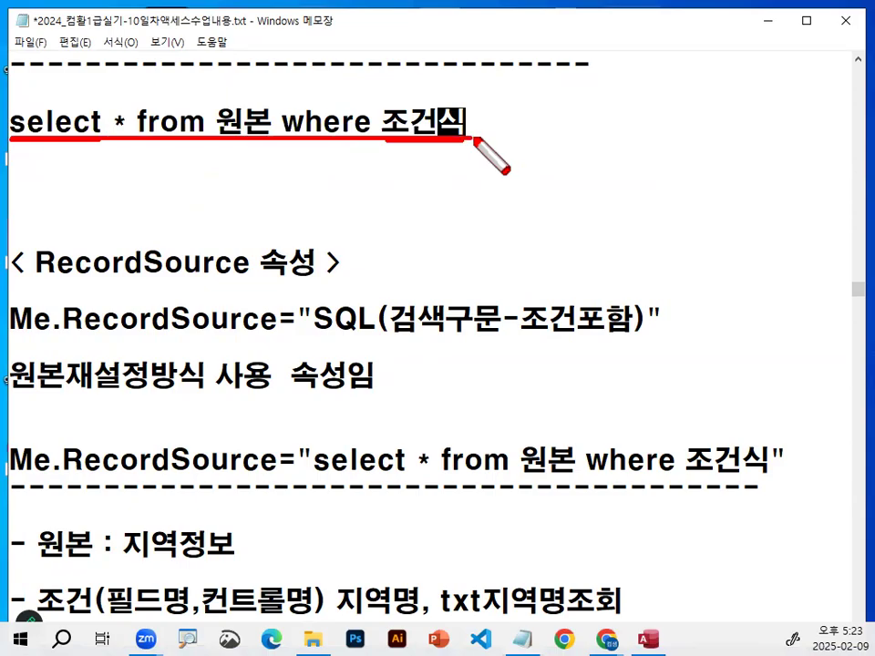
mouse_move(369, 128)
left_mouse_down()
mouse_move(493, 241)
mouse_move(475, 296)
mouse_move(514, 289)
left_mouse_up()
mouse_move(557, 316)
left_mouse_down()
mouse_move(513, 289)
mouse_move(536, 331)
left_mouse_up()
key("Escape")
Examine each part of the Me.RecordSource="select * from 원본 where 조건식" line with pen marks, and clear them
scroll(361, 365, "down", 2)
left_click(24, 294)
key("ctrl+2")
mouse_move(314, 308)
left_mouse_down()
mouse_move(400, 307)
mouse_move(428, 290)
mouse_move(432, 297)
mouse_move(447, 230)
left_mouse_up()
left_click_drag(444, 302, 630, 304)
left_click_drag(689, 309, 771, 308)
mouse_move(685, 290)
left_mouse_down()
mouse_move(742, 290)
mouse_move(764, 310)
left_mouse_up()
mouse_move(694, 243)
left_mouse_down()
mouse_move(709, 274)
mouse_move(802, 144)
left_mouse_up()
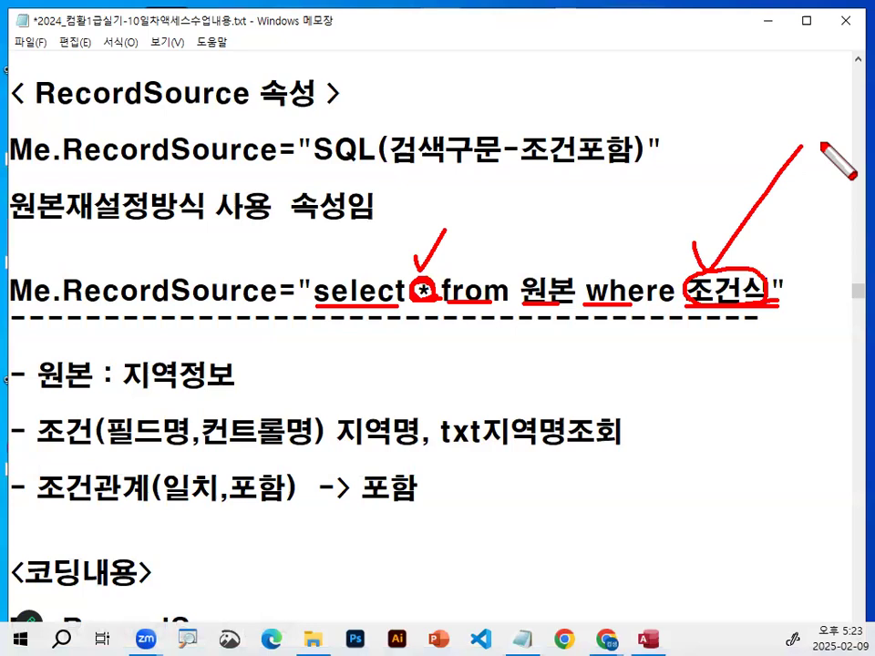
left_click_drag(739, 318, 758, 308)
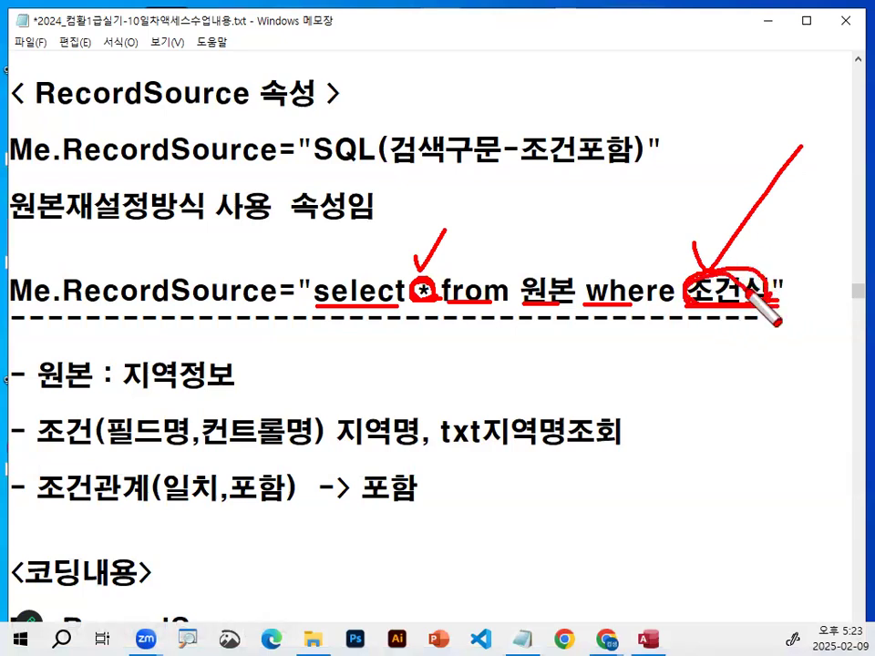
key("Escape")
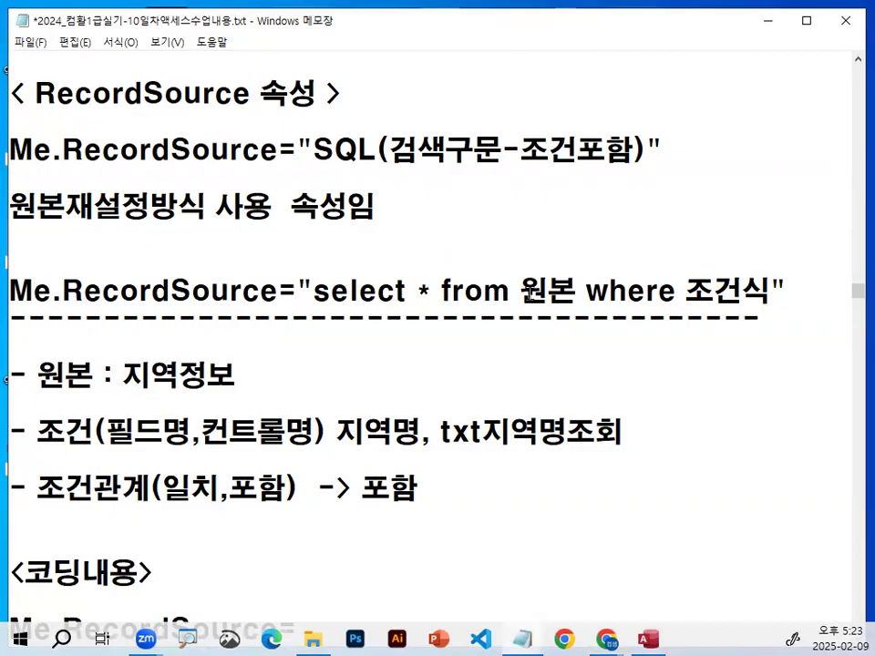
Highlight the 원본 placeholder in the select statement and the matching 원본 label in the list below it
left_click_drag(530, 292, 576, 290)
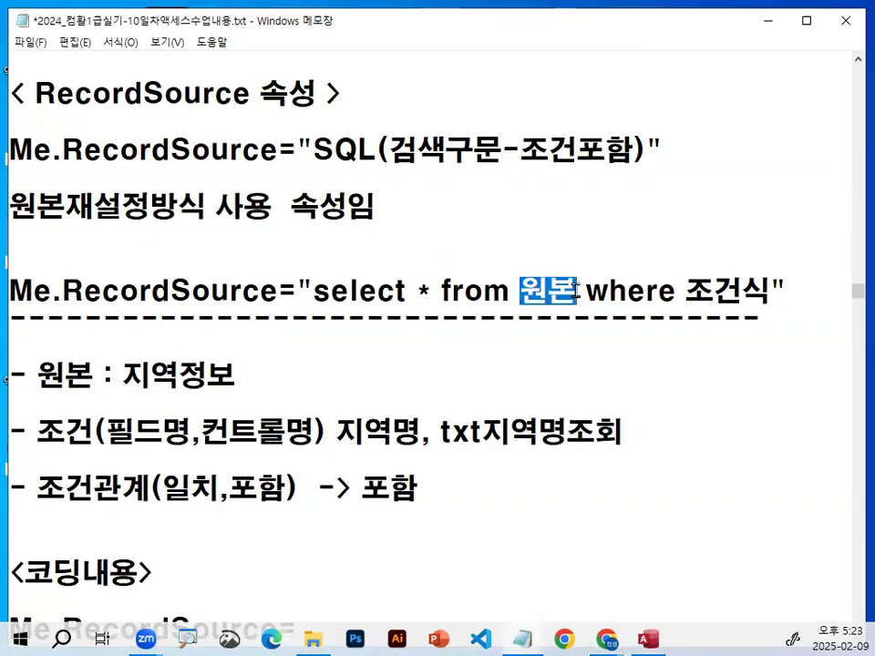
left_click_drag(530, 290, 566, 290)
double_click(53, 375)
Return to the 영업소이용관리_예제 form in Access and mark the bound 지역명, 영업소주소 and 전화번호 fields in the detail section
left_click(767, 22)
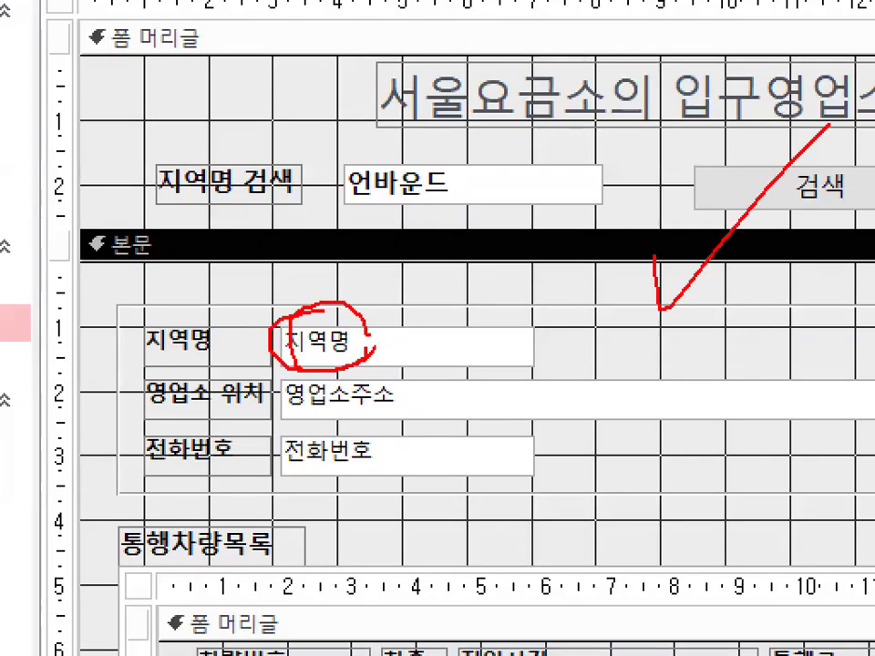
left_click_drag(301, 287, 442, 165)
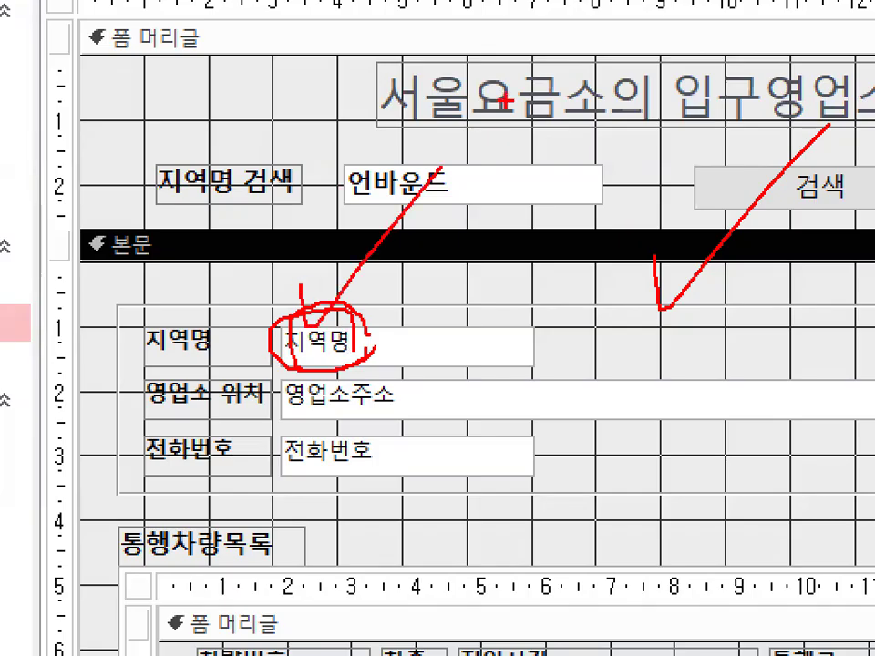
mouse_move(323, 394)
left_mouse_down()
mouse_move(396, 422)
mouse_move(328, 442)
left_mouse_up()
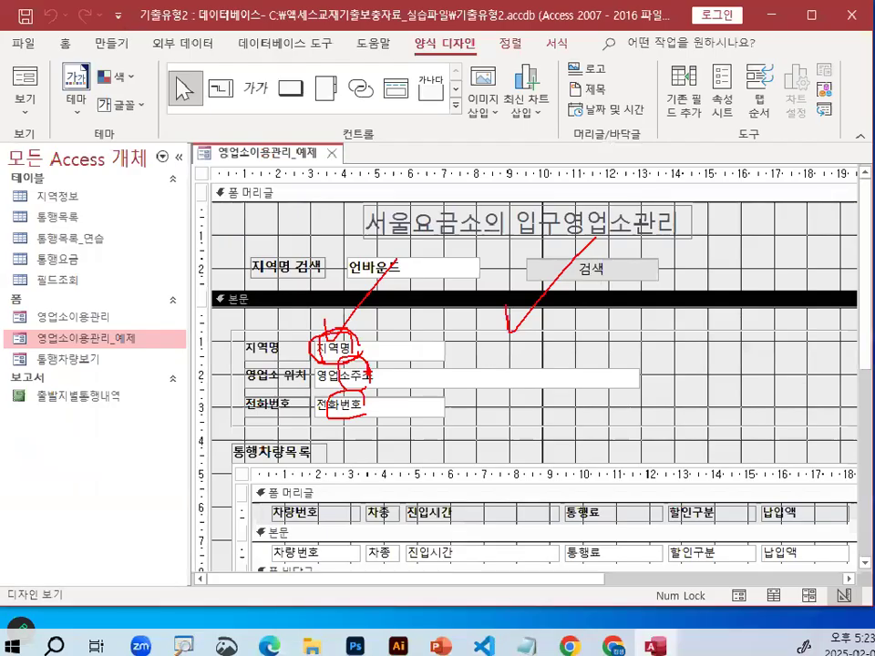
Open the property sheet of the 영업소이용관리_예제 form, show all properties and check its 레코드 원본 setting
mouse_move(863, 265)
left_mouse_down()
mouse_move(863, 340)
mouse_move(848, 422)
left_mouse_up()
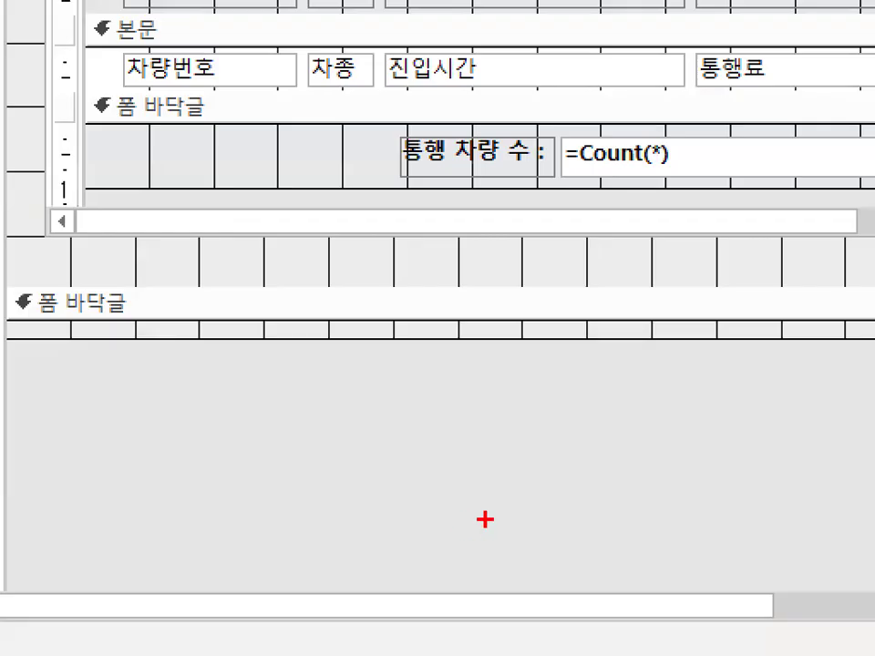
mouse_move(485, 520)
left_mouse_down()
mouse_move(453, 468)
mouse_move(484, 515)
left_mouse_up()
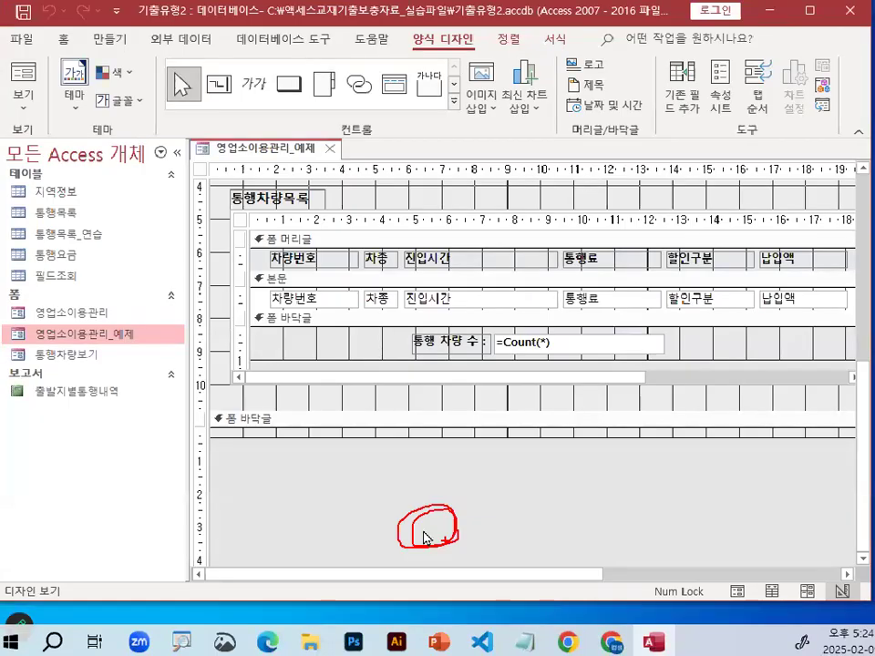
double_click(423, 538)
left_click(471, 166)
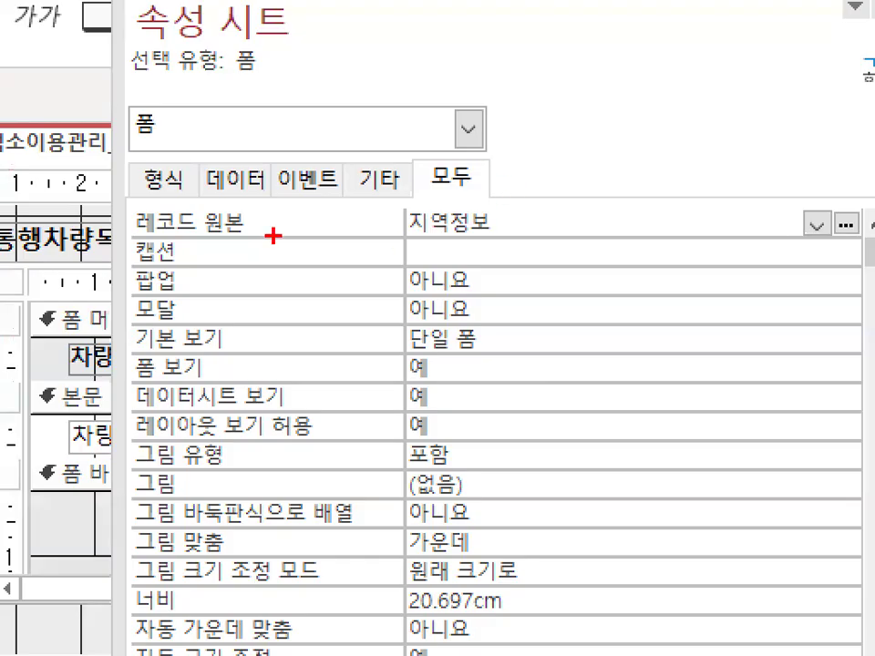
left_click_drag(273, 236, 196, 212)
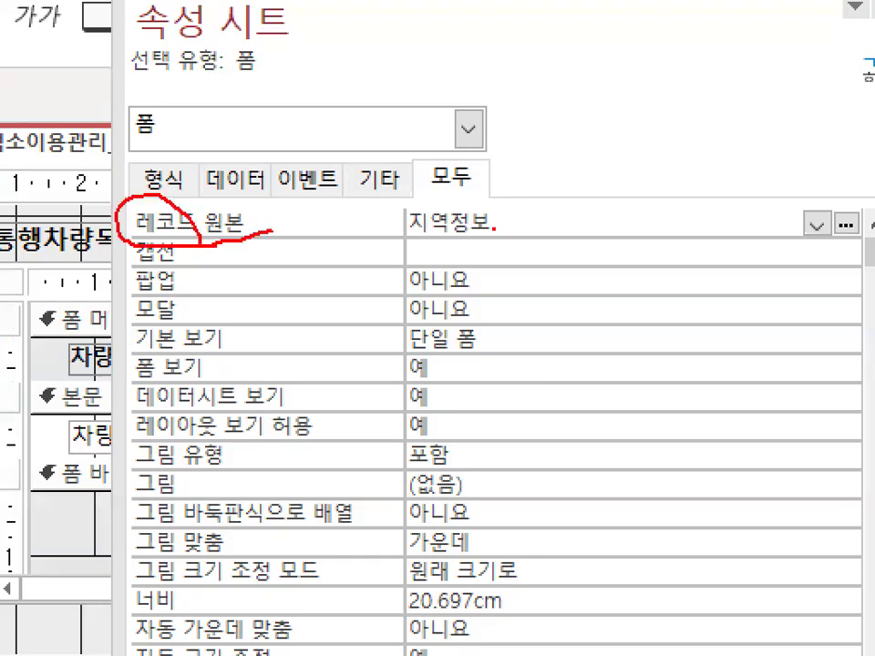
left_click_drag(475, 197, 494, 220)
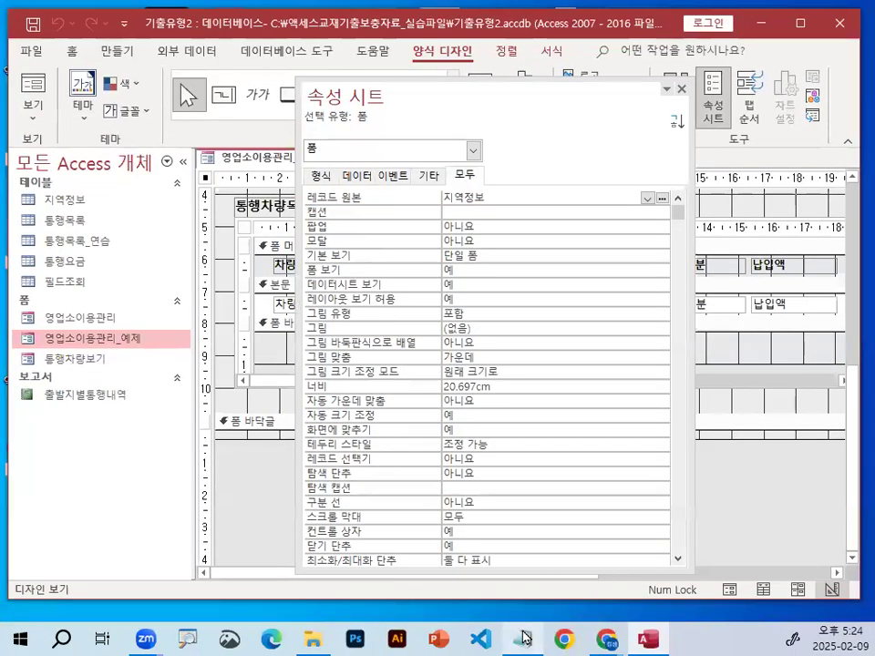
Switch back to the Notepad notes and relate 조건식 to 원본 in the select statement, clearing the pen marks
left_click(522, 637)
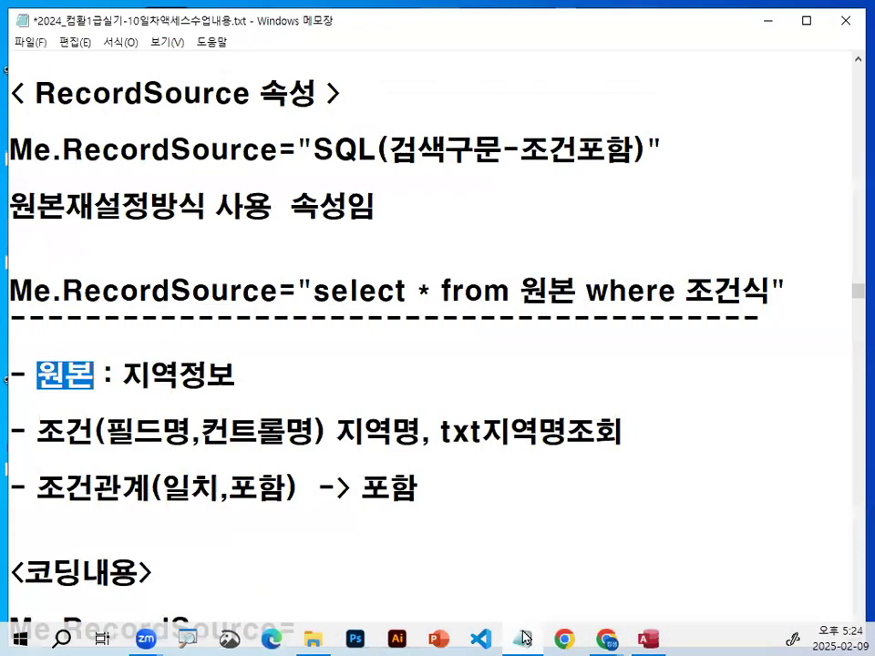
left_click_drag(521, 291, 567, 290)
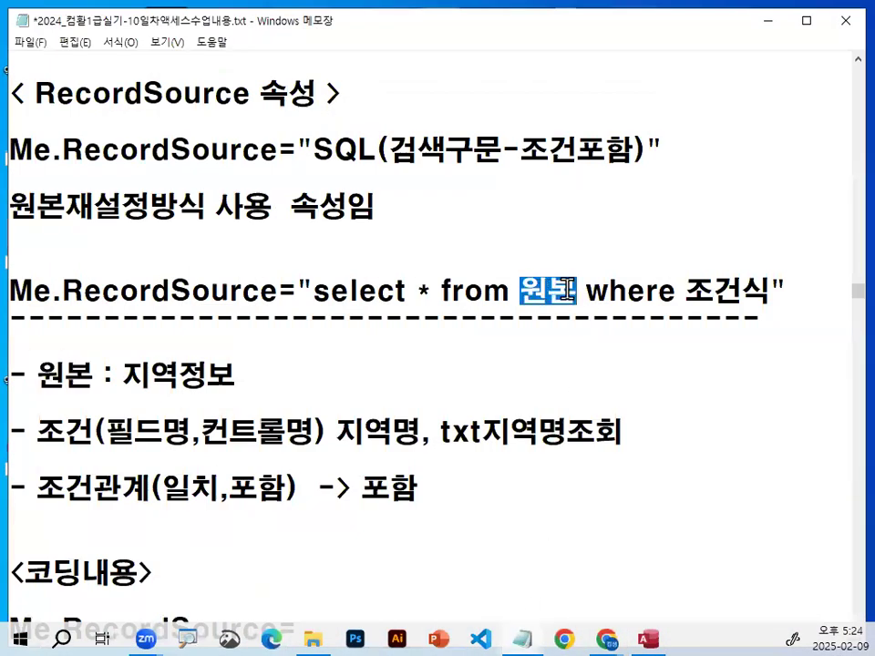
mouse_move(687, 291)
left_mouse_down()
mouse_move(756, 289)
mouse_move(580, 274)
mouse_move(608, 271)
left_mouse_up()
key("ctrl+2")
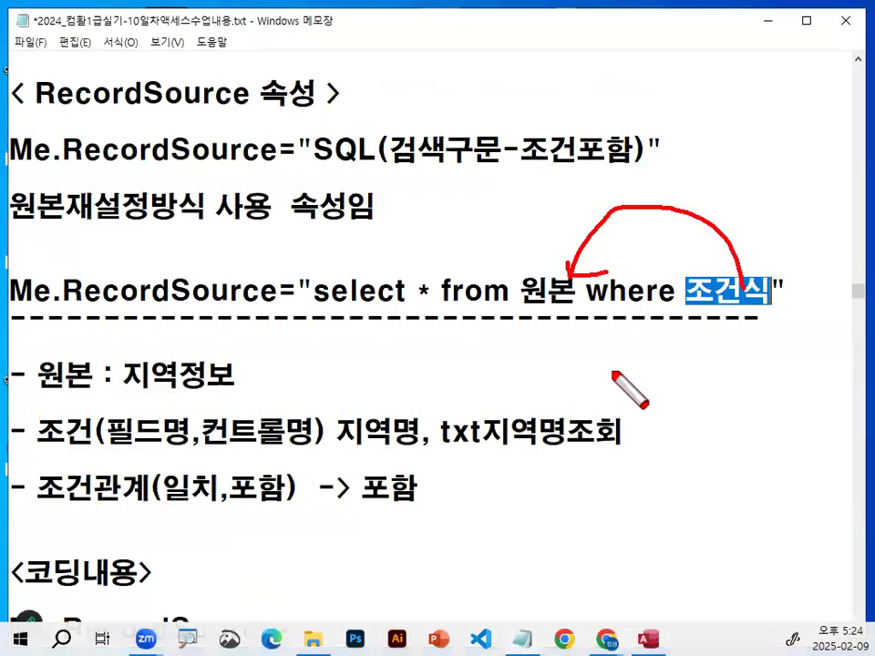
key("Escape")
Match the 원본 : 지역정보 and 조건(필드명,컨트롤명) entries in the notes with the *, 원본 and 조건식 parts of the statement
left_click_drag(126, 377, 223, 376)
left_click_drag(36, 376, 256, 376)
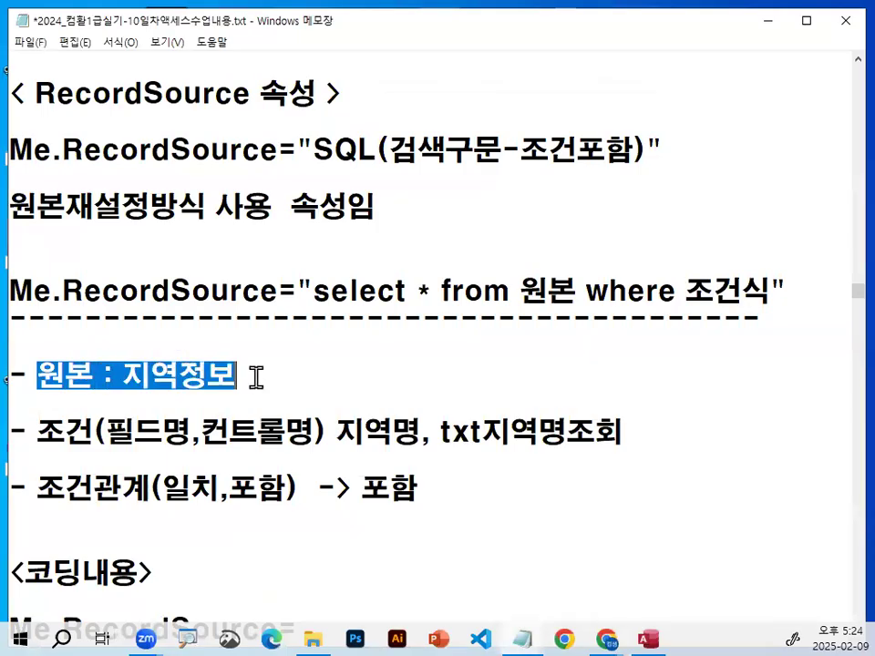
left_click_drag(416, 290, 432, 291)
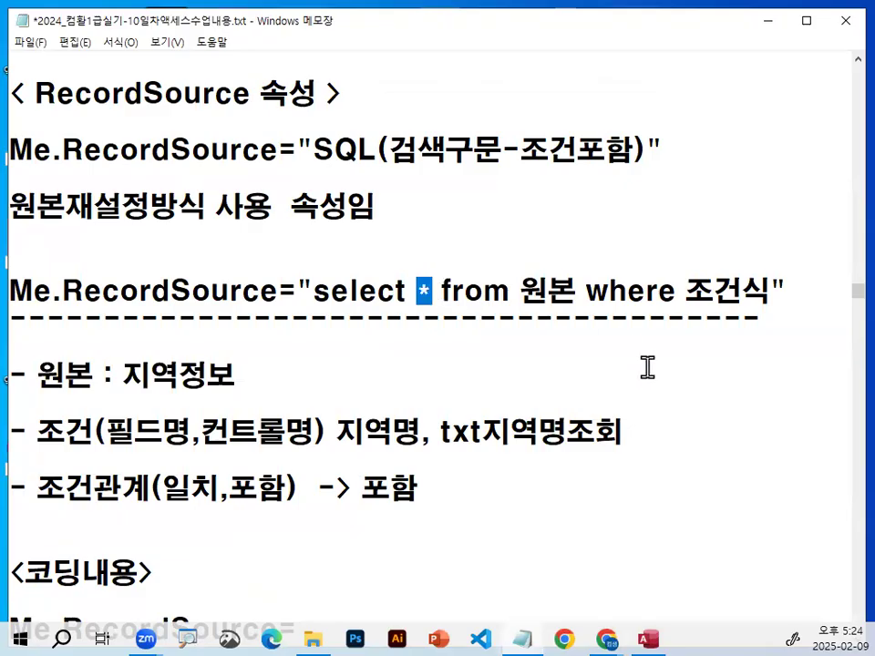
left_click_drag(685, 291, 771, 291)
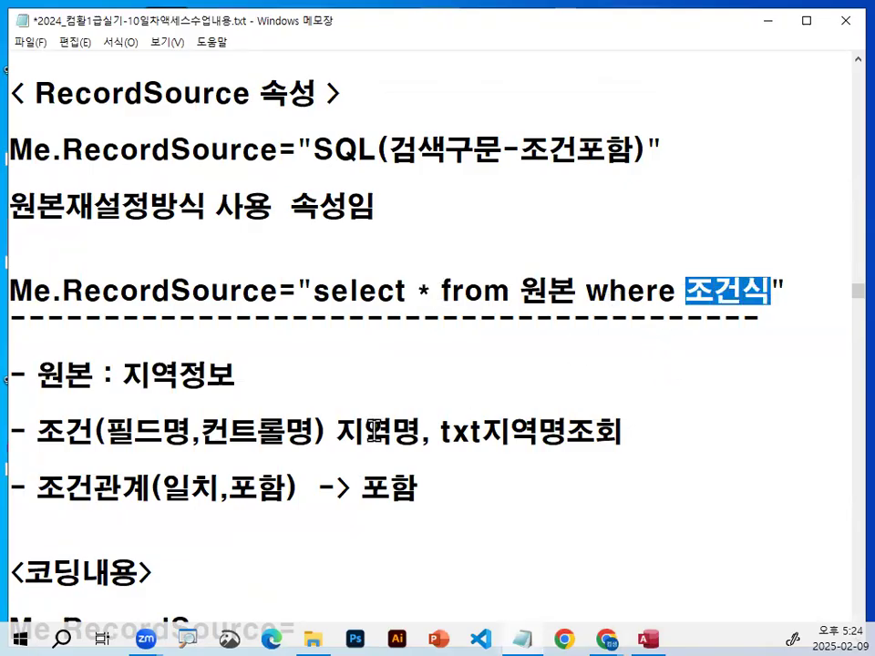
left_click_drag(106, 430, 421, 431)
scroll(419, 419, "down", 1)
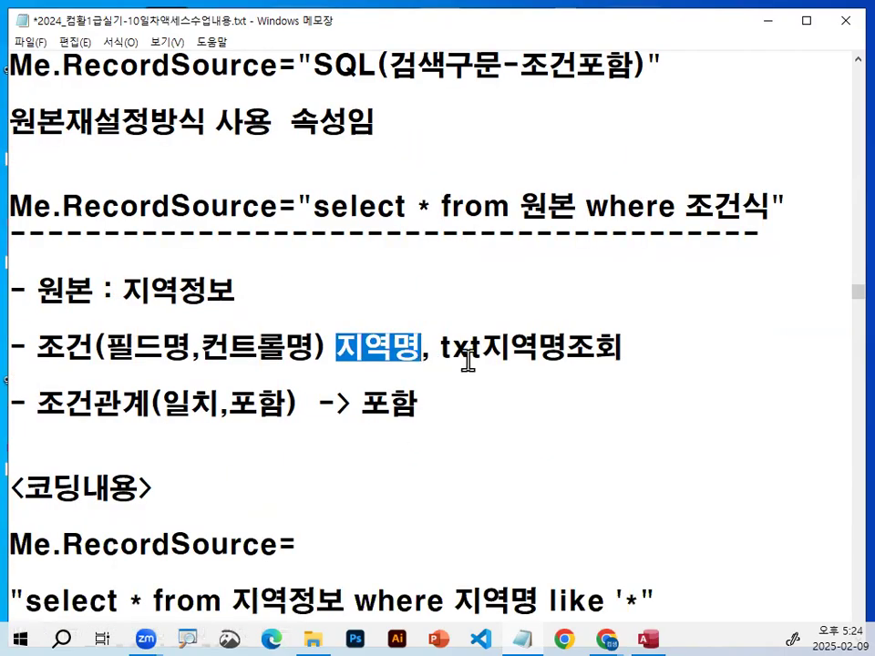
Relate the 지역명, txt지역명조회 condition entry to 조건식 in the statement, and highlight 포함 as the 조건관계
left_click_drag(441, 347, 630, 351)
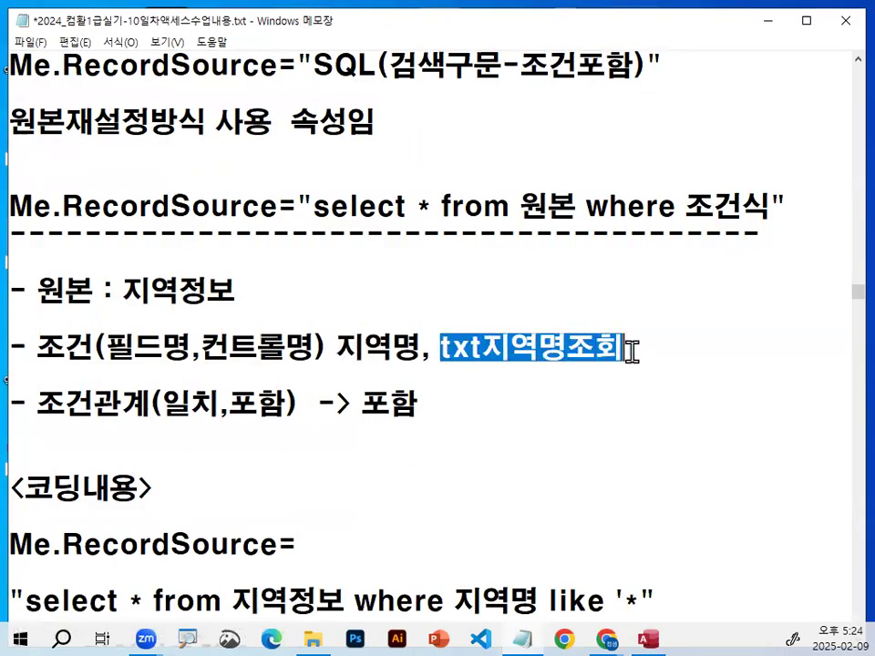
left_click_drag(339, 347, 539, 348)
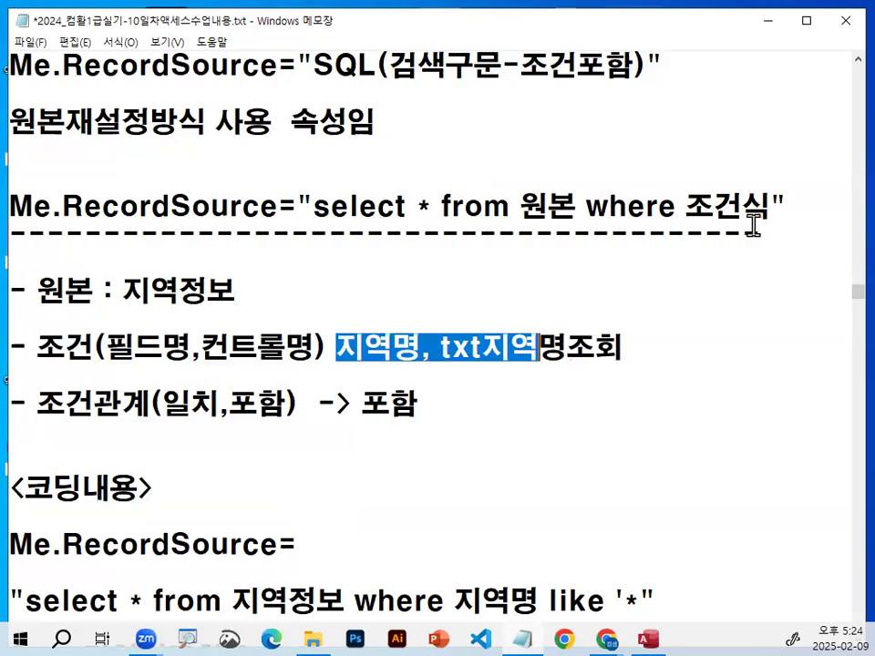
left_click_drag(685, 202, 782, 206)
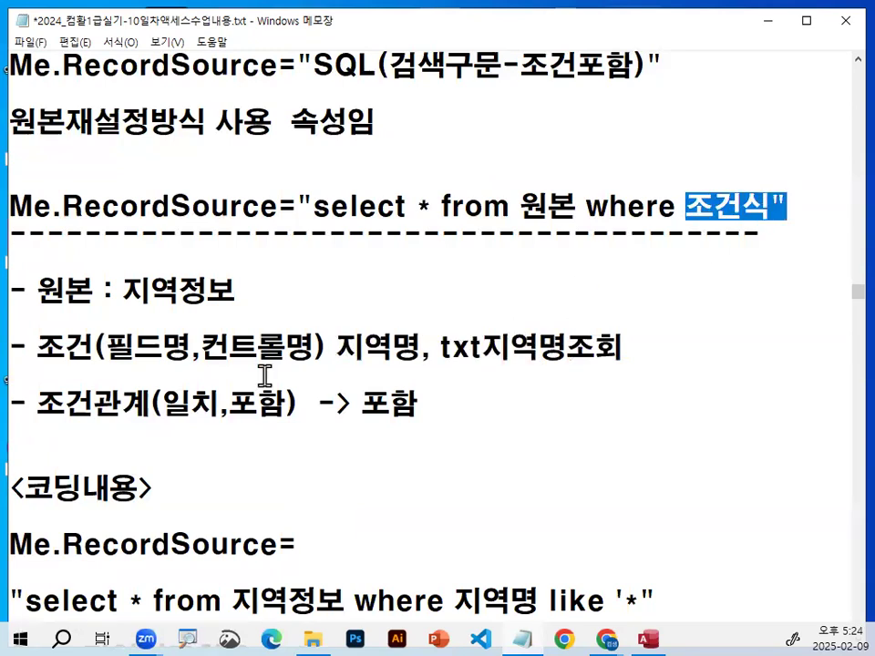
left_click_drag(36, 403, 119, 406)
left_click_drag(351, 406, 414, 412)
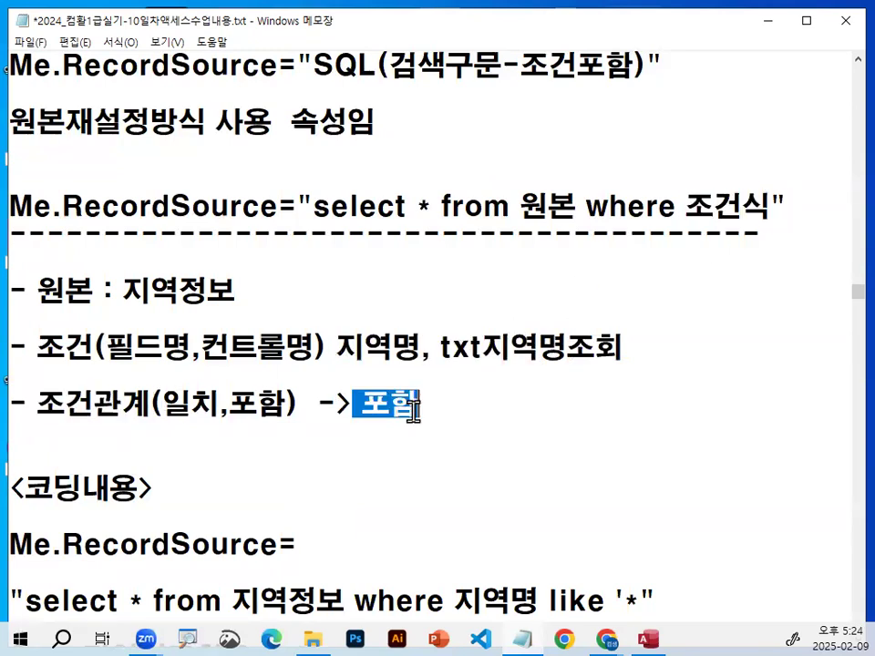
Highlight Me.RecordSource= under <코딩내용> and mark the opening quotation mark, select and * of the statement in red pen
scroll(414, 410, "down", 2)
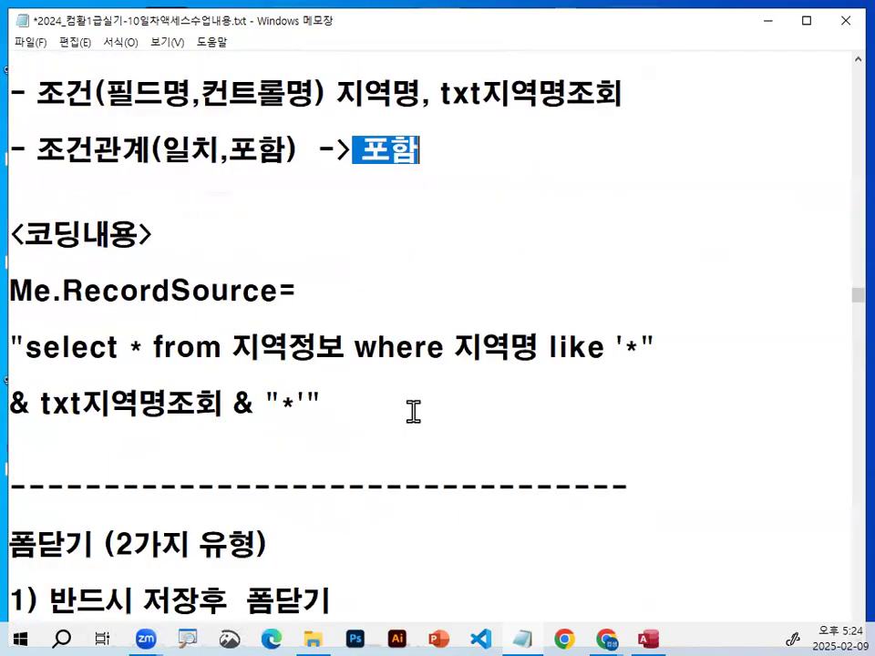
left_click_drag(16, 291, 306, 290)
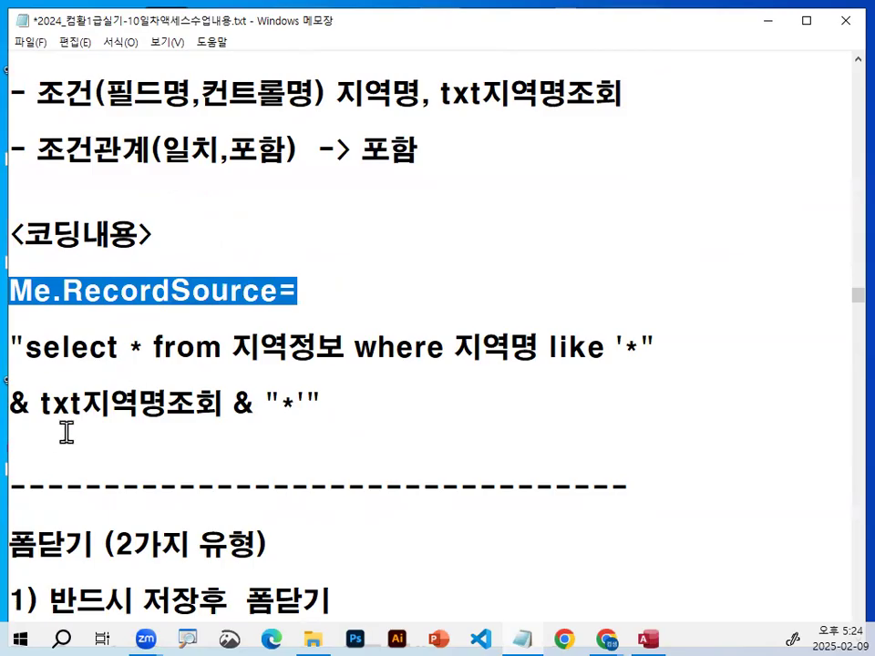
left_click(338, 323)
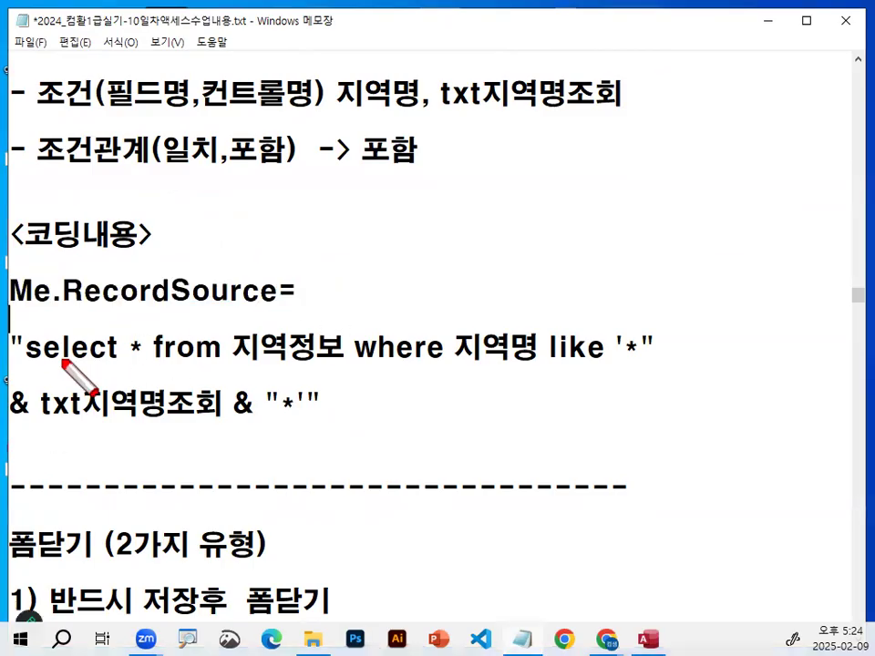
mouse_move(23, 345)
left_mouse_down()
mouse_move(13, 339)
mouse_move(116, 361)
mouse_move(136, 335)
mouse_move(151, 346)
mouse_move(148, 364)
left_mouse_up()
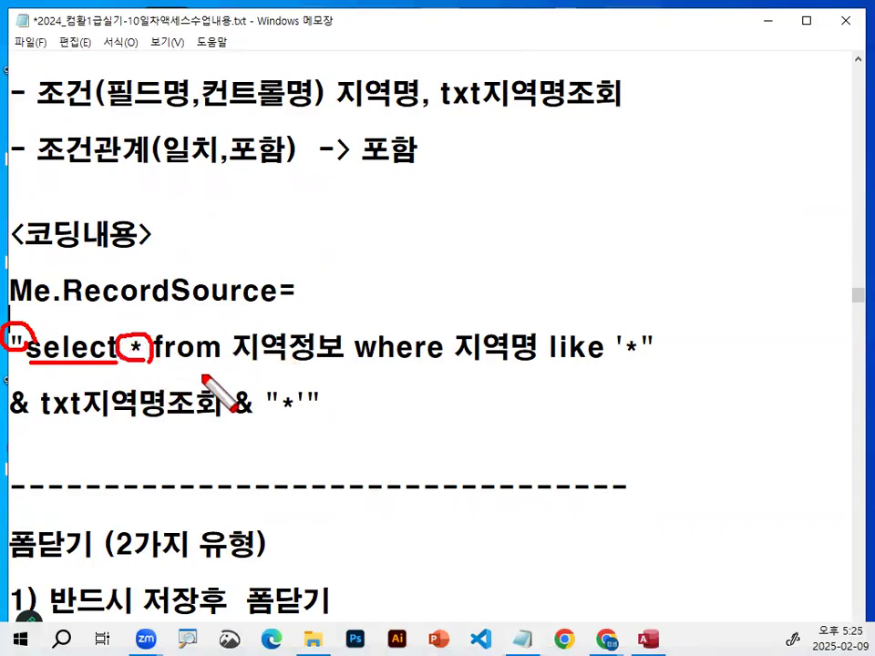
left_click(119, 320)
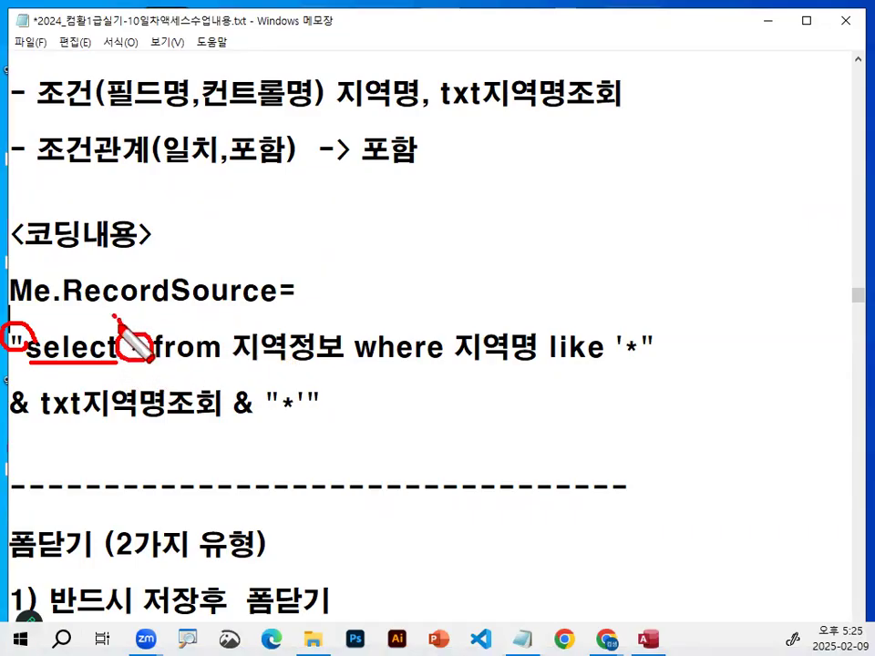
Examine the double quotation marks that enclose the select string in the 코딩내용 section of the notes
left_click_drag(113, 317, 161, 270)
left_click_drag(162, 365, 655, 370)
key("Escape")
right_click(378, 432)
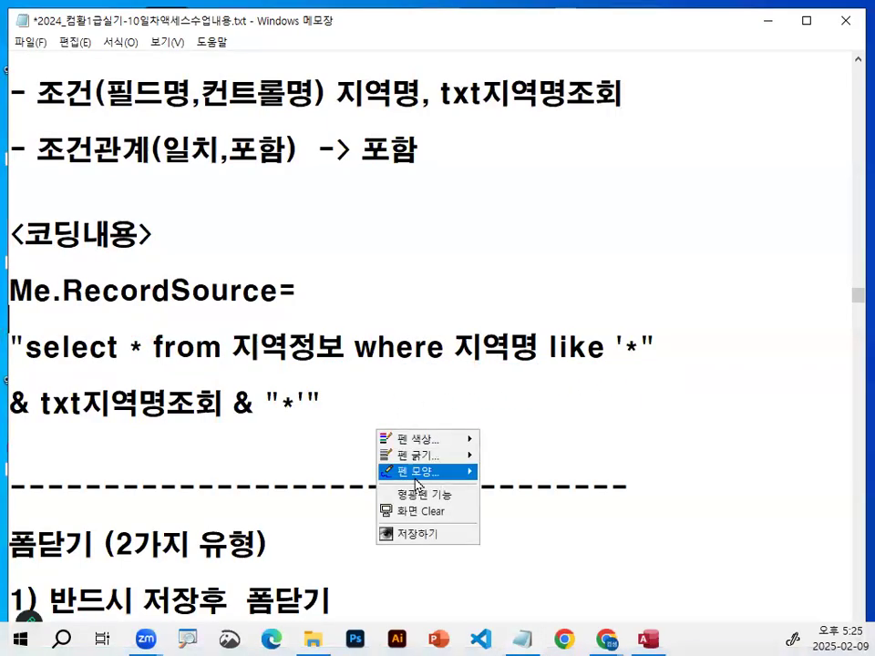
mouse_move(395, 472)
left_click(489, 521)
left_click_drag(8, 326, 675, 368)
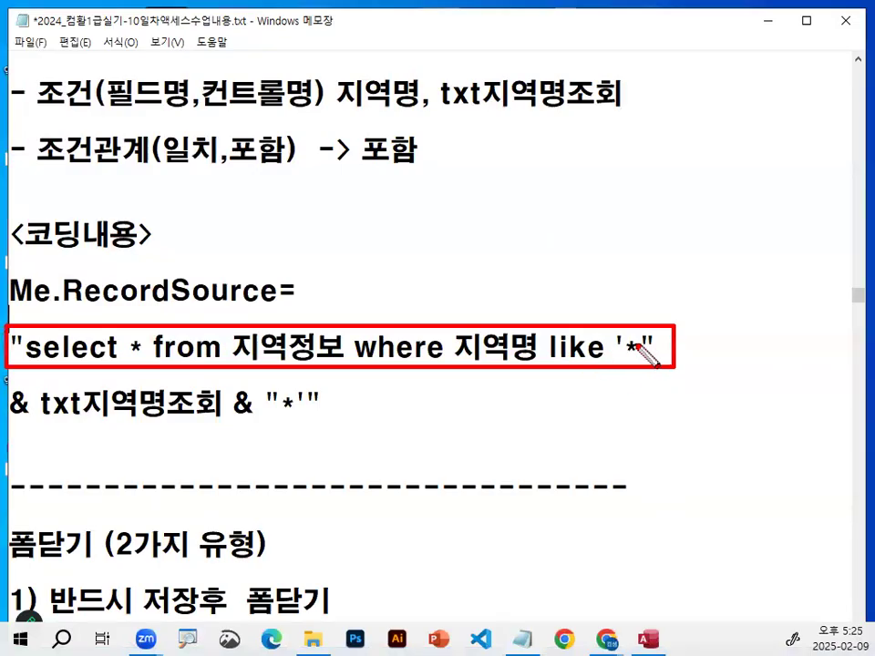
key("Escape")
left_click_drag(640, 347, 654, 346)
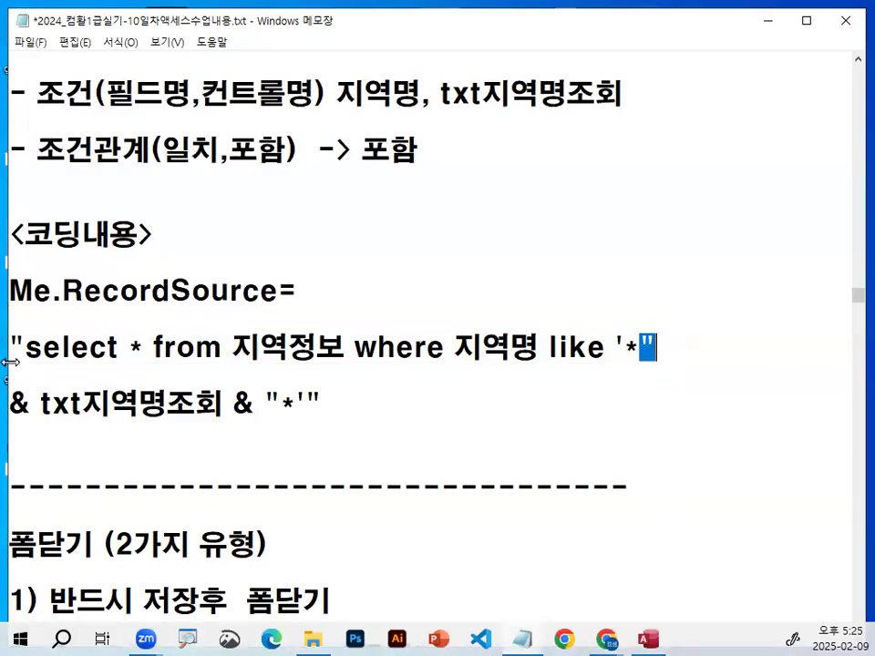
left_click_drag(26, 347, 11, 347)
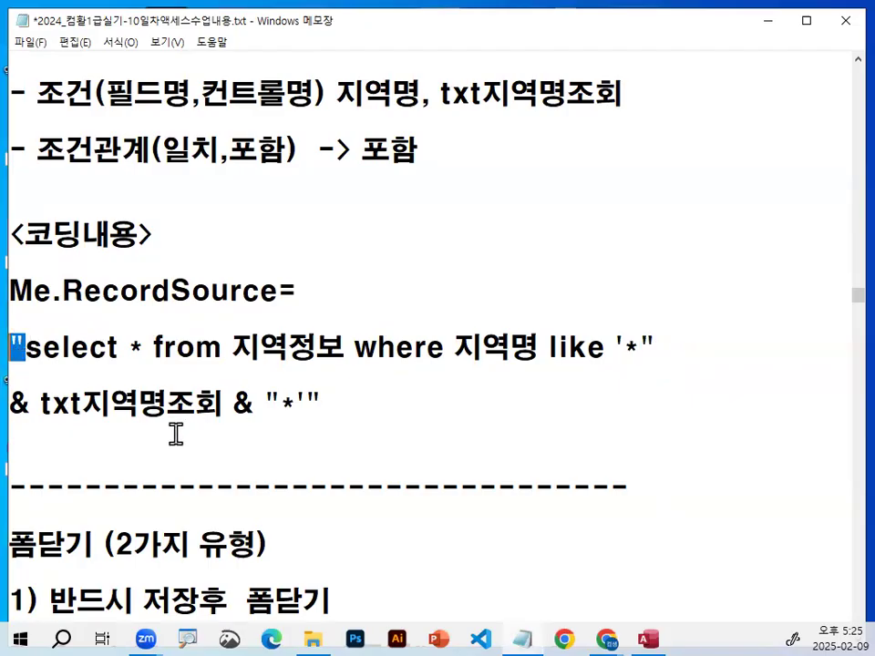
Insert blank lines between the dashed separator and the "폼닫기 (2가지 유형)" heading in the notes
scroll(176, 434, "down", 1)
left_click_drag(9, 235, 20, 235)
left_click(39, 338)
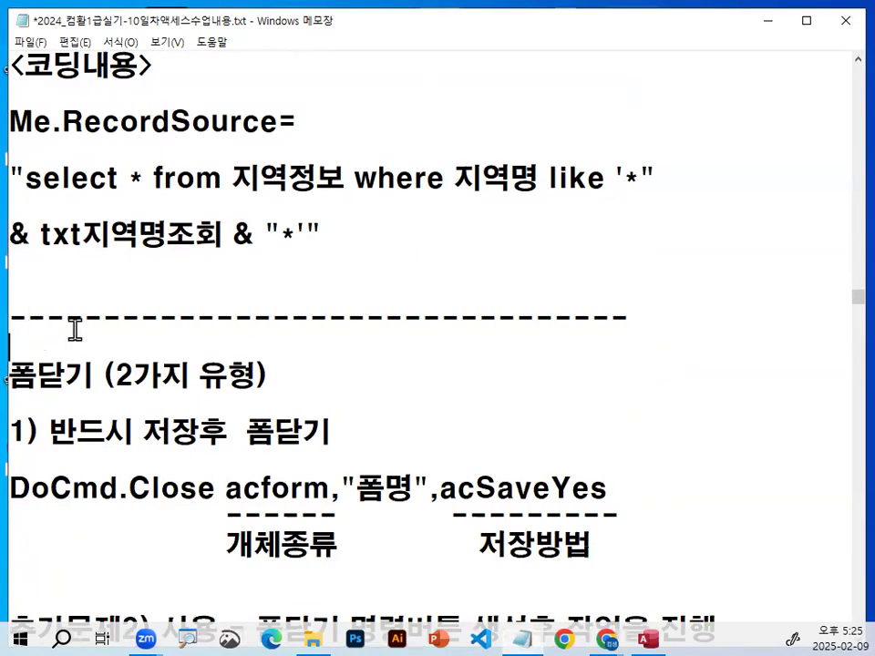
key("Return")
key("Return")
key("Return")
key("Return")
key("Return")
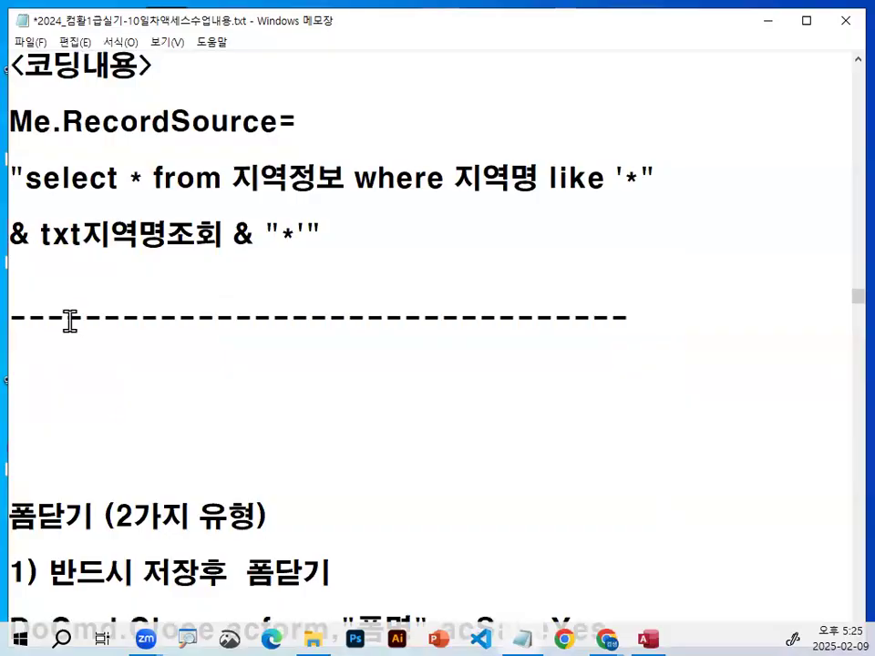
left_click_drag(52, 235, 334, 248)
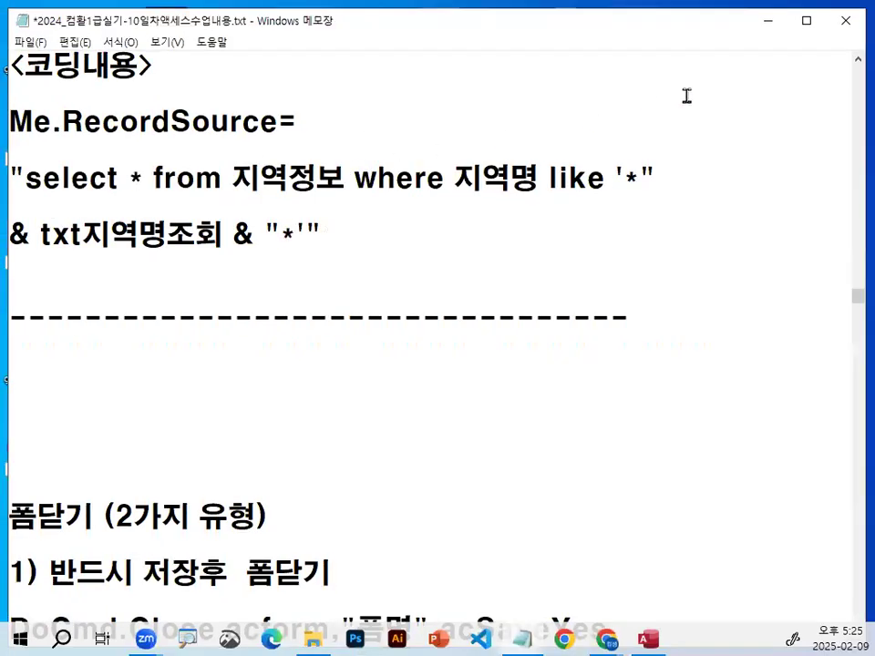
Switch to Access, close the form's property sheet and bring the header of the 영업소이용관리_예제 form into view
left_click(768, 21)
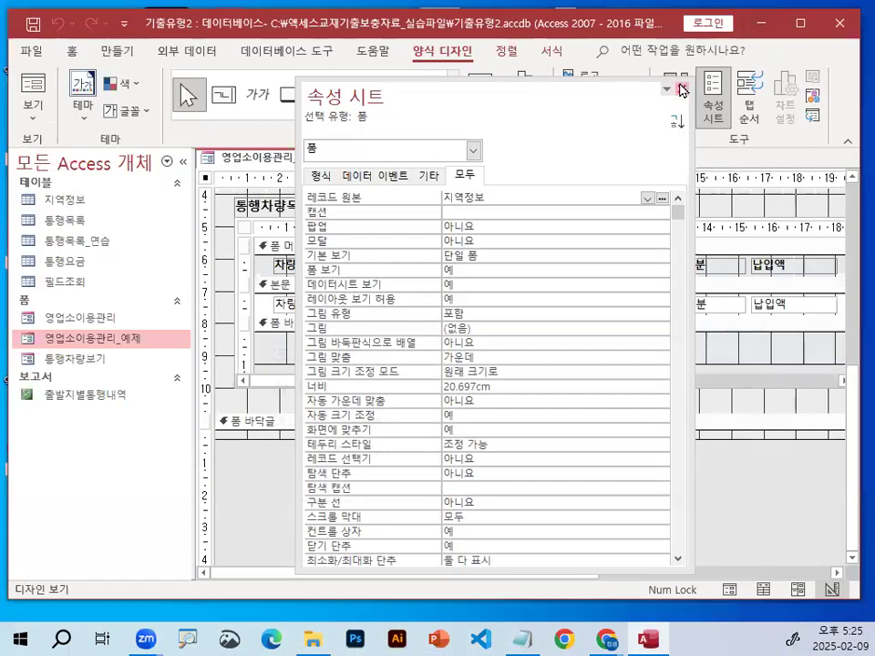
left_click(720, 99)
scroll(519, 541, "up", 3)
scroll(522, 545, "up", 1)
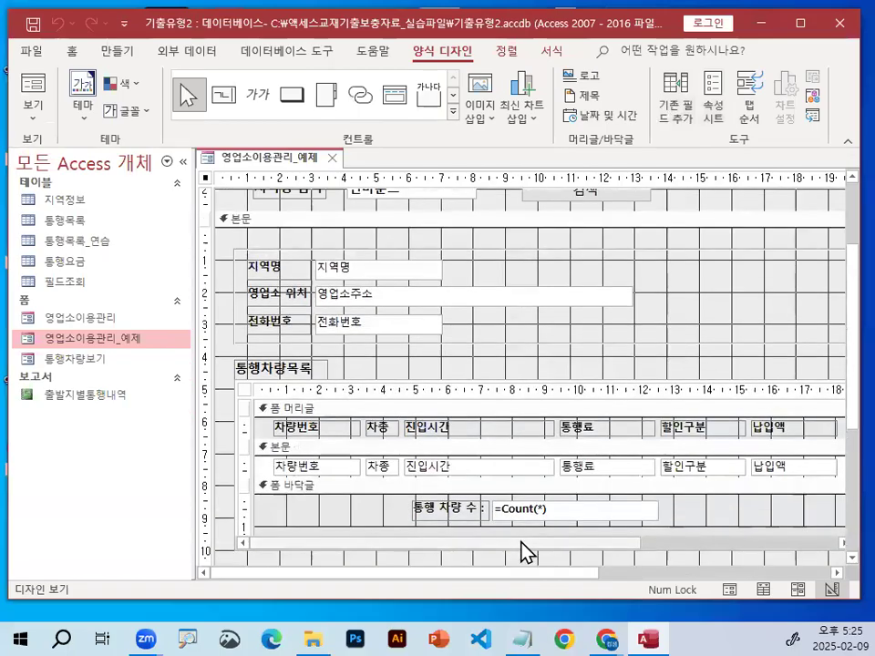
scroll(839, 301, "up", 3)
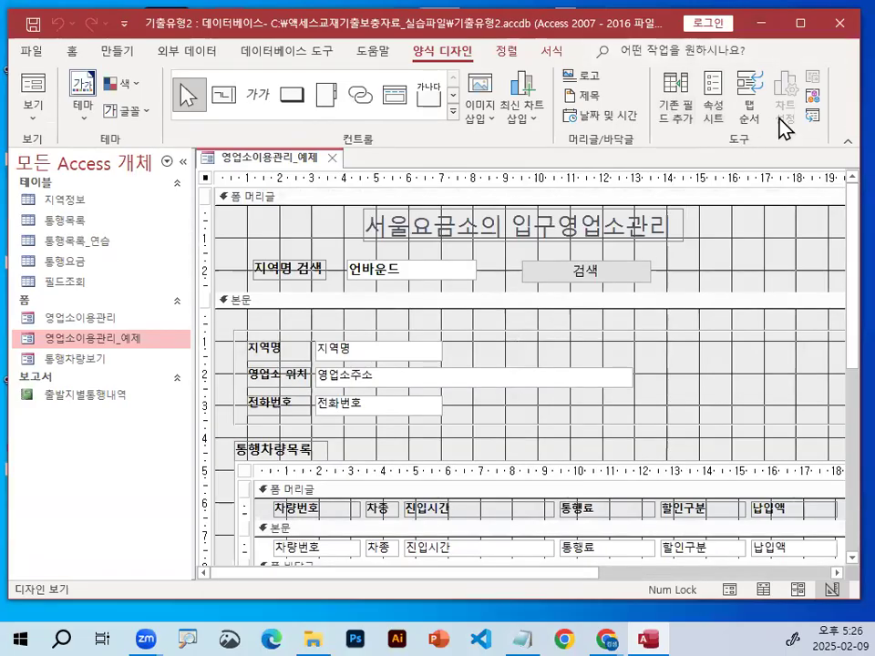
Create the click event procedure for the 검색 button in the form header with the code builder
left_click(625, 284)
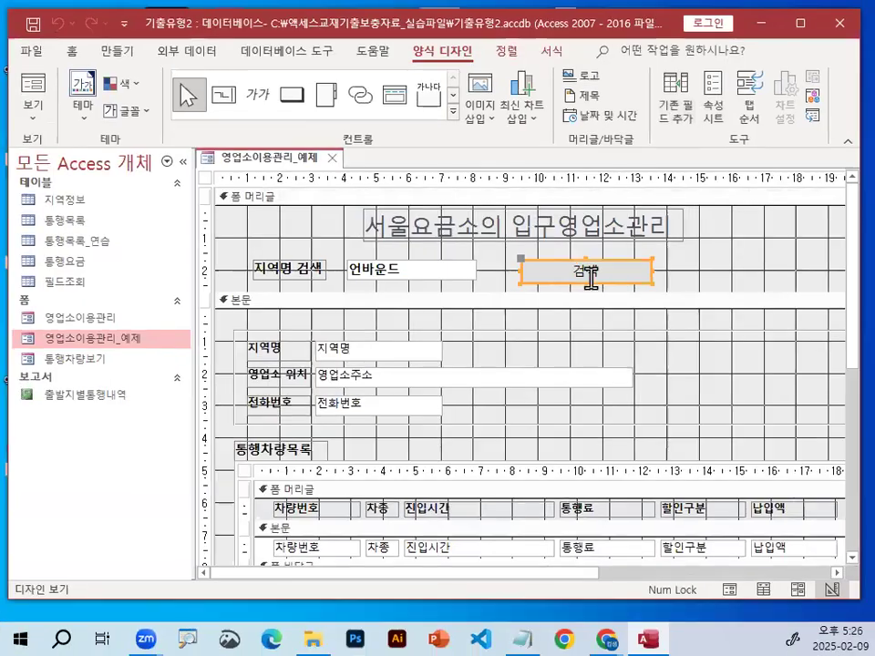
right_click(601, 261)
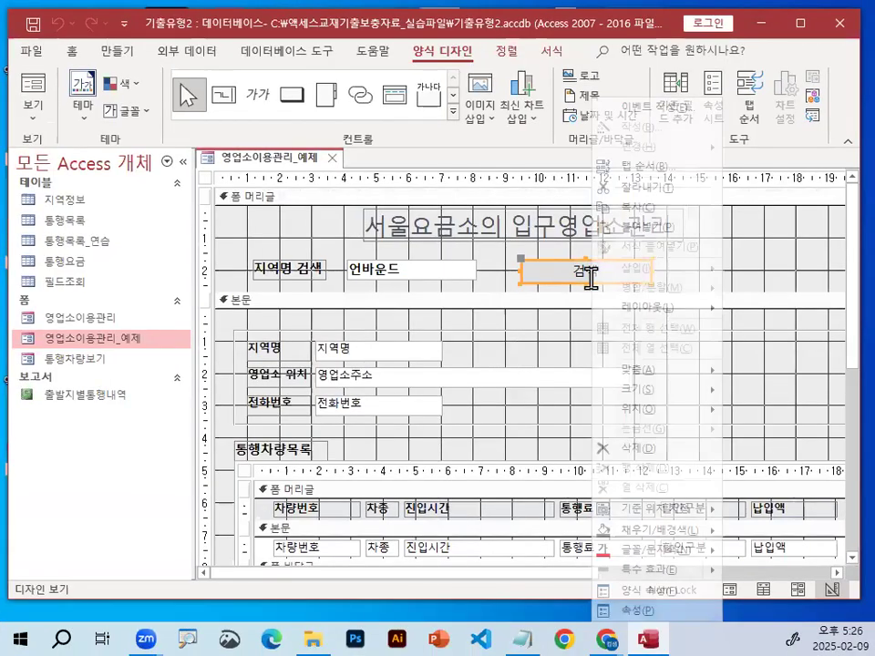
left_click(633, 108)
left_click(361, 176)
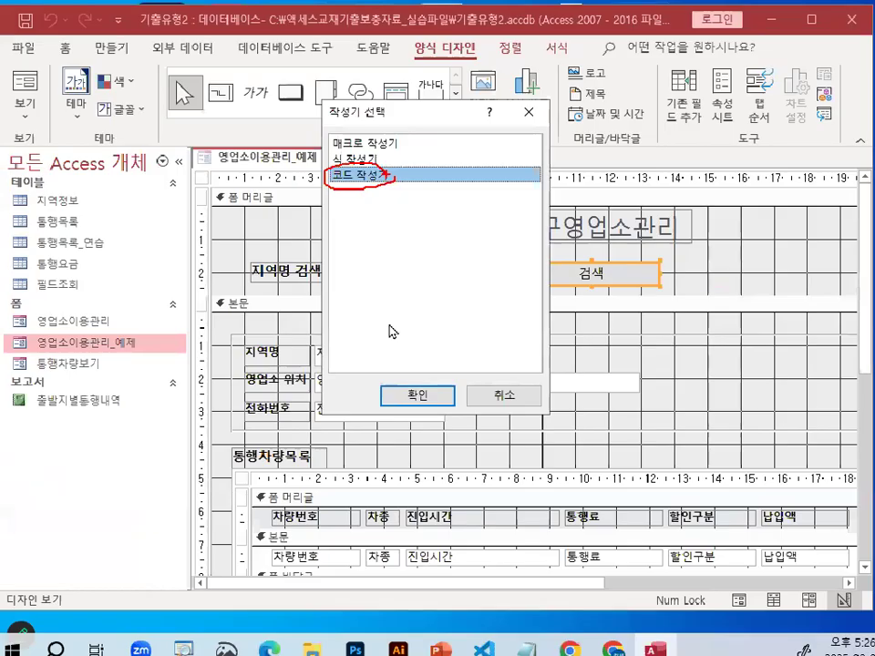
left_click(430, 450)
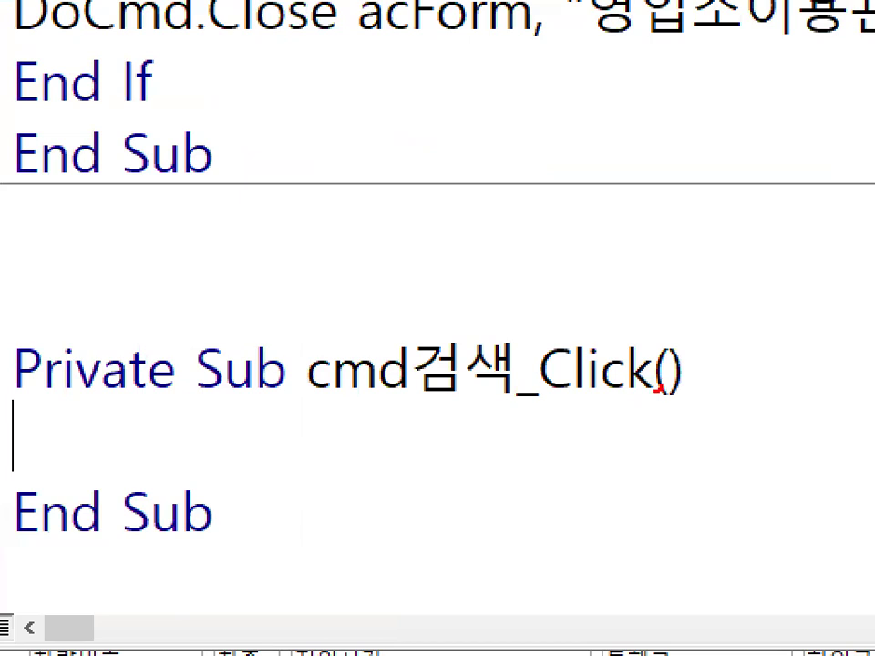
left_click_drag(334, 393, 512, 393)
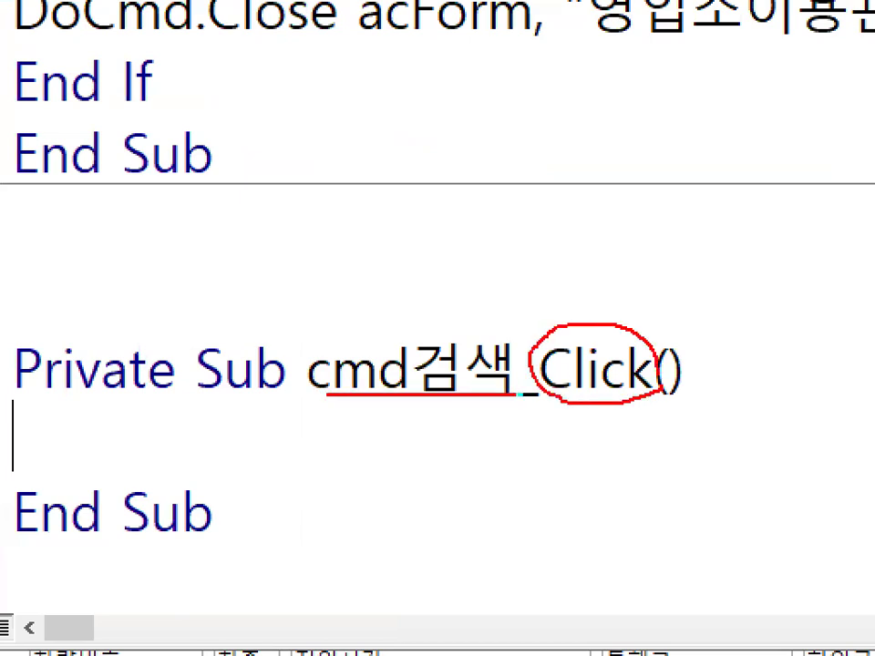
key("Escape")
Add blank lines inside the cmd검색_Click procedure and start the statement with "me"
key("Return")
key("Return")
key("Return")
key("Return")
key("Return")
key("Return")
type("ㅡ")
key("BackSpace")
key("BackSpace")
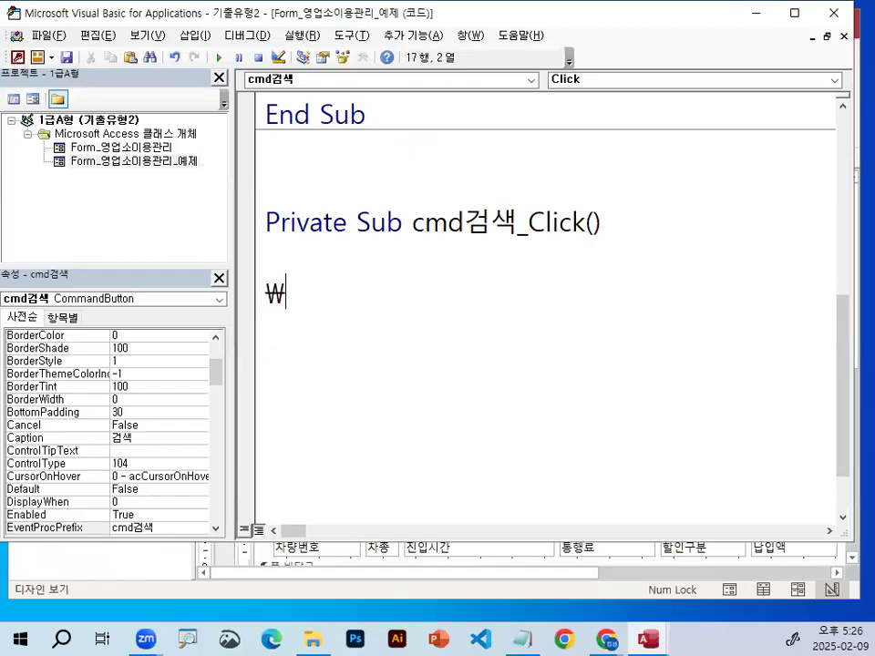
type("me")
key("Home")
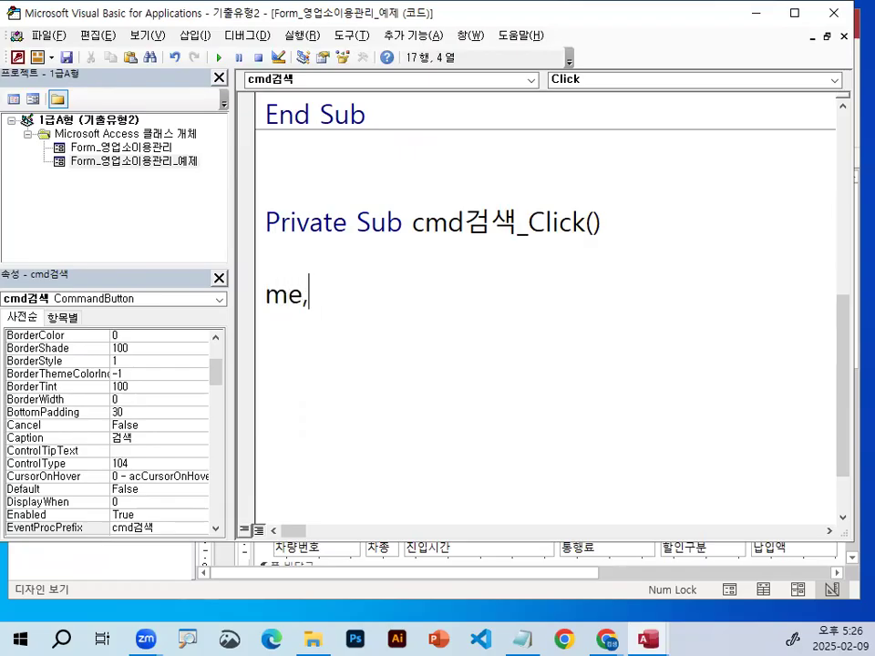
type(",")
key("BackSpace")
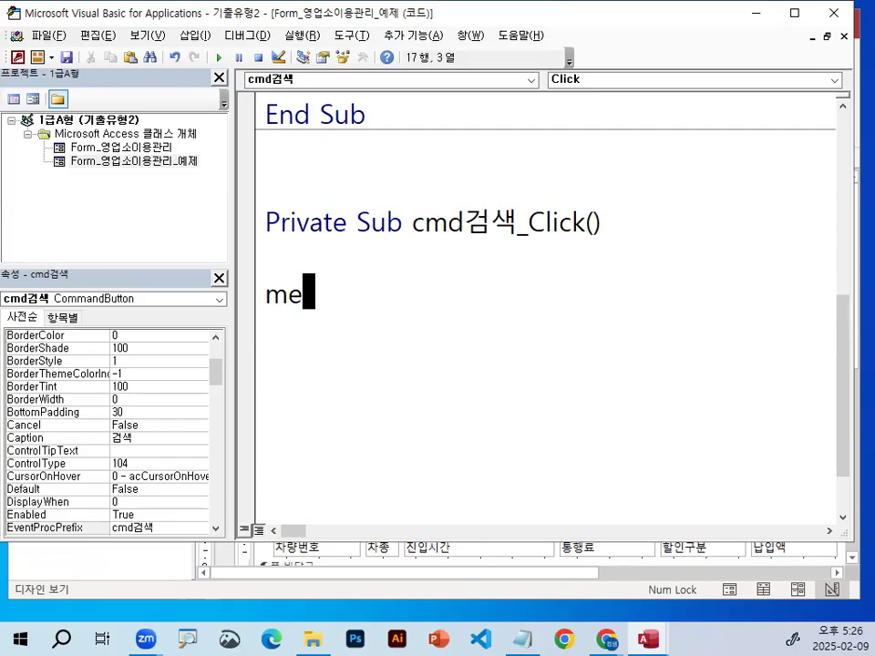
Extend the statement to me.RecordSource=" using the RecordSource property from the code completion list
type(".re")
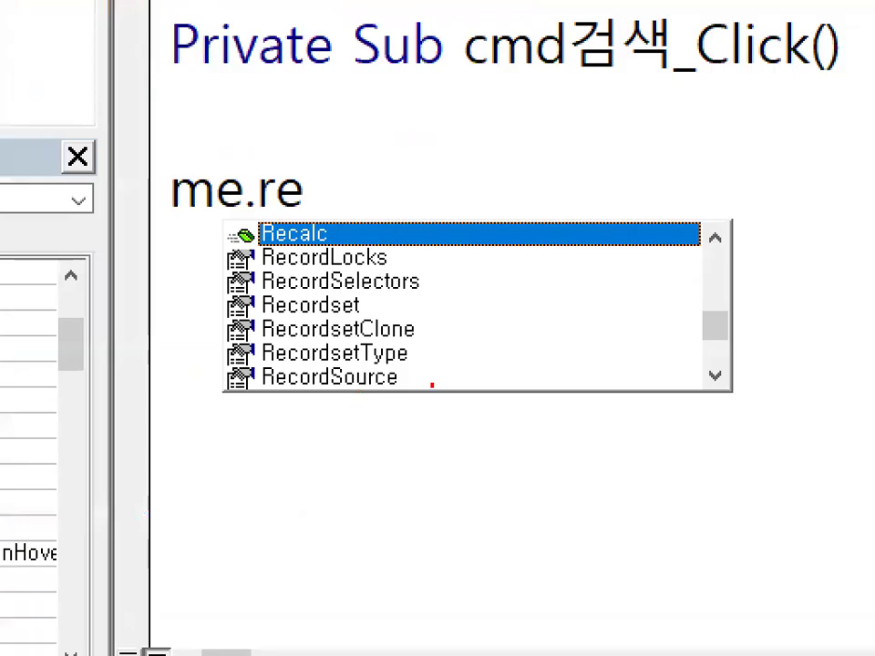
left_click_drag(396, 392, 284, 401)
left_click_drag(432, 385, 390, 364)
key("Escape")
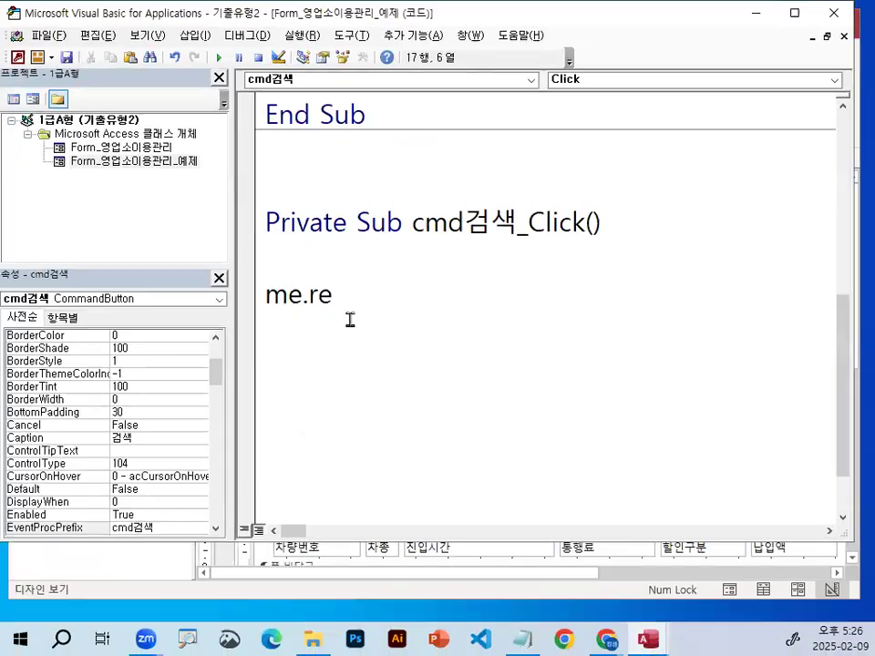
key("BackSpace")
key("BackSpace")
type(".re")
key("Down")
key("Down")
key("Down")
key("Down")
key("Down")
key("Down")
key("Tab")
type("=")
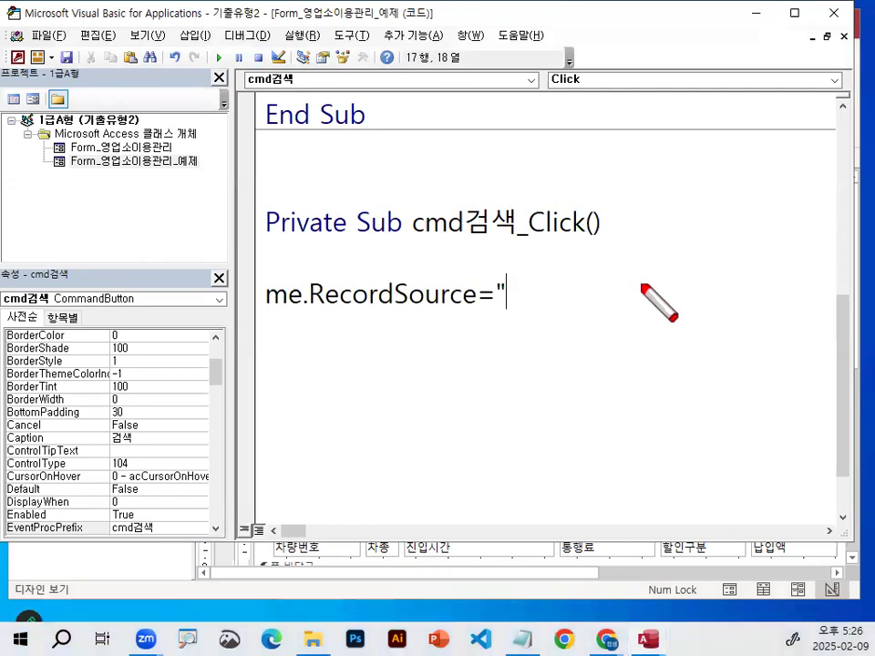
mouse_move(672, 303)
left_mouse_down()
mouse_move(550, 305)
mouse_move(592, 260)
mouse_move(658, 279)
mouse_move(646, 303)
mouse_move(608, 271)
mouse_move(412, 228)
mouse_move(369, 278)
left_mouse_up()
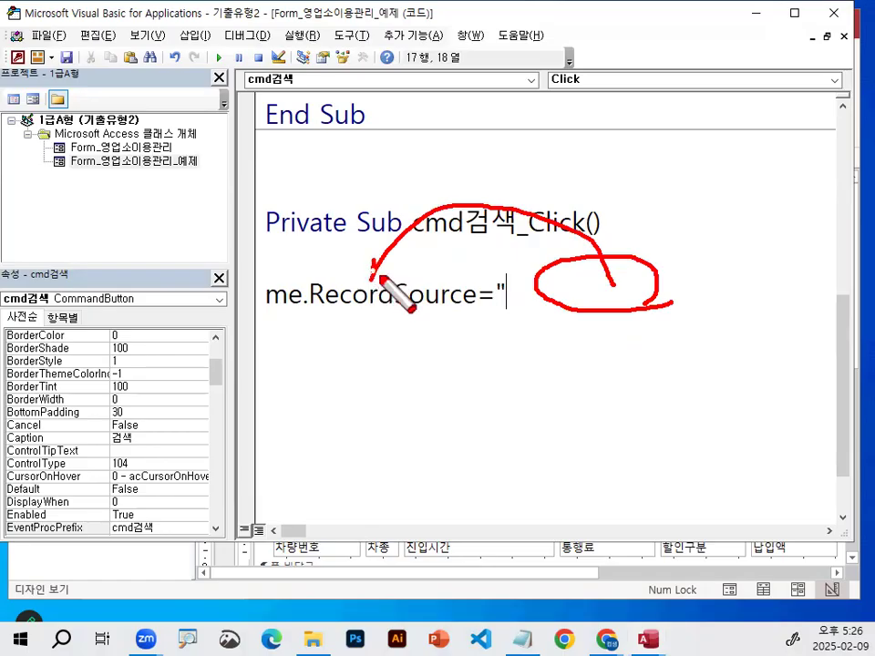
left_click_drag(266, 311, 485, 307)
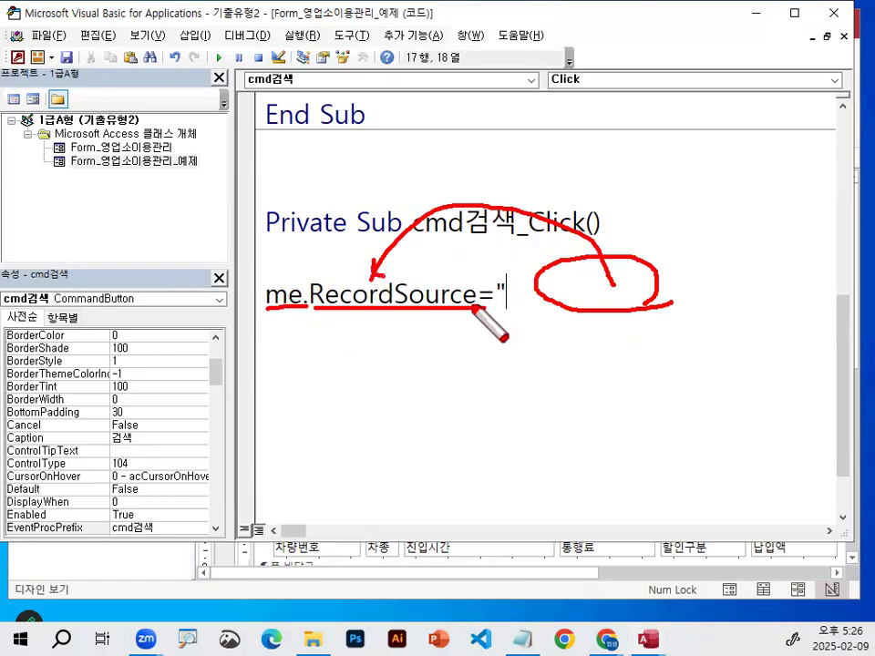
left_click_drag(399, 259, 480, 190)
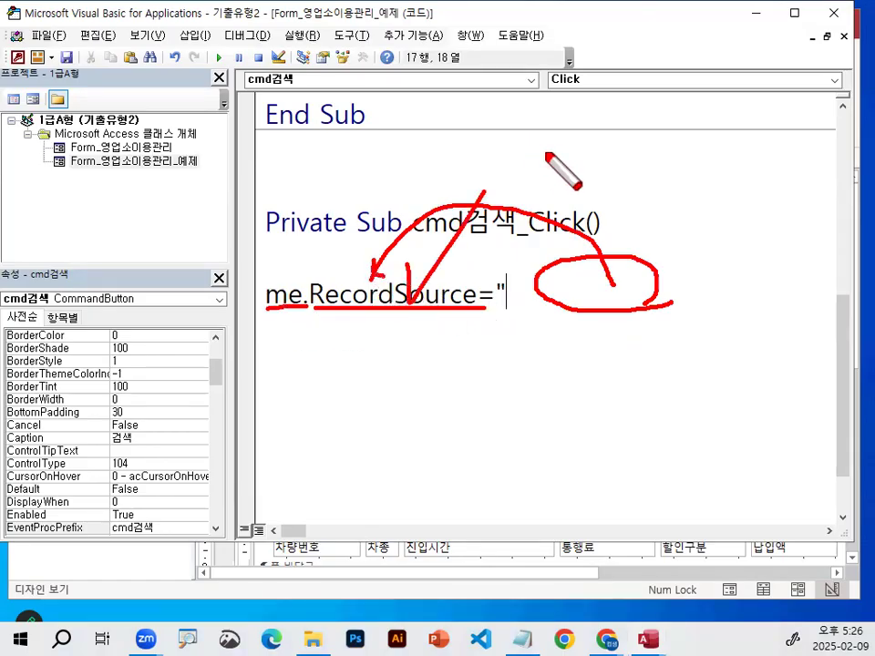
mouse_move(453, 309)
left_mouse_down()
mouse_move(328, 291)
mouse_move(453, 332)
left_mouse_up()
mouse_move(612, 273)
left_mouse_down()
mouse_move(365, 239)
mouse_move(448, 321)
left_mouse_up()
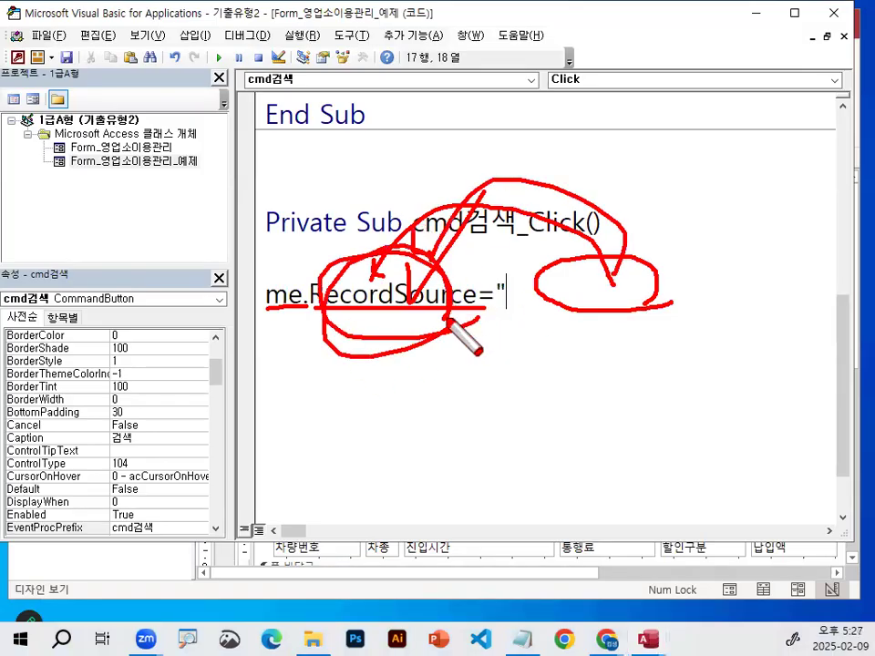
key("Escape")
Append "select * from" after the opening quotation mark of the RecordSource string
type("ㄴㄷ")
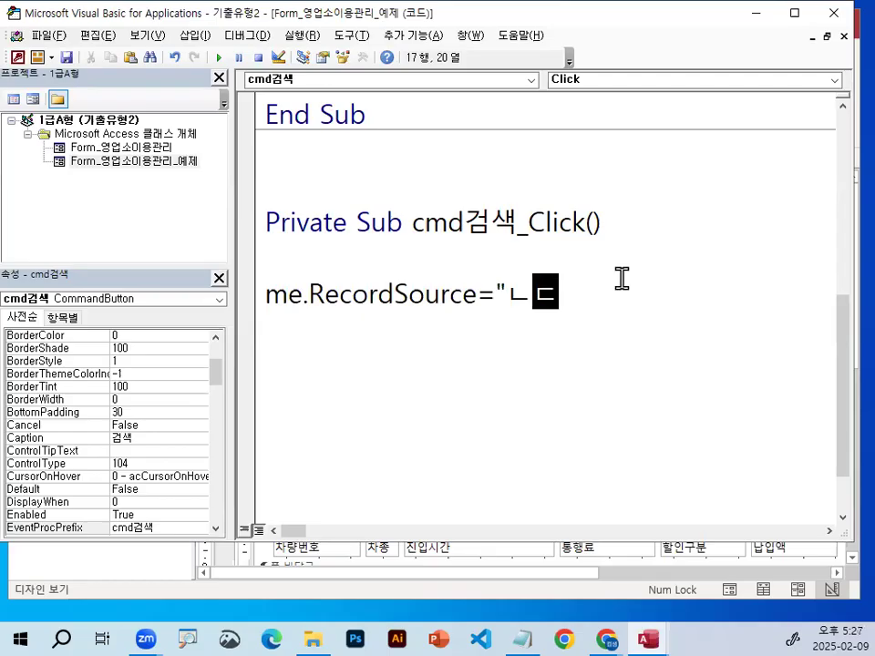
key("BackSpace")
key("BackSpace")
type("select")
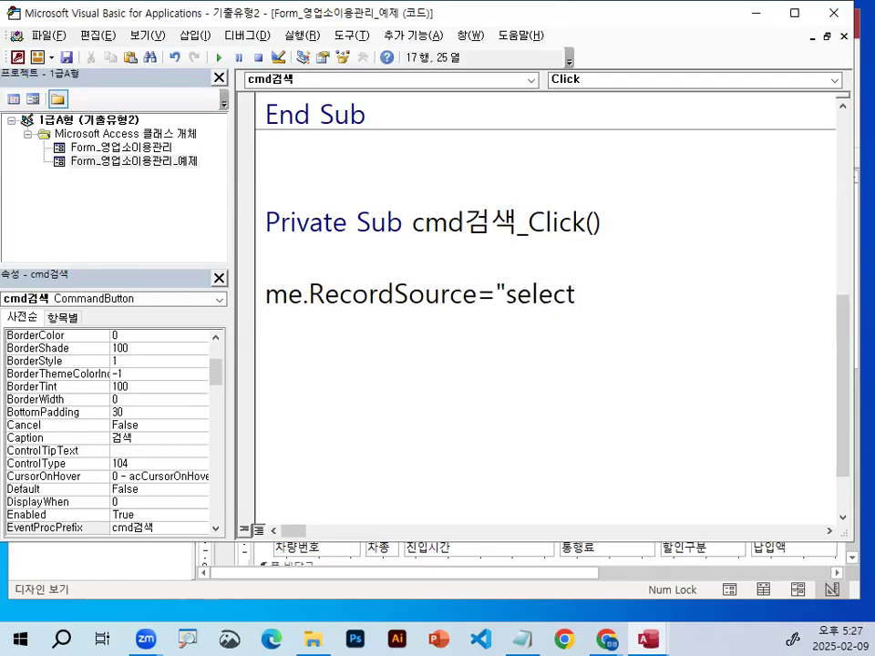
type(" * from")
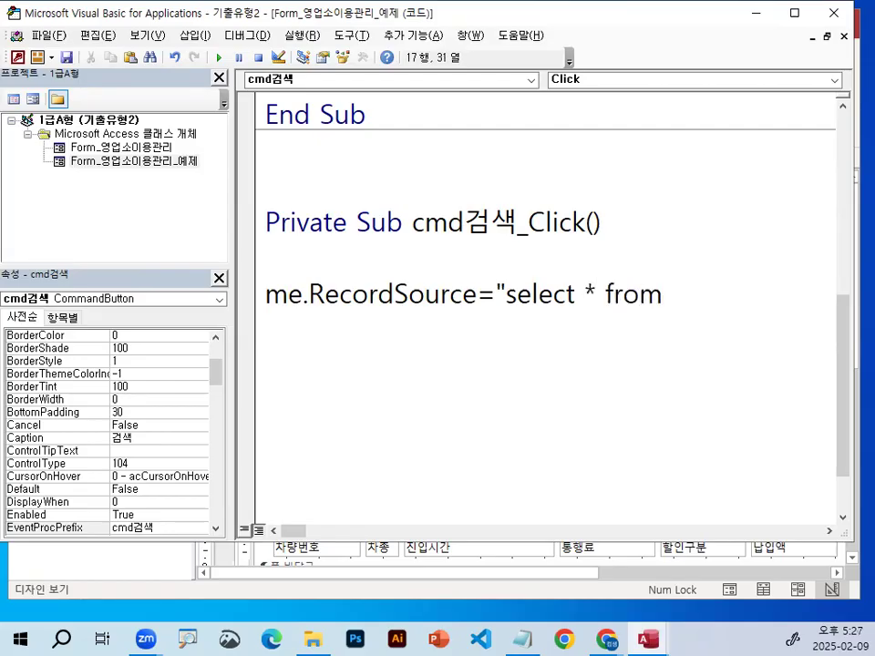
Check the source table in the Notepad notes and add 지역정보 after "from" in the query string
left_click(521, 638)
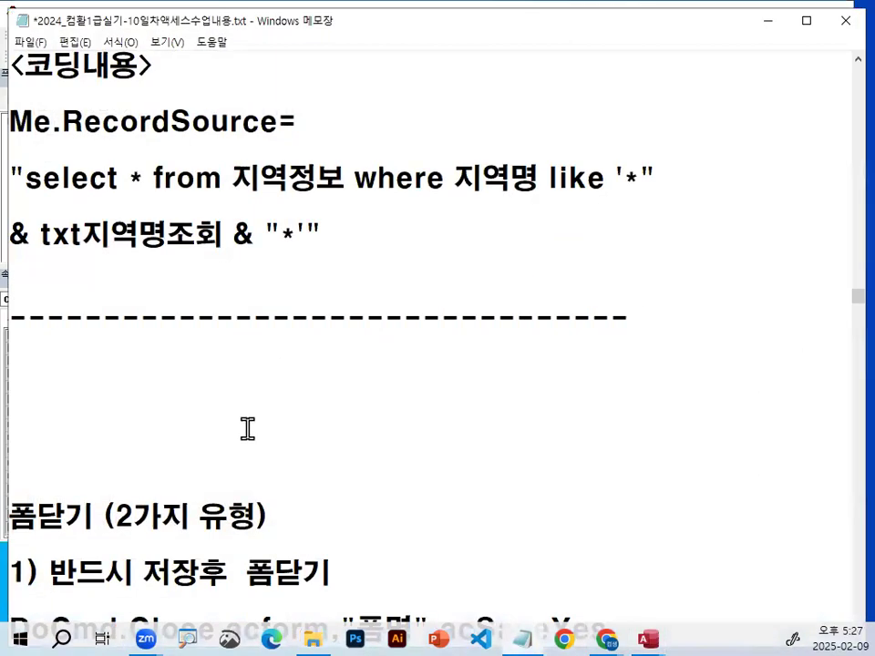
scroll(259, 387, "up", 2)
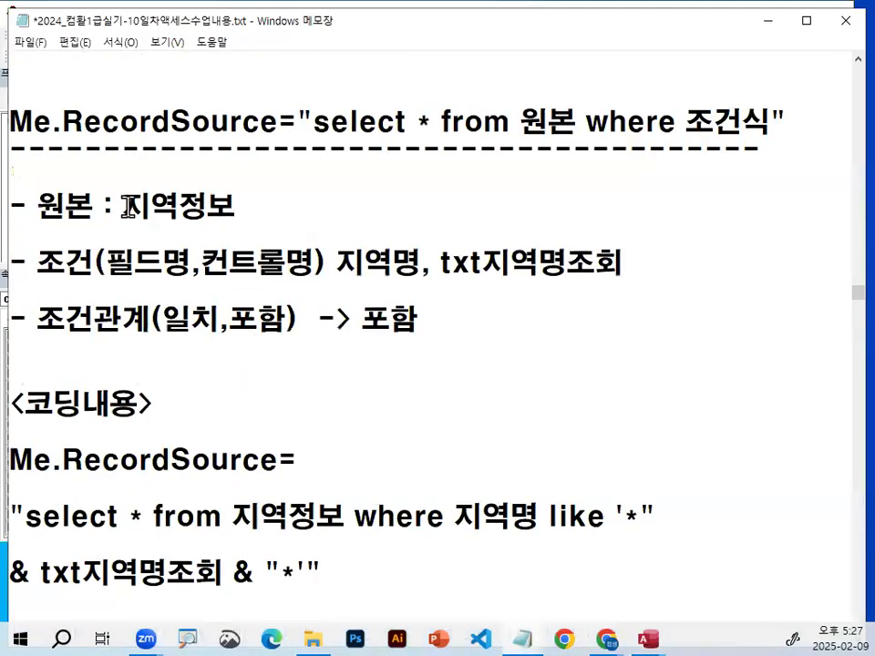
left_click_drag(124, 206, 234, 204)
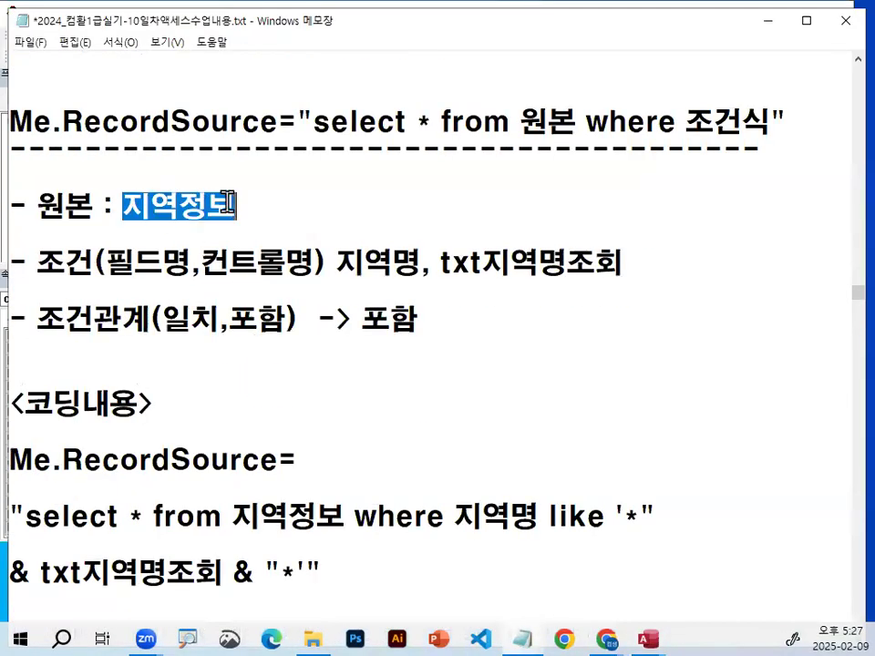
left_click(765, 28)
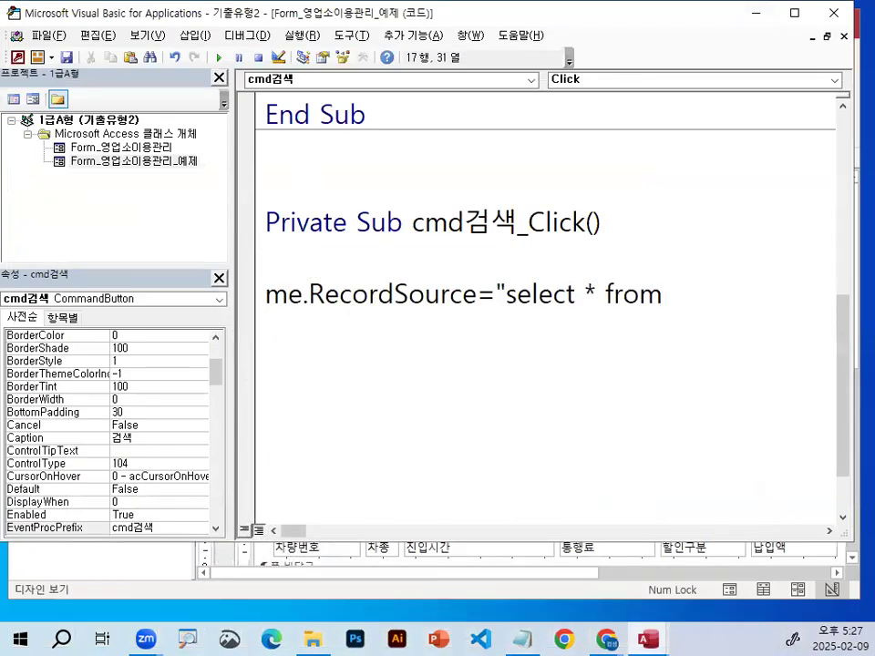
type("w")
key("BackSpace")
key("BackSpace")
key("Hangul")
type("지역정보")
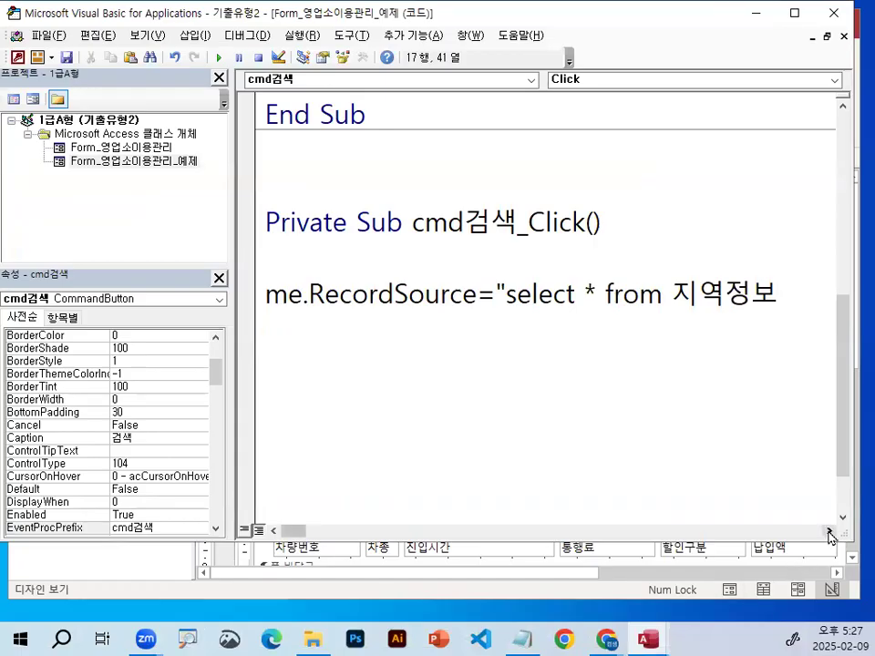
Append "where" after 지역정보 in the RecordSource query string
scroll(621, 405, "right", 3)
type("ㅈ")
key("BackSpace")
type("wh")
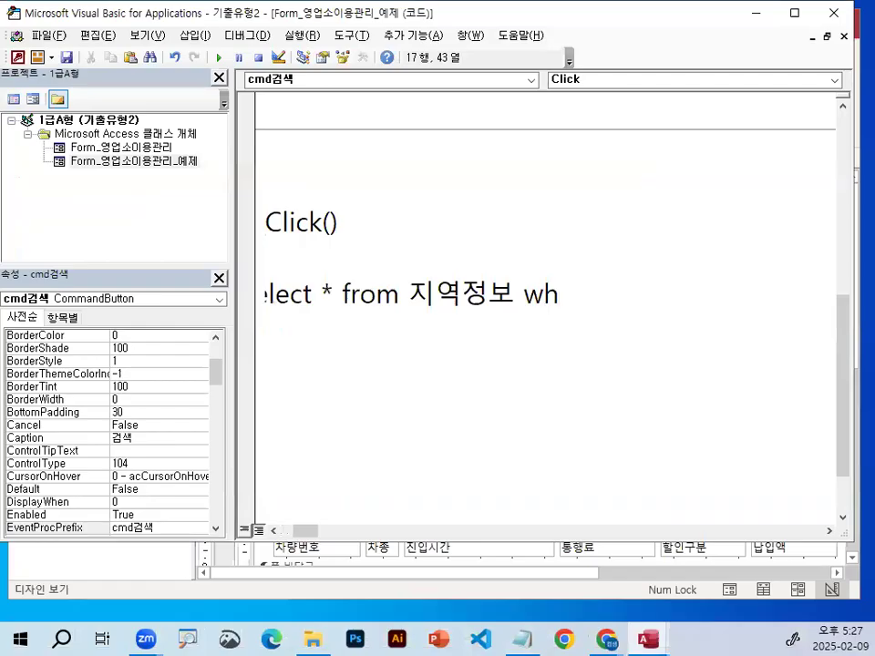
type("ere")
Check the condition field and control names in the Notepad notes and complete the query condition as "where 지역명"
left_click(526, 637)
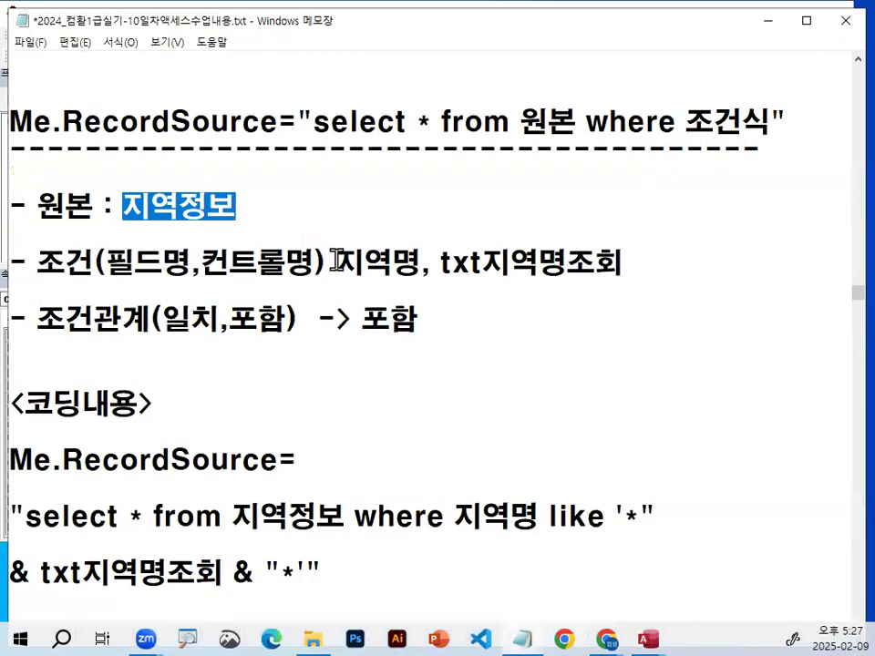
left_click_drag(337, 263, 412, 262)
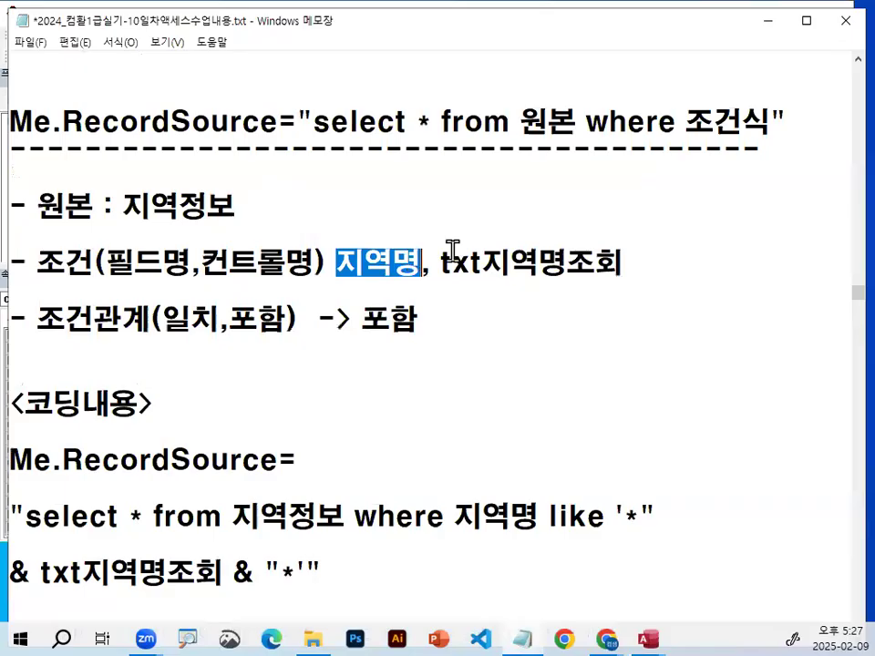
left_click_drag(441, 262, 622, 261)
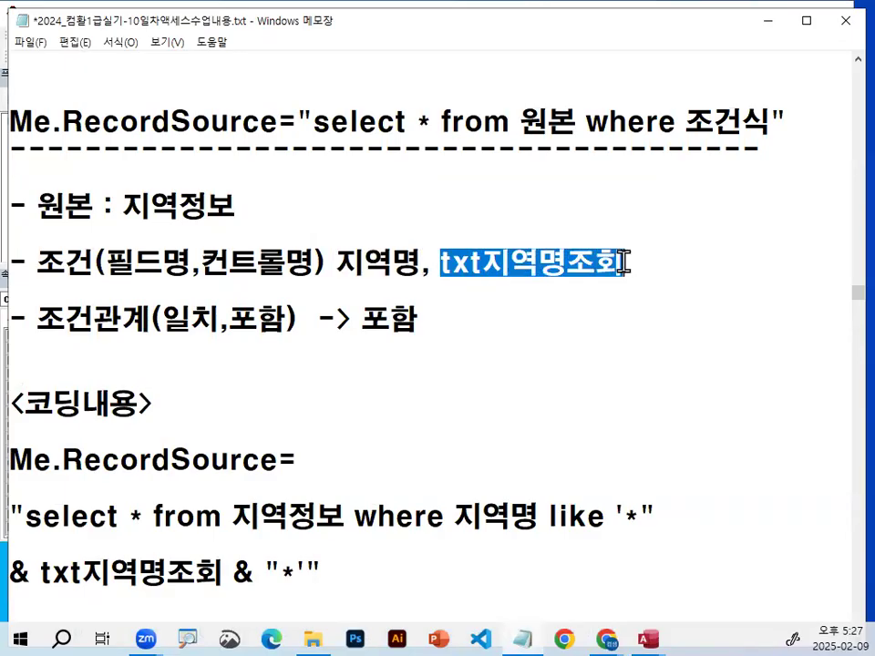
left_click(768, 20)
type("wl")
key("BackSpace")
key("BackSpace")
key("Hangul")
type("지역정보 where 지역명")
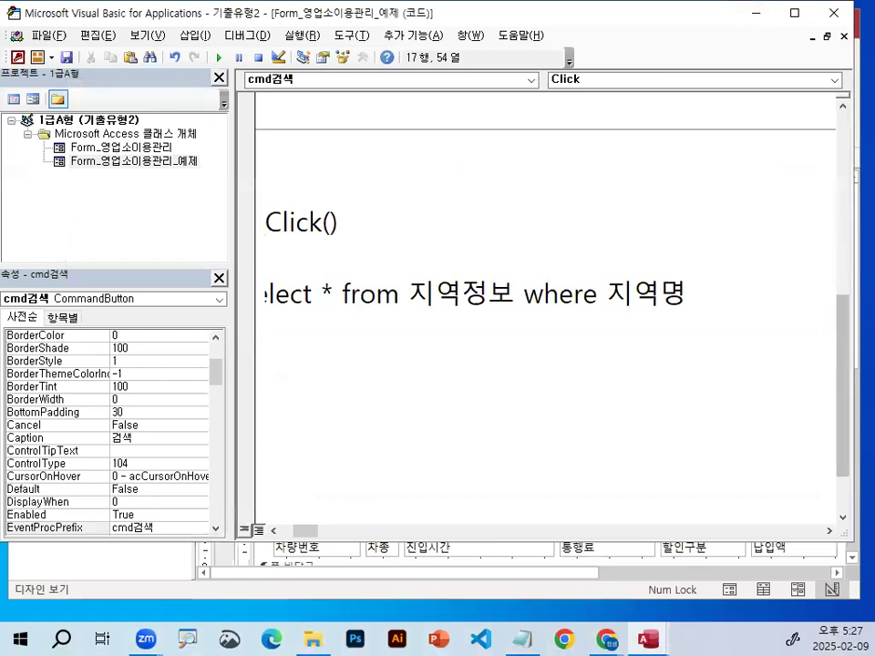
Append like '*" after 지역명, closing the first part of the query string
key("Hangul")
type("like '*")
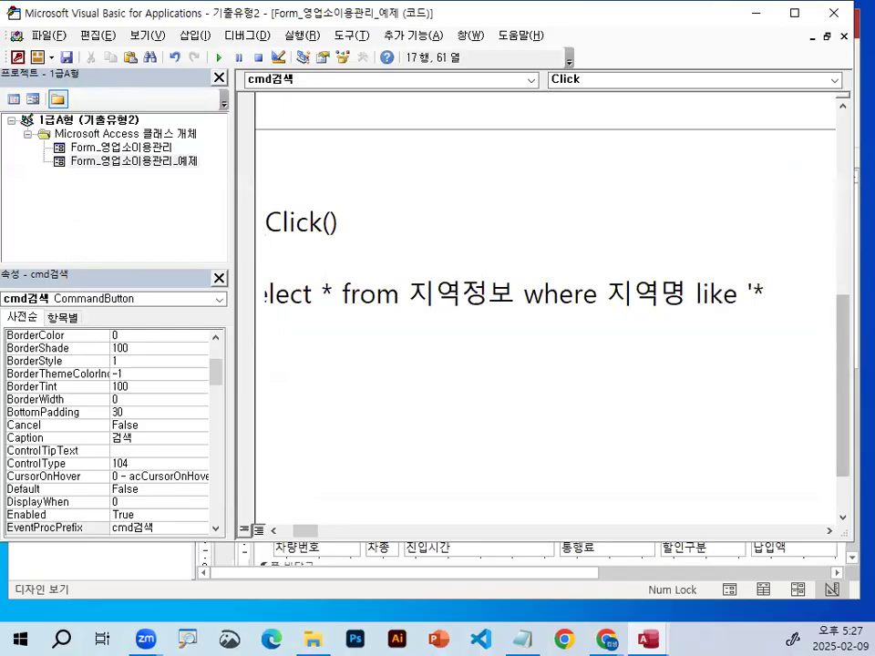
type("\"")
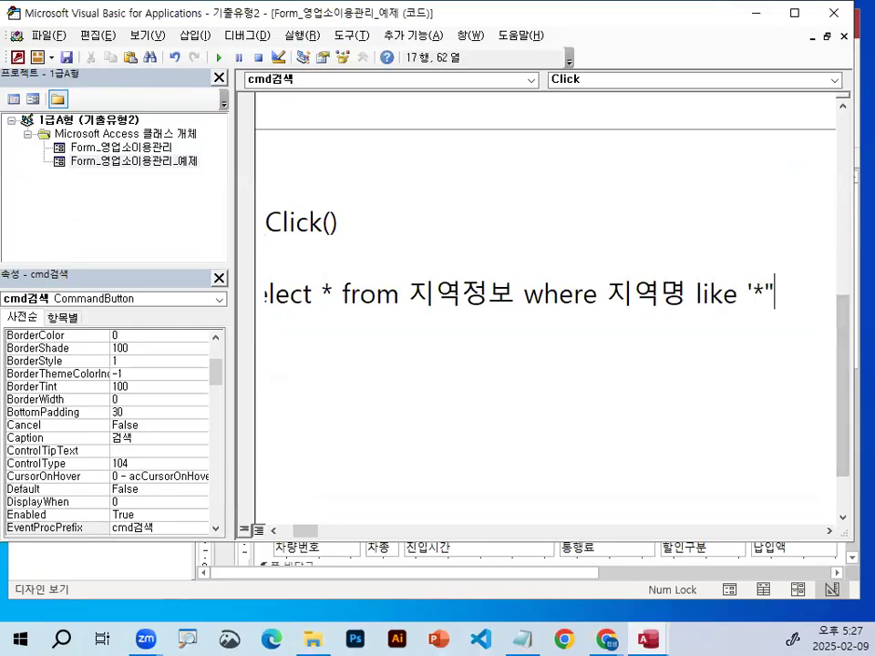
key("ctrl+2")
left_click_drag(278, 319, 786, 318)
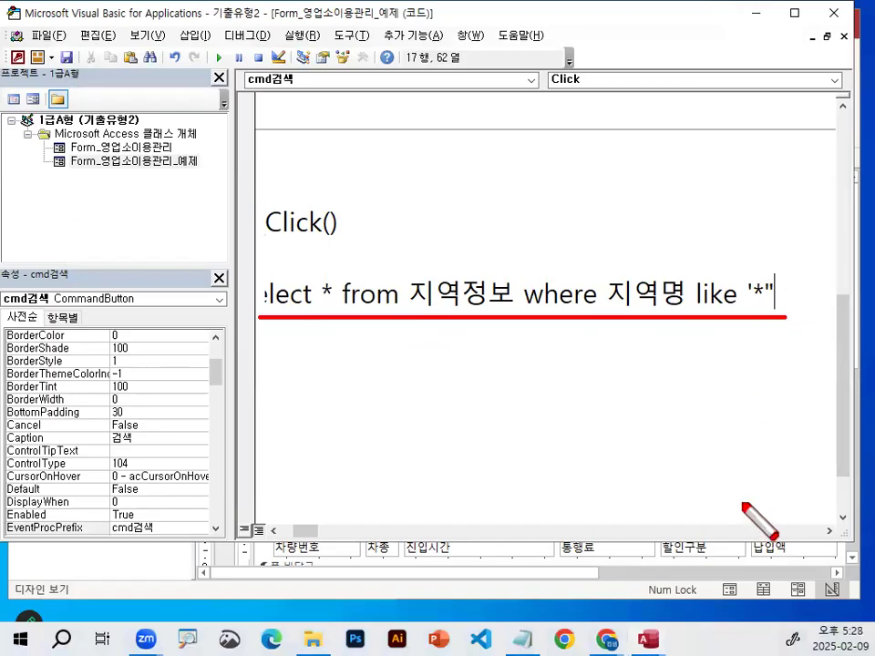
key("Escape")
Concatenate the search text box to the query string by adding & txt지역명조회
left_click(829, 531)
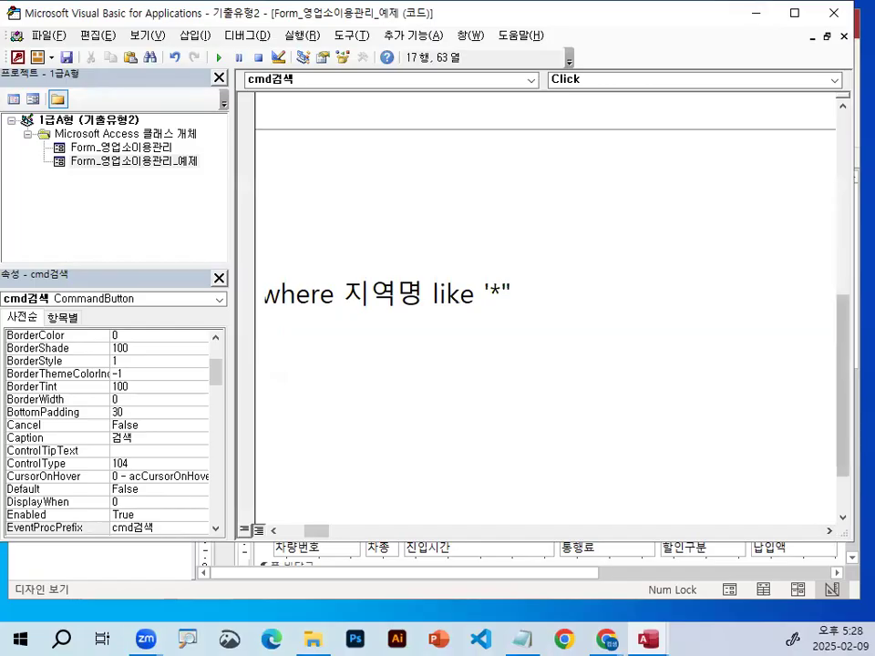
type("& cv")
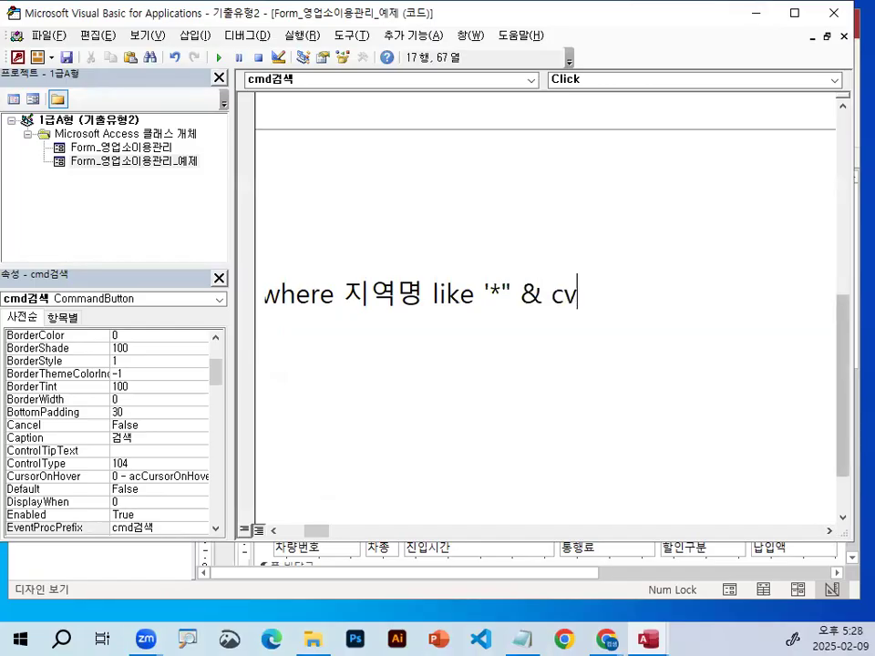
type("\\")
key("BackSpace")
key("BackSpace")
key("BackSpace")
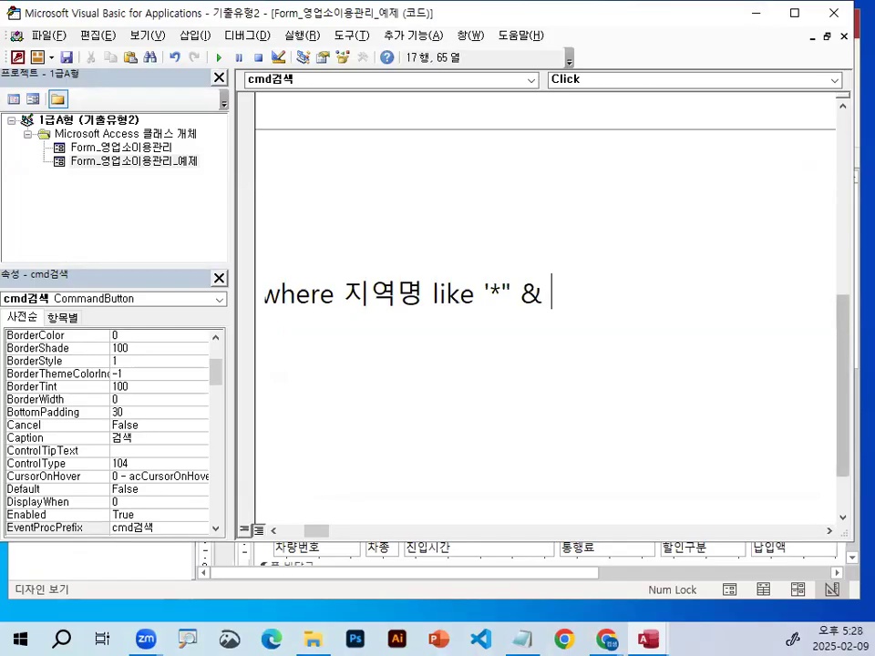
type("ㅅ")
key("BackSpace")
type("tx")
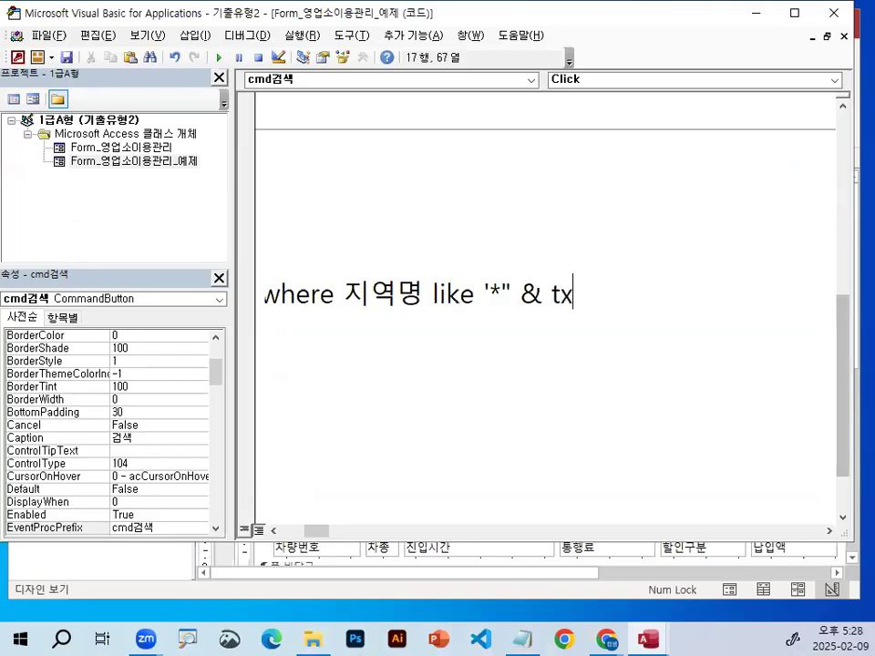
type("t지역명조호")
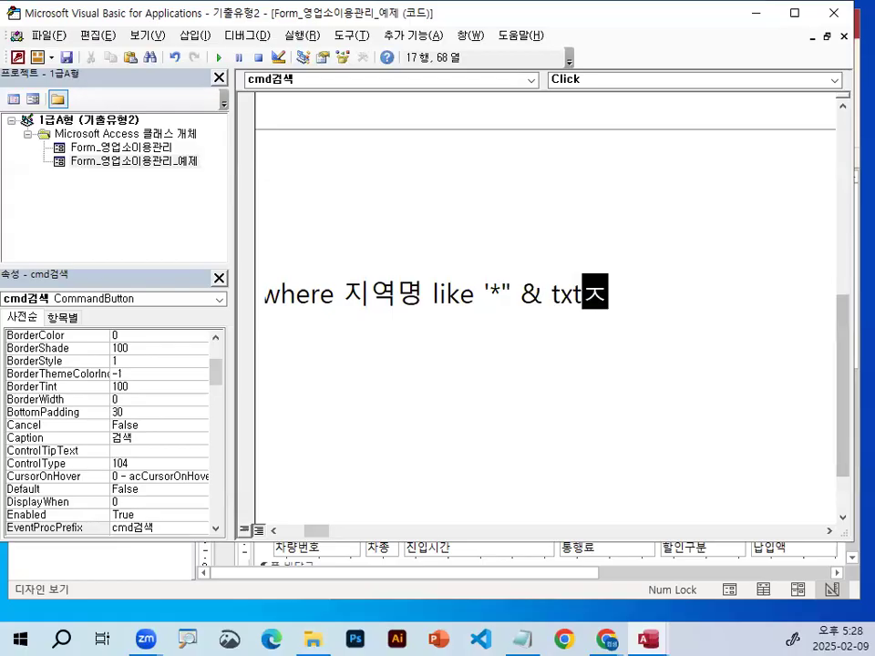
type("ㅣ")
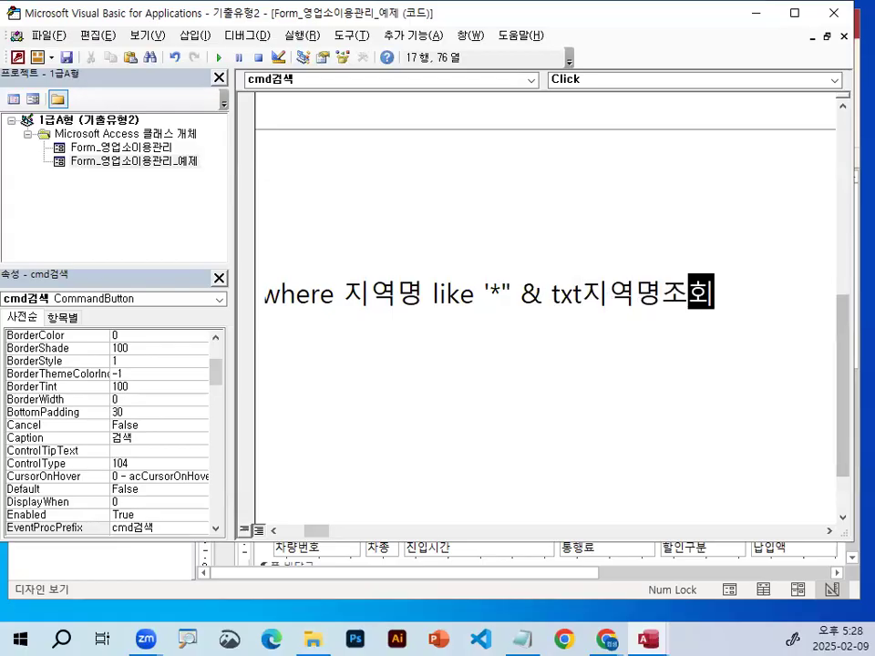
left_click_drag(558, 295, 652, 304)
left_click_drag(550, 294, 719, 290)
left_click(720, 291)
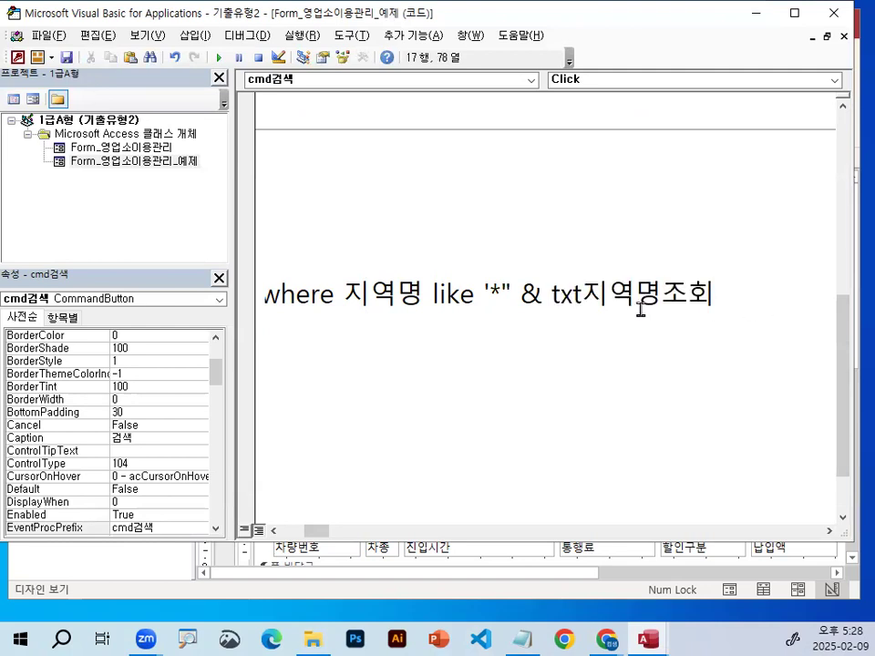
left_click_drag(552, 294, 703, 293)
left_click(720, 293)
Append & "*'" after txt지역명조회 and end the RecordSource statement with a new line
type("&")
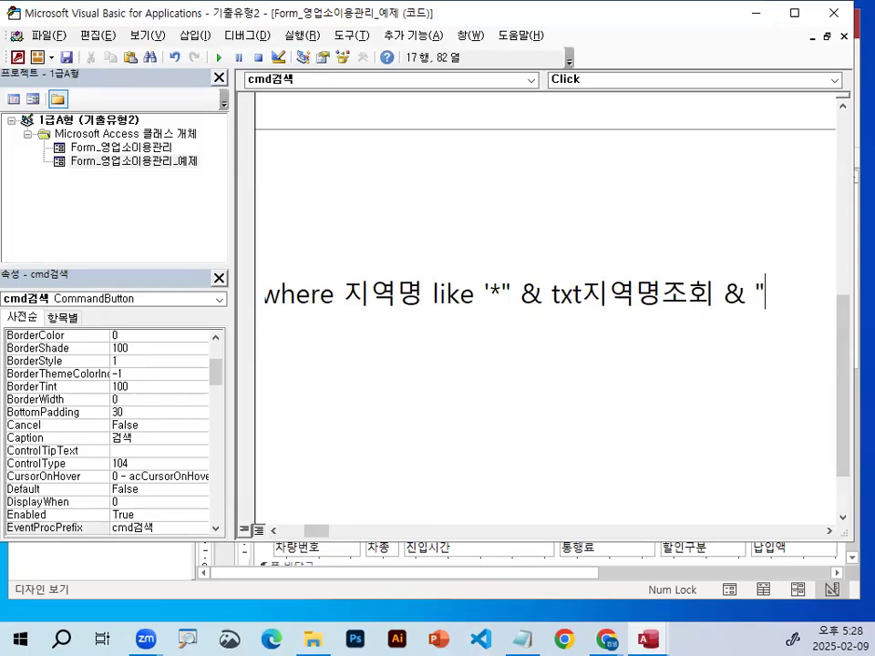
type(" \"*'")
type("\"")
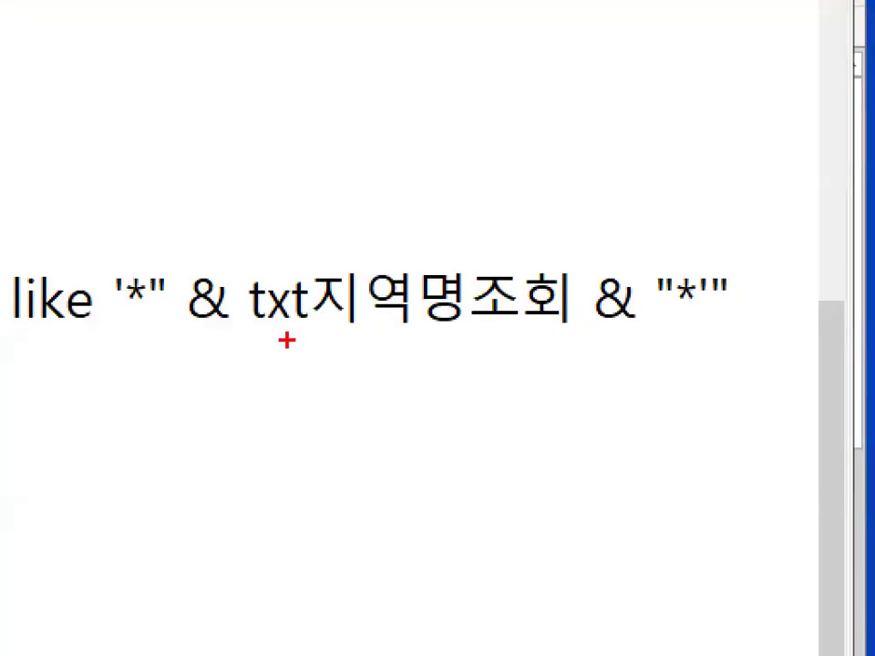
left_click_drag(262, 331, 587, 330)
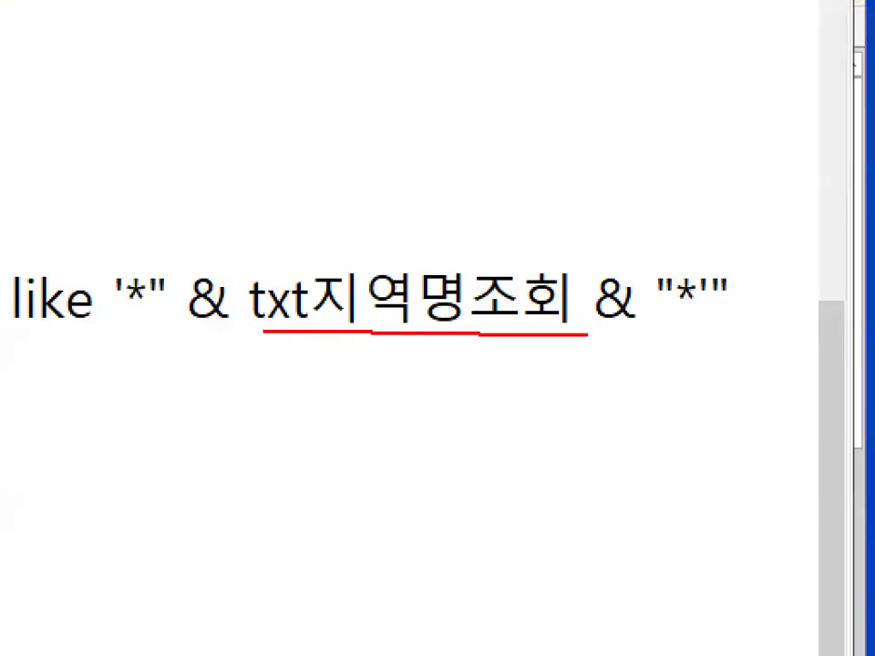
mouse_move(559, 244)
left_mouse_down()
mouse_move(605, 208)
mouse_move(631, 261)
mouse_move(654, 213)
left_mouse_up()
left_click_drag(656, 318, 756, 318)
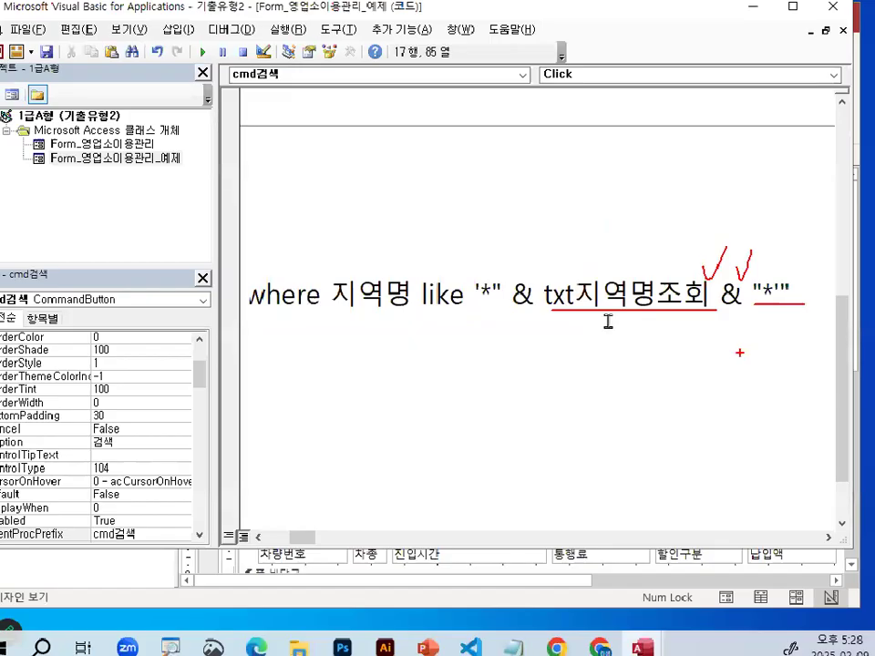
key("Return")
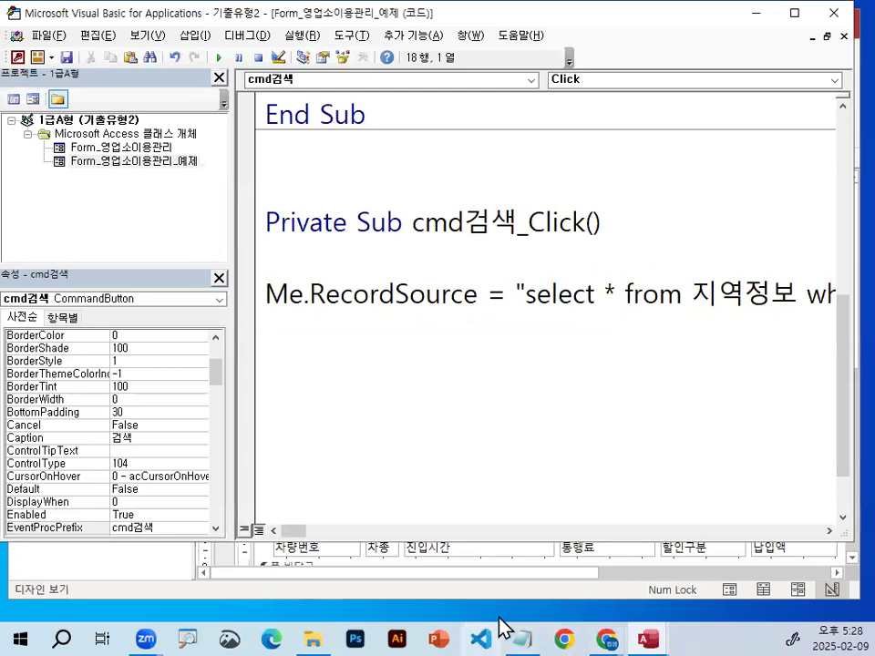
Add four blank lines below the dashed separator under the 코딩내용 section of the Notepad notes
left_click(522, 638)
scroll(283, 395, "down", 3)
left_click(214, 439)
key("Return")
key("Return")
key("Return")
key("Return")
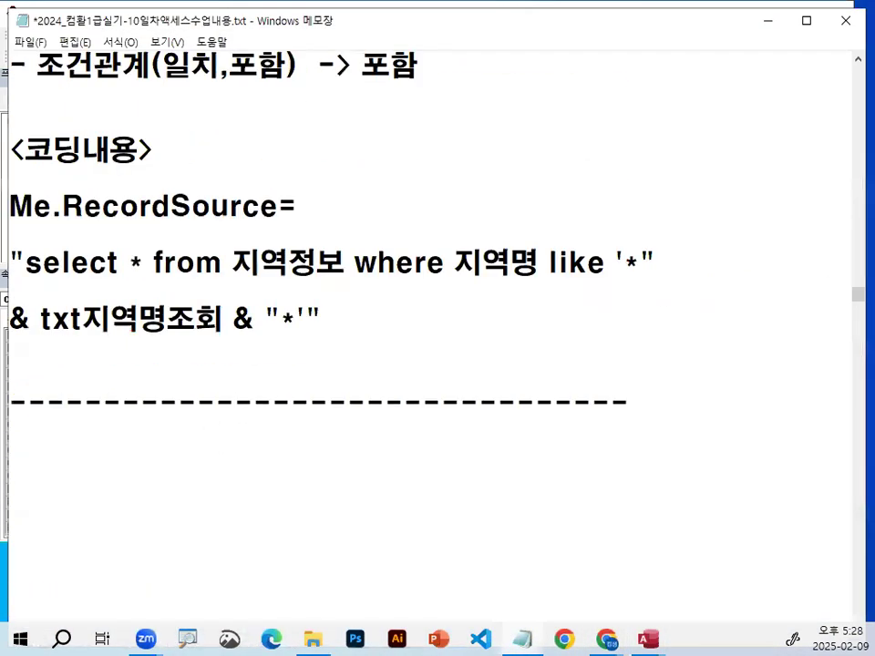
Review the full Me.RecordSource statement under 코딩내용 in the notes, including its line split
key("ctrl+2")
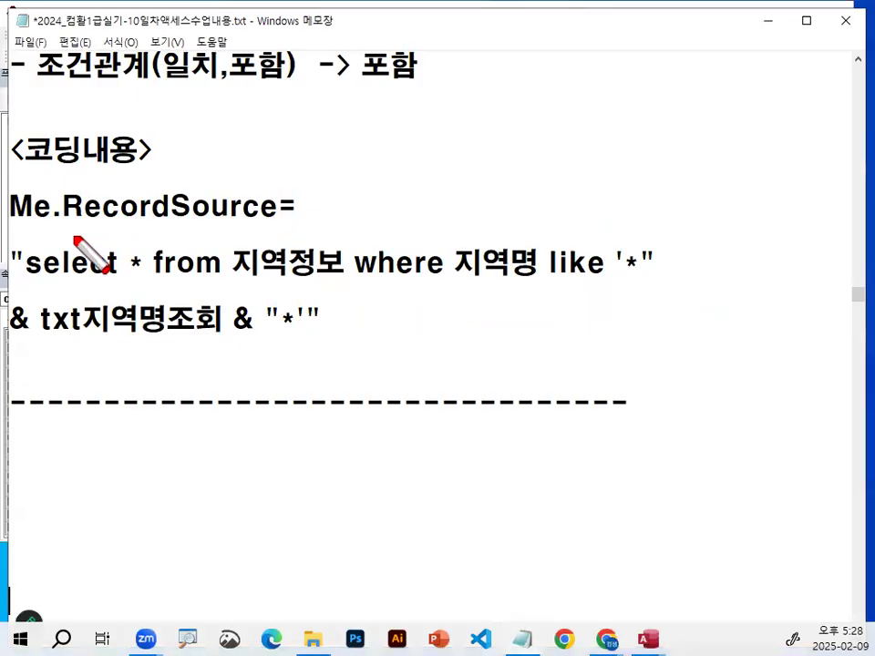
left_click_drag(9, 217, 261, 217)
mouse_move(320, 211)
left_mouse_down()
mouse_move(474, 211)
mouse_move(470, 228)
left_mouse_up()
left_click_drag(28, 288, 651, 288)
left_click_drag(14, 343, 322, 344)
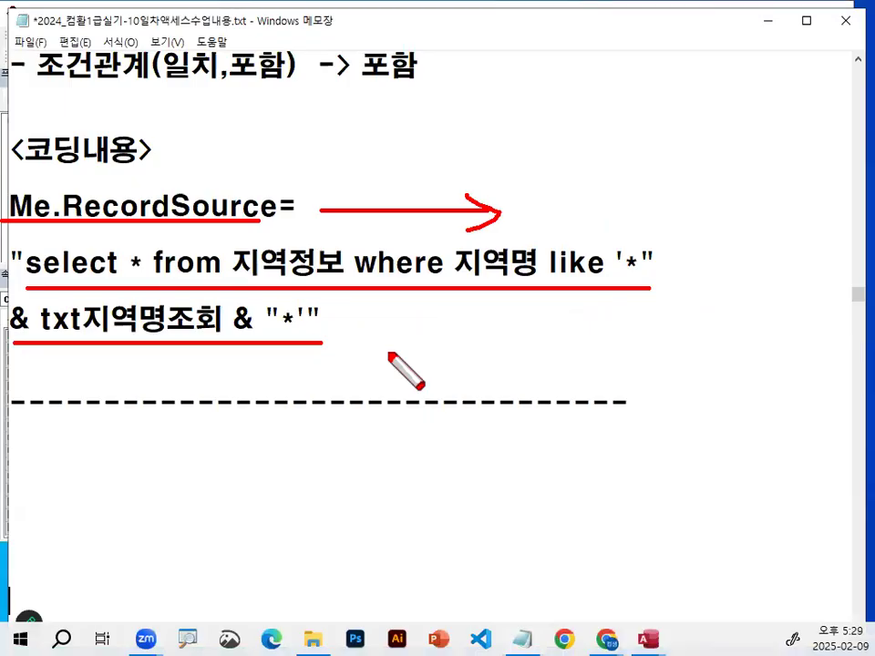
key("Escape")
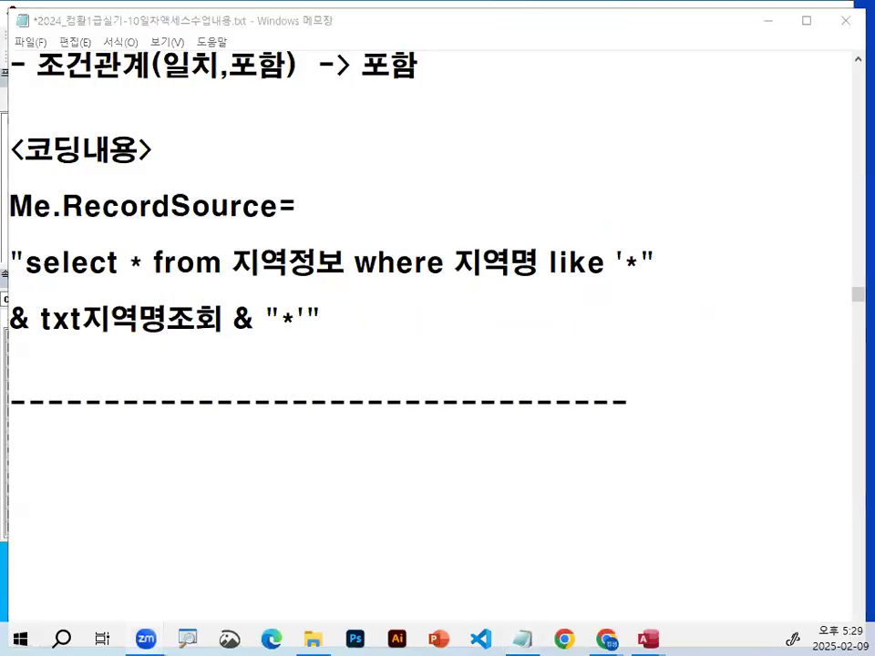
left_click(330, 297)
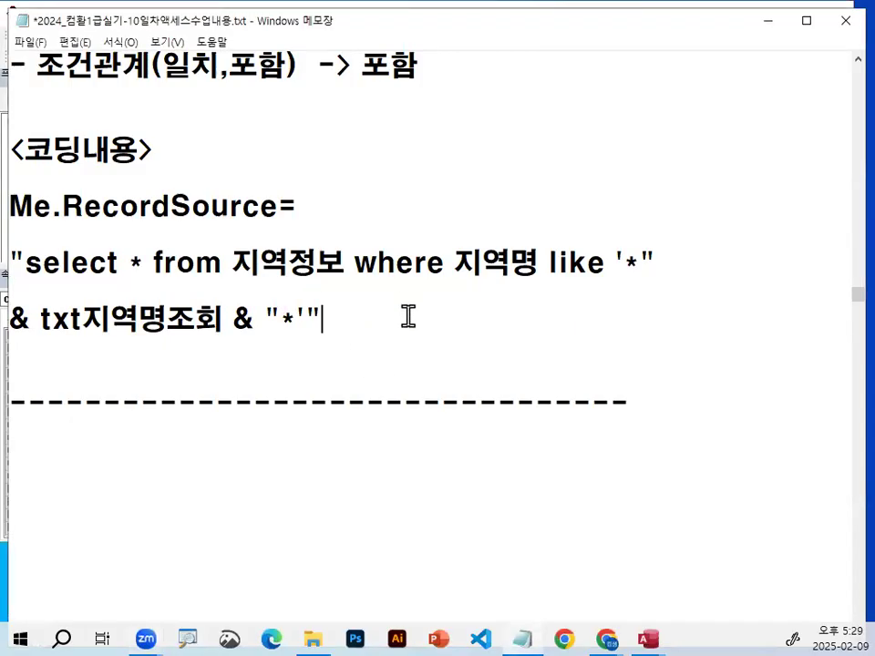
Leave the notes, close the VBA code editor and save the 영업소이용관리_예제 form in Access
left_click(770, 20)
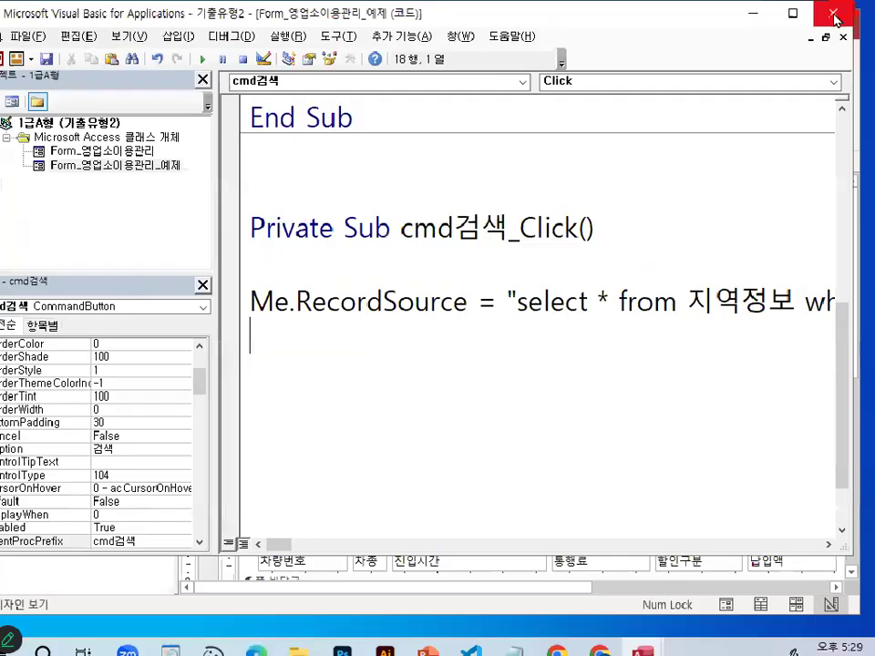
left_click(833, 16)
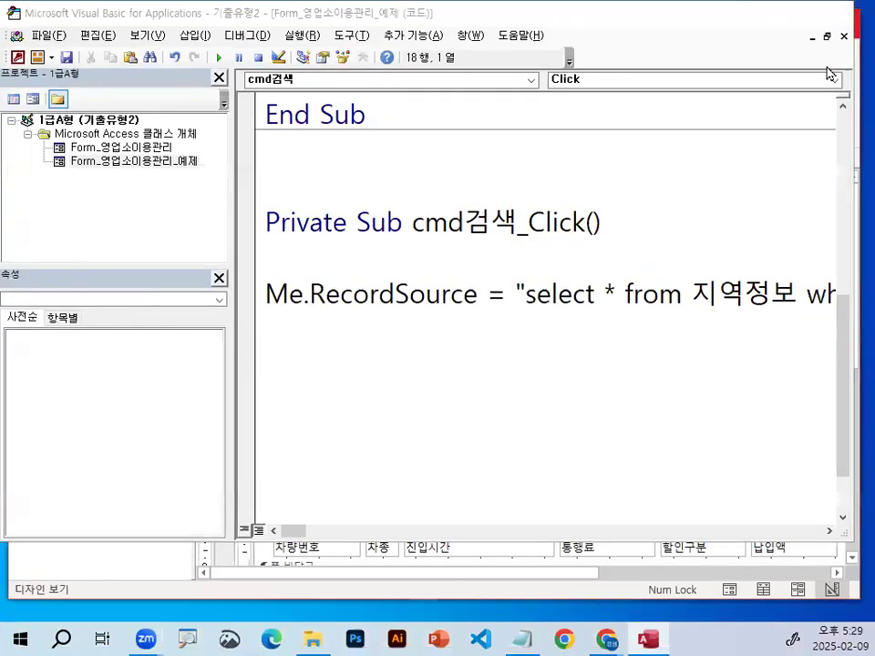
left_click(32, 25)
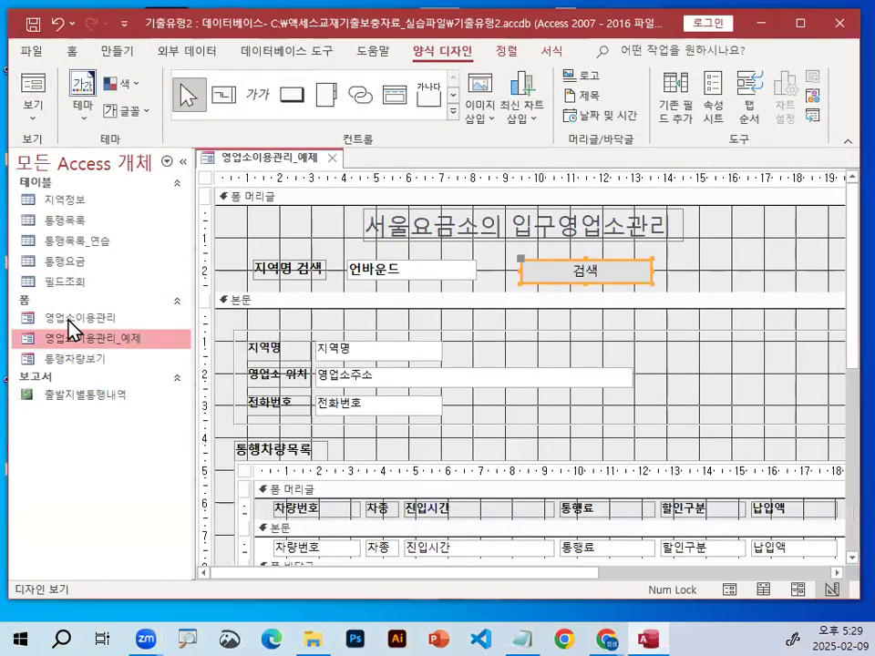
Open the 지역정보 table, examine the 지역명 values such as 부산 and 광주, and close the table
double_click(64, 200)
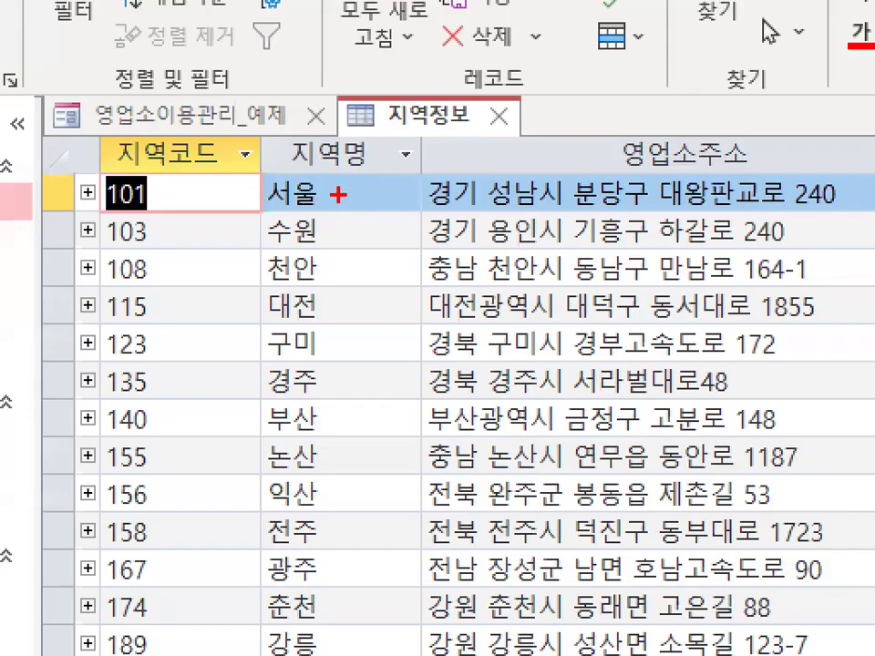
mouse_move(338, 193)
left_mouse_down()
mouse_move(266, 175)
mouse_move(330, 189)
left_mouse_up()
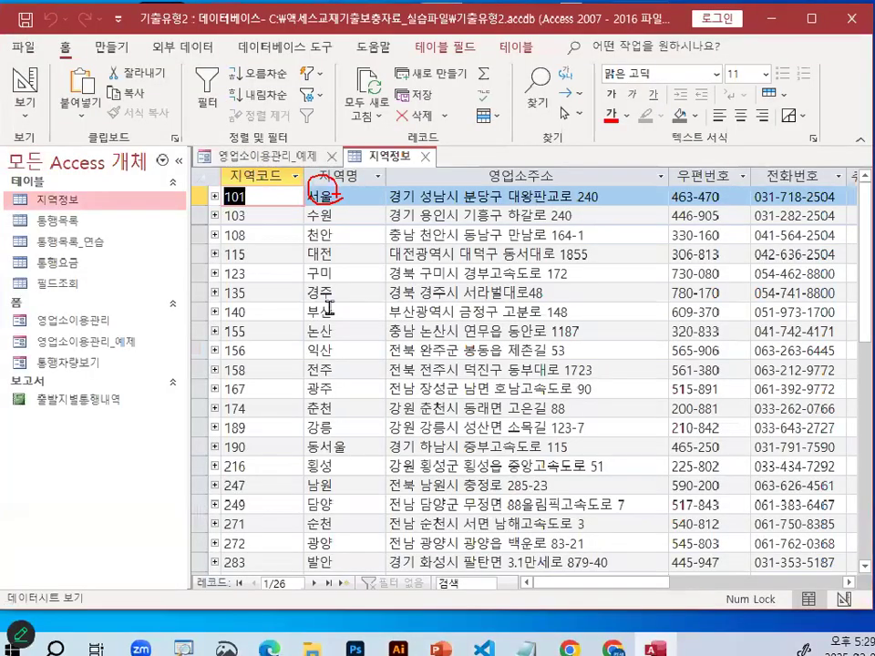
left_click_drag(306, 281, 304, 309)
left_click_drag(284, 267, 330, 217)
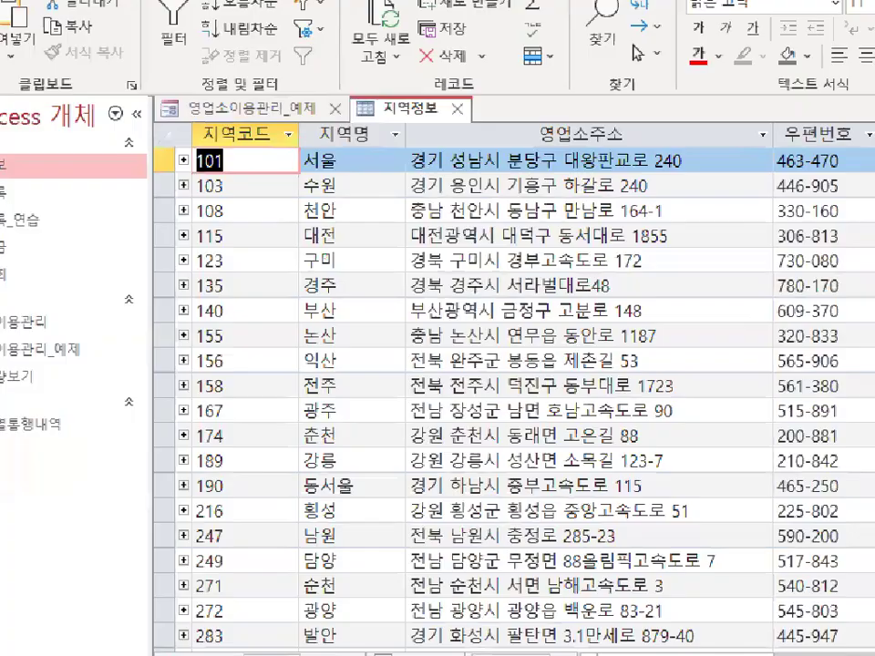
mouse_move(294, 314)
left_mouse_down()
mouse_move(325, 314)
mouse_move(292, 325)
left_mouse_up()
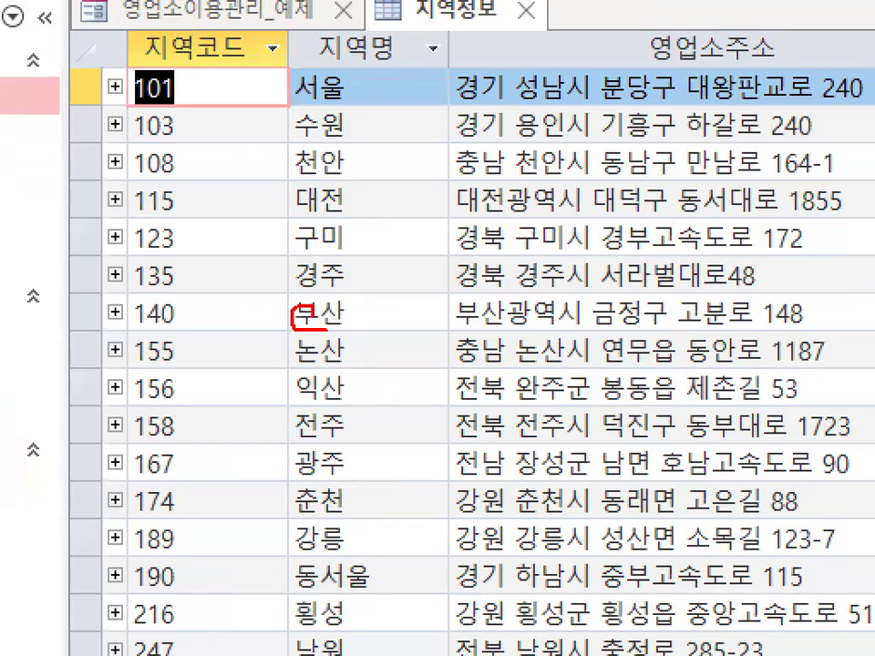
mouse_move(296, 445)
left_mouse_down()
mouse_move(278, 478)
mouse_move(314, 449)
left_mouse_up()
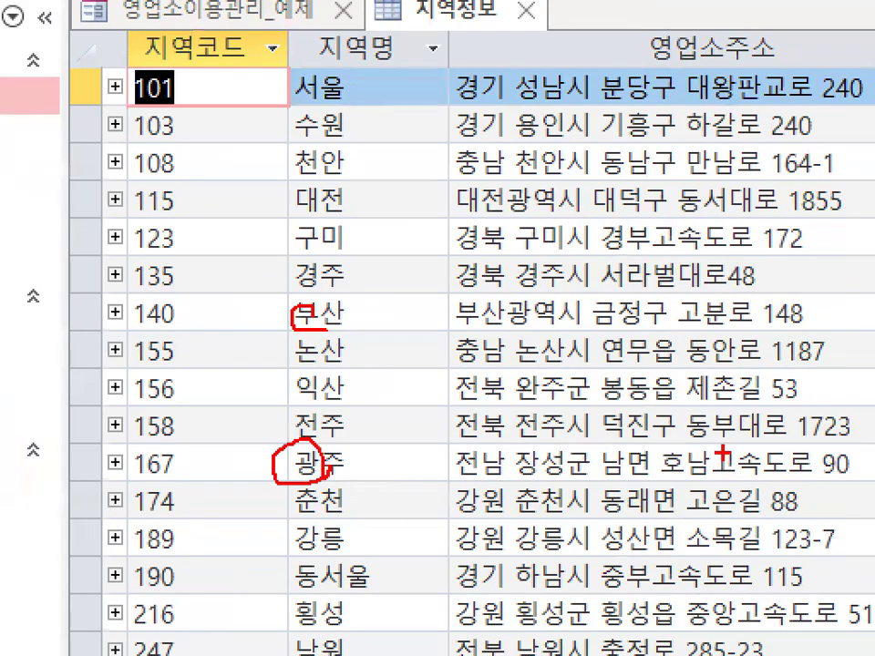
key("Escape")
left_click(423, 158)
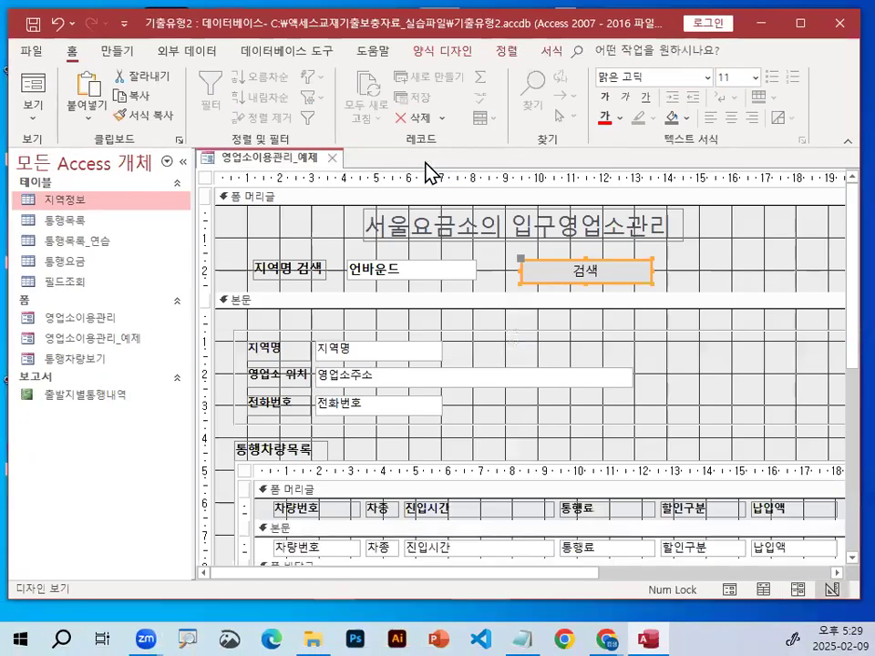
Show the 영업소이용관리_예제 form in Form view and run its region name search with 부
left_click(36, 87)
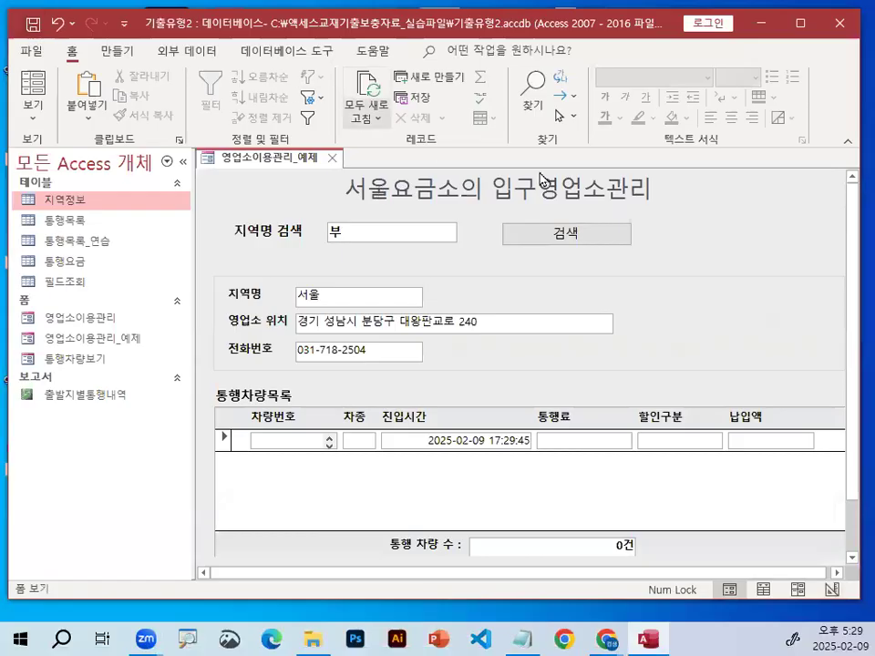
left_click(625, 232)
key("ctrl+1")
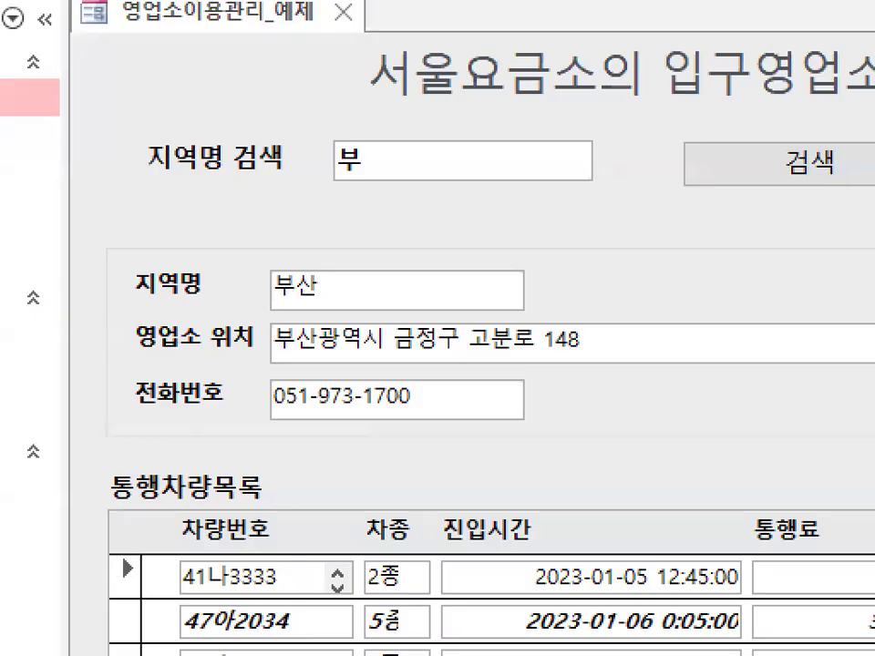
Run the form's 지역명 검색 with 광 in place of 부
left_click(364, 297)
left_click_drag(360, 319, 336, 336)
key("Escape")
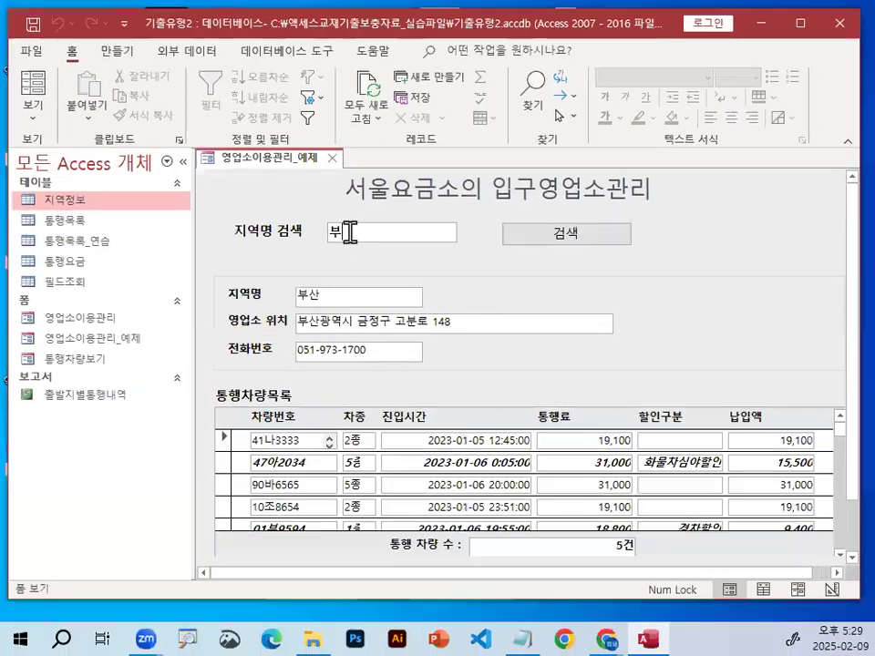
type("광")
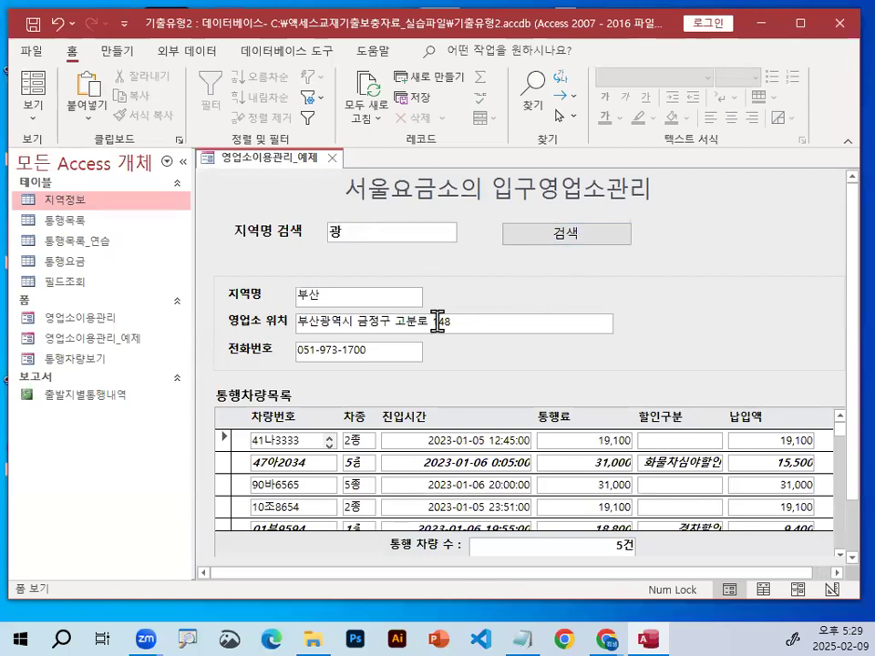
left_click(572, 233)
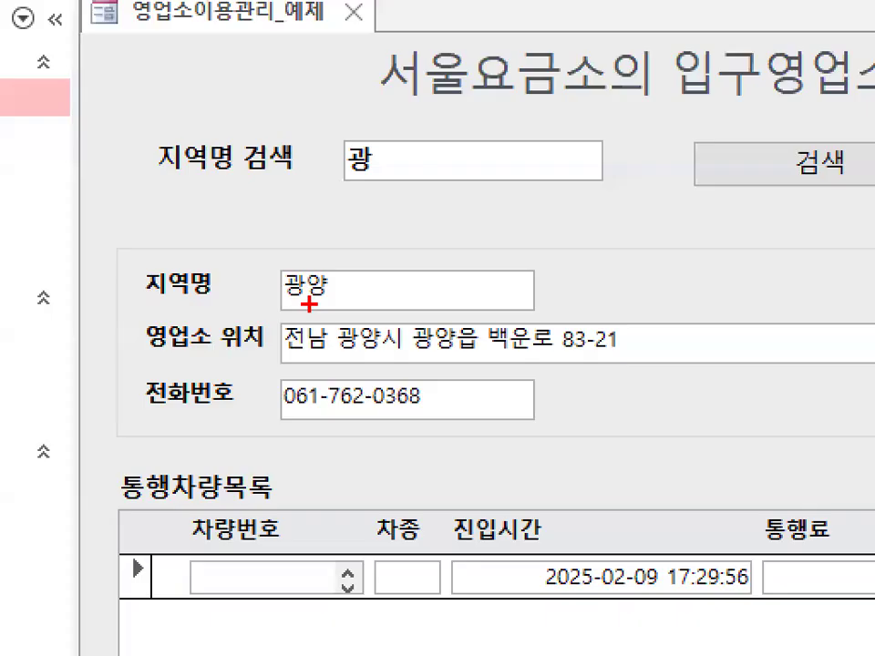
Examine the 지역명, 통행차량목록 and record navigation area of the form for the 광 search
left_click_drag(345, 259, 344, 372)
left_click_drag(315, 277, 319, 274)
key("Escape")
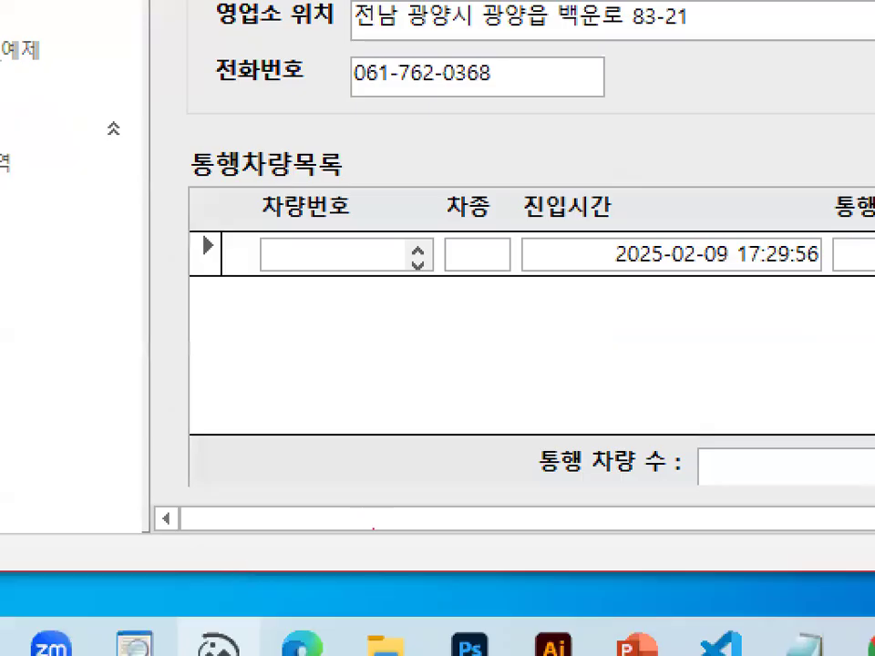
left_click_drag(306, 582, 309, 577)
left_click_drag(364, 576, 306, 580)
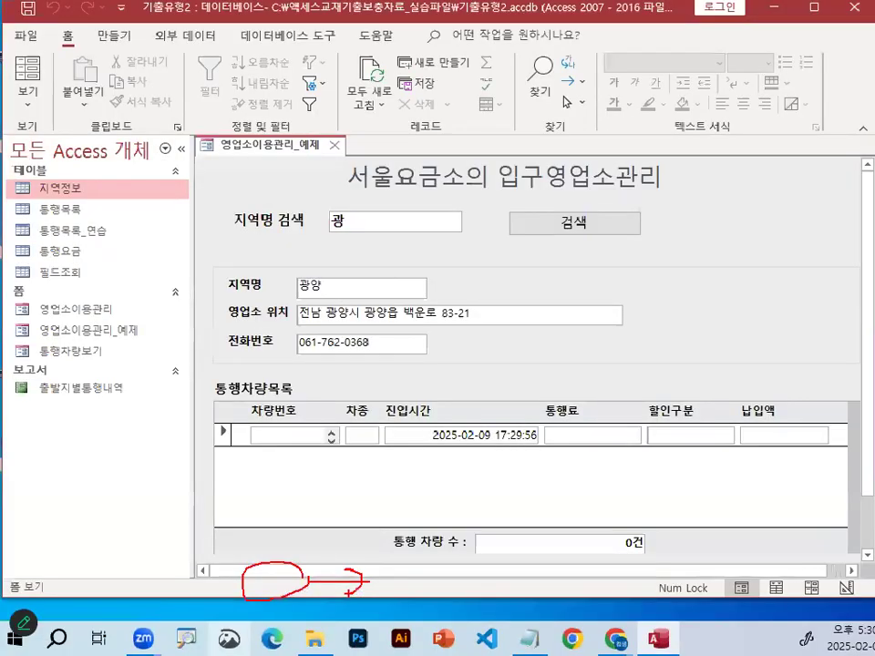
scroll(654, 598, "down", 1)
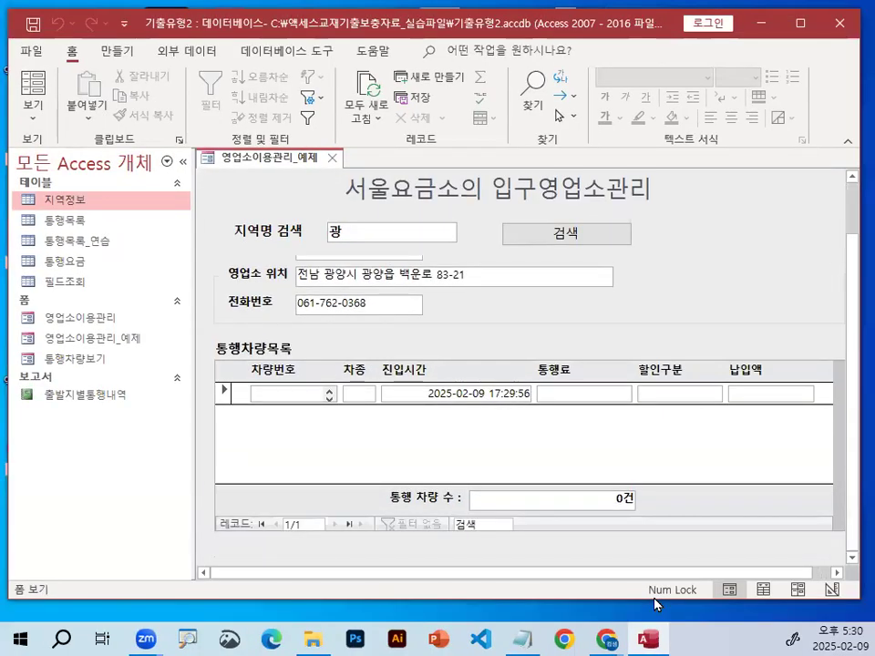
mouse_move(274, 584)
left_mouse_down()
mouse_move(279, 592)
mouse_move(288, 552)
mouse_move(315, 608)
left_mouse_up()
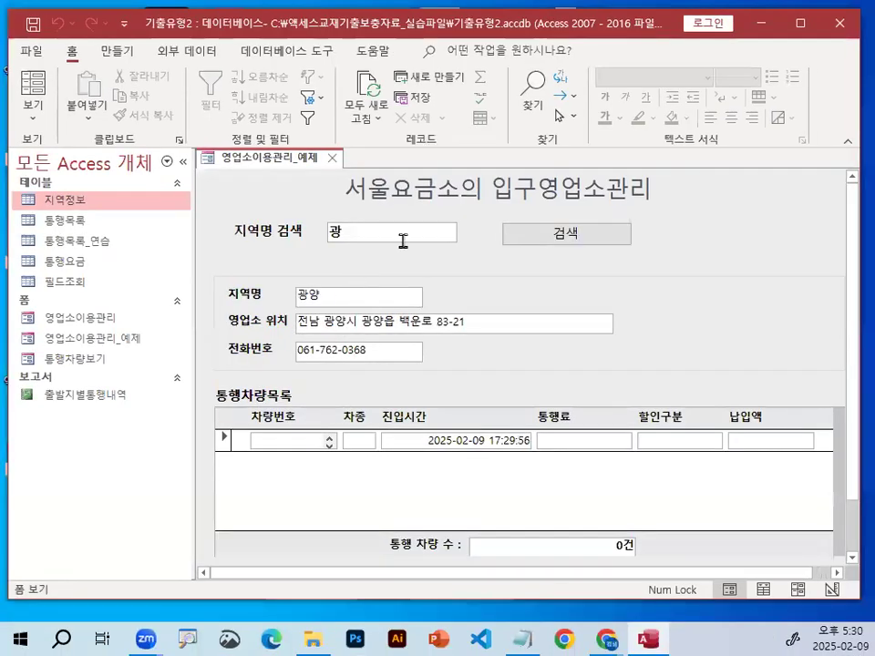
left_click_drag(319, 268, 335, 295)
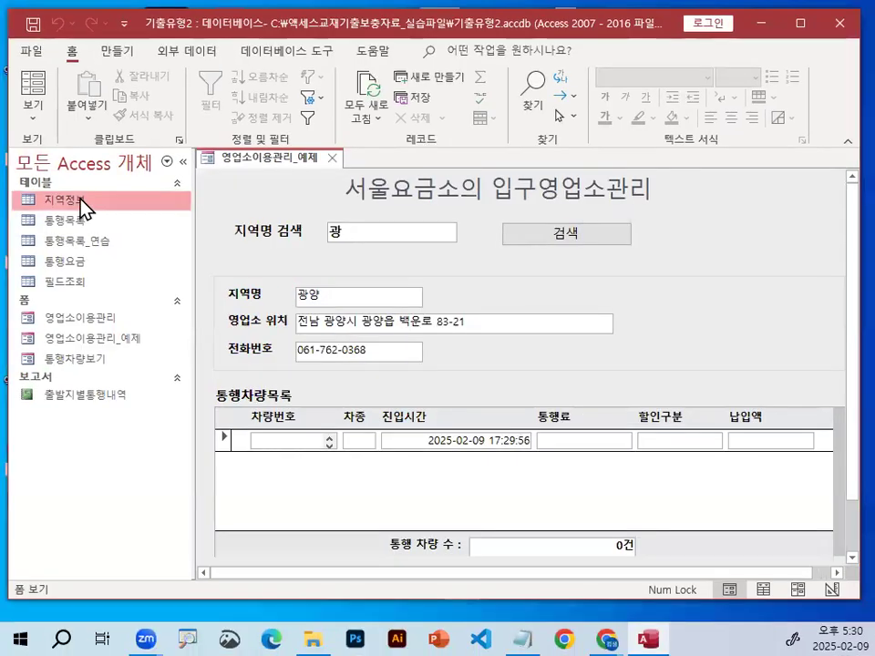
Open the 지역정보 table, locate 광양 under 지역명, close the table and compare it with the form's search result
double_click(75, 200)
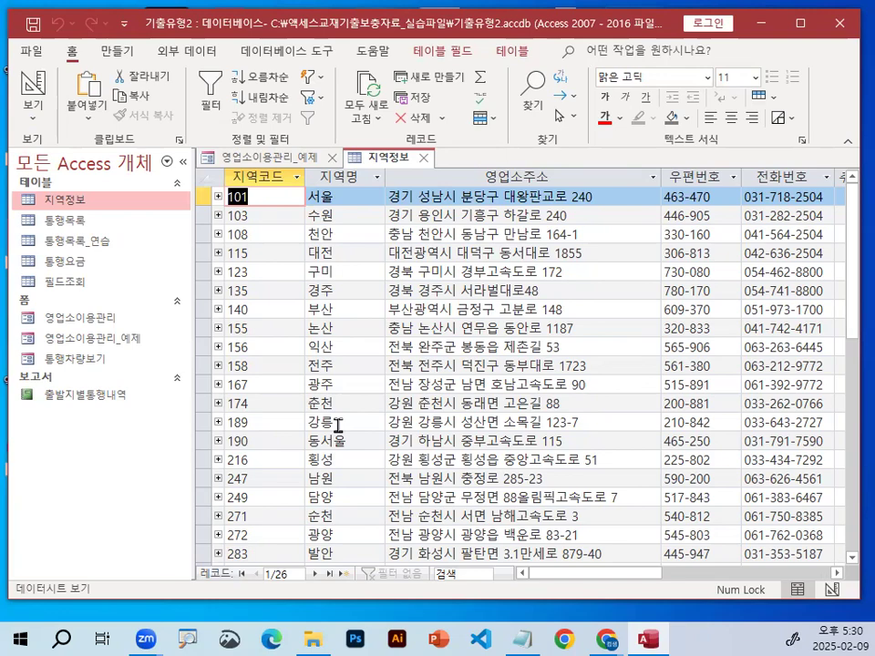
scroll(337, 426, "down", 1)
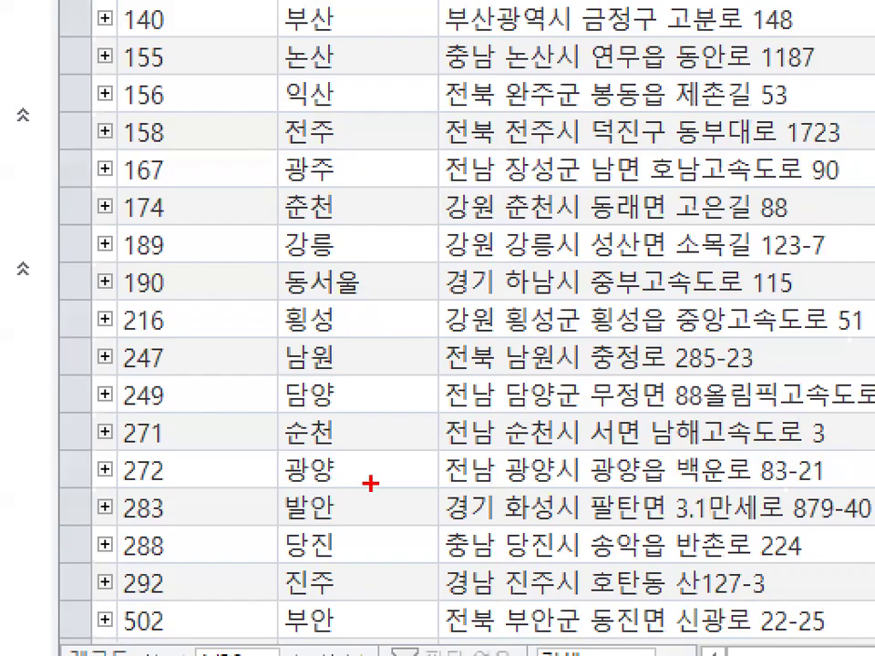
left_click_drag(353, 445, 371, 489)
left_click_drag(321, 440, 383, 354)
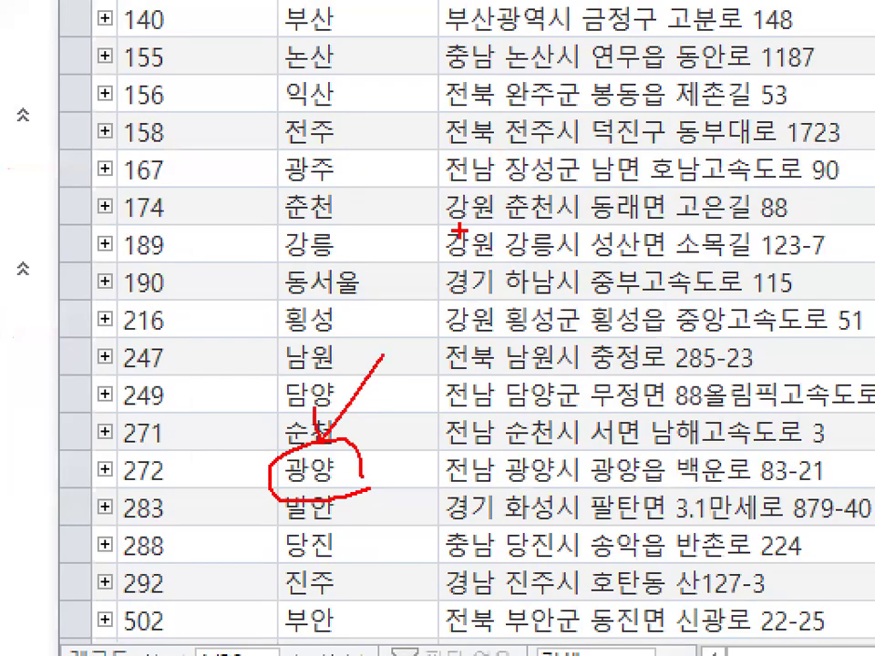
key("Escape")
left_click(424, 160)
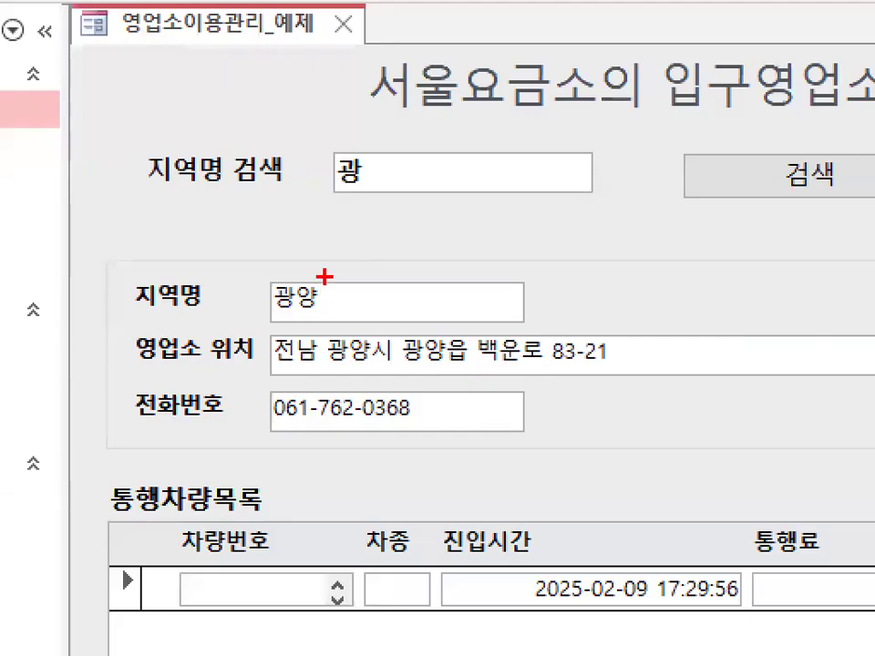
mouse_move(404, 263)
left_mouse_down()
mouse_move(286, 215)
mouse_move(402, 261)
left_mouse_up()
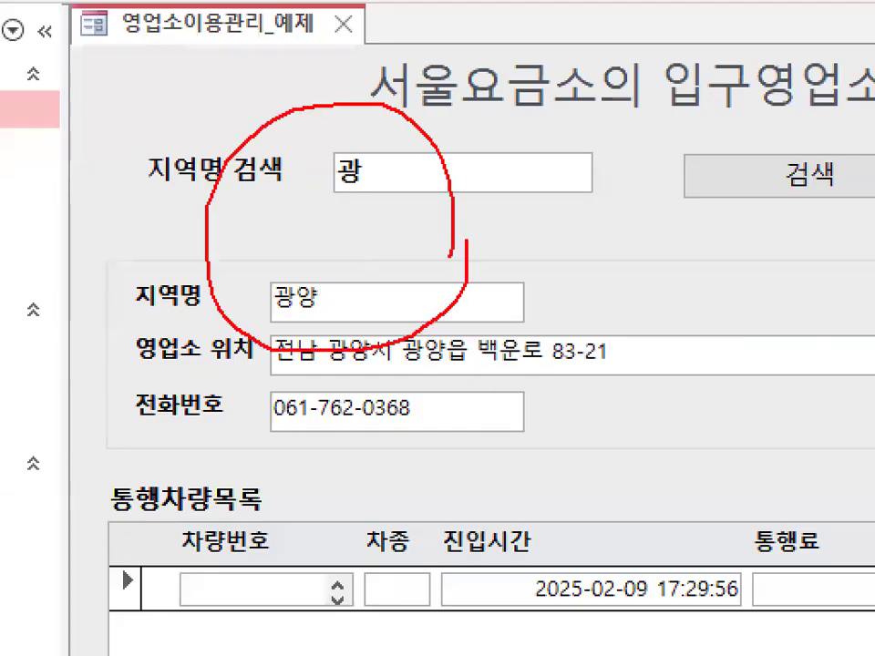
key("Escape")
Switch to the Notepad class notes and review the RecordSource 속성 syntax and the statement under 코딩내용
left_click(521, 638)
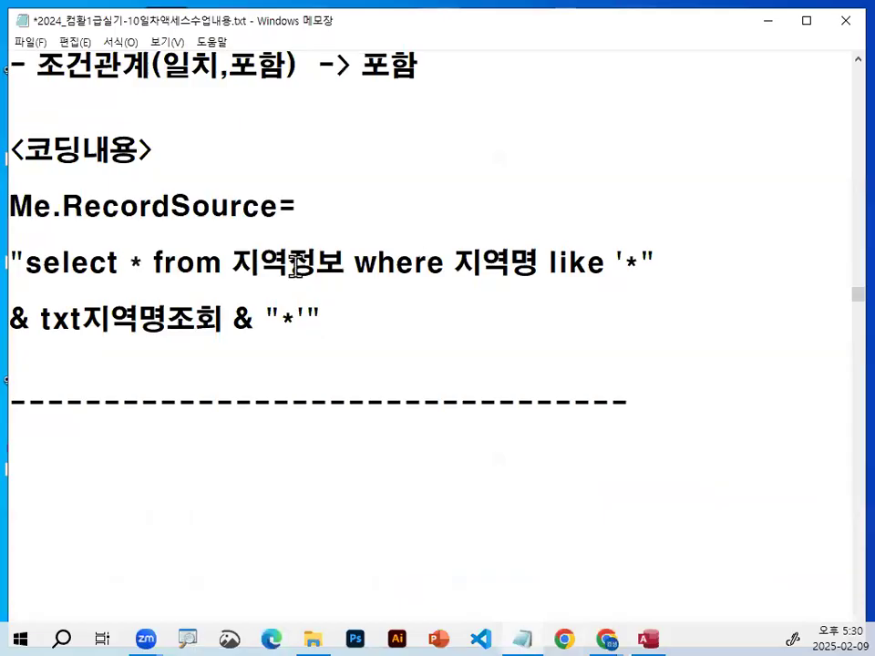
left_click(218, 228)
key("shift+Home")
scroll(219, 228, "up", 2)
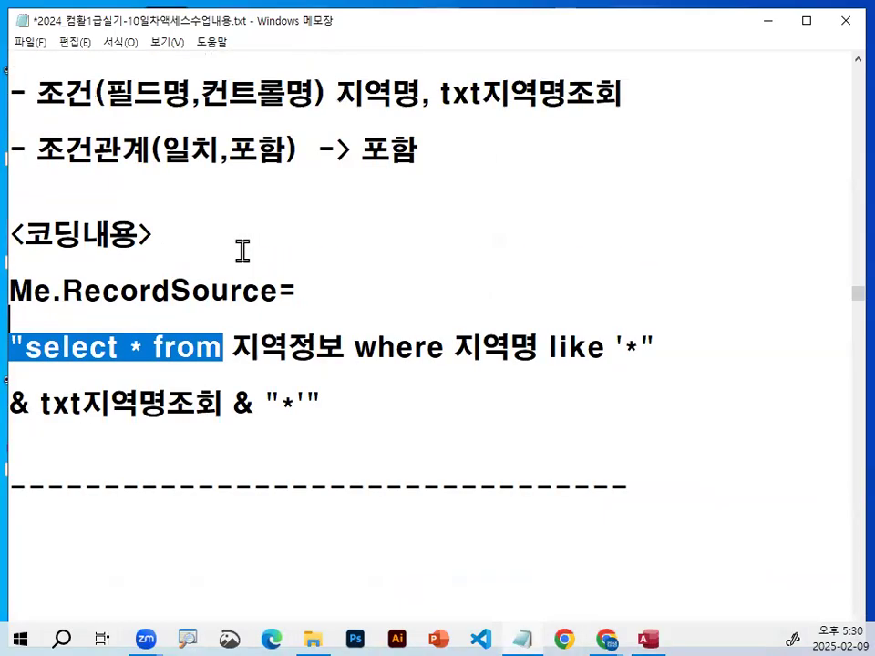
scroll(196, 209, "up", 1)
key("ctrl+2")
left_click_drag(9, 253, 672, 254)
mouse_move(202, 195)
left_mouse_down()
mouse_move(155, 132)
mouse_move(259, 192)
left_mouse_up()
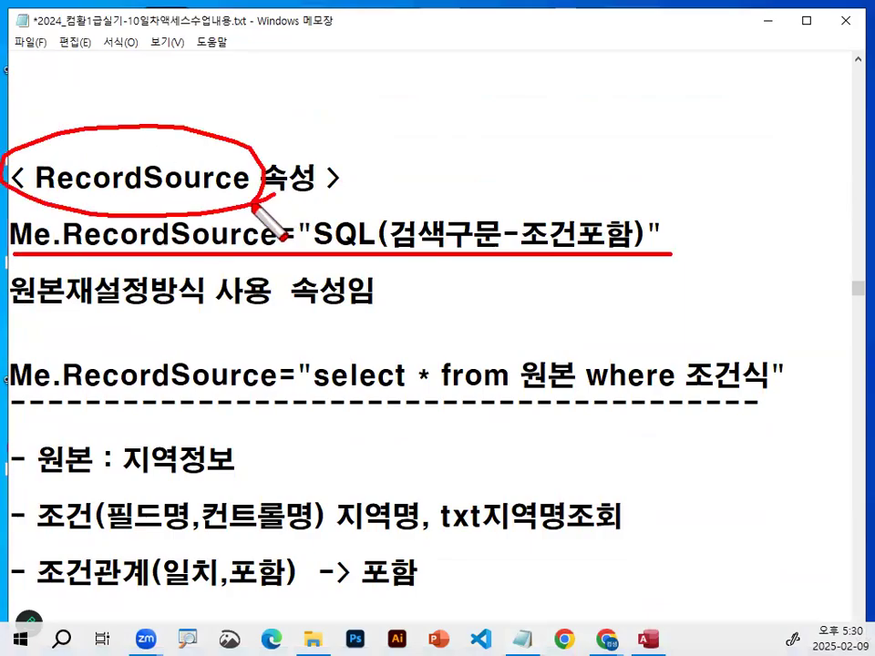
key("Escape")
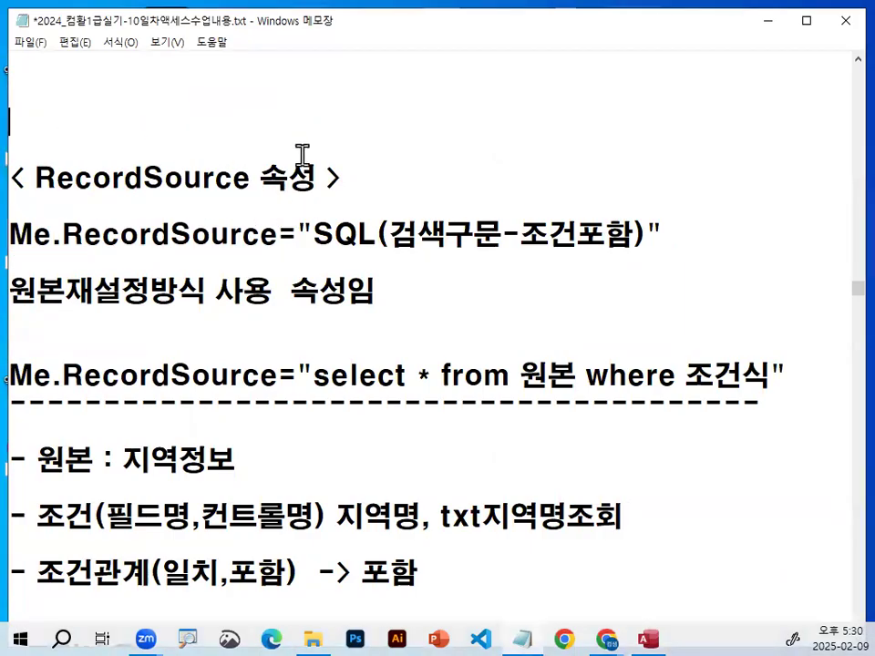
scroll(383, 224, "down", 1)
scroll(383, 224, "down", 3)
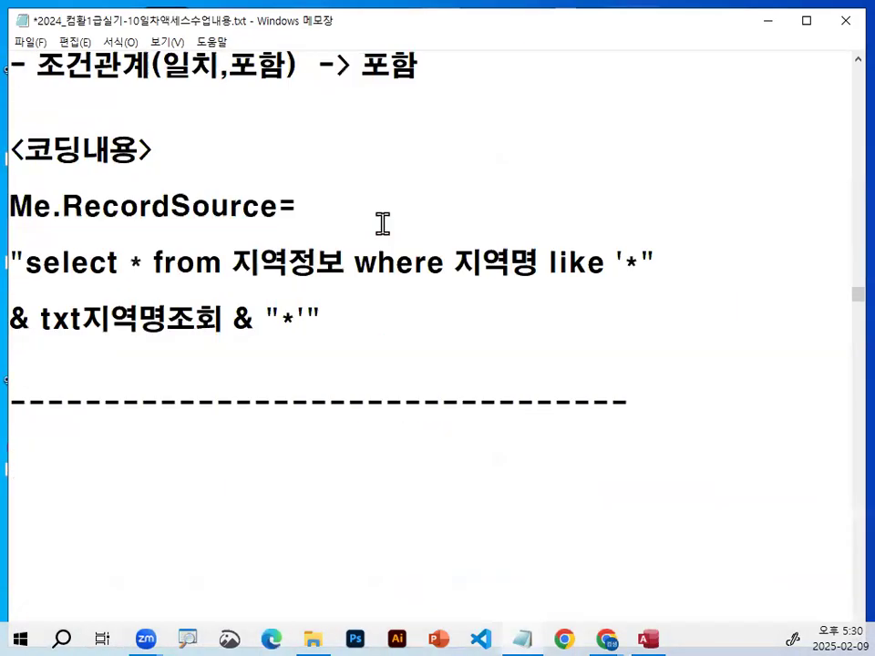
Delete the surplus blank lines between the RecordSource section's closing dashed line and the 폼닫기 (2가지 유형) heading
left_click(247, 335)
key("Delete")
key("Delete")
key("Delete")
key("Delete")
key("Delete")
key("Delete")
key("Delete")
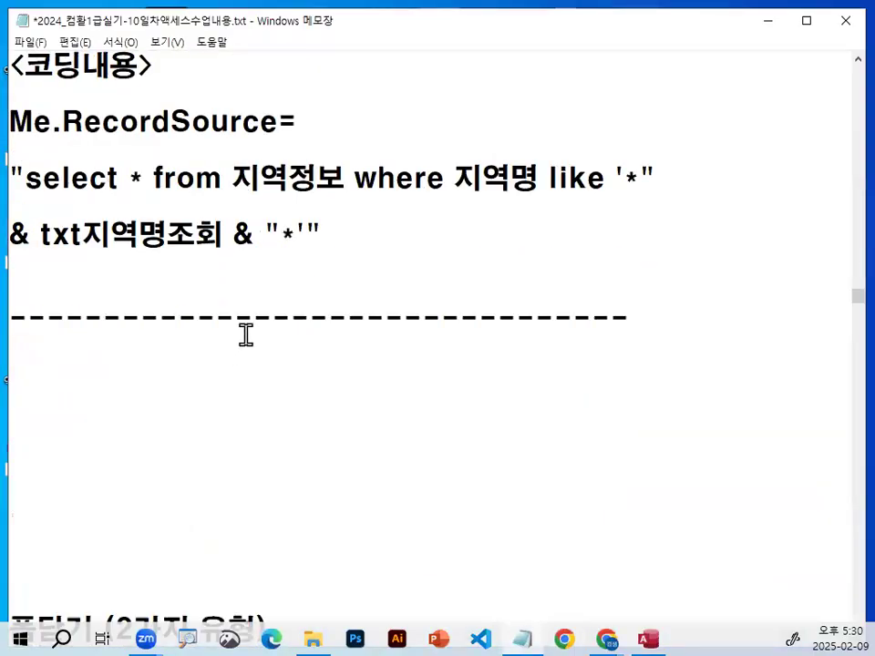
key("Delete")
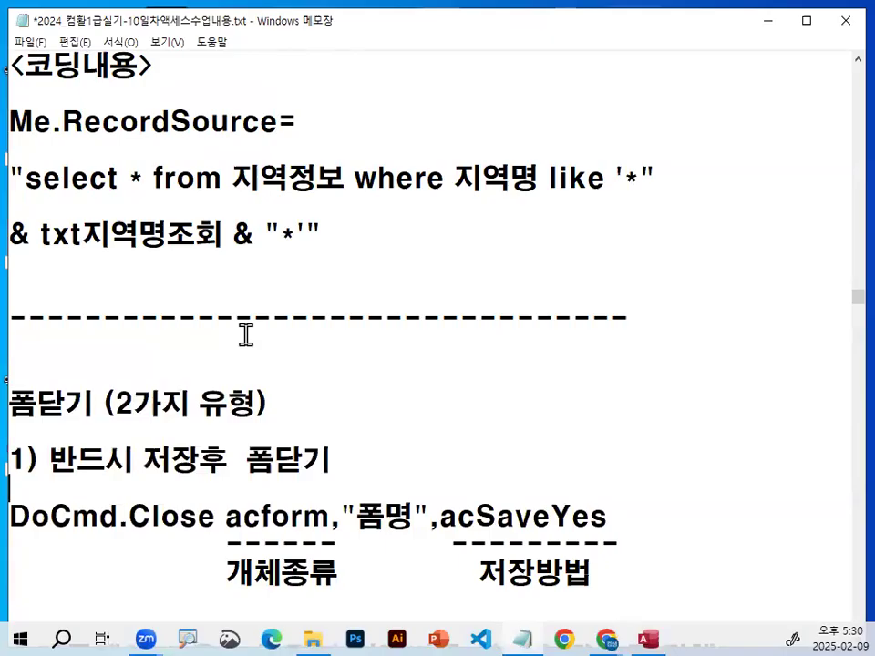
Insert two blank lines above the 폼닫기 (2가지 유형) heading in the notes
scroll(246, 335, "down", 1)
scroll(294, 332, "down", 1)
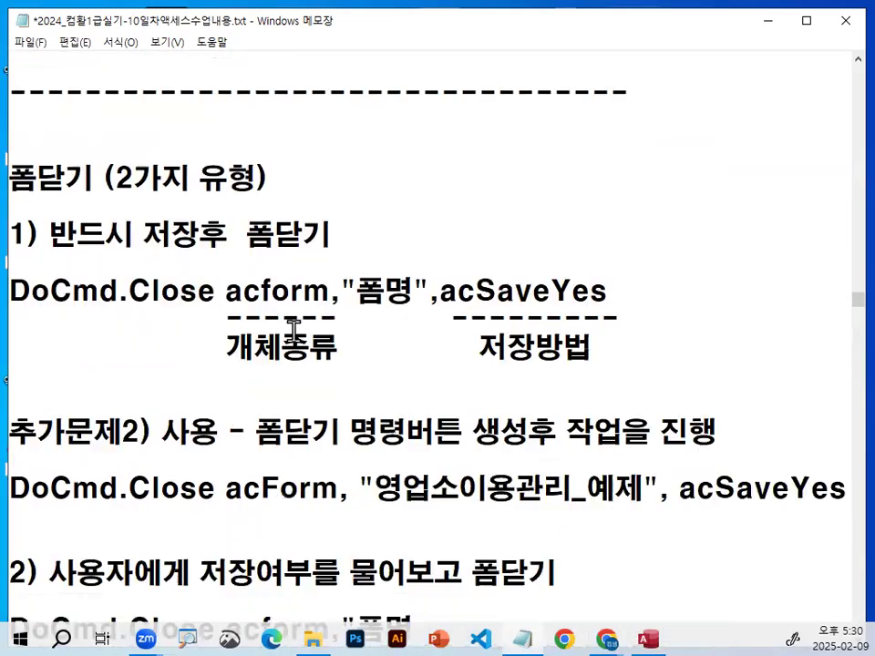
left_click_drag(48, 235, 336, 232)
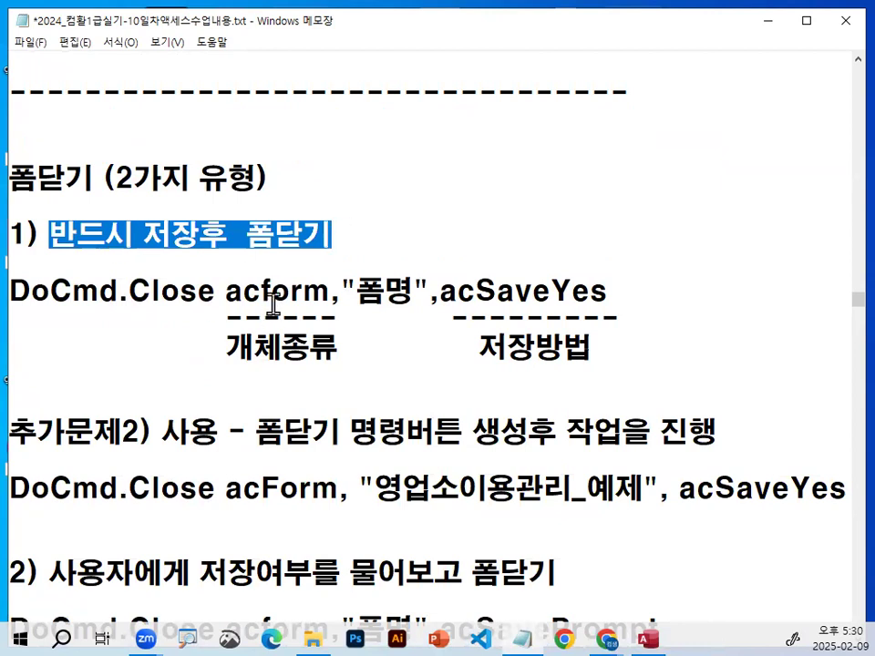
left_click(112, 132)
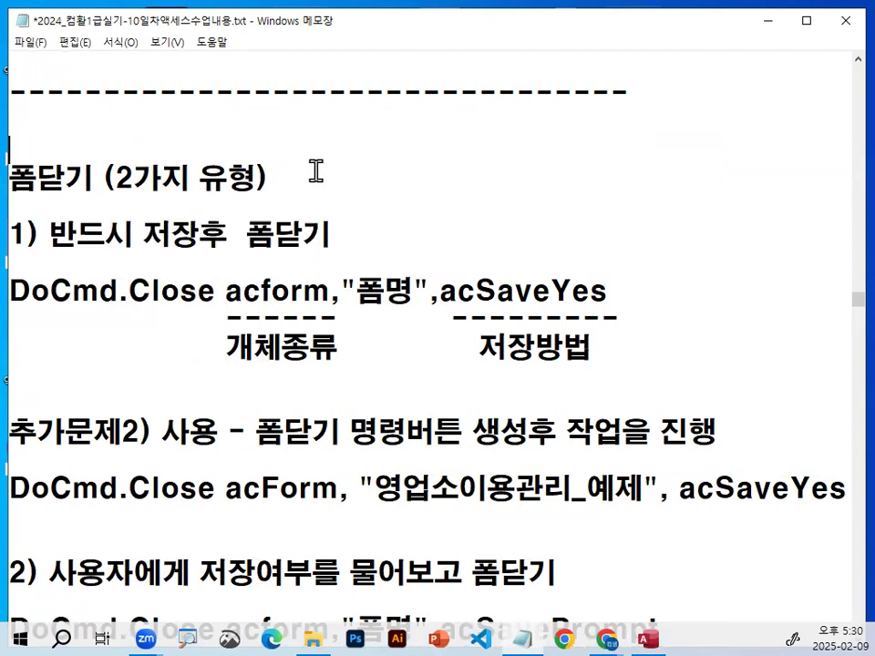
key("Return")
key("Return")
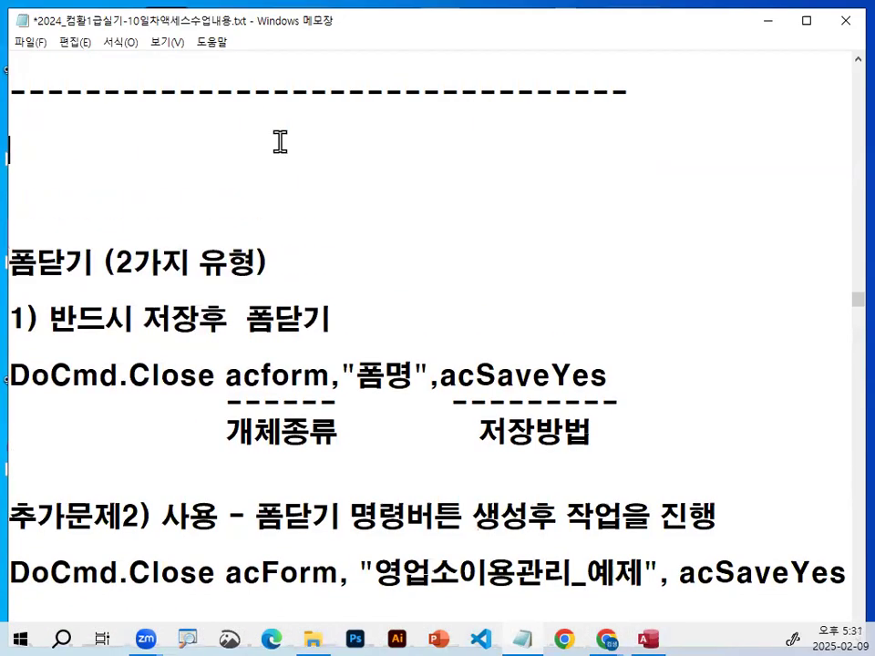
Write the heading "Docmd 개체 (코드작성기에서)" below the dashed line, leaving an extra blank line under it
type("파")
key("BackSpace")
key("Hangul")
type("Docmd 개체")
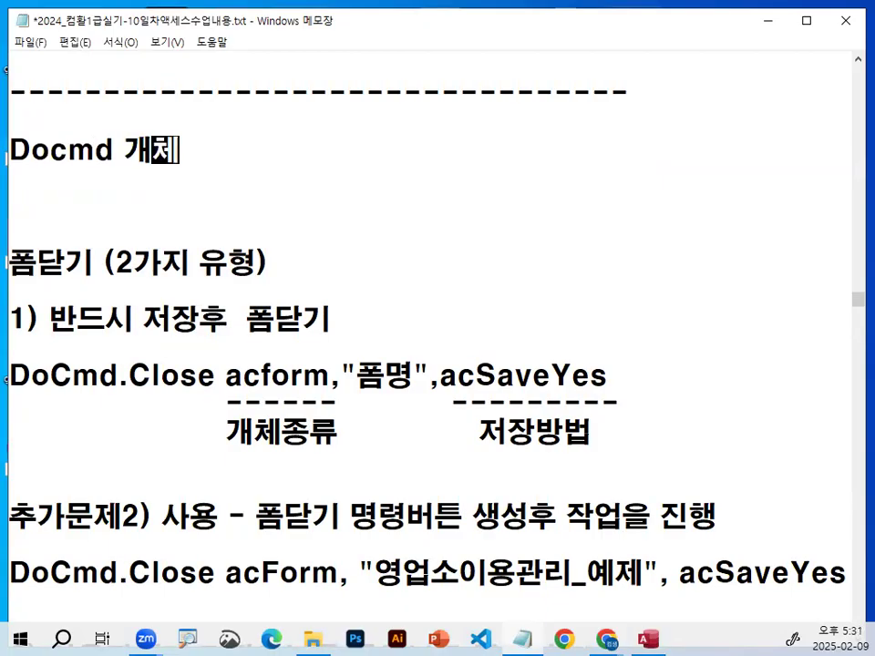
key("Return")
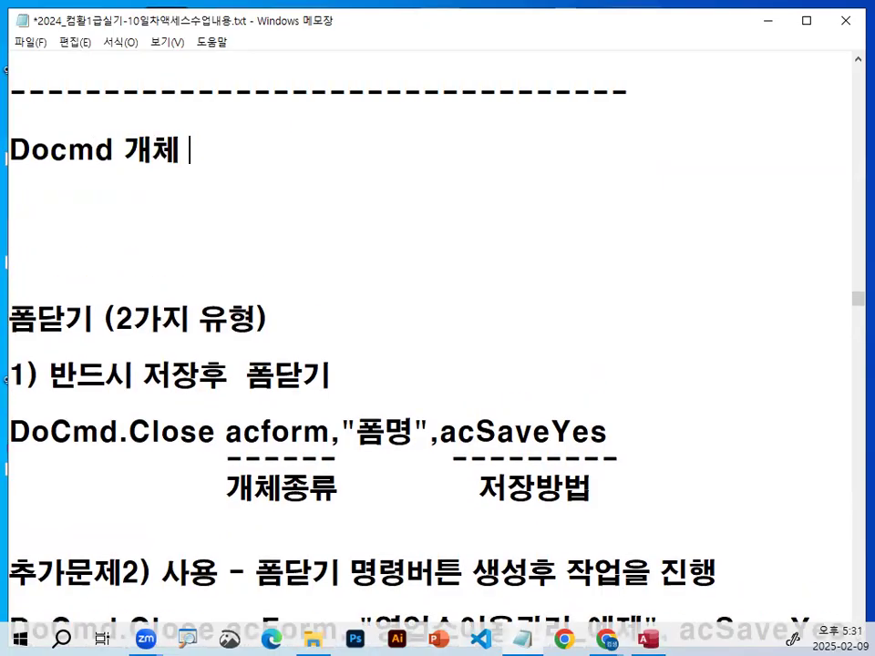
type("(코드작성")
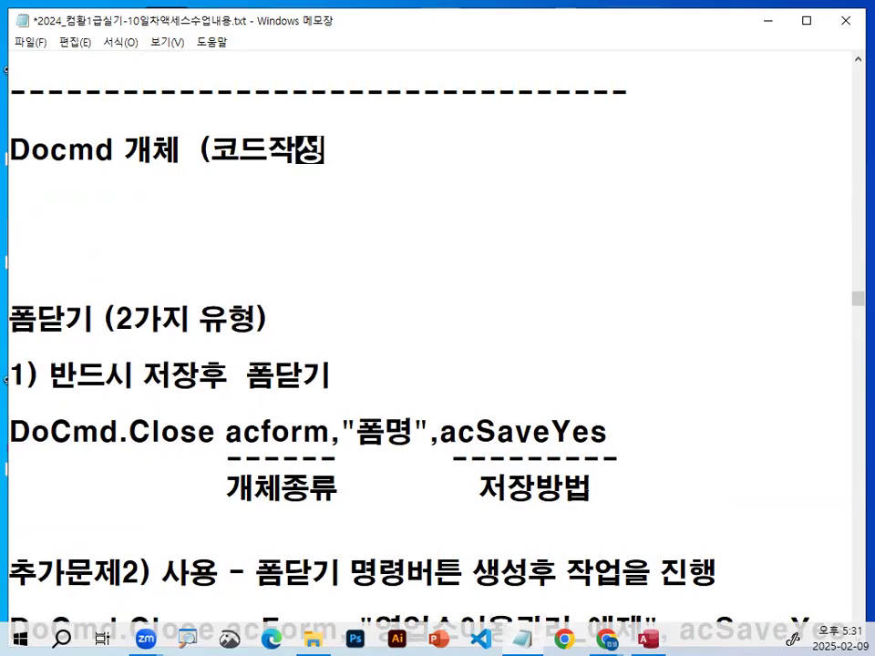
type("깅에서)")
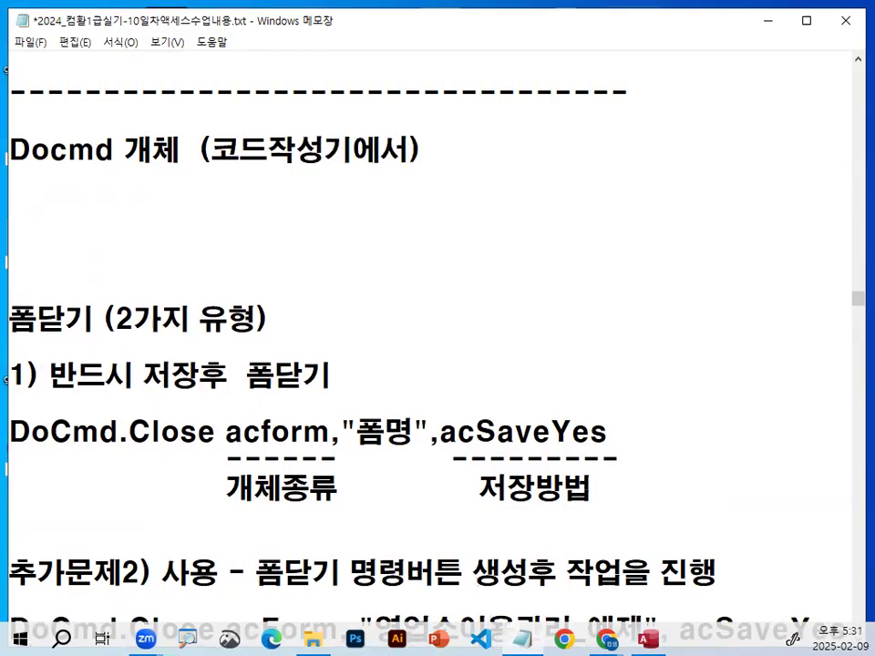
Add the line "폼열기,보고서열기,폼닫기,쿼리열기" under the Docmd 개체 heading
key("Return")
type("폼열기")
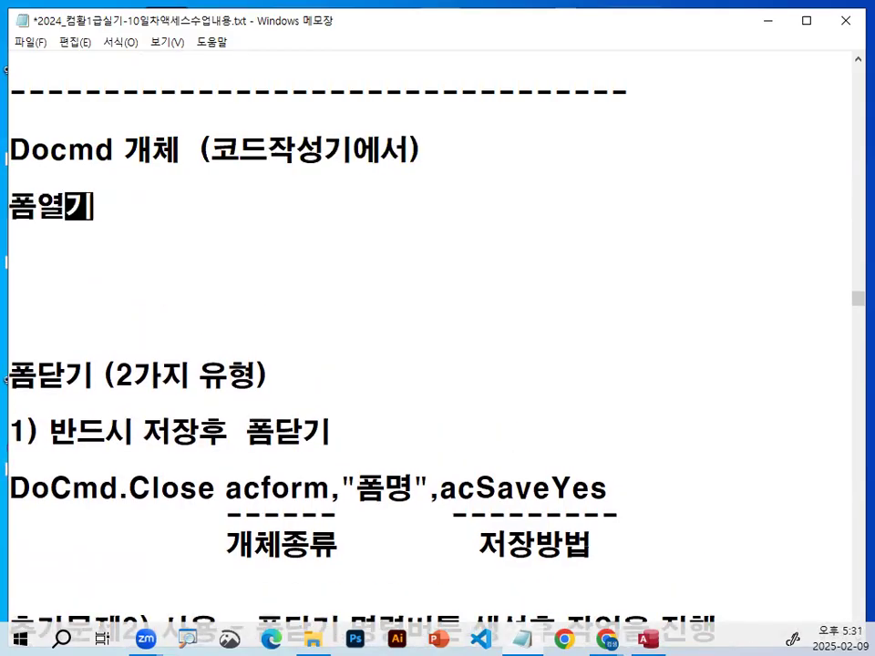
type(",보고서열기,")
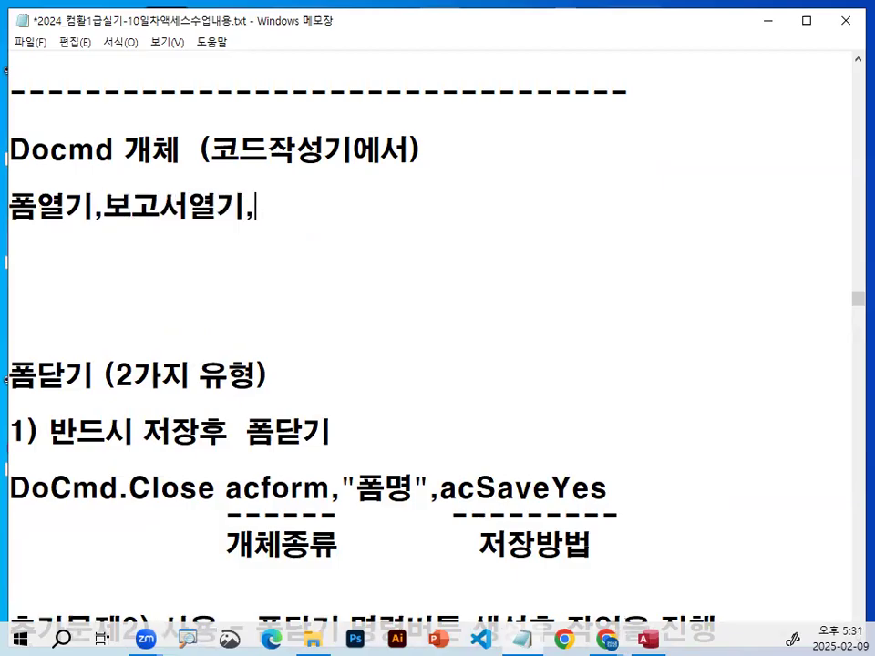
type("폼닫기,")
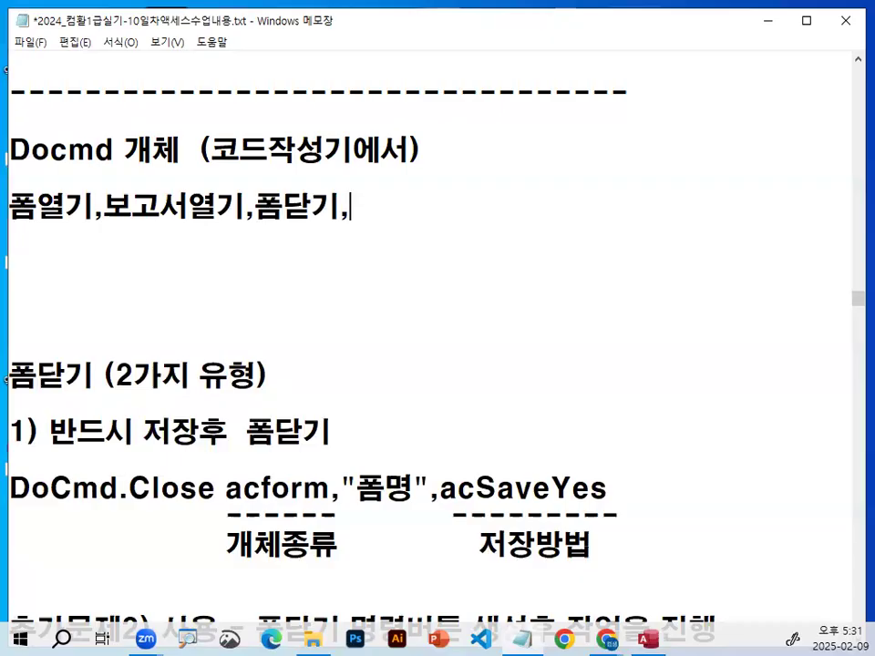
type("쿼리열기")
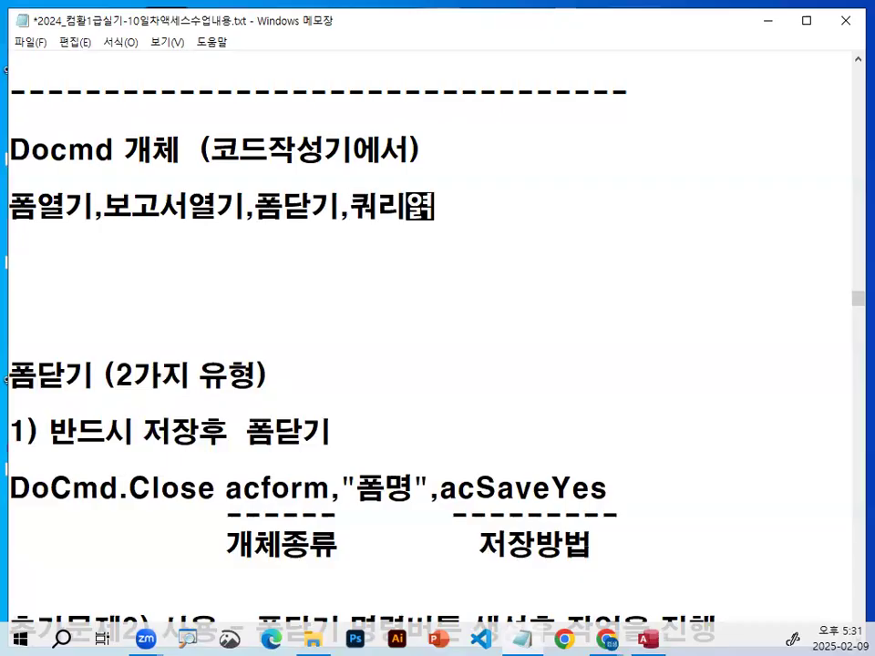
key("Return")
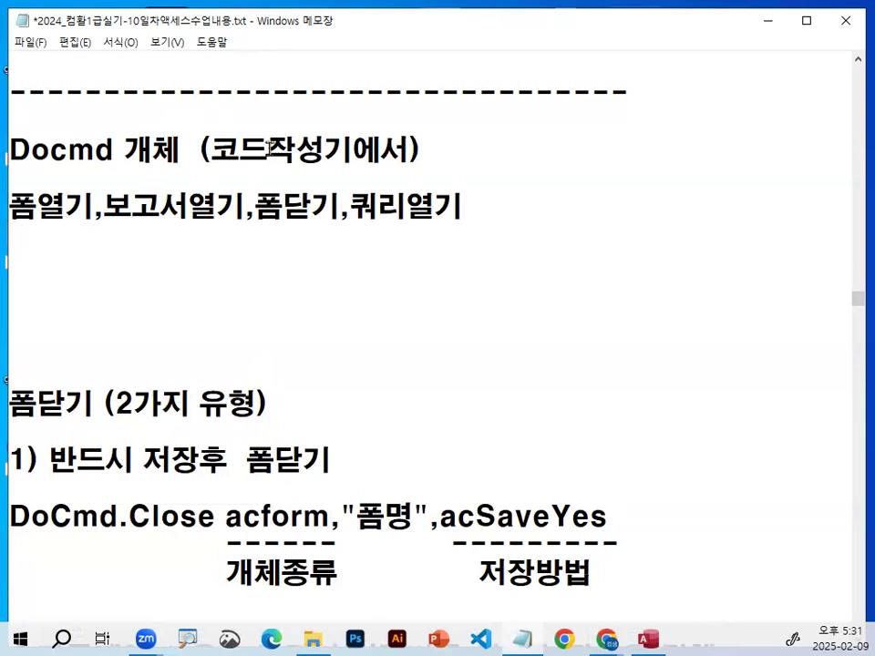
Insert ": 명령을 실행하라~" between "Docmd 개체" and "(코드작성기에서)" in the notes heading
left_click(203, 150)
type(":")
type("명령을 ")
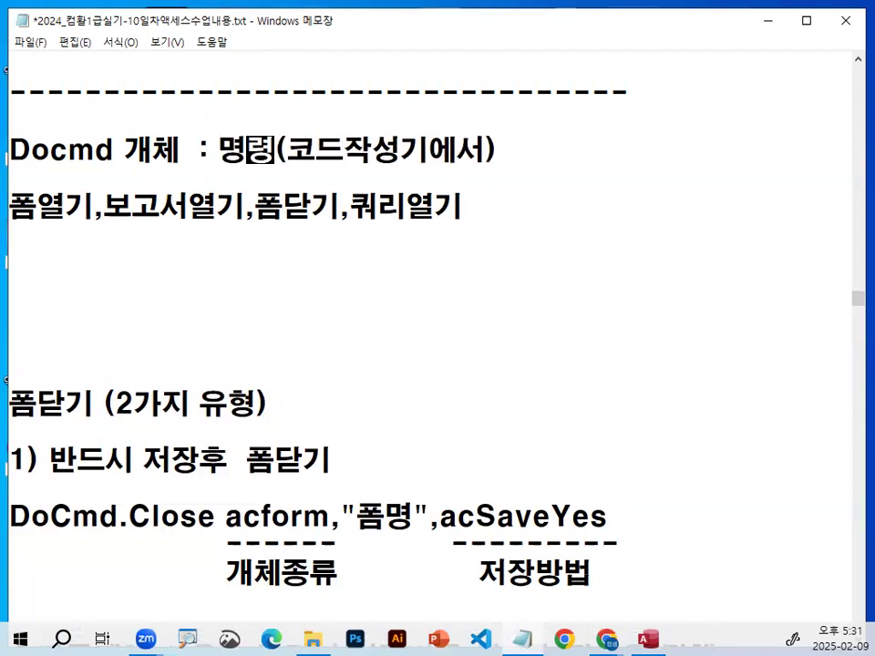
type("실행라")
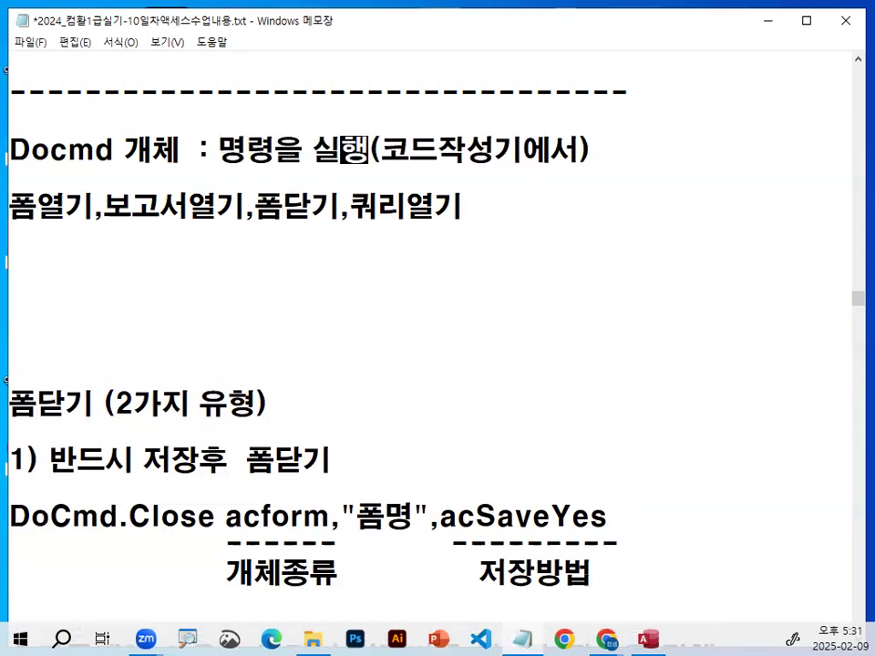
key("BackSpace")
key("BackSpace")
type("하라~")
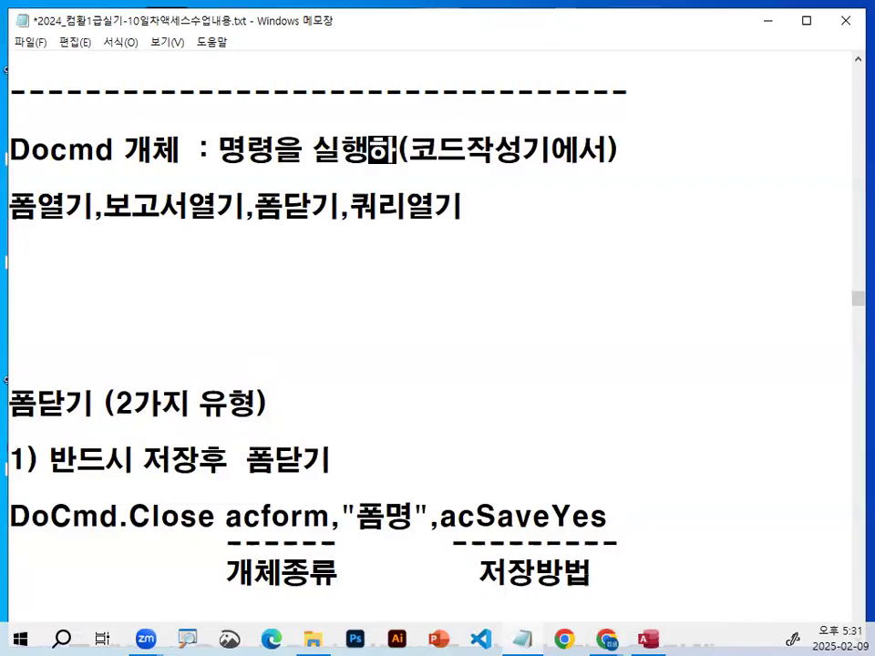
Add a dashed line under the 폼열기,보고서열기,폼닫기,쿼리열기 line and remove surplus blank lines above the 폼닫기 (2가지 유형) heading
left_click_drag(51, 150, 19, 152)
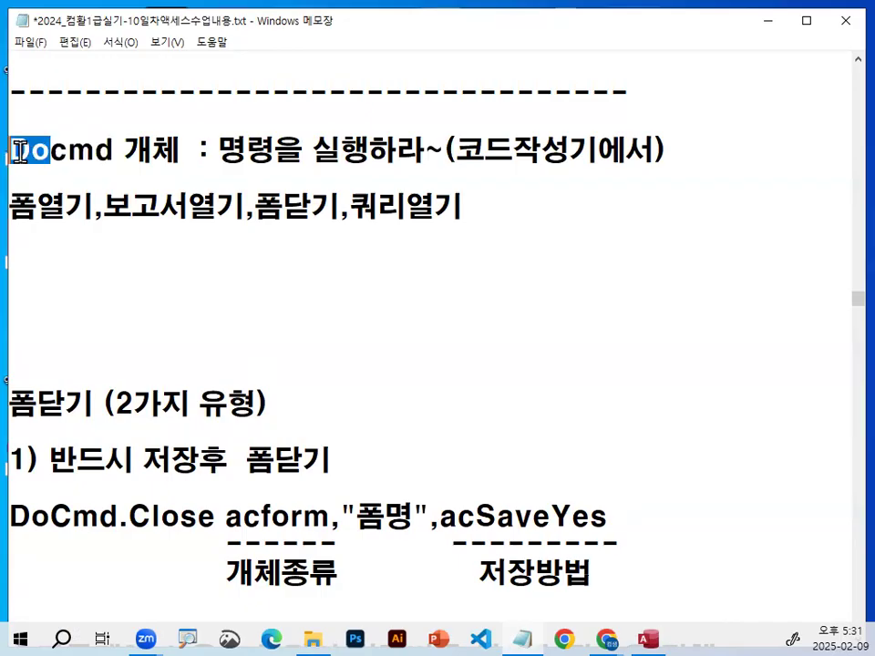
left_click(229, 227)
left_click_drag(24, 215, 504, 200)
left_click_drag(11, 150, 189, 153)
left_click(127, 254)
type("-----------------------------------")
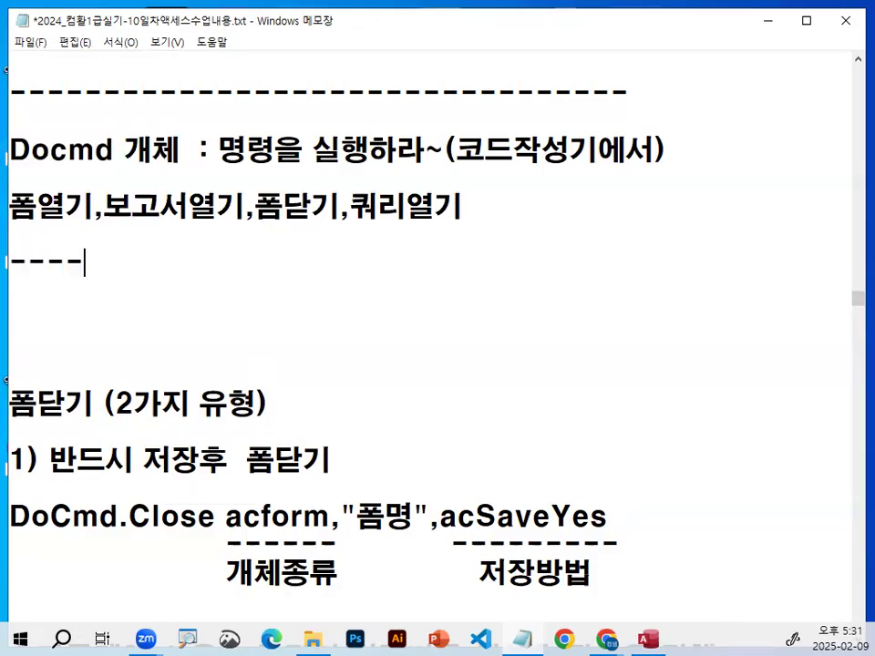
key("Delete")
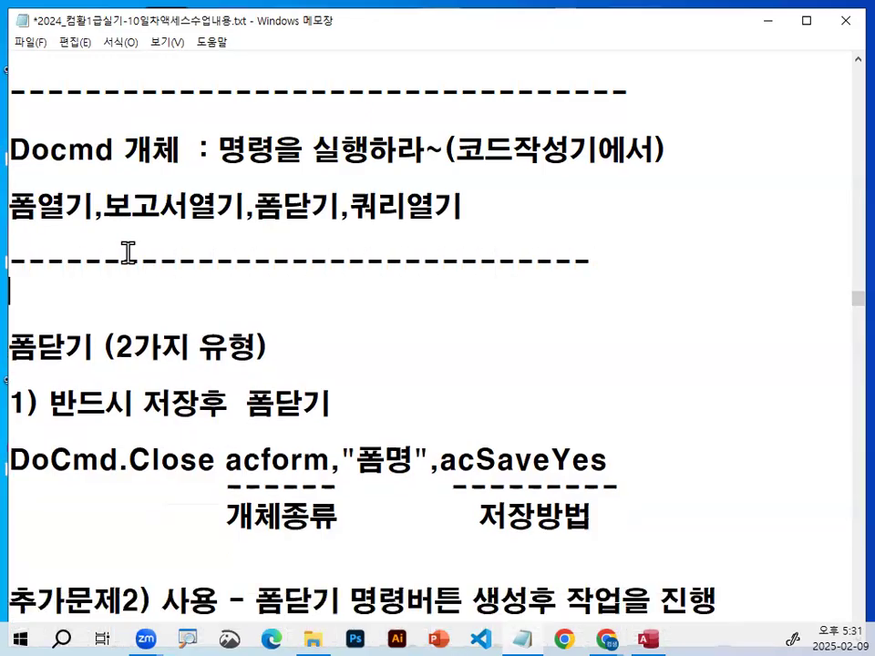
Review the DoCmd.Close syntax under 폼닫기 type 1, marking the space after Close, the acform object type and the comma separators
scroll(136, 420, "down", 1)
left_click_drag(129, 289, 227, 288)
mouse_move(11, 290)
left_mouse_down()
mouse_move(215, 292)
mouse_move(140, 299)
mouse_move(137, 272)
left_mouse_up()
left_click_drag(19, 289, 222, 293)
left_click(129, 290)
left_click(221, 298)
key("ctrl+1")
left_click_drag(212, 271, 245, 224)
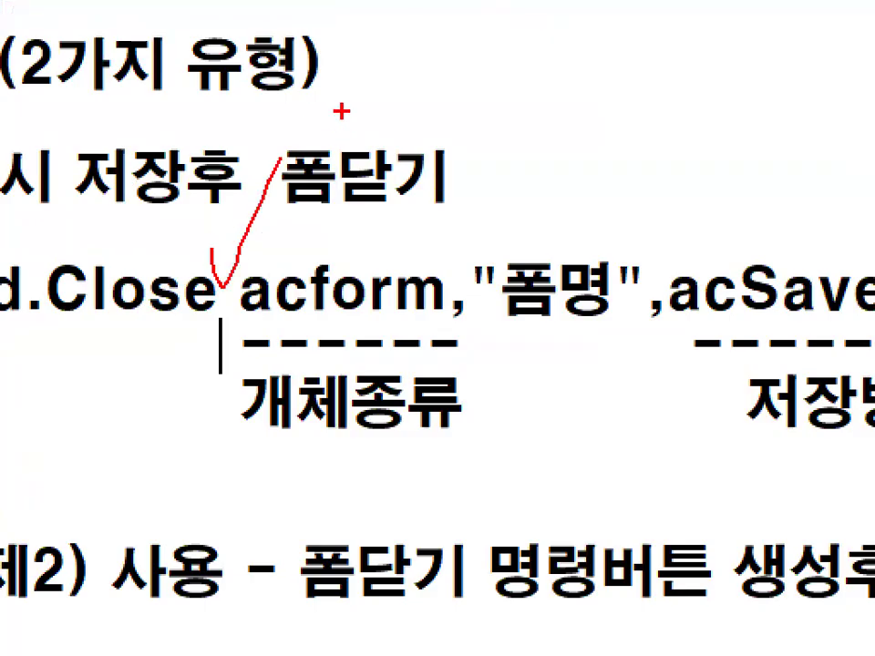
left_click_drag(243, 323, 471, 323)
left_click_drag(252, 426, 473, 425)
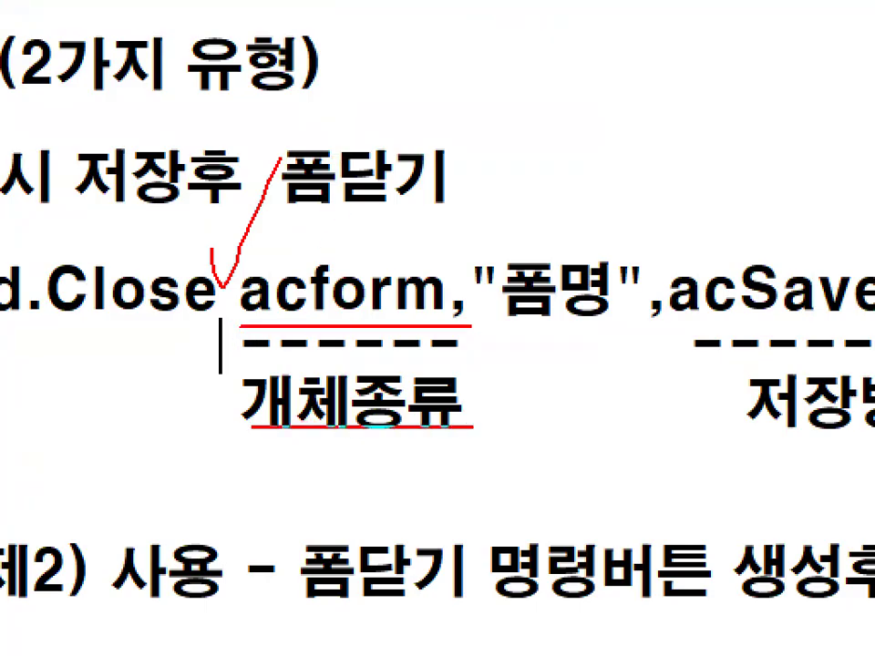
scroll(473, 425, "down", 3)
key("shift+Right")
key("shift+Right")
key("shift+Right")
key("shift+Right")
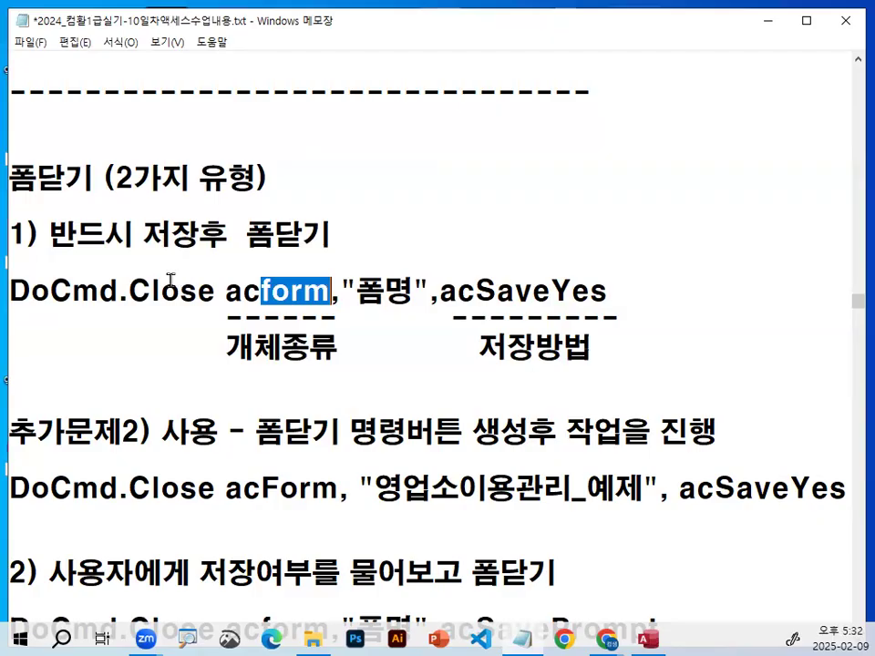
left_click_drag(129, 290, 215, 288)
left_click_drag(329, 292, 352, 292)
key("ctrl+1")
mouse_move(422, 298)
left_mouse_down()
mouse_move(384, 300)
mouse_move(401, 263)
mouse_move(430, 291)
left_mouse_up()
key("Escape")
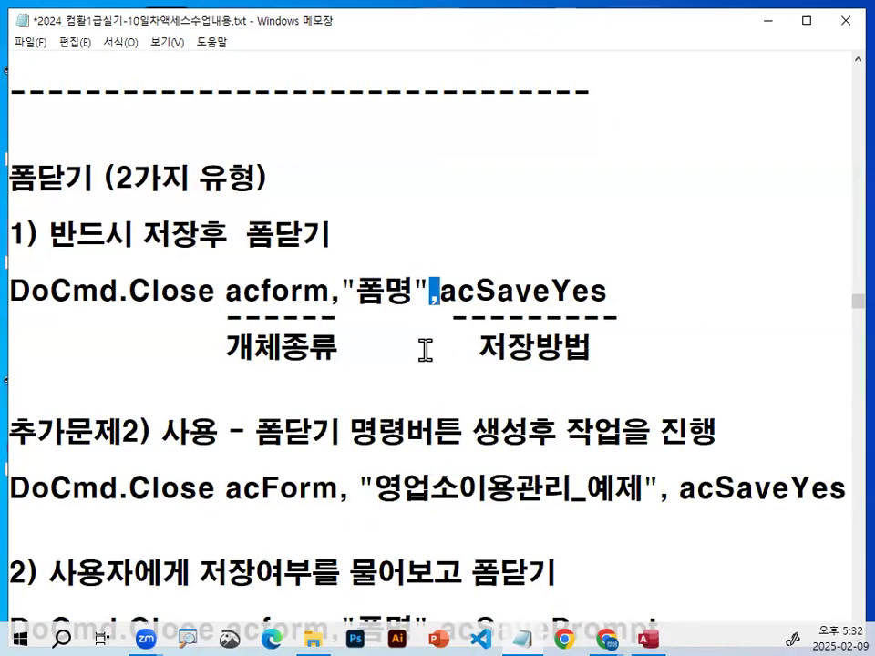
Examine how the acSaveYes save method in the type 1 syntax matches the heading 반드시 저장후 폼닫기
left_click(55, 239)
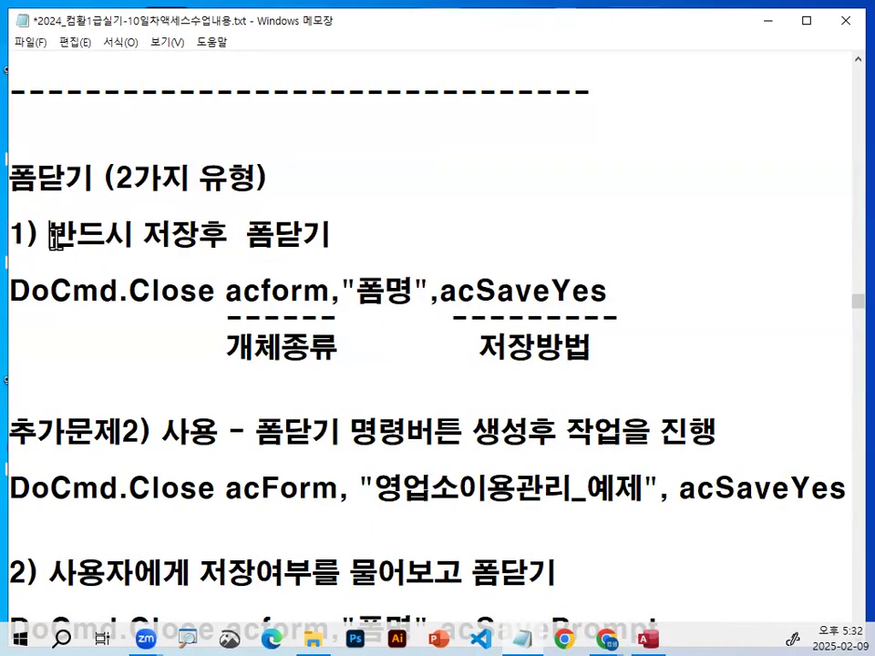
left_click_drag(56, 238, 172, 235)
left_click_drag(228, 239, 305, 239)
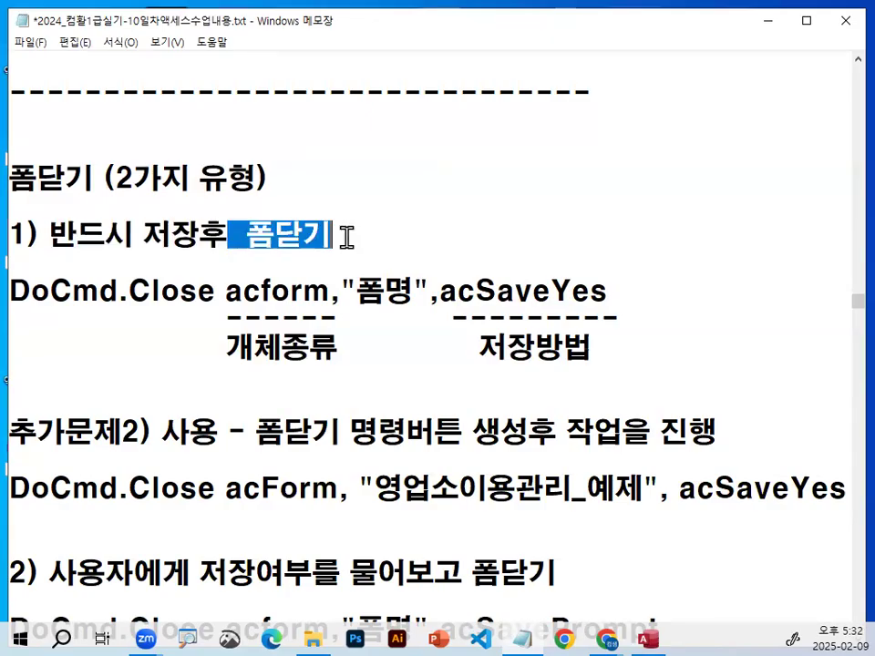
left_click_drag(441, 294, 612, 291)
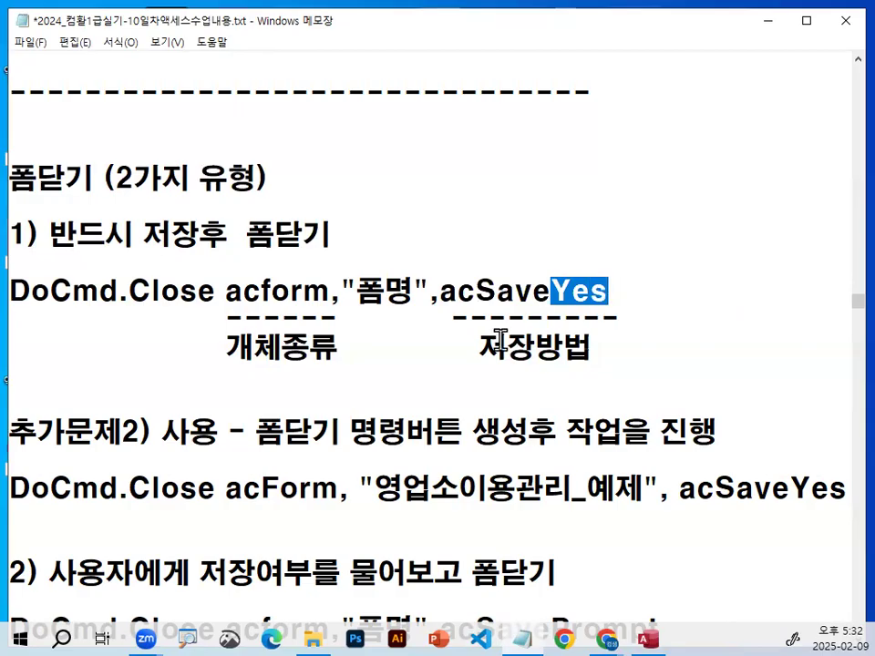
left_click_drag(480, 348, 602, 349)
left_click_drag(553, 294, 615, 295)
left_click(263, 394)
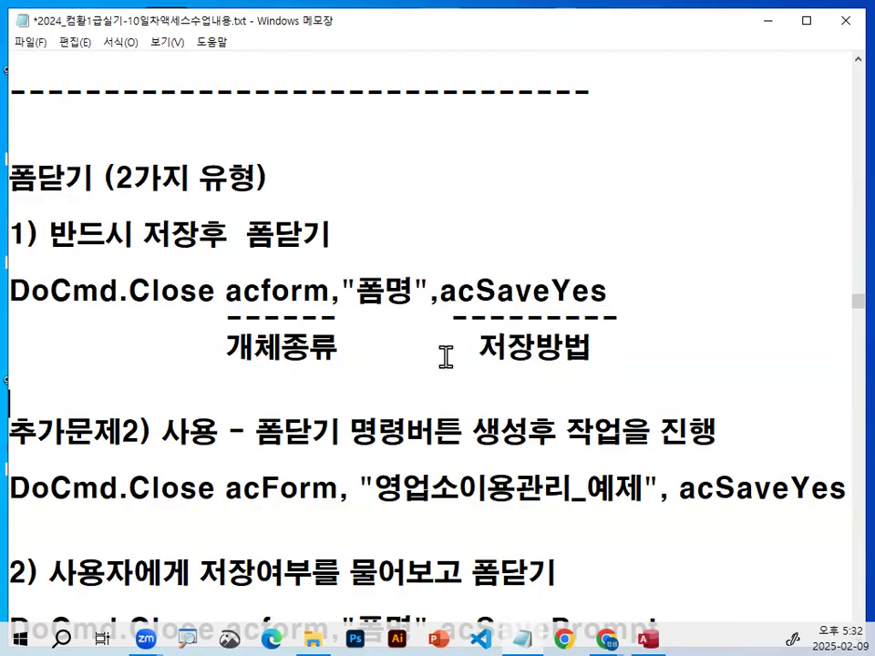
key("Return")
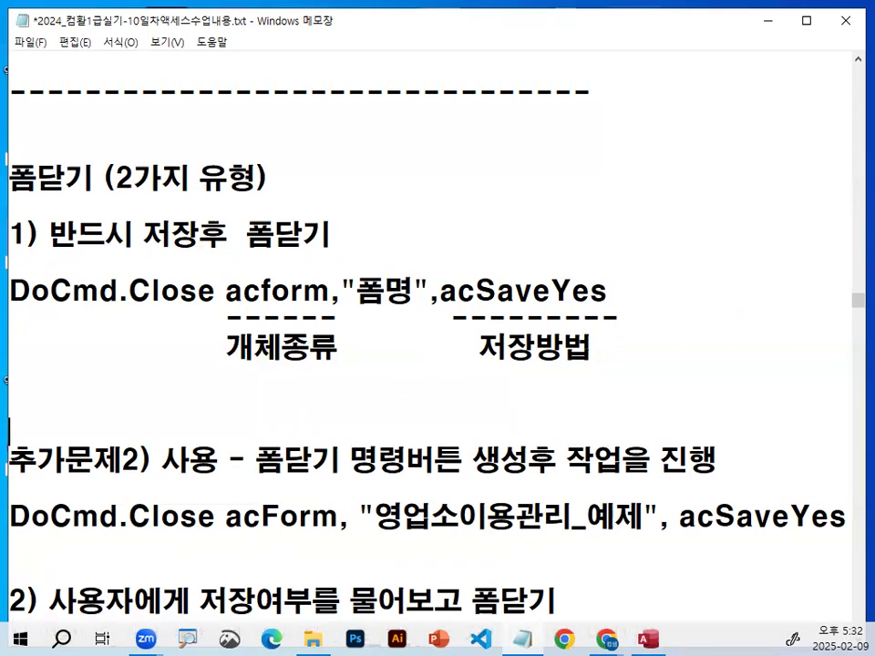
key("BackSpace")
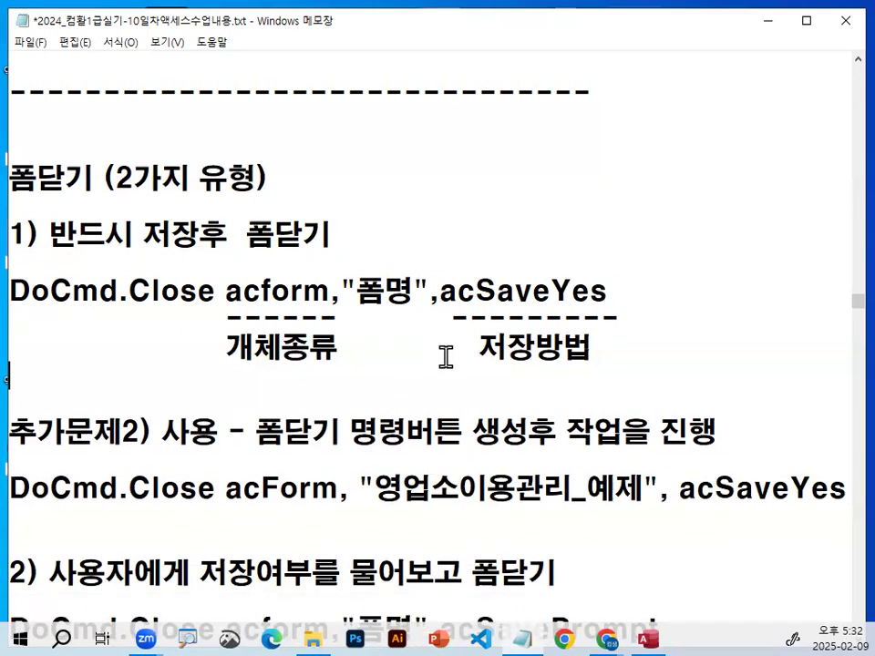
Insert a dashed line with a blank line after it between the acSaveYes example and the type 2 폼닫기 heading
scroll(446, 357, "down", 2)
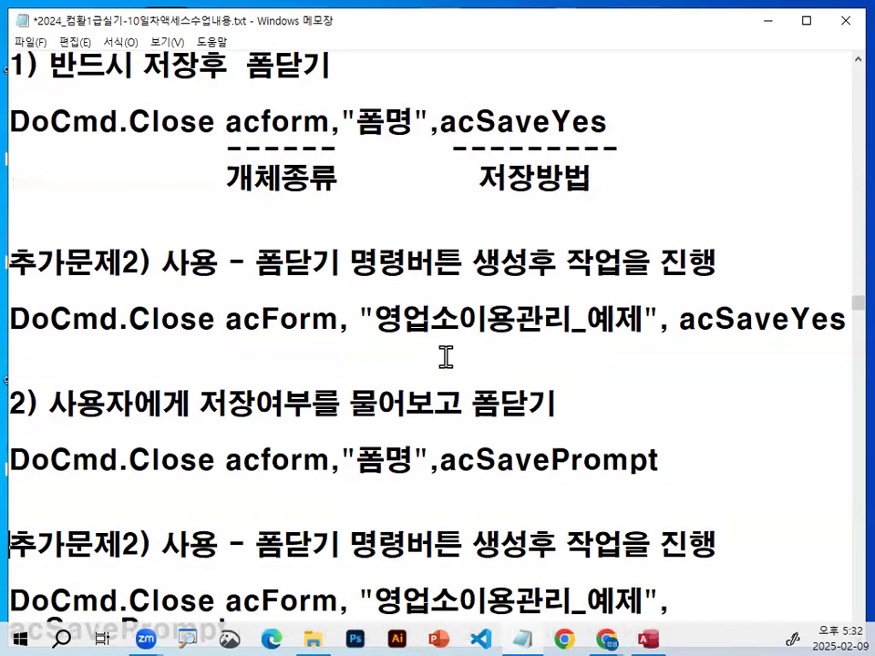
left_click(416, 348)
key("Return")
type("--------------------------------------")
key("Return")
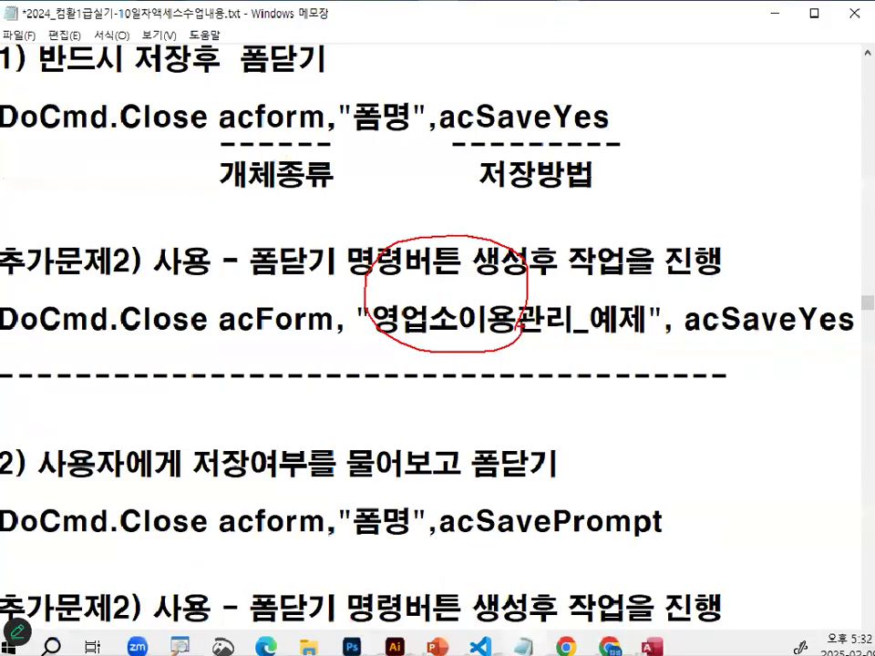
Review the type 2 syntax for asking the user about saving before closing, marking the acSavePrompt save method
scroll(446, 292, "down", 2)
scroll(445, 291, "down", 1)
key("ctrl+2")
left_click_drag(70, 224, 177, 221)
mouse_move(262, 227)
left_mouse_down()
mouse_move(223, 205)
mouse_move(297, 218)
left_mouse_up()
mouse_move(406, 182)
left_mouse_down()
mouse_move(435, 219)
mouse_move(510, 217)
left_mouse_up()
mouse_move(13, 284)
left_mouse_down()
mouse_move(419, 286)
mouse_move(655, 275)
mouse_move(556, 263)
mouse_move(640, 270)
left_mouse_up()
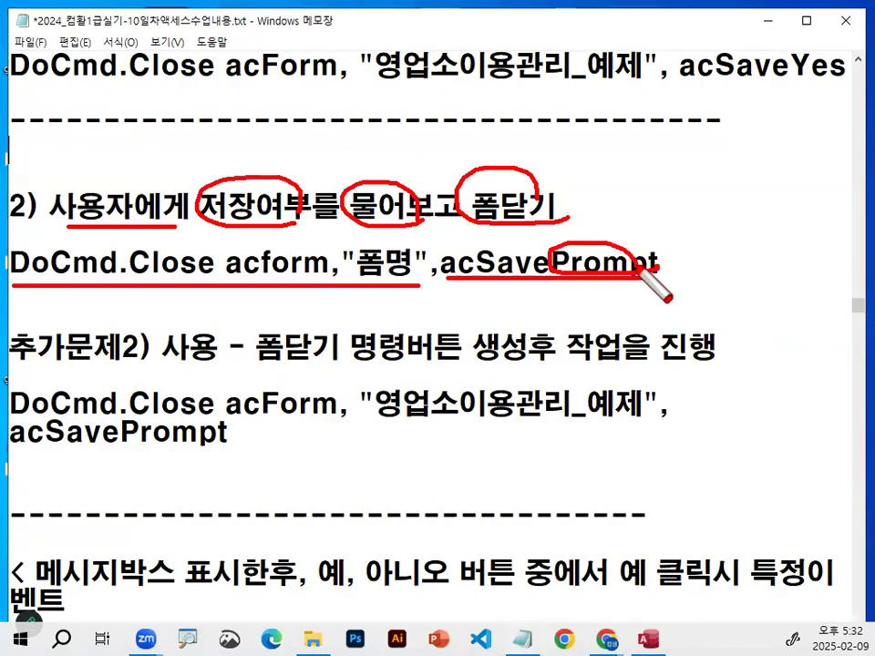
left_click_drag(629, 200, 657, 187)
key("Escape")
left_click_drag(441, 263, 678, 249)
left_click_drag(447, 265, 649, 264)
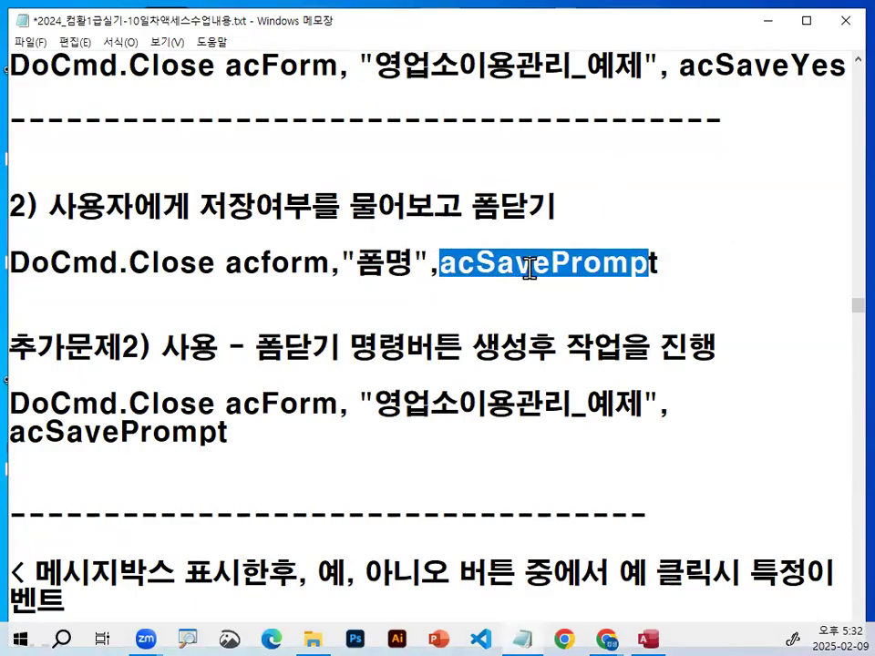
left_click(555, 263)
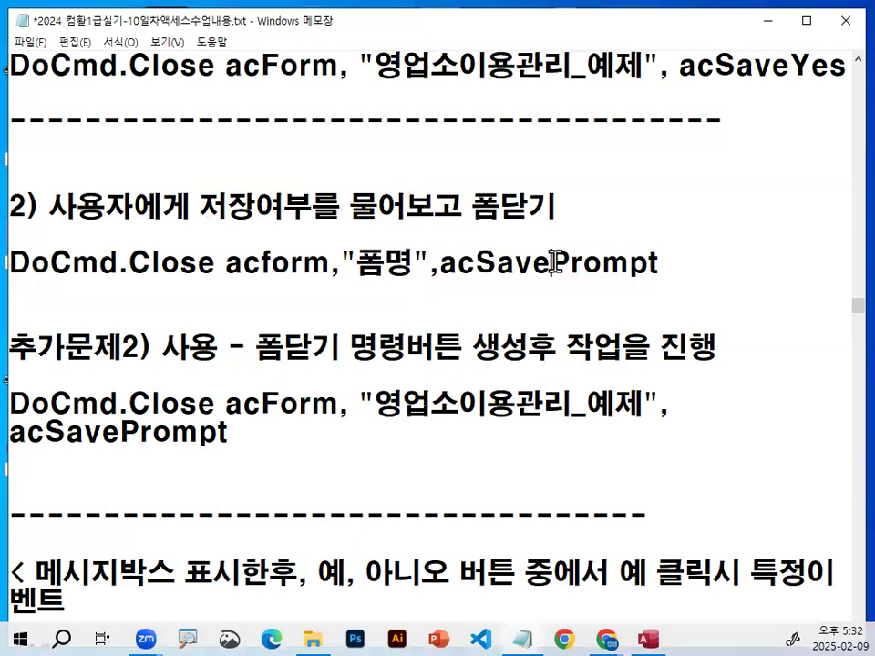
left_click_drag(553, 262, 672, 262)
left_click(670, 261)
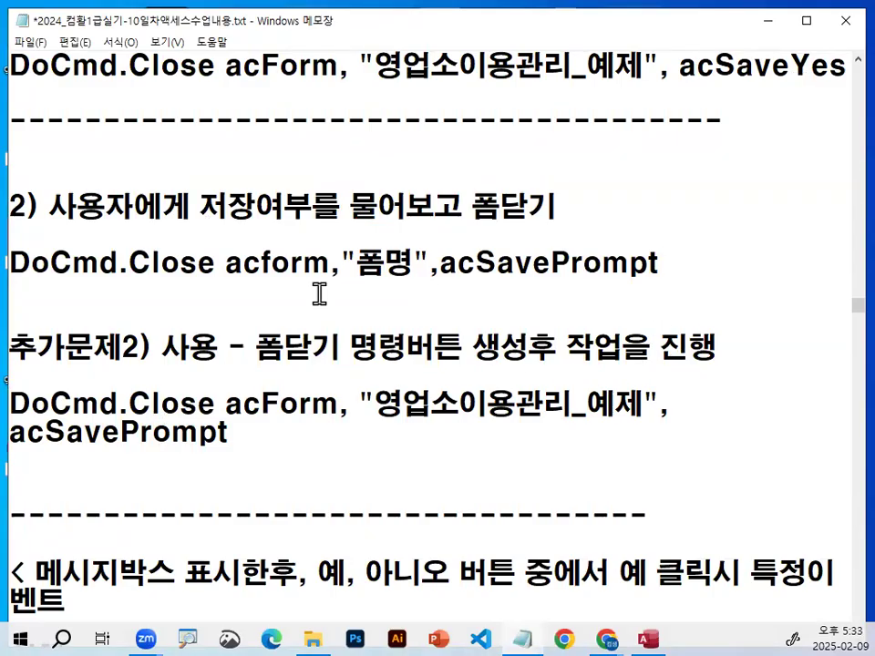
Switch to Access and open the 영업소이용관리_예제 form in Design View
left_click(770, 20)
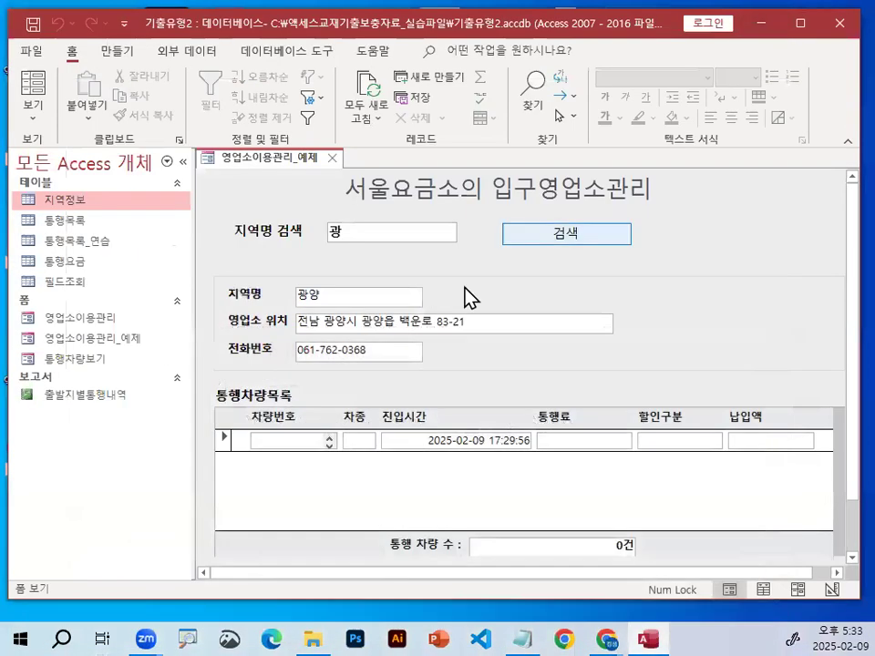
left_click(33, 123)
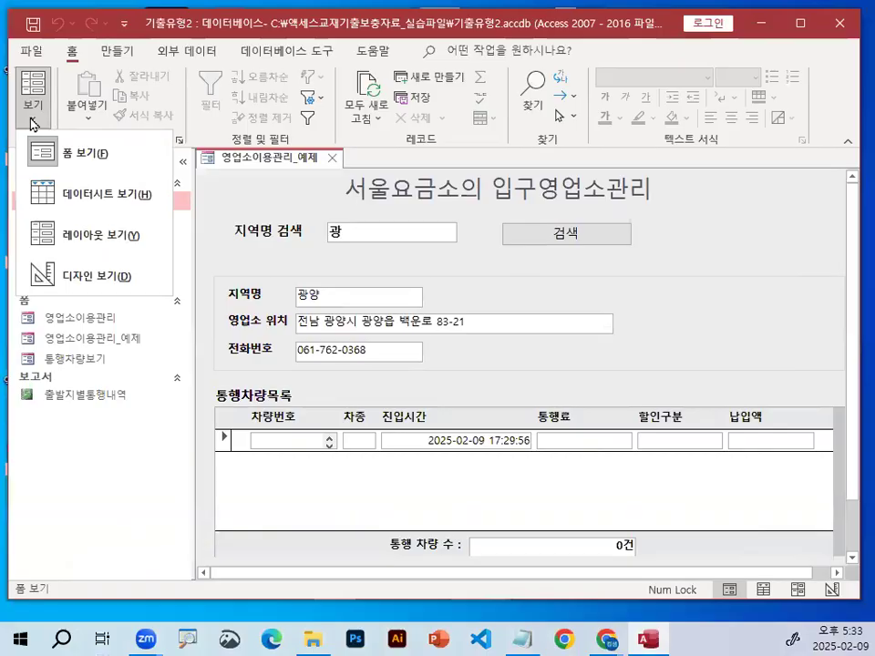
left_click(129, 283)
mouse_move(770, 268)
left_mouse_down()
mouse_move(677, 274)
mouse_move(731, 293)
left_mouse_up()
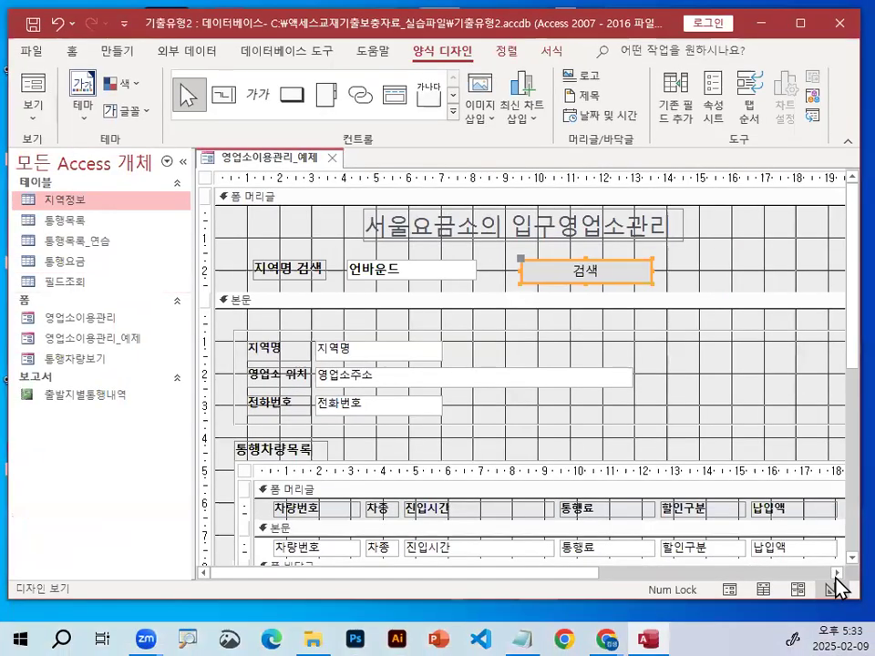
Draw a command button about 2 × 0.7 cm beside the 검색 button in the form header, cancelling the command button wizard
left_click(836, 583)
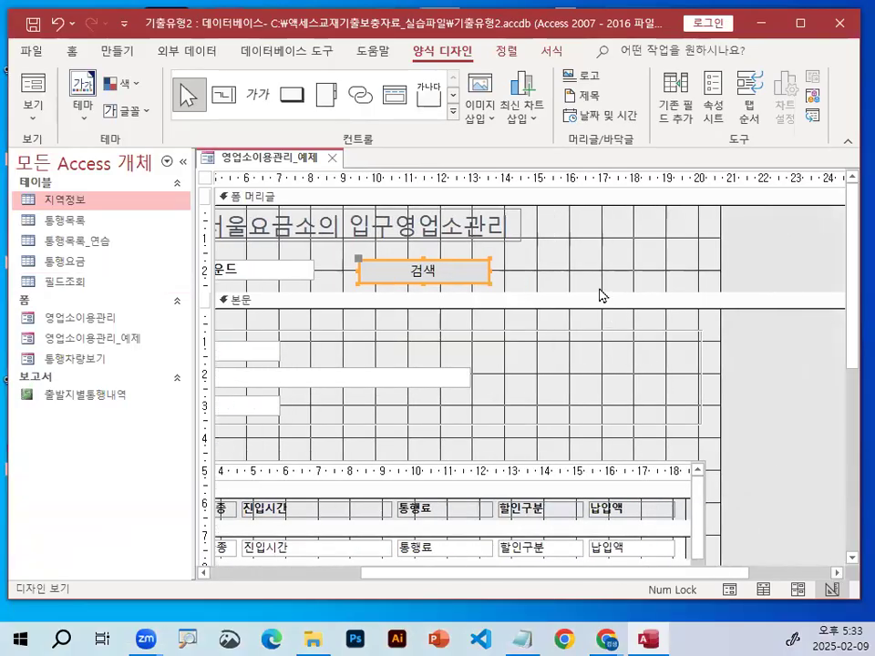
left_click(580, 287)
mouse_move(323, 128)
left_mouse_down()
mouse_move(250, 91)
mouse_move(262, 68)
left_mouse_up()
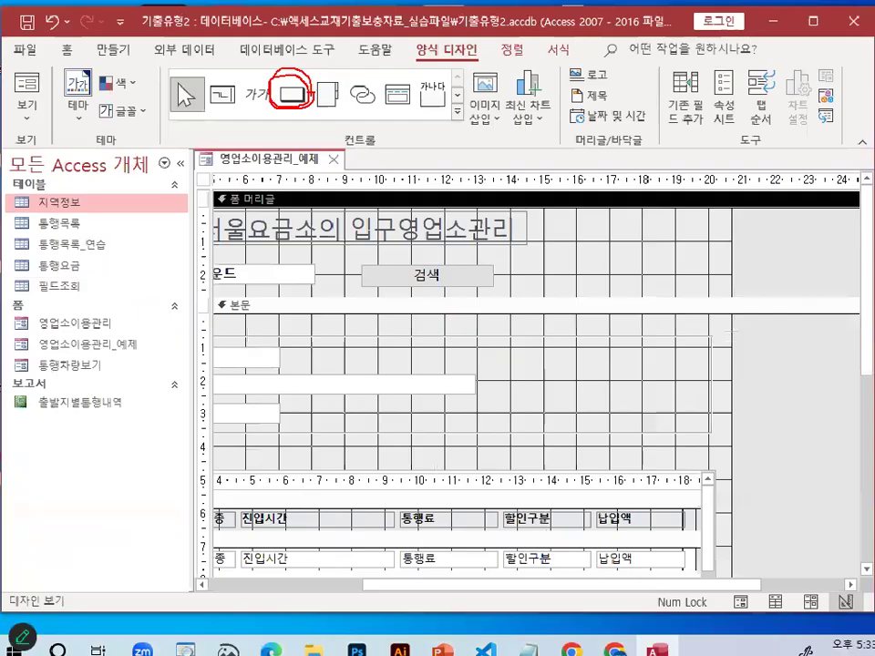
left_click(292, 92)
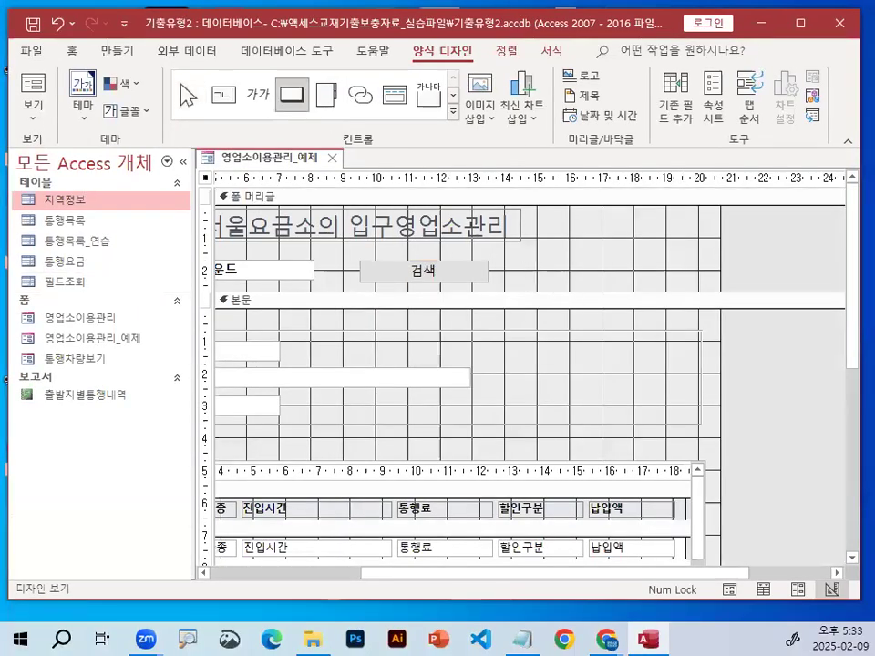
left_click_drag(553, 273, 582, 264)
left_click_drag(514, 262, 579, 282)
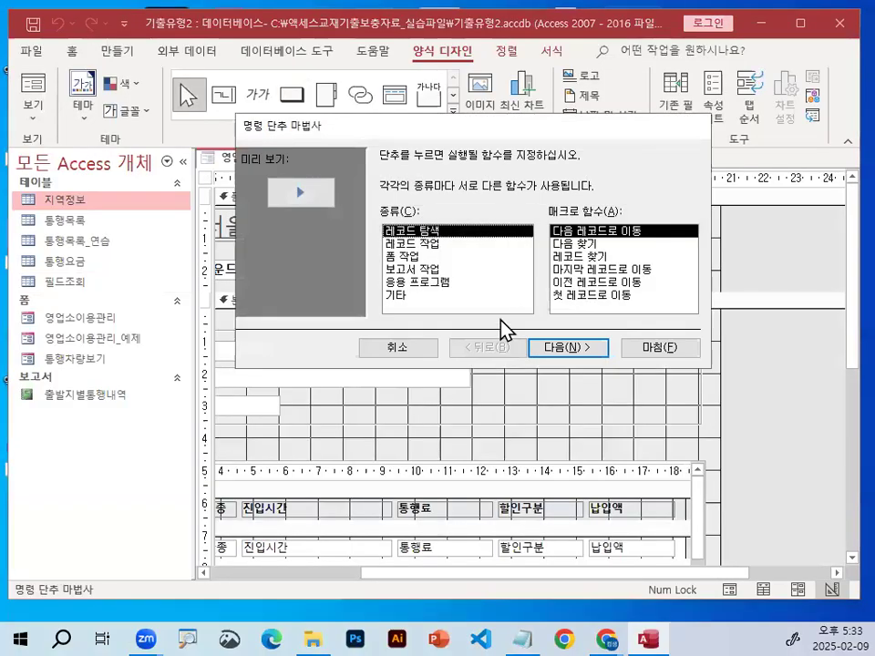
left_click(412, 351)
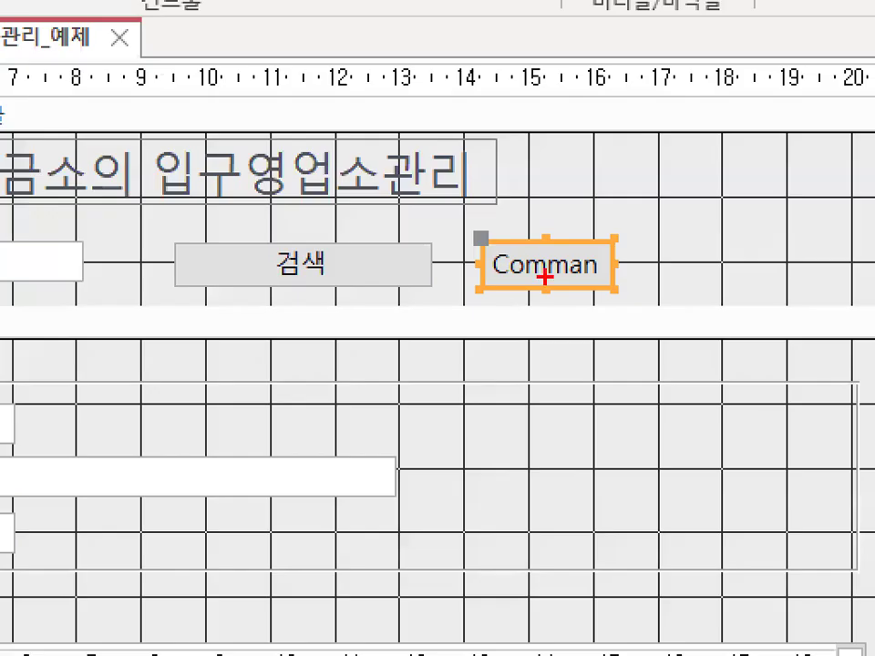
Name the new command button cmd닫기 and set its caption to 폼닫기
mouse_move(610, 276)
left_mouse_down()
mouse_move(524, 249)
mouse_move(592, 294)
left_mouse_up()
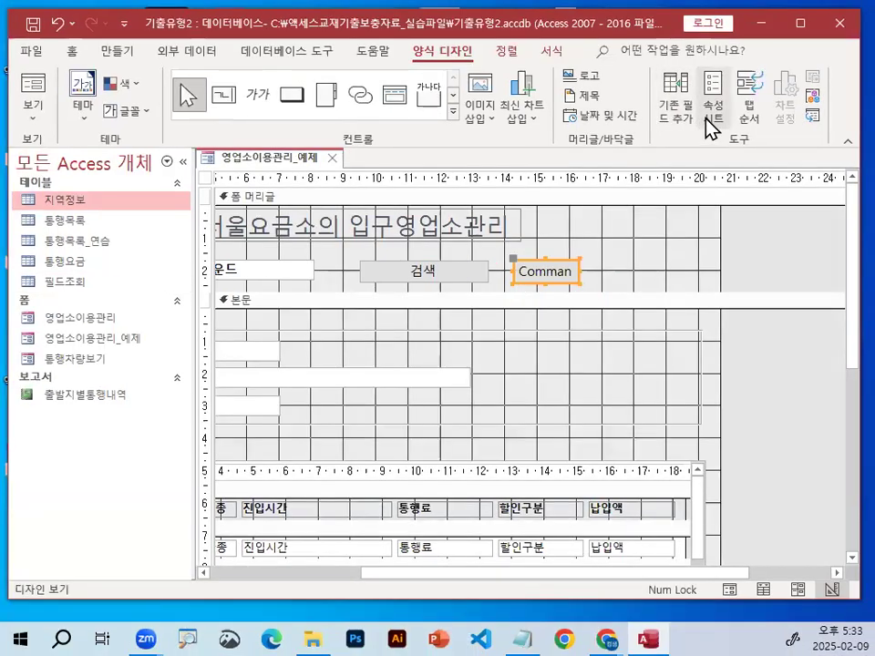
left_click(708, 119)
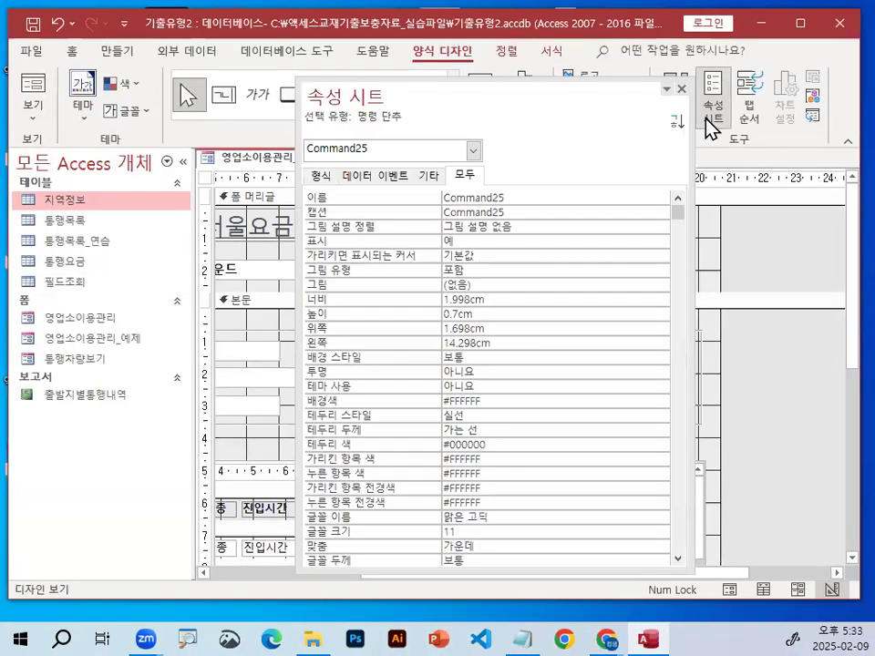
left_click(458, 181)
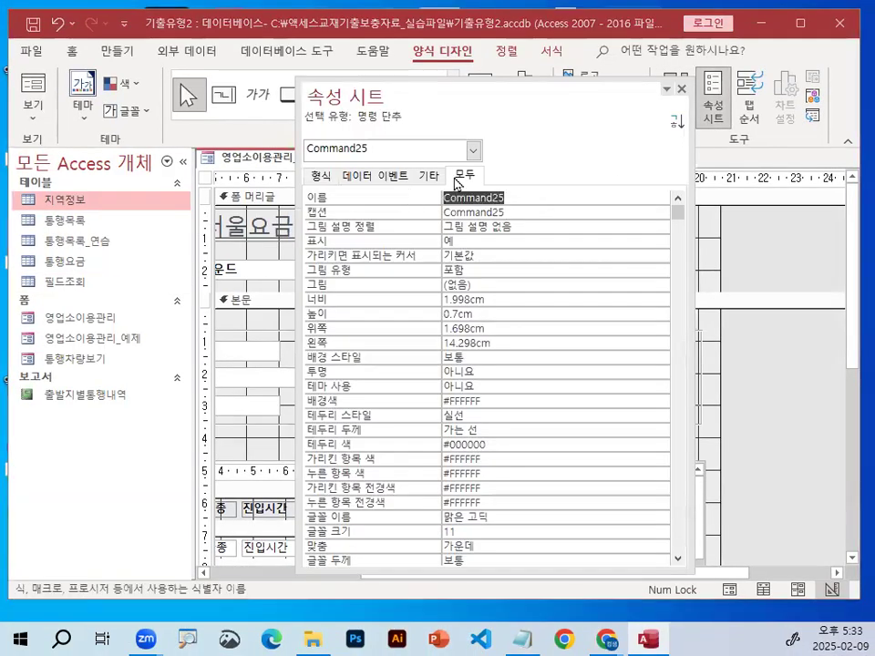
type("ㅊ")
type("md")
type("닫기")
key("Return")
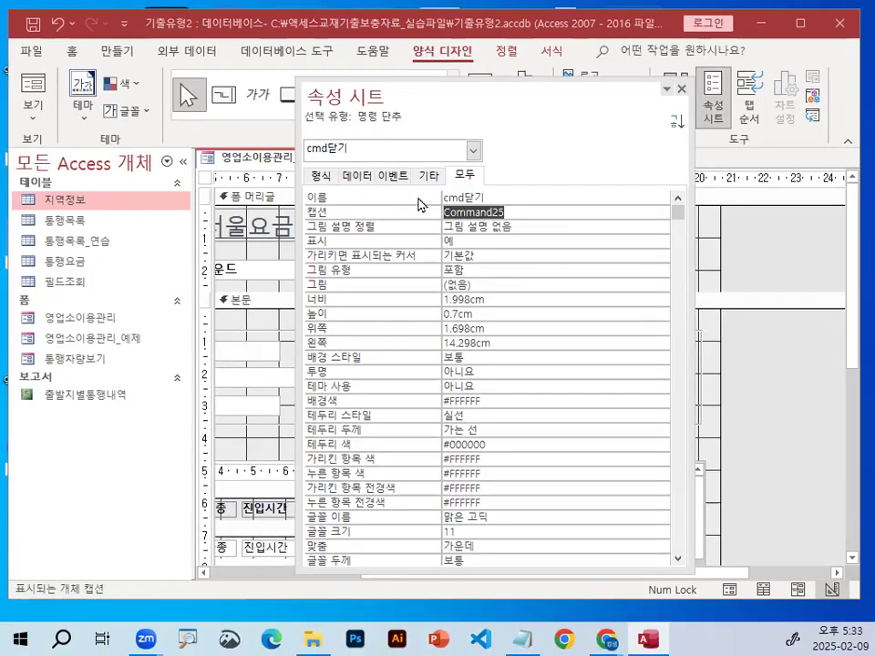
type("폼닫기")
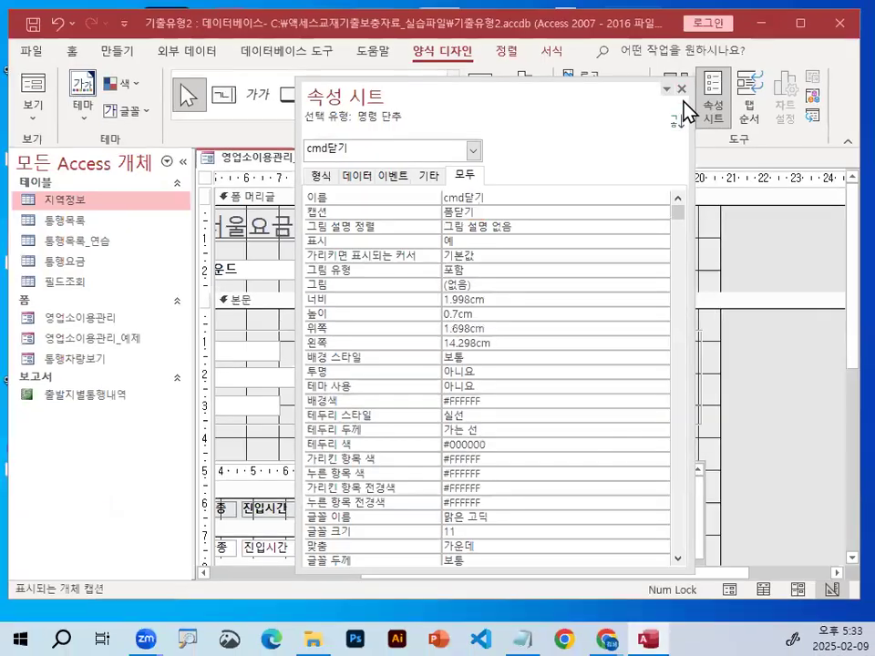
Close the property sheet and deselect the 폼닫기 button in the form header
left_click(682, 88)
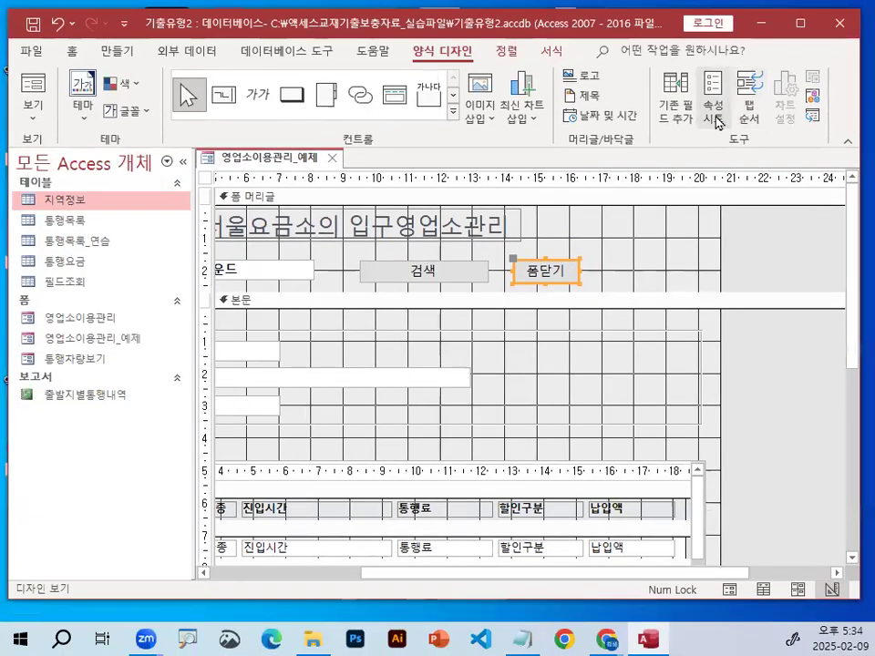
left_click(713, 100)
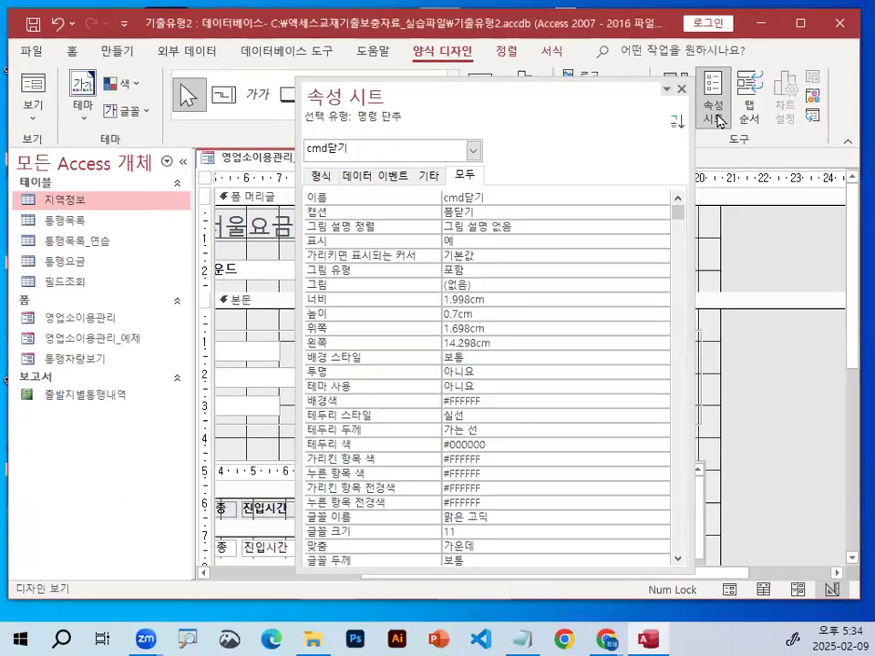
left_click(712, 100)
left_click(636, 251)
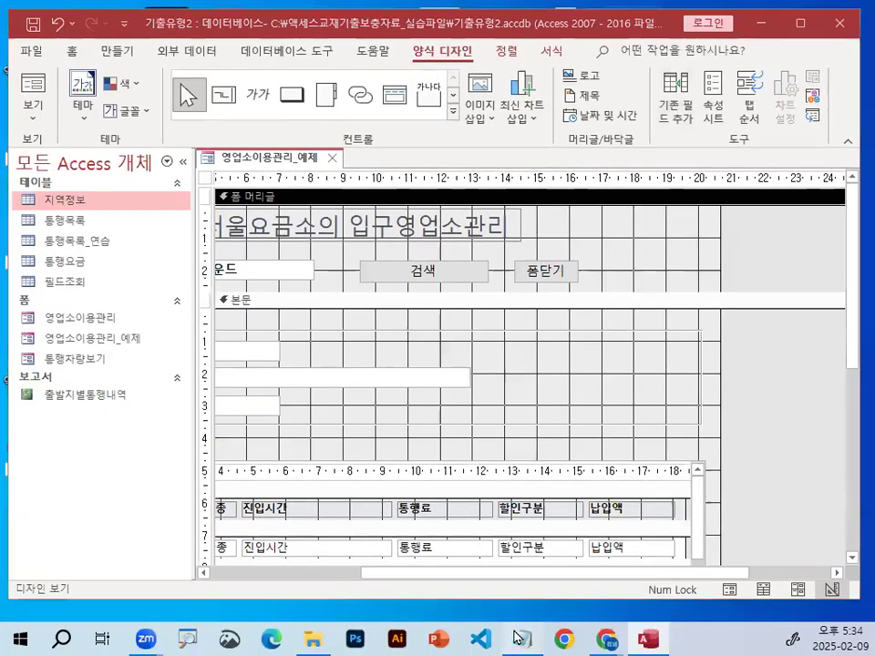
Switch to the Notepad class notes and review the type 1 DoCmd.Close syntax for always saving before closing the form
key("alt+Tab")
scroll(258, 270, "up", 5)
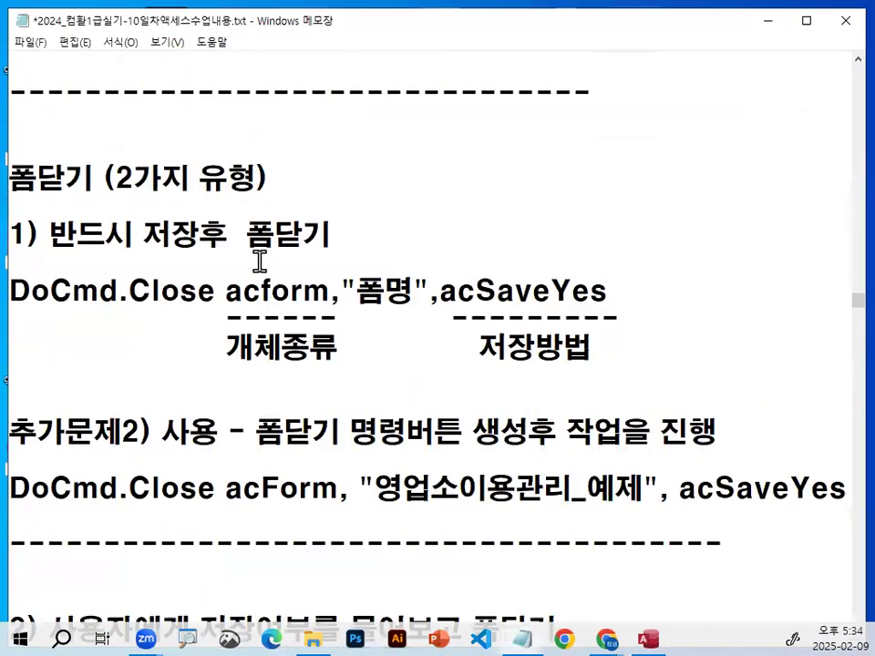
scroll(258, 265, "down", 1)
left_click_drag(11, 208, 636, 209)
scroll(73, 383, "down", 1)
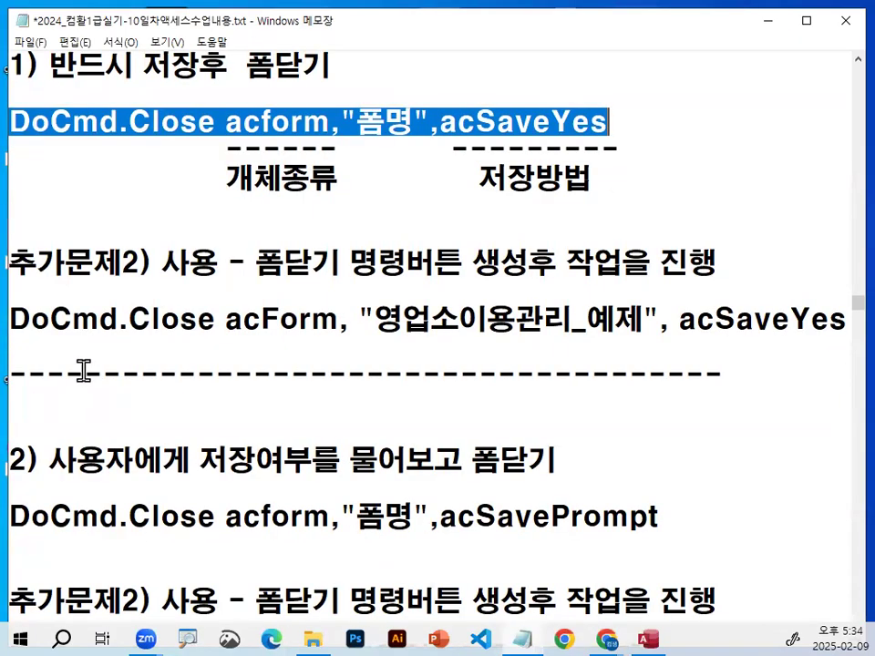
Examine the 추가문제2 example statement, marking its space, the acForm object type, the form name and the acSaveYes save method
mouse_move(18, 319)
left_mouse_down()
mouse_move(193, 323)
mouse_move(253, 262)
left_mouse_up()
left_click(192, 323)
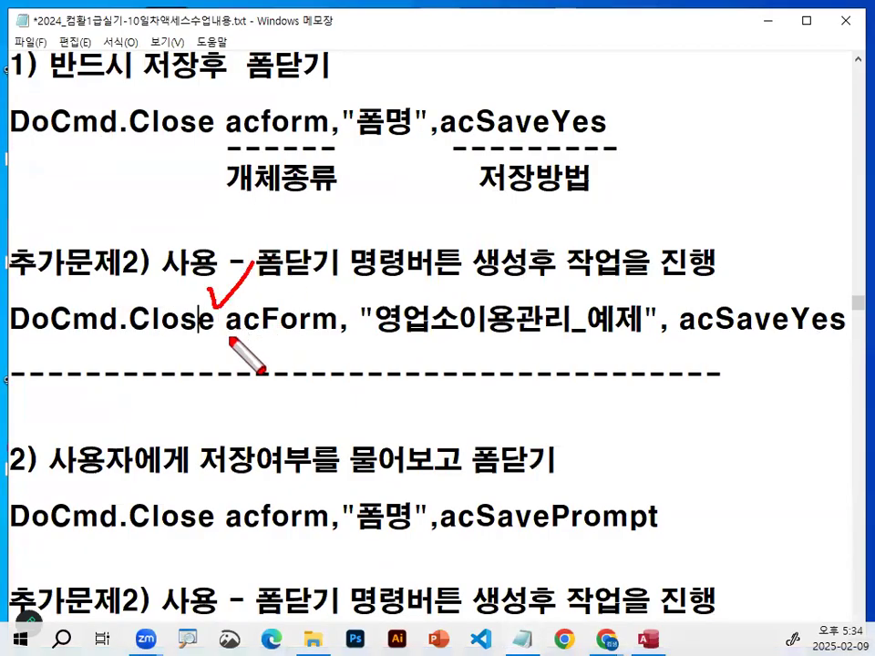
left_click_drag(228, 337, 323, 343)
left_click_drag(258, 356, 254, 511)
mouse_move(324, 300)
left_mouse_down()
mouse_move(223, 332)
mouse_move(337, 334)
left_mouse_up()
key("Escape")
left_click_drag(227, 319, 289, 315)
left_click(289, 315)
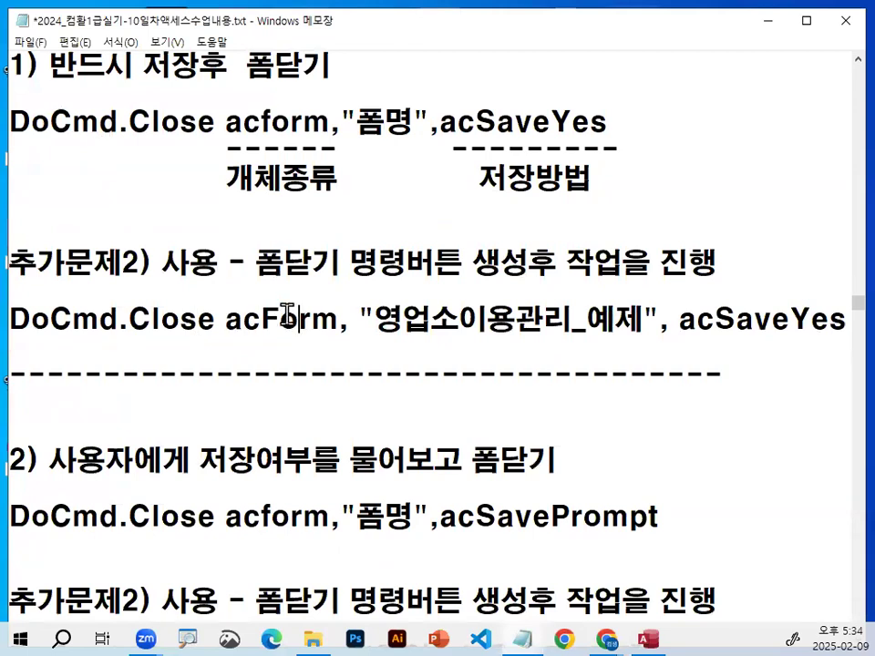
left_click_drag(227, 321, 642, 319)
left_click(670, 319)
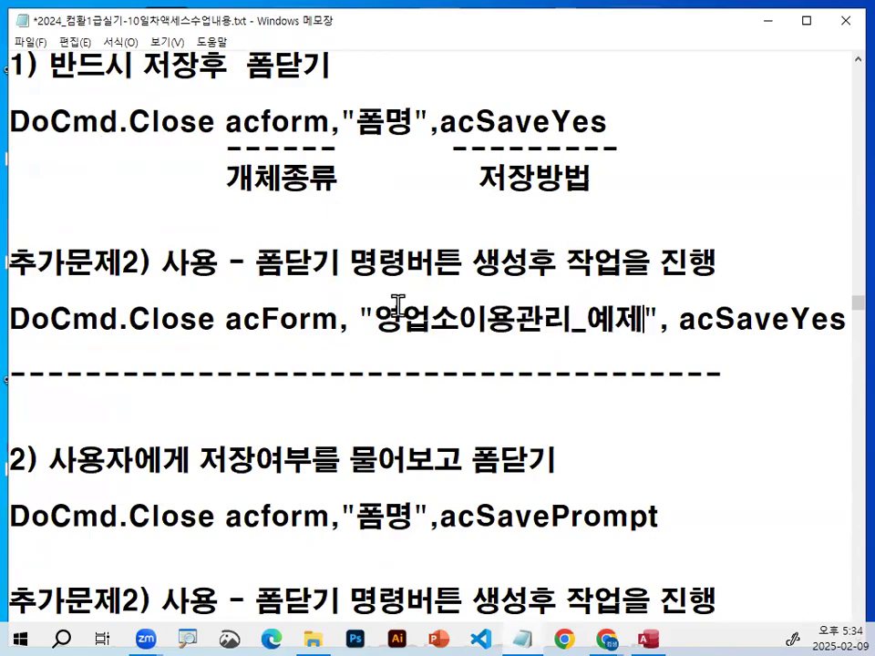
left_click_drag(681, 321, 830, 322)
left_click(824, 321)
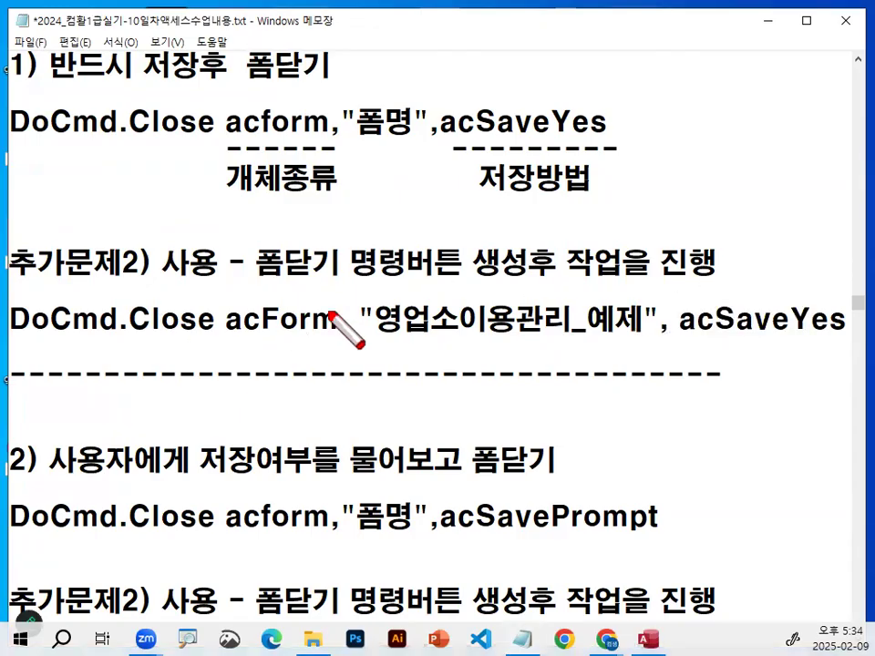
Review where the space, the commas and the quoted form name go in the type 1 DoCmd.Close syntax
left_click_drag(216, 329, 207, 346)
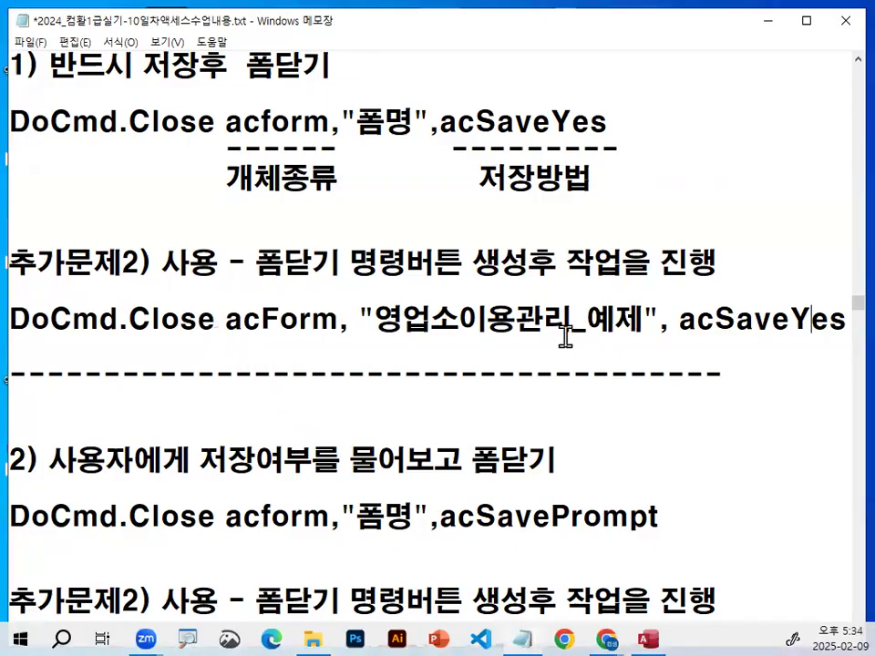
mouse_move(385, 147)
left_mouse_down()
mouse_move(383, 96)
mouse_move(397, 145)
mouse_move(321, 141)
mouse_move(336, 124)
left_mouse_up()
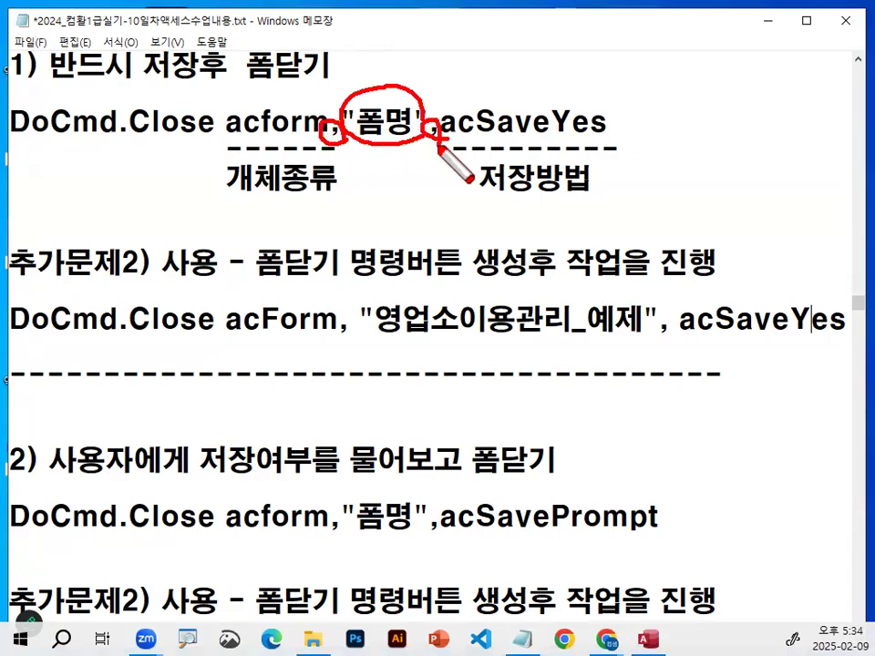
left_click_drag(427, 127, 445, 139)
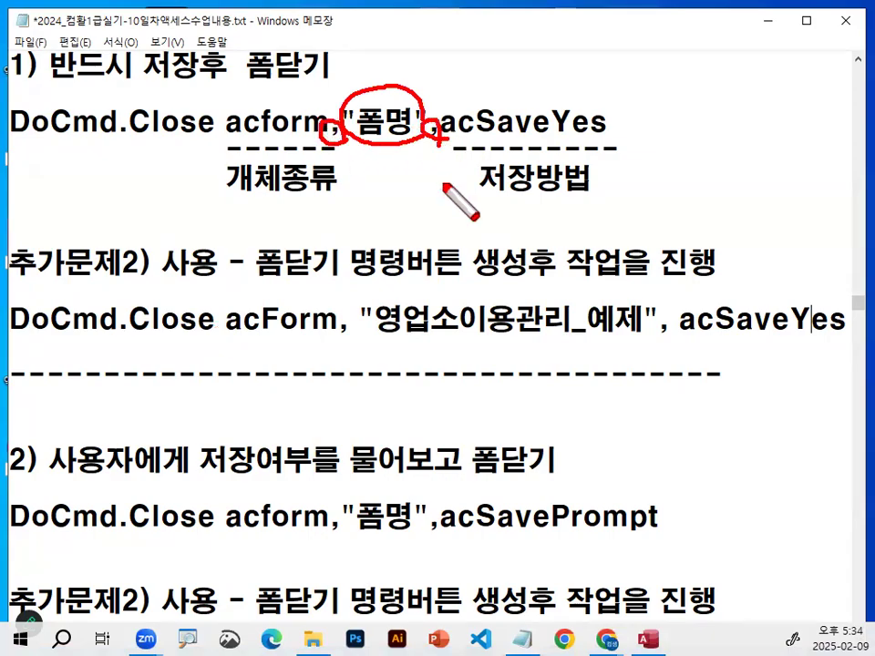
mouse_move(213, 107)
left_mouse_down()
mouse_move(218, 123)
mouse_move(262, 46)
left_mouse_up()
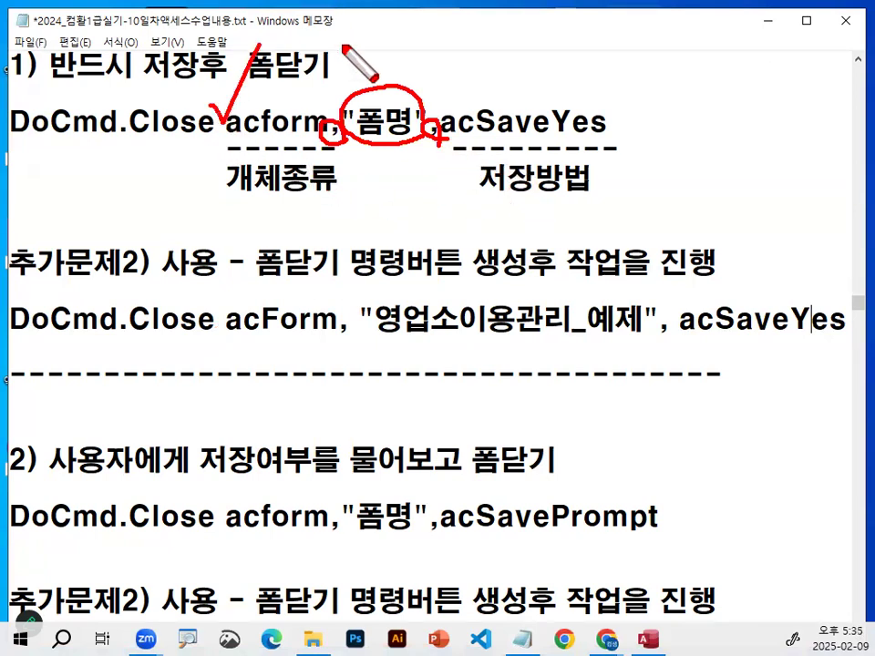
key("Escape")
Return to Access and open the 폼닫기 button's click event procedure with the code builder
left_click(765, 22)
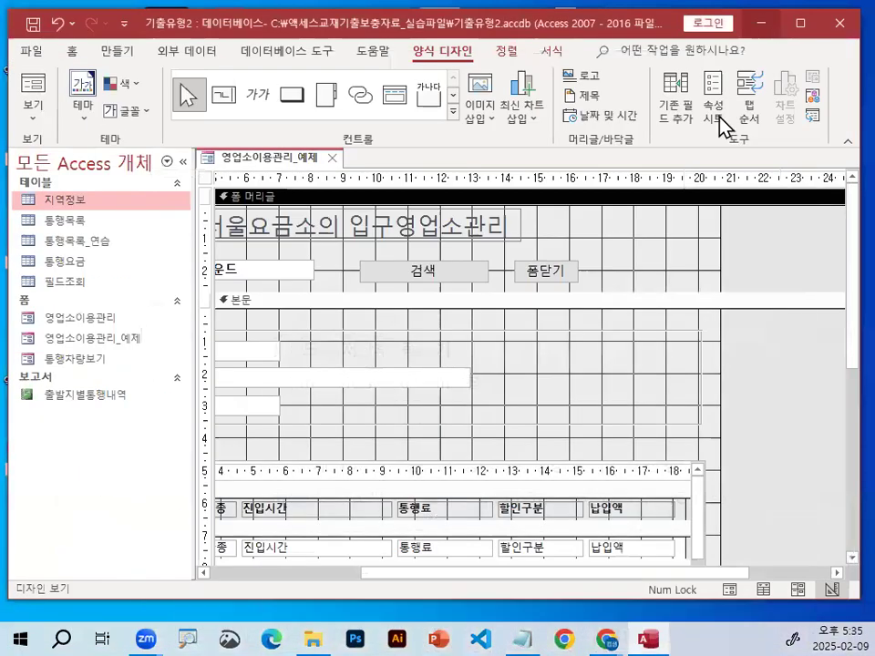
left_click(561, 274)
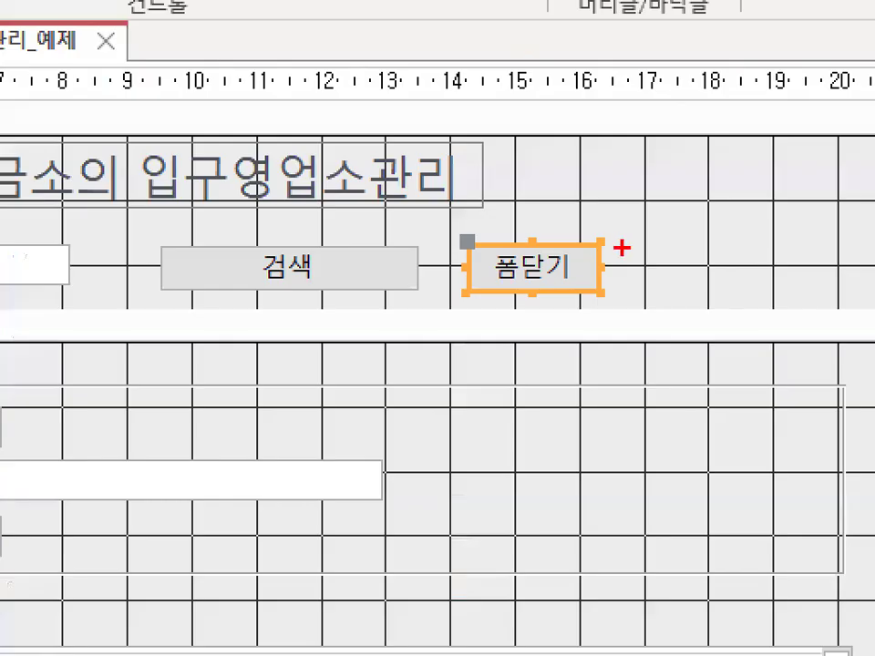
mouse_move(622, 248)
left_mouse_down()
mouse_move(469, 228)
mouse_move(583, 239)
left_mouse_up()
key("Escape")
right_click(560, 276)
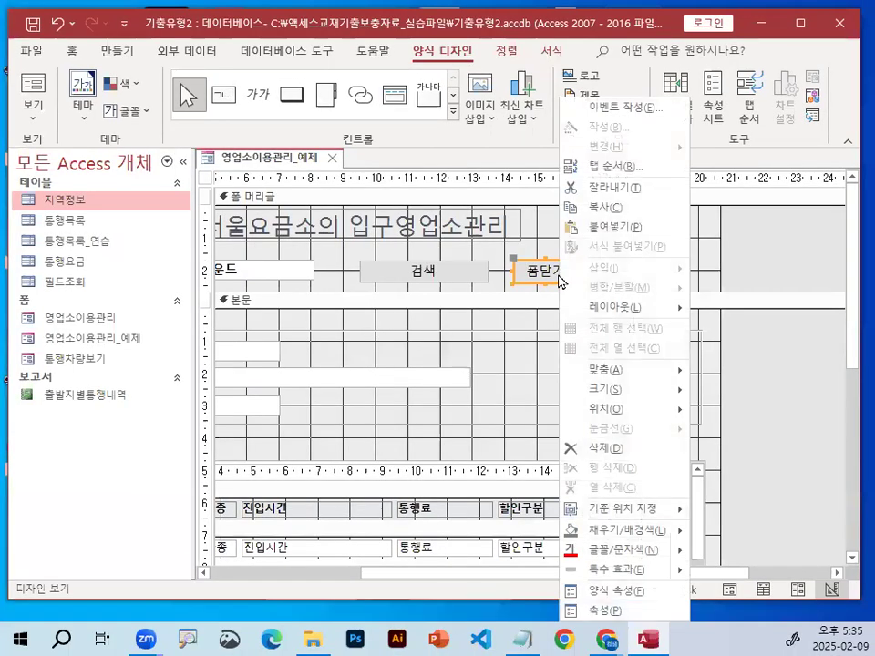
left_click(638, 107)
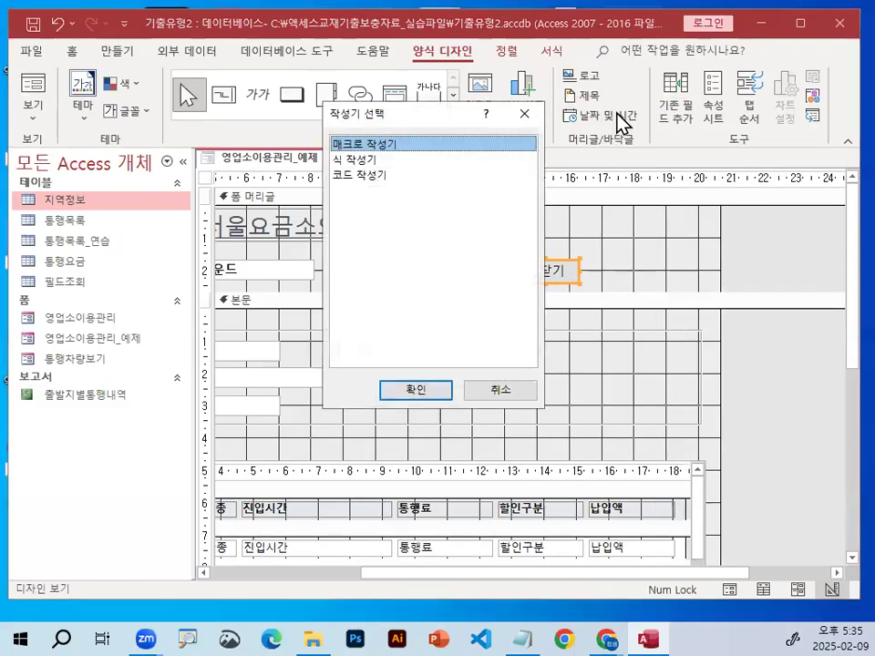
left_click(356, 175)
mouse_move(409, 174)
left_mouse_down()
mouse_move(409, 182)
mouse_move(371, 169)
left_mouse_up()
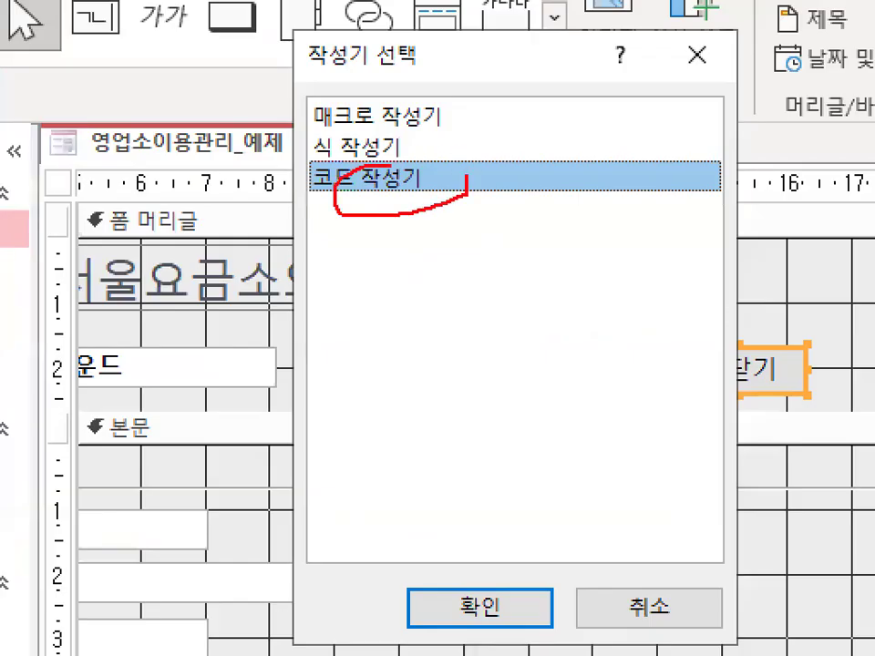
left_click(480, 607)
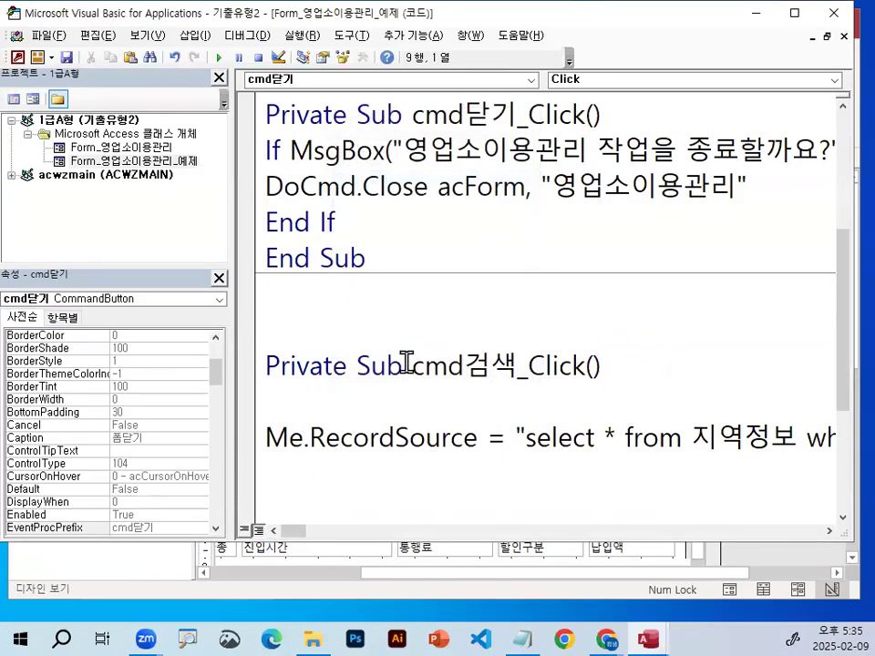
Delete the old MsgBox condition, DoCmd.Close line and End If from cmd닫기_Click, leaving blank lines for new code
left_click_drag(266, 150, 786, 182)
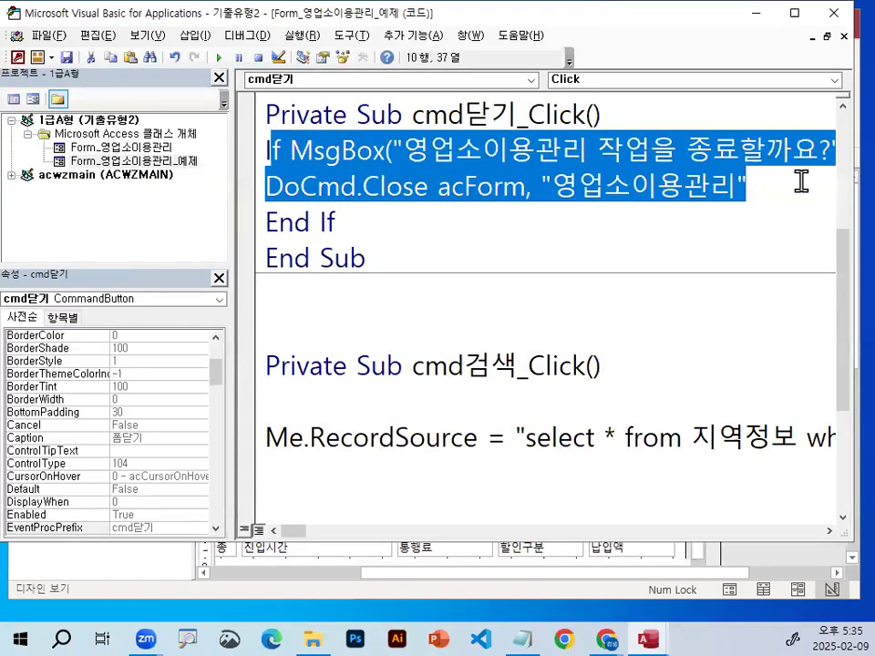
key("Delete")
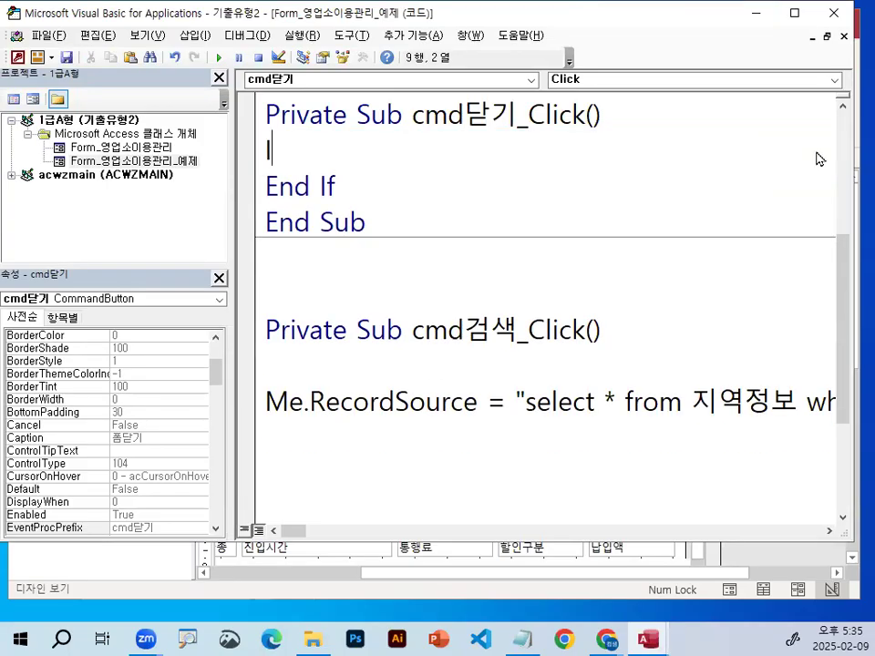
key("shift+Down")
key("shift+Down")
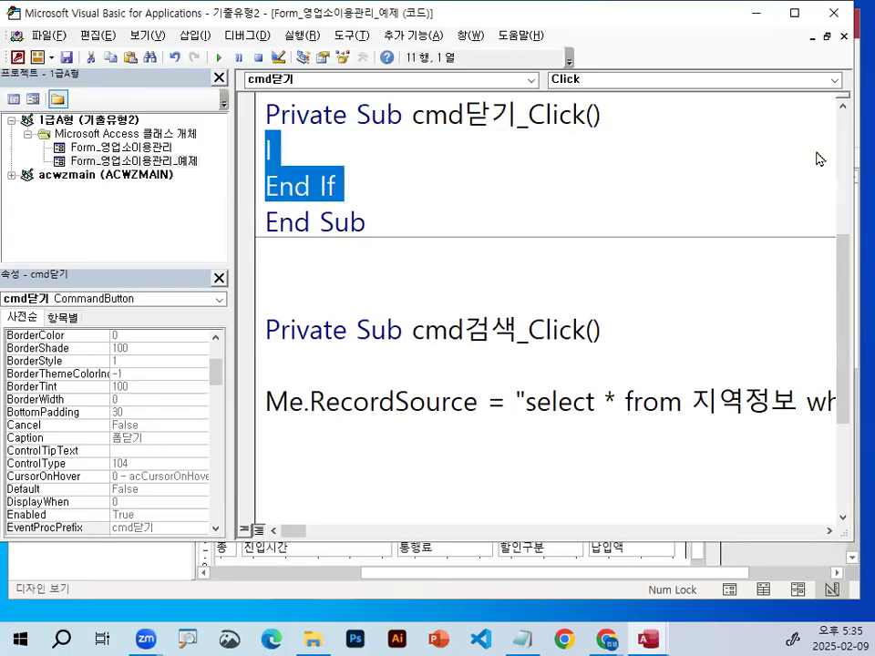
key("Delete")
key("Return")
key("Return")
key("Return")
key("Return")
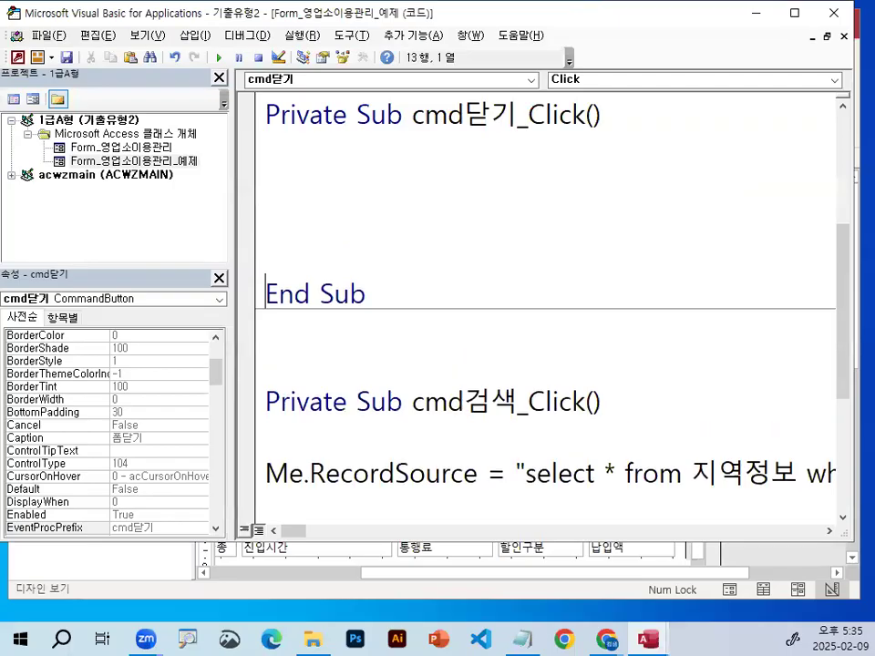
Begin the statement docmd.Close acForm inside the cmd닫기_Click procedure, leaving a blank line above it
left_click(265, 148)
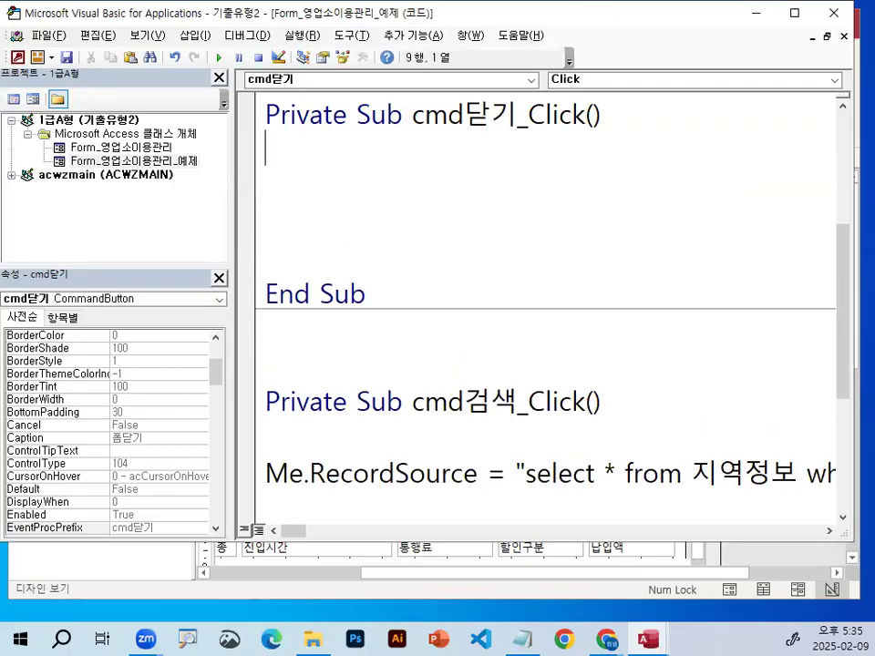
left_click(265, 183)
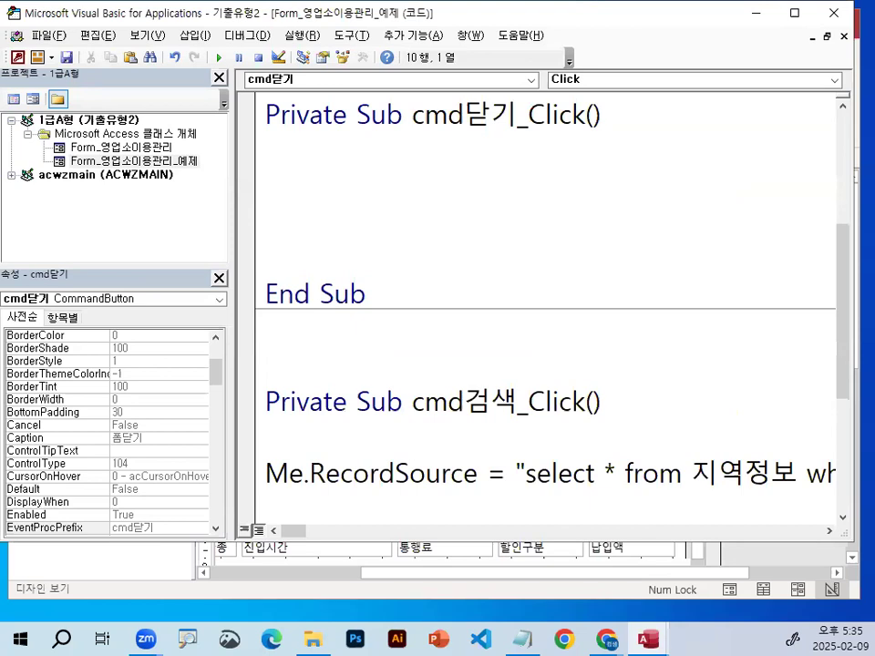
type("ㅇ")
key("BackSpace")
key("Hangul")
type("do")
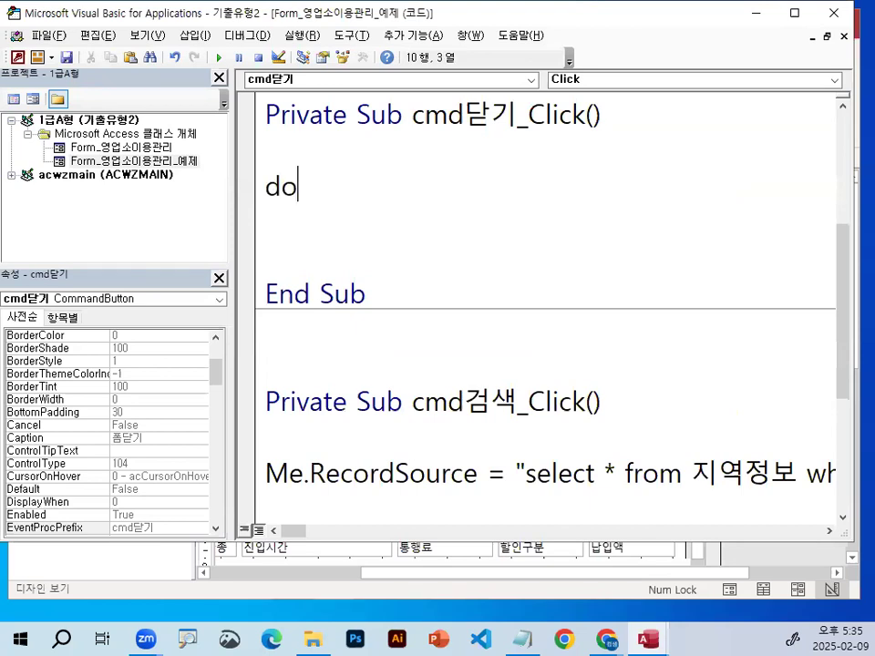
type("cmd")
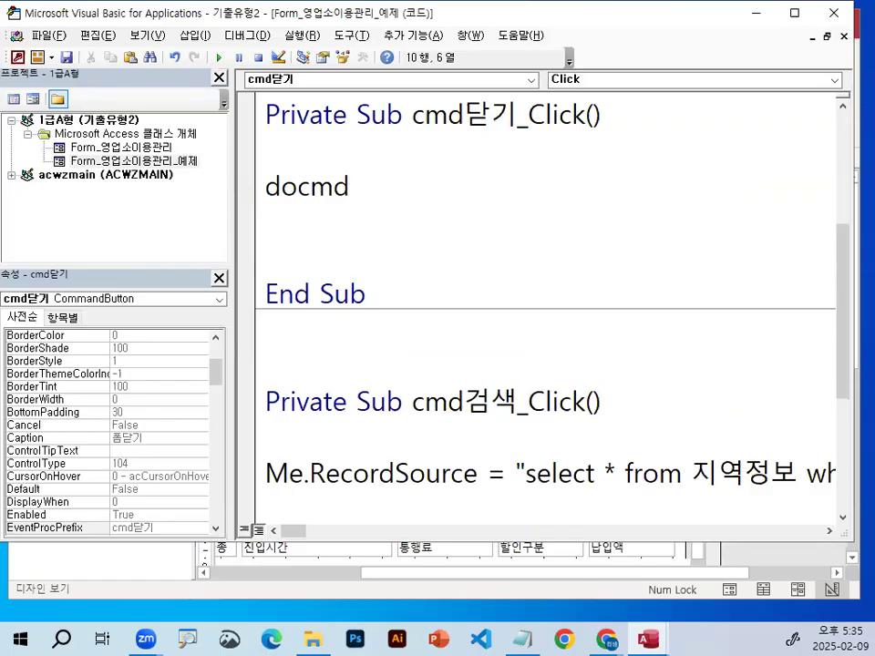
type(".")
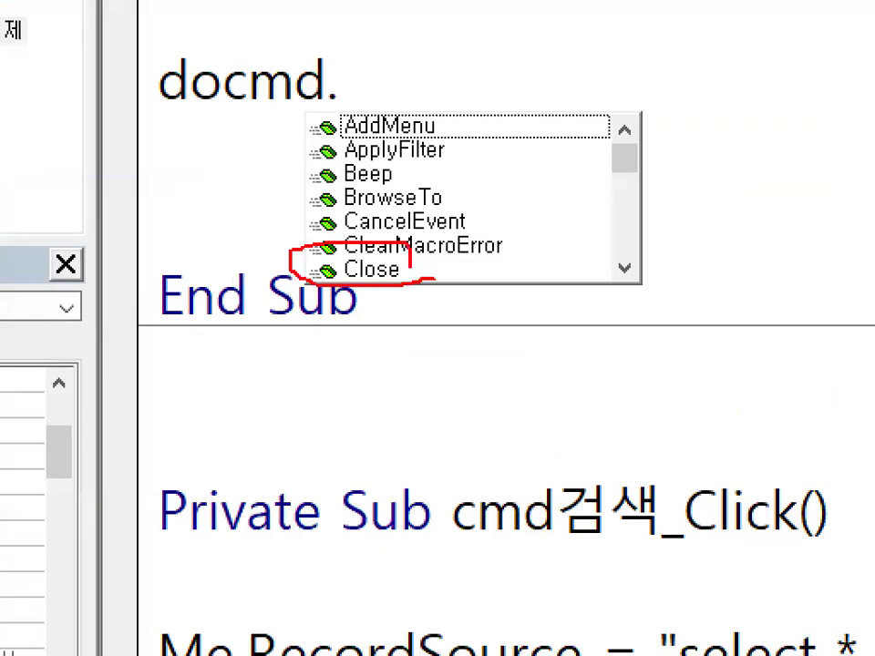
mouse_move(405, 270)
left_mouse_down()
mouse_move(378, 278)
mouse_move(427, 283)
left_mouse_up()
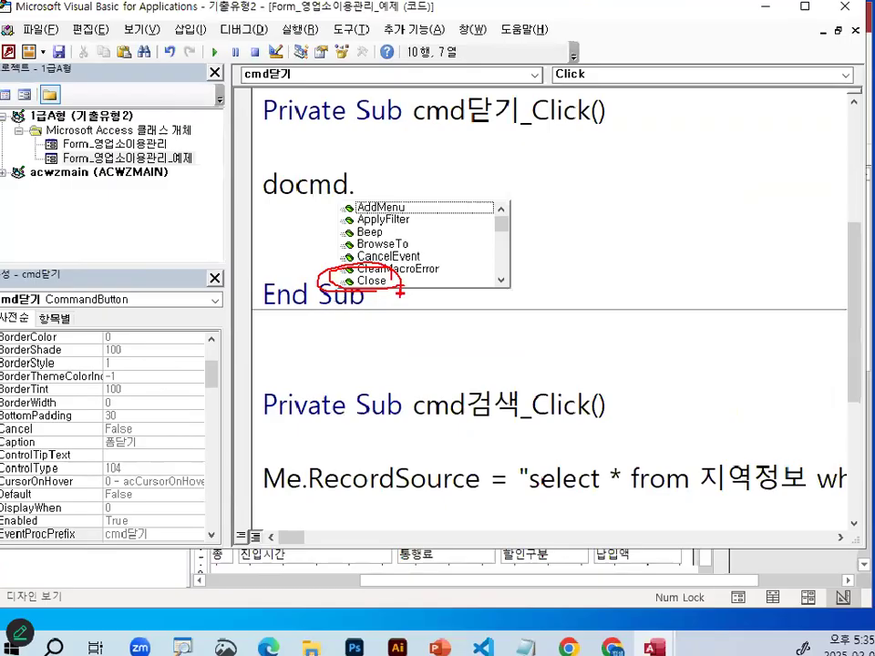
key("BackSpace")
type(".c")
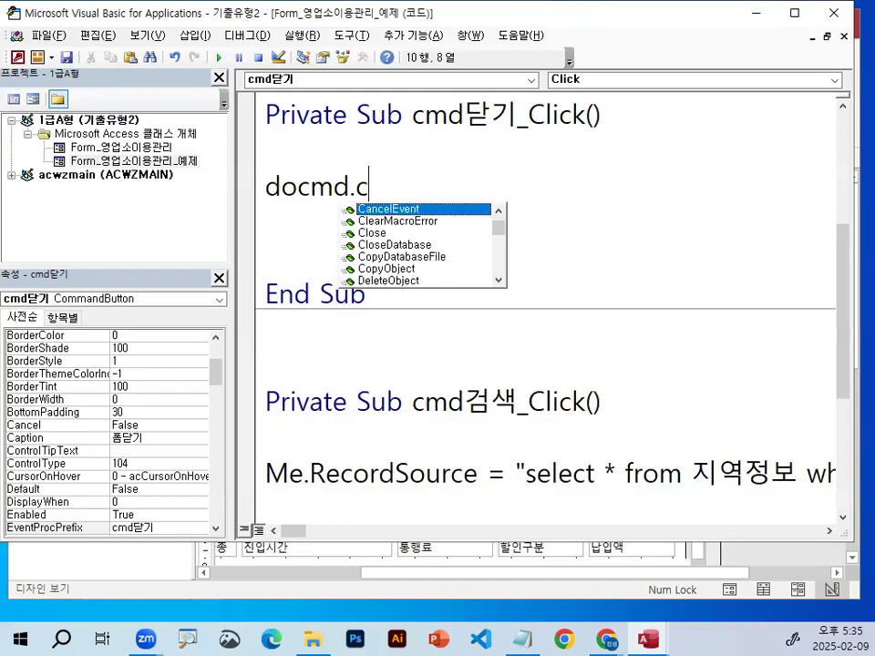
double_click(397, 233)
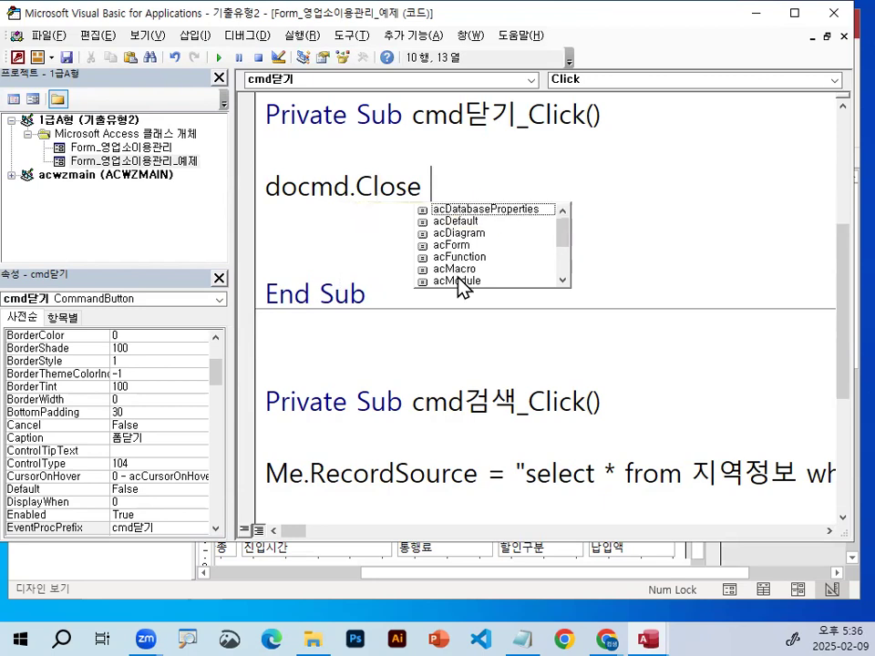
double_click(454, 245)
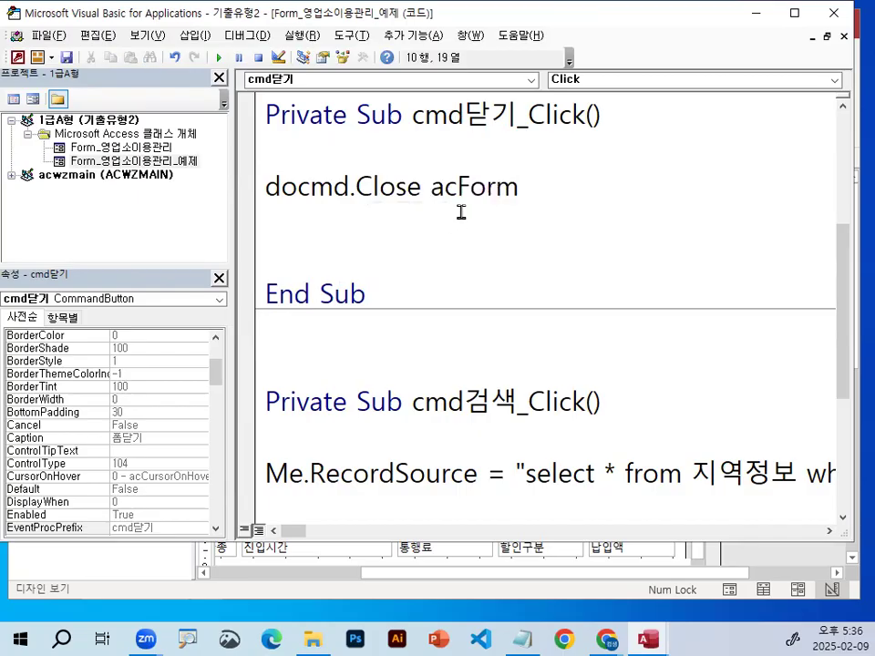
Add a comma and the quoted form name "영업소이용관리_예제" as the object name argument of the Close statement
left_click_drag(516, 168, 543, 195)
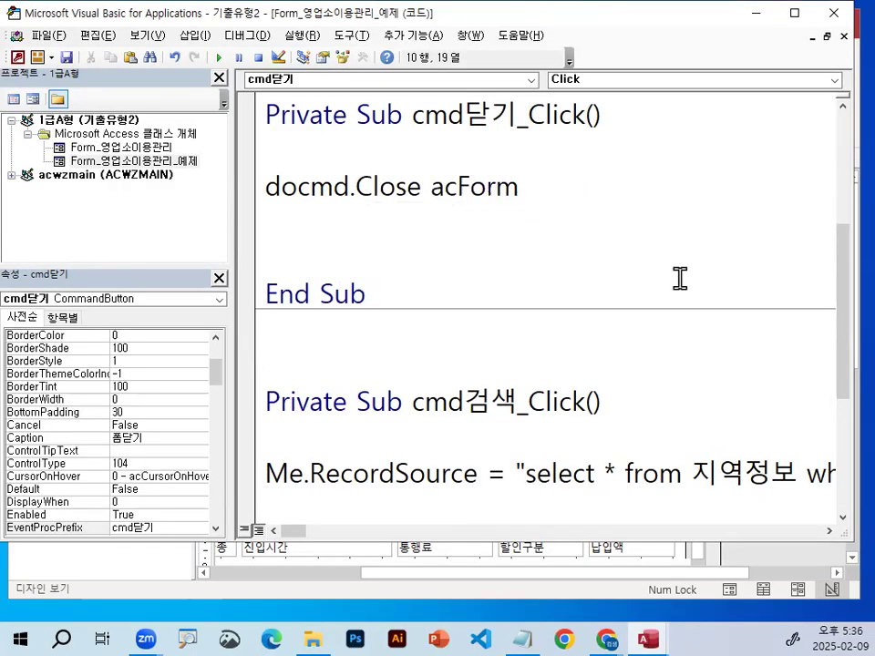
type(",")
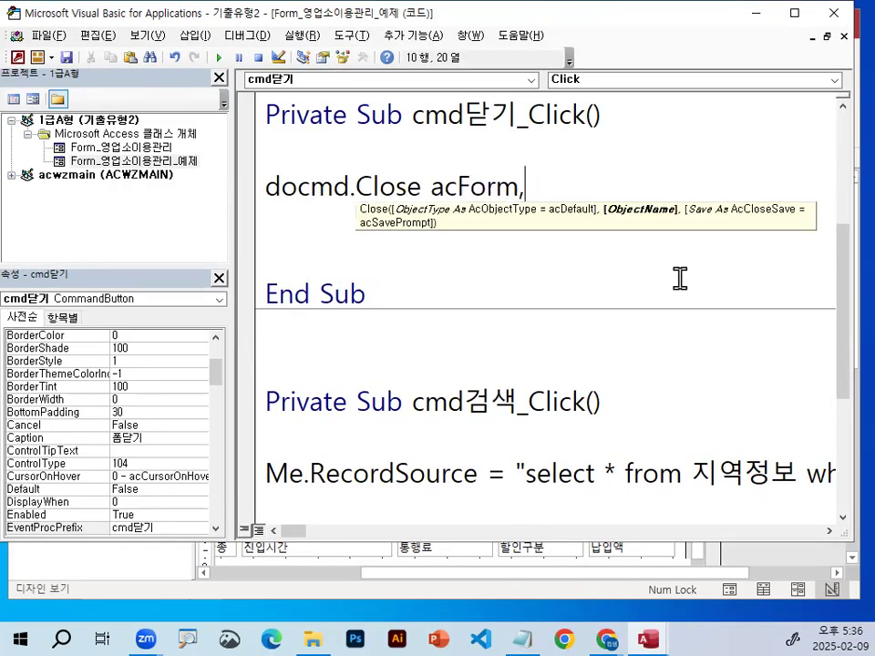
type("\"dudd")
key("BackSpace")
key("BackSpace")
key("BackSpace")
key("BackSpace")
type("dud")
key("BackSpace")
key("BackSpace")
key("BackSpace")
key("Hangul")
type("영어")
type("ㅂ소이용과")
type("ㄴ리")
type("_예제\"")
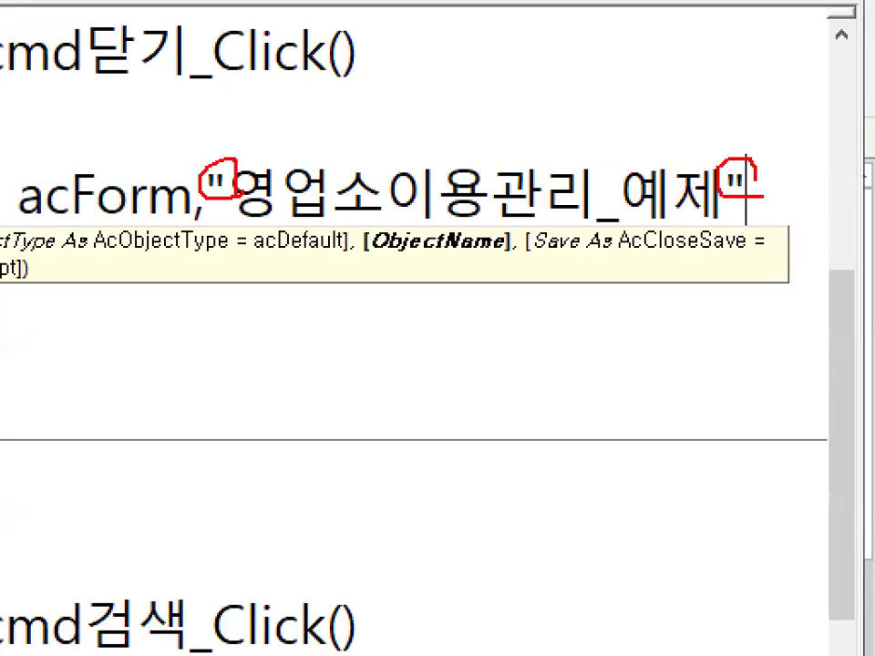
Add acSaveYes as the save argument after the form name in the Close statement of cmd닫기_Click
left_click_drag(248, 233, 571, 231)
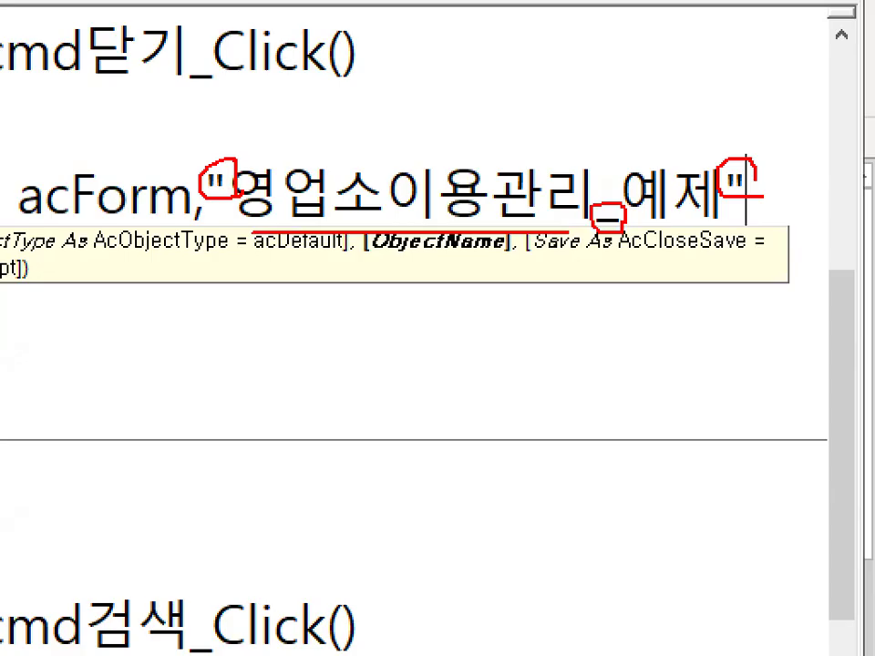
key("Escape")
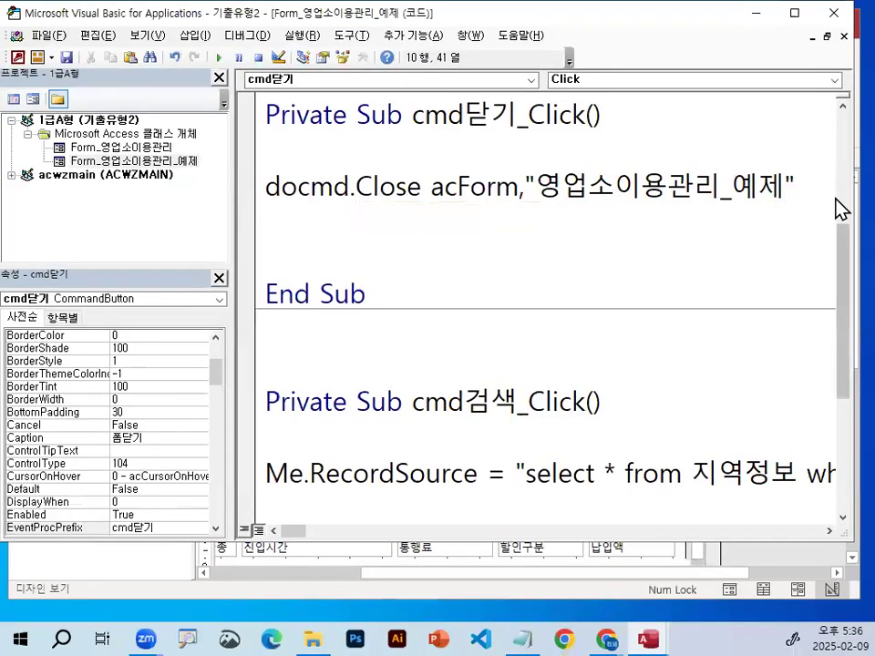
type(",")
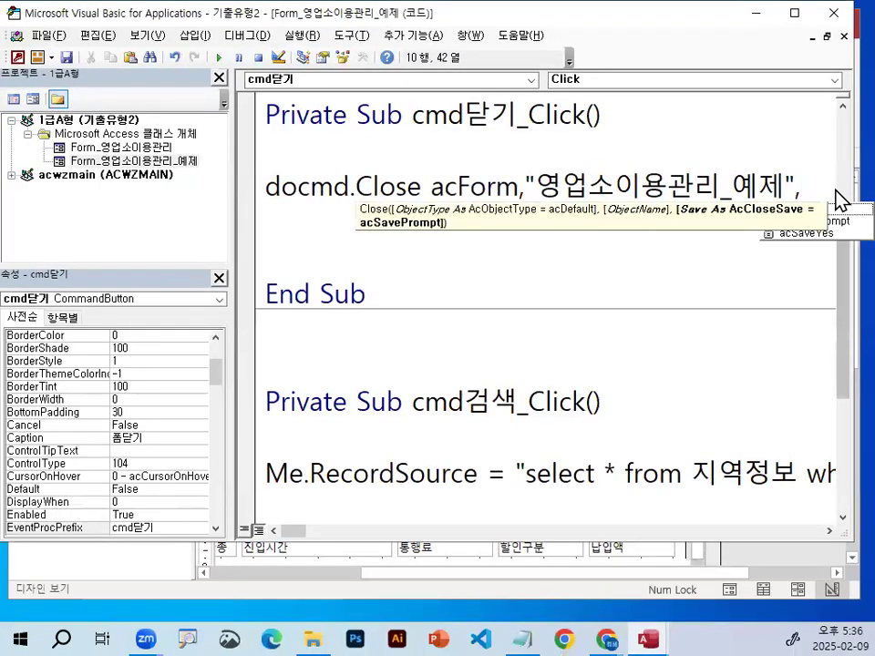
left_click(836, 578)
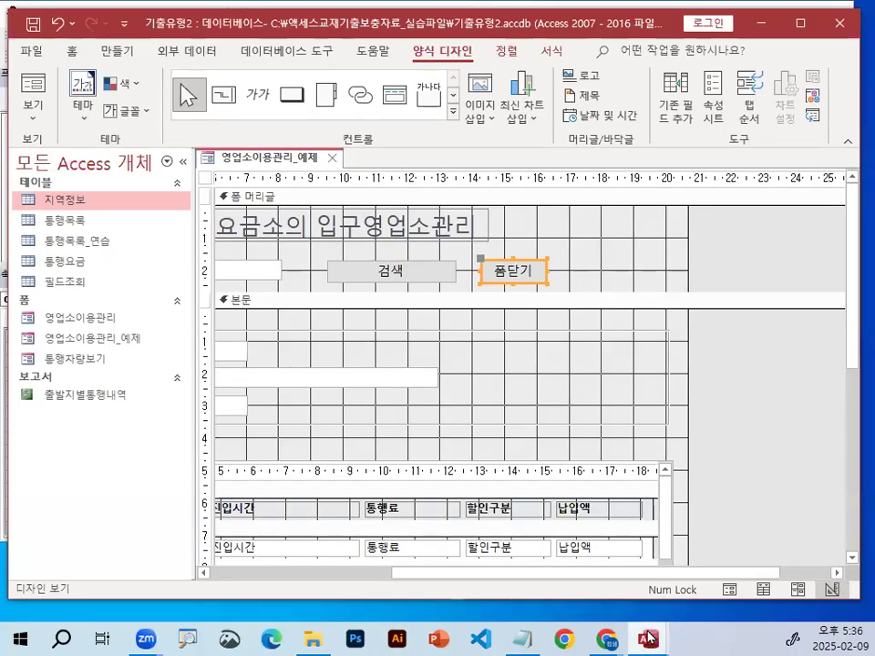
mouse_move(648, 640)
left_click(742, 537)
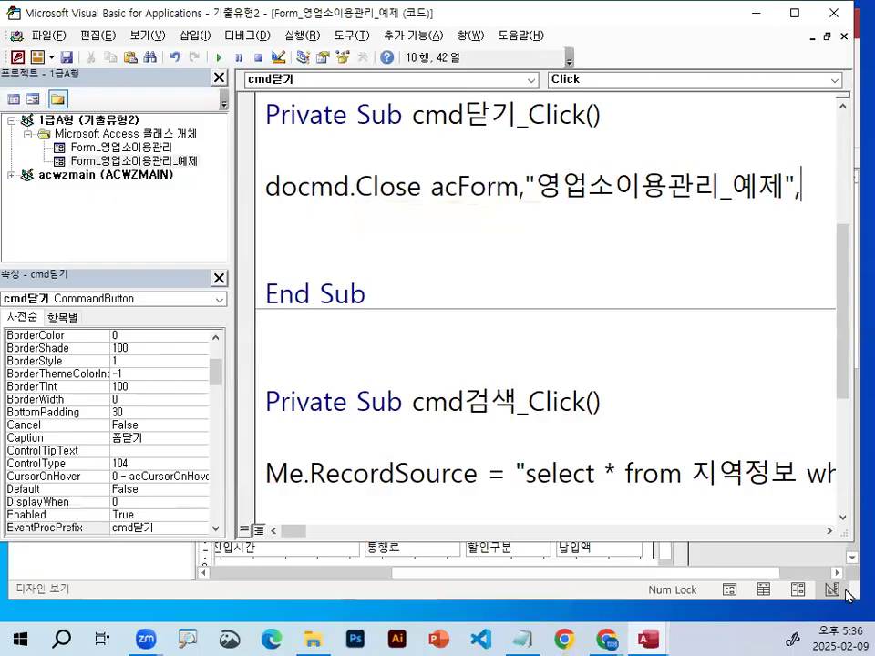
left_click(828, 531)
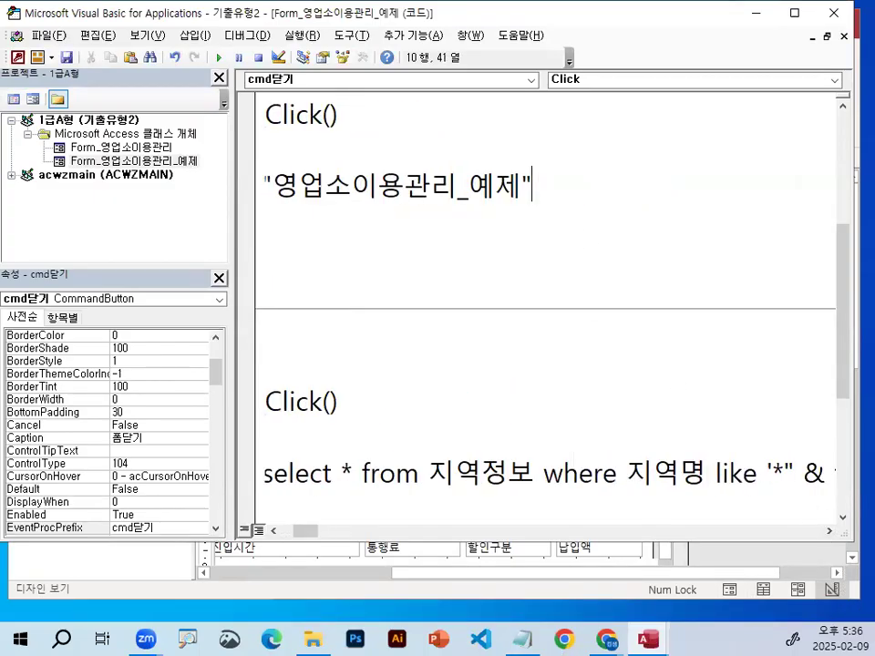
type(",")
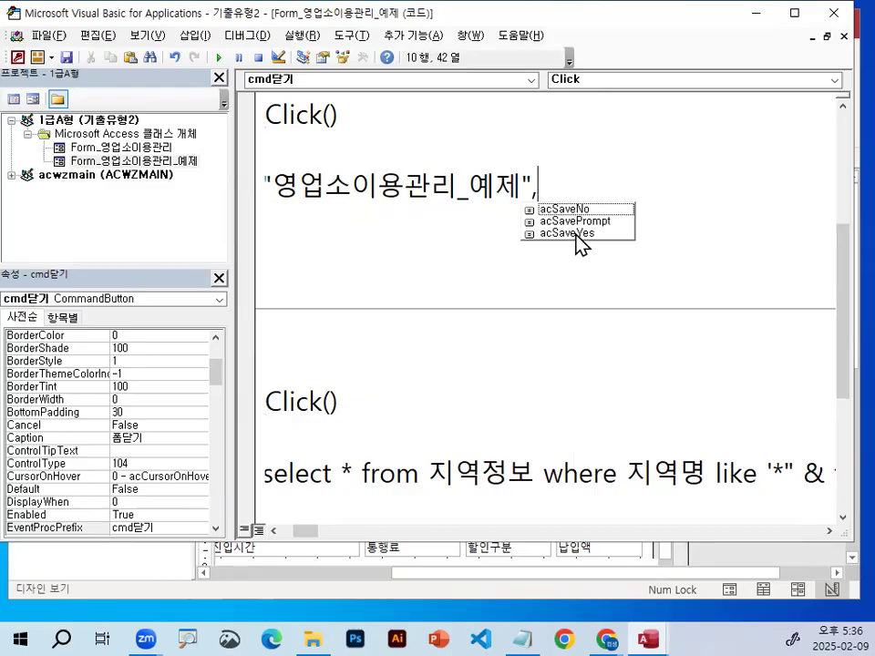
key("ctrl+1")
left_click_drag(620, 231, 555, 208)
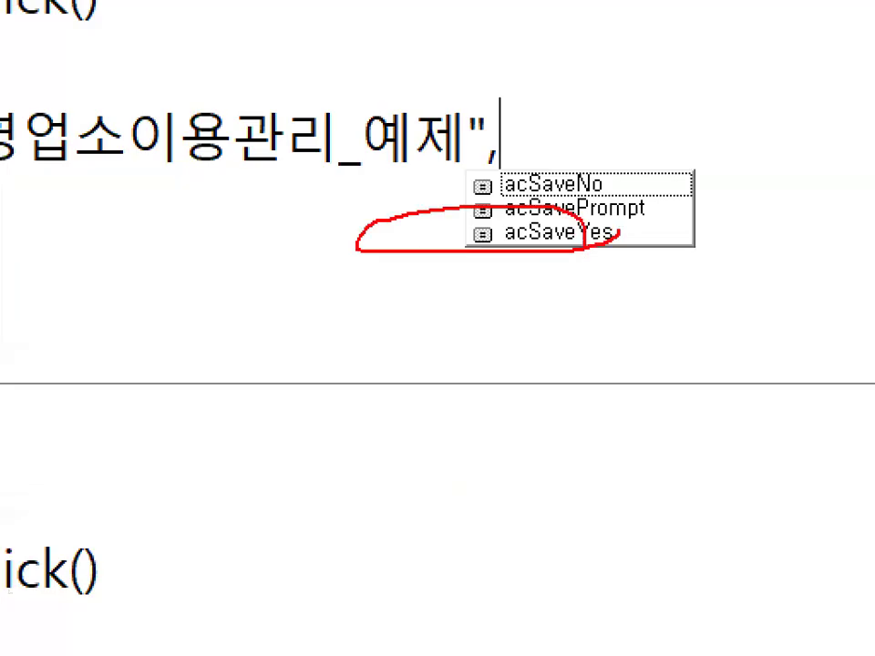
key("Escape")
key("BackSpace")
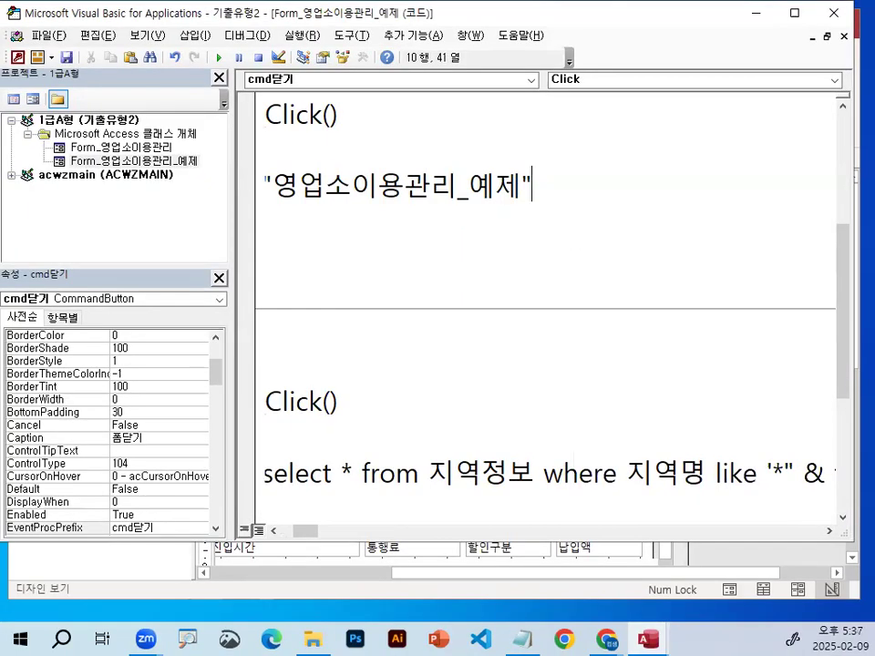
type(",")
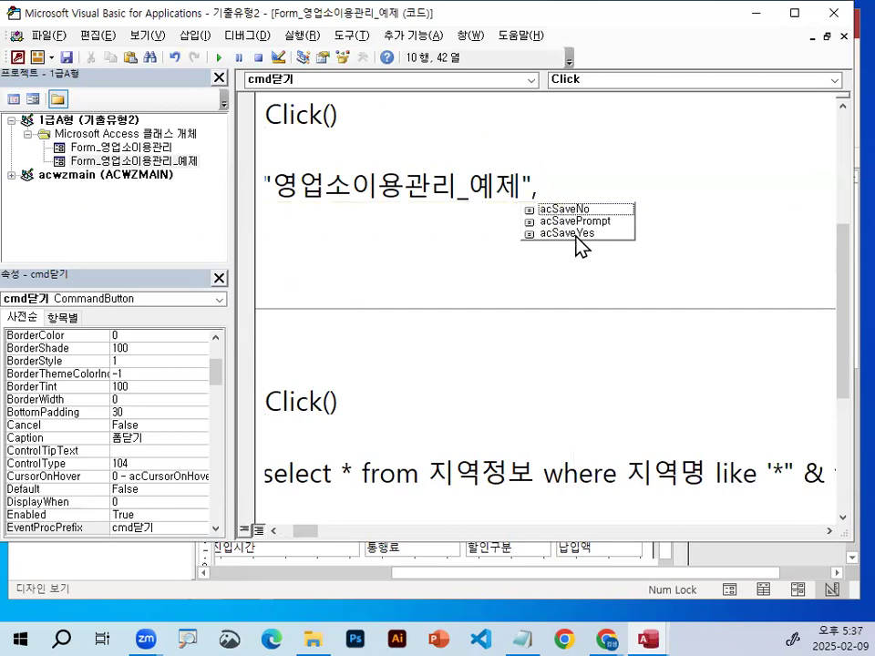
double_click(593, 234)
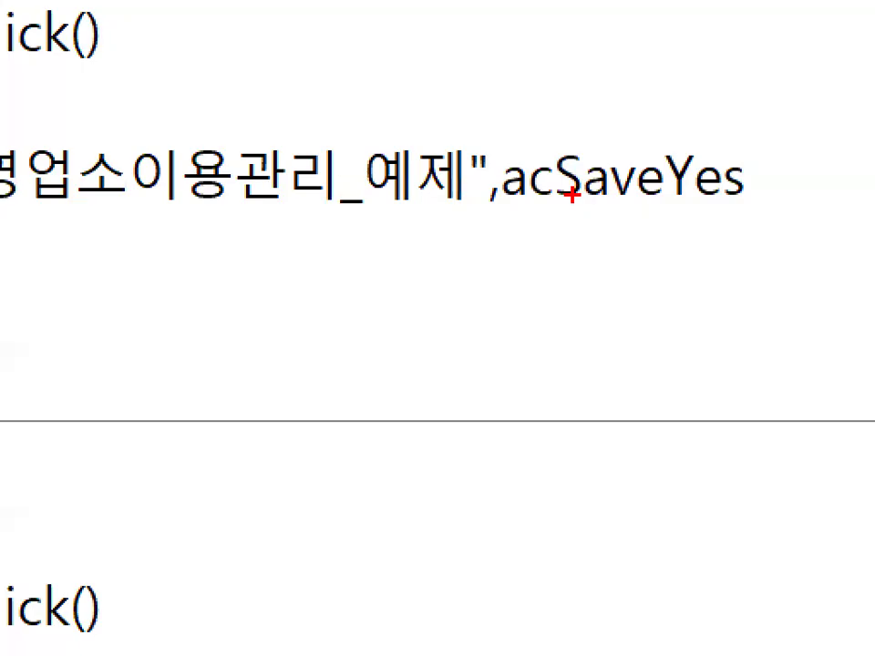
left_click_drag(525, 196, 633, 196)
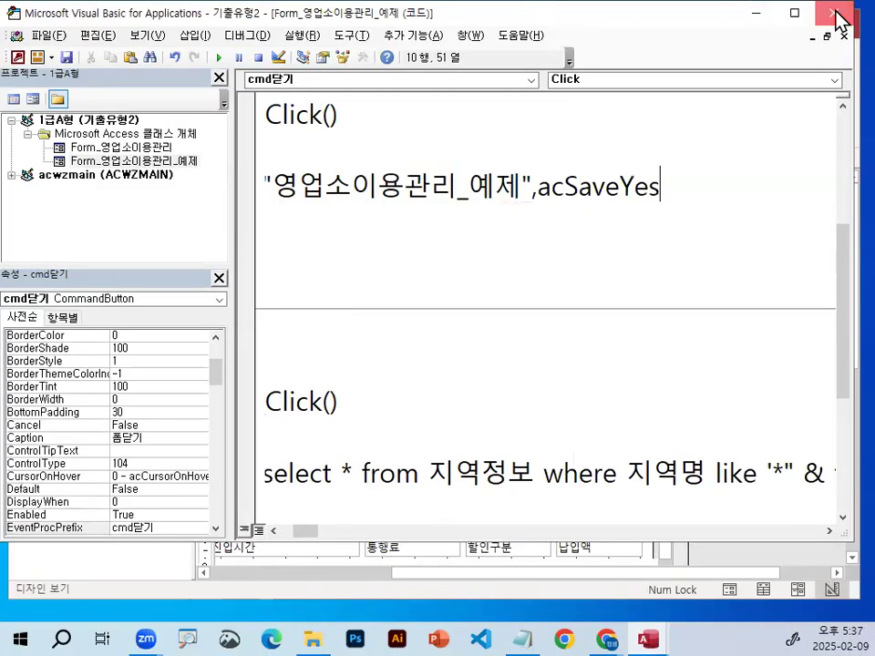
Test the 폼닫기 button in form view, and reopen the 영업소이용관리_예제 form in design view
left_click(792, 9)
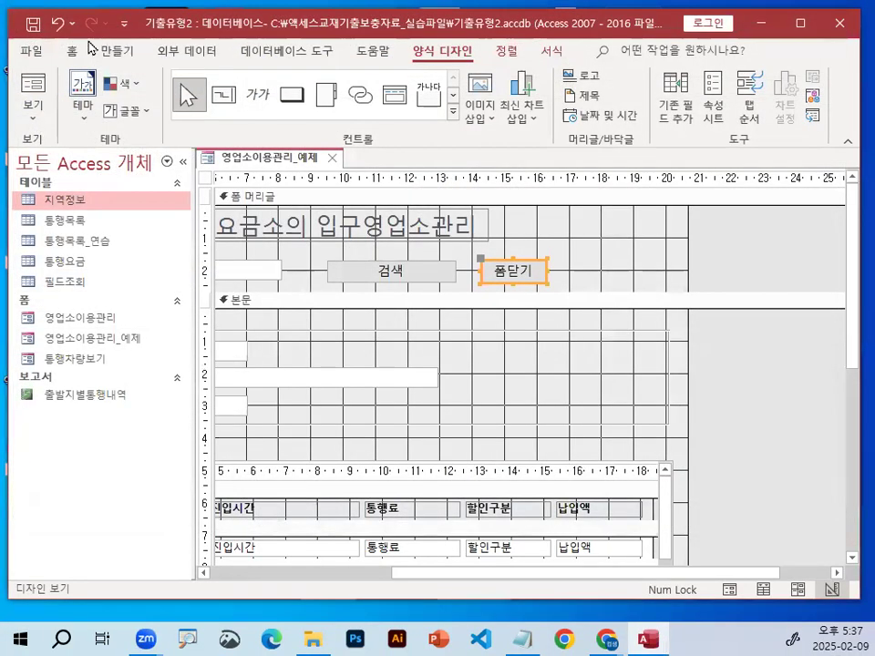
left_click(33, 90)
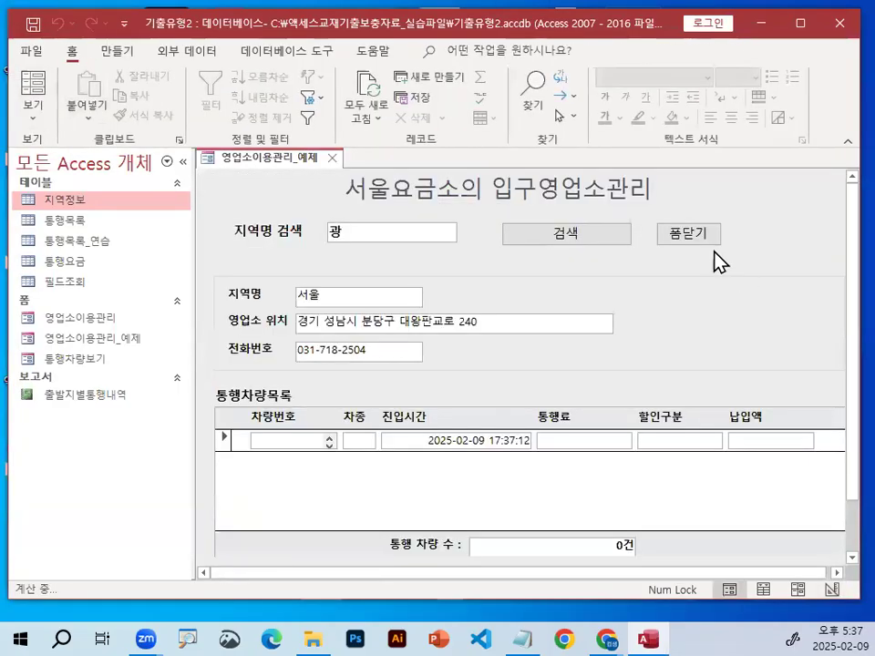
left_click(688, 235)
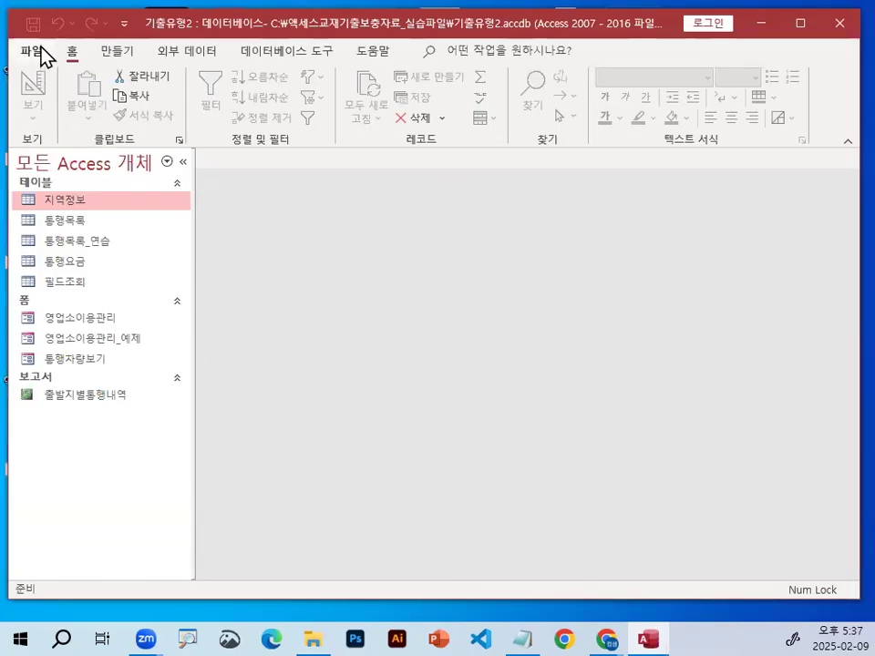
right_click(128, 343)
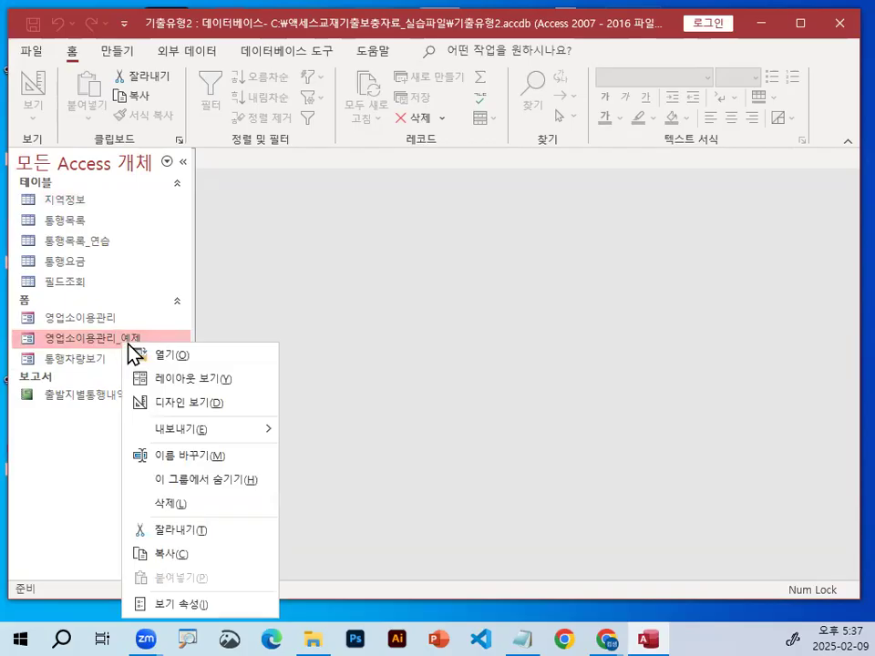
left_click(196, 402)
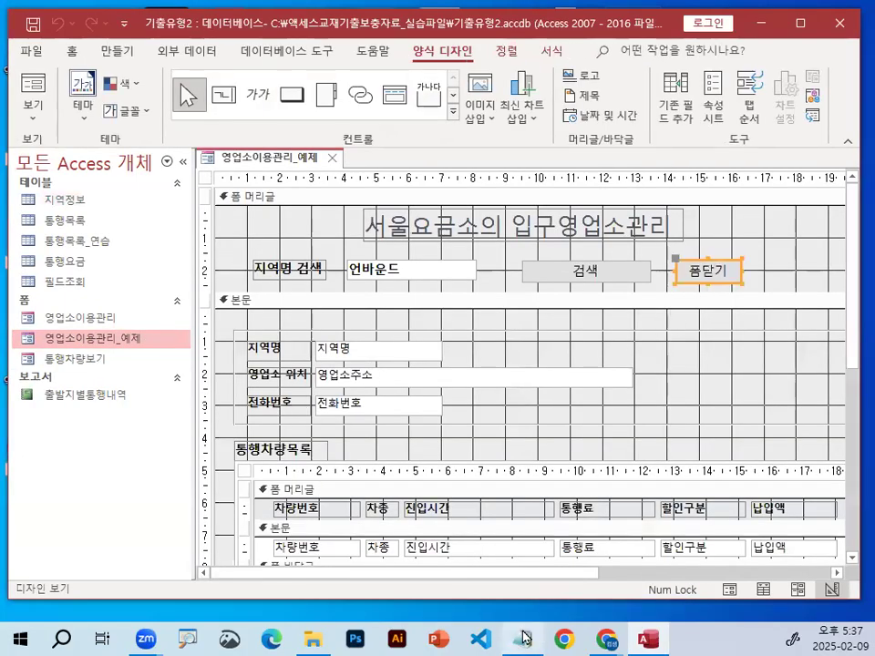
Switch to the Notepad lesson notes and review the DoCmd.Close example that uses acSaveYes
key("alt+Tab")
left_click(298, 313)
scroll(298, 313, "down", 1)
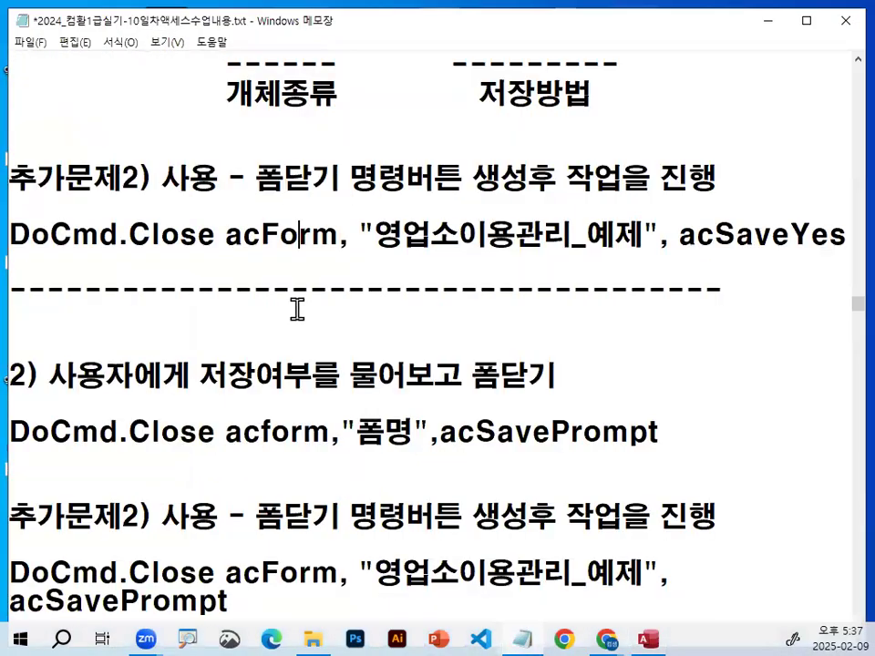
left_click_drag(21, 255, 408, 256)
left_click_drag(476, 270, 836, 260)
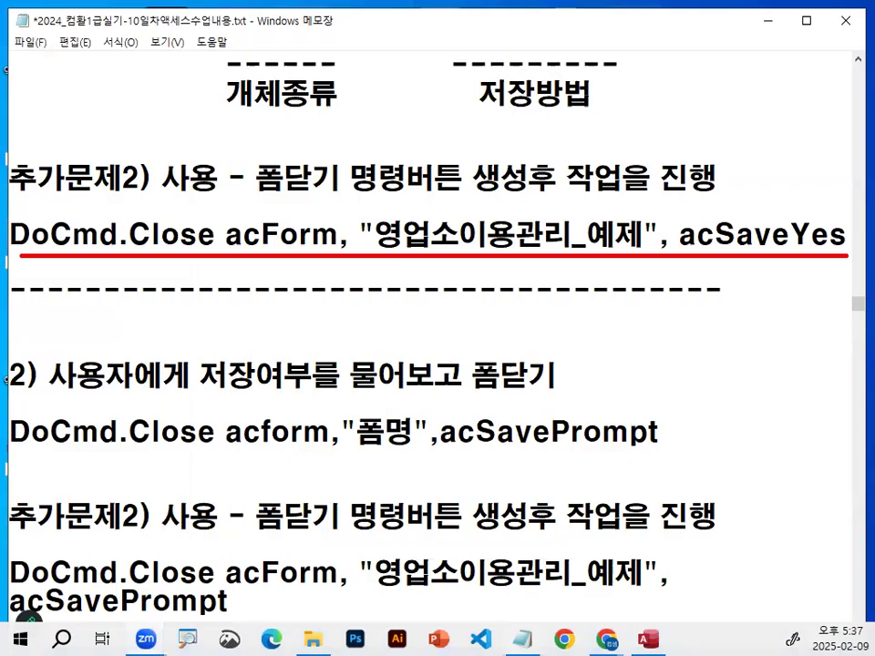
Split the message box heading in the notes onto a new line after "메시지박스 표시한후,"
scroll(438, 328, "down", 4)
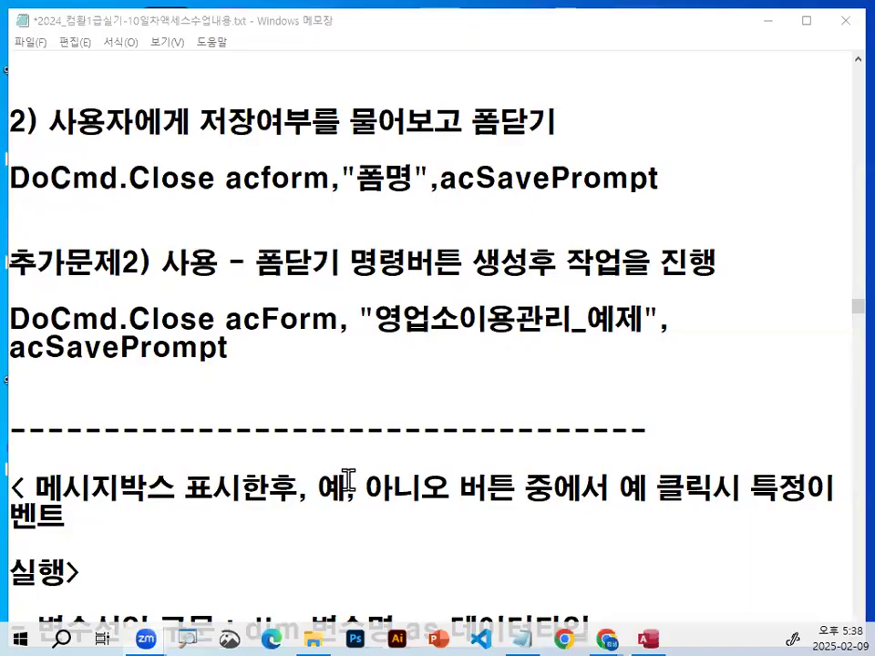
scroll(352, 468, "down", 2)
left_click_drag(34, 319, 306, 318)
left_click(308, 319)
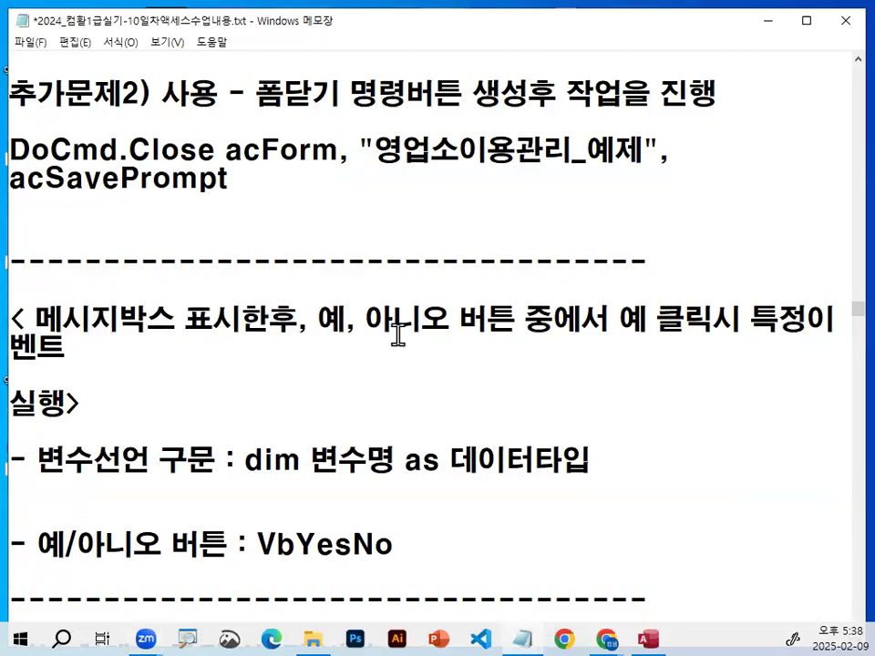
key("Return")
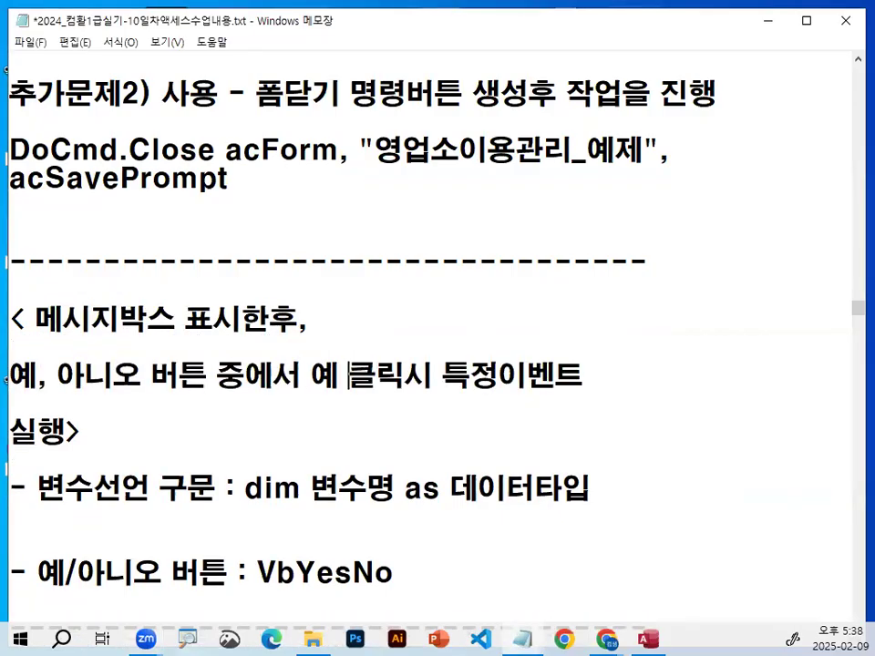
Enclose the second 예 in the heading in square brackets and insert a blank line above the 변수선언 구문 item
left_click(313, 374)
type("[예")
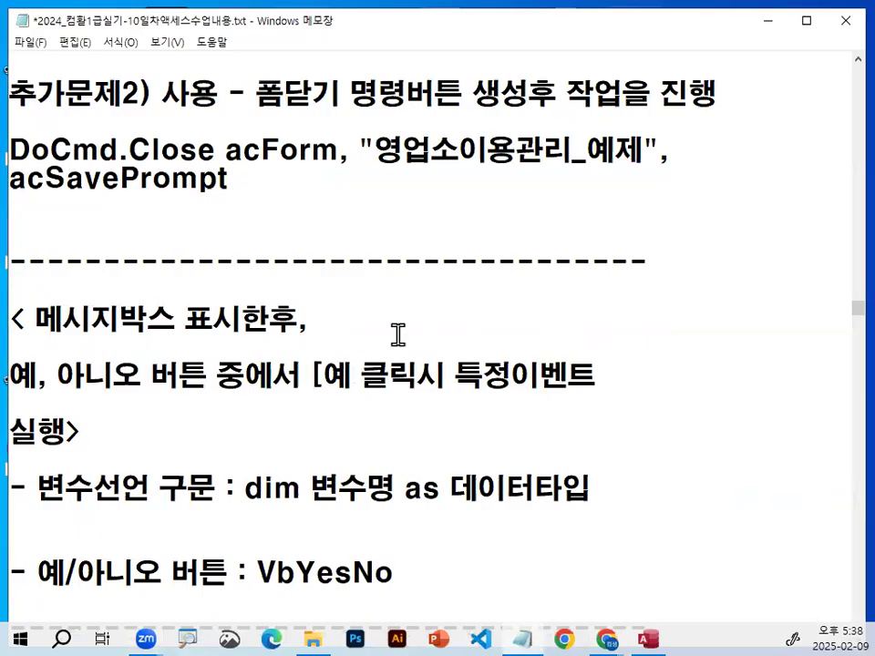
type("]")
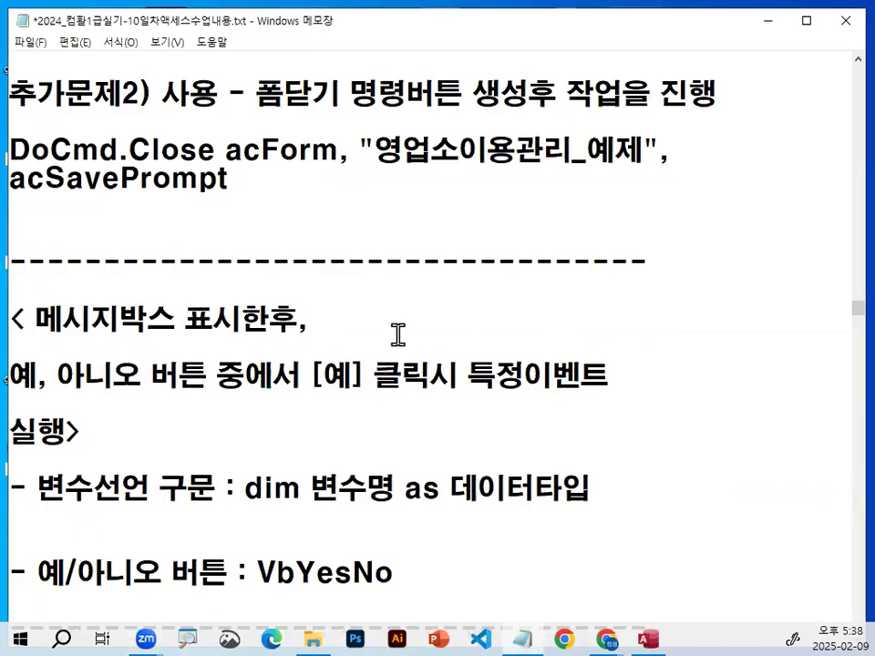
key("Return")
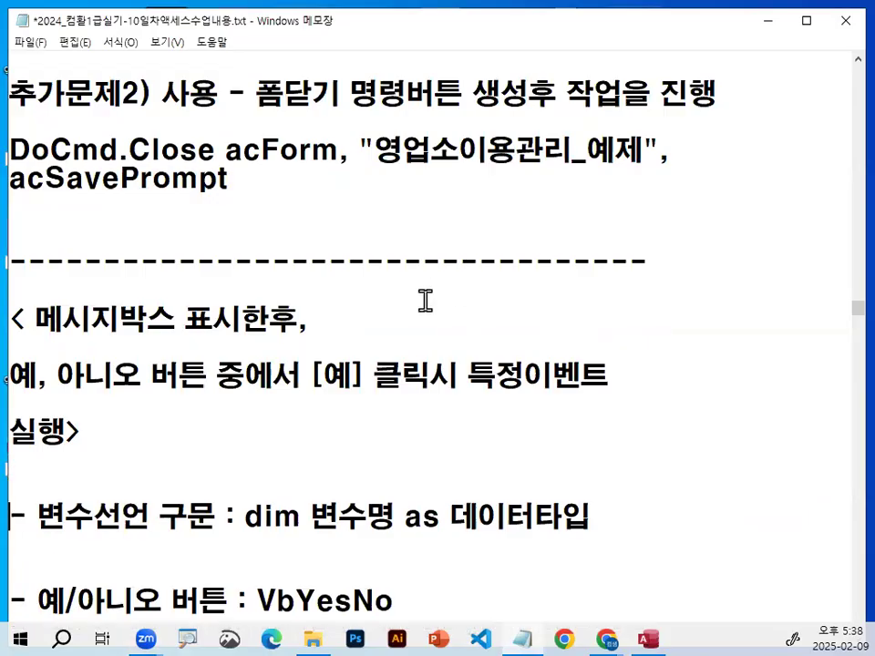
Examine the variable declaration syntax "dim 변수명 as 데이터타입" in the notes
scroll(434, 342, "down", 3)
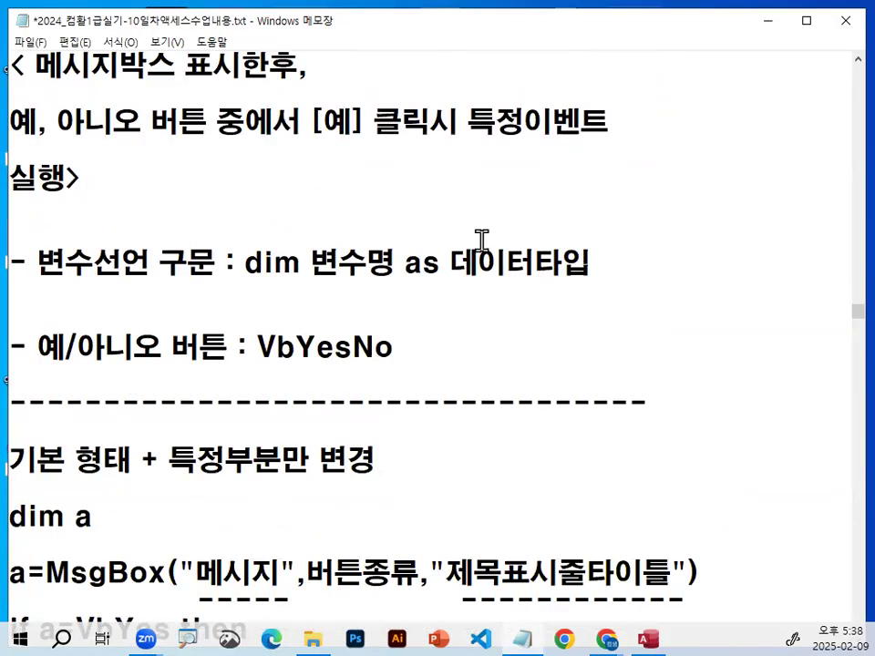
left_click_drag(34, 271, 309, 276)
left_click_drag(344, 243, 372, 225)
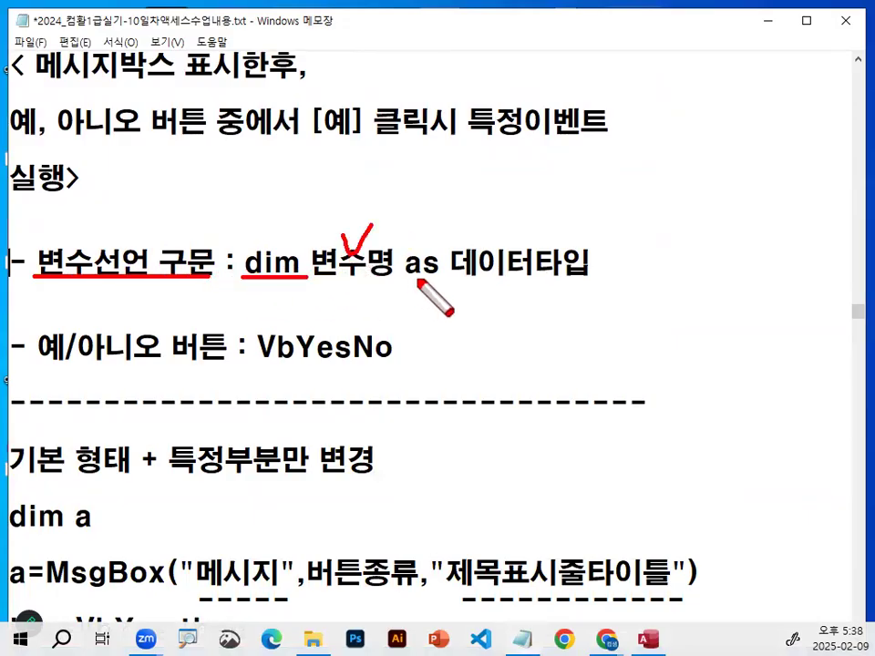
left_click_drag(411, 279, 582, 279)
mouse_move(526, 214)
left_mouse_down()
mouse_move(429, 274)
mouse_move(412, 330)
left_mouse_up()
left_click_drag(401, 217, 588, 356)
mouse_move(388, 275)
left_mouse_down()
mouse_move(328, 246)
mouse_move(394, 235)
left_mouse_up()
mouse_move(526, 173)
left_mouse_down()
mouse_move(453, 143)
mouse_move(371, 192)
mouse_move(365, 239)
left_mouse_up()
left_click_drag(365, 239, 401, 212)
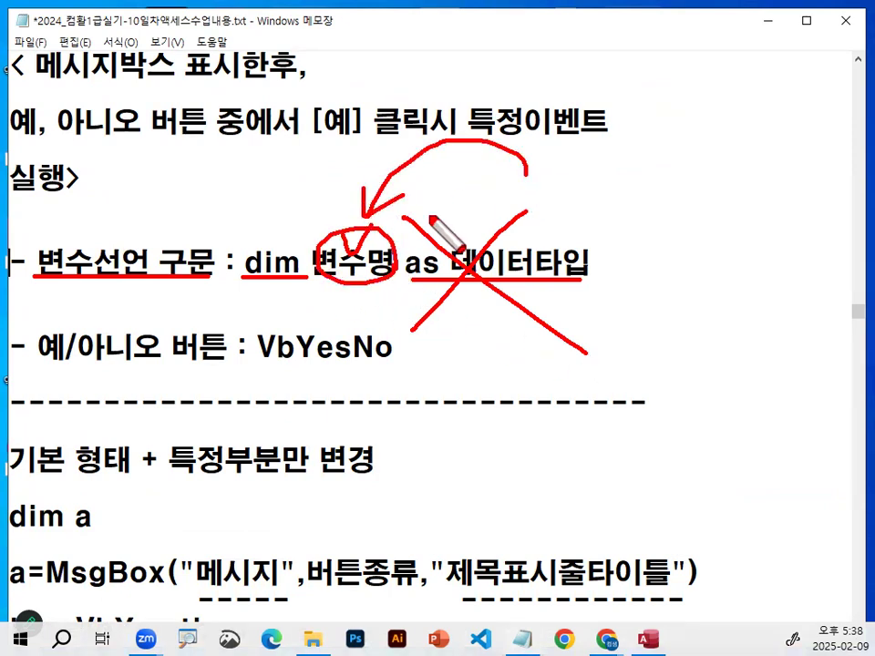
left_click_drag(325, 286, 387, 268)
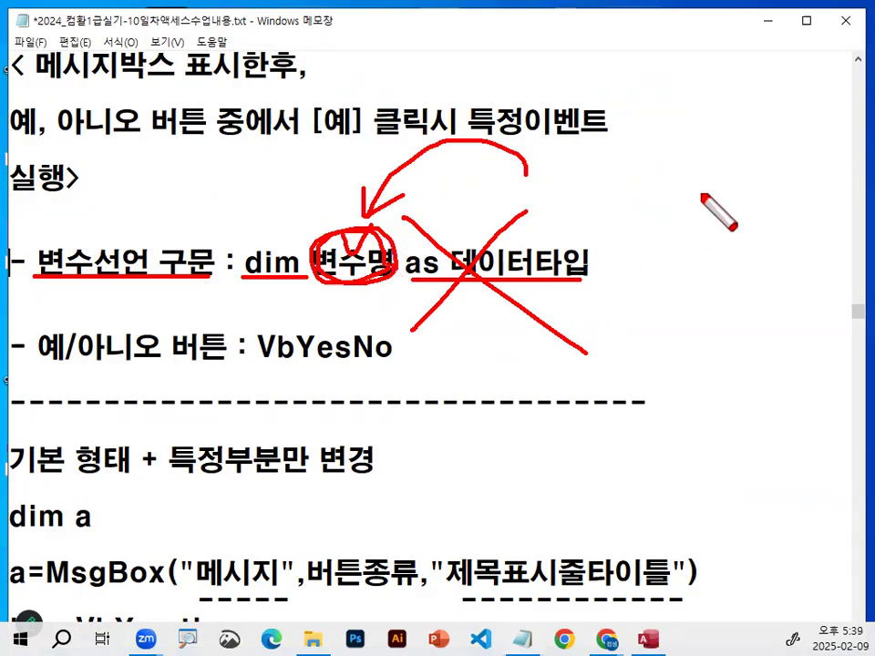
key("Escape")
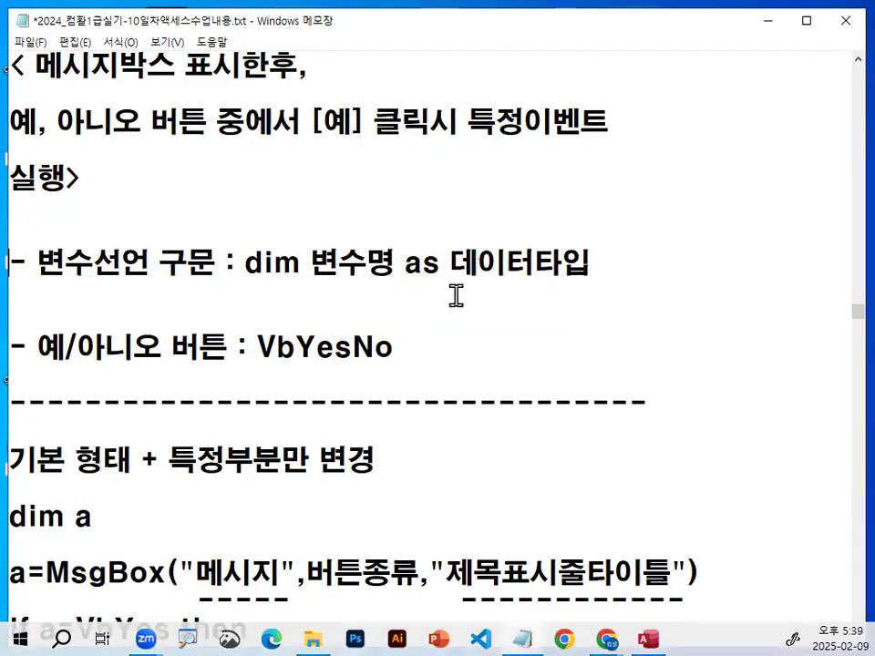
Review which part of the declaration is "as 데이터타입" and which is "dim 변수명", and the VbYesNo constant for 예/아니오 buttons
left_click_drag(405, 265, 611, 263)
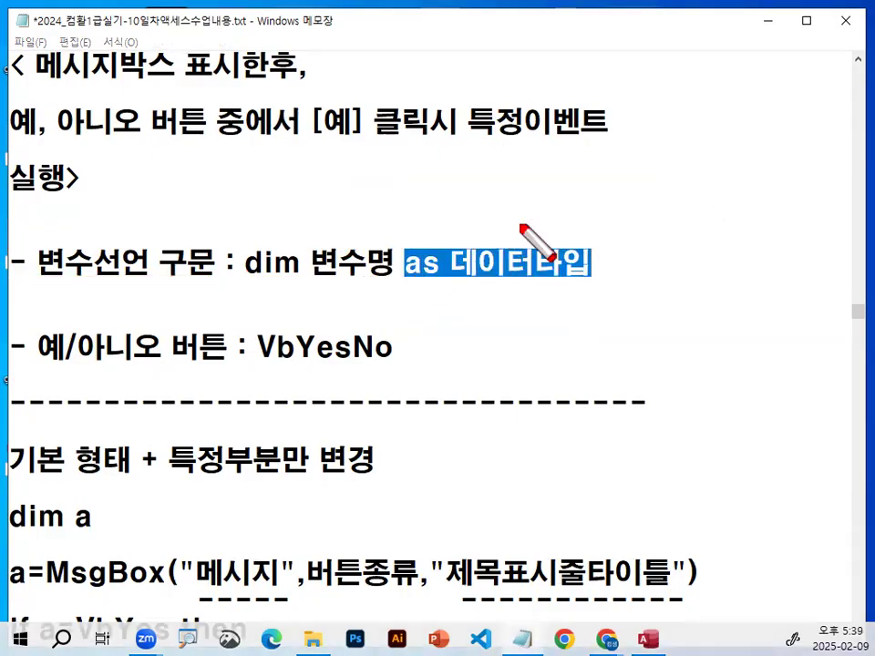
key("ctrl+shift+1")
left_click_drag(521, 222, 438, 319)
left_click_drag(443, 221, 508, 308)
left_click_drag(374, 236, 401, 278)
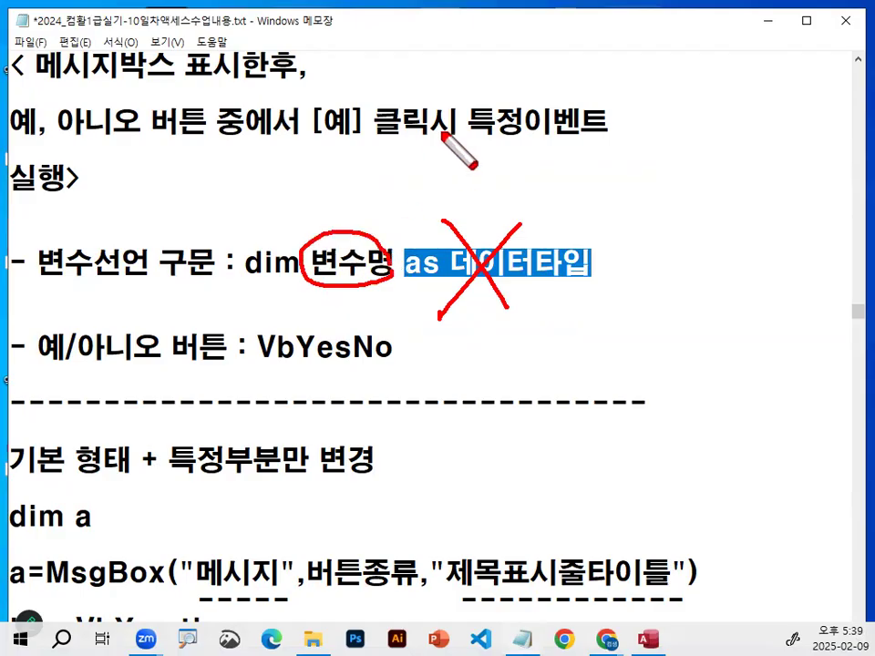
mouse_move(442, 135)
left_mouse_down()
mouse_move(391, 238)
mouse_move(382, 231)
mouse_move(400, 305)
mouse_move(397, 273)
left_mouse_up()
key("Escape")
left_click_drag(244, 262, 396, 262)
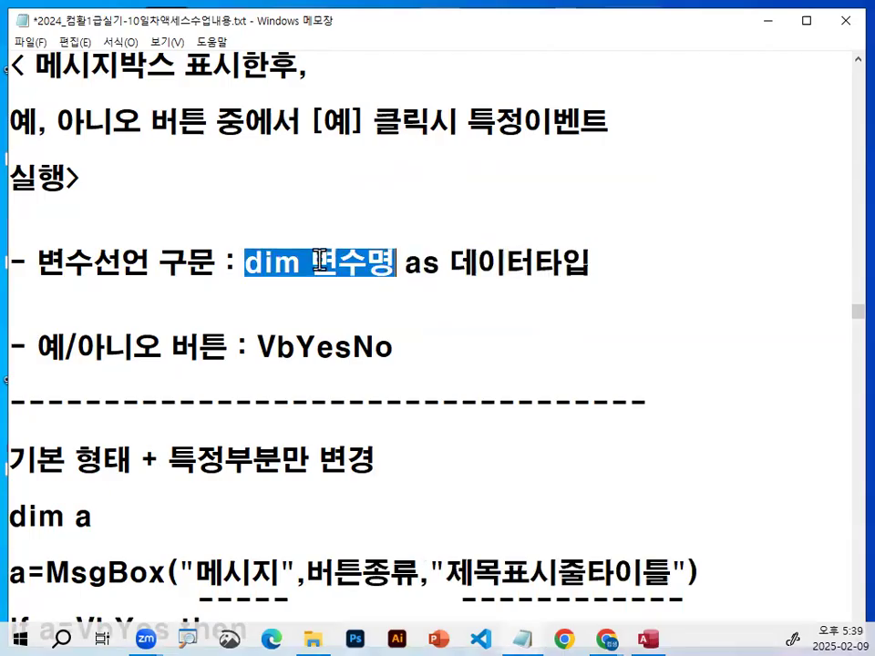
double_click(394, 263)
left_click_drag(38, 346, 233, 347)
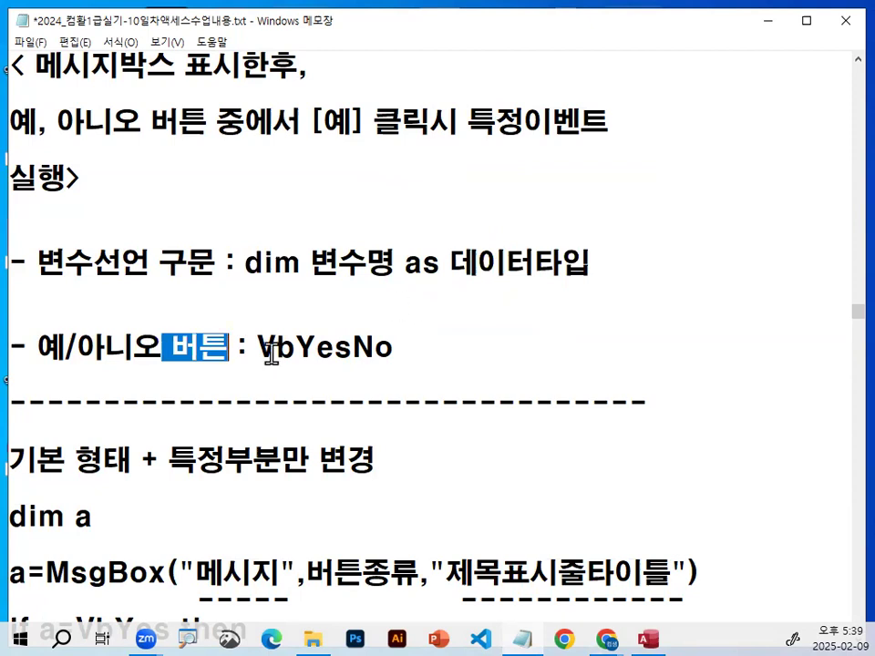
left_click_drag(294, 346, 395, 346)
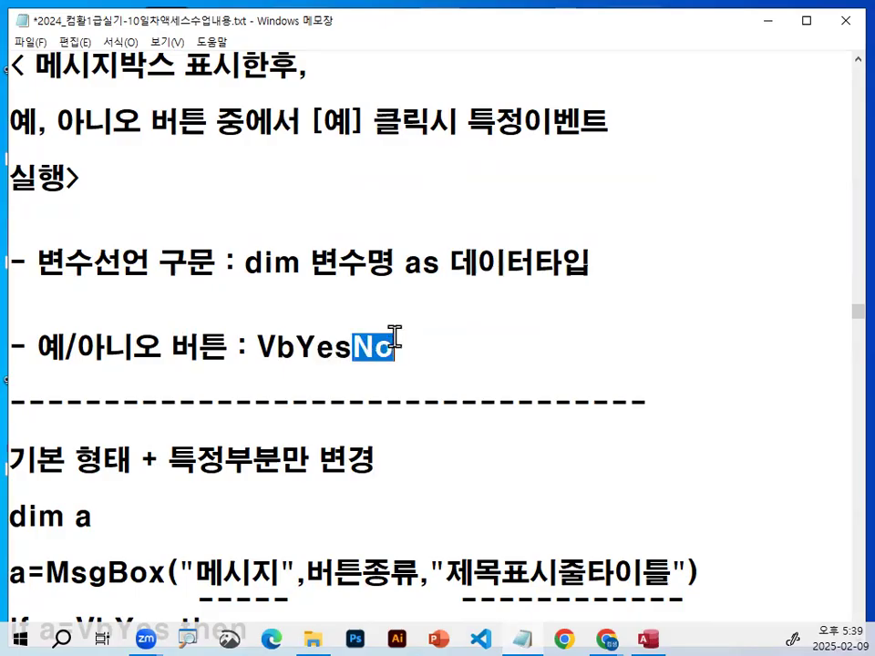
Review the parts of the VbYesNo constant and the "dim 변수명" part of the variable declaration syntax
left_click_drag(294, 347, 352, 347)
left_click_drag(353, 346, 395, 347)
left_click_drag(312, 263, 386, 262)
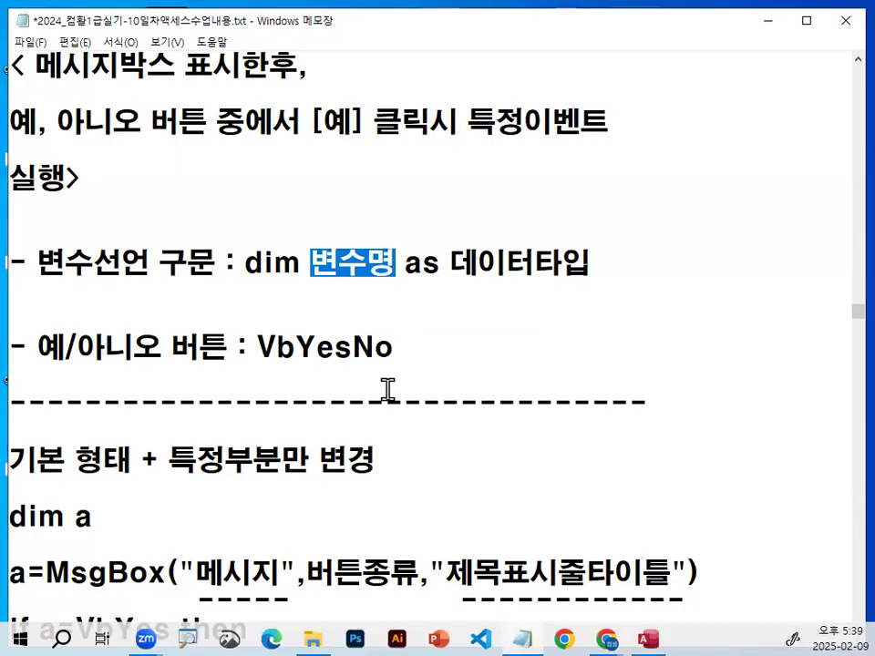
left_click_drag(244, 264, 402, 263)
left_click(339, 266)
Insert two blank lines between the 기본 형태 + 특정부분만 변경 heading and the "dim a" line
scroll(313, 306, "down", 2)
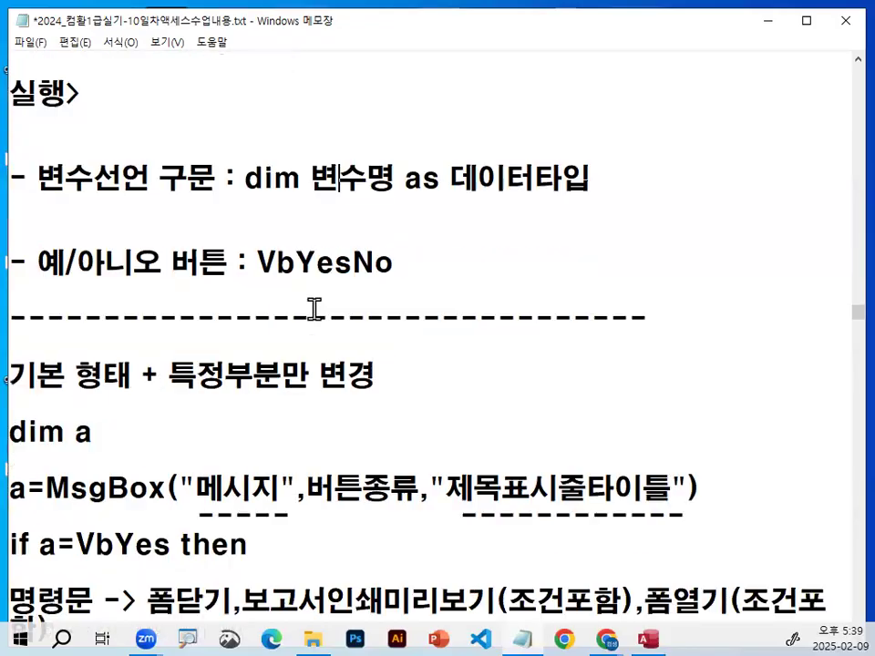
left_click(157, 319)
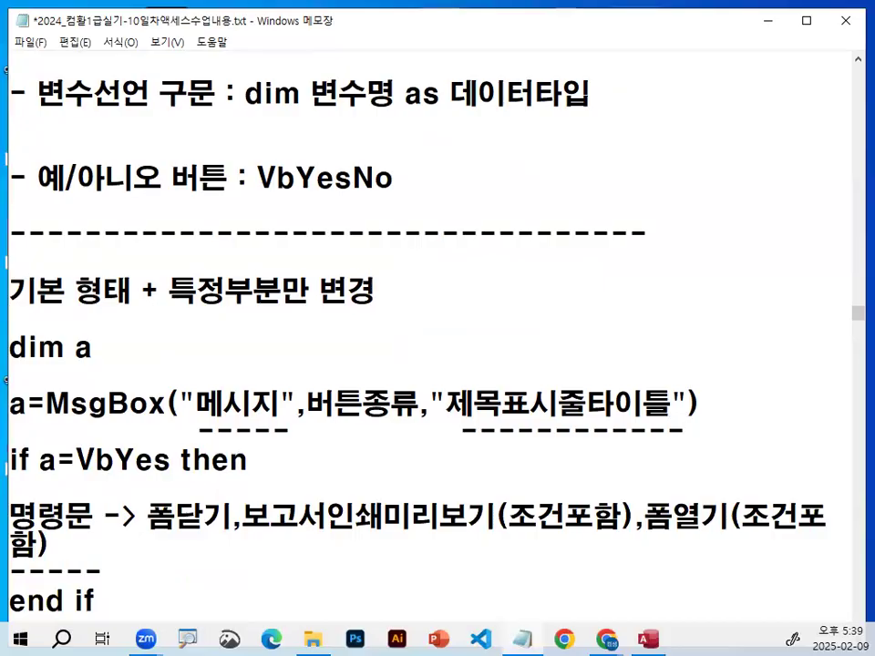
key("Return")
key("Return")
scroll(157, 319, "down", 2)
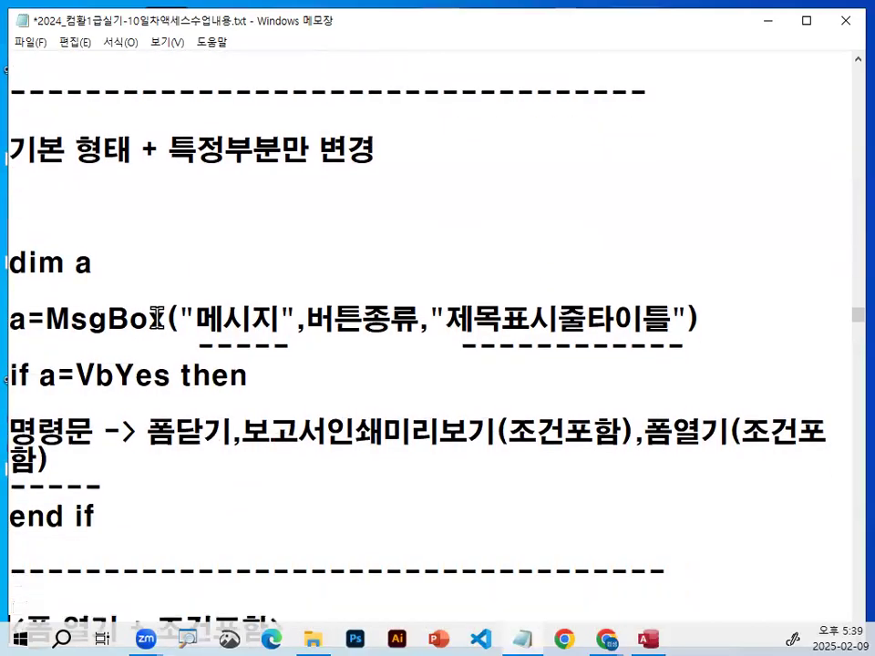
Examine the "dim a" declaration and how the MsgBox function on the line below is assigned to a
scroll(157, 319, "down", 1)
scroll(157, 319, "down", 1)
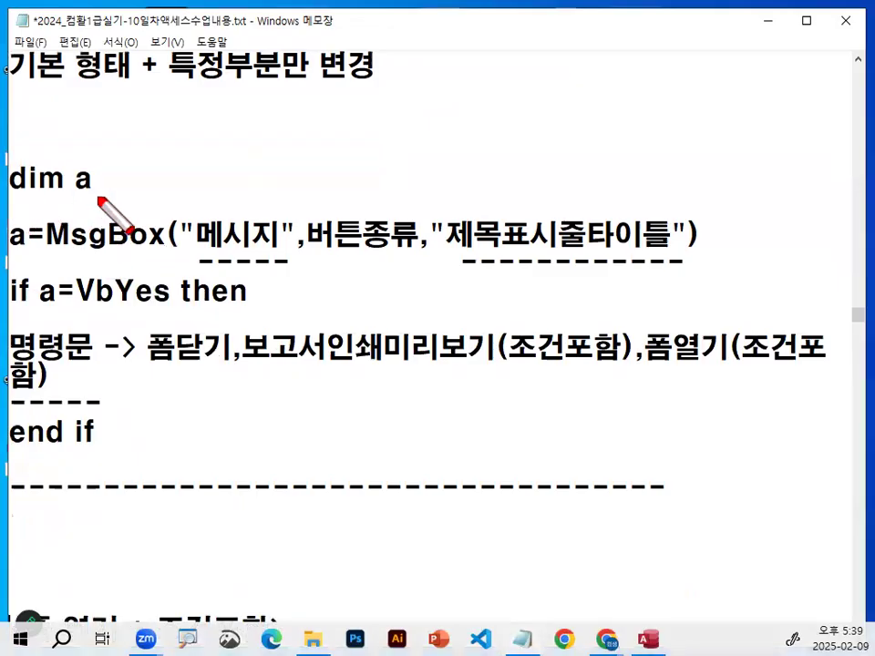
mouse_move(14, 191)
left_mouse_down()
mouse_move(94, 192)
mouse_move(75, 164)
mouse_move(94, 190)
left_mouse_up()
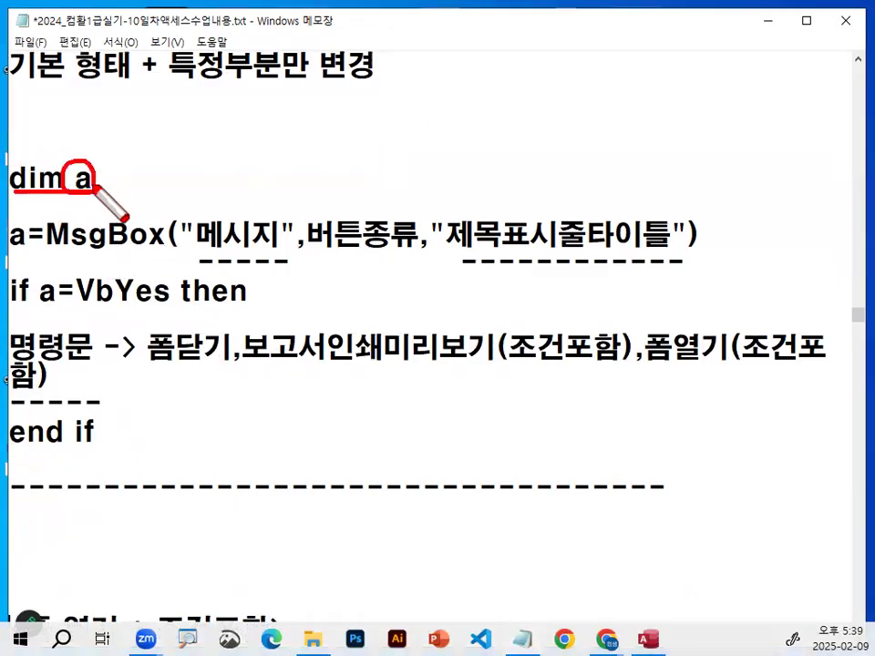
left_click_drag(66, 130, 146, 38)
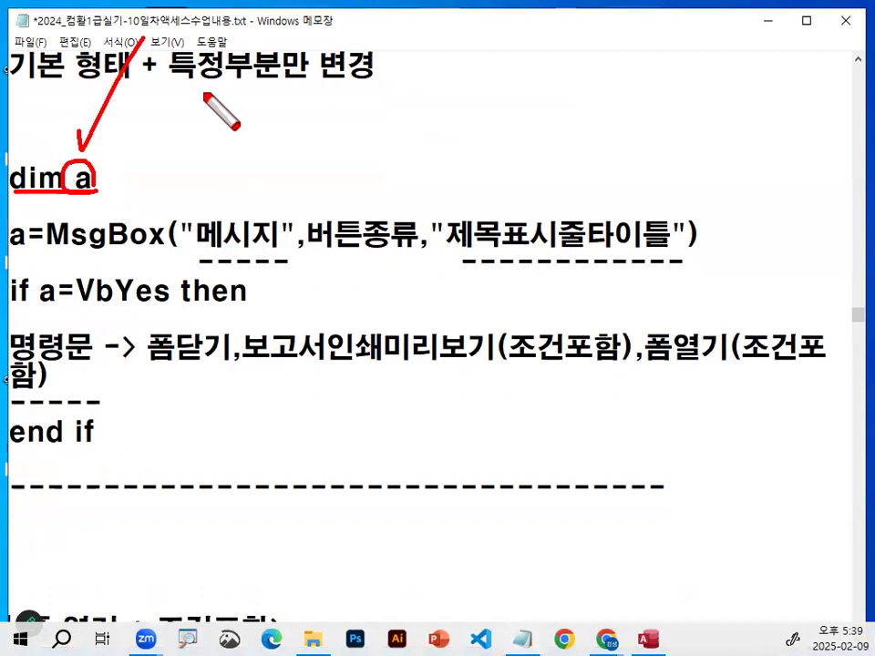
mouse_move(20, 223)
left_mouse_down()
mouse_move(16, 243)
mouse_move(75, 255)
mouse_move(169, 256)
left_mouse_up()
key("Escape")
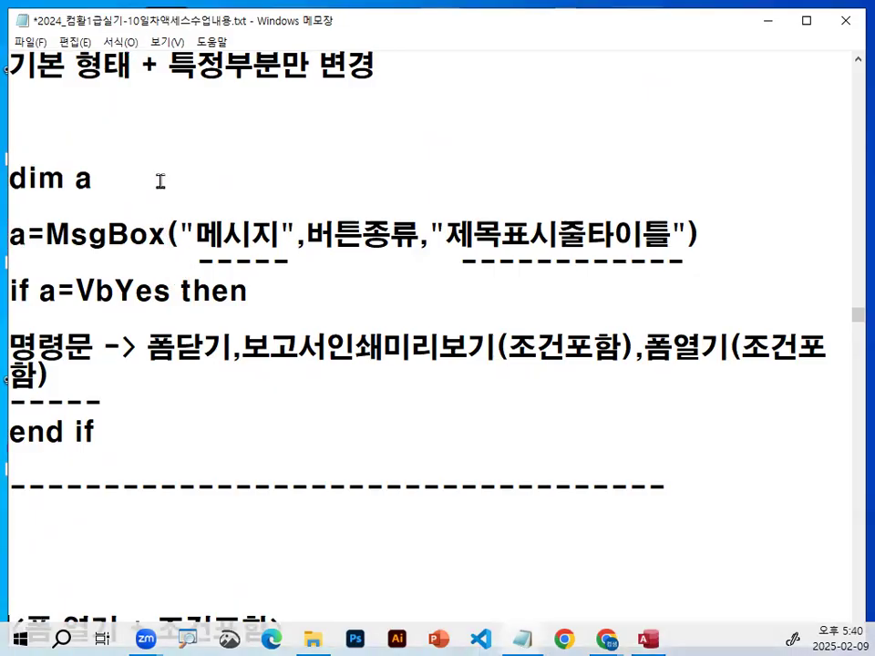
left_click_drag(354, 176, 352, 249)
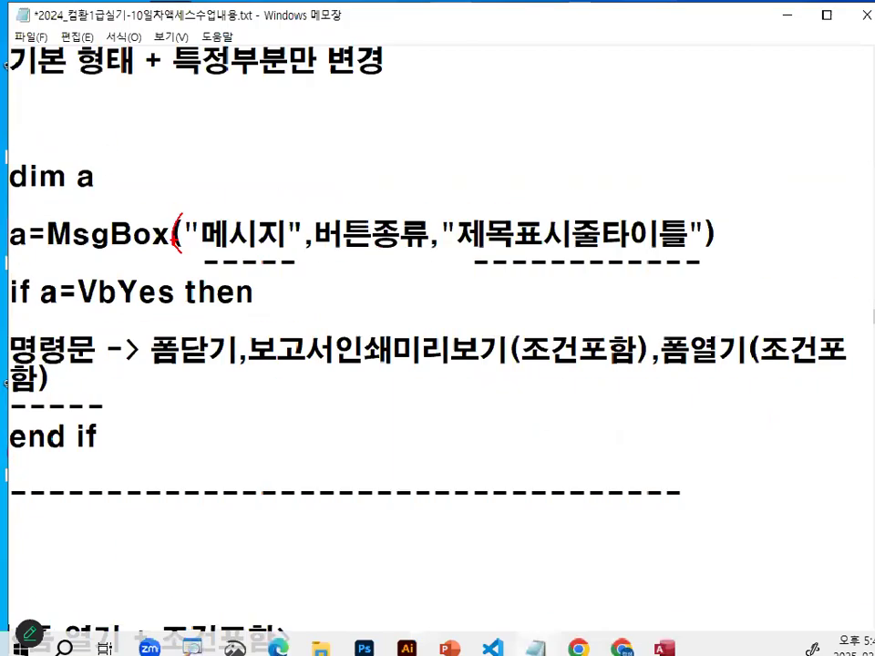
key("Escape")
key("Escape")
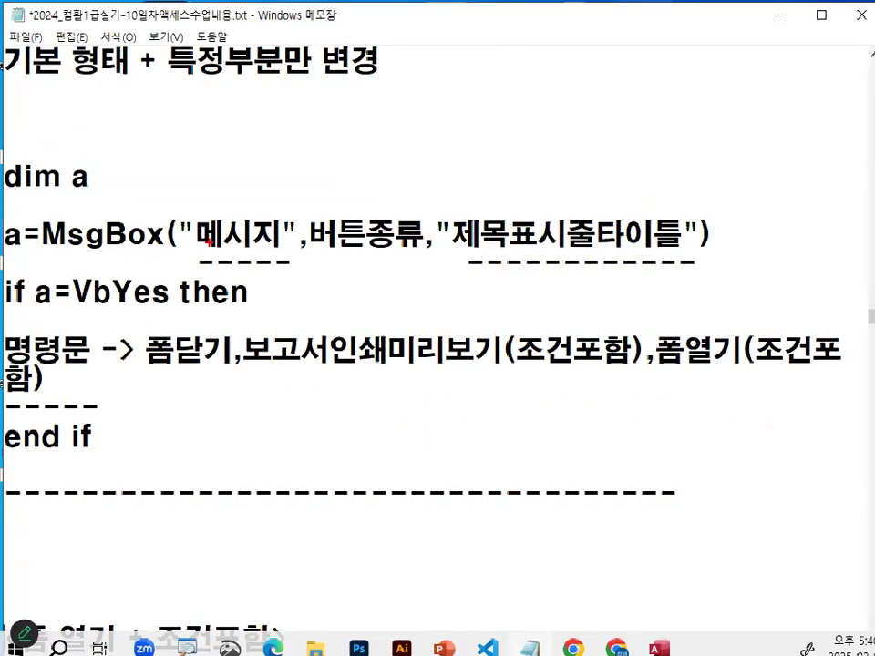
Go through the MsgBox arguments in order: 메시지, 버튼종류 and 제목표시줄타이틀
left_click_drag(197, 227, 280, 233)
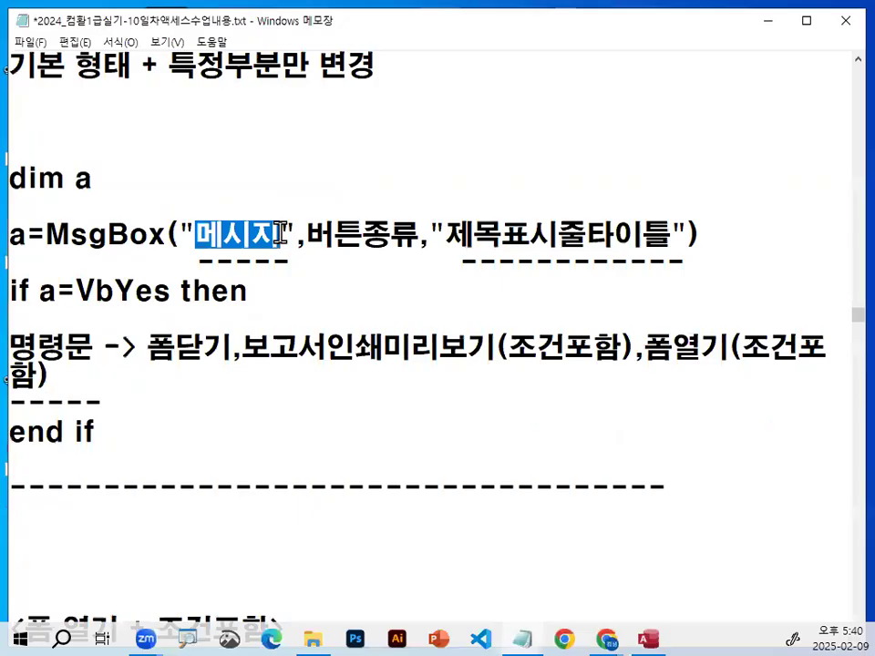
left_click_drag(306, 235, 690, 235)
left_click(707, 233)
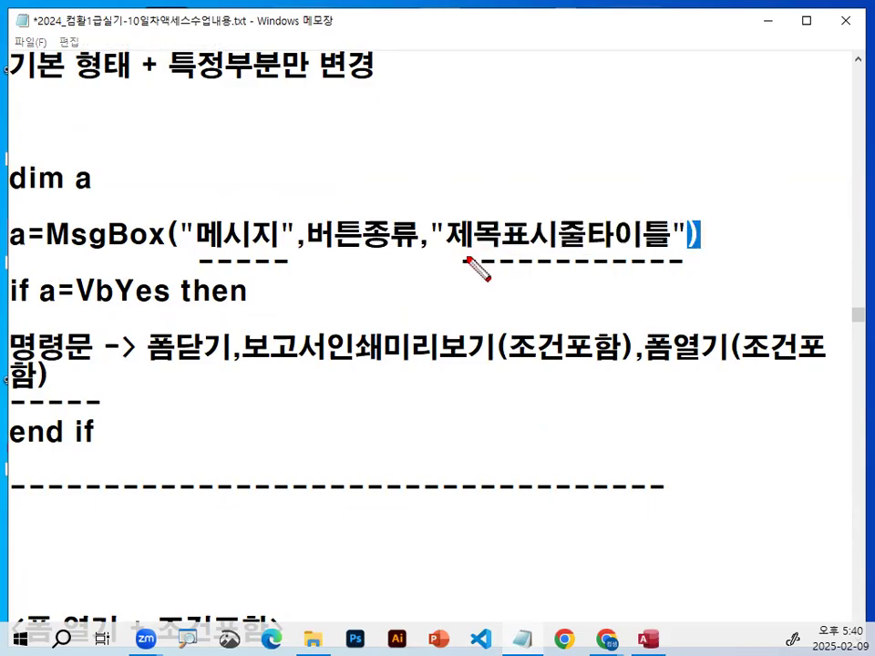
mouse_move(410, 255)
left_mouse_down()
mouse_move(323, 239)
mouse_move(438, 234)
mouse_move(415, 241)
left_mouse_up()
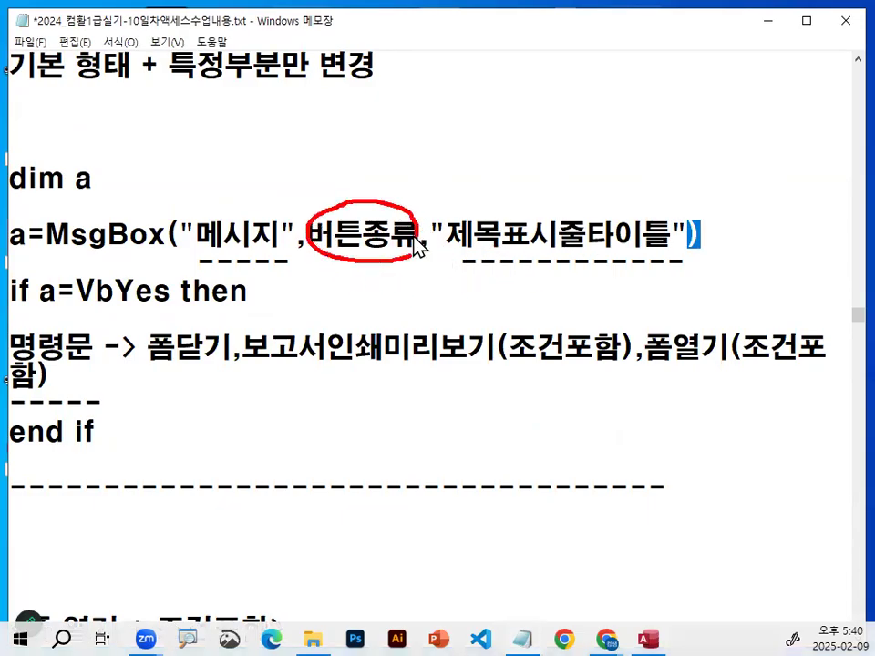
key("Escape")
Compare the 버튼종류 argument of MsgBox with the VbYesNo constant listed for the 예/아니오 buttons
scroll(267, 245, "up", 3)
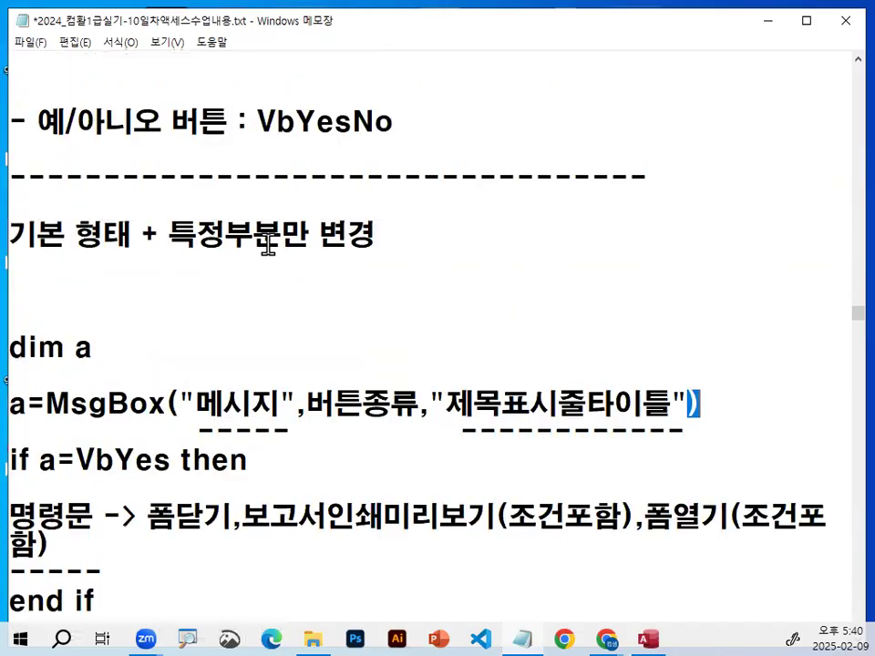
left_click_drag(38, 206, 163, 206)
left_click_drag(258, 206, 399, 204)
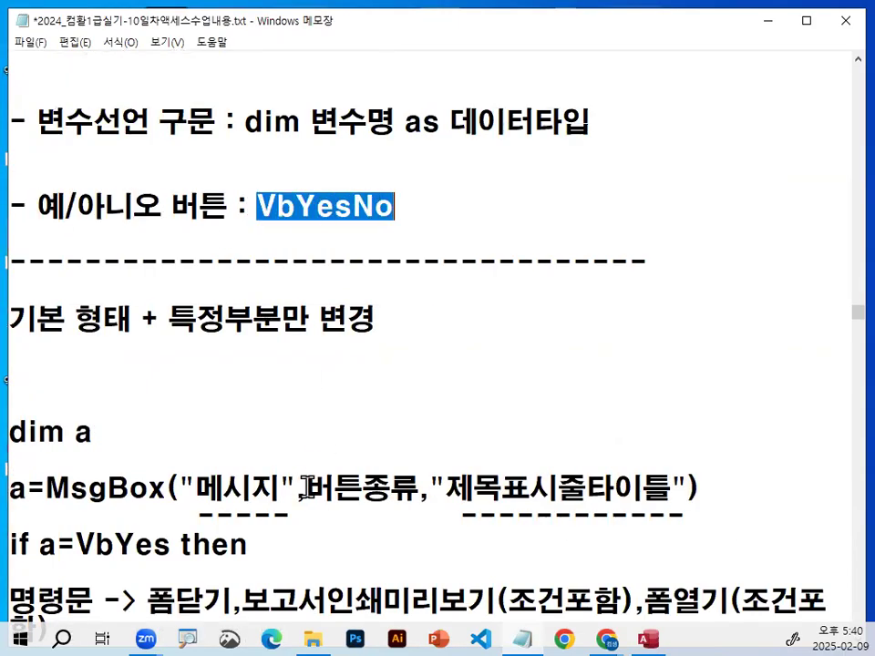
left_click_drag(305, 489, 429, 488)
left_click_drag(258, 208, 400, 204)
Insert a blank line above "if a=VbYes then" and examine the parts of that condition
scroll(401, 199, "down", 2)
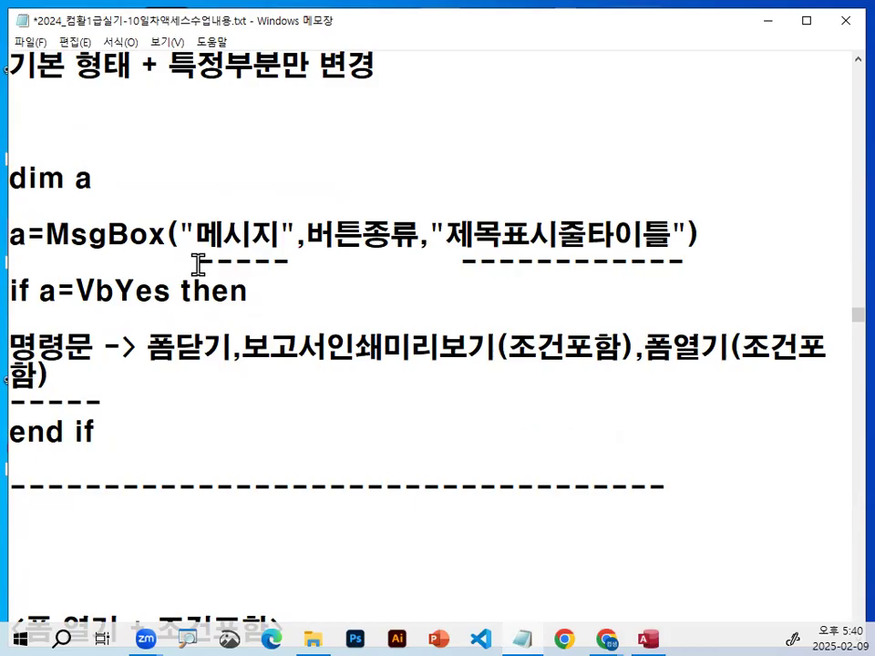
key("Return")
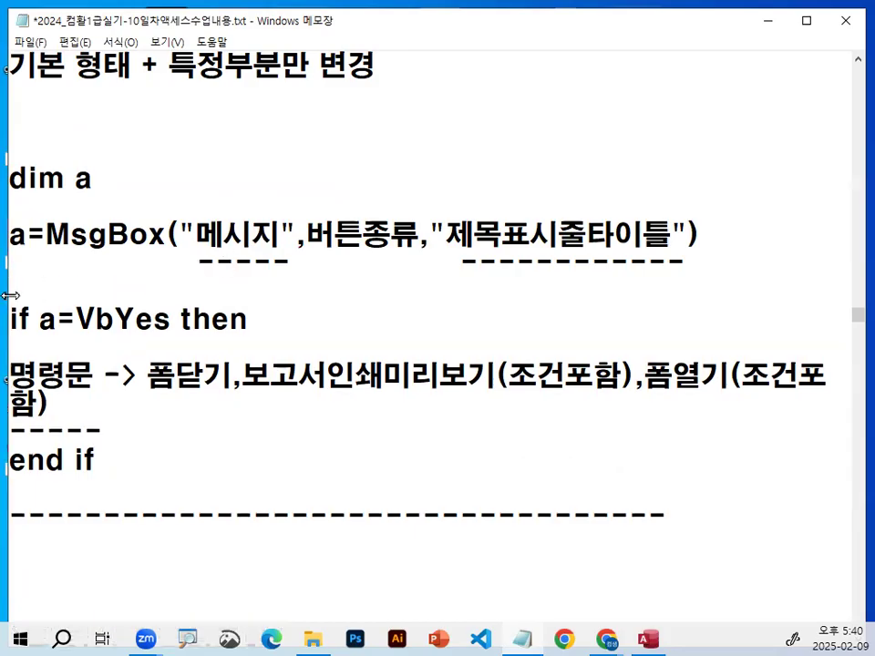
key("ctrl+1")
left_click(22, 322)
left_click_drag(71, 333, 116, 321)
left_click_drag(171, 334, 323, 333)
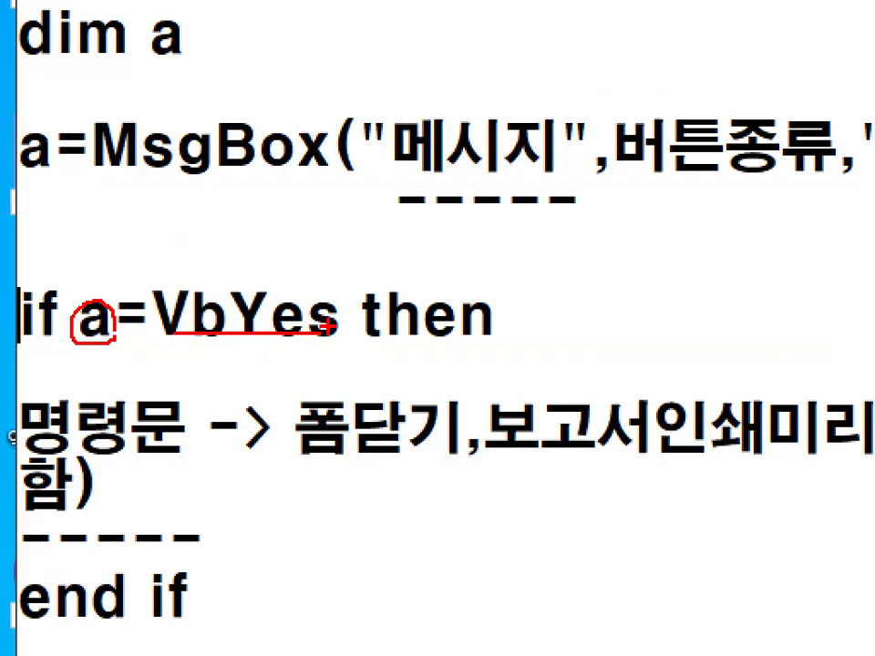
left_click(271, 290)
left_click_drag(141, 321, 131, 288)
mouse_move(278, 271)
left_mouse_down()
mouse_move(286, 290)
mouse_move(360, 189)
left_mouse_up()
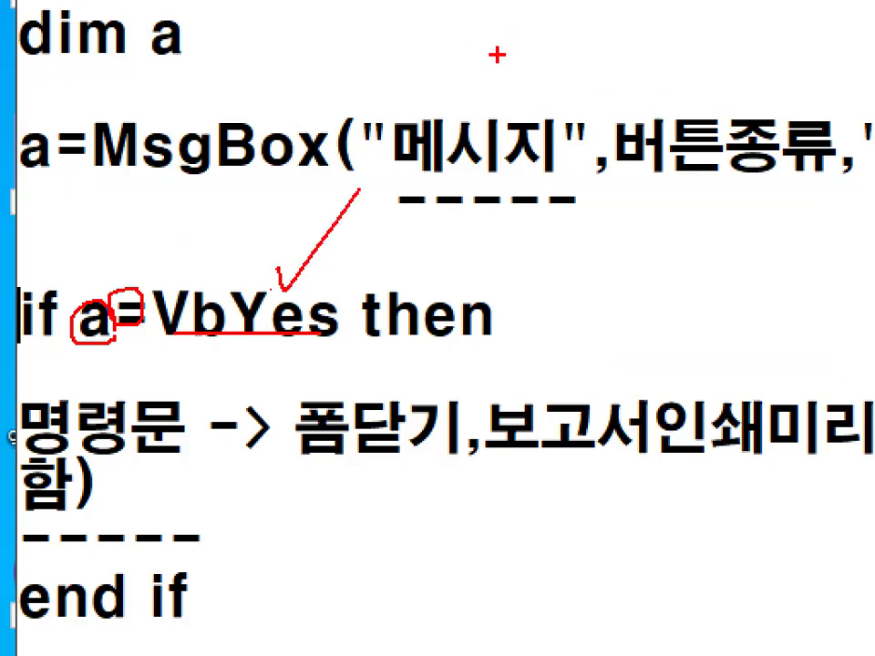
left_click_drag(180, 318, 247, 319)
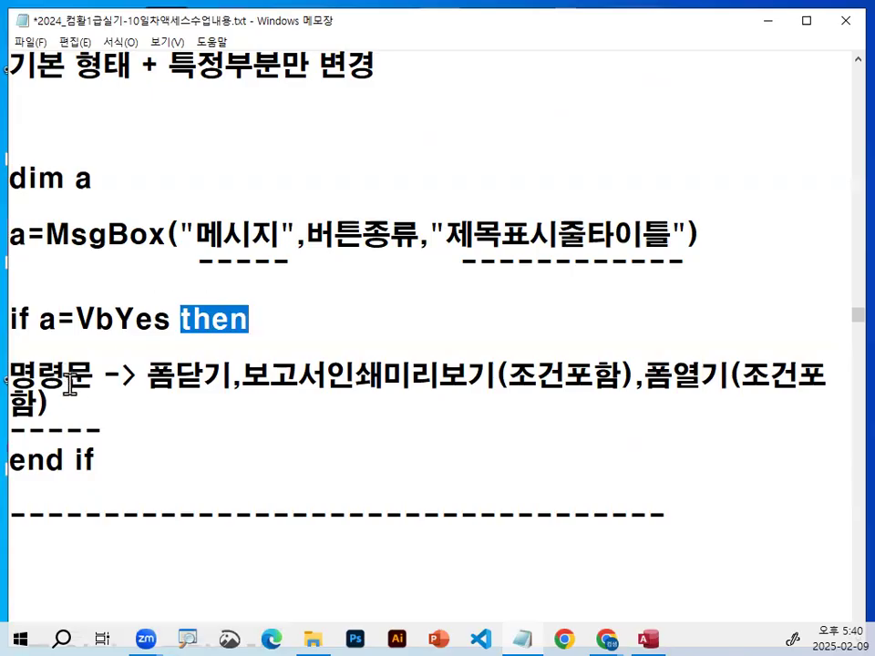
Review the 명령문 line and its possible commands: 폼닫기, 보고서인쇄미리보기(조건포함) and 폼열기(조건포함)
left_click_drag(9, 374, 474, 375)
left_click(703, 381)
left_click_drag(645, 375, 830, 378)
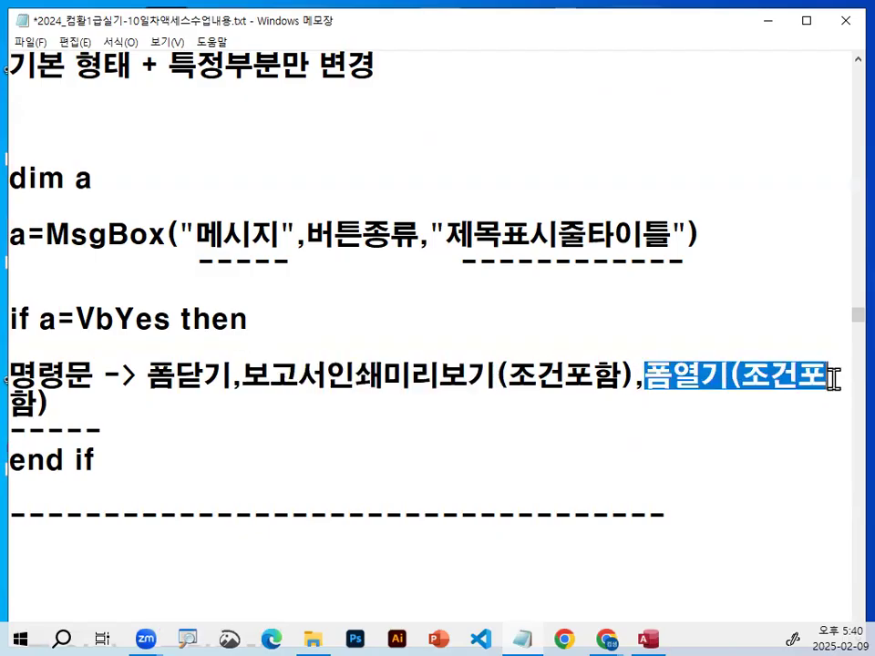
left_click(179, 373)
double_click(219, 371)
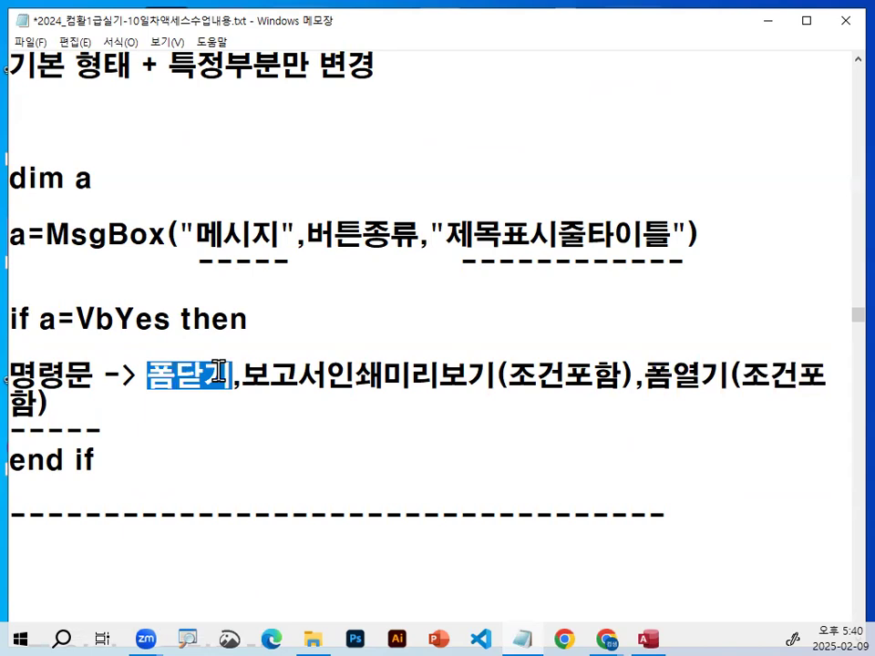
left_click(221, 372)
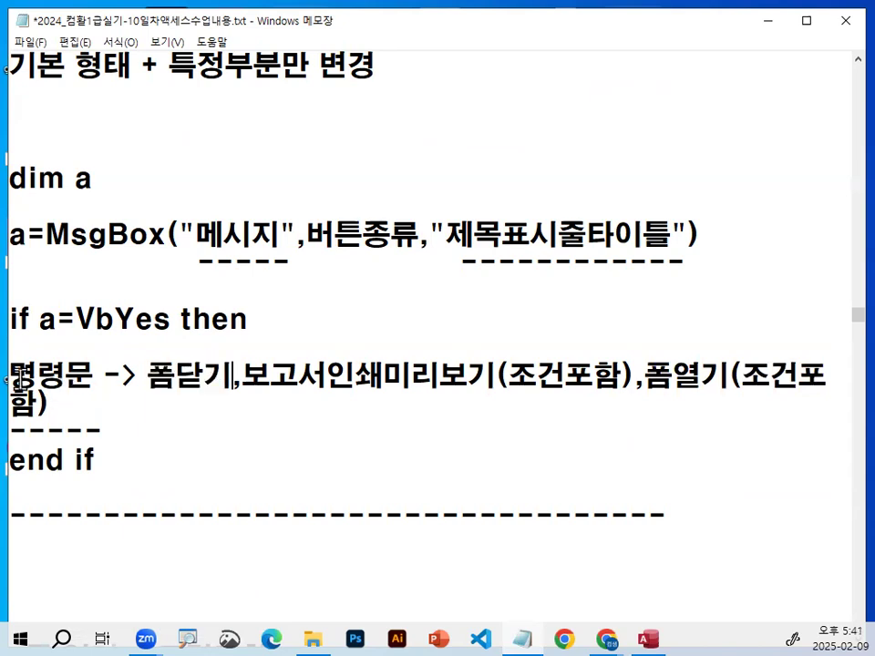
left_click_drag(15, 377, 83, 374)
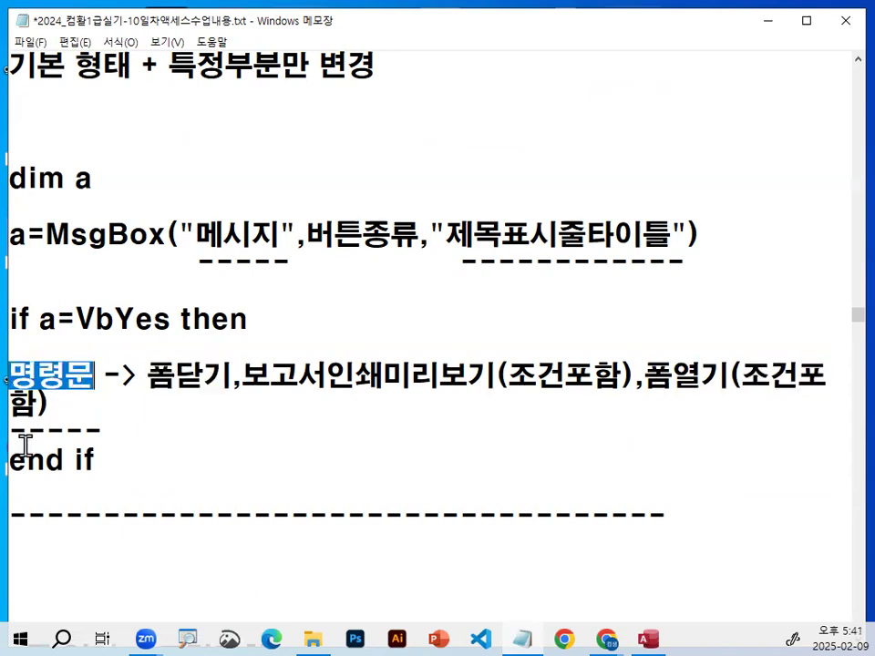
Insert blank lines between the dashes under the 명령문 line and "end if"
left_click(119, 429)
key("Return")
key("Return")
key("Up")
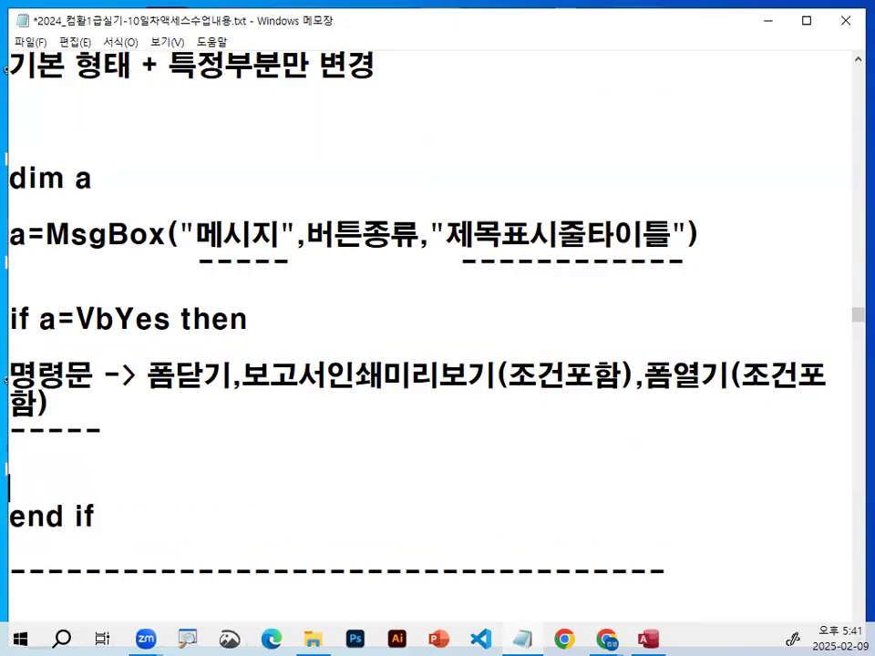
key("Return")
Add an "else" line followed by "최종명령문" above "end if"
type("딘")
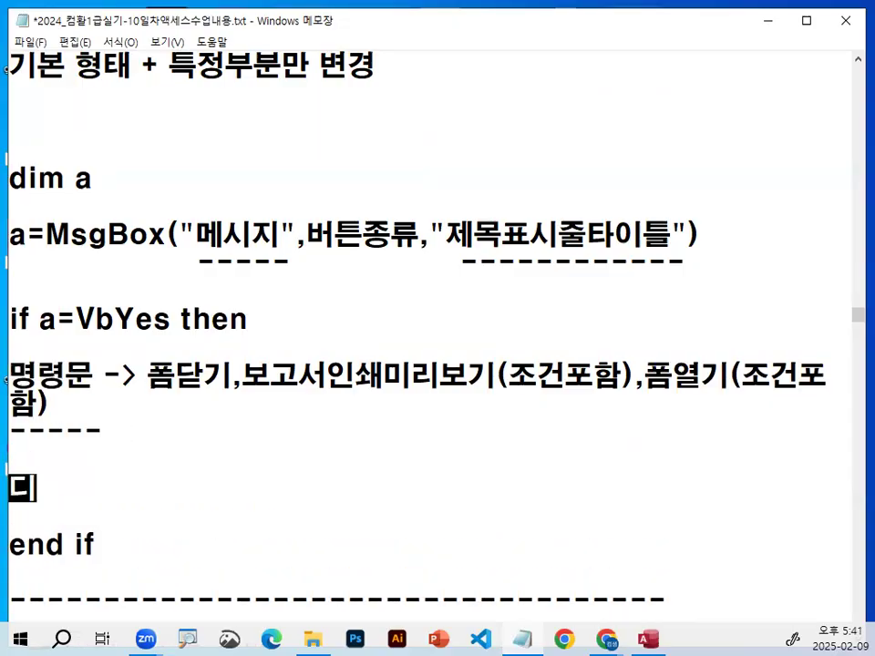
key("BackSpace")
key("BackSpace")
key("BackSpace")
type("else")
key("Return")
type("최종명")
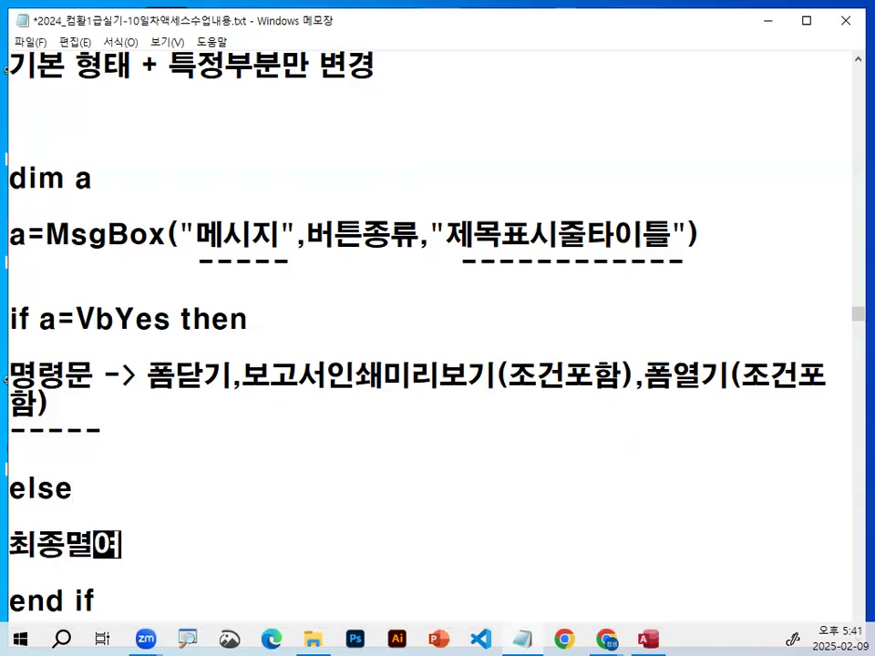
type("령문")
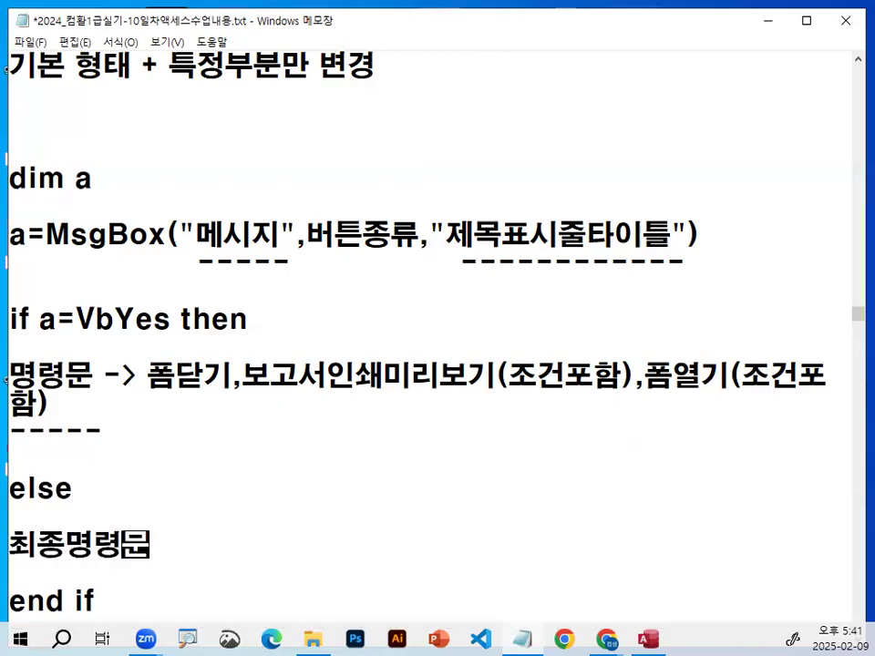
key("Return")
Delete the "else" and "최종명령문" lines together with the surplus blank lines above "end if"
key("Up")
key("Up")
key("Up")
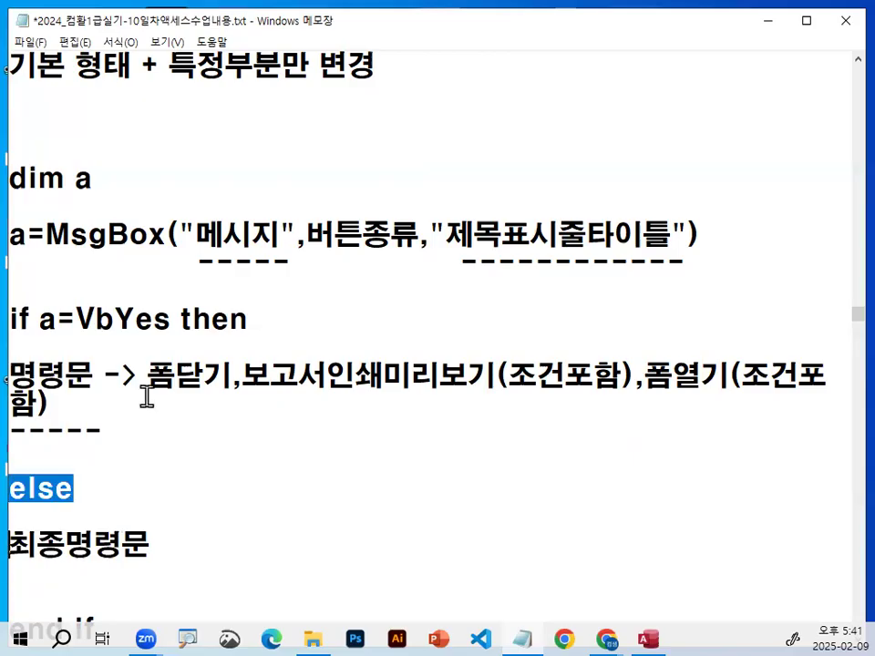
key("shift+End")
key("shift+Down")
key("shift+Down")
key("shift+End")
scroll(172, 236, "down", 1)
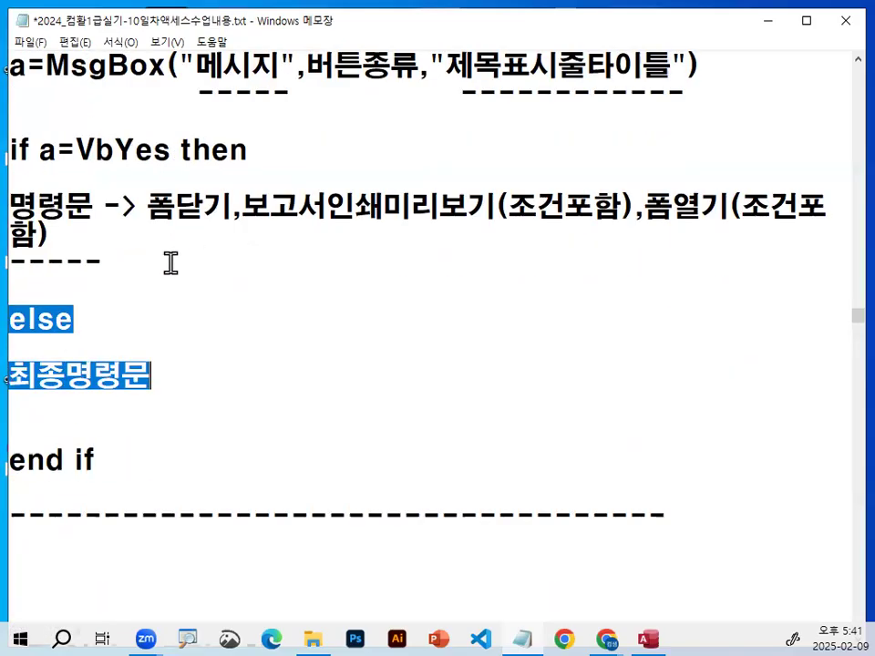
key("Delete")
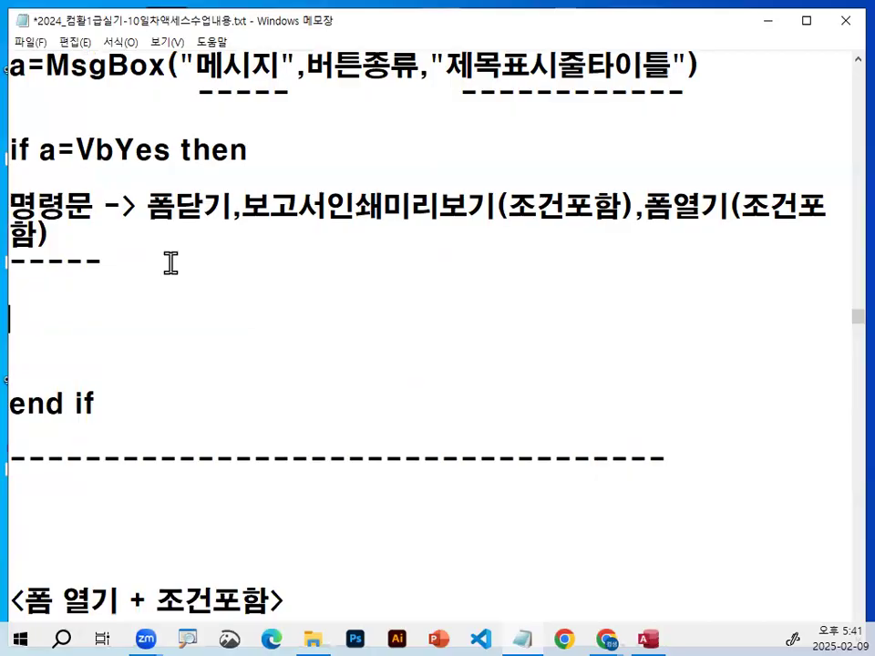
key("Delete")
key("Delete")
key("BackSpace")
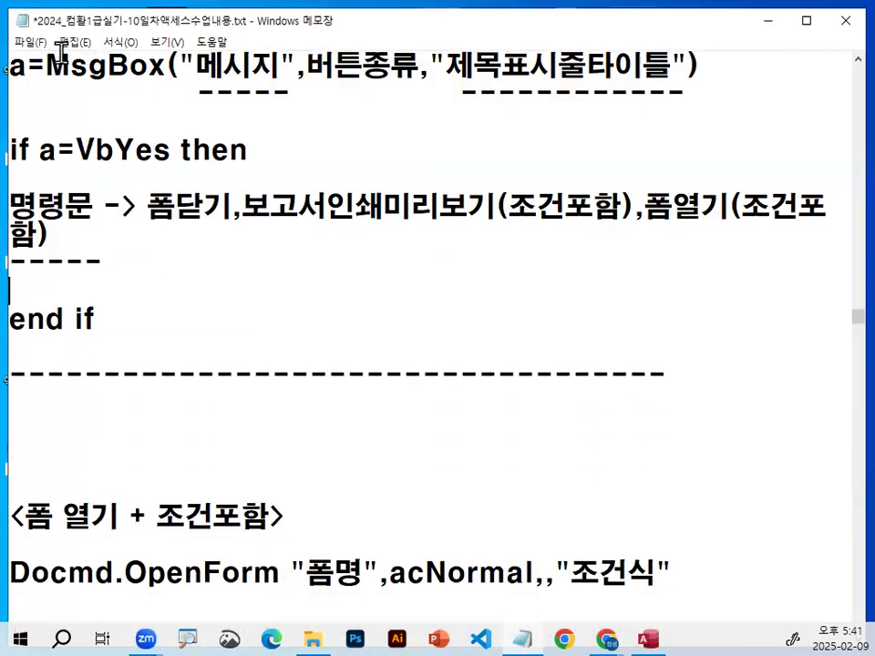
Review the whole structure line by line: dim a, the MsgBox assignment, if a=VbYes then, 명령문 and end if
scroll(62, 88, "up", 1)
left_click_drag(57, 73, 125, 44)
left_click_drag(98, 137, 163, 154)
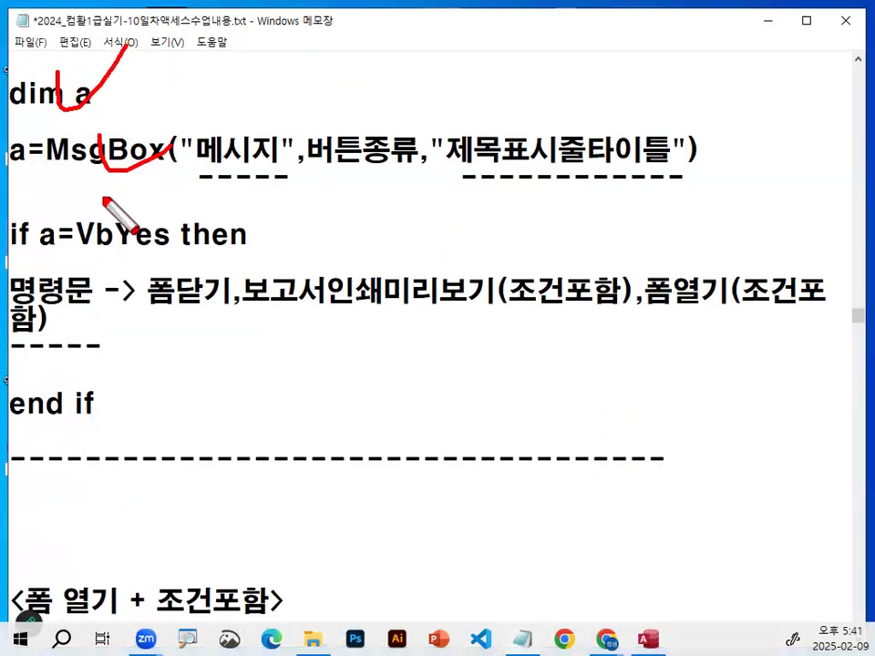
left_click_drag(79, 223, 134, 219)
left_click_drag(47, 289, 91, 284)
left_click_drag(35, 401, 116, 334)
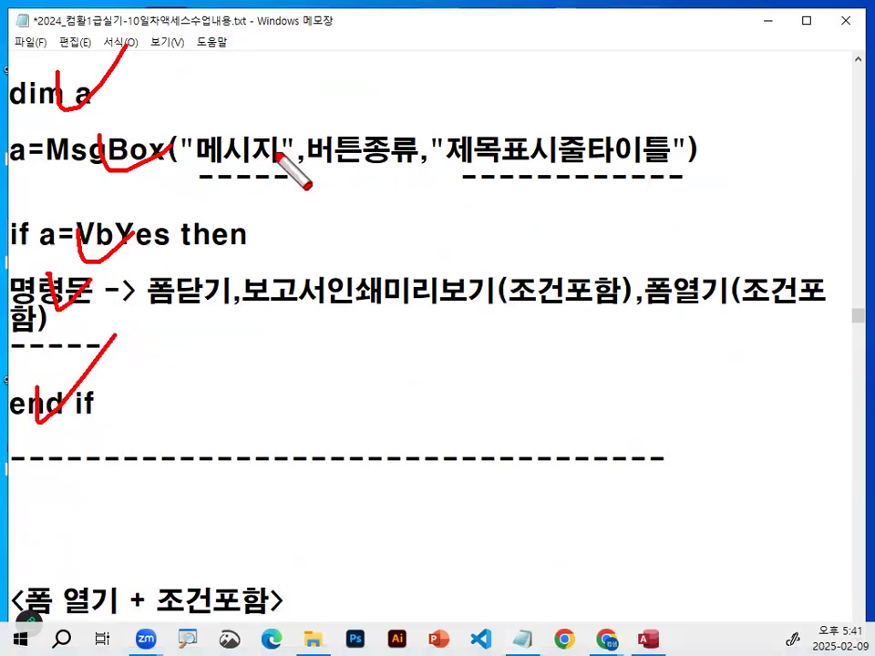
key("Escape")
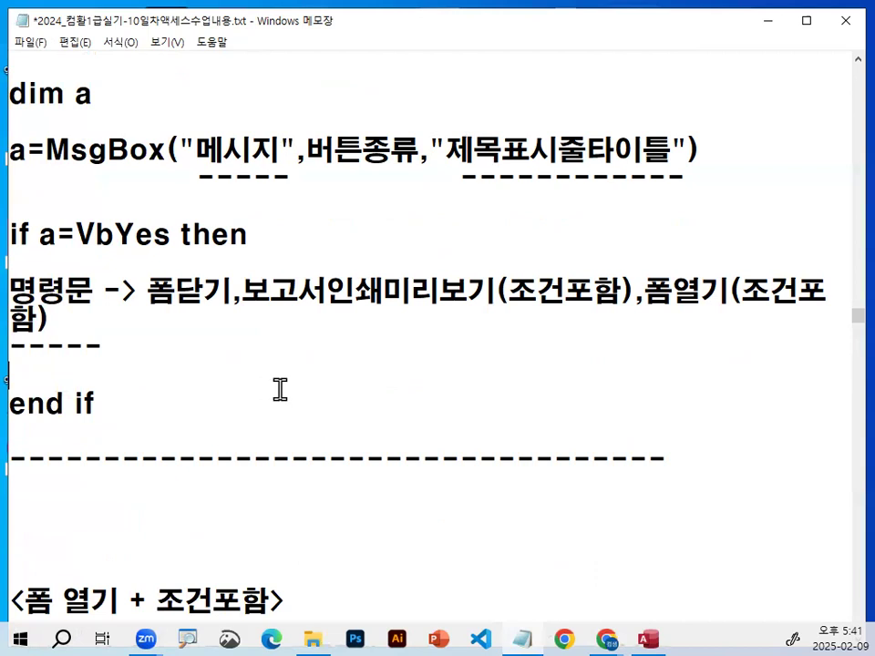
Examine the message, title and 명령문 parts of the MsgBox syntax, together with the 폼닫기 command option
right_click(280, 388)
mouse_move(328, 429)
left_click(460, 485)
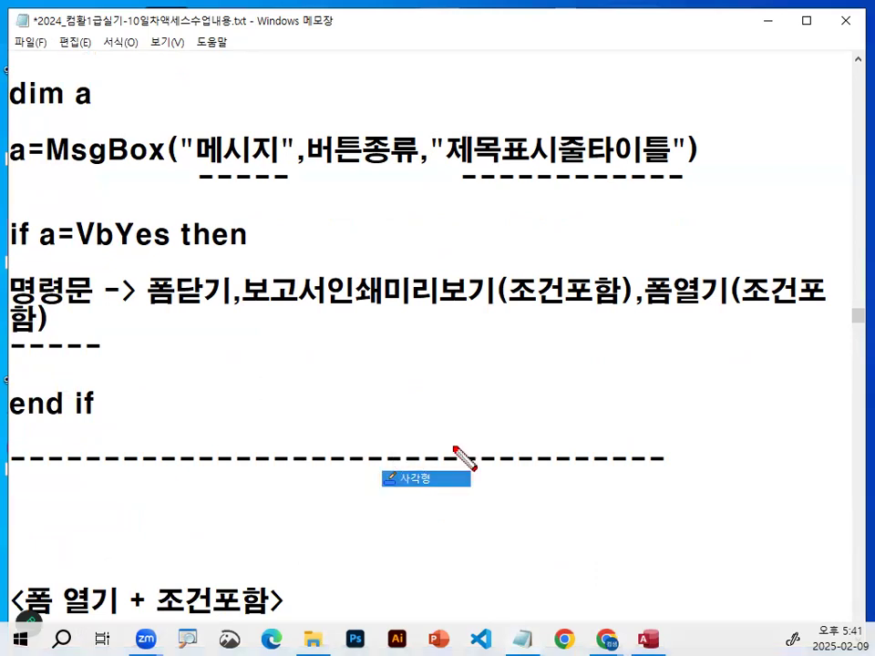
left_click_drag(179, 127, 300, 168)
mouse_move(425, 126)
left_mouse_down()
mouse_move(590, 159)
mouse_move(695, 167)
left_mouse_up()
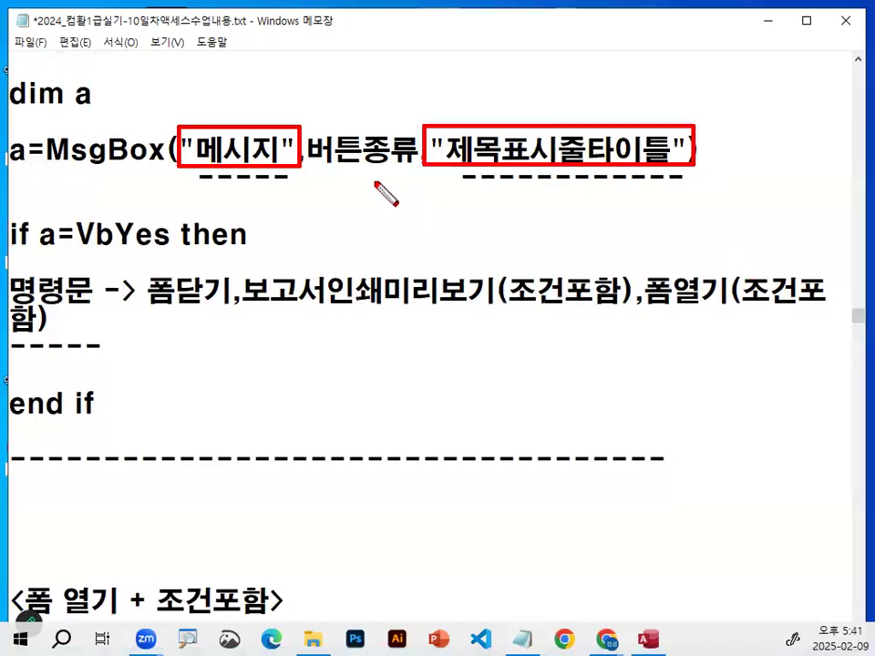
left_click_drag(8, 272, 105, 326)
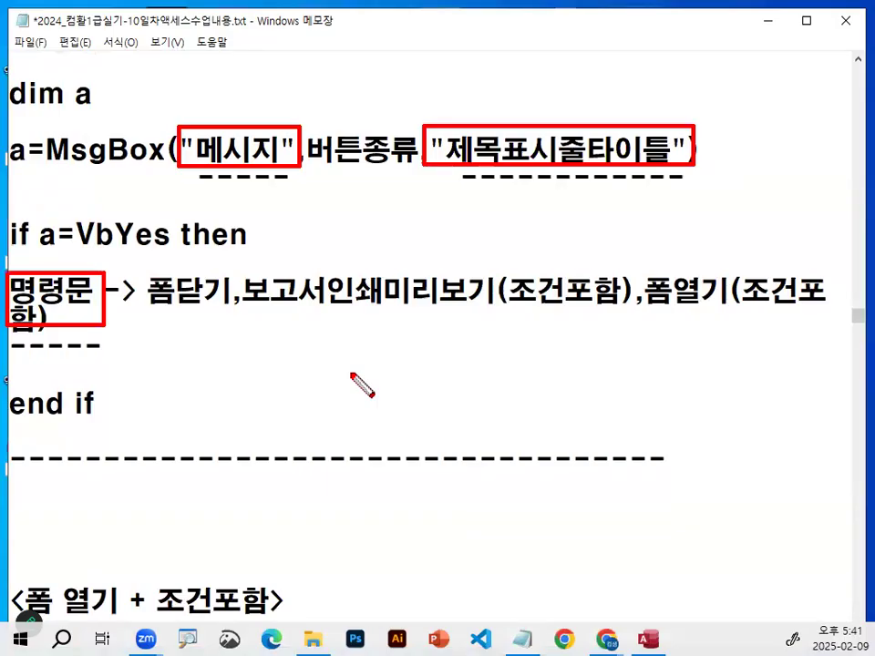
key("Escape")
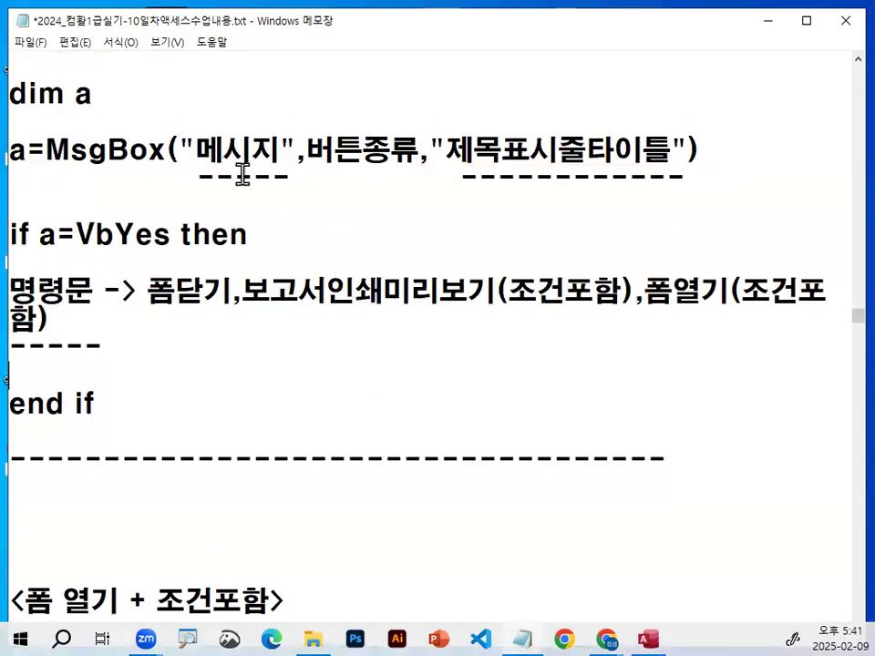
left_click_drag(148, 290, 233, 289)
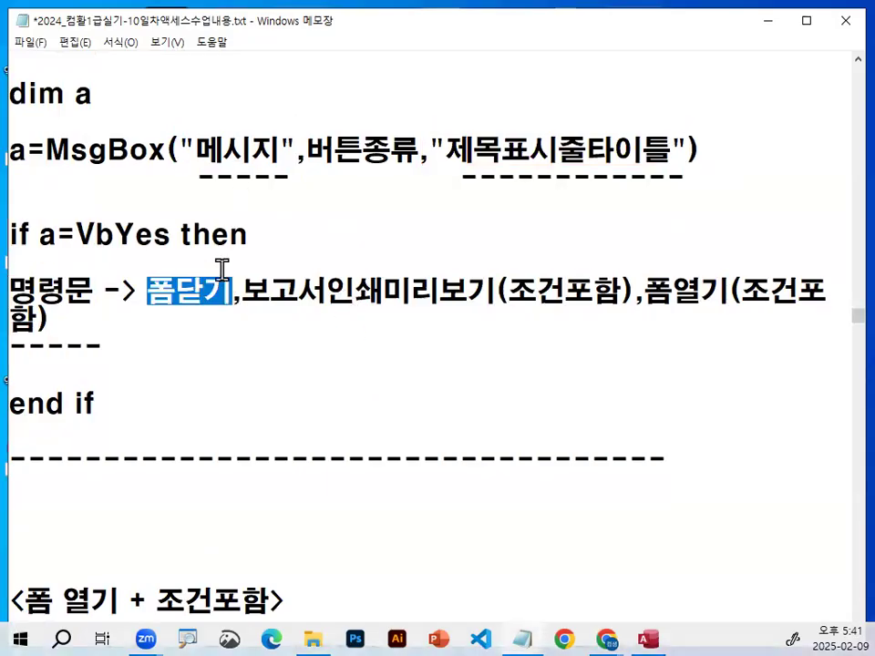
left_click_drag(148, 290, 243, 290)
left_click_drag(10, 91, 236, 173)
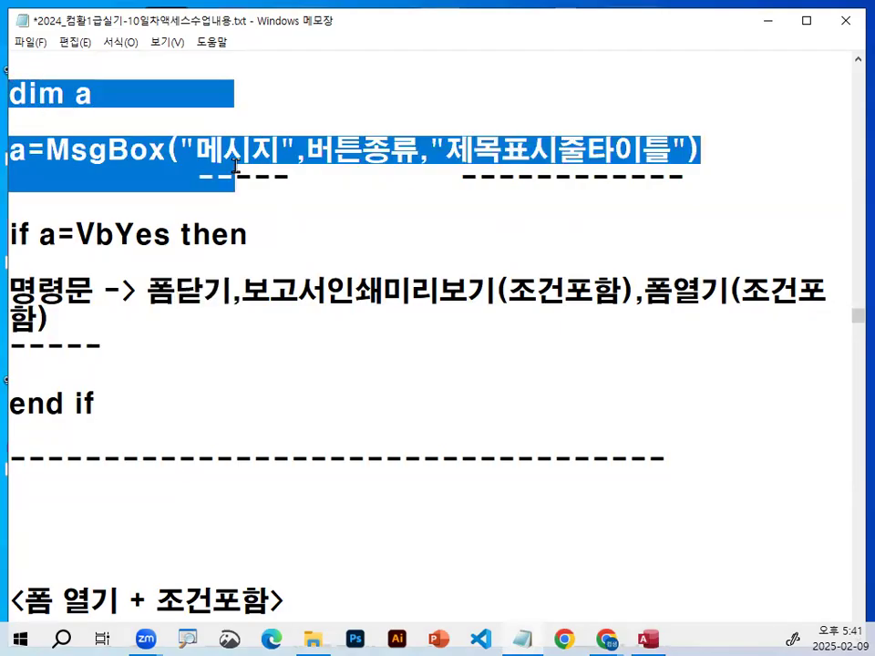
left_click(235, 171)
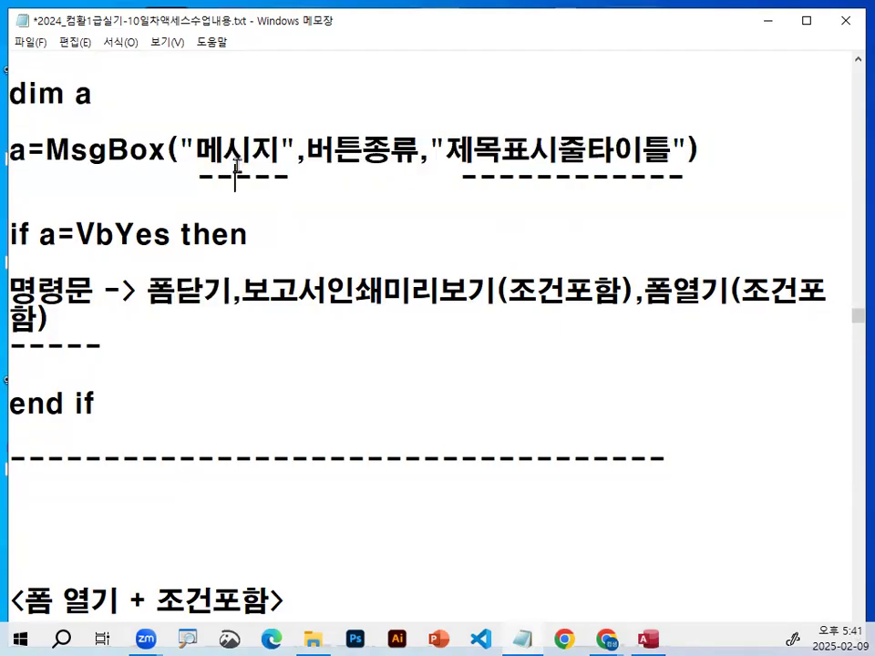
Switch to the Access form design and open the event code of the 폼닫기 button
left_click(776, 28)
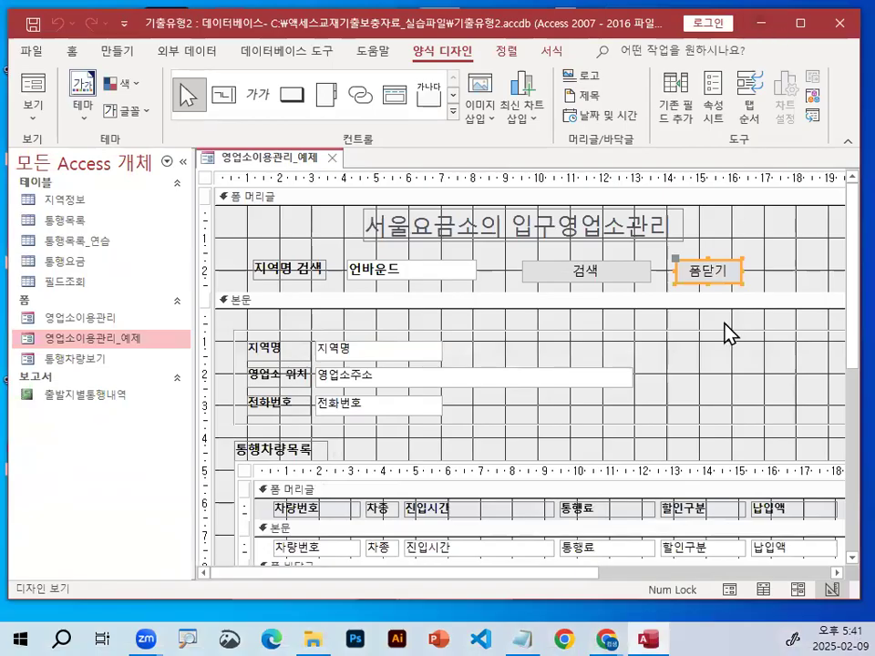
mouse_move(722, 288)
left_mouse_down()
mouse_move(745, 277)
mouse_move(753, 288)
left_mouse_up()
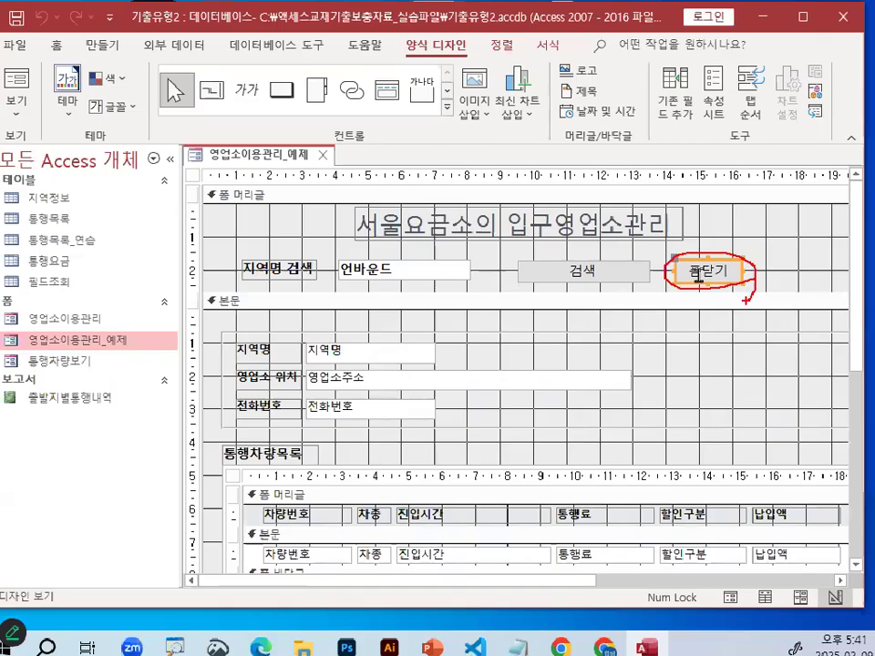
right_click(699, 275)
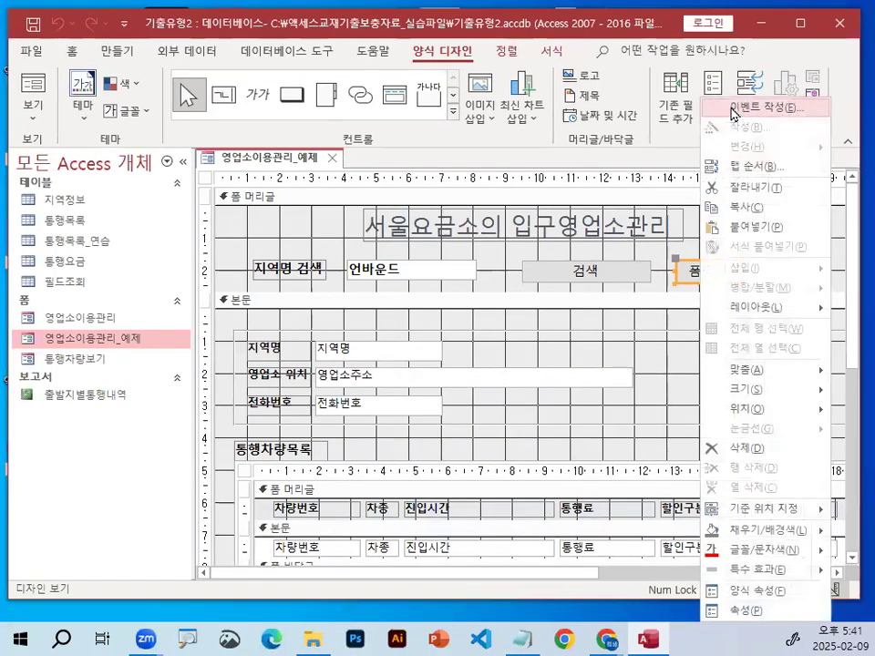
left_click(732, 108)
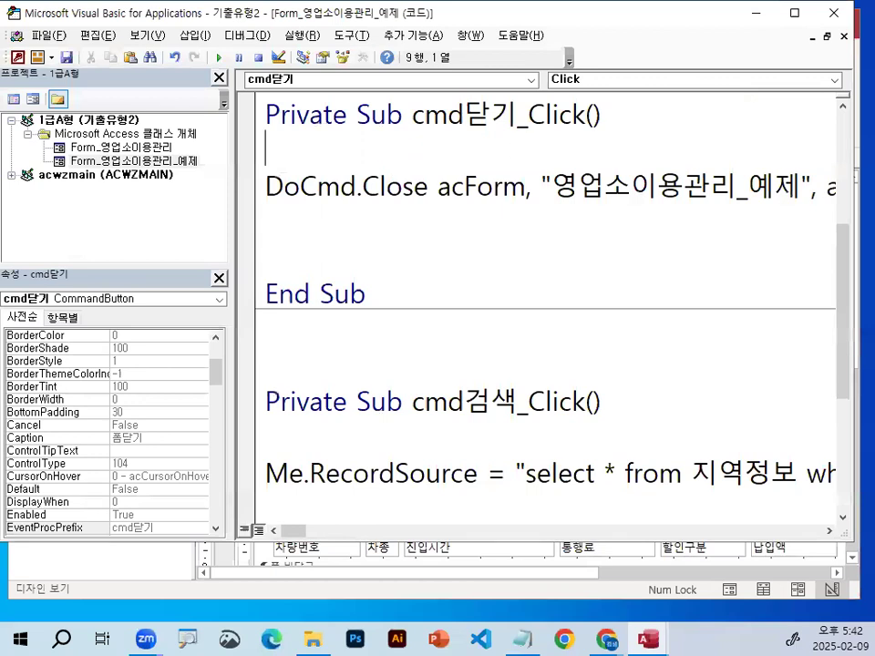
Make room above the DoCmd.Close line in cmd닫기_Click and declare the variable with "Dim a"
key("Return")
key("Return")
key("Return")
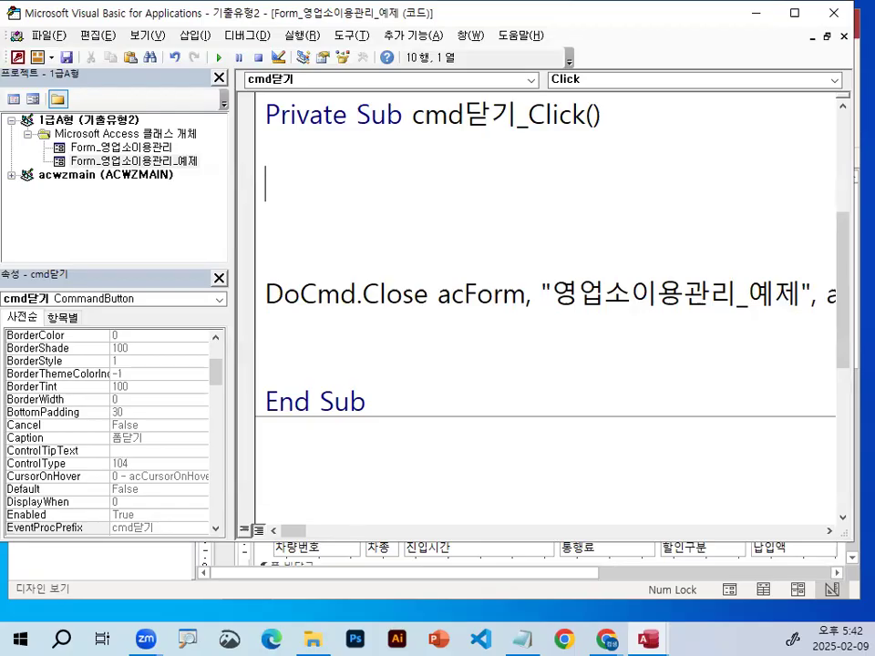
key("Delete")
key("Up")
key("Down")
type("ㅇㅏ")
key("BackSpace")
key("BackSpace")
key("Hangul")
type("dim")
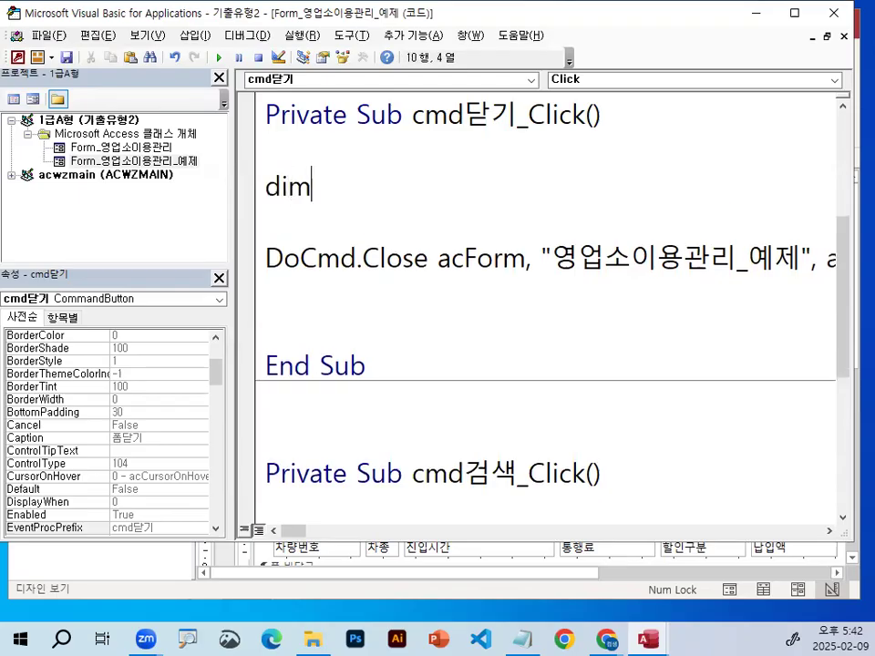
type(" a")
key("Return")
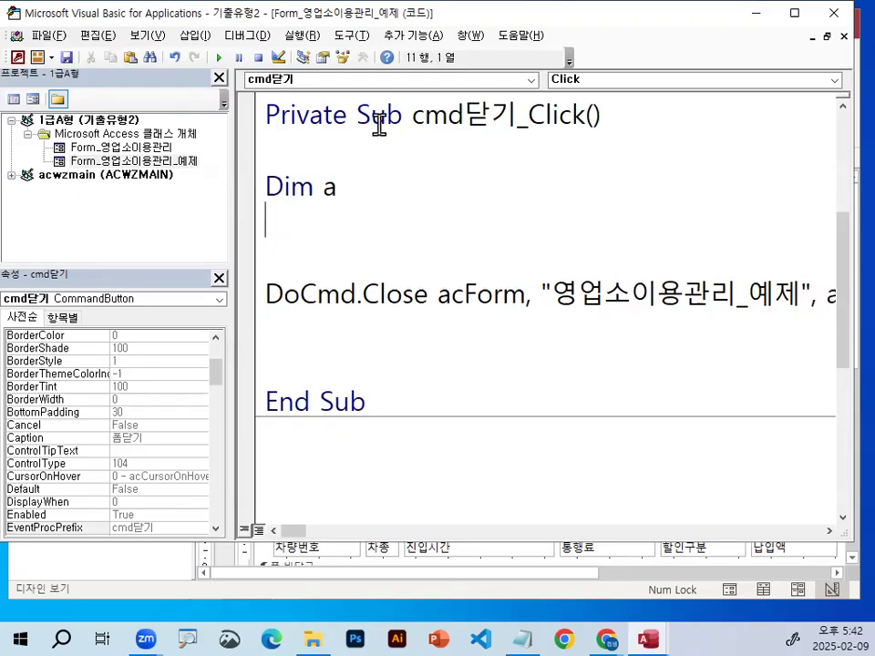
Start the assignment "a=msgbox" on the line below the variable declaration
mouse_move(352, 187)
left_mouse_down()
mouse_move(344, 202)
mouse_move(346, 194)
left_mouse_up()
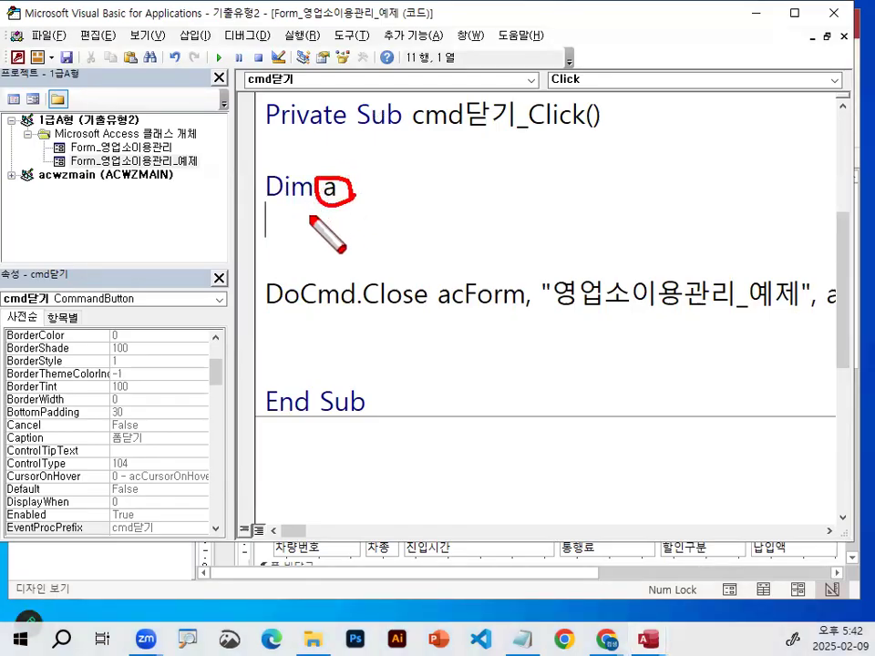
key("Escape")
double_click(328, 190)
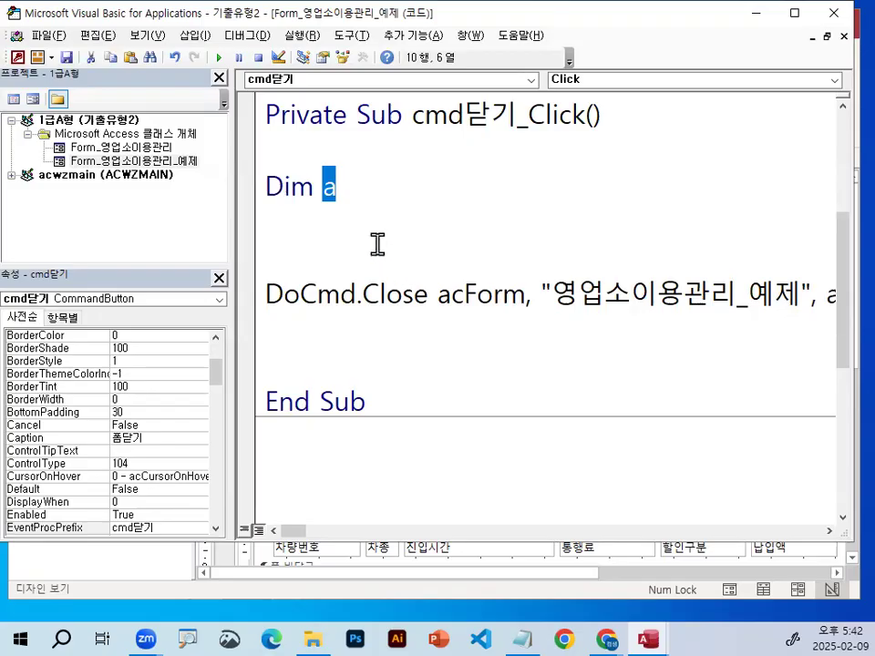
left_click(377, 246)
type("a=")
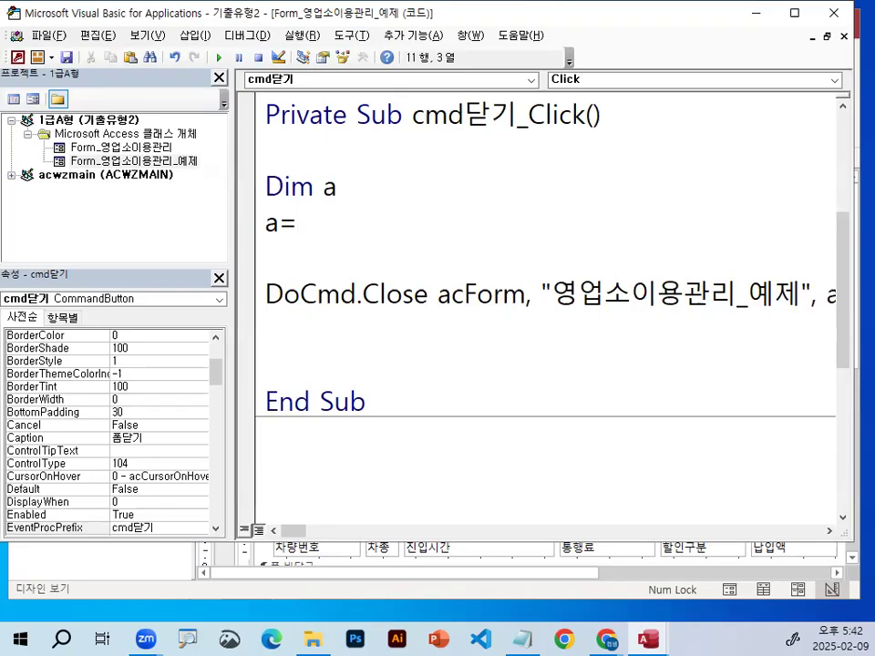
type("ㅡ")
key("BackSpace")
type("m,")
type("sgbox")
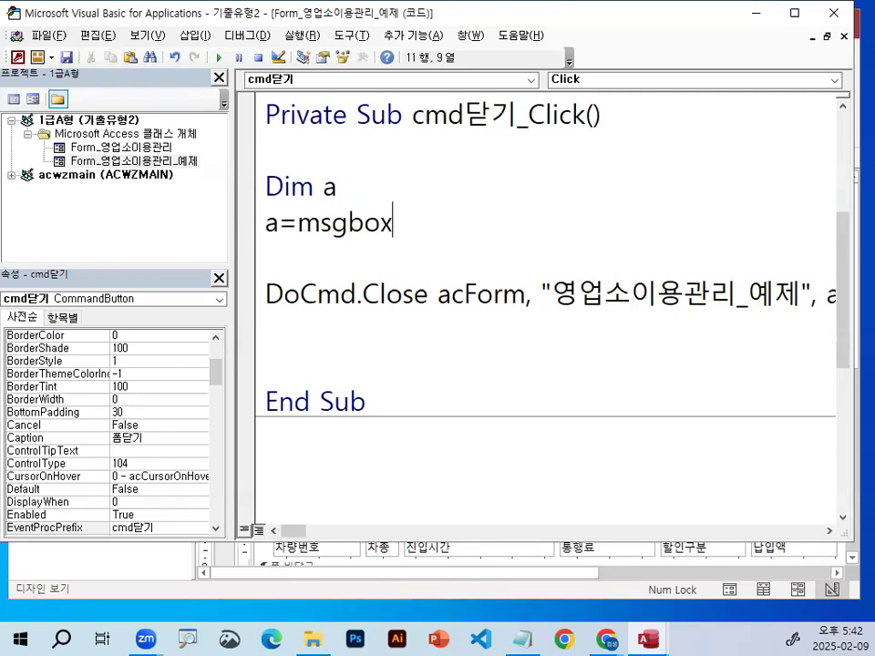
Open the msgbox arguments and enter "폼을 닫으시겠습니까?" as the message
type("(")
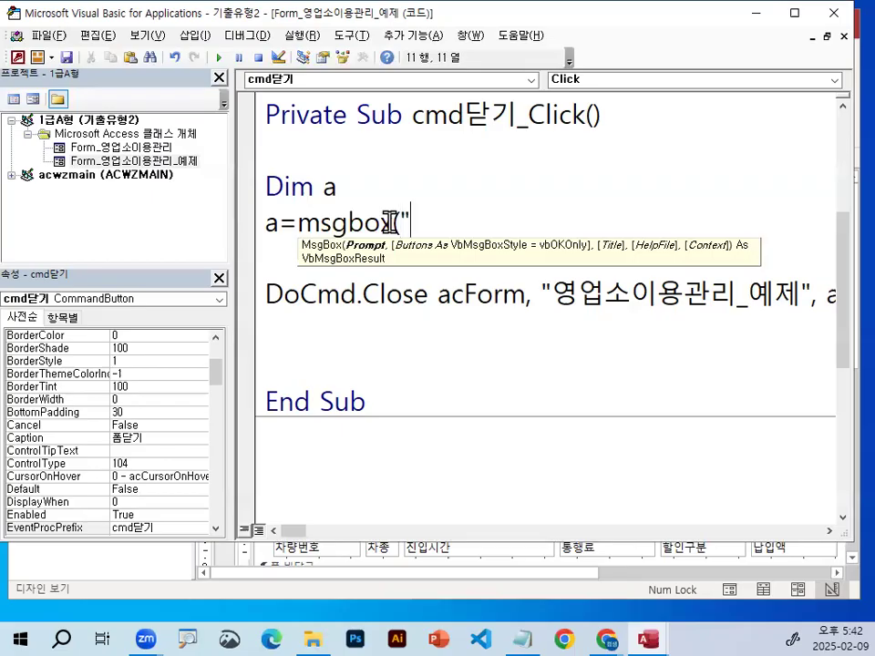
type("\"vh")
key("BackSpace")
key("BackSpace")
type("폼을 닫으")
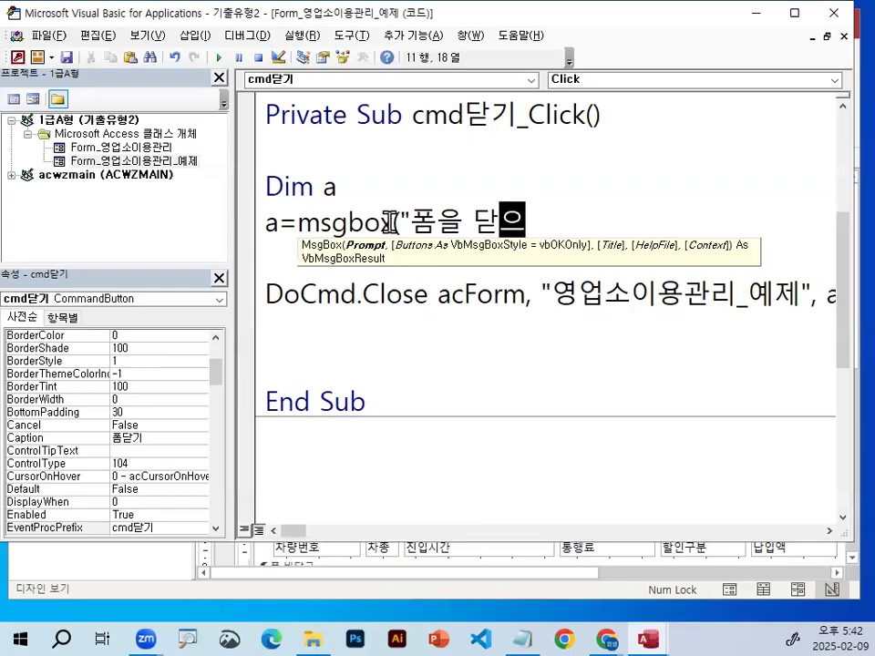
type("시겠")
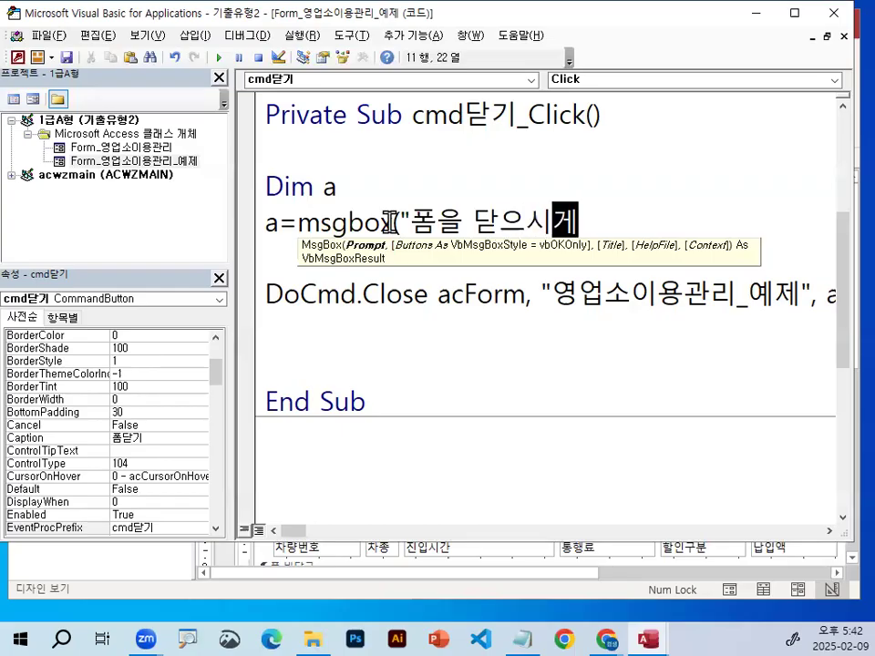
type("습니까?")
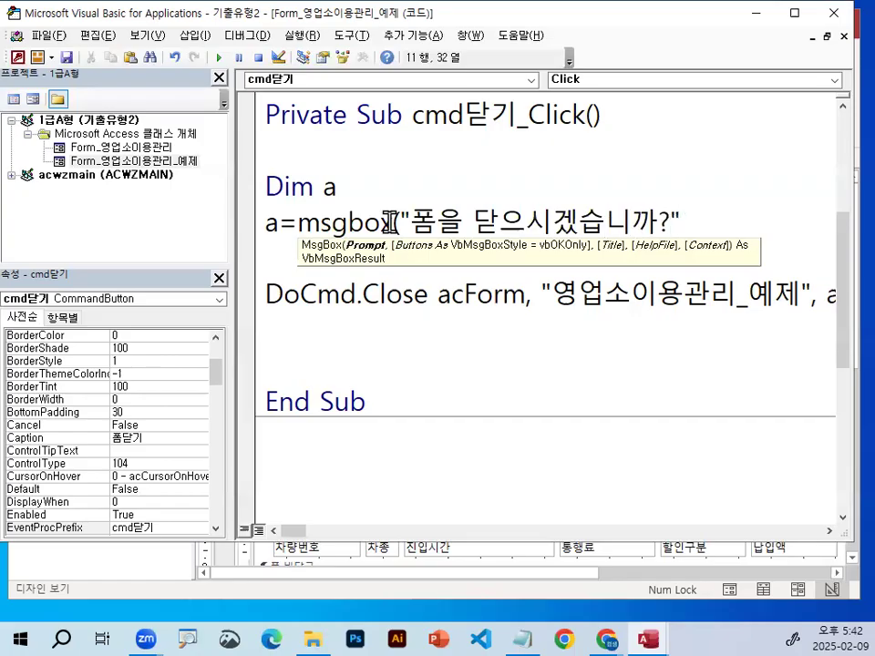
type("\",")
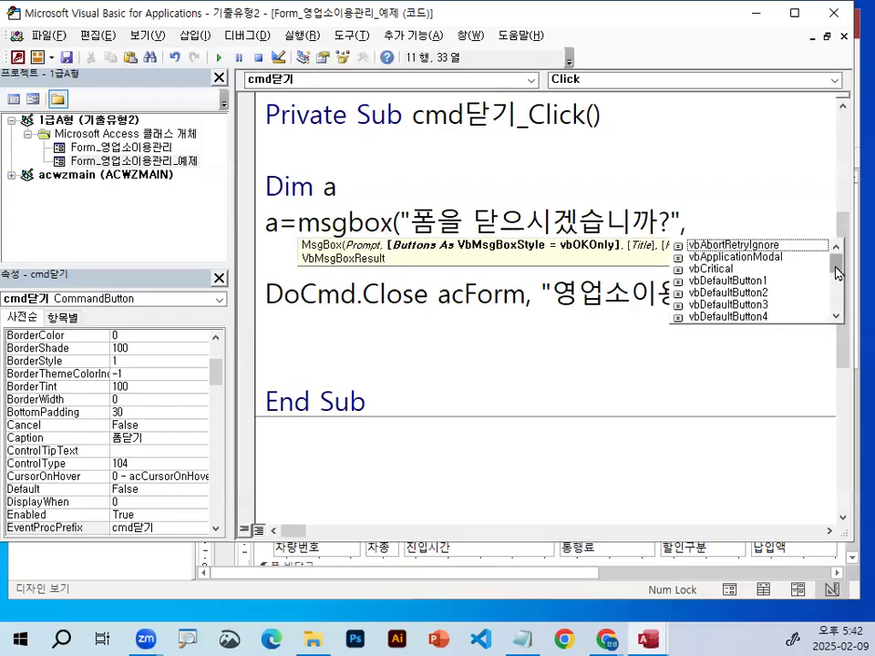
Choose vbYesNo as the button style of the message box
scroll(837, 273, "down", 3)
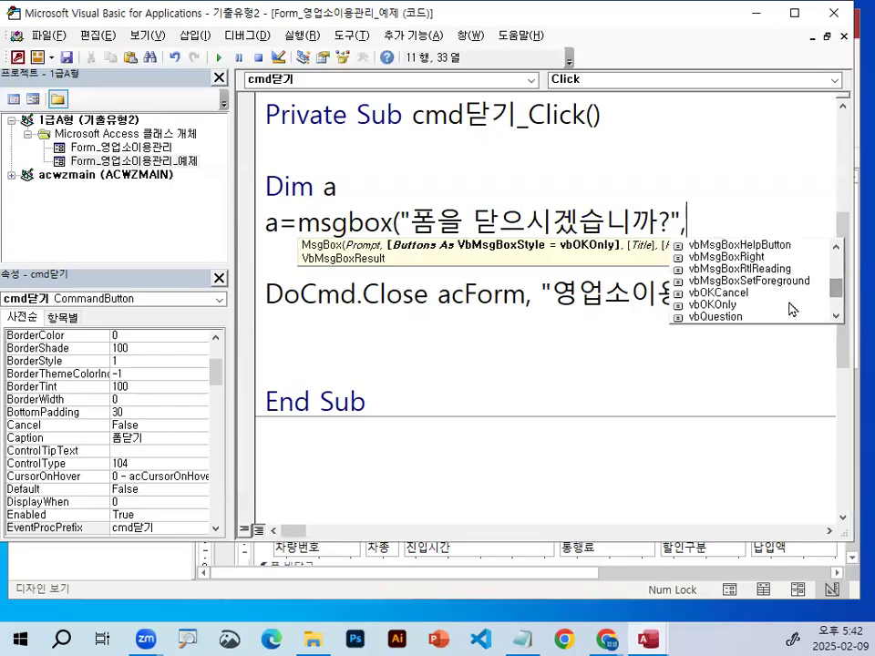
left_click_drag(837, 290, 840, 304)
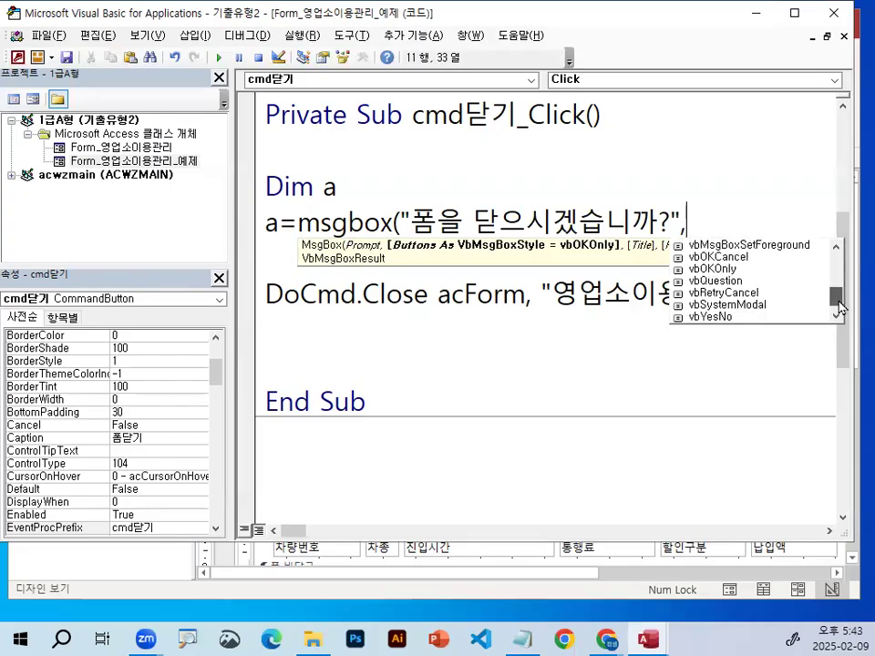
double_click(714, 316)
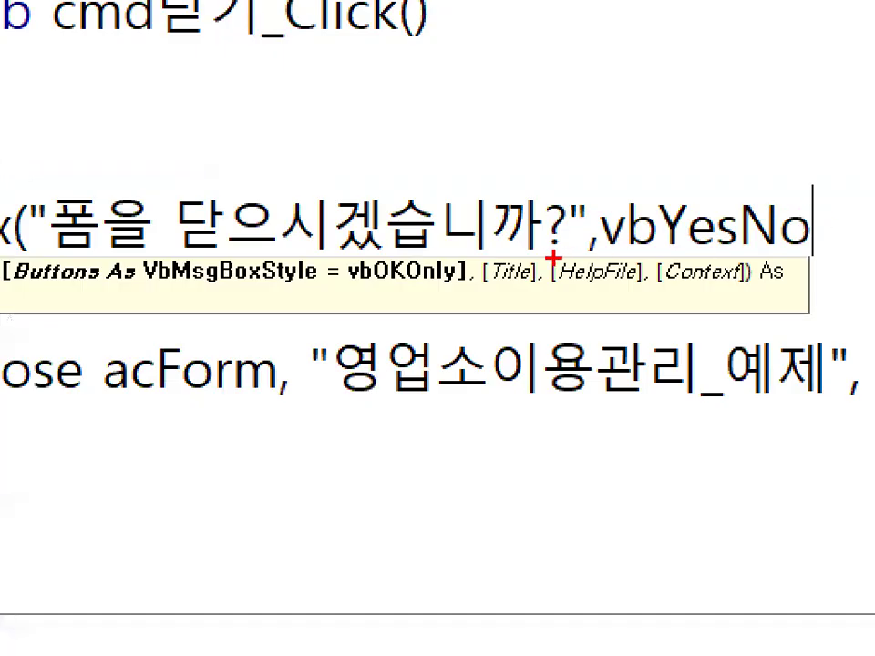
left_click_drag(624, 246, 793, 240)
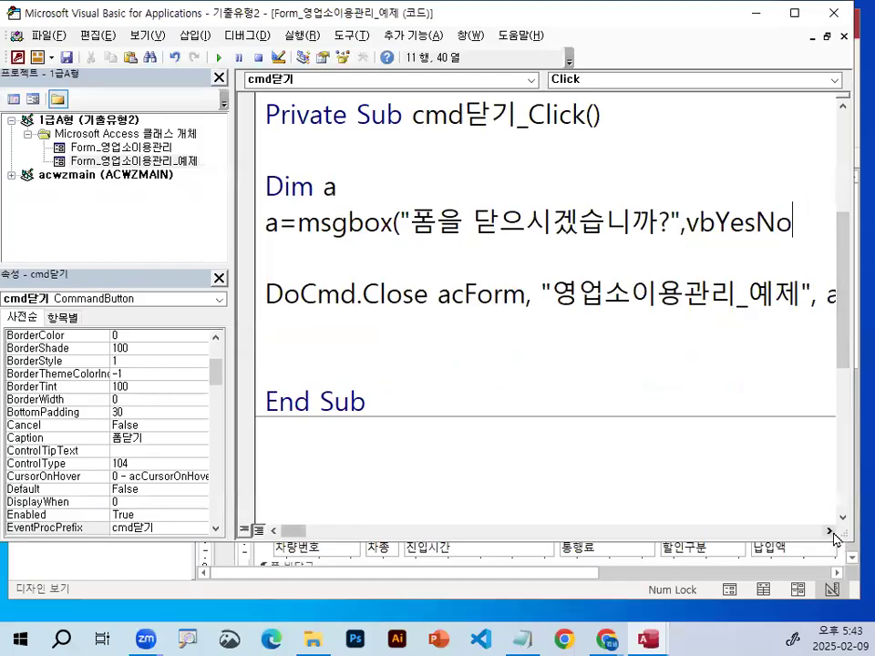
Add "폼닫기" as the message box title and close the argument list
scroll(847, 537, "right", 3)
type(",")
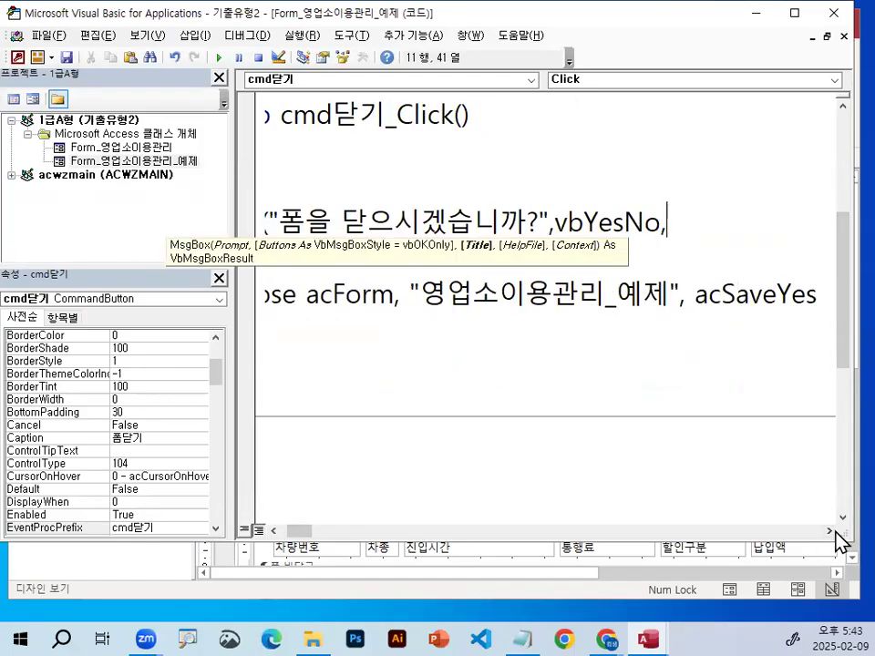
type("\"폼닫기")
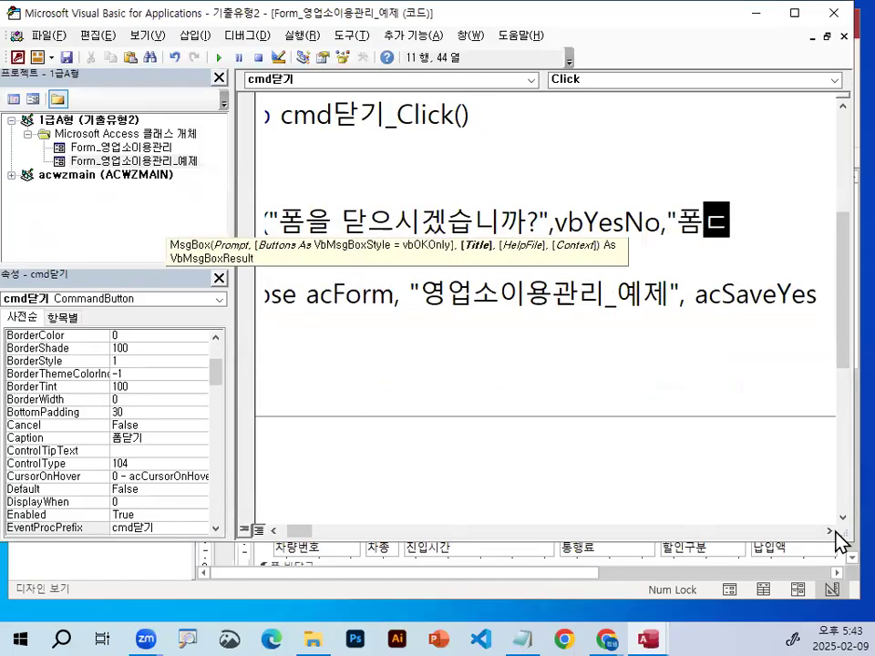
type("\"")
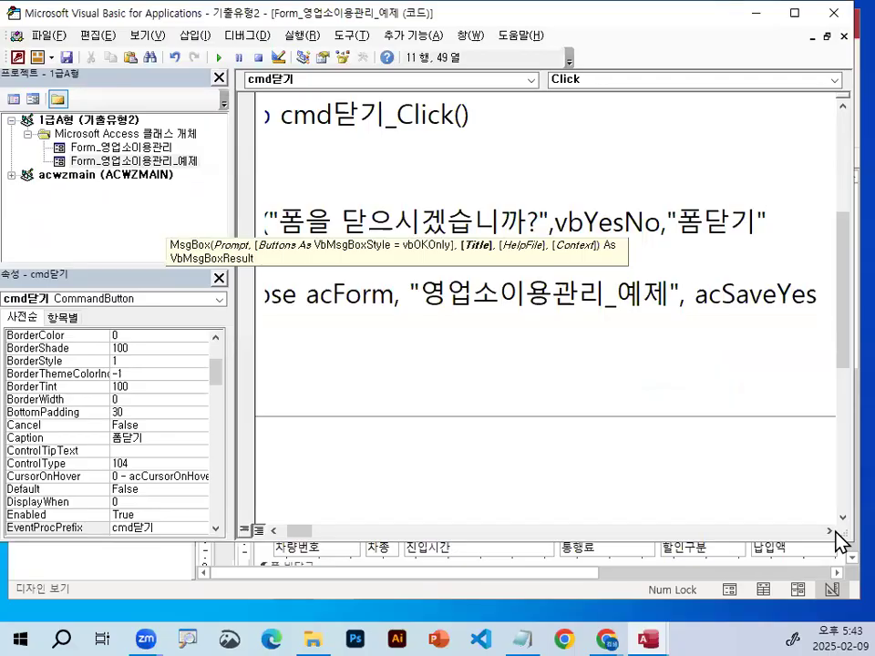
type(")")
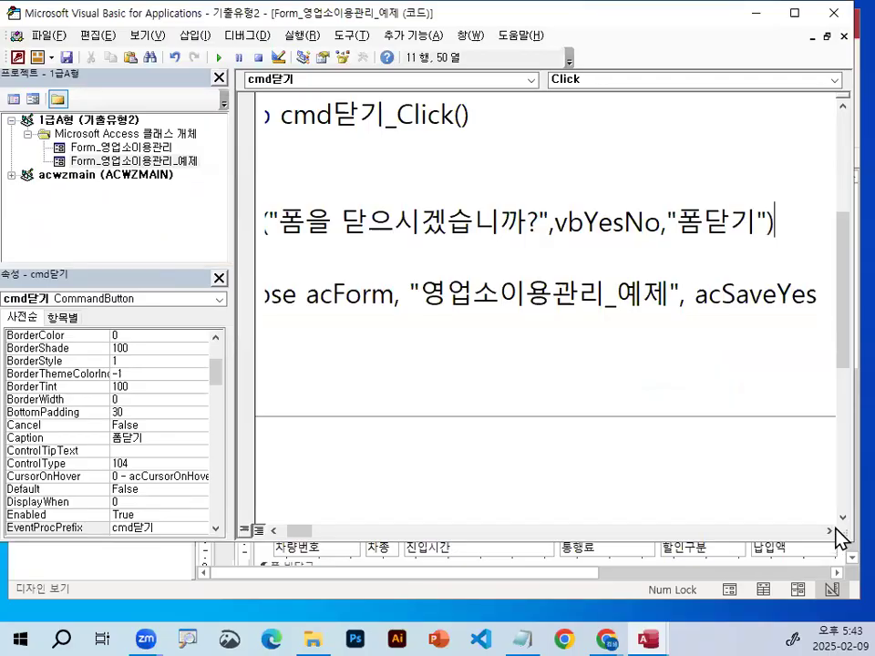
left_click_drag(677, 226, 734, 228)
key("shift+Right")
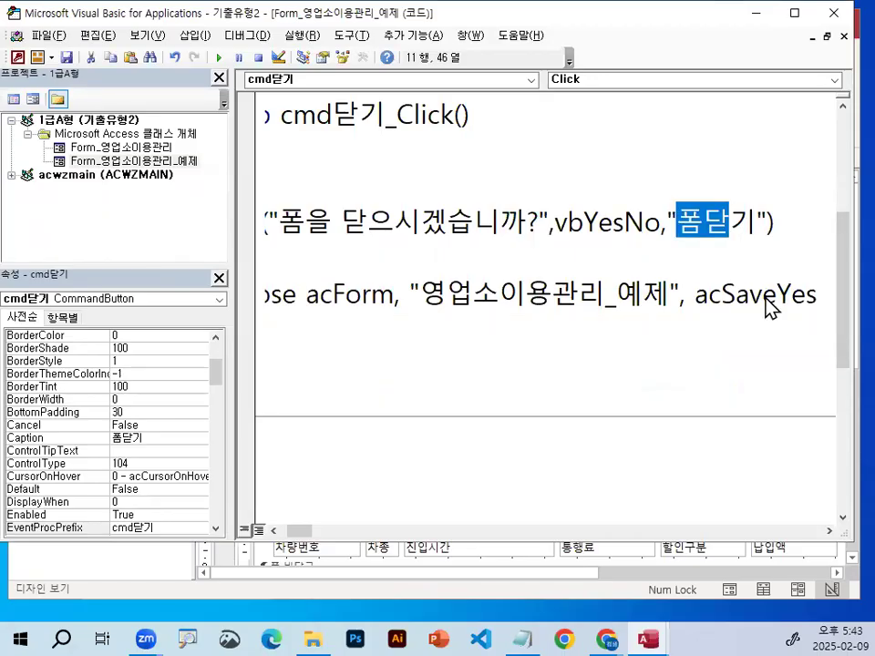
left_click(705, 226)
key("BackSpace")
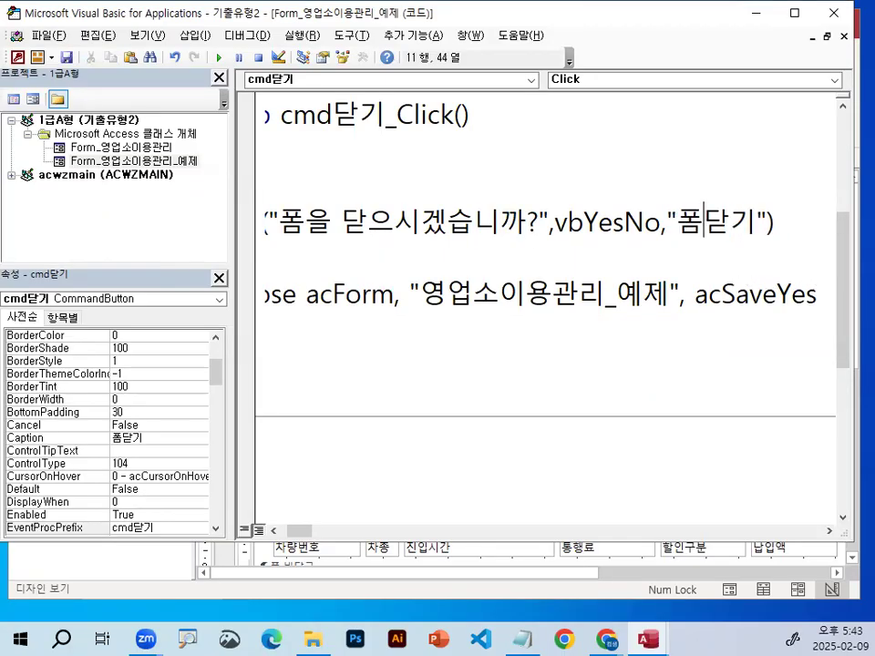
Complete the MsgBox line and insert two line breaks between it and the DoCmd.Close line
left_click(807, 232)
key("Return")
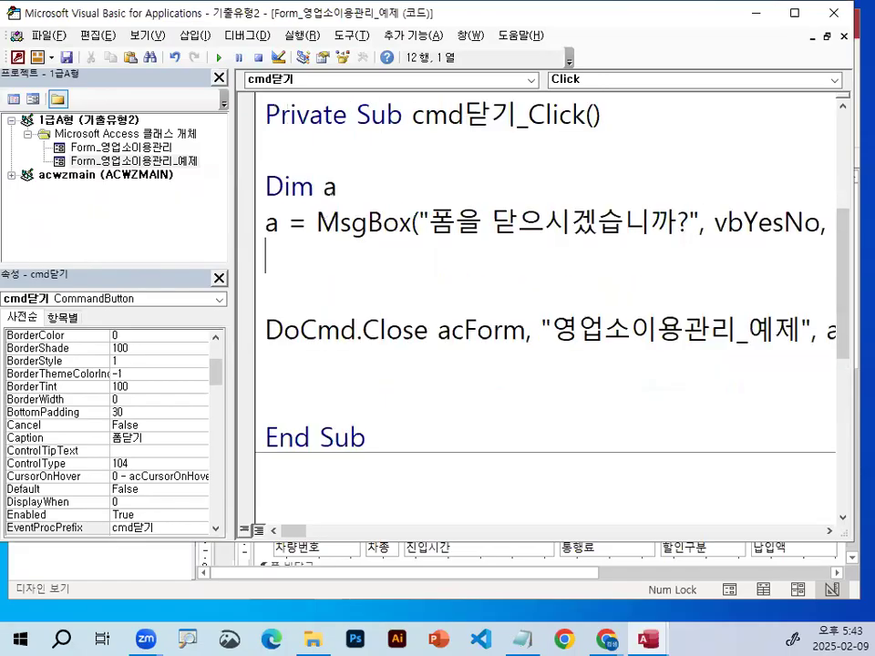
key("Return")
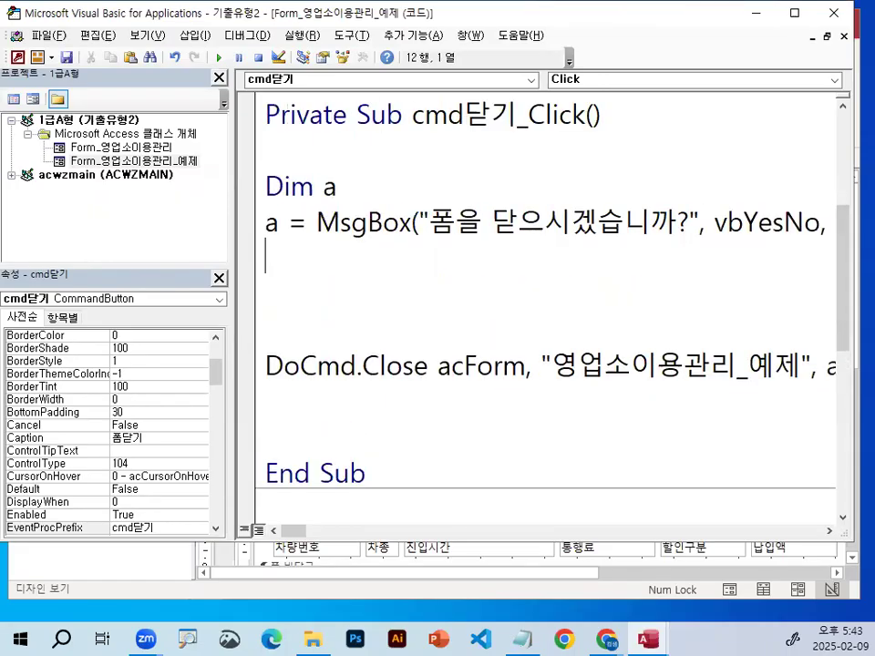
Widen the code area so that the whole MsgBox line fits
left_click_drag(233, 200, 68, 206)
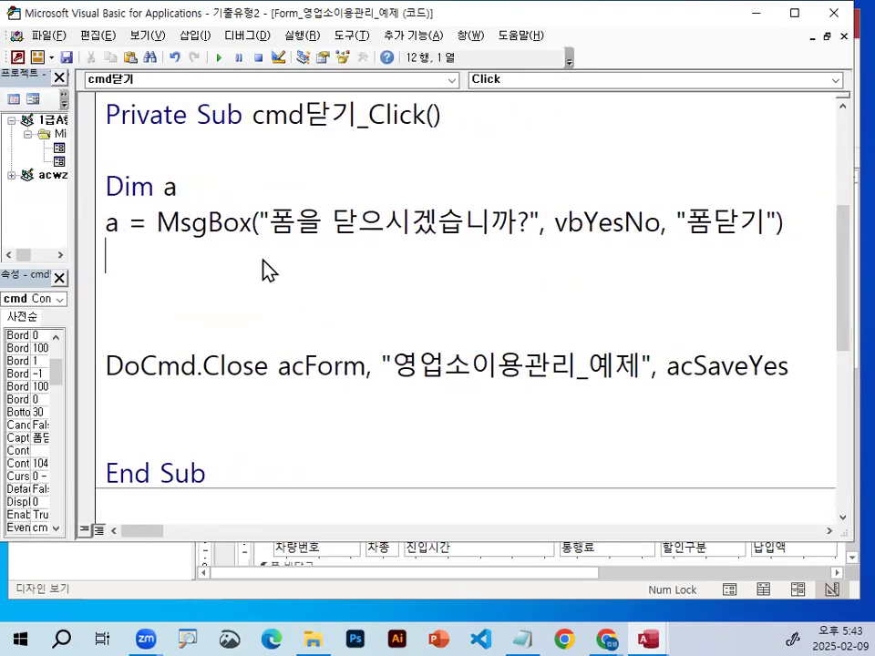
left_click_drag(117, 244, 820, 245)
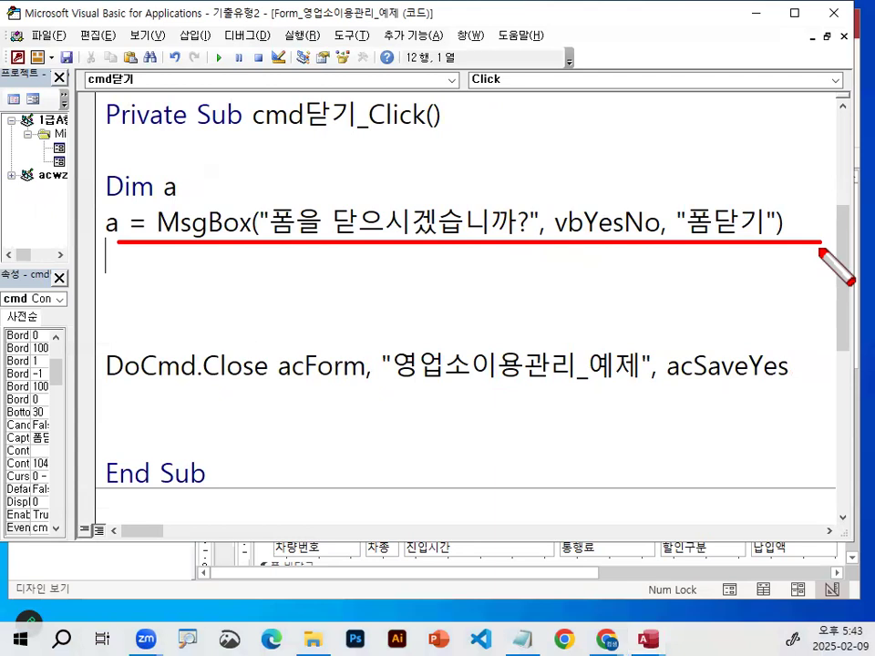
left_click_drag(94, 200, 196, 197)
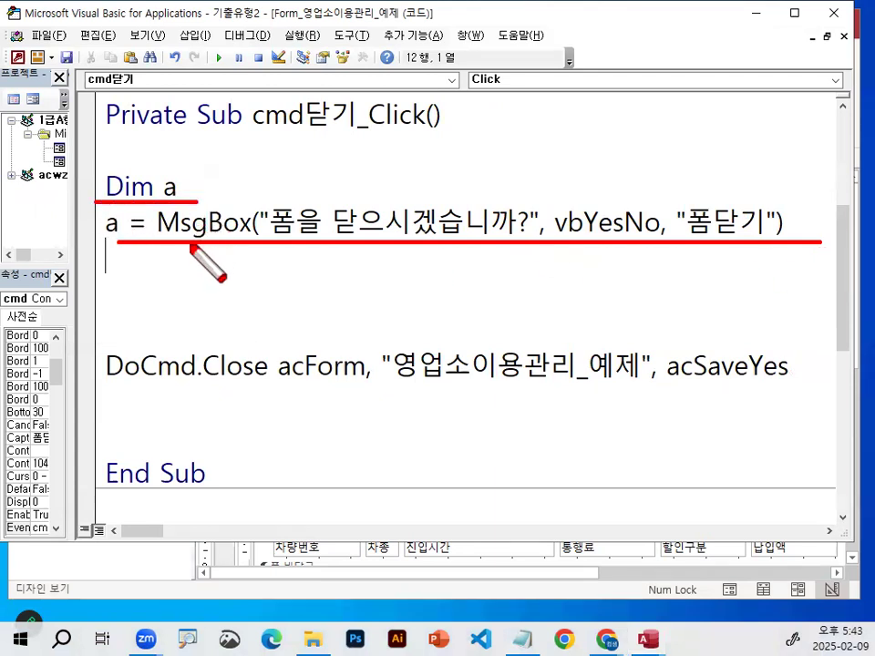
key("Escape")
Start the condition "If a = vbYes Then" below the MsgBox line, leaving one blank line between them
key("Return")
type("ㅑㄹ")
key("BackSpace")
key("BackSpace")
type("if ")
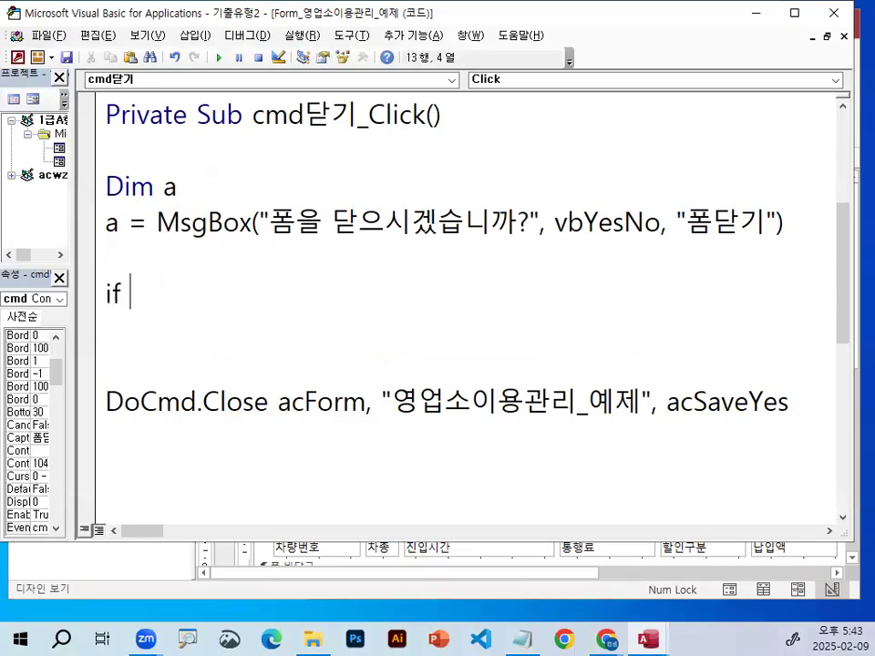
type("a=VB")
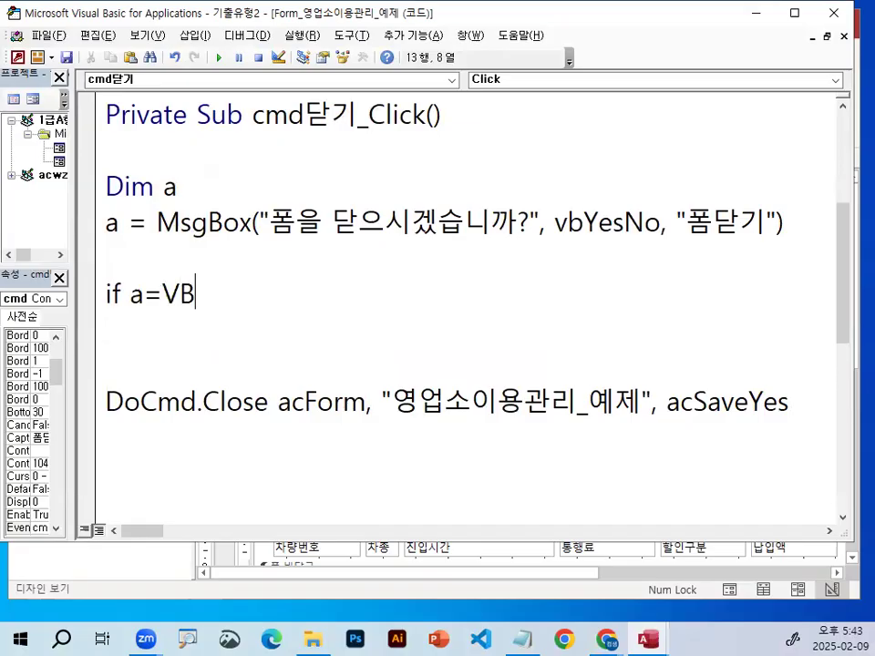
type("yes소두")
key("BackSpace")
key("BackSpace")
type("then")
key("Return")
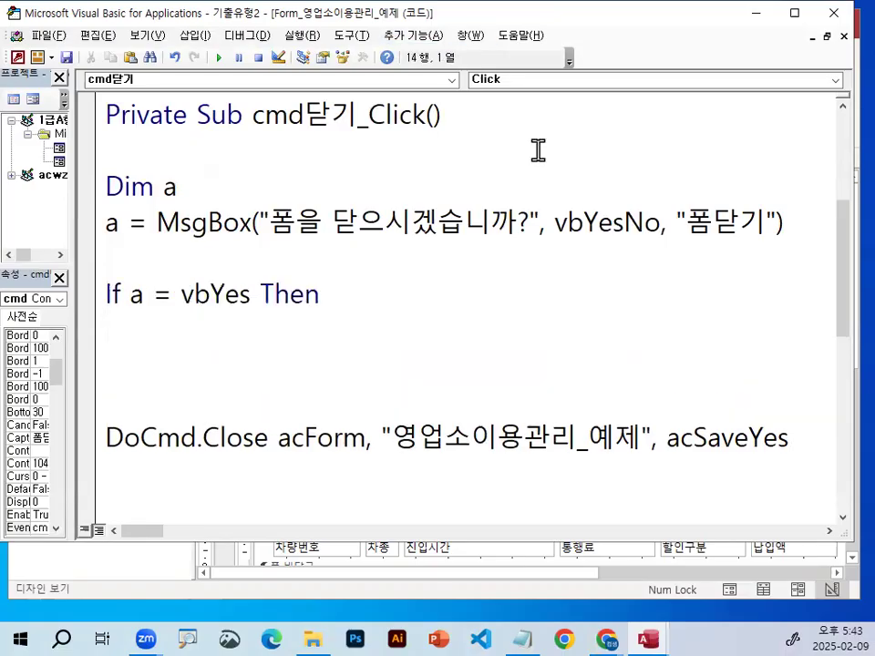
left_click_drag(130, 290, 157, 310)
left_click_drag(248, 304, 190, 298)
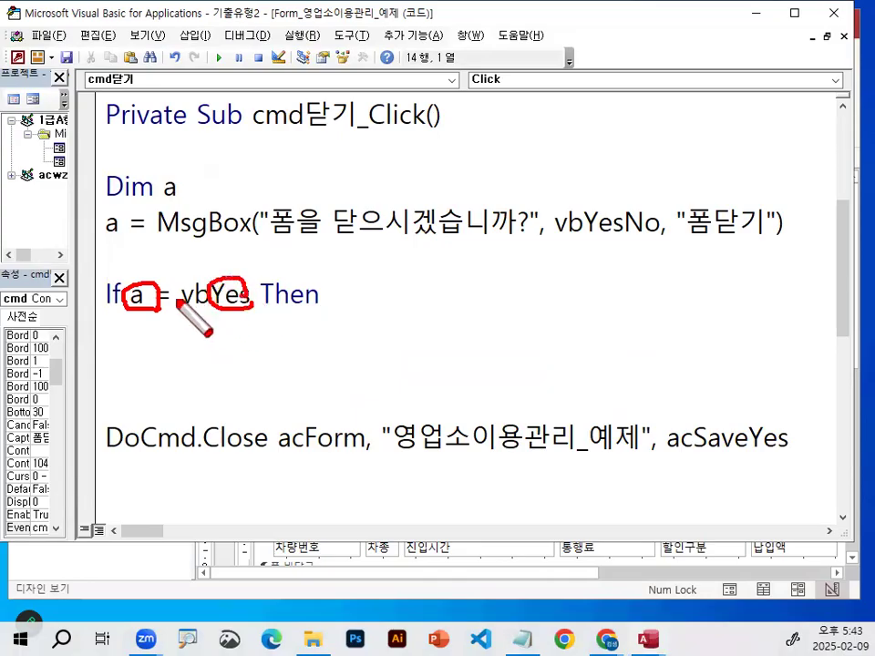
left_click_drag(137, 269, 212, 214)
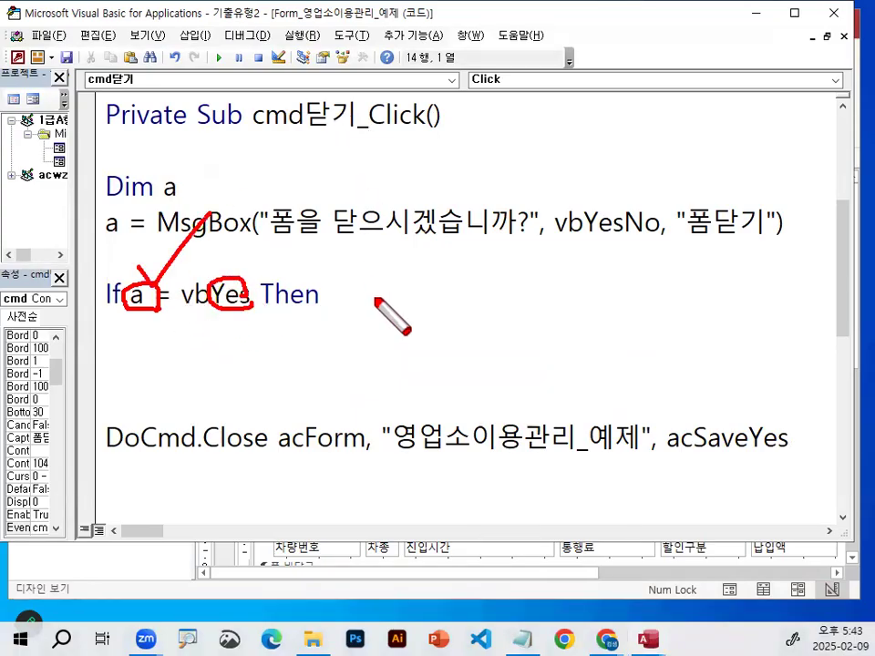
left_click_drag(591, 239, 621, 234)
key("Escape")
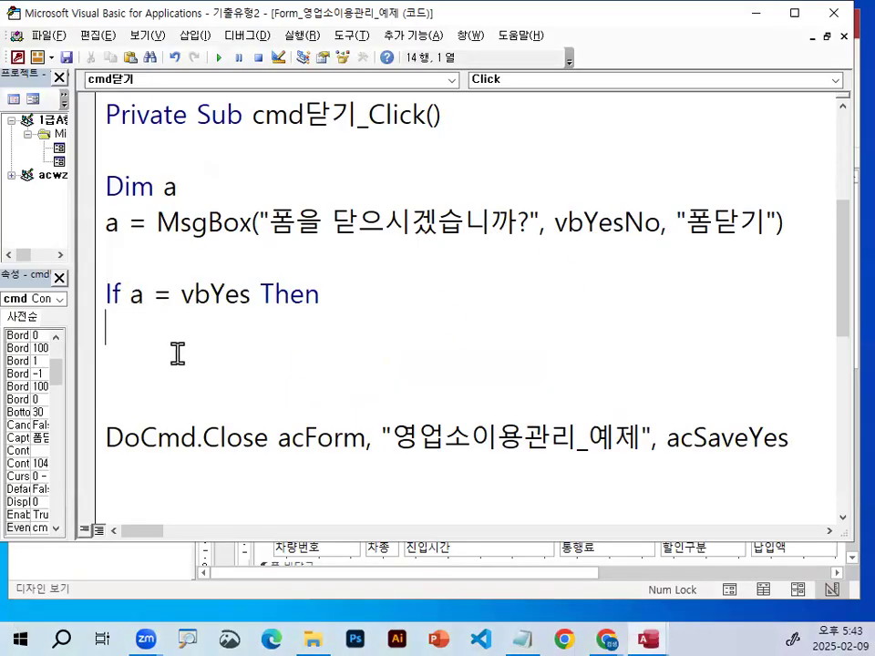
Remove the blank lines so that the DoCmd.Close statement directly follows the If line
key("Delete")
key("Delete")
key("Delete")
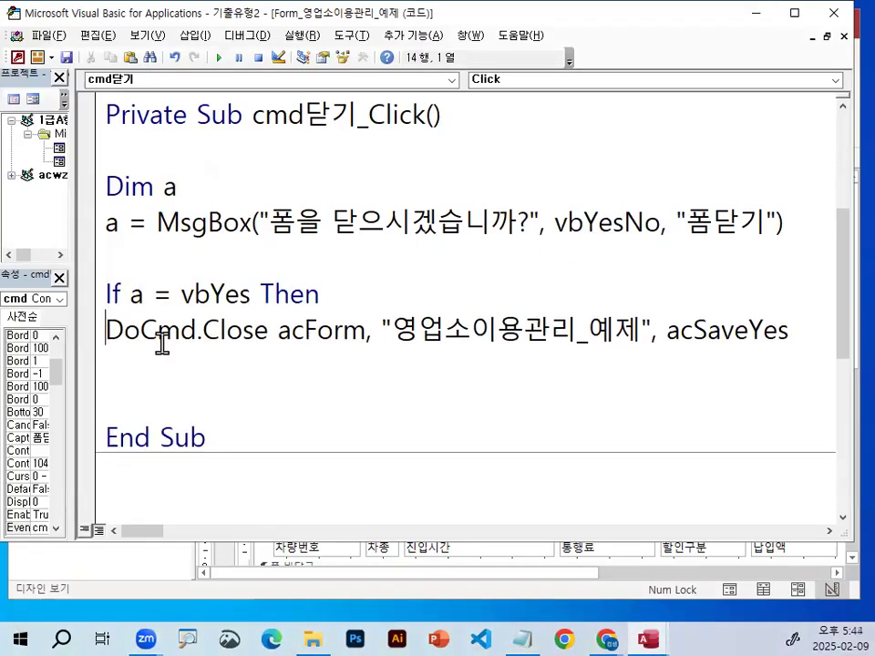
key("ctrl+2")
left_click_drag(109, 352, 873, 352)
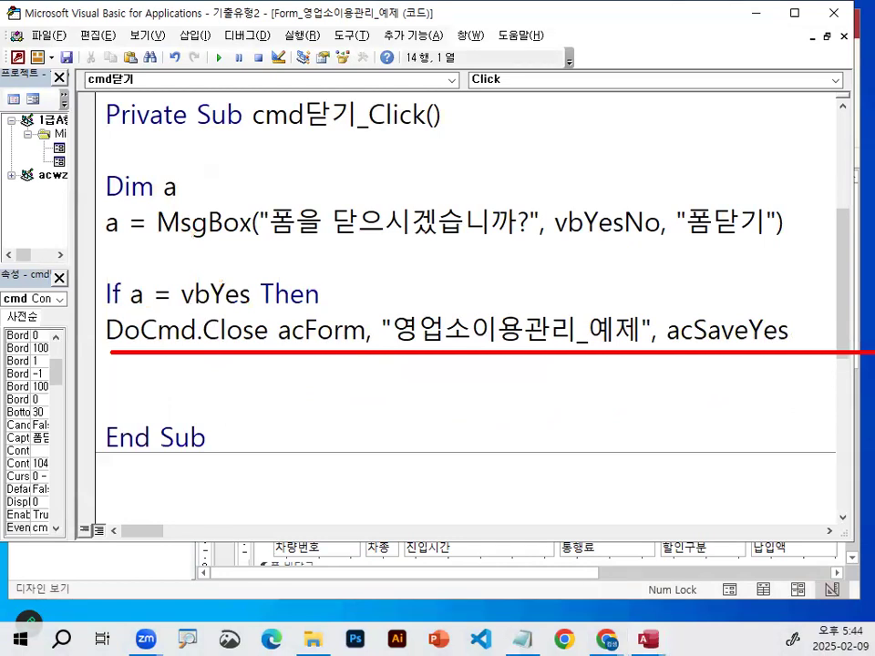
left_click_drag(421, 312, 493, 243)
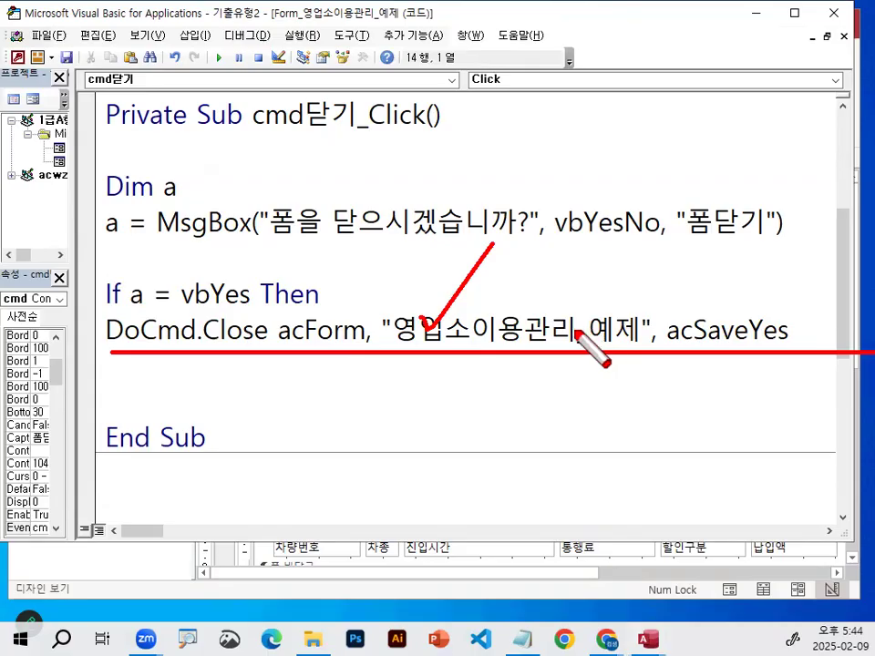
key("Escape")
Close the condition with End If directly under the DoCmd.Close line
left_click(137, 365)
key("Return")
type("end if")
key("Return")
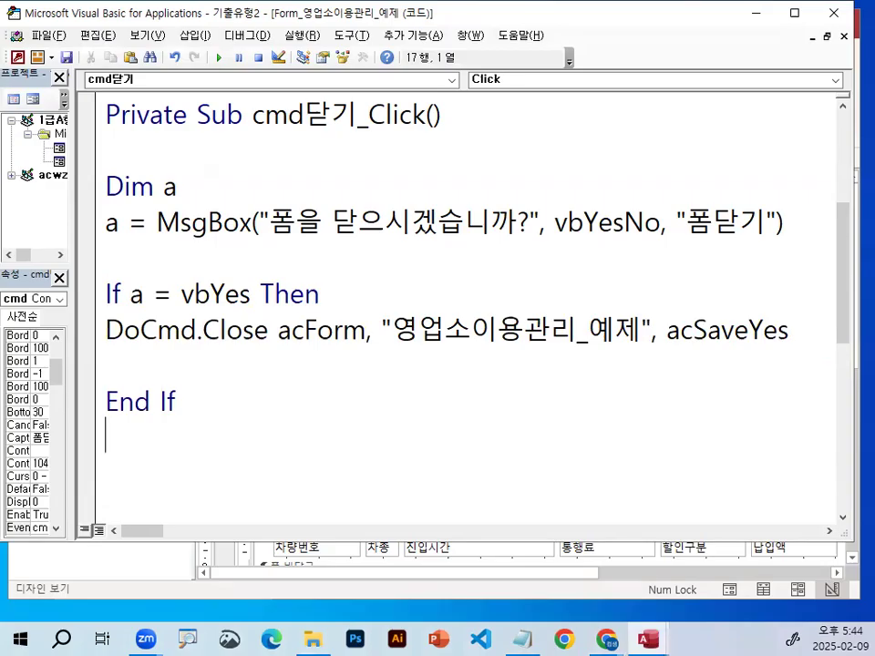
key("Up")
key("BackSpace")
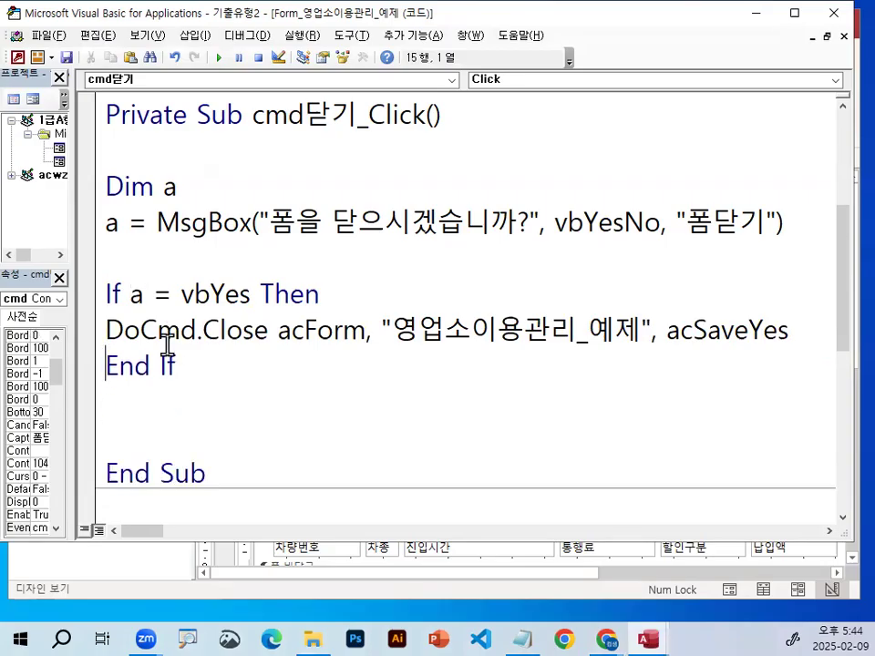
key("ctrl+2")
left_click_drag(110, 160, 155, 119)
left_click_drag(245, 189, 291, 165)
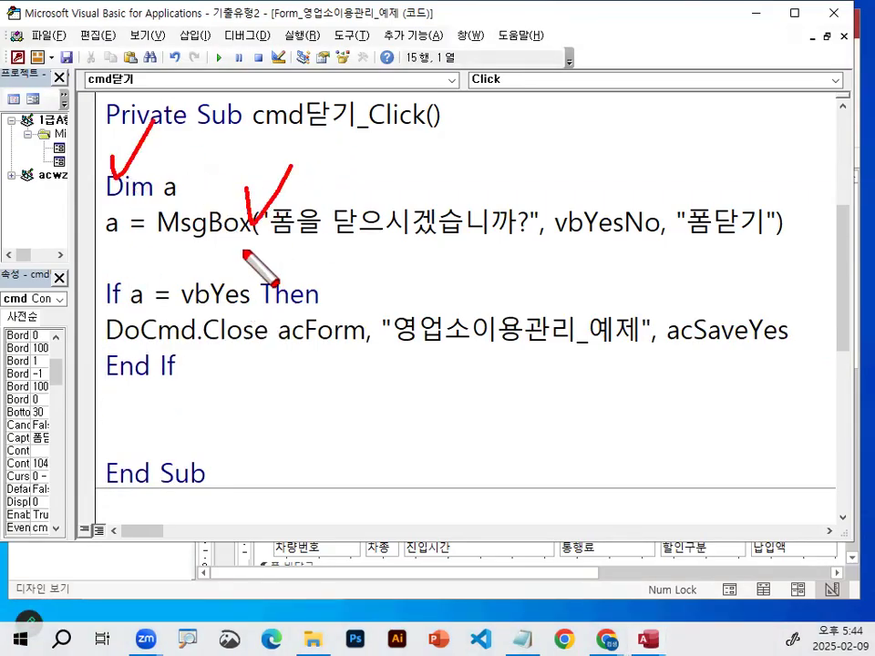
left_click_drag(246, 242, 324, 228)
mouse_move(374, 290)
left_mouse_down()
mouse_move(378, 313)
mouse_move(433, 267)
left_mouse_up()
left_click_drag(96, 396, 127, 398)
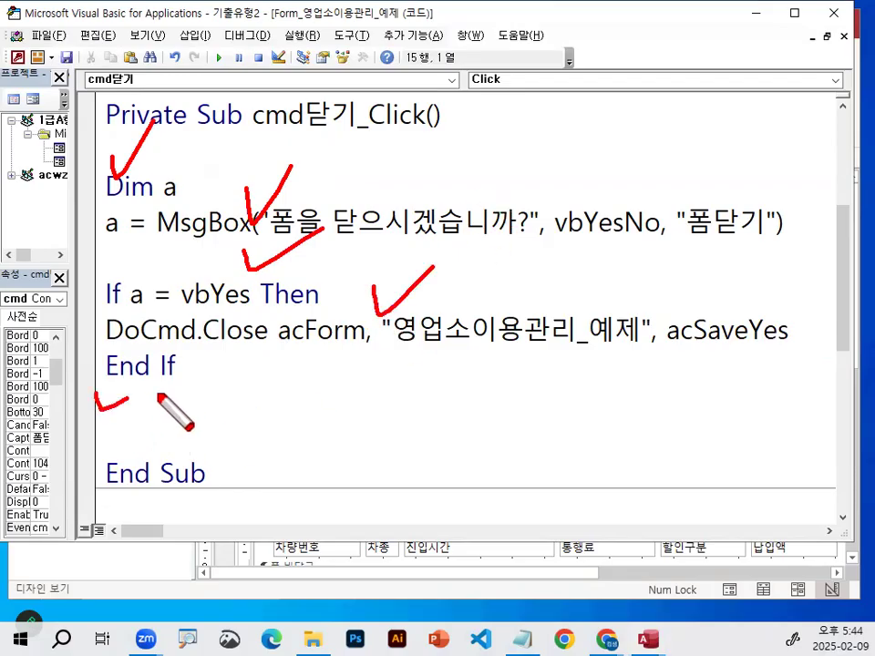
left_click_drag(108, 349, 799, 350)
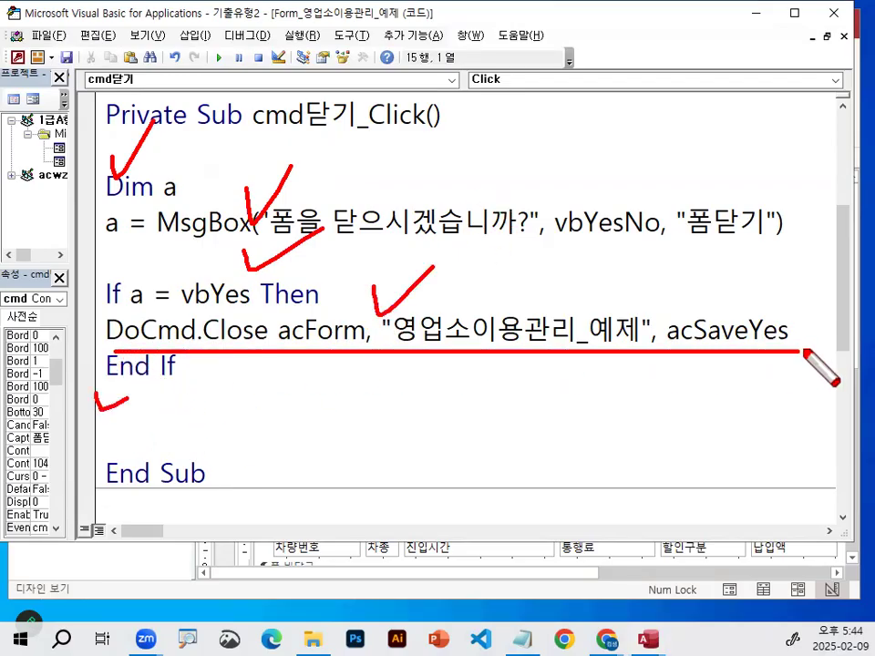
key("Escape")
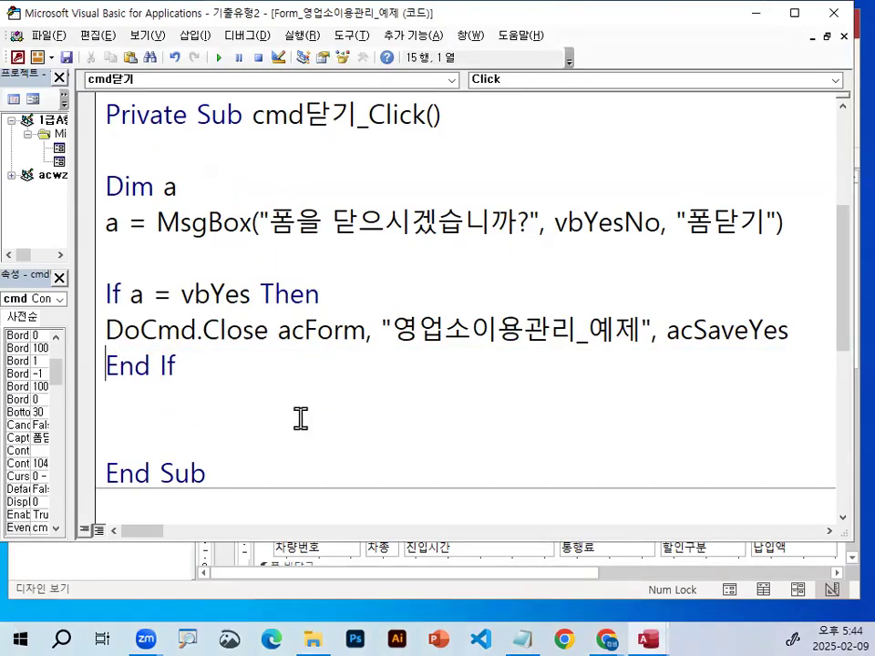
right_click(224, 392)
mouse_move(273, 437)
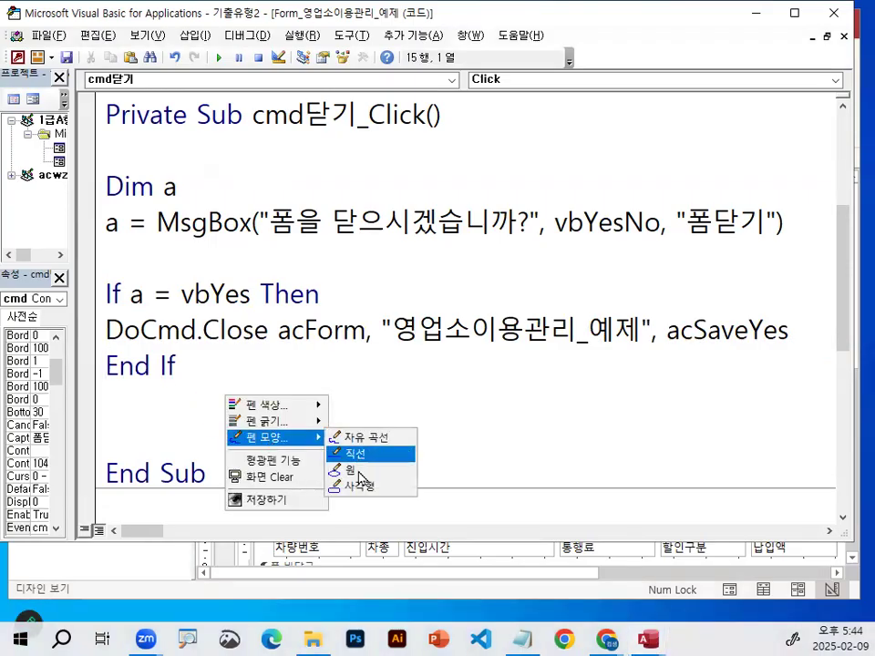
left_click(369, 485)
mouse_move(98, 169)
left_mouse_down()
mouse_move(337, 224)
mouse_move(799, 253)
left_mouse_up()
left_click_drag(97, 271, 332, 310)
left_click_drag(94, 348, 200, 381)
left_click(562, 332)
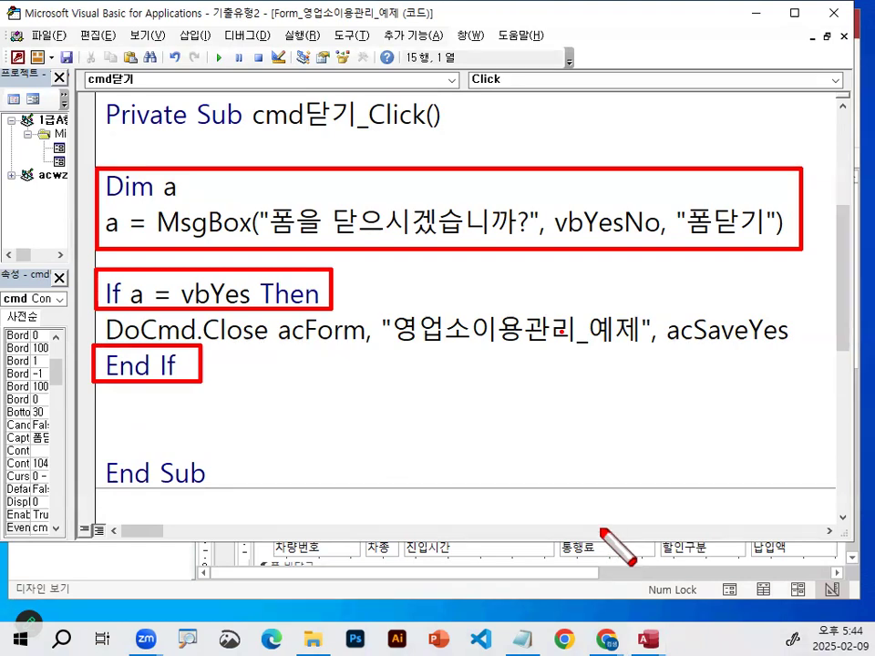
key("Escape")
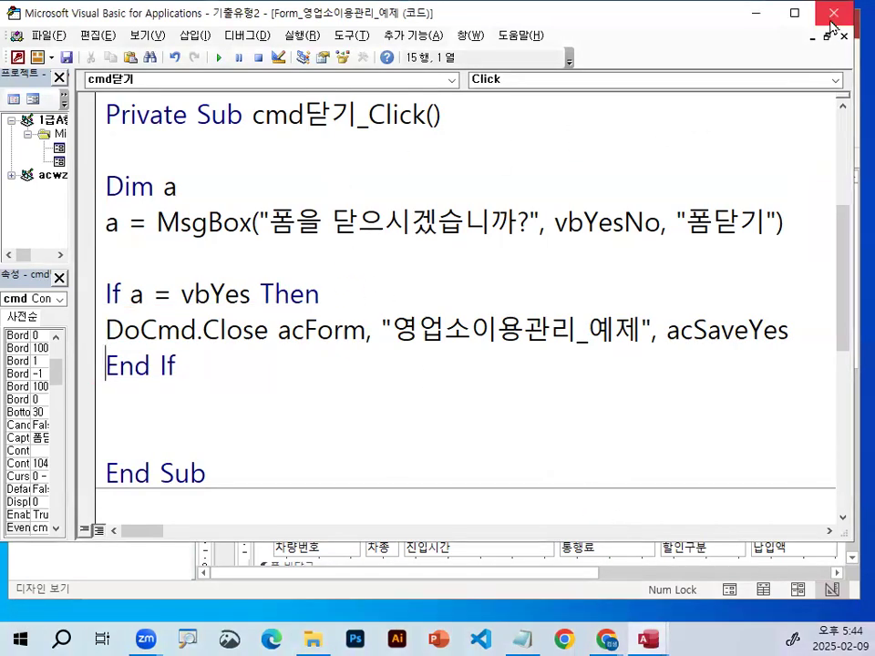
Return from the code to the form, show it in Form View and test 폼닫기 twice, answering 아니요 first and 예 second
key("alt+q")
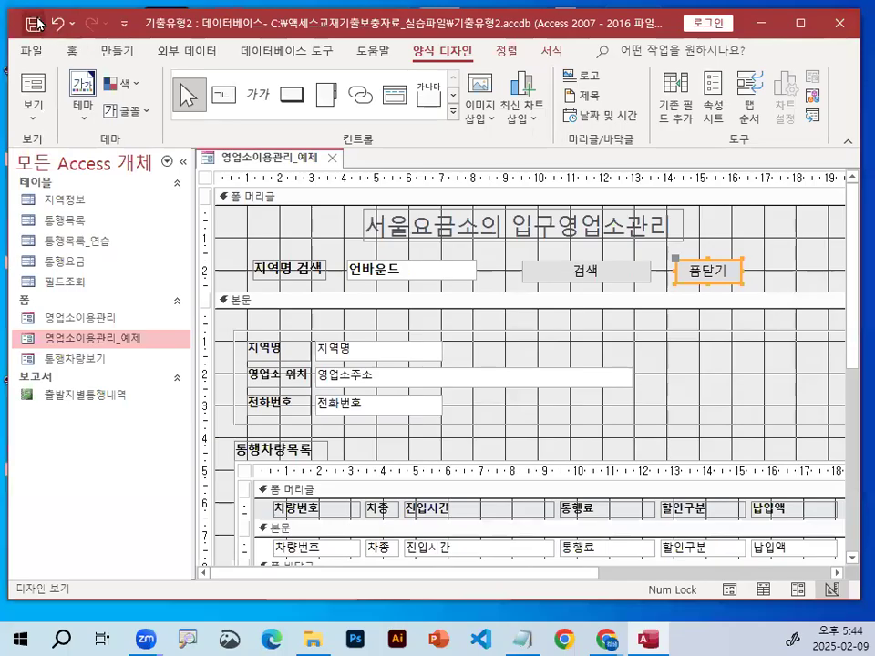
left_click(33, 84)
left_click(701, 242)
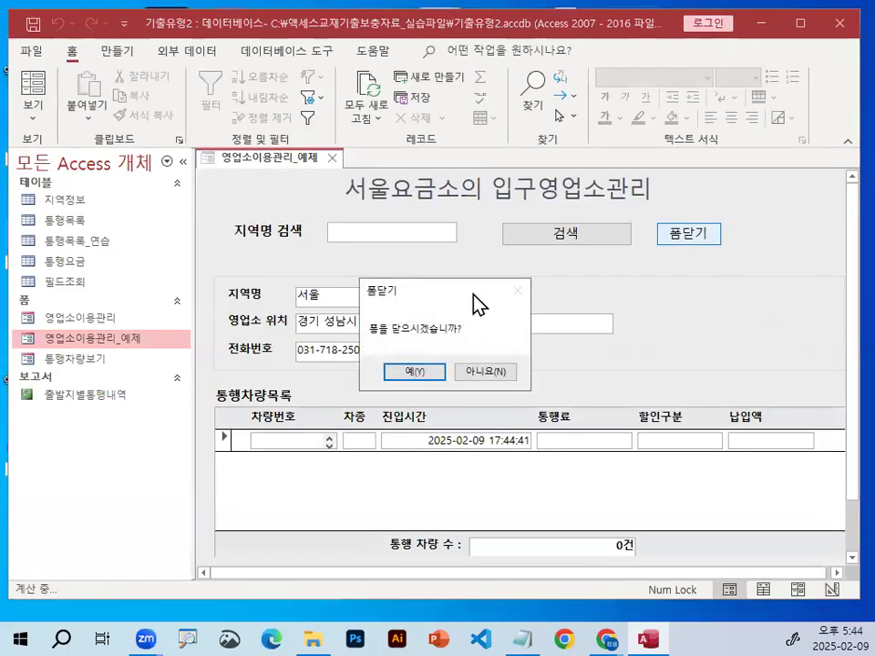
left_click_drag(475, 300, 475, 210)
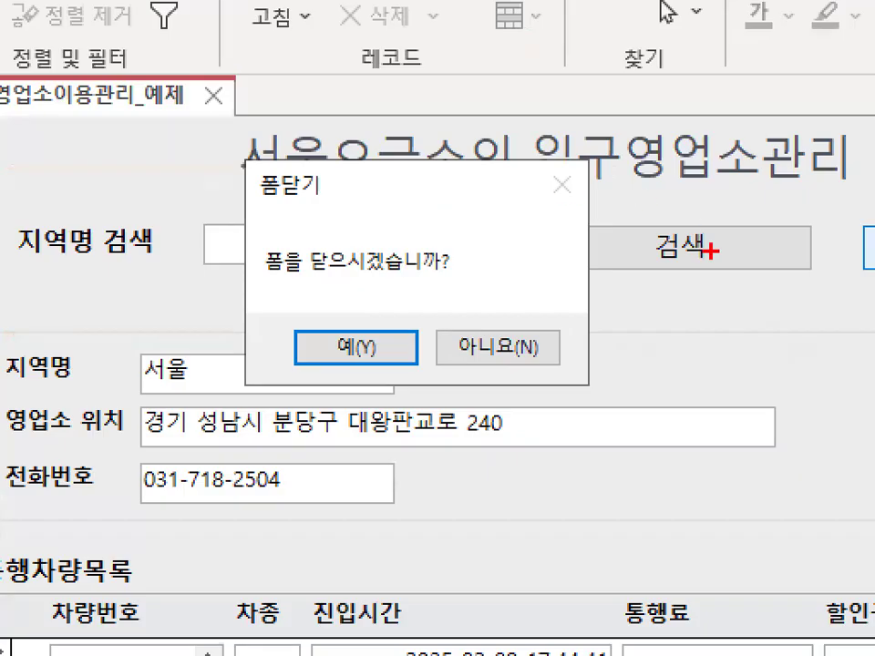
left_click_drag(720, 284, 602, 502)
key("Escape")
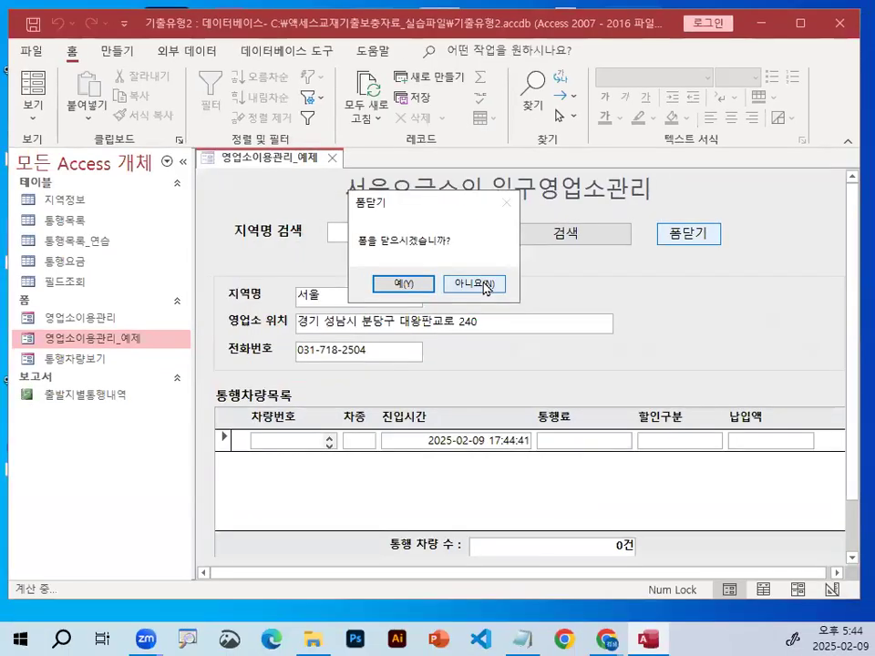
left_click(483, 283)
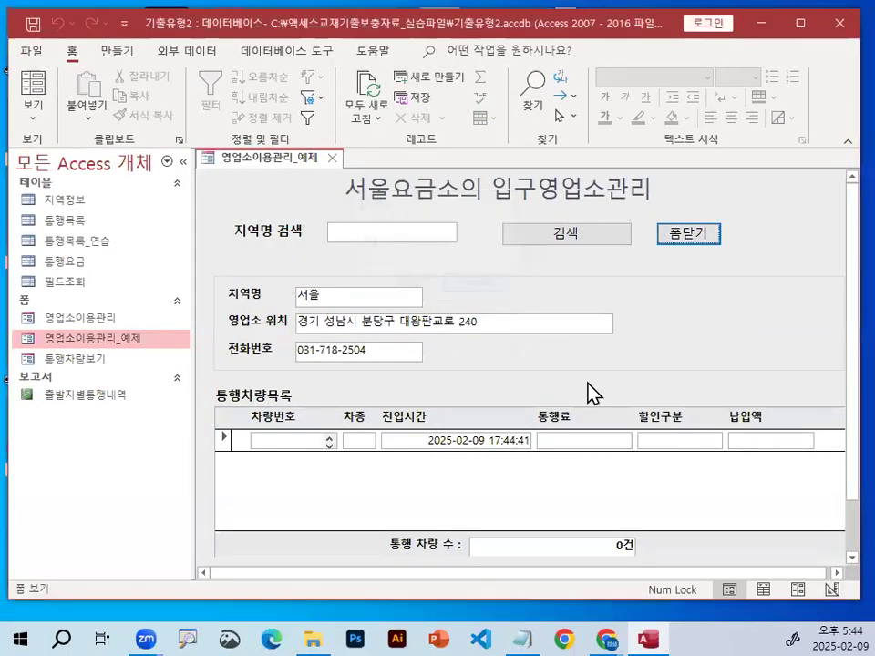
left_click(698, 240)
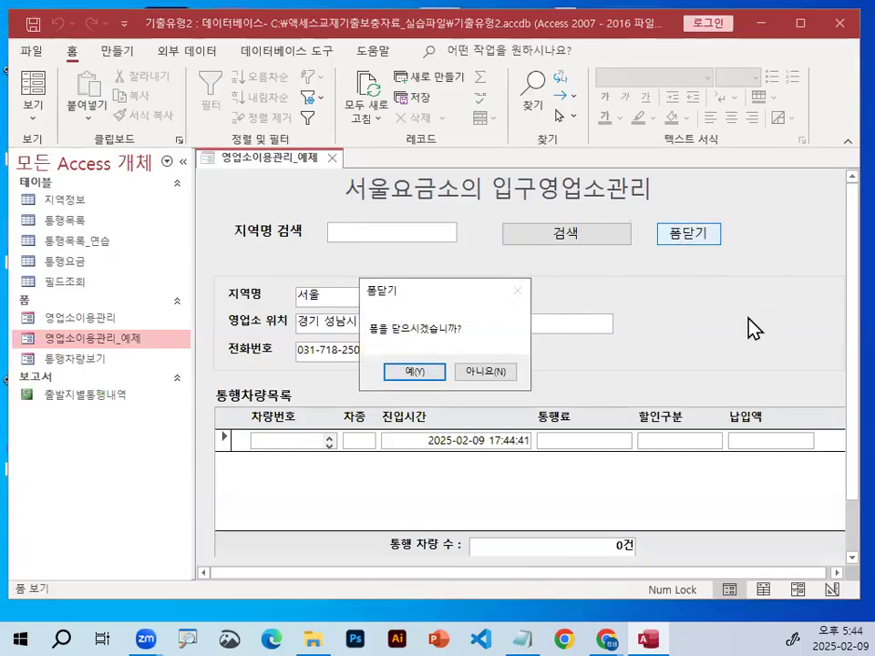
left_click(412, 370)
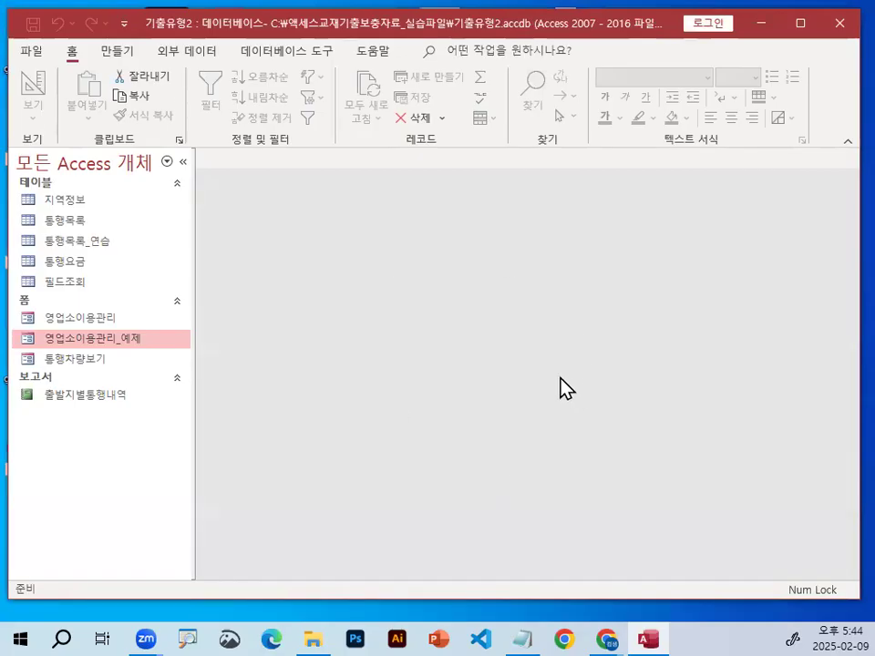
Reopen the 영업소이용관리_예제 form and test 폼닫기 once more, answering 아니요 to the confirmation
double_click(120, 339)
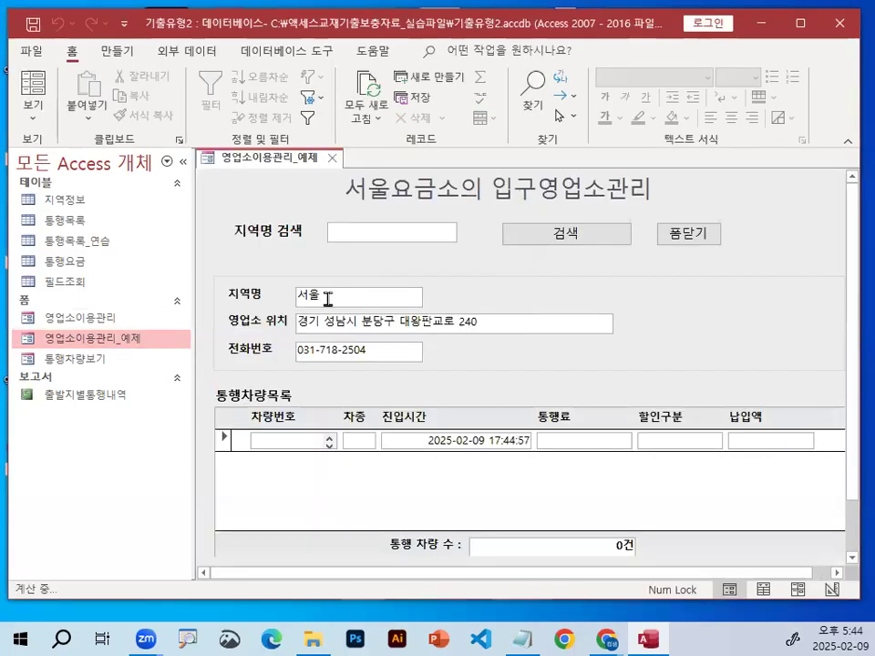
left_click(685, 235)
left_click_drag(434, 293, 406, 229)
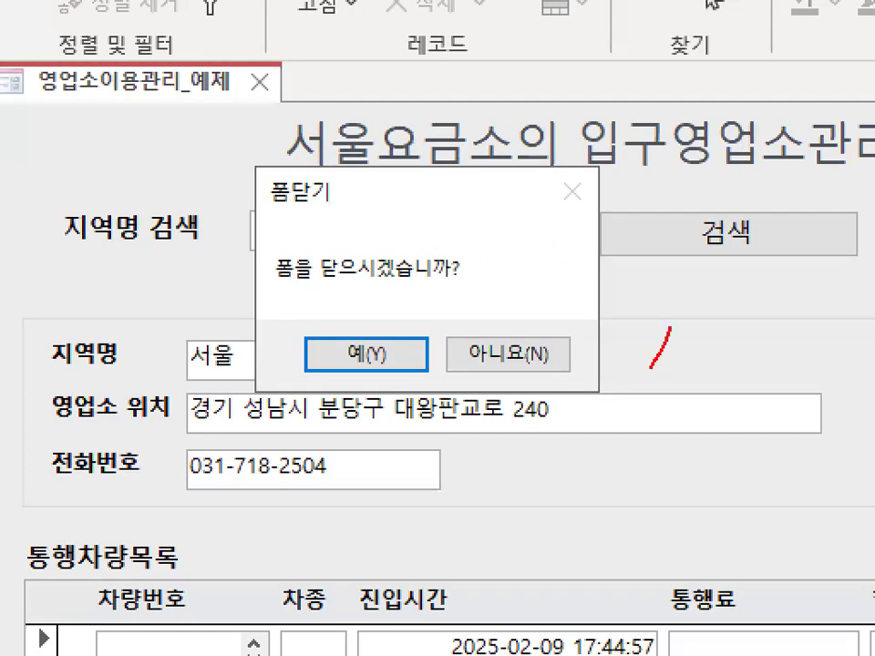
left_click_drag(671, 327, 764, 378)
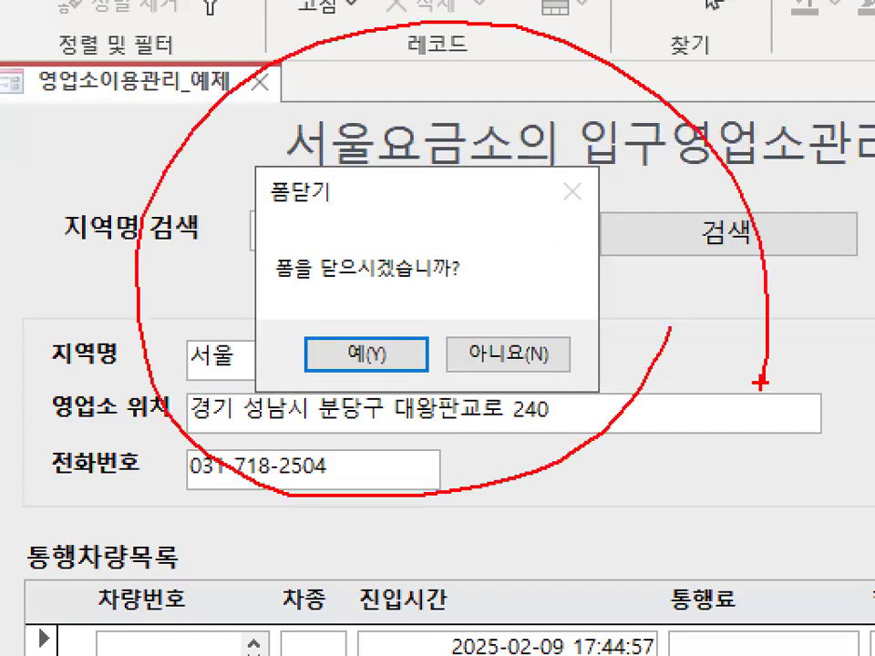
left_click_drag(337, 326, 488, 208)
mouse_move(713, 374)
left_mouse_down()
mouse_move(638, 347)
mouse_move(711, 373)
left_mouse_up()
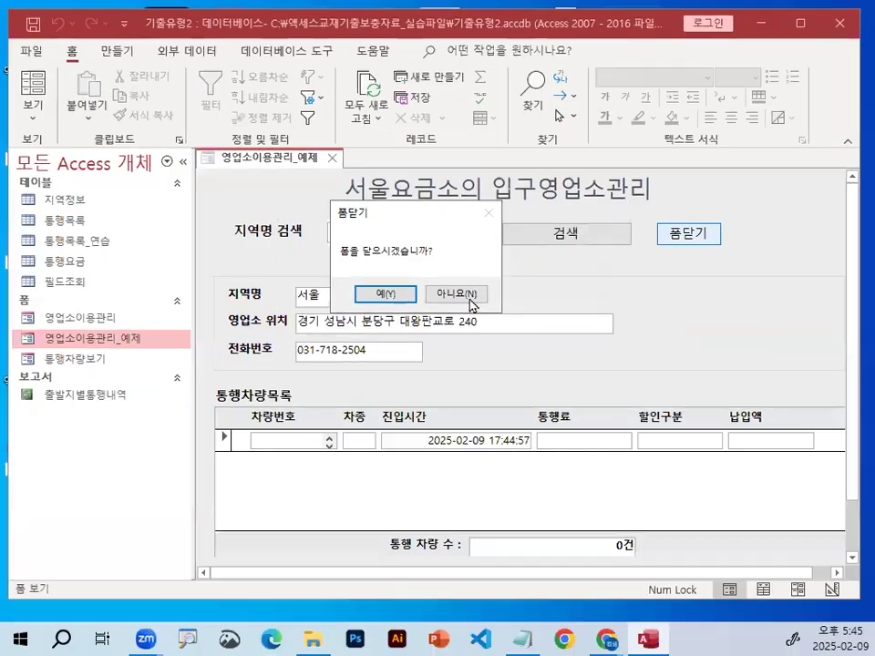
left_click(536, 359)
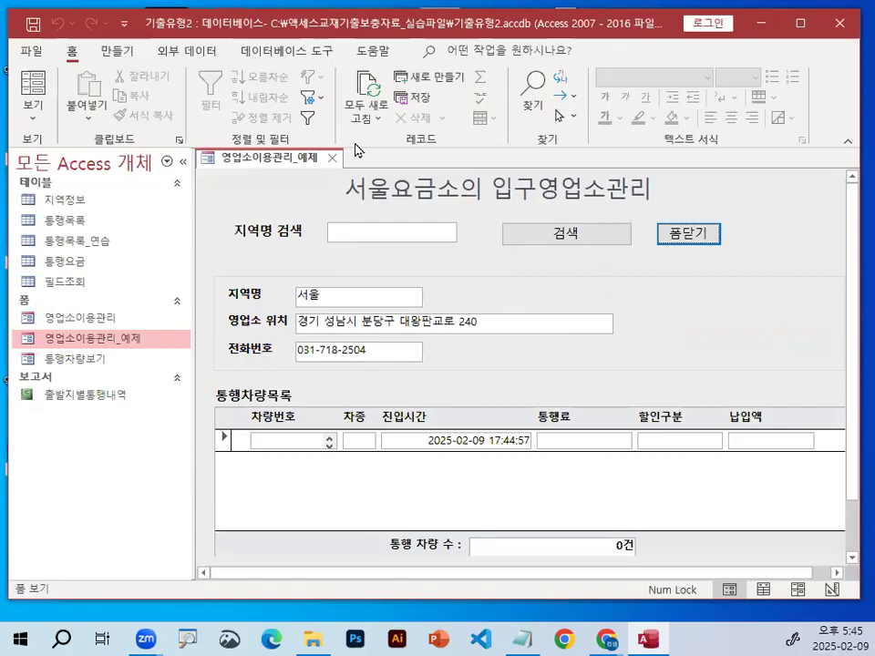
Switch to the Notepad class notes and go back up to the <VBA 시험출제 빈도 높은거> section to review its frequently tested topics
key("alt+Tab")
scroll(424, 292, "up", 10)
scroll(410, 308, "up", 7)
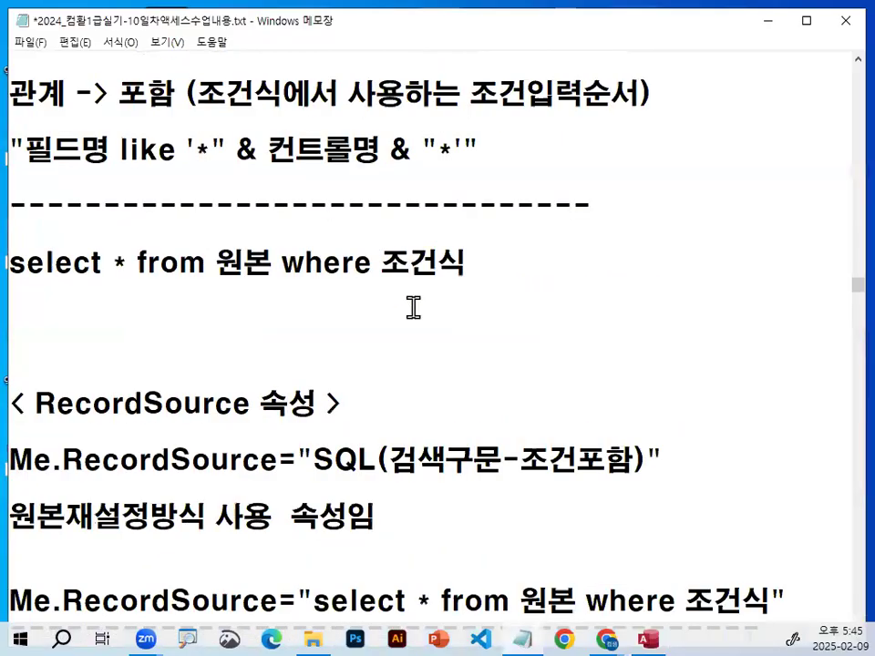
scroll(413, 307, "up", 10)
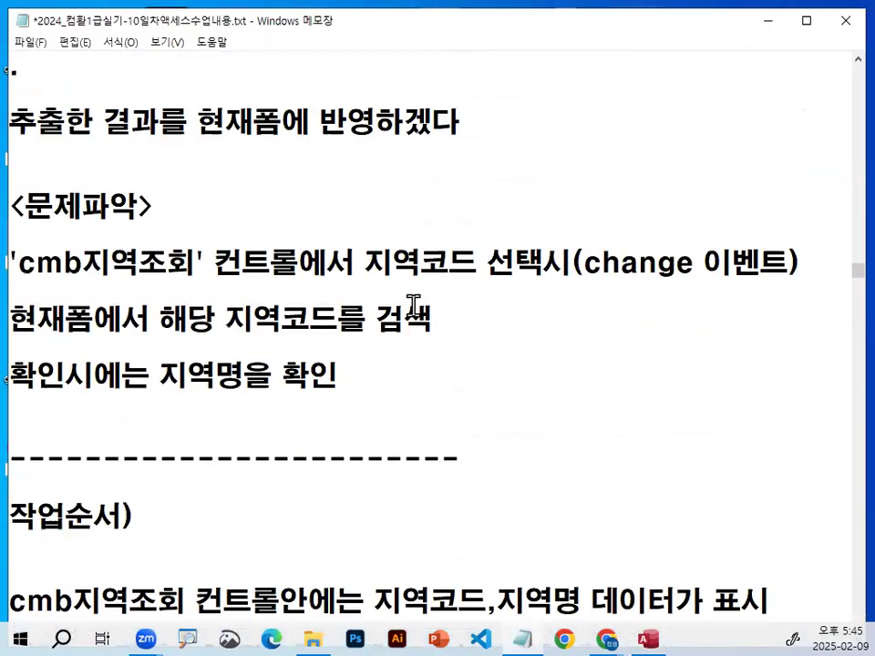
scroll(413, 306, "up", 10)
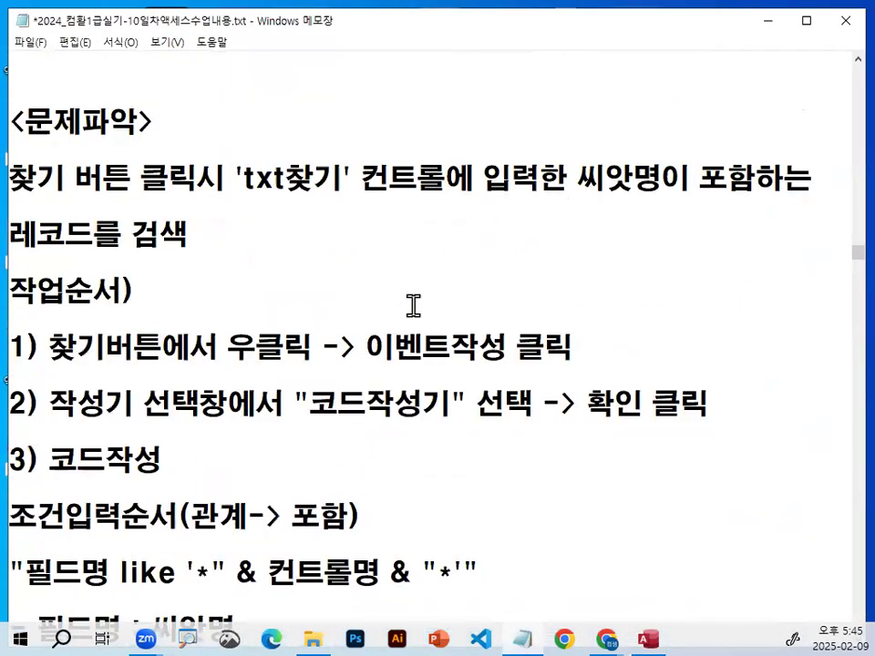
scroll(413, 306, "up", 5)
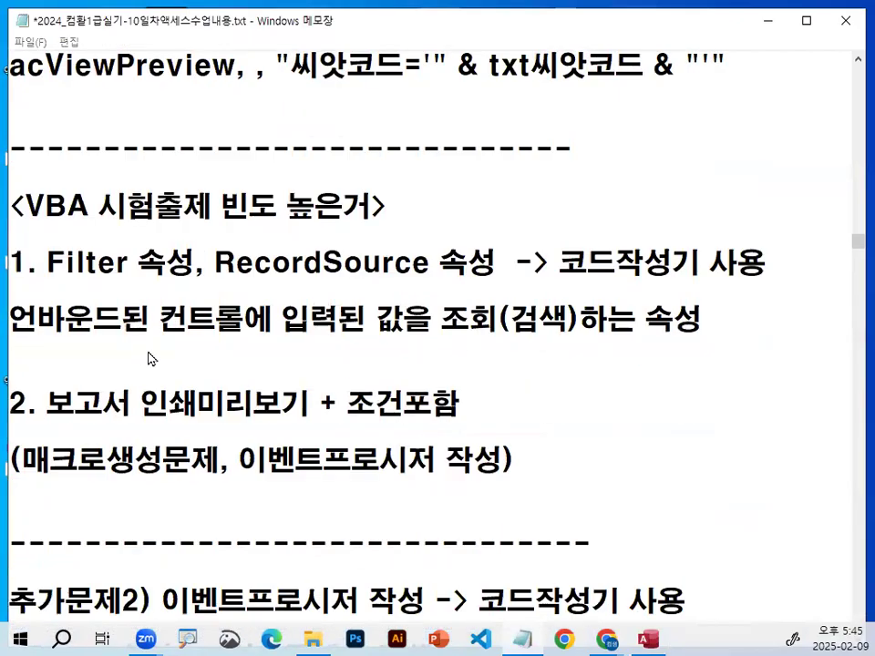
mouse_move(376, 310)
left_mouse_down()
mouse_move(347, 281)
mouse_move(279, 301)
left_mouse_up()
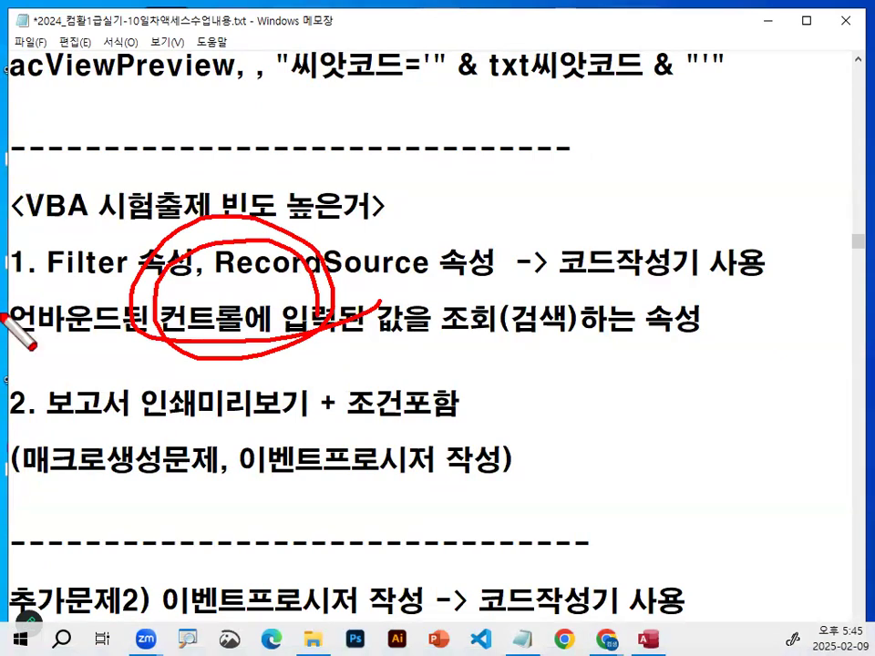
left_click_drag(433, 369, 164, 652)
left_click_drag(219, 415, 464, 598)
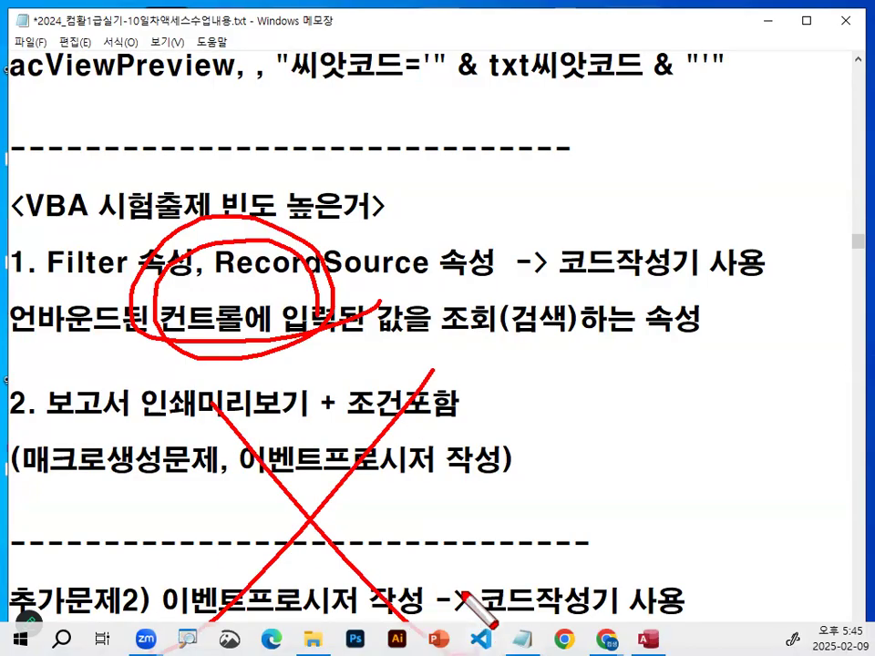
left_click_drag(571, 383, 622, 357)
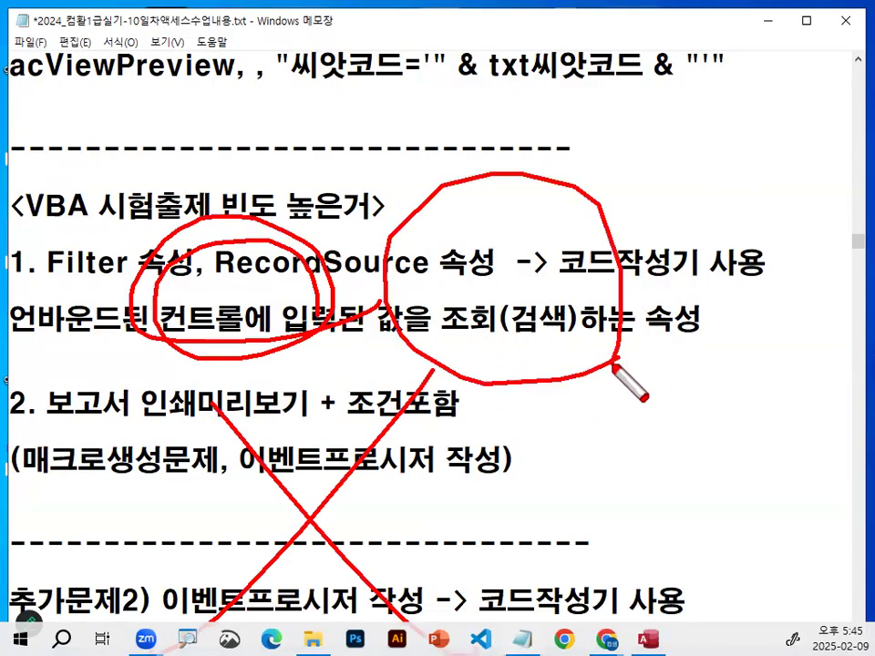
key("Escape")
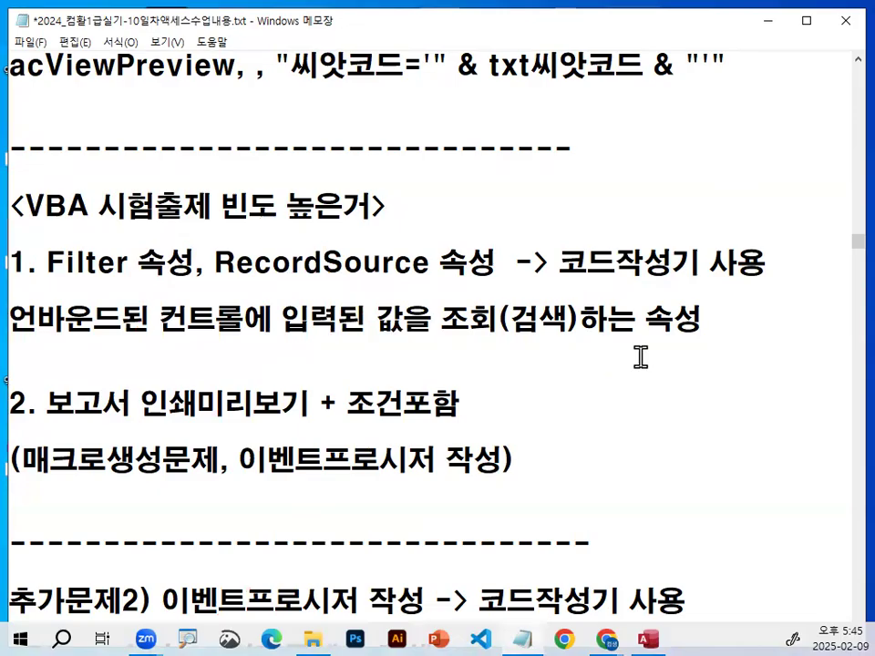